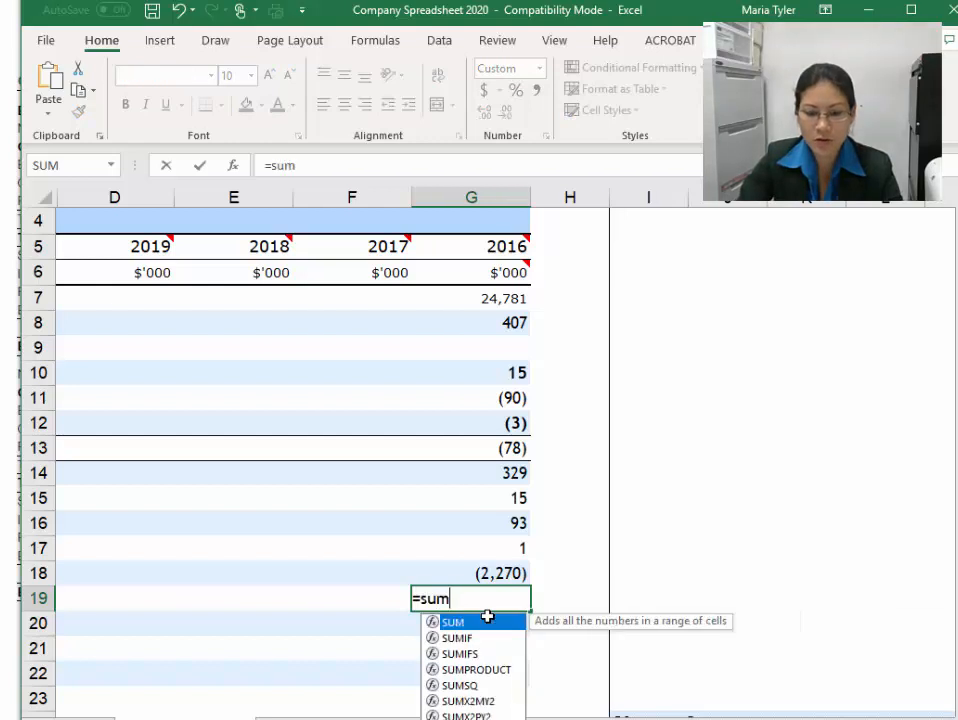
Discard the started SUM function and calculate the 2016 closing balance in G19 as =G7+G14+G15+G16+G17+G18
key("BackSpace")
key("BackSpace")
key("BackSpace")
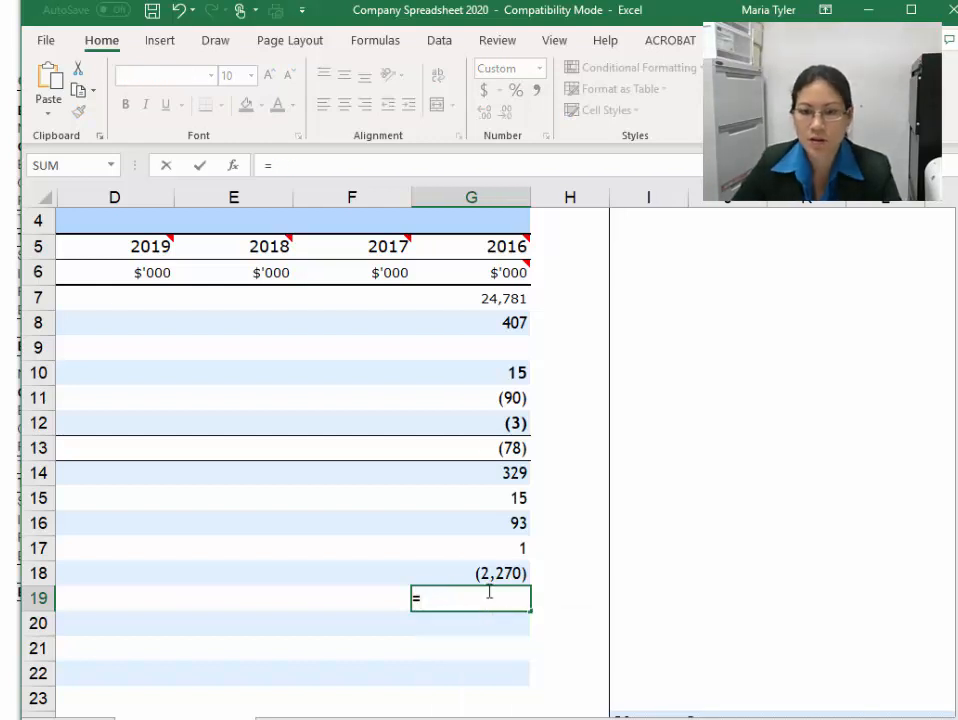
left_click(498, 299)
type("+")
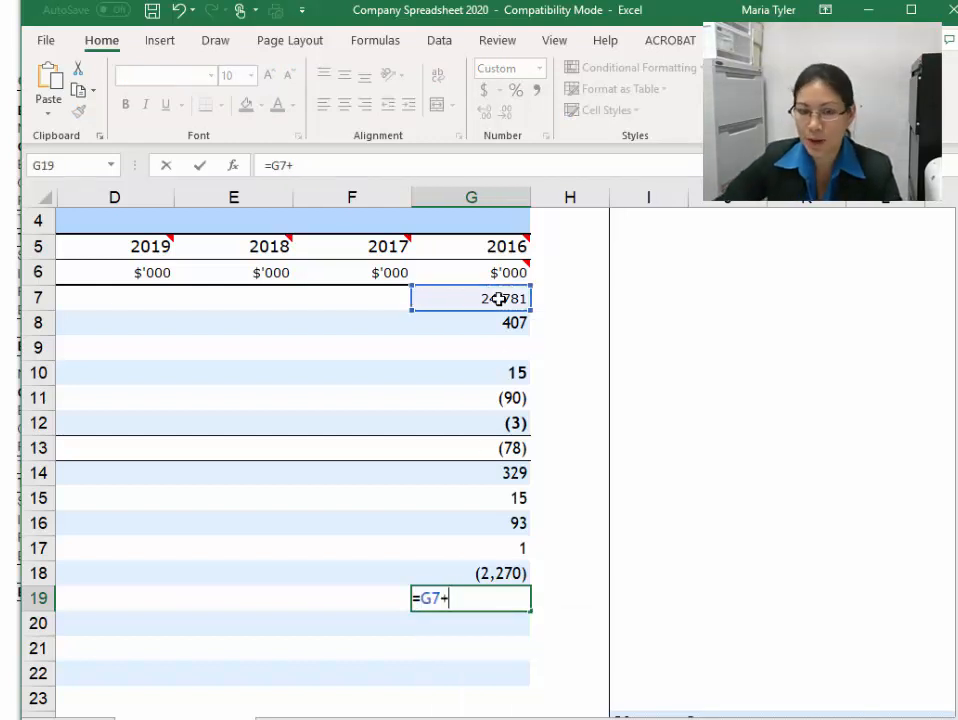
left_click(498, 473)
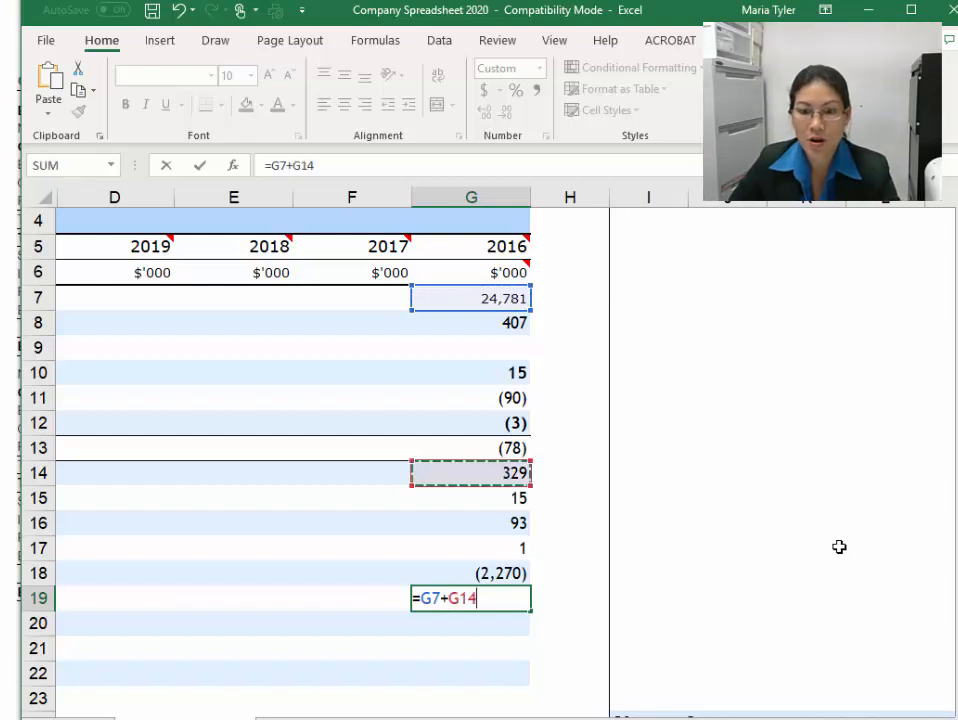
type("+")
left_click(493, 497)
type("+")
left_click(492, 522)
type("+")
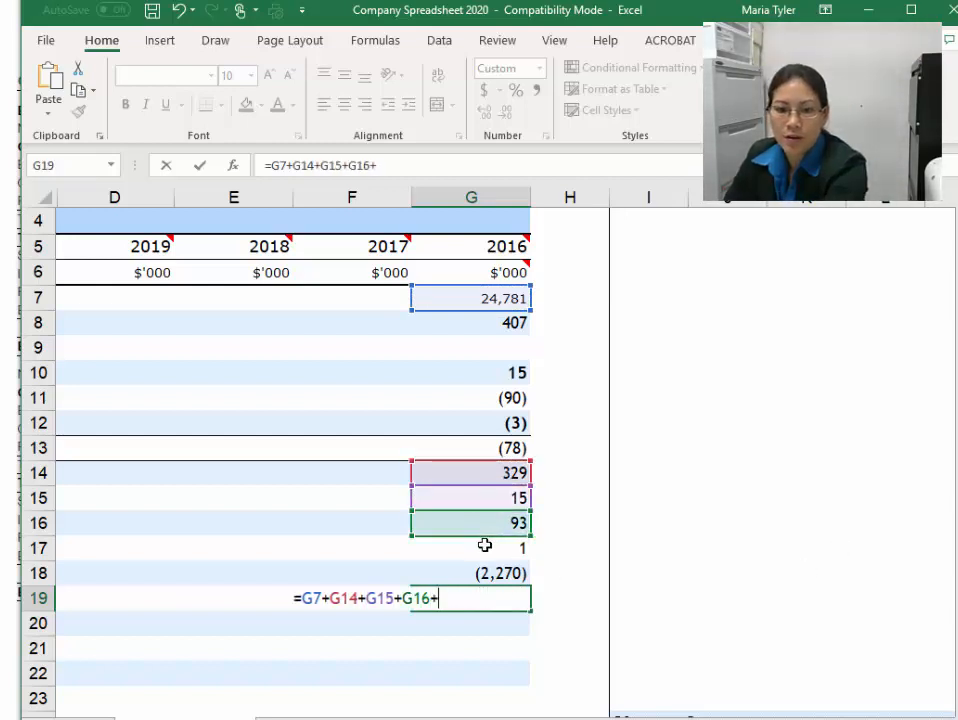
left_click(484, 545)
type("+")
left_click(490, 572)
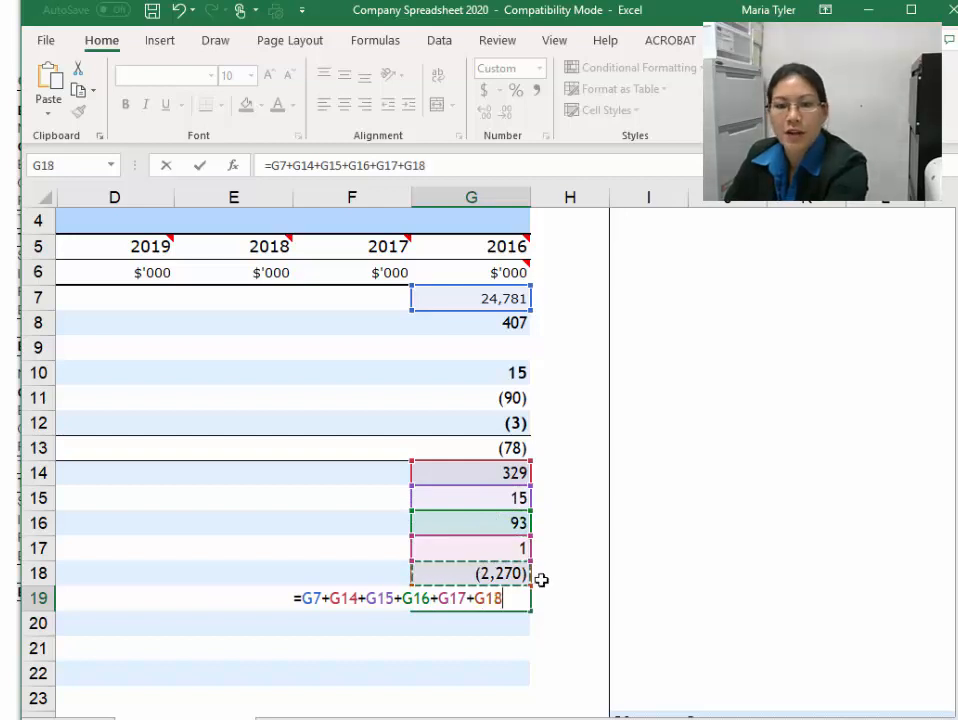
key("Return")
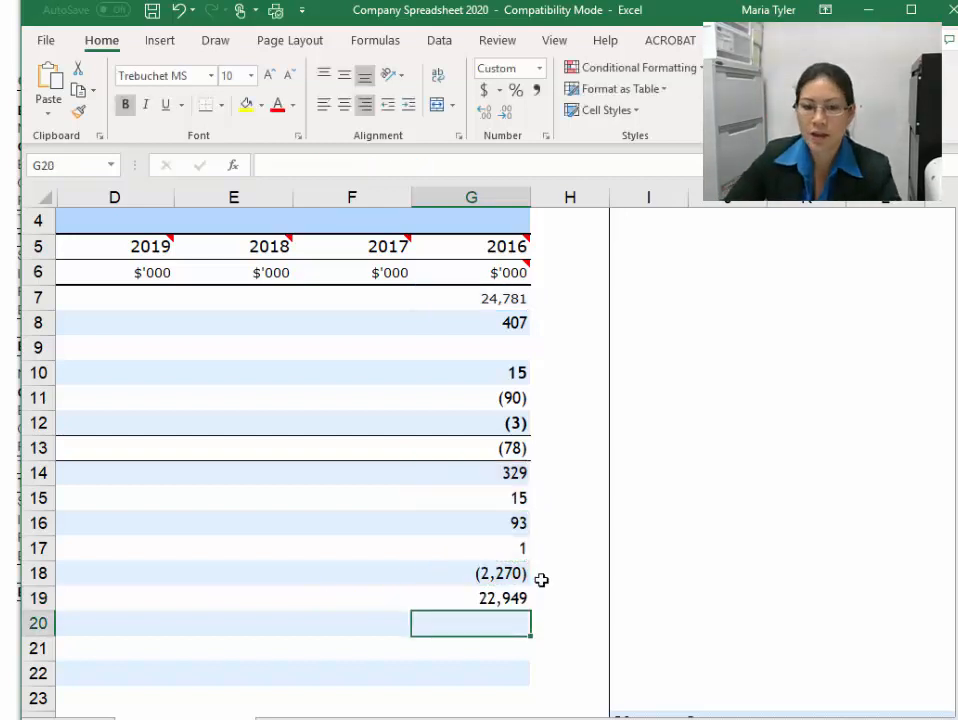
Compare the closing balance in G19 with total equity at 30 June 2016 in the report's statement of changes in equity
left_click(493, 597)
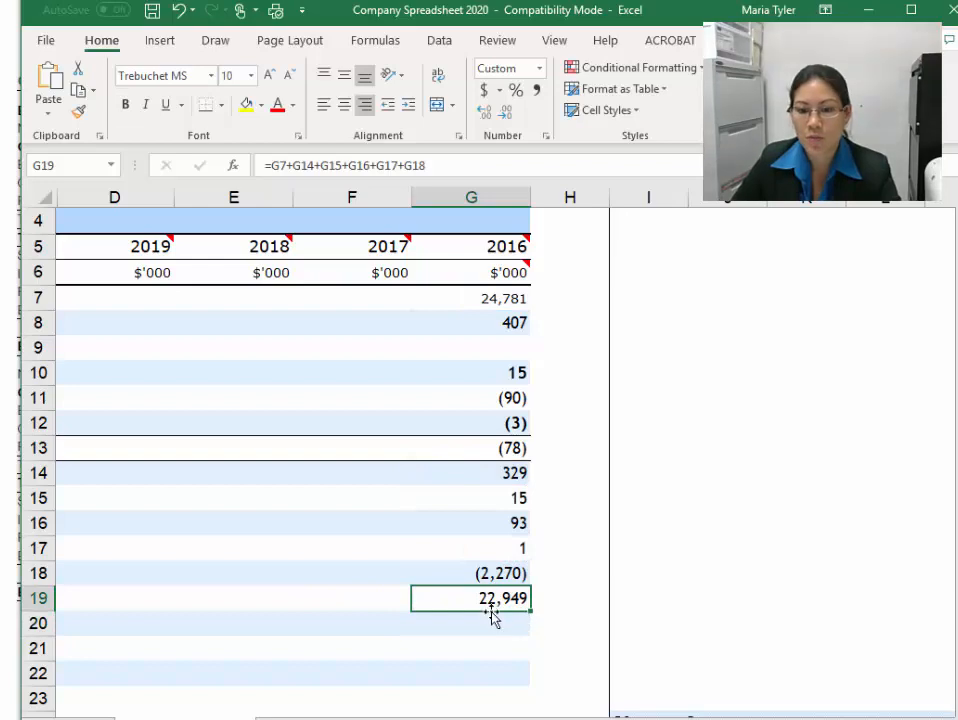
left_click(4, 716)
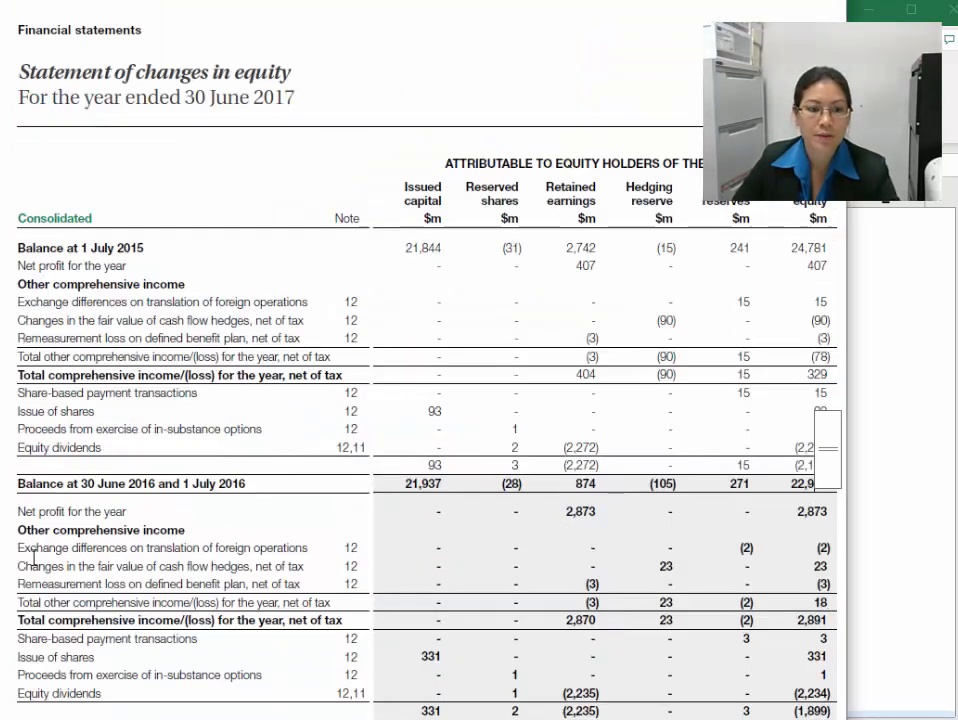
scroll(636, 427, "down", 2)
scroll(636, 427, "down", 2)
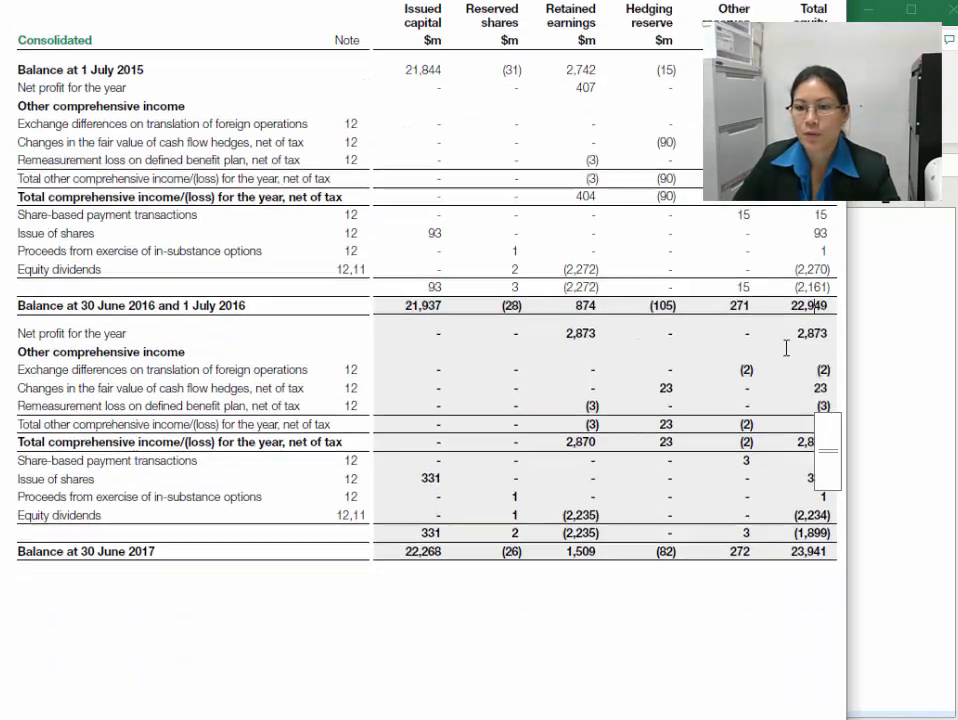
left_click_drag(792, 307, 840, 308)
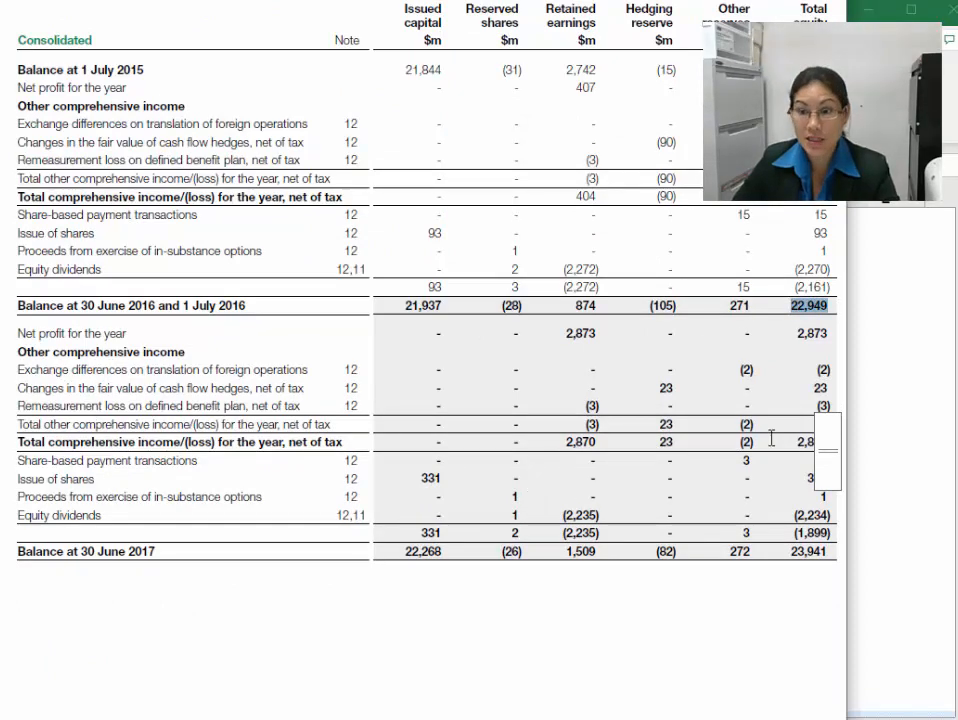
scroll(810, 312, "down", 3)
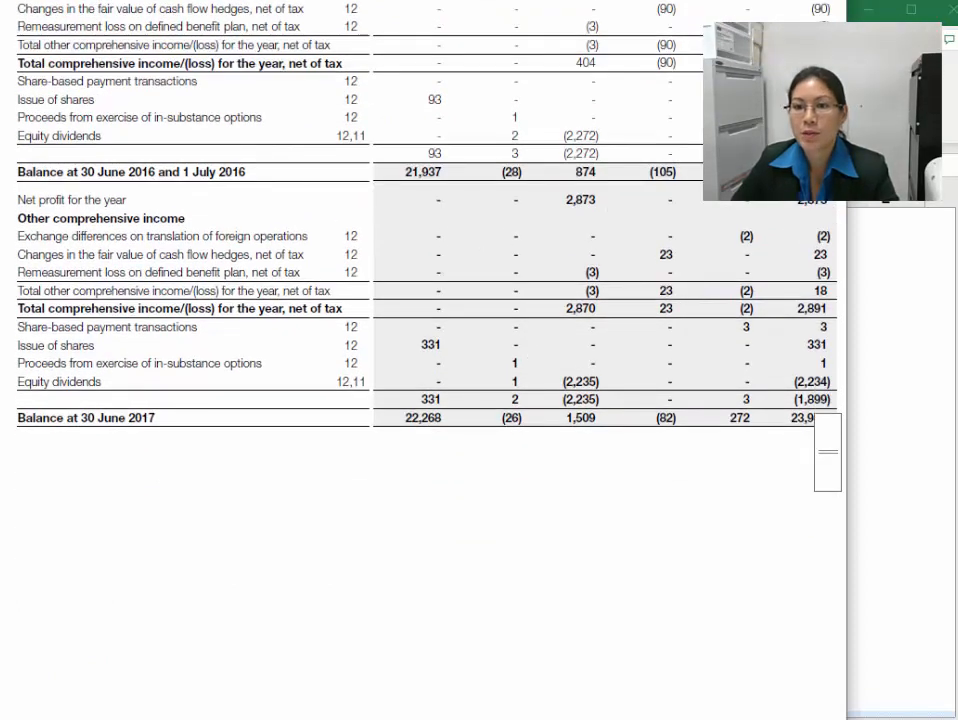
Return to the Excel workbook, link the 2017 opening balance in F7 to G19, and fill the formula across to D7
left_click(908, 612)
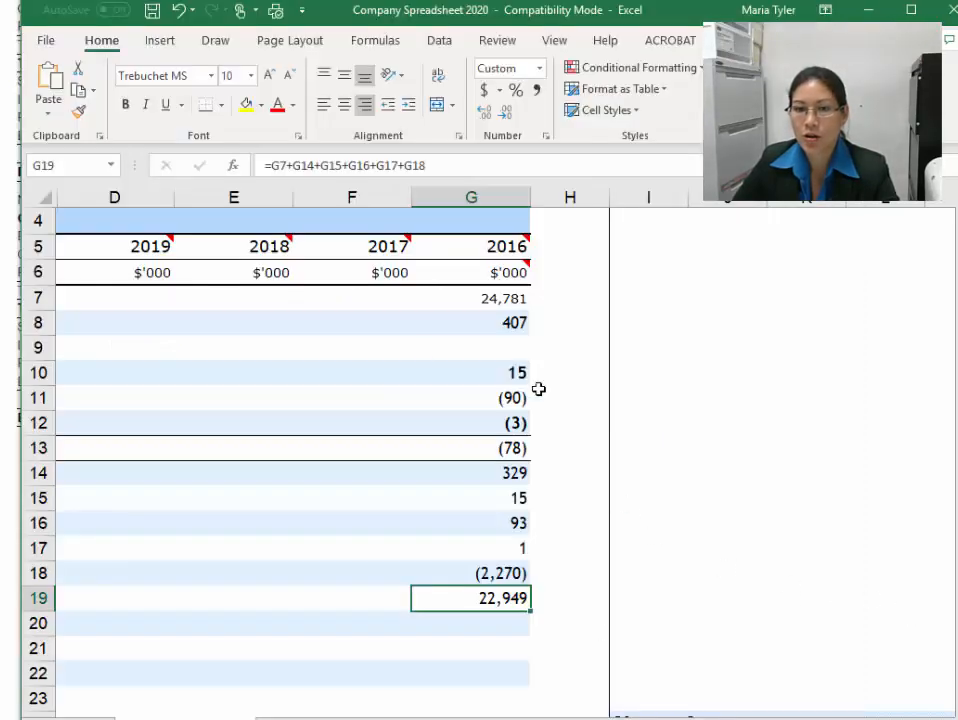
left_click(381, 293)
type("=")
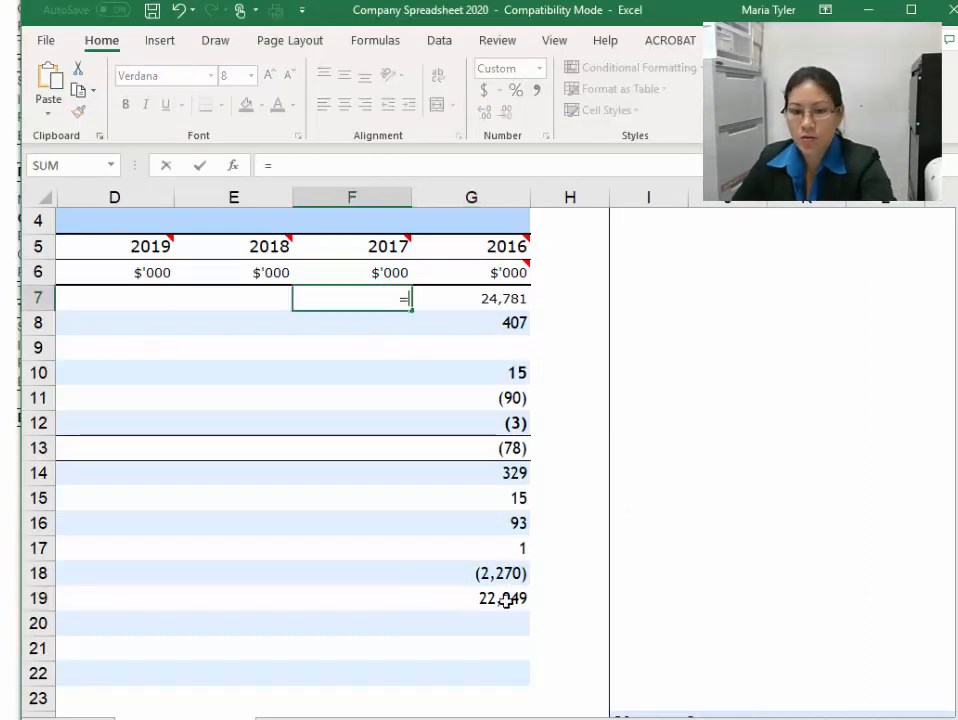
left_click(502, 601)
key("Return")
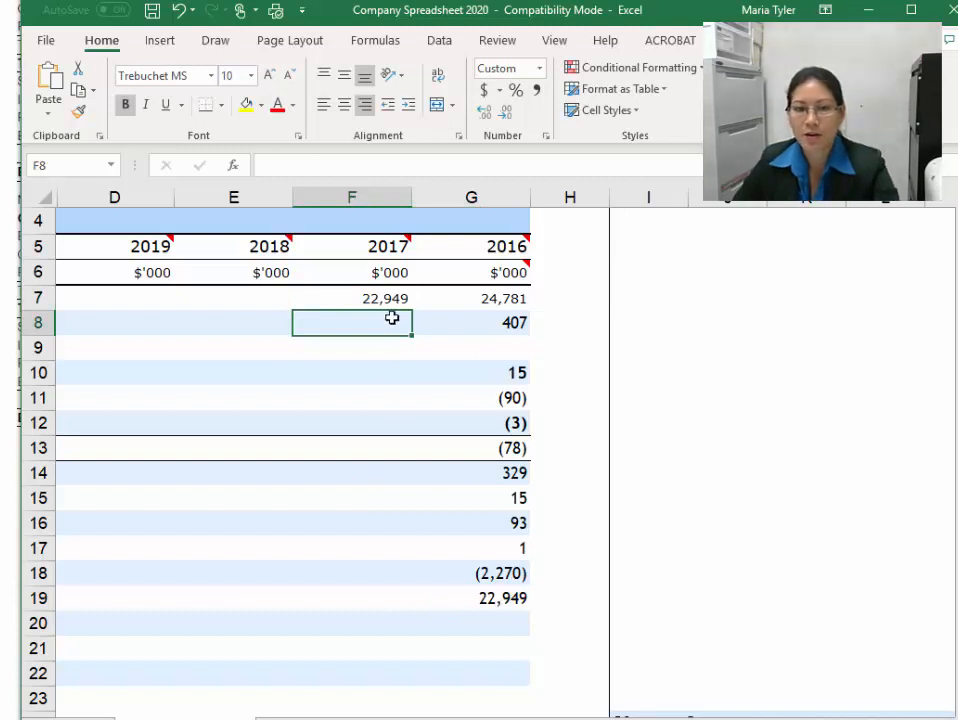
key("Up")
left_click_drag(413, 311, 72, 314)
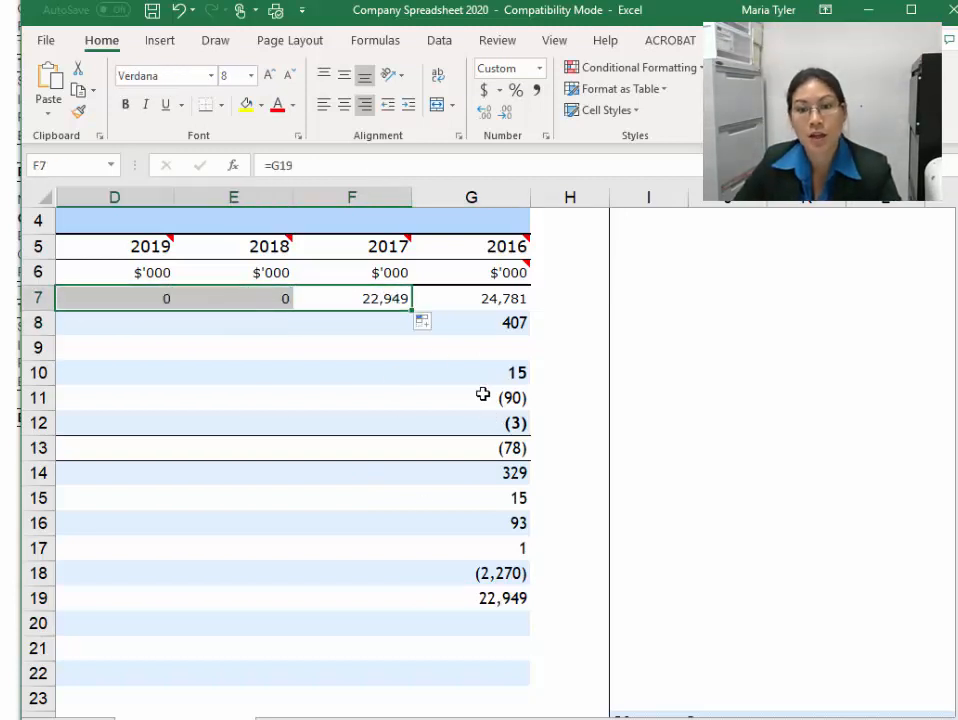
Copy the 2016 formulas in G13, G14 and G19 across to the 2017, 2018 and 2019 columns
left_click(505, 451)
left_click_drag(333, 457, 105, 455)
left_click(517, 472)
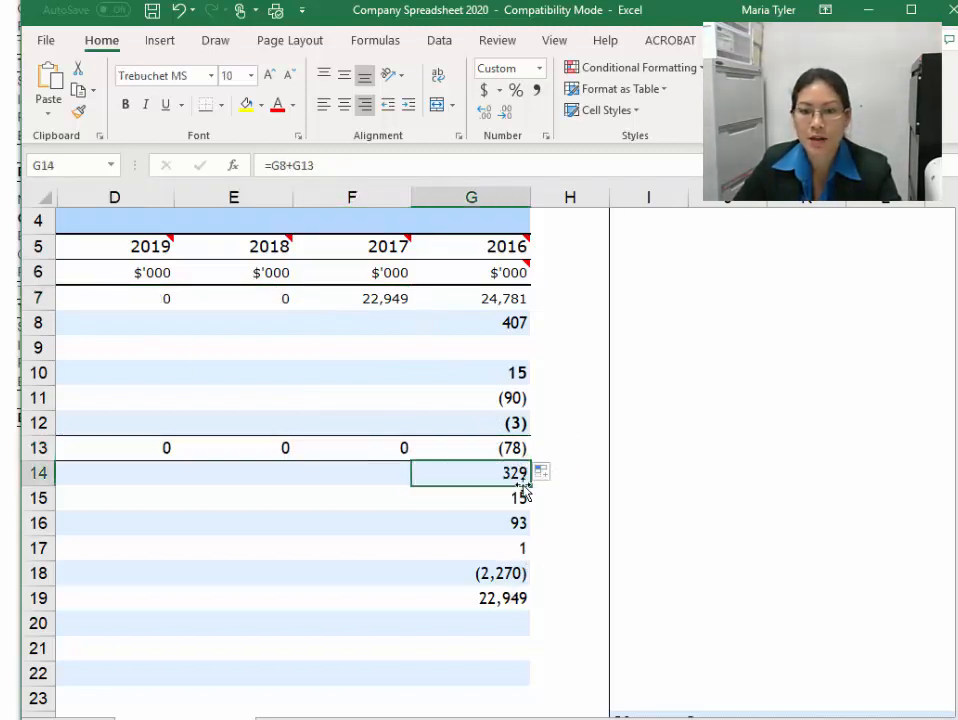
left_click_drag(528, 488, 209, 490)
left_click_drag(154, 462, 80, 548)
left_click(505, 602)
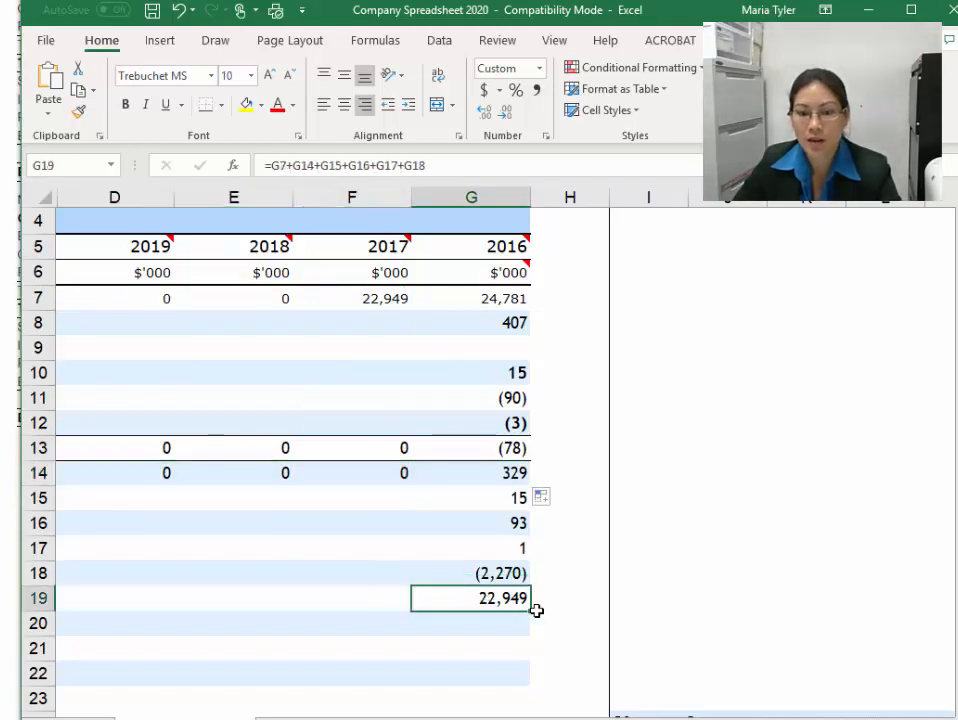
left_click_drag(481, 616, 894, 530)
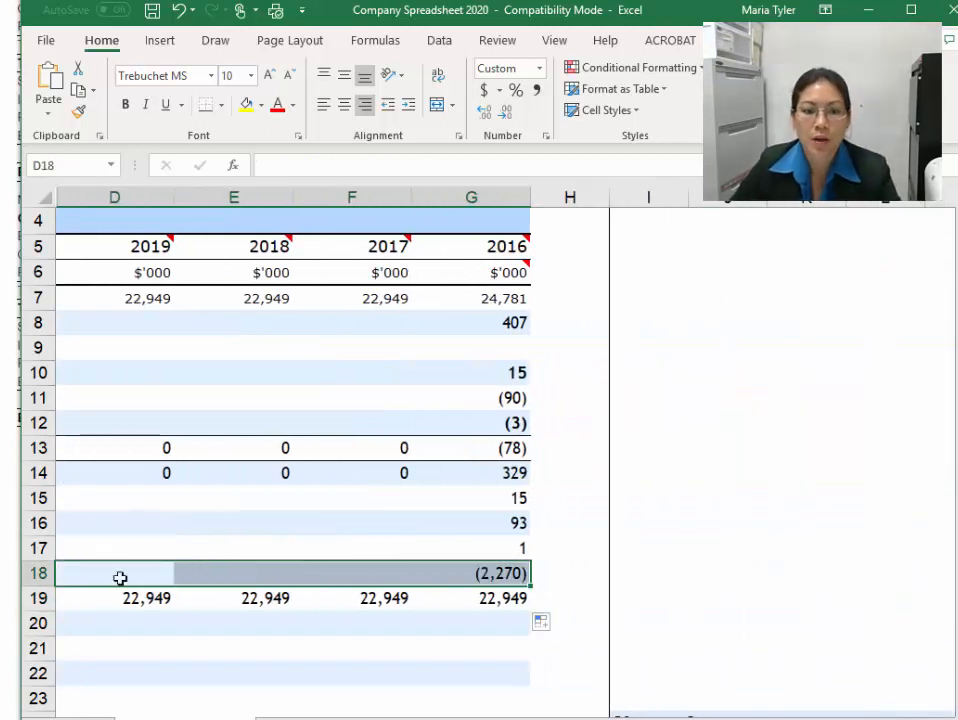
Apply a Top and Thick Bottom Border to the closing balances in D19:G19
left_click_drag(133, 605, 450, 604)
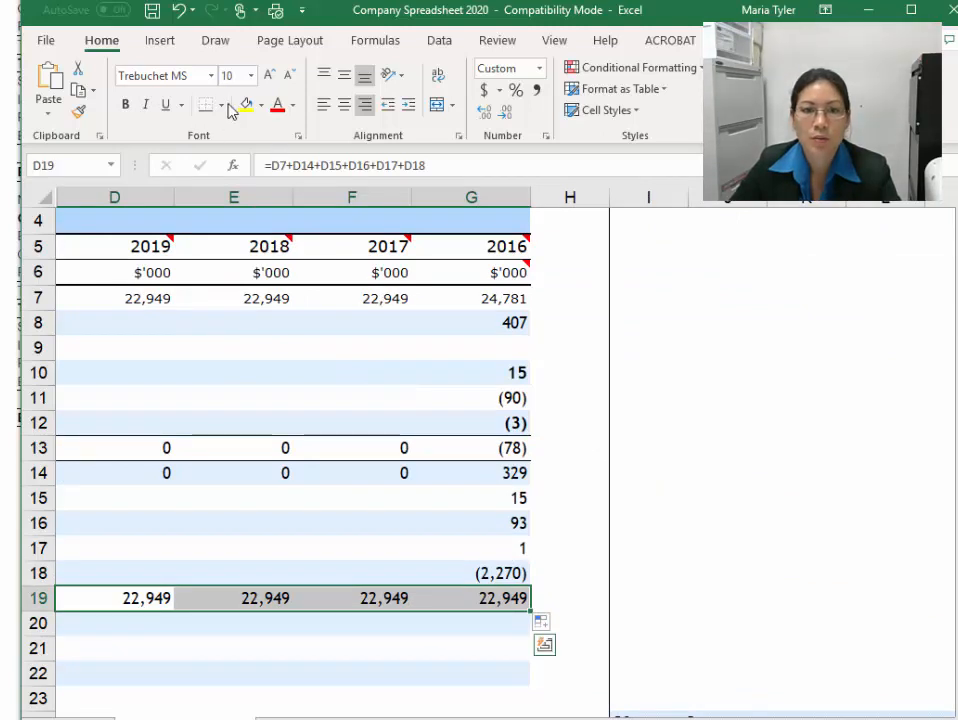
left_click(221, 105)
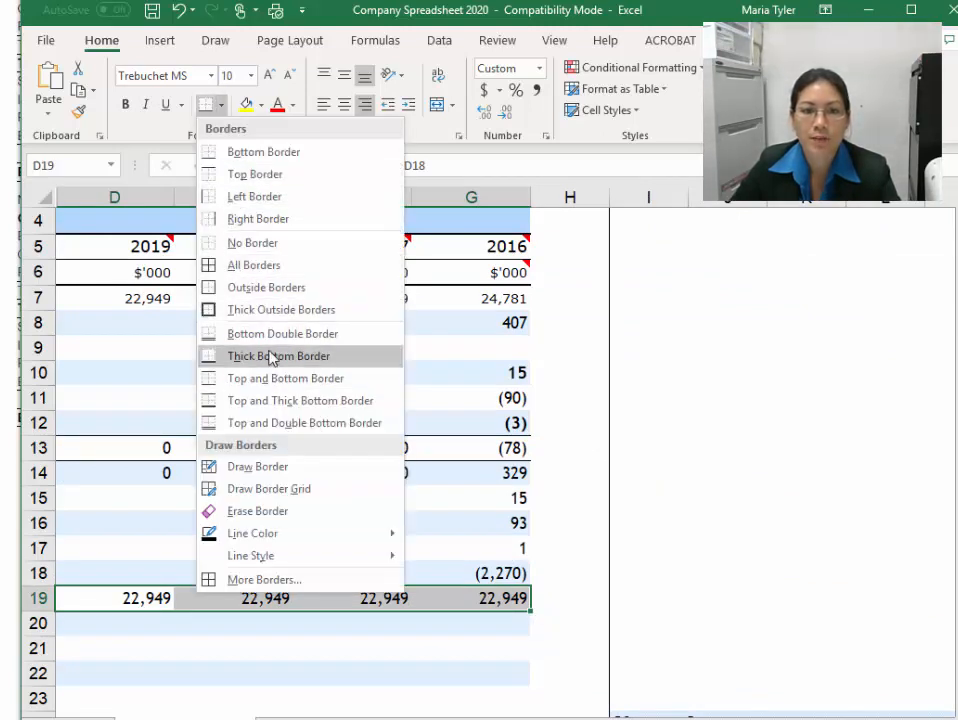
left_click(272, 402)
left_click(440, 473)
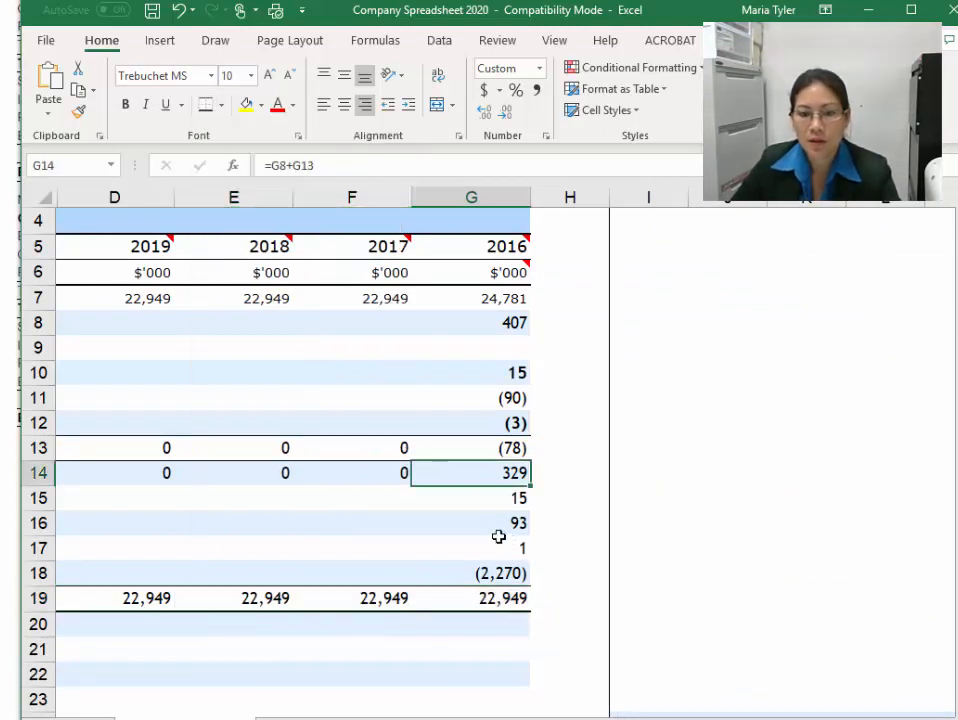
Remove the bold formatting from the figures in D8:G19 and check the bold setting across D7:G19
left_click(150, 323)
left_click_drag(150, 323, 473, 612)
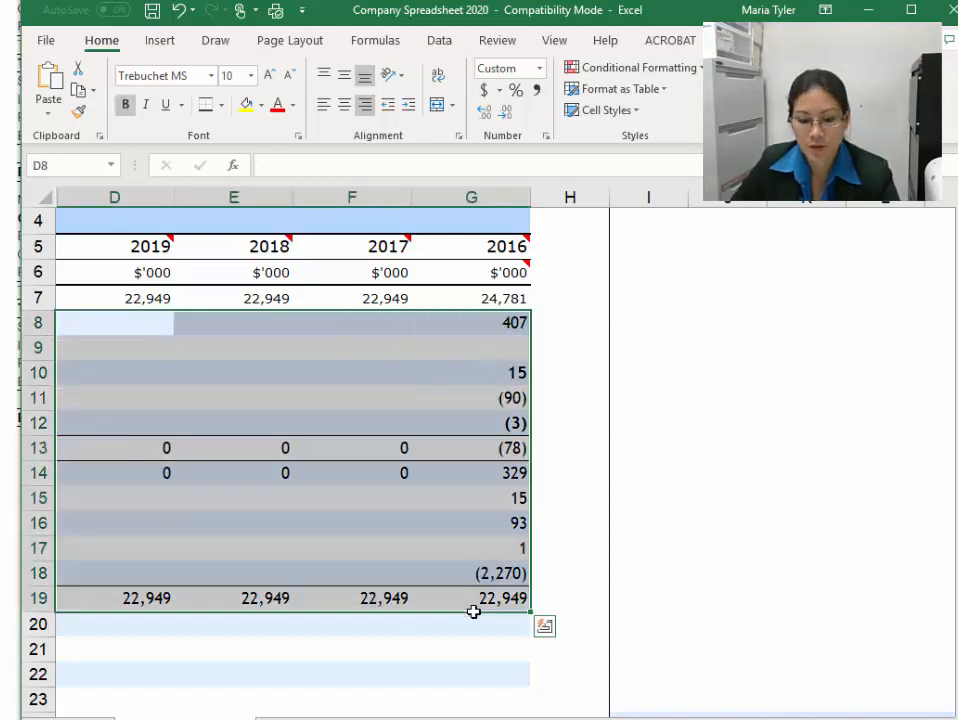
left_click(372, 538)
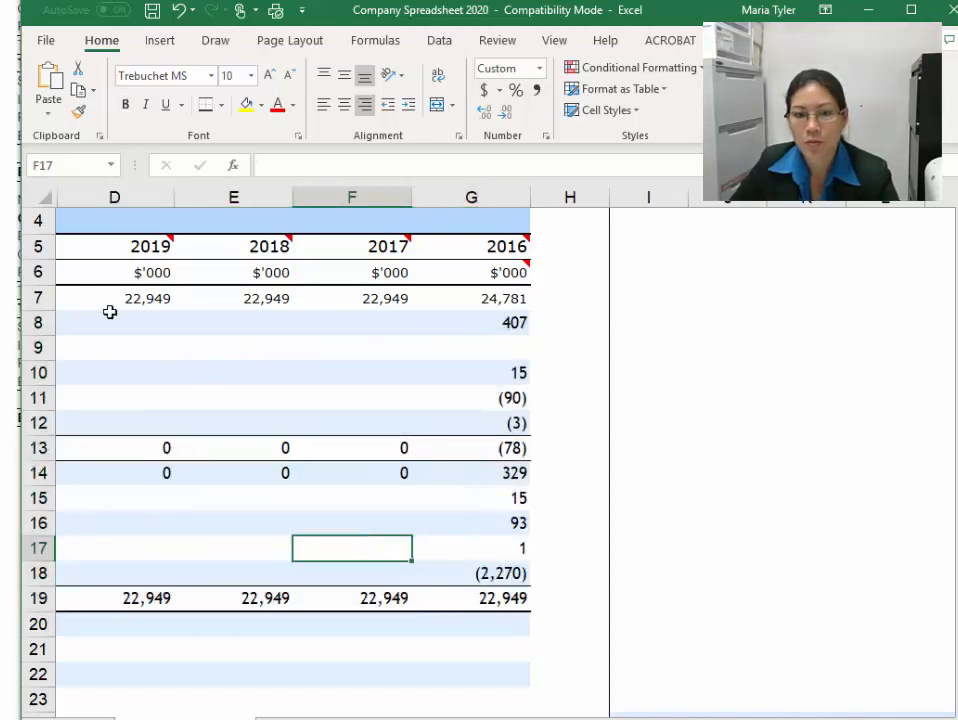
left_click_drag(120, 298, 497, 601)
key("ctrl+b")
key("ctrl+b")
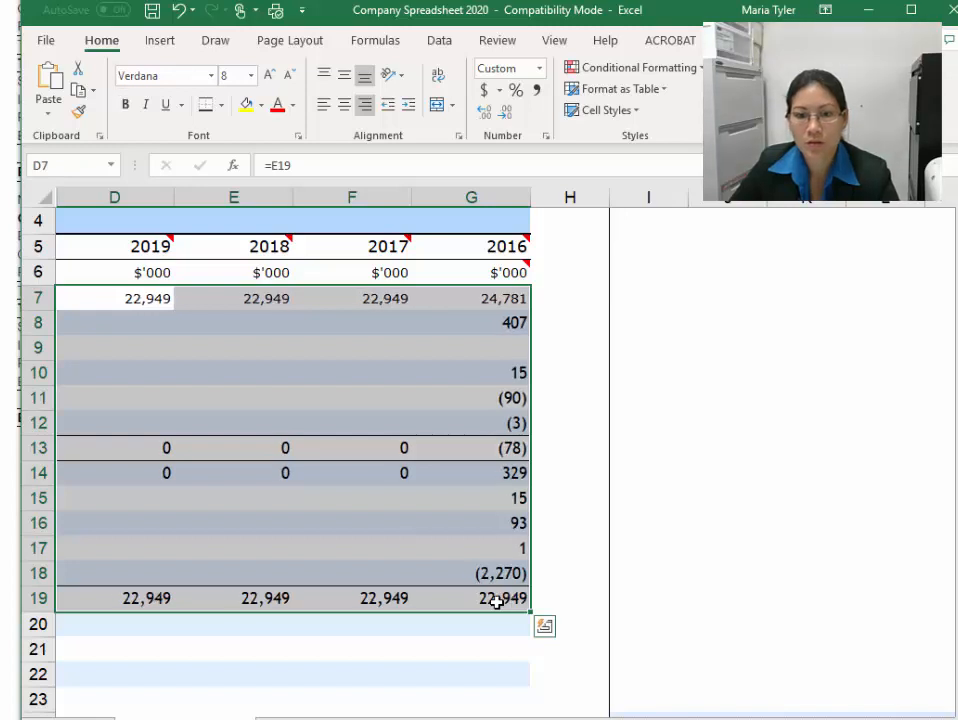
Copy the cell formatting of G11 onto the opening balances in D7:G7 with Format Painter
left_click(460, 397)
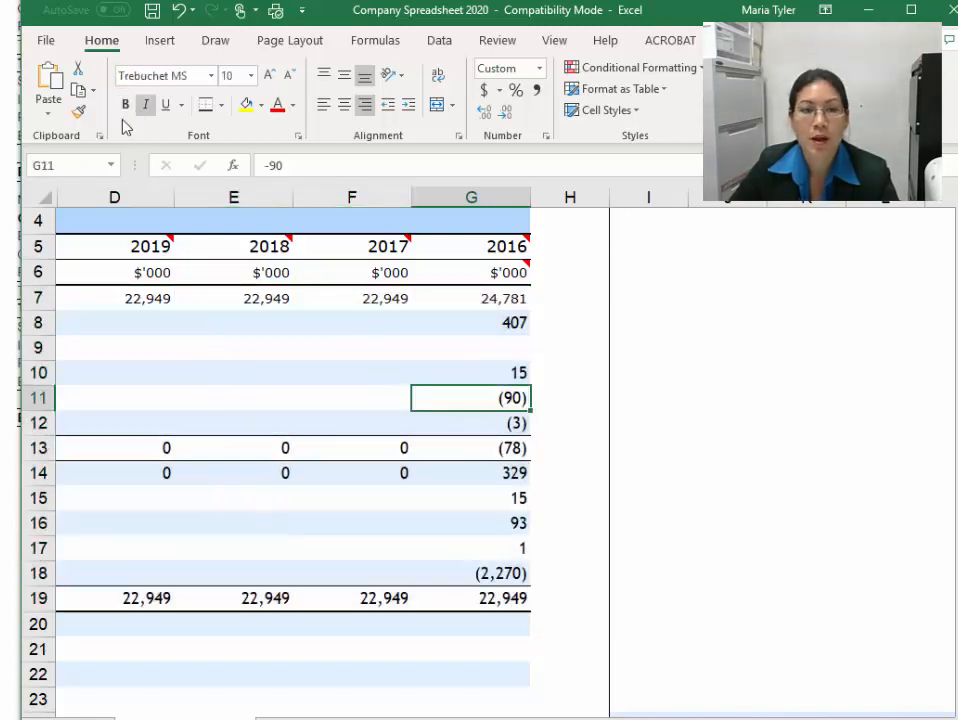
left_click(78, 111)
left_click_drag(128, 300, 455, 297)
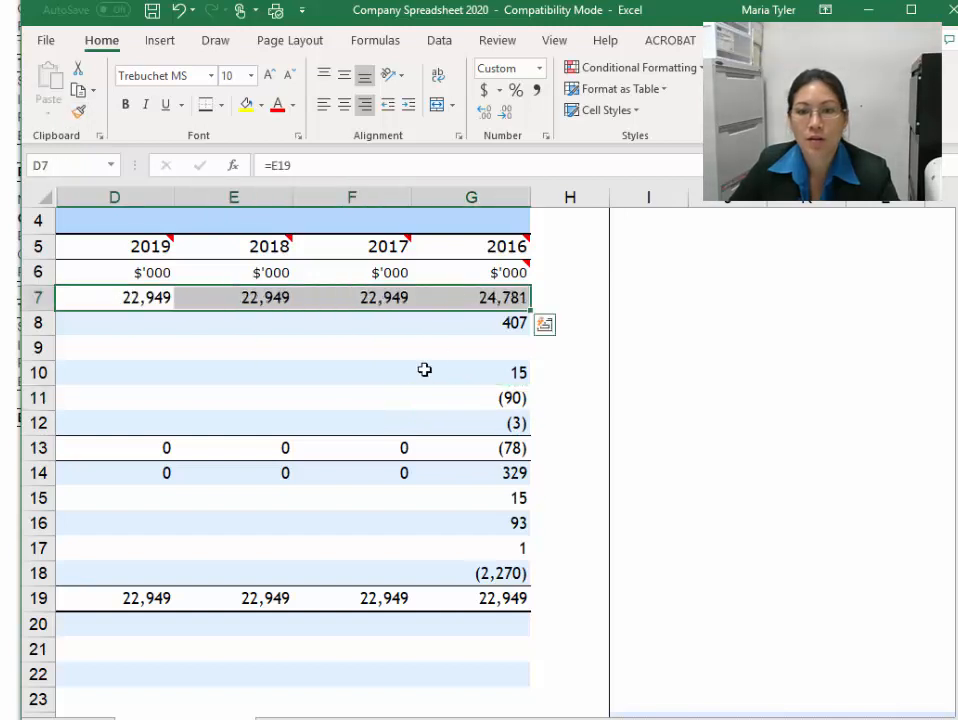
left_click(405, 372)
left_click(513, 420)
left_click(512, 326)
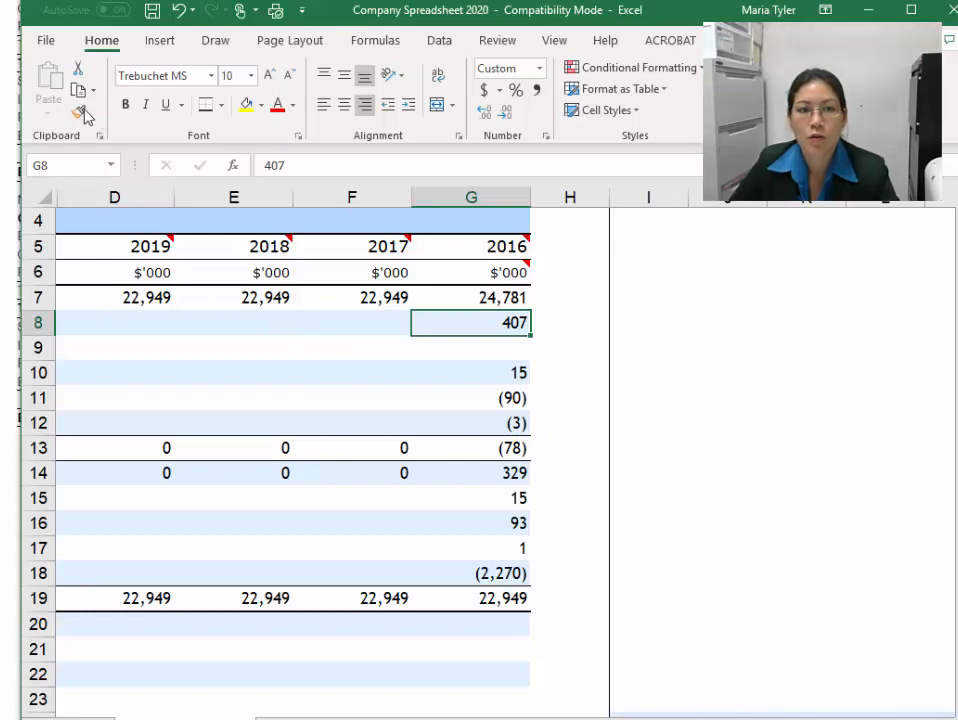
left_click_drag(128, 297, 475, 298)
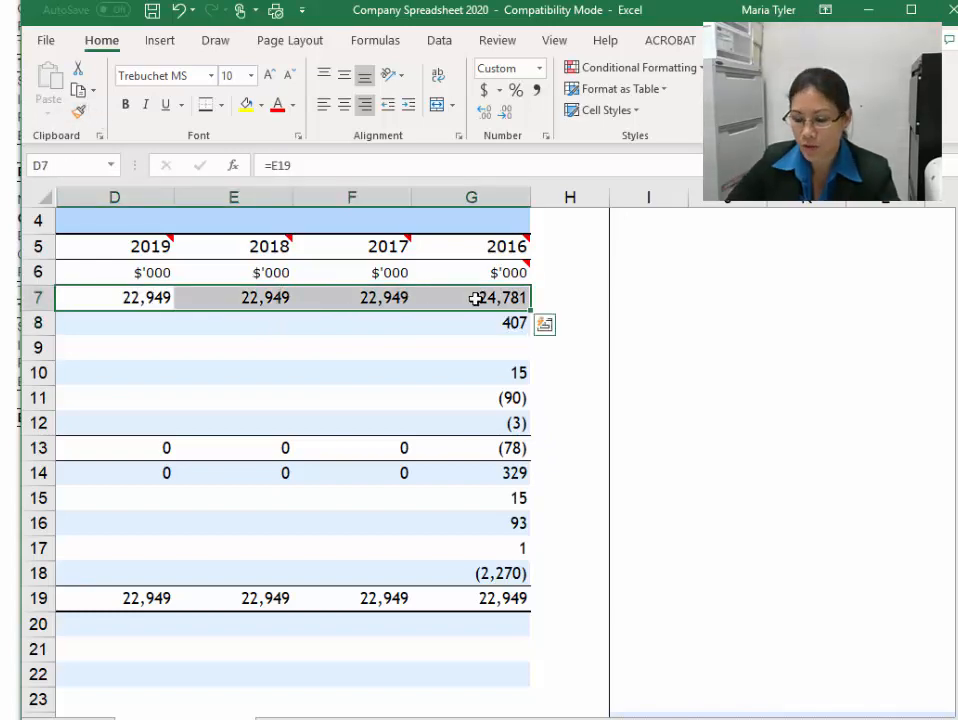
Italicise the Closing Balance row and the two total comprehensive income rows, 13 and 14
key("Home")
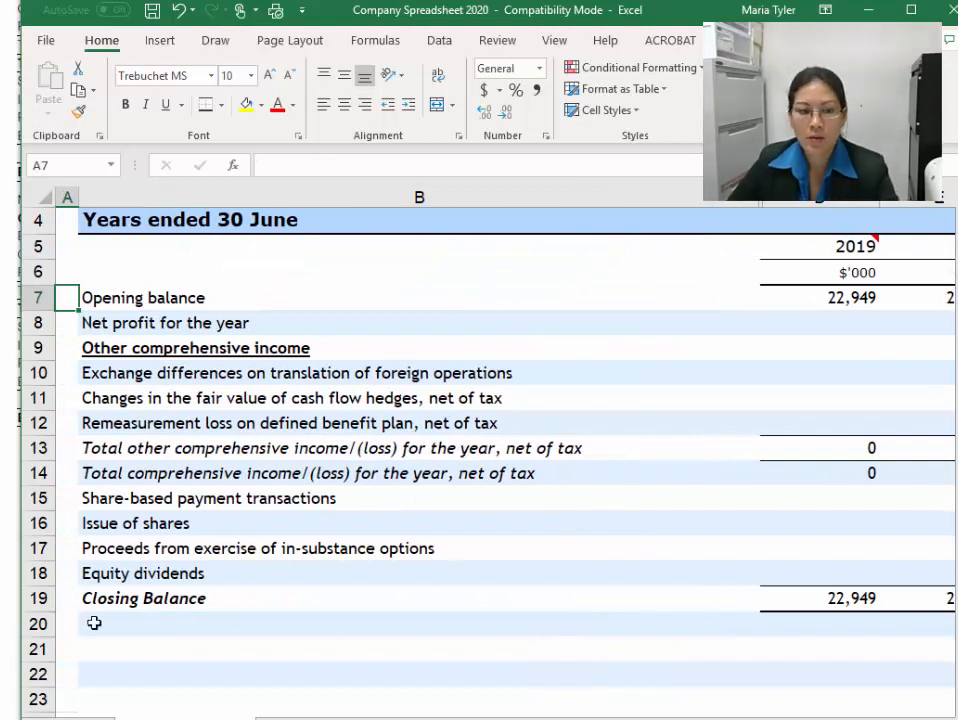
left_click(42, 598)
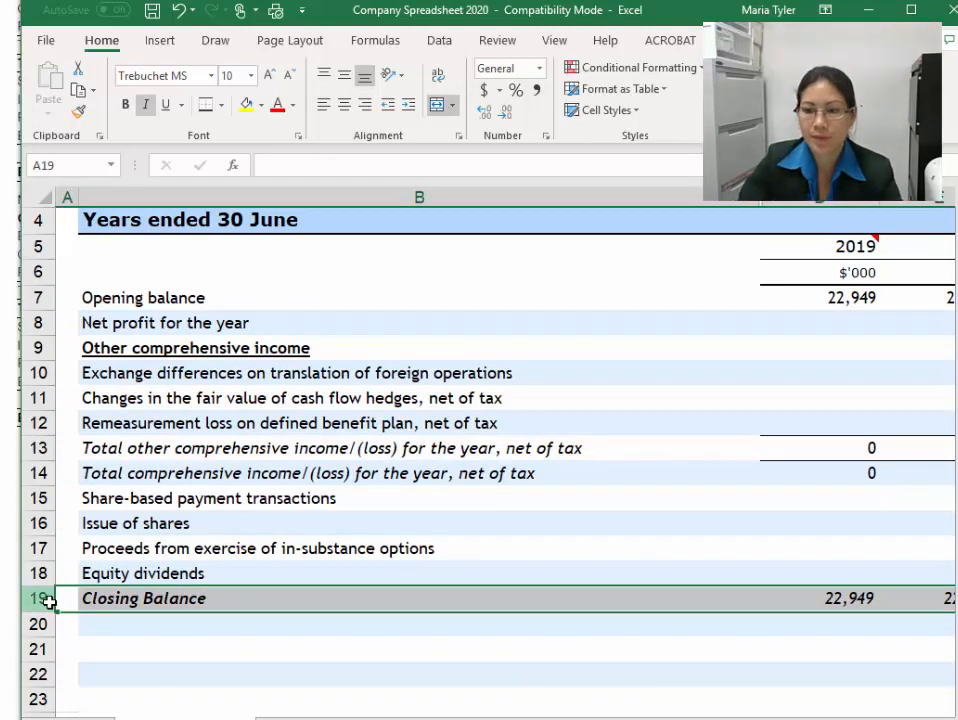
left_click_drag(40, 448, 38, 481)
key("ctrl+i")
left_click(257, 472)
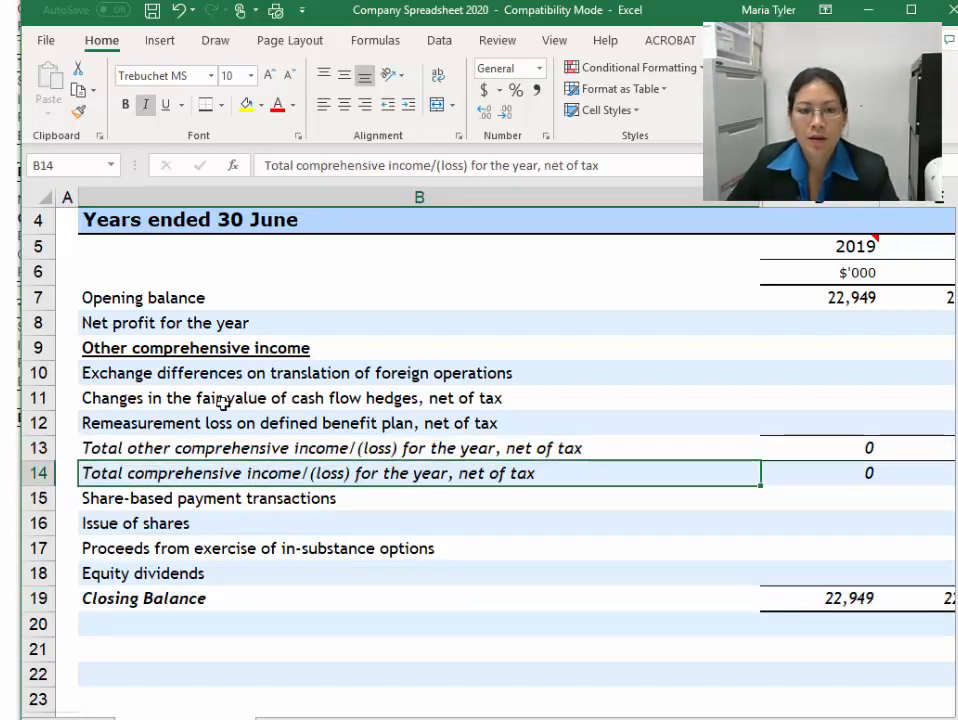
left_click(846, 597)
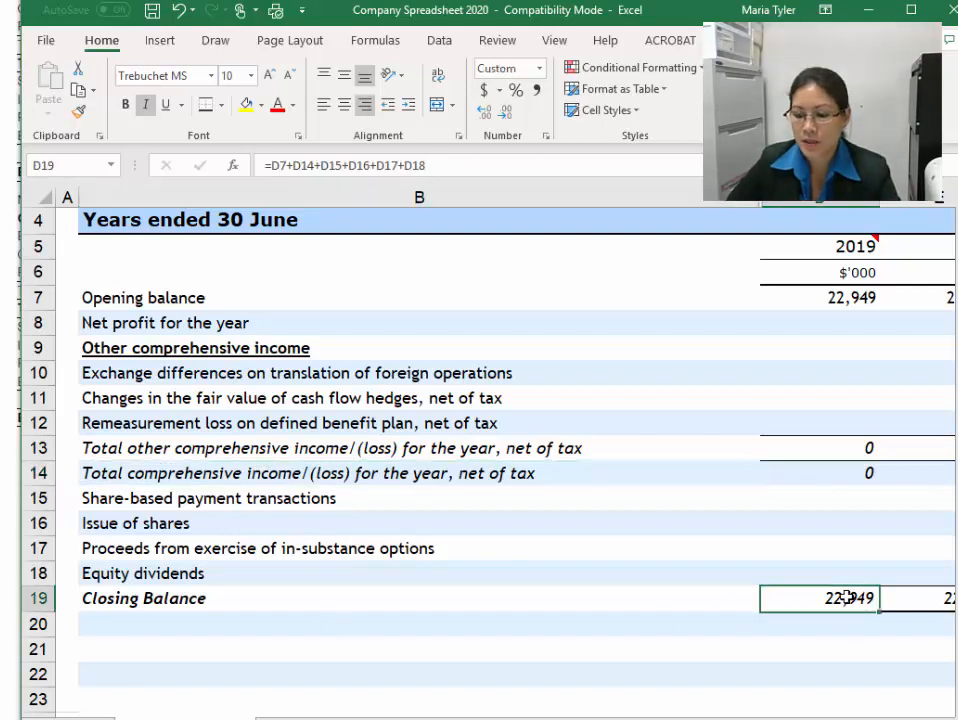
key("Right")
Look up the 2017 net profit for the year in the annual report and enter 2873 in F8
left_click(370, 318)
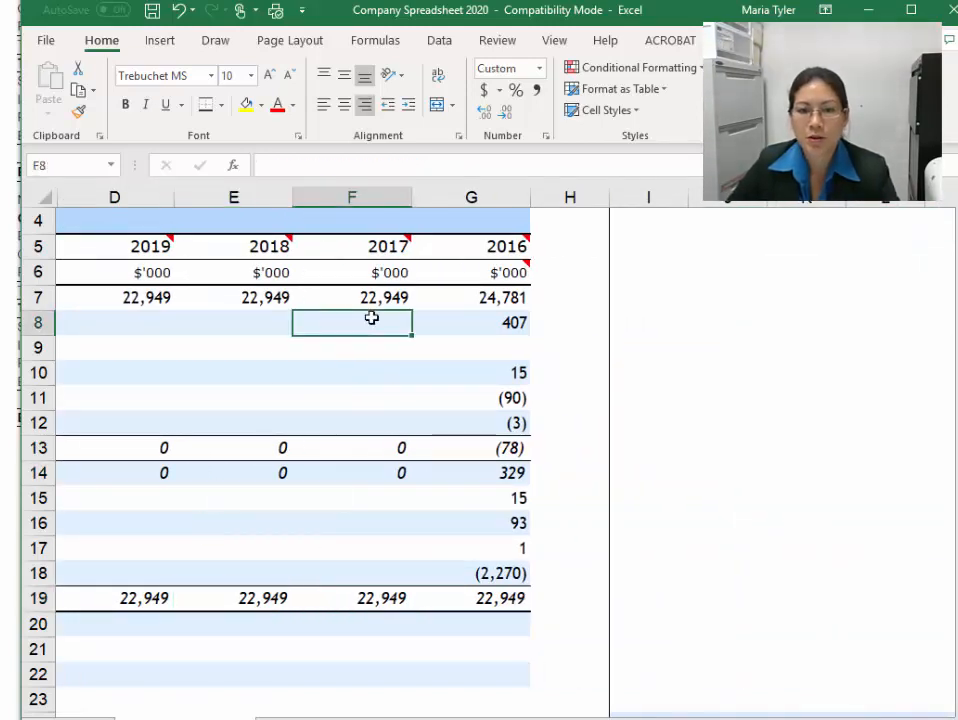
left_click(5, 507)
scroll(753, 388, "up", 3)
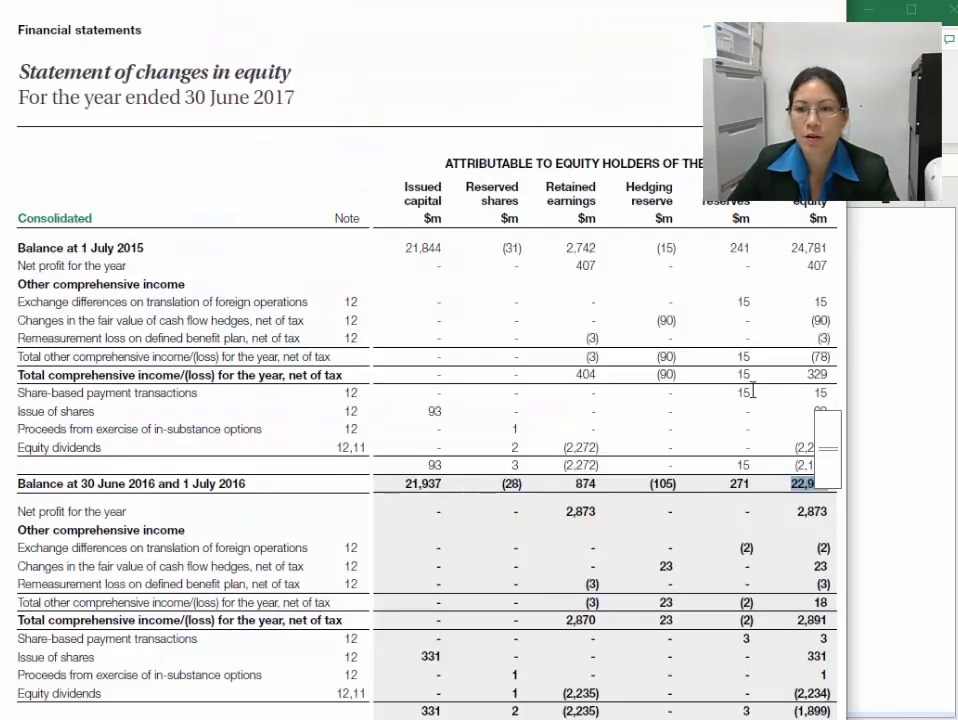
left_click_drag(793, 511, 839, 515)
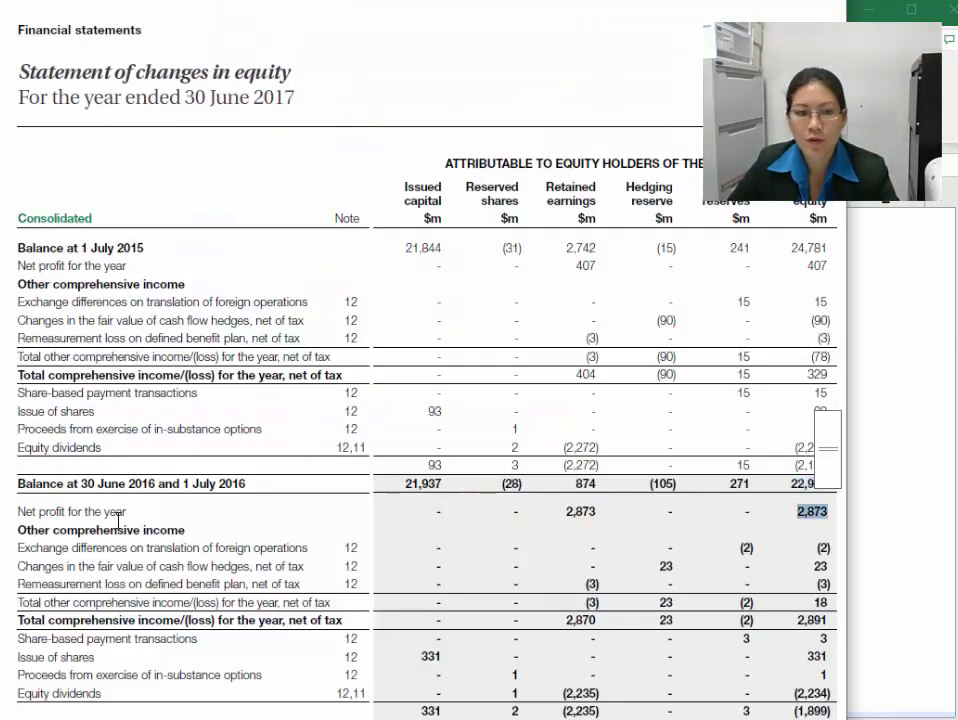
scroll(826, 520, "down", 1)
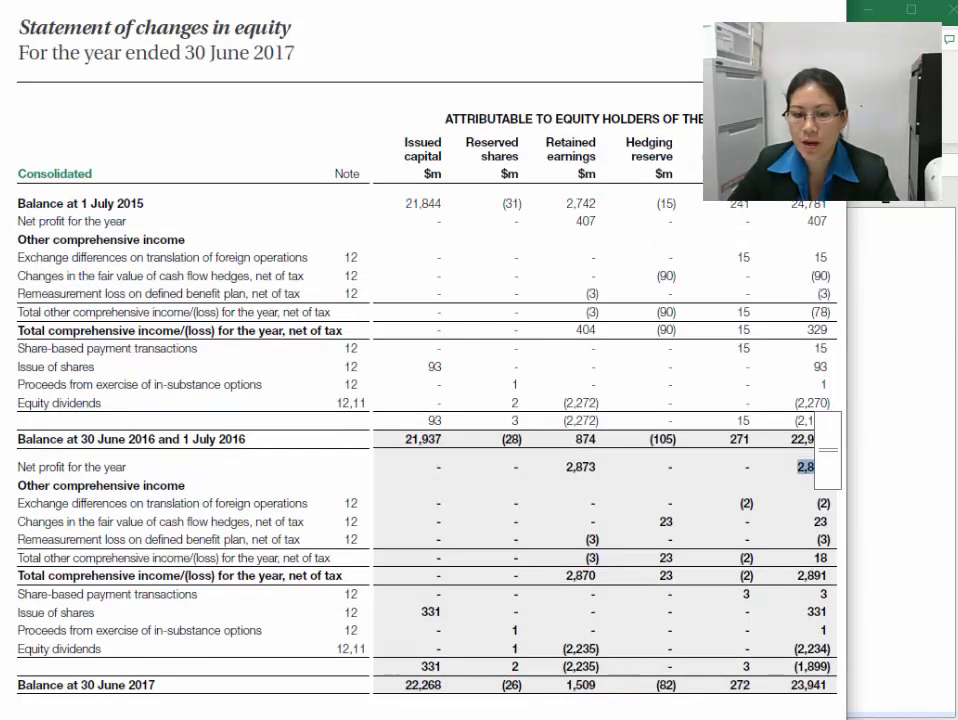
key("alt+Tab")
type("2873")
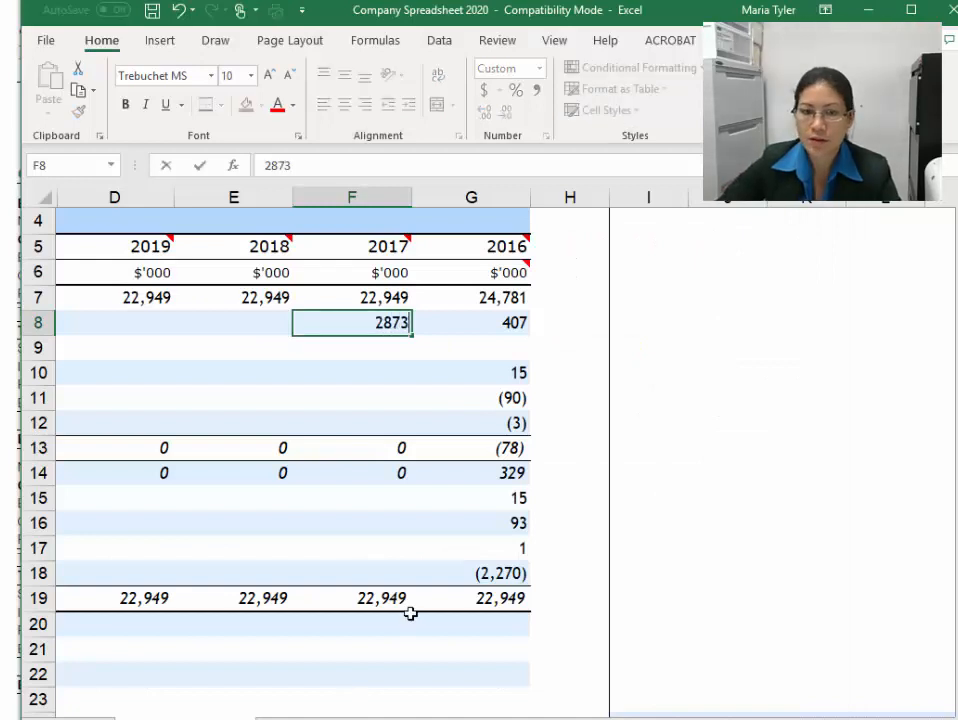
key("Return")
key("Down")
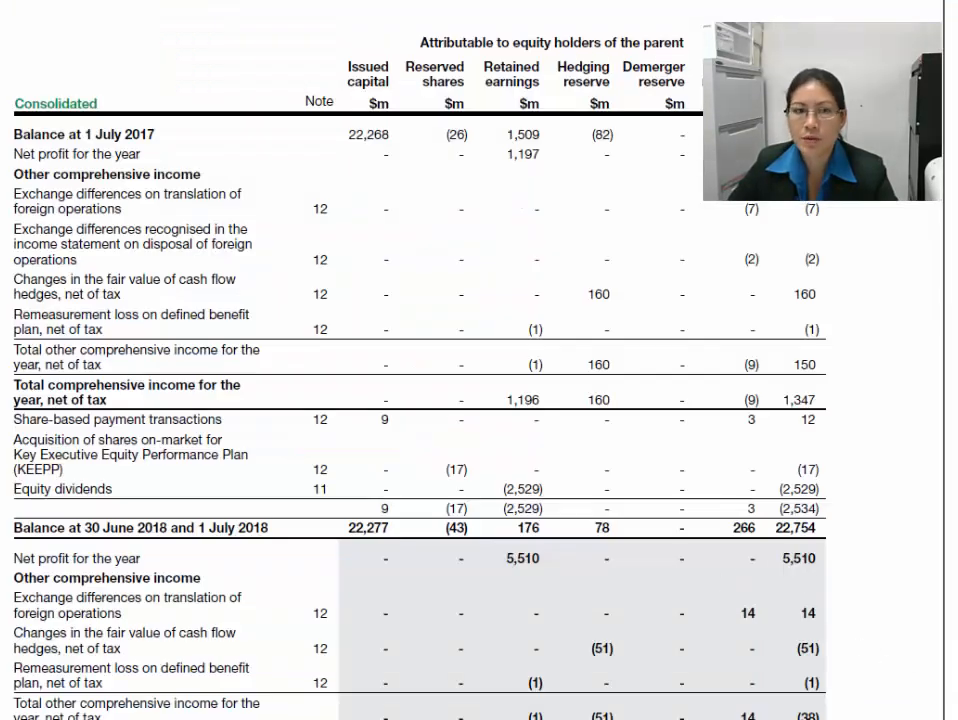
Enter the report's 2017 other comprehensive income items in F10:F12 as -2, 23 and -3
mouse_move(98, 718)
left_click(160, 700)
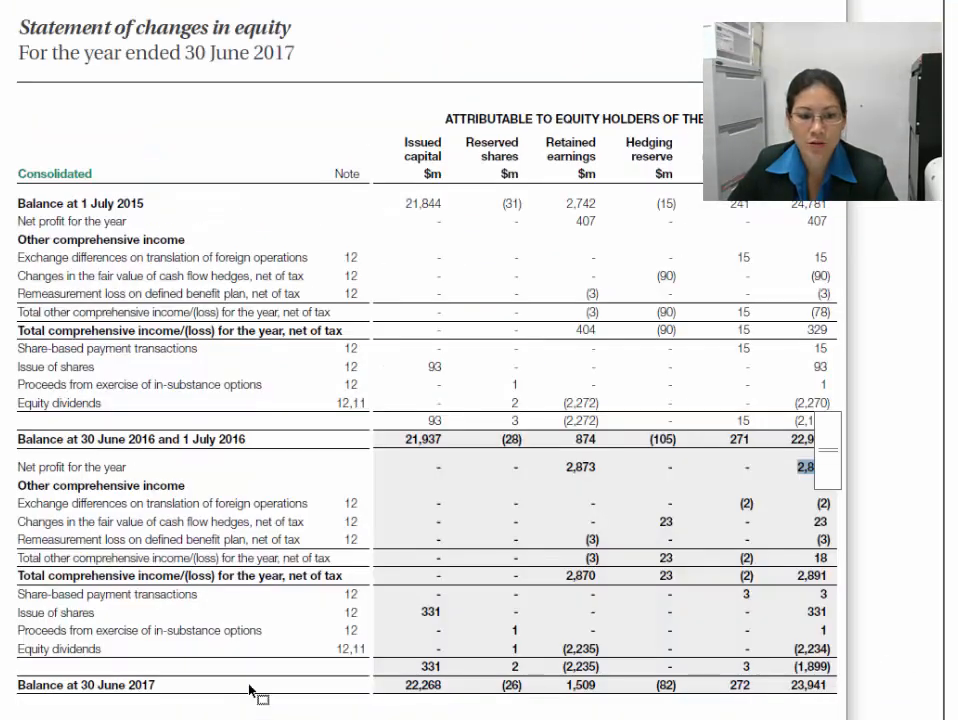
left_click_drag(816, 505, 828, 540)
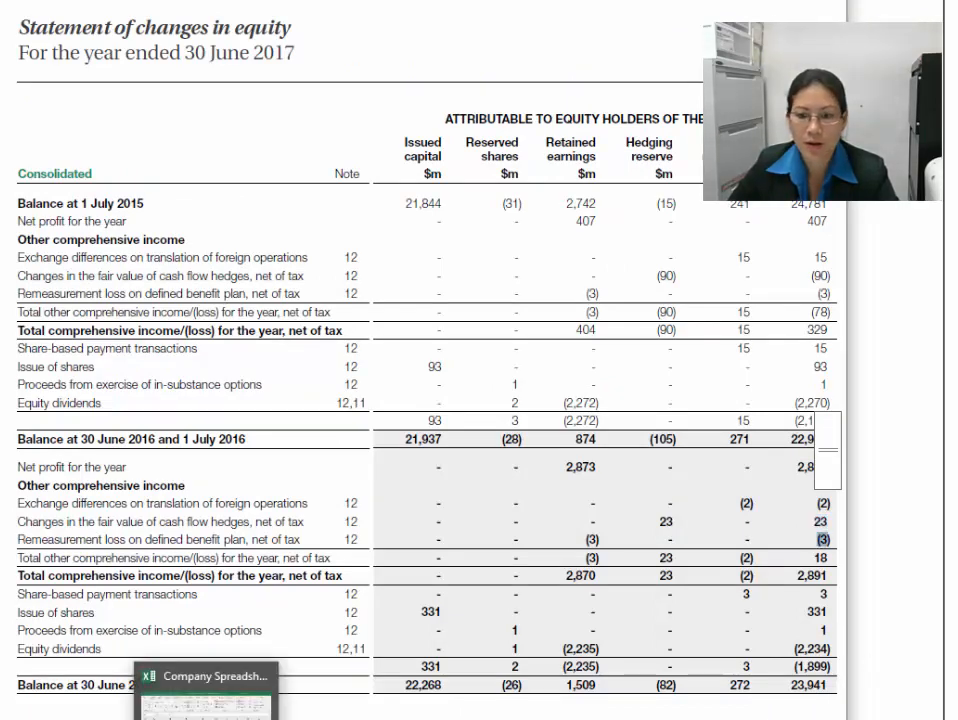
left_click(205, 712)
type("-2")
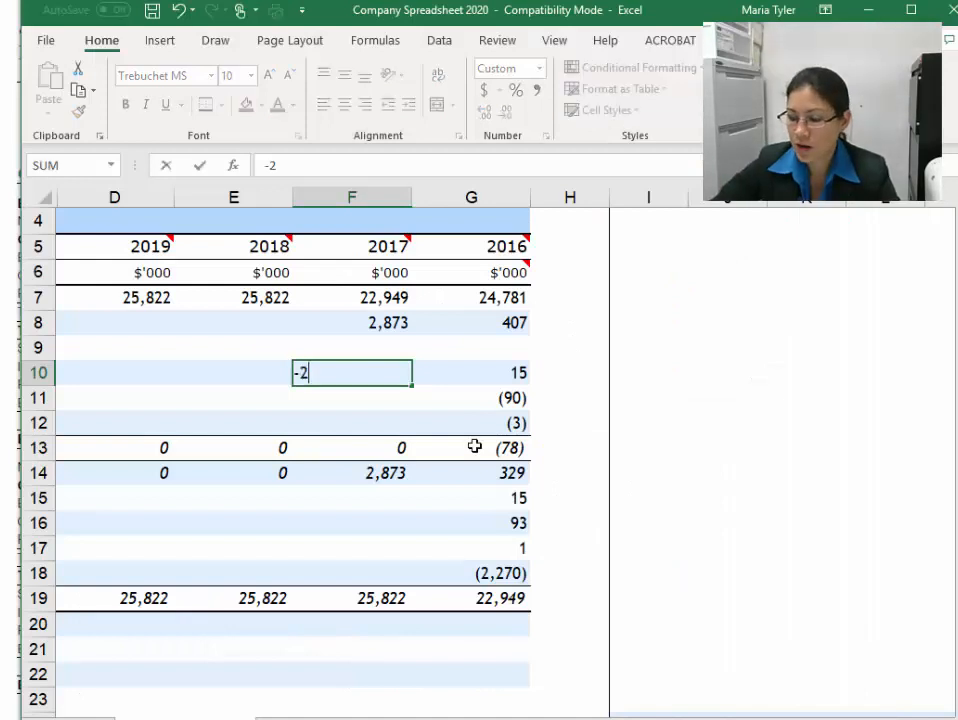
key("Return")
type("23")
key("Return")
type("-3")
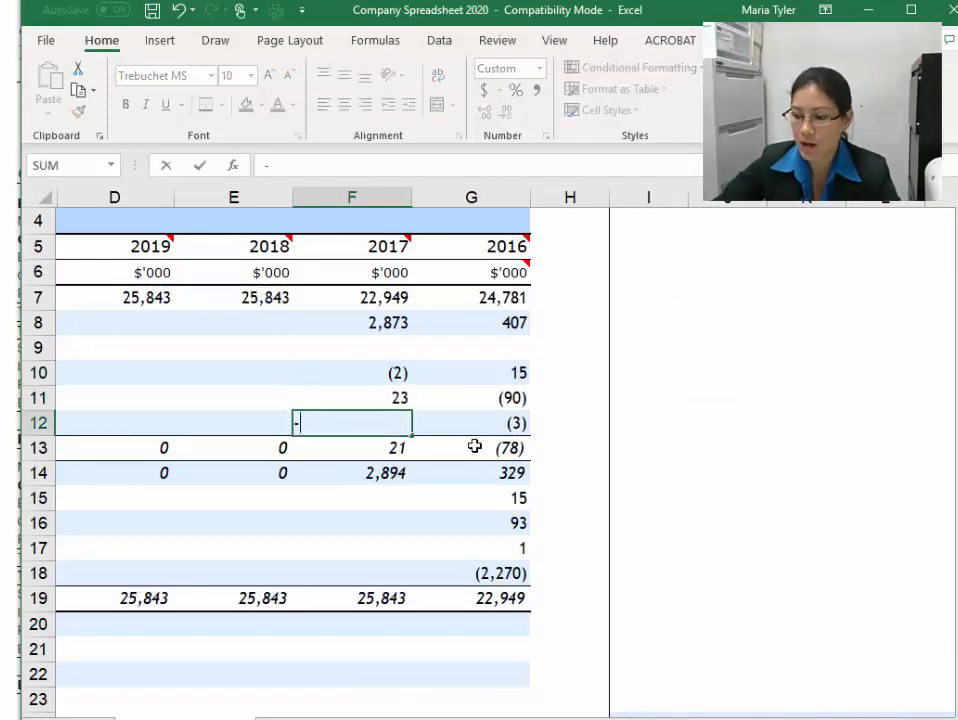
key("Return")
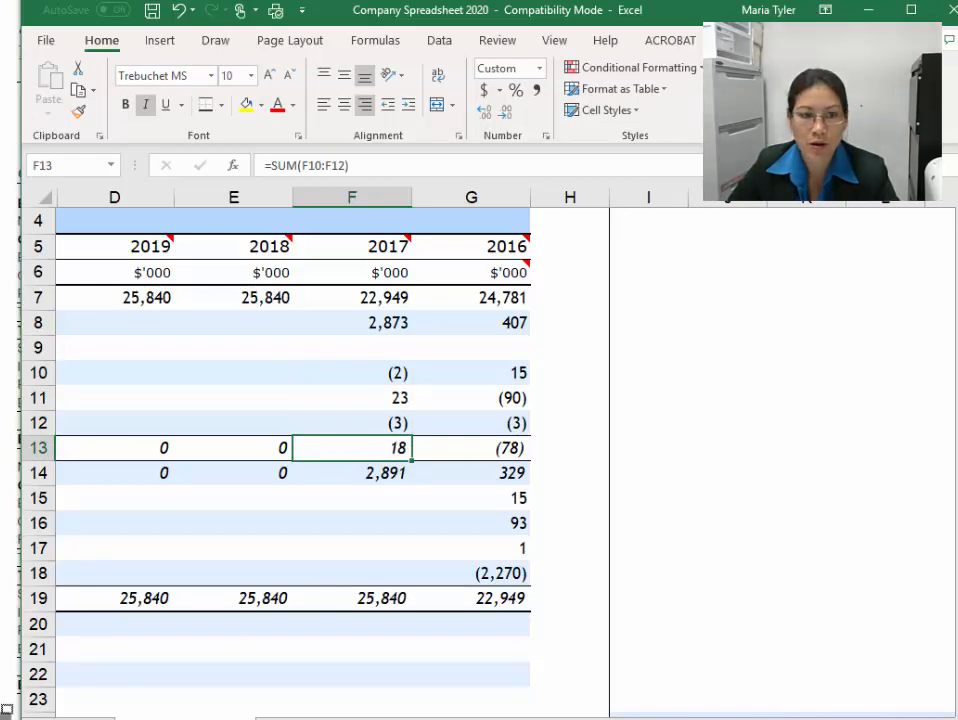
Check the 2017 total comprehensive income rows against the totals in the annual report
left_click(5, 716)
scroll(259, 658, "up", 1)
left_click_drag(812, 602, 837, 624)
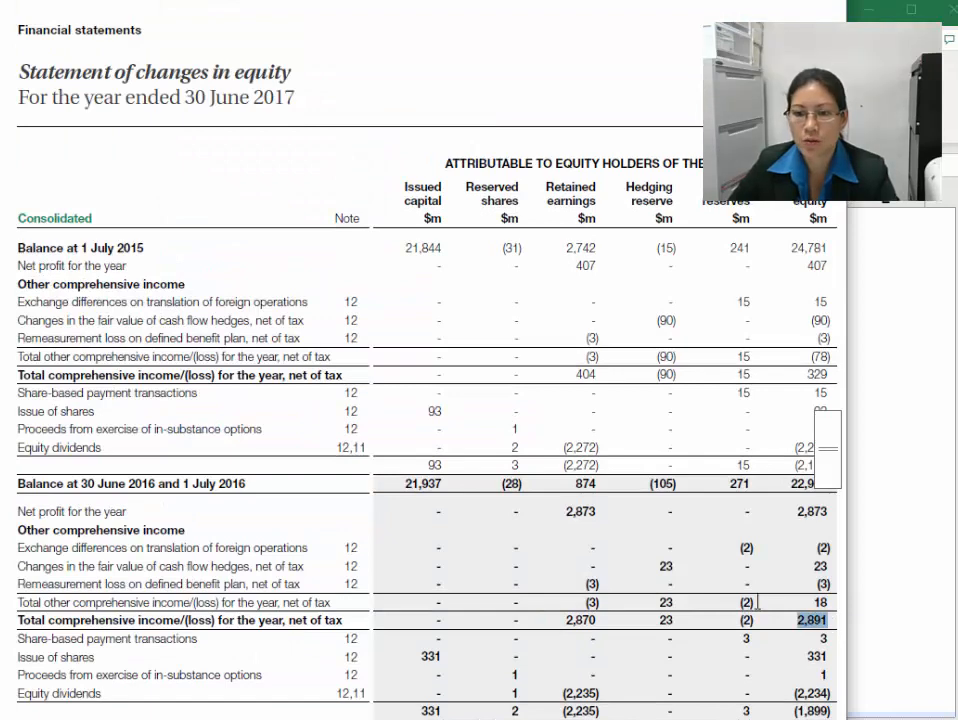
Enter the report's 2017 share-based payments, issue of shares and option proceeds in F15:F17 as 3, 331 and 1
scroll(819, 598, "down", 2)
left_click_drag(824, 549, 829, 604)
left_click(817, 549)
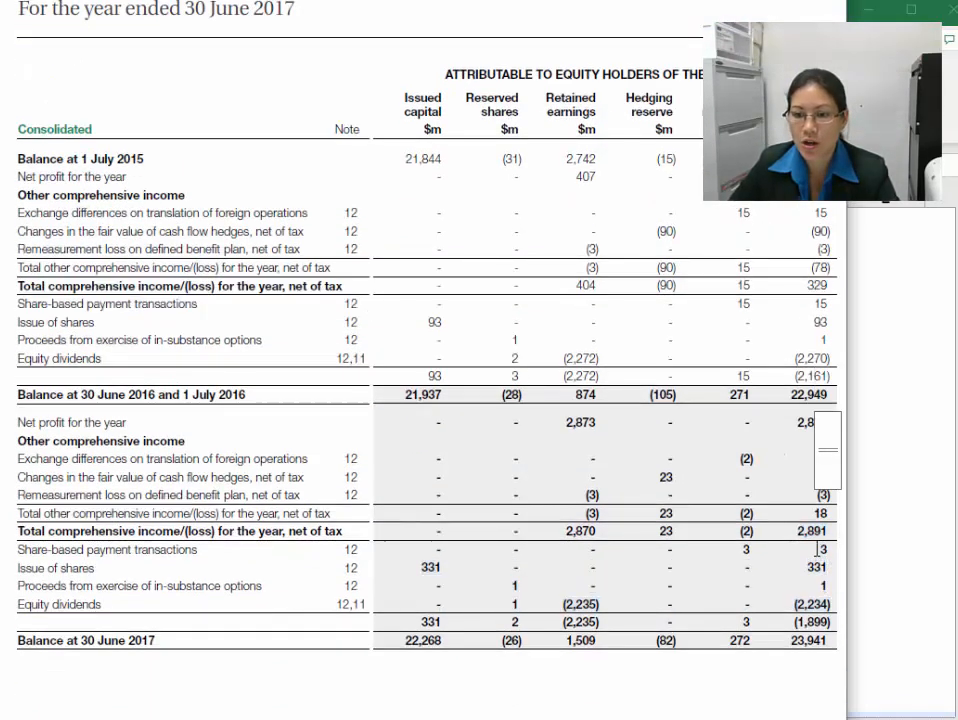
left_click_drag(802, 570, 832, 594)
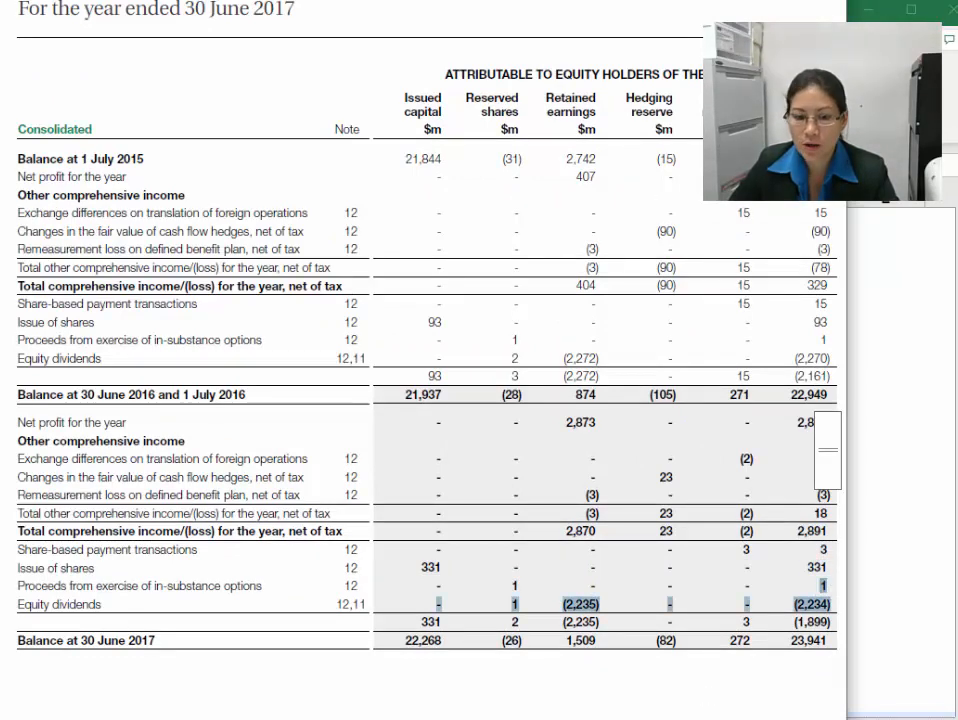
key("alt+Tab")
left_click(398, 500)
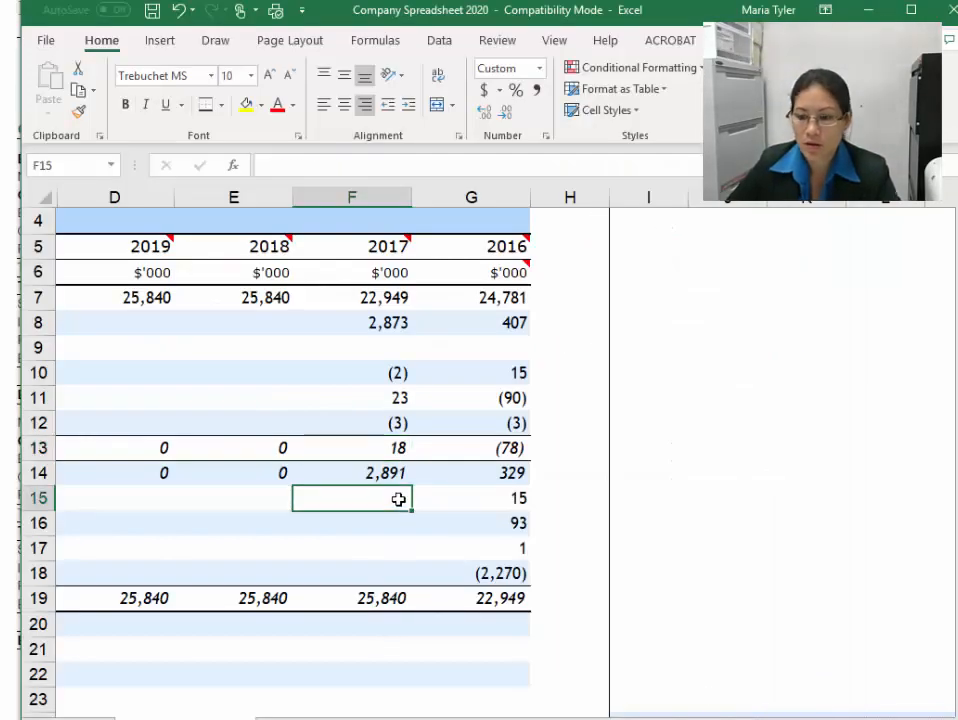
type("3")
key("Return")
type("33")
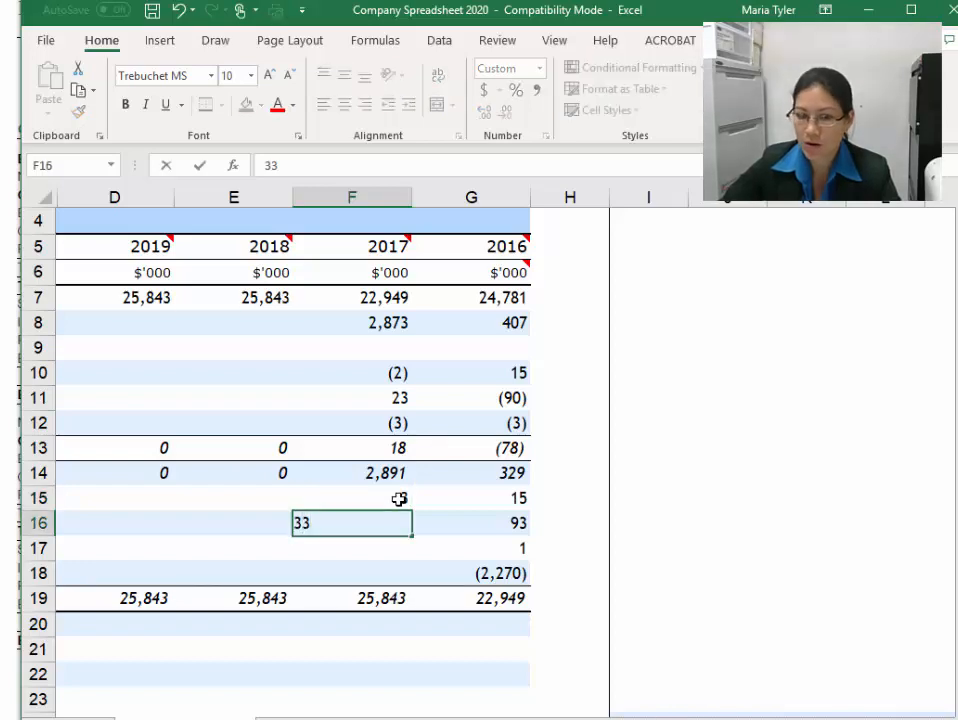
type("1")
key("Return")
type("1")
key("Return")
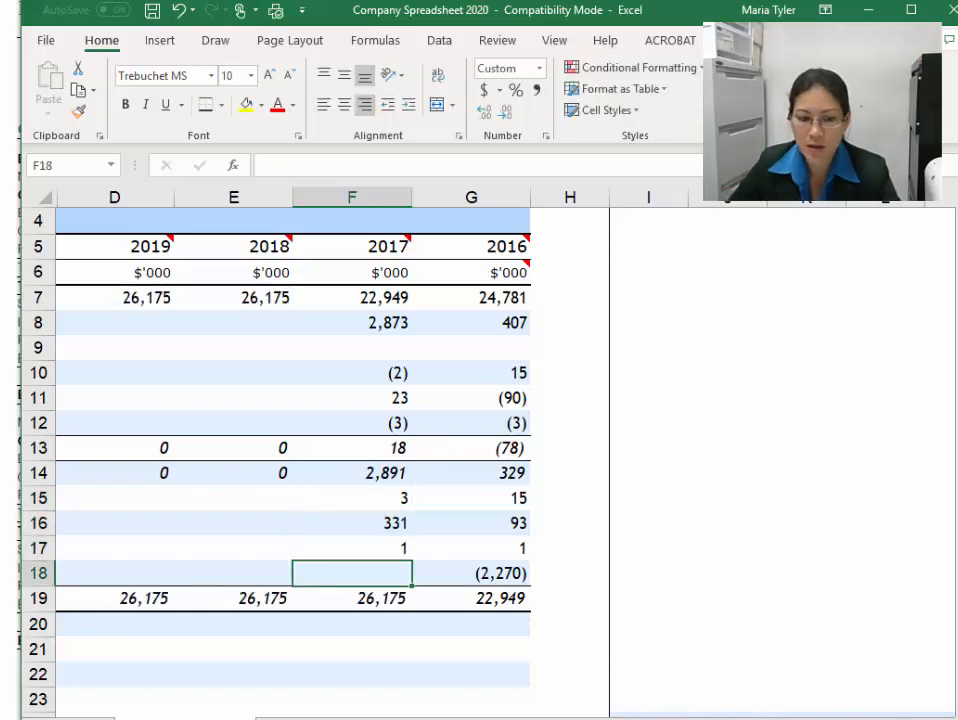
Look up the 2017 total equity dividends in the annual report and enter -2234 in F18
key("alt+Tab")
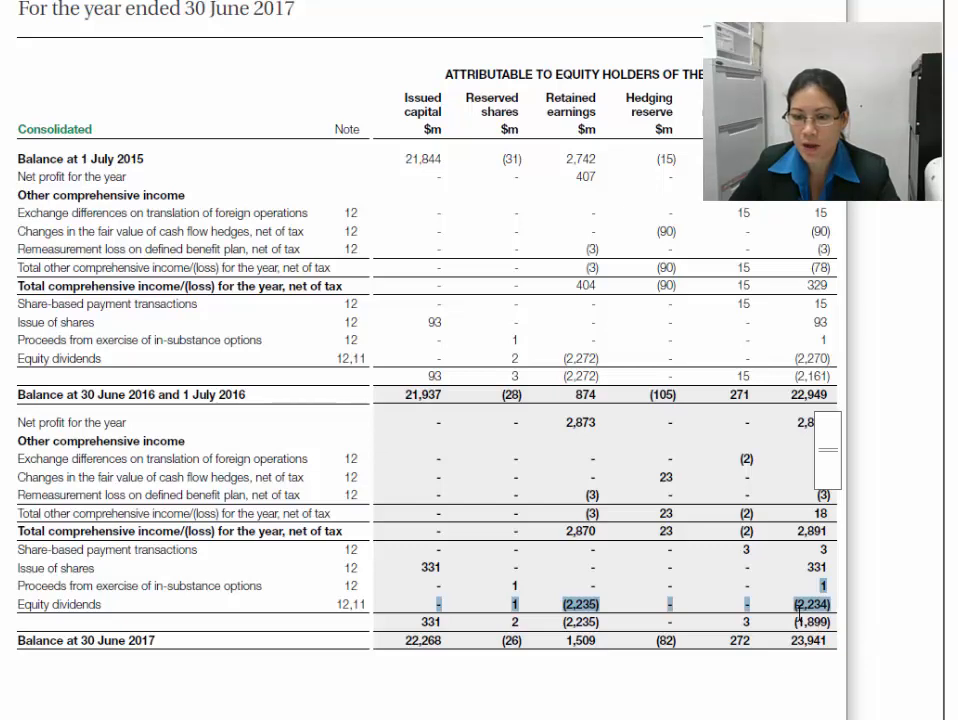
left_click_drag(797, 607, 826, 617)
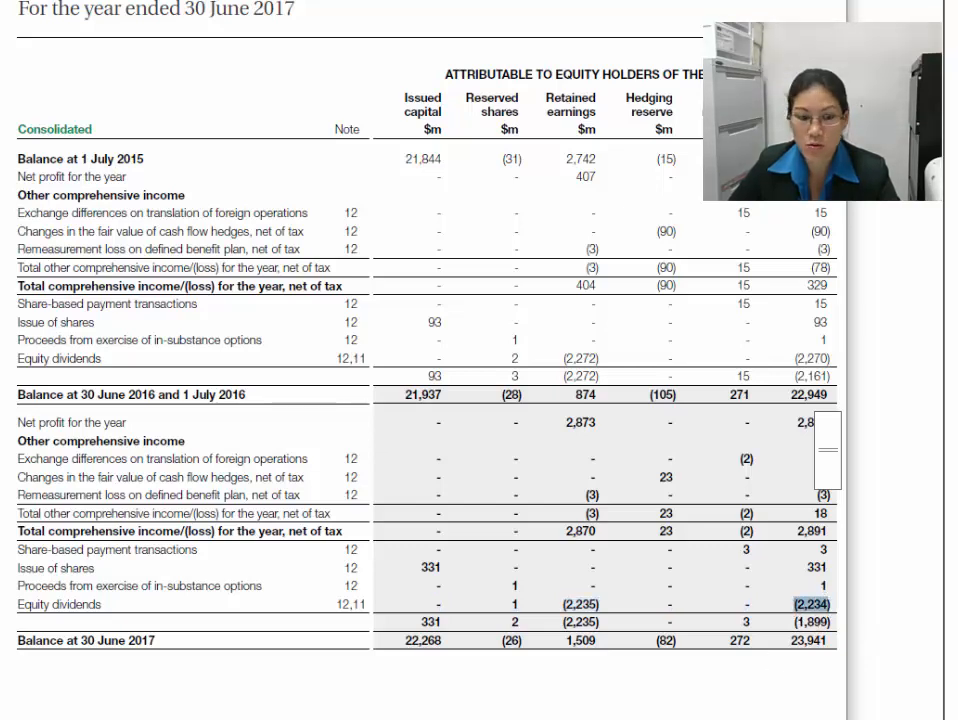
key("alt+Tab")
type("-2234")
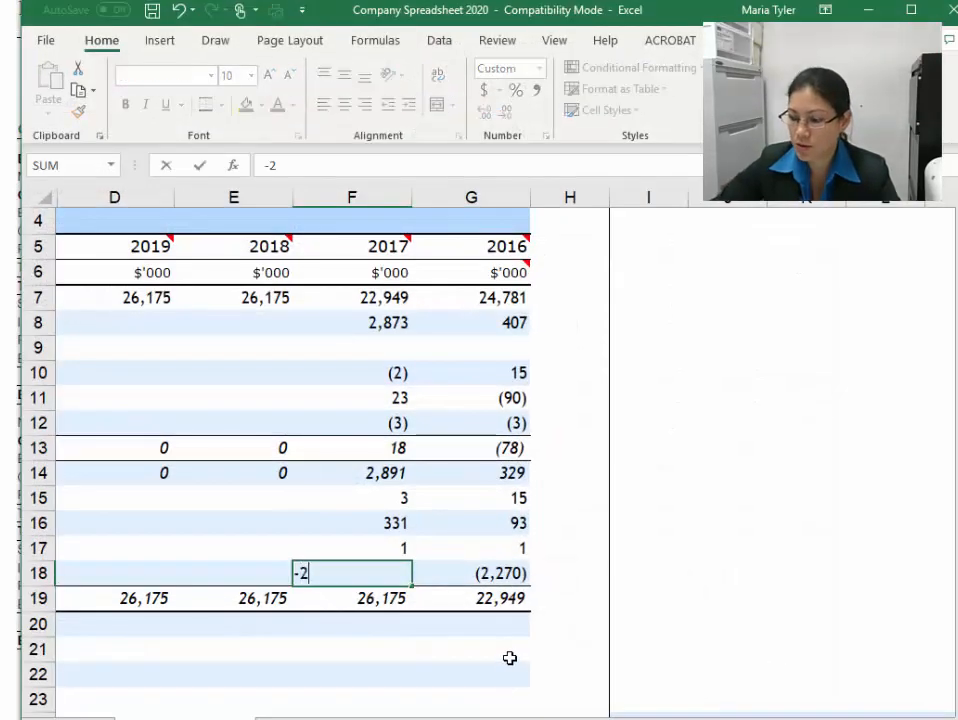
key("Return")
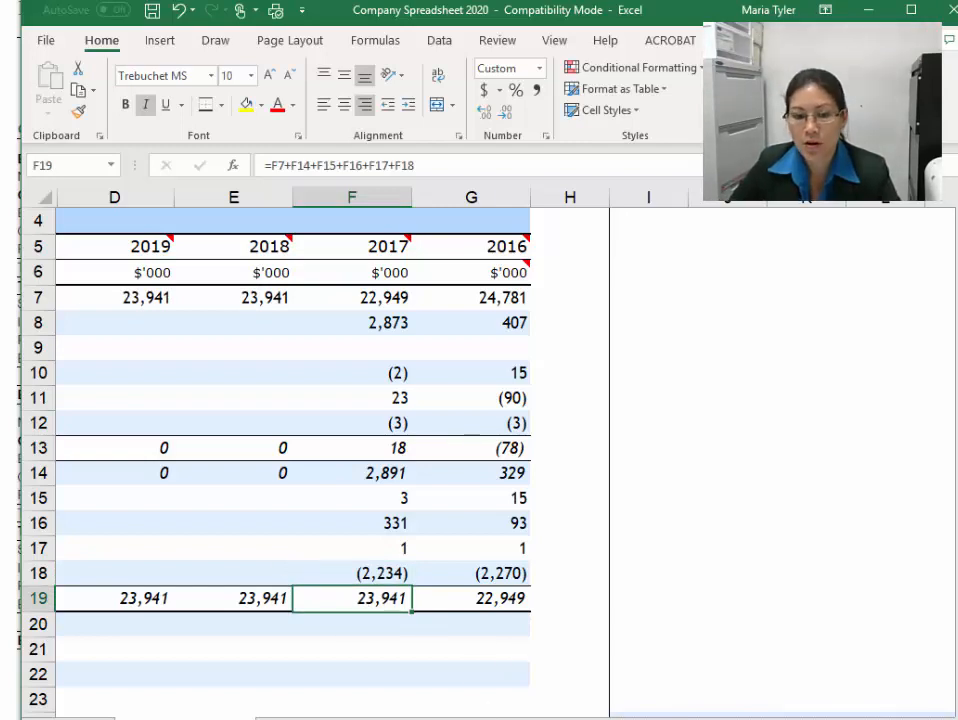
Check the 2017 closing balance against the report's balance at 30 June 2017, and bring up the statement that begins at 1 July 2017
key("alt+Tab")
left_click_drag(791, 637, 830, 644)
left_click(803, 637)
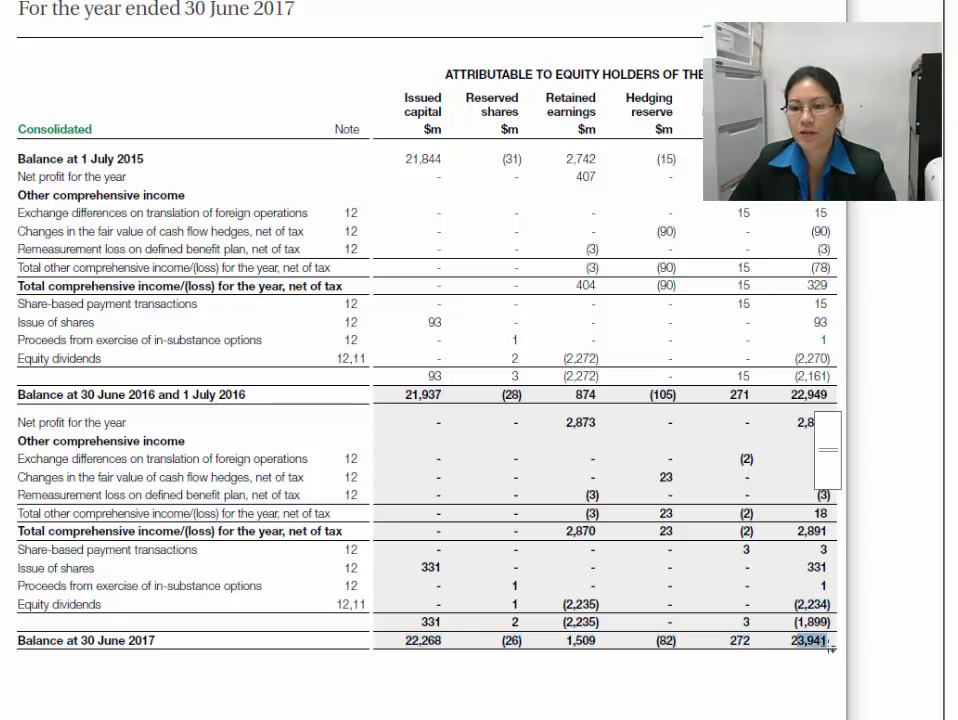
left_click(822, 650)
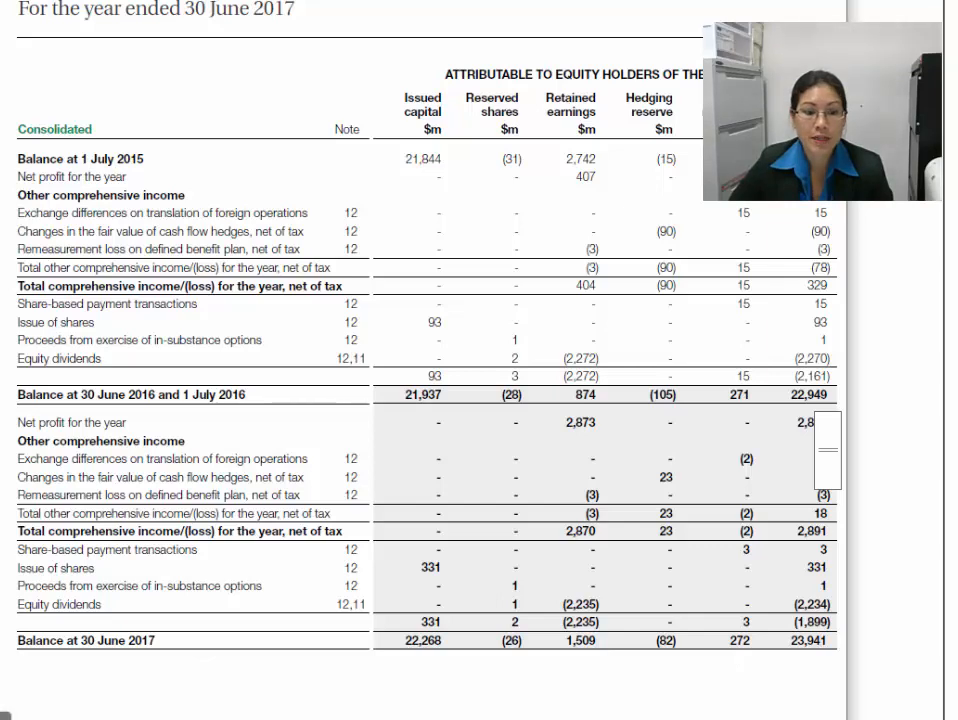
mouse_move(96, 718)
left_click(50, 697)
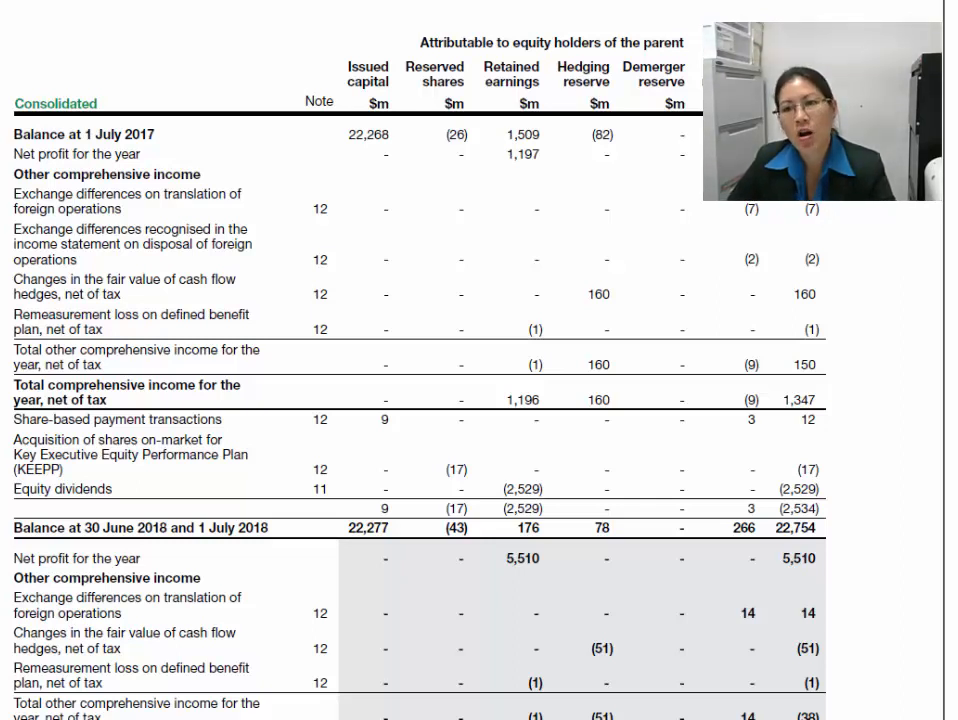
Return to the Excel workbook and insert a blank row above the Opening balance row
key("alt+Tab")
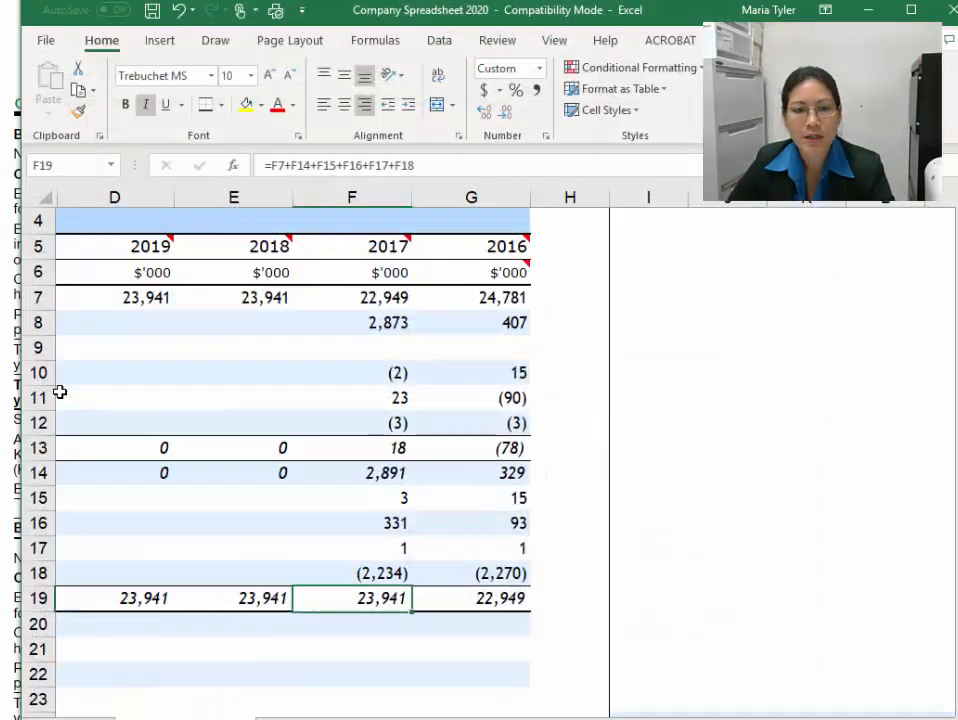
left_click(44, 297)
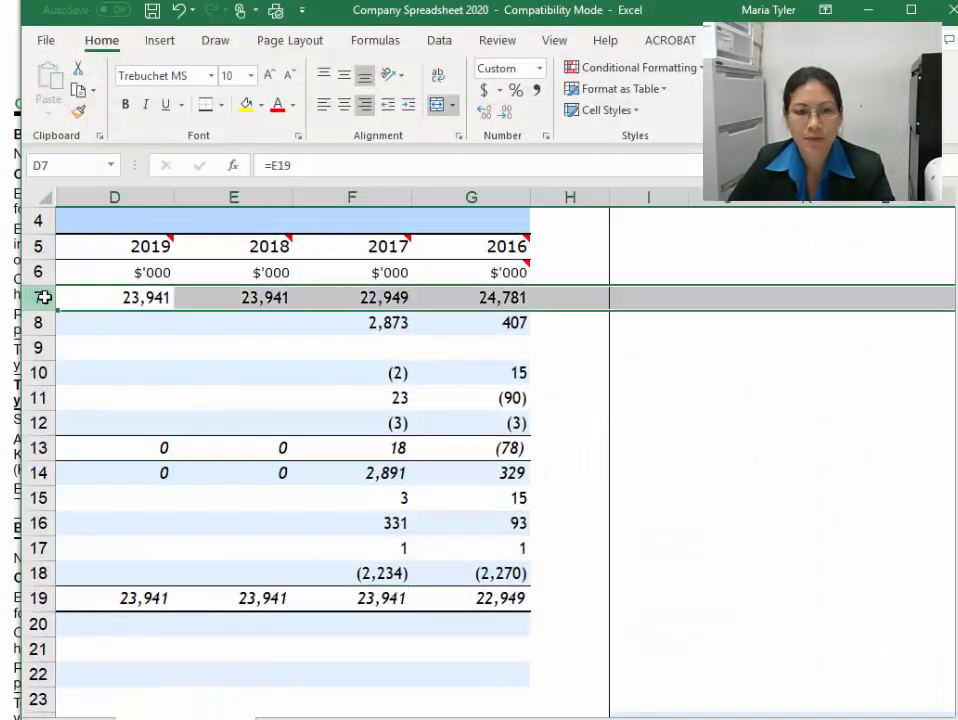
key("Home")
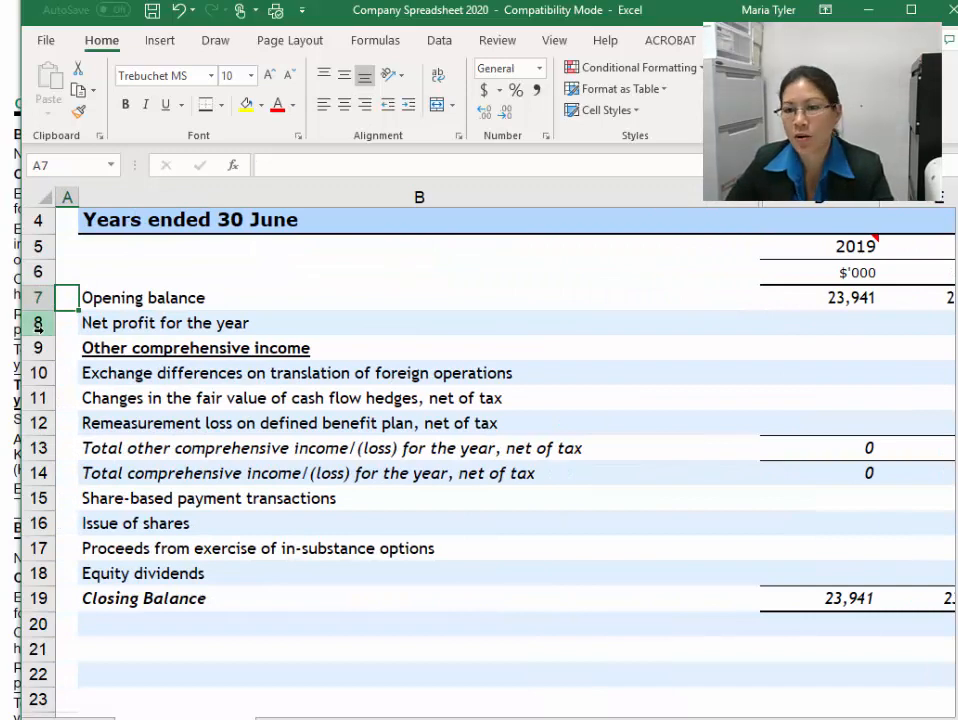
right_click(44, 300)
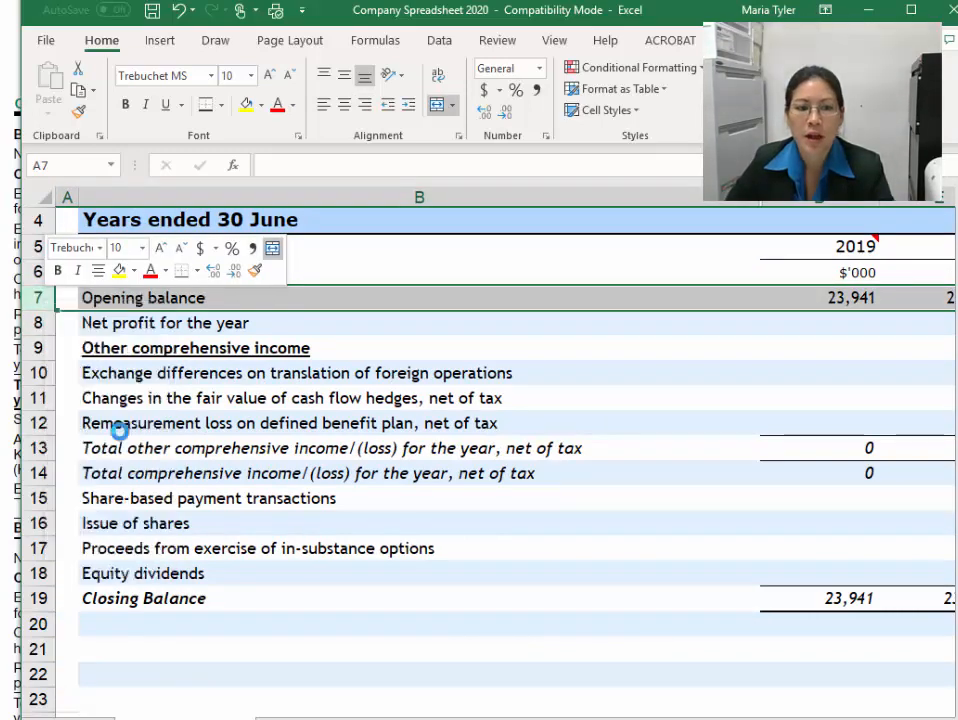
left_click(90, 490)
Label the new row 7 "Restated adjusting difference" in B7
left_click(152, 300)
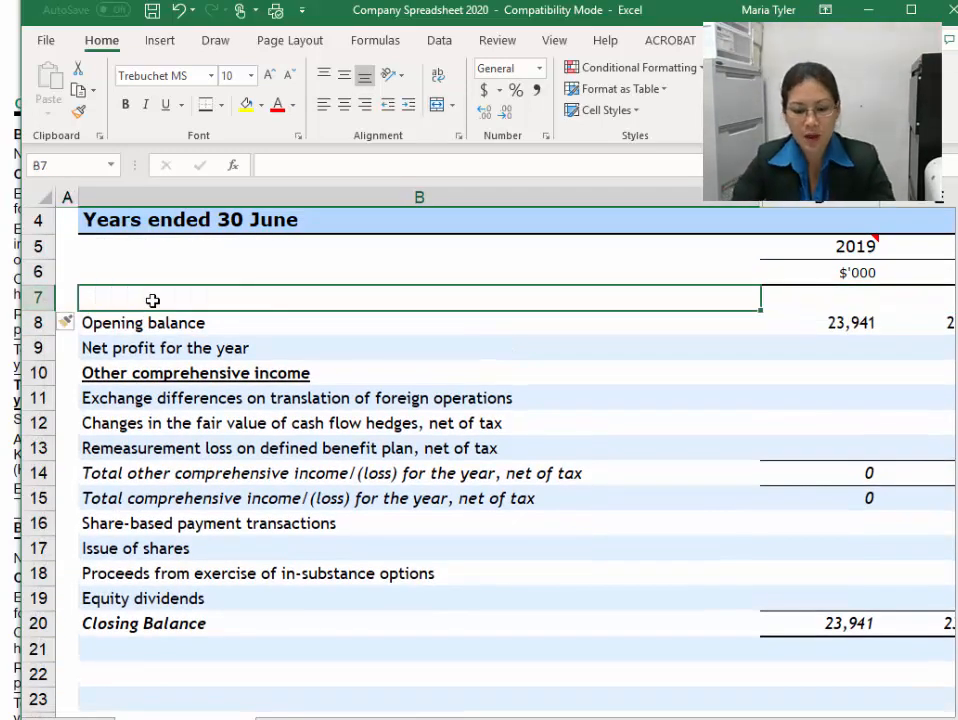
type("Resta")
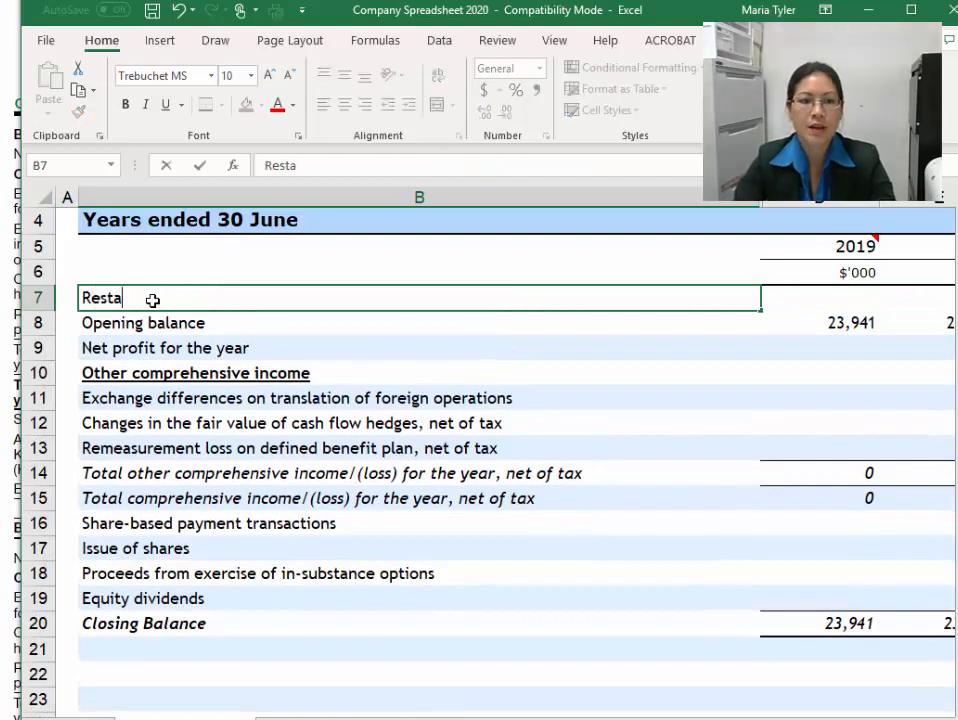
type("ted adjusting dif")
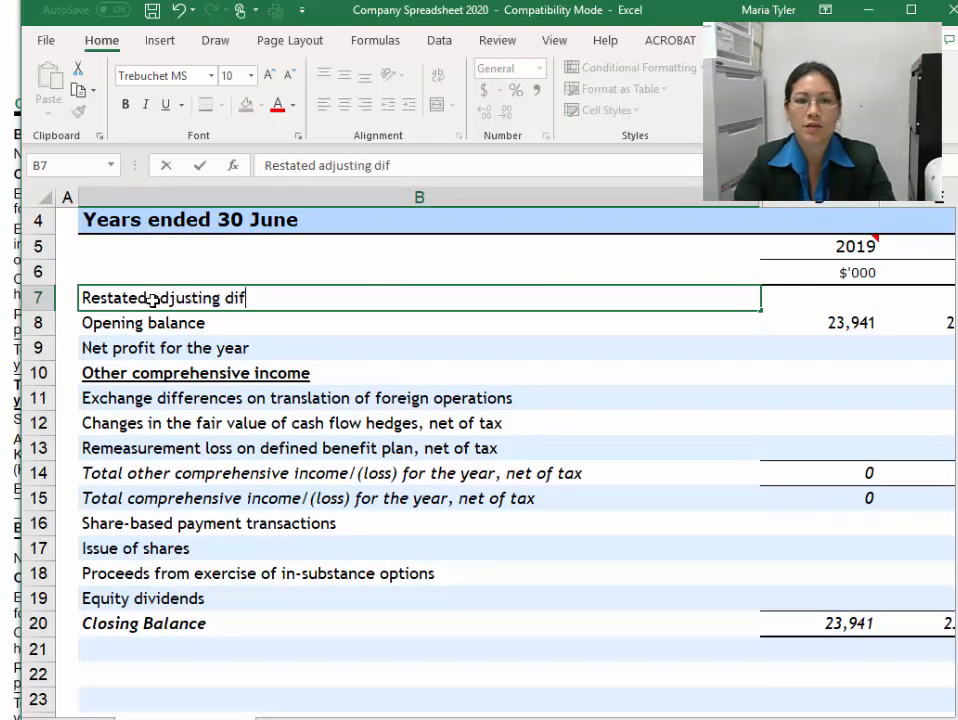
type("ference")
key("Return")
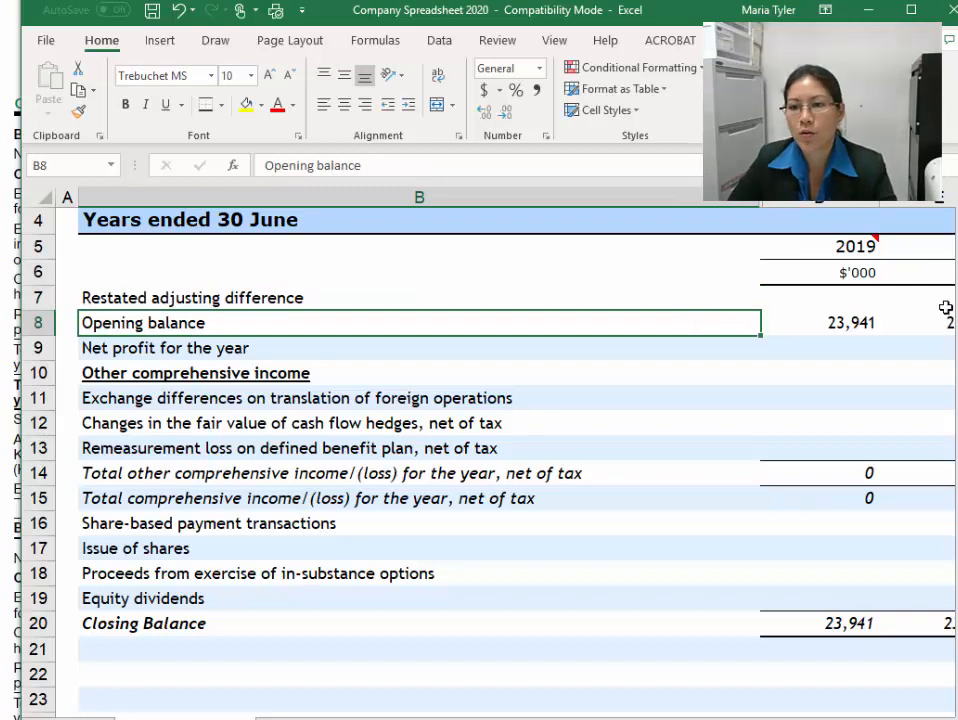
Enter 941 as the 2018 restated adjusting difference in E7
left_click(944, 306)
left_click_drag(638, 718, 665, 718)
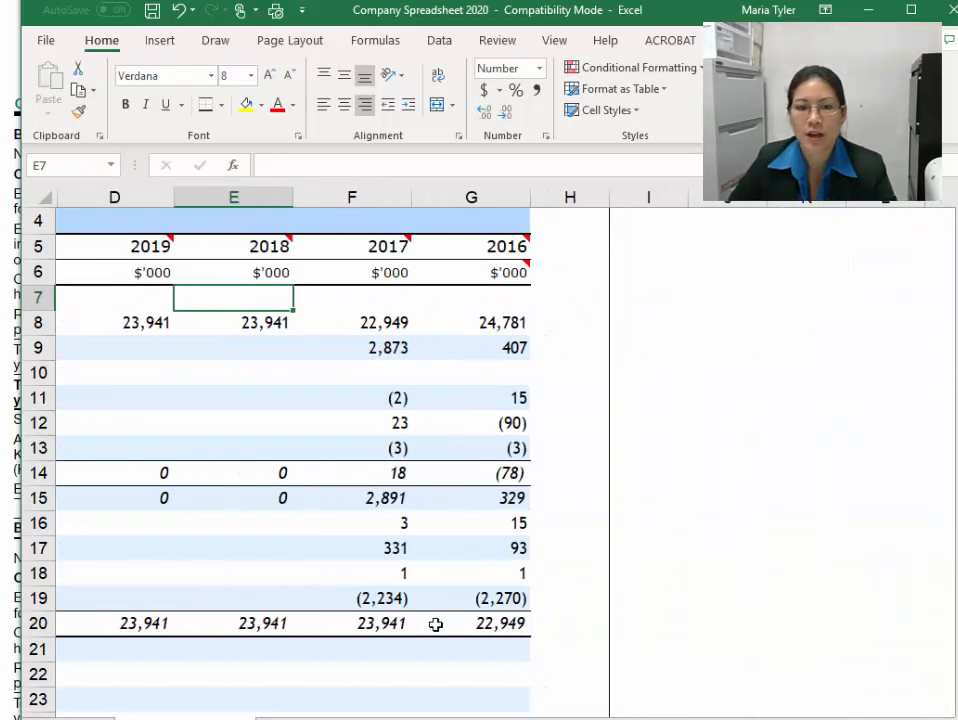
left_click(368, 621)
left_click(269, 304)
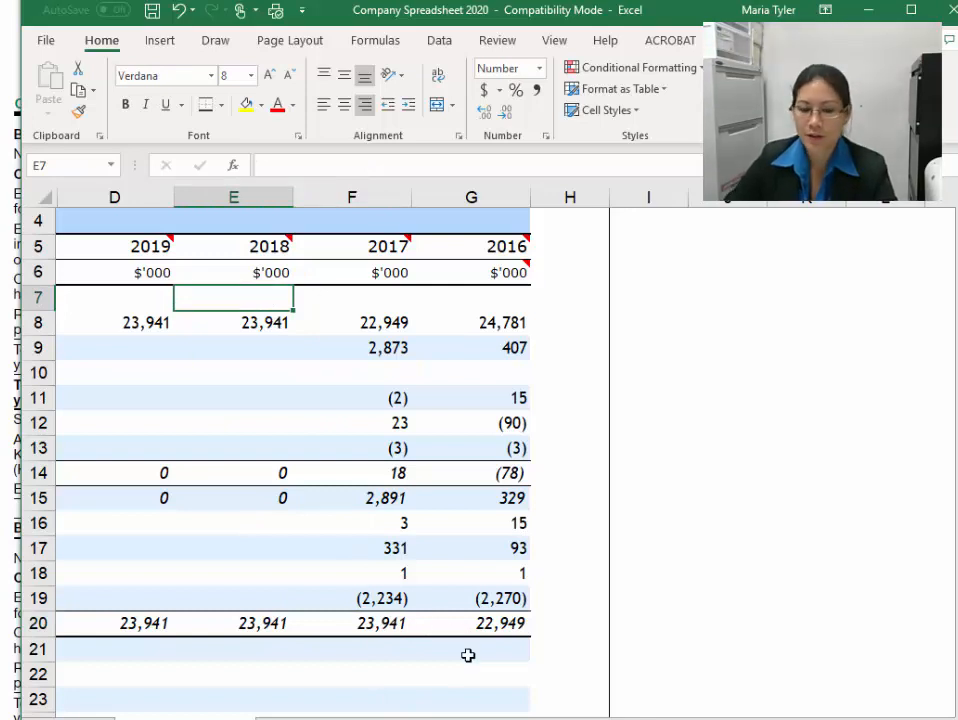
type("941")
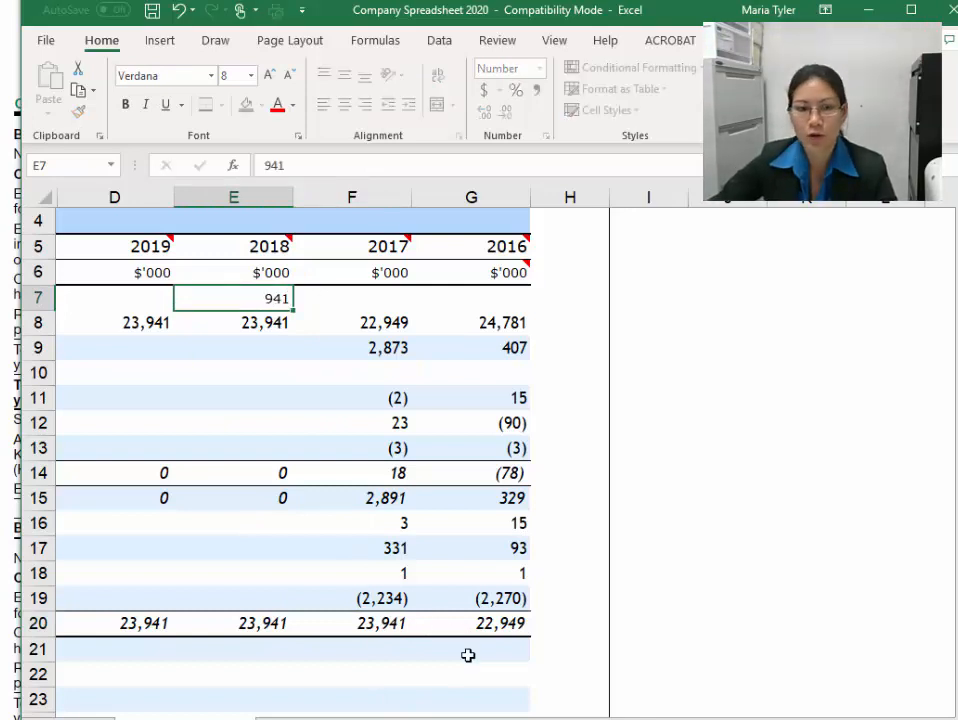
key("Return")
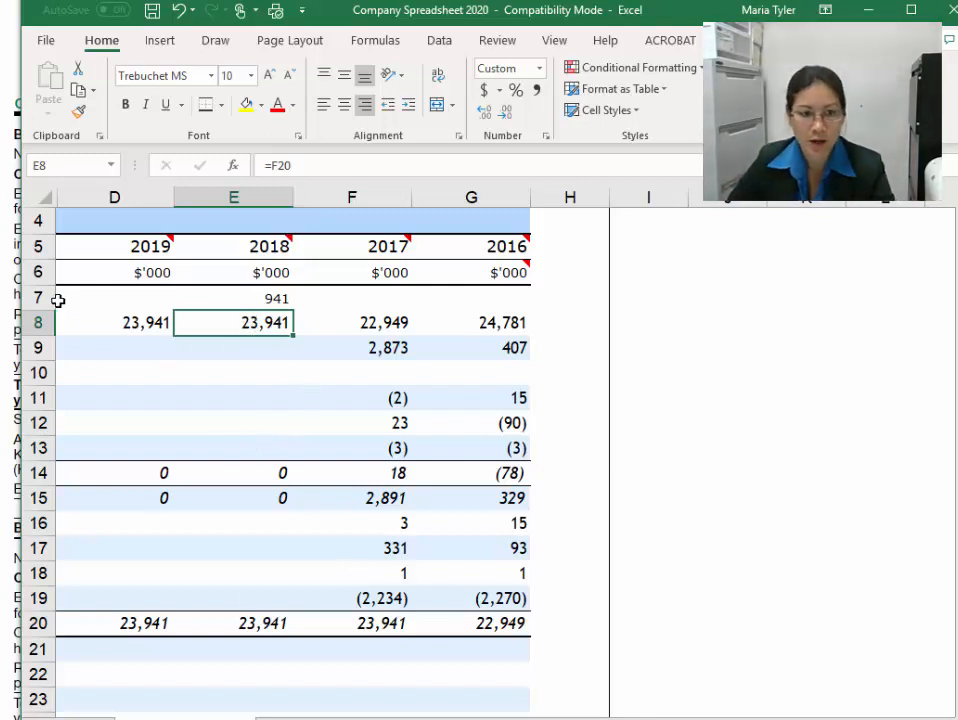
Delete row 7, the "Restated adjusting difference" row
key("Left")
key("Left")
key("Left")
key("Left")
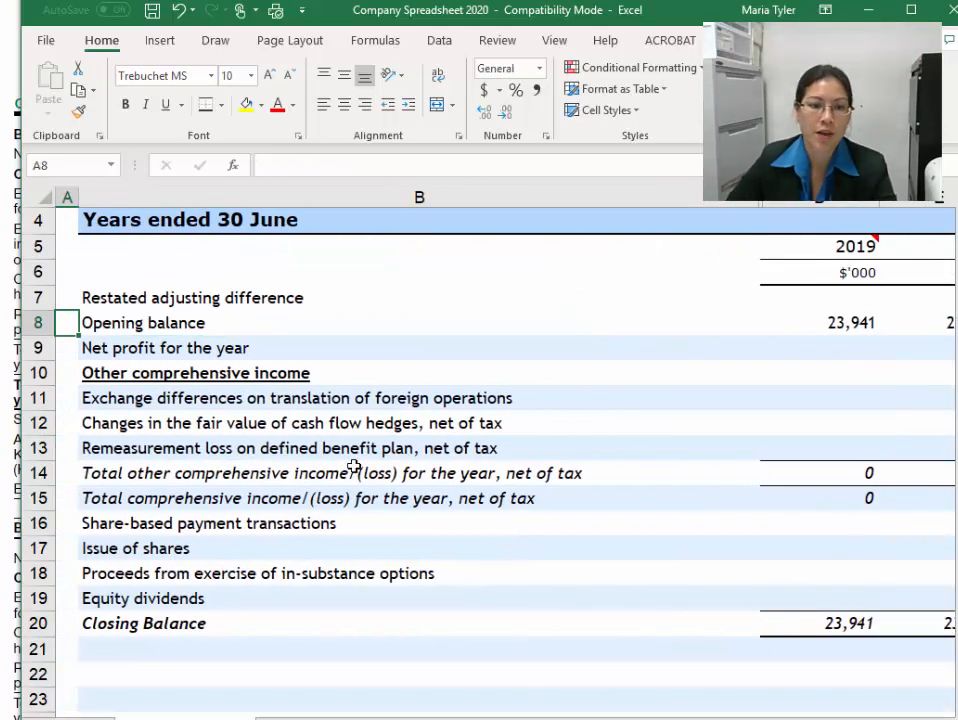
left_click(40, 297)
right_click(42, 298)
left_click(94, 448)
Enter the 2018 figures in column E: 1197 net profit in E8, -7 in E10 and -2 in E11
left_click(648, 455)
key("Right")
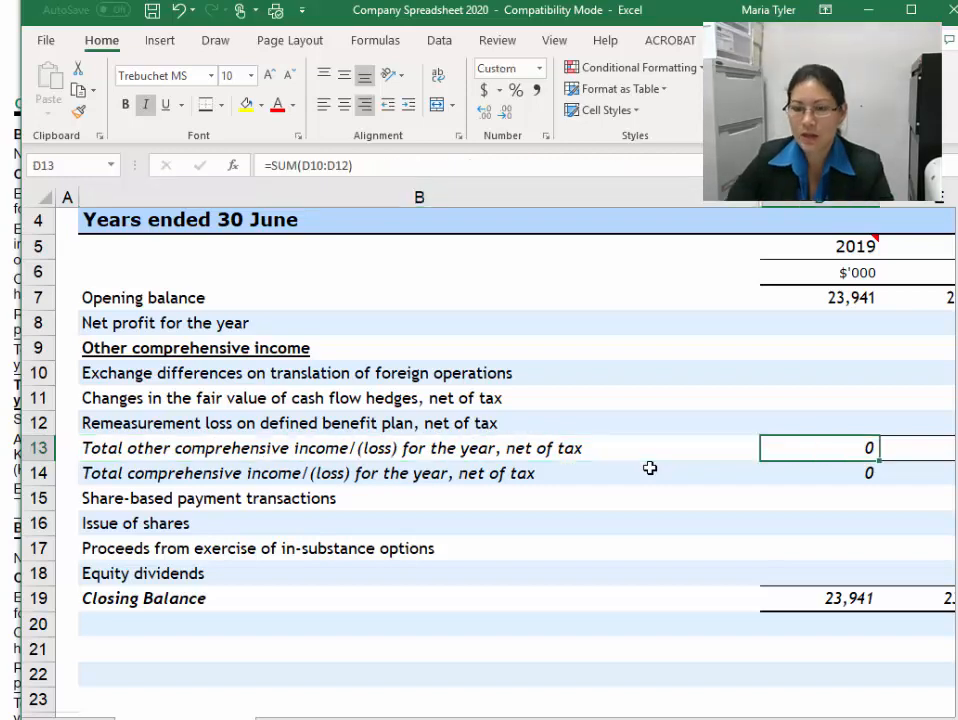
key("Right")
key("Right")
left_click(270, 321)
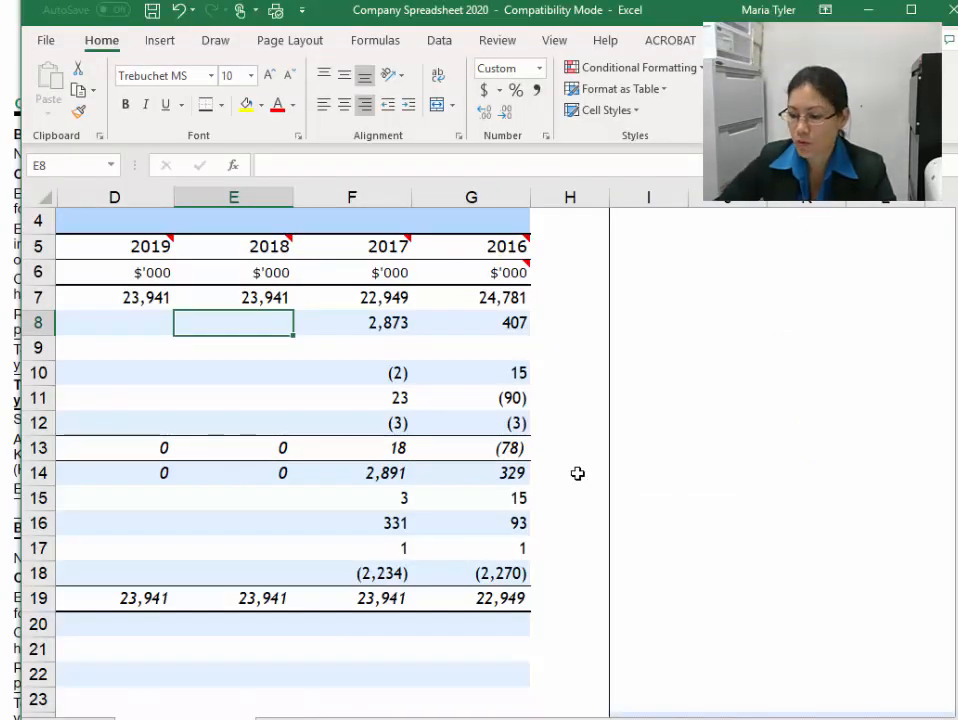
type("1197")
key("Return")
key("Return")
type("-7")
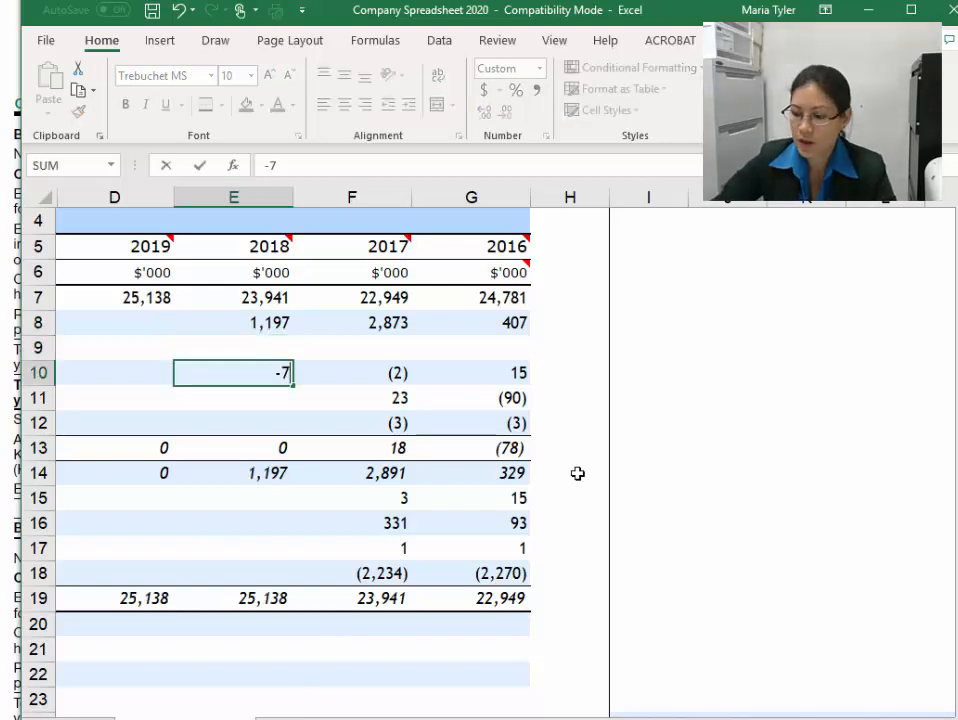
key("Return")
type("-2")
key("Return")
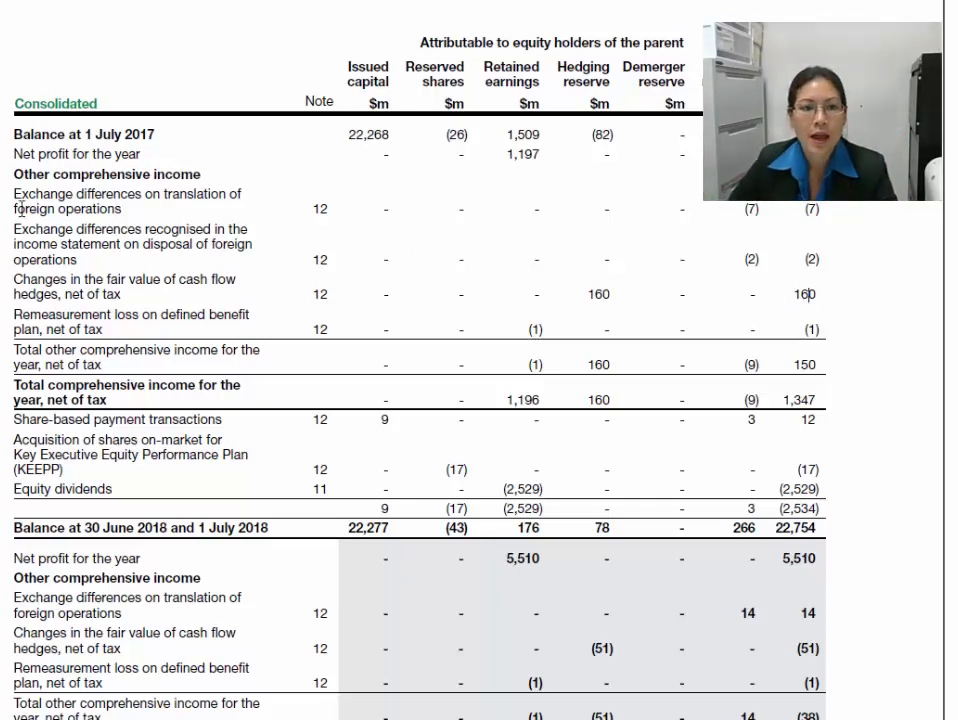
Compare the report's net profit and other comprehensive income line items for 2018 with the workbook's row labels in column B
left_click_drag(3, 160, 147, 150)
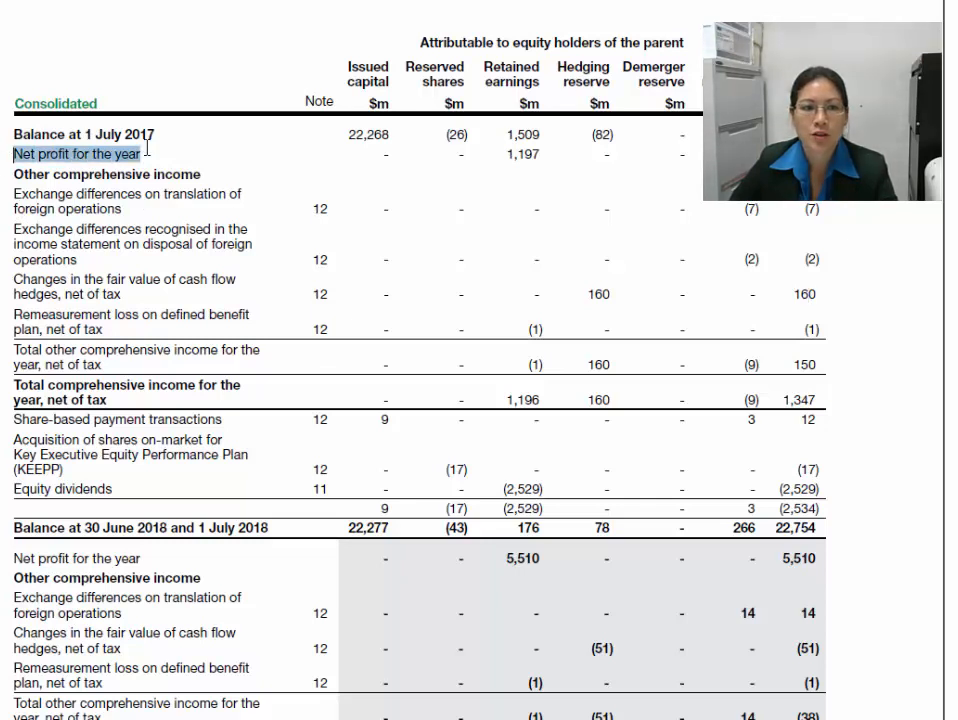
left_click_drag(10, 175, 154, 196)
left_click(17, 214)
left_click_drag(15, 196, 110, 212)
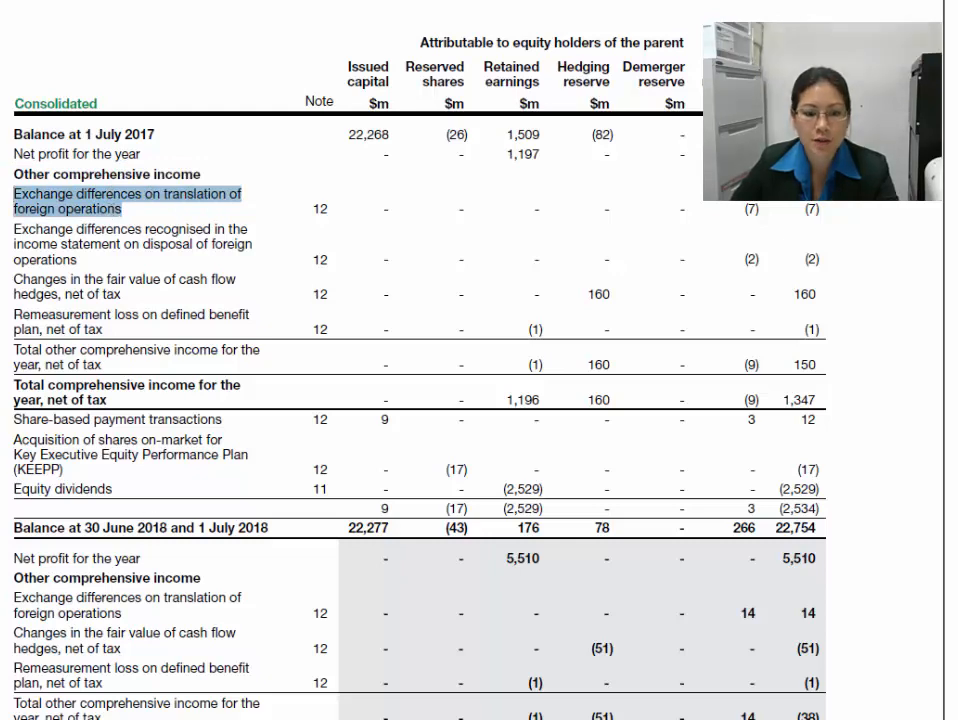
key("alt+Tab")
key("Up")
key("Up")
key("Left")
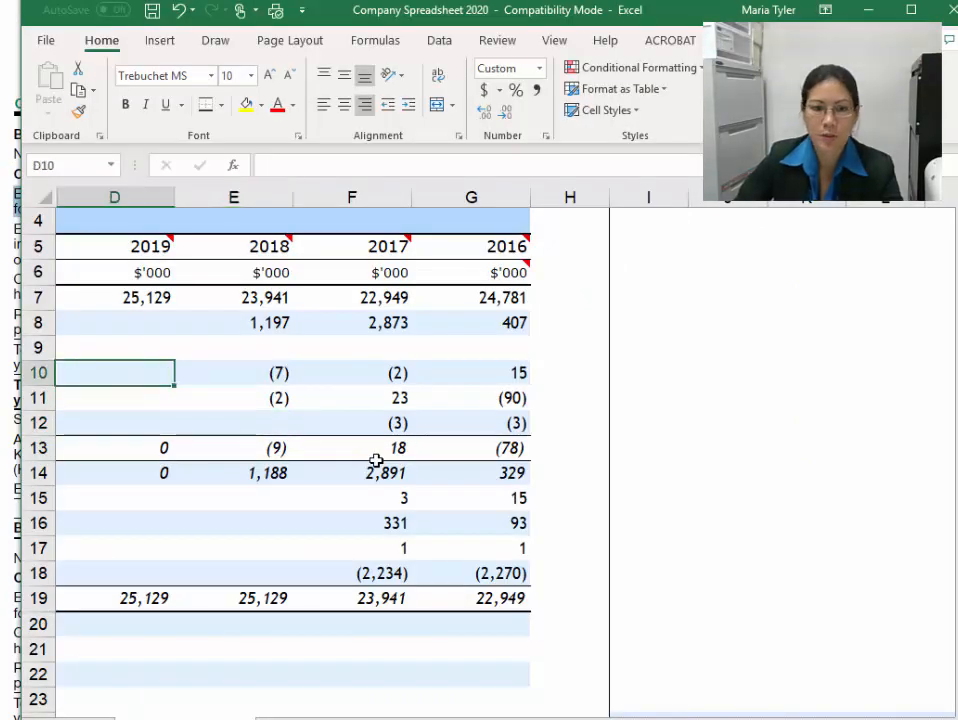
key("Home")
key("Right")
key("Down")
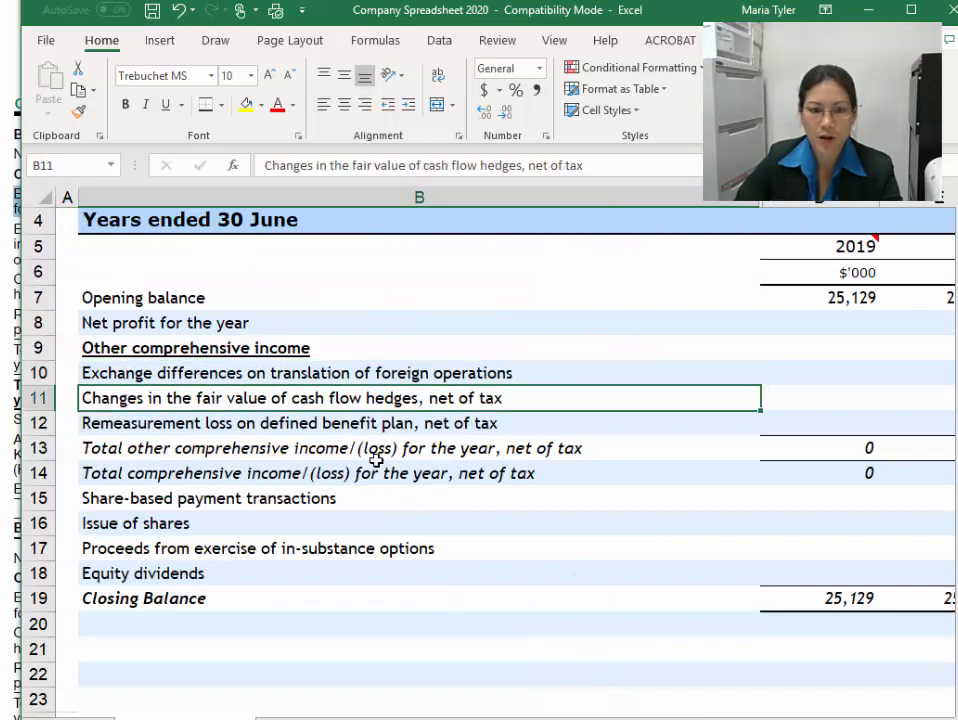
Look up the 2018 cash flow hedge and defined benefit plan amounts in the report, then enter 160 in E11 and 1 in E12
key("alt+Tab")
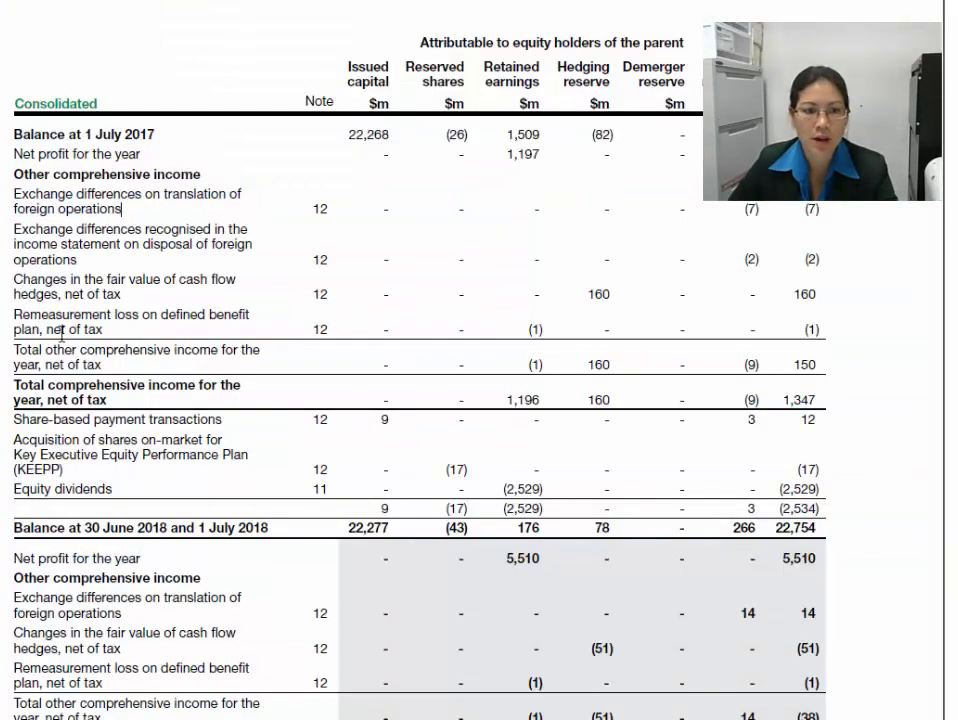
left_click_drag(61, 250, 119, 294)
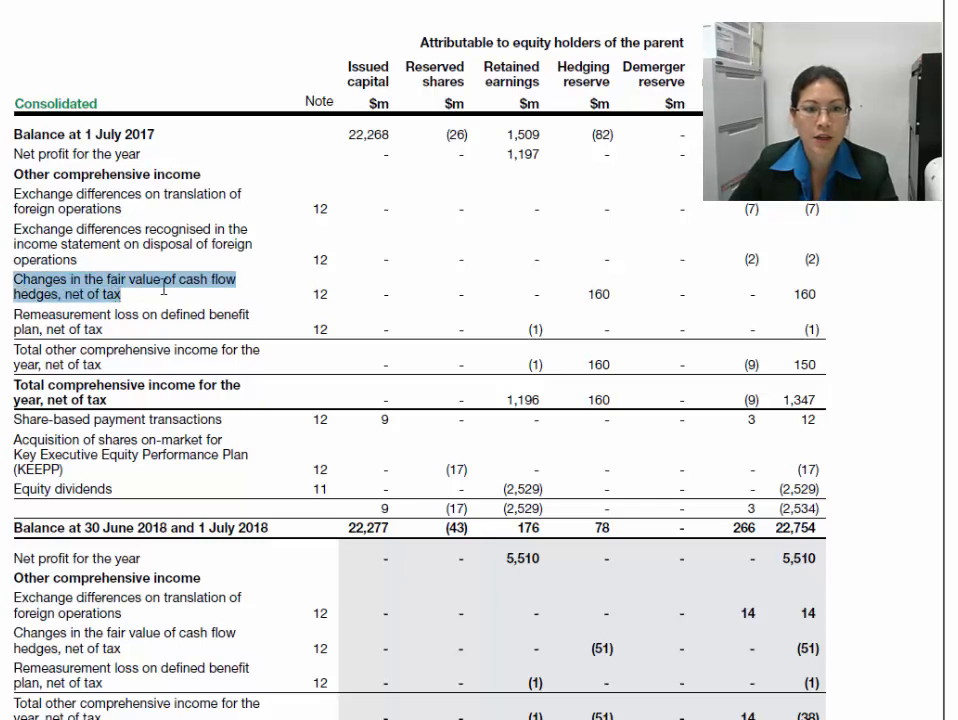
left_click_drag(796, 295, 828, 298)
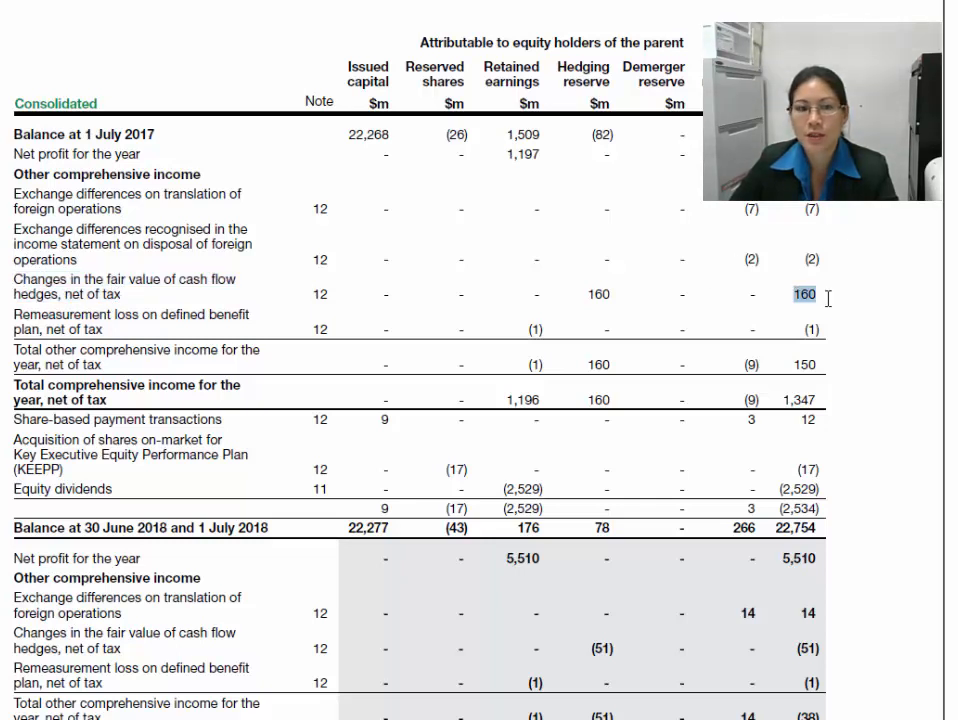
left_click_drag(18, 315, 104, 329)
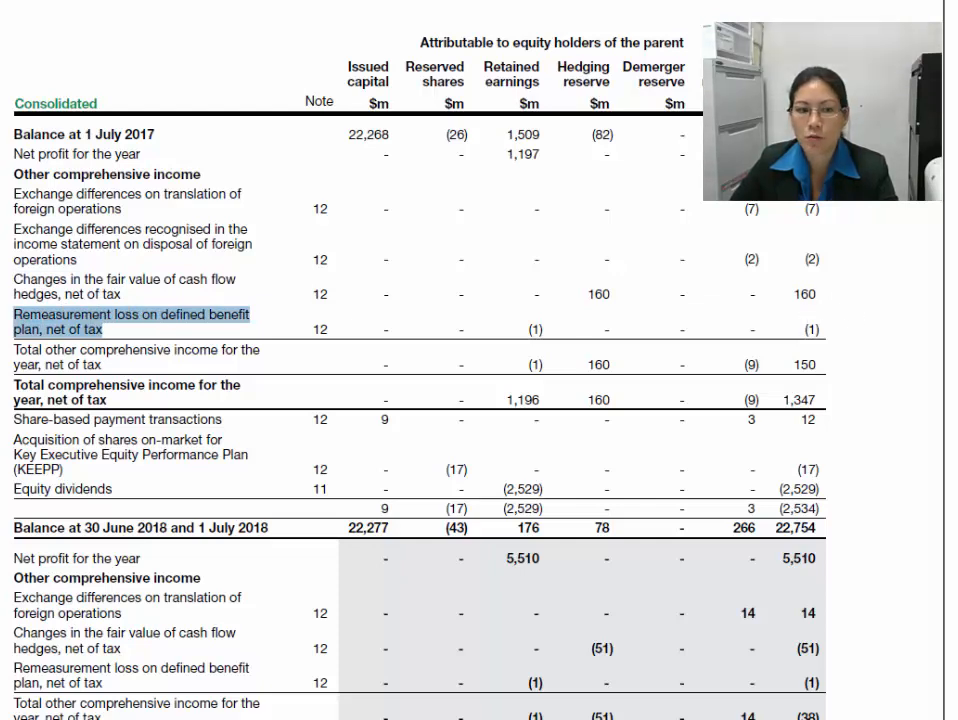
key("alt+Tab")
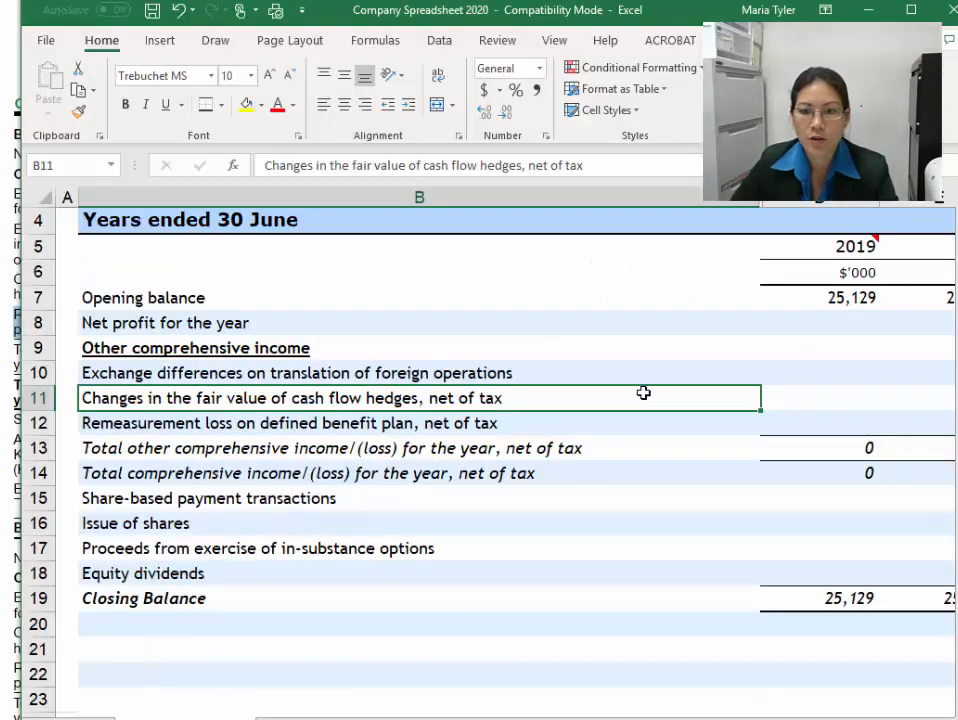
key("Right")
key("Right")
type("160")
key("Return")
type("1")
key("Return")
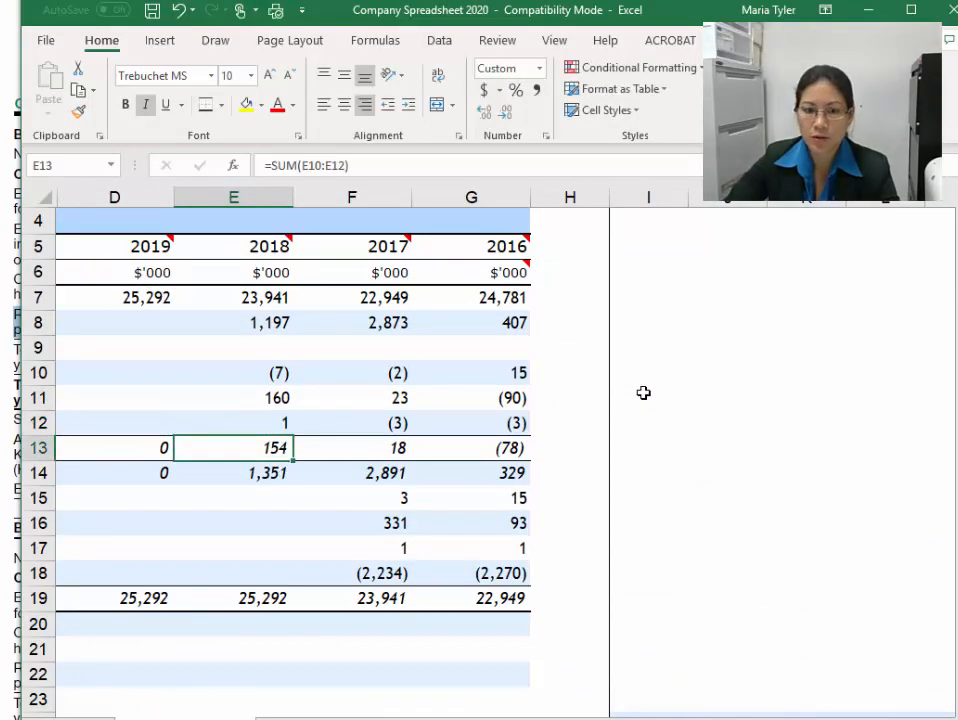
Recheck the 2018 remeasurement loss in the report and correct E12 to -1
key("alt+Tab")
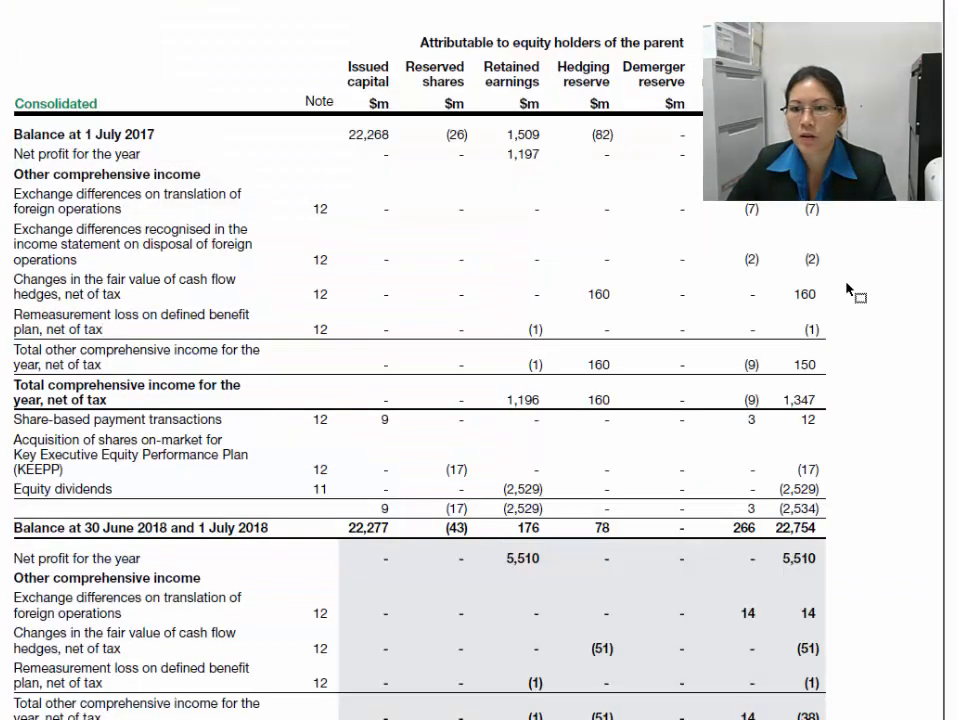
key("alt+Tab")
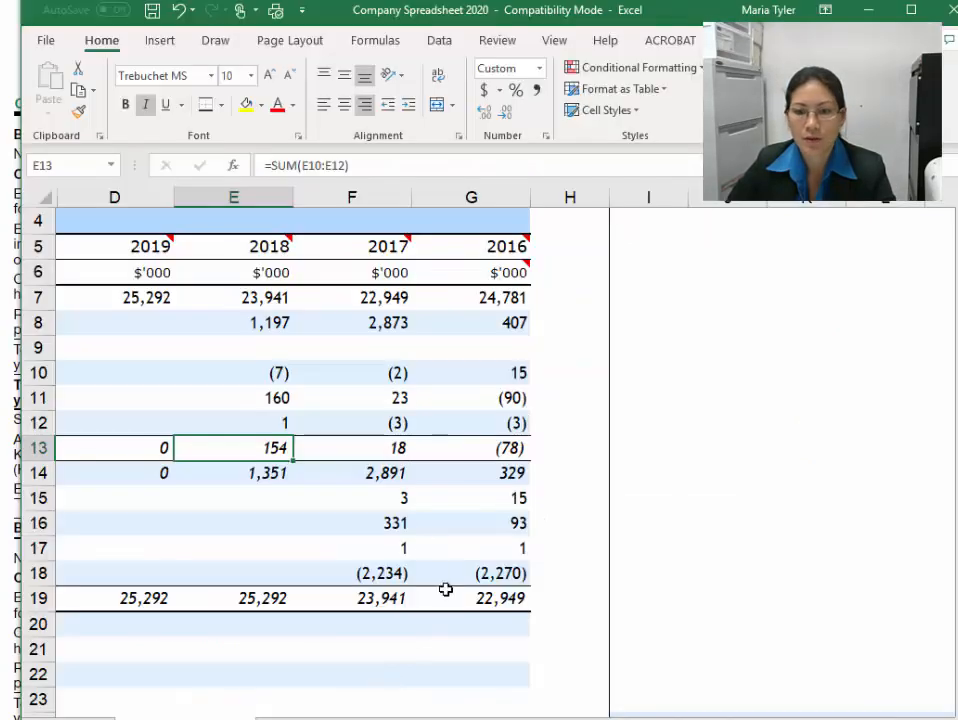
left_click(280, 425)
double_click(278, 424)
key("BackSpace")
key("Return")
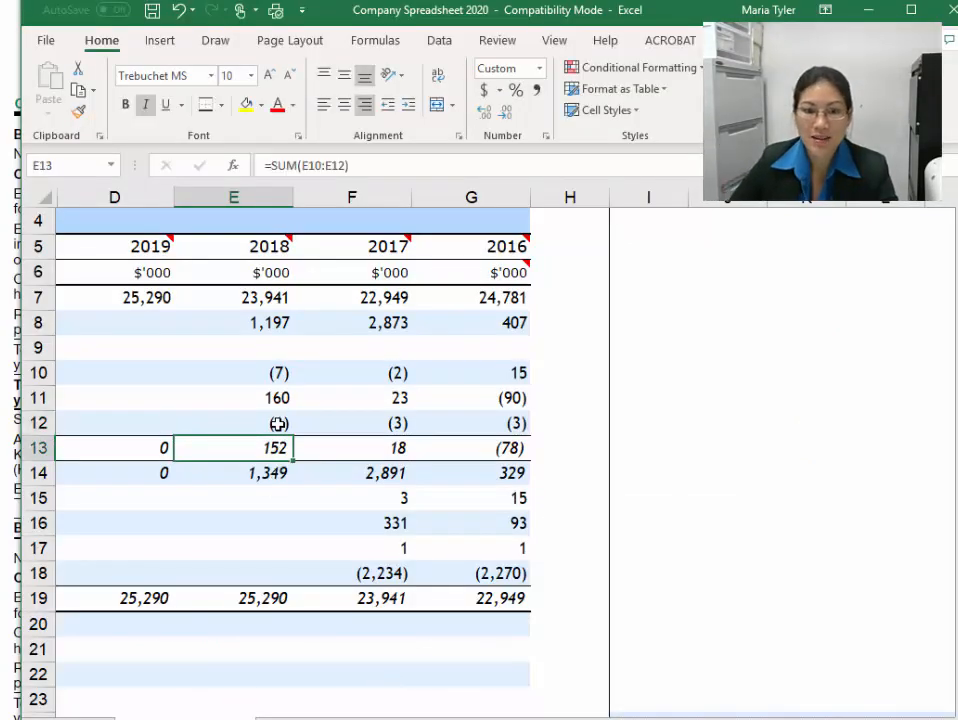
Insert a blank row above "Changes in the fair value of cash flow hedges, net of tax"
key("Up")
key("Left")
key("Left")
key("Left")
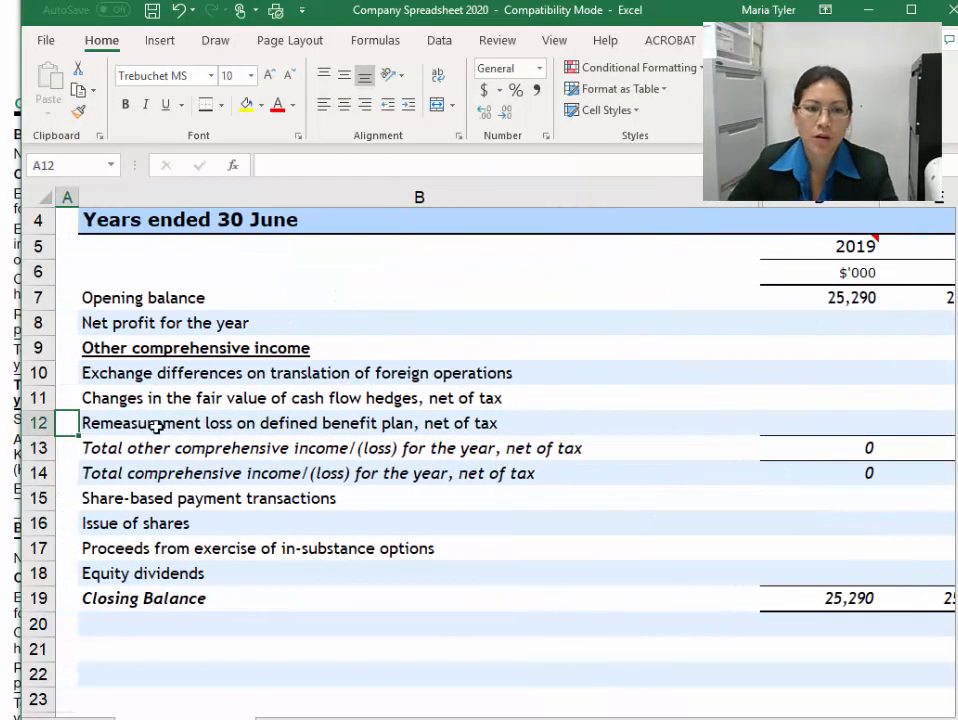
right_click(33, 398)
left_click(85, 530)
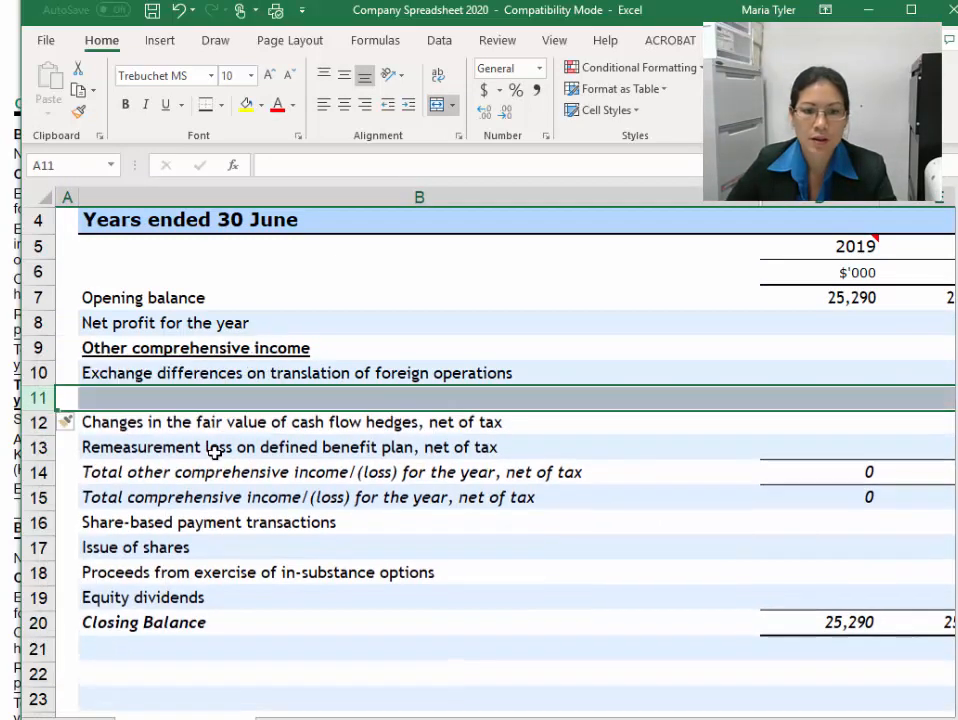
Copy the report's label "Exchange differences recognised in the income statement on disposal of foreign operations" into the single cell B11
left_click(308, 395)
left_click(10, 520)
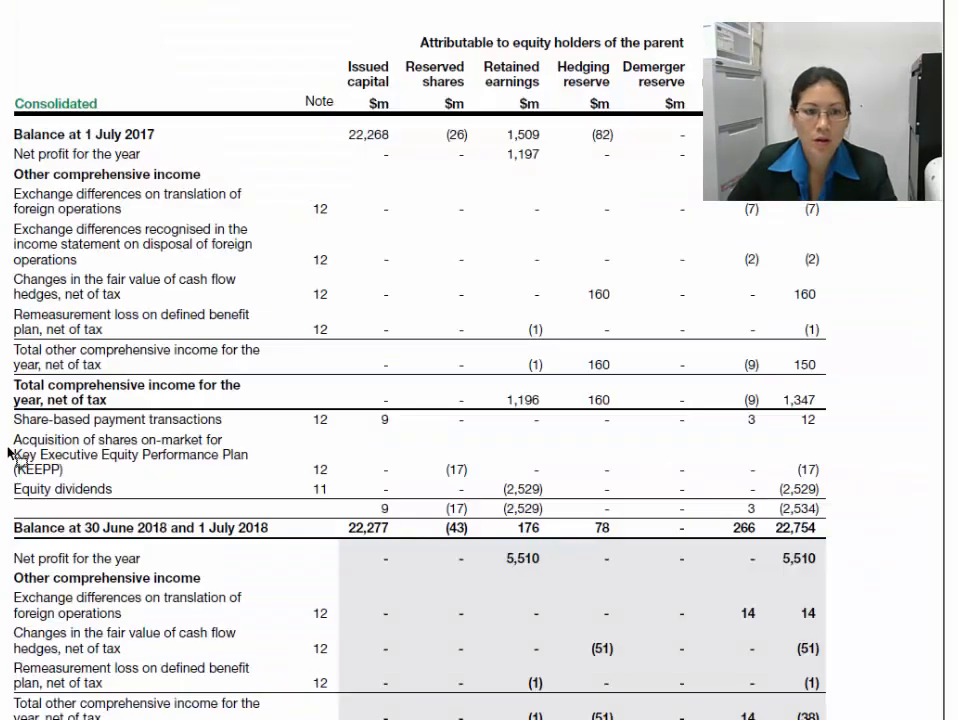
left_click_drag(15, 232, 79, 261)
key("ctrl+c")
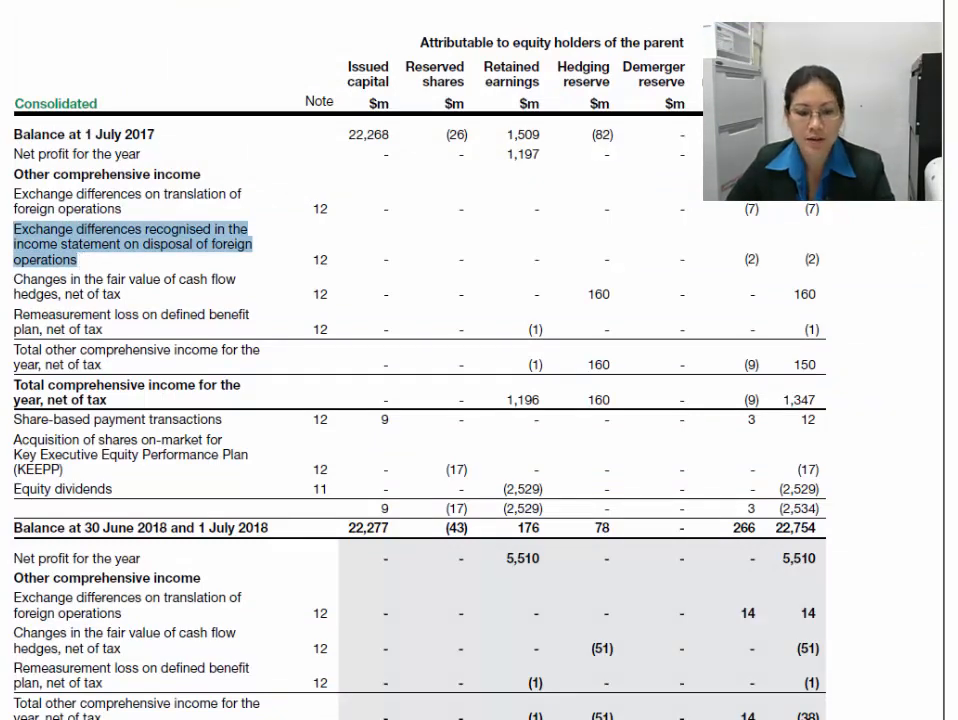
left_click(205, 710)
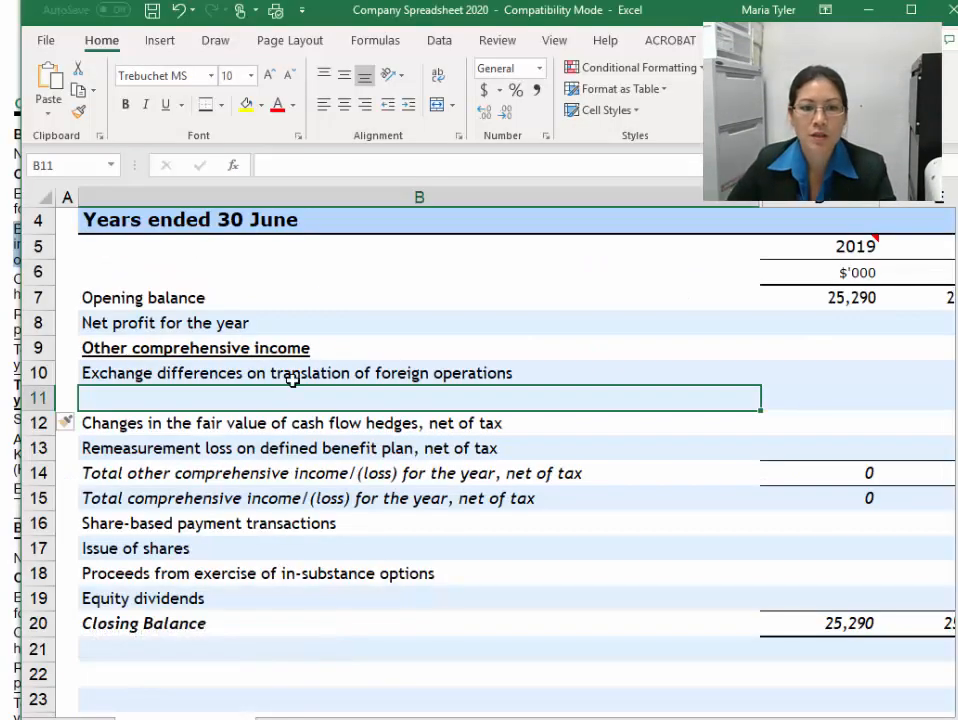
key("ctrl+v")
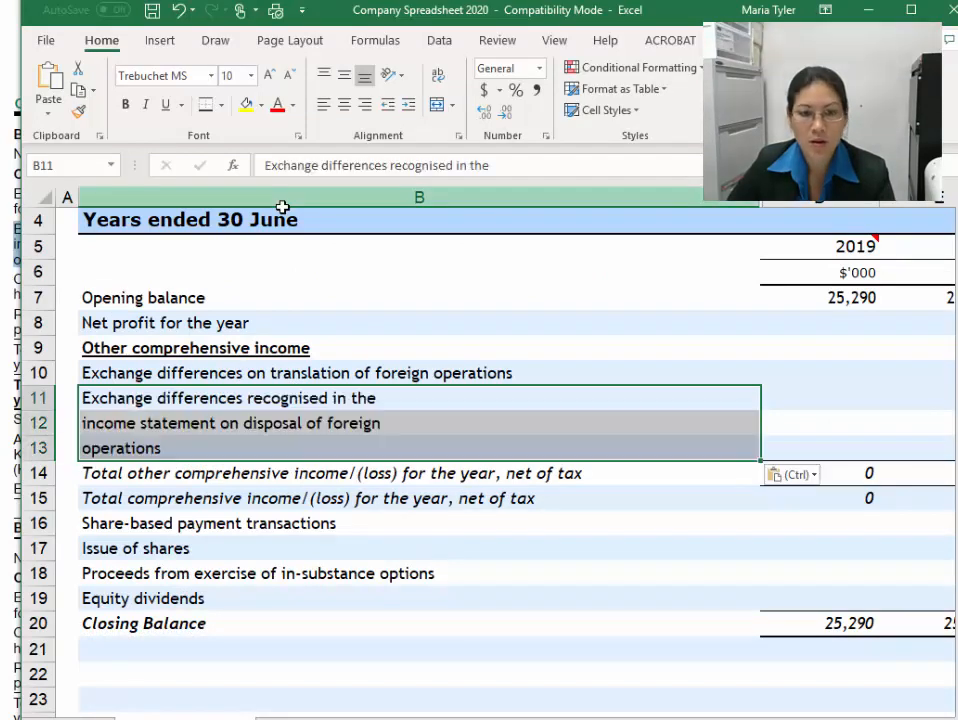
left_click(181, 11)
left_click(348, 163)
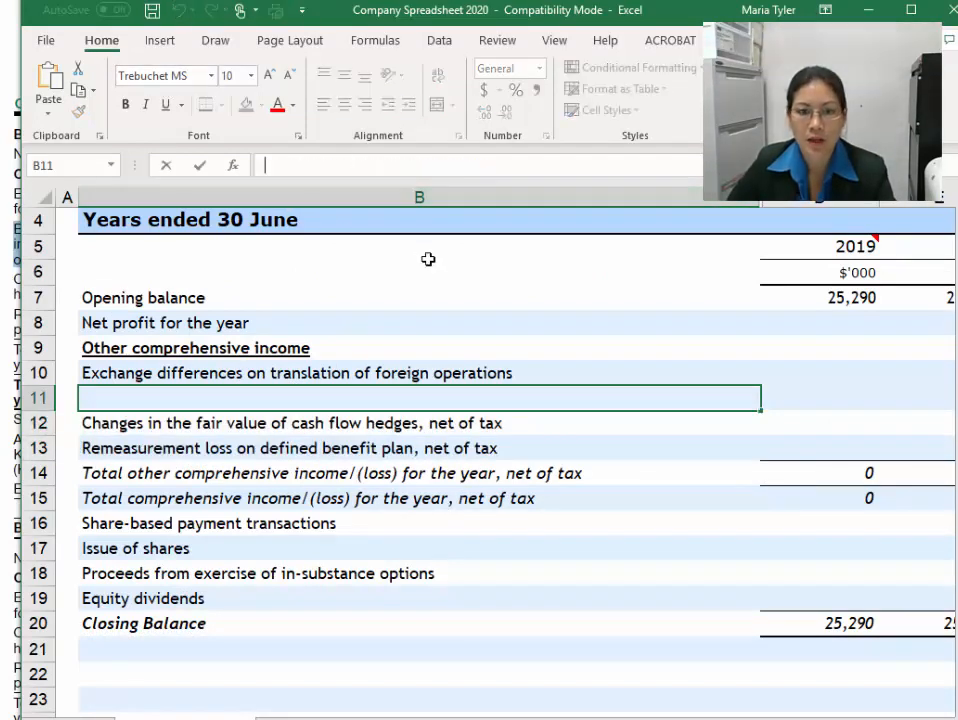
type("operations")
key("Return")
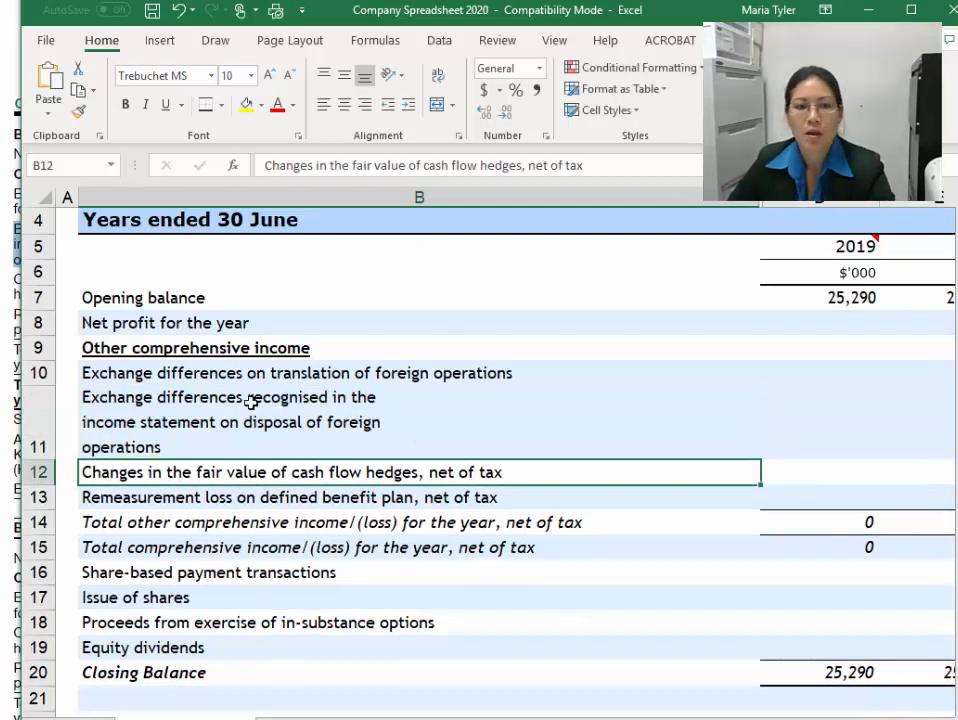
Remove the line breaks from the B11 label and widen column B so the text fits on one line
left_click(428, 451)
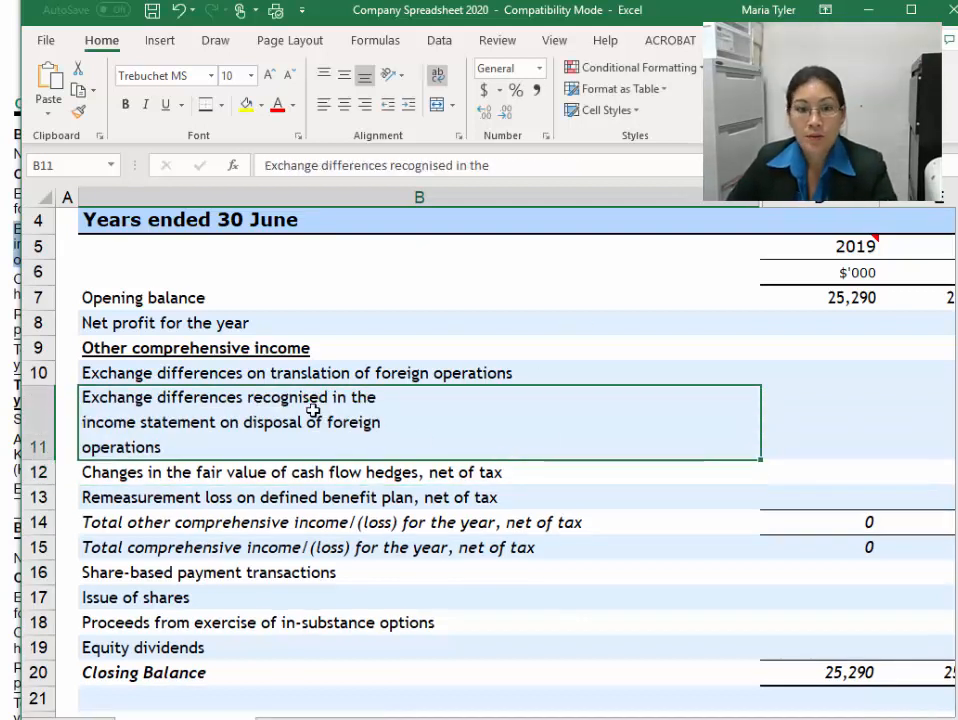
left_click(569, 165)
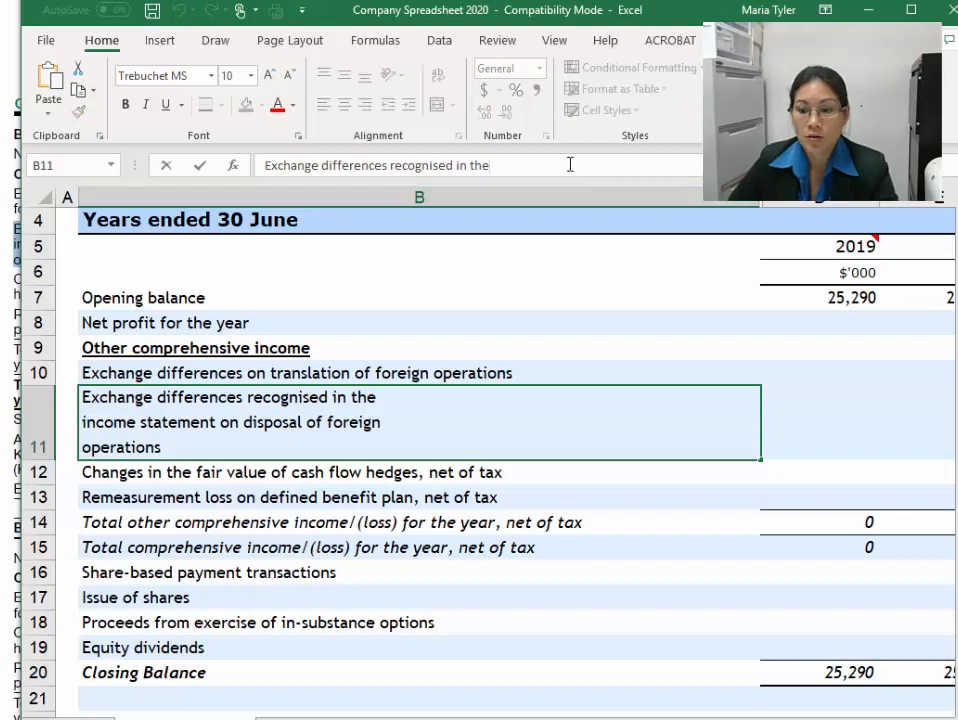
key("Delete")
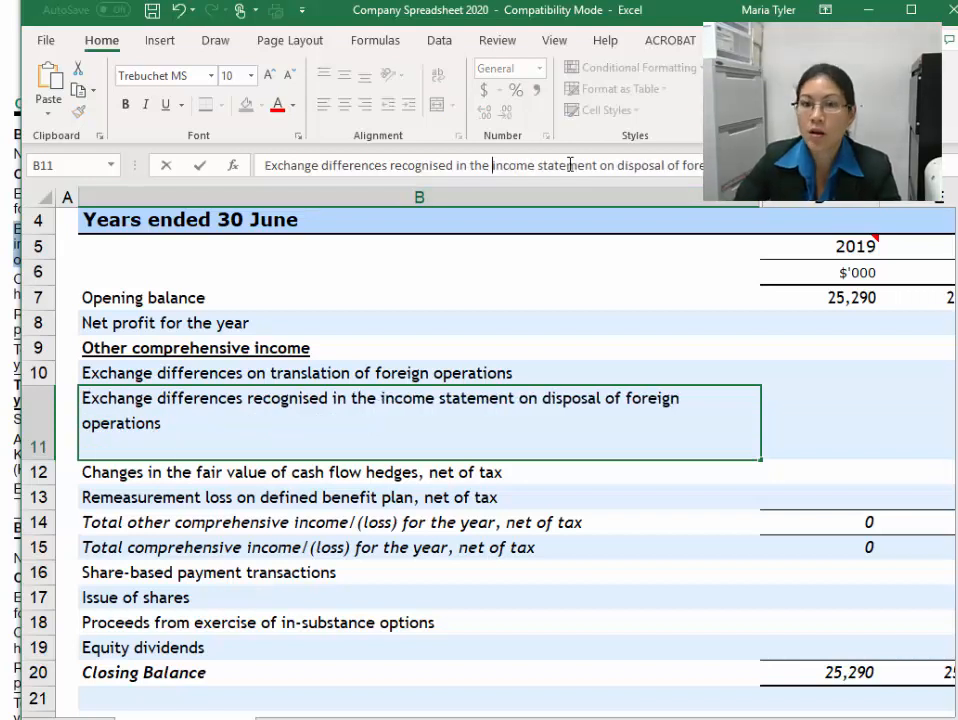
key("Delete")
key("Return")
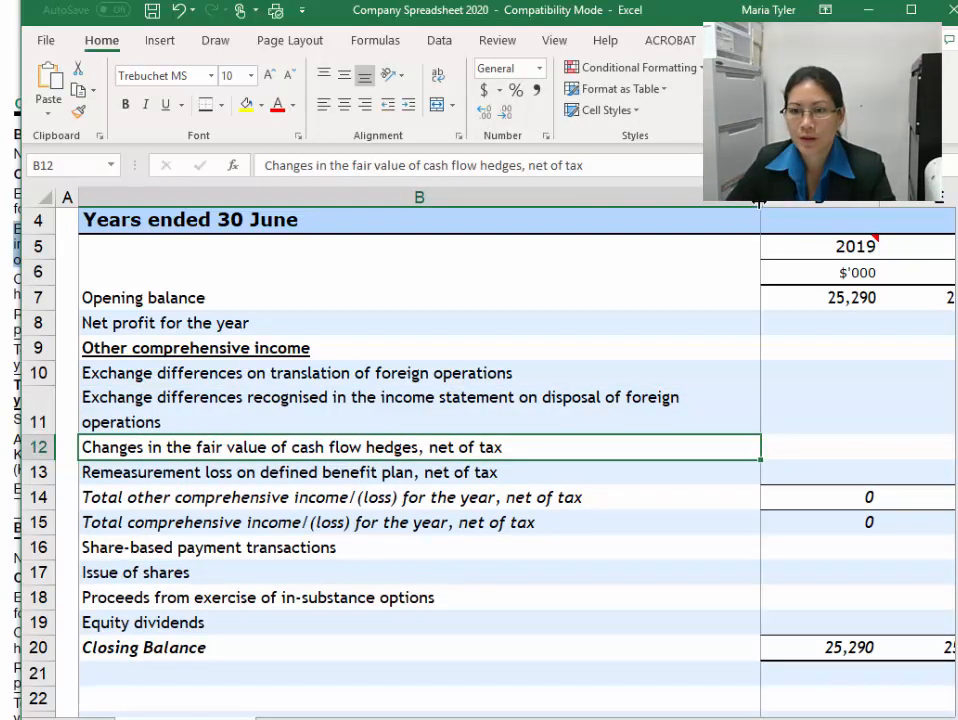
left_click_drag(757, 203, 782, 203)
left_click(162, 416)
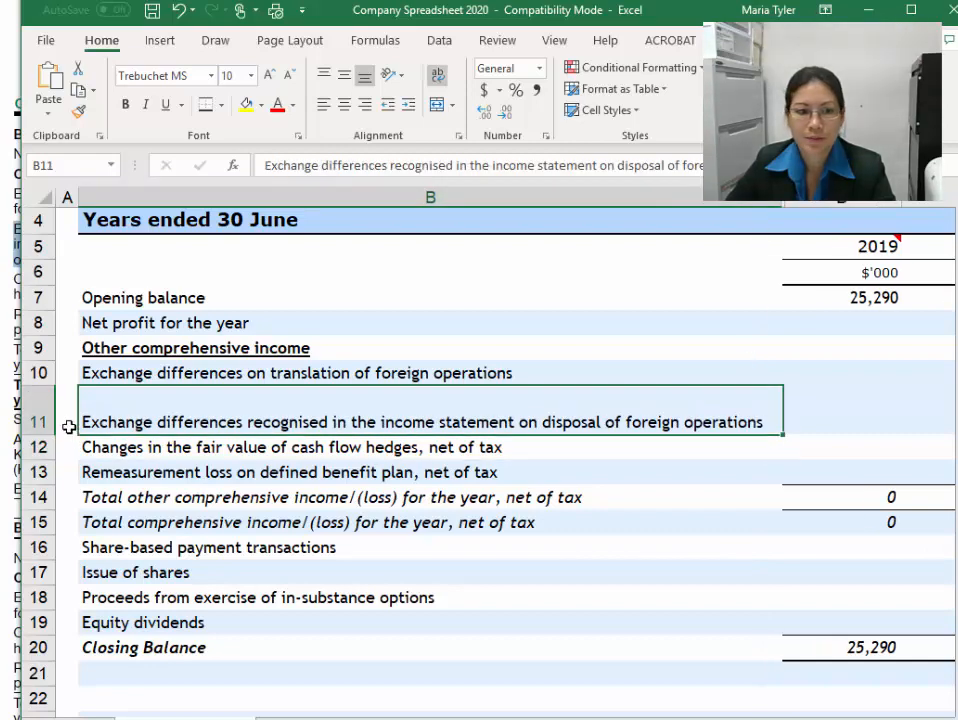
Fit row 11's height to its one-line label and enter the report's 2018 amount, -2, in E11
double_click(30, 432)
left_click(145, 421)
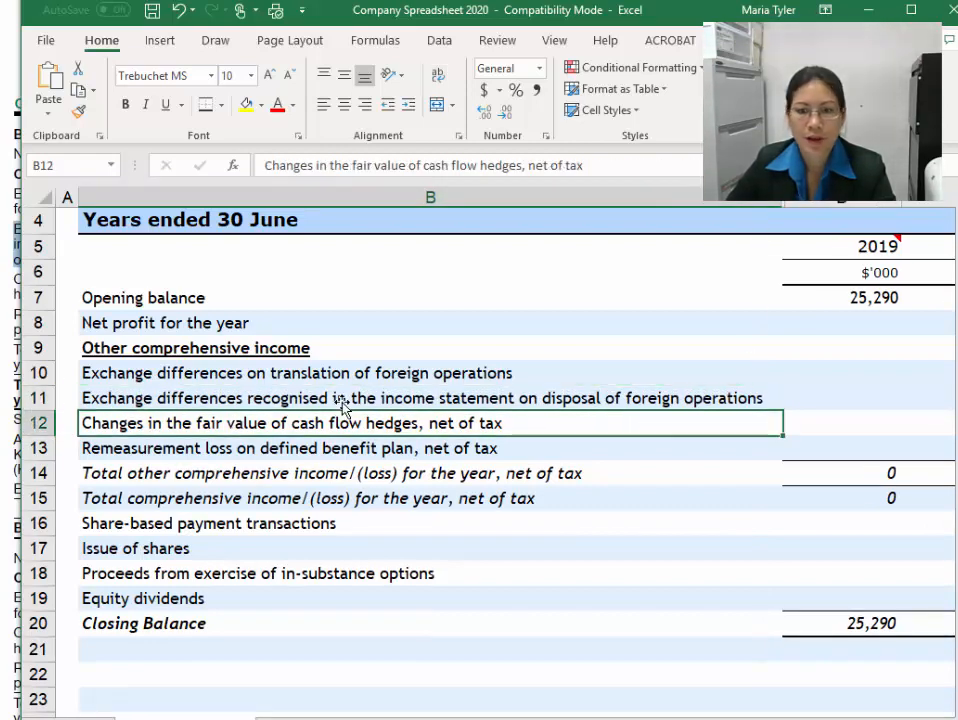
left_click(516, 398)
key("Right")
key("Right")
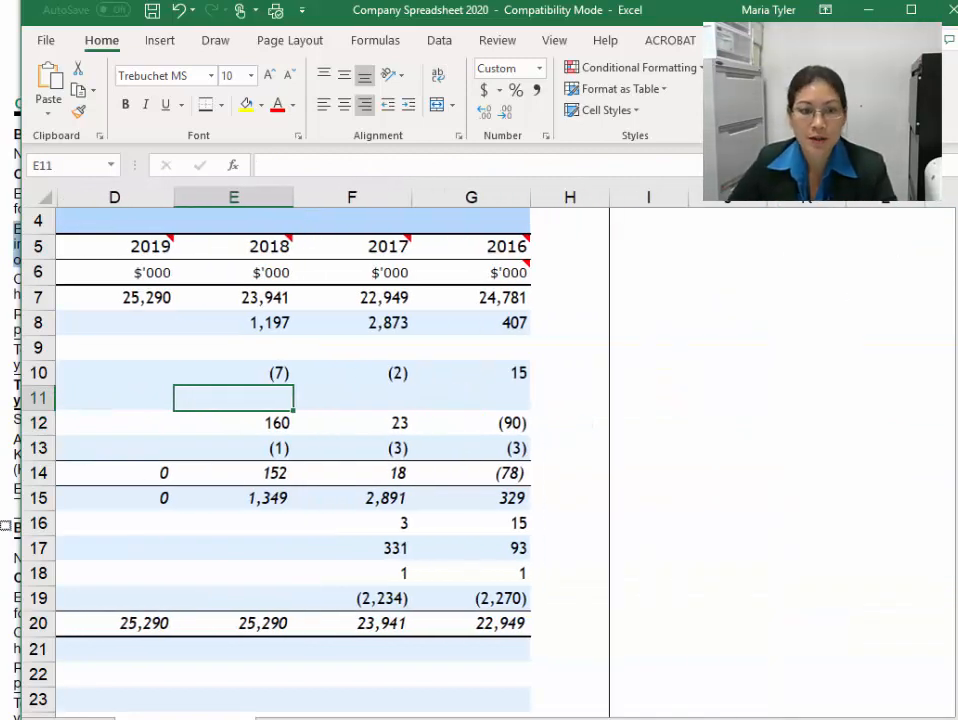
left_click(5, 525)
left_click_drag(806, 260, 843, 264)
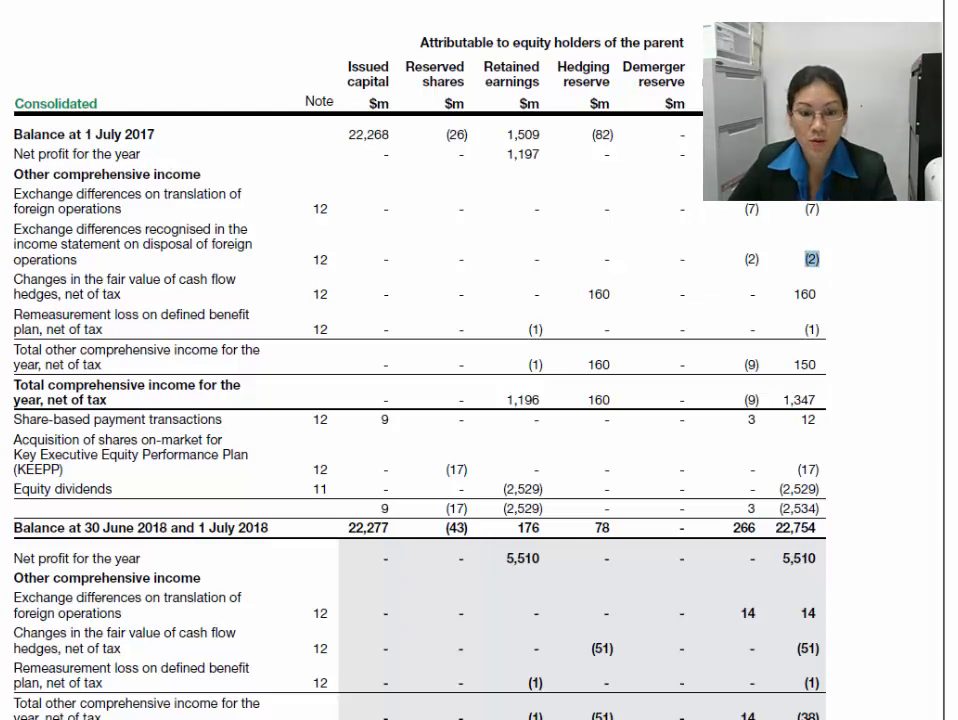
key("alt+Tab")
type("-2")
key("Return")
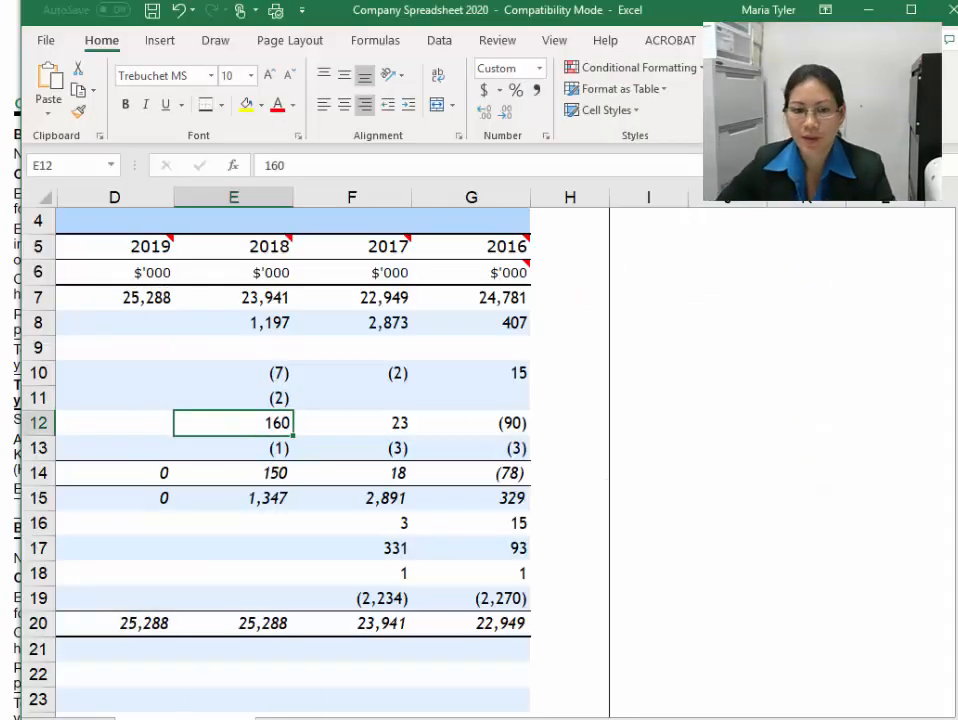
Compare the 2018 total other comprehensive income and total comprehensive income in E14 and E15 with the report
left_click(285, 466)
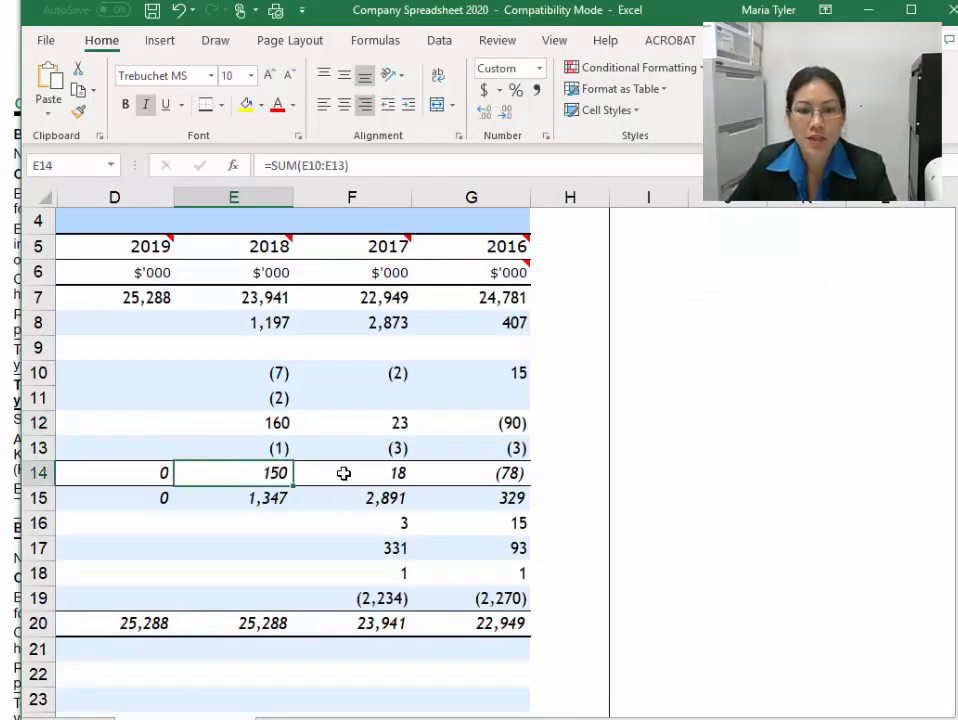
left_click(243, 498)
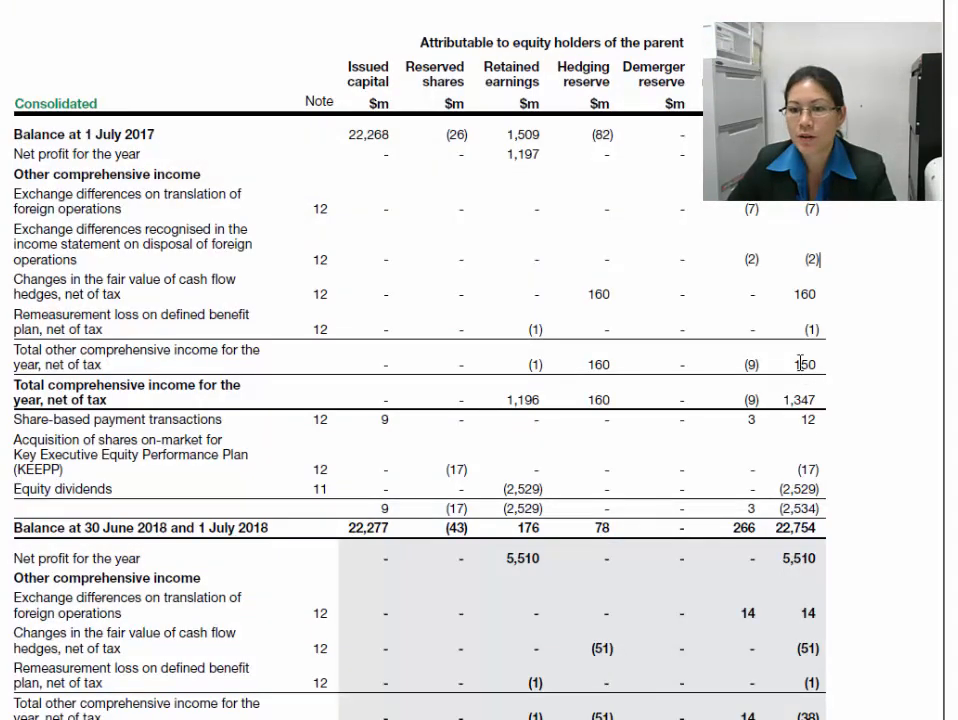
double_click(804, 399)
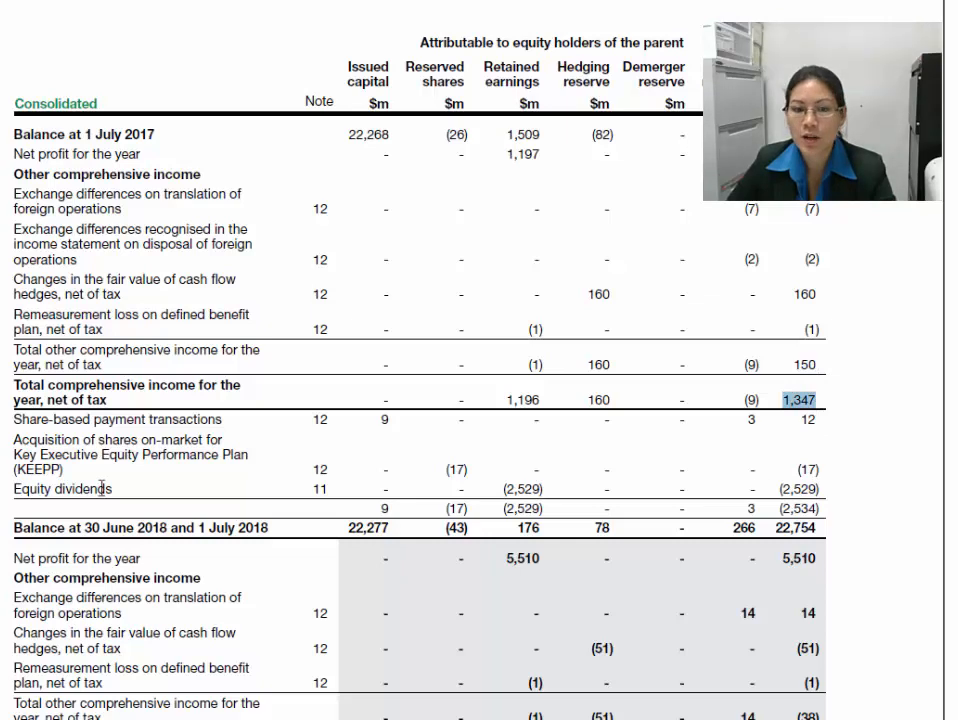
Look up the 2018 share-based payment transactions total in the report and enter 12 in E16
left_click_drag(13, 428, 364, 425)
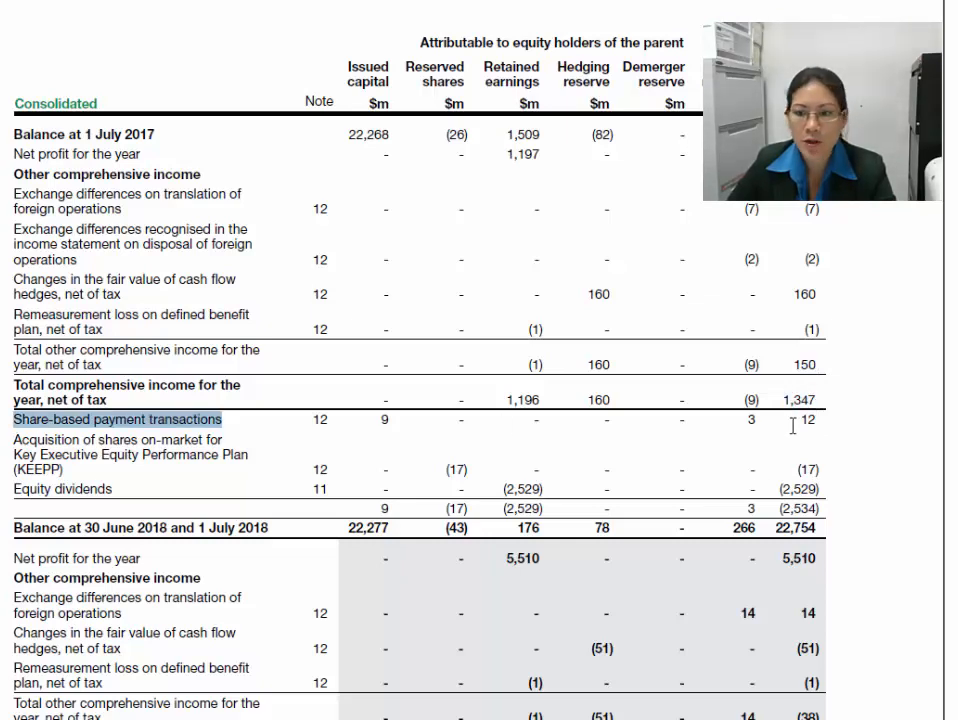
left_click_drag(793, 426, 849, 426)
left_click(293, 578)
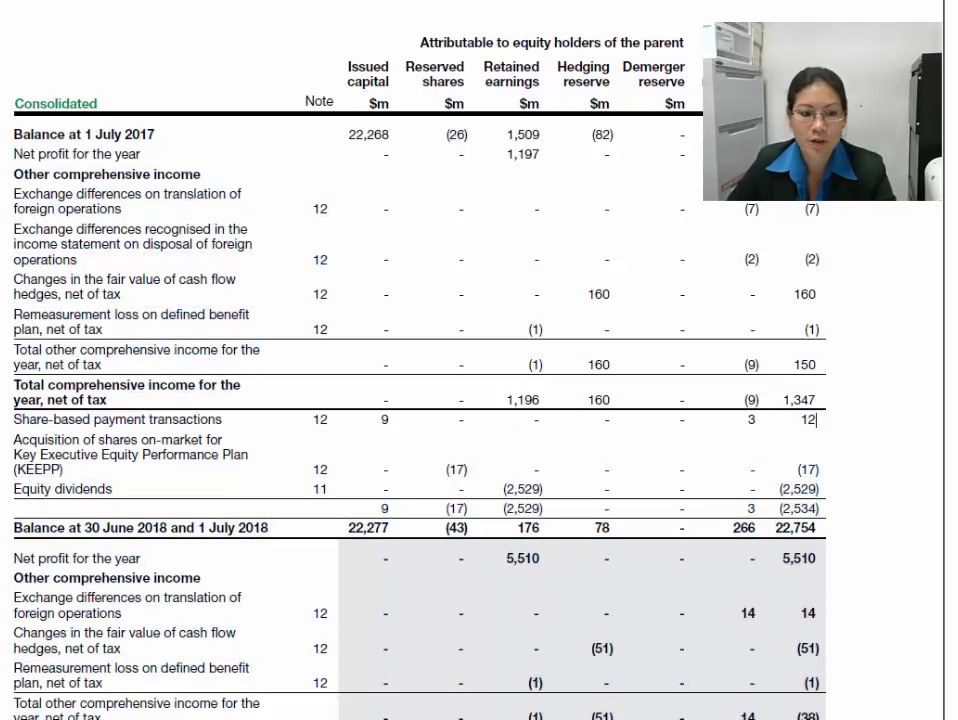
key("alt+Tab")
key("Left")
key("Left")
key("Left")
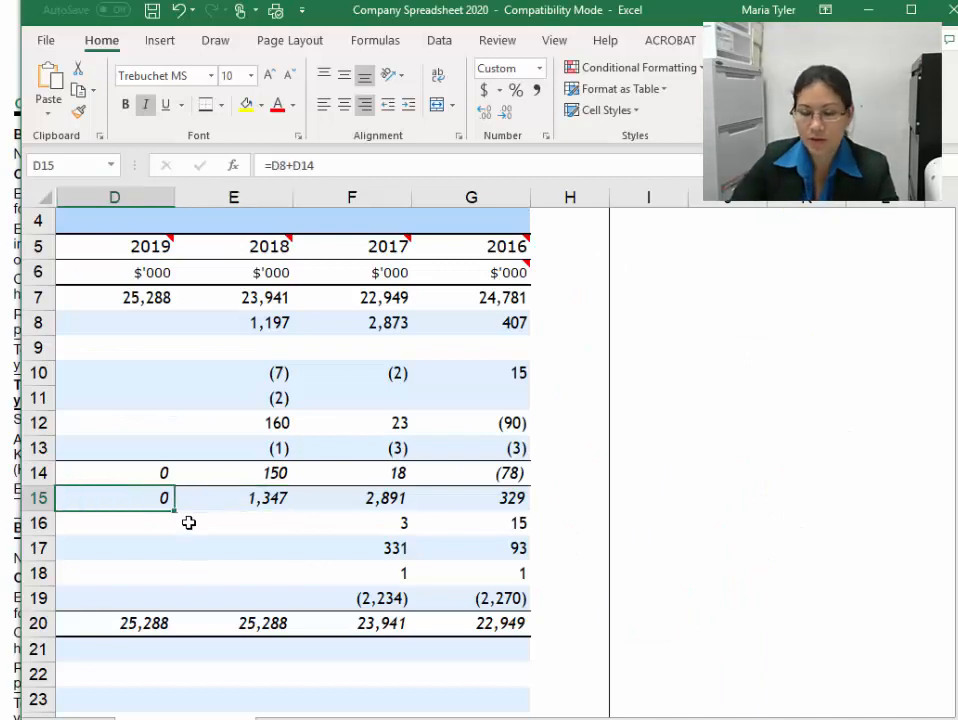
left_click(188, 523)
key("Right")
key("Right")
type("12")
key("Return")
Copy the label "Acquisition of shares on-market for Key Executive Equity Performance Plan (KEEPP)" from the report and return to the spreadsheet
key("Left")
key("Left")
key("Left")
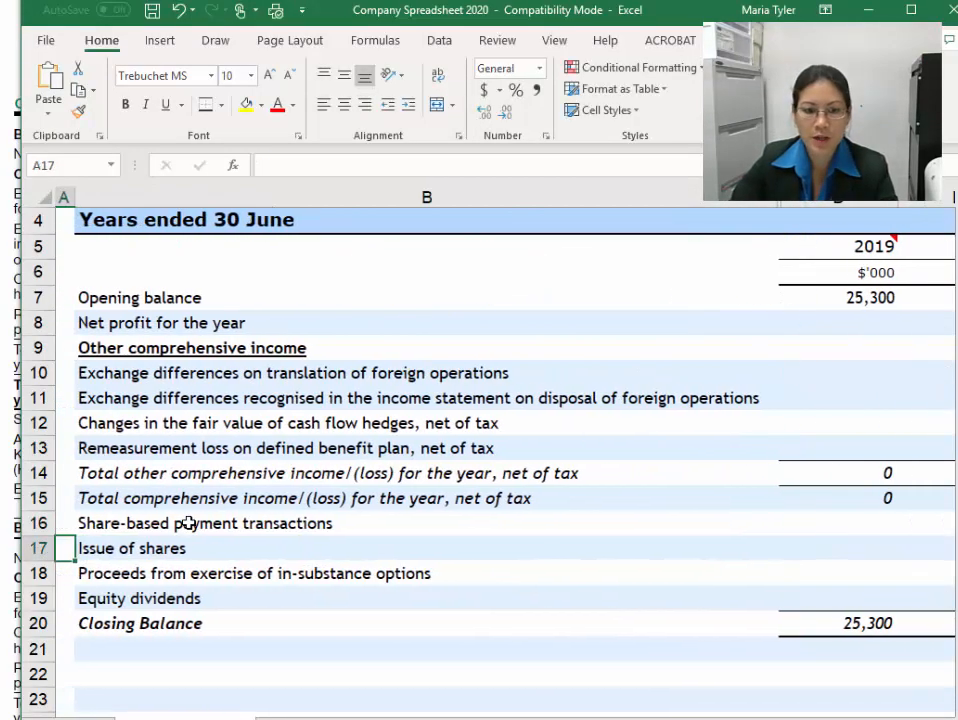
key("Right")
key("alt+Tab")
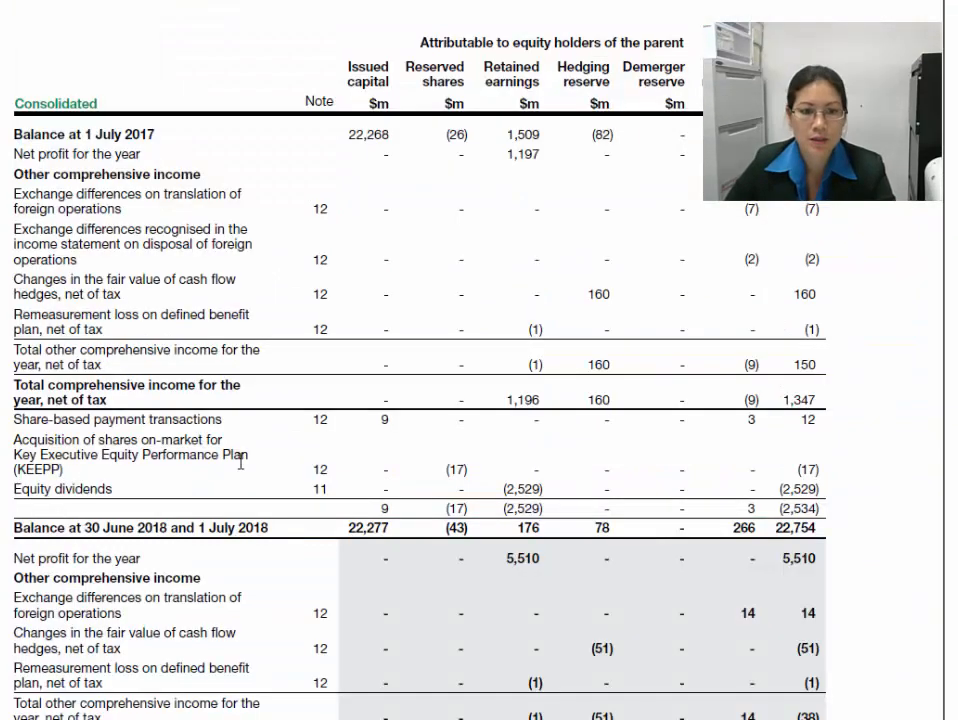
left_click_drag(15, 440, 66, 470)
key("ctrl+c")
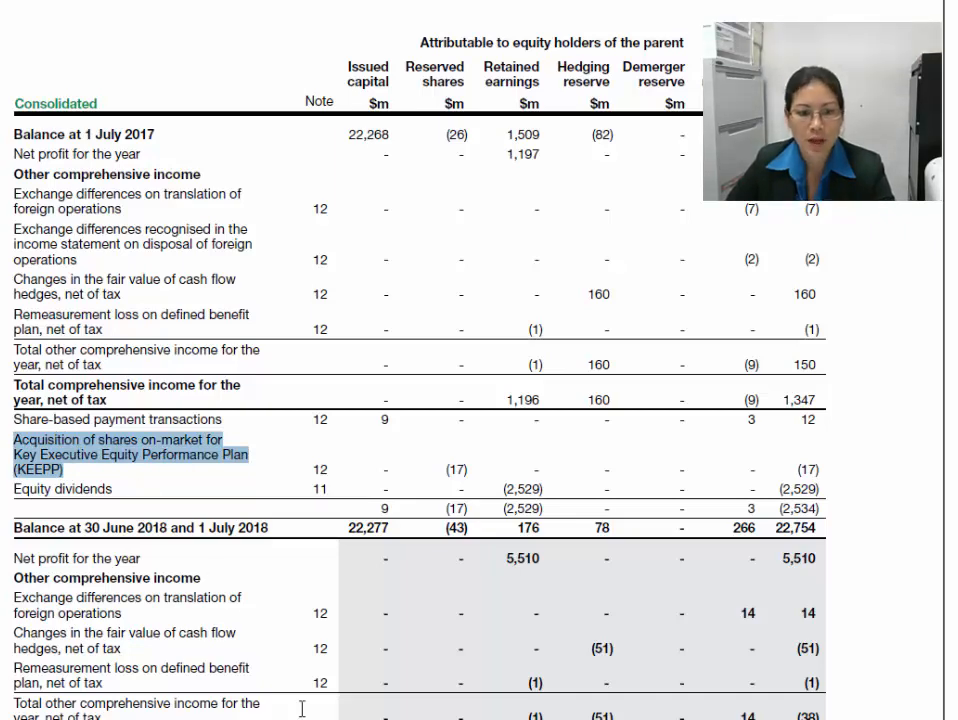
key("alt+Tab")
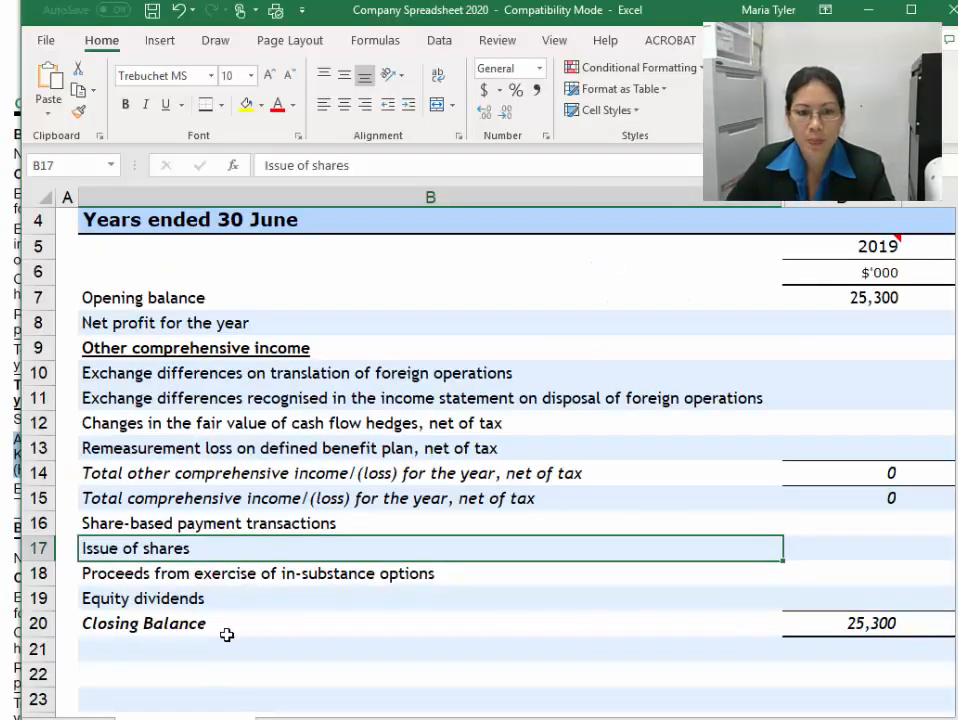
Insert a blank row above "Issue of shares"
left_click(38, 548)
right_click(38, 548)
left_click(38, 548)
right_click(38, 548)
left_click(96, 406)
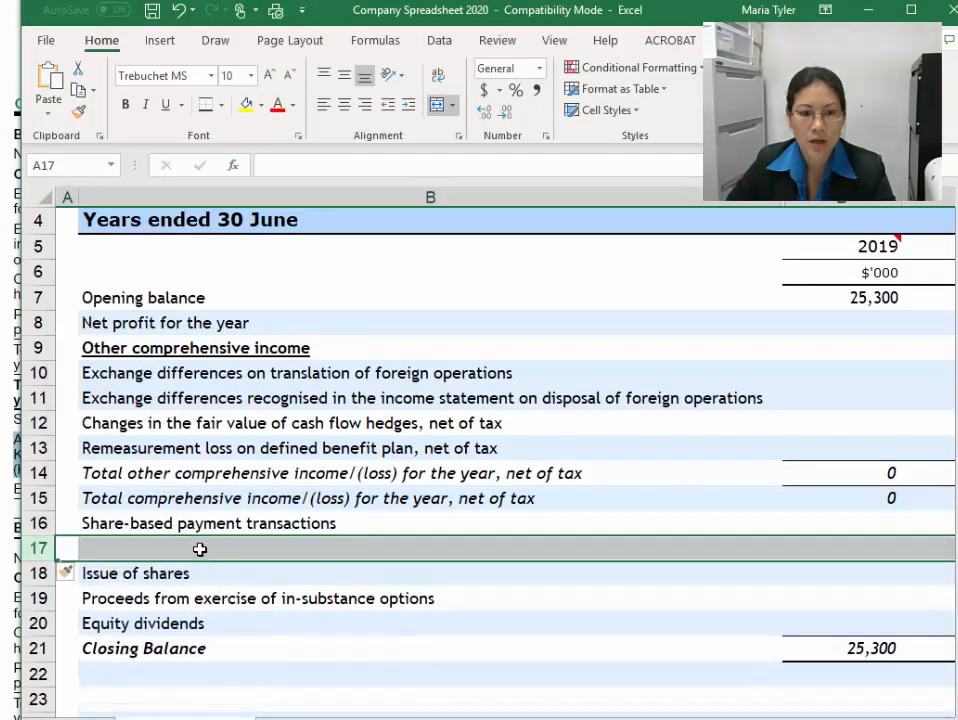
Paste the copied KEEPP share acquisition label into the single cell B17
left_click(199, 550)
left_click(330, 163)
key("ctrl+v")
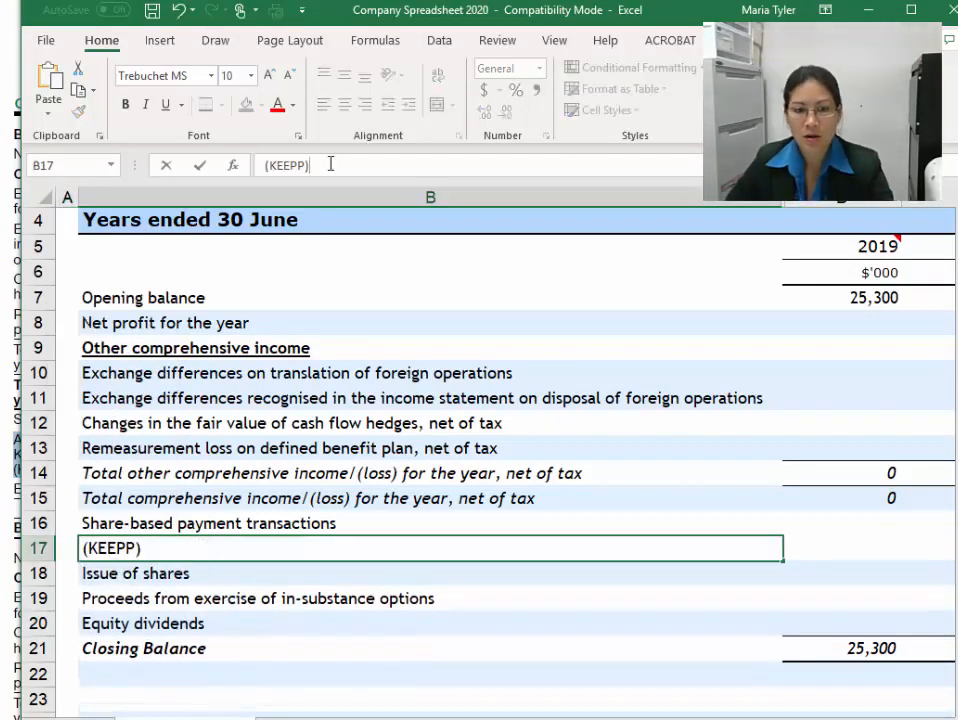
key("Return")
left_click(201, 570)
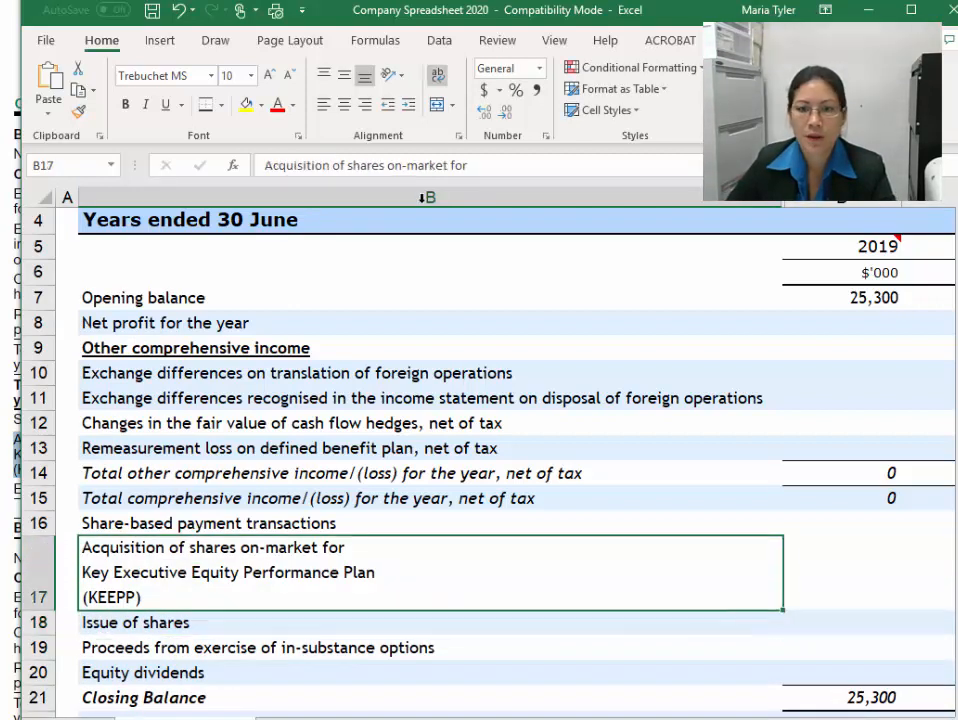
Remove the line breaks from the B17 label so it reads on one line, and save the workbook
left_click(498, 160)
key("Delete")
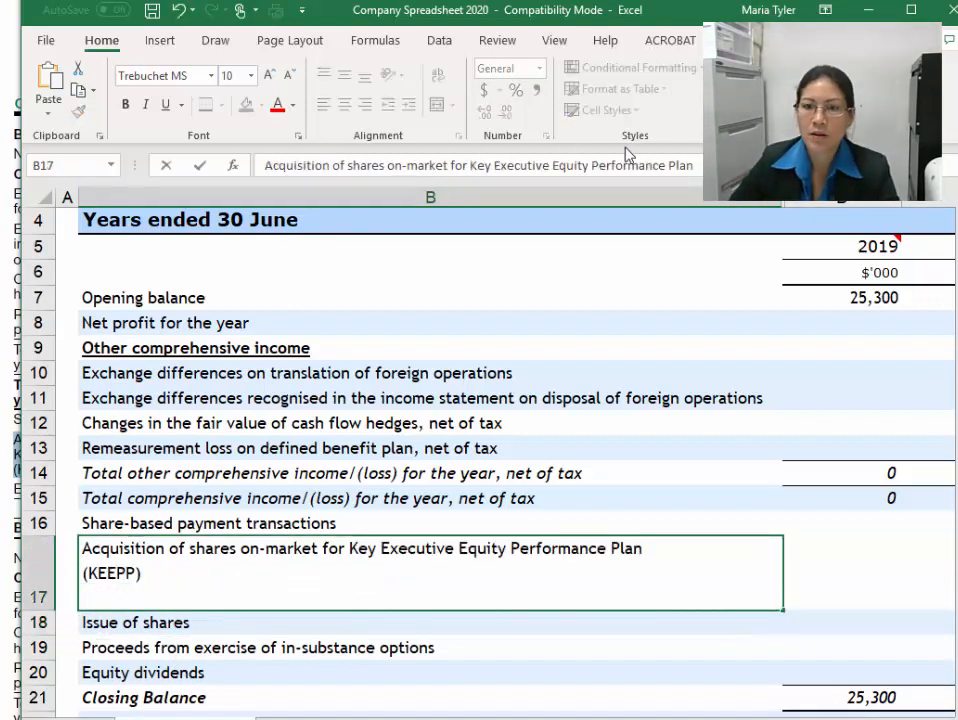
key("Delete")
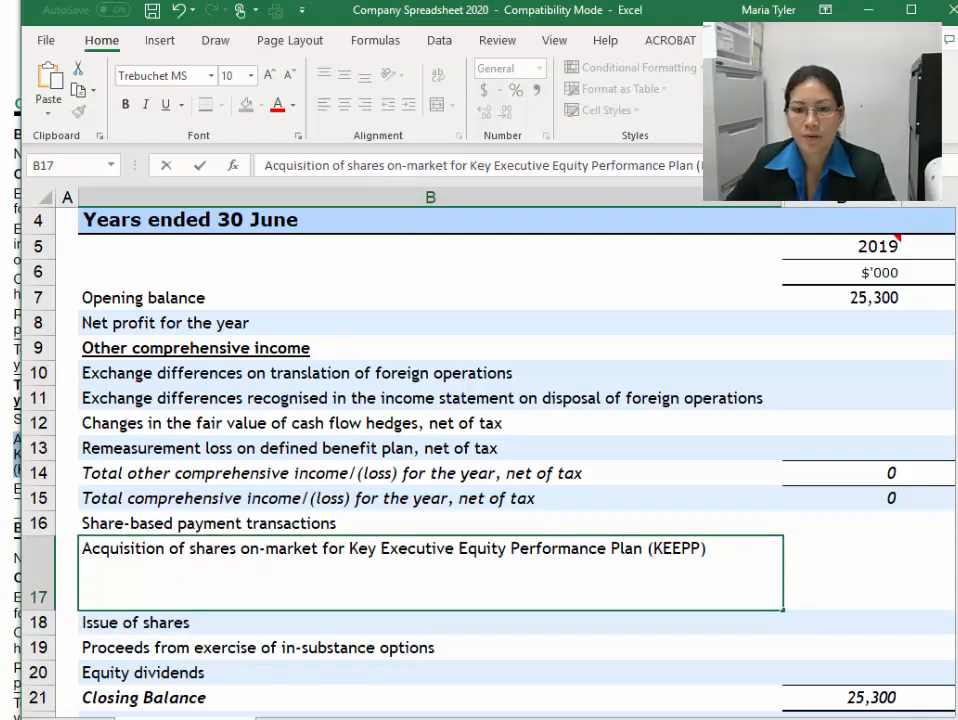
key("Return")
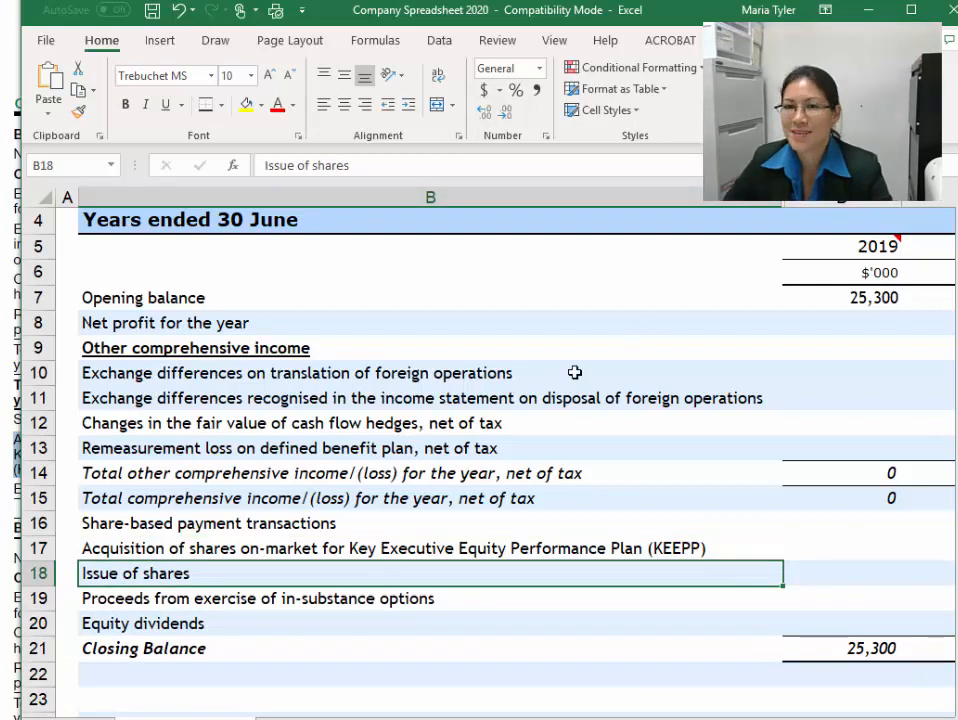
left_click(436, 400)
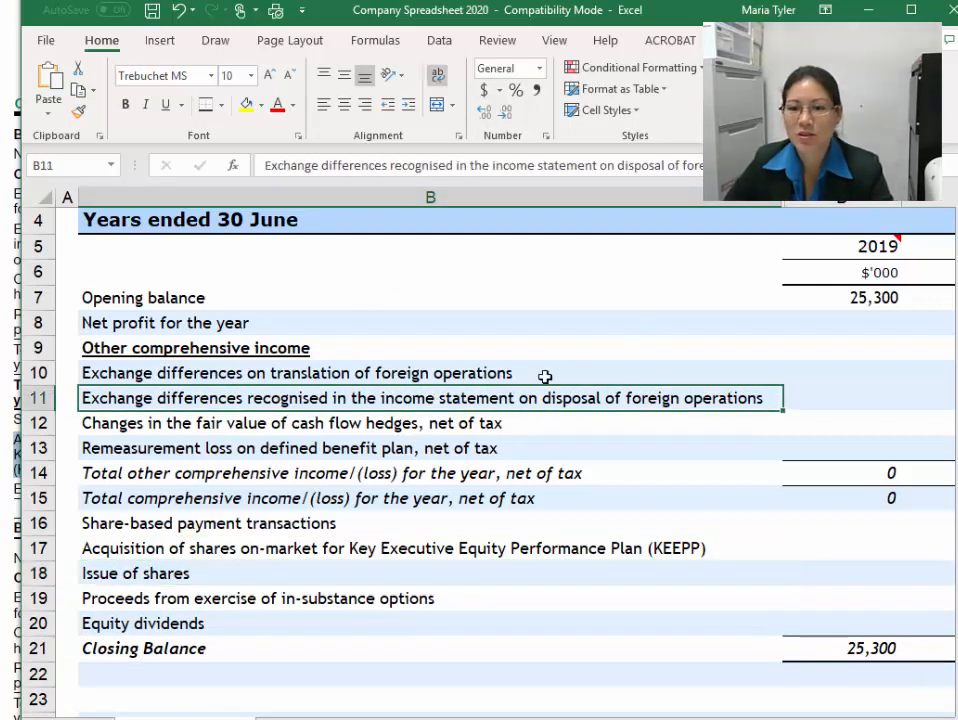
left_click(152, 12)
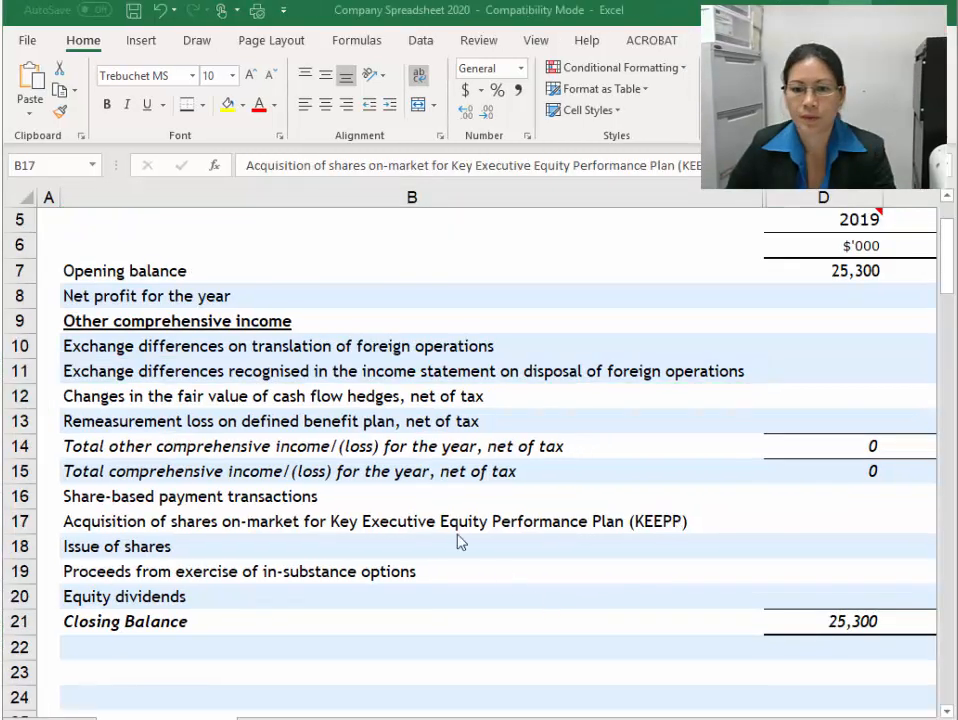
Look up the 2018 KEEPP share acquisition total in the report and enter -17 in E17
left_click(449, 520)
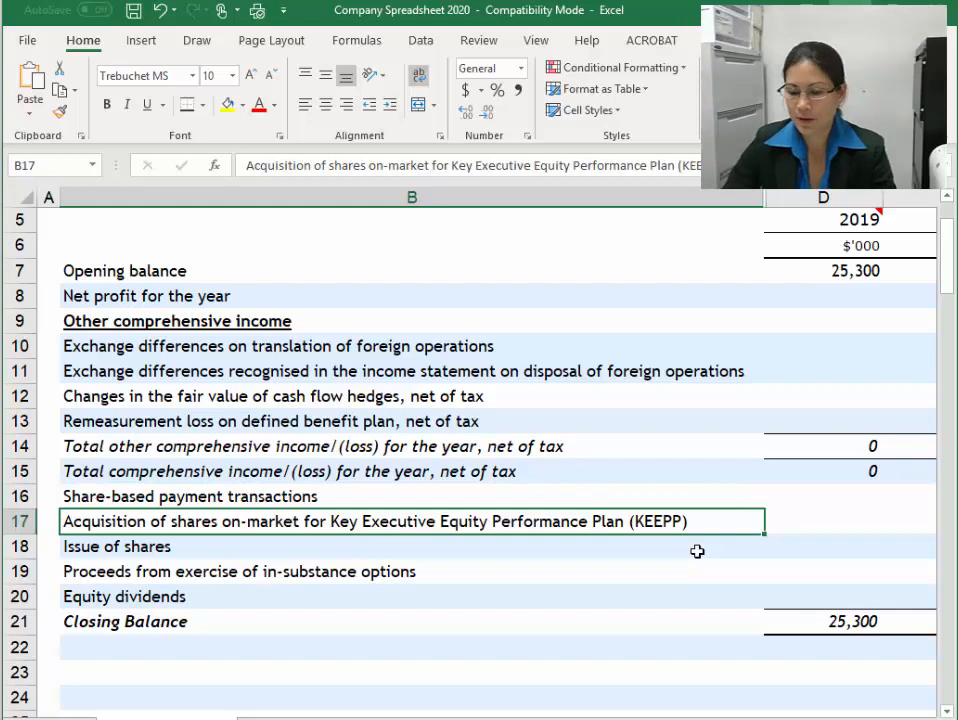
key("Right")
key("Right")
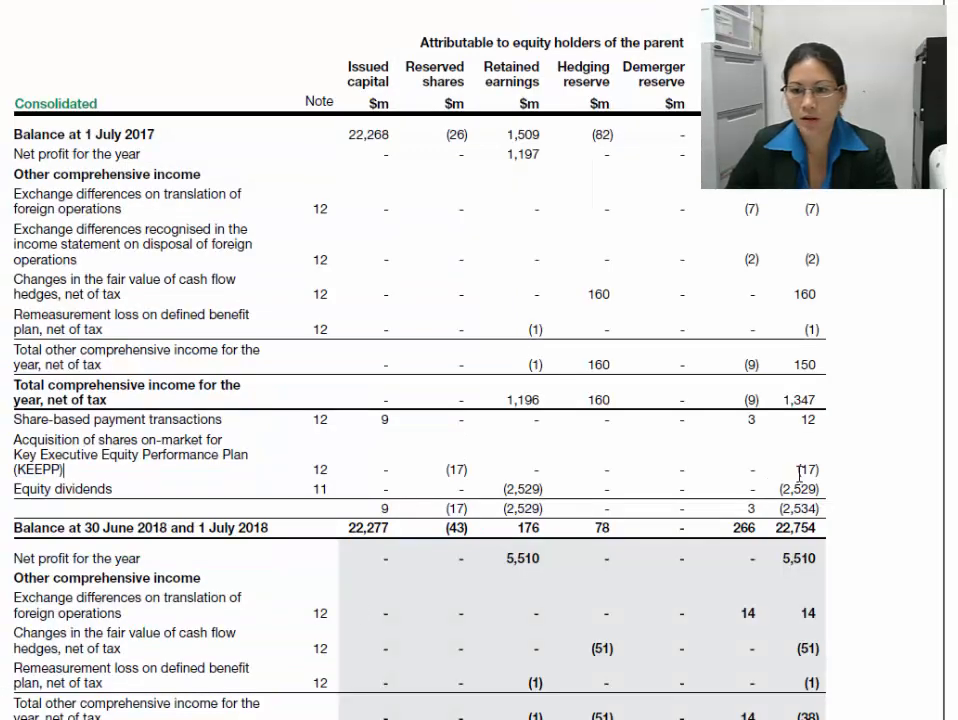
left_click_drag(800, 470, 814, 472)
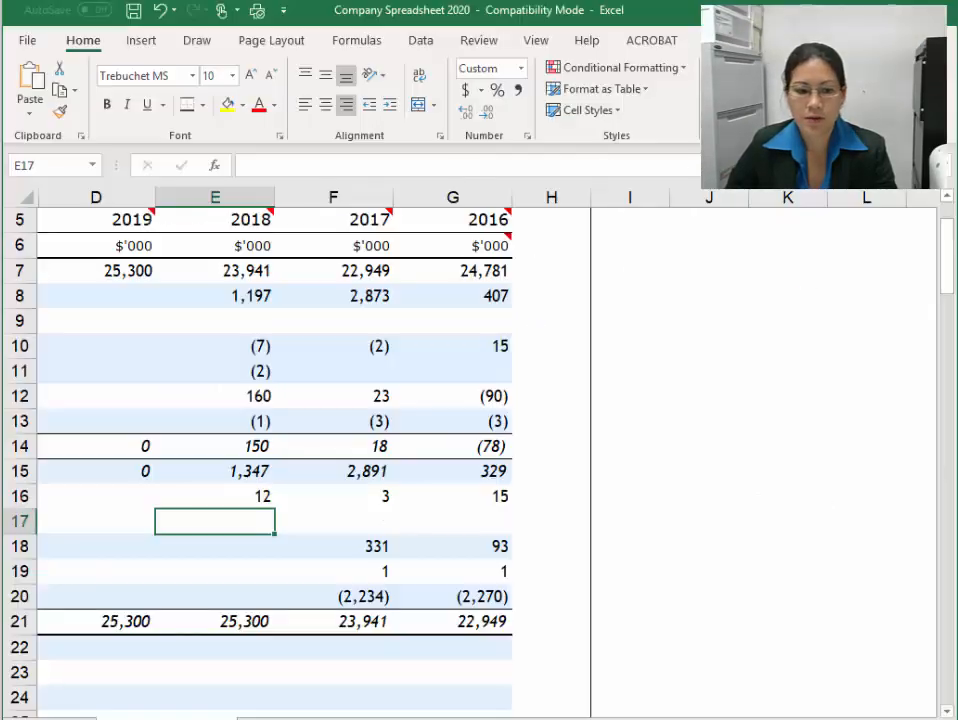
type("-17")
key("Return")
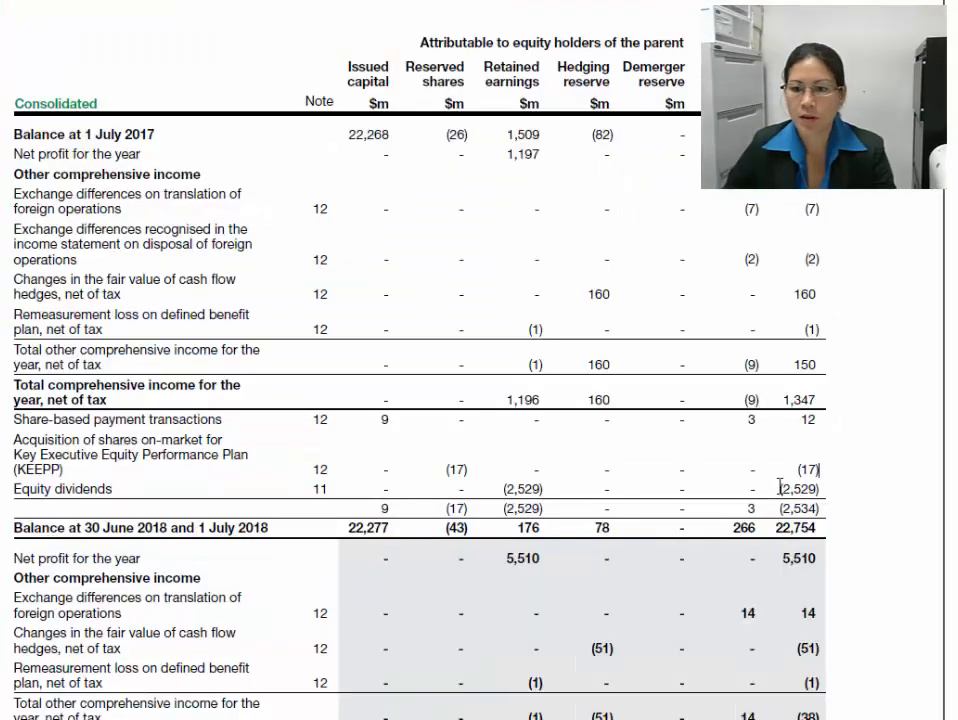
Look up the 2018 equity dividends total in the report and enter -2529 in E20
left_click_drag(781, 489, 822, 489)
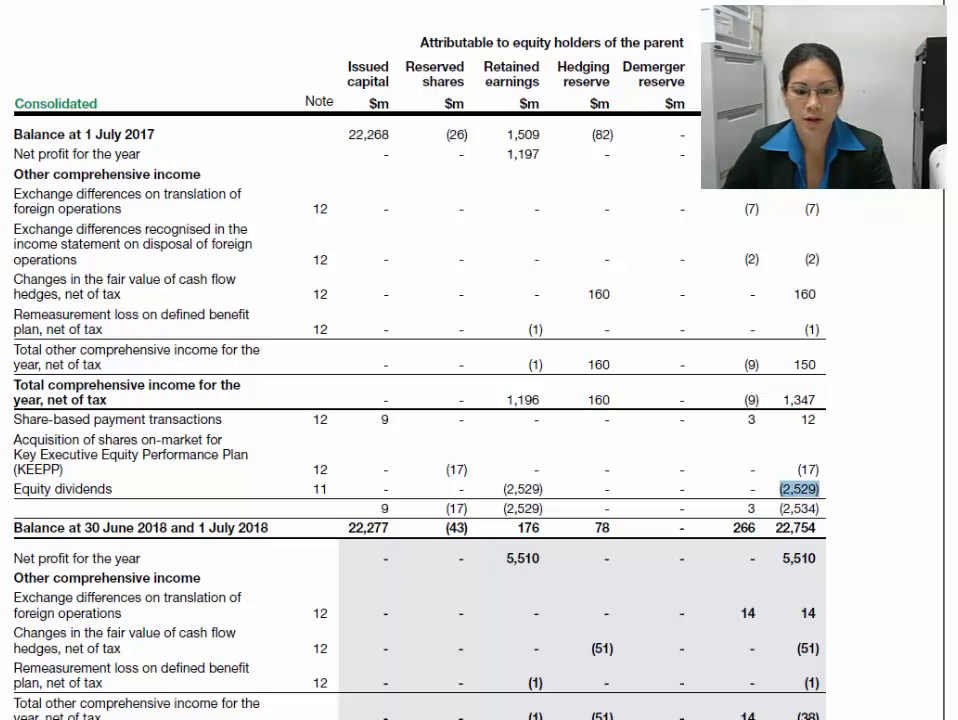
key("alt+Tab")
key("Left")
key("Left")
key("Left")
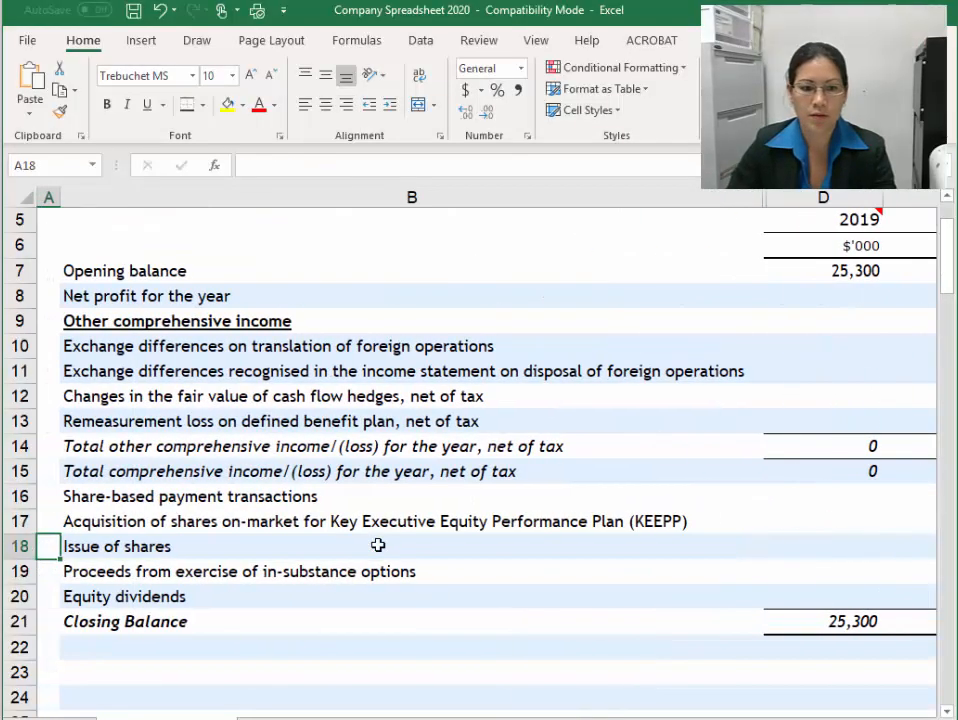
key("Right")
key("Down")
key("Down")
key("Right")
key("Right")
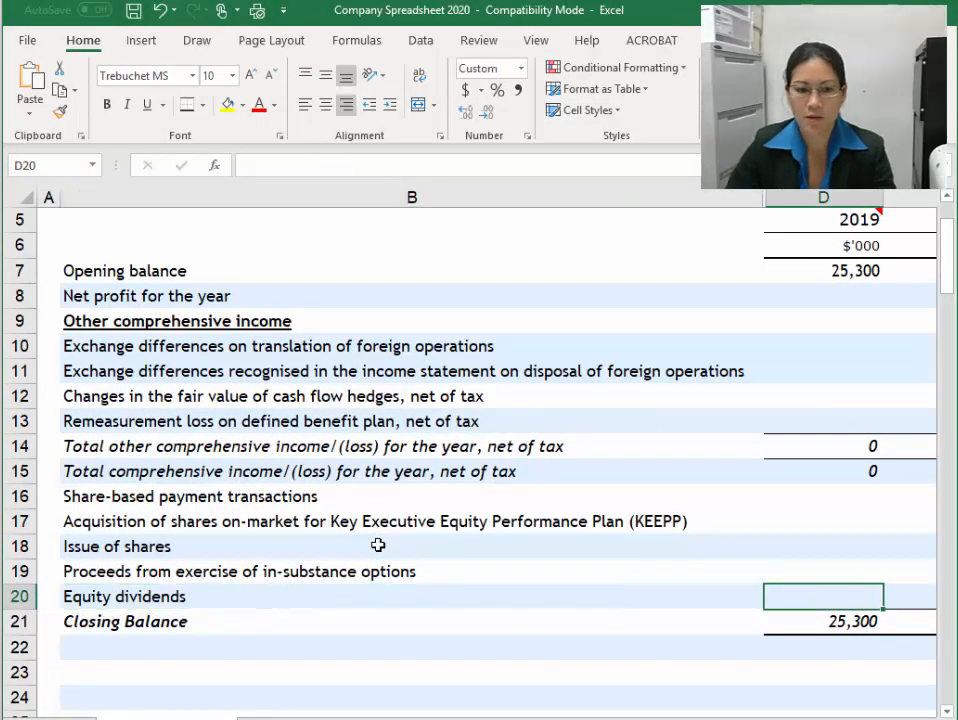
type("-2529")
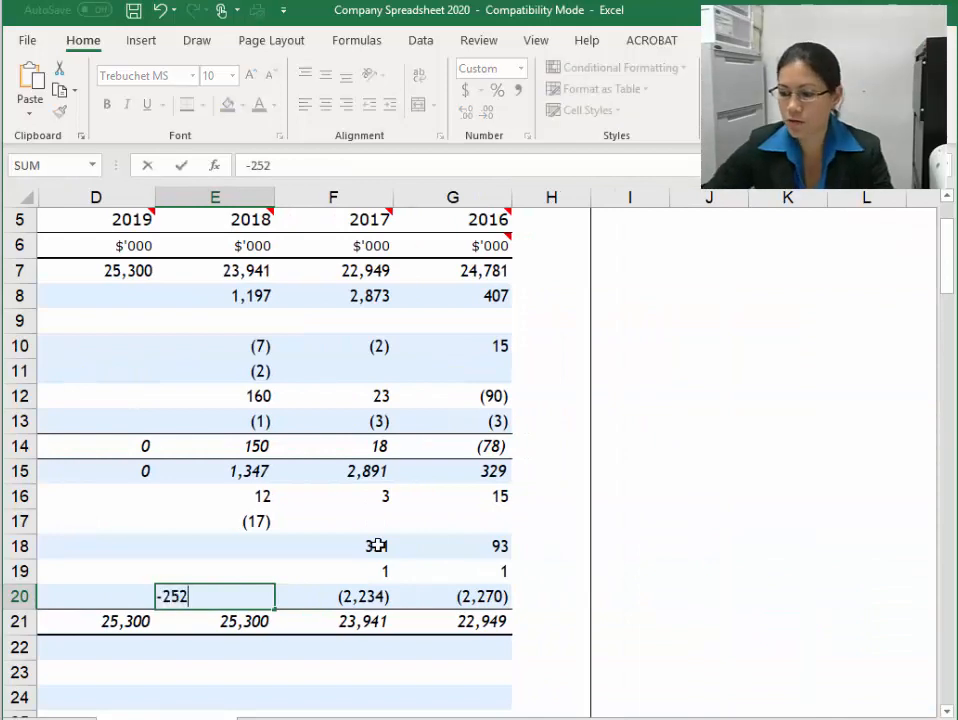
key("Return")
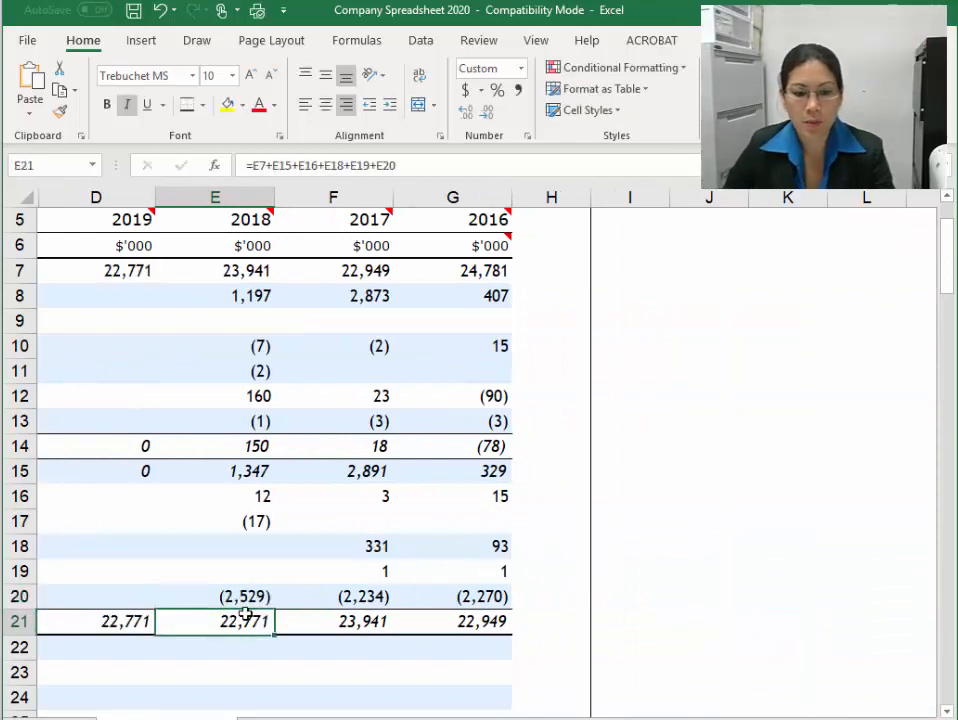
Compare the 2018 closing balance with the report and recheck the amounts entered in E16, E17 and E20
key("alt+Tab")
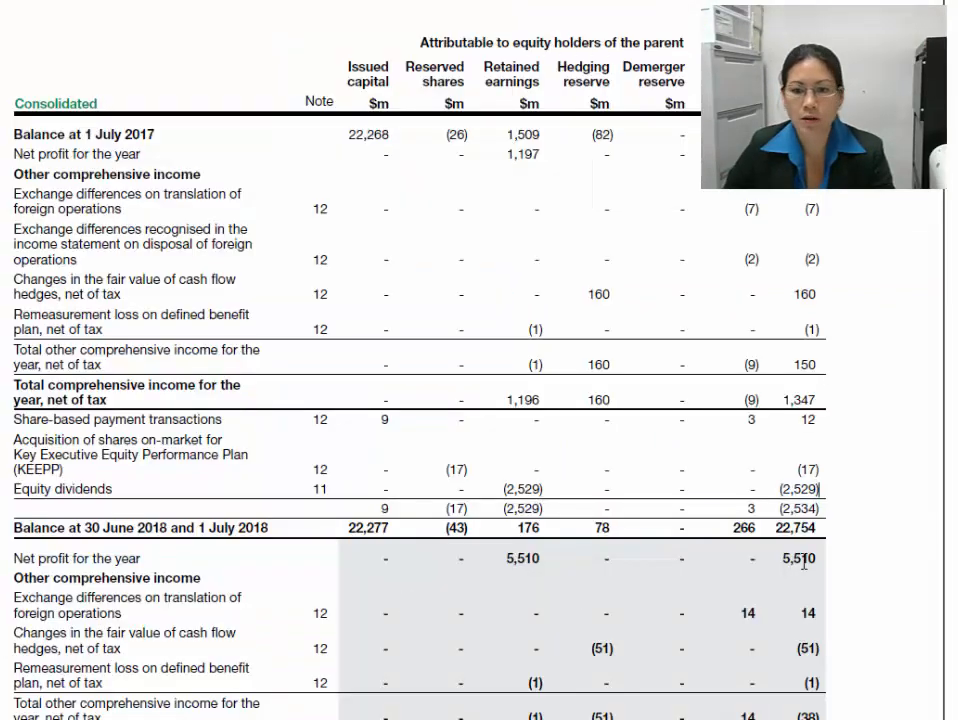
left_click_drag(784, 527, 812, 532)
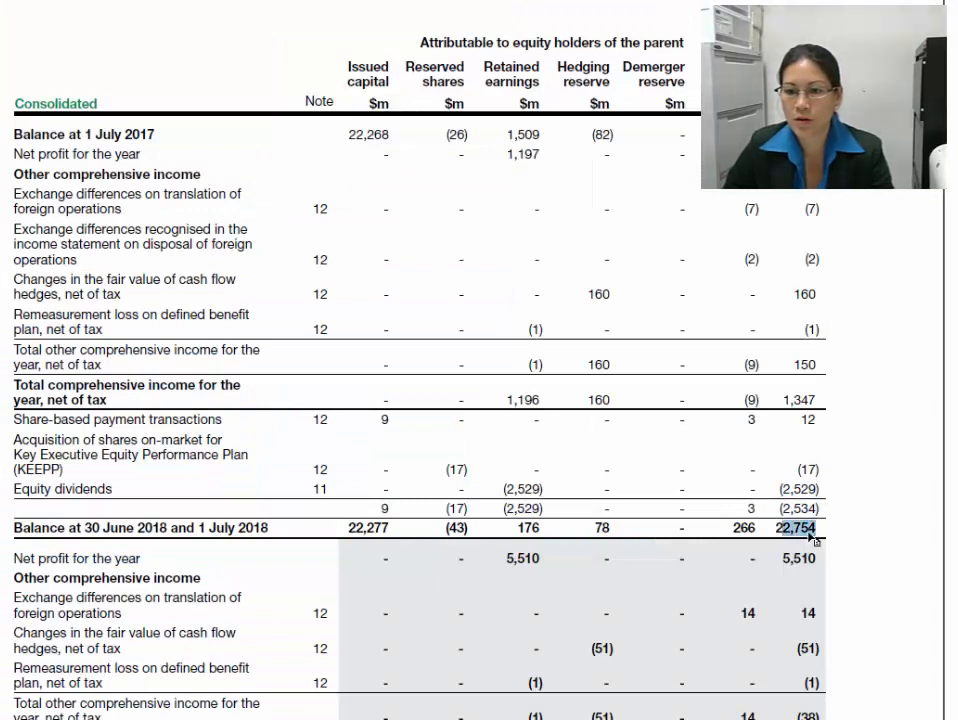
left_click(810, 419)
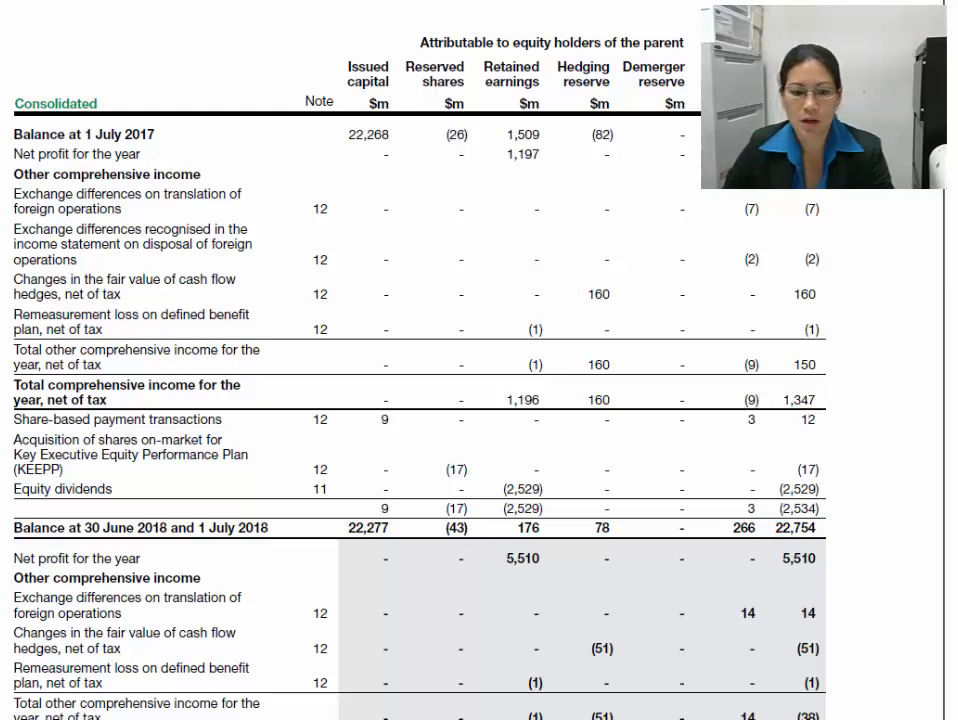
key("alt+Tab")
left_click(265, 497)
left_click(259, 525)
left_click(256, 599)
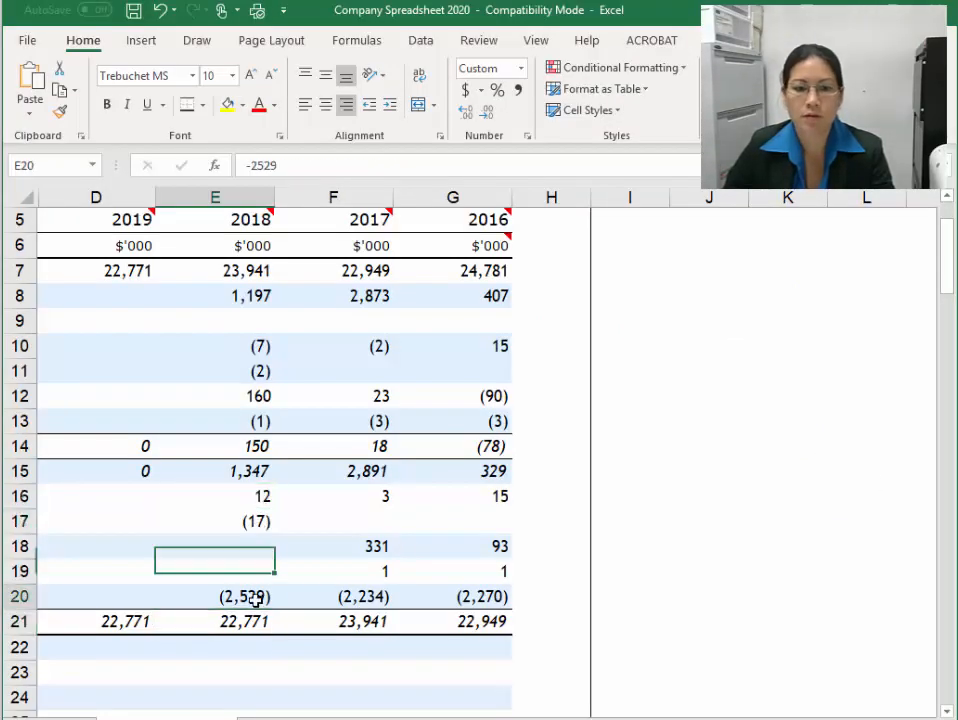
Examine the closing balance formulas in E21 and G21 to see whether every movement row is included
left_click(242, 628)
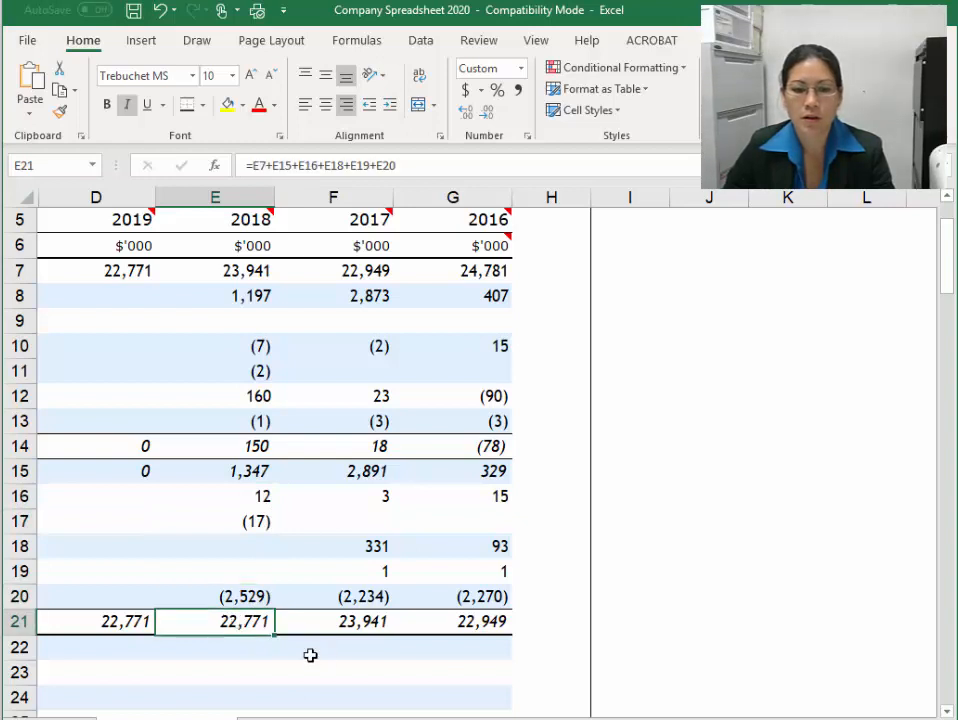
left_click(404, 165)
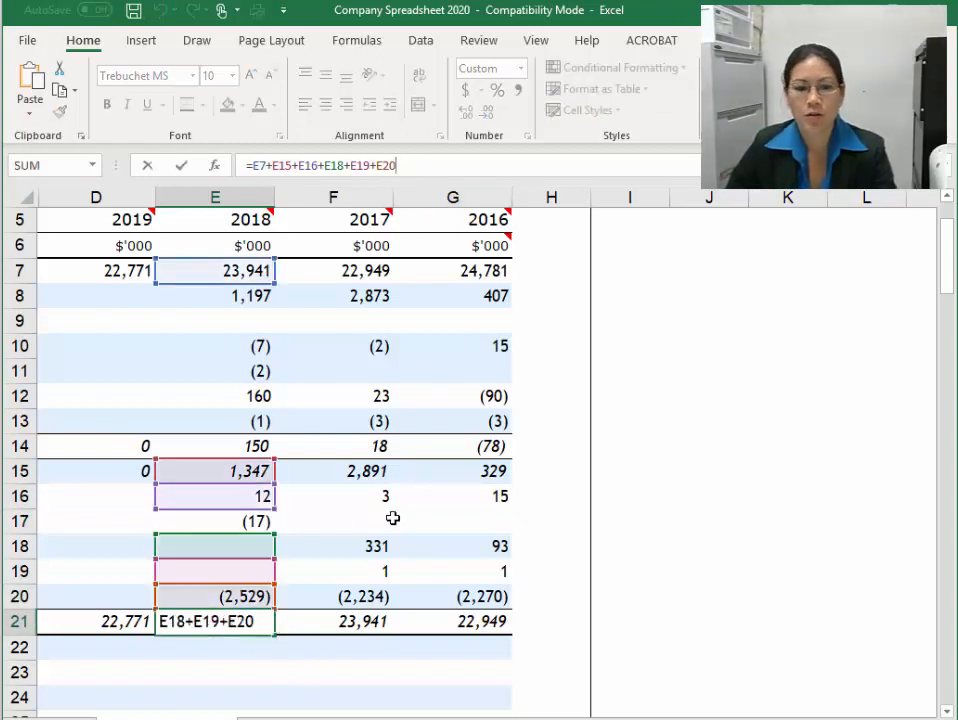
left_click(470, 622)
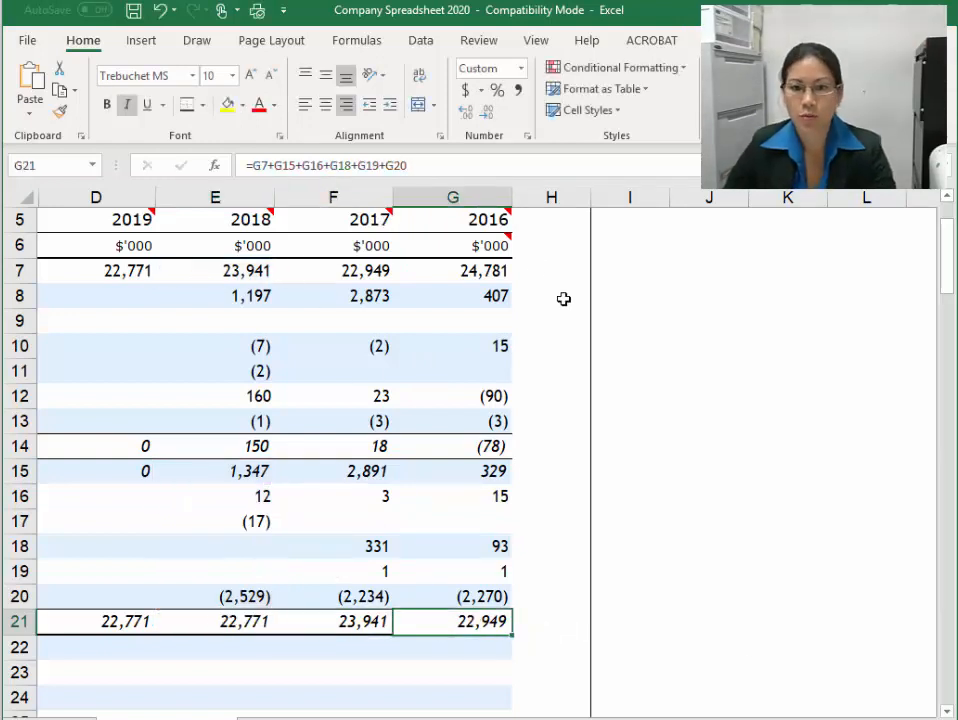
left_click(412, 166)
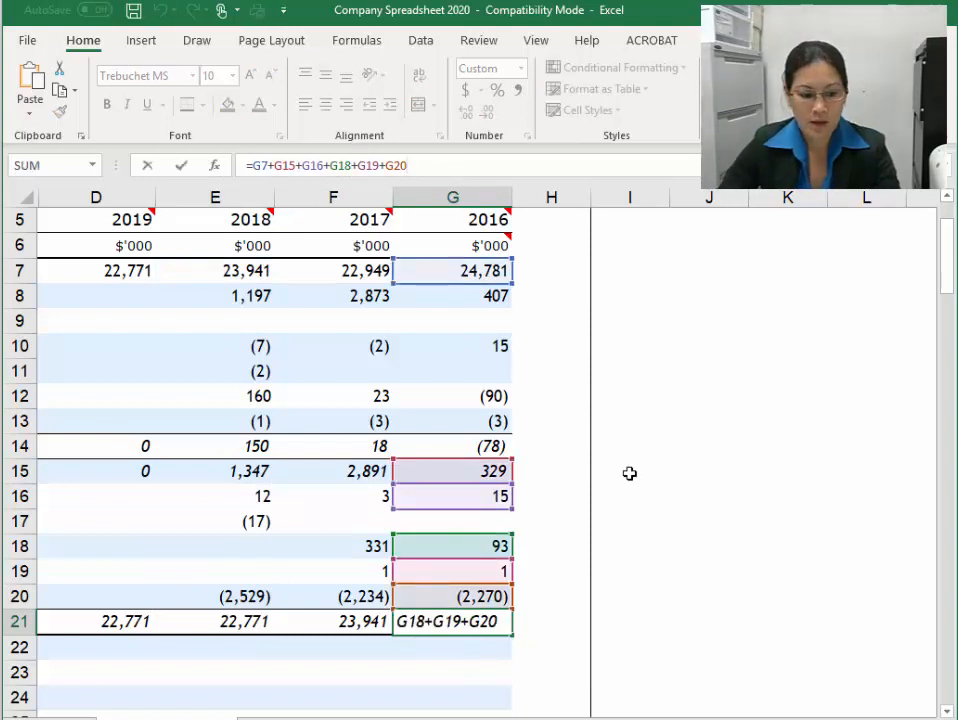
key("Escape")
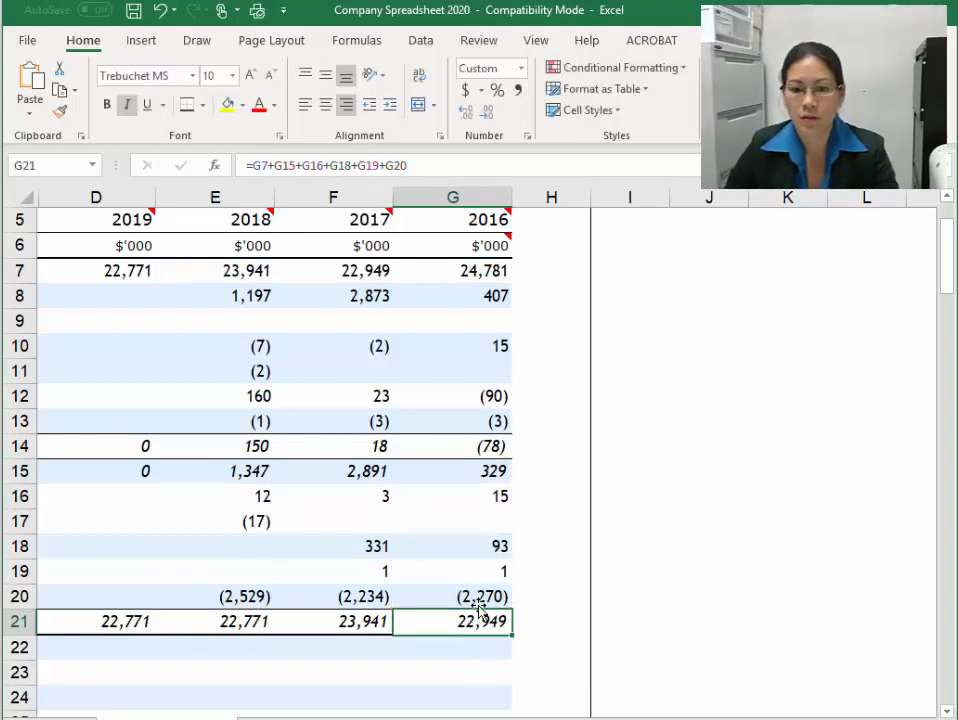
Replace the 2016 closing balance formula in G21 with =G7+G15+SUM(G16:G20)
type("=")
left_click(466, 275)
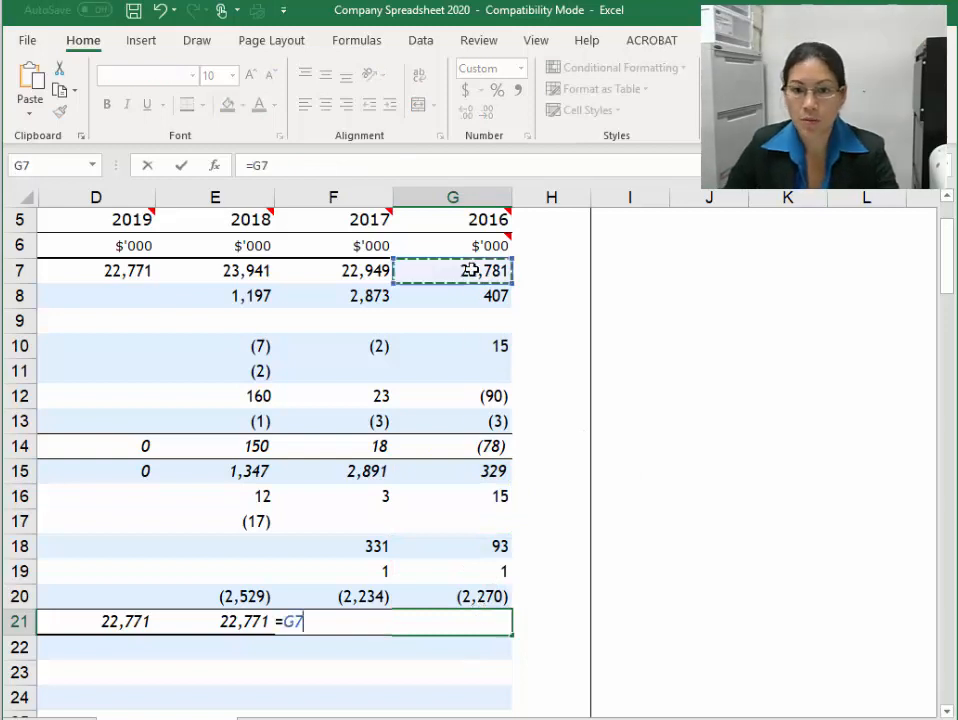
type("+")
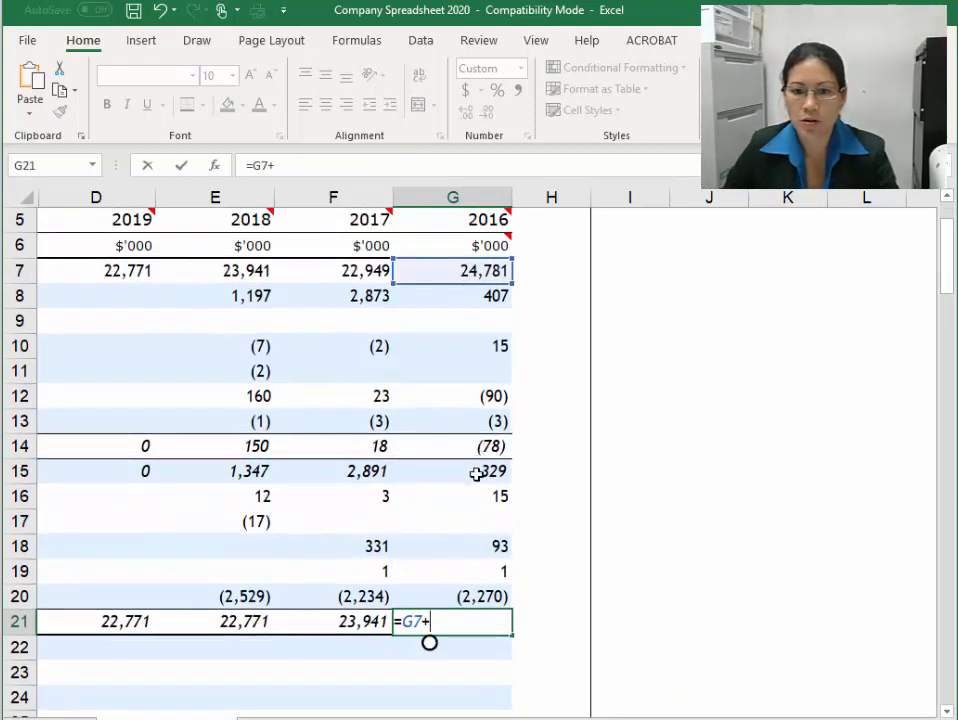
left_click(475, 472)
type("+")
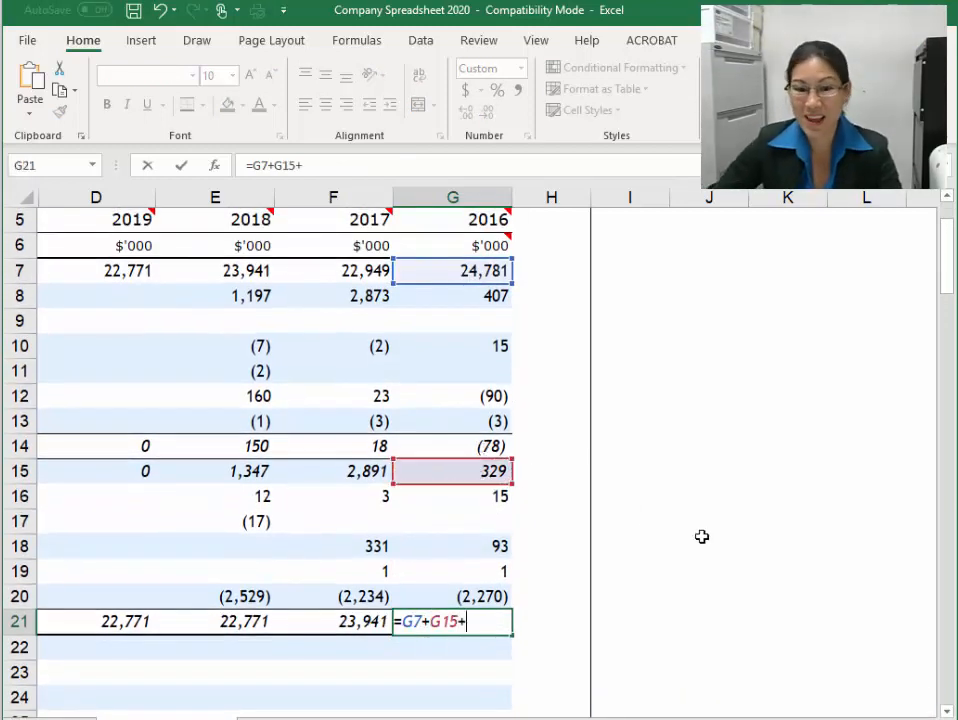
type("sum(")
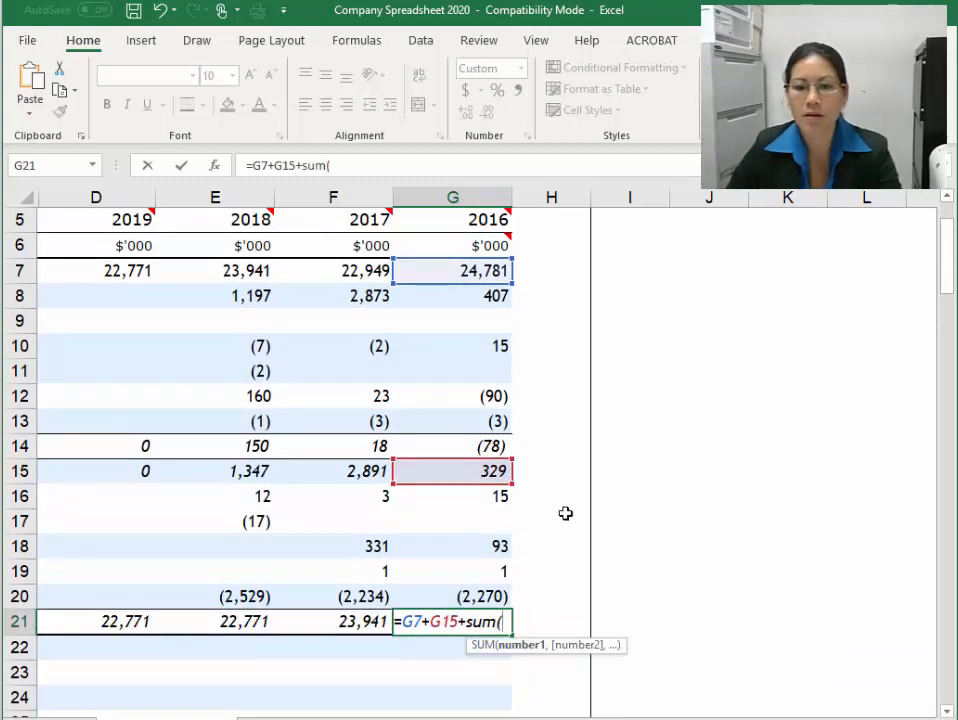
left_click_drag(465, 496, 449, 594)
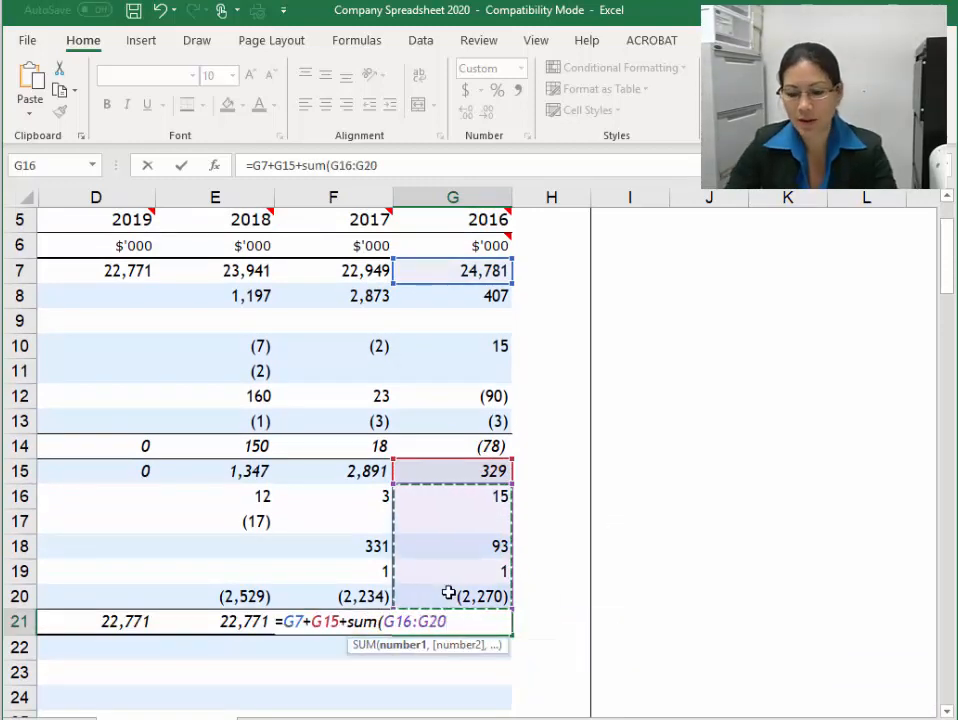
type(")")
key("Return")
Fill the G21 closing balance formula across row 21 to the 2019 column
left_click(455, 615)
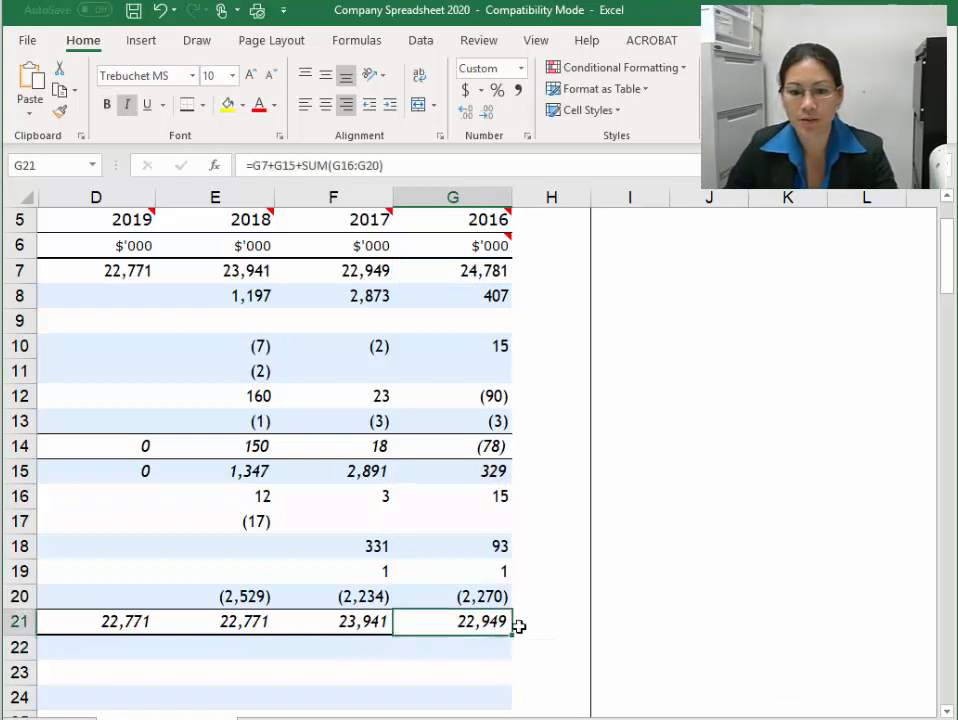
left_click_drag(512, 636, 70, 621)
left_click(258, 621)
Review the row 16 to 19 movements, including E17, and compare the 2018 closing balance in E21 with the report
left_click(242, 521)
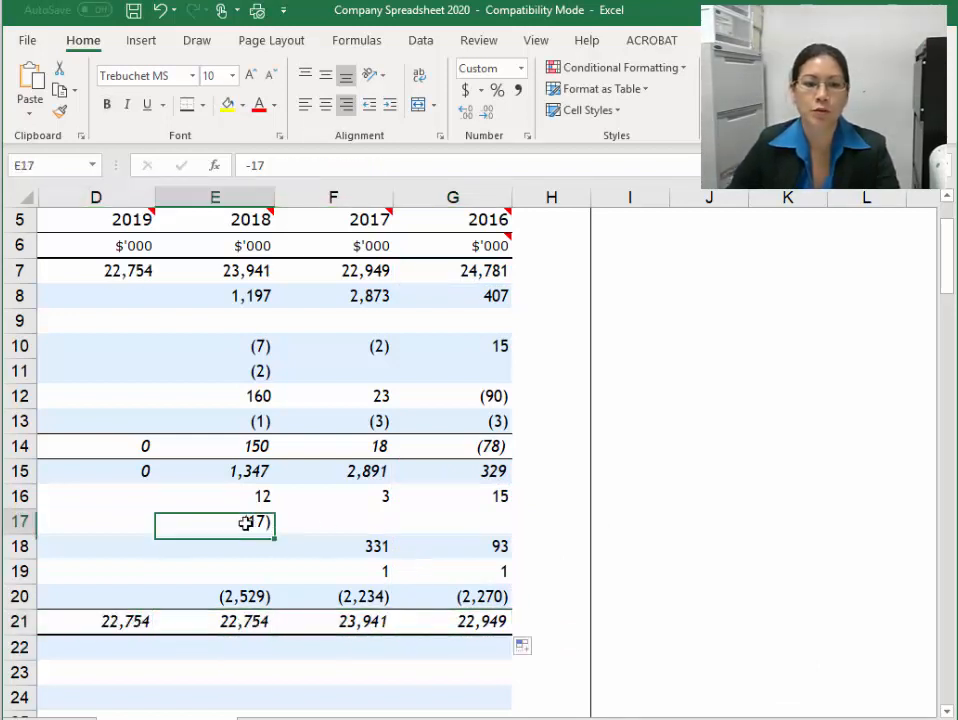
left_click(494, 496)
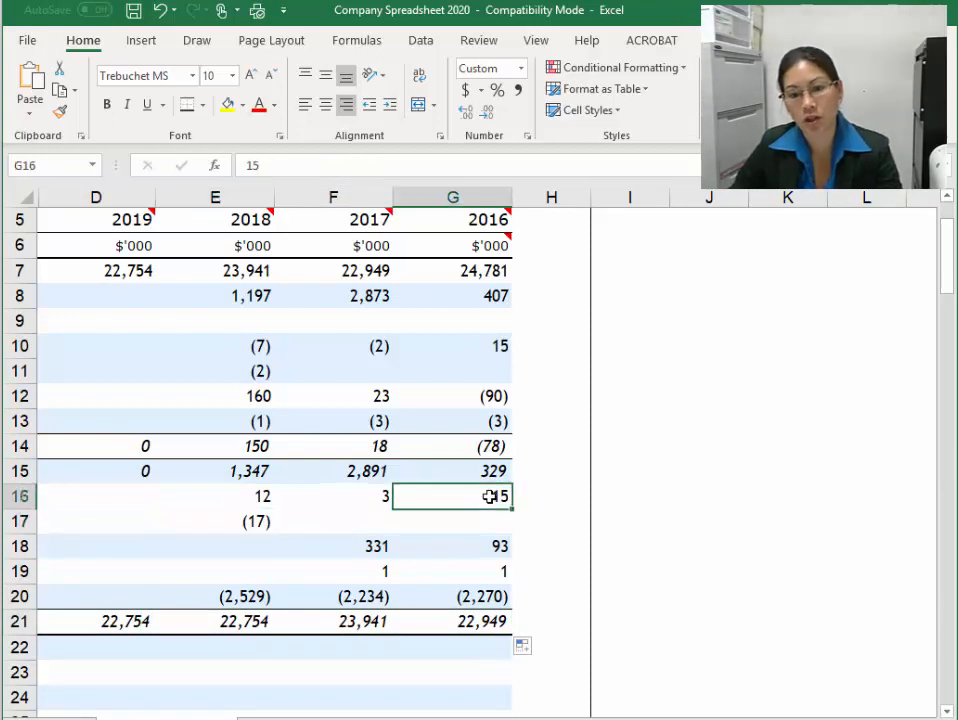
left_click(492, 546)
left_click(492, 571)
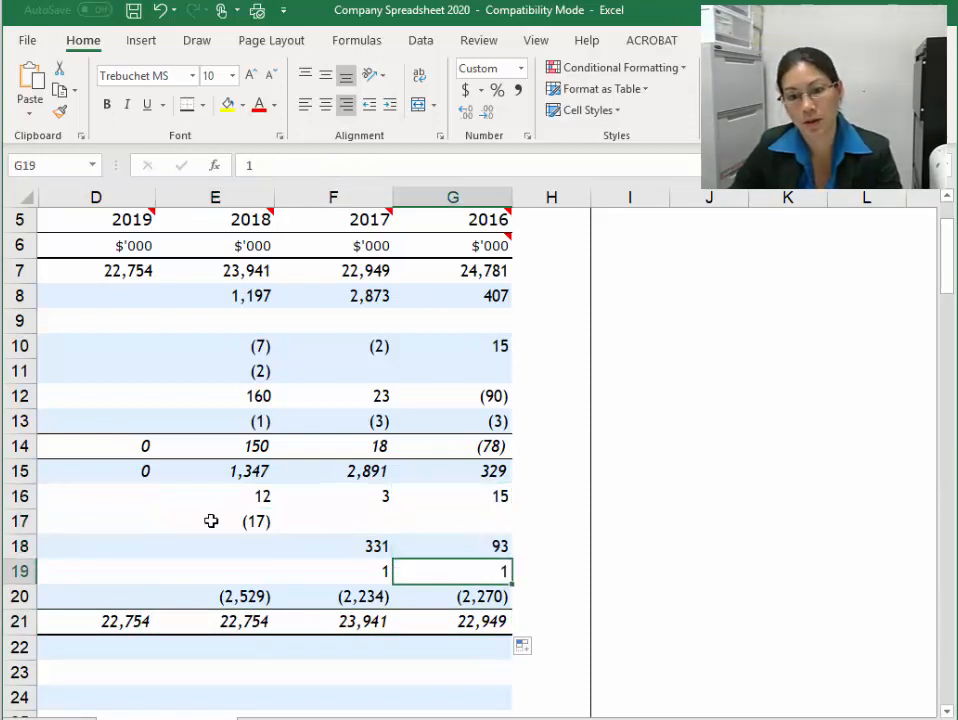
left_click(235, 520)
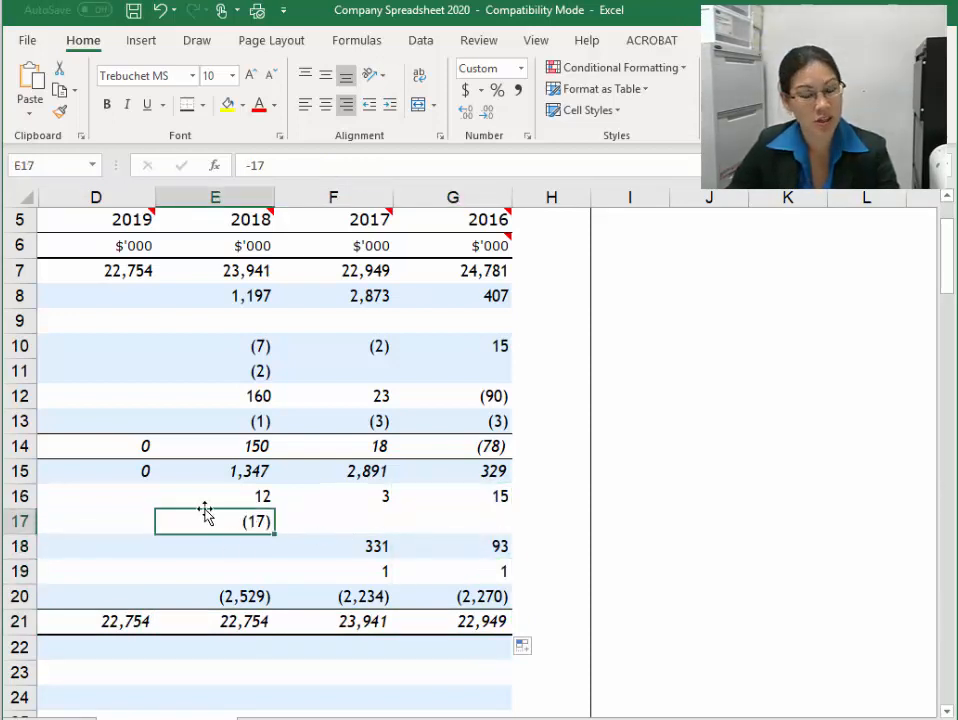
left_click(240, 621)
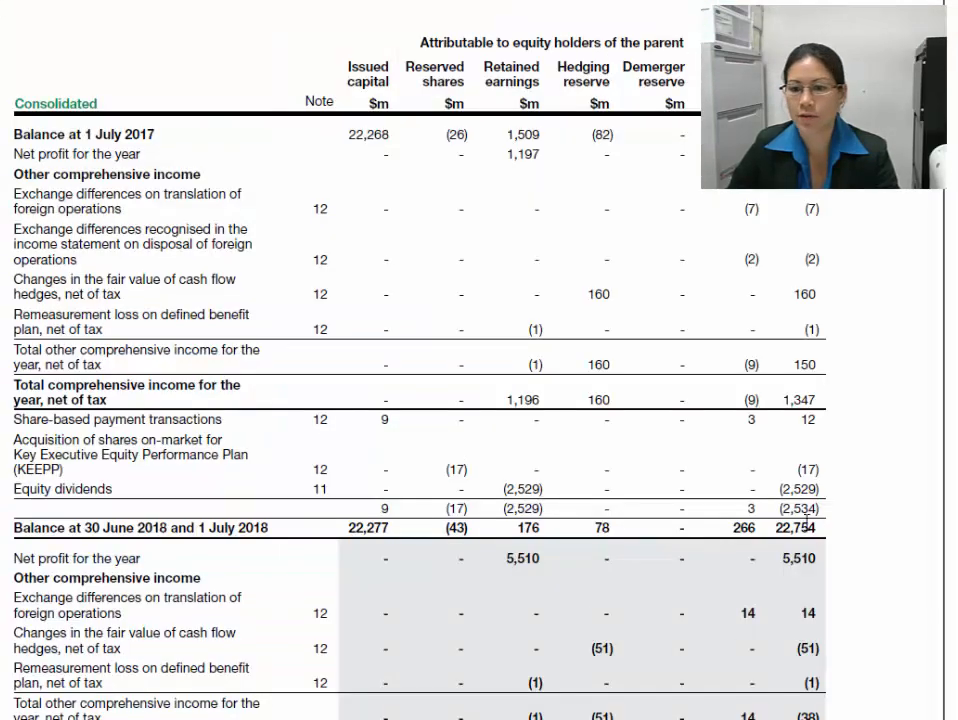
left_click_drag(766, 528, 817, 528)
Look up the 2019 net profit for the year in the report and enter 5510 in D8
scroll(692, 570, "down", 5)
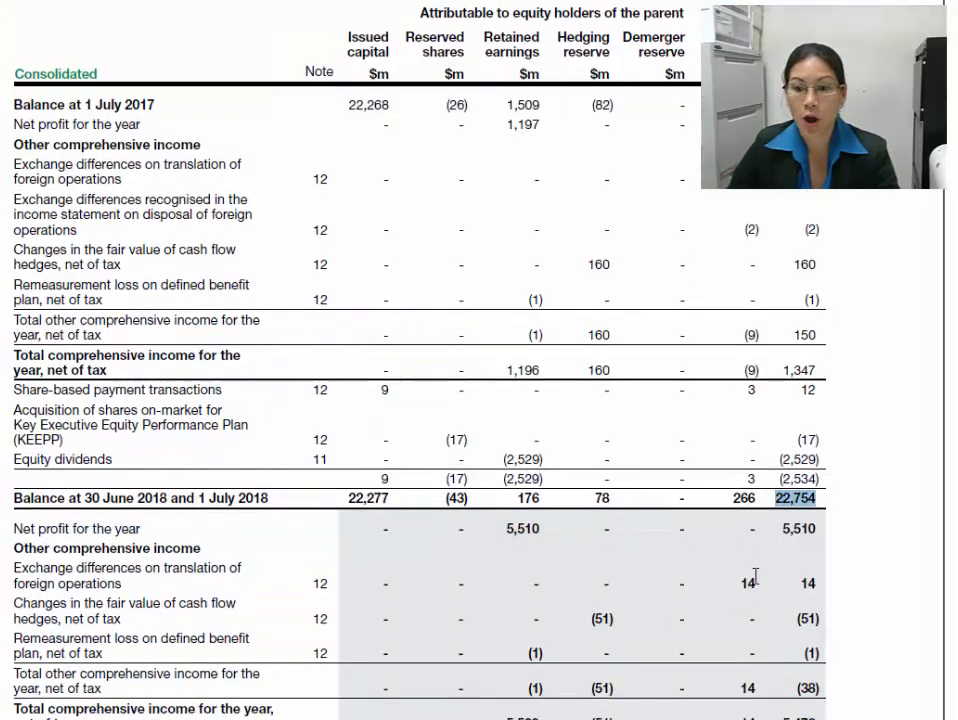
scroll(738, 585, "down", 2)
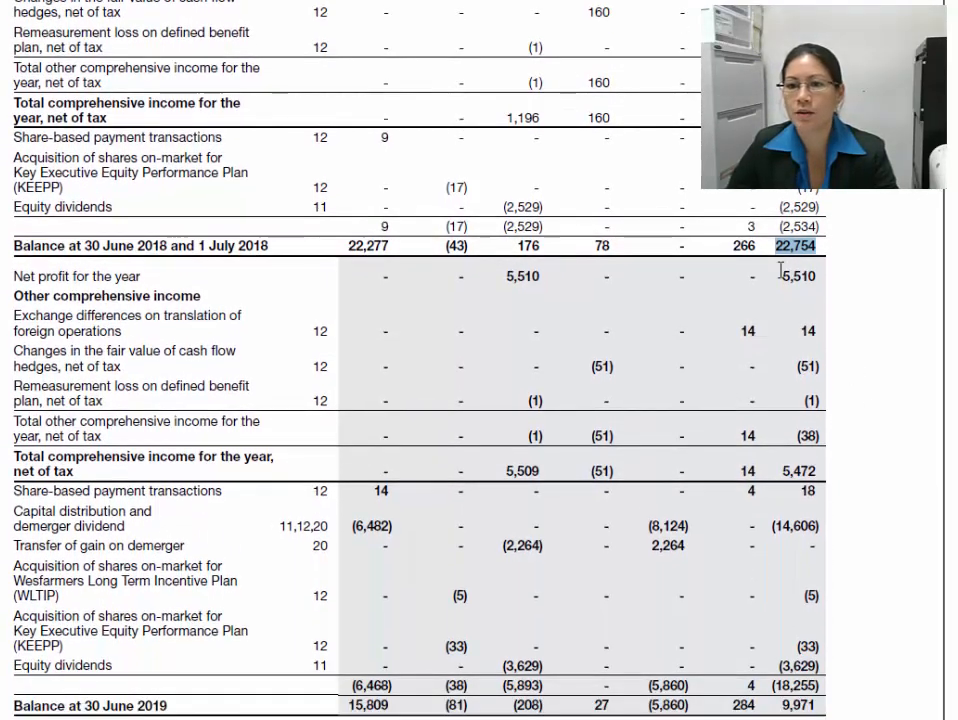
left_click_drag(781, 271, 821, 274)
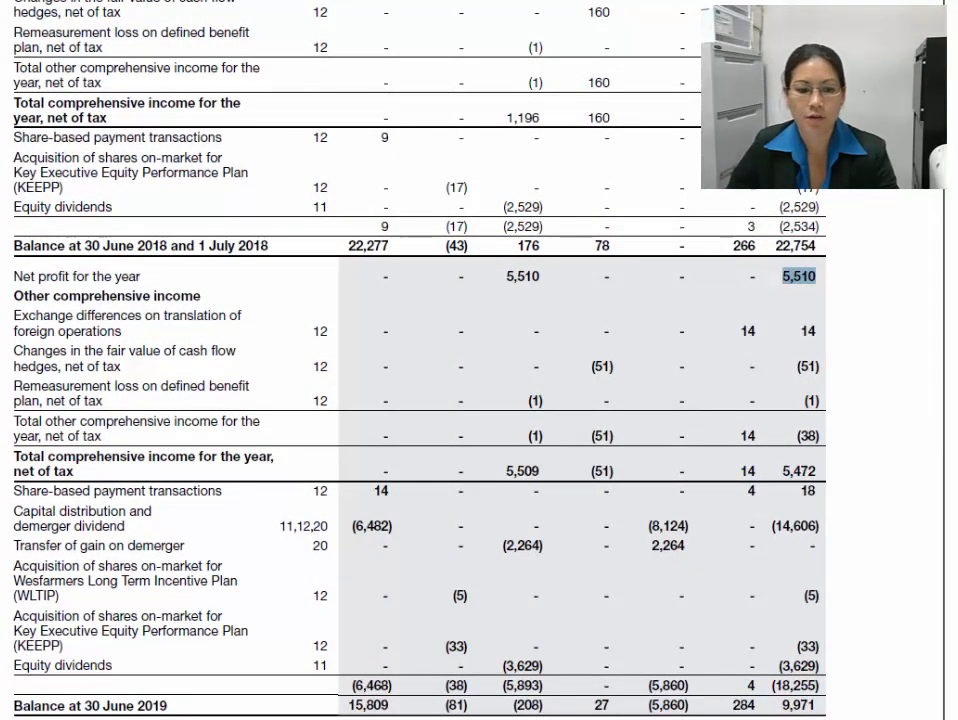
key("alt+Tab")
left_click(116, 290)
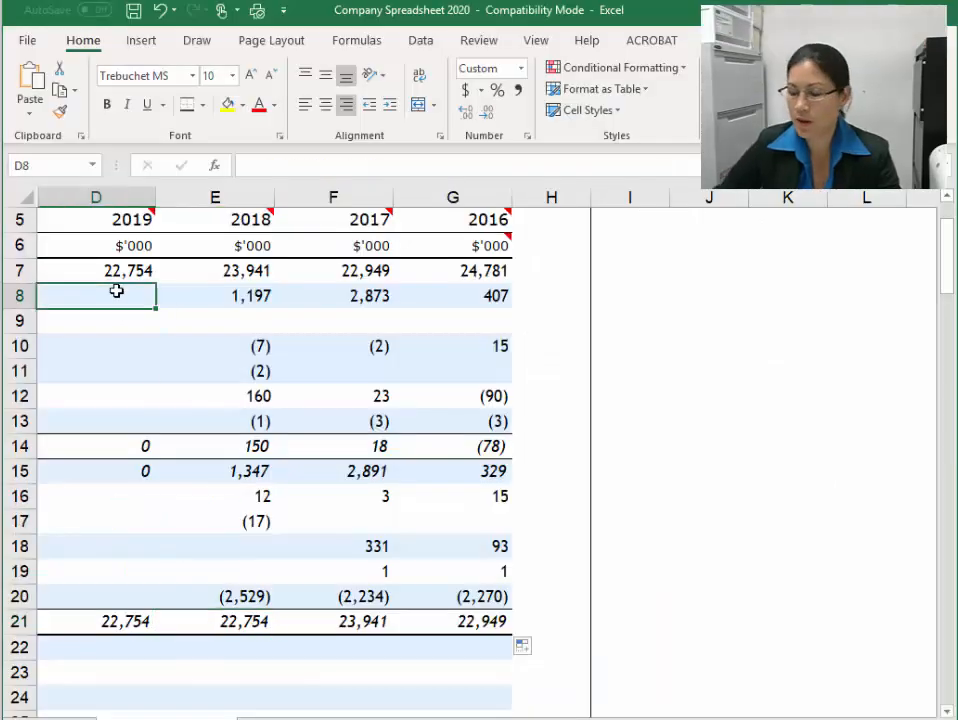
type("5510")
key("Return")
key("Down")
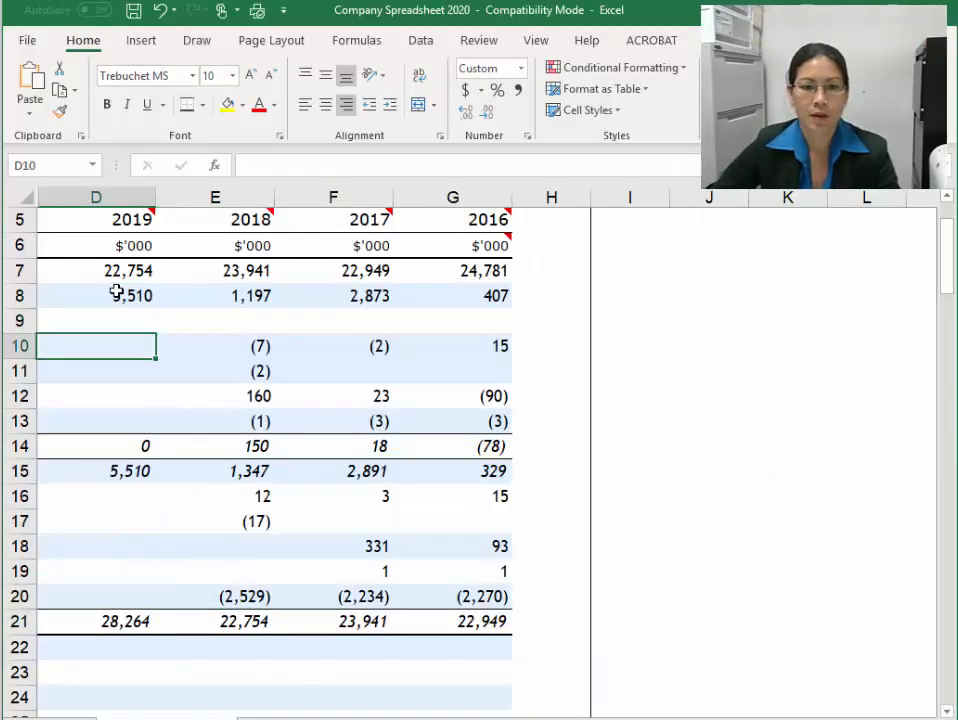
Look up the 2019 exchange differences on translation of foreign operations in the report and enter 14 in D10
key("Left")
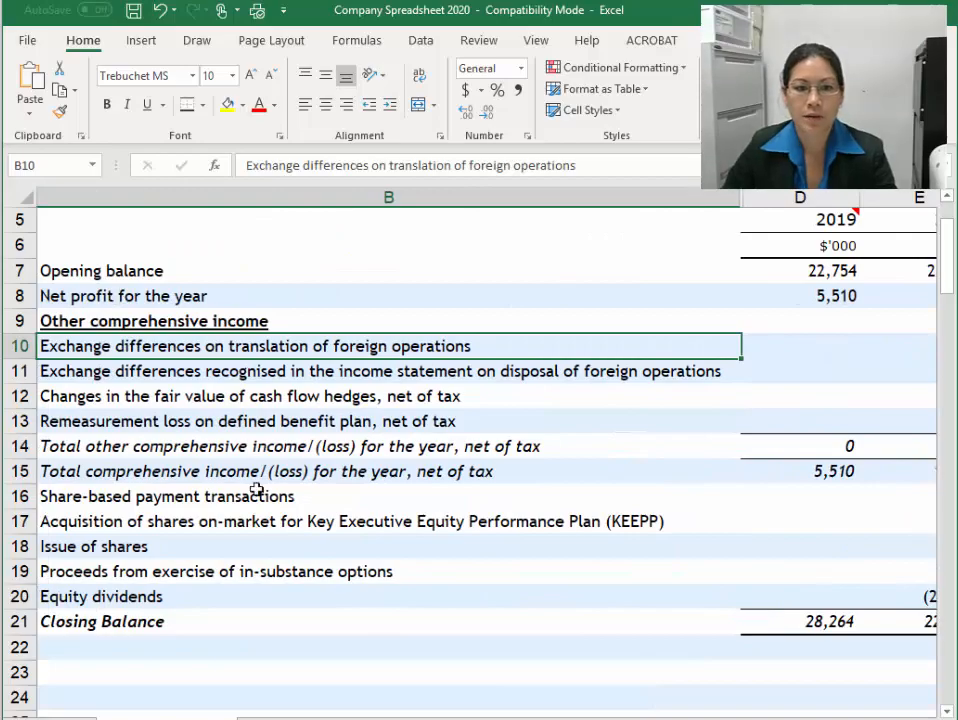
key("alt+Tab")
left_click(297, 596)
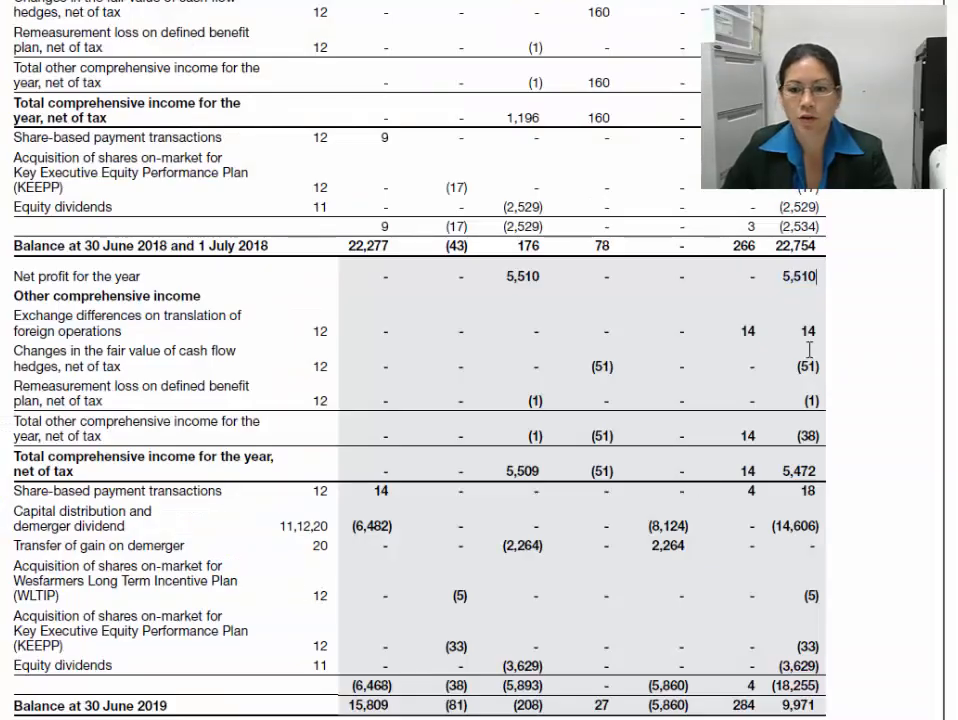
left_click_drag(14, 331, 203, 322)
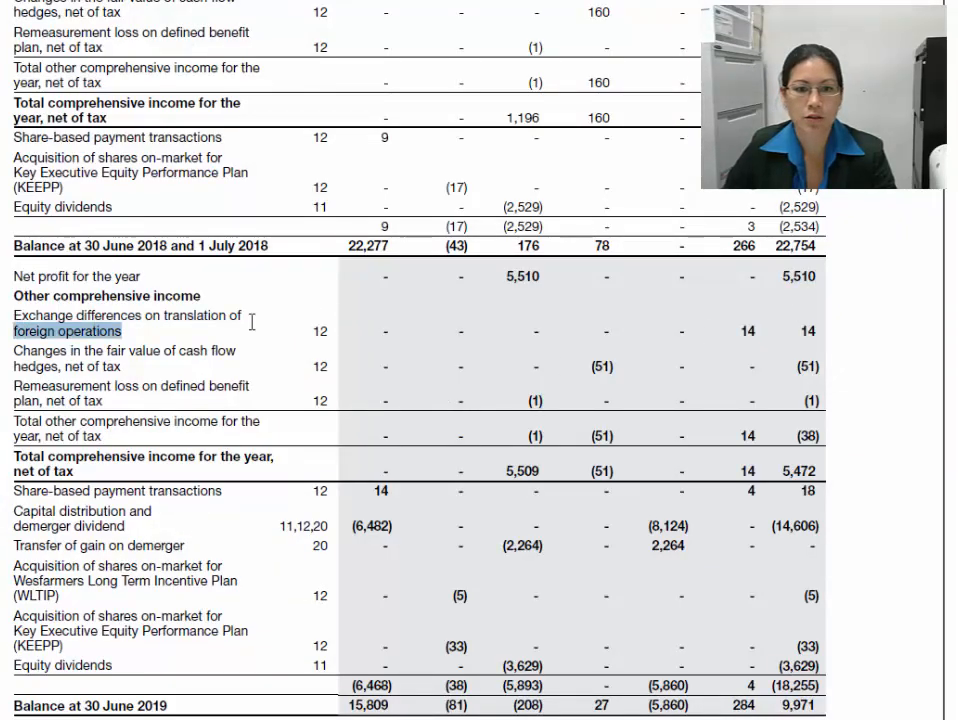
left_click_drag(798, 330, 825, 341)
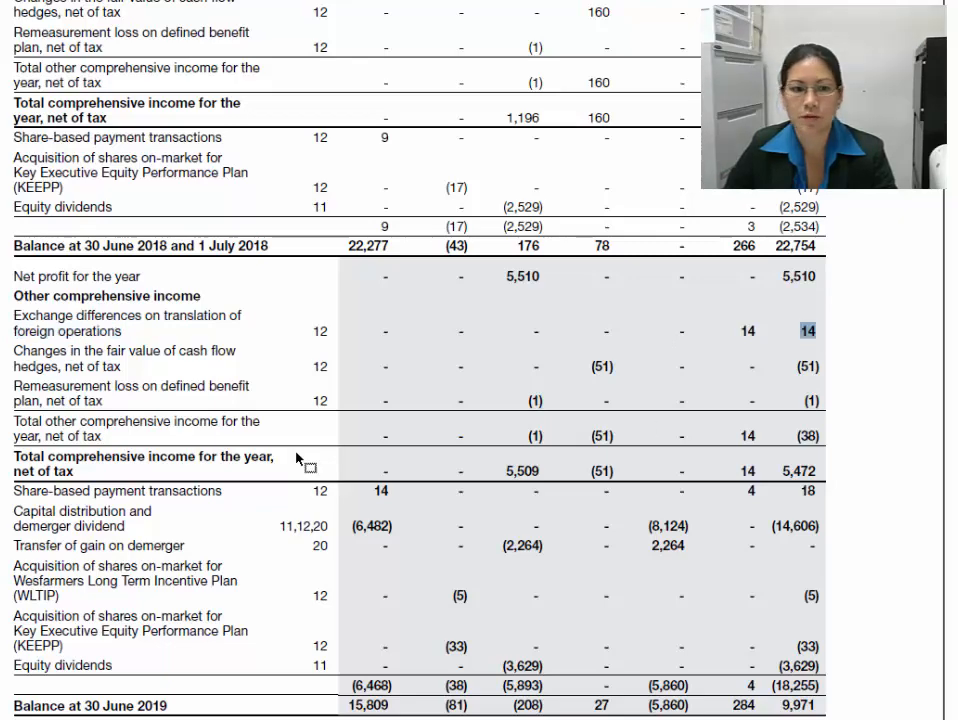
key("alt+Tab")
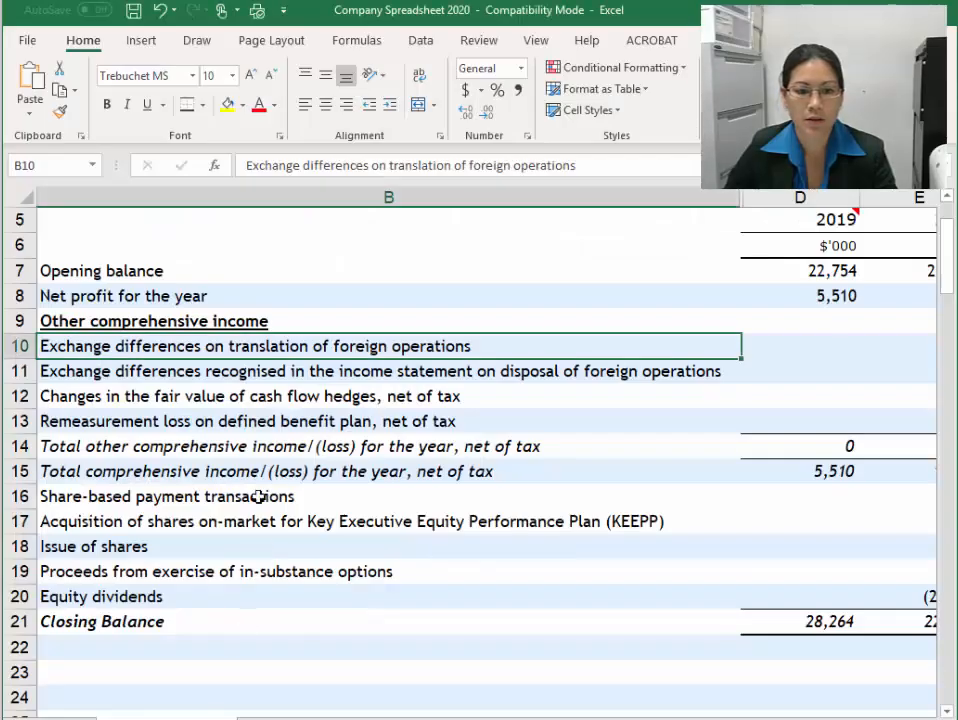
left_click(851, 346)
type("14")
key("Return")
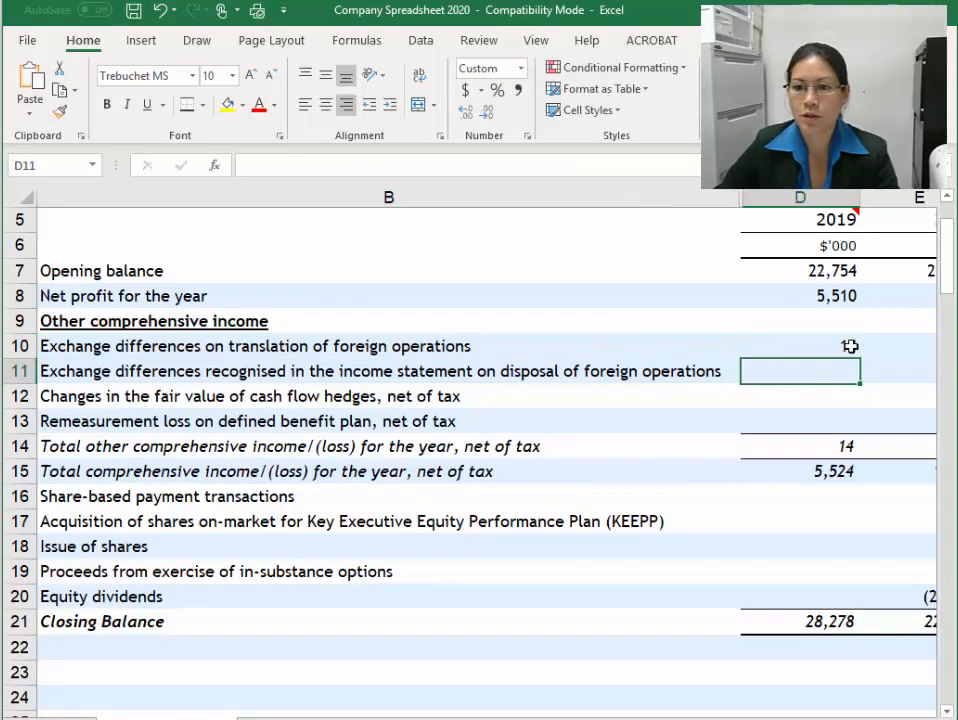
left_click(908, 350)
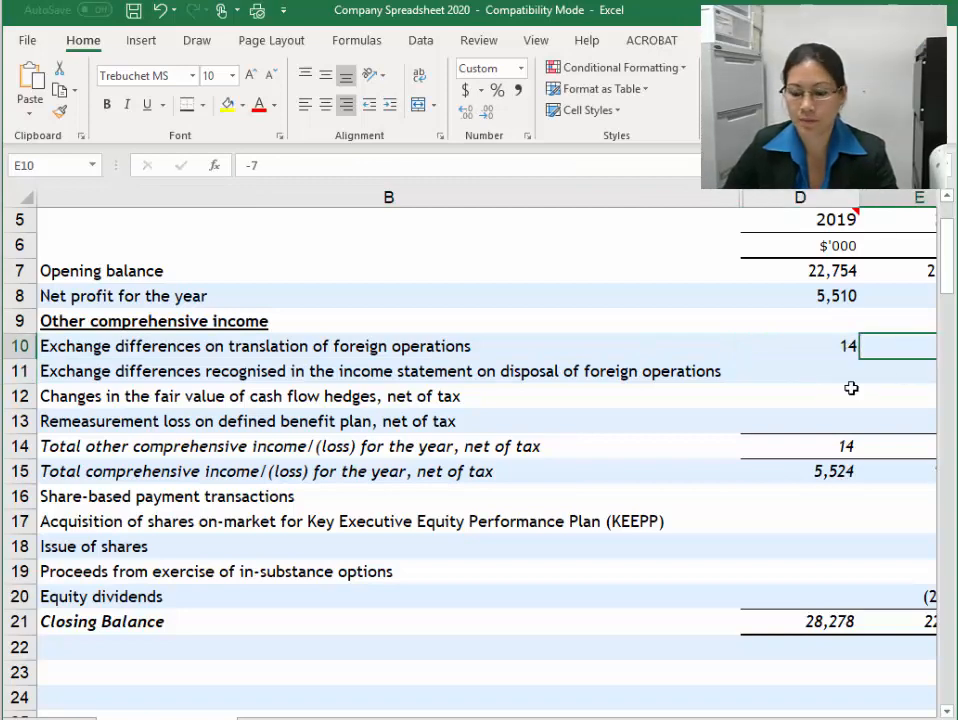
key("Right")
key("Left")
key("Left")
key("Left")
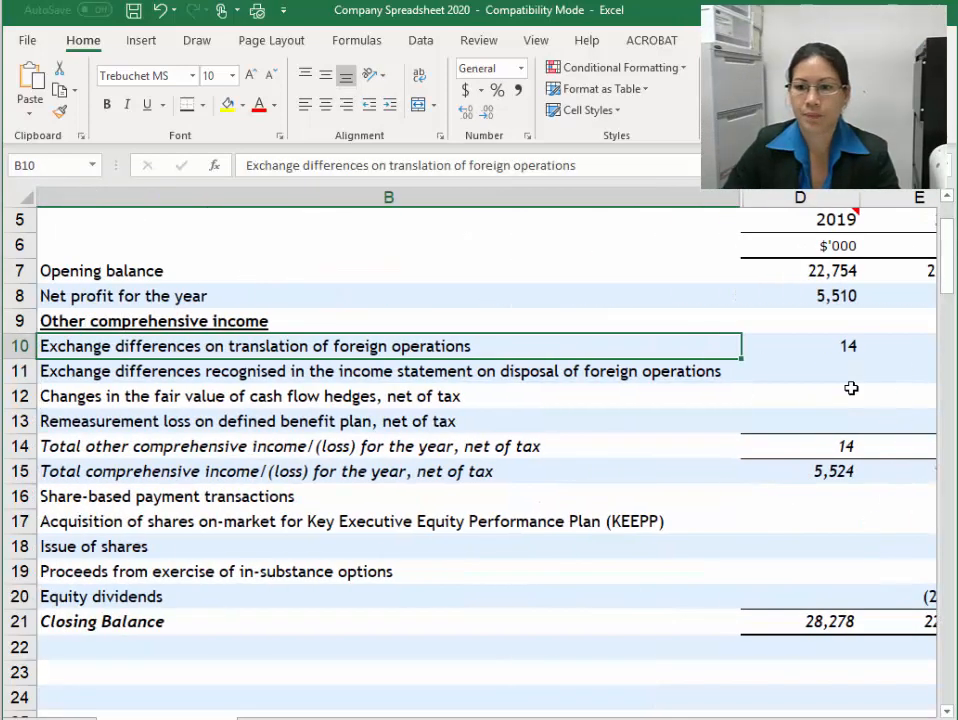
Look up the 2019 changes in the fair value of cash flow hedges in the report and enter -51 in D12
left_click(836, 372)
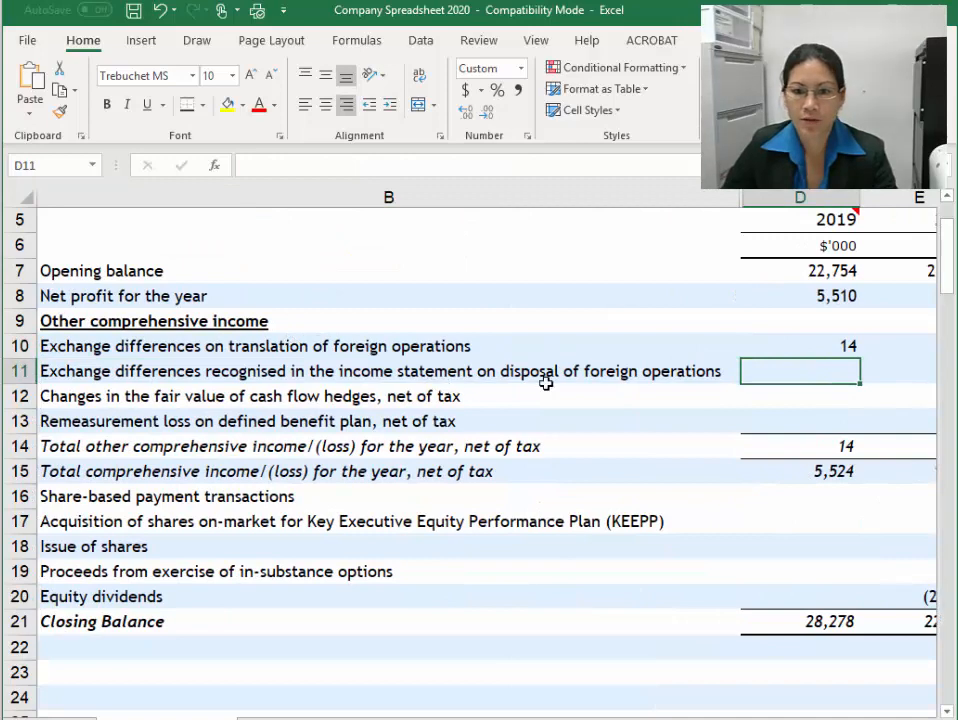
left_click(2, 495)
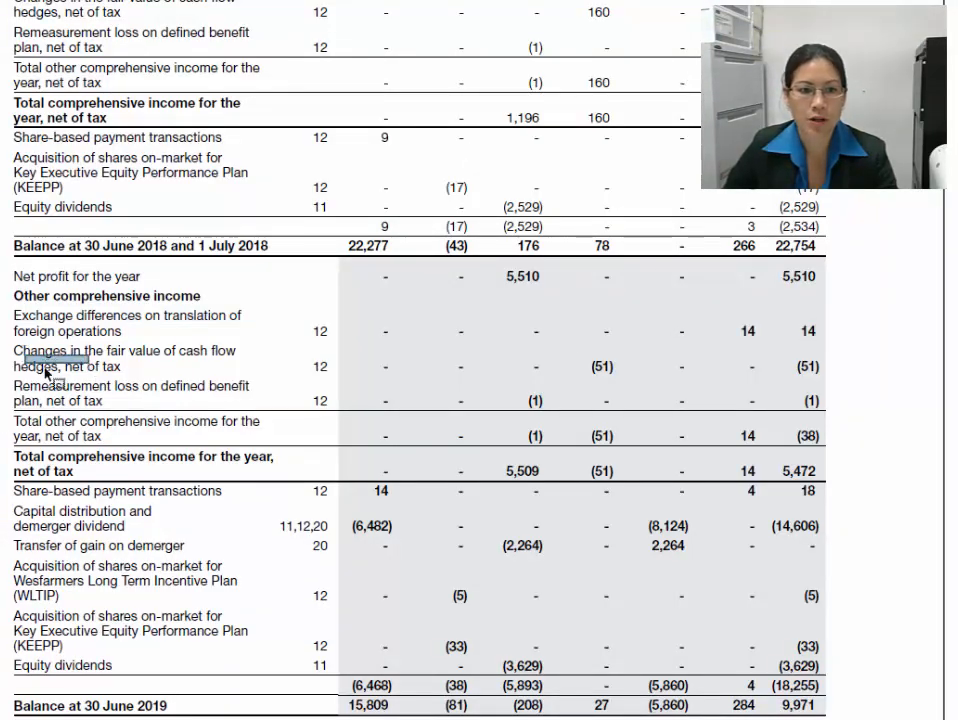
left_click_drag(17, 351, 120, 368)
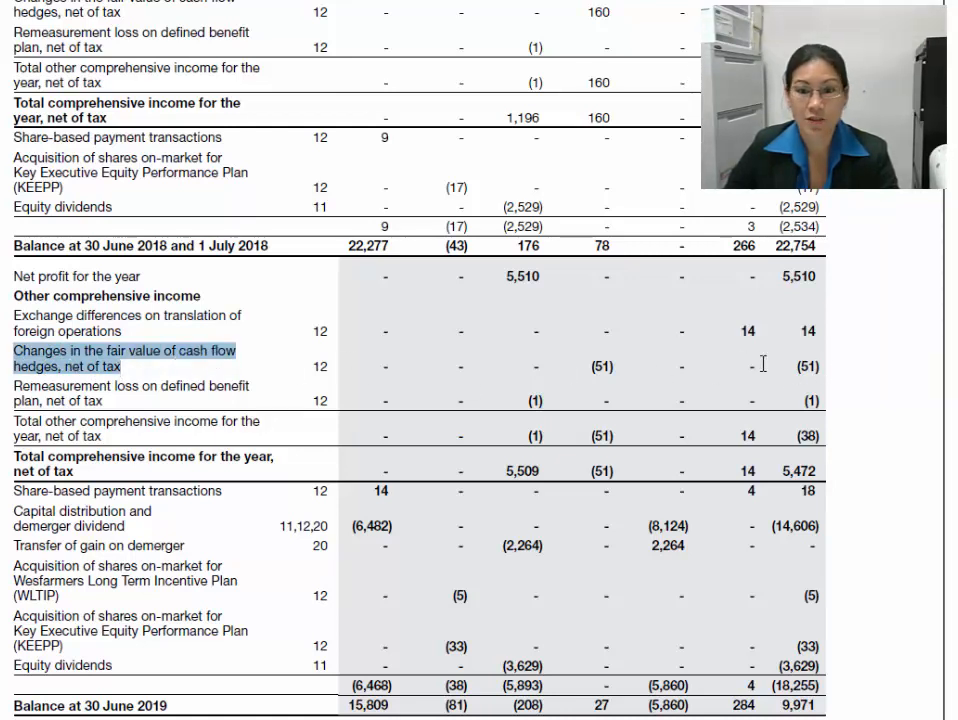
left_click_drag(790, 367, 882, 372)
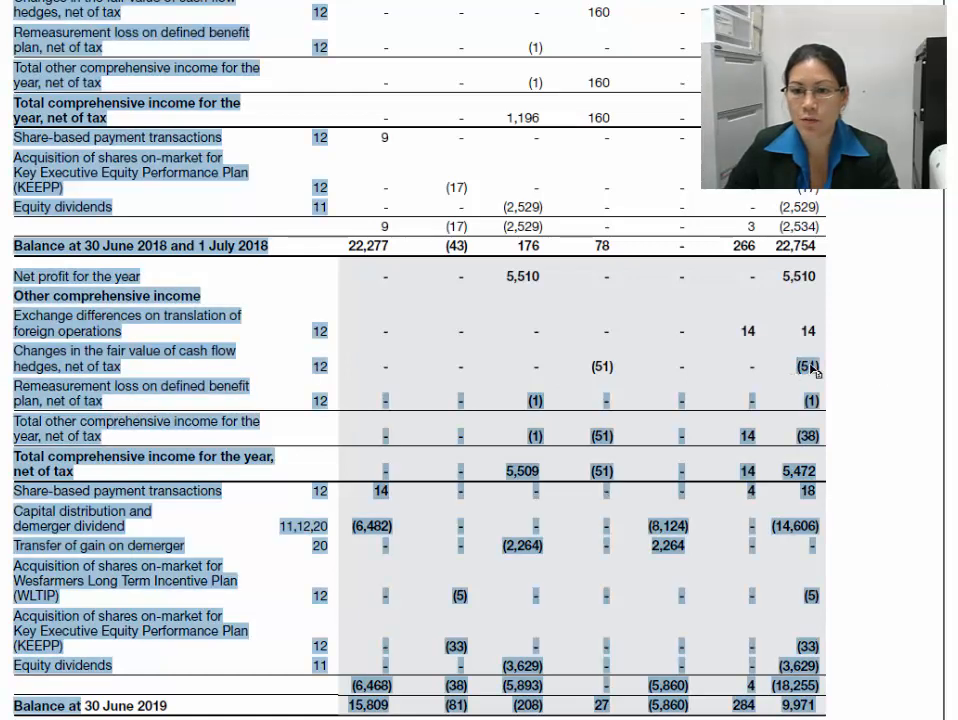
left_click(360, 682)
key("alt+Tab")
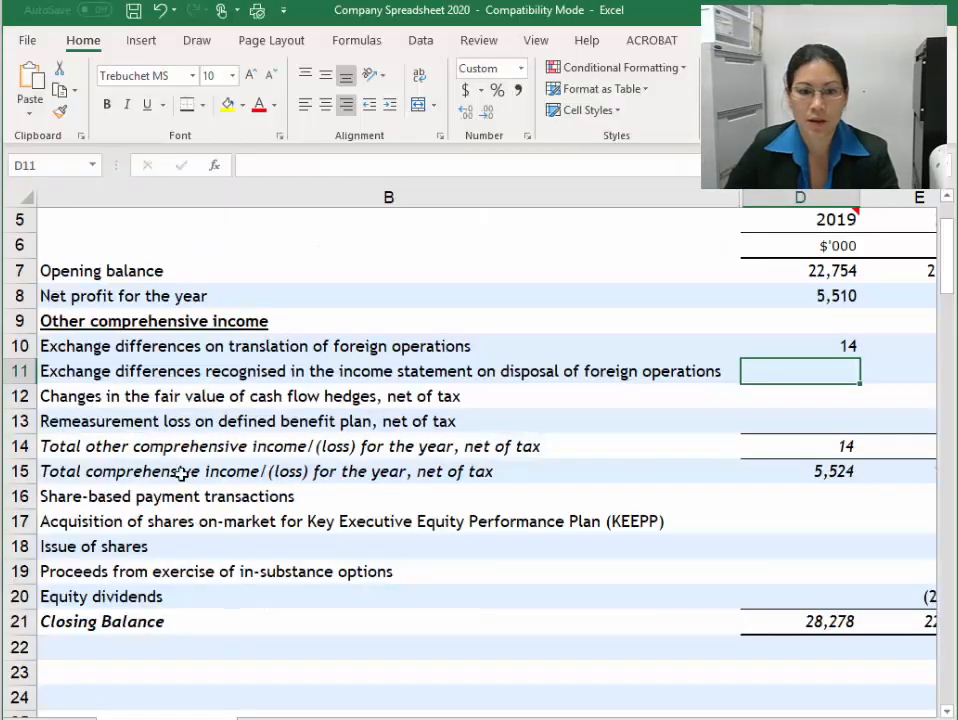
left_click(160, 396)
left_click(789, 390)
type("-51")
key("Return")
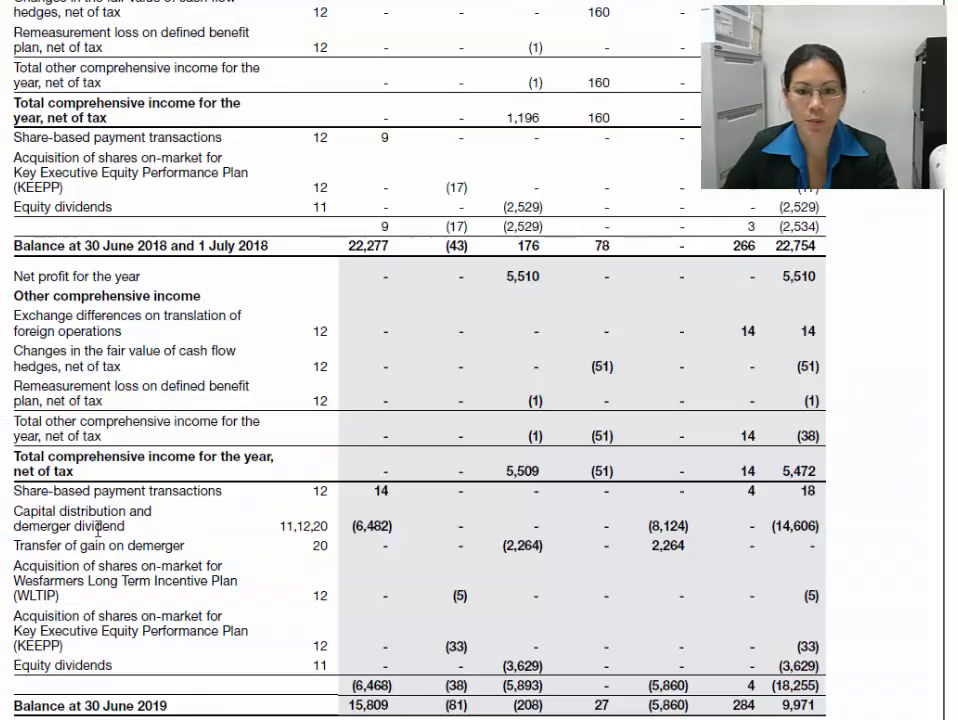
Look up the 2019 remeasurement loss, enter -1 in D13, and compare the totals in D14 and D15 with the report
left_click_drag(25, 394, 107, 388)
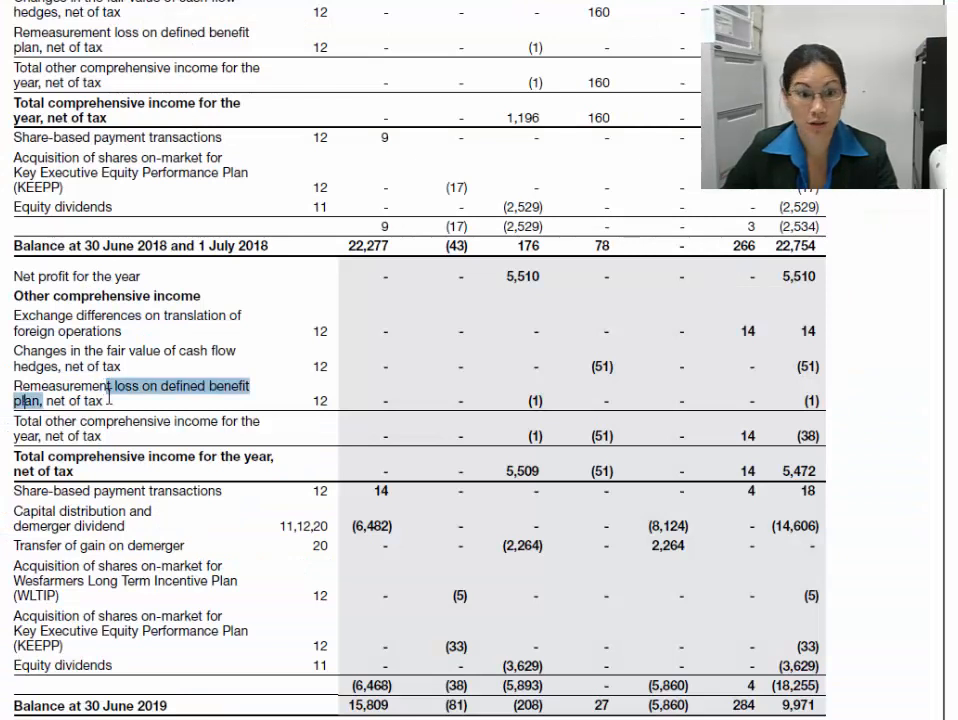
left_click(144, 555)
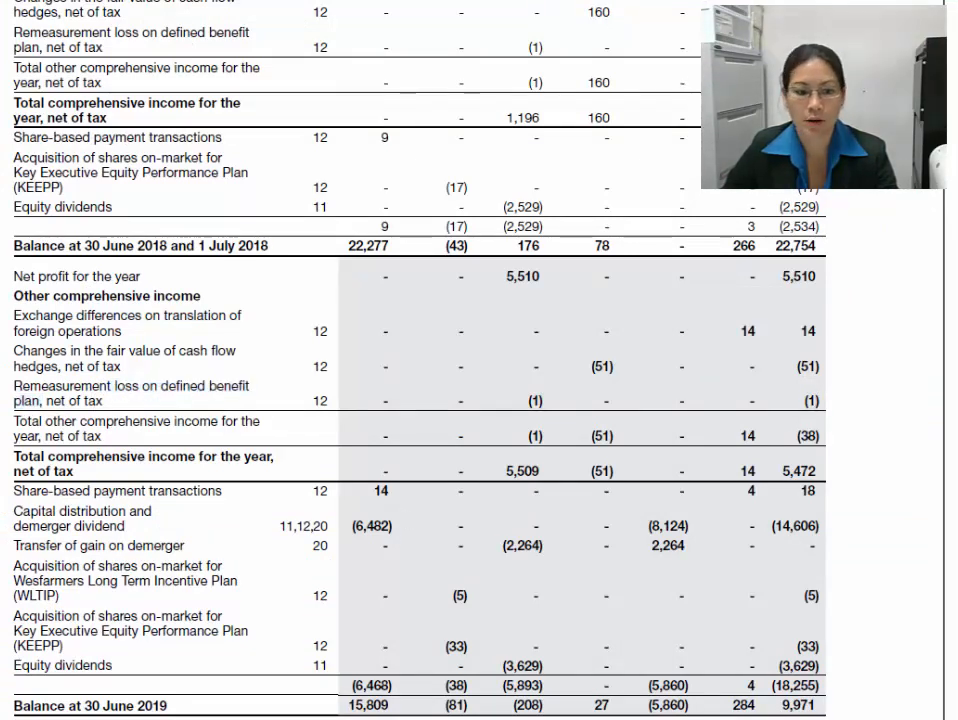
key("alt+Tab")
type("-1")
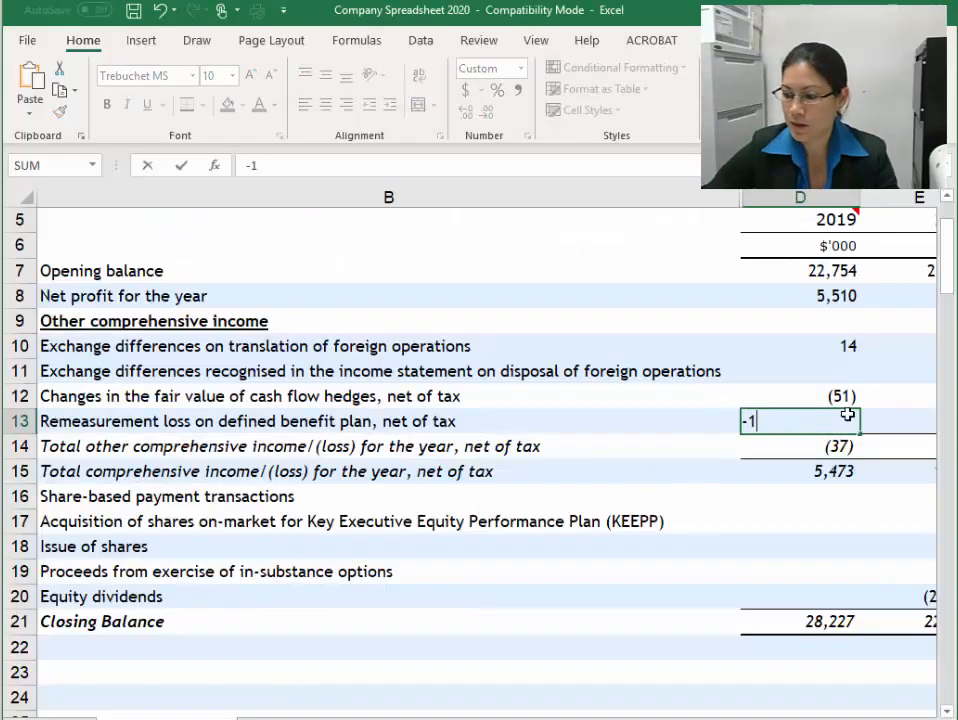
key("Return")
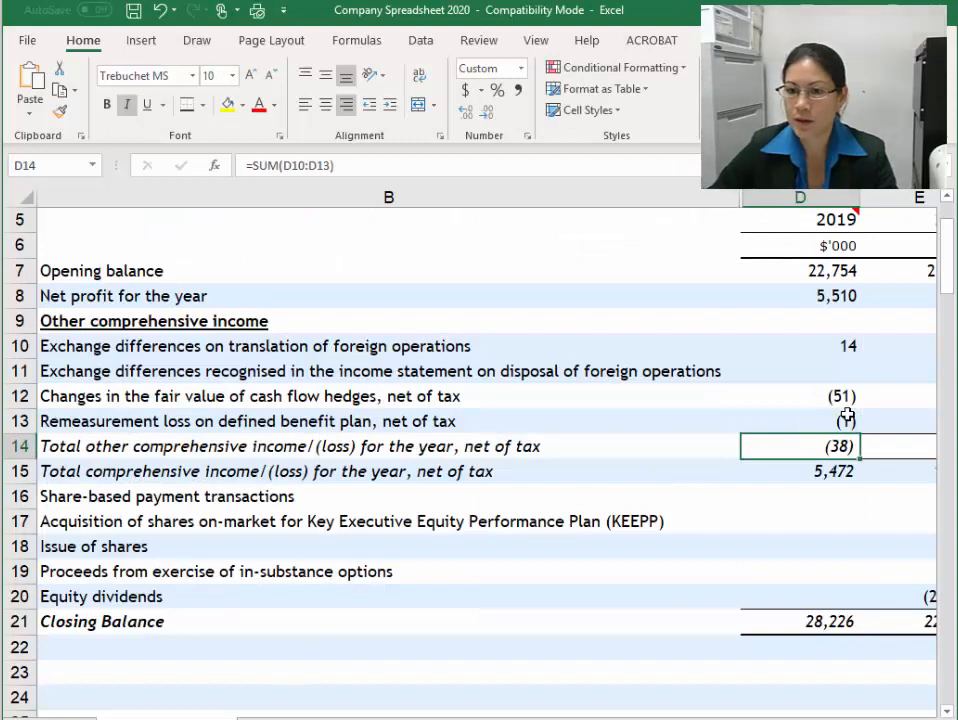
left_click(838, 472)
left_click(833, 446)
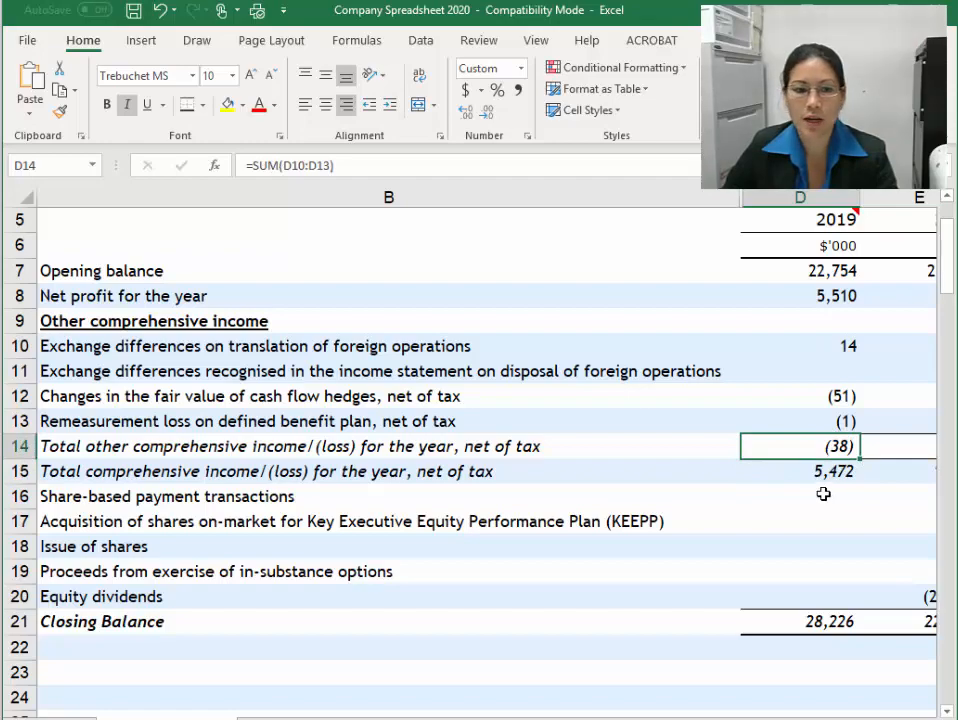
left_click(763, 472)
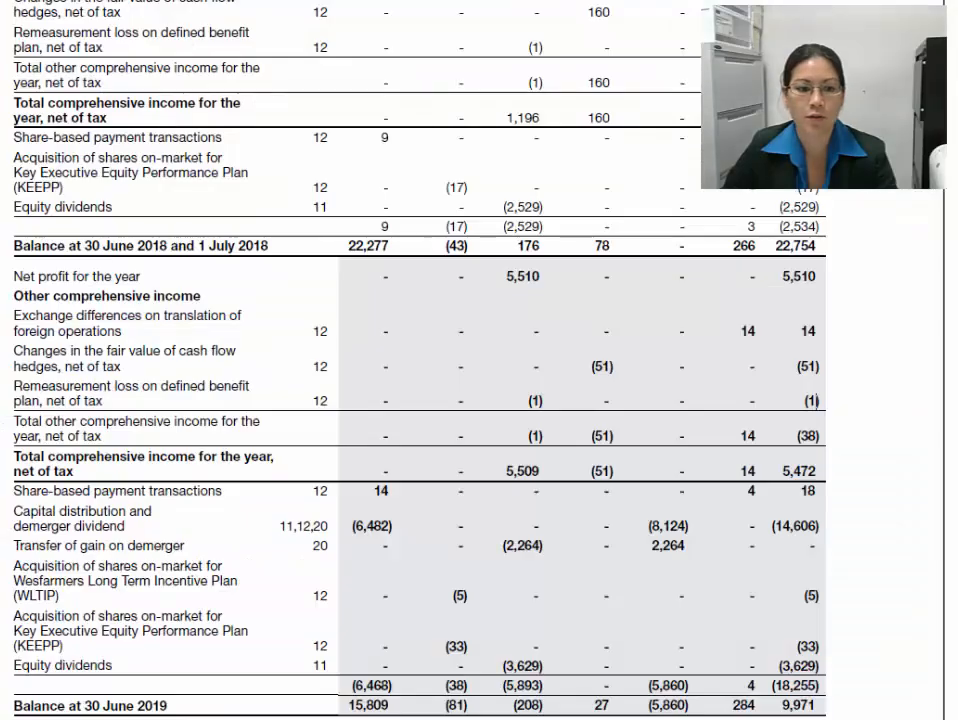
left_click_drag(783, 468, 826, 436)
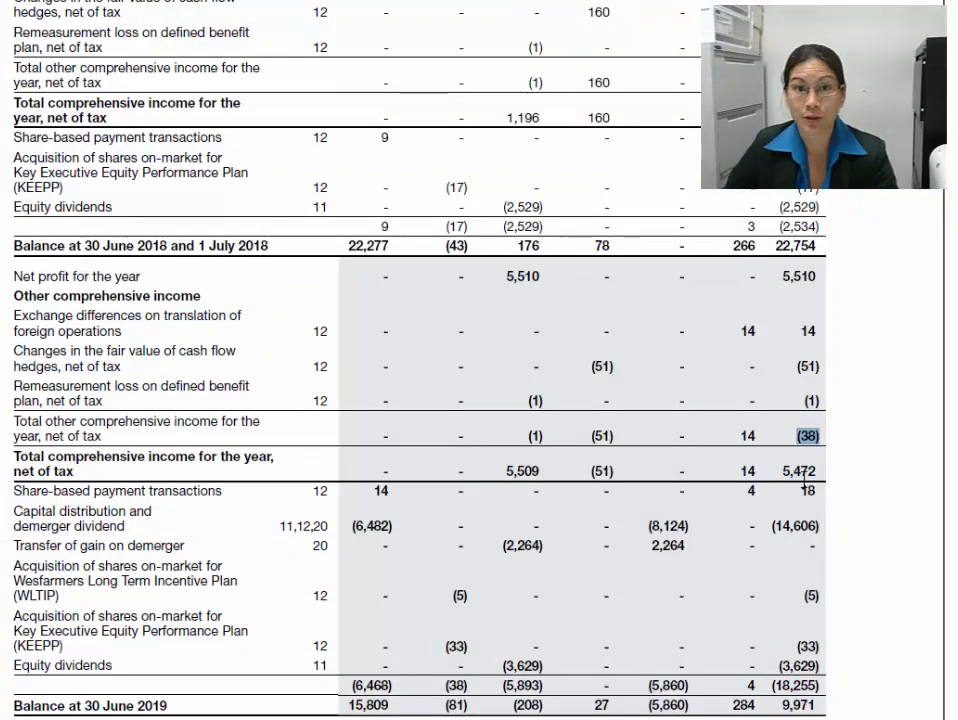
Look up the 2019 total for share-based payment transactions in the report and enter 18 in D16
scroll(797, 470, "down", 1)
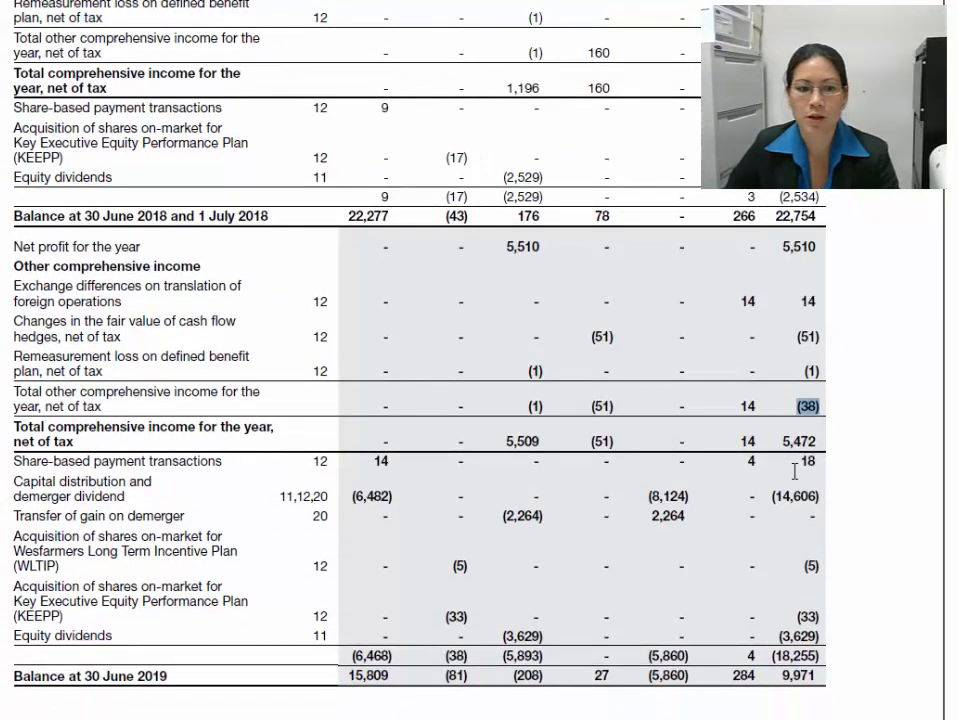
left_click_drag(801, 463, 819, 462)
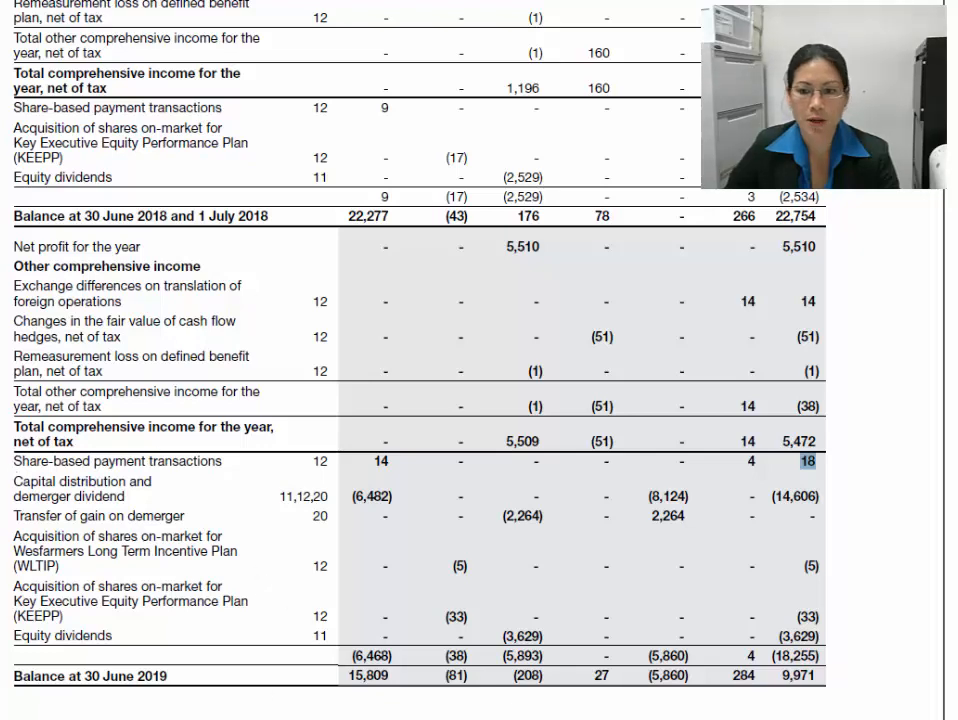
key("alt+Tab")
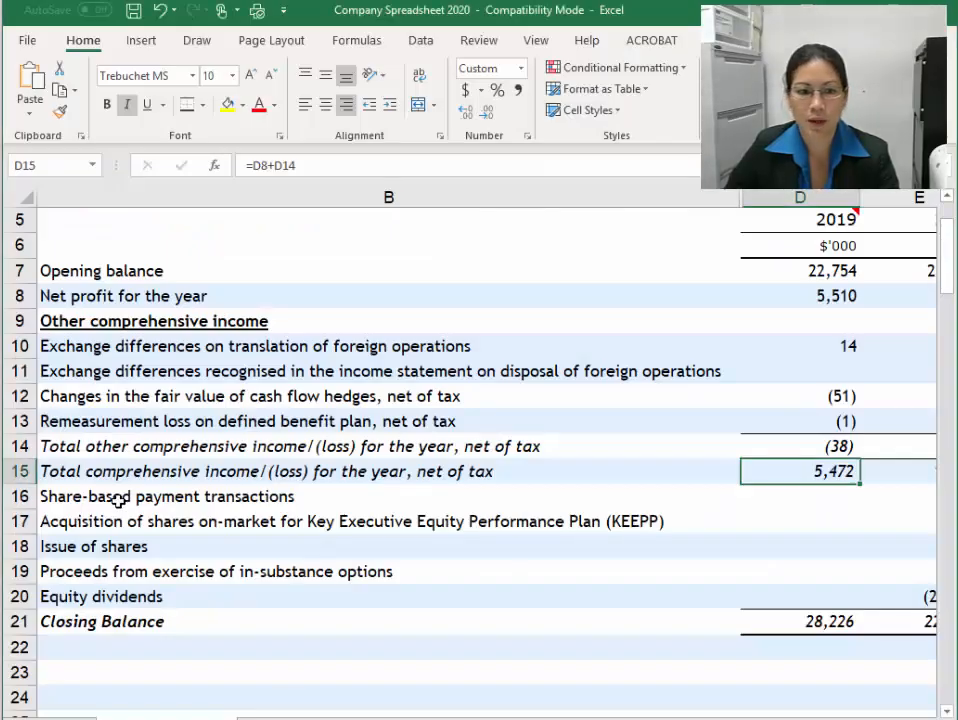
left_click(118, 500)
left_click(806, 500)
type("18")
key("Return")
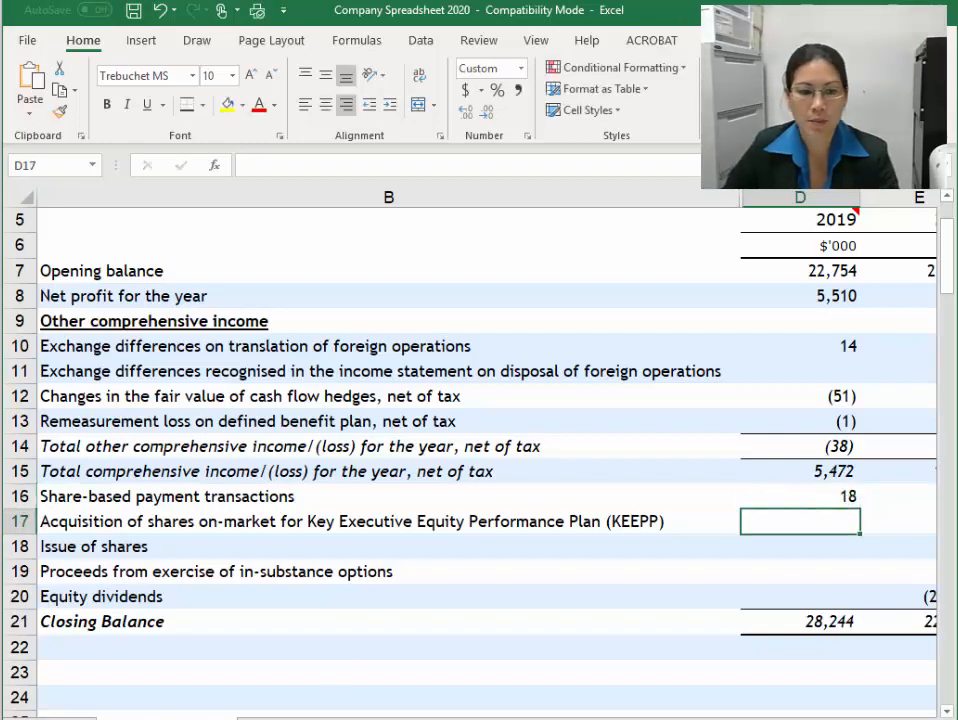
Examine the report's 2019 capital distribution, transfer of gain on demerger, WLTIP and KEEPP lines and their totals against the existing rows
key("alt+Tab")
left_click_drag(26, 482, 125, 496)
left_click_drag(16, 588, 67, 614)
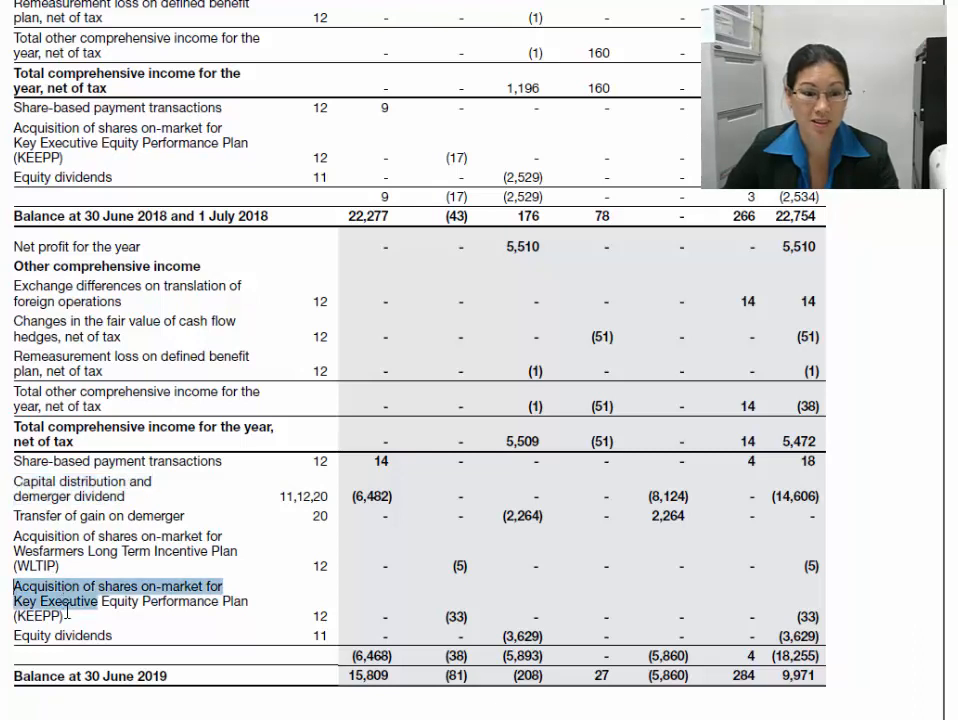
left_click_drag(16, 482, 63, 563)
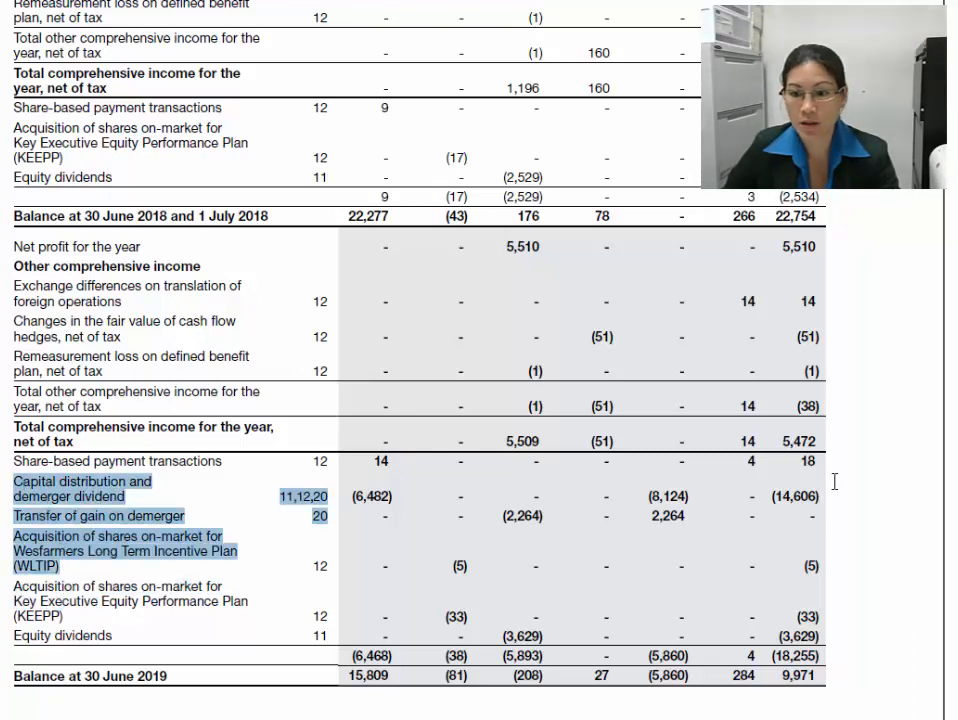
left_click_drag(773, 497, 828, 496)
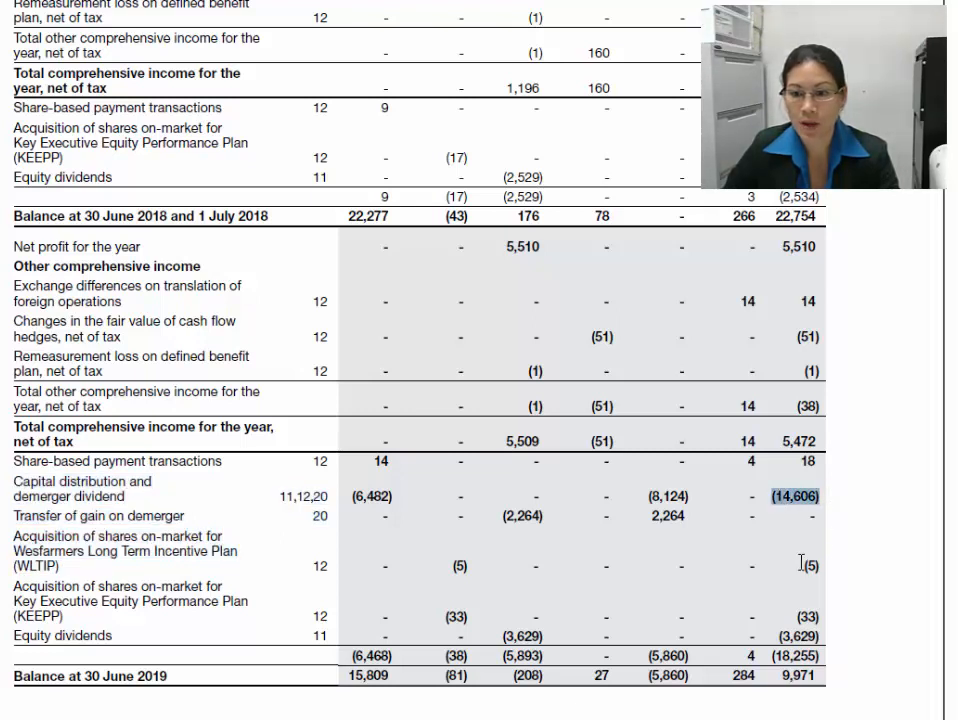
left_click_drag(800, 565, 851, 562)
left_click_drag(521, 519, 690, 517)
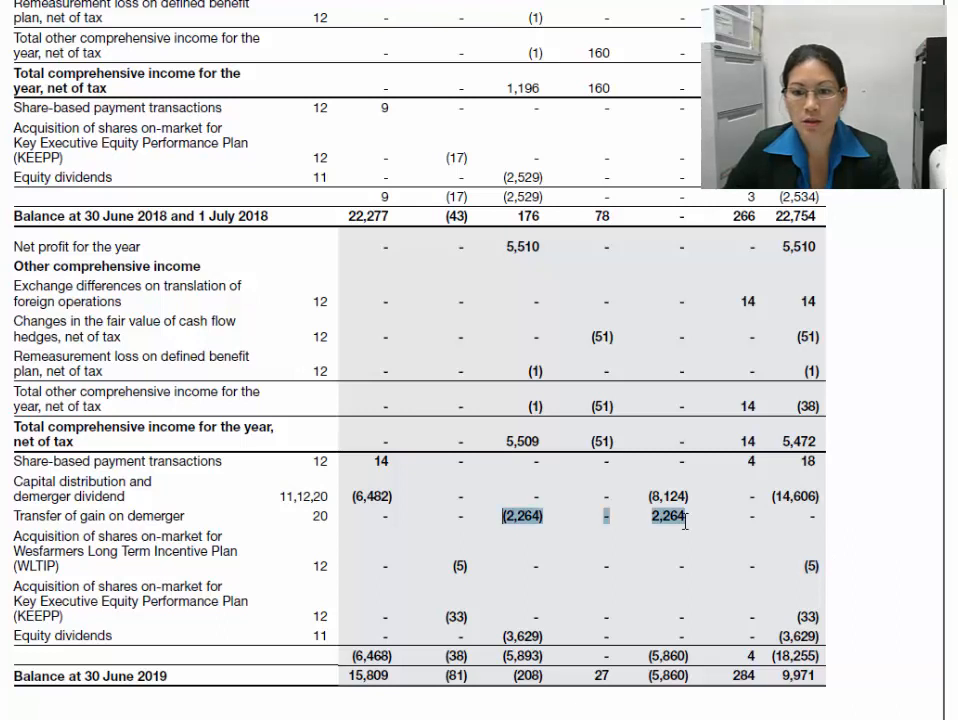
left_click_drag(811, 517, 812, 516)
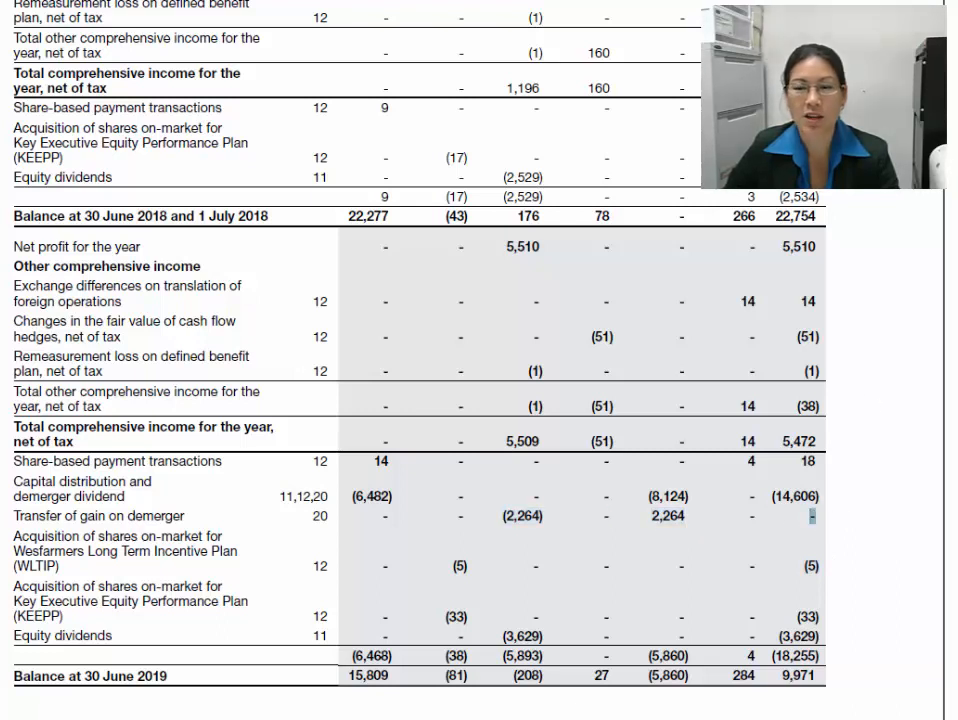
double_click(802, 500)
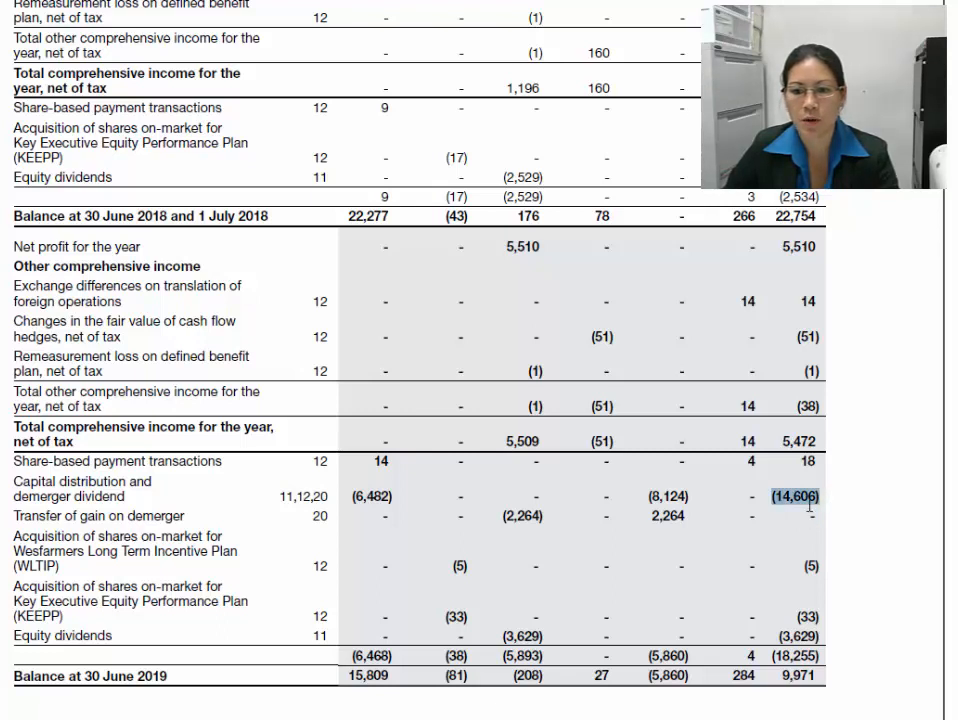
Copy the capital distribution and demerger dividend caption from the report and insert two blank rows above the KEEPP row
left_click_drag(14, 481, 121, 493)
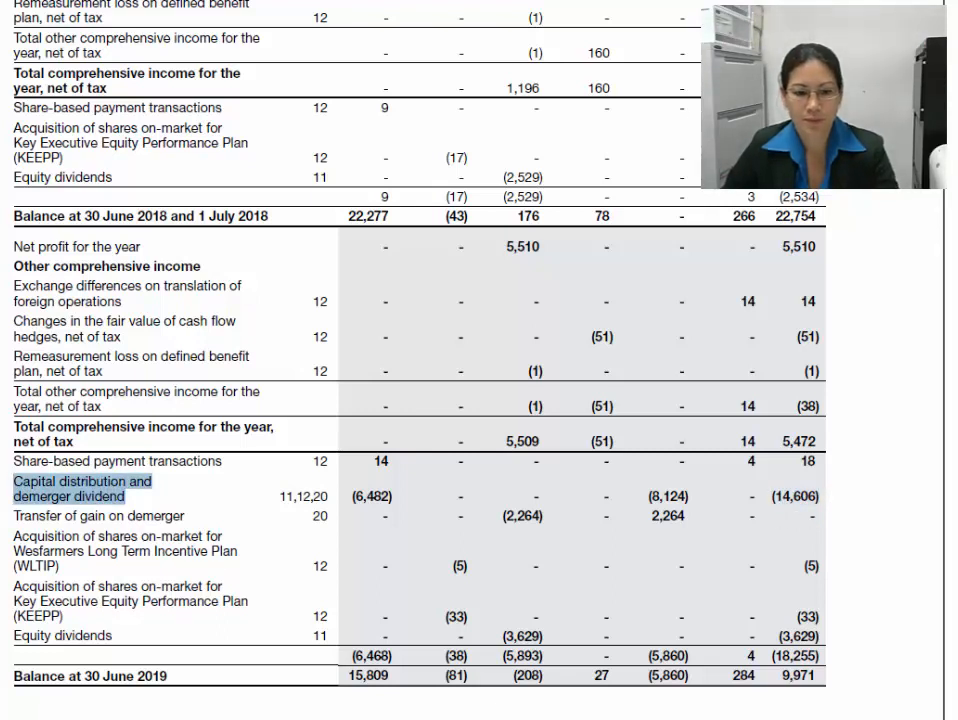
key("alt+Tab")
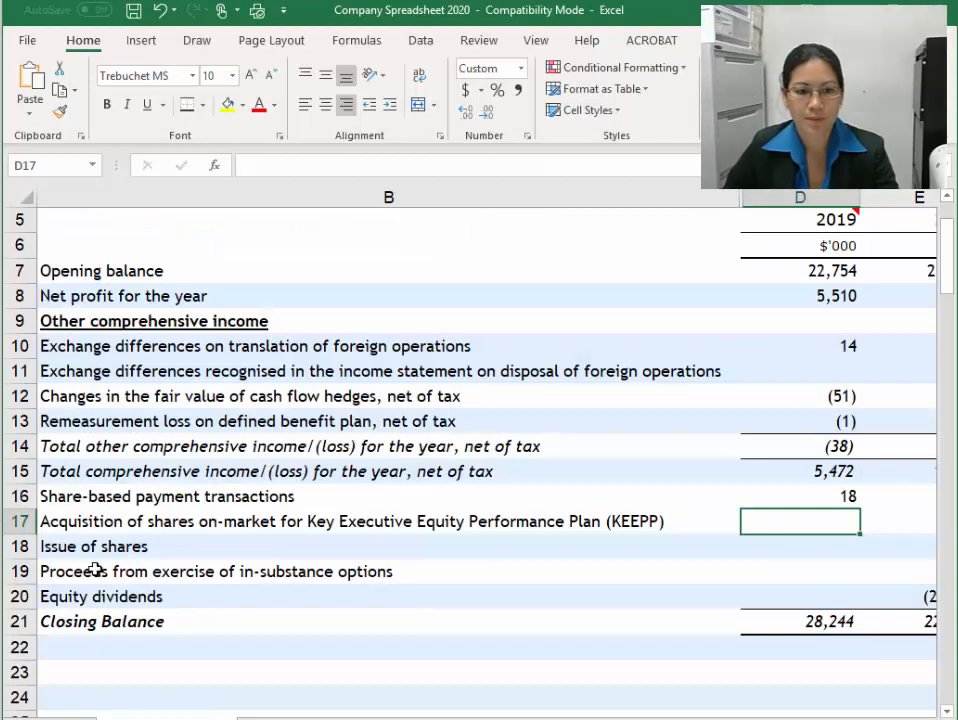
right_click(22, 521)
left_click(59, 652)
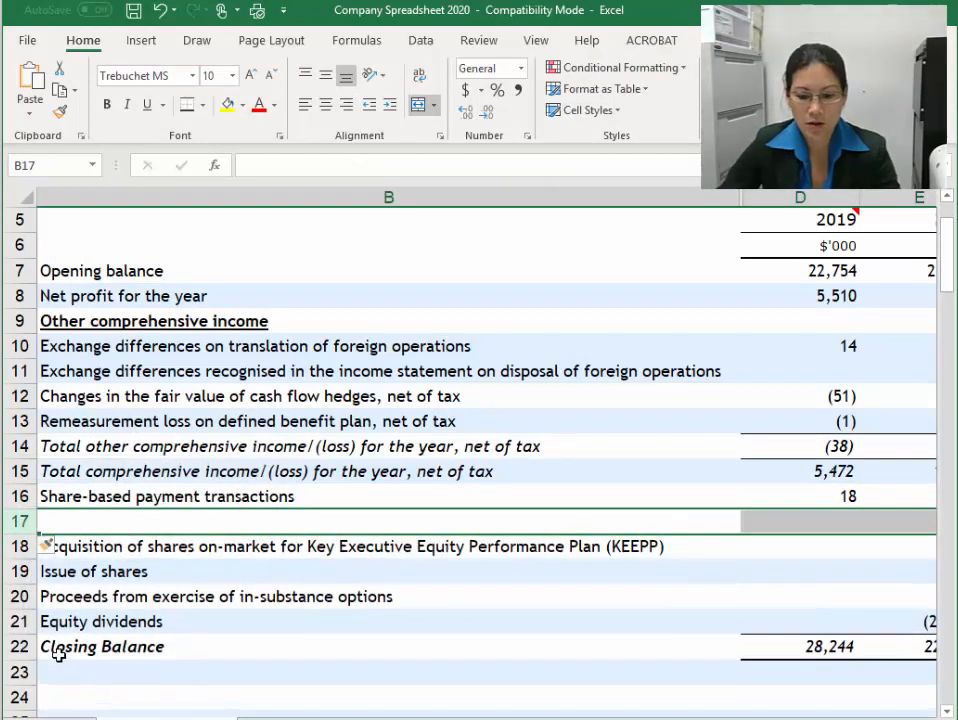
left_click(143, 521)
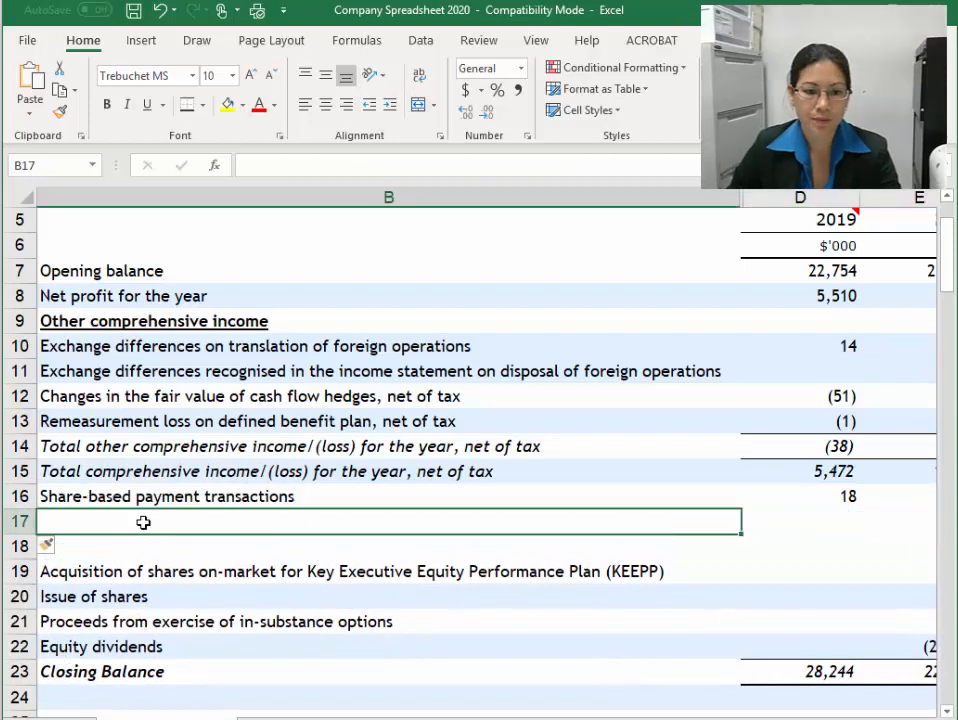
Label B17 "Capital distribution and demerger dividend" with the text joined on a single line
left_click(404, 163)
type("demerger dividend")
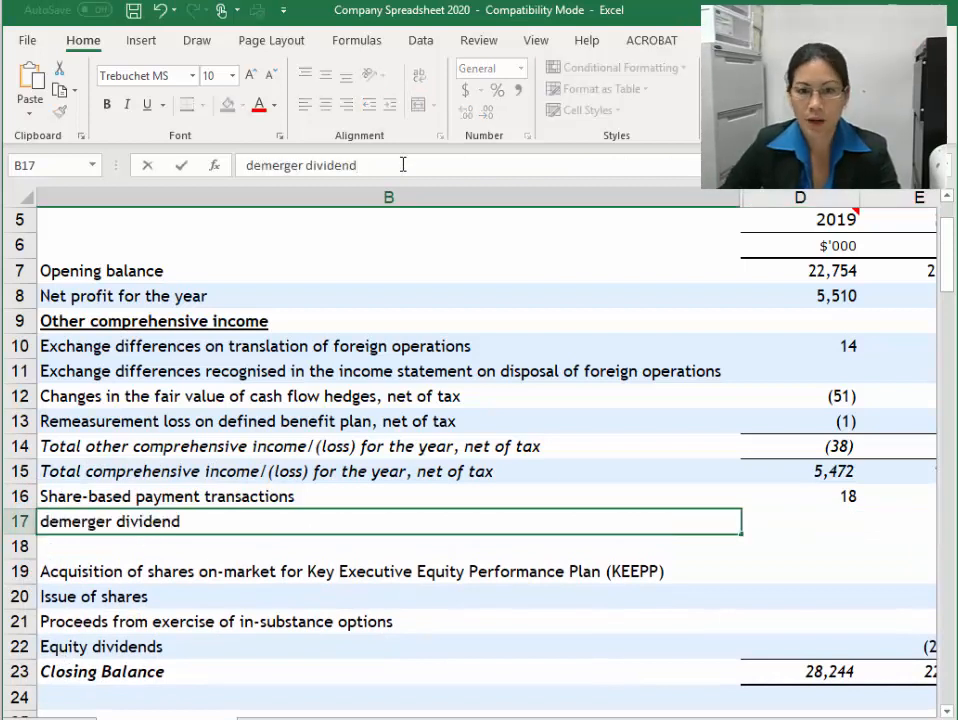
key("Return")
key("Up")
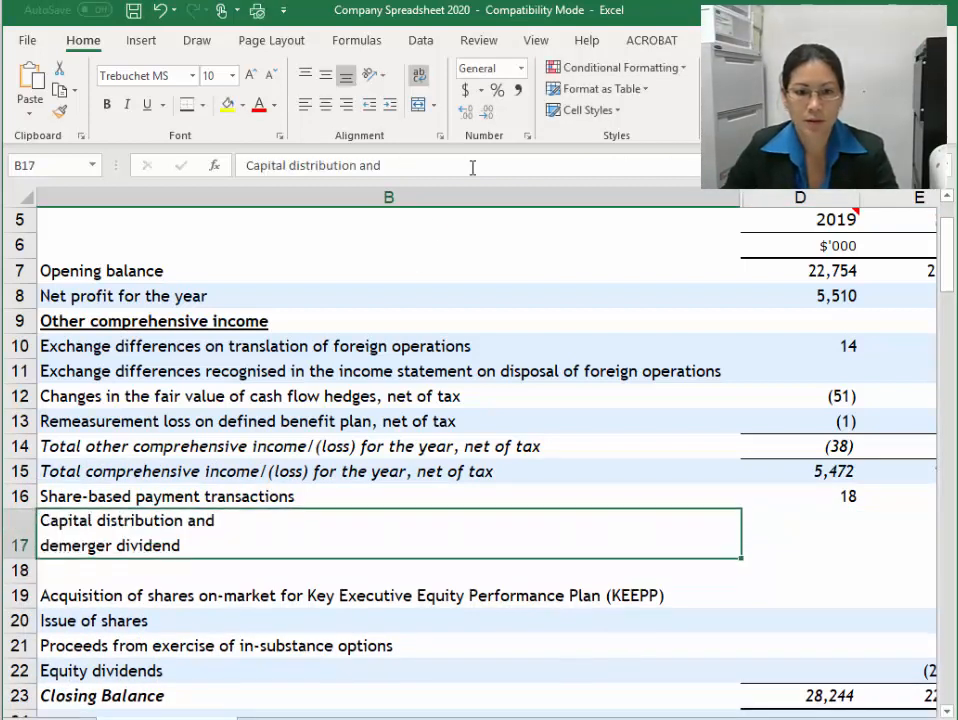
left_click(472, 165)
key("Delete")
key("Return")
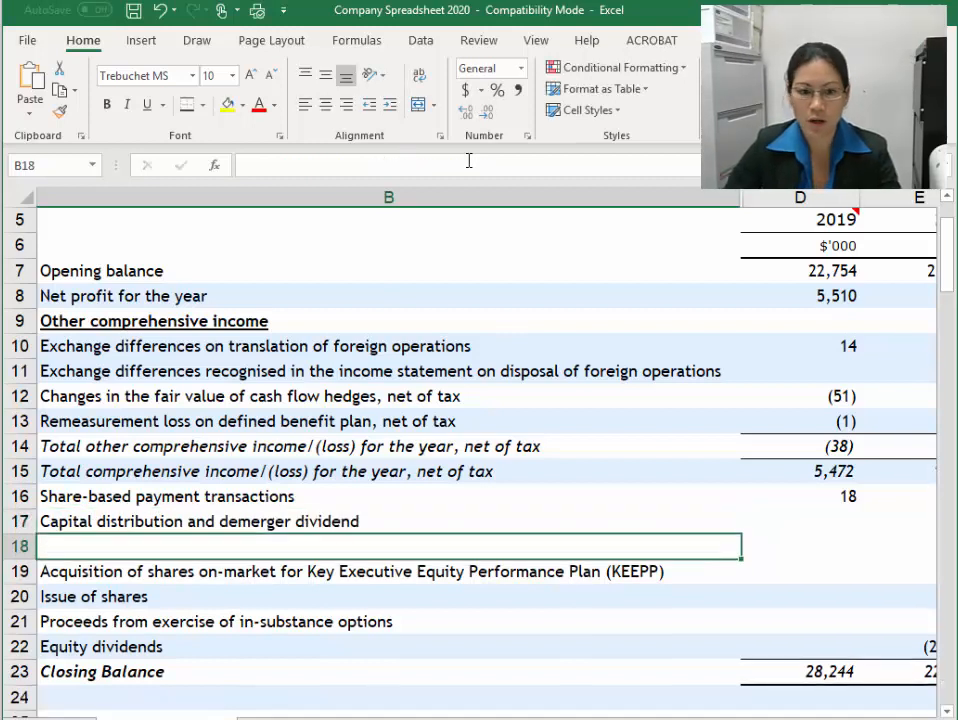
Look up the 2019 capital distribution and demerger dividend total in the report and enter -14606 in D17
left_click(834, 531)
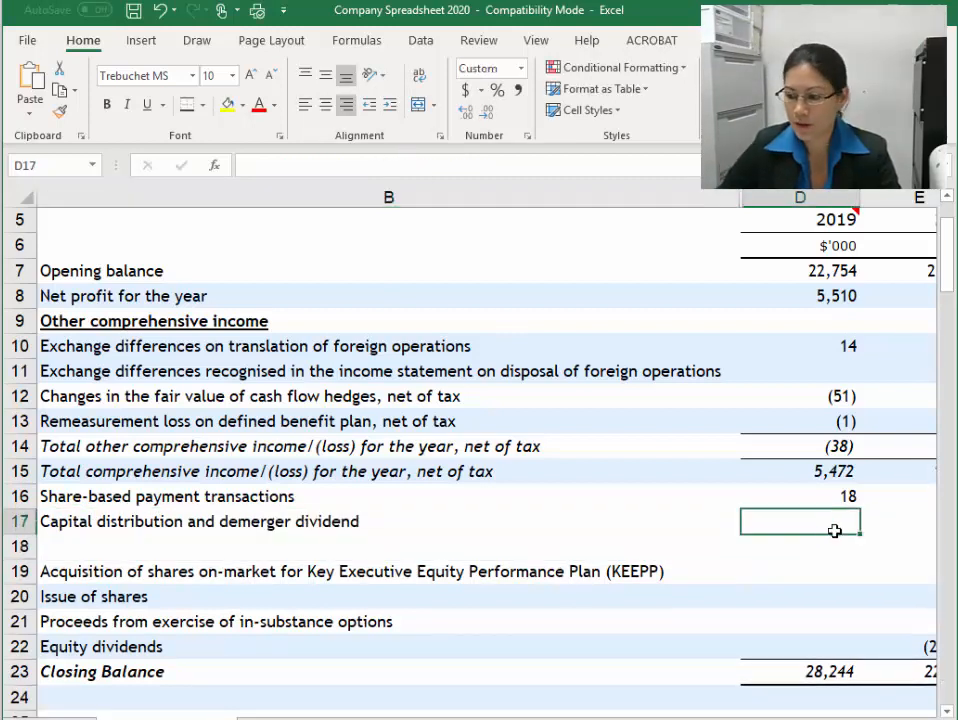
type("-")
key("alt+Tab")
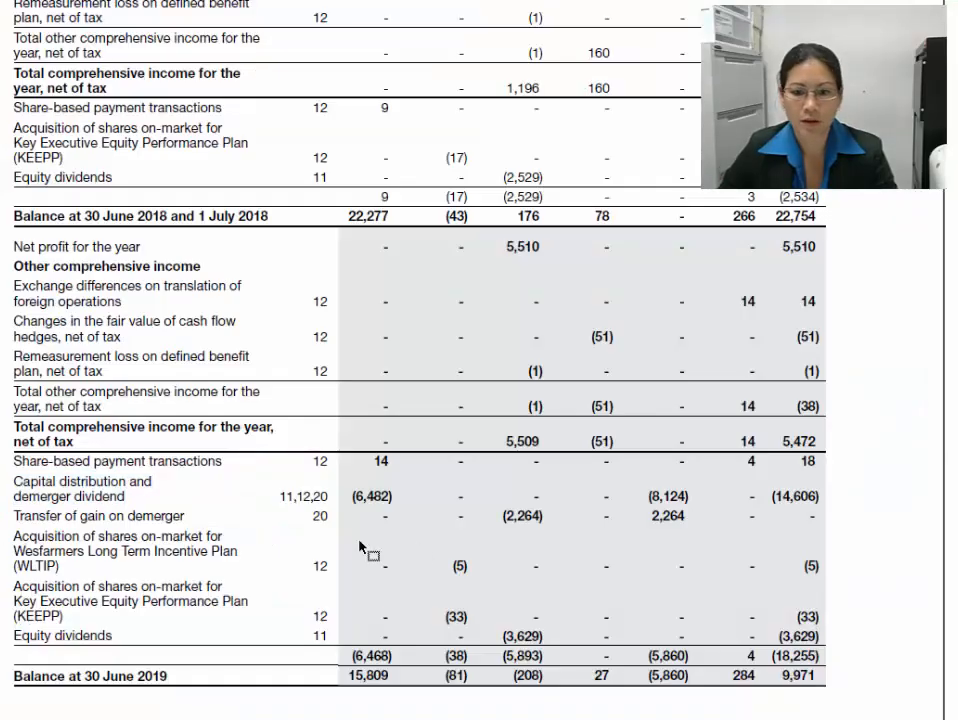
key("alt+Tab")
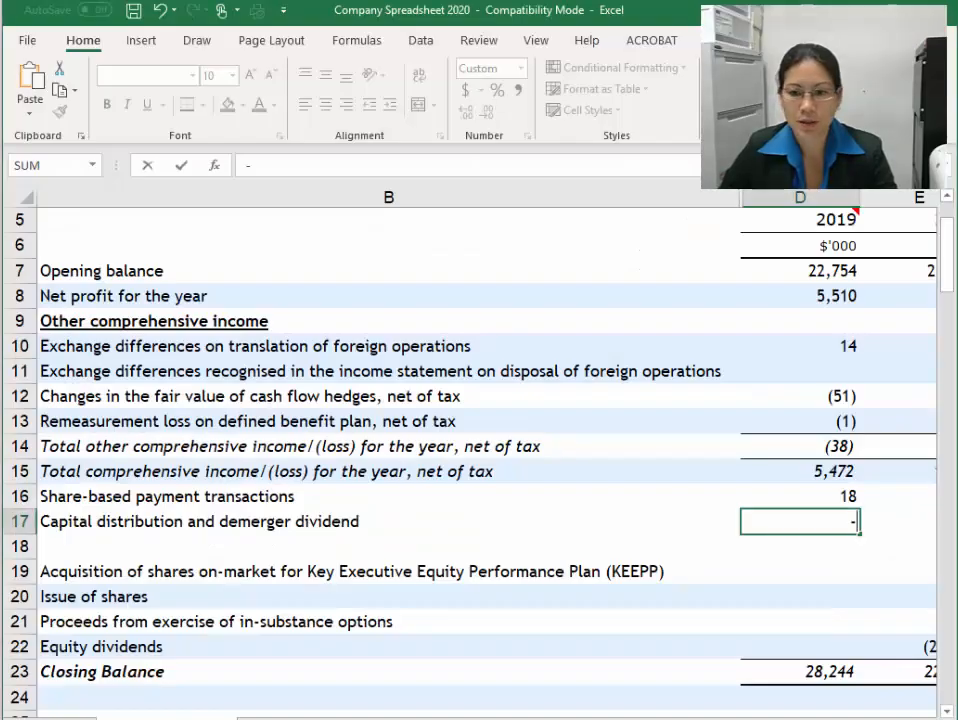
type("14606")
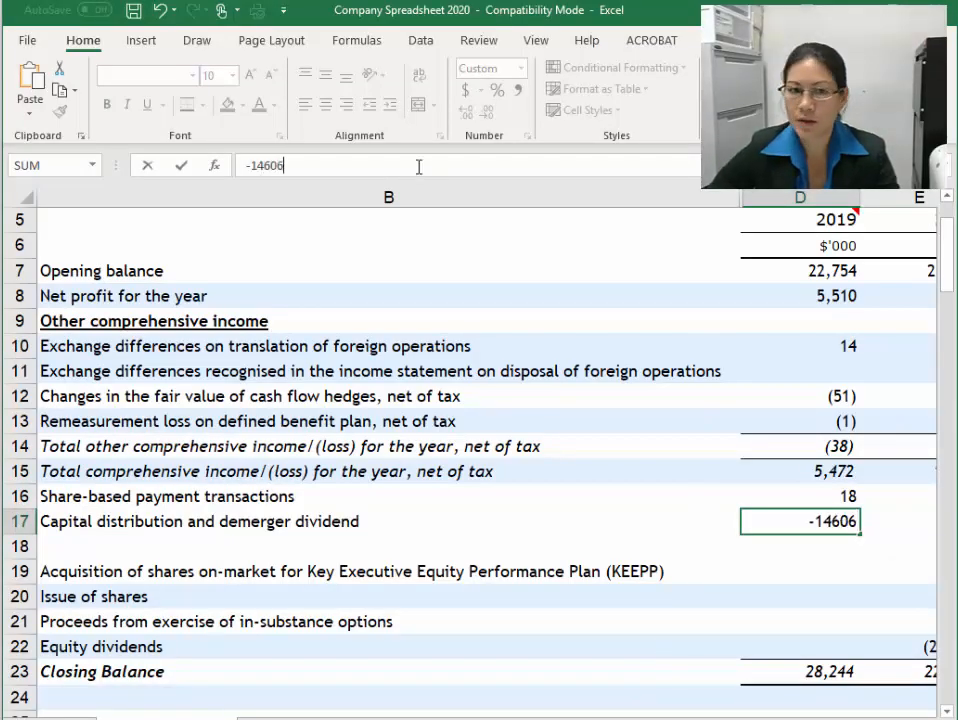
key("Return")
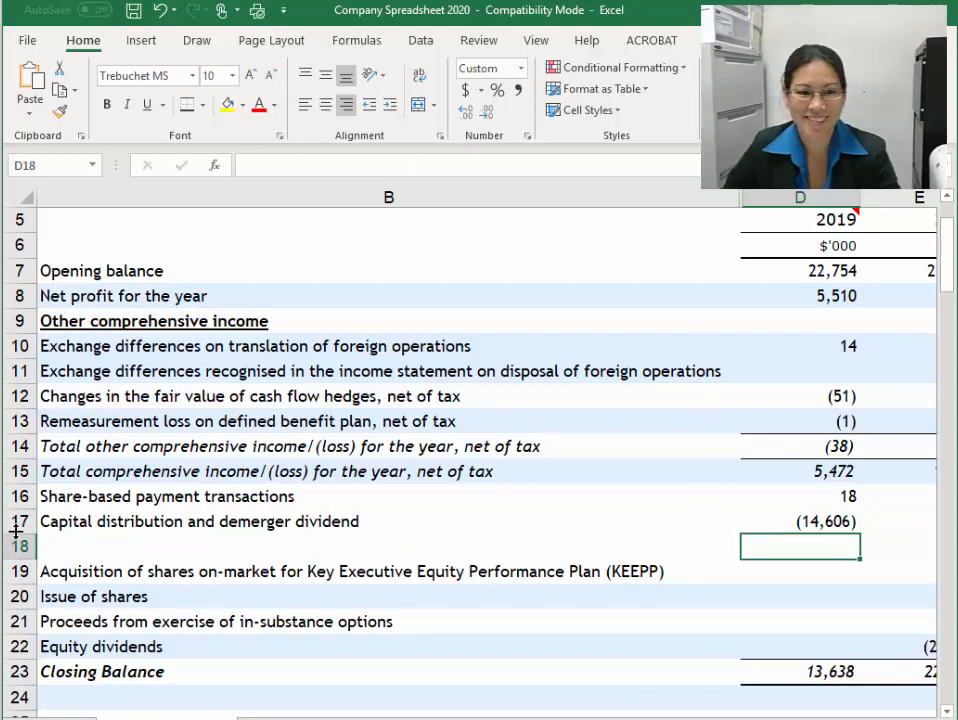
Check the transfer of gain on demerger total in the report and copy the caption of the 2019 WLTIP share acquisition line
left_click(56, 549)
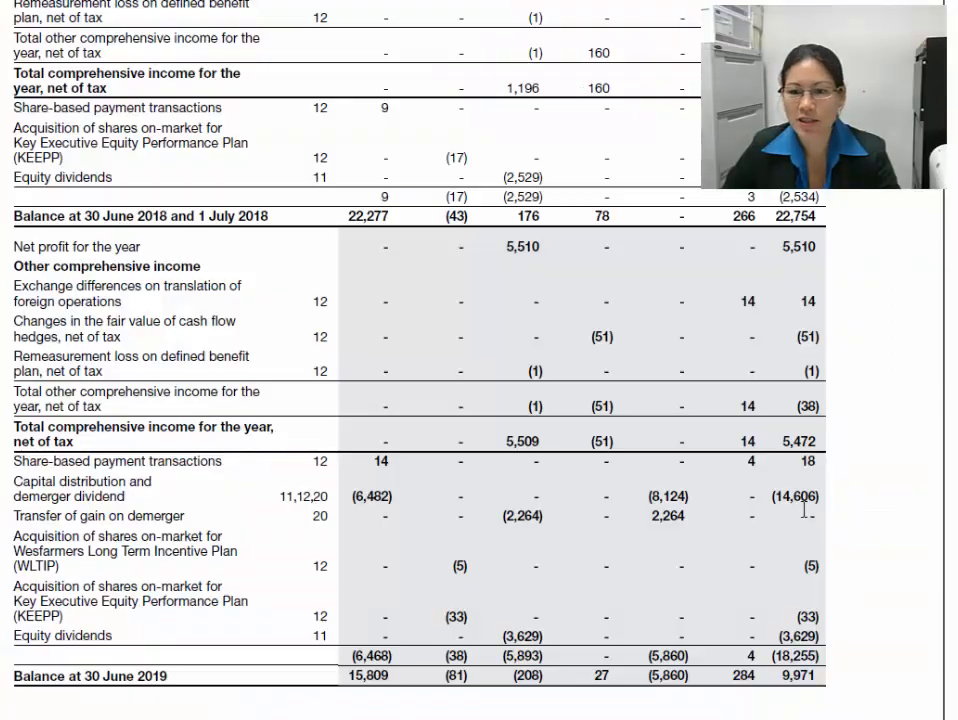
left_click_drag(32, 519, 626, 524)
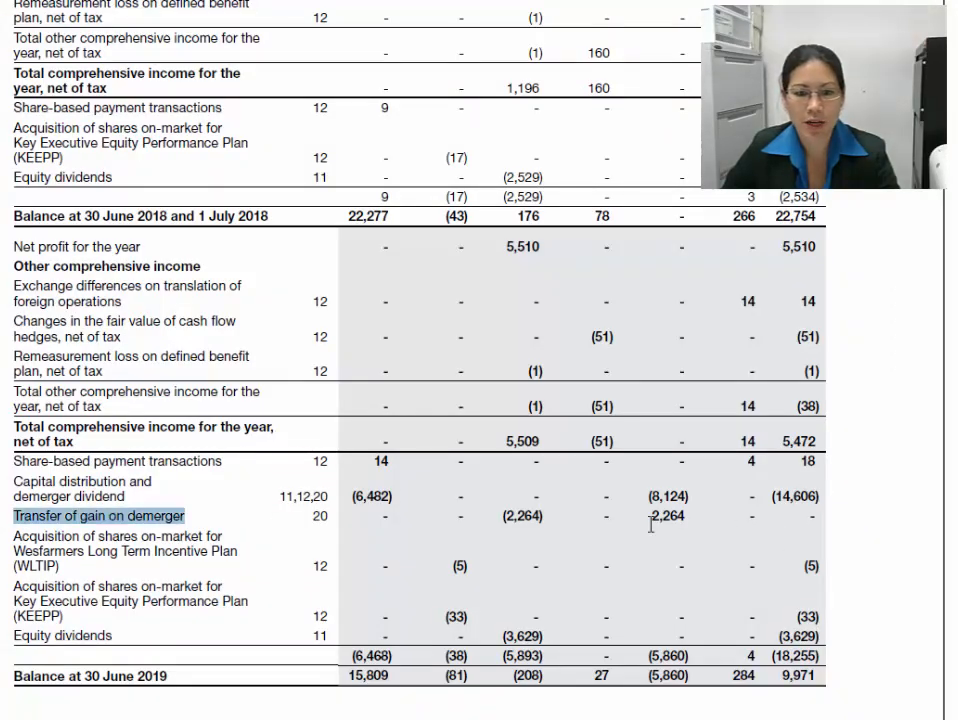
left_click_drag(785, 518, 827, 518)
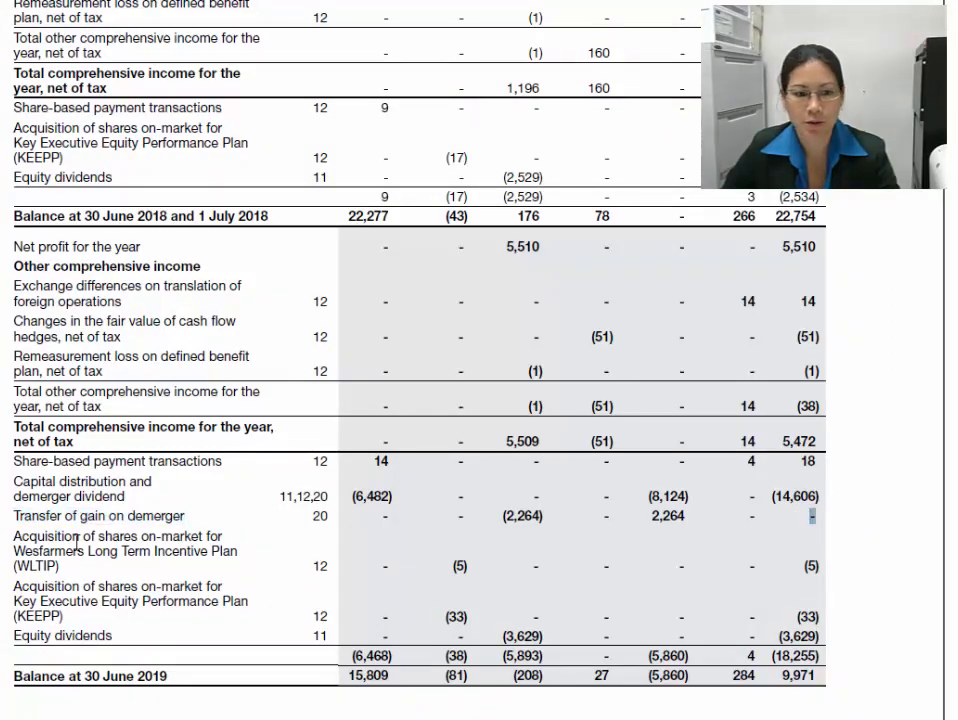
left_click_drag(11, 537, 67, 567)
key("ctrl+c")
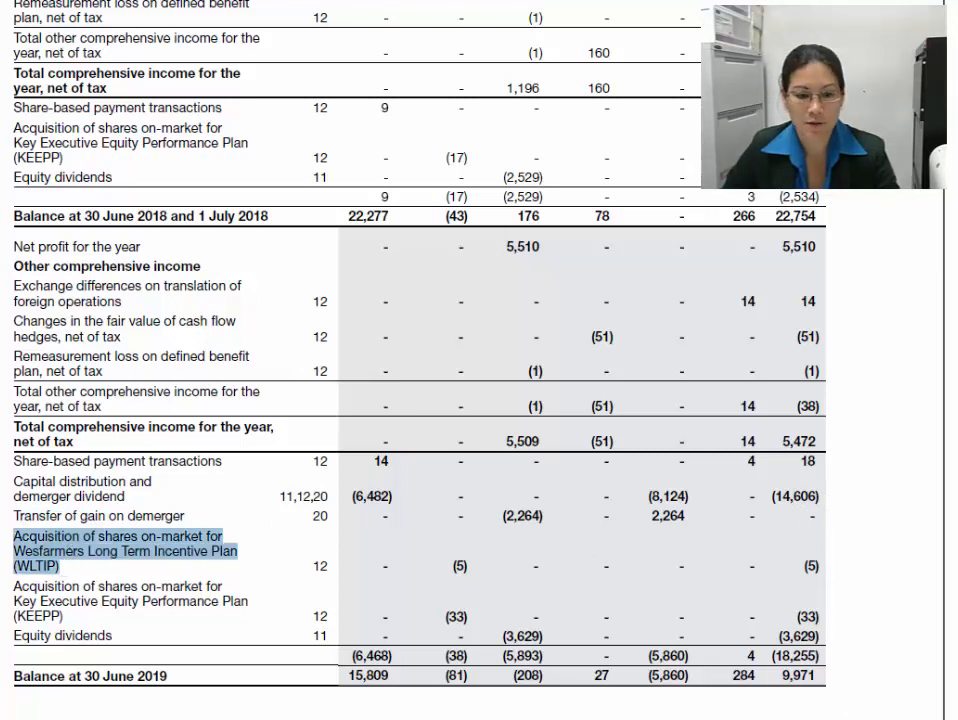
Label B18 "Acquisition of shares on-market for Wesfarmers Long Term Incentive Plan (WLTIP)" with the text joined on a single line
key("alt+Tab")
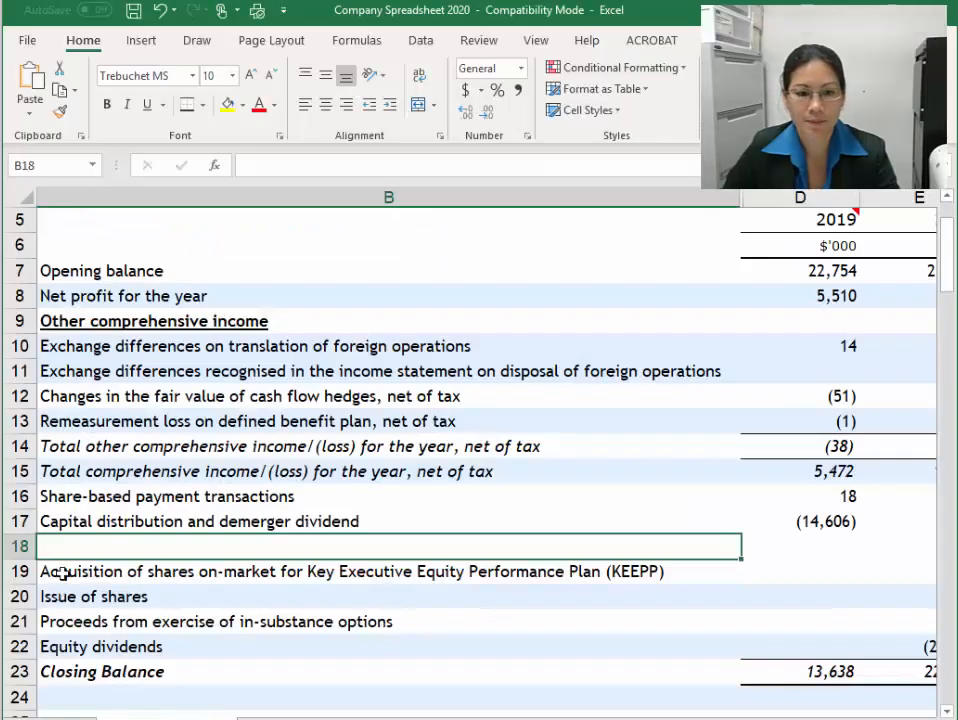
left_click(385, 165)
key("ctrl+v")
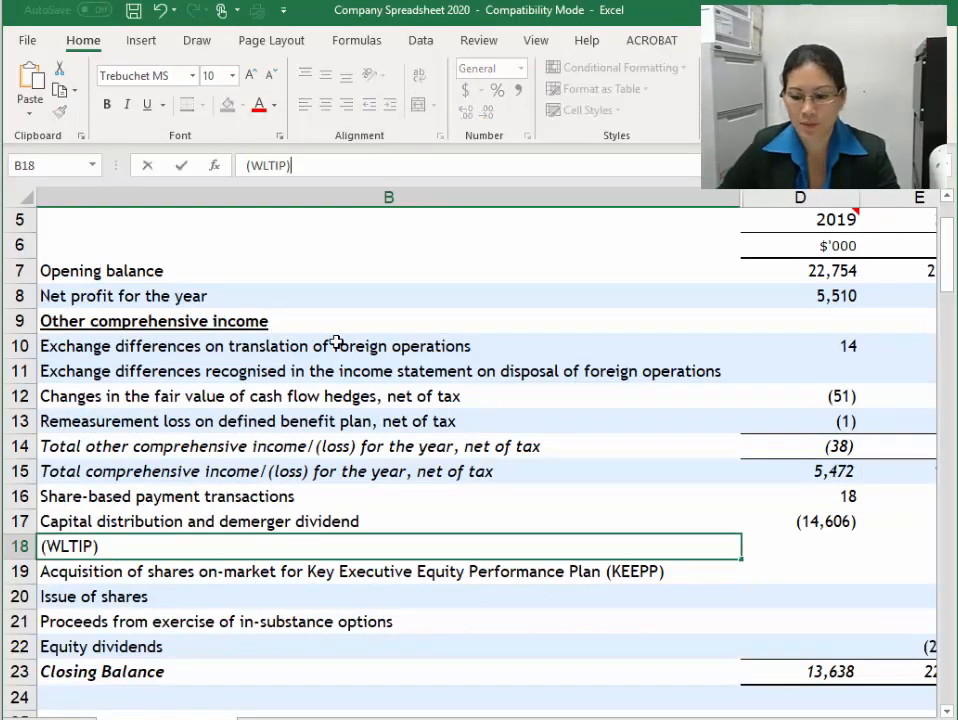
key("Return")
left_click(280, 560)
left_click(509, 173)
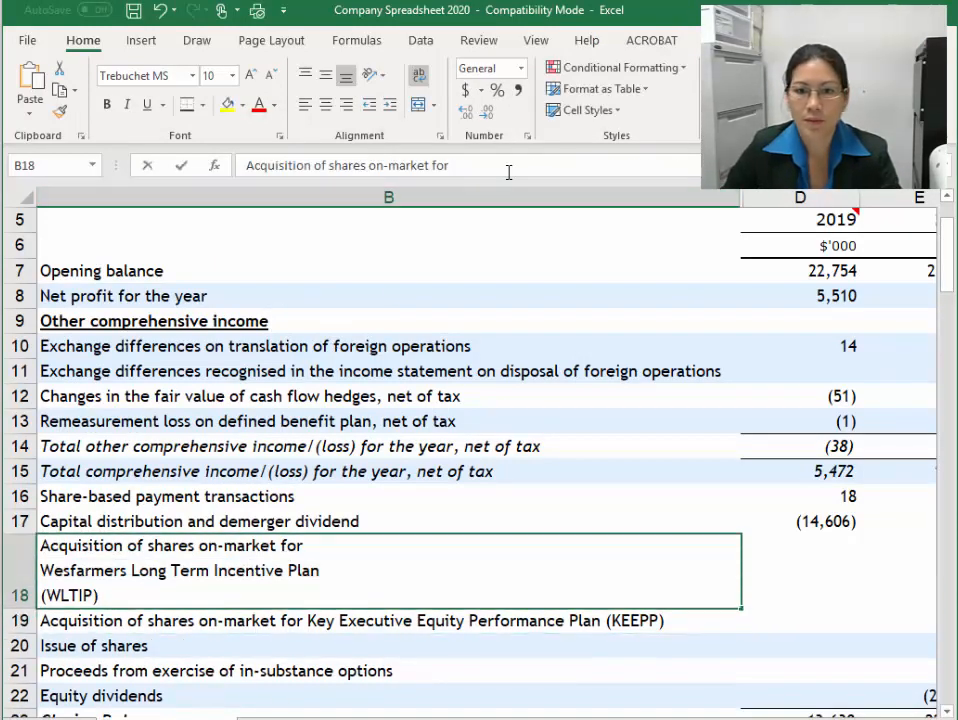
key("Delete")
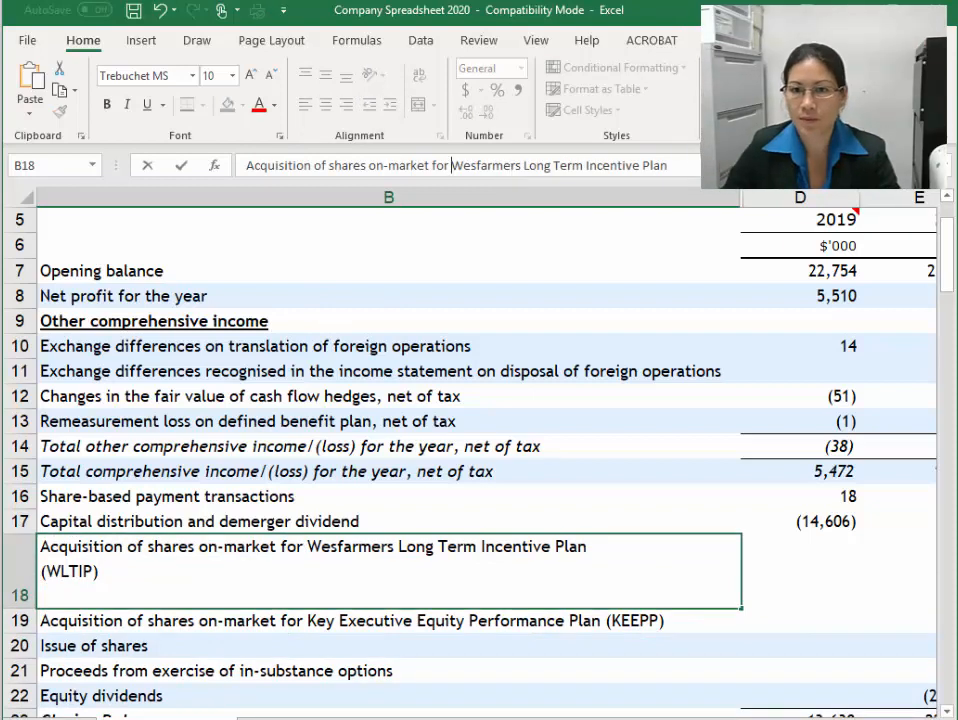
key("Delete")
key("Return")
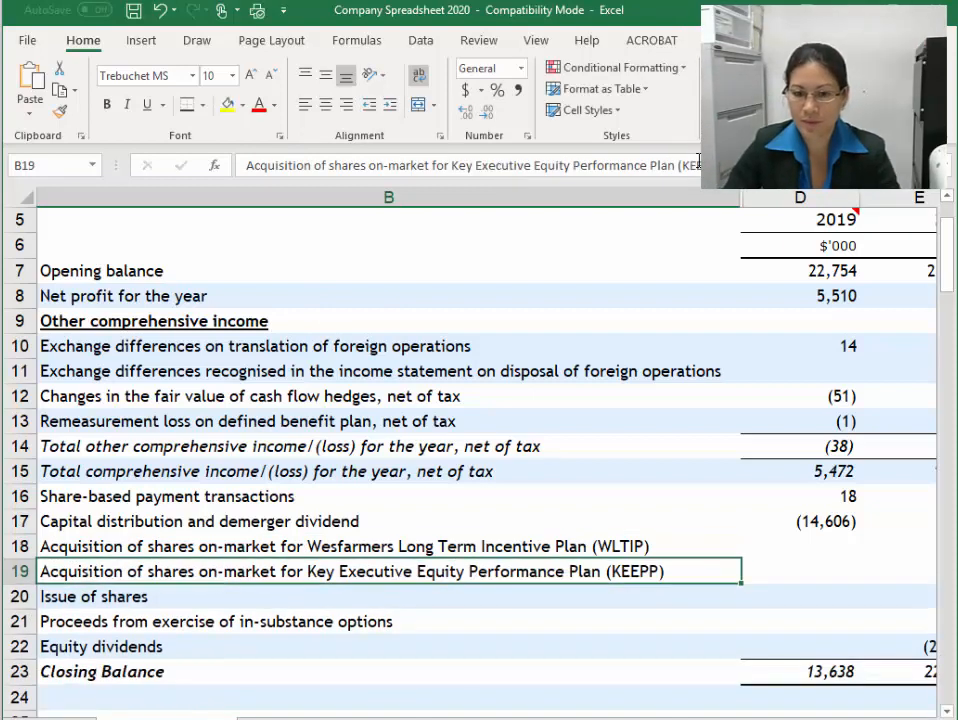
Enter -5 in D18 as the 2019 WLTIP share acquisition amount
left_click(825, 543)
type("-5")
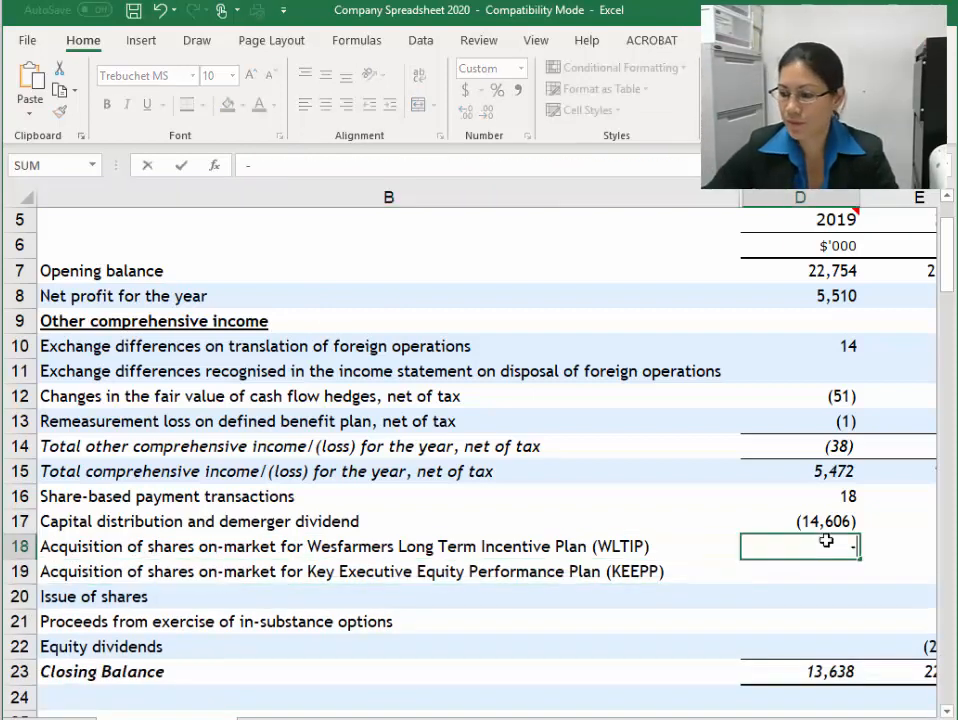
key("Return")
Look up the 2019 KEEPP share acquisition total in the report and enter -33 in D19
scroll(707, 648, "down", 4)
scroll(244, 357, "up", 2)
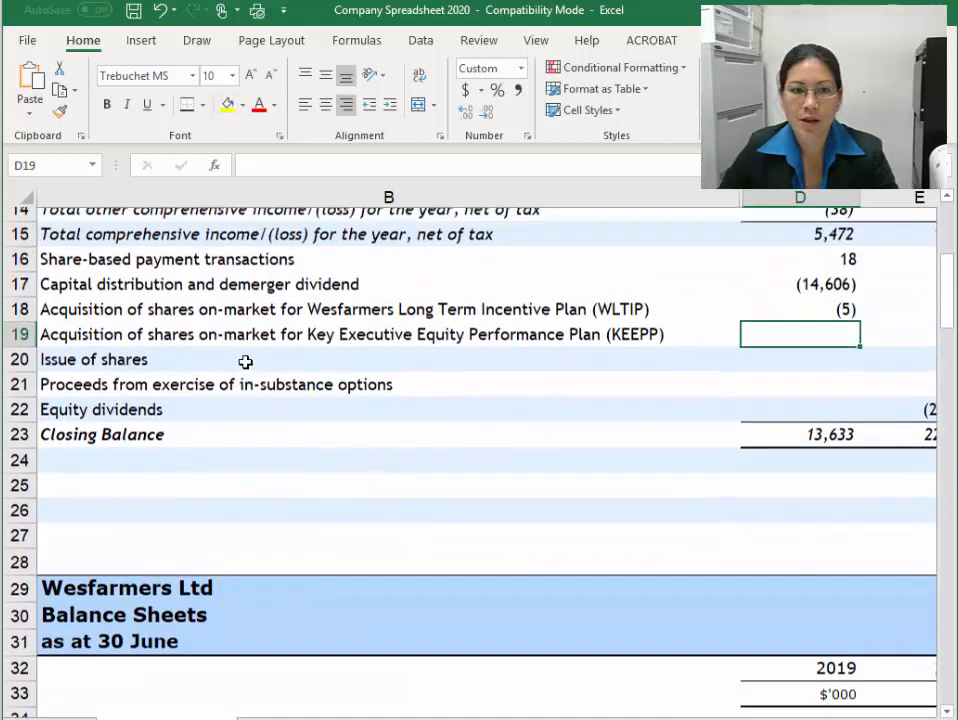
left_click(163, 421)
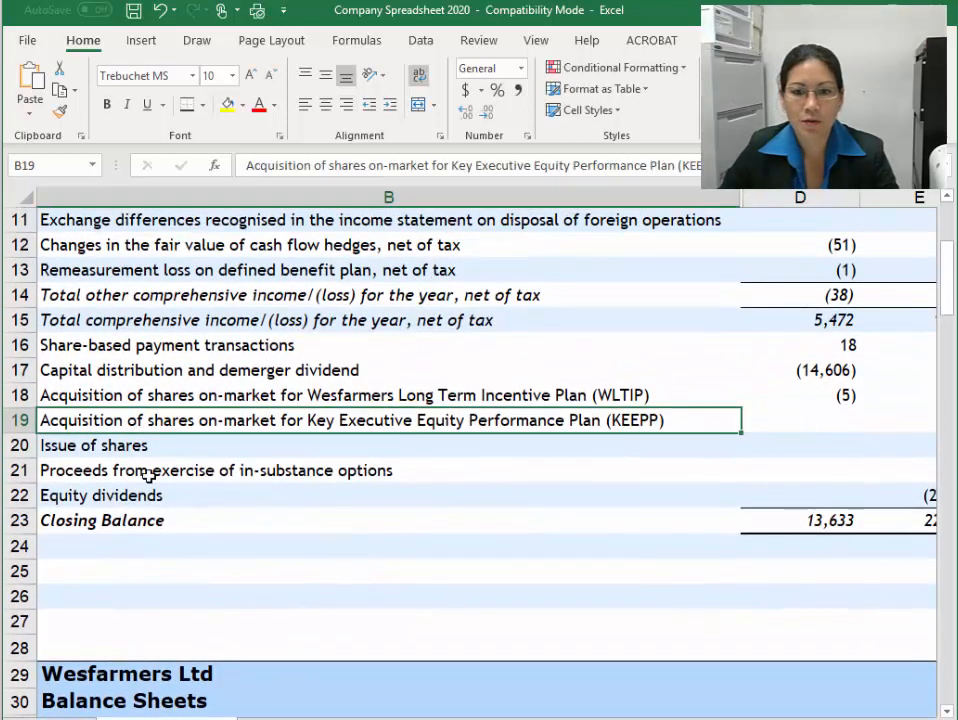
left_click(830, 421)
key("alt+Tab")
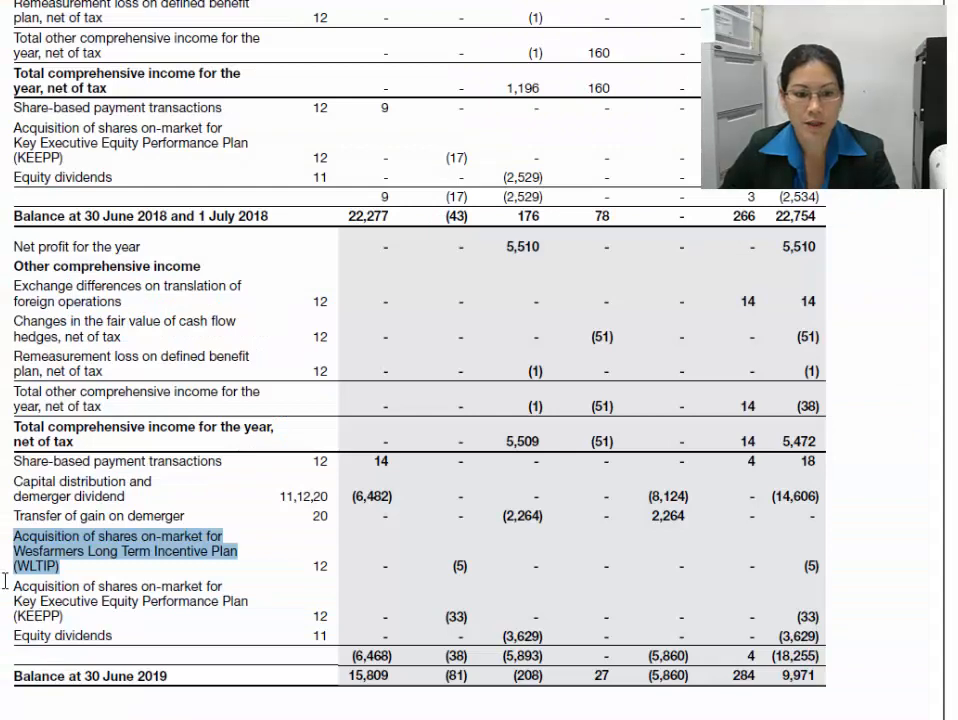
left_click_drag(5, 582, 180, 613)
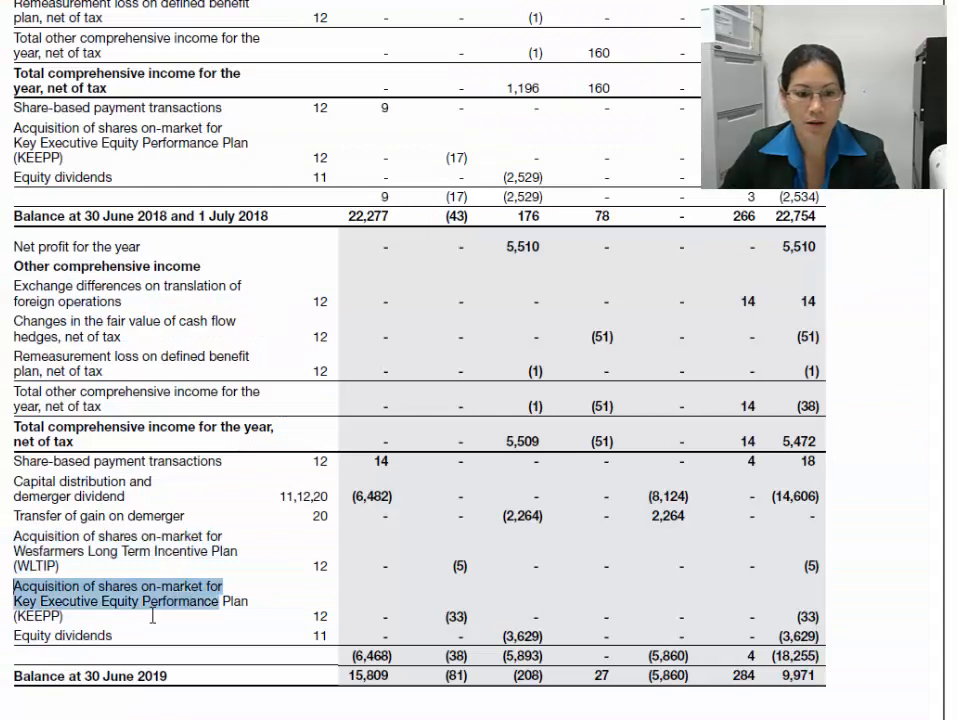
double_click(797, 616)
key("alt+Tab")
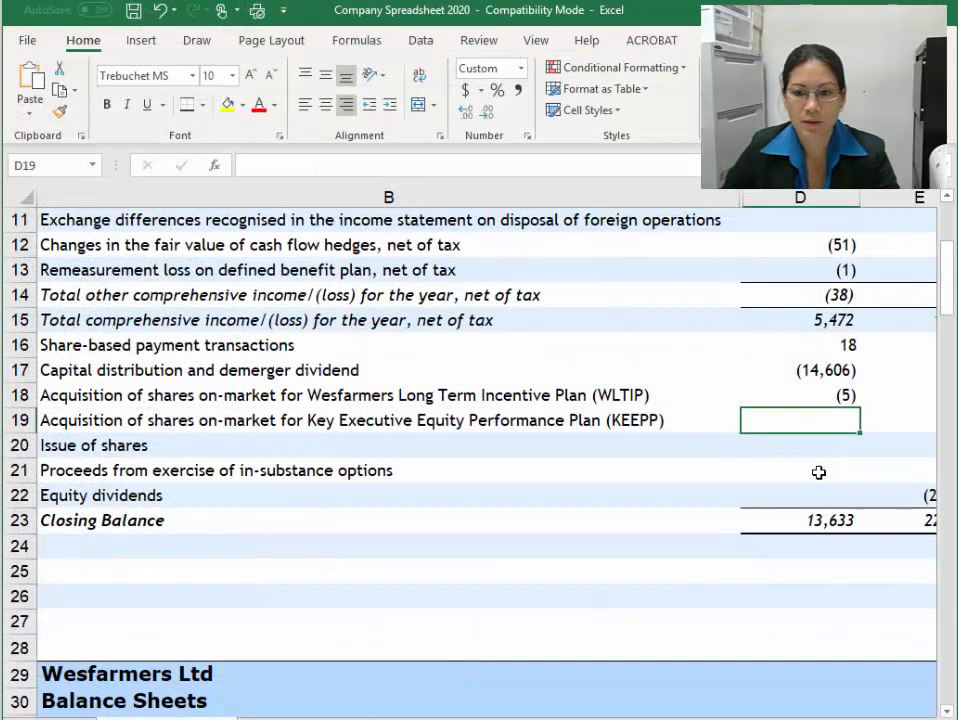
type("-33")
key("Return")
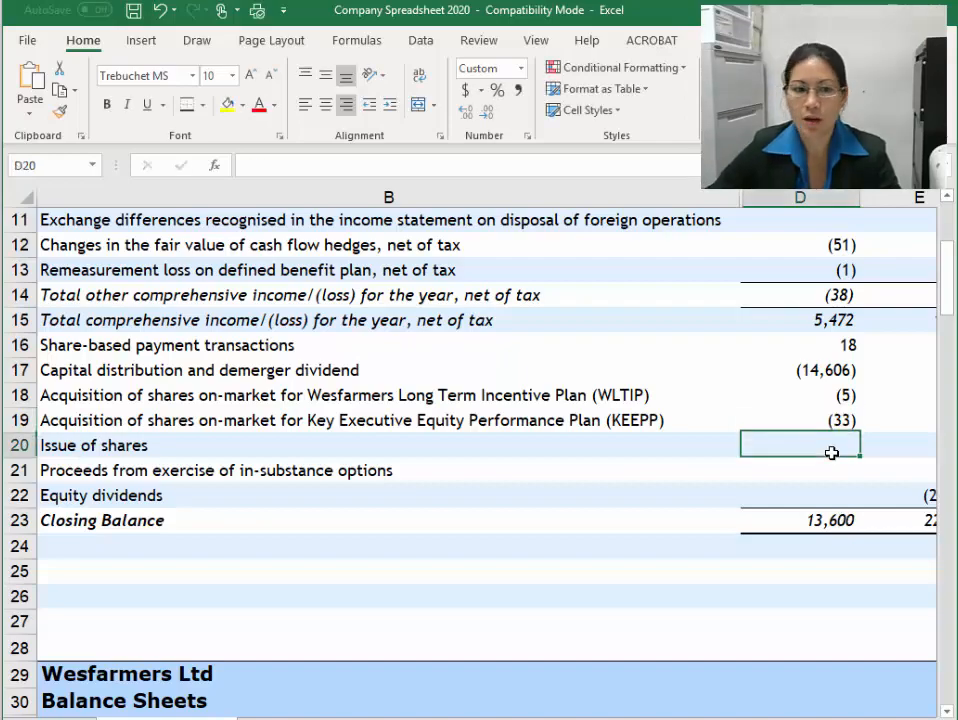
Look up the 2019 equity dividends total in the report and enter -3629 in D22
key("alt+Tab")
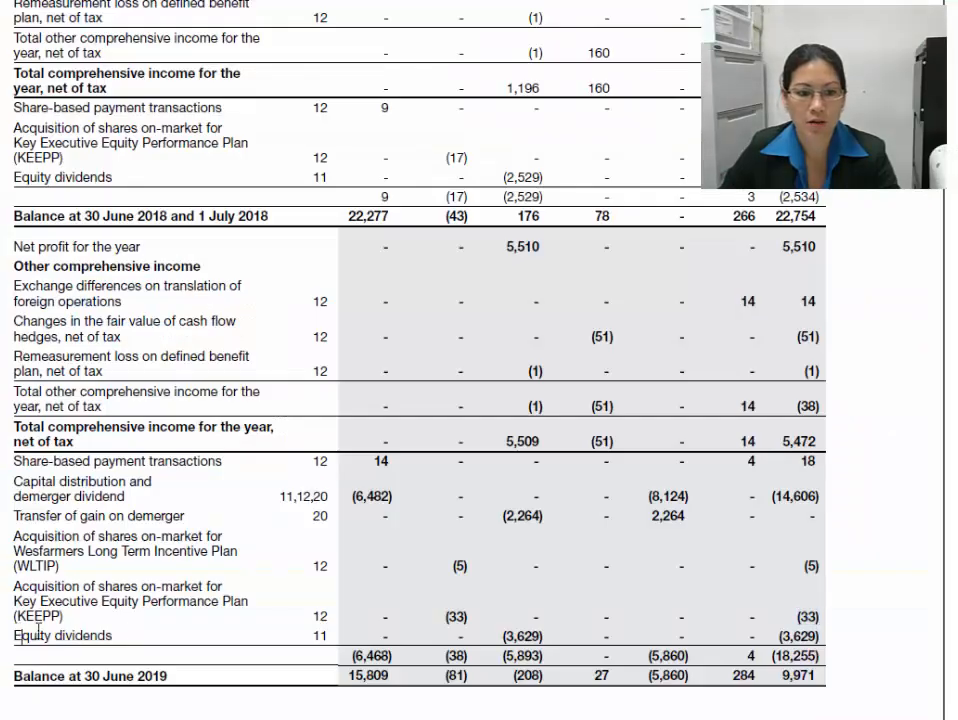
left_click_drag(143, 601, 290, 617)
left_click_drag(788, 636, 820, 636)
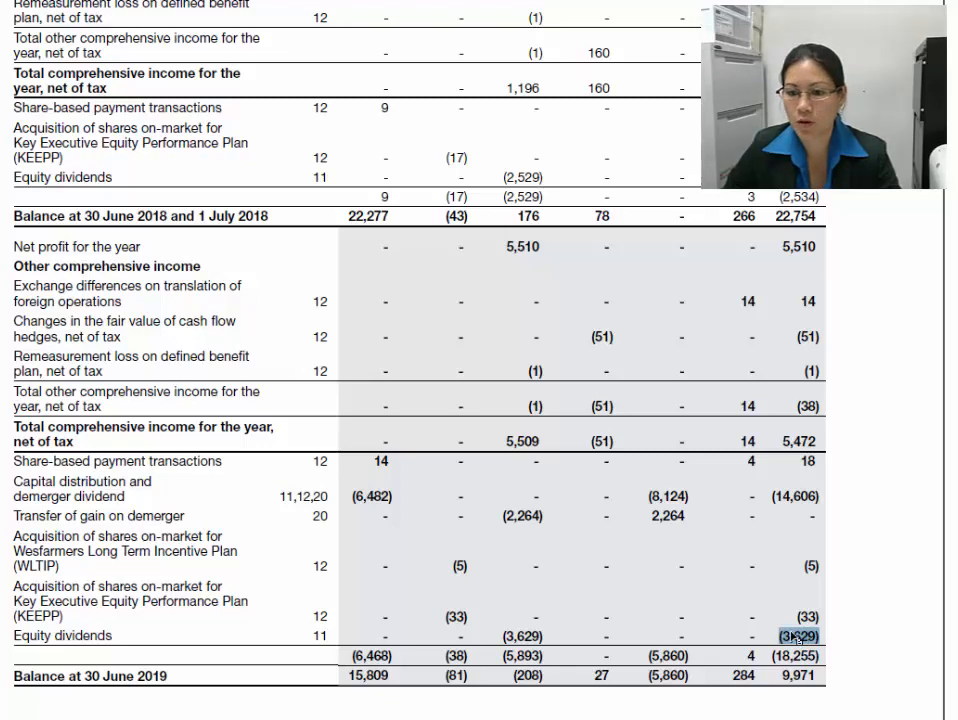
key("alt+Tab")
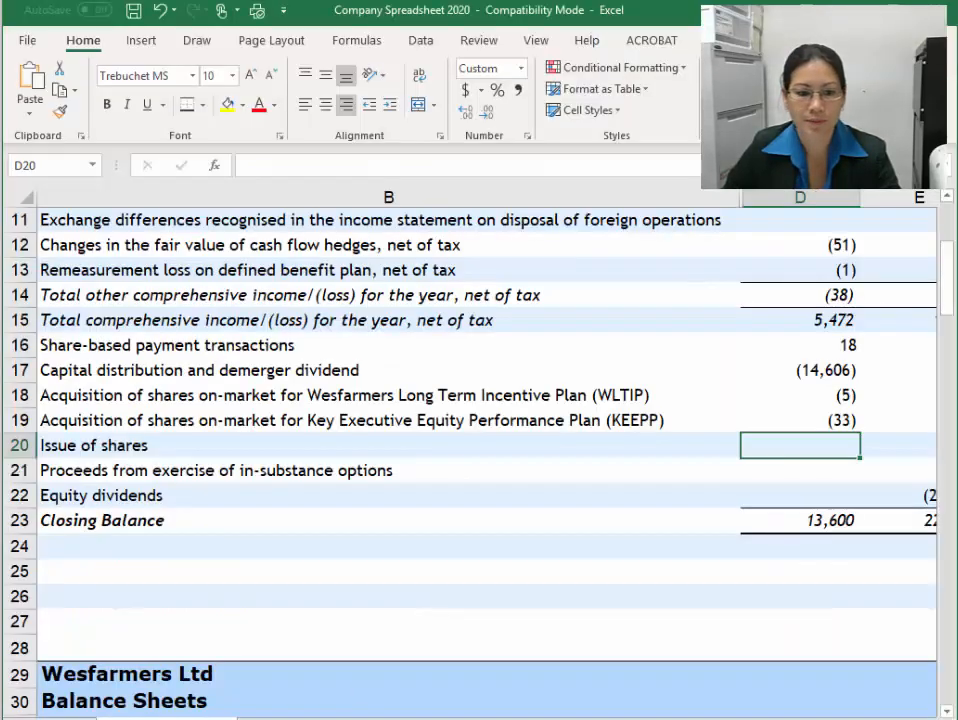
left_click(833, 503)
type("-3629")
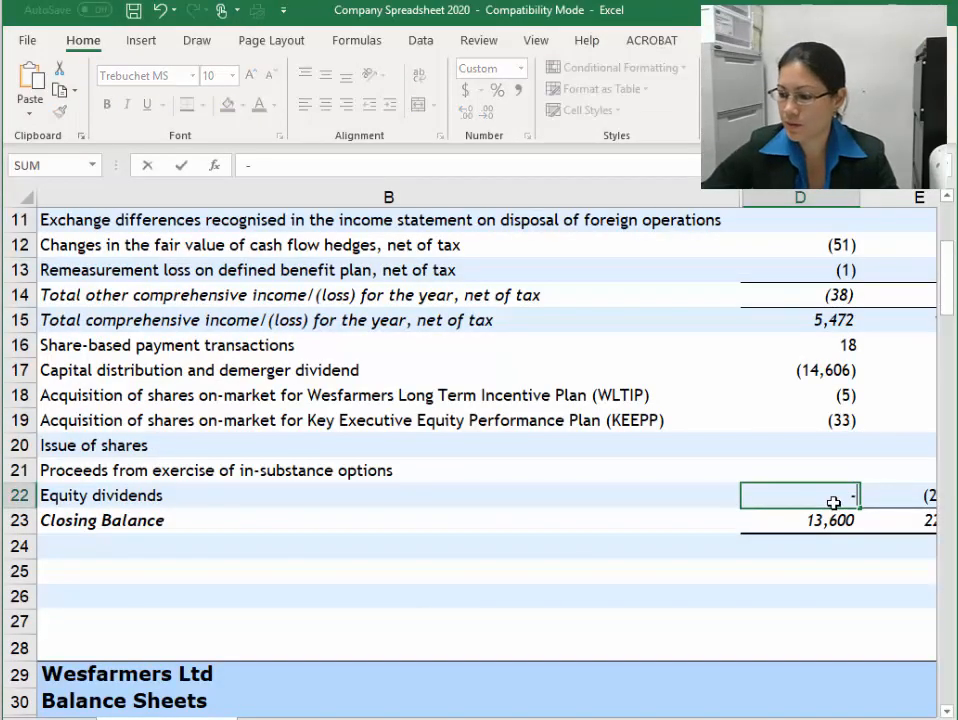
key("Return")
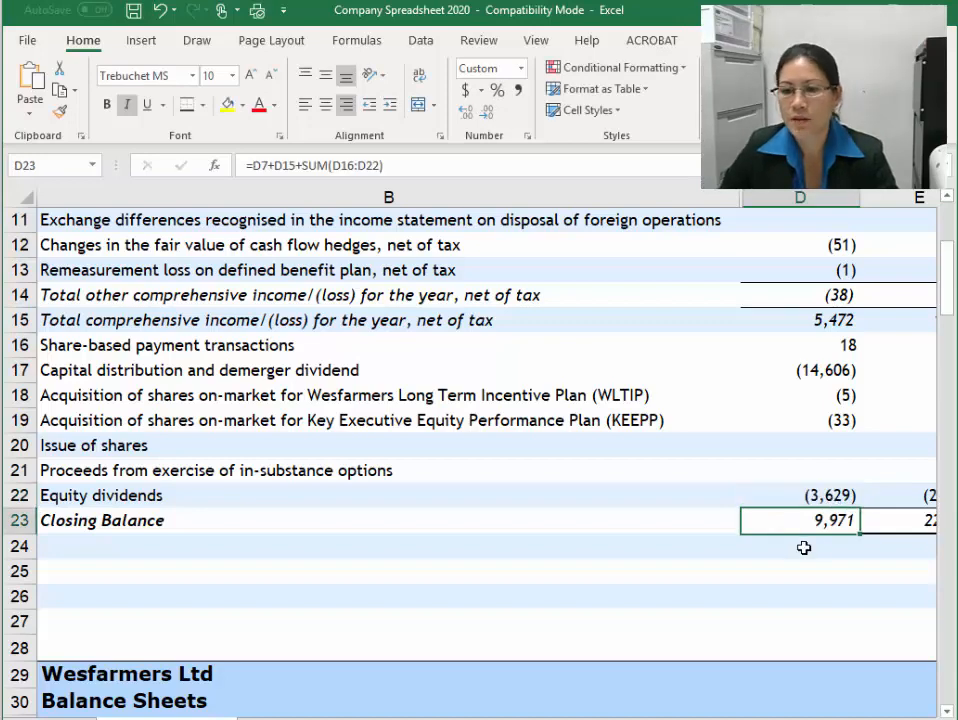
Compare the 2019 closing balance in D23 with the report's total balance at 30 June 2019
key("alt+Tab")
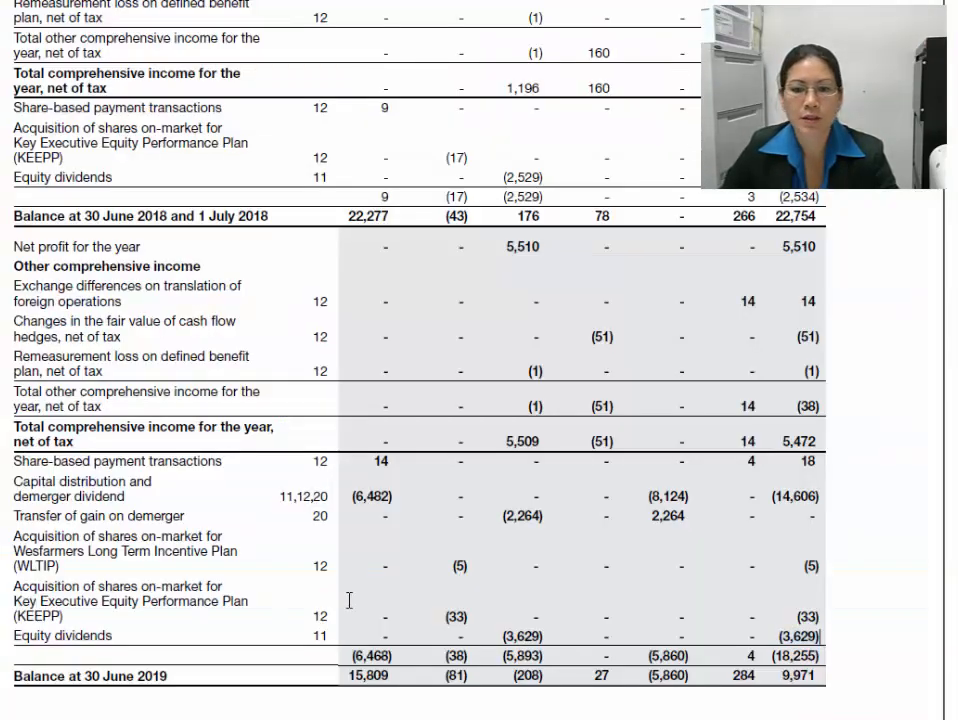
left_click_drag(776, 671, 802, 670)
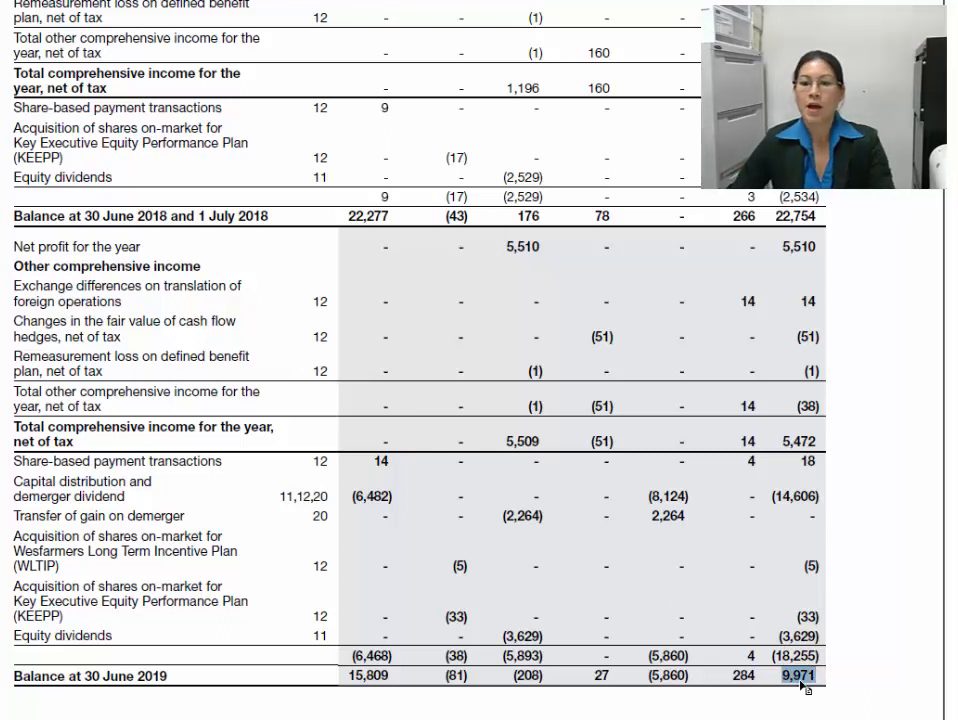
mouse_move(816, 678)
left_mouse_down()
mouse_move(843, 648)
mouse_move(824, 685)
left_mouse_up()
key("alt+Tab")
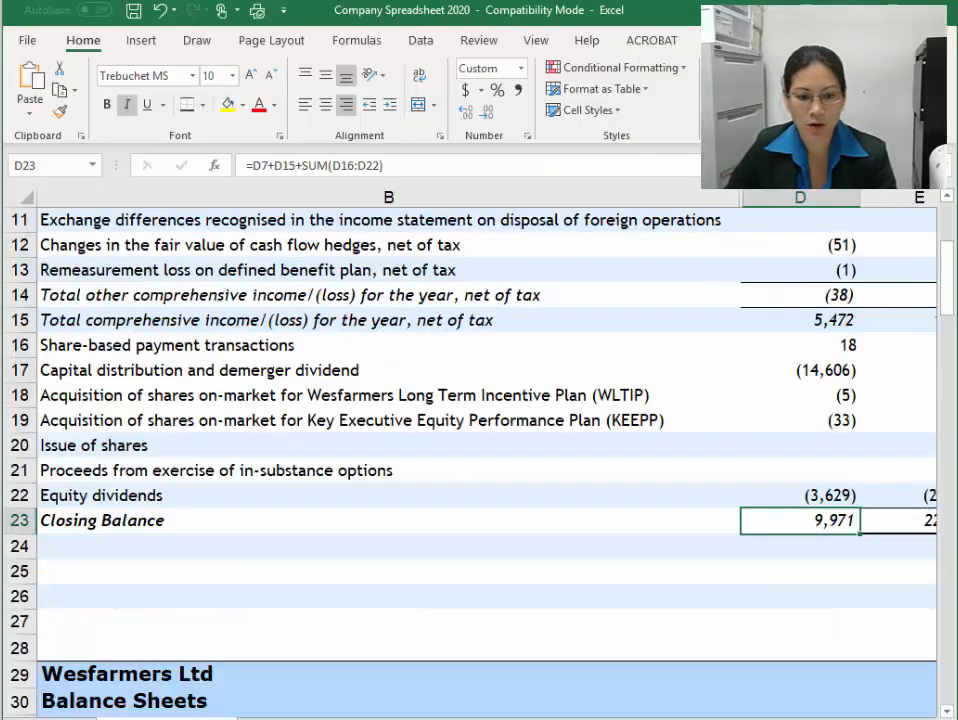
Delete the two blank rows 24 and 25 below the closing balance
scroll(218, 575, "up", 1)
scroll(26, 633, "down", 3)
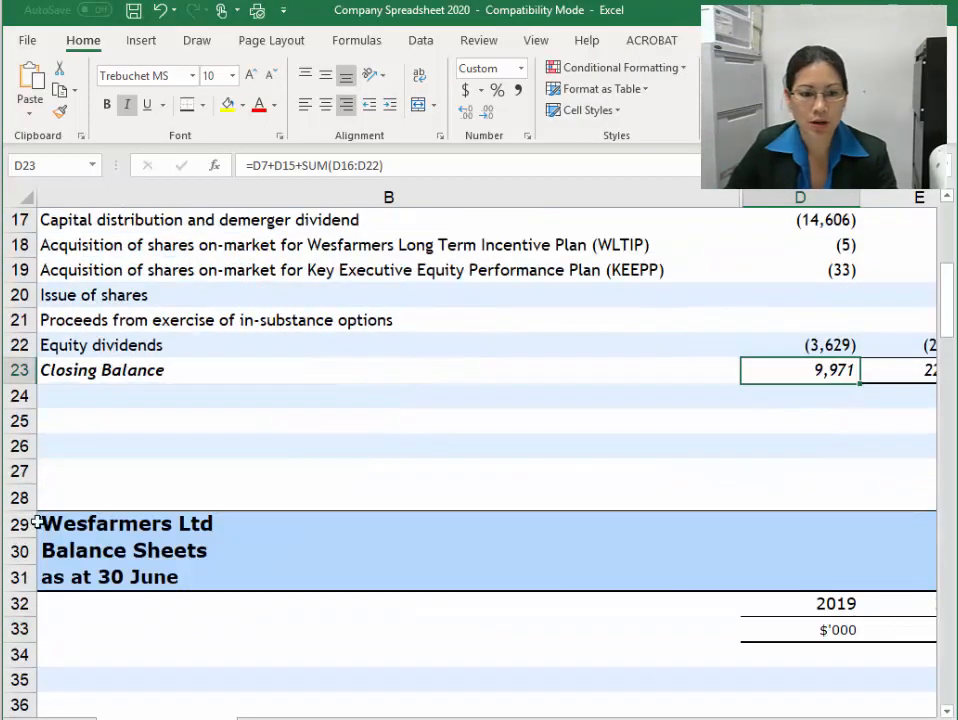
left_click_drag(18, 398, 17, 420)
right_click(17, 420)
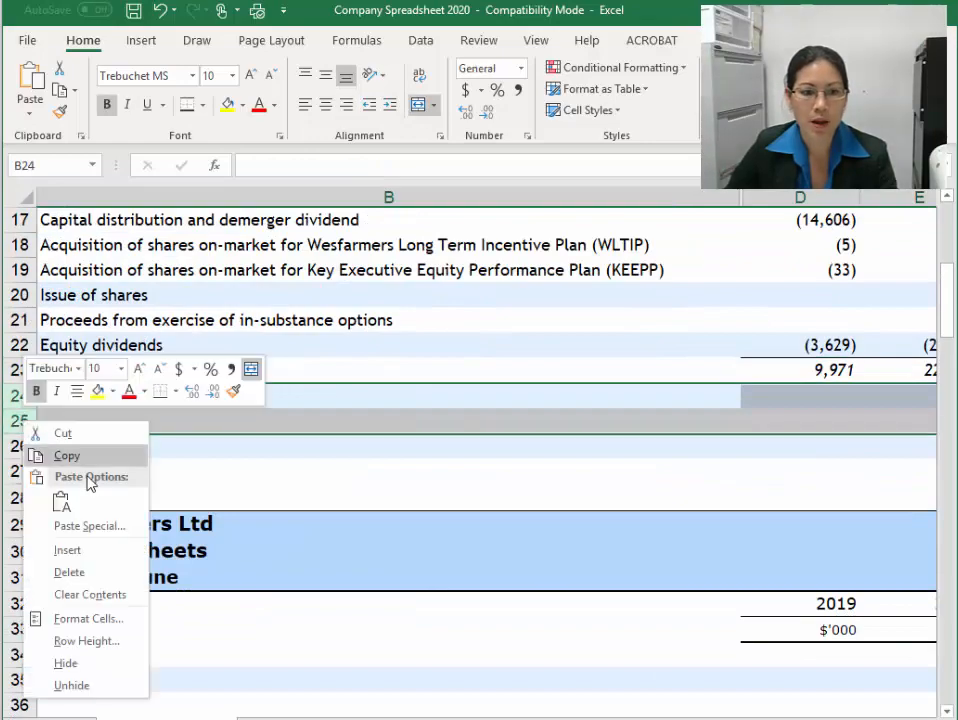
left_click(66, 572)
key("Up")
key("Up")
Examine the empty cells E17:G18 and D20:E21 against the other years' entries for movements that occur only in certain years
scroll(582, 433, "up", 5)
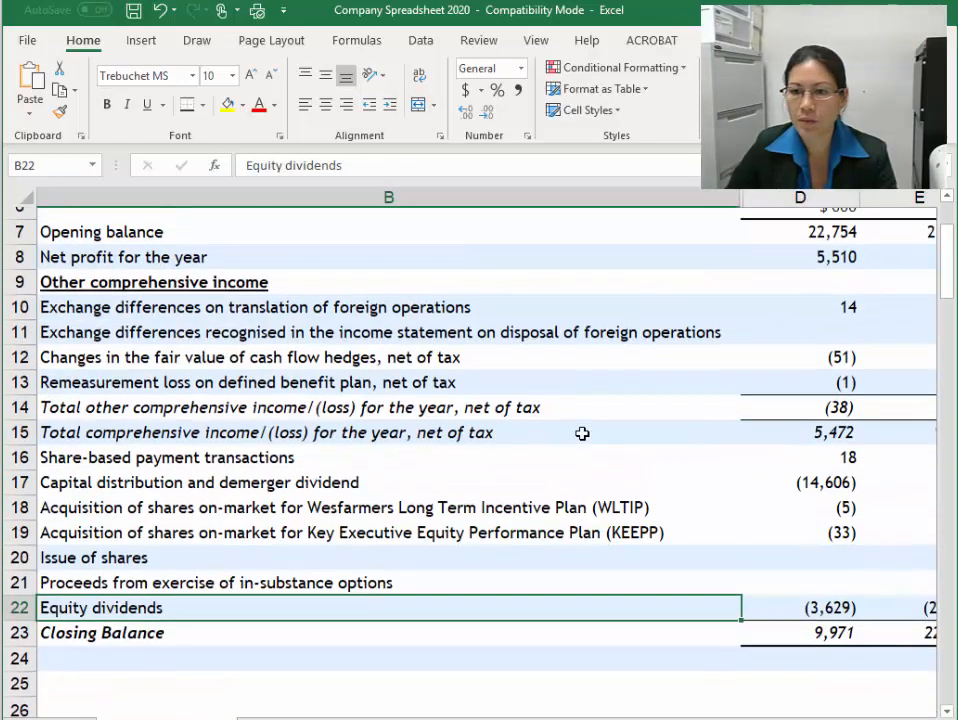
scroll(554, 483, "down", 2)
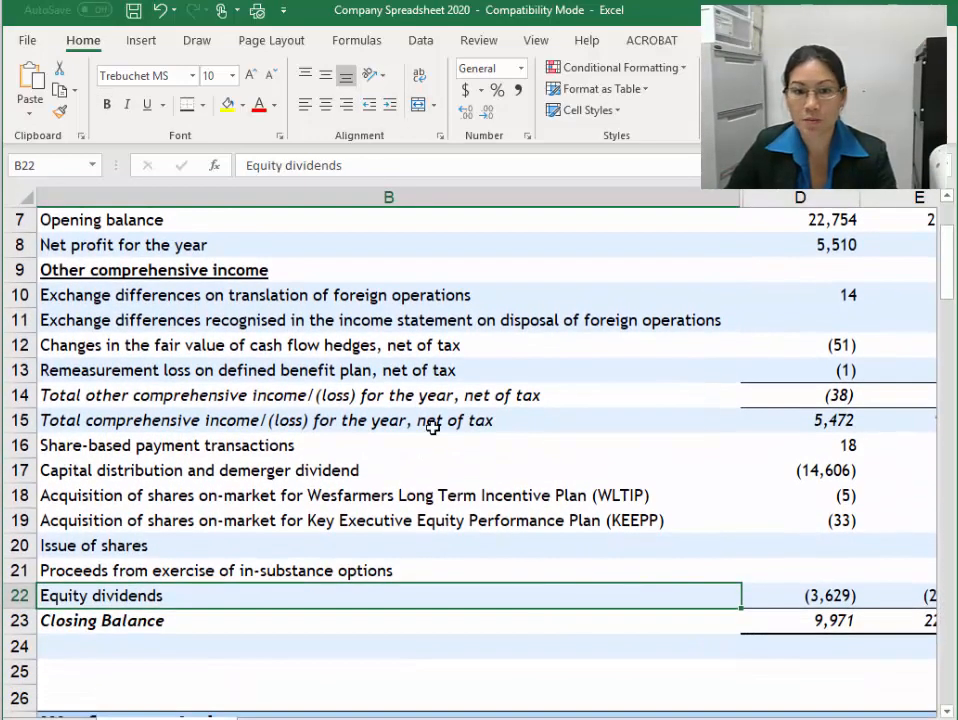
left_click(336, 496)
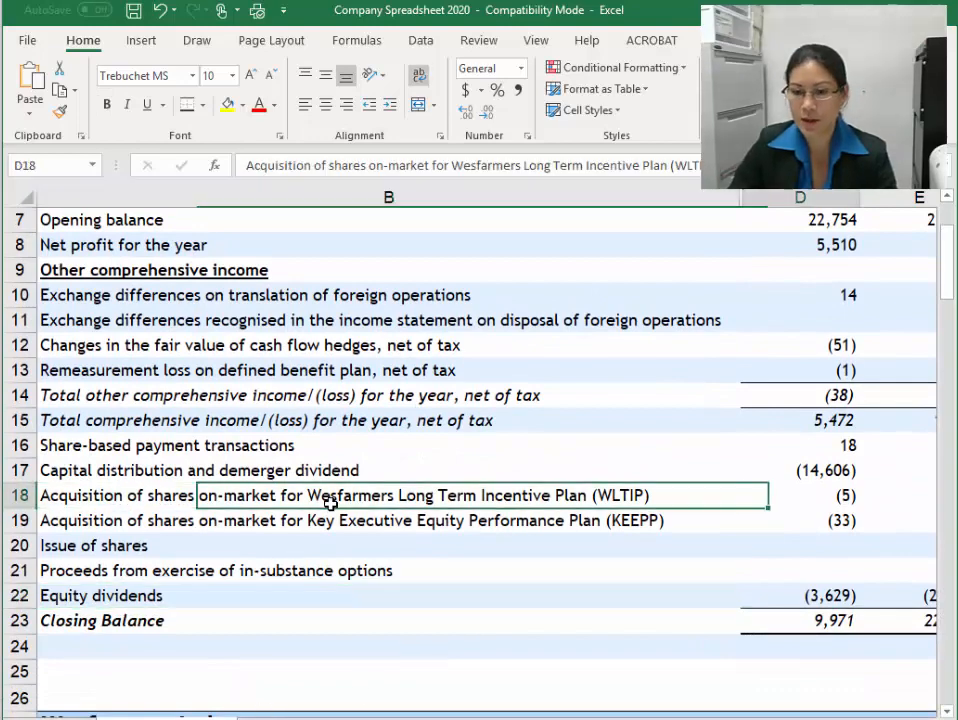
key("Right")
key("Right")
key("Left")
key("Left")
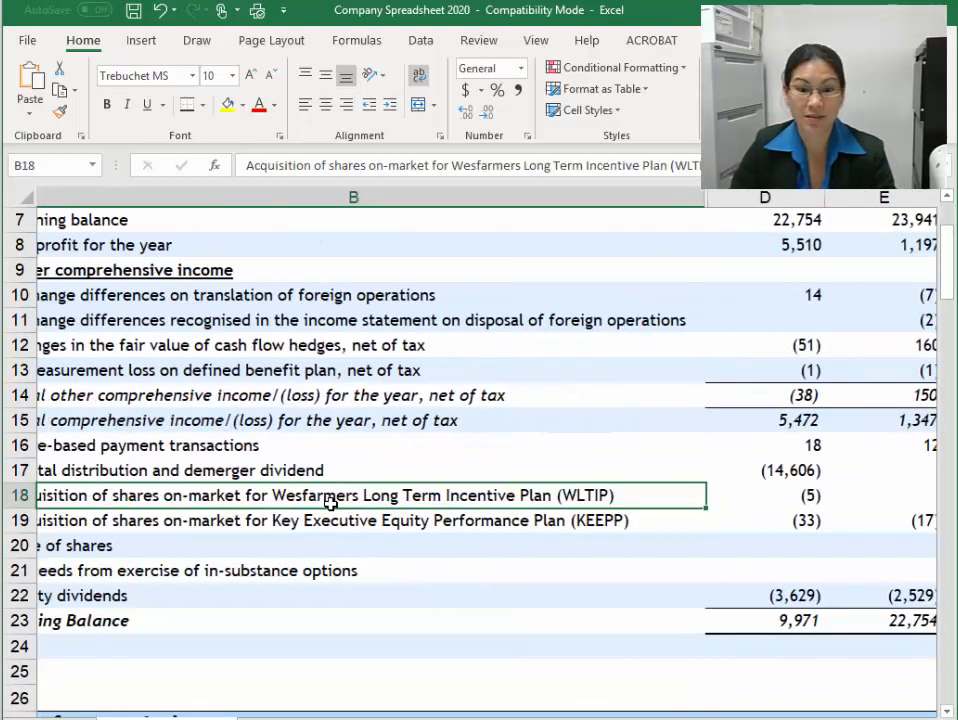
key("Right")
key("Right")
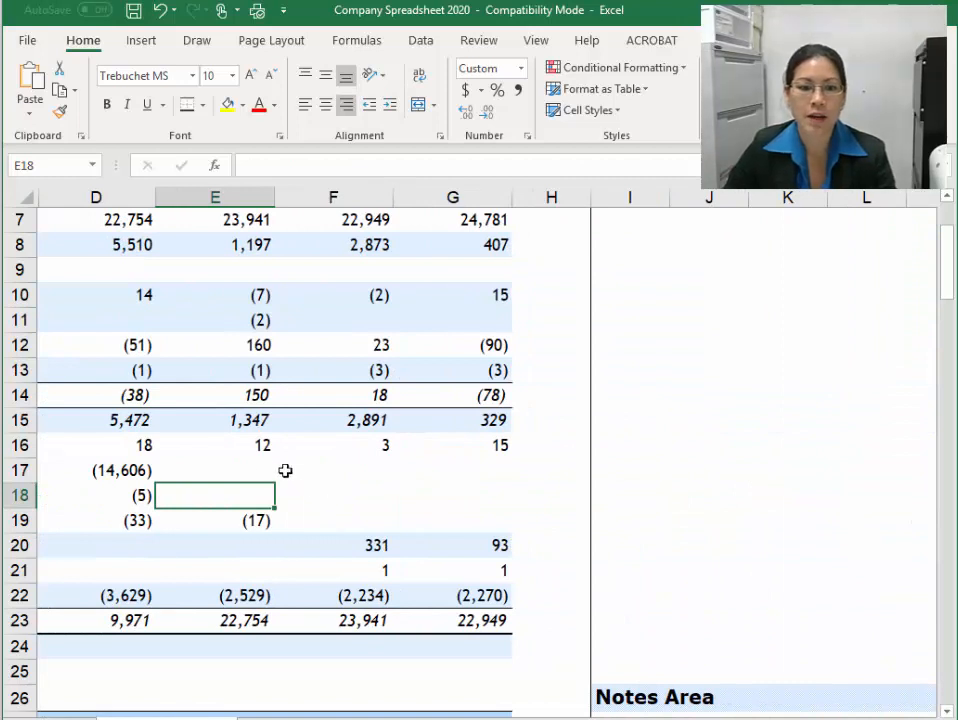
left_click(243, 465)
left_click_drag(243, 465, 483, 472)
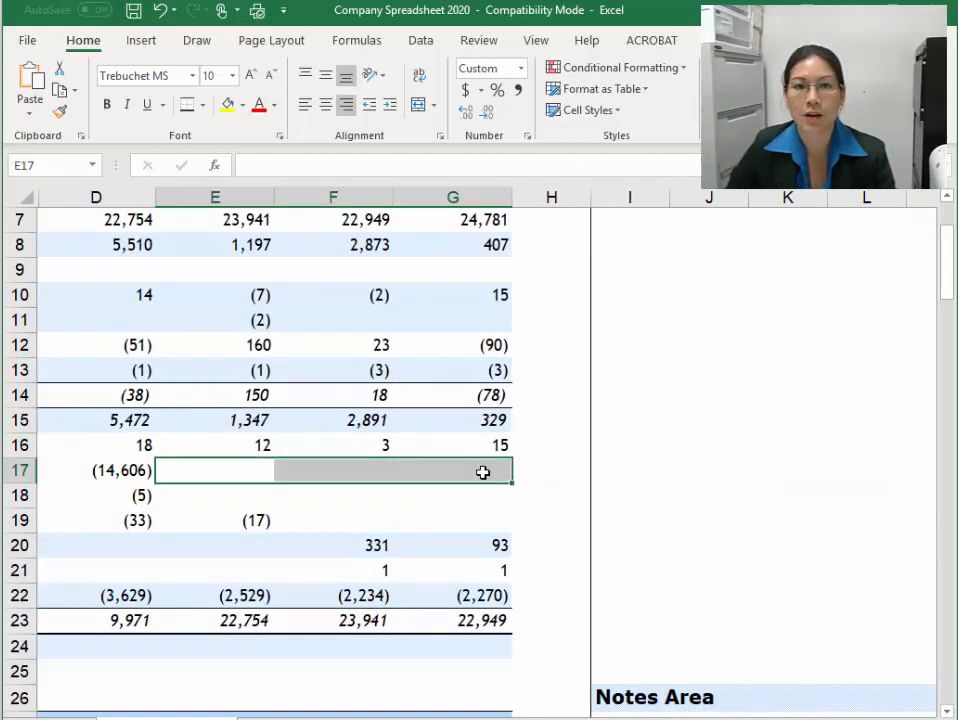
left_click_drag(246, 494, 480, 495)
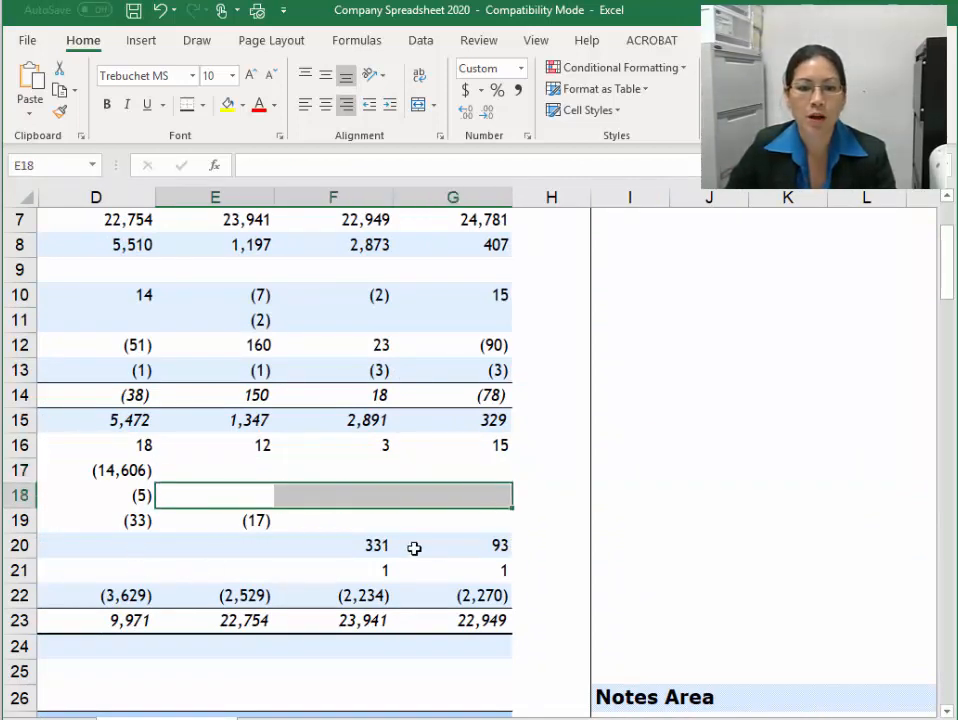
left_click(374, 545)
left_click_drag(96, 540, 248, 566)
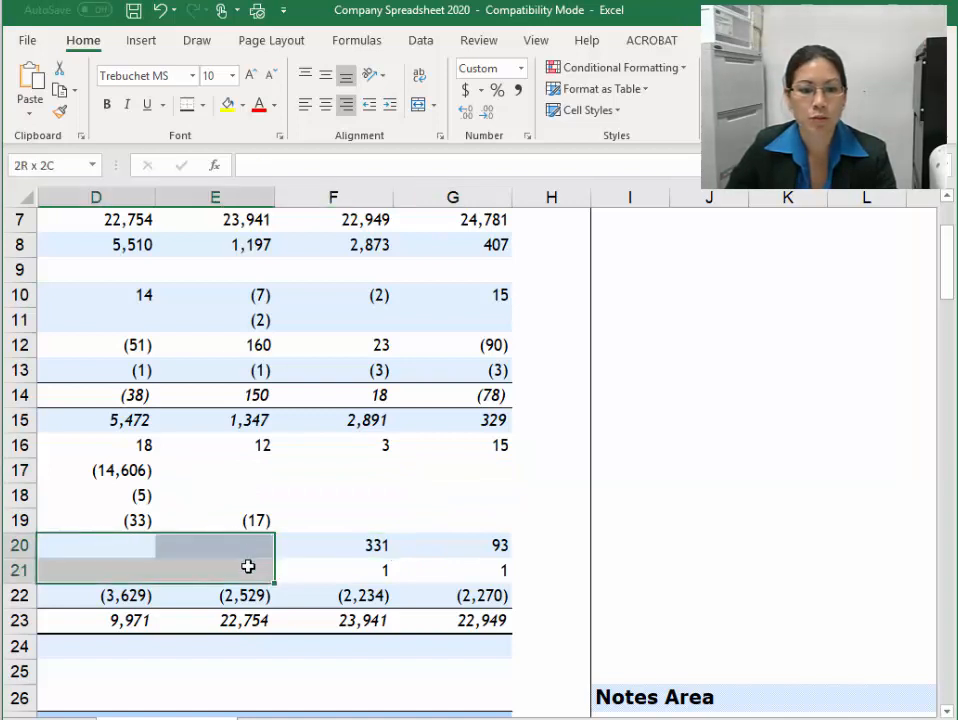
left_click_drag(366, 543, 445, 562)
left_click_drag(93, 551, 217, 565)
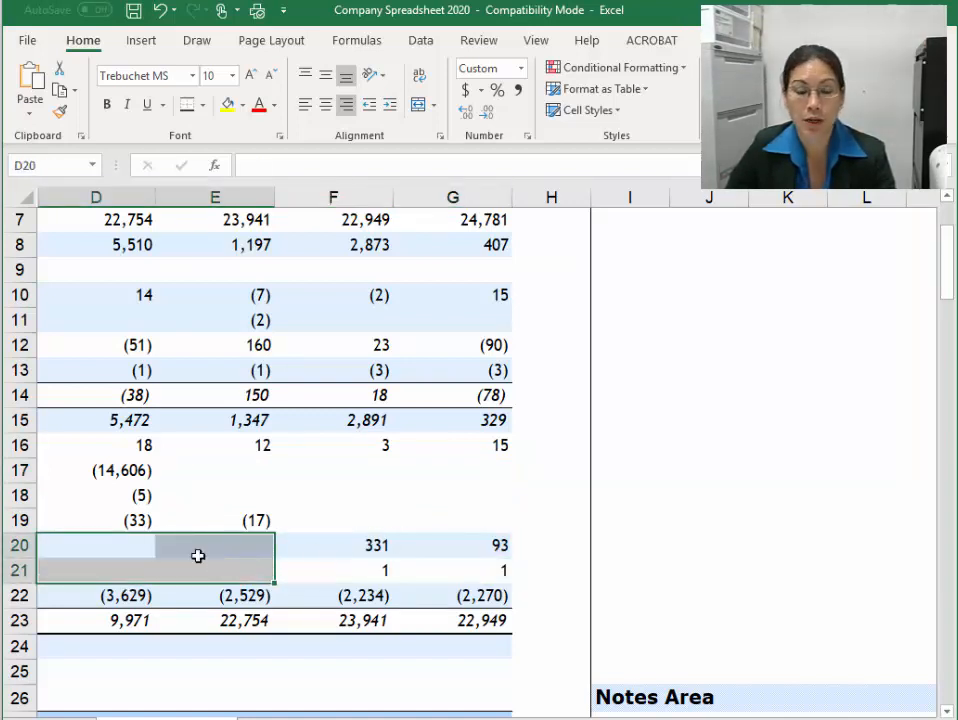
Check the empty D20:E21 cells against the share issue and in-substance option row labels and the share acquisition entries in row 19
left_click(190, 543)
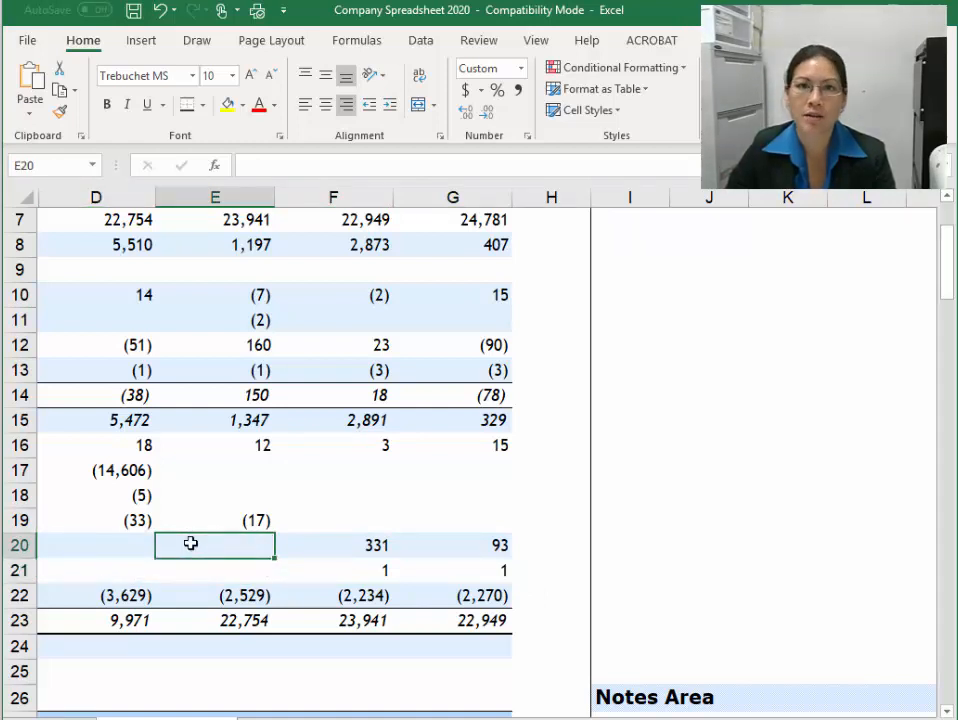
left_click(230, 622)
left_click_drag(96, 547, 205, 568)
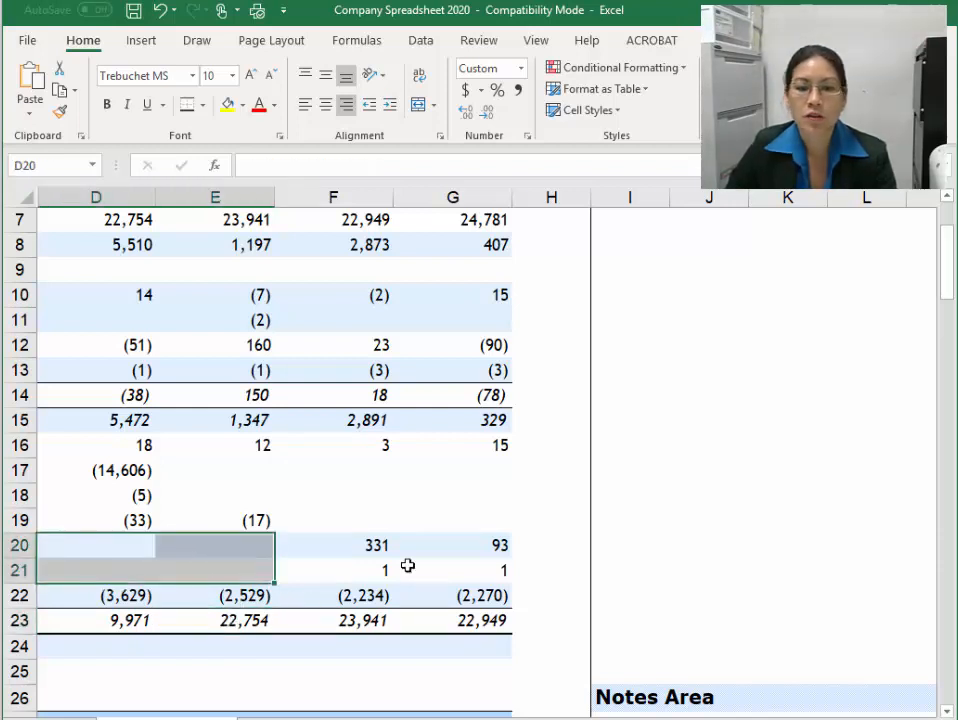
left_click(214, 513)
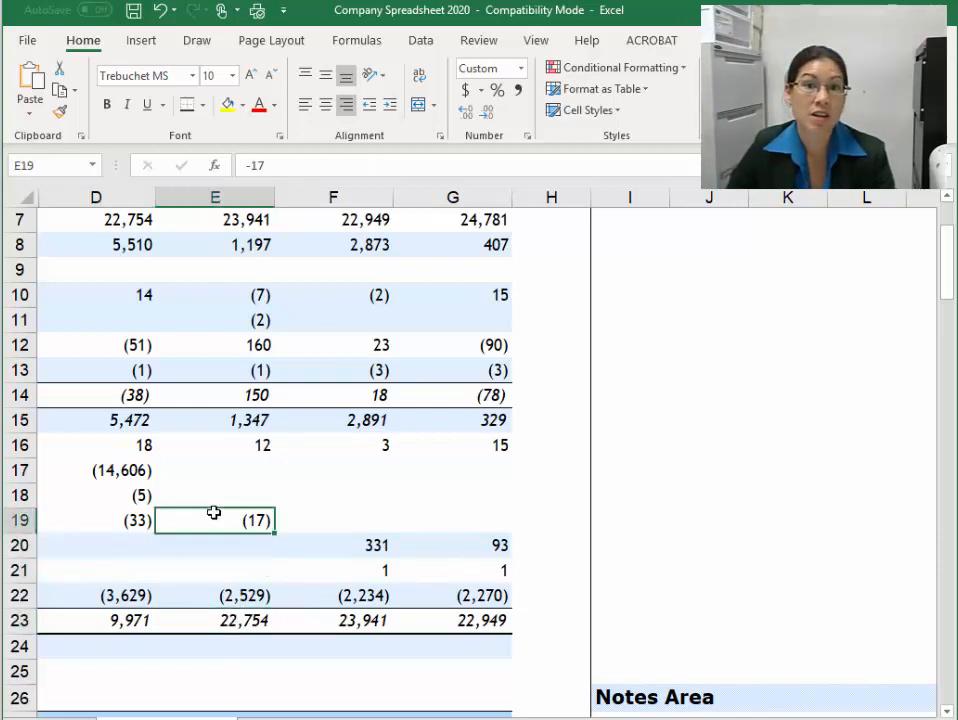
key("Left")
key("Left")
key("Left")
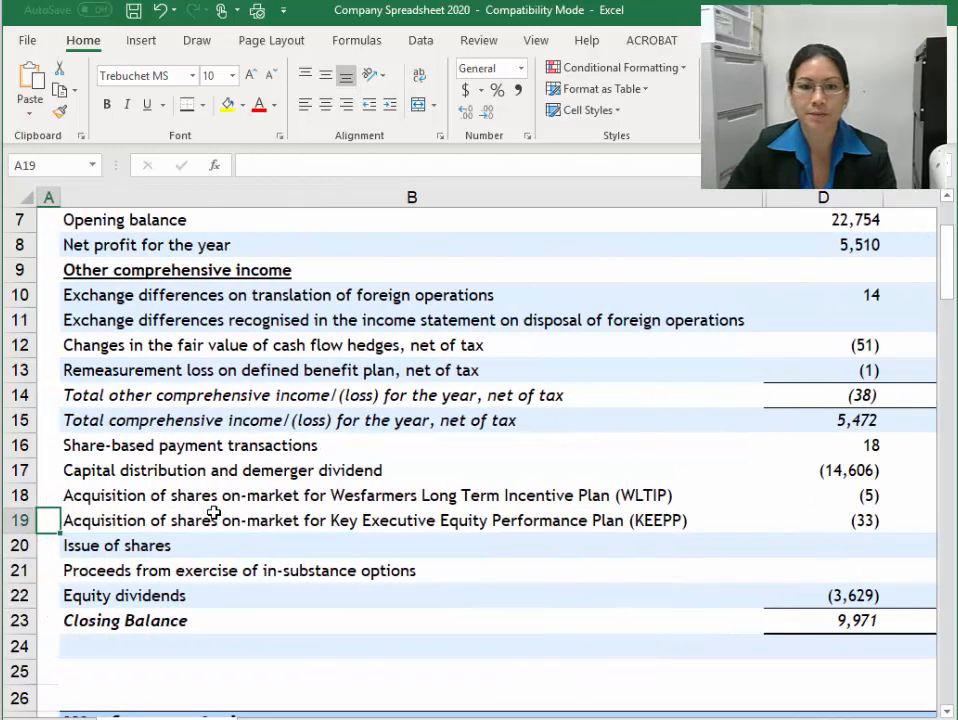
Copy the asset labels from Assets through Total assets in the annual report's 30 June 2017 balance sheet and paste them at B32 in the workbook
scroll(218, 520, "down", 6)
left_click(223, 408)
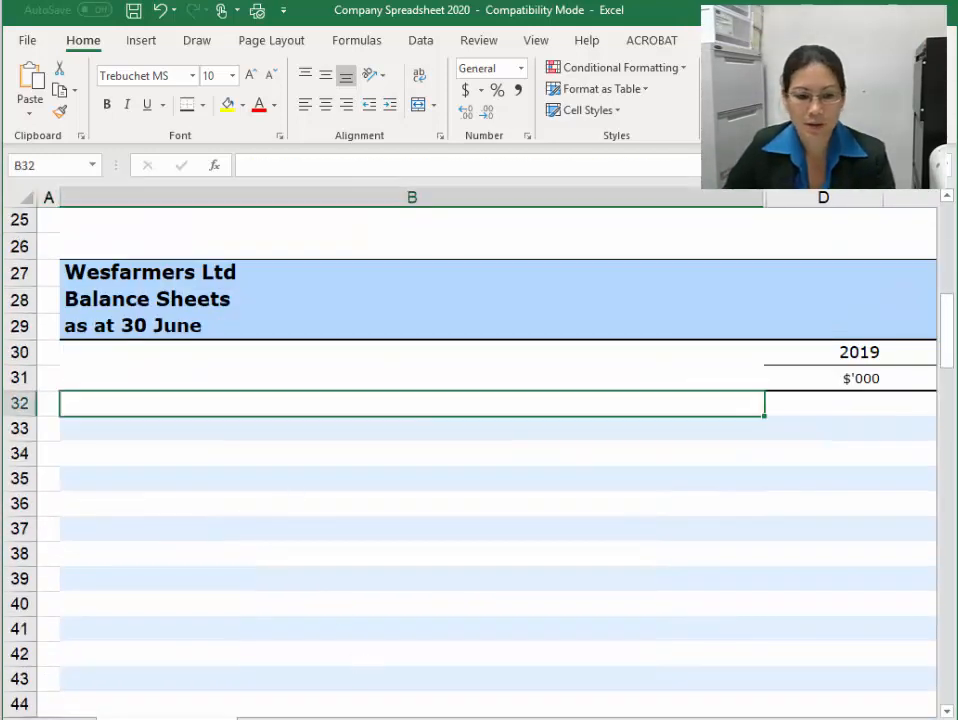
left_click(207, 704)
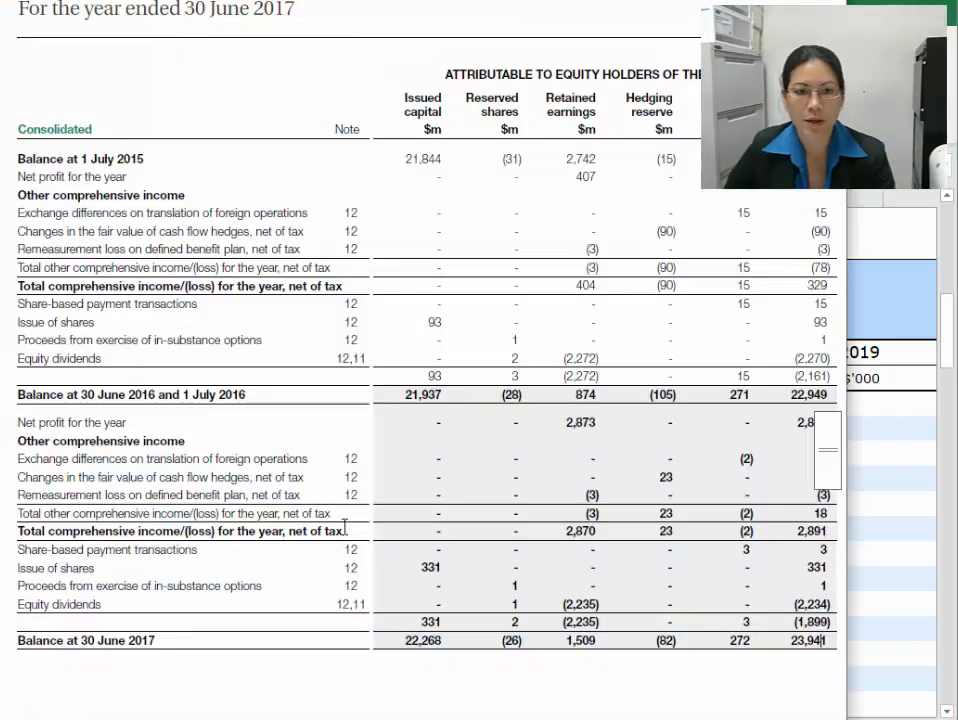
scroll(308, 420, "up", 15)
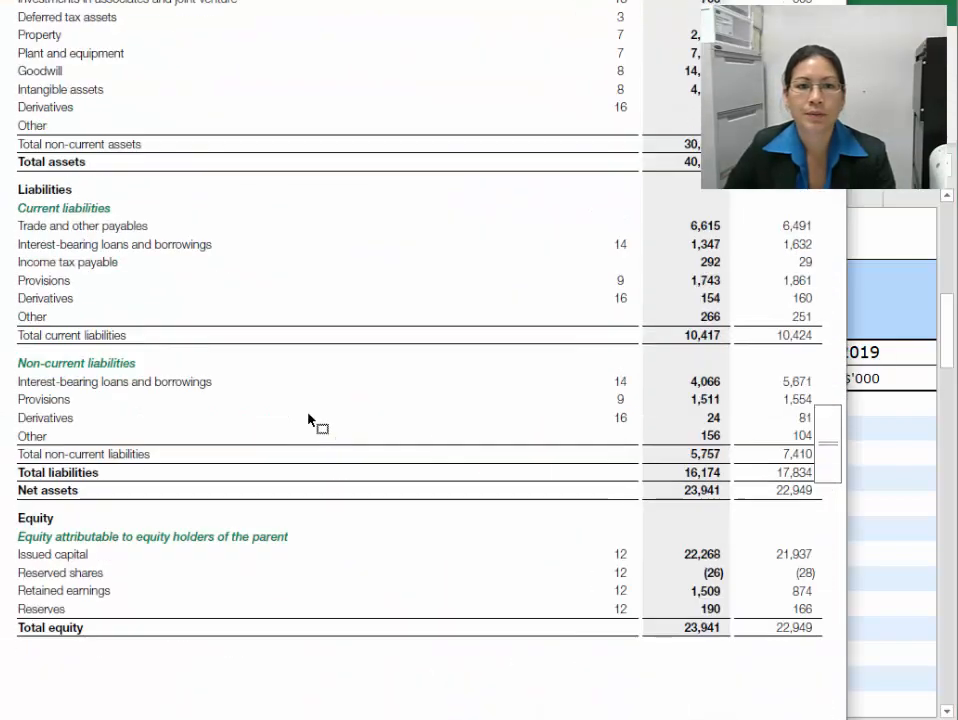
scroll(309, 419, "up", 5)
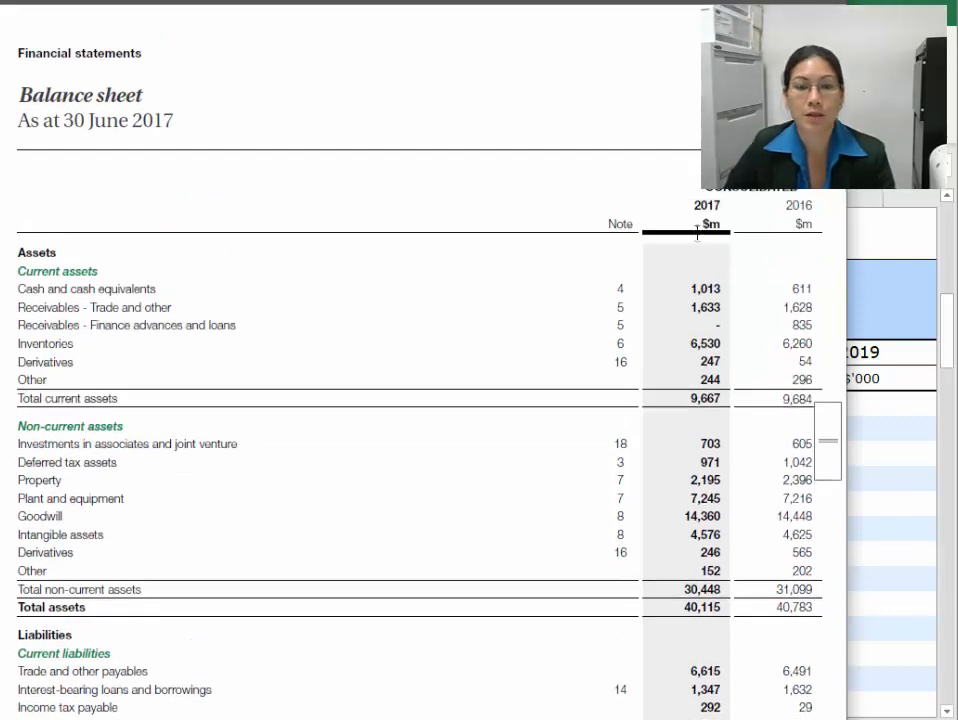
left_click_drag(20, 256, 100, 607)
key("alt+Tab")
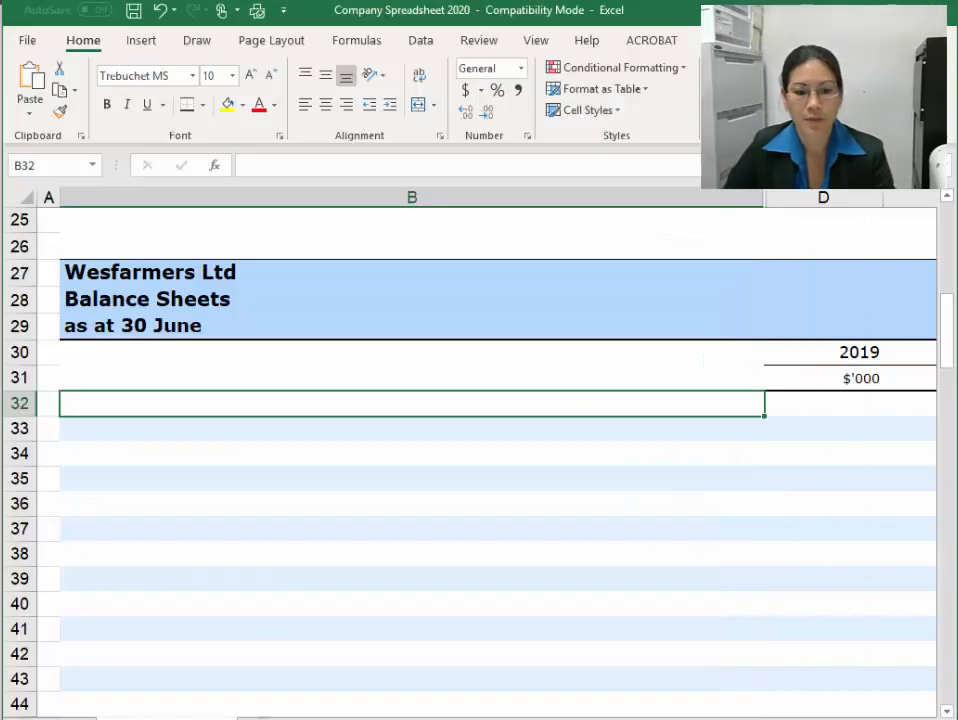
key("ctrl+v")
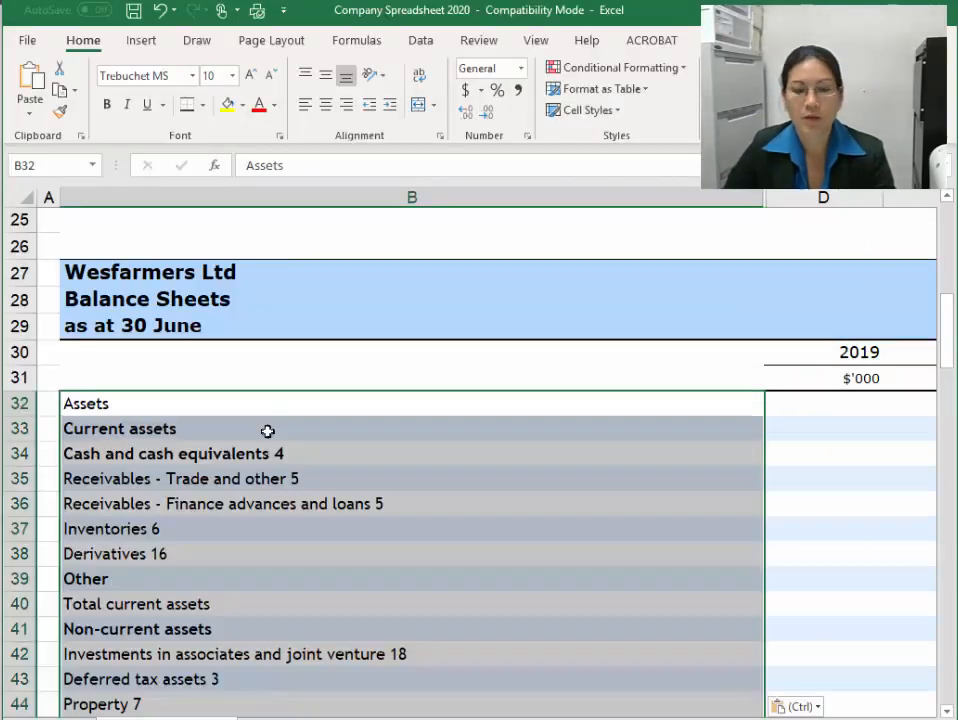
Remove the bold formatting from the pasted labels in B33:B50
left_click(200, 430)
scroll(260, 483, "down", 2)
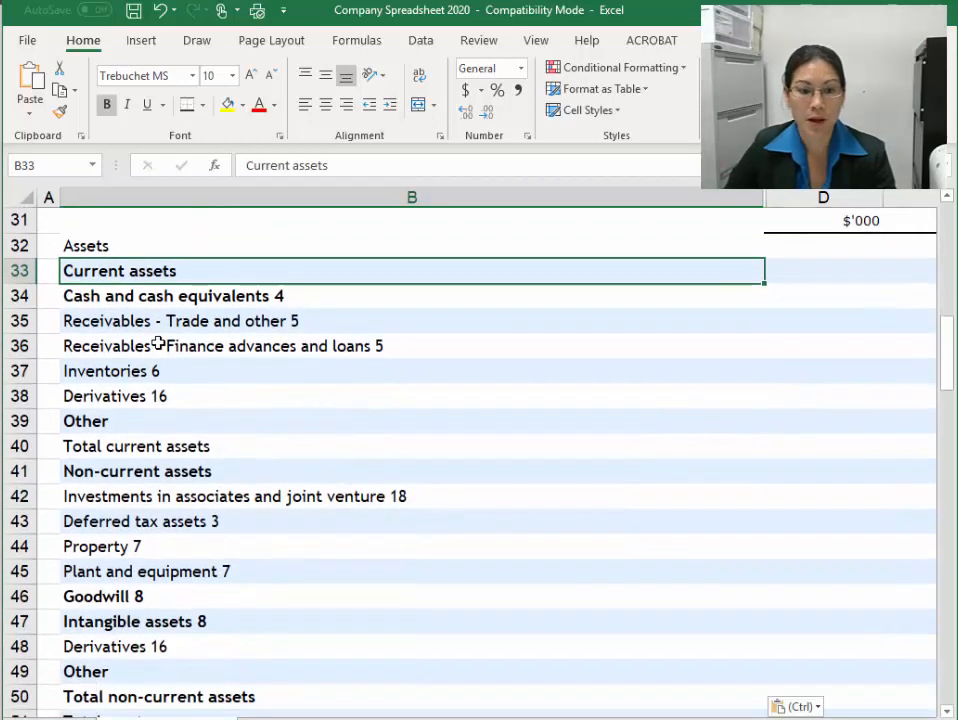
left_click_drag(140, 270, 135, 686)
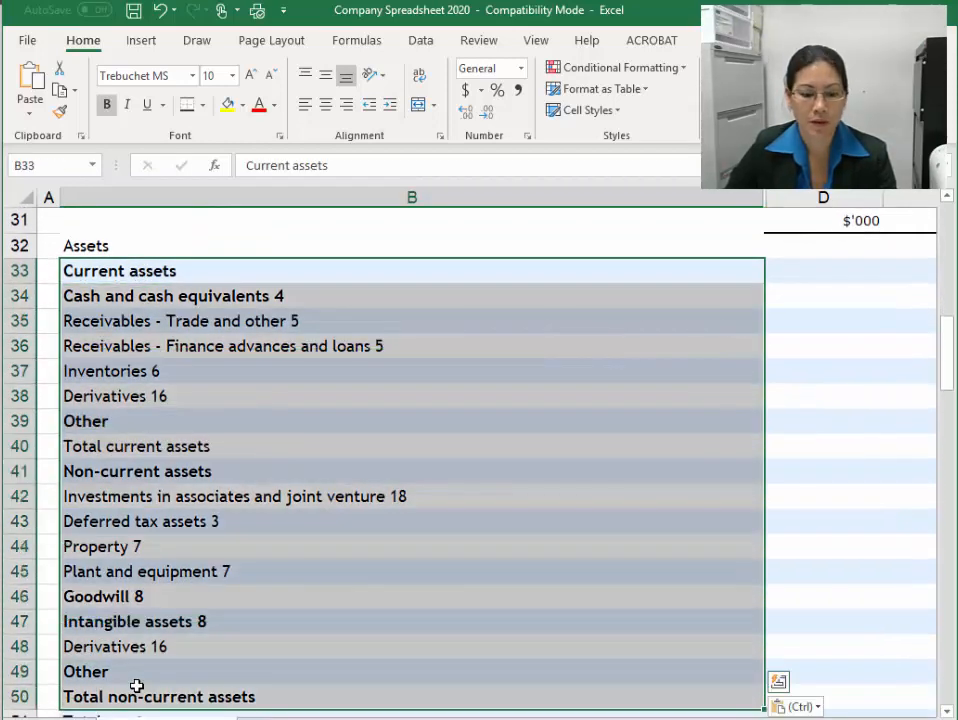
key("ctrl+b")
left_click(160, 280)
Make the Assets and Current assets headings in B32:B33 bold and underlined
left_click(139, 250)
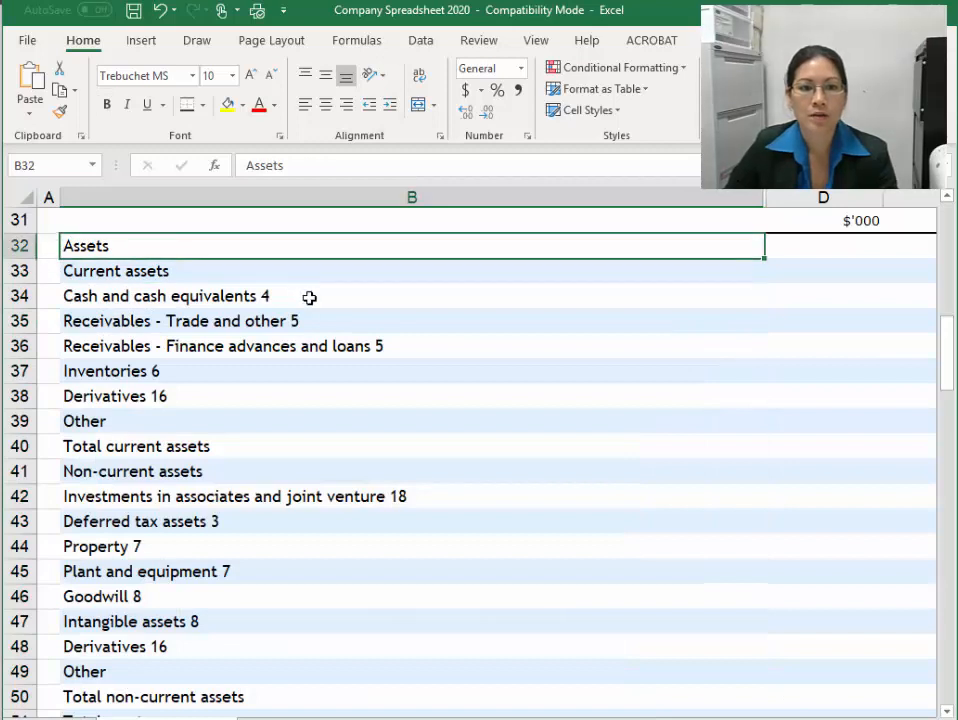
key("ctrl+b")
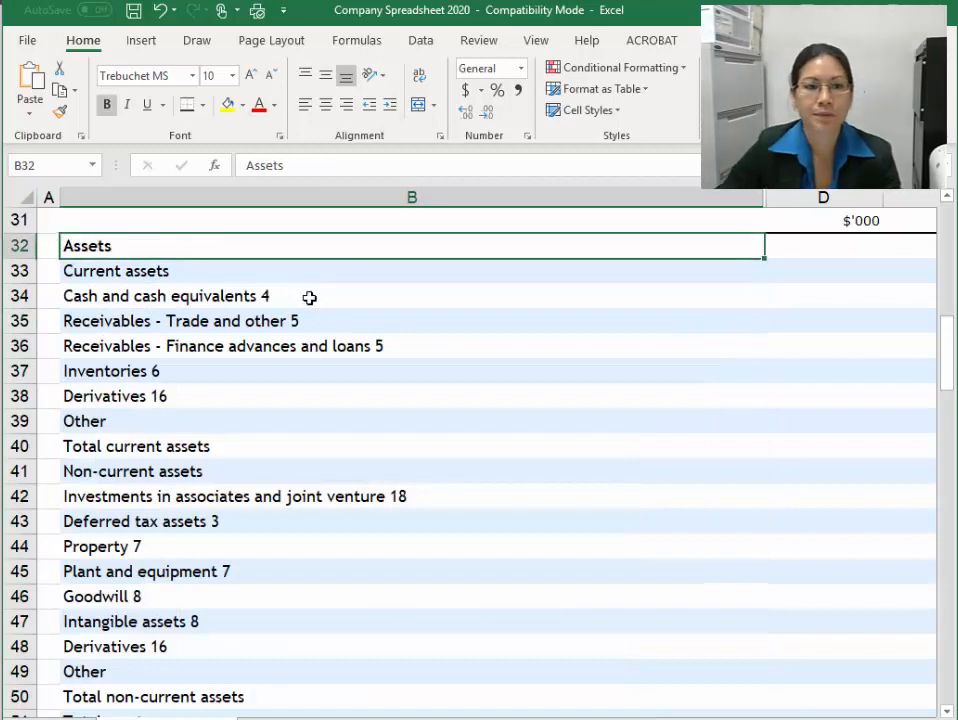
left_click(186, 270)
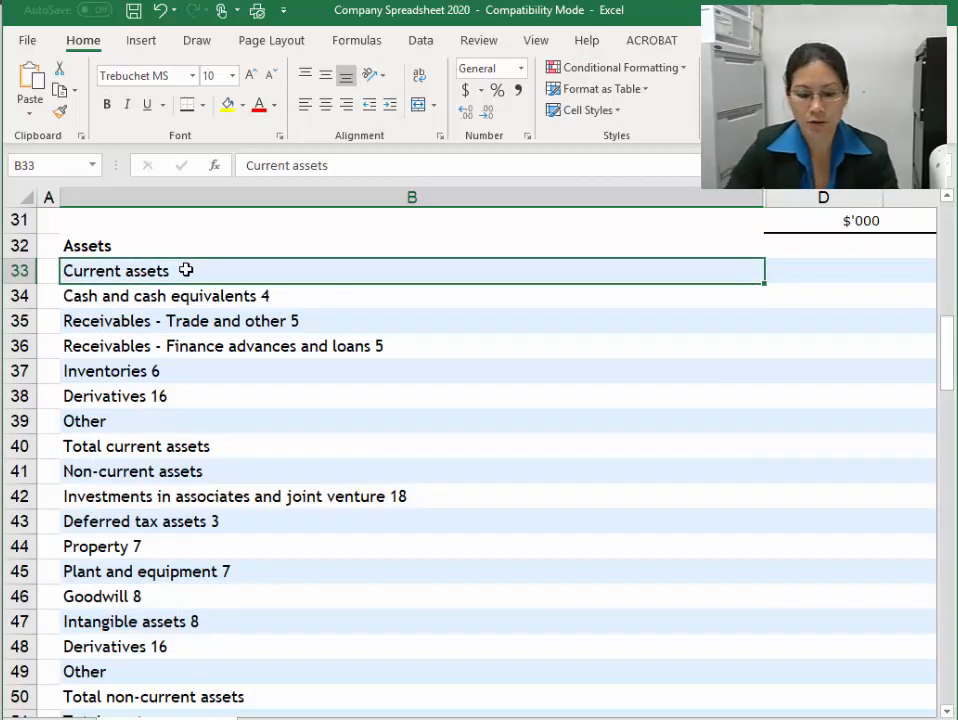
key("ctrl+b")
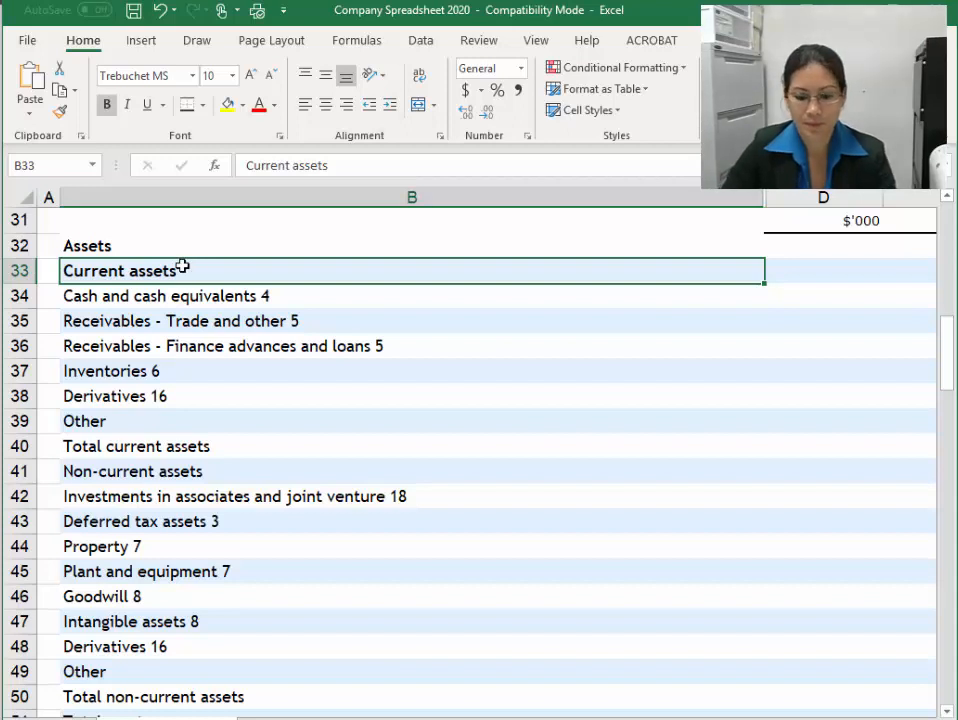
key("ctrl+u")
left_click(165, 246)
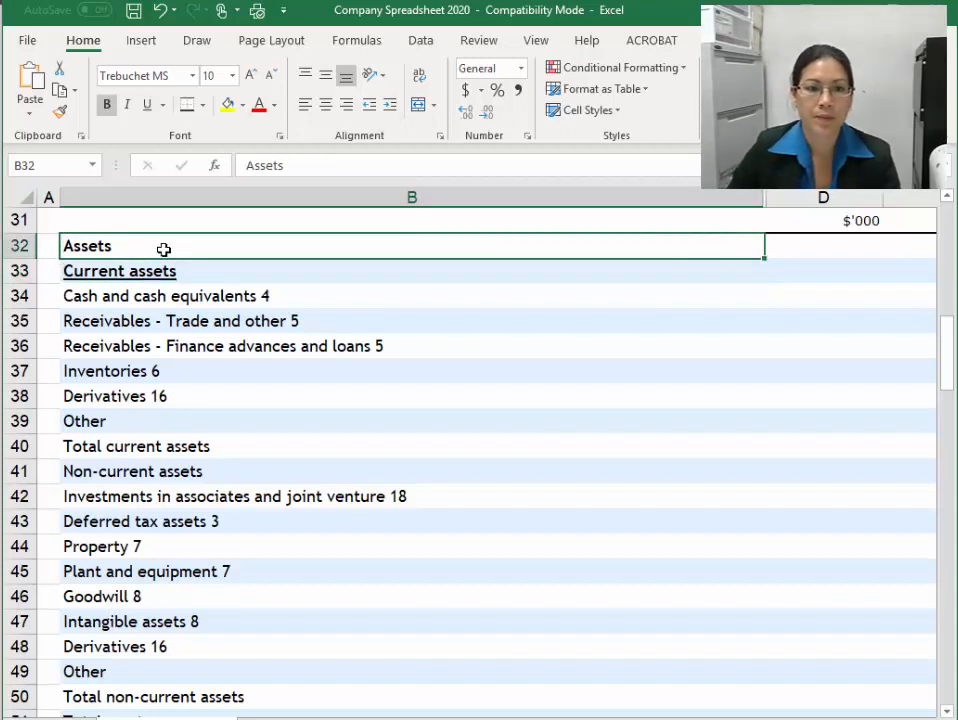
Remove the trailing note numbers from the cash and cash equivalents and two receivables labels in B34:B36
left_click(137, 295)
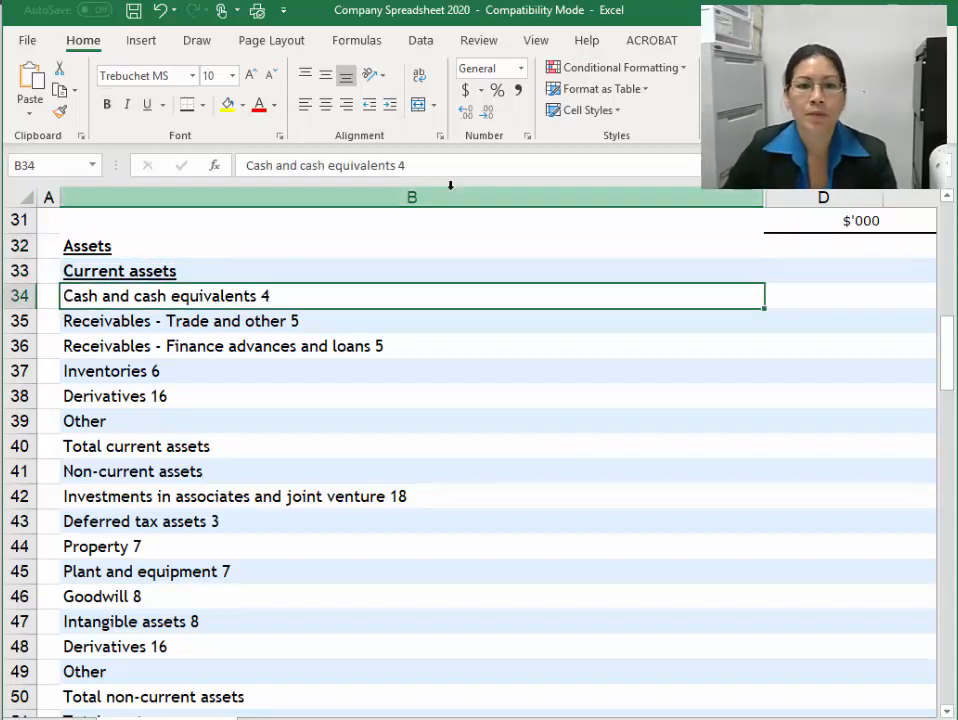
left_click(481, 170)
key("BackSpace")
key("BackSpace")
key("Return")
left_click(481, 170)
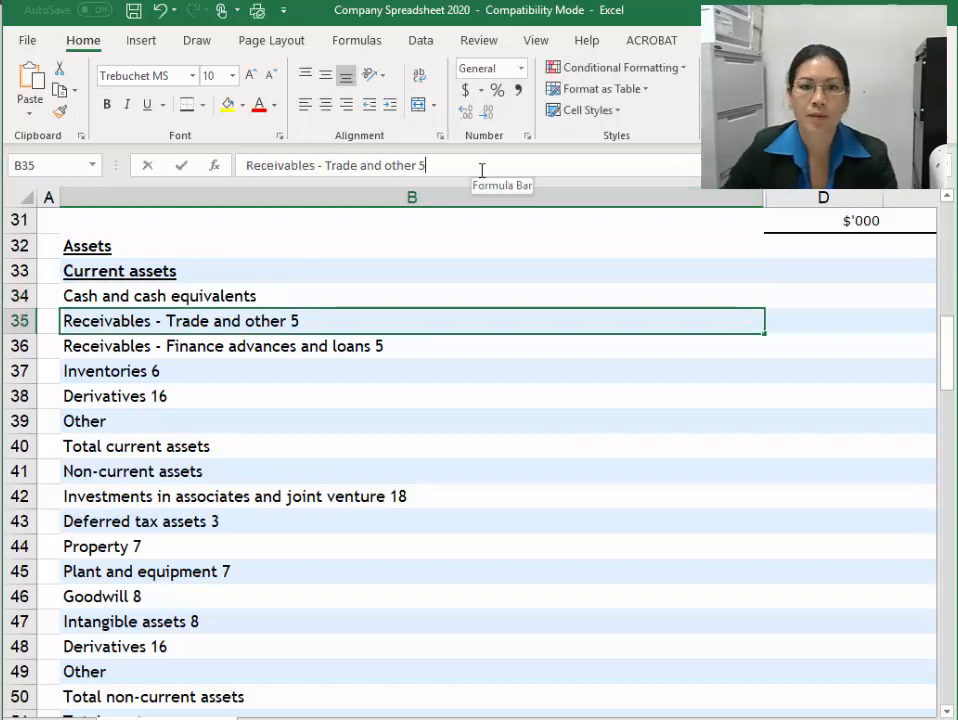
key("BackSpace")
key("BackSpace")
key("Return")
left_click(509, 163)
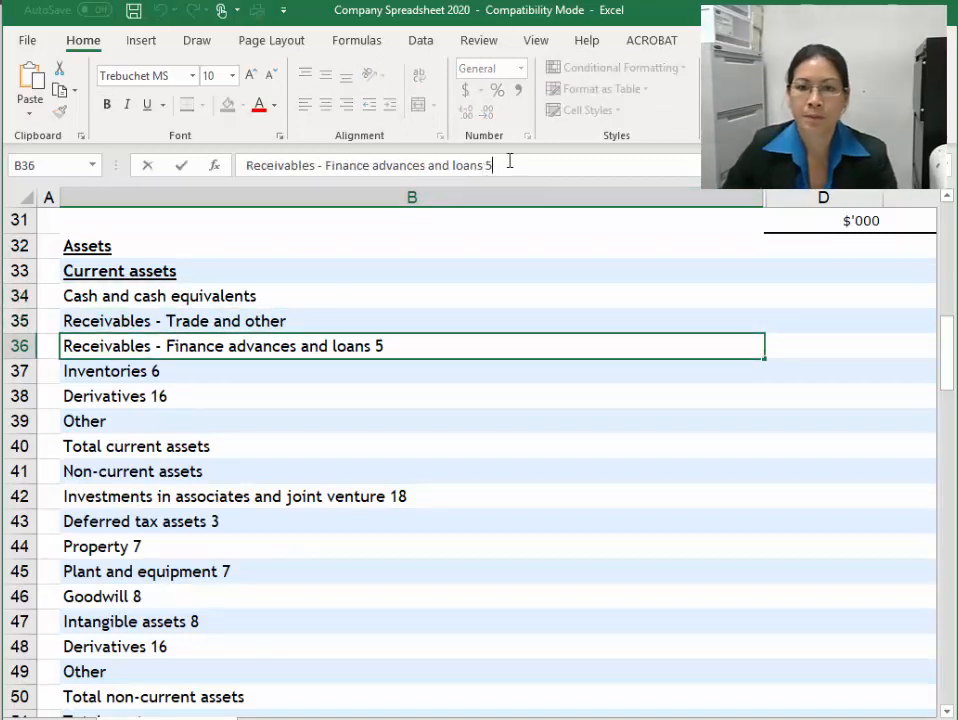
key("BackSpace")
key("BackSpace")
key("Return")
key("Up")
key("Up")
key("Up")
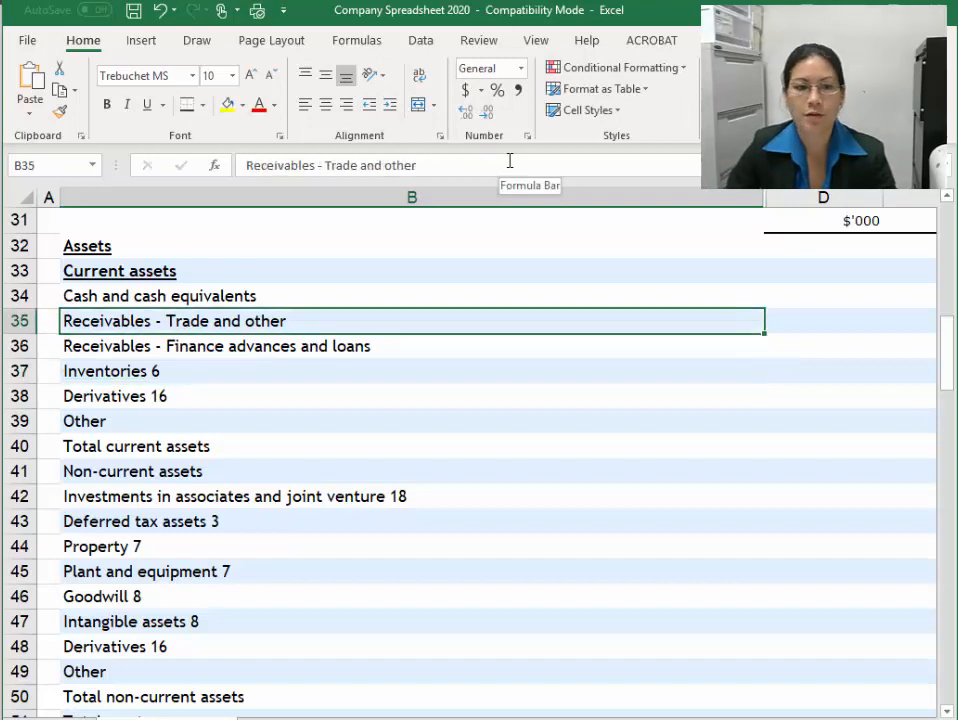
key("Right")
key("Right")
key("Left")
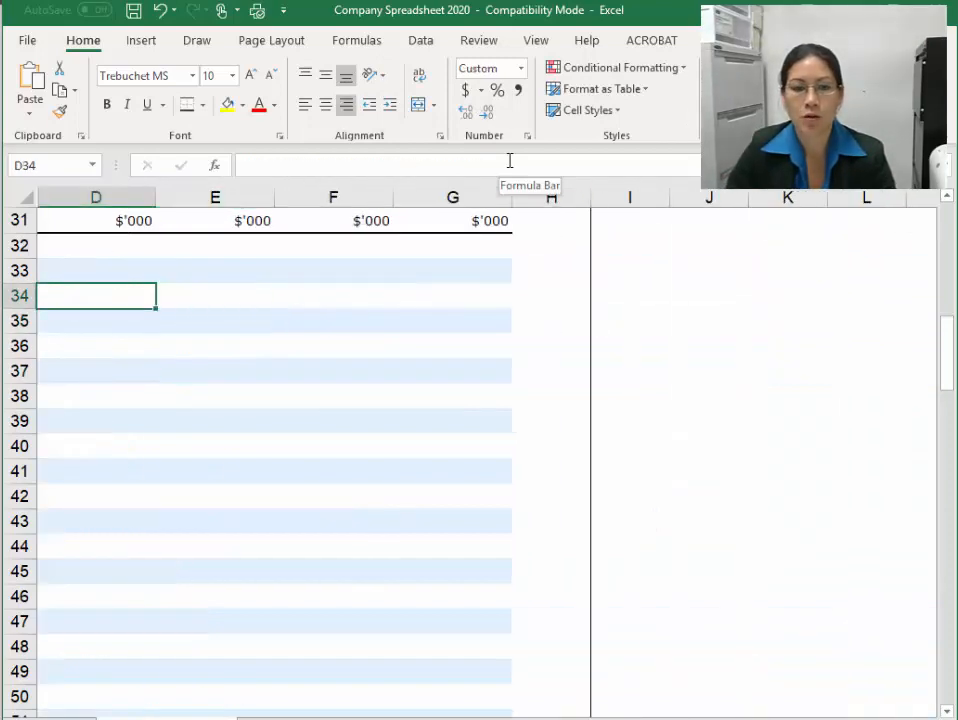
key("Home")
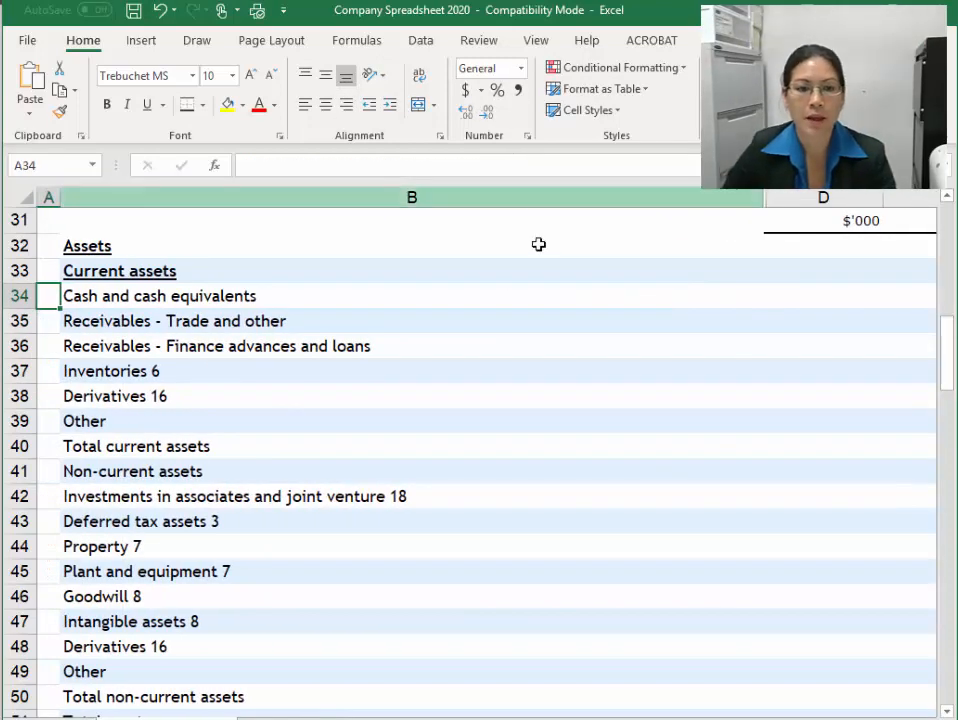
Italicise the Total current assets label in B40
left_click(682, 302)
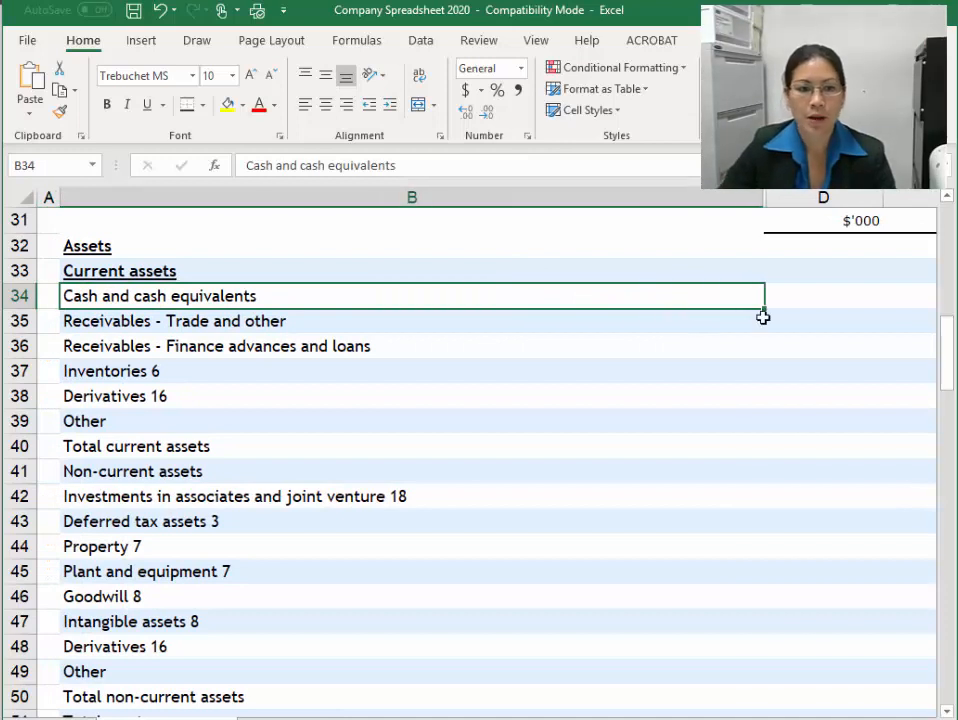
key("Down")
key("Down")
key("Down")
key("Down")
key("Down")
key("Down")
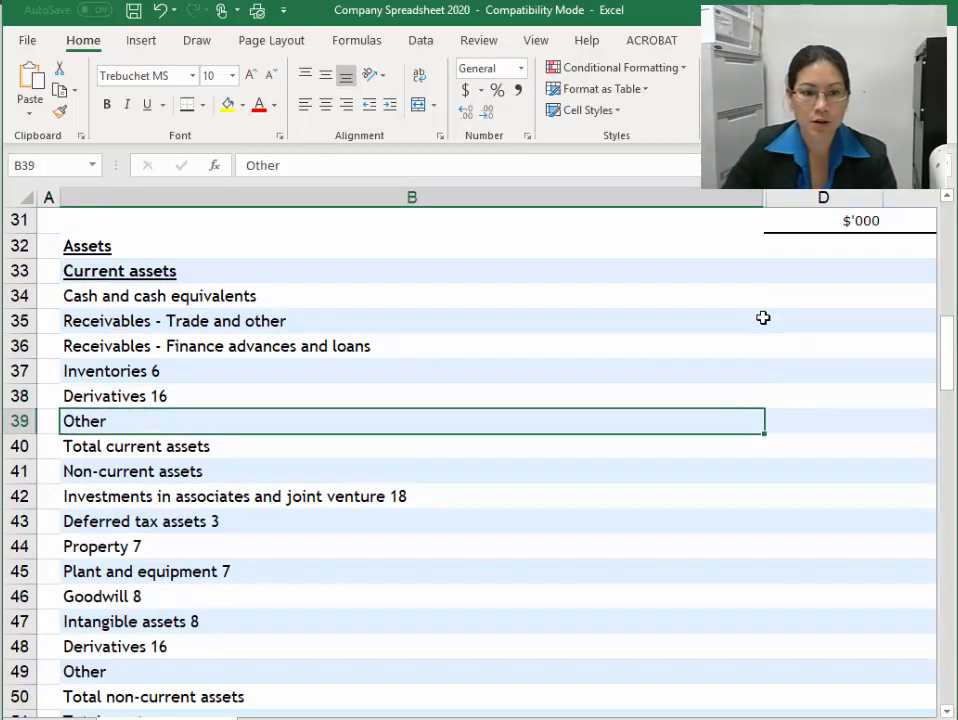
key("ctrl+i")
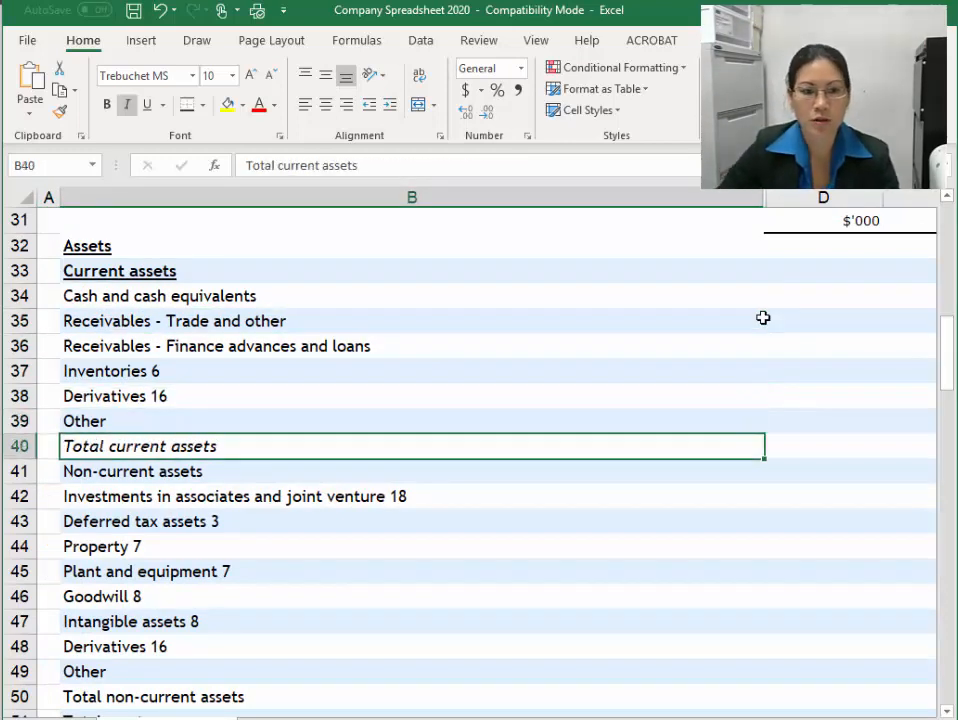
Make the Non-current assets heading in B41 bold and underlined
left_click(191, 472)
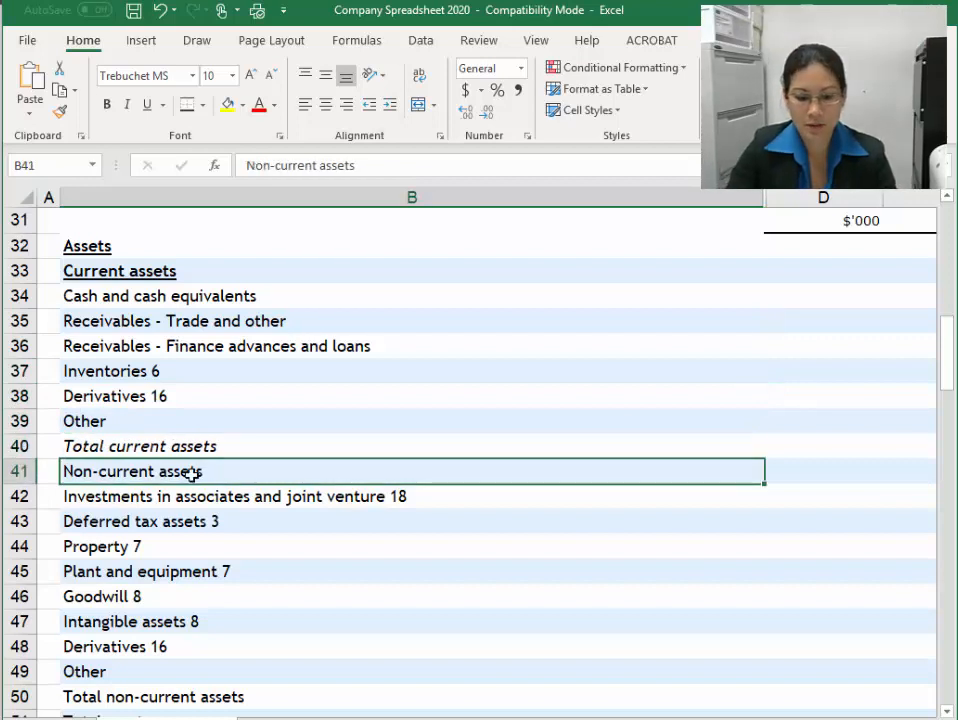
key("ctrl+b")
key("ctrl+u")
Italicise the Total non-current assets and Total assets labels in B50:B51
scroll(160, 513, "down", 2)
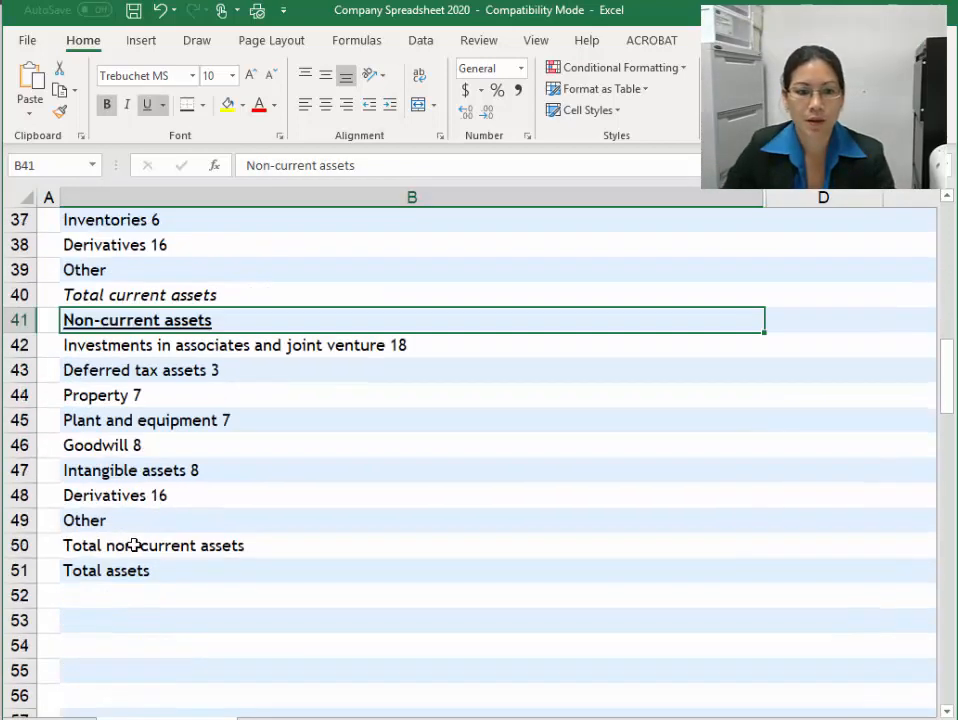
left_click(134, 545)
left_click_drag(94, 543, 88, 571)
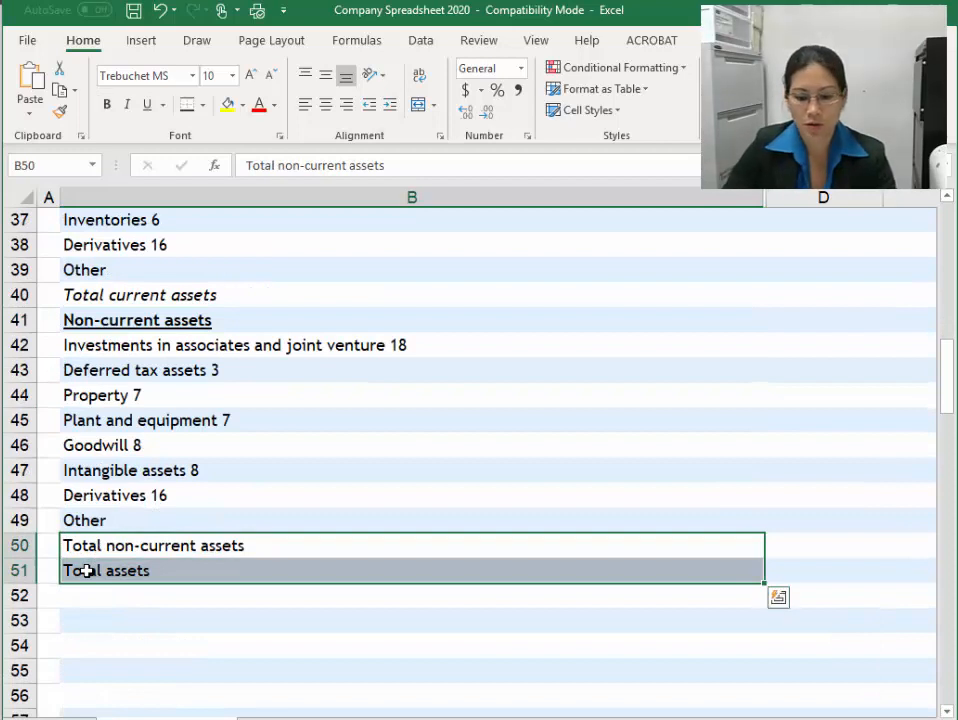
key("ctrl+i")
Add a bottom border to D39:G39, above the Total current assets row
left_click(800, 278)
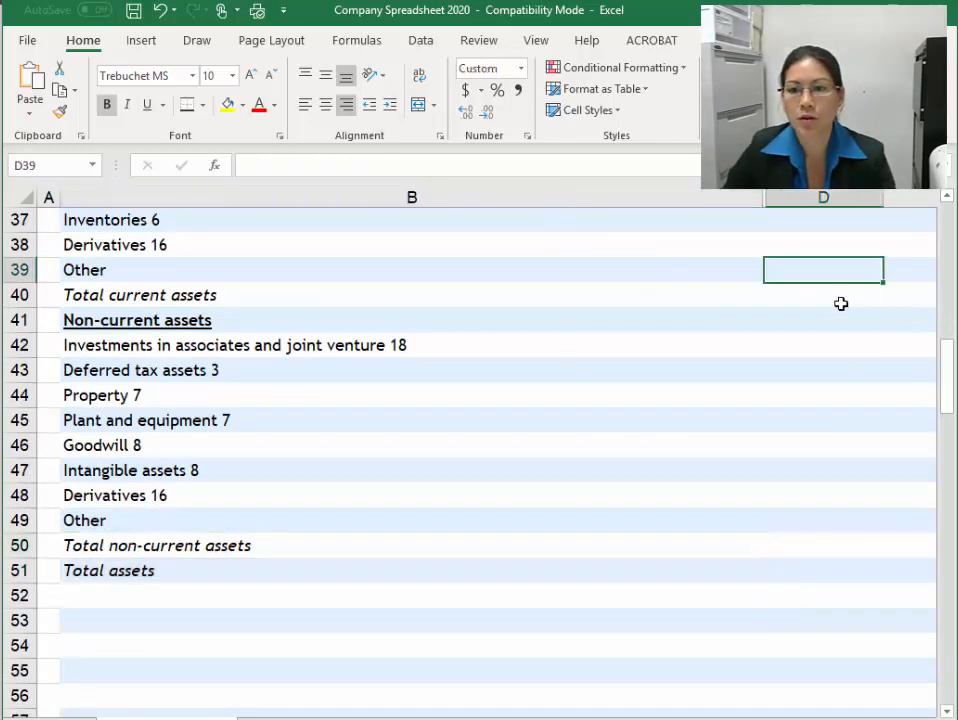
key("shift+Right")
key("shift+Right")
key("shift+Right")
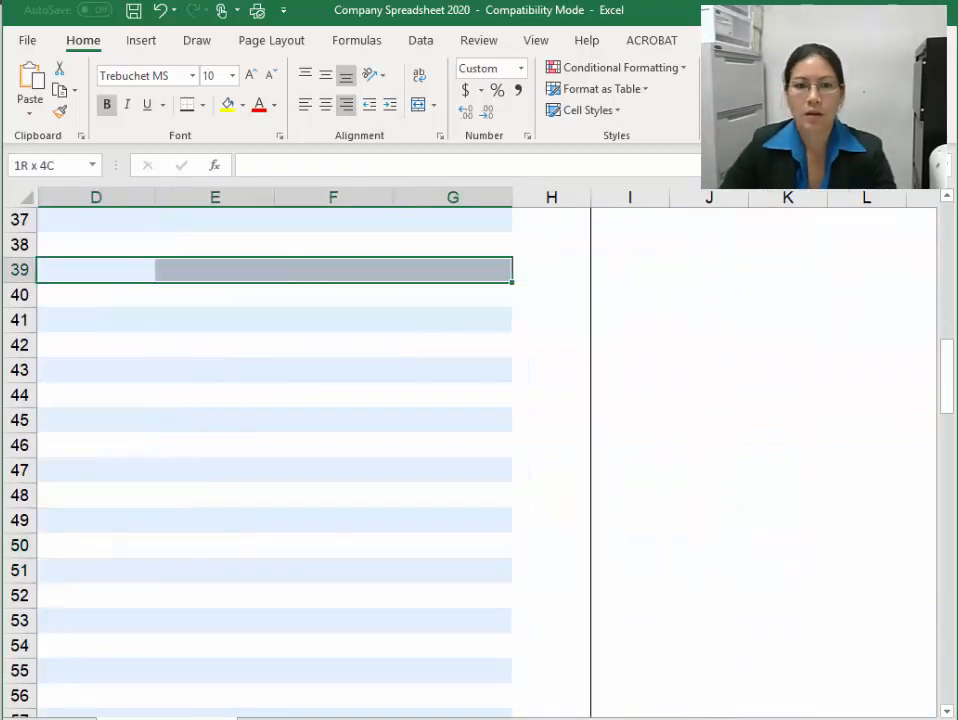
left_click(202, 105)
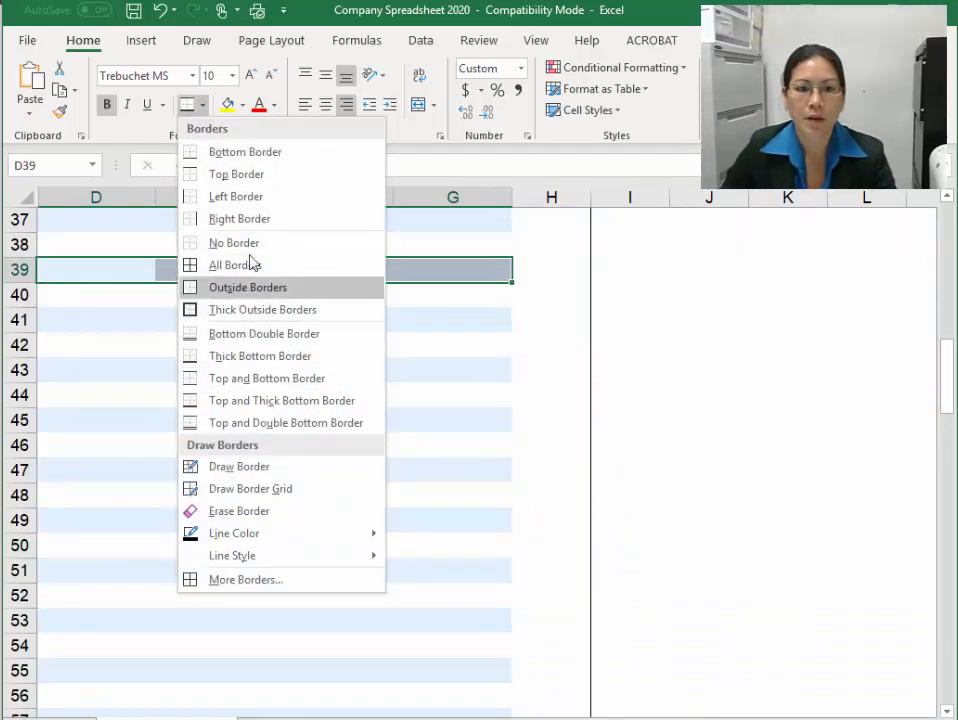
left_click(258, 153)
left_click(286, 368)
Add a top and bottom border to D50:G50, the Total non-current assets row
key("Left")
key("Left")
key("Left")
key("Left")
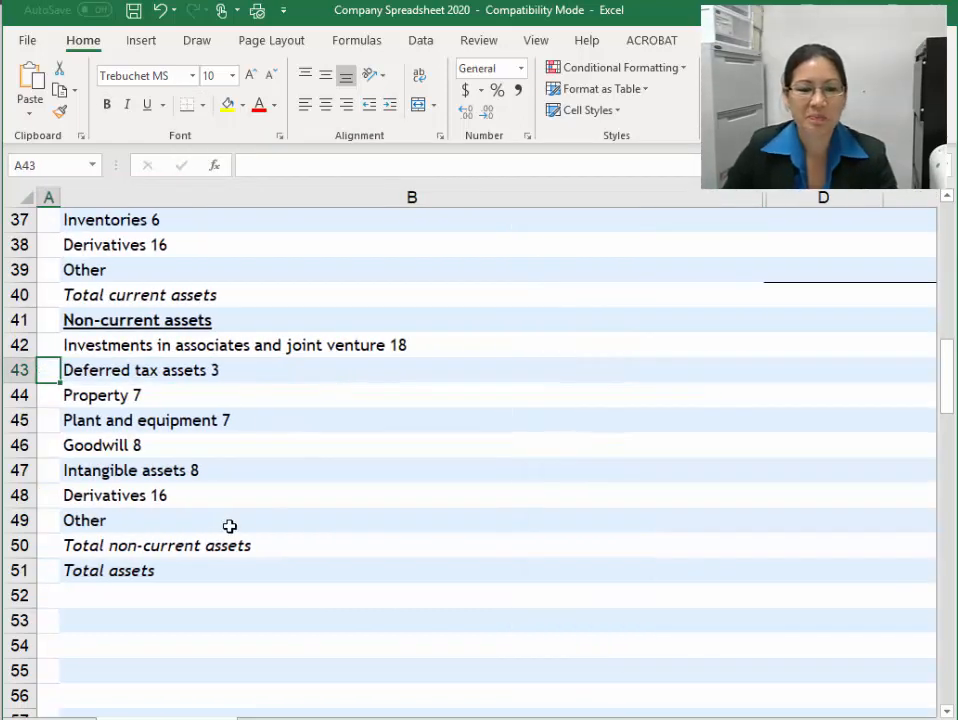
left_click(831, 519)
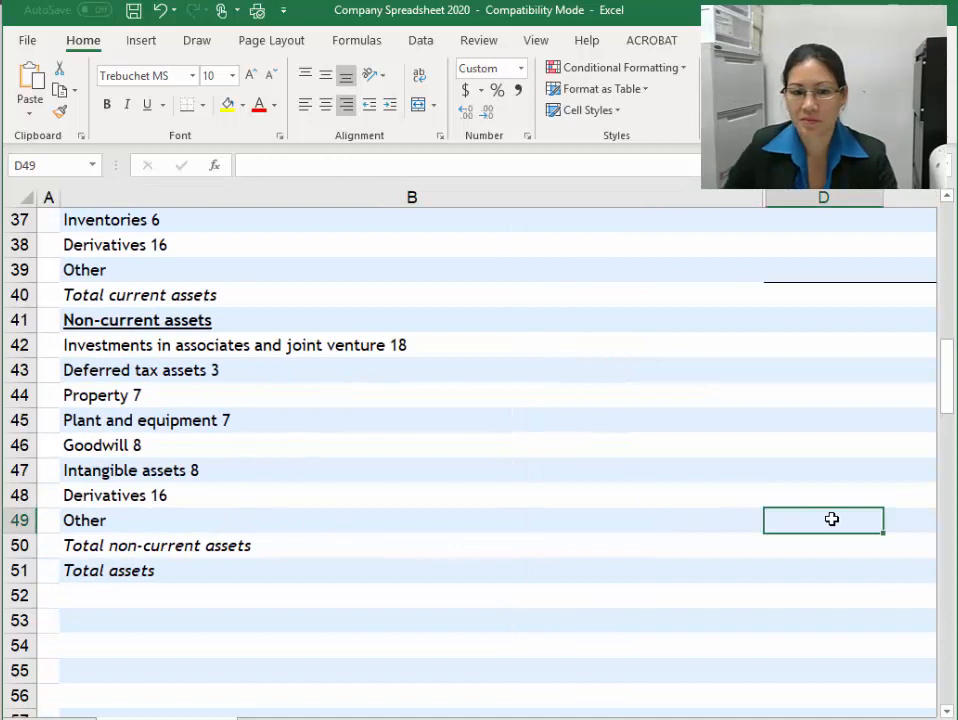
key("shift+Right")
key("shift+Right")
key("shift+Right")
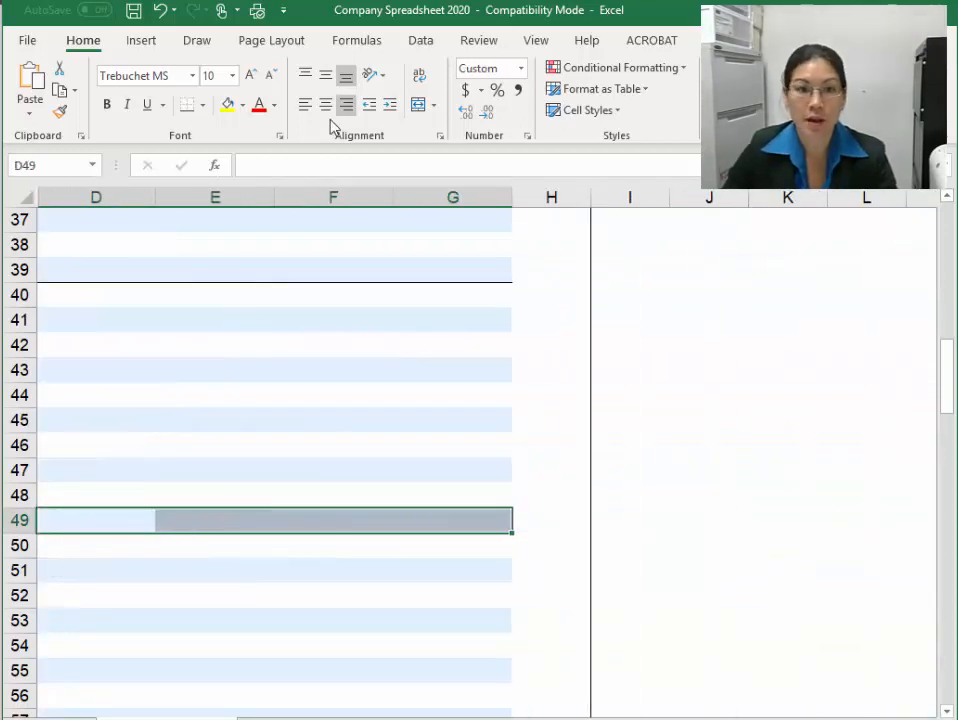
left_click_drag(90, 550, 440, 554)
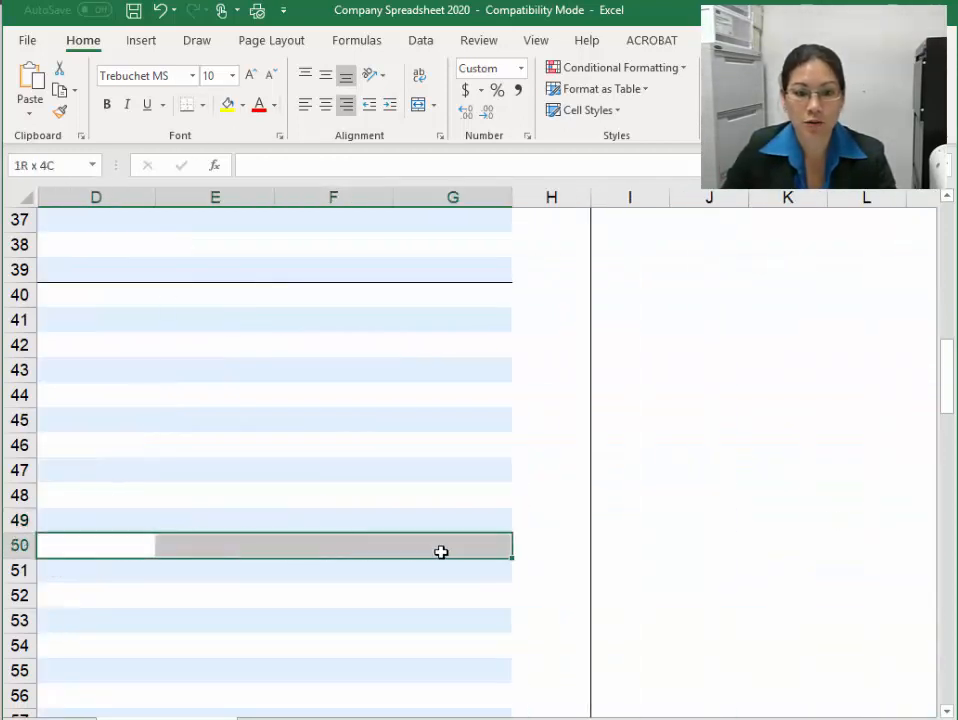
left_click(188, 105)
left_click(284, 355)
Find the 2016 cash and cash equivalents cell, G34, and read the 2016 current asset figures in the 2017 annual report PDF
key("Left")
key("Left")
key("Left")
key("Left")
scroll(330, 420, "up", 4)
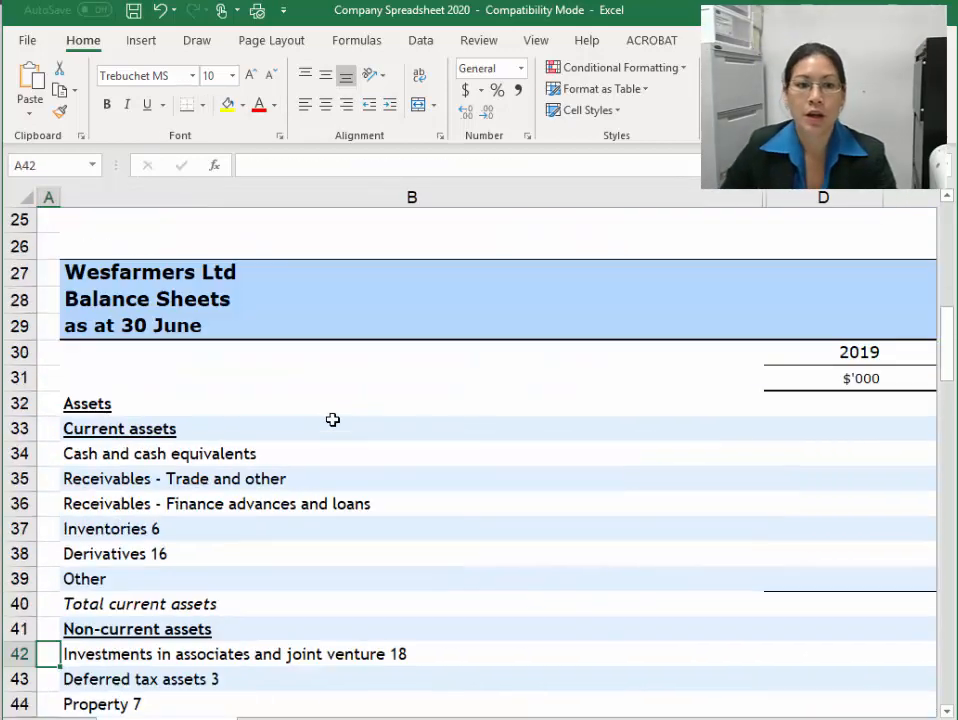
left_click(120, 428)
left_click(120, 453)
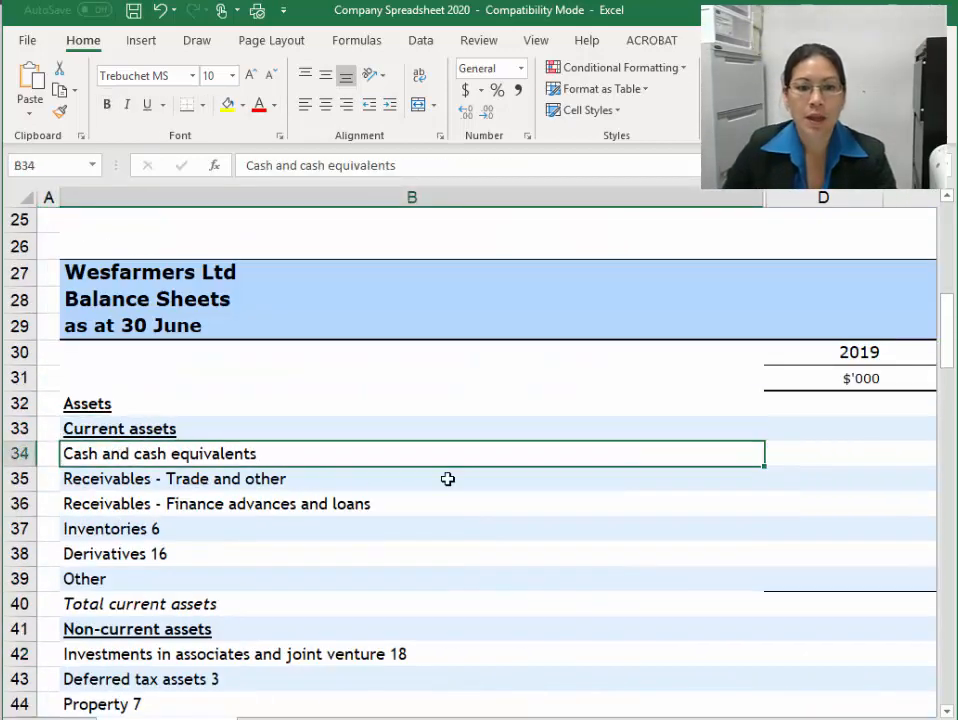
key("Right")
key("Right")
key("Right")
key("Right")
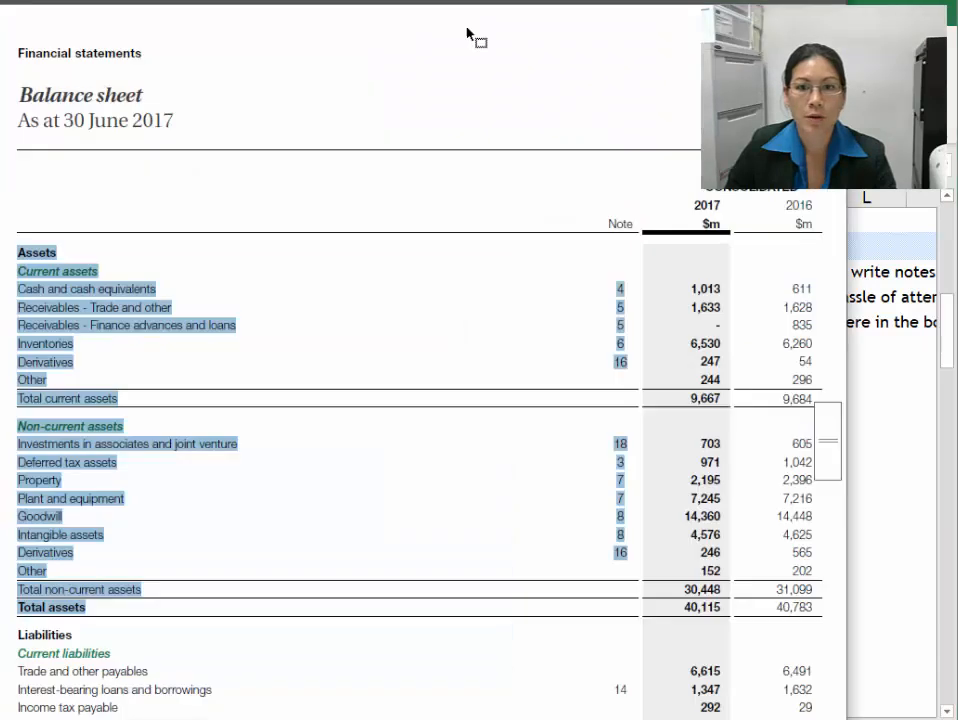
left_click(796, 284)
left_click_drag(796, 284, 813, 309)
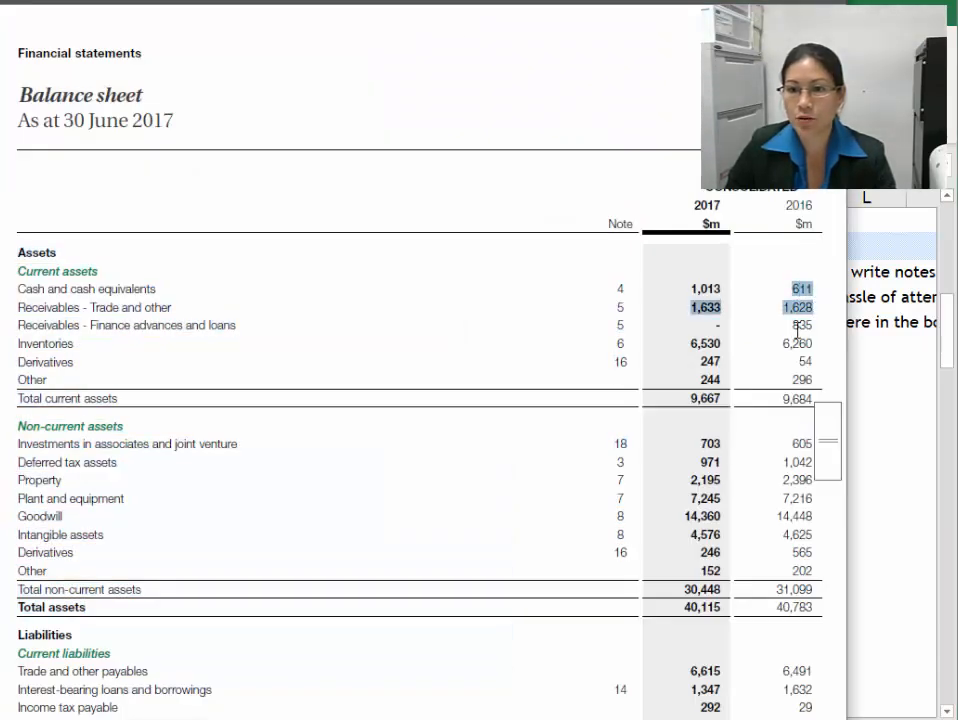
left_click(739, 388)
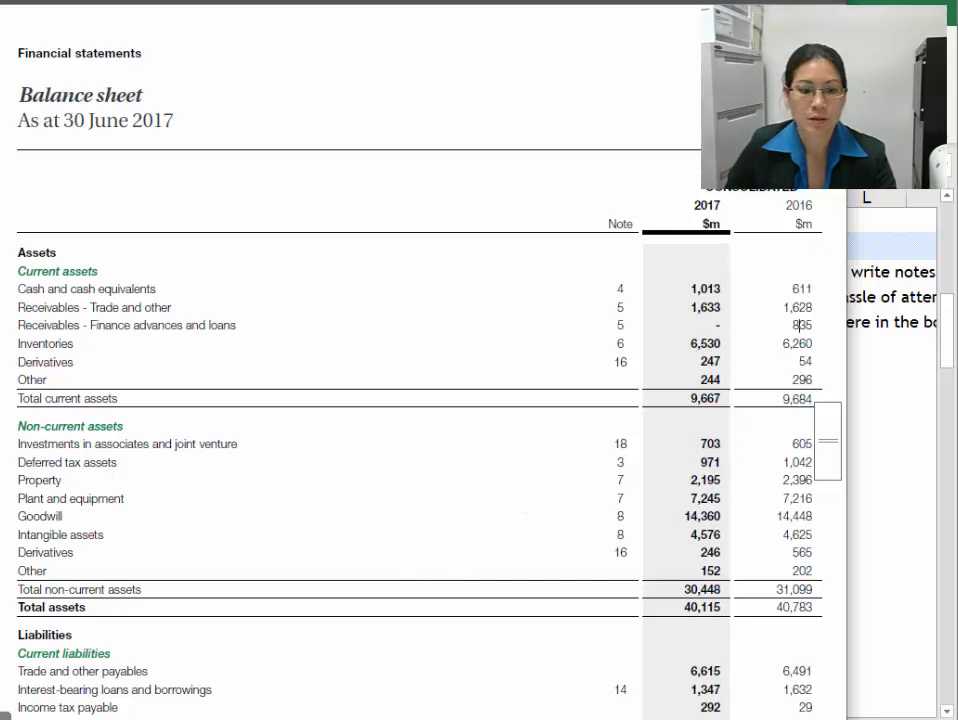
Back in Excel, enter the 2016 current assets in G34:G39 as 611, 1628, 835, 6260, 54 and 296
key("alt+Tab")
type("611")
key("Return")
type("1628")
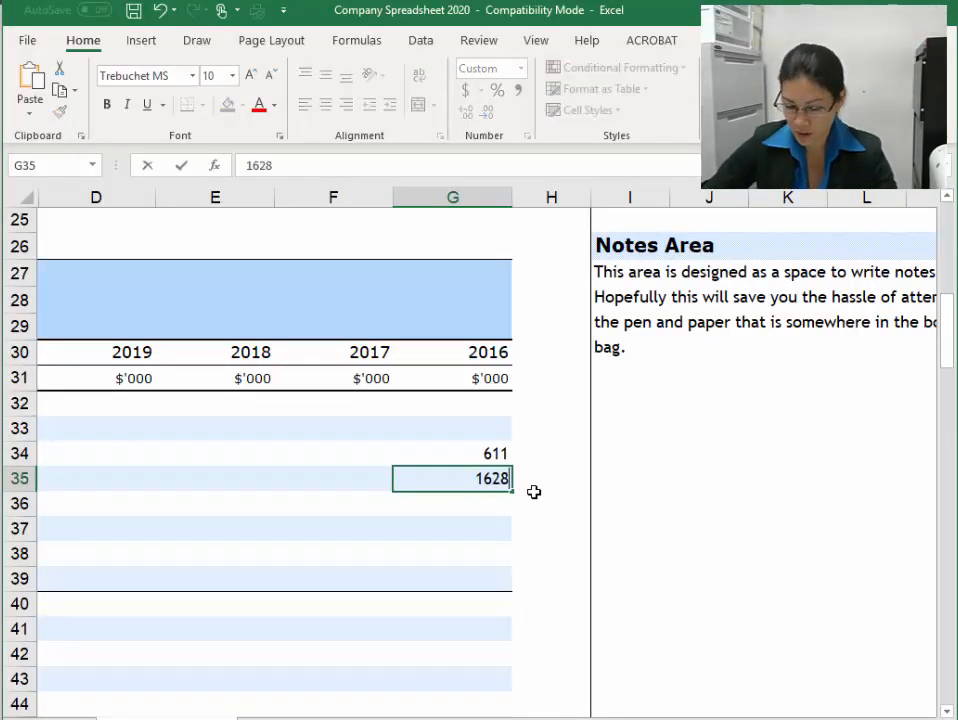
key("Return")
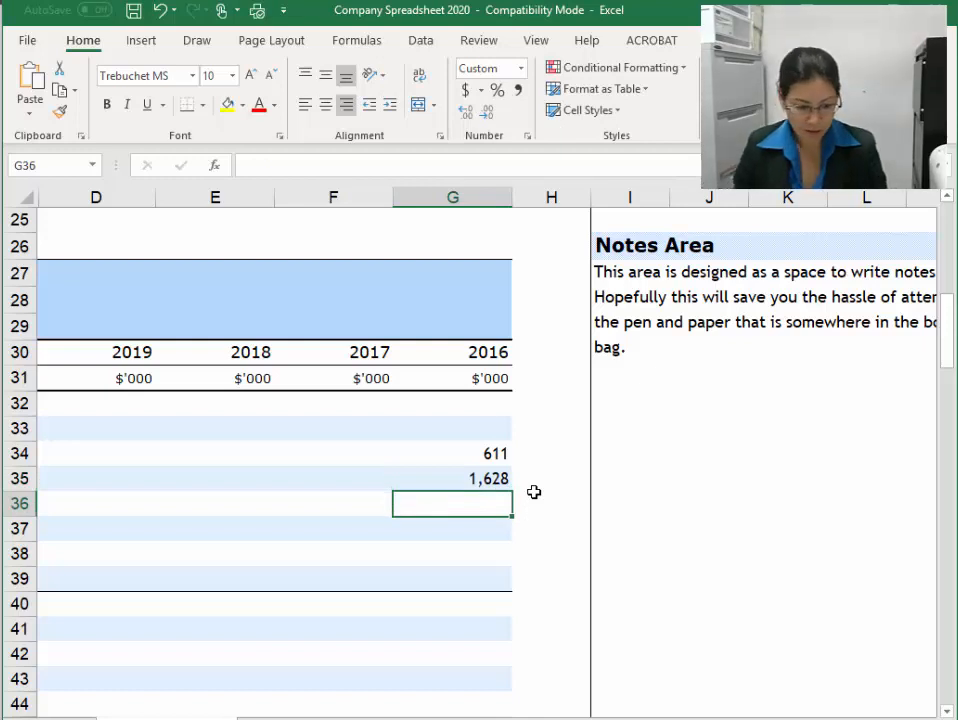
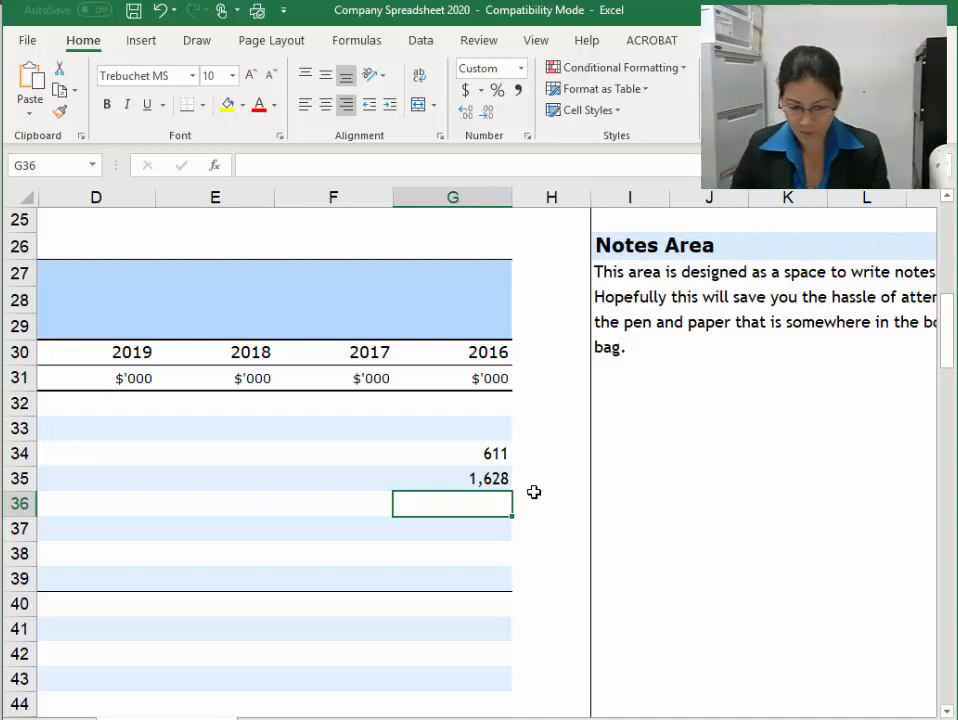
type("835")
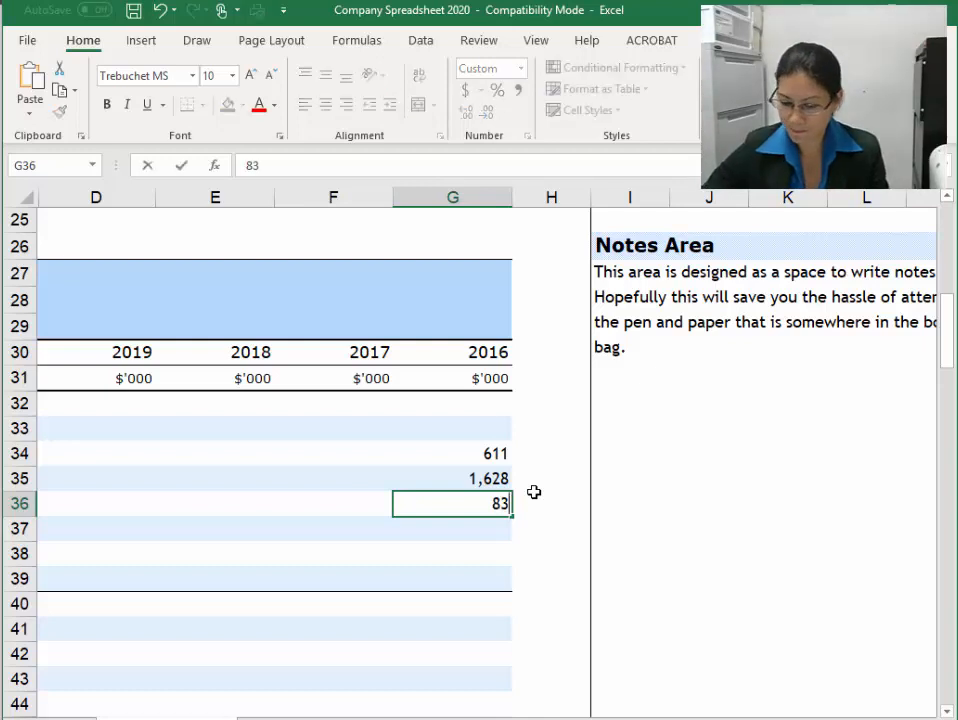
key("Return")
type("6260")
key("Return")
type("54")
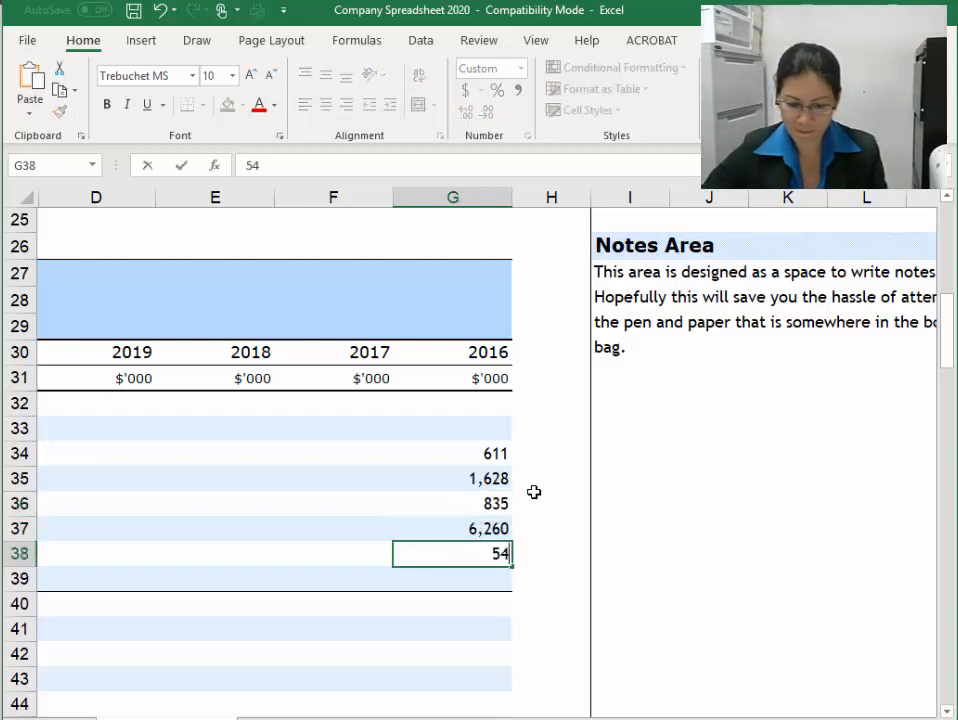
key("Return")
type("296")
key("Return")
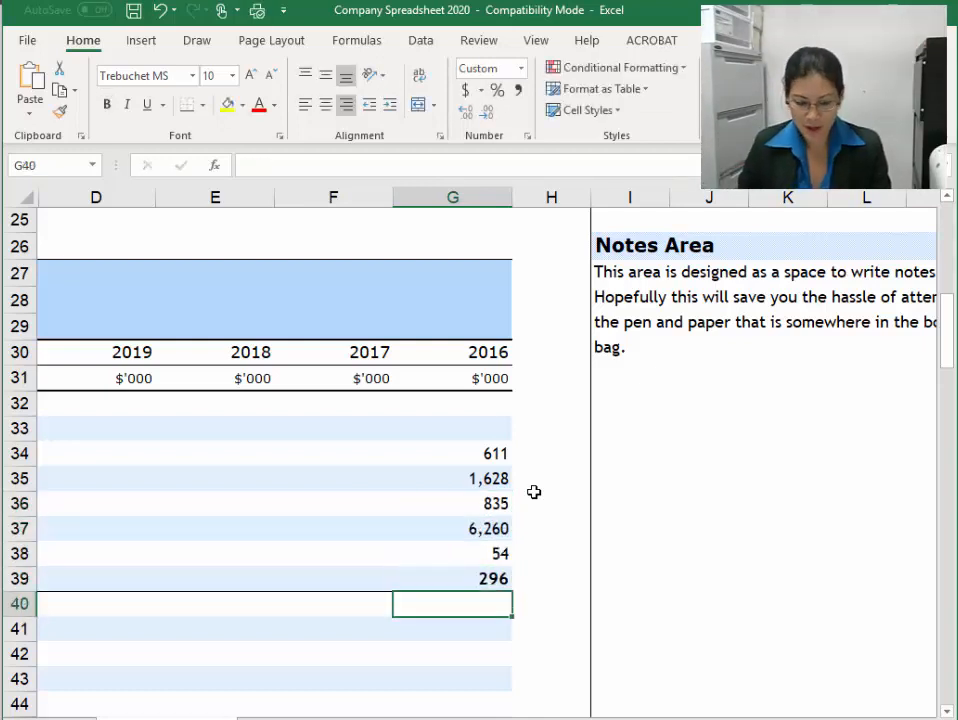
Total the 2016 current assets in G40 with =SUM(G34:G39) and copy the formula across to D40
type("=sum(")
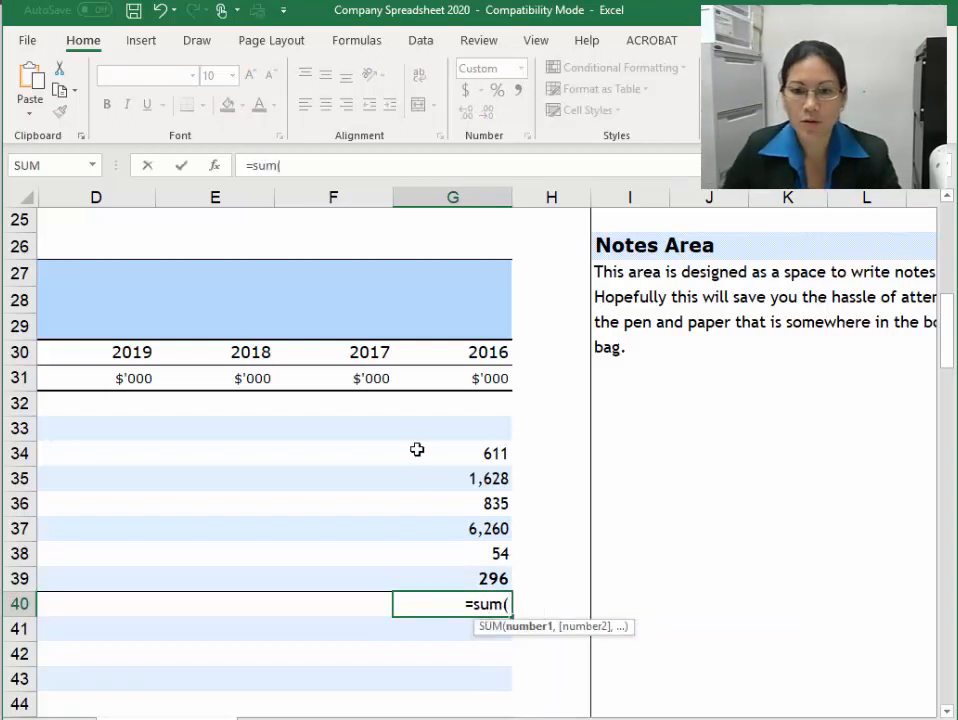
left_click_drag(417, 450, 432, 571)
type(")")
key("Return")
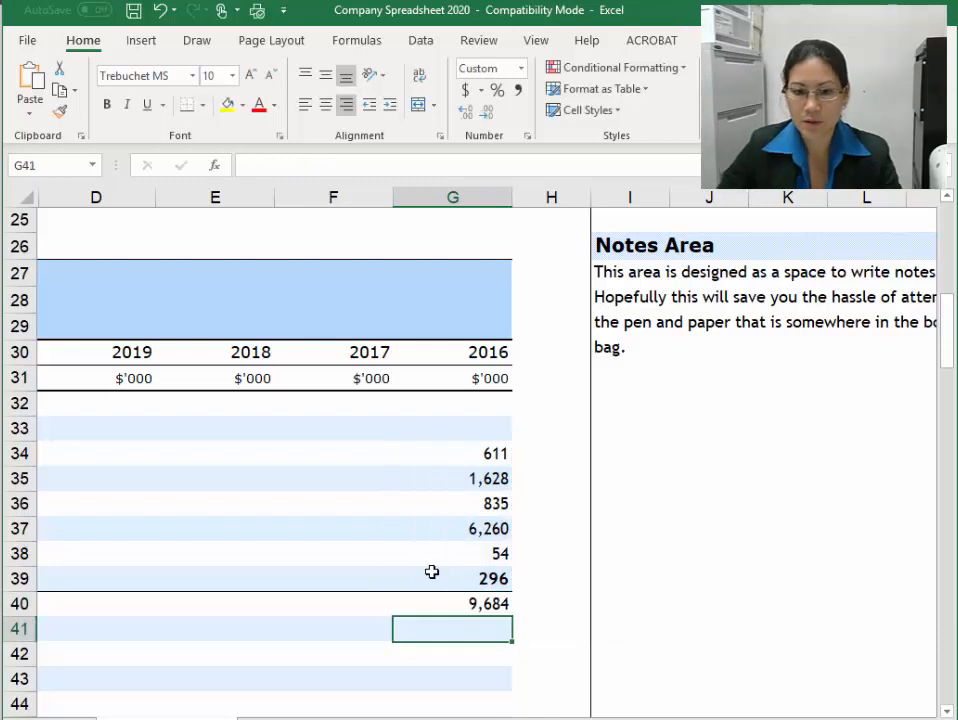
left_click(470, 603)
left_click_drag(513, 617, 68, 617)
left_click(487, 605)
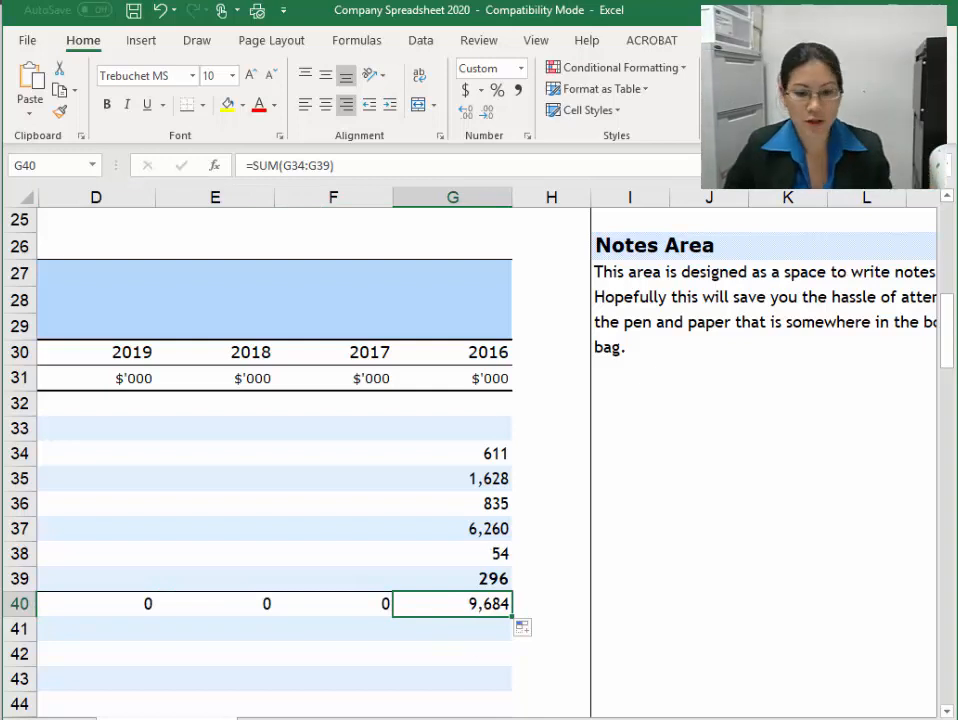
Check 2016 Total current assets against the 2017 annual report PDF and read its 2016 non-current asset figures
mouse_move(100, 719)
left_click(165, 705)
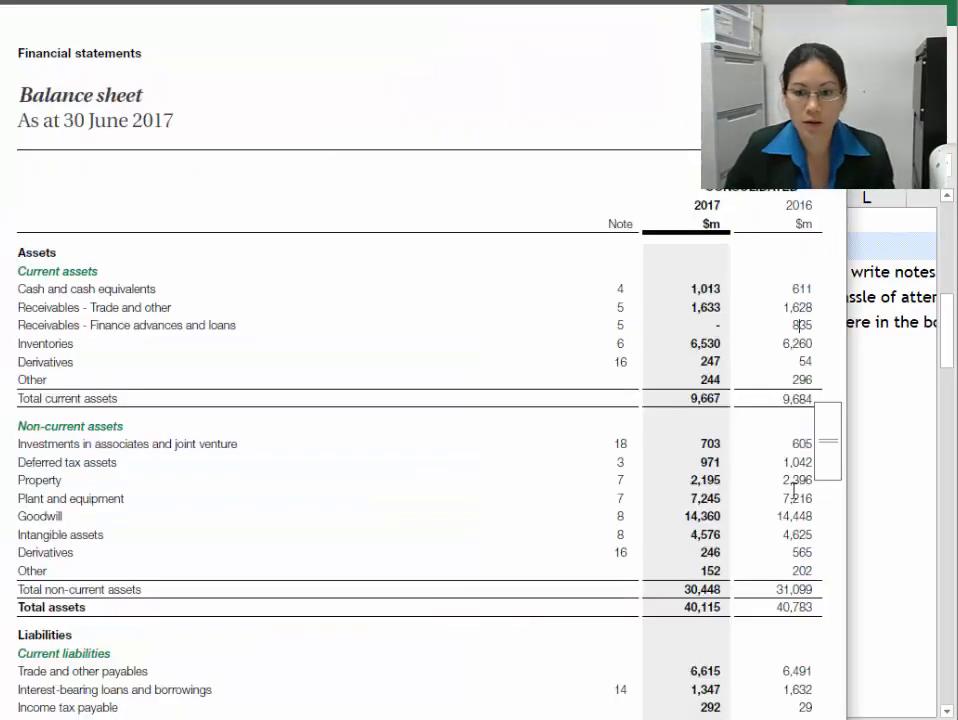
left_click_drag(787, 398, 810, 404)
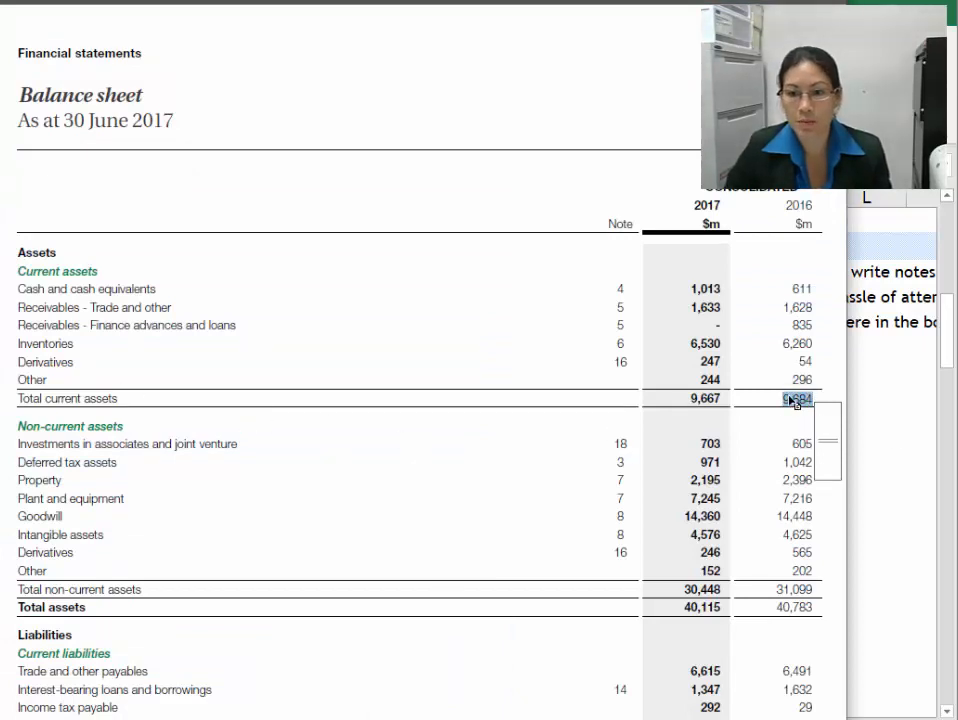
left_click(776, 437)
left_click_drag(795, 448, 801, 454)
left_click(795, 443)
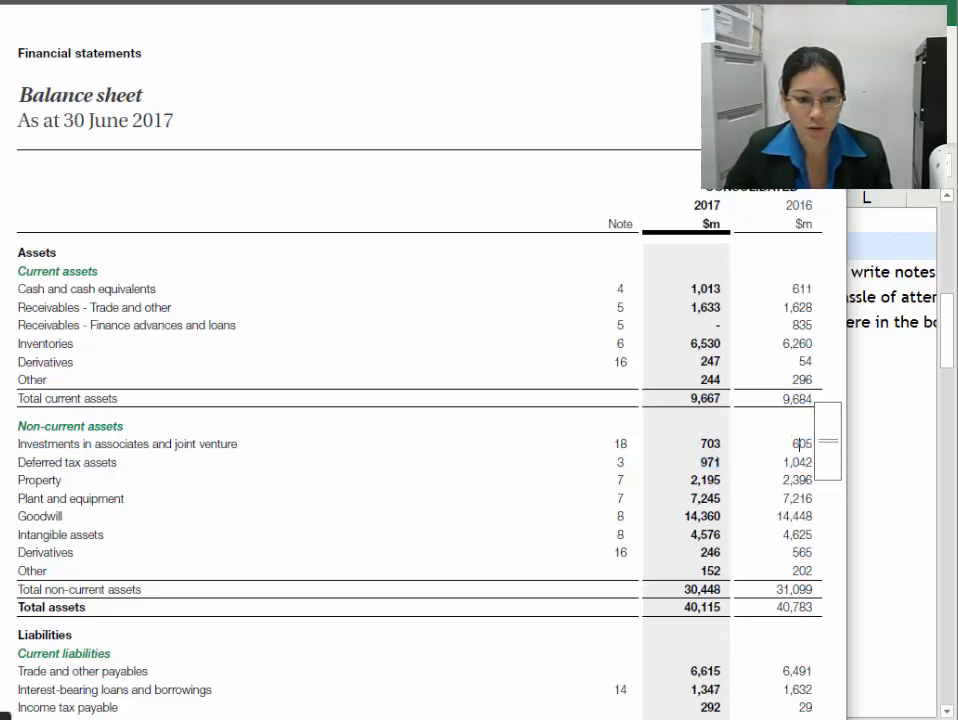
Back in Excel, enter 605, 1042, 2396 and 7216 in G42:G45 for 2016 investments, deferred tax assets, property, and plant and equipment
key("alt+Tab")
scroll(423, 622, "down", 2)
left_click(488, 497)
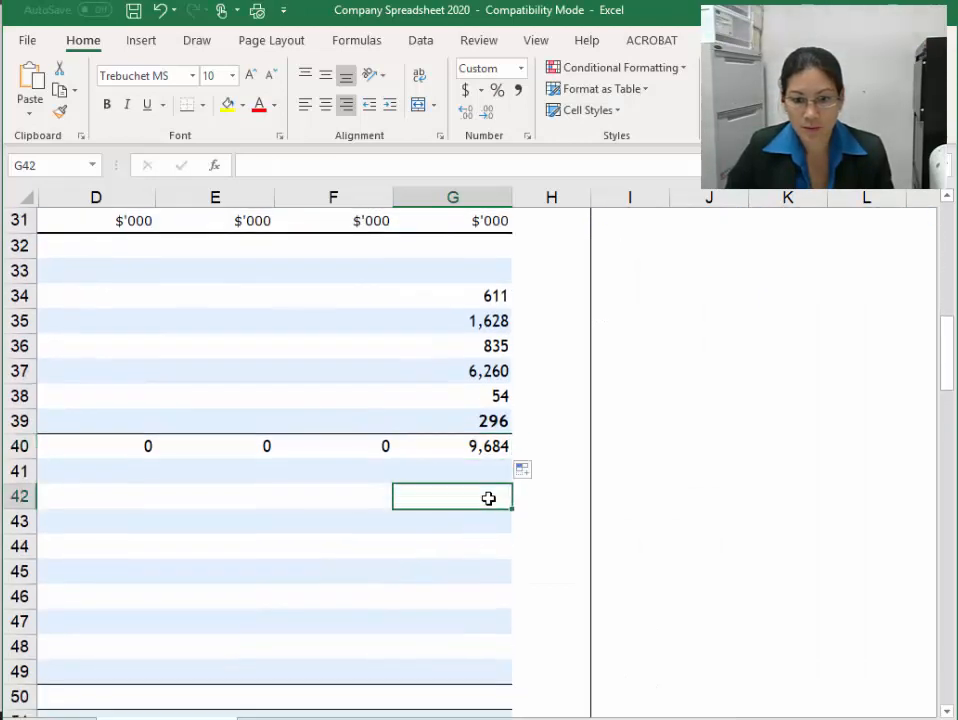
key("Left")
key("Left")
key("Left")
key("Left")
key("Left")
key("Right")
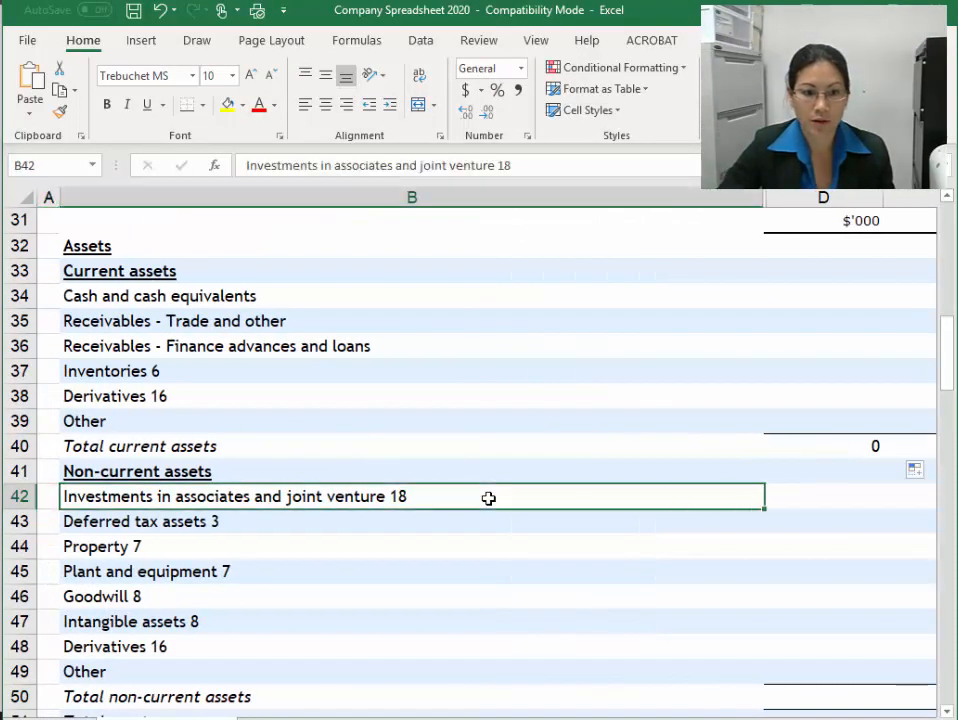
key("Right")
key("Right")
key("Right")
key("Right")
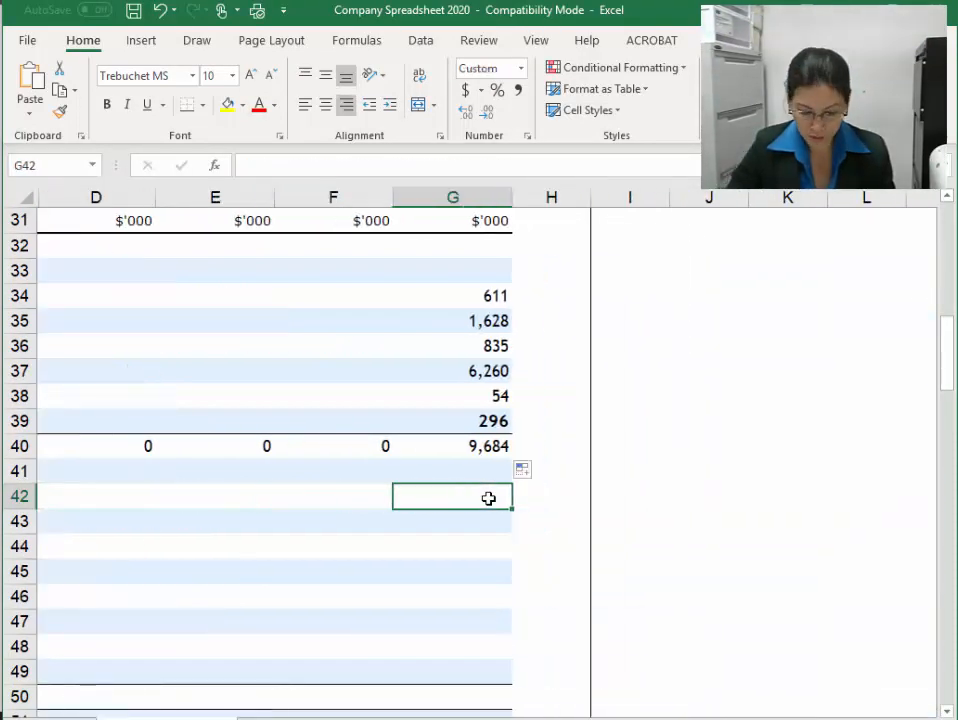
type("605")
key("Return")
type("1042")
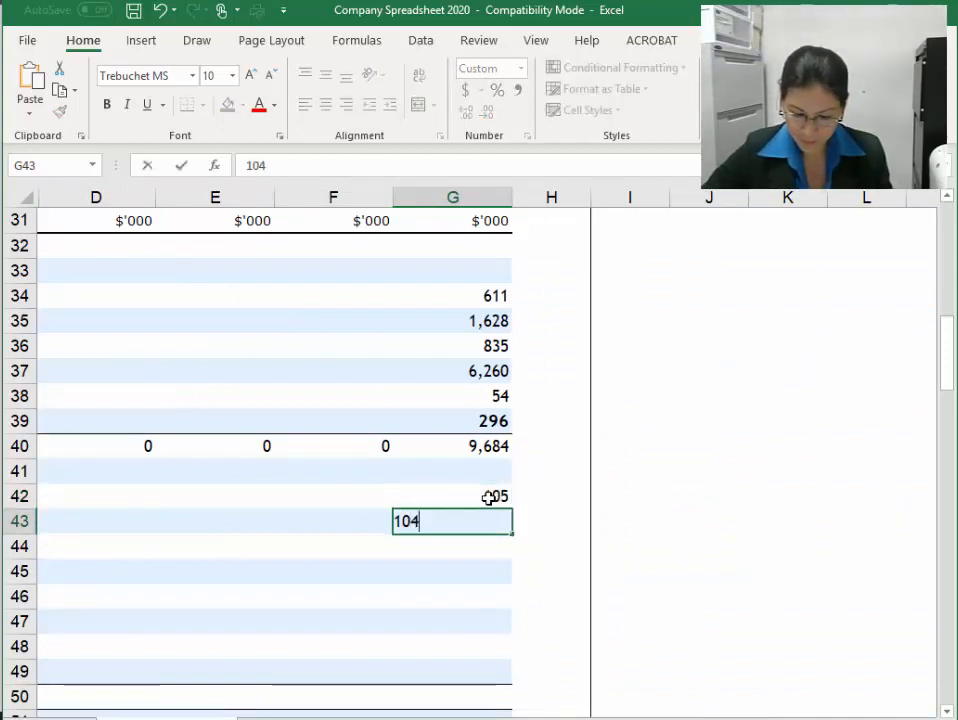
key("Return")
type("2396")
key("Return")
type("7216")
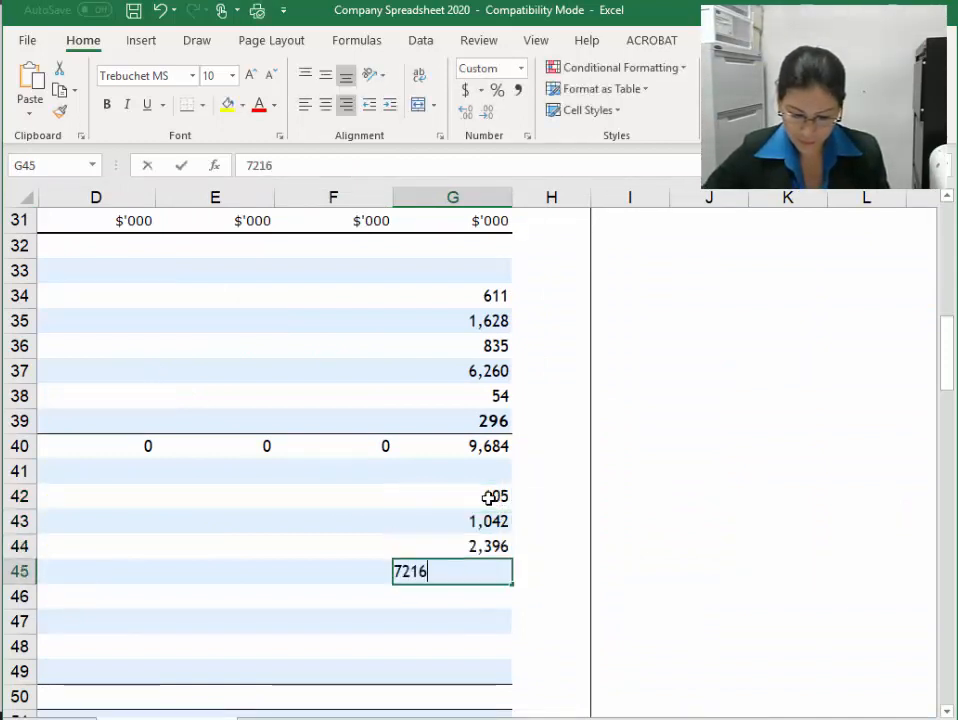
key("Return")
Enter 14,448, 4625, 565 and 202 in G46:G49 for 2016 goodwill, intangible assets, derivatives and other
type("14,448")
key("Return")
type("4625")
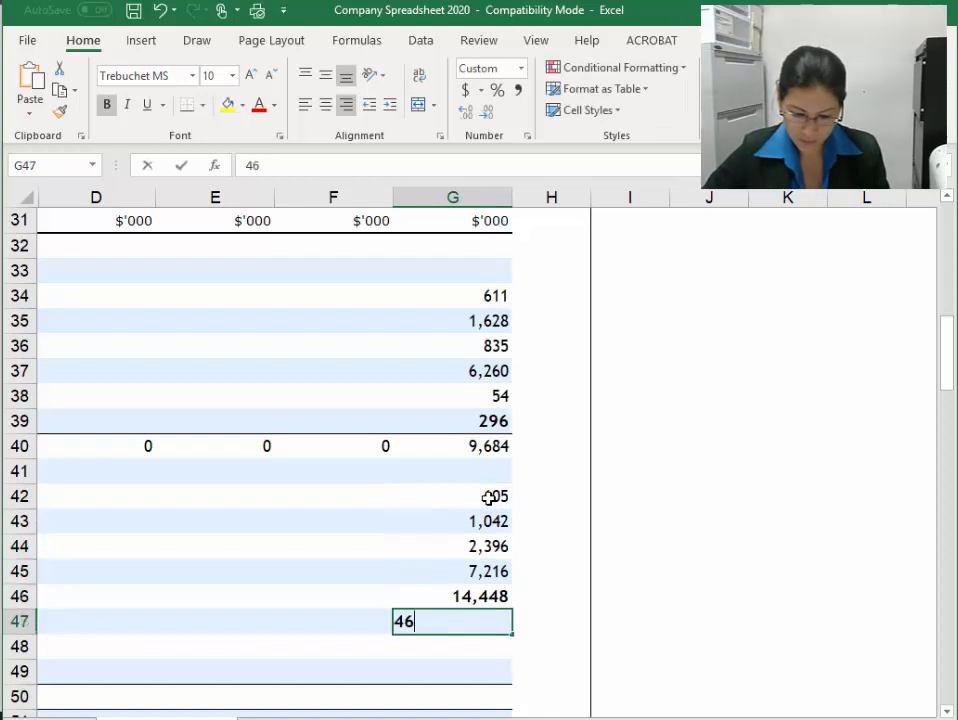
key("Return")
key("Return")
type("565")
key("Return")
type("202")
key("Return")
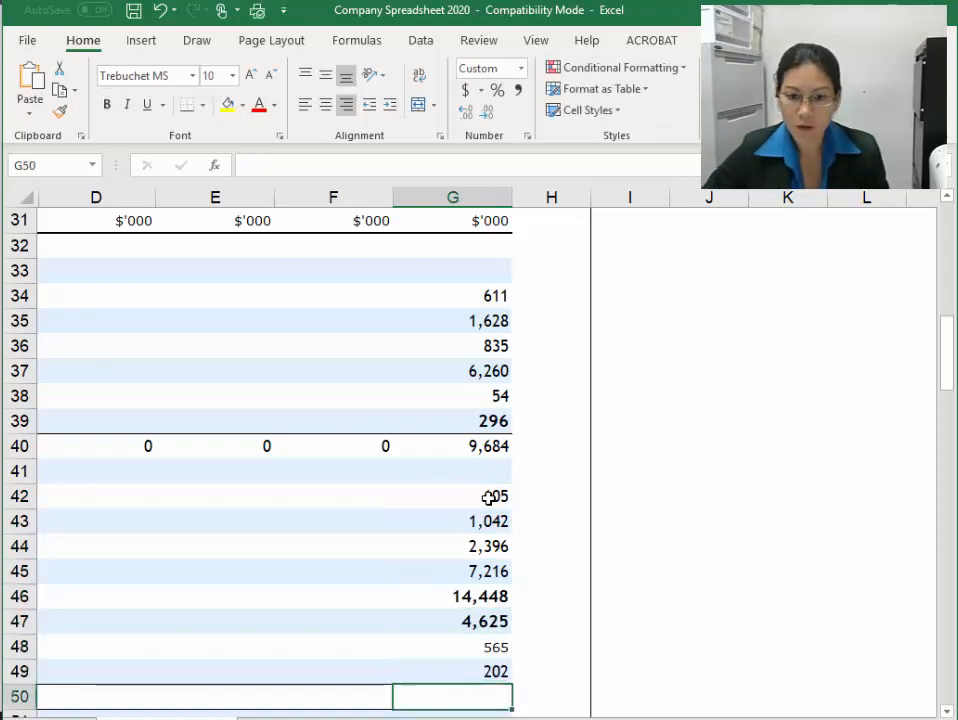
Total the 2016 non-current assets in G50 with =SUM(G42:G49) and copy the formula across to D50
type("=sum(")
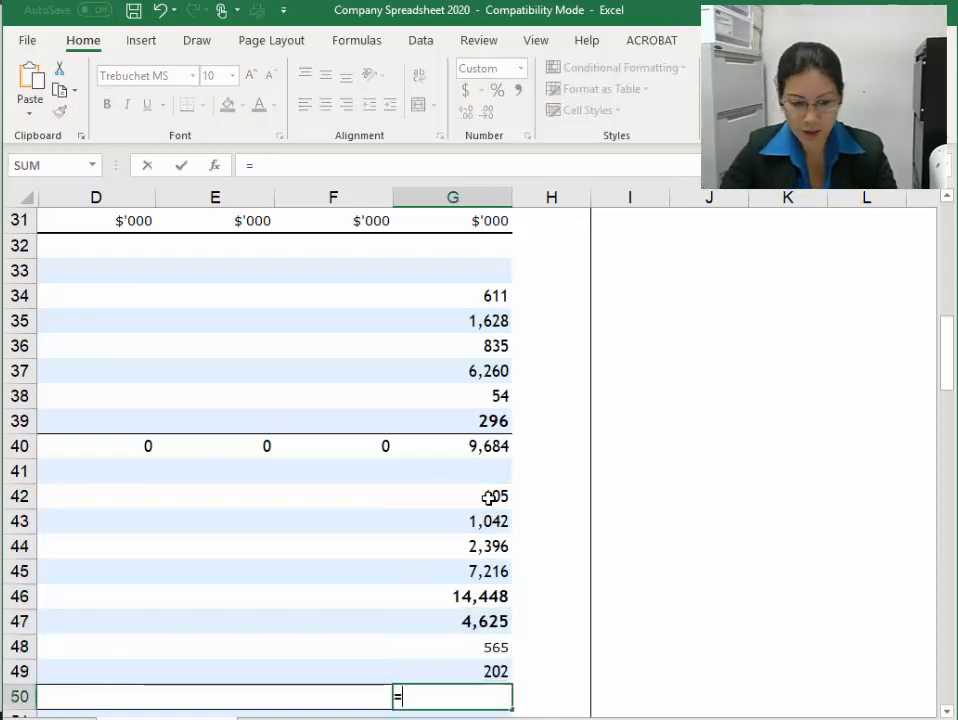
left_click_drag(488, 497, 479, 663)
key("Return")
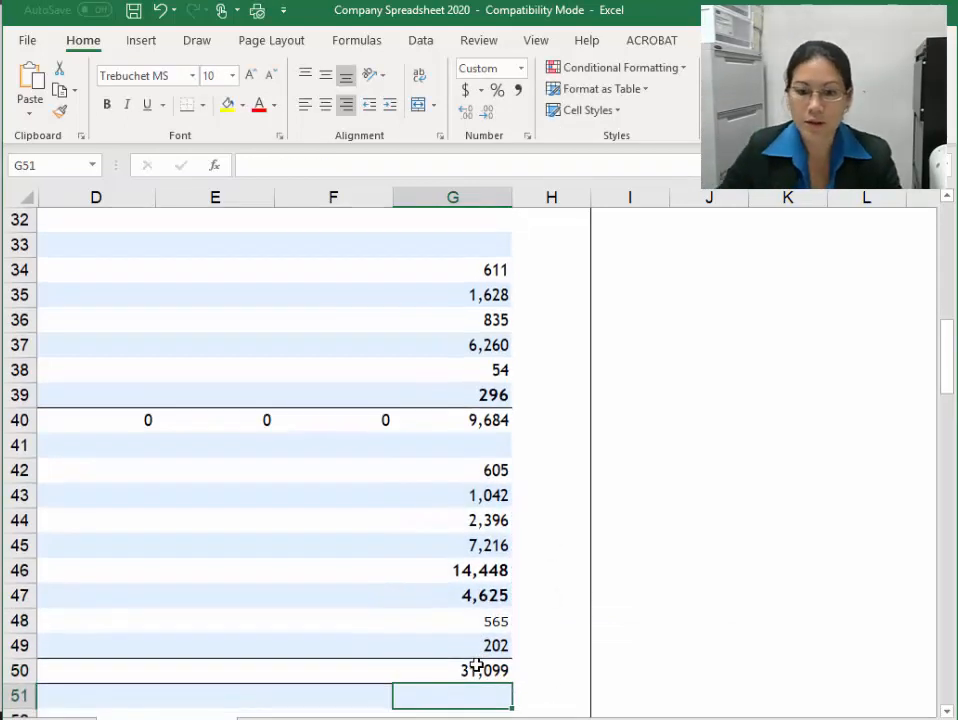
left_click(484, 677)
left_click_drag(482, 686, 79, 691)
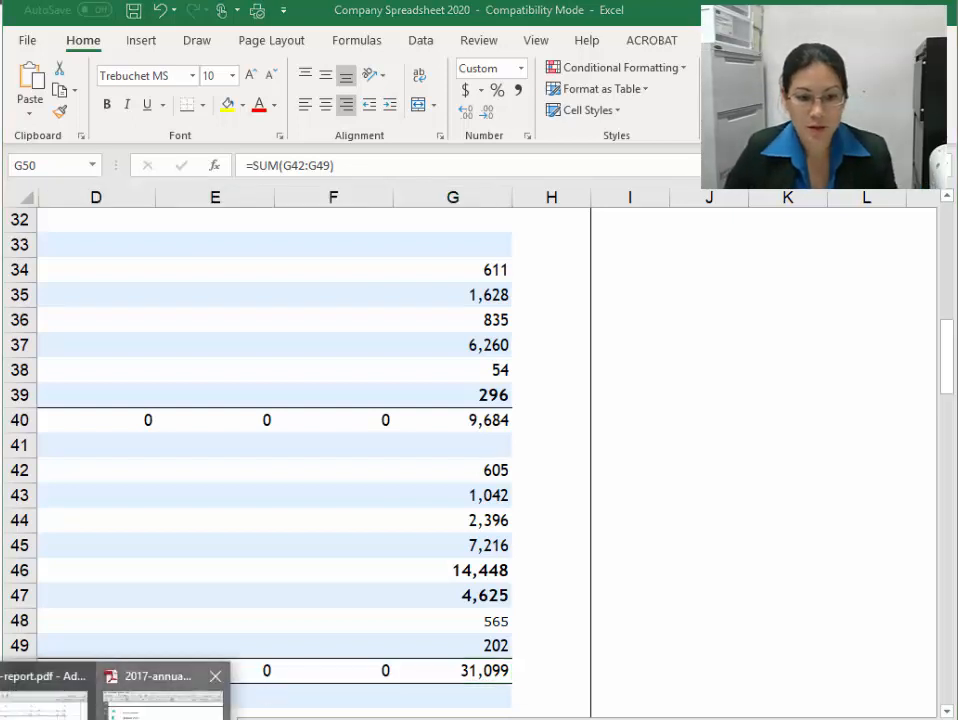
Check the 2016 Total non-current assets and Total assets figures in the 2017 annual report PDF
left_click(170, 700)
left_click_drag(777, 589, 825, 589)
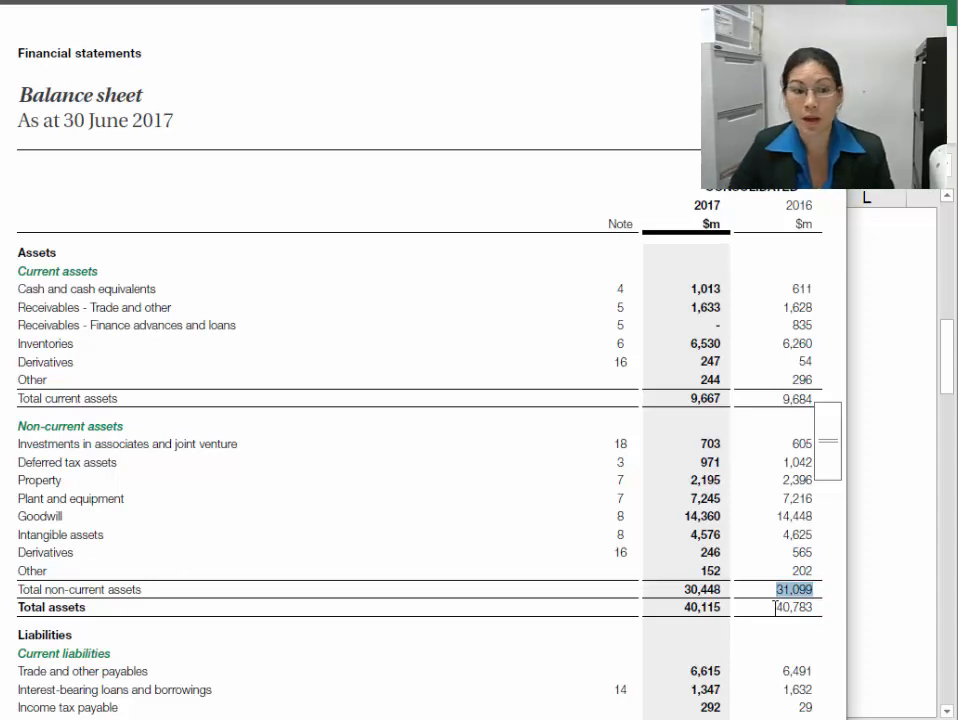
left_click_drag(776, 607, 814, 607)
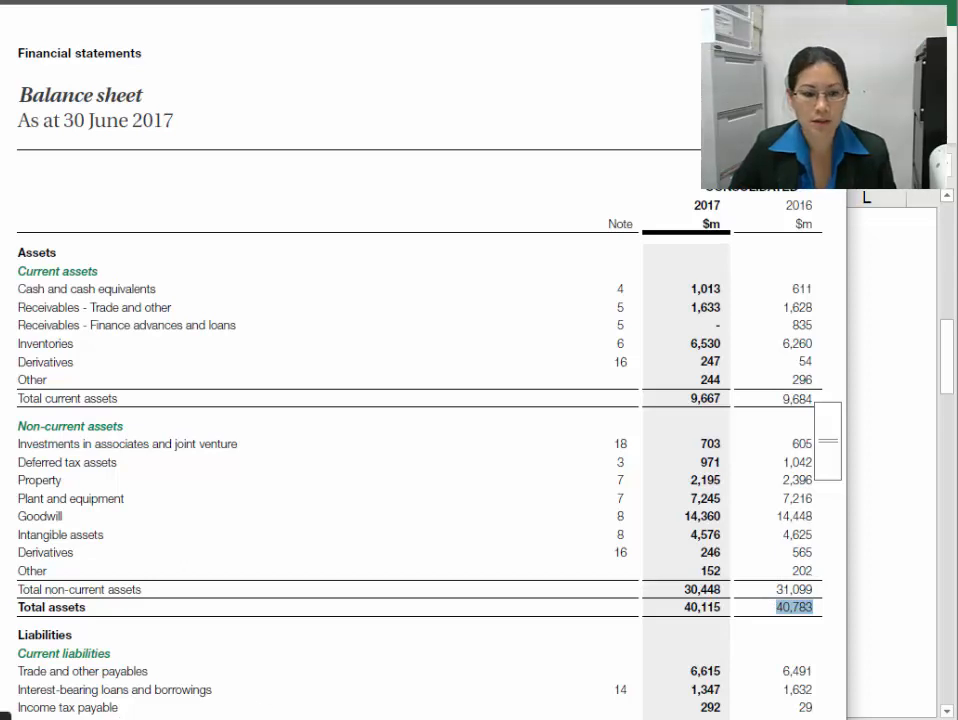
Back in Excel, calculate 2016 total assets in G51 by adding current and non-current totals with =G40+G50
key("alt+Tab")
left_click(454, 692)
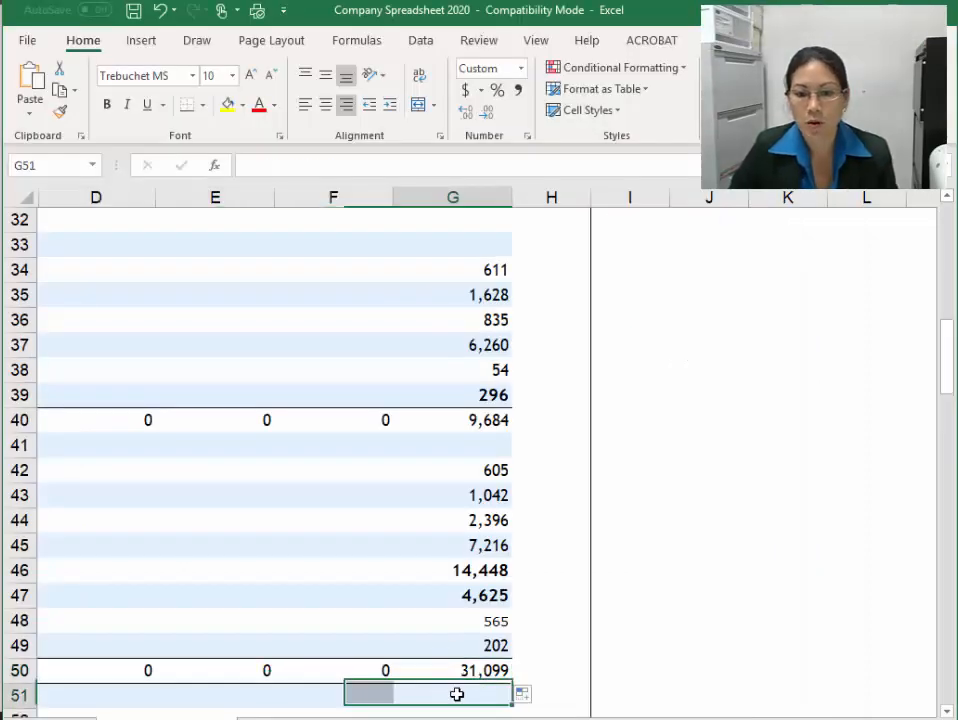
type("=")
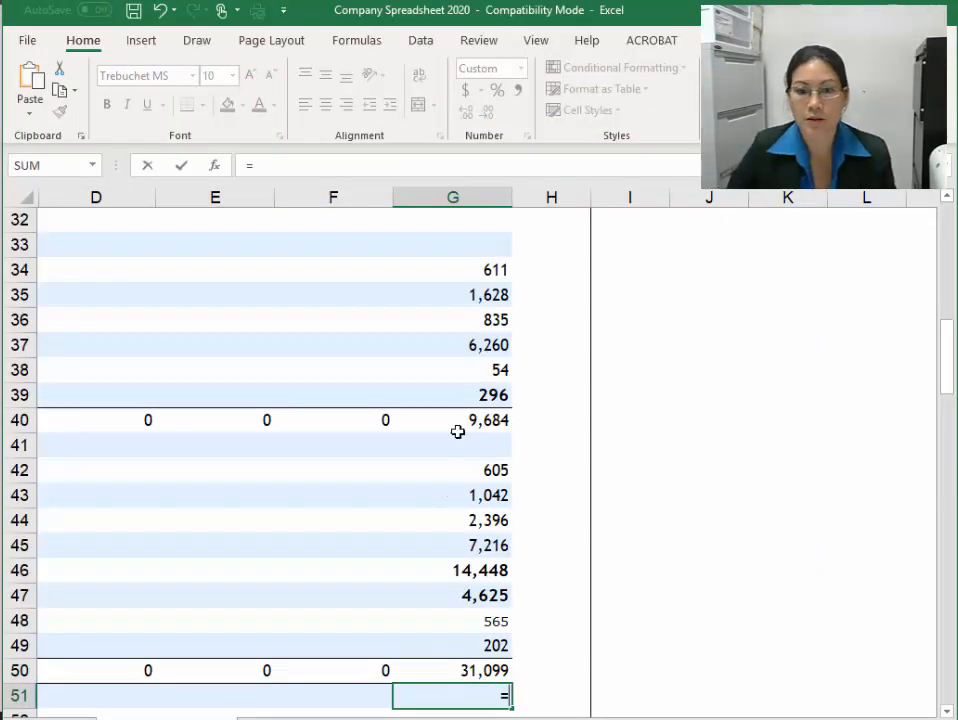
left_click(457, 421)
type("+")
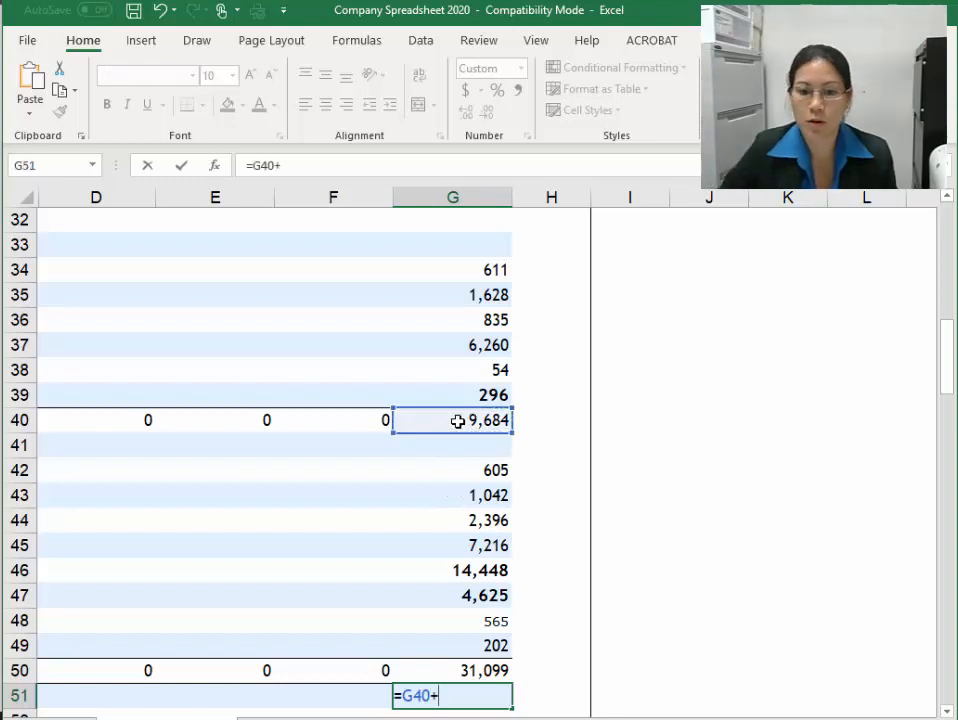
left_click(453, 668)
key("Return")
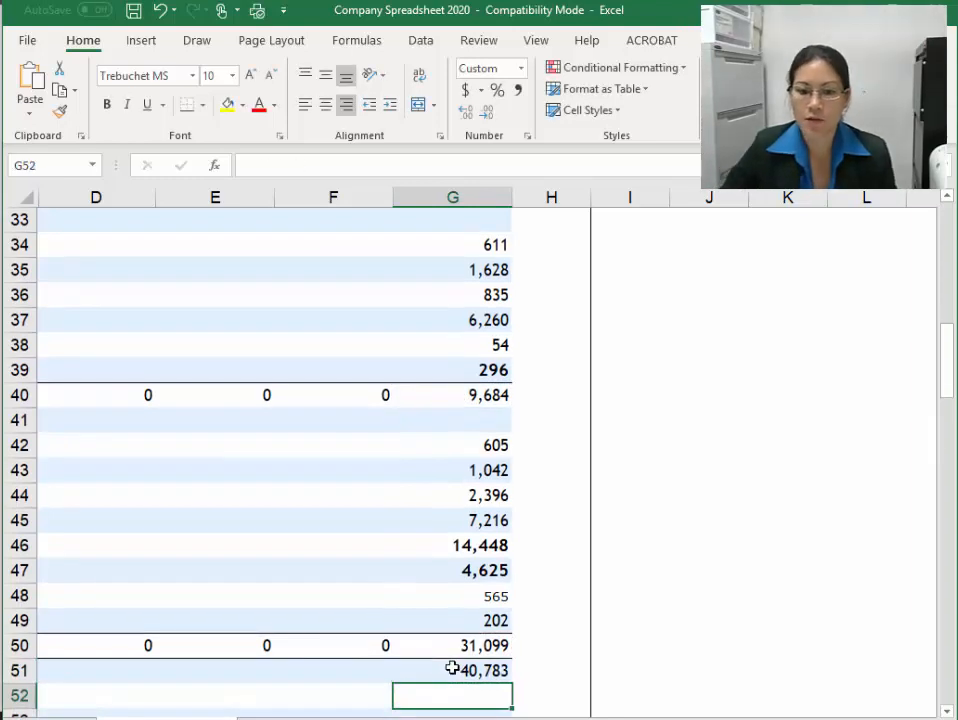
Copy the total assets formula from G51 across to D51 and check the copied formulas in the row
left_click(452, 668)
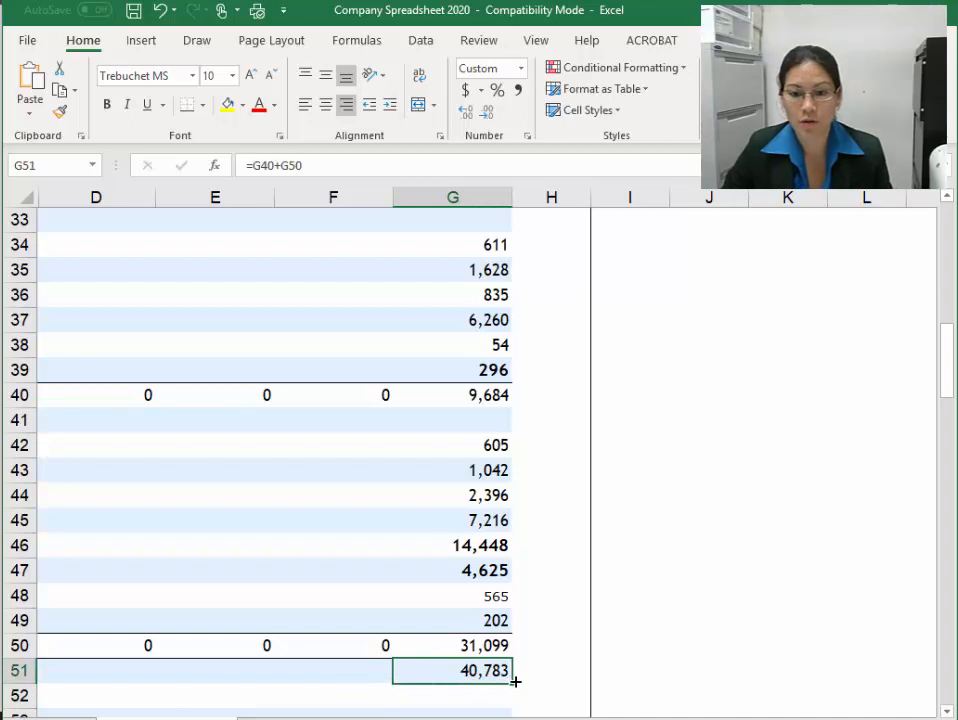
left_click_drag(417, 675, 62, 669)
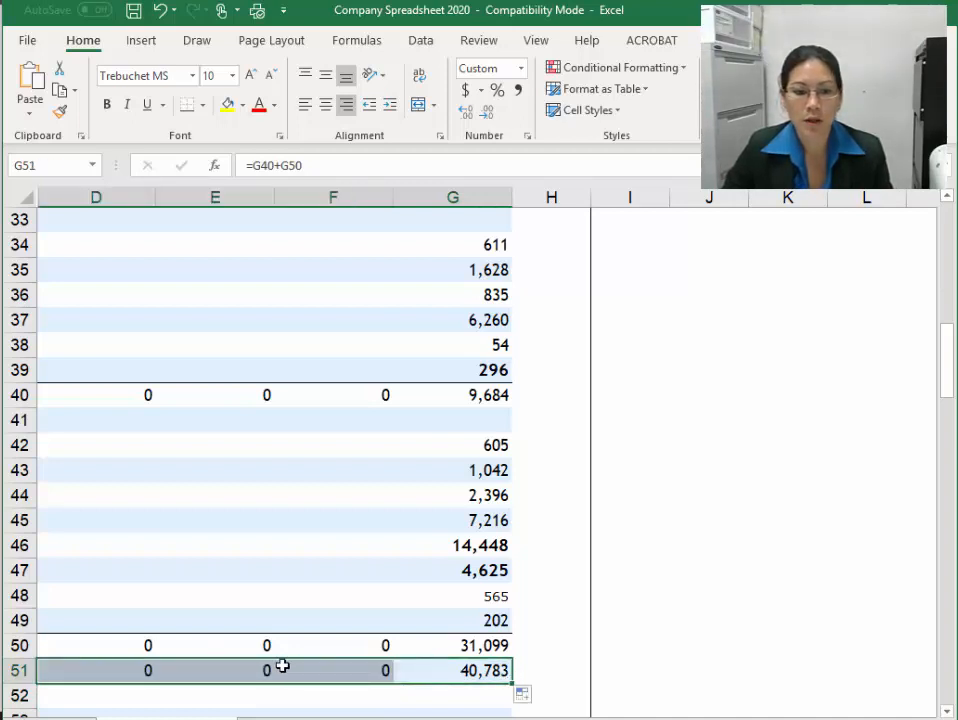
left_click(388, 670)
key("Left")
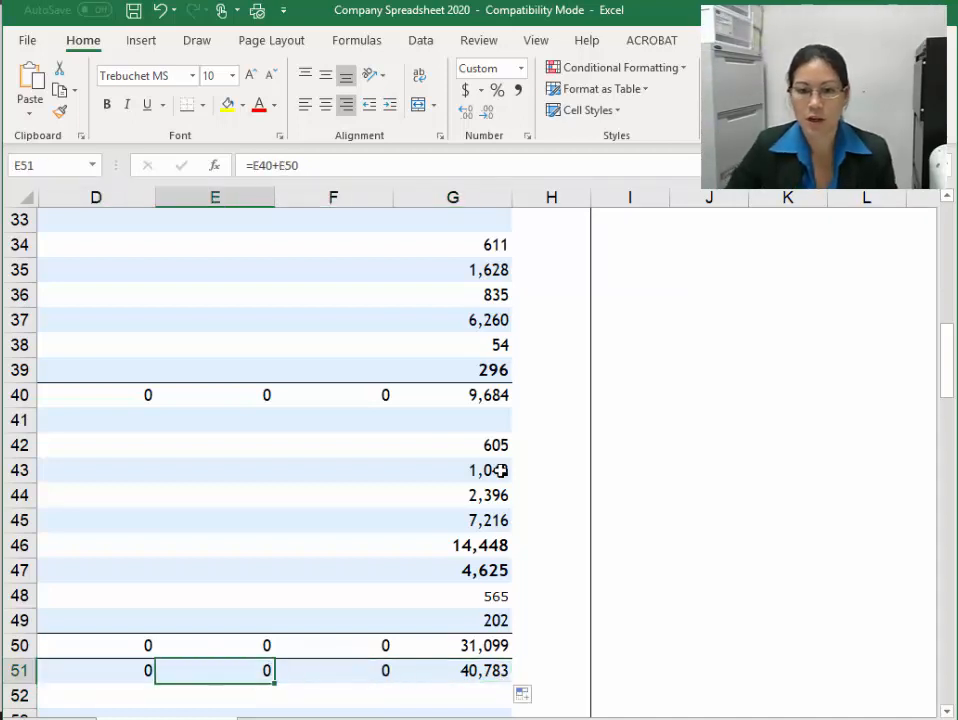
left_click(466, 677)
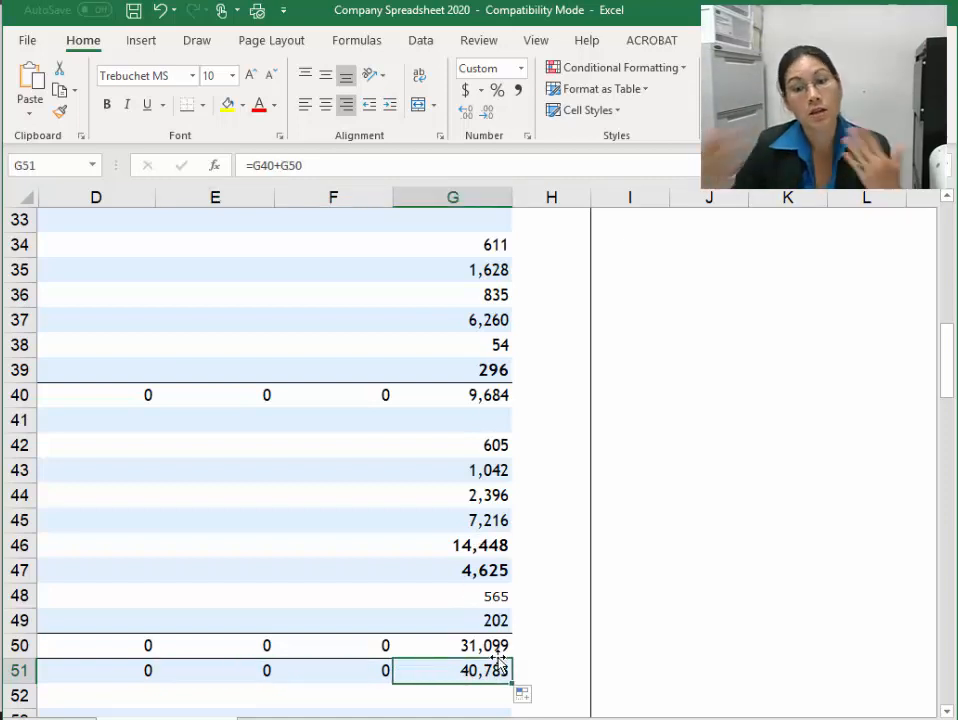
Italicise the Total current assets, Total non-current assets and Total assets rows (40, 50 and 51)
key("Left")
key("Left")
key("Left")
key("Left")
key("Left")
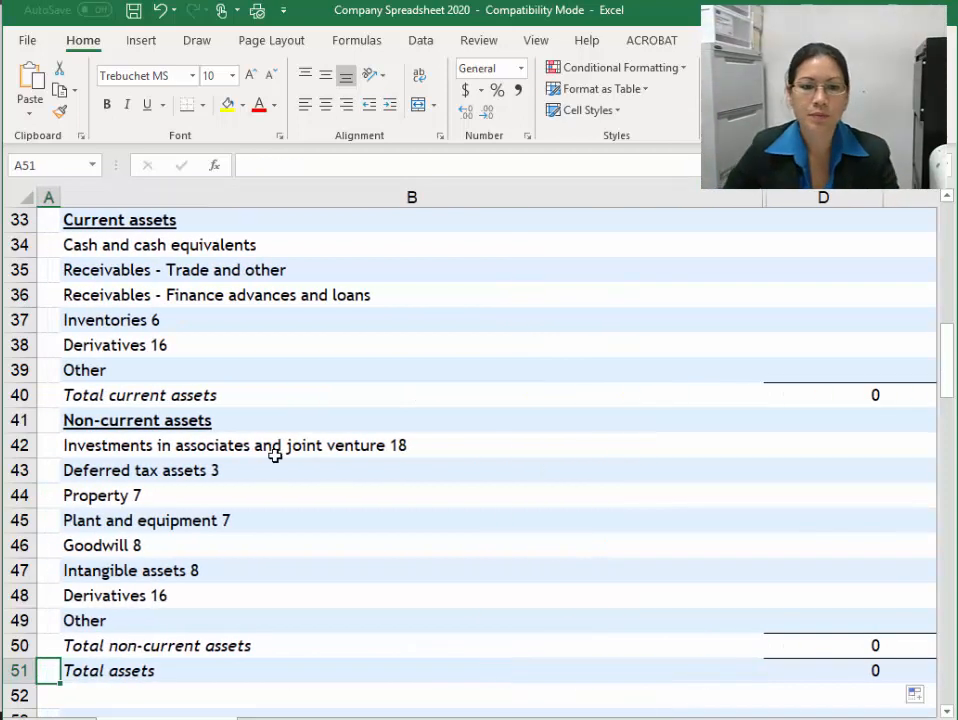
left_click(16, 397)
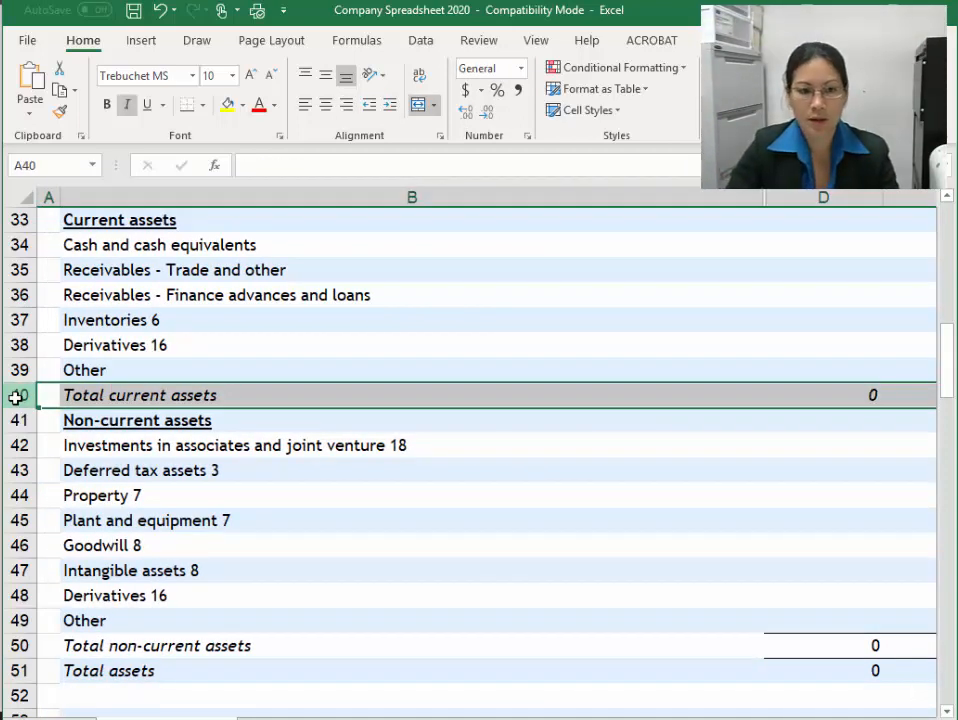
left_click_drag(25, 646, 25, 670)
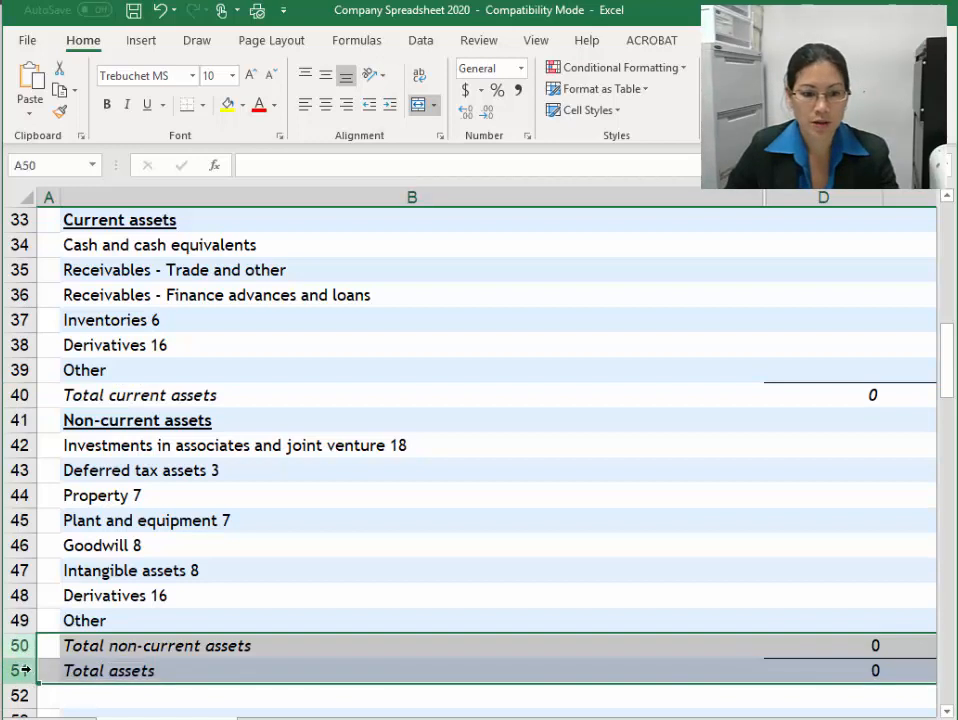
Remove the trailing note numbers from the Investments in associates and joint venture and Deferred tax assets labels
left_click(262, 445)
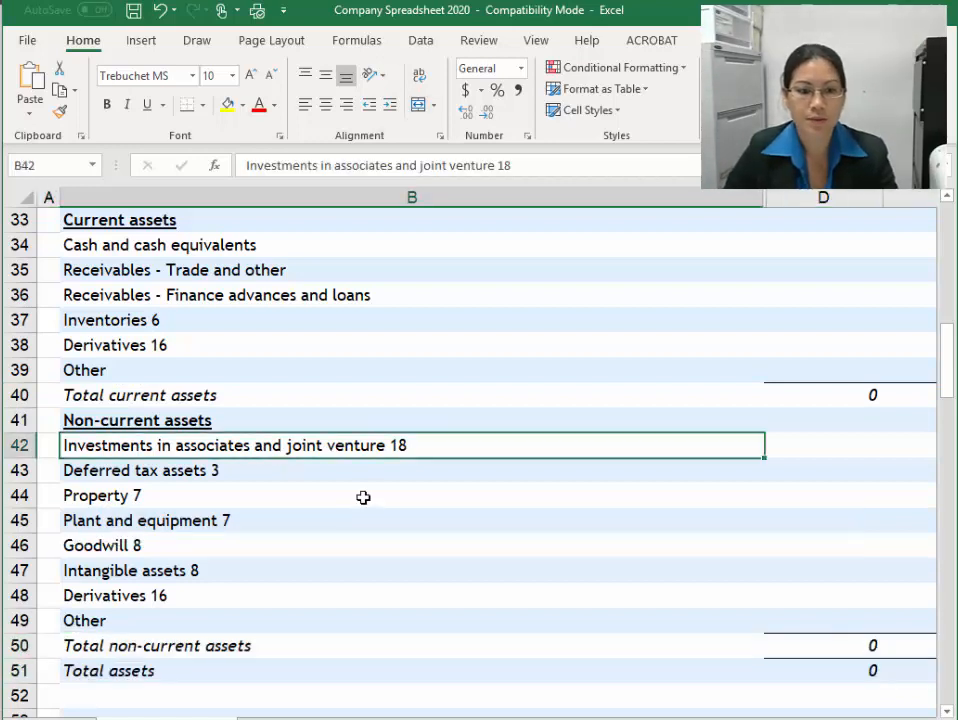
left_click(577, 164)
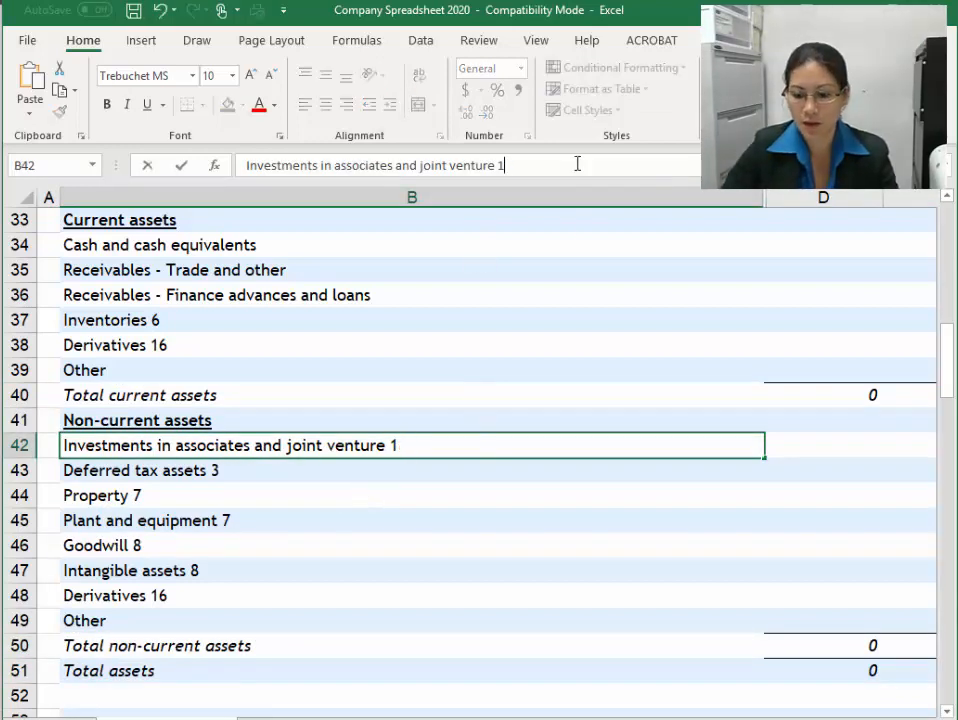
key("BackSpace")
key("BackSpace")
key("BackSpace")
key("Return")
left_click(577, 164)
key("BackSpace")
key("BackSpace")
key("Return")
Remove the trailing note numbers from the Property and Plant and equipment labels
left_click(577, 164)
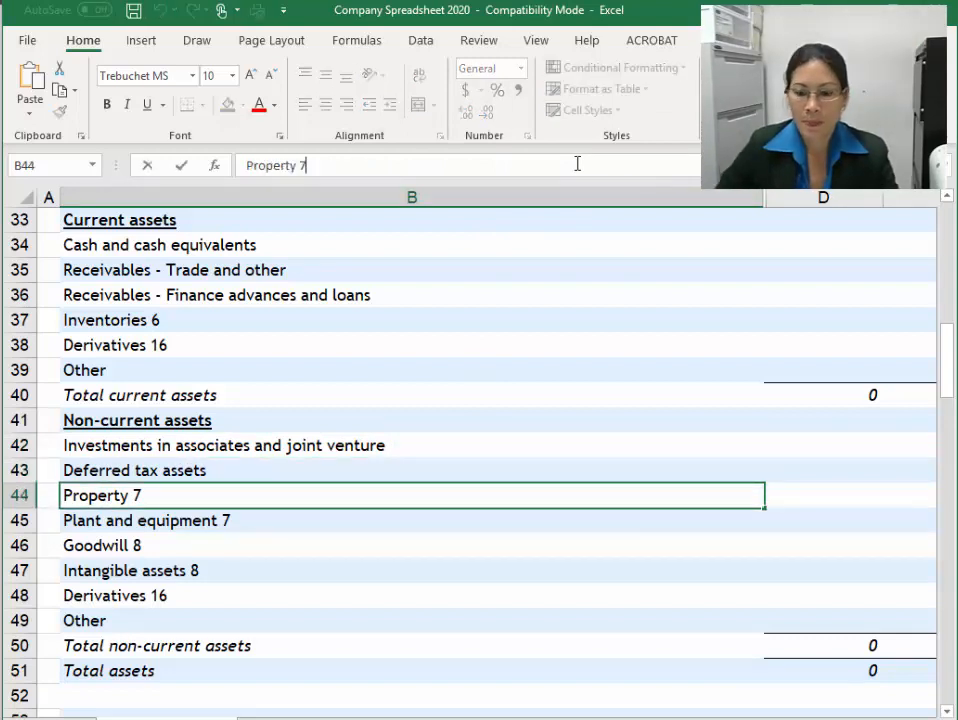
key("BackSpace")
key("BackSpace")
key("Return")
left_click(577, 164)
key("BackSpace")
key("BackSpace")
key("Return")
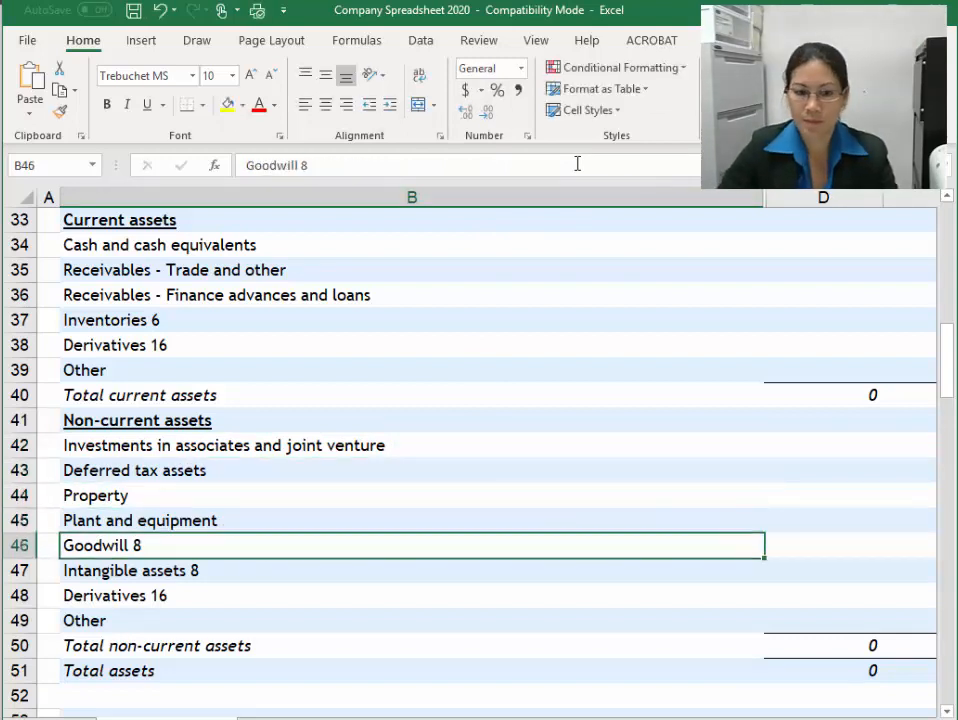
Remove the trailing note numbers from the Goodwill, Intangible assets and Derivatives labels under Non-current assets
left_click(577, 164)
key("BackSpace")
key("BackSpace")
key("Return")
left_click(577, 164)
key("BackSpace")
key("BackSpace")
key("Return")
key("BackSpace")
key("BackSpace")
key("BackSpace")
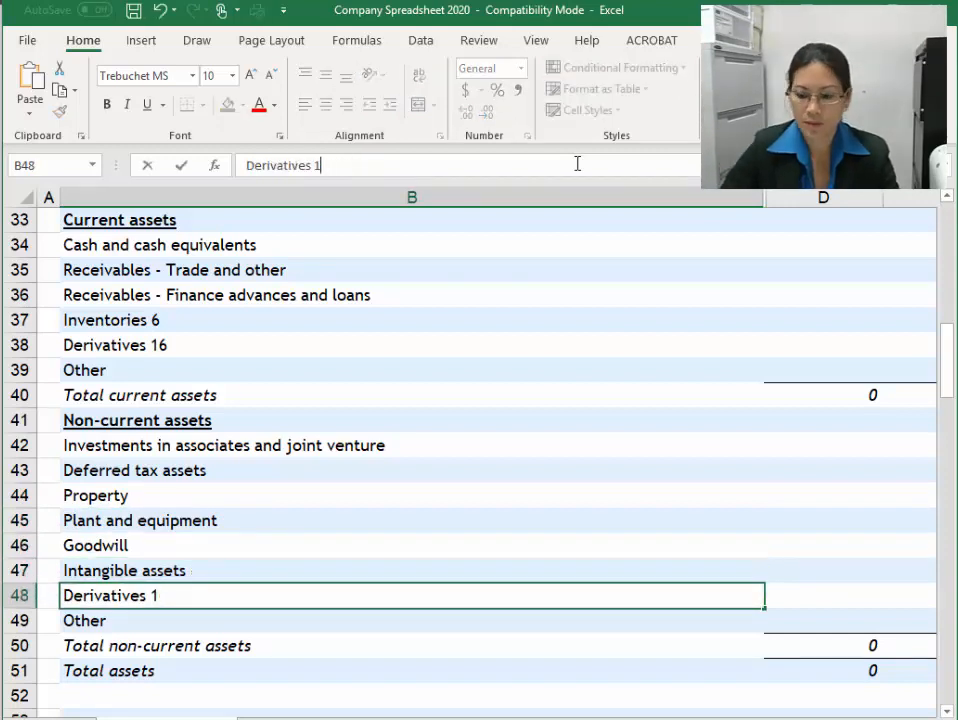
key("Return")
Remove the trailing note numbers from the Inventories and Derivatives labels under Current assets
left_click(195, 322)
left_click(376, 162)
key("BackSpace")
key("BackSpace")
key("Return")
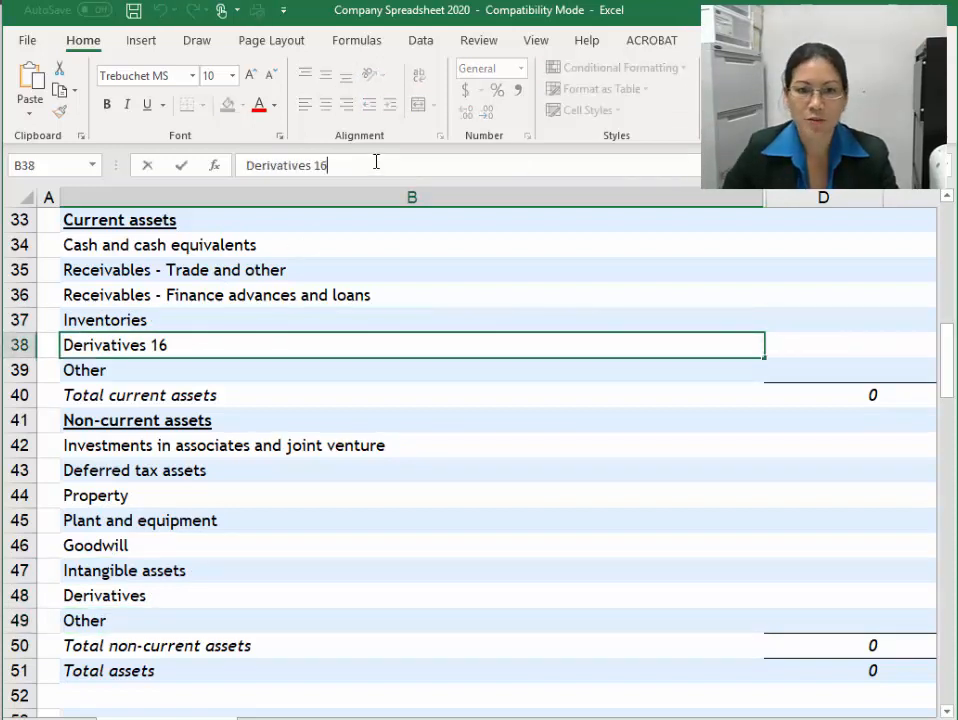
key("BackSpace")
key("BackSpace")
key("BackSpace")
key("Return")
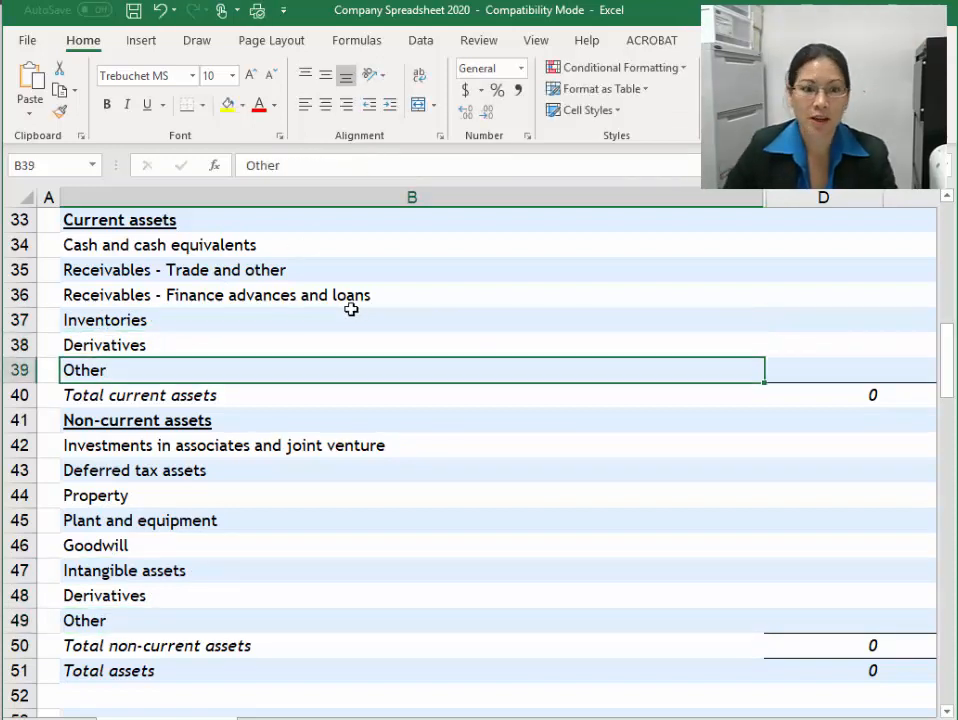
Switch to the balance sheet as at 30 June 2017 and examine its current asset items and figures
left_click(186, 621)
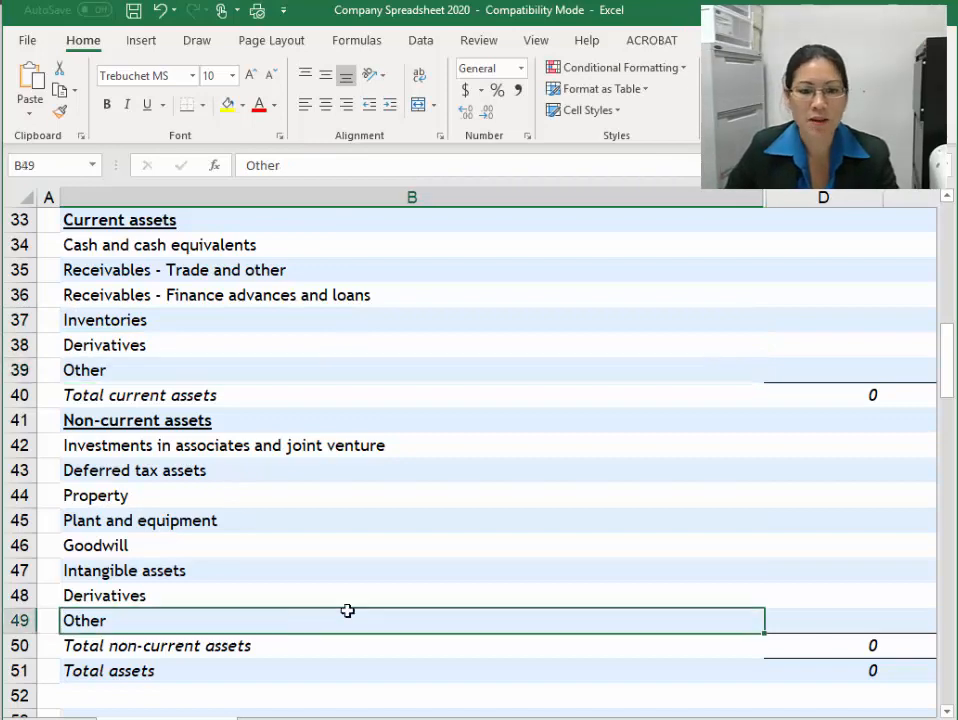
left_click(304, 271)
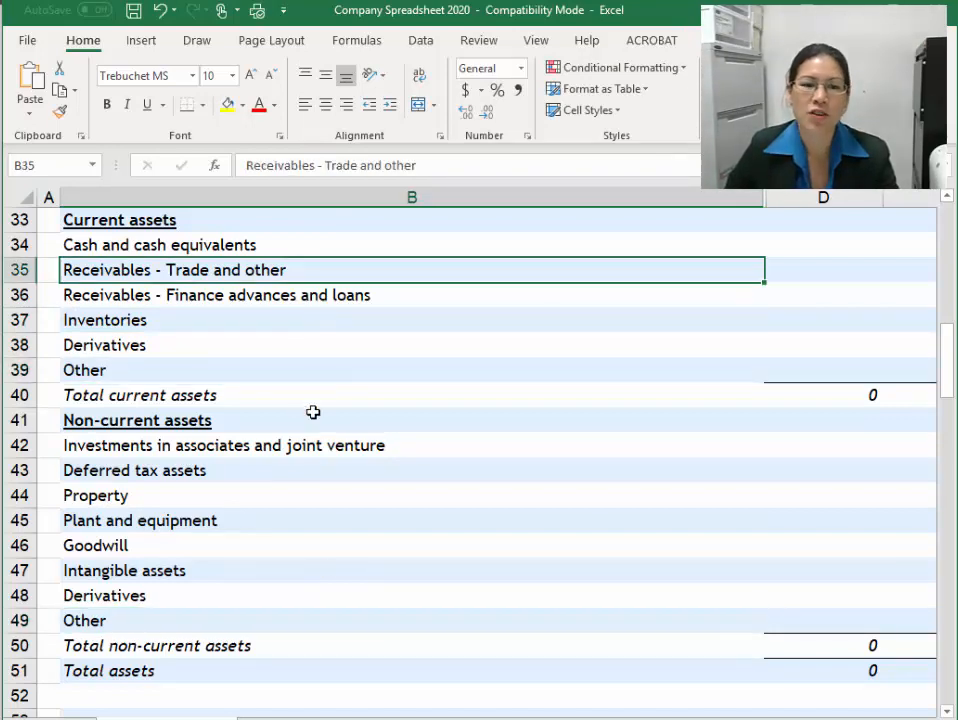
key("alt+Tab")
left_click_drag(22, 244, 212, 279)
left_click(47, 280)
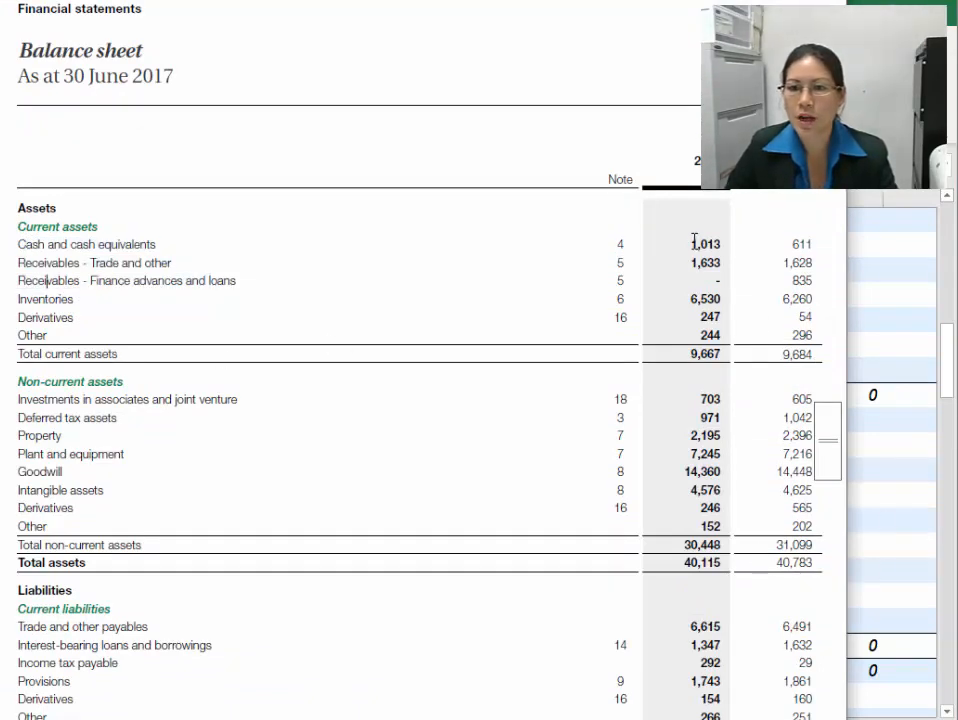
left_click_drag(693, 246, 710, 357)
left_click(716, 265)
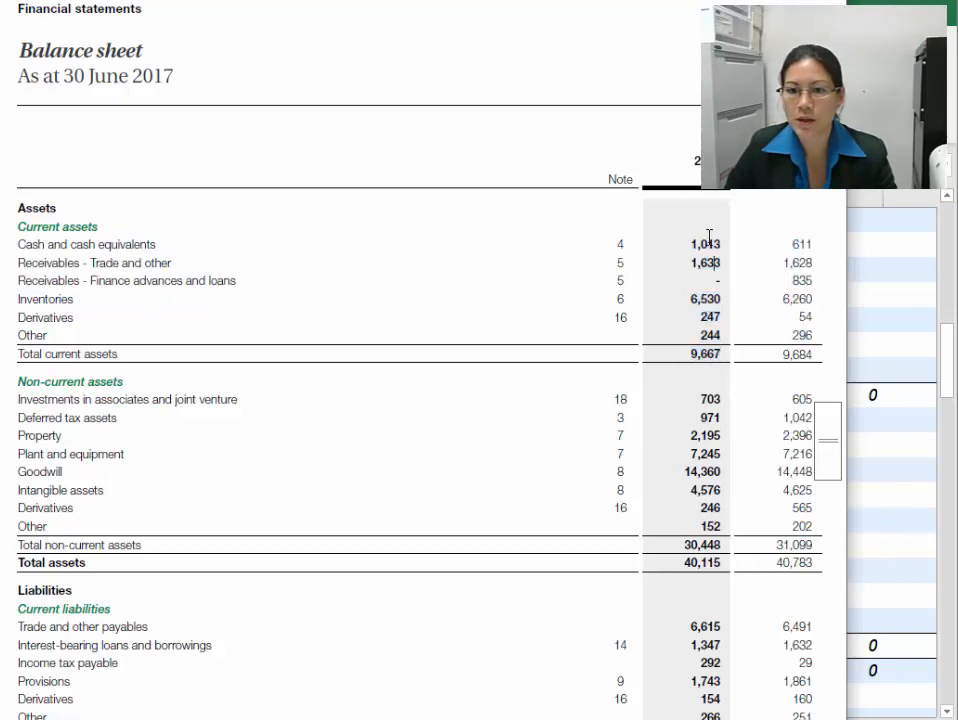
left_click_drag(691, 244, 714, 264)
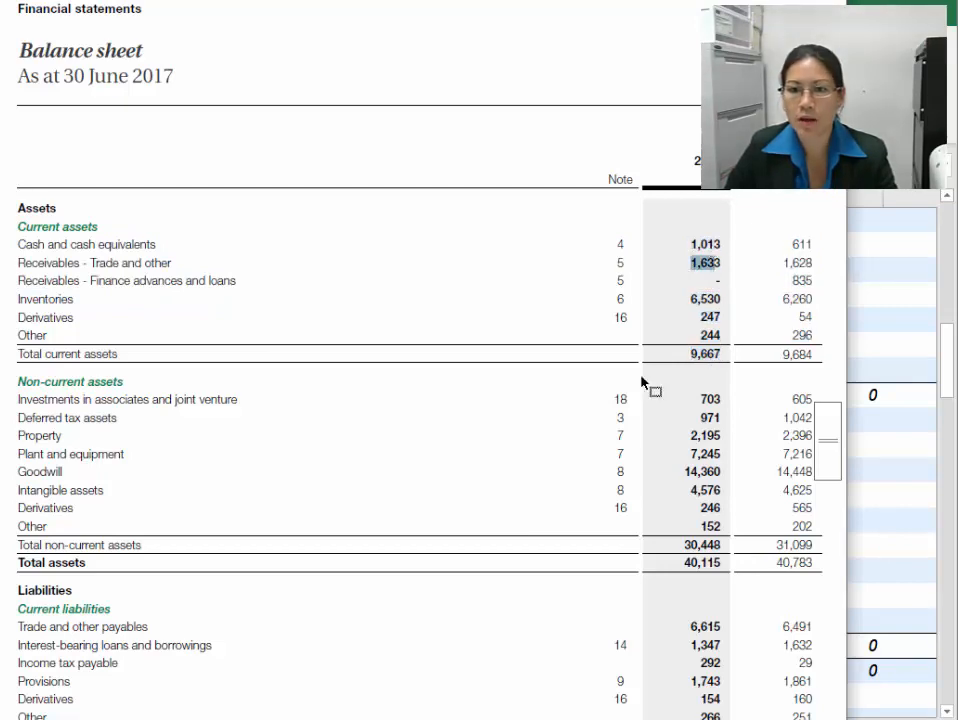
Return to the Excel workbook and enter 1,013 for cash and 1,633 for trade receivables in F34 and F35
left_click(909, 494)
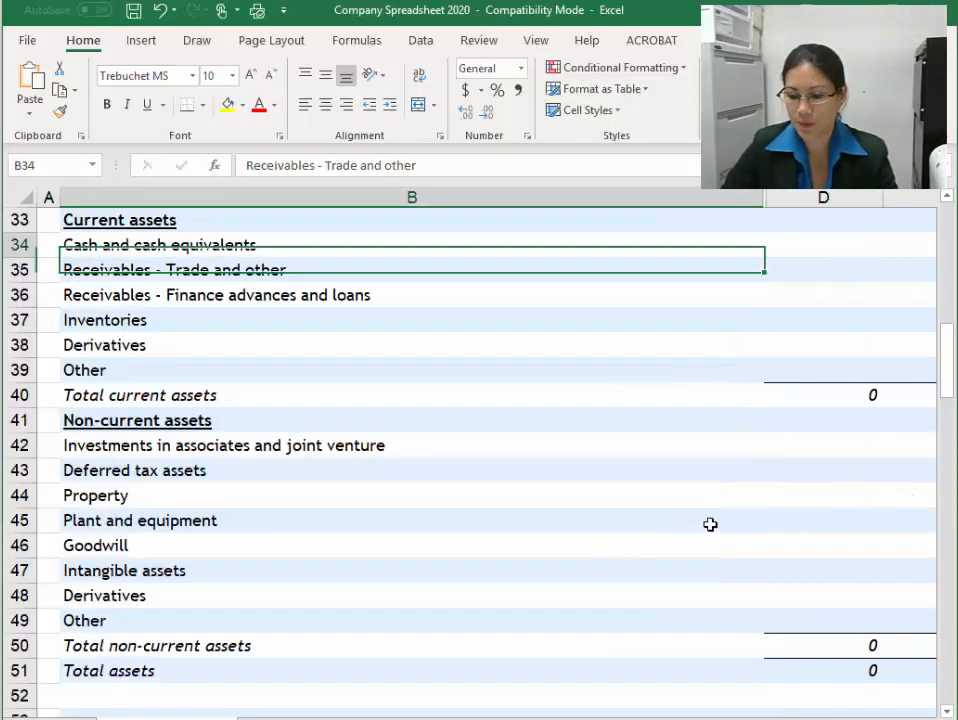
key("Up")
key("Right")
key("Right")
key("Right")
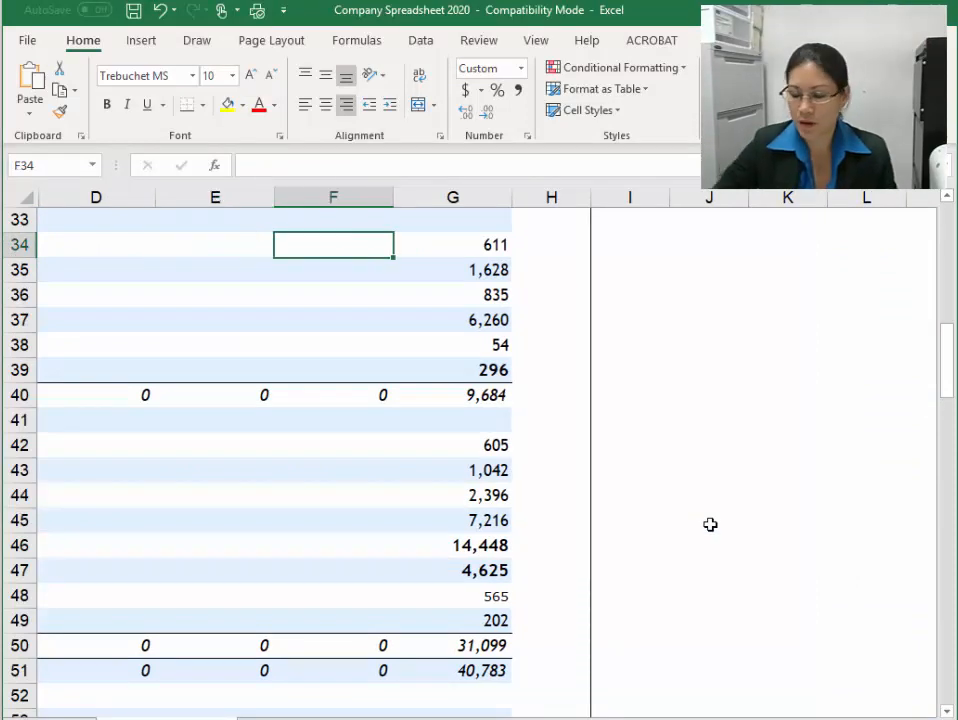
type("1013")
key("Return")
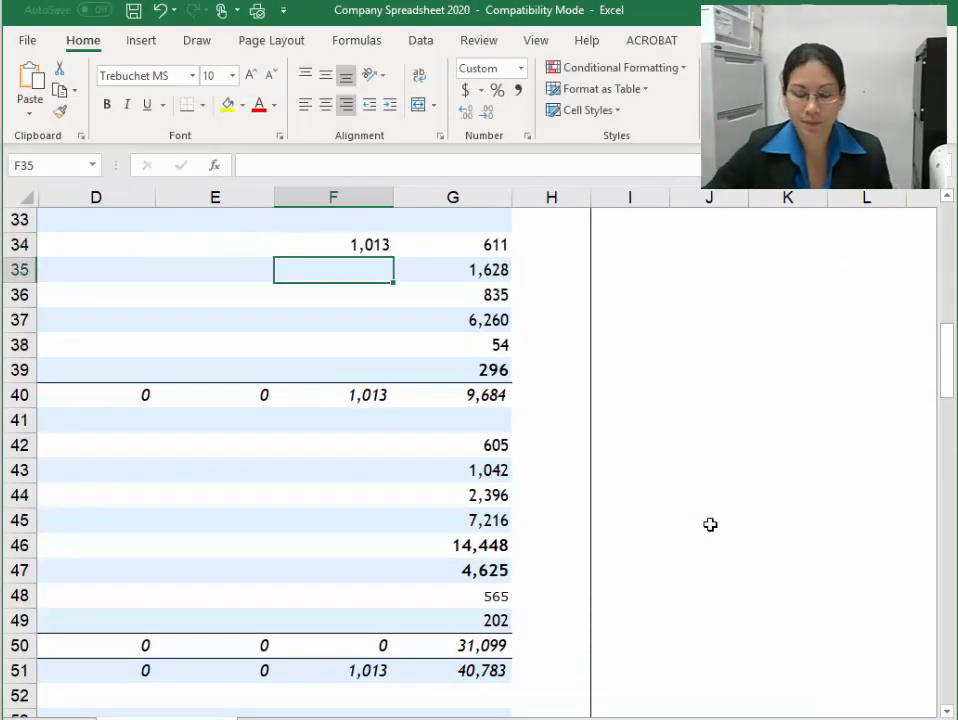
type("1633")
key("Return")
Leave F36 blank and enter 6,530 for inventories, 247 for derivatives and 244 for other current assets in F37:F39
key("Return")
type("6,530")
key("Return")
type("247")
key("Return")
type("244")
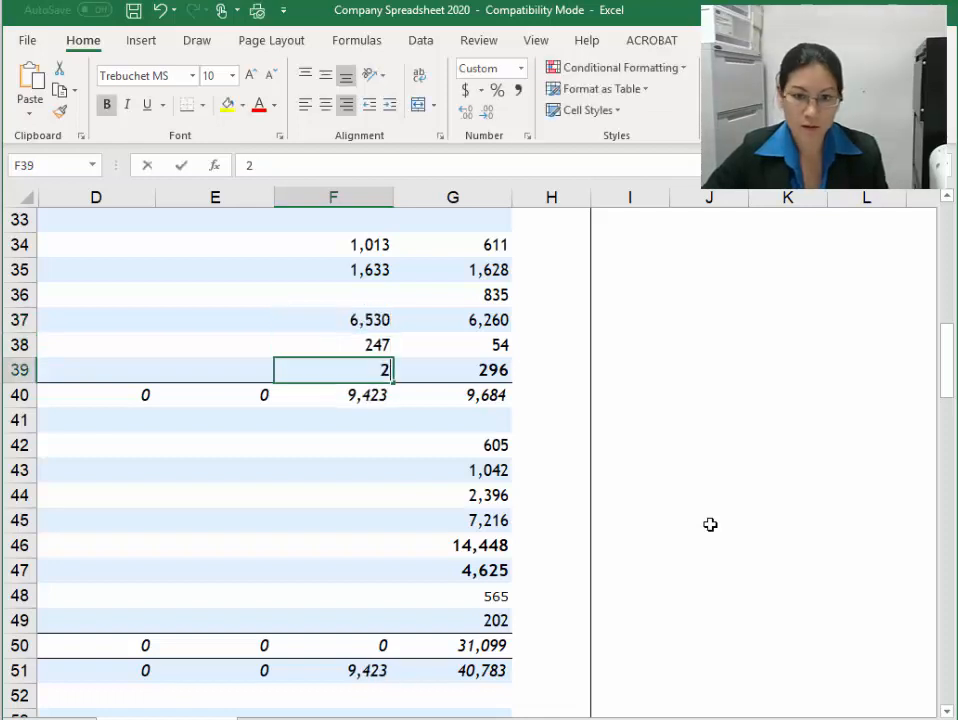
key("Return")
Compare column F's Receivables - Finance advances and loans entry and total current assets with the published 2017 balance sheet
left_click(360, 300)
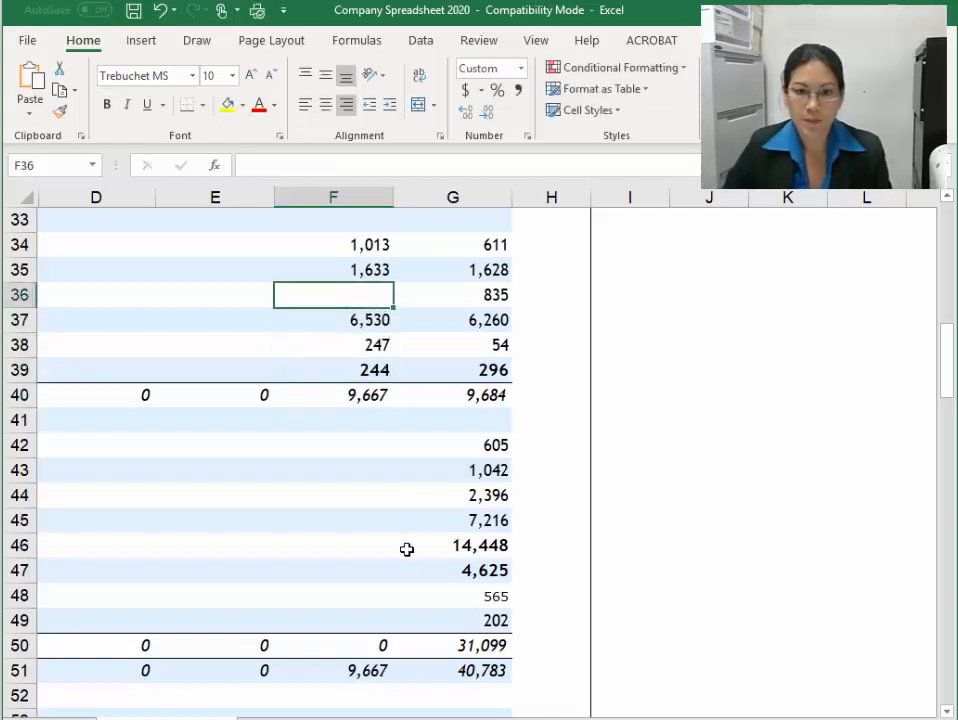
key("Left")
key("Left")
key("Left")
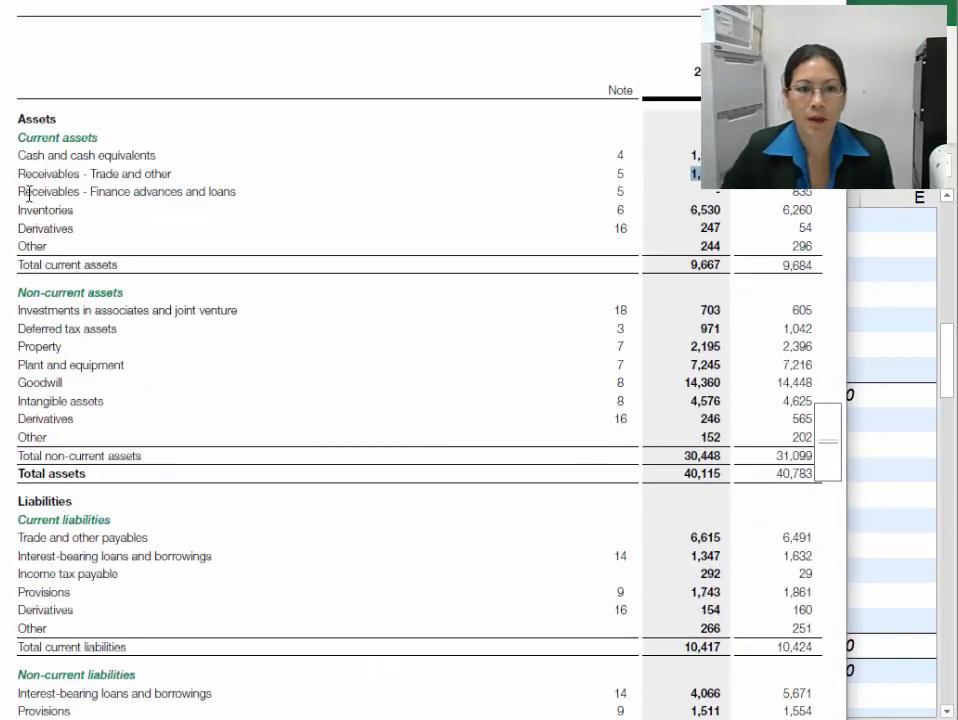
left_click_drag(19, 193, 232, 186)
left_click_drag(708, 192, 738, 193)
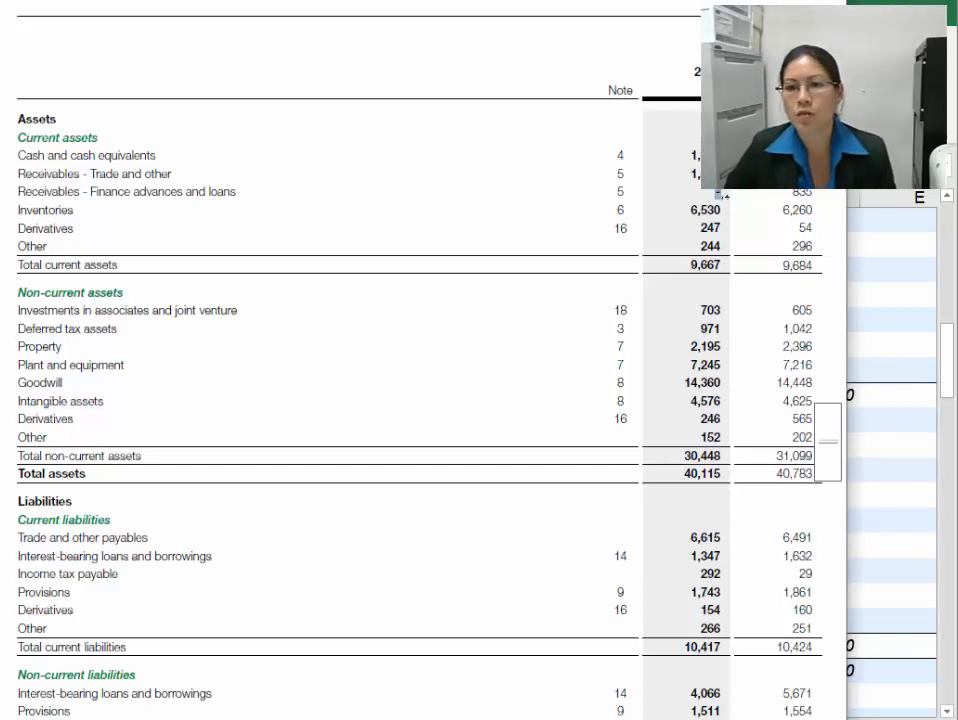
left_click_drag(717, 196, 757, 224)
left_click(892, 410)
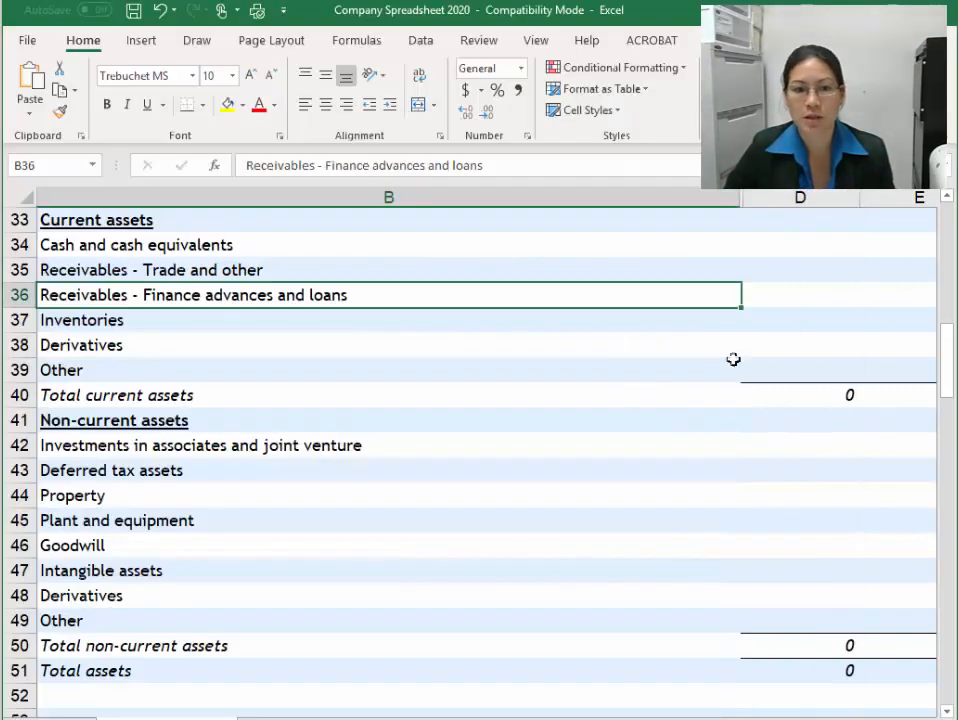
key("Right")
key("Right")
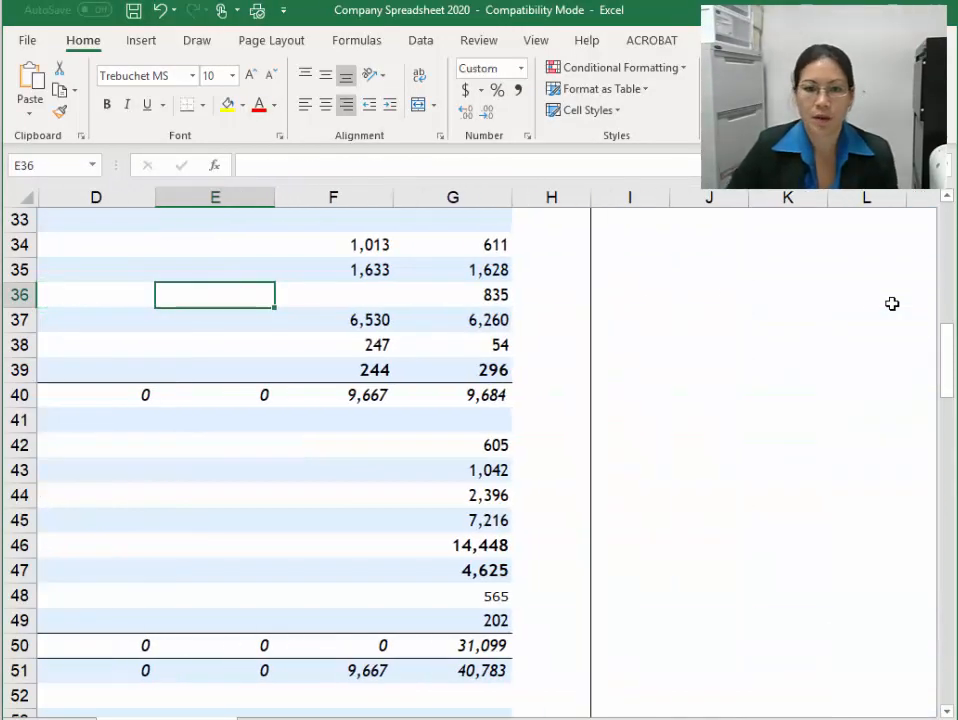
left_click(348, 391)
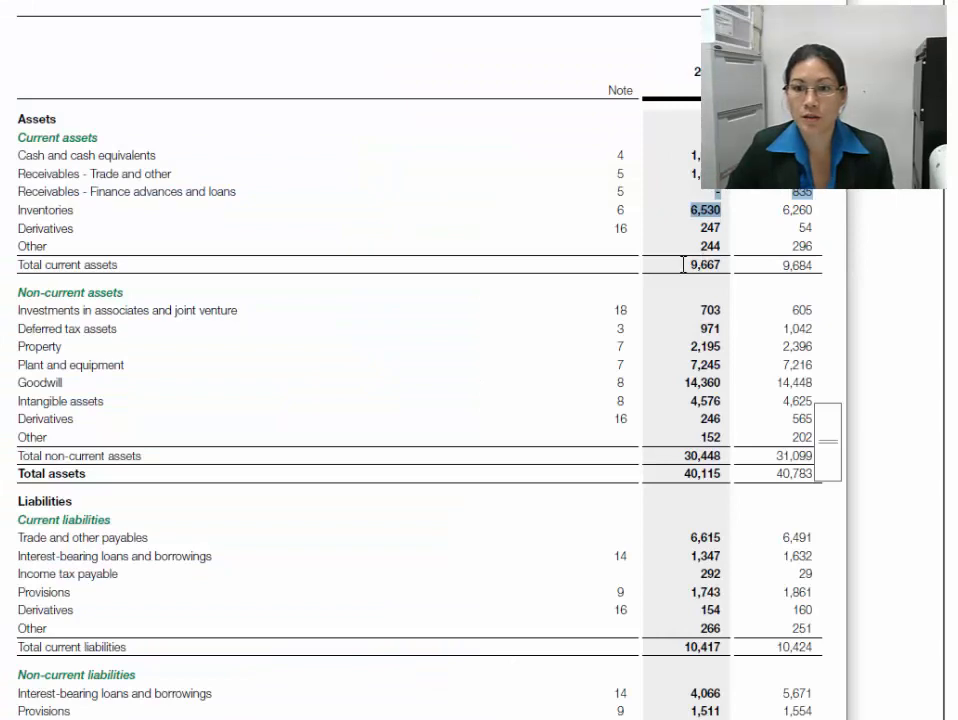
left_click_drag(684, 264, 728, 309)
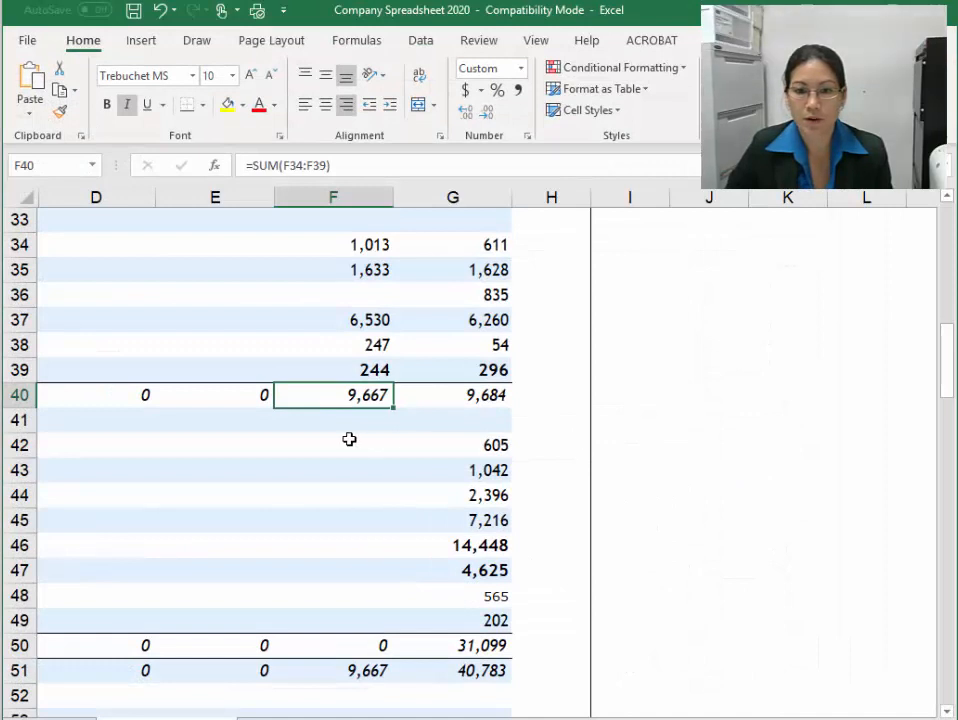
Enter the 2017 non-current assets in F42:F45: investments 703, deferred tax assets 971, property 2,195, and plant and equipment 7,245
left_click(349, 440)
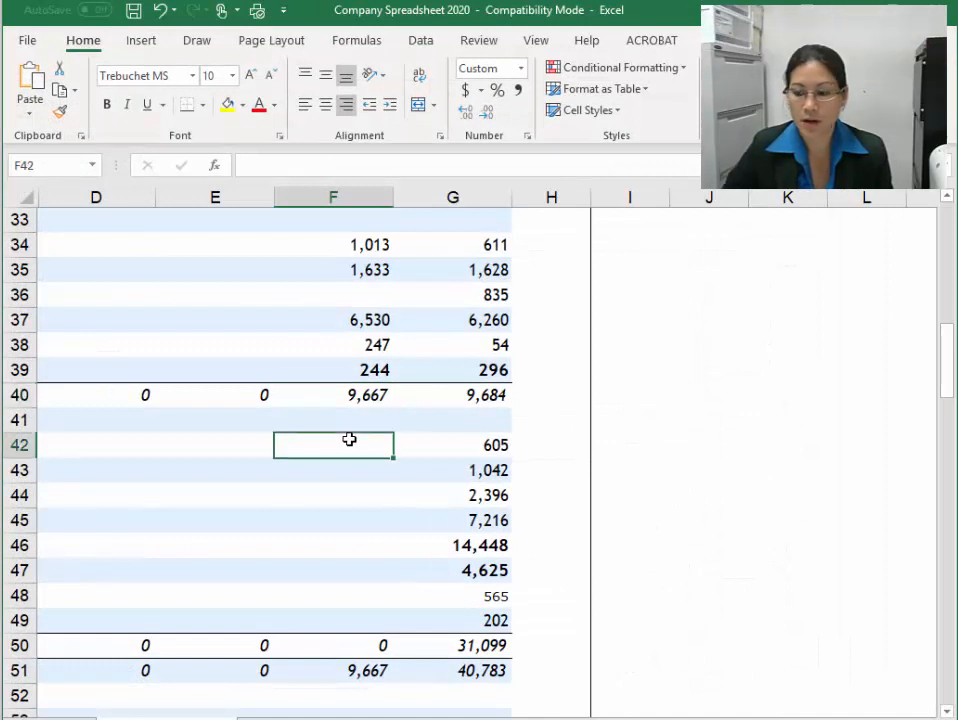
type("703")
key("Return")
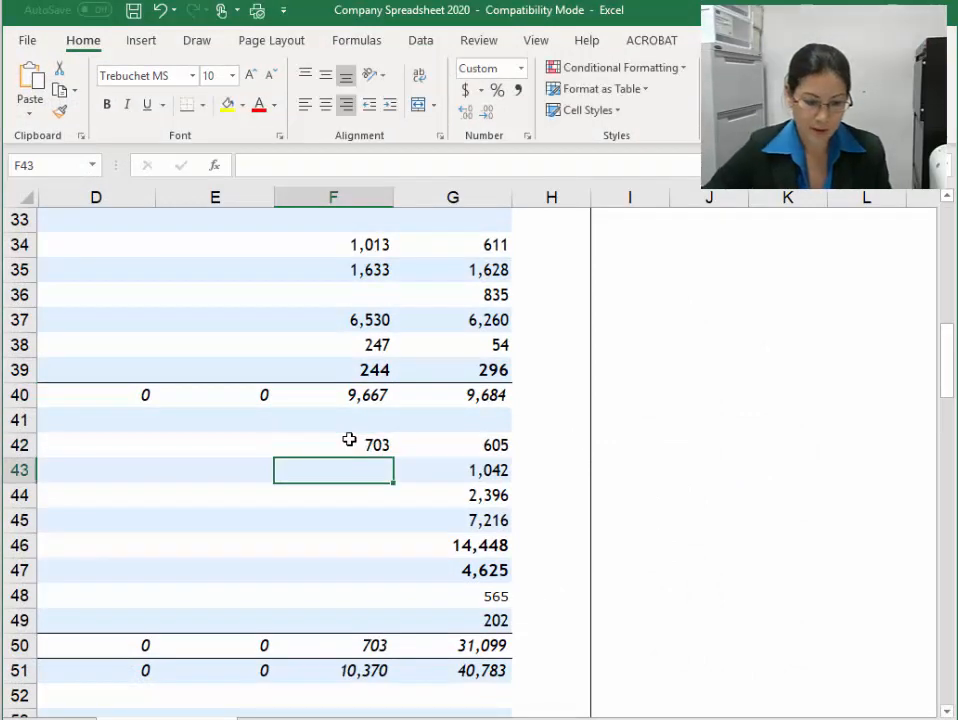
type("971")
key("Return")
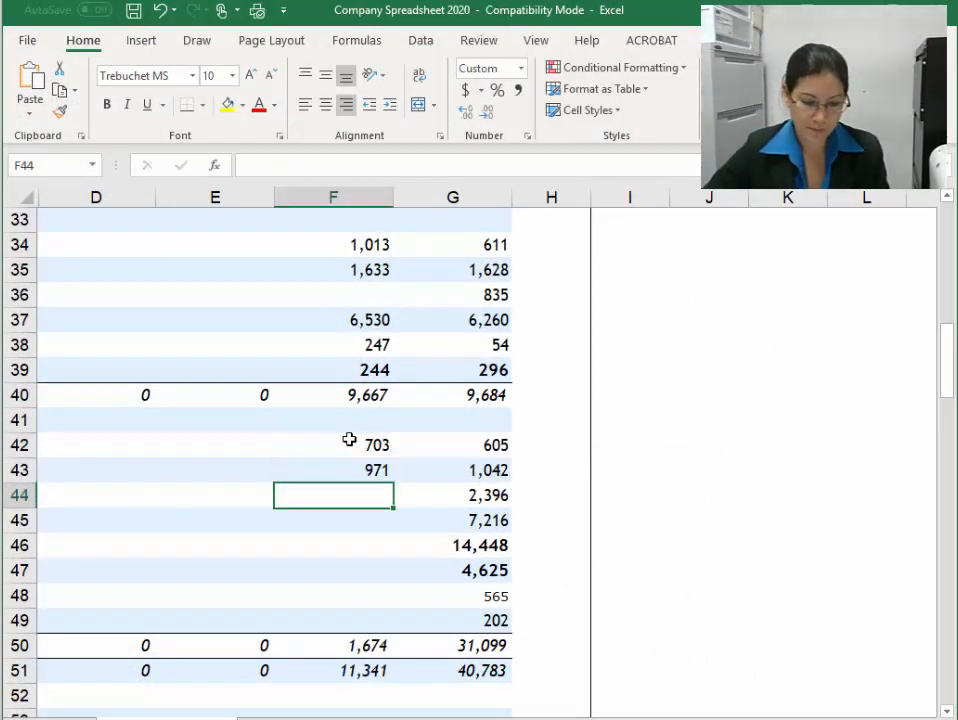
type("2195")
key("Return")
type("7,245")
key("Return")
Enter 14,360 for goodwill, 4,576 for intangible assets, 246 for derivatives and 152 for other in F46:F49
type("1436")
key("Return")
type("4,576")
key("Return")
type("246")
key("Return")
type("152")
key("Return")
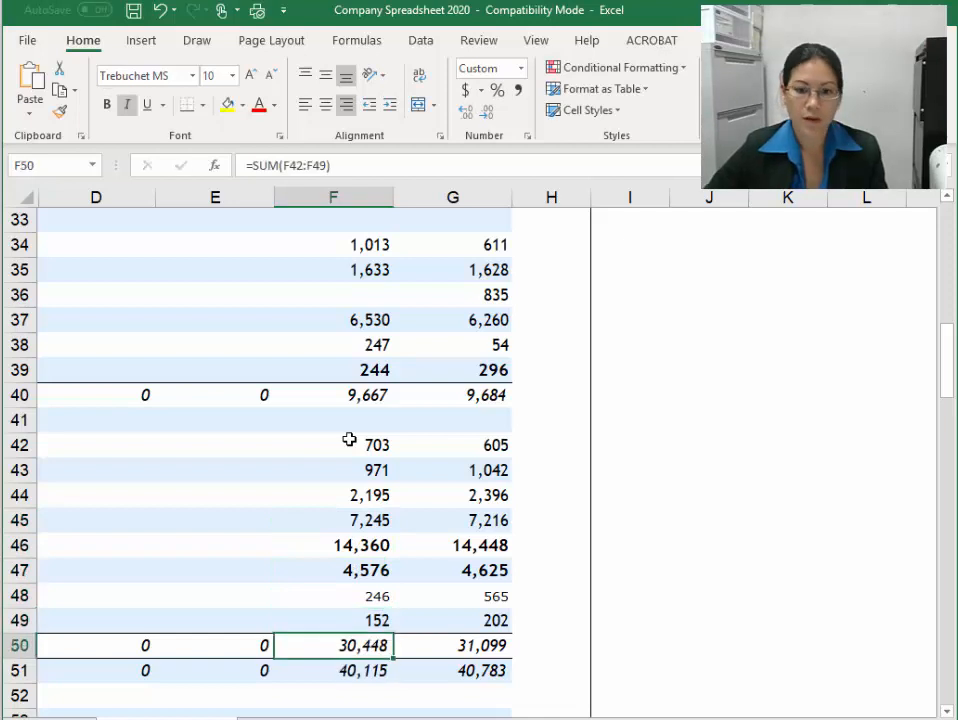
Check column F's total non-current assets and total assets against the published 2017 balance sheet
scroll(353, 640, "down", 1)
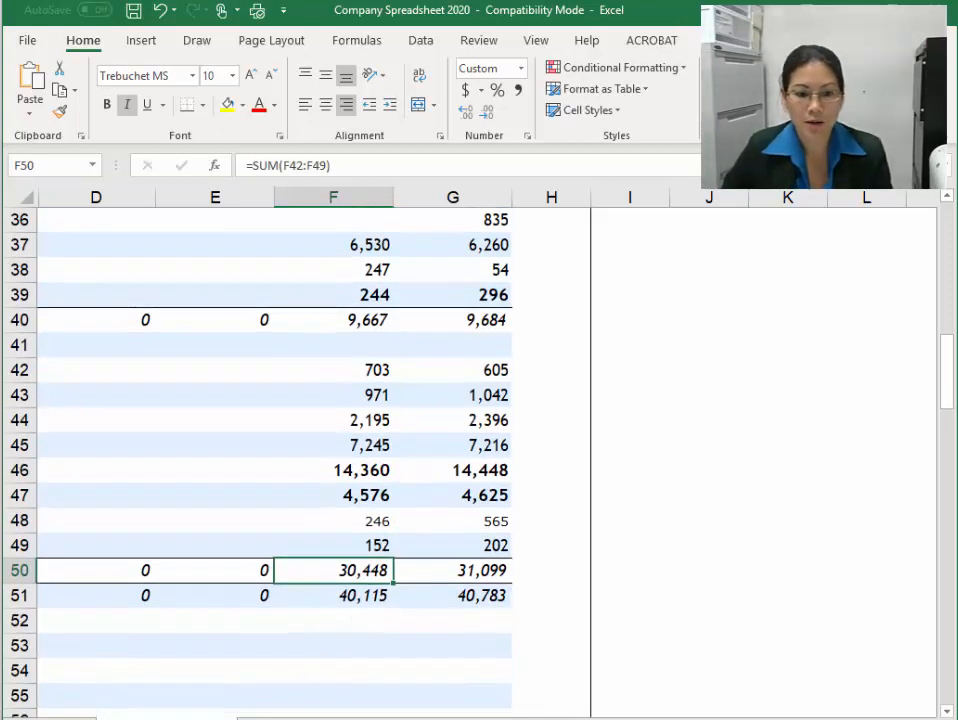
key("alt+Tab")
left_click_drag(672, 457, 741, 448)
left_click_drag(680, 476, 722, 479)
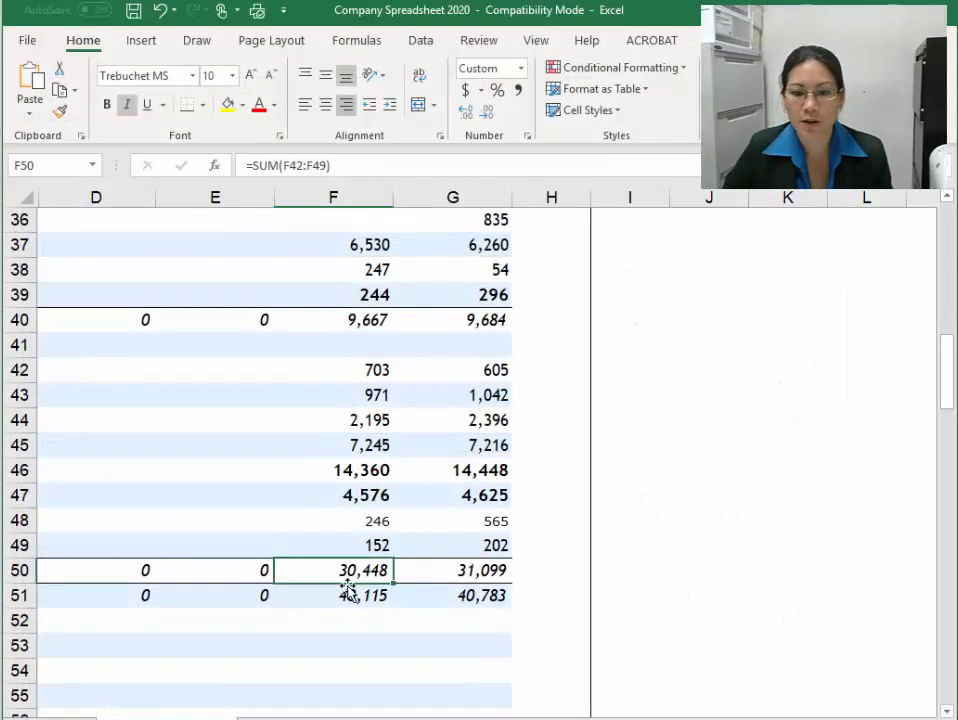
left_click(349, 594)
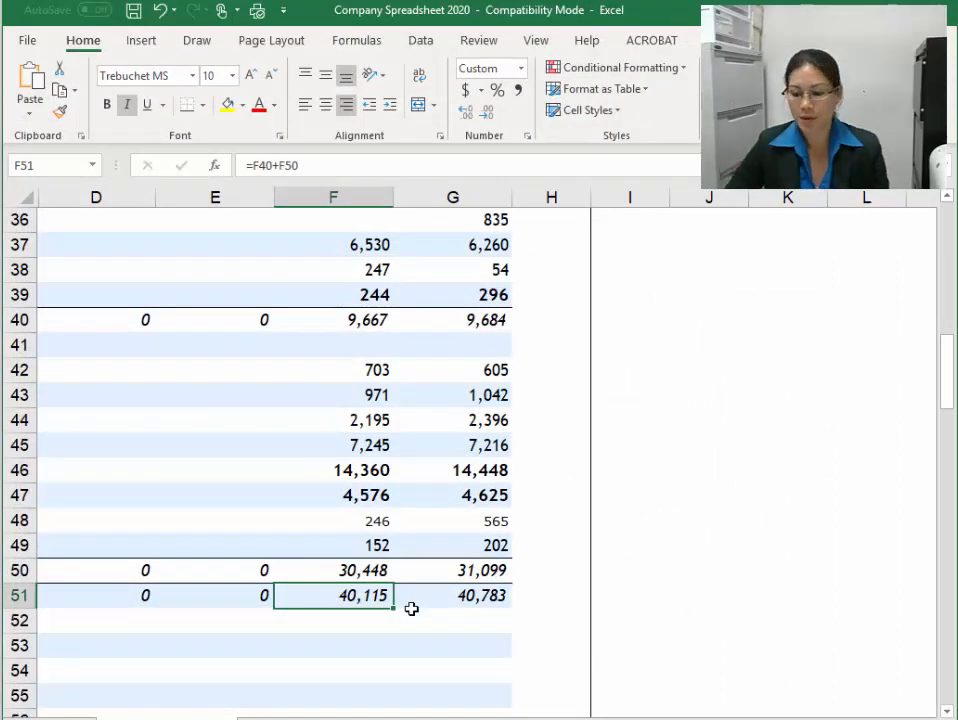
Copy the labels from Liabilities through Net assets in the annual report's balance sheet into column B starting at B53
key("Down")
key("Down")
key("Left")
key("Left")
key("Left")
key("Left")
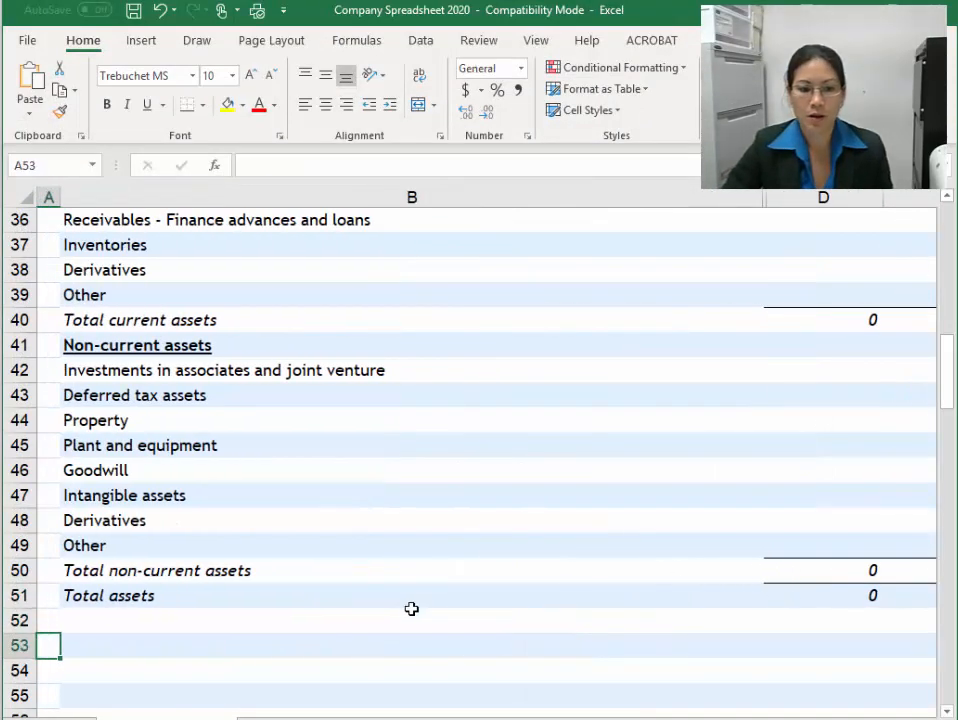
key("Right")
scroll(400, 620, "down", 5)
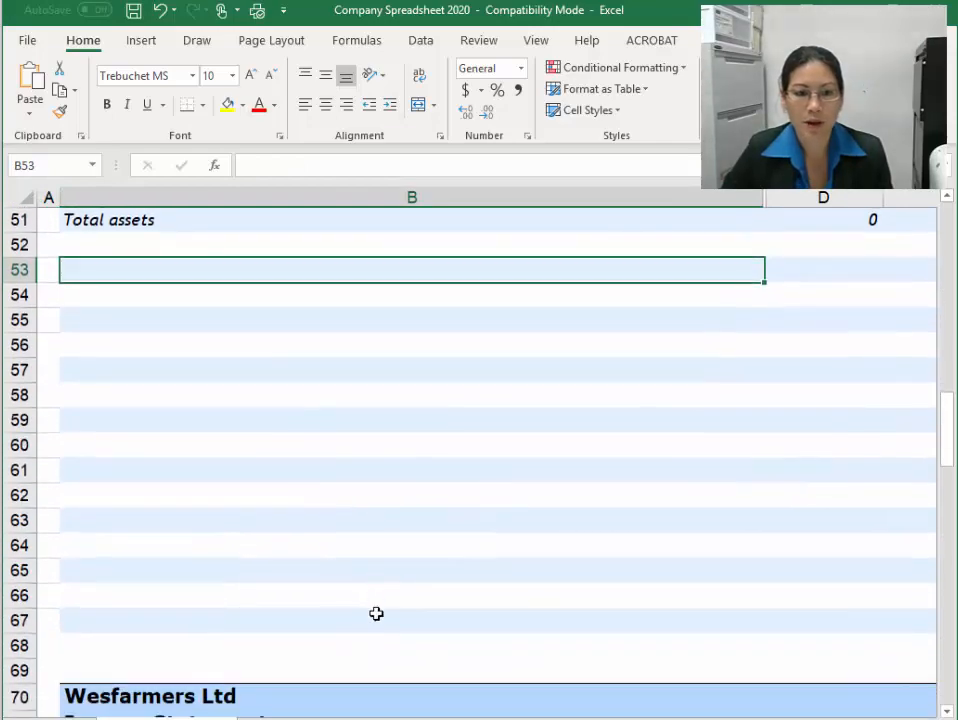
left_click(200, 717)
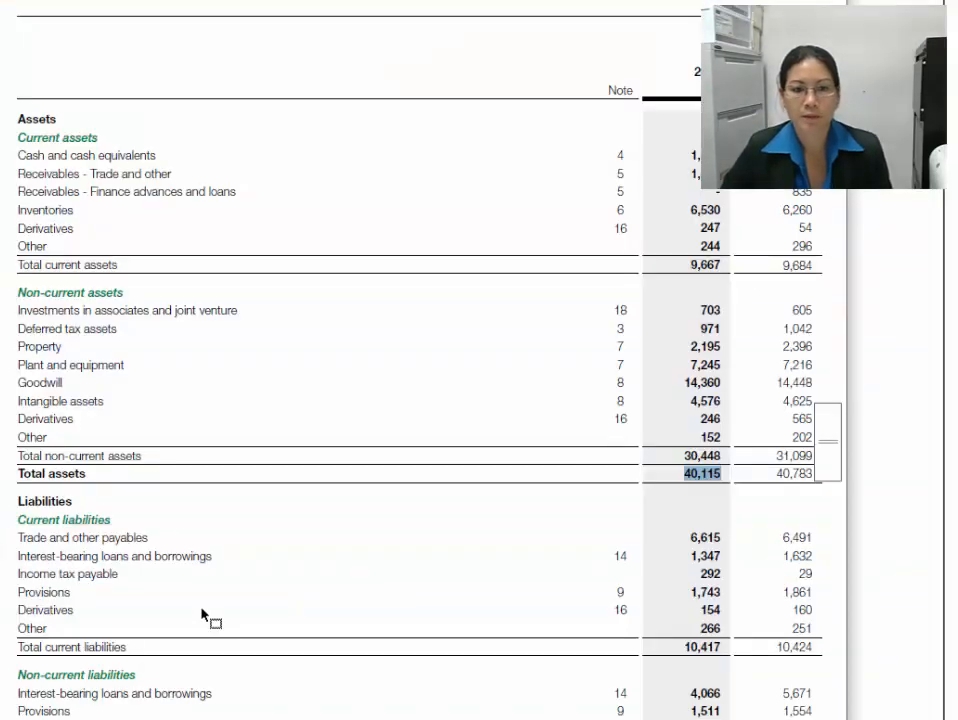
scroll(130, 547, "down", 5)
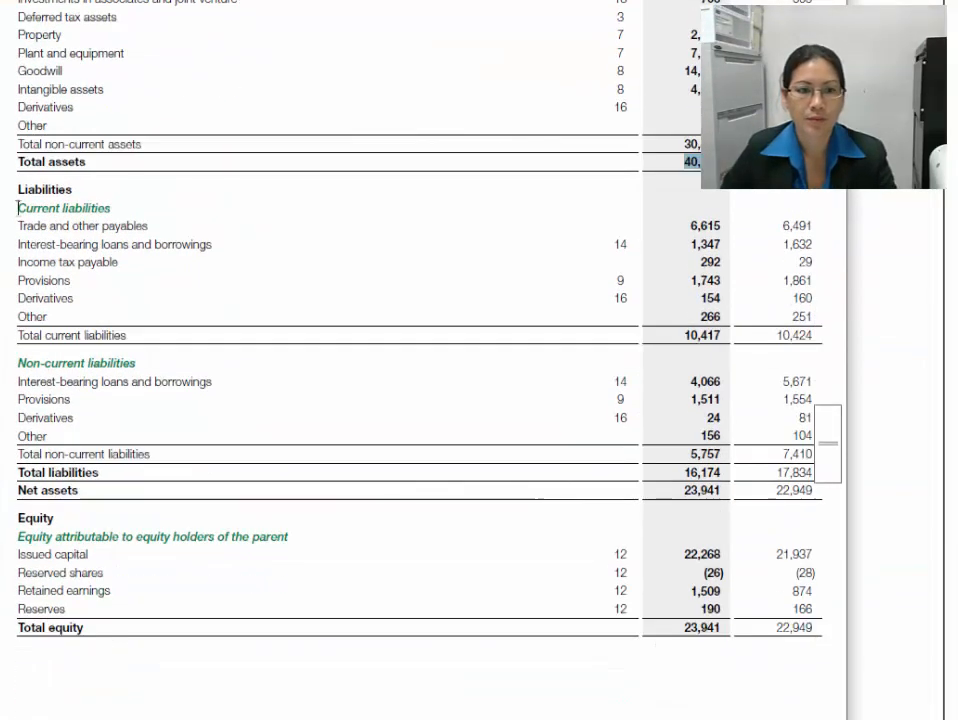
left_click_drag(14, 192, 91, 492)
key("ctrl+c")
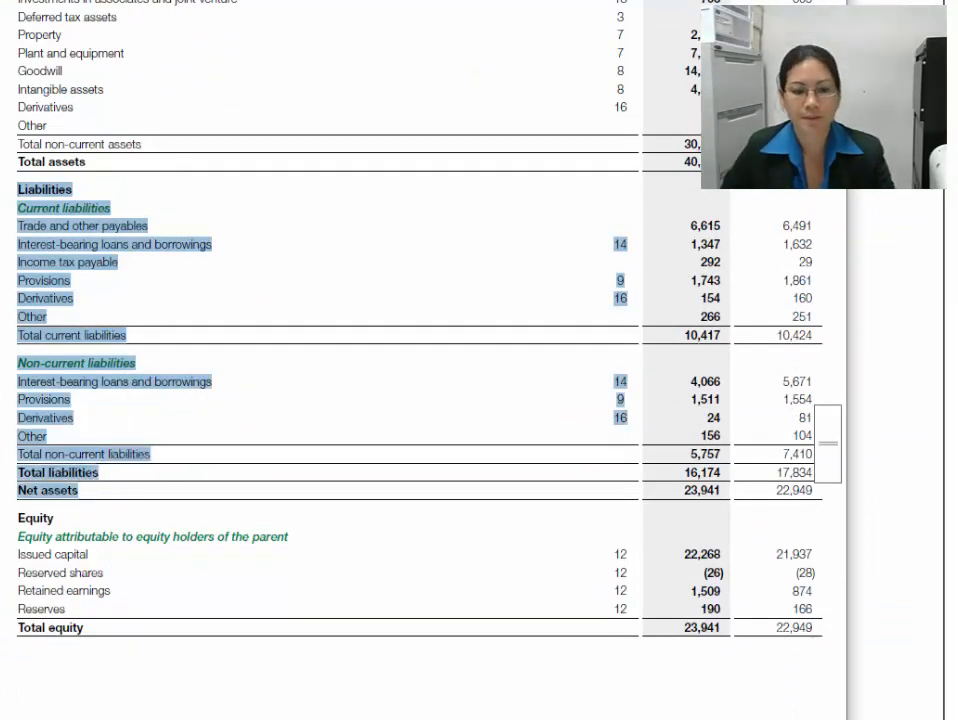
key("alt+Tab")
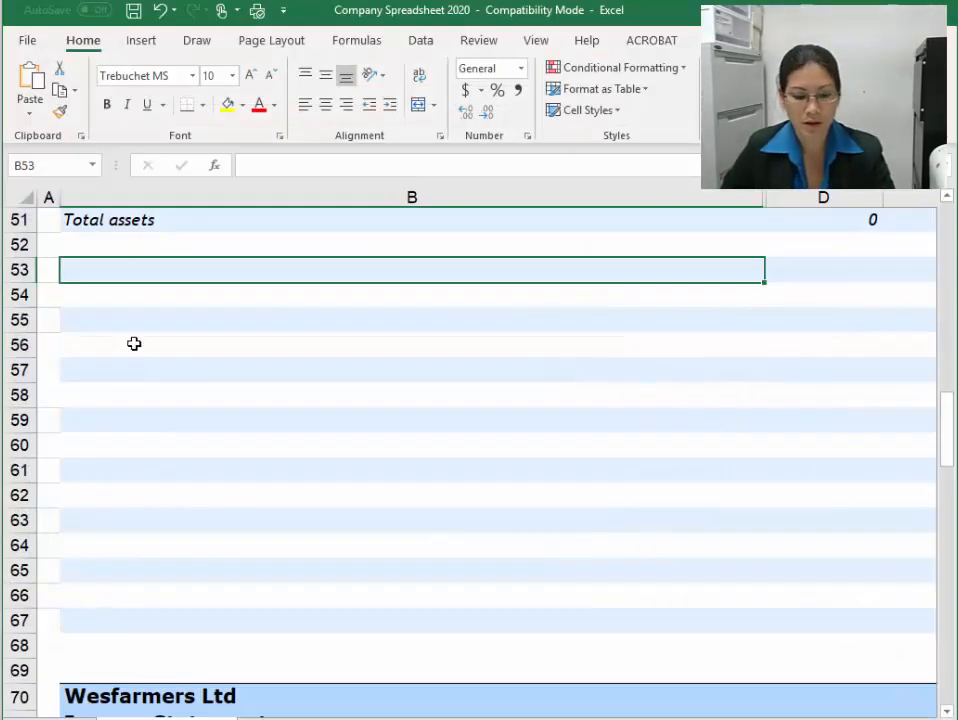
key("ctrl+v")
Insert eight blank rows at row 70, between Net assets and the Wesfarmers Ltd Income Statements heading
scroll(186, 690, "down", 4)
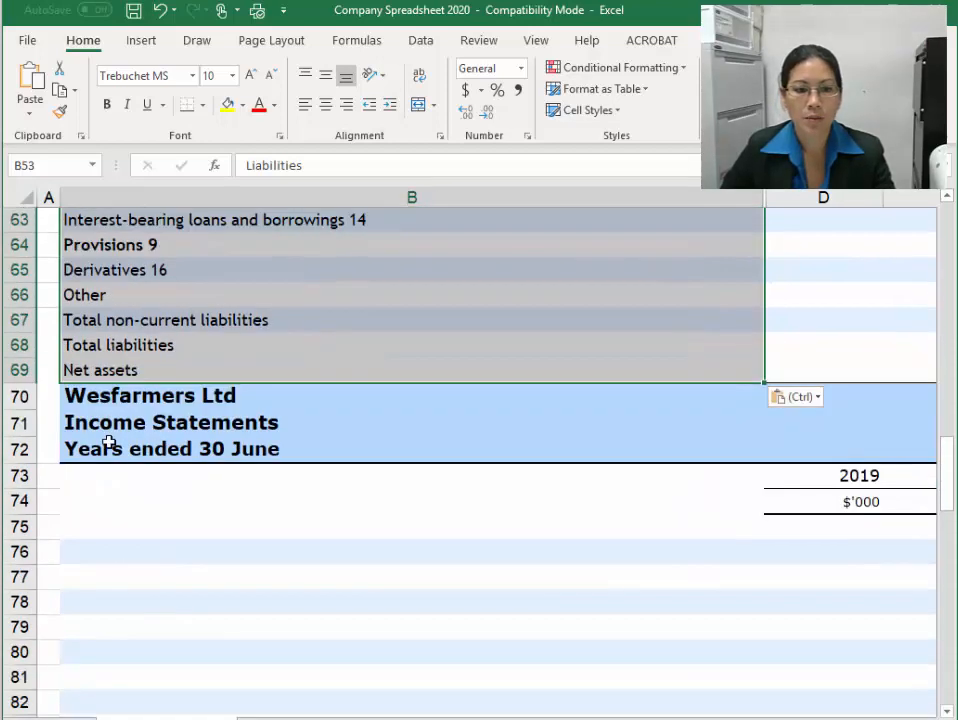
left_click(75, 424)
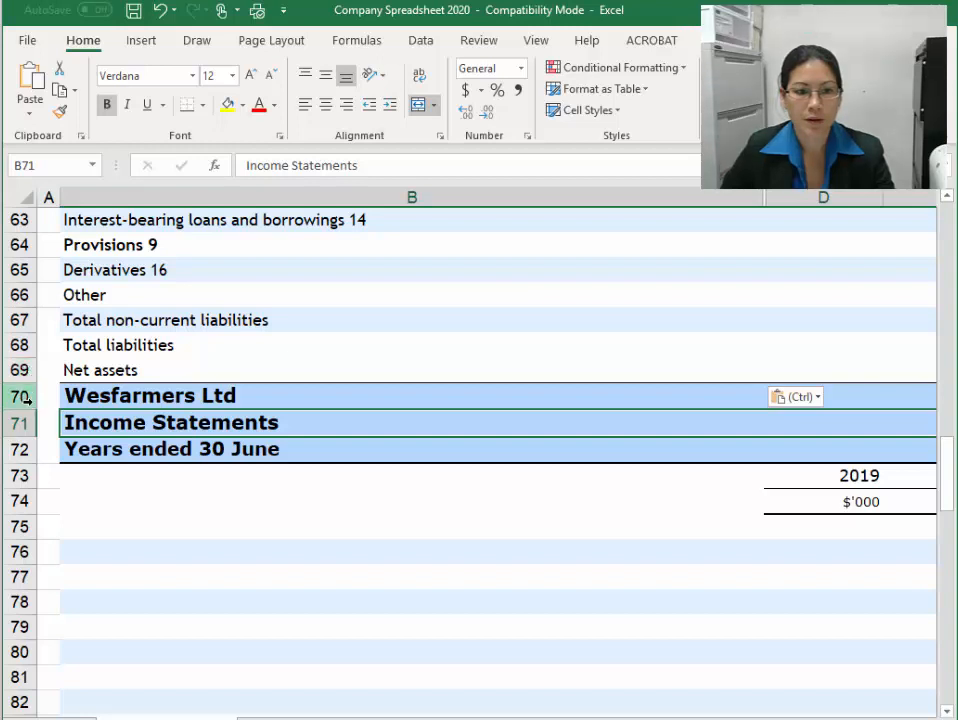
left_click(20, 396)
right_click(30, 396)
key("Escape")
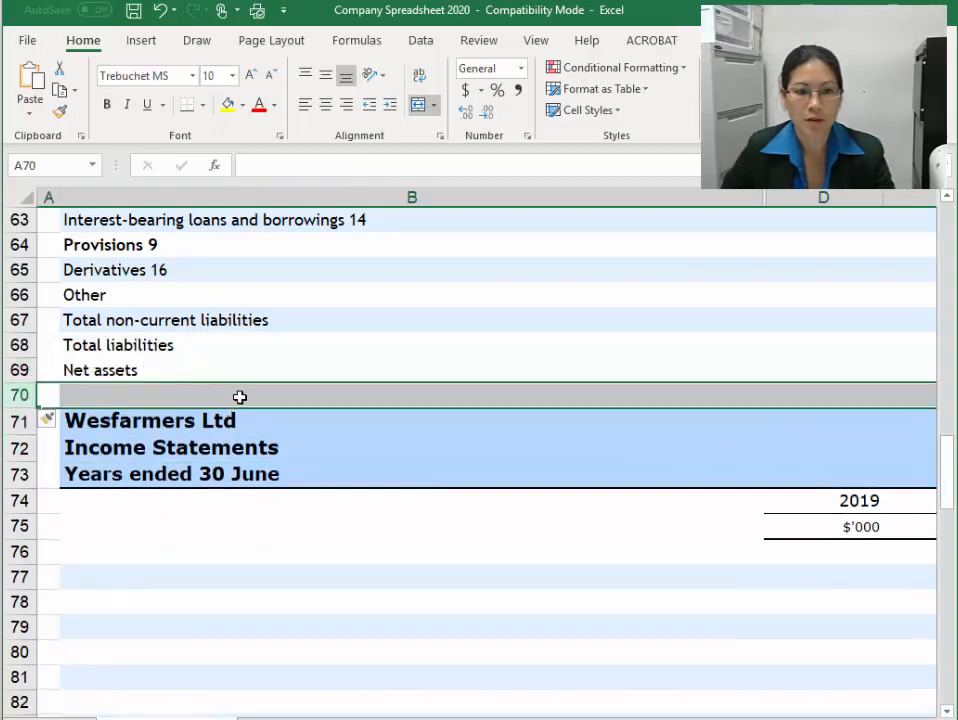
key("F4")
key("F4")
key("F4")
key("F4")
key("F4")
key("F4")
key("F4")
key("F4")
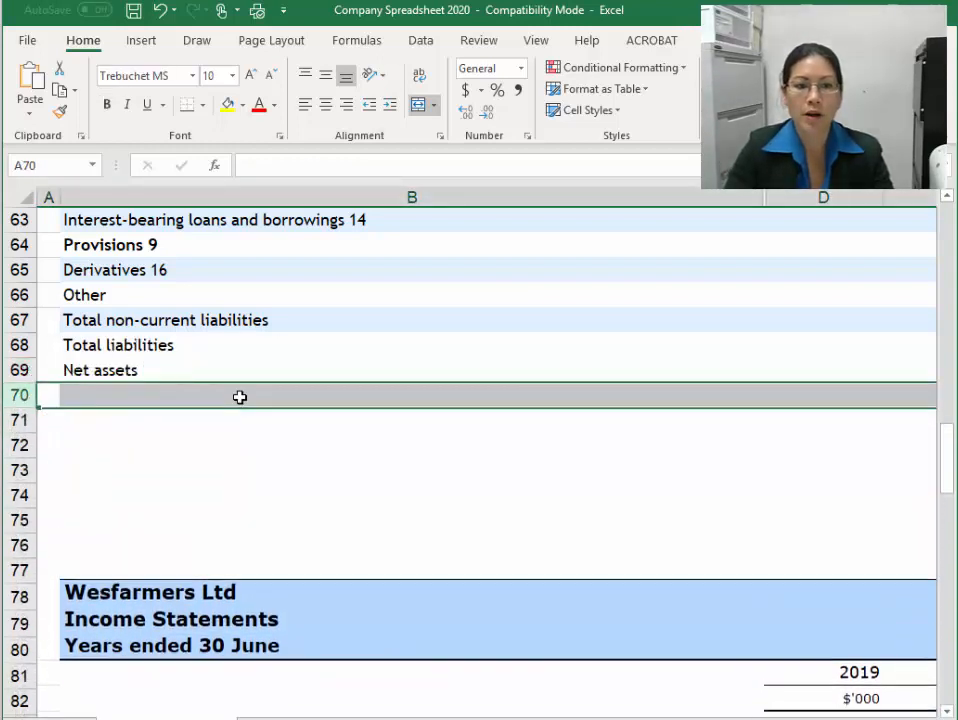
Make the Liabilities heading in B53 bold and underlined, and underline the Current liabilities heading in B54
left_click(250, 320)
scroll(342, 300, "up", 6)
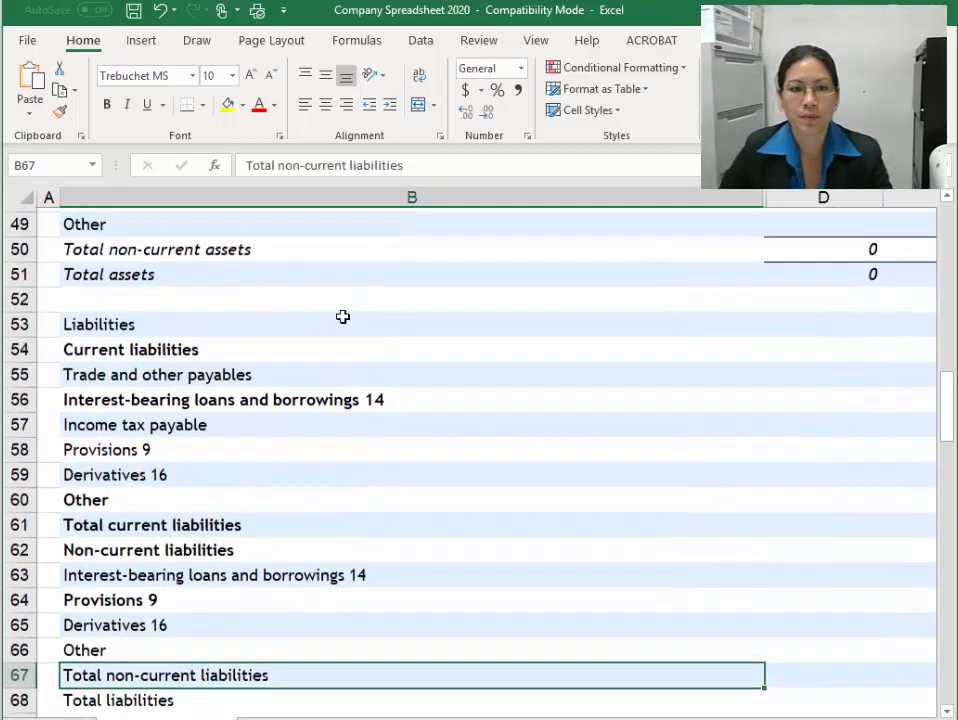
left_click(191, 427)
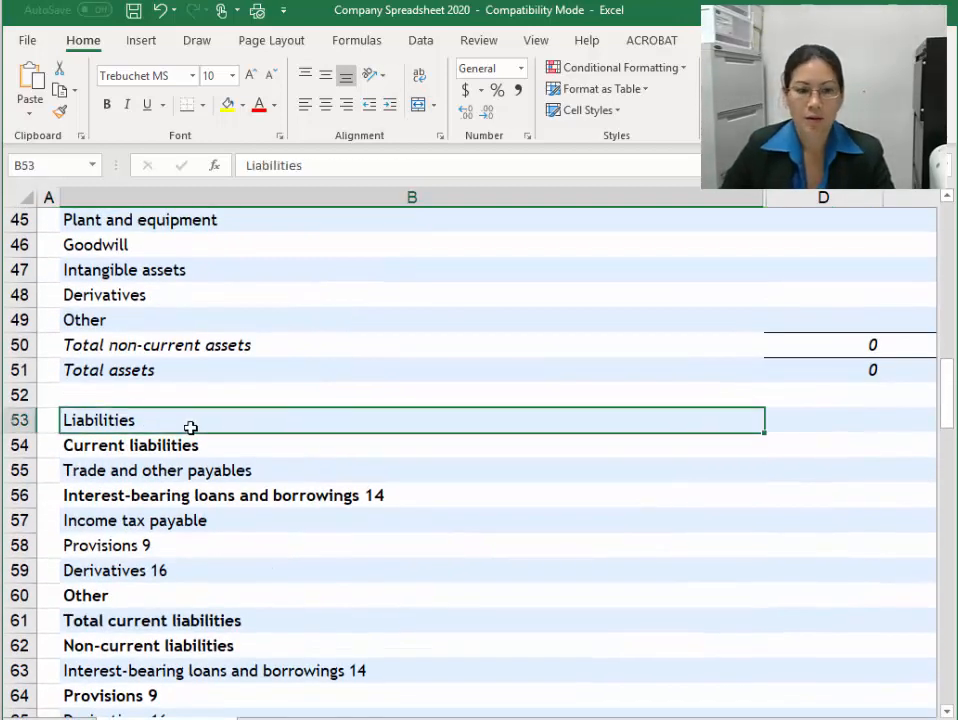
key("ctrl+b")
key("ctrl+u")
left_click(173, 445)
key("ctrl+u")
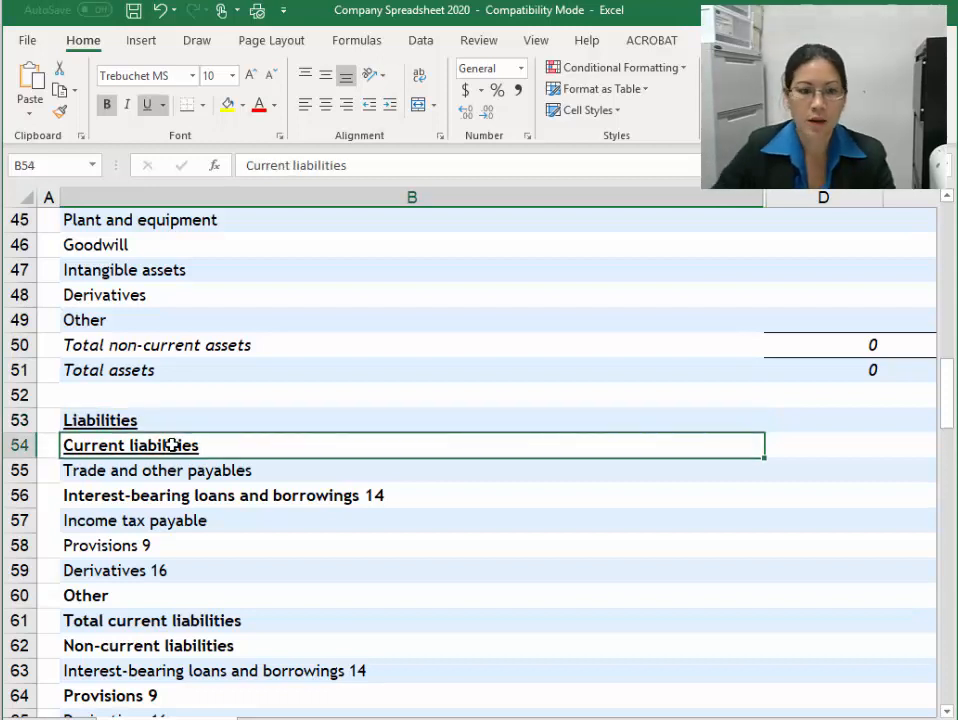
Italicise the Total current liabilities row and underline the Non-current liabilities heading in B62
scroll(170, 446, "down", 3)
left_click(26, 395)
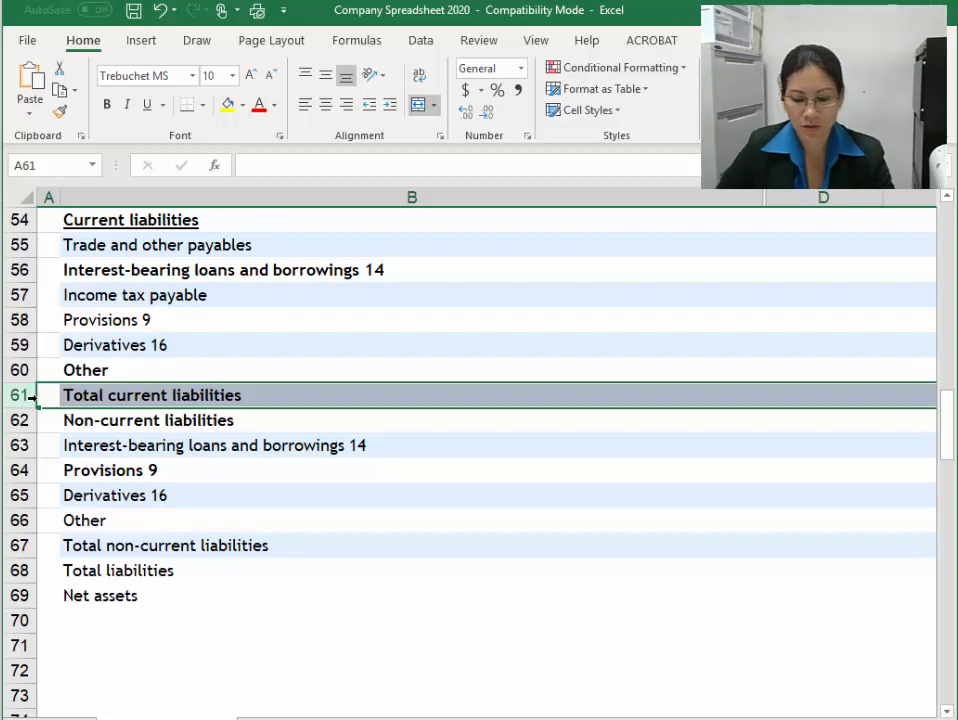
key("ctrl+i")
left_click(121, 428)
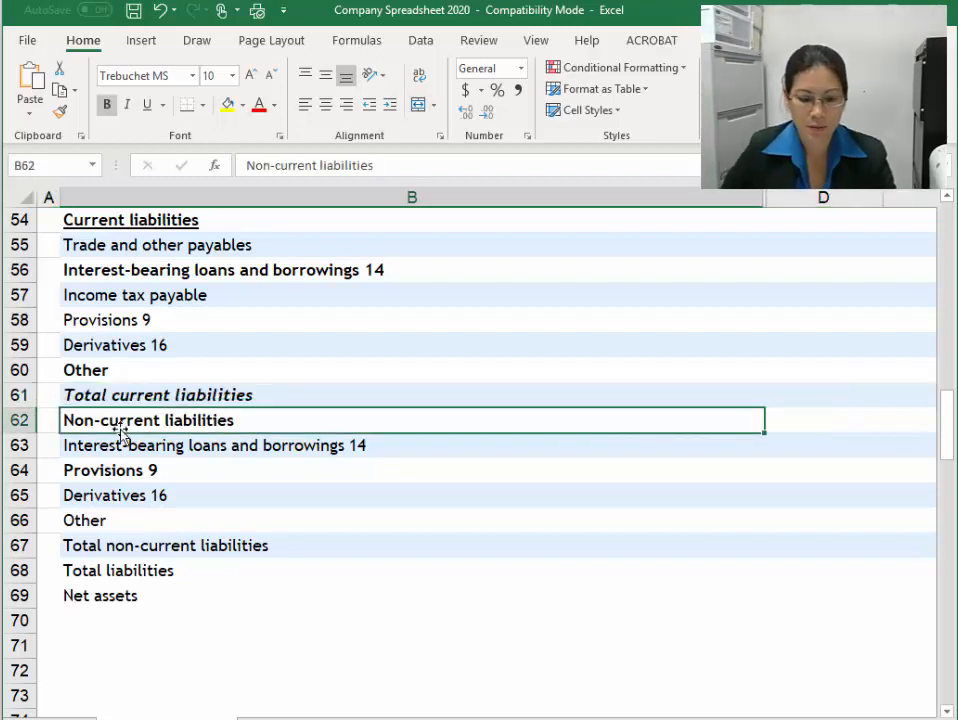
key("ctrl+u")
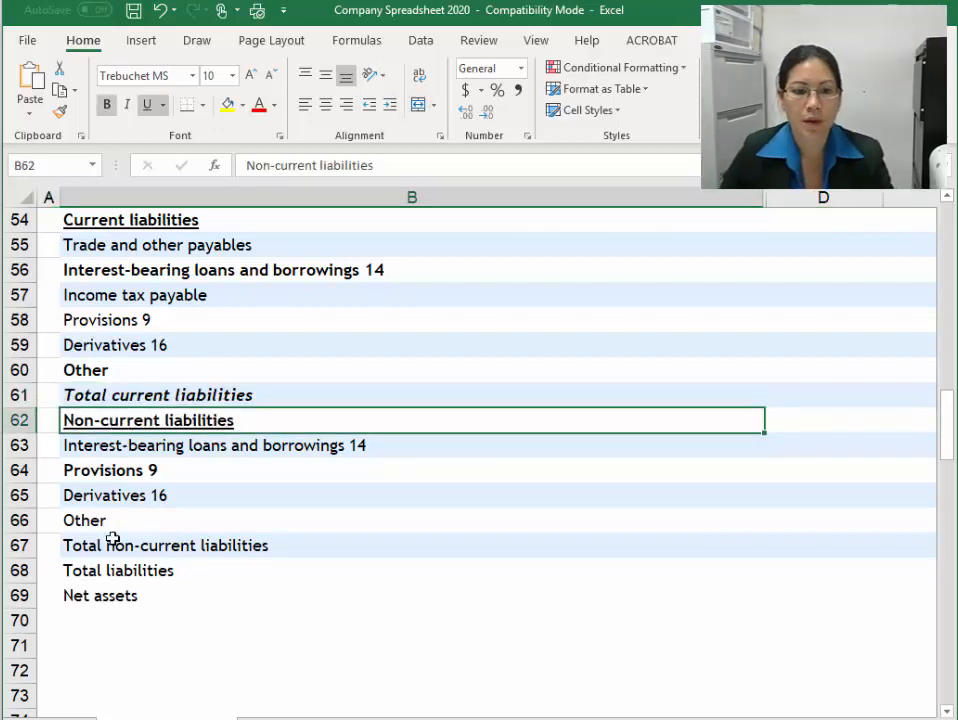
Italicise rows 67 to 69, covering Total non-current liabilities, Total liabilities and Net assets
left_click_drag(17, 545, 267, 595)
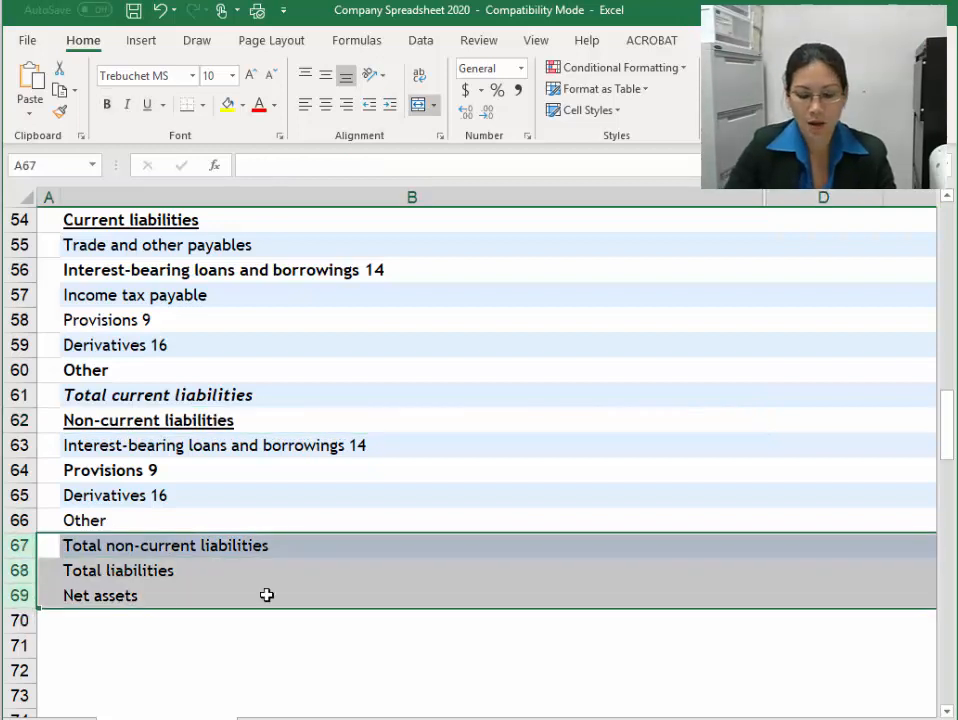
key("ctrl+i")
left_click(430, 545)
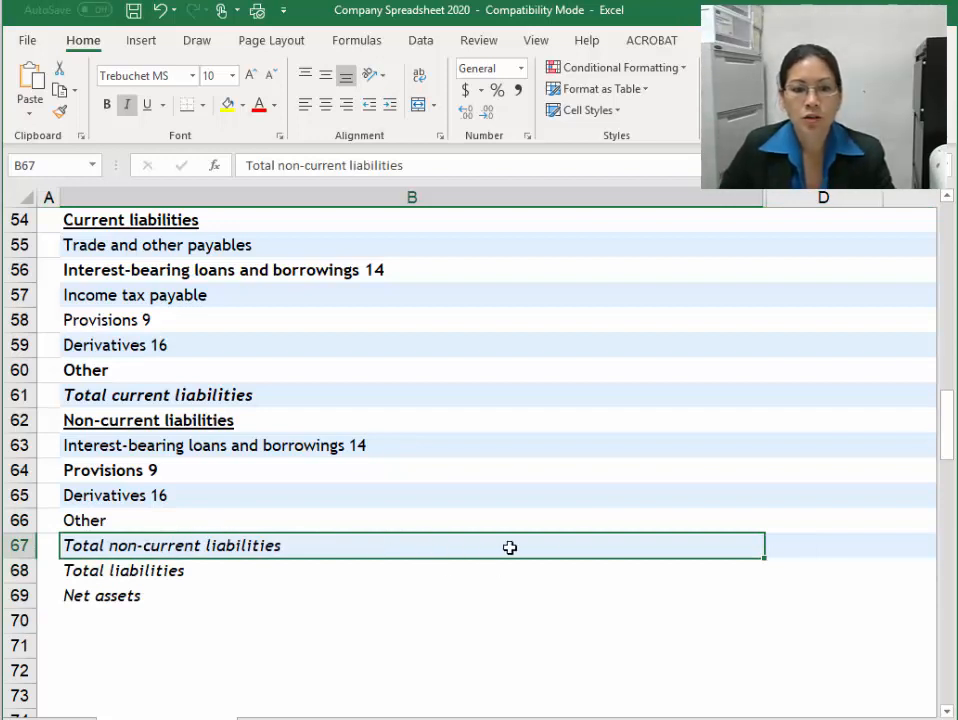
Review how the non-current liability items, Total liabilities and Total assets relate to the Net assets line
left_click_drag(128, 440, 126, 520)
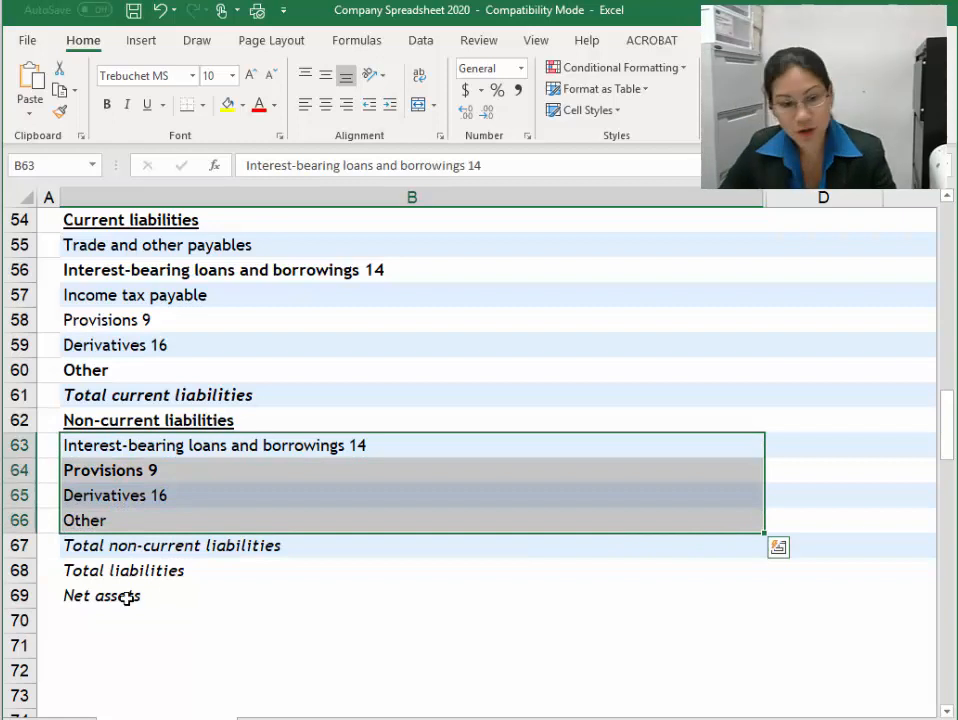
left_click_drag(103, 575, 126, 562)
left_click(126, 566)
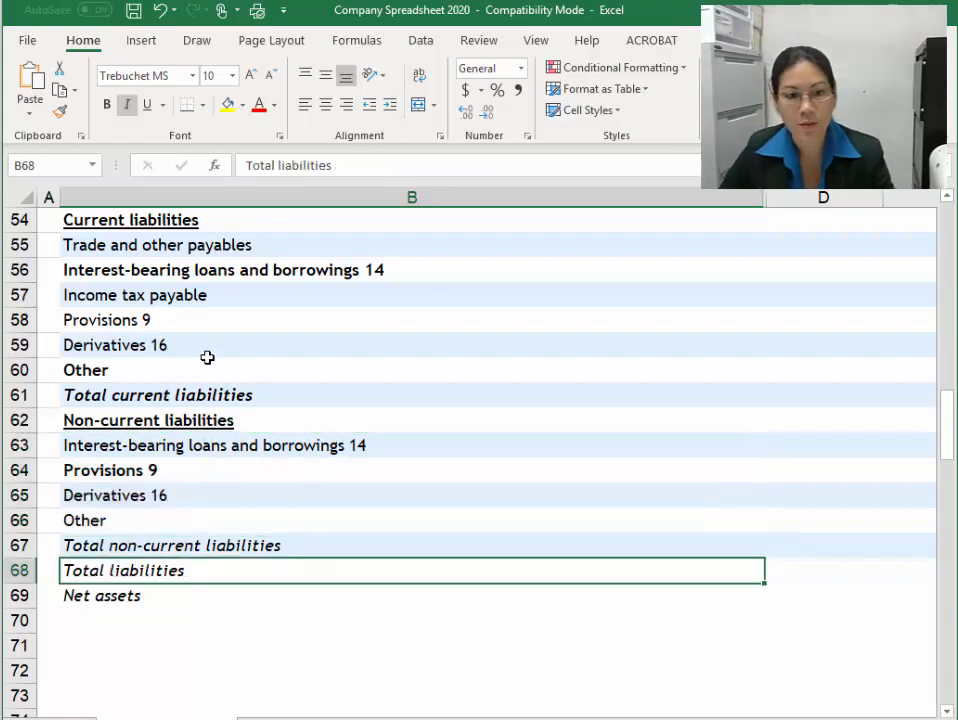
left_click(80, 595)
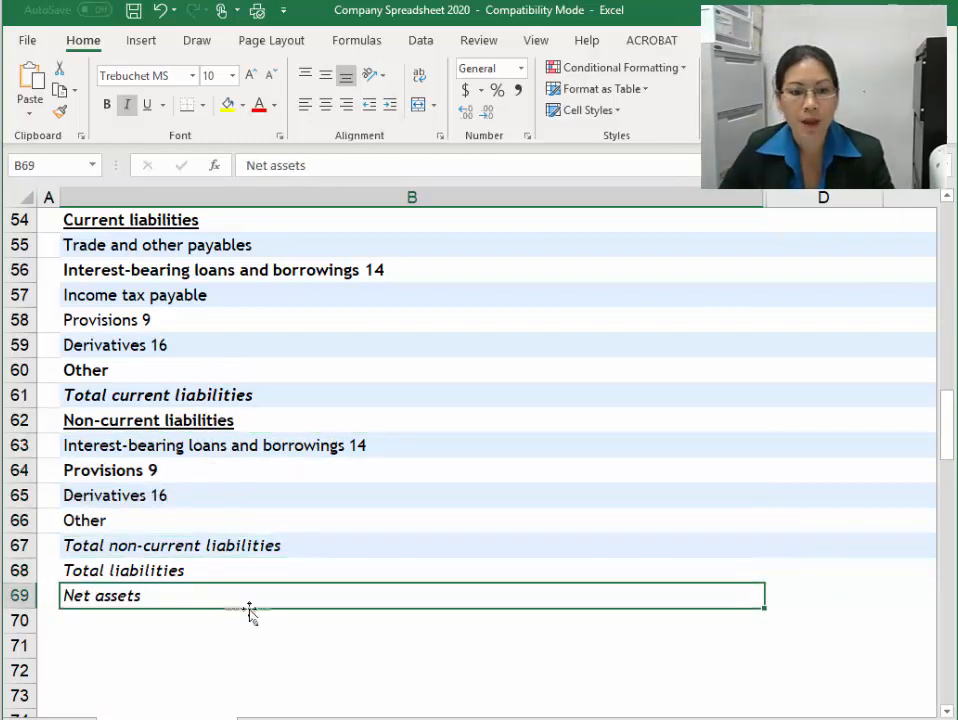
scroll(258, 558, "up", 3)
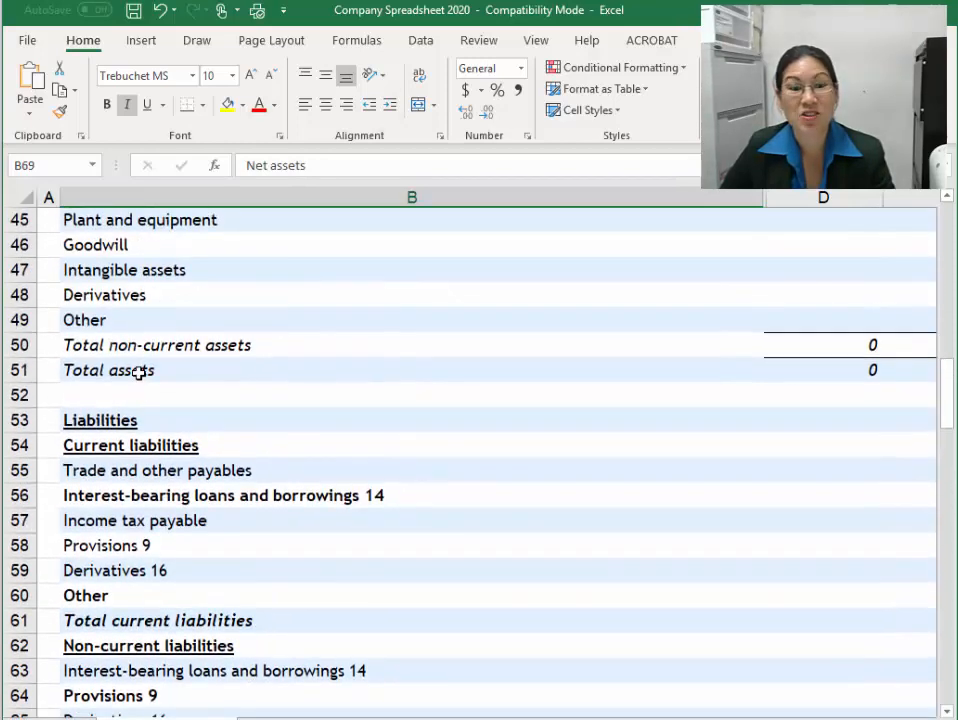
left_click(133, 364)
scroll(207, 461, "down", 3)
left_click(137, 572)
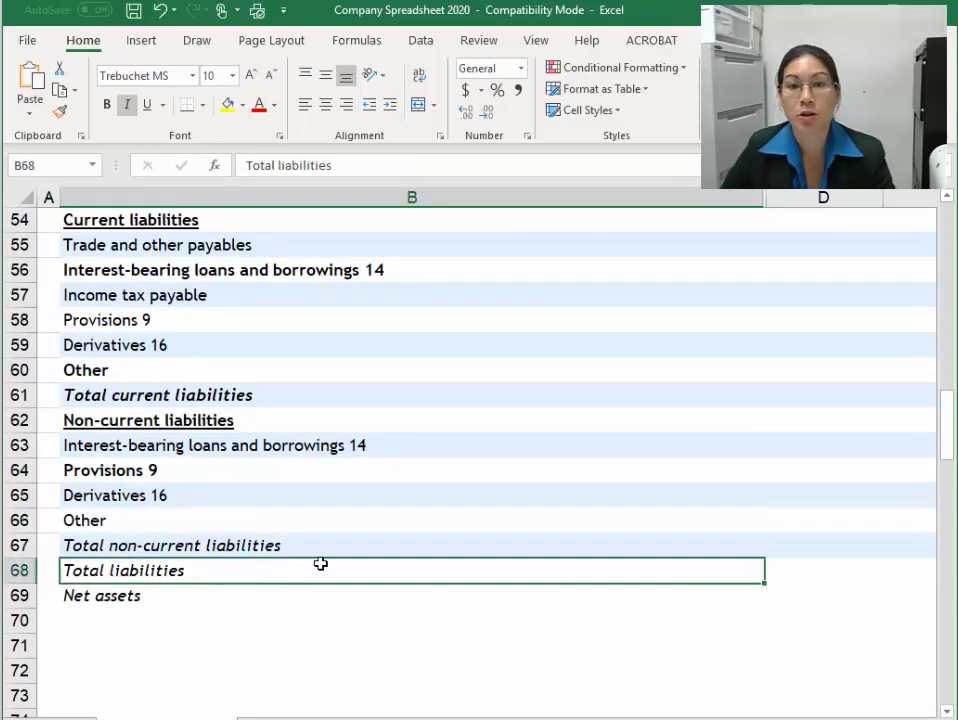
left_click(533, 390)
Remove the trailing note numbers from the current liabilities labels in B56, B58 and B59: Interest-bearing loans and borrowings, Provisions, and Derivatives
scroll(540, 420, "up", 3)
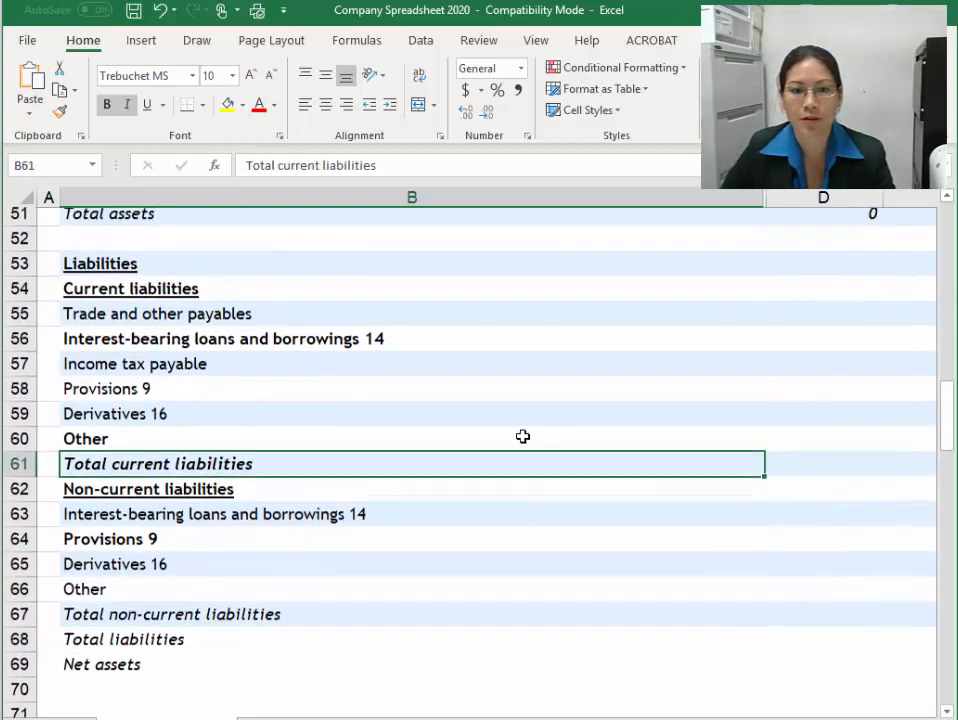
left_click(406, 350)
left_click(531, 159)
key("BackSpace")
key("Return")
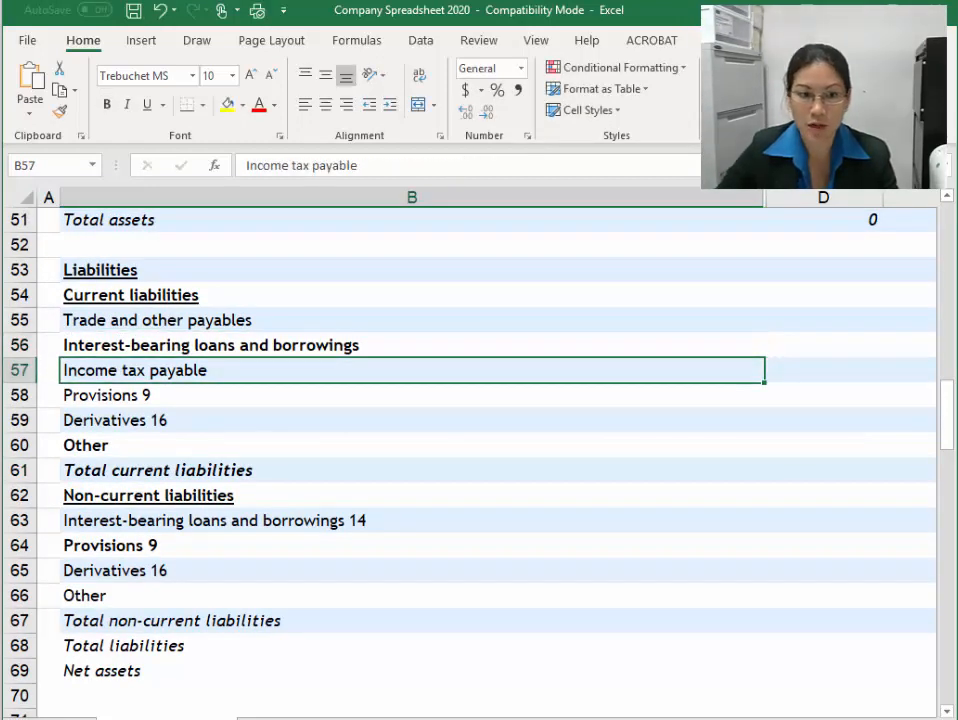
left_click(200, 390)
left_click(374, 165)
key("BackSpace")
key("Return")
left_click(375, 164)
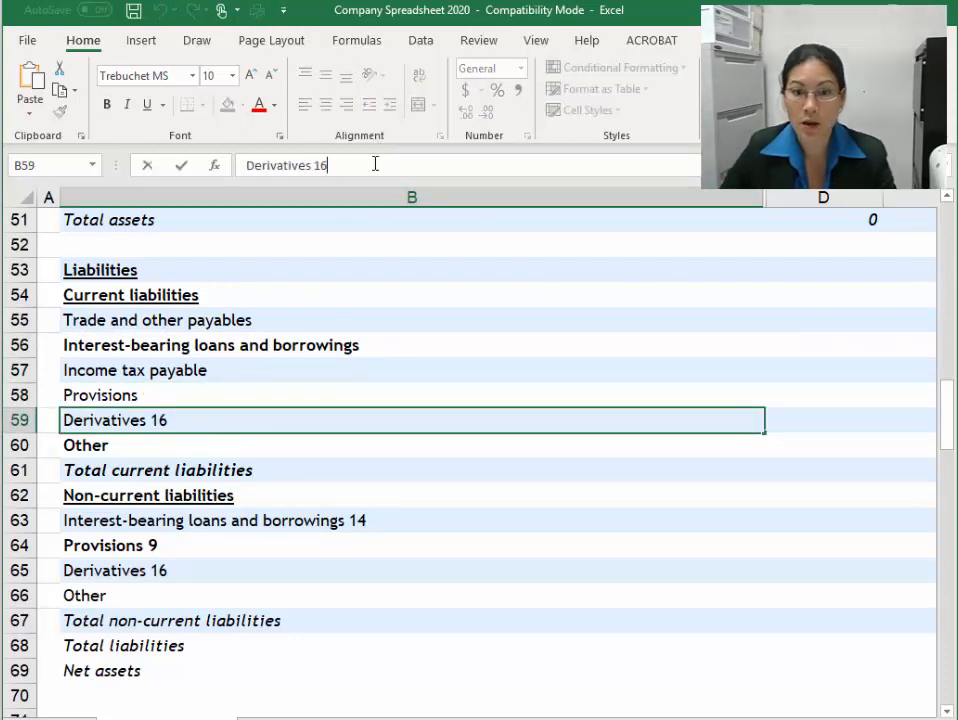
key("Return")
Remove the trailing note numbers from the non-current liabilities labels in B63:B65: Interest-bearing loans and borrowings, Provisions, and Derivatives
left_click(368, 510)
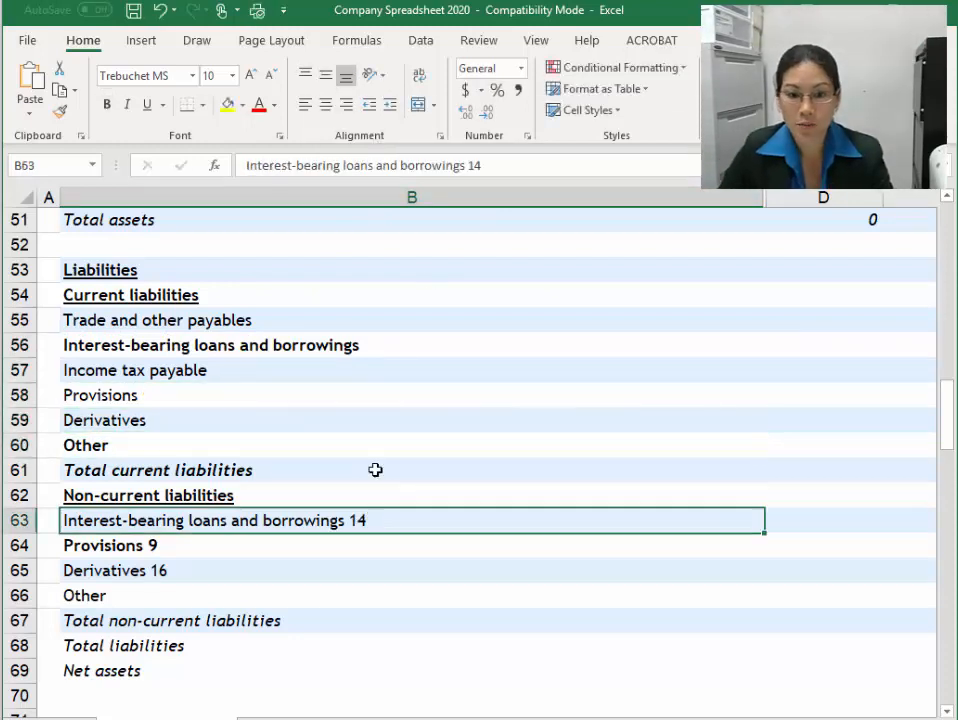
left_click(510, 164)
key("BackSpace")
key("BackSpace")
key("Return")
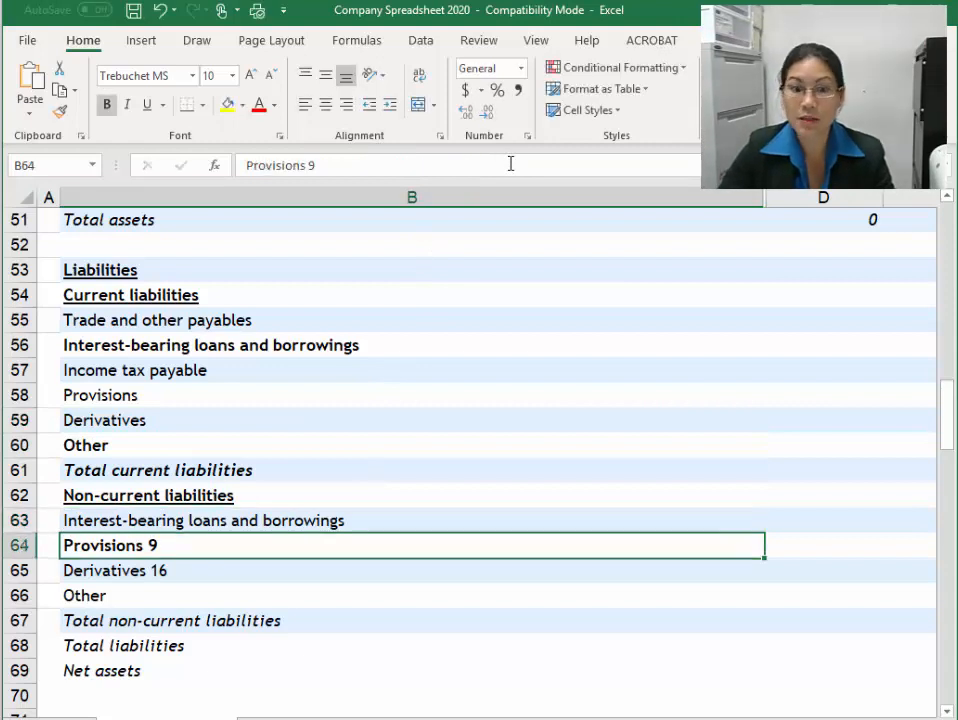
left_click(510, 164)
key("BackSpace")
key("BackSpace")
key("Return")
left_click(510, 164)
key("BackSpace")
key("BackSpace")
key("BackSpace")
key("Return")
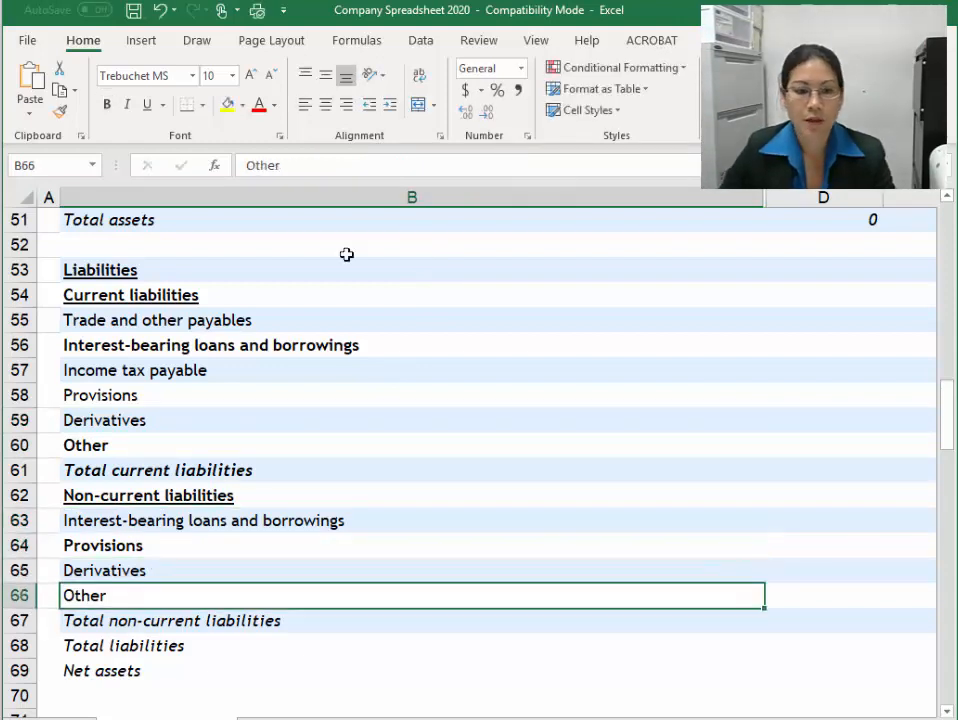
Remove the bold from Interest-bearing loans and borrowings in B56 and Provisions in B64
scroll(369, 247, "up", 1)
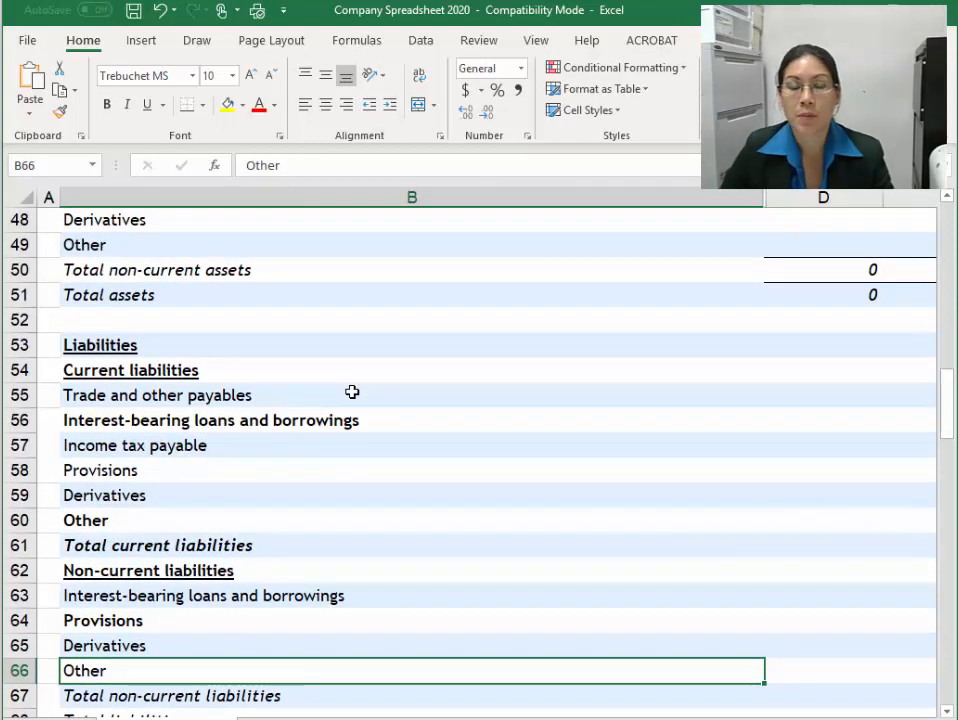
left_click(266, 545)
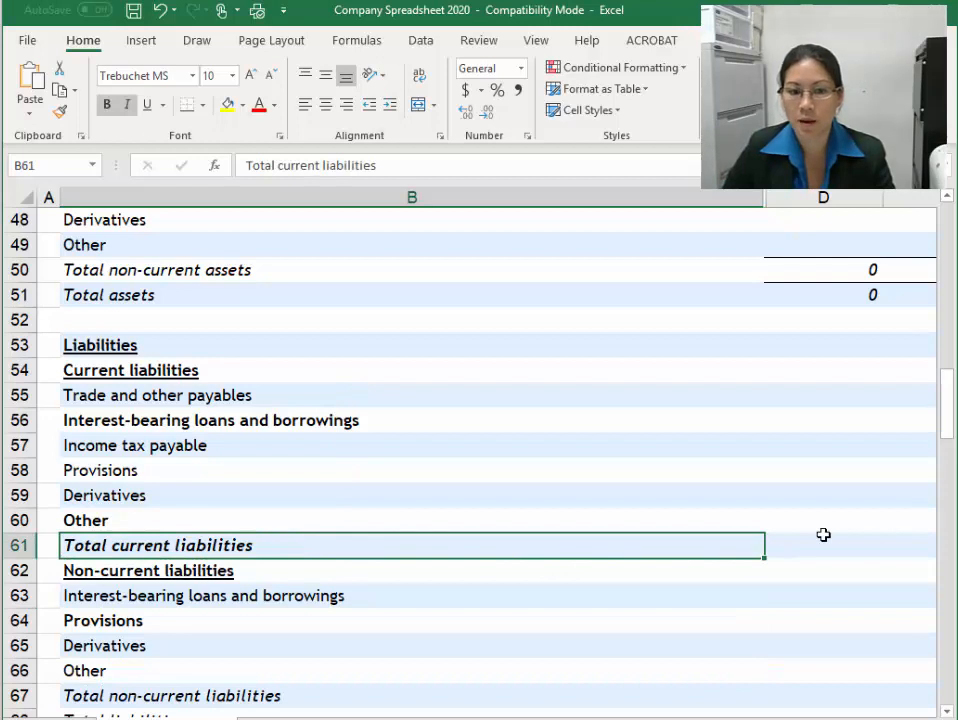
left_click(175, 420)
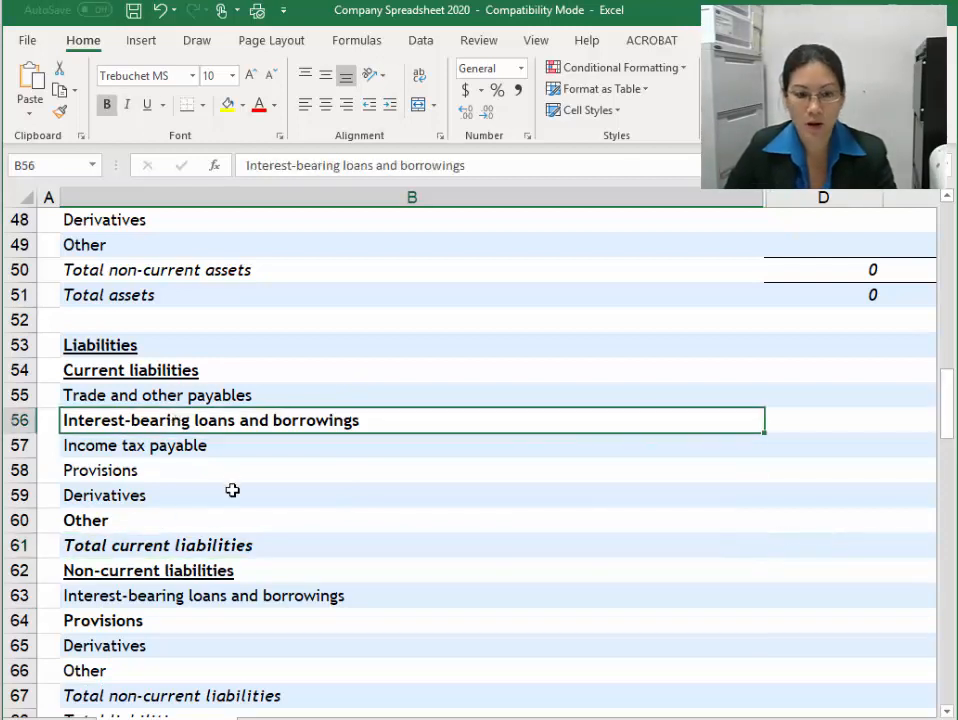
key("ctrl+b")
left_click(158, 625)
key("ctrl+b")
left_click(370, 516)
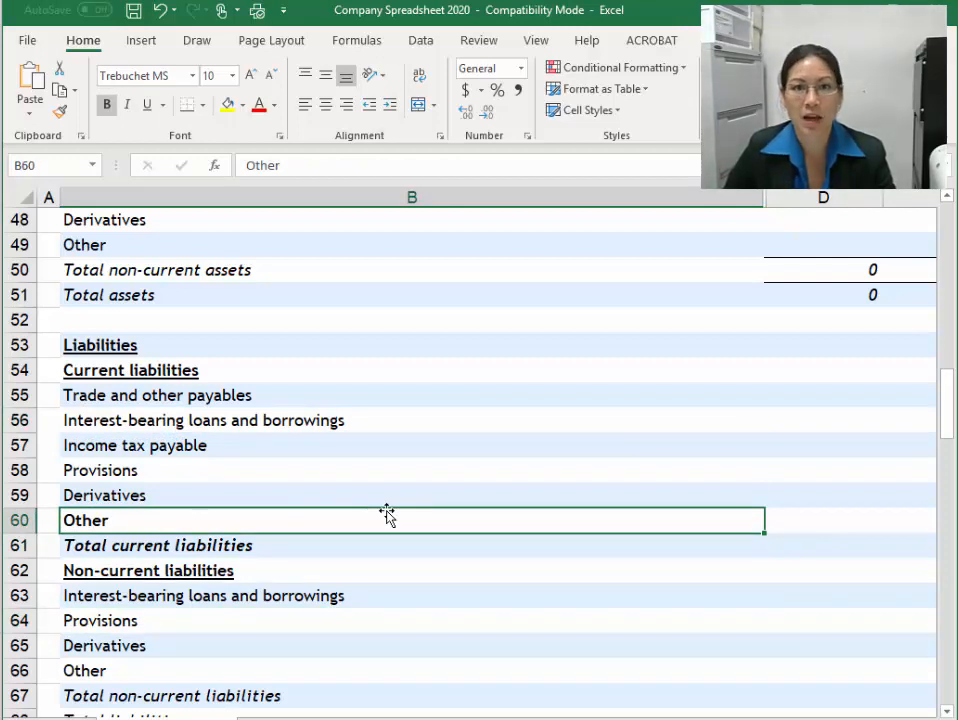
Enter the 2016 current liabilities from the annual report in G55:G60: 6491, 1632, 29, 1861, 160 and 251
left_click(468, 395)
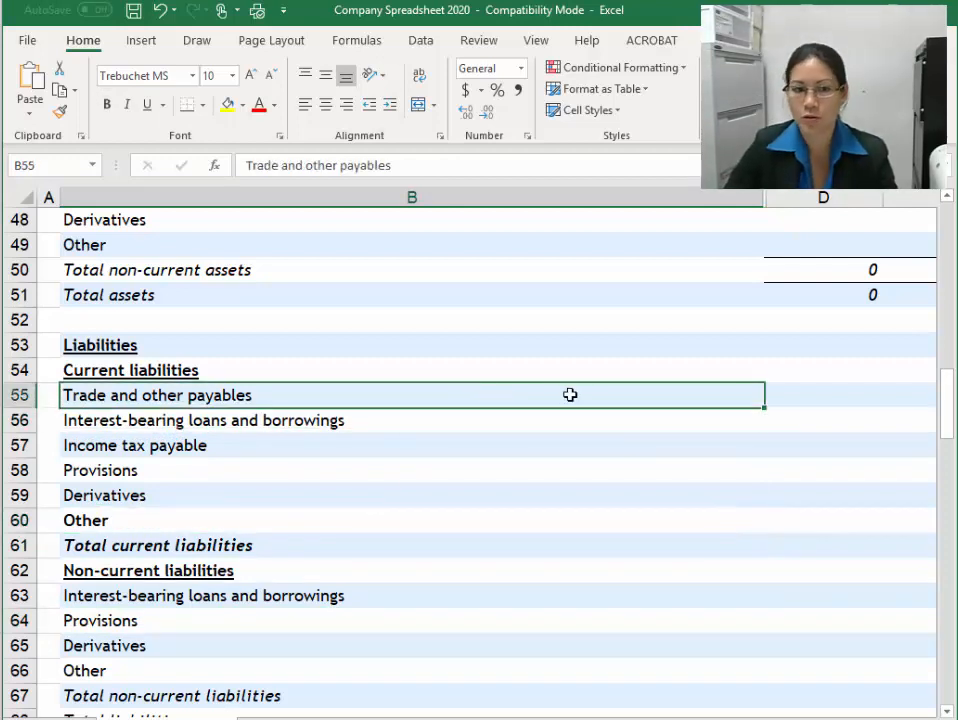
key("Right")
key("Right")
key("Right")
key("Right")
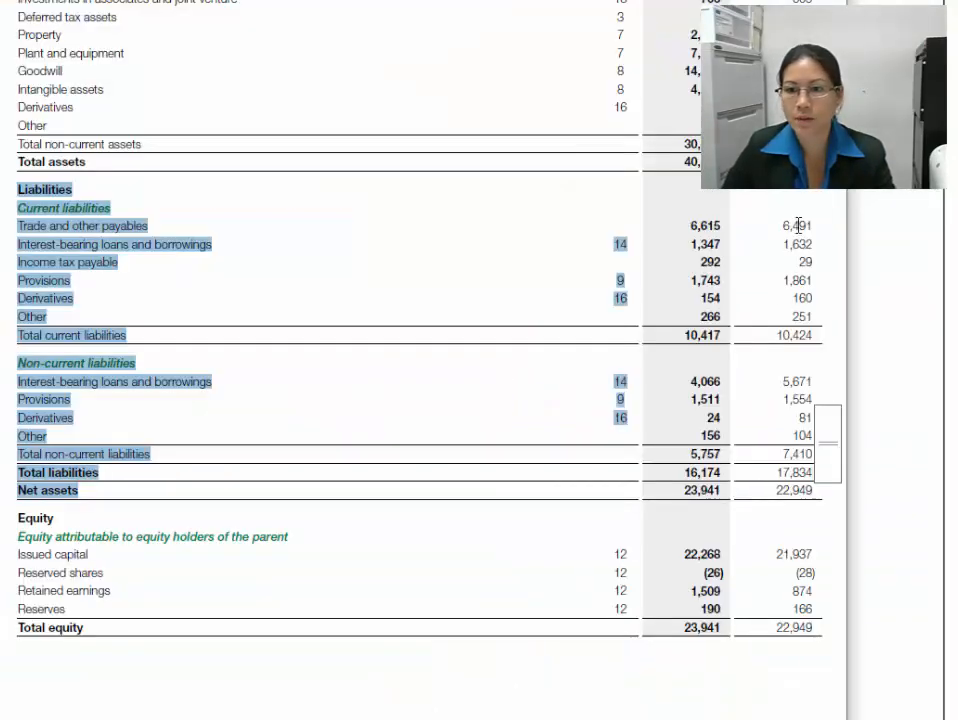
double_click(798, 225)
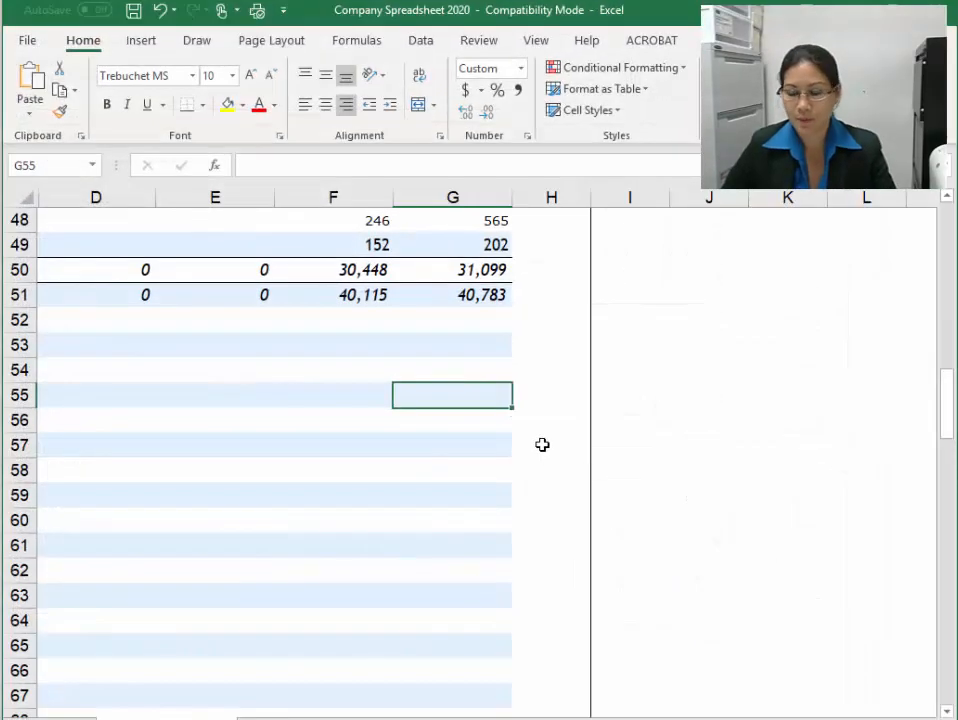
type("6491")
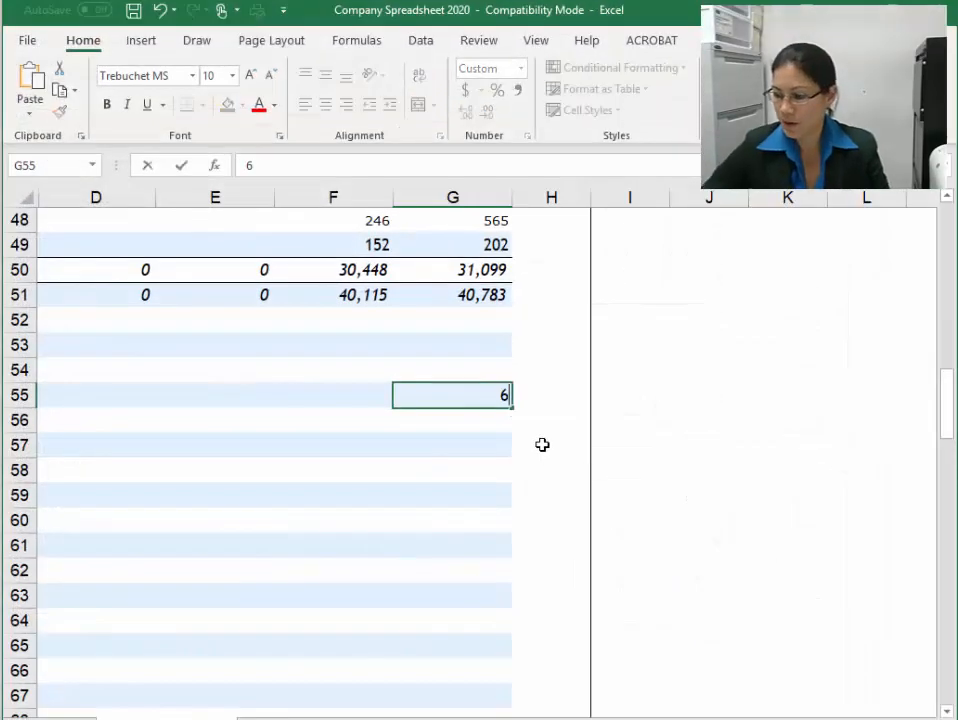
key("Return")
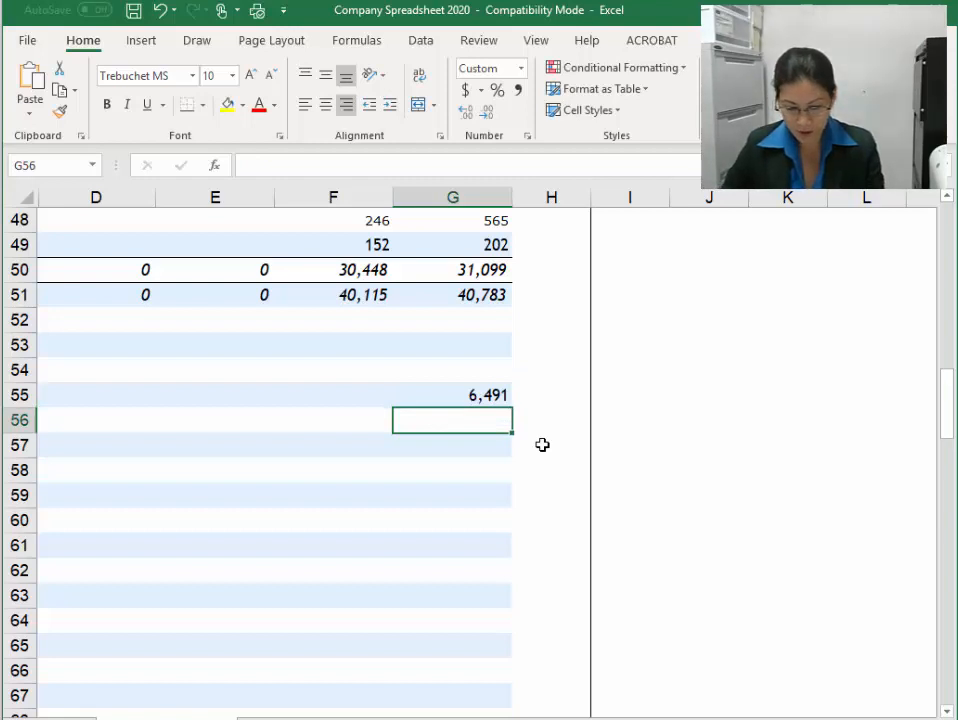
type("1632")
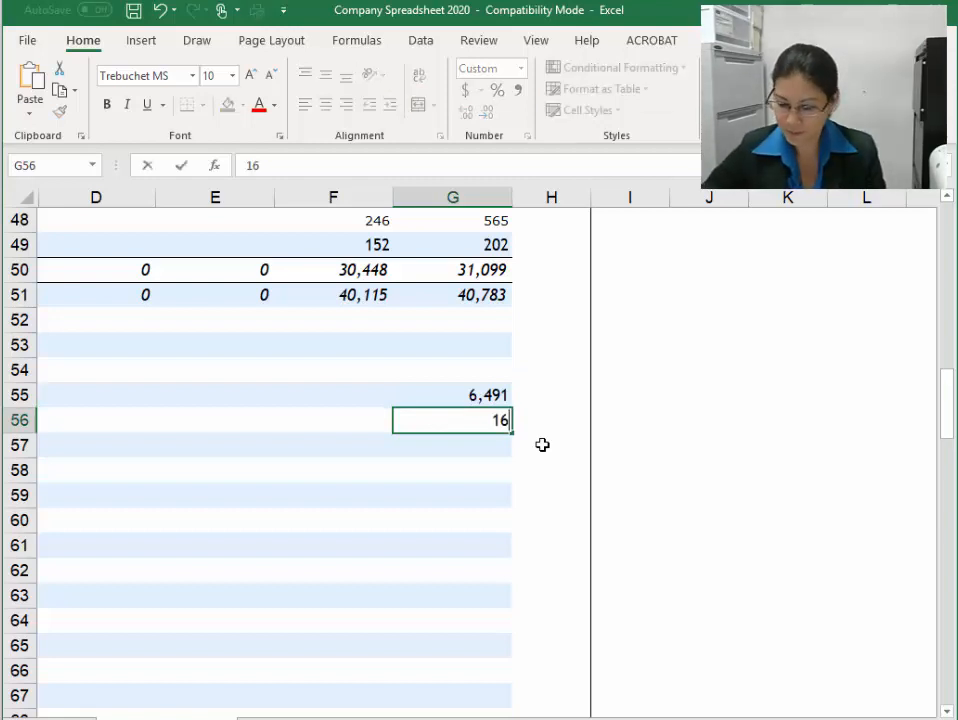
key("Return")
type("29")
key("Return")
type("1,861")
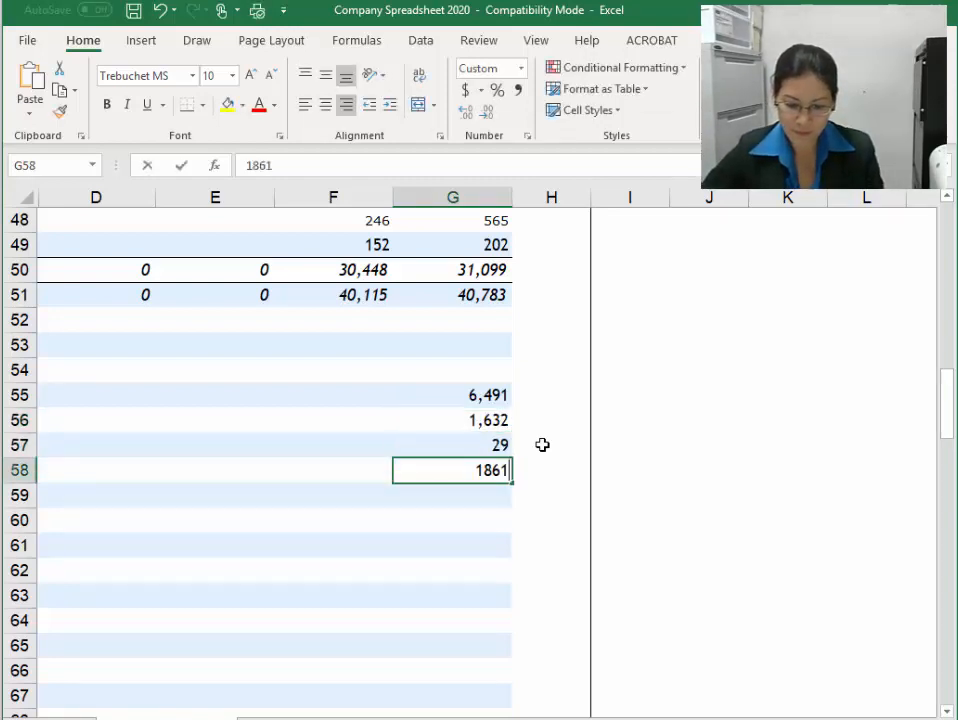
key("Return")
type("160")
key("Return")
type("251")
key("Return")
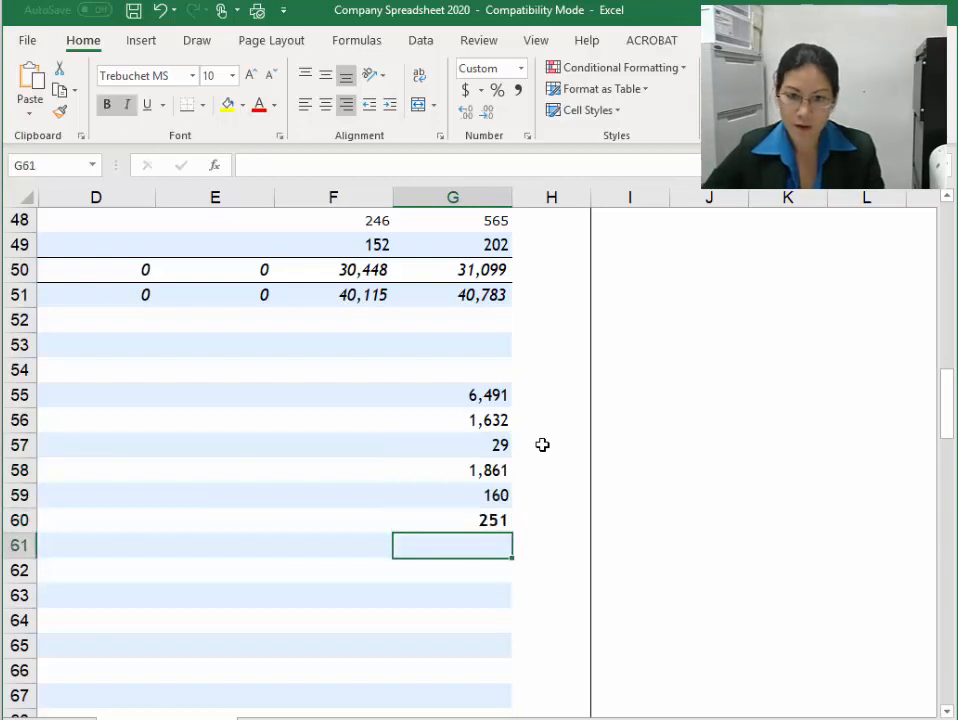
Enter the 2017 current liabilities from the annual report in F55:F60: 6615, 1347, 292, 1743, 154 and 266
left_click(388, 399)
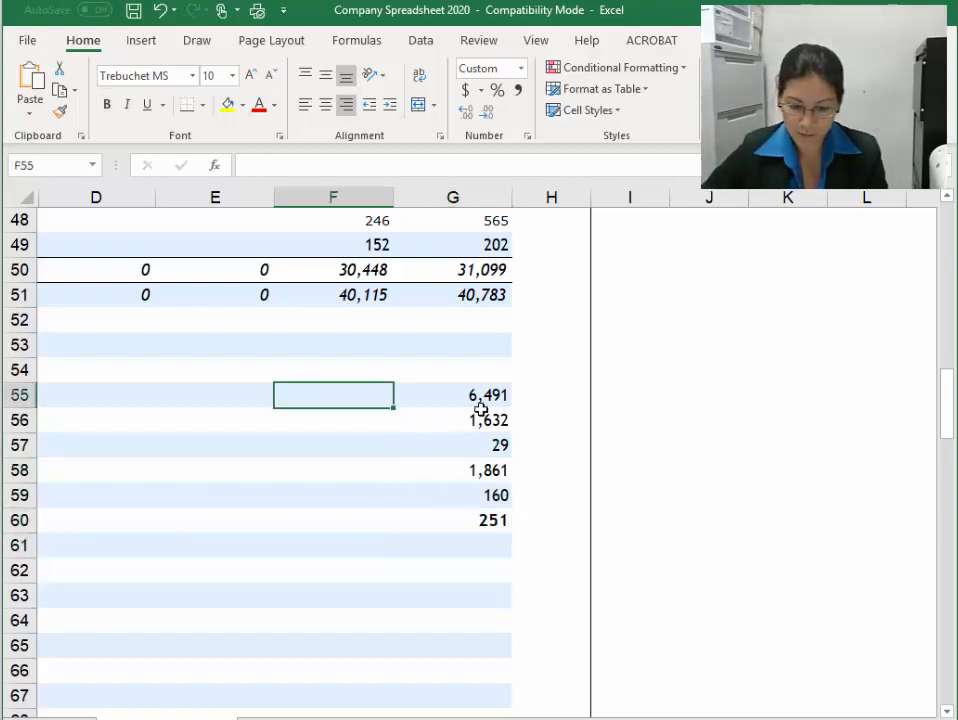
type("6615")
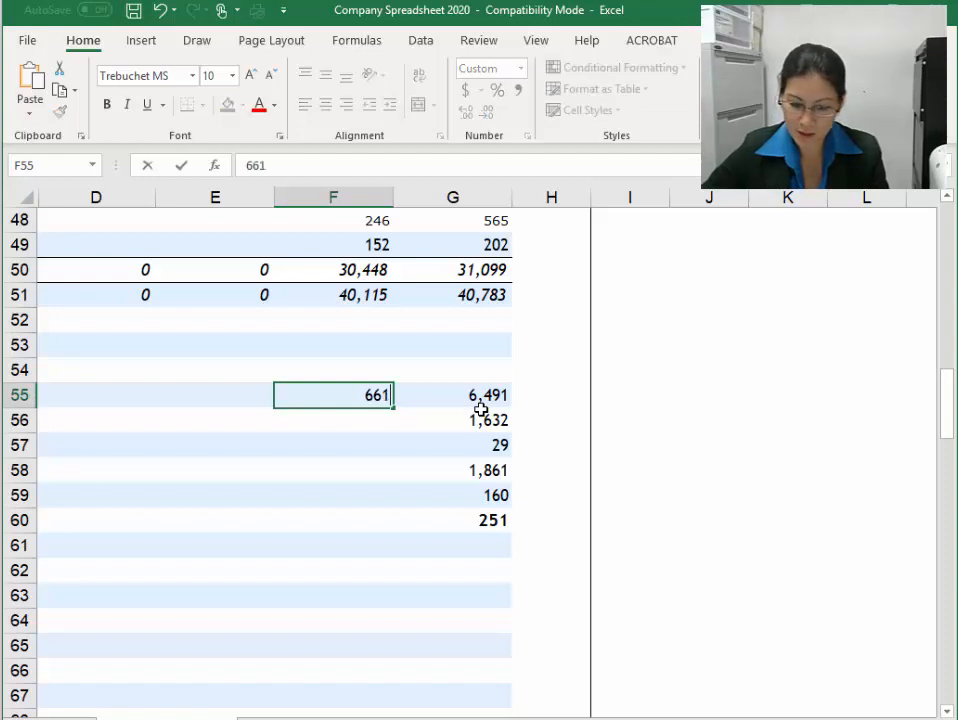
key("Return")
type("1347")
key("Return")
type("292")
key("Return")
type("1743")
key("Return")
type("154")
key("Return")
type("266")
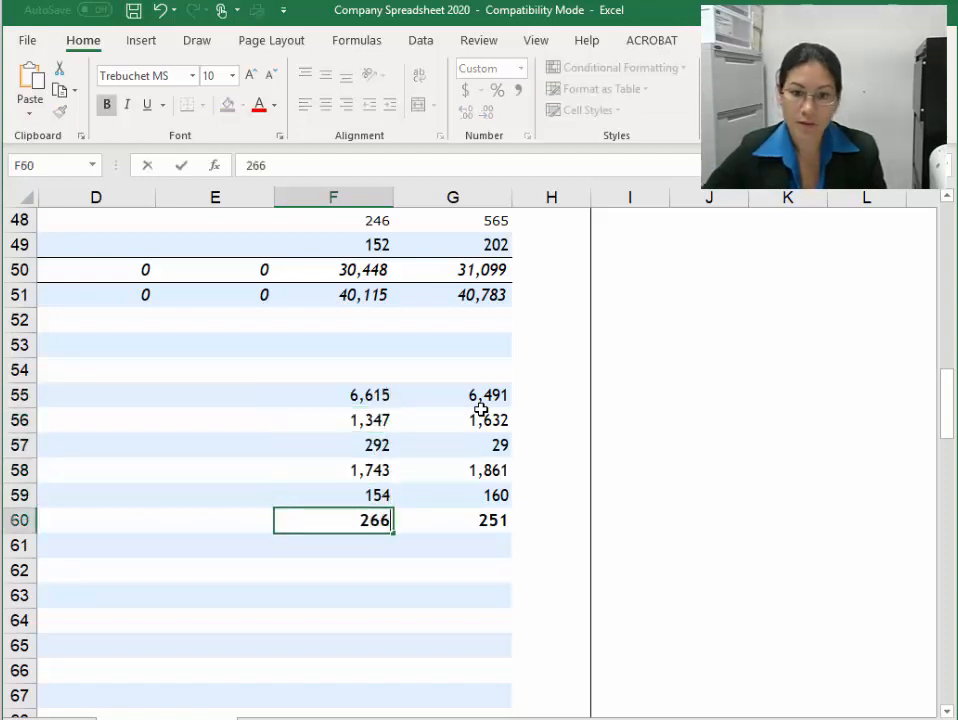
key("Return")
Total the current liabilities in G61 with a SUM of G55:G60 and fill the formula across to D61
left_click(492, 539)
type("=sum(")
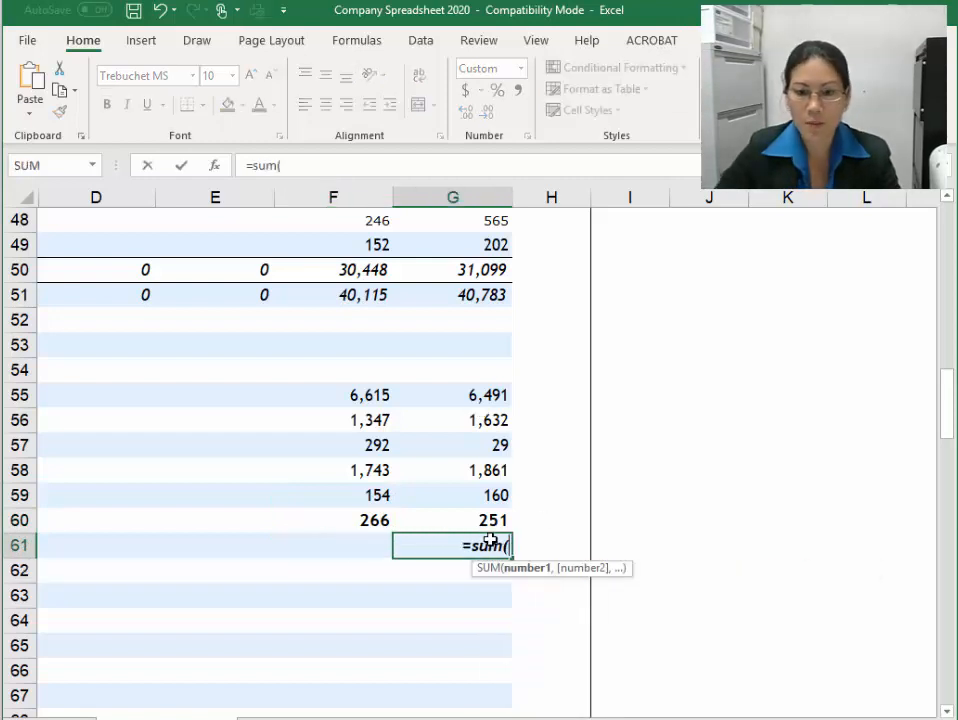
left_click_drag(480, 395, 475, 517)
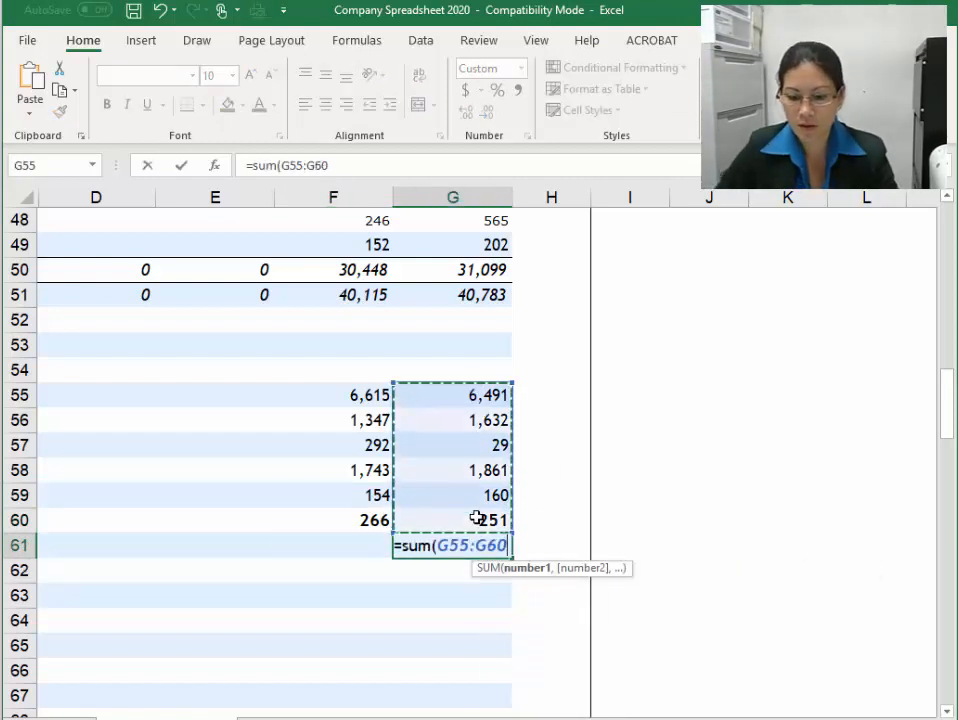
key("Return")
left_click(457, 545)
left_click_drag(510, 557, 70, 566)
left_click(466, 547)
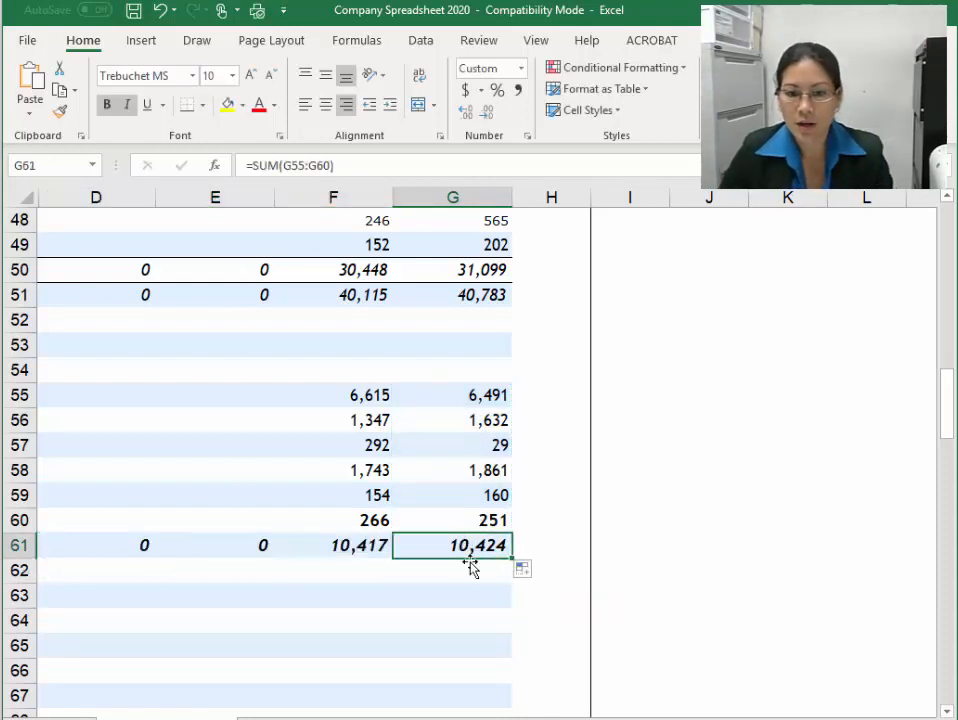
Switch to the annual report and check its 2016 and 2017 Total current liabilities against the spreadsheet totals
key("alt+Tab")
scroll(464, 532, "down", 11)
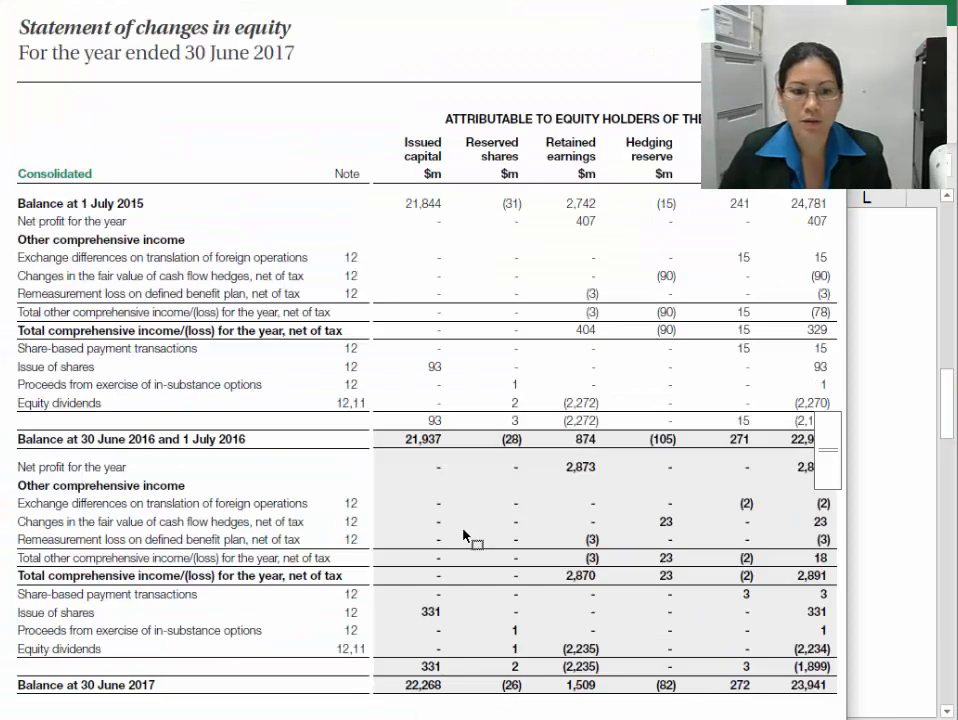
scroll(165, 475, "up", 8)
scroll(216, 496, "up", 4)
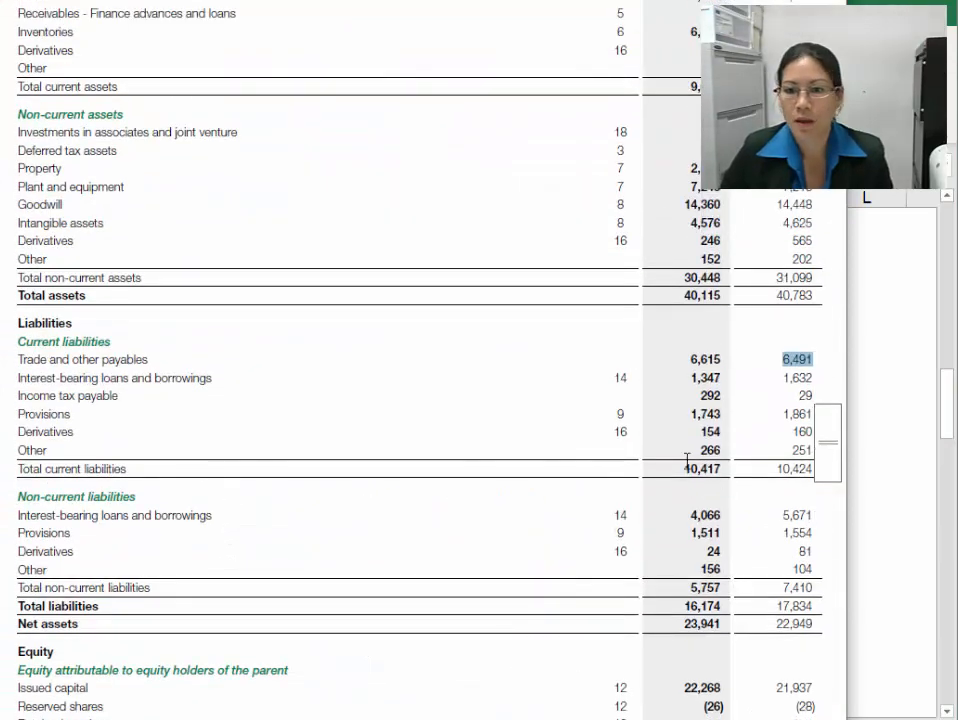
left_click_drag(776, 470, 835, 469)
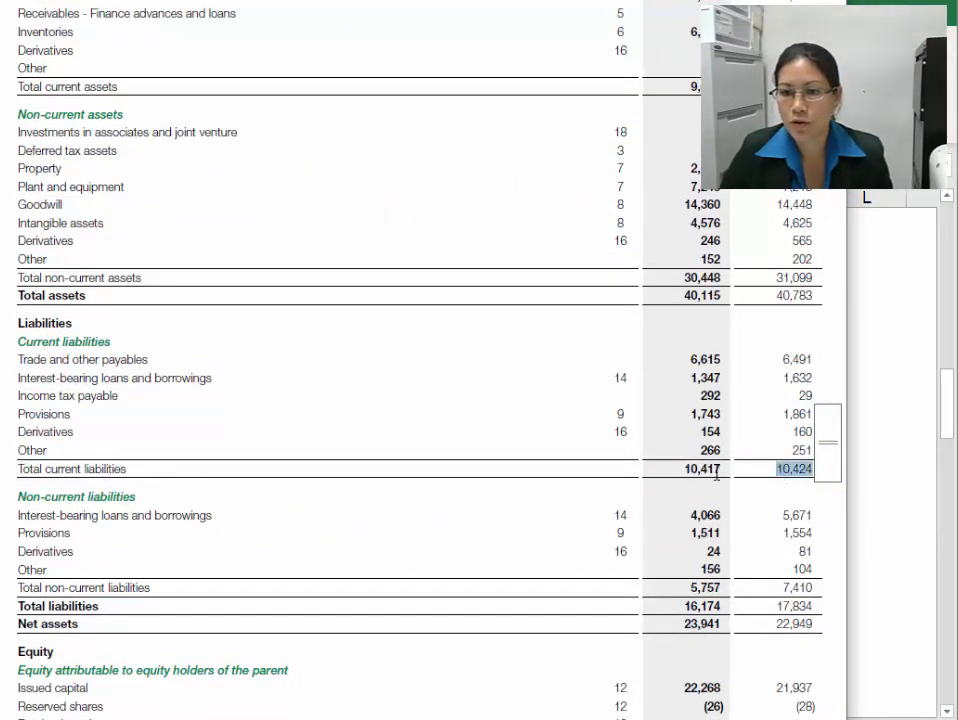
left_click_drag(686, 468, 748, 469)
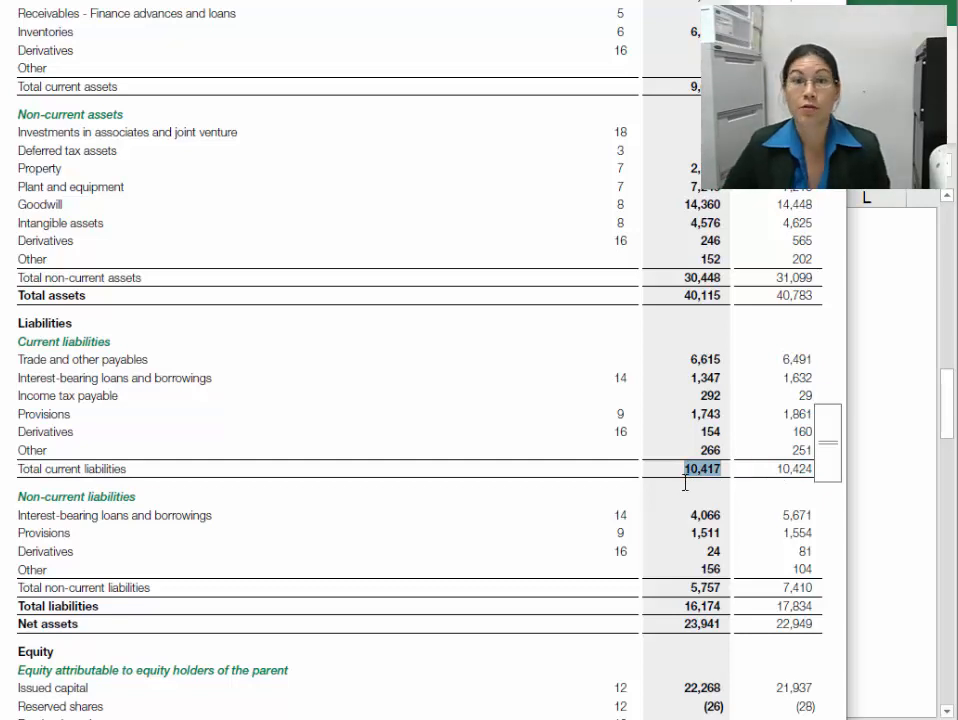
Enter the 2016 non-current liabilities from the annual report in G63:G66 of the spreadsheet: 5671, 1554, 81 and 104
scroll(706, 482, "down", 3)
left_click_drag(766, 387, 820, 384)
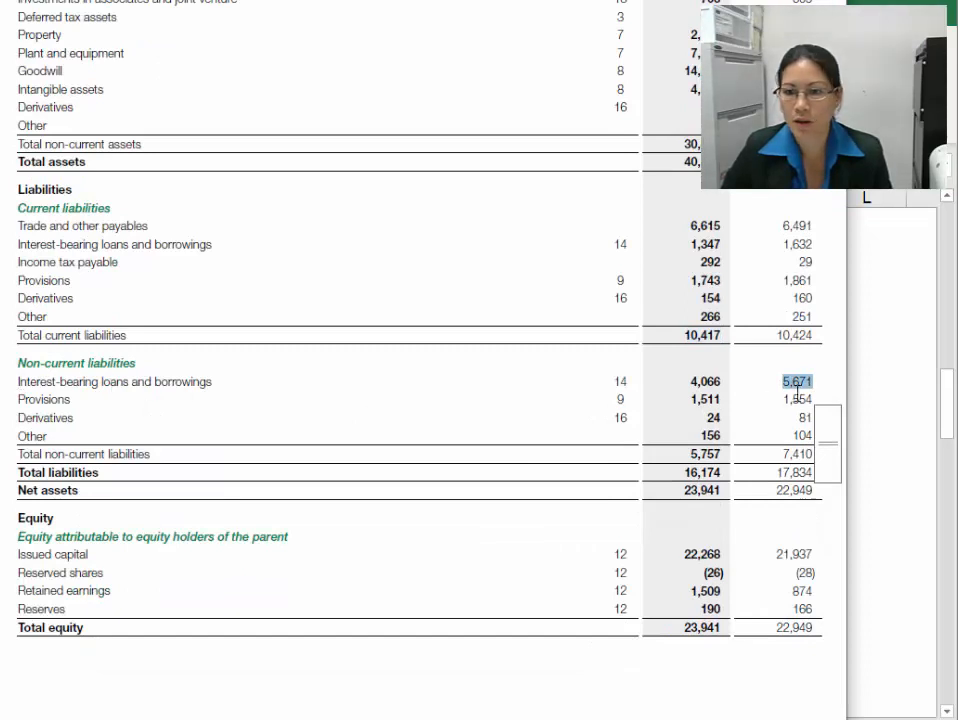
key("alt+Tab")
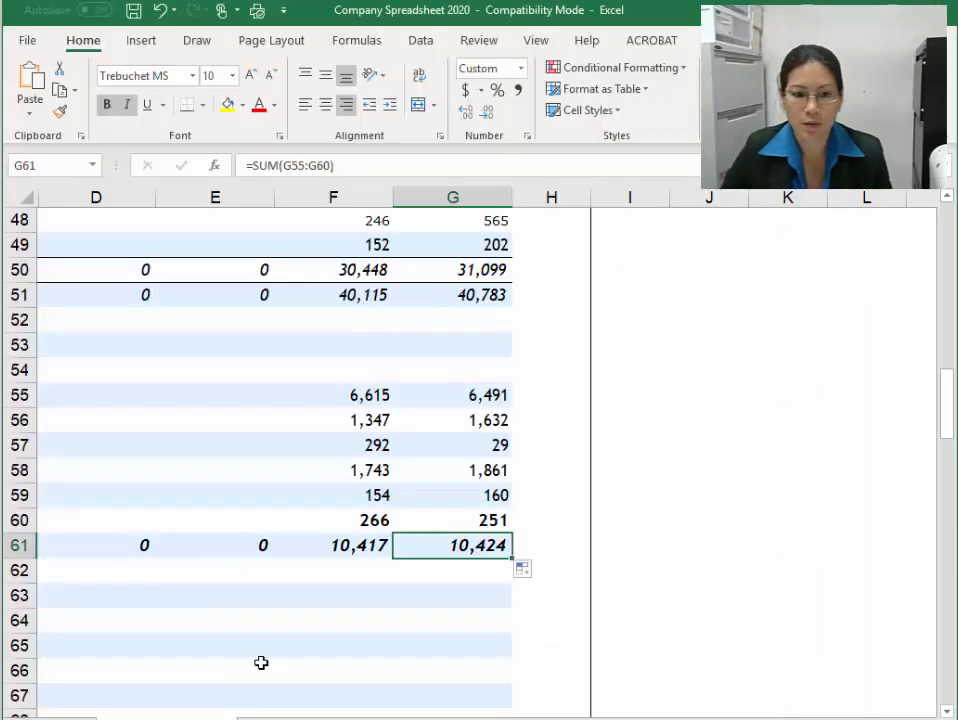
key("Down")
key("Down")
key("Left")
key("Left")
key("Left")
key("Left")
key("Left")
key("Right")
key("Right")
key("Right")
key("Right")
key("Right")
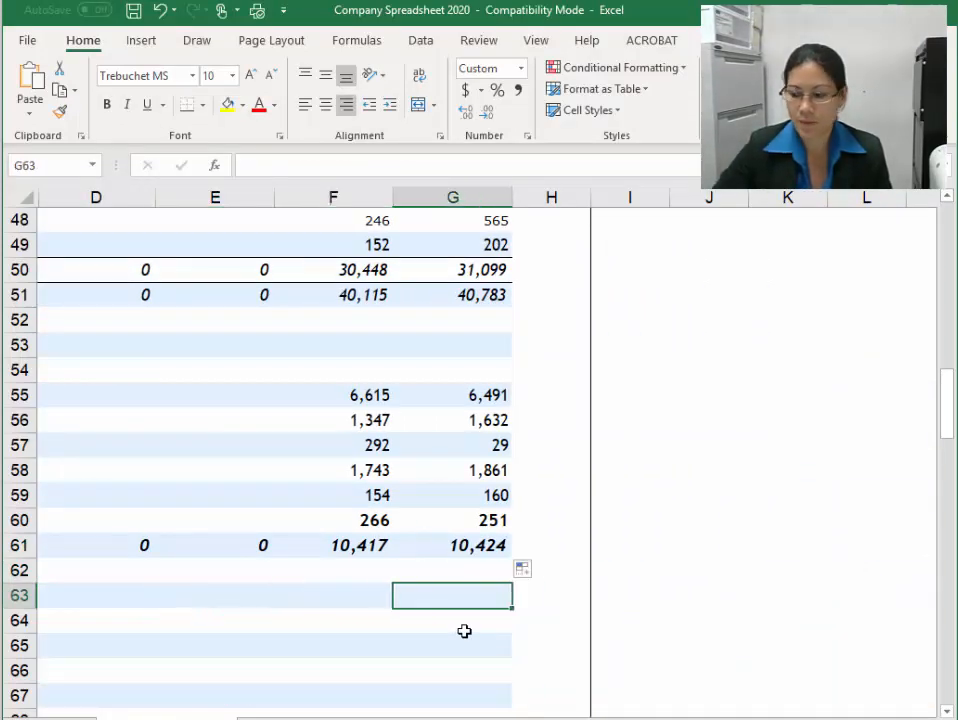
type("5,671")
key("Return")
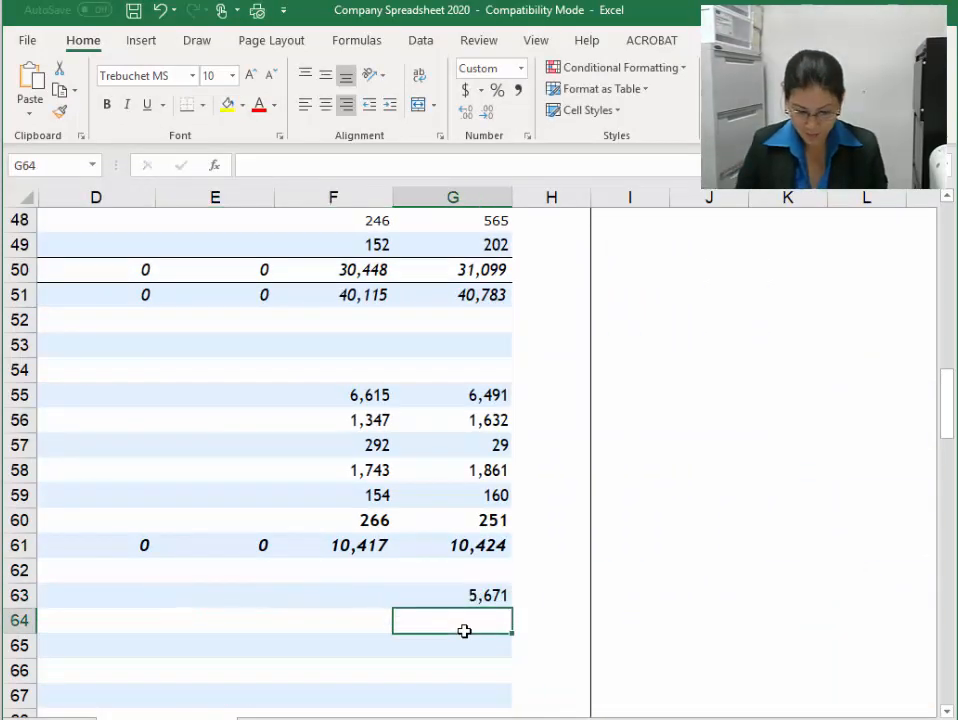
type("1,554")
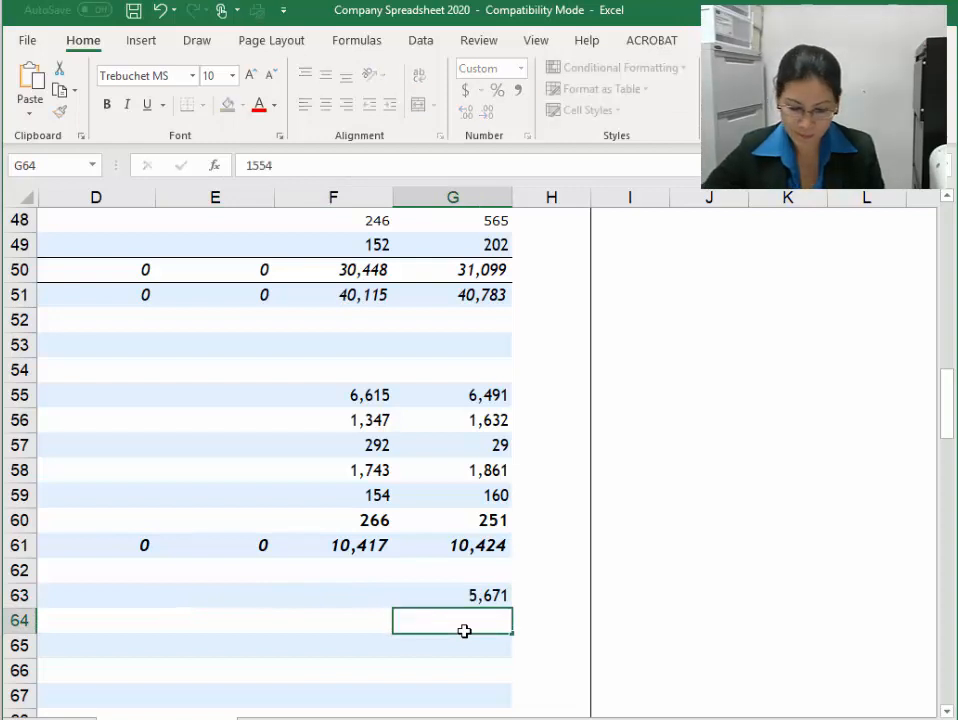
key("Return")
type("81")
key("Return")
type("104")
key("Return")
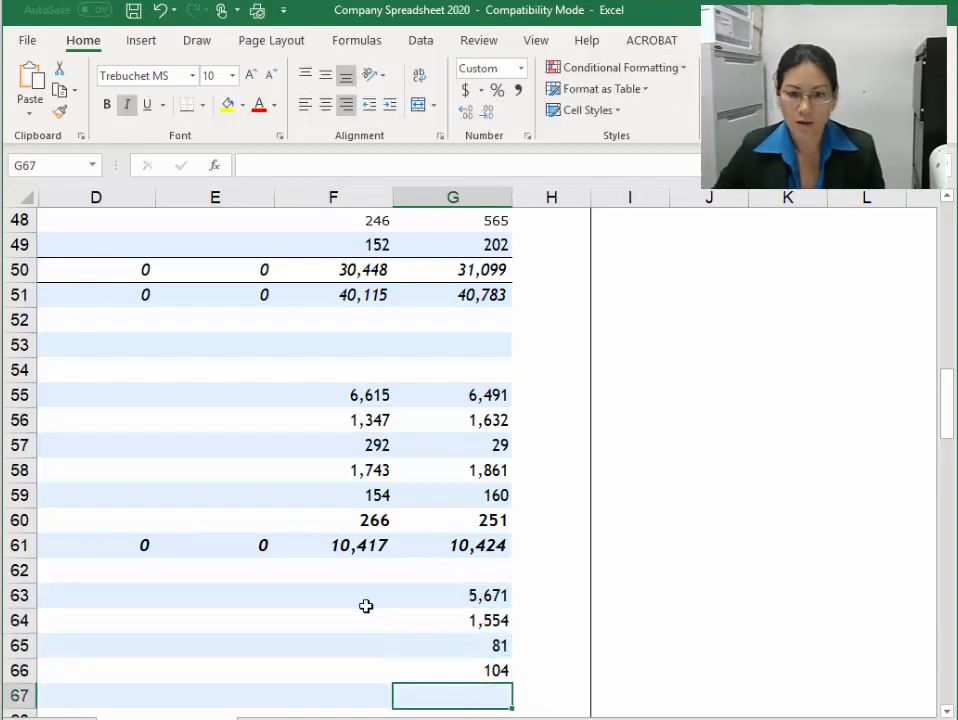
Enter the 2017 non-current liabilities in F63:F66: 4066, 1511, 24 and 156
left_click(358, 594)
type("4066")
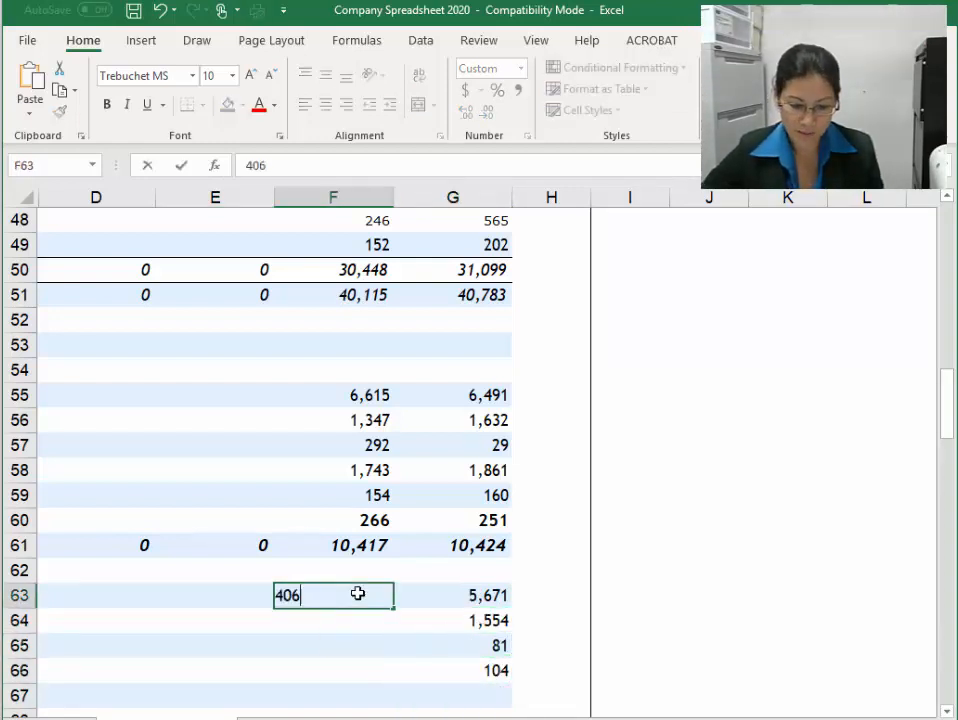
key("Return")
type("1511")
key("Return")
type("24")
key("ctrl+Return")
key("Return")
type("156")
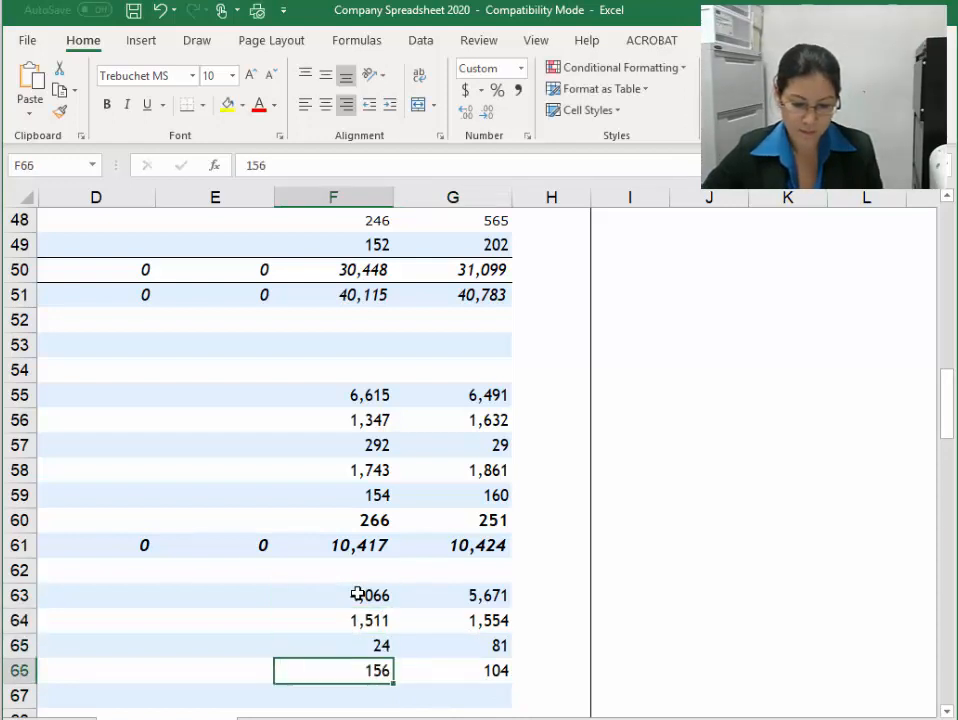
key("Return")
Total the 2016 non-current liabilities in G67 with a SUM of G63:G66, removing the stray underscore from the formula
scroll(528, 646, "down", 1)
left_click(471, 619)
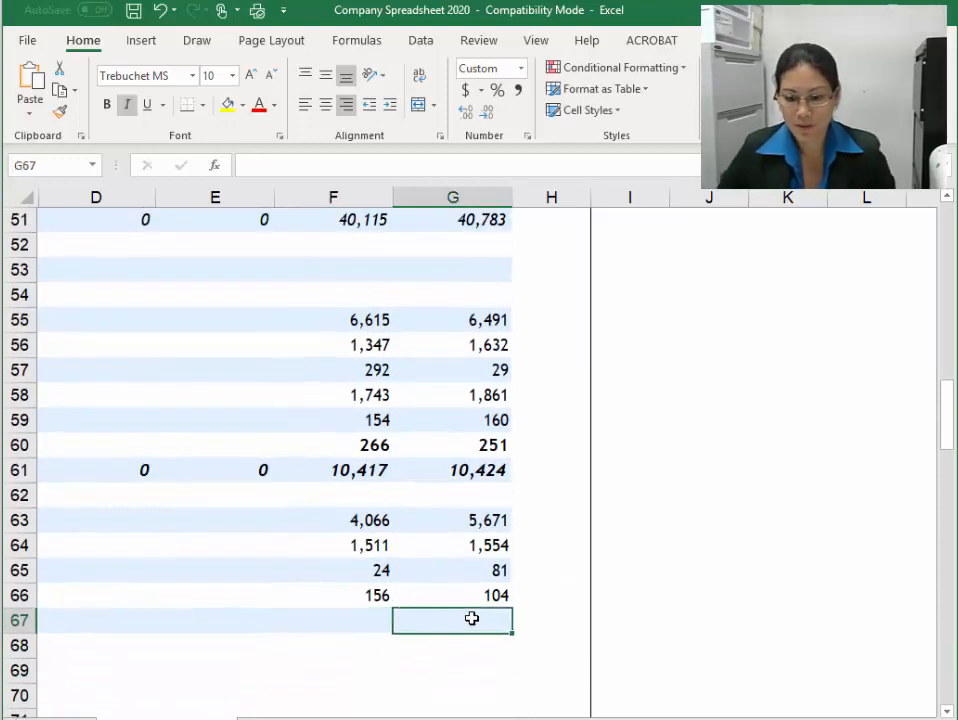
type("=sum(")
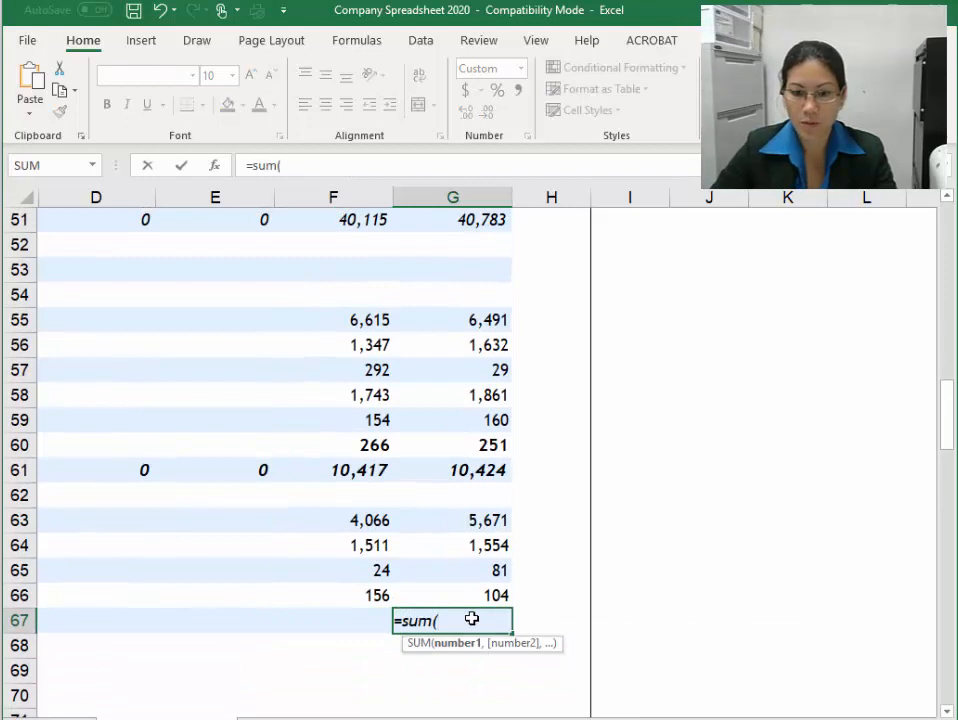
key("Up")
key("shift+Up")
key("shift+Up")
key("shift+Up")
key("Return")
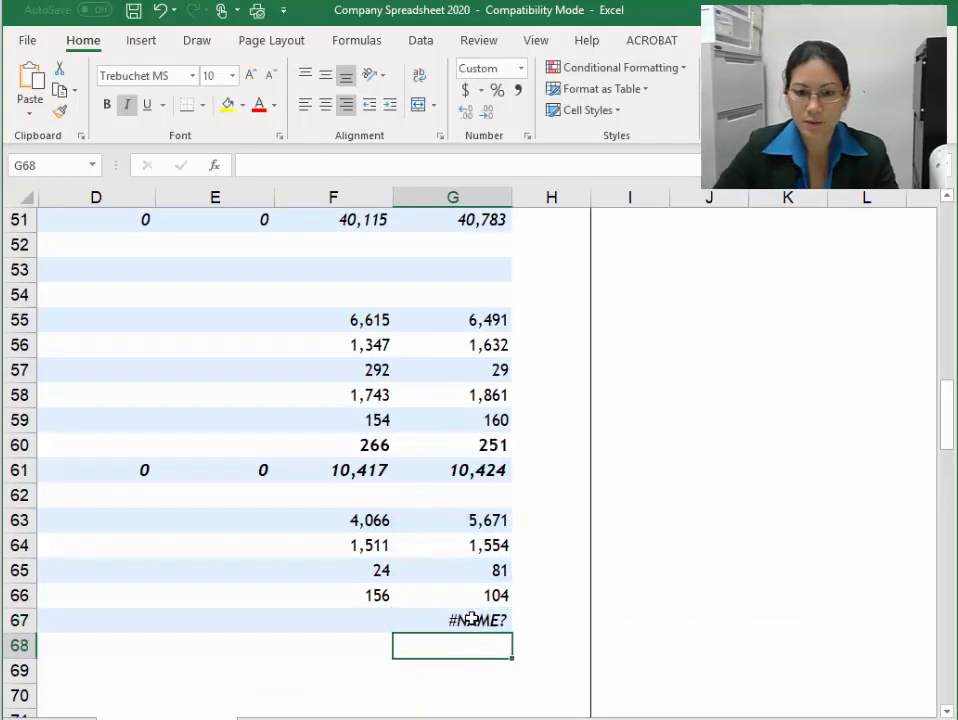
key("Up")
left_click(345, 166)
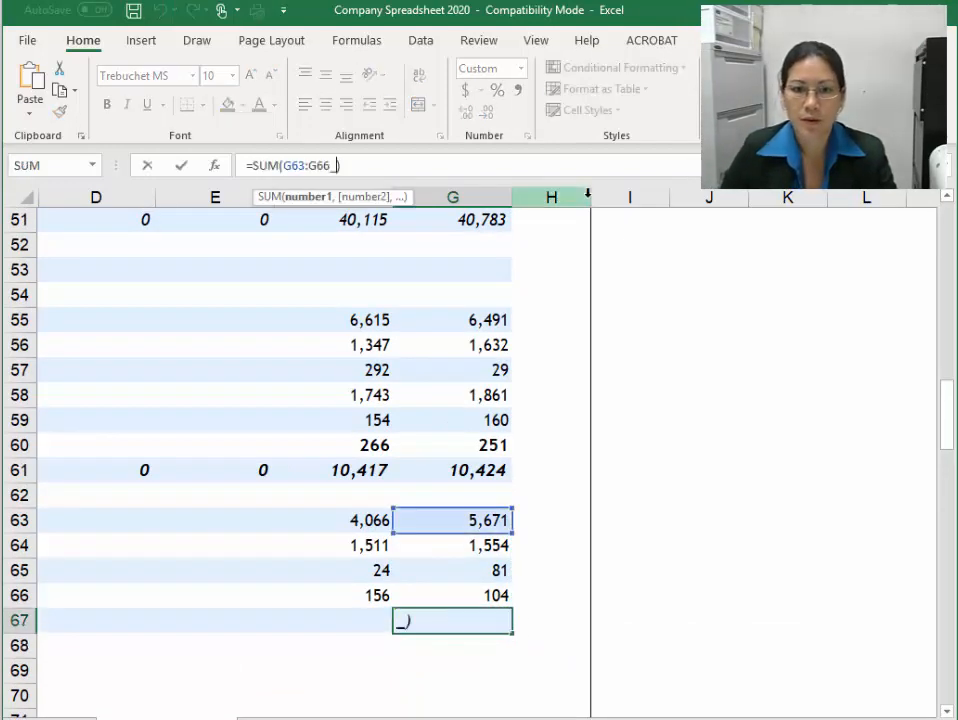
key("BackSpace")
key("Return")
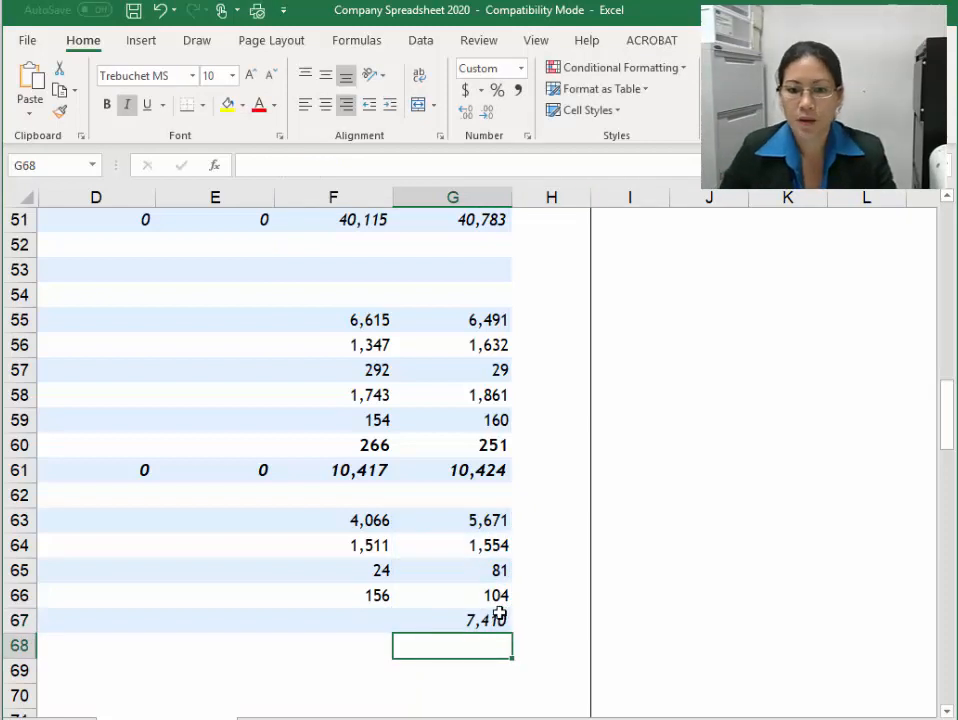
Fill the non-current liabilities total from G67 across to D67
left_click(499, 614)
left_click_drag(513, 635, 98, 637)
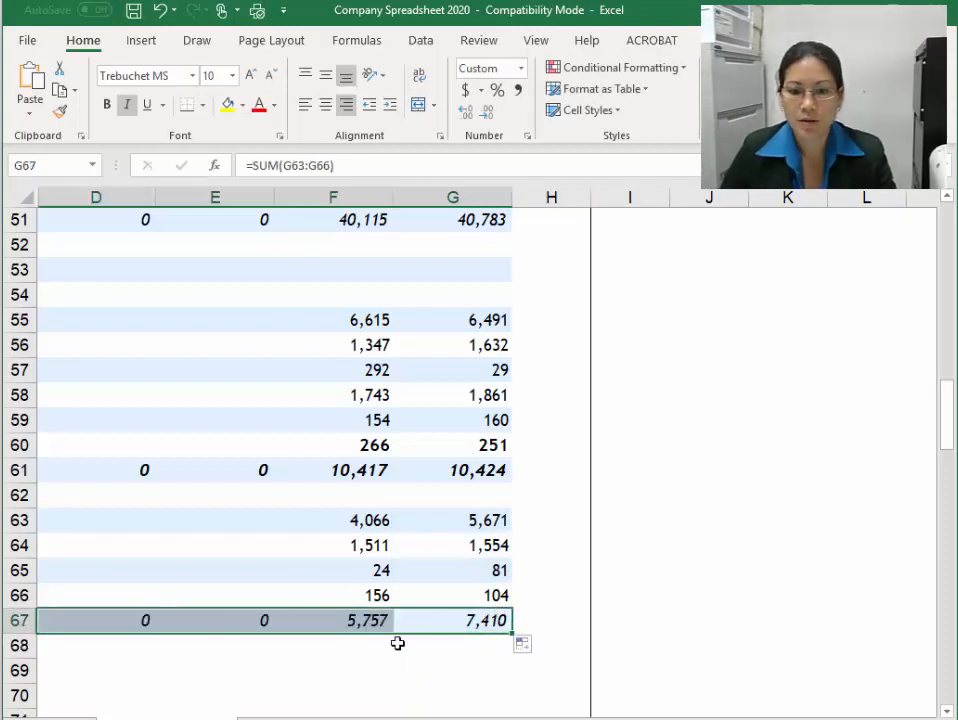
left_click(465, 628)
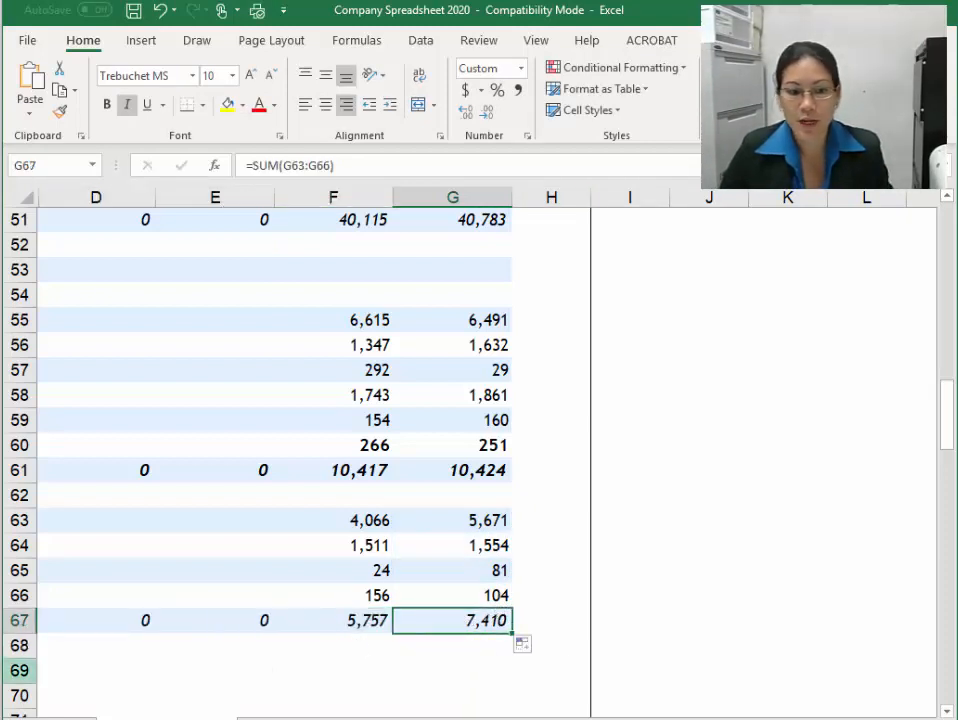
Switch to the annual report and check its Total non-current liabilities for both years and the Total liabilities line
key("alt+Tab")
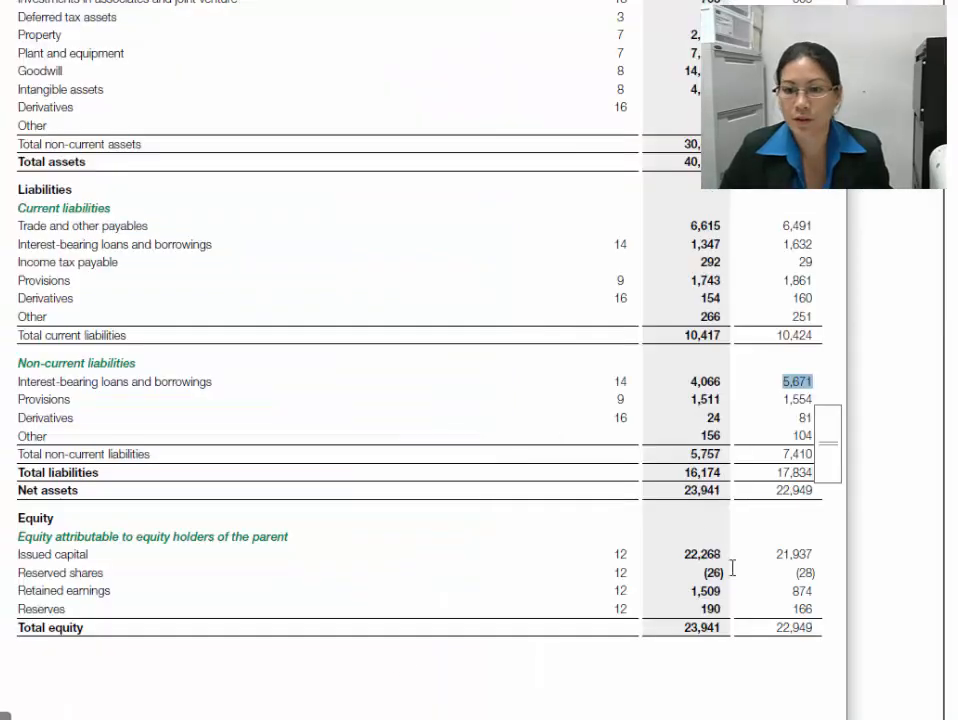
mouse_move(781, 454)
left_mouse_down()
mouse_move(828, 455)
mouse_move(772, 453)
left_mouse_up()
left_click_drag(690, 453, 814, 473)
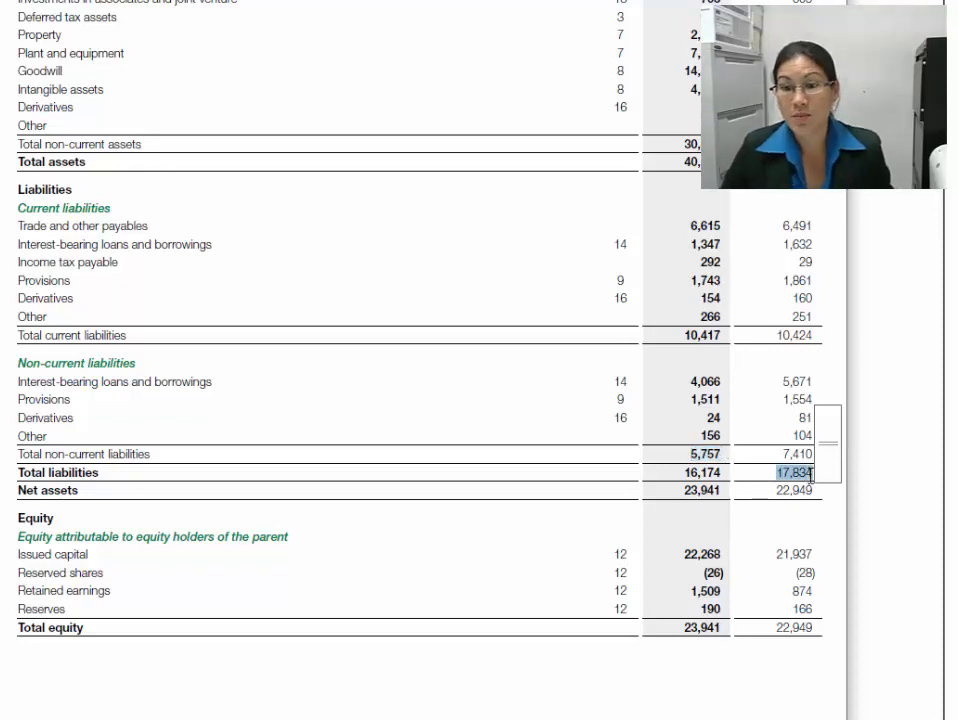
Switch back to the spreadsheet, calculate 2016 total liabilities in G68 as =G61+G67, and fill the formula across to D68
key("alt+Tab")
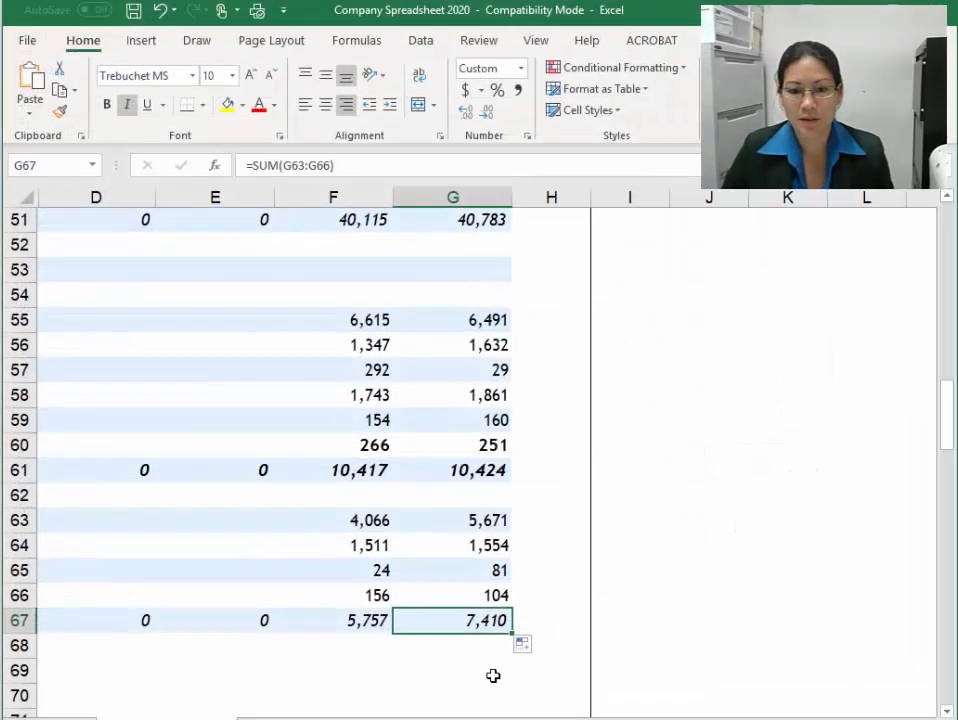
left_click(488, 647)
type("=")
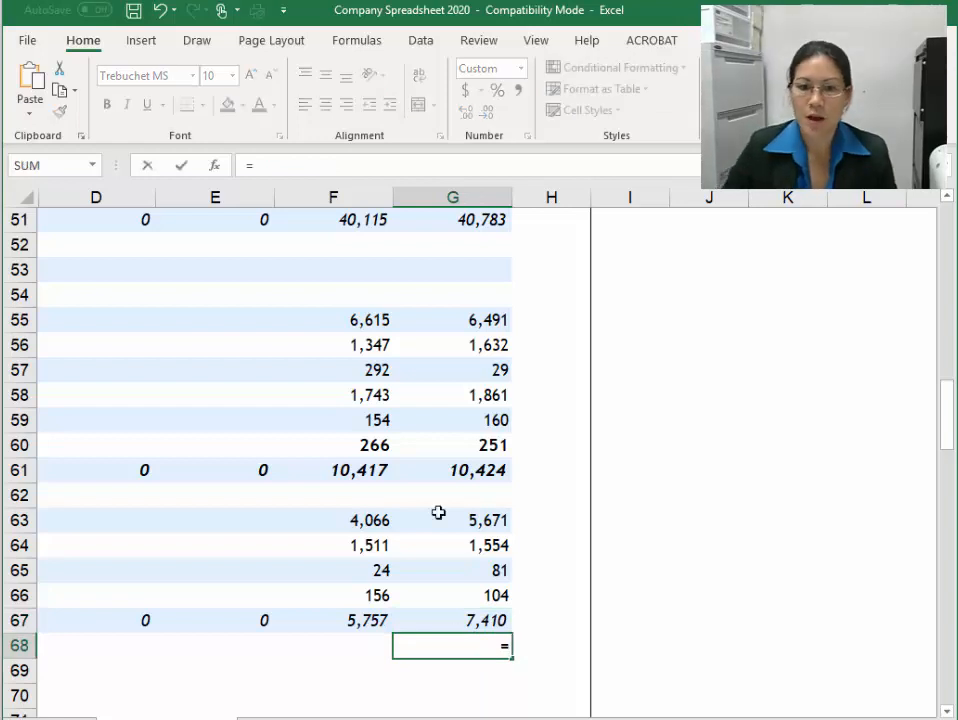
left_click(449, 473)
type("+")
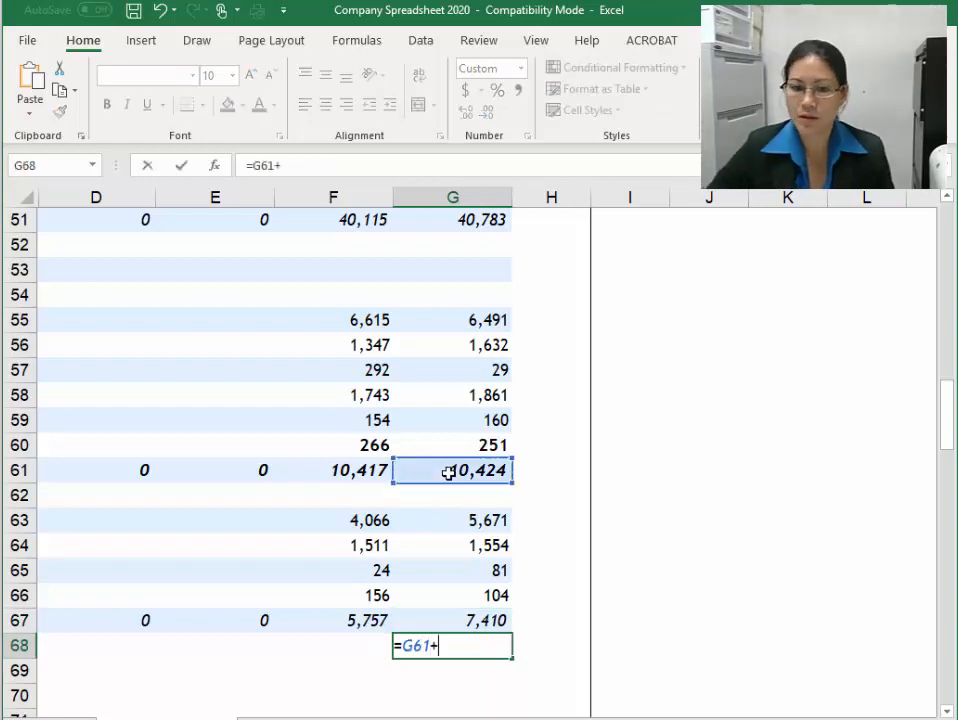
left_click(456, 616)
key("Return")
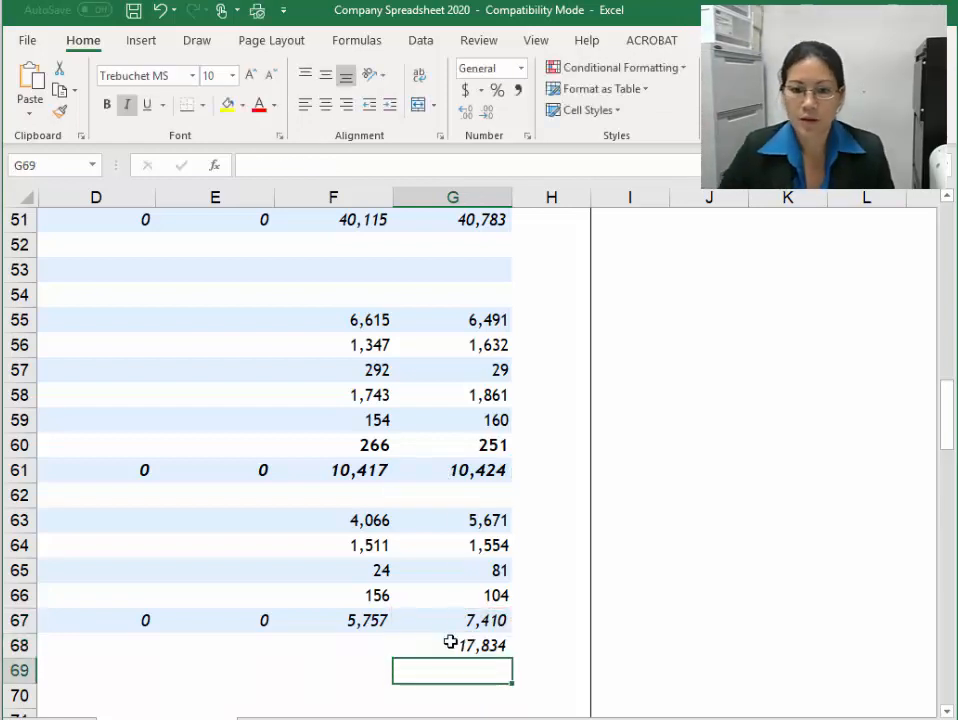
left_click(469, 646)
left_click_drag(510, 661, 80, 656)
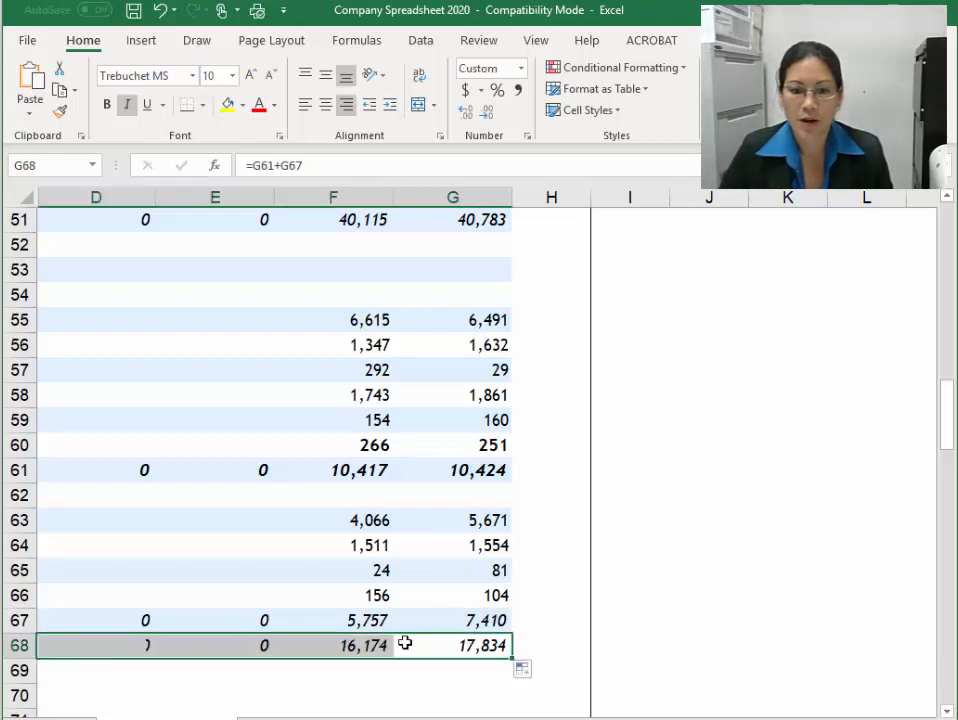
Review the liabilities subtotals behind G68 and compare the 2016 and 2017 total liabilities with the annual report
left_click(469, 467)
left_click_drag(463, 542, 456, 610)
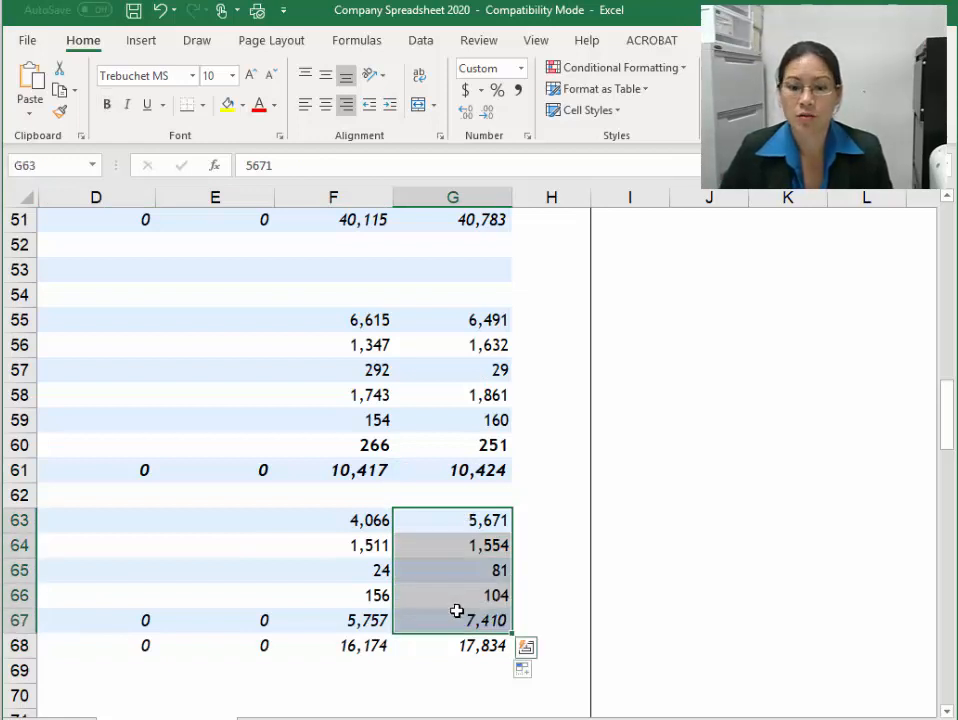
left_click(472, 645)
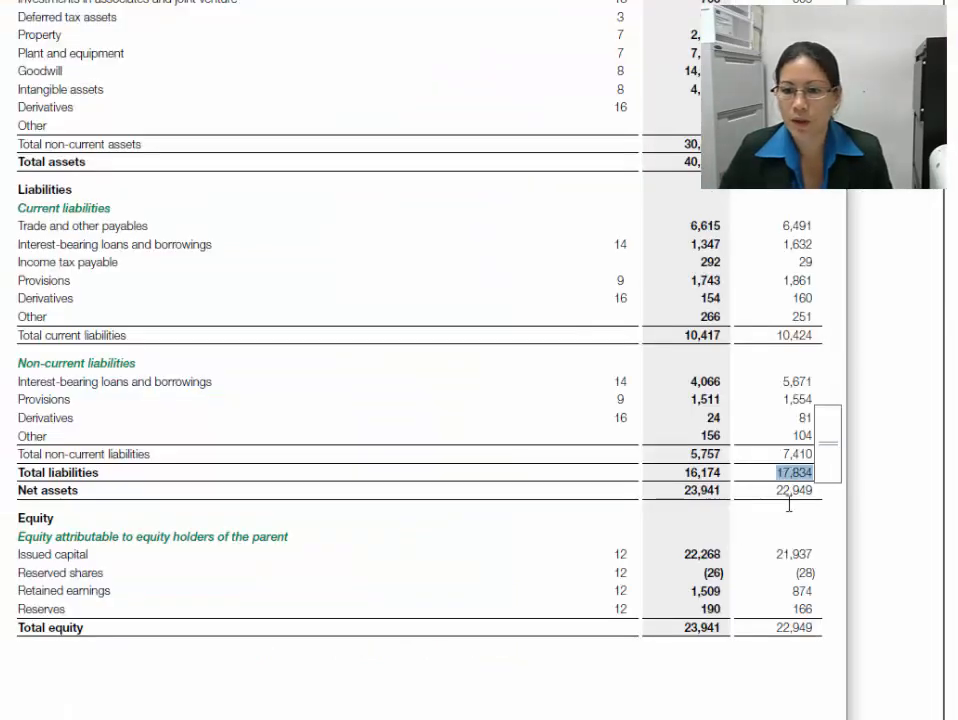
double_click(704, 470)
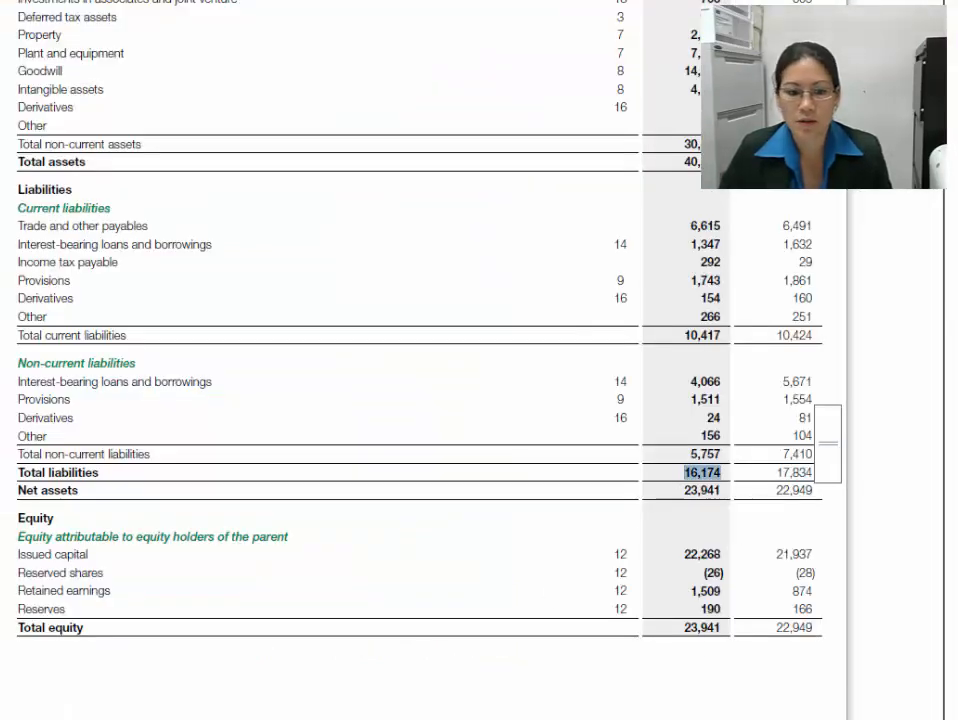
key("alt+Tab")
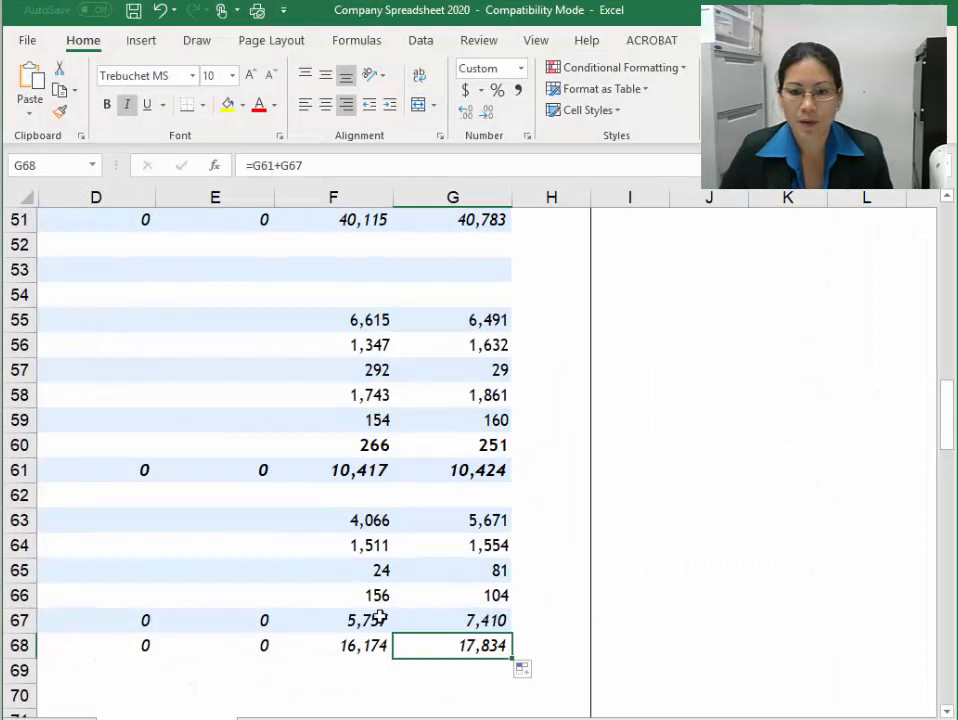
key("Left")
Calculate 2016 net assets in G69 as =G51-G68 and fill the formula across to D69
left_click(498, 671)
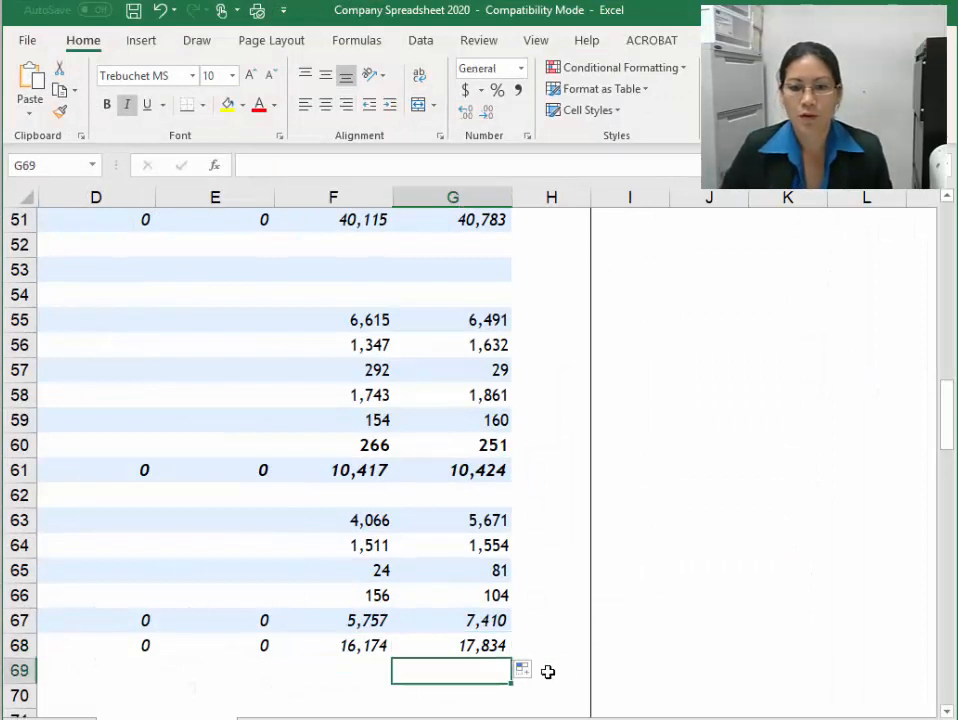
type("=")
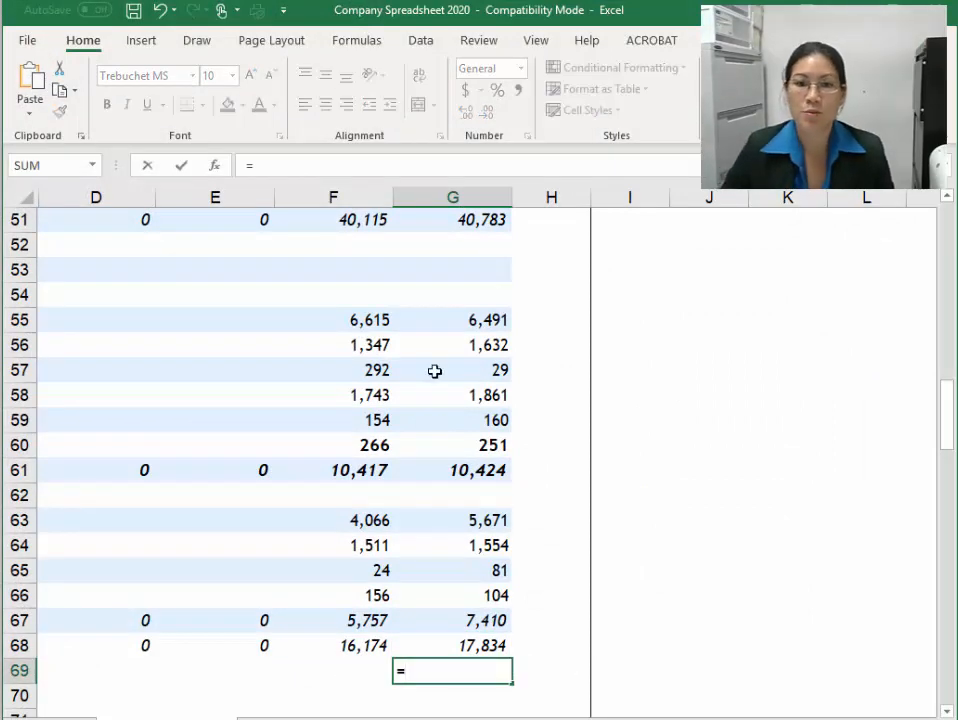
left_click(496, 227)
type("-")
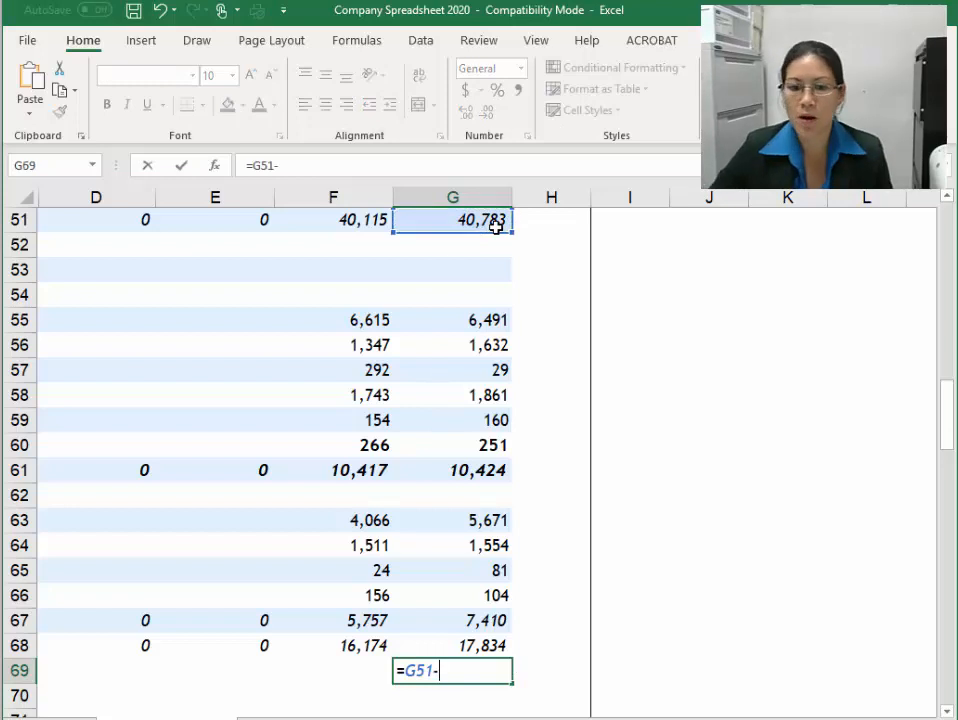
left_click(459, 650)
key("Return")
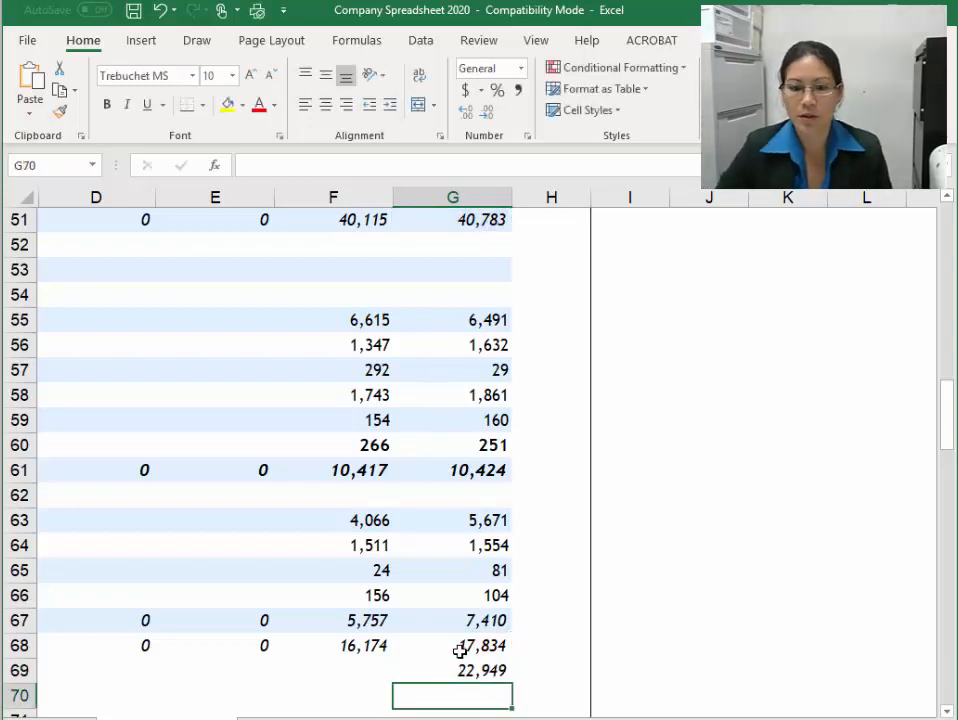
left_click(460, 664)
left_click_drag(513, 685, 92, 704)
left_click(488, 669)
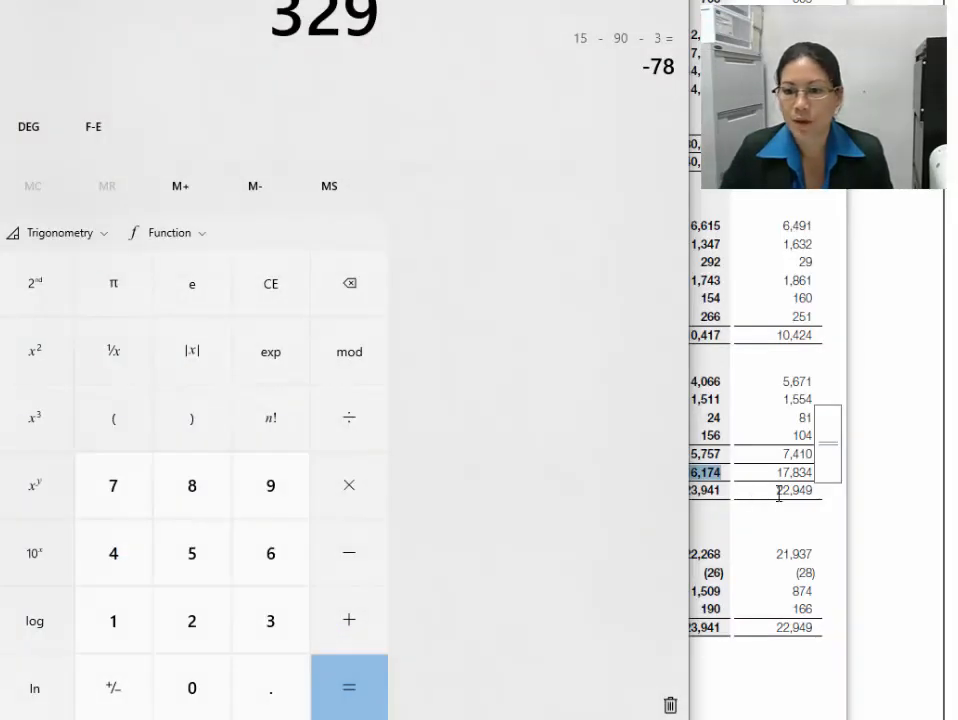
Check the 2016 and 2017 net assets in the annual report against row 69 of the spreadsheet
left_click_drag(776, 492, 820, 490)
left_click_drag(684, 490, 721, 490)
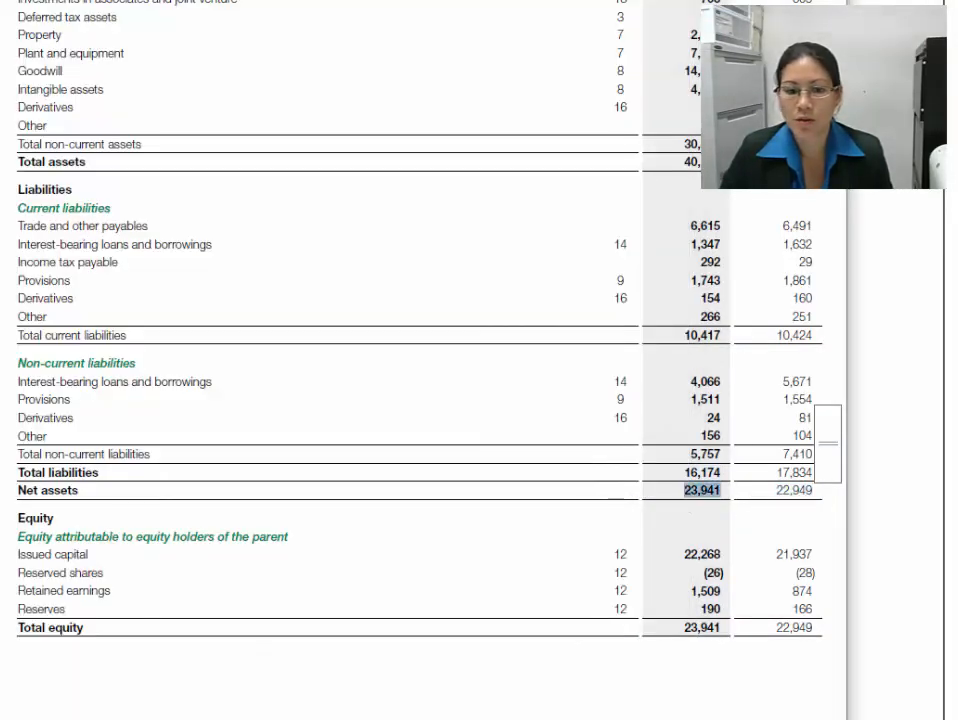
key("alt+Tab")
left_click(349, 668)
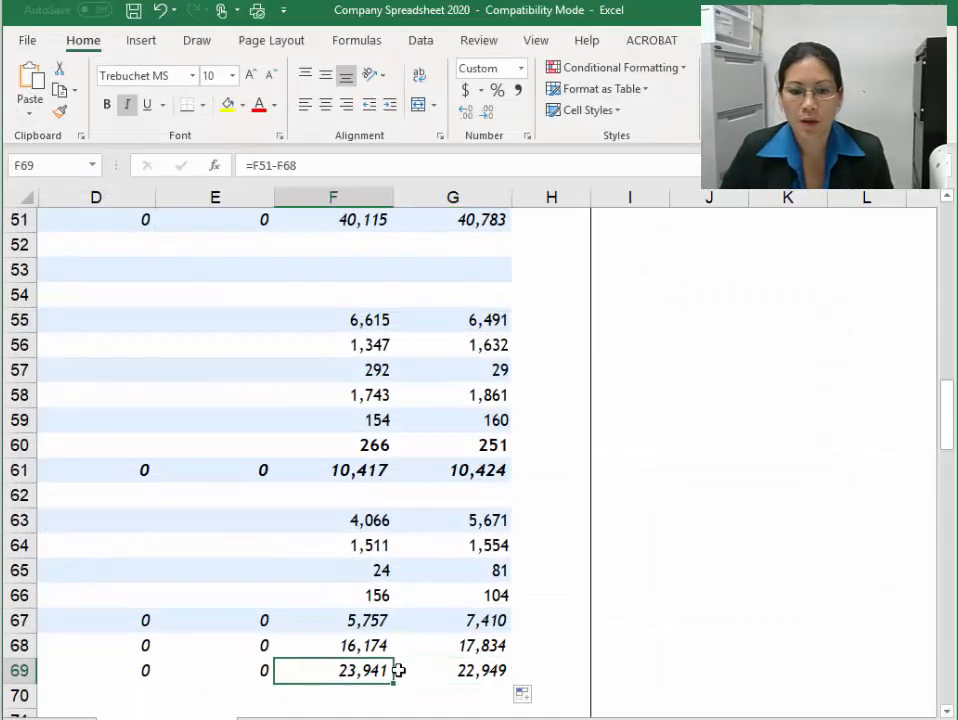
Copy the equity section labels, from Equity through Total equity, out of the annual report and paste them into the spreadsheet starting at B71
key("Left")
key("Left")
key("Left")
key("Left")
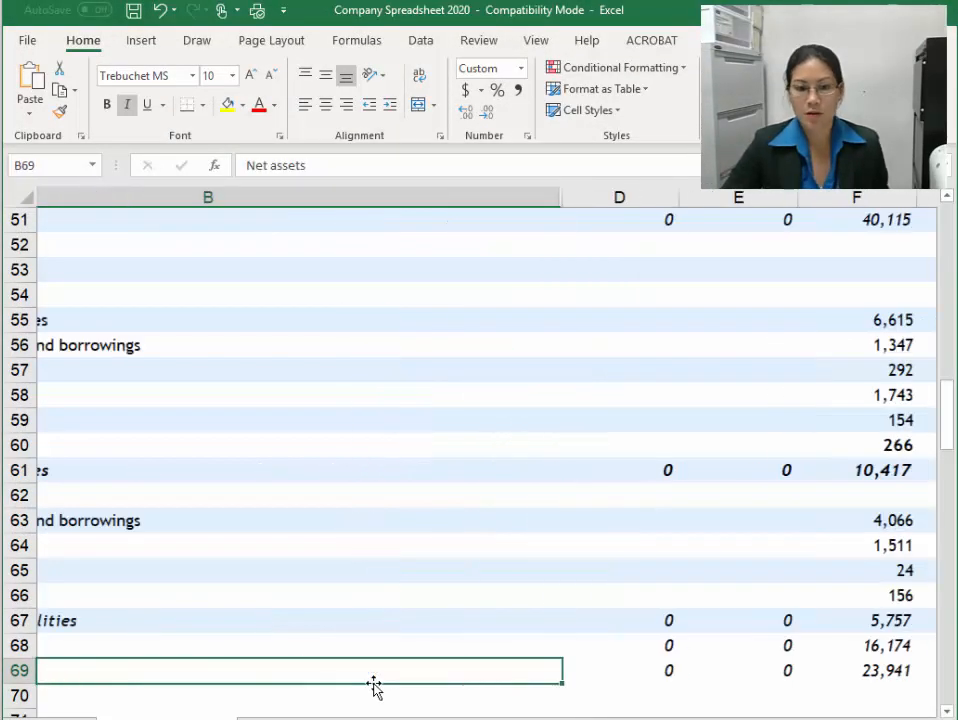
scroll(300, 540, "down", 4)
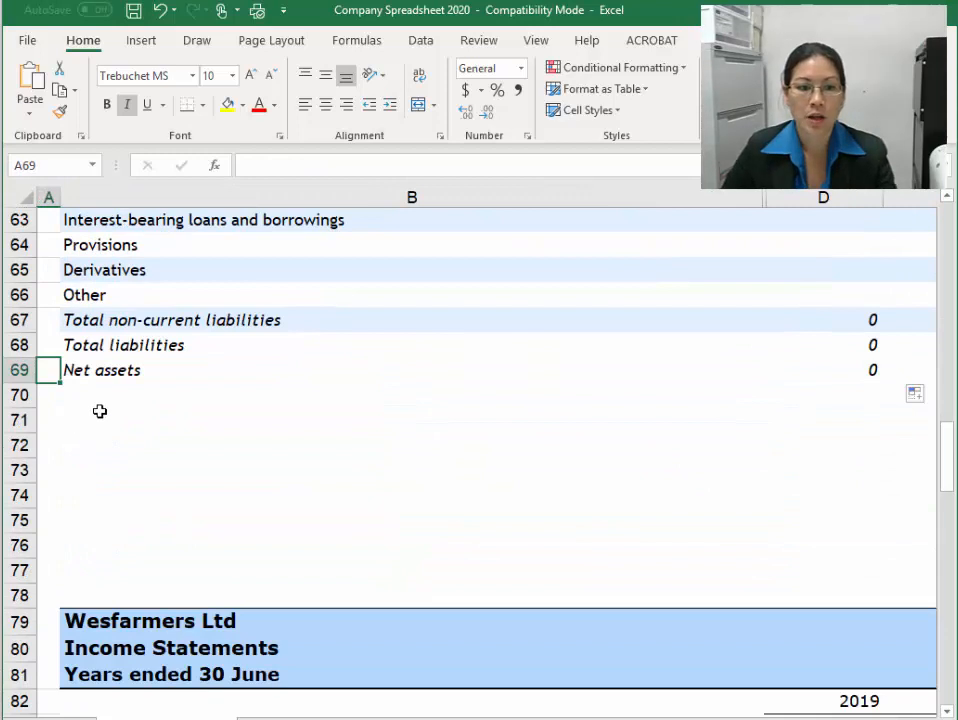
left_click(145, 420)
key("alt+Tab")
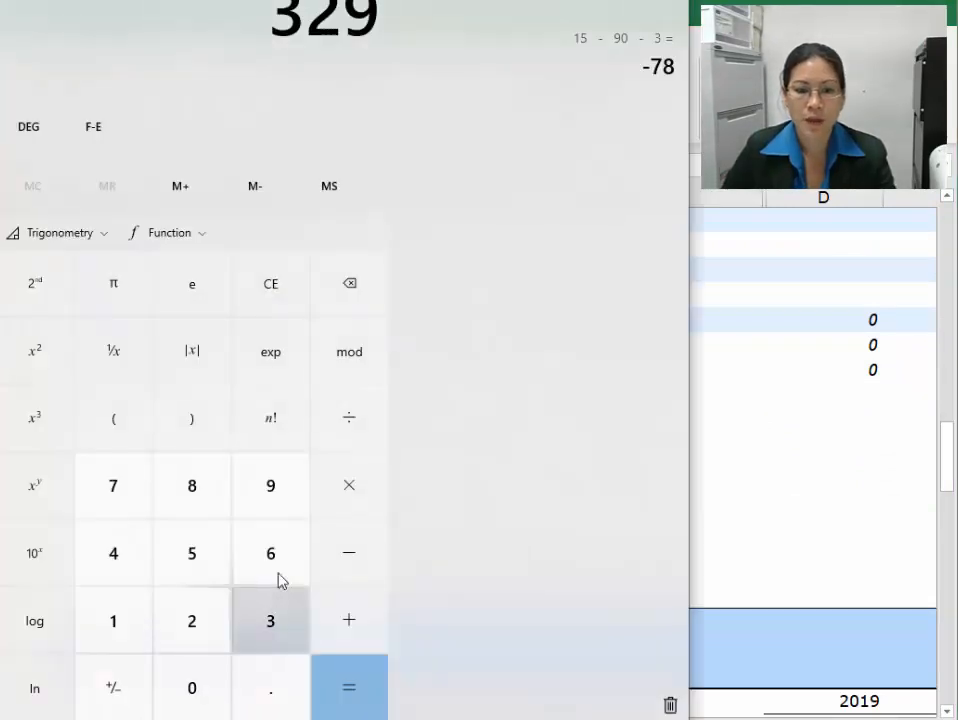
key("alt+Tab")
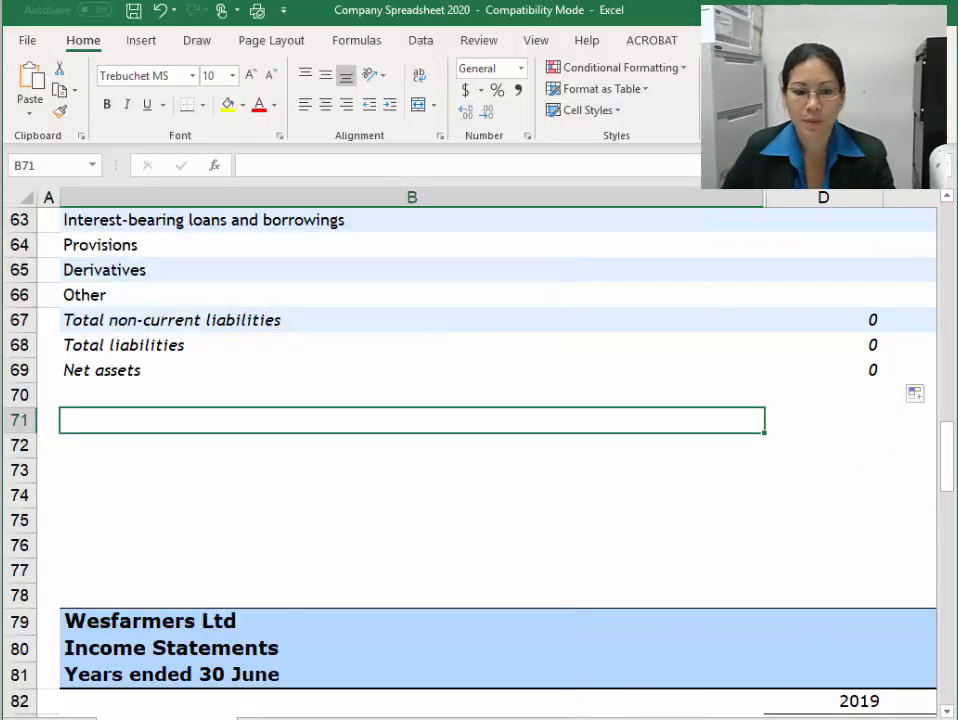
mouse_move(100, 716)
left_click(165, 702)
scroll(215, 610, "down", 1)
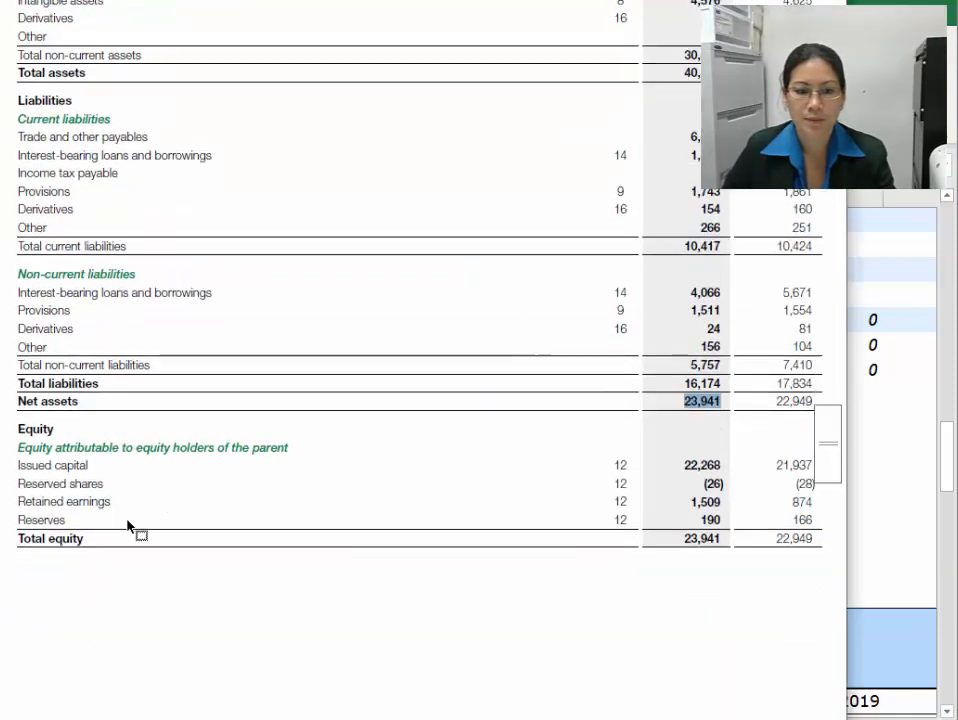
left_click_drag(20, 425, 94, 532)
key("ctrl+c")
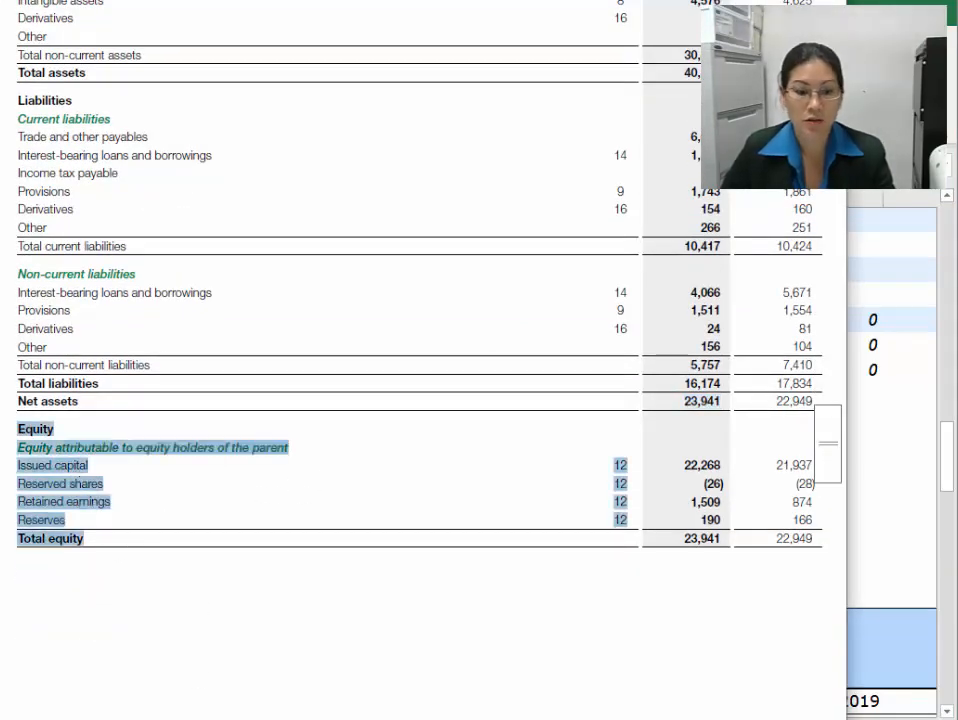
key("alt+Tab")
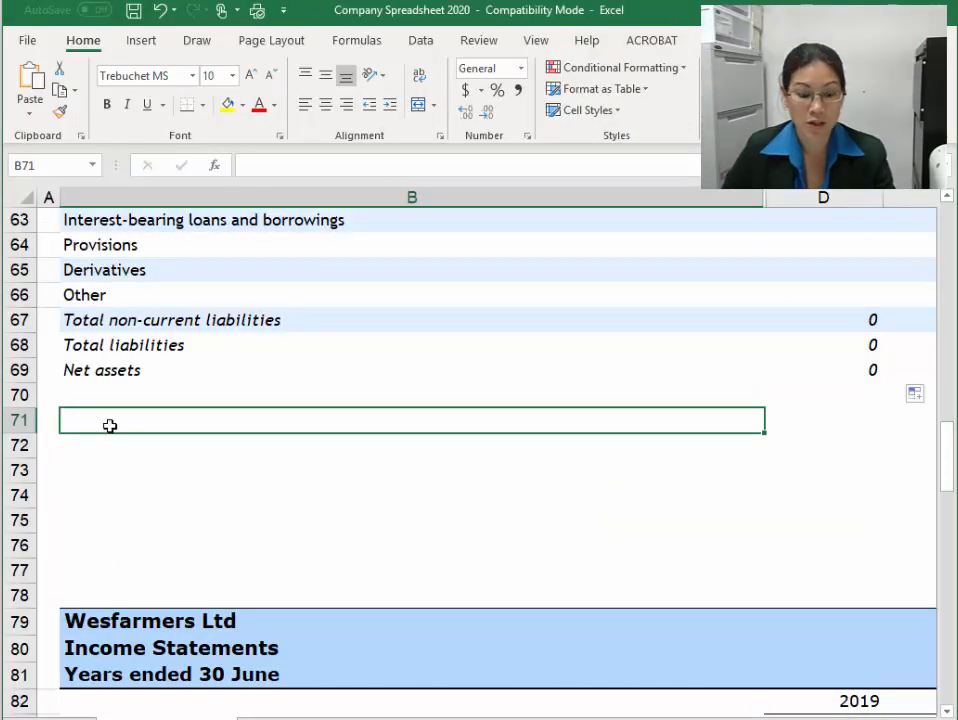
key("ctrl+v")
Make the Equity heading bold and underlined, and make the subheading Equity attributable to equity holders of the parent bold
left_click(355, 421)
key("ctrl+b")
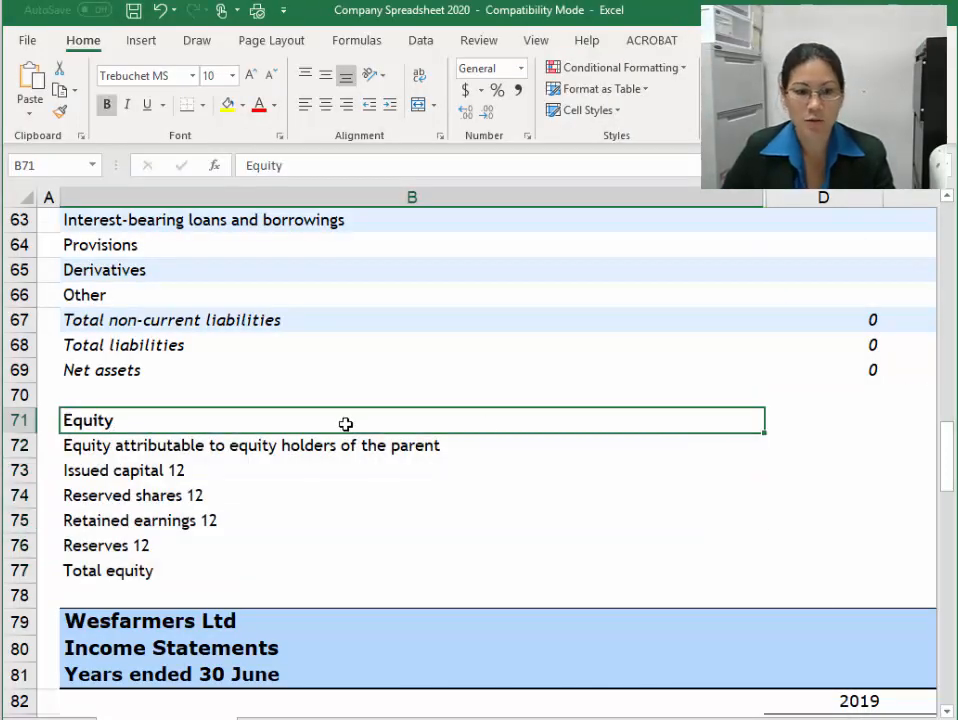
key("ctrl+u")
left_click(271, 449)
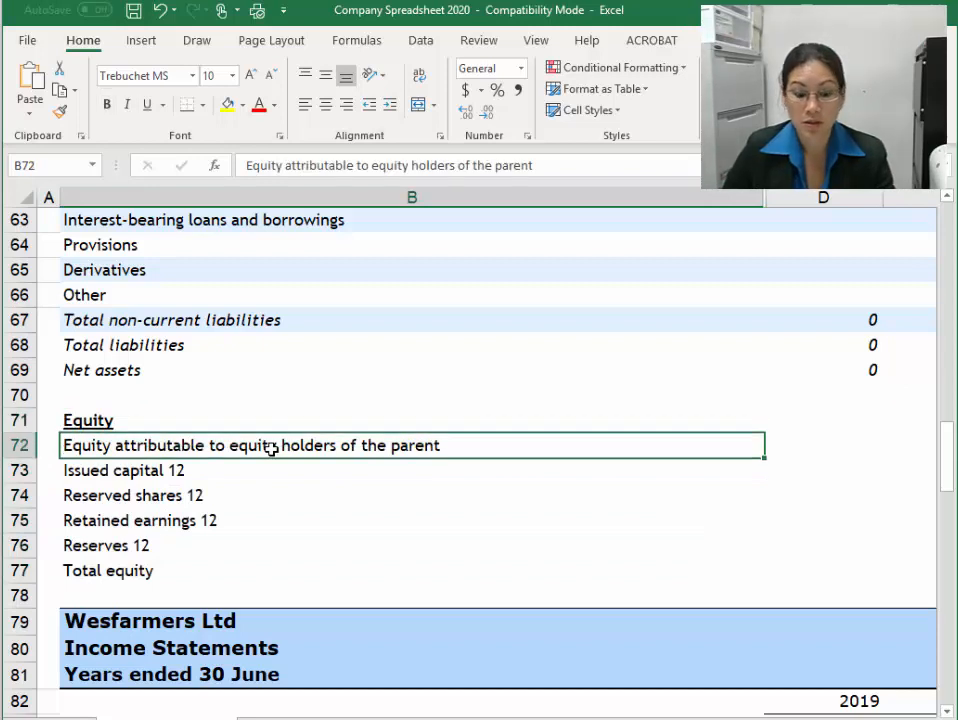
key("ctrl+b")
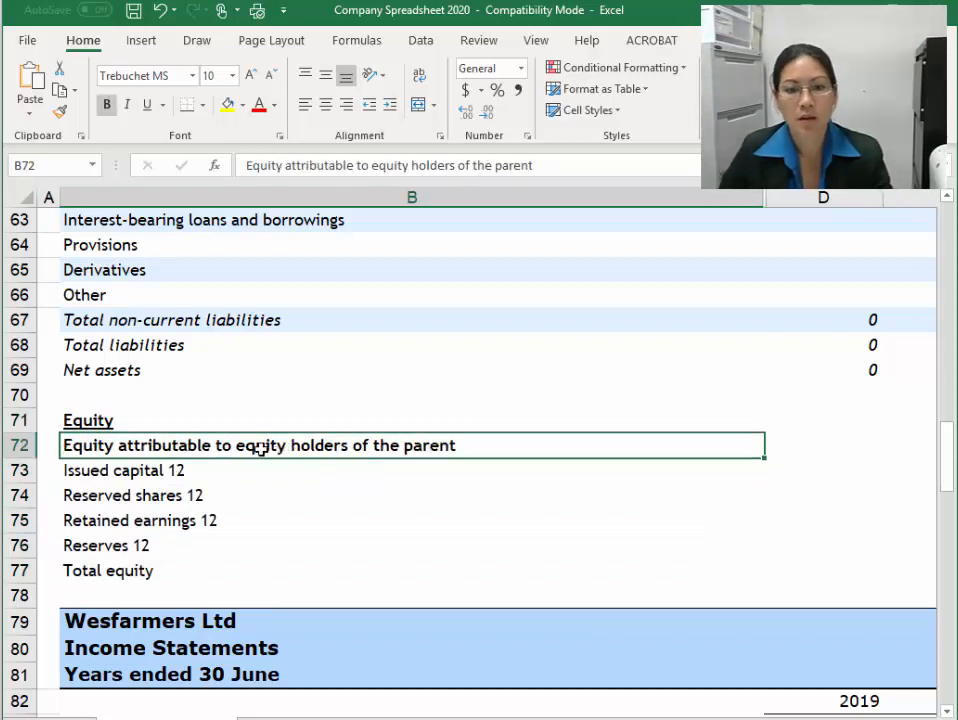
Remove the trailing note number 12 from the Issued capital and Reserved shares labels in B73 and B74
left_click(188, 467)
left_click(465, 166)
key("BackSpace")
key("BackSpace")
key("BackSpace")
key("Return")
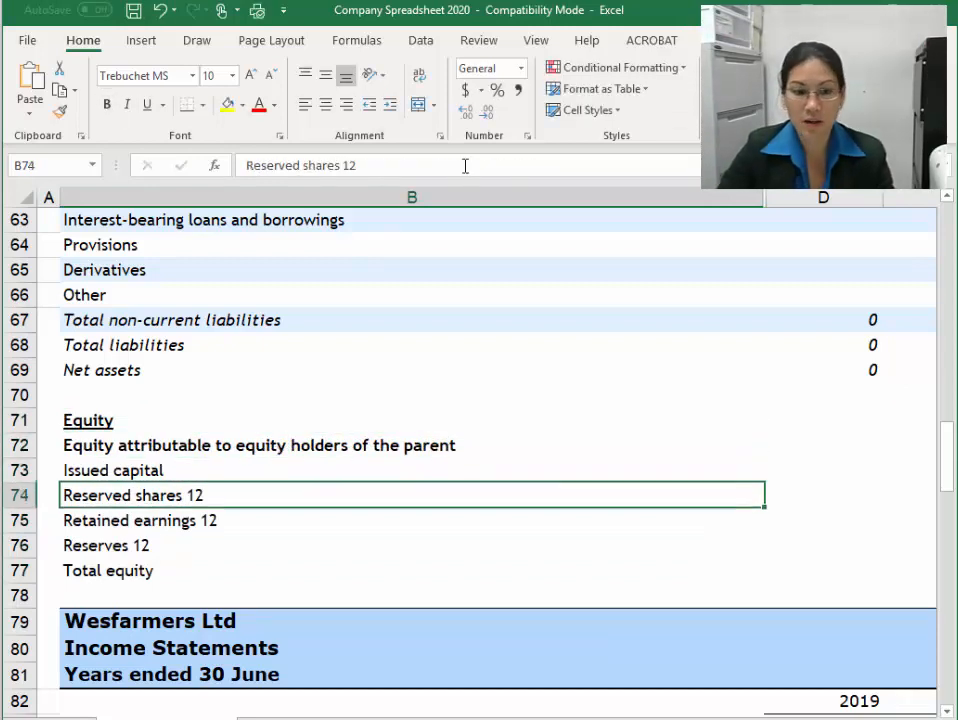
left_click(465, 166)
key("BackSpace")
key("BackSpace")
key("BackSpace")
key("Return")
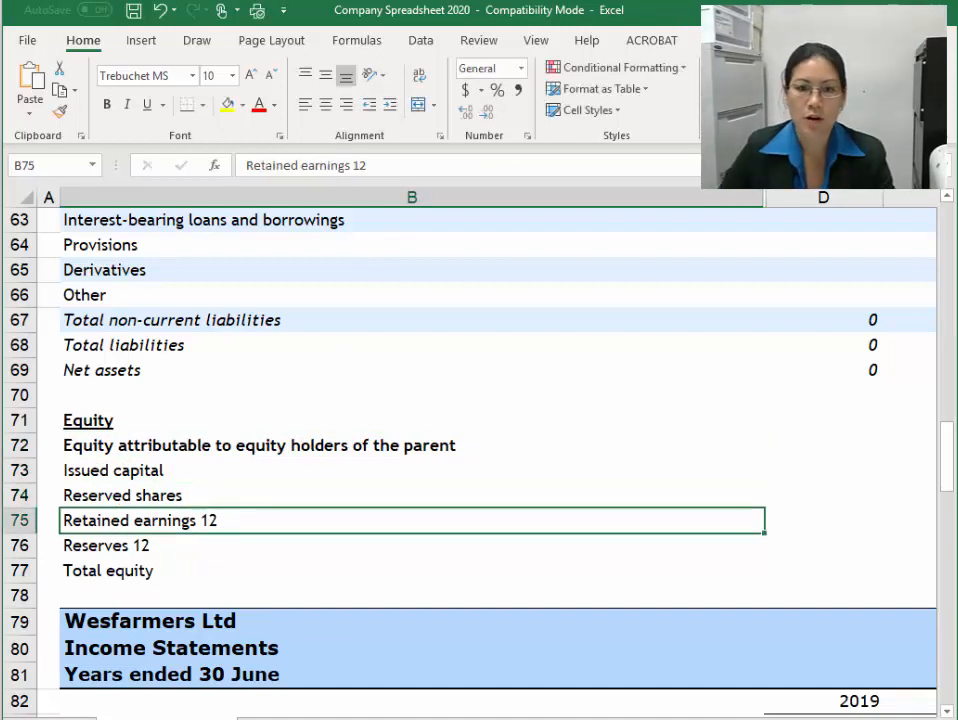
Remove the trailing note number 12 from Retained earnings and Reserves in B75 and B76, and italicize Total equity in B77
left_click(411, 165)
key("BackSpace")
key("BackSpace")
key("BackSpace")
key("Return")
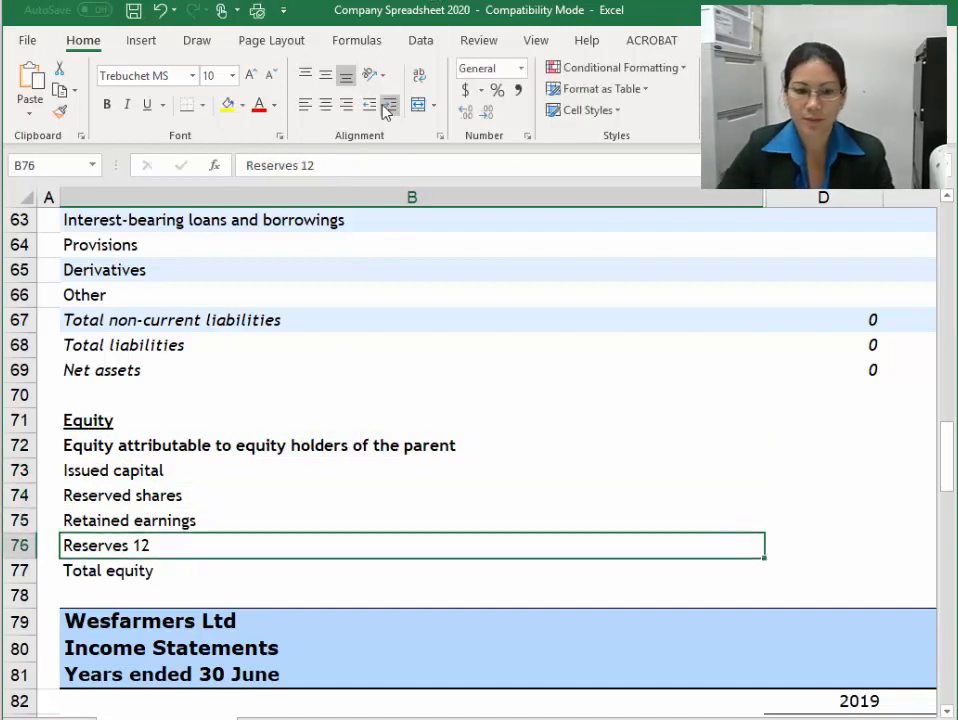
left_click(384, 165)
key("BackSpace")
key("BackSpace")
key("BackSpace")
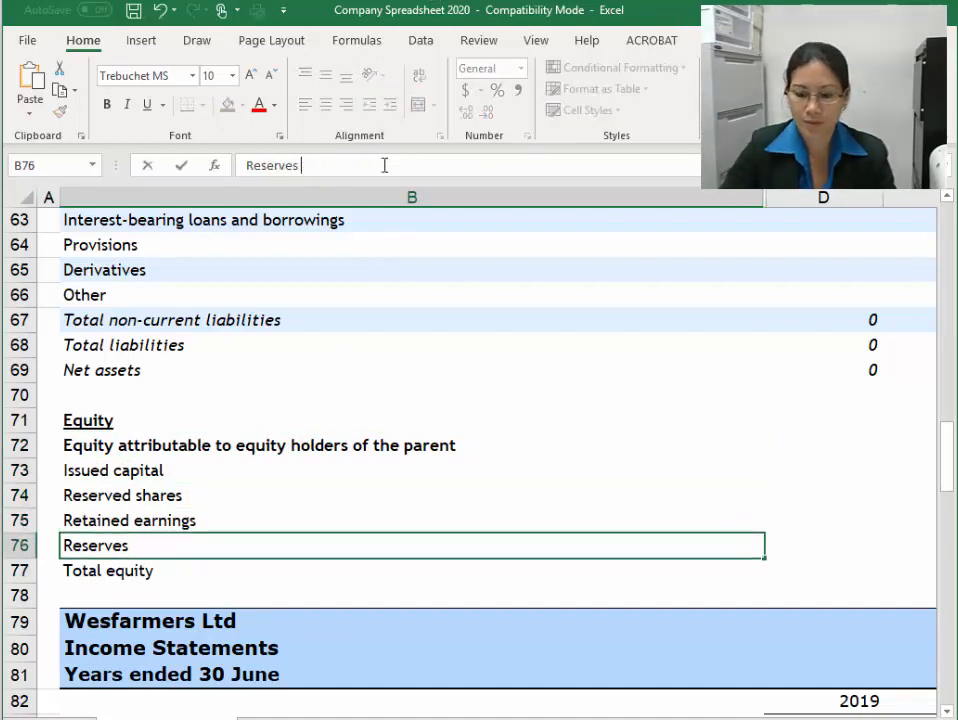
key("Return")
key("ctrl+i")
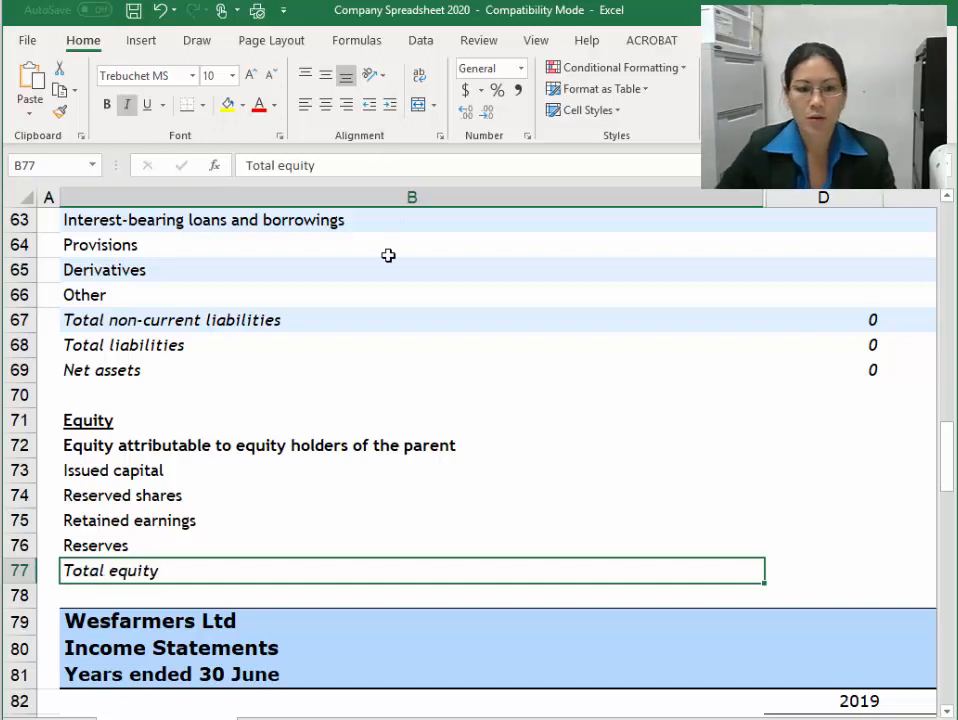
Reapply italics to total rows 67 to 69 and to the Total current liabilities row 61, removing the bold from row 61
left_click_drag(19, 320, 20, 365)
key("ctrl+i")
key("ctrl+i")
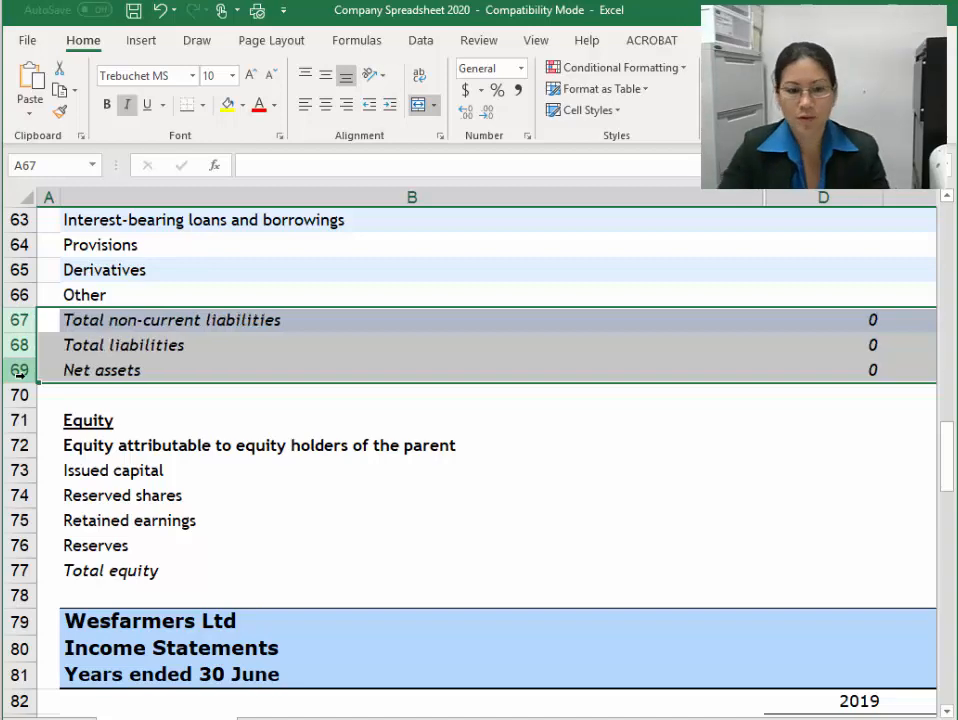
scroll(83, 397, "up", 4)
left_click(14, 472)
key("ctrl+i")
key("ctrl+i")
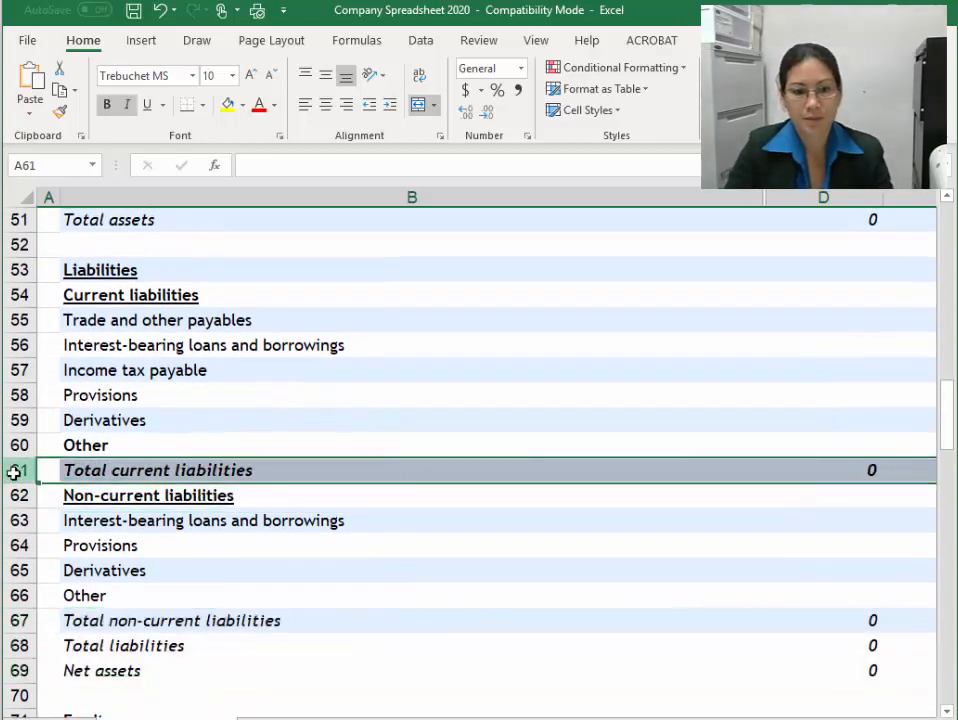
Enter the 2016 issued capital of 21937 in G73, taking the amount from the annual report's balance sheet
scroll(375, 514, "down", 6)
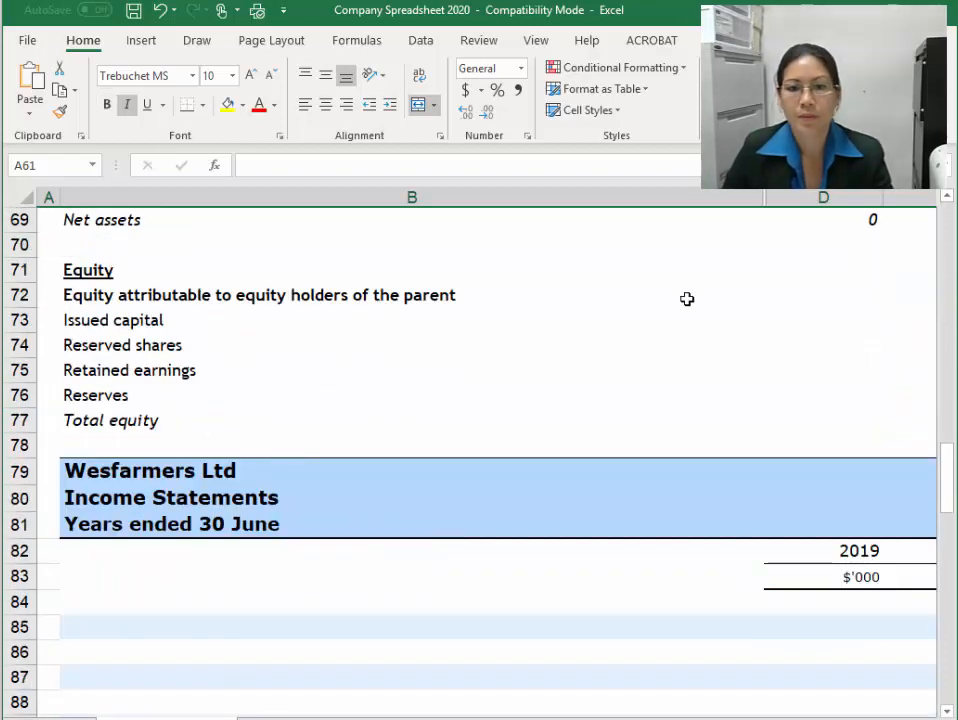
left_click(851, 325)
key("Right")
key("Right")
key("Right")
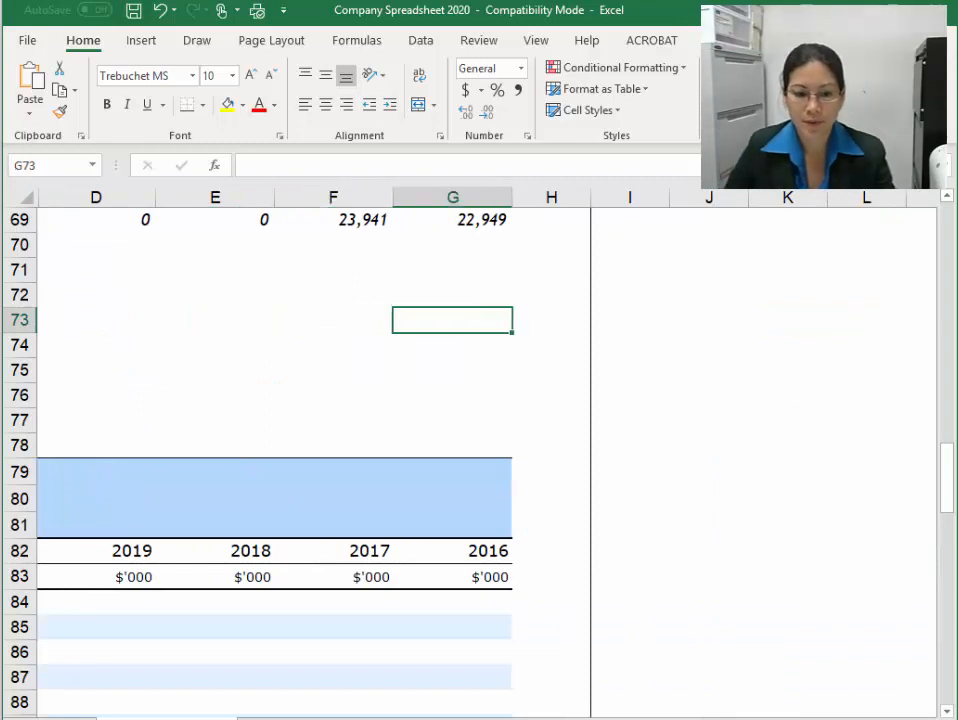
left_click(479, 717)
left_click_drag(774, 464, 822, 465)
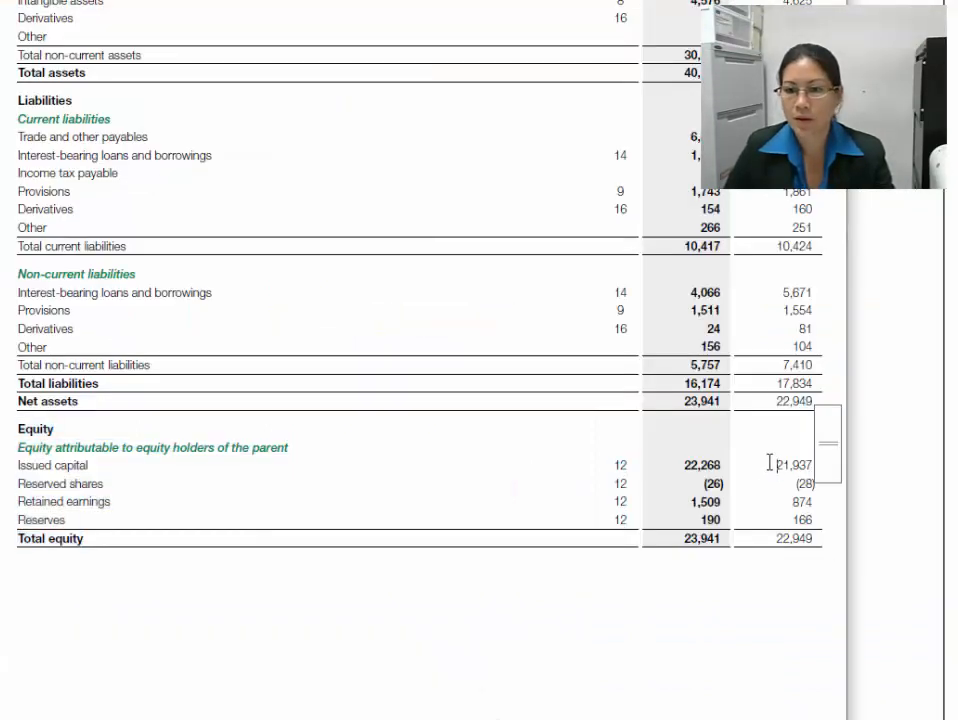
key("alt+Tab")
type("21937")
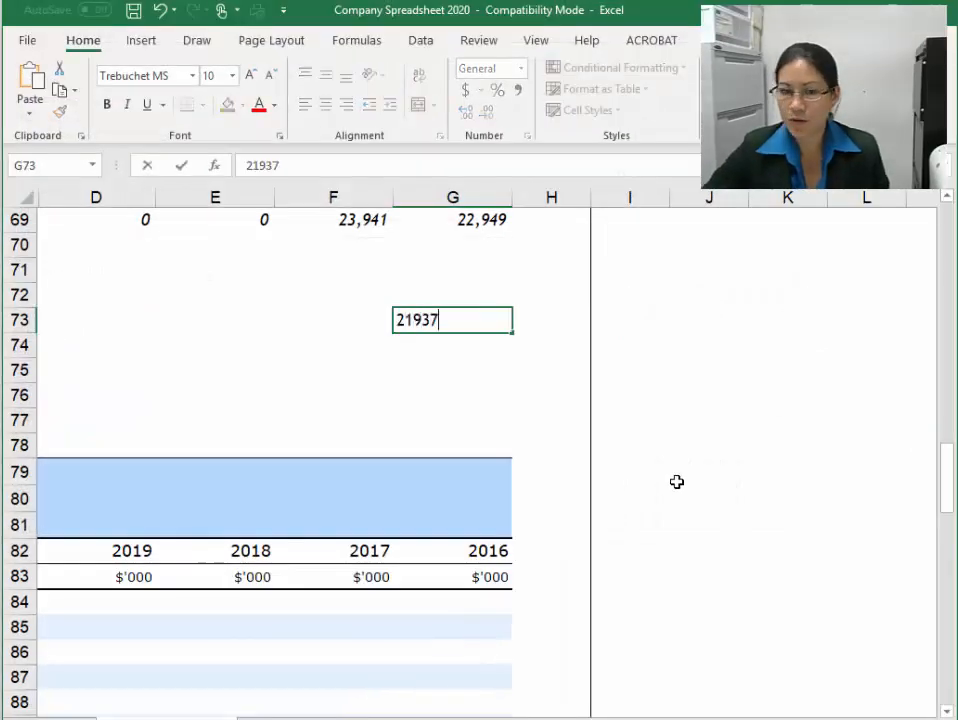
key("Return")
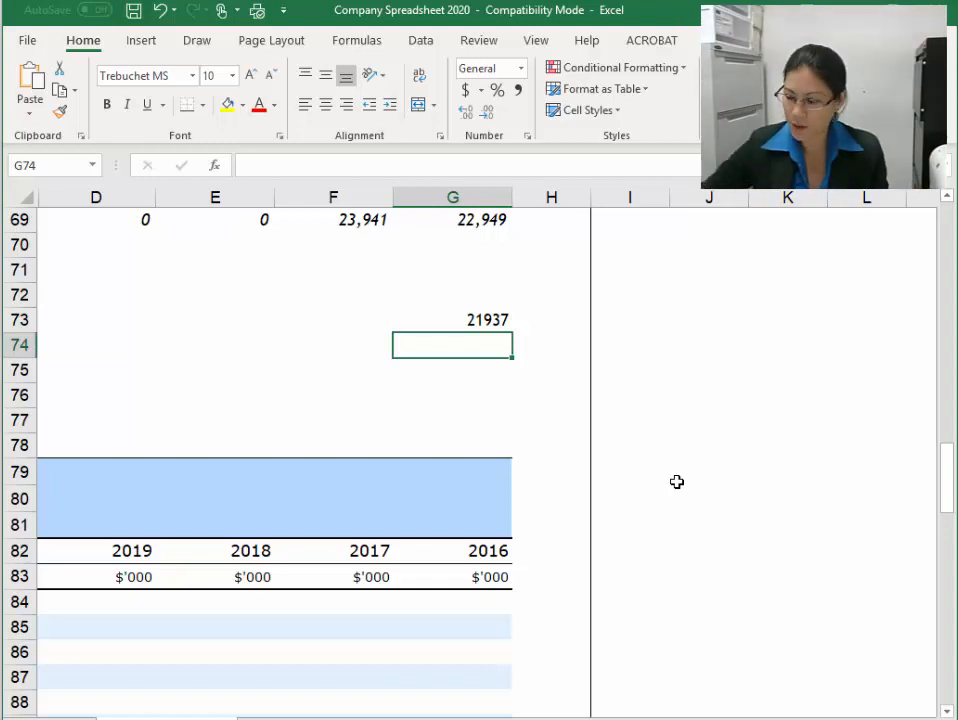
Fill in the remaining 2016 equity amounts: reserved shares -28, retained earnings 874 and reserves 166 in G74 to G76
type("-28")
key("Return")
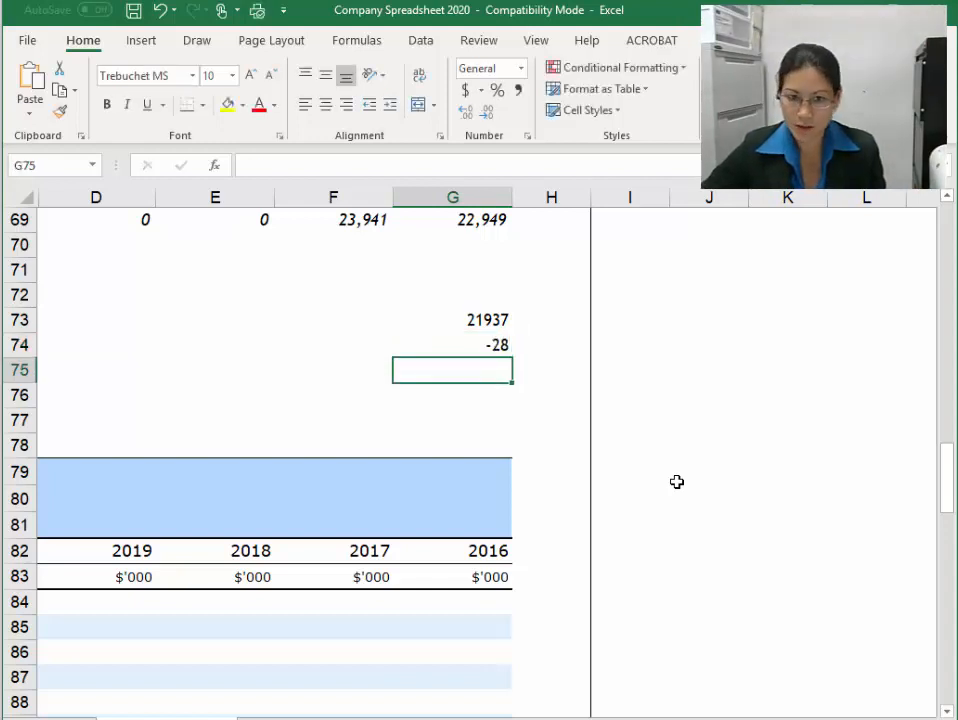
type("874")
key("Return")
type("166")
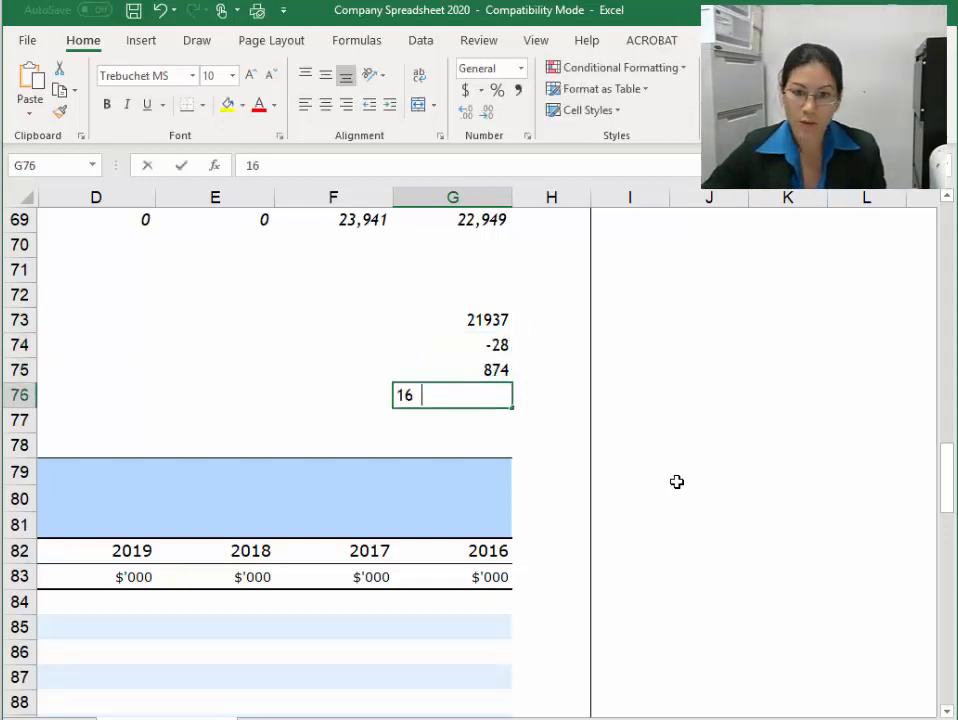
key("Return")
Enter the 2017 equity amounts in F73 to F76: issued capital 22268, reserved shares -26, retained earnings 1509 and reserves 190
left_click(366, 316)
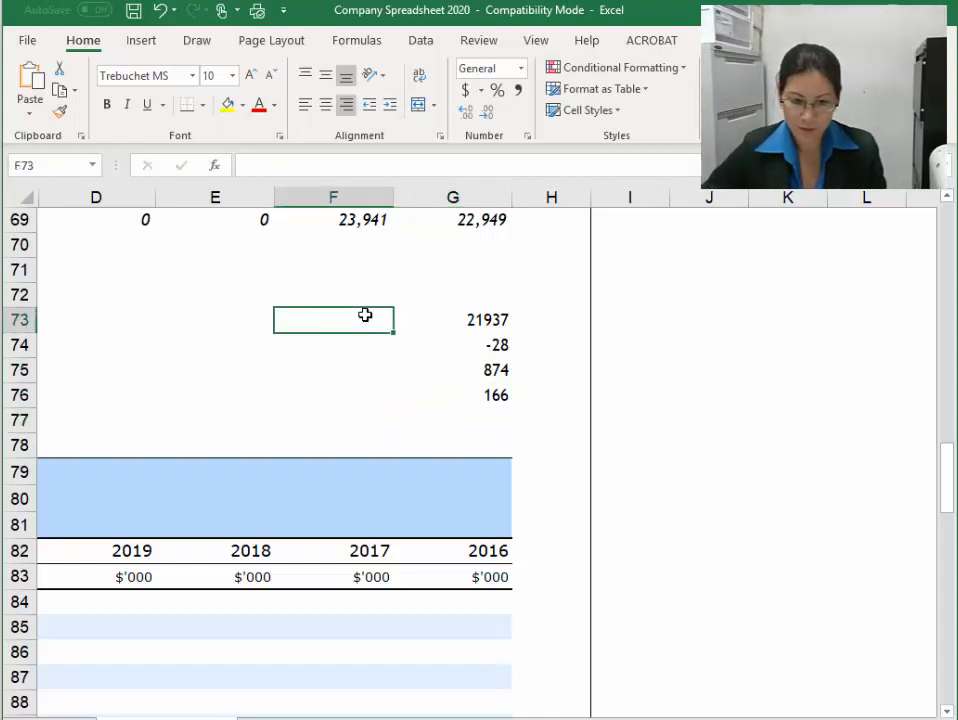
type("22268")
key("Return")
type("-26")
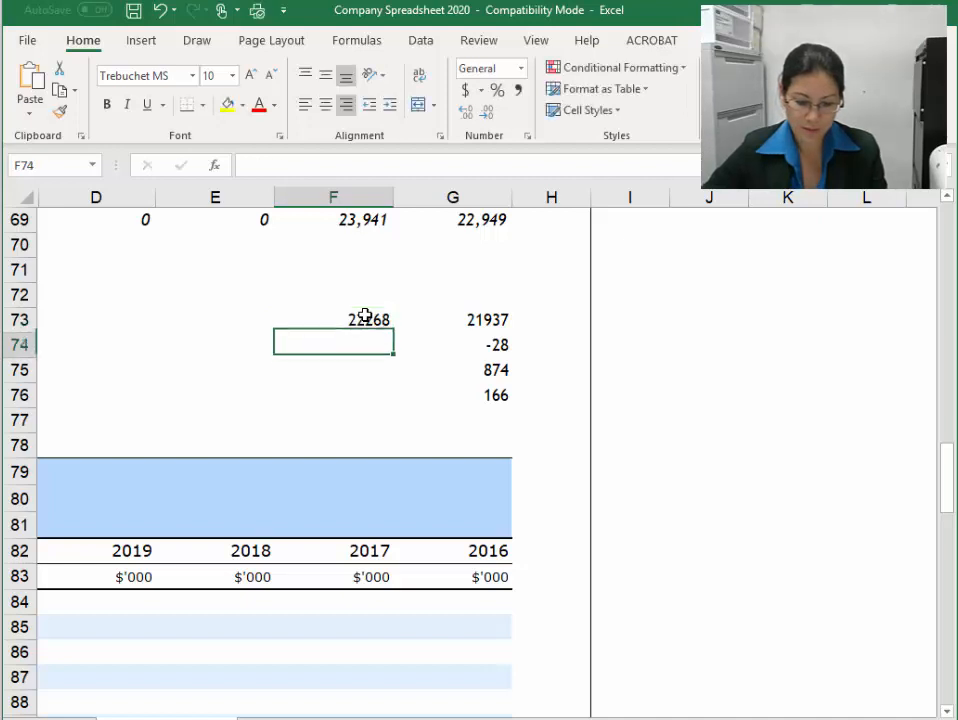
key("Return")
type("1509")
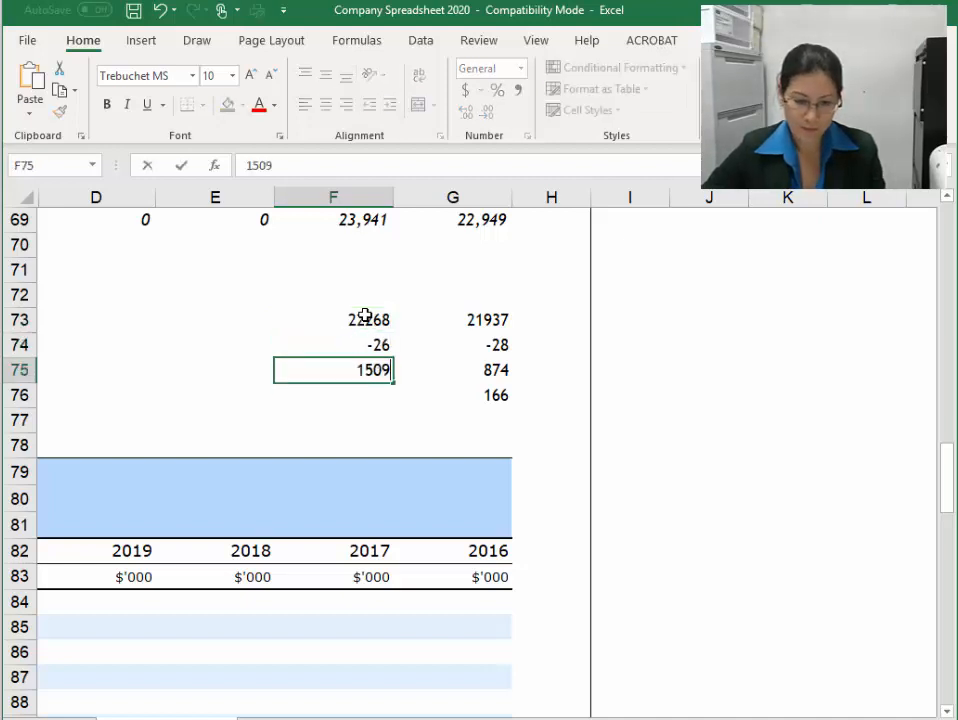
key("Return")
type("190")
key("Return")
Calculate 2016 total equity in G77 with =SUM(G73:G76) and copy the formula across the row to D77
left_click(470, 420)
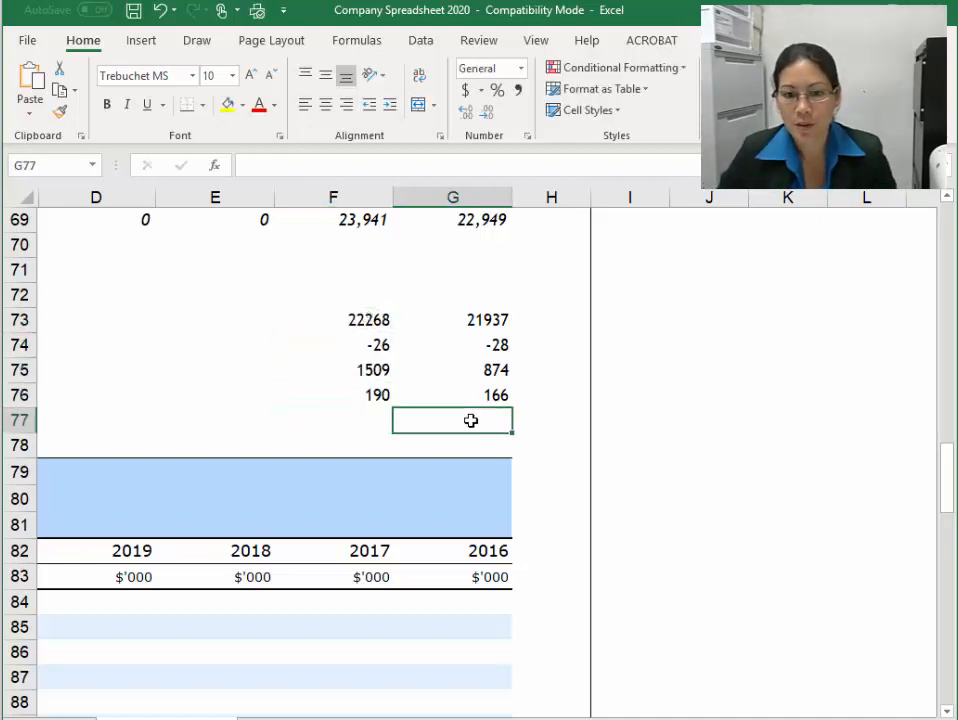
type("=sum(")
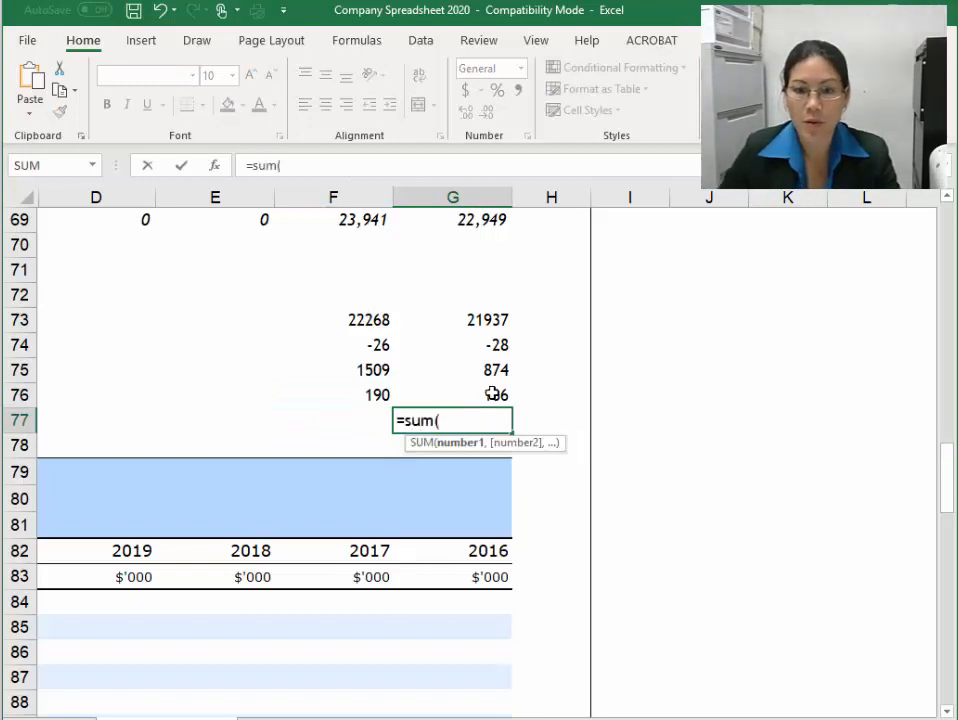
left_click_drag(480, 322, 66, 412)
key("Return")
left_click(473, 421)
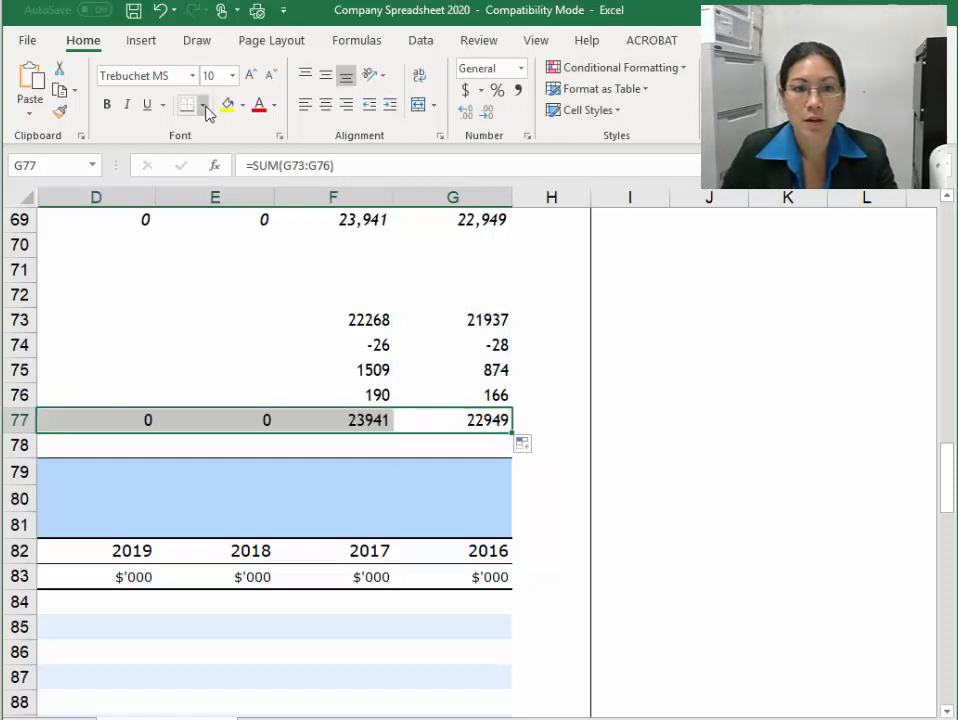
Apply a top and thick bottom border to the Total equity amounts D77:G77 and the Net assets amounts D69:G69
left_click(205, 105)
left_click(257, 401)
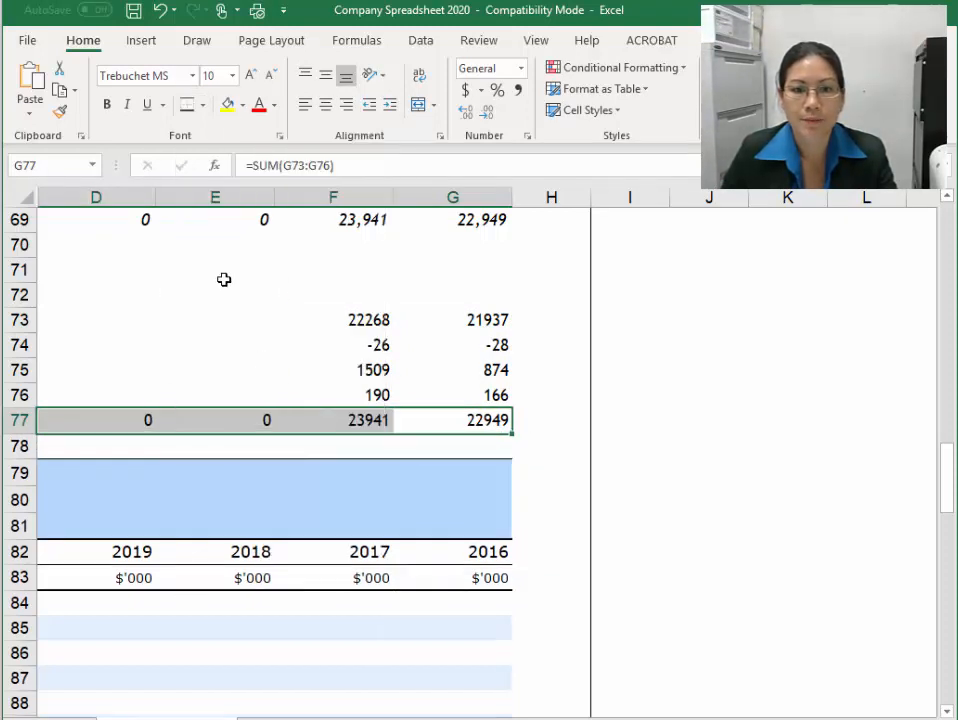
scroll(224, 279, "up", 1)
left_click_drag(145, 295, 445, 295)
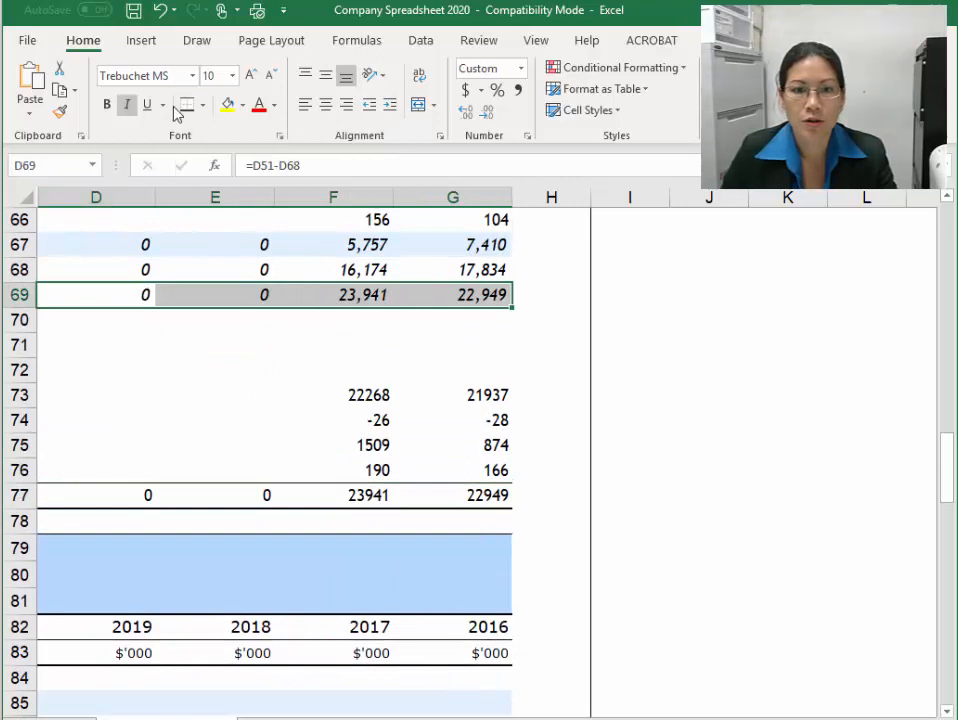
left_click(188, 106)
Apply a top and bottom border to the Total non-current liabilities amounts in D67:G67
left_click_drag(122, 248, 431, 250)
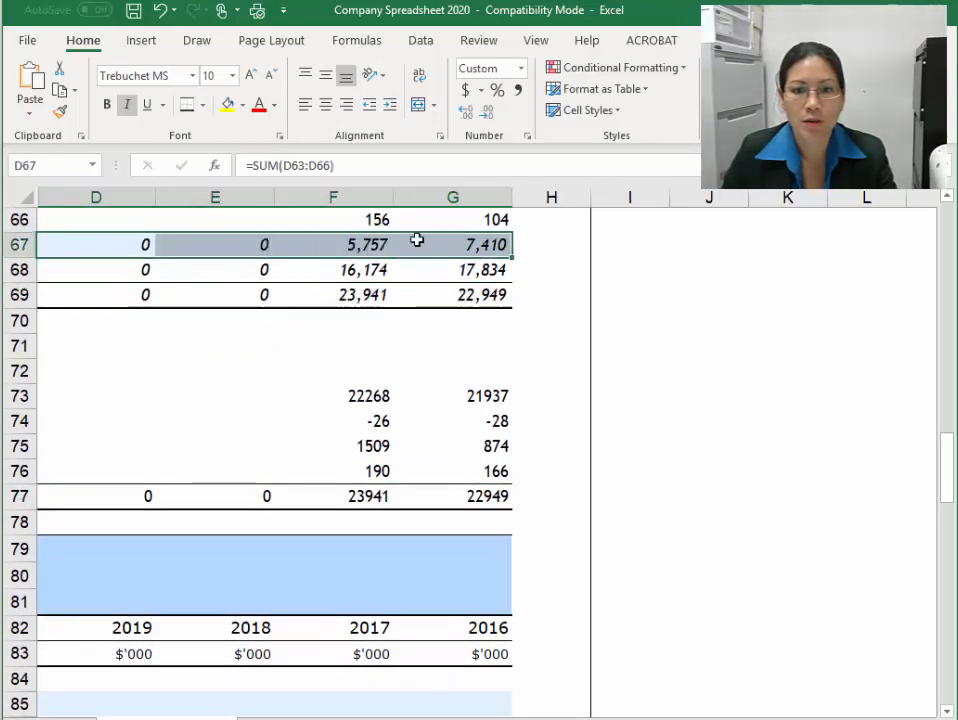
left_click(202, 105)
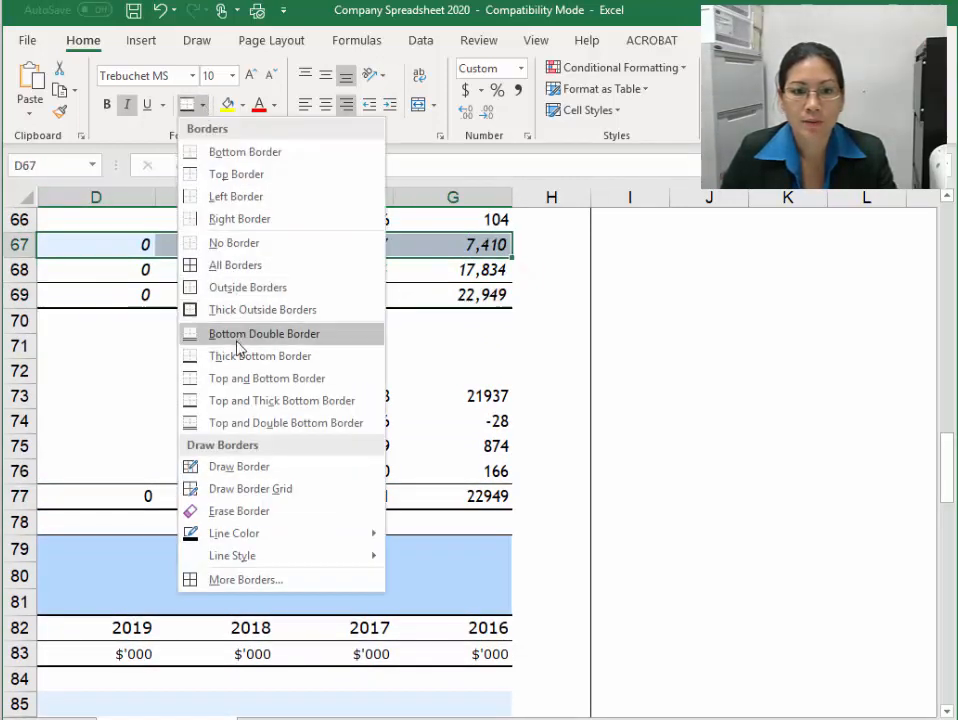
left_click(205, 378)
left_click(435, 370)
scroll(452, 374, "up", 1)
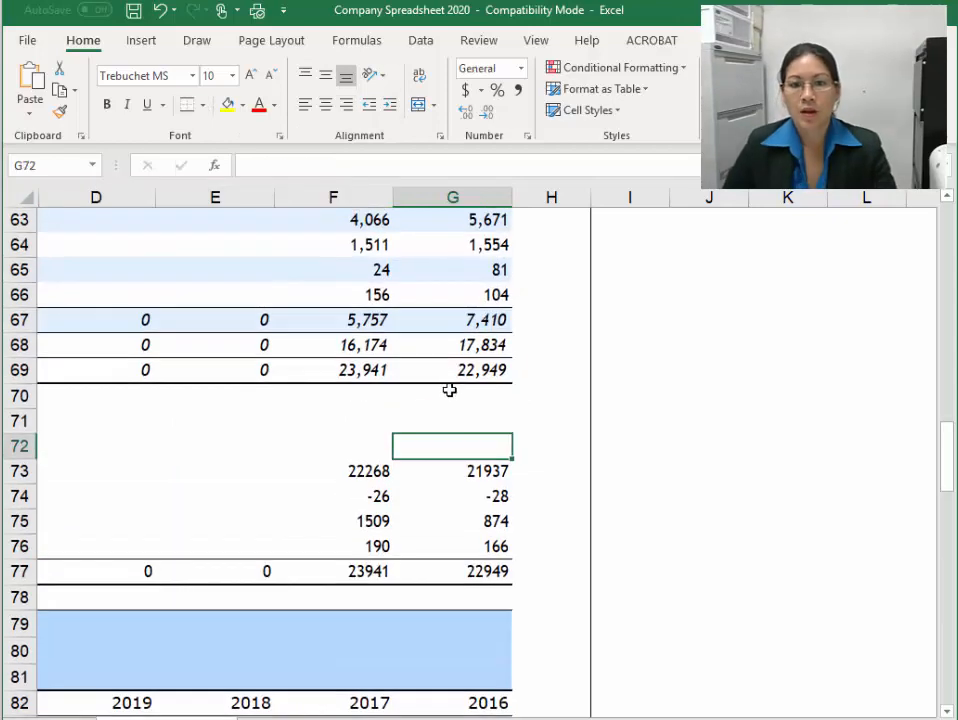
Return to the start of the balance sheet and select the 2018 Cash and cash equivalents cell, E34
left_click(331, 520)
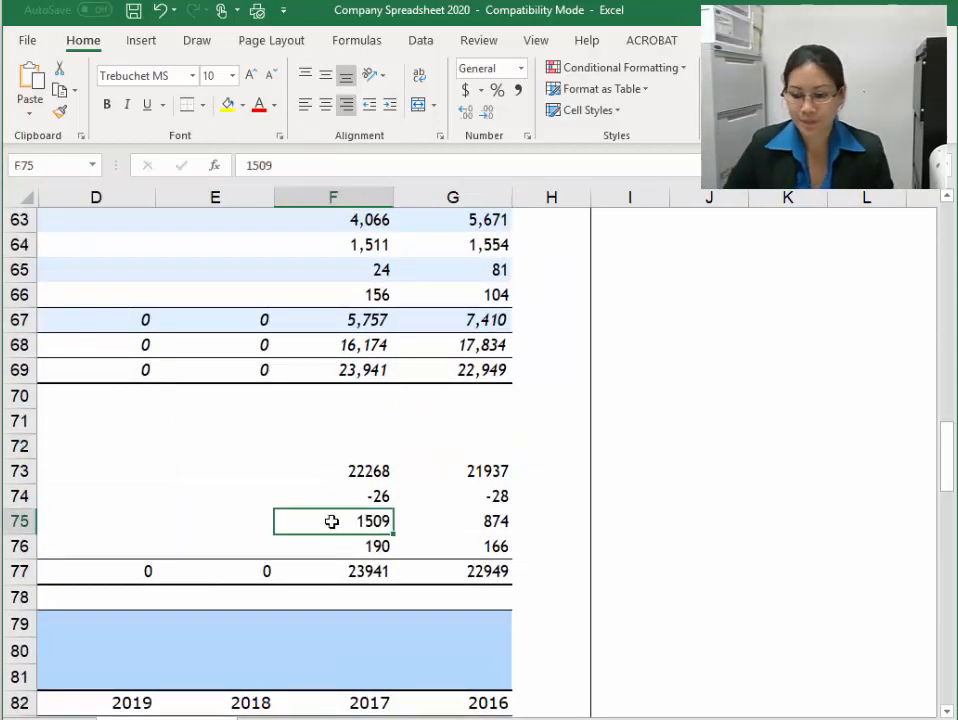
key("Left")
key("Left")
key("Left")
key("Left")
scroll(398, 500, "up", 1)
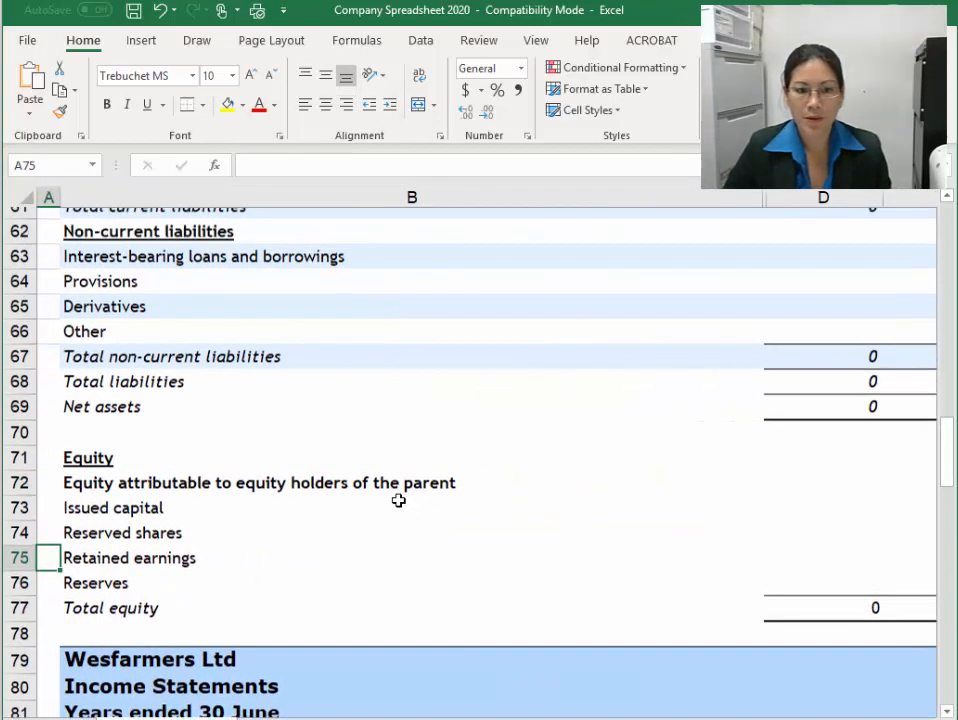
scroll(398, 500, "up", 13)
left_click(770, 528)
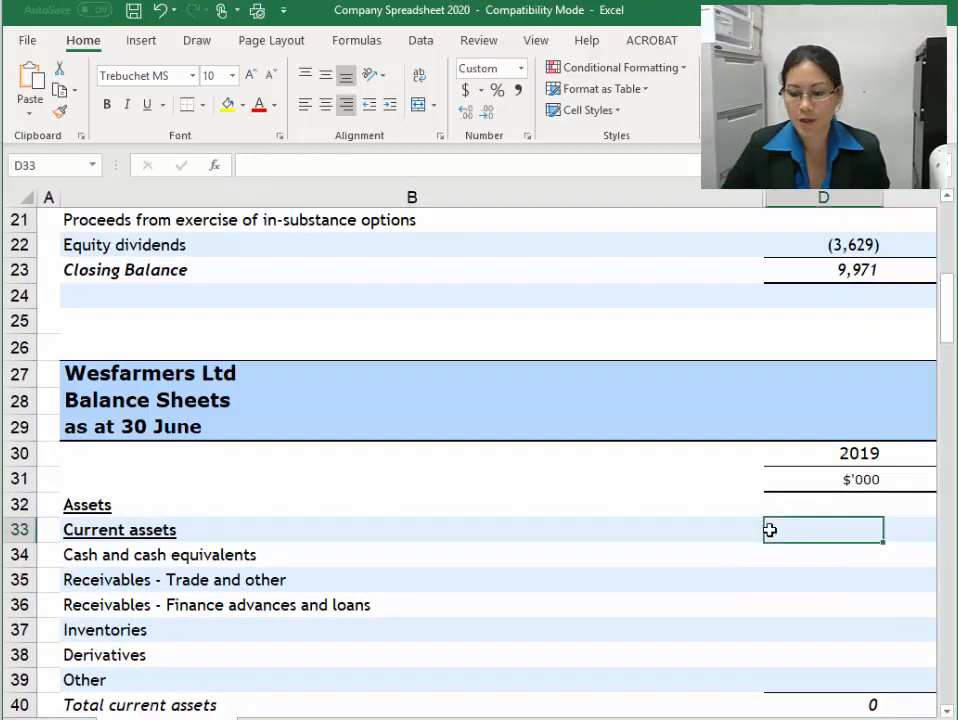
key("Right")
key("Right")
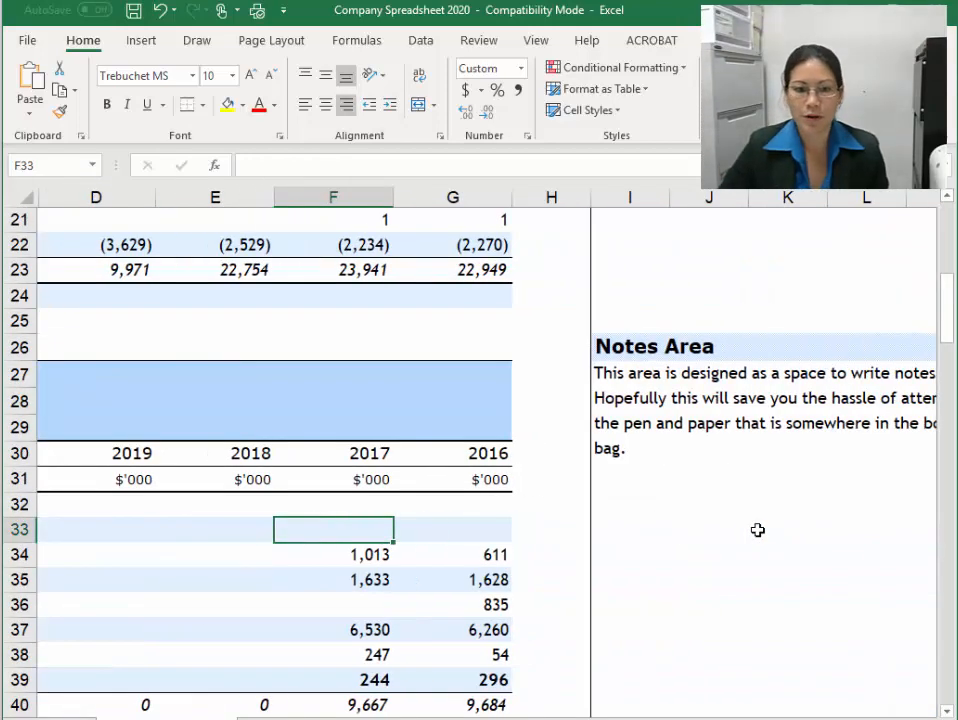
left_click(212, 553)
mouse_move(205, 718)
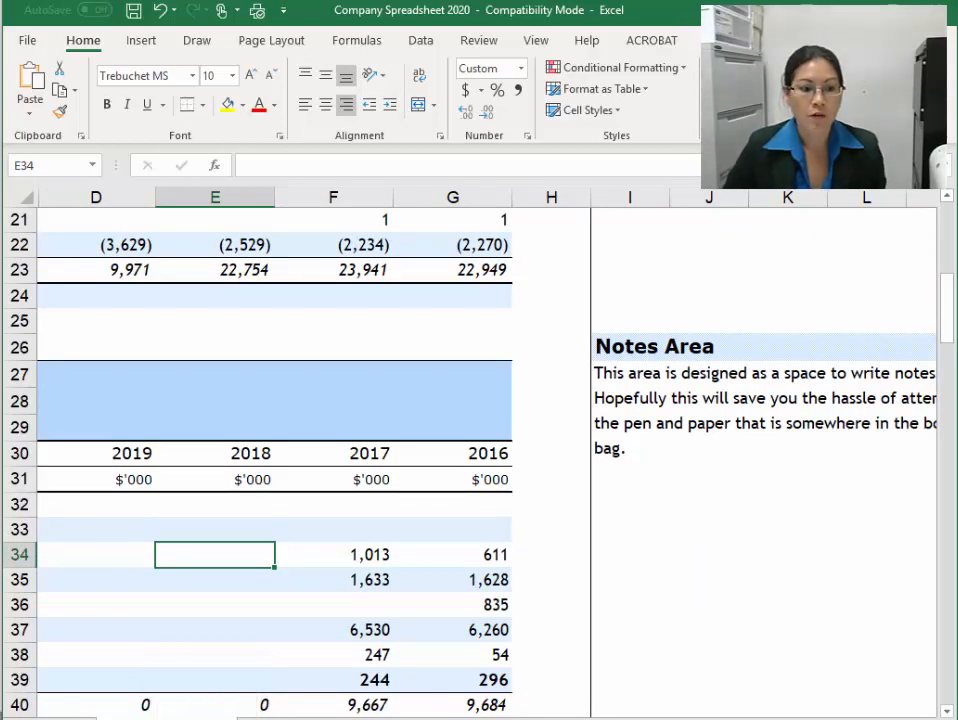
Switch to the 2019 annual report, go to its balance sheet and examine the current asset line items
left_click(122, 718)
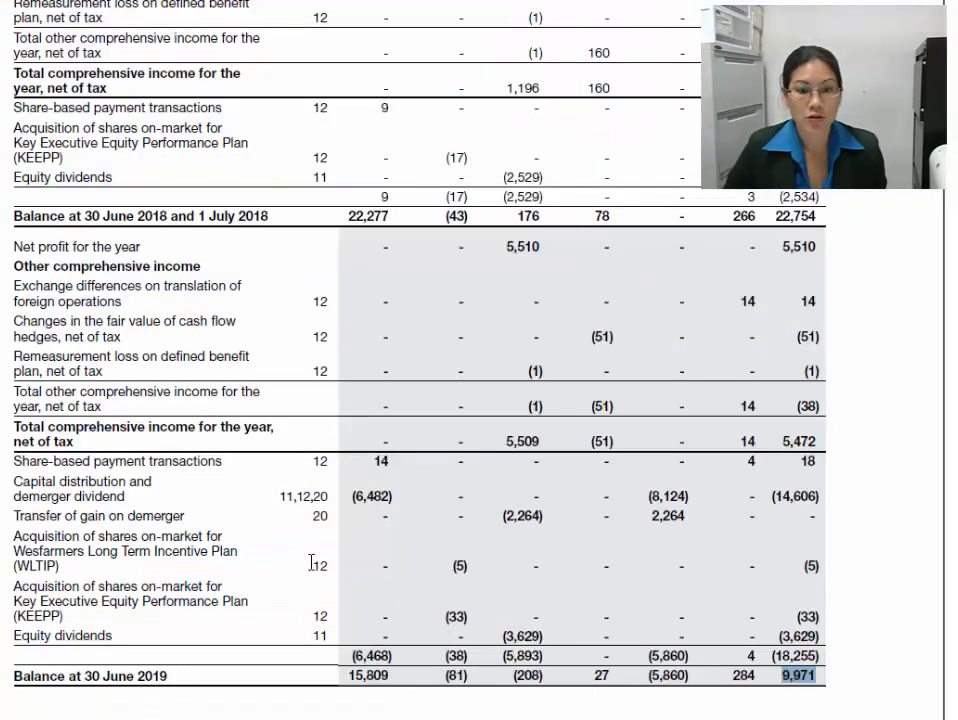
scroll(107, 419, "up", 3)
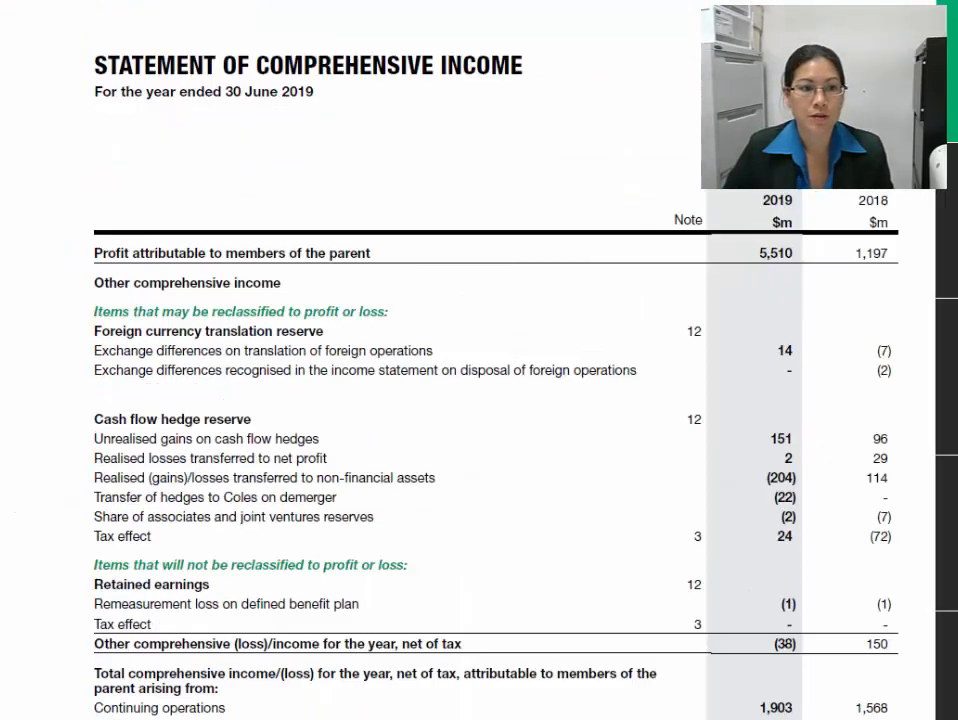
key("Right")
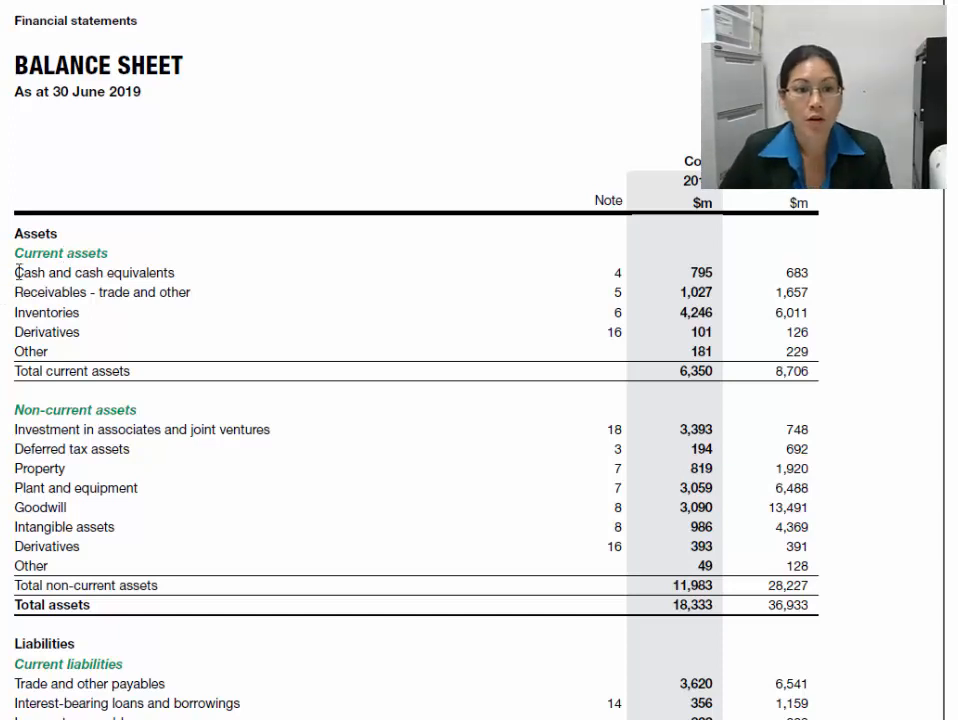
left_click_drag(16, 272, 164, 279)
left_click_drag(20, 292, 138, 292)
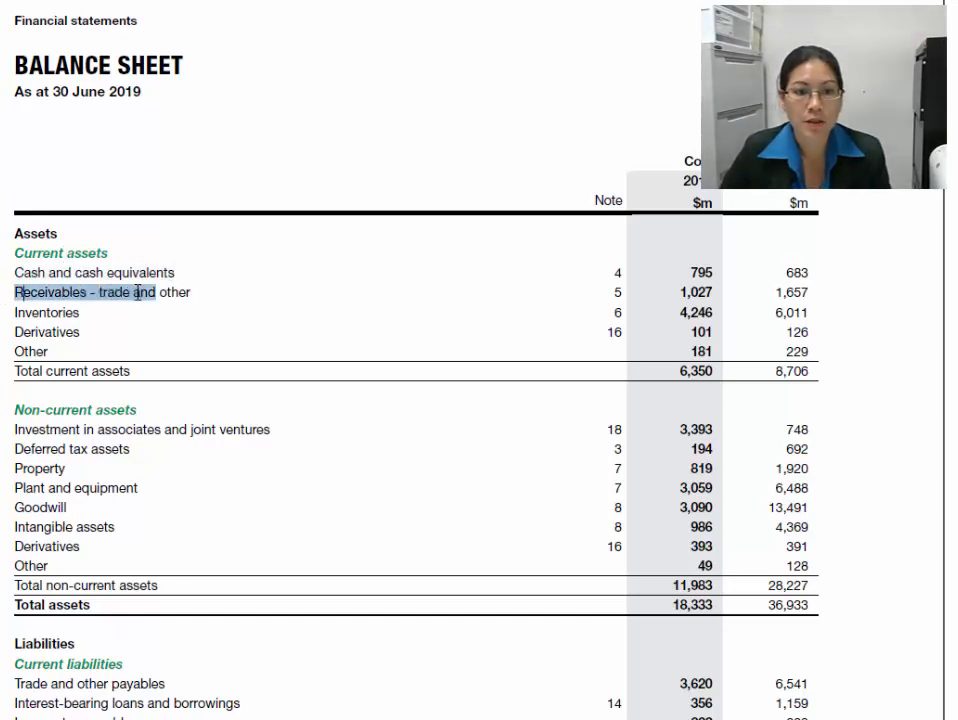
left_click_drag(22, 313, 66, 341)
left_click(32, 351)
Switch back to the spreadsheet and compare the current asset labels in B34 to B39 with the 2019 report's line items
key("alt+Tab")
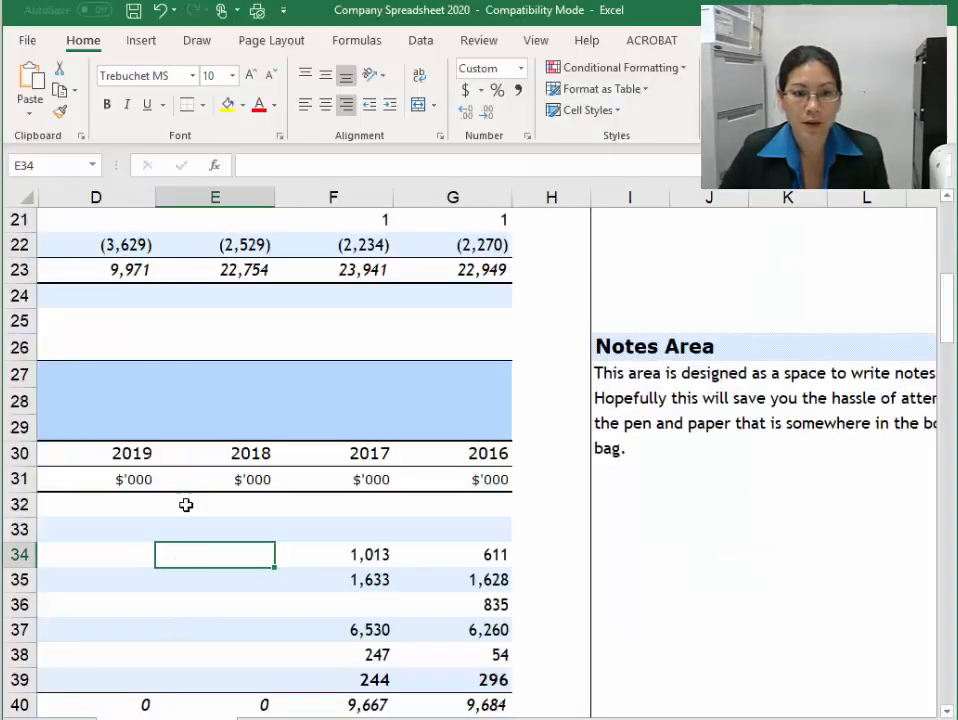
key("Left")
key("Left")
key("Left")
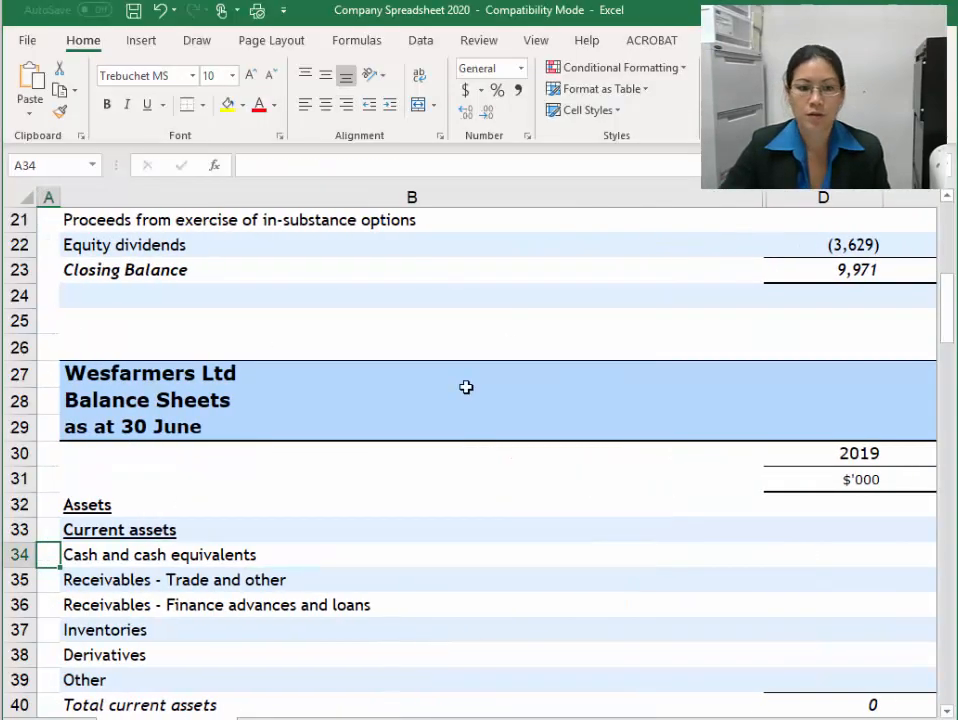
left_click(173, 560)
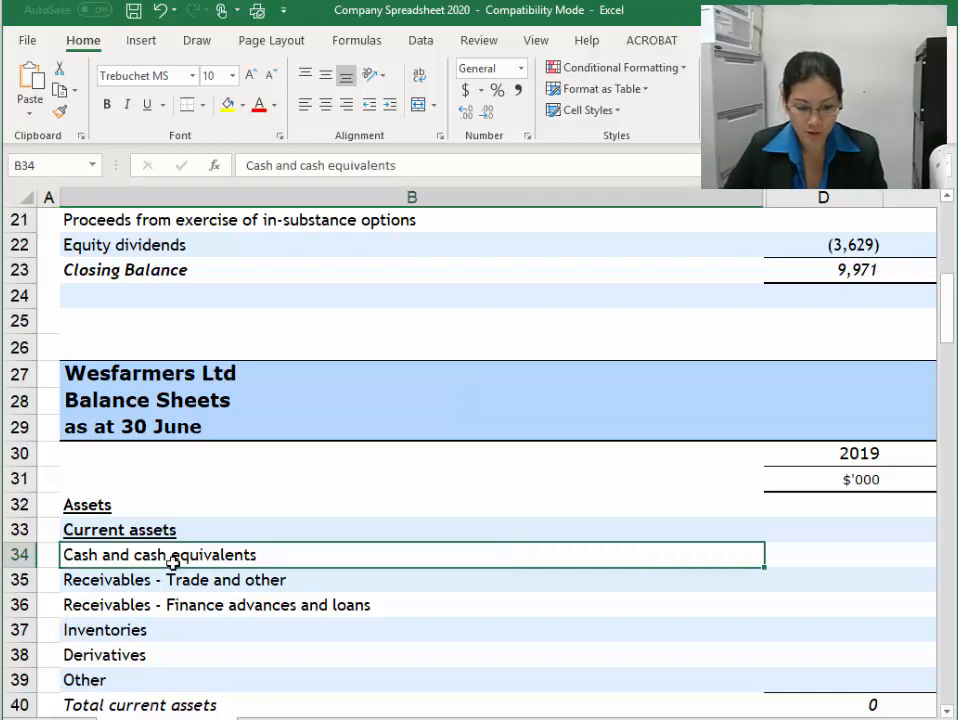
left_click(160, 578)
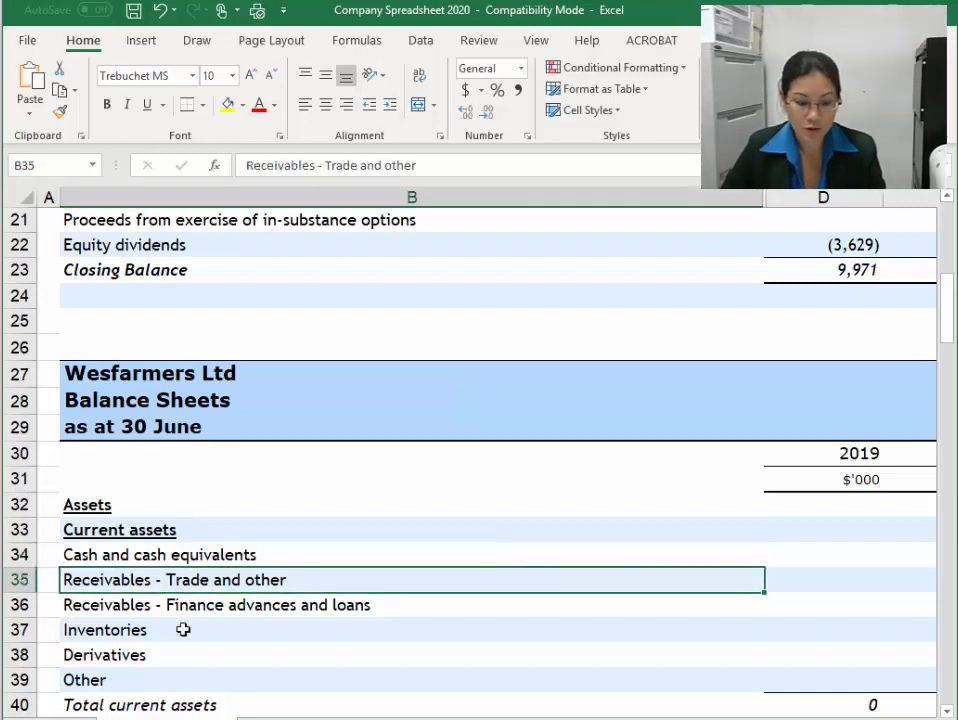
left_click(130, 606)
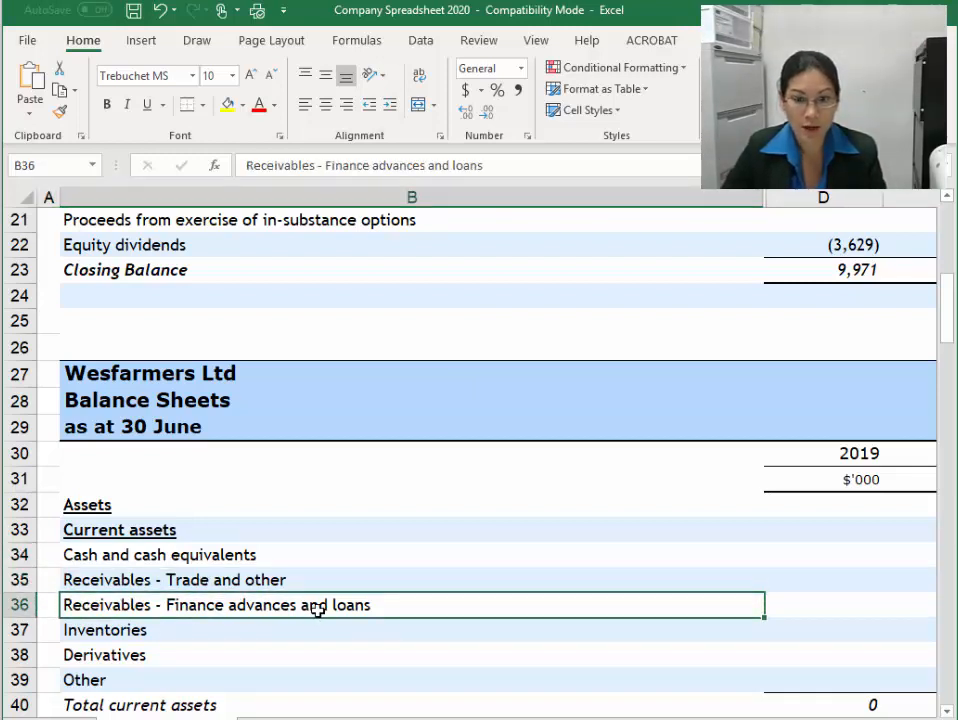
scroll(316, 610, "down", 1)
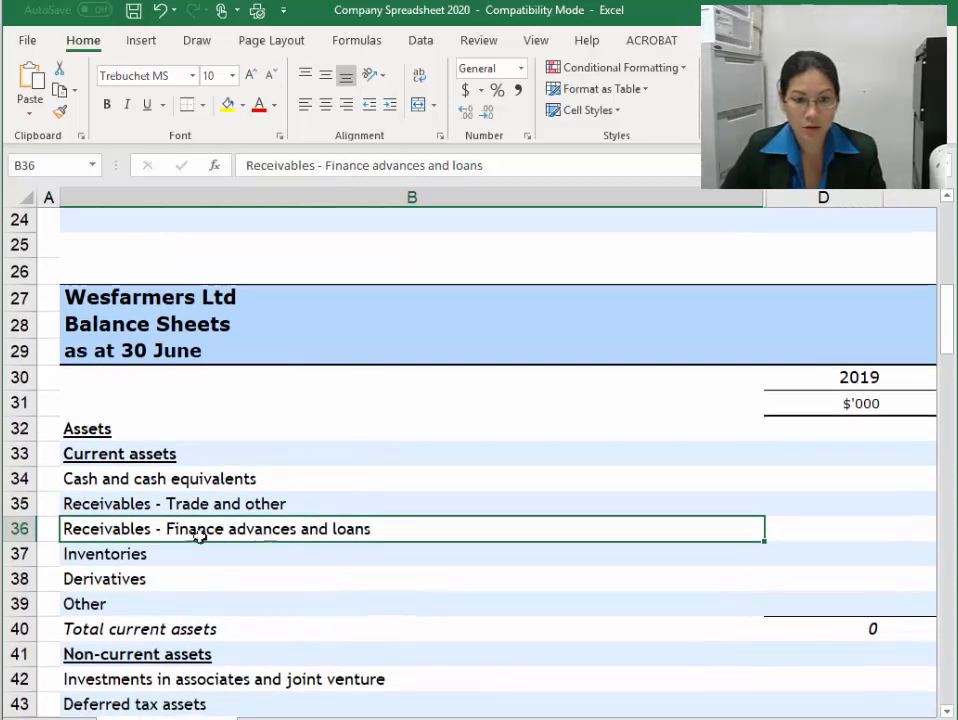
left_click(107, 556)
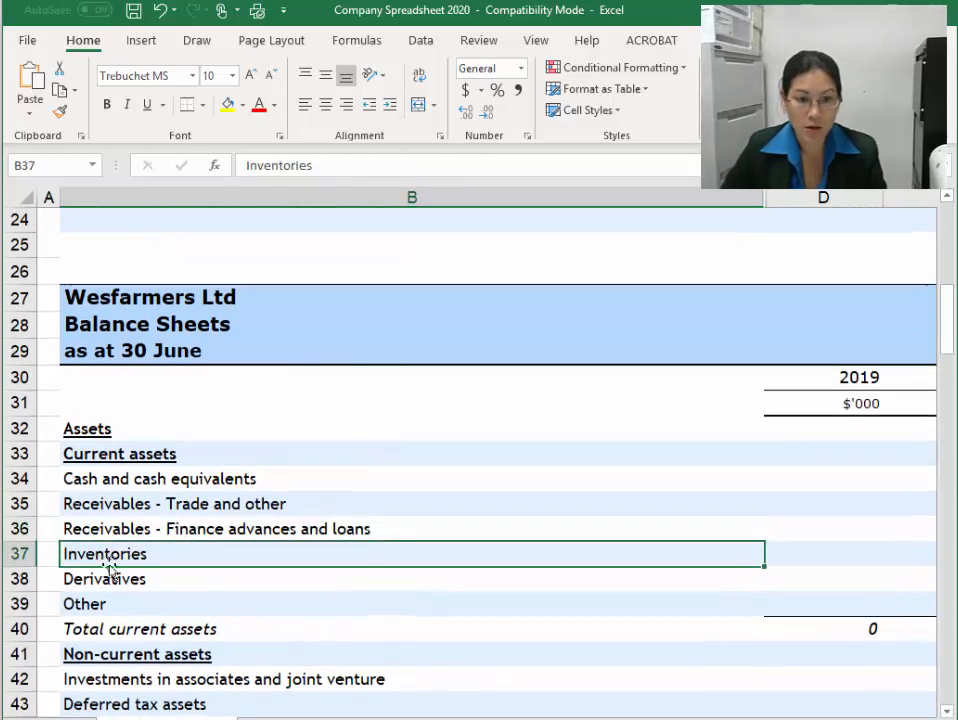
left_click(96, 580)
left_click(96, 605)
left_click(274, 531)
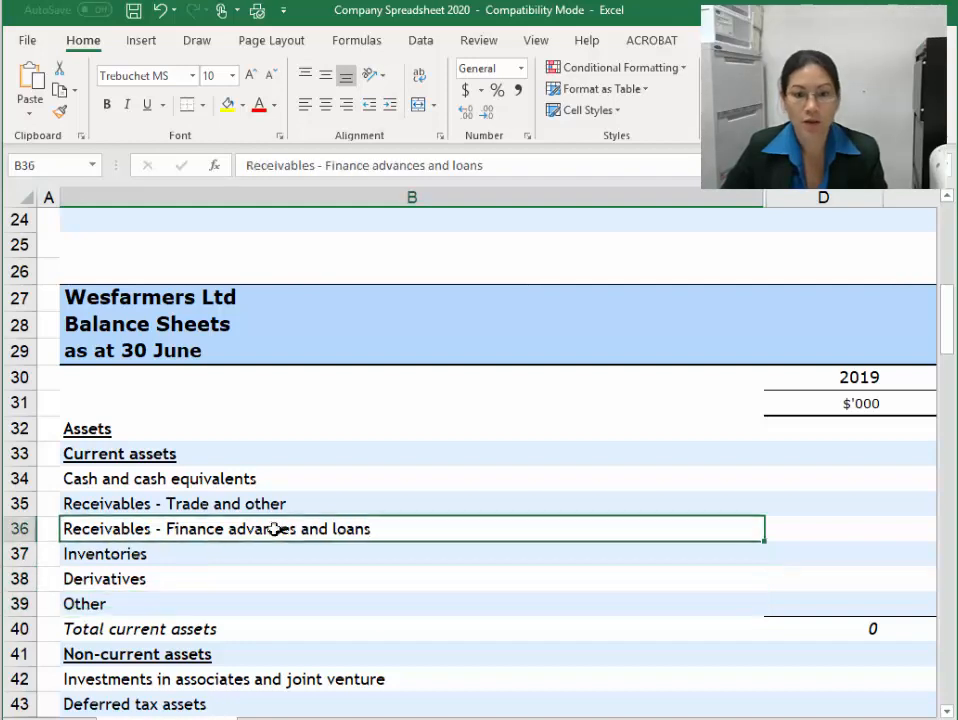
Enter the 2018 Cash and cash equivalents as 683 in E34 and Receivables - Trade and other as 1657 in E35, leaving E36 blank
left_click(828, 515)
key("Right")
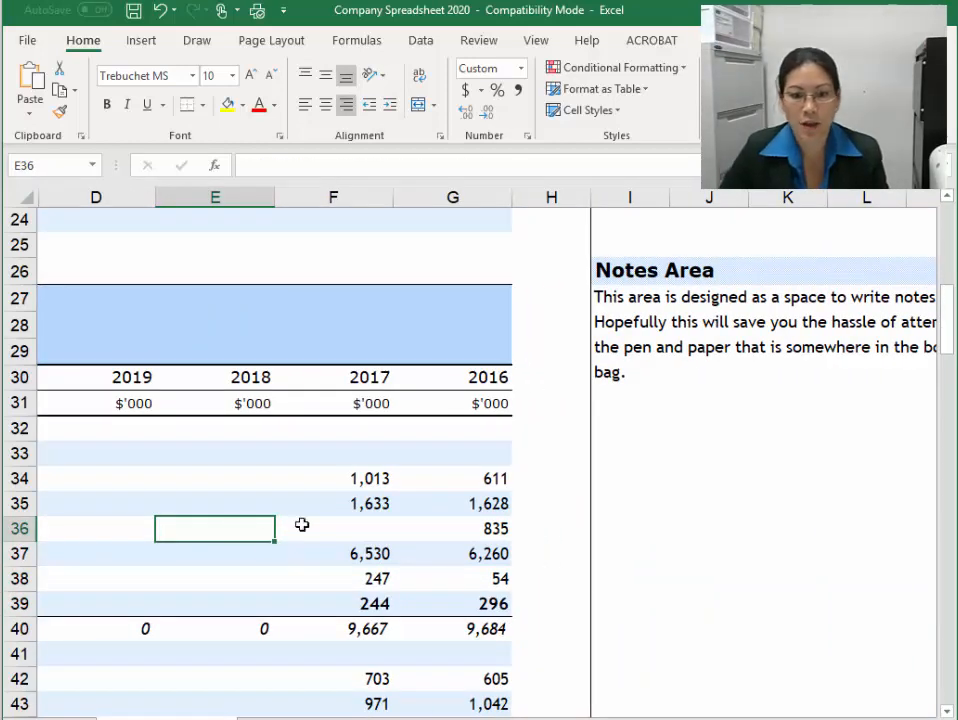
left_click(239, 483)
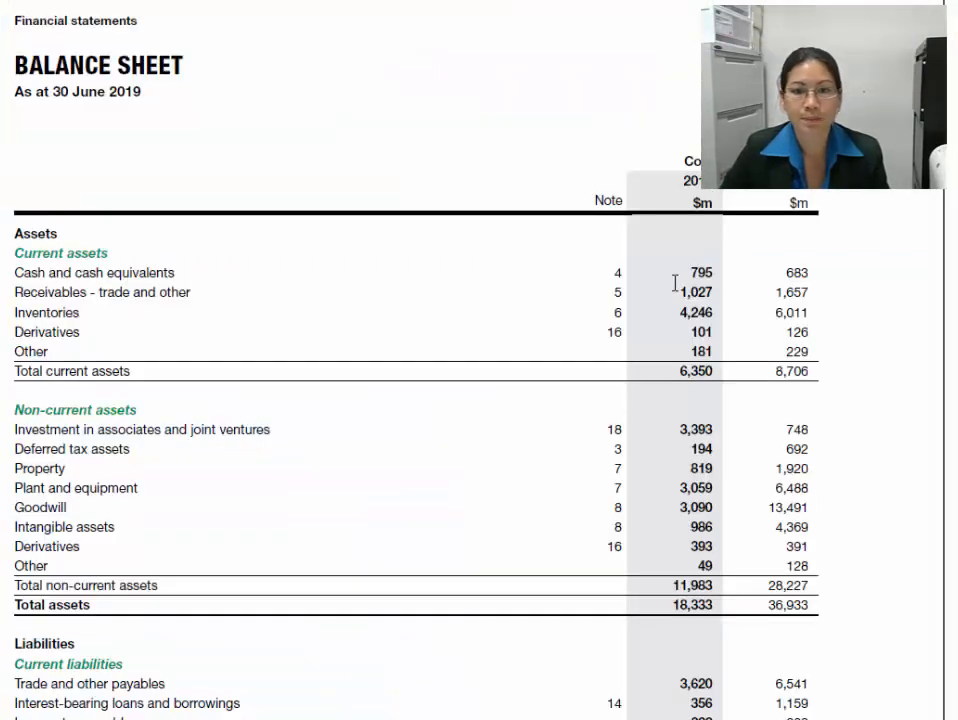
left_click_drag(788, 272, 819, 277)
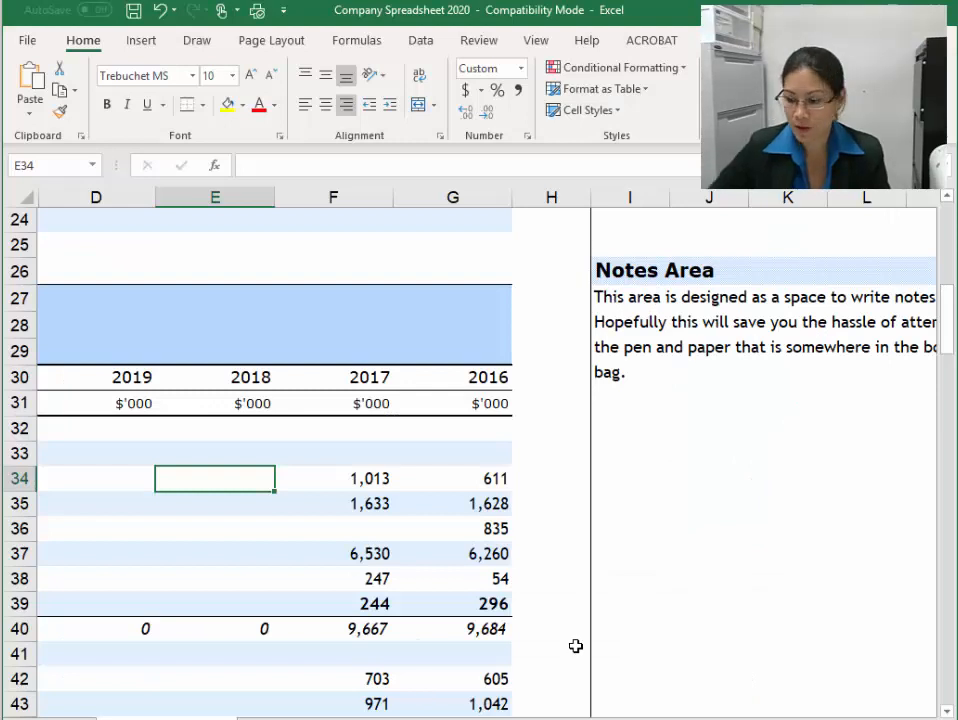
type("683")
key("Return")
type("1657")
key("Return")
key("Return")
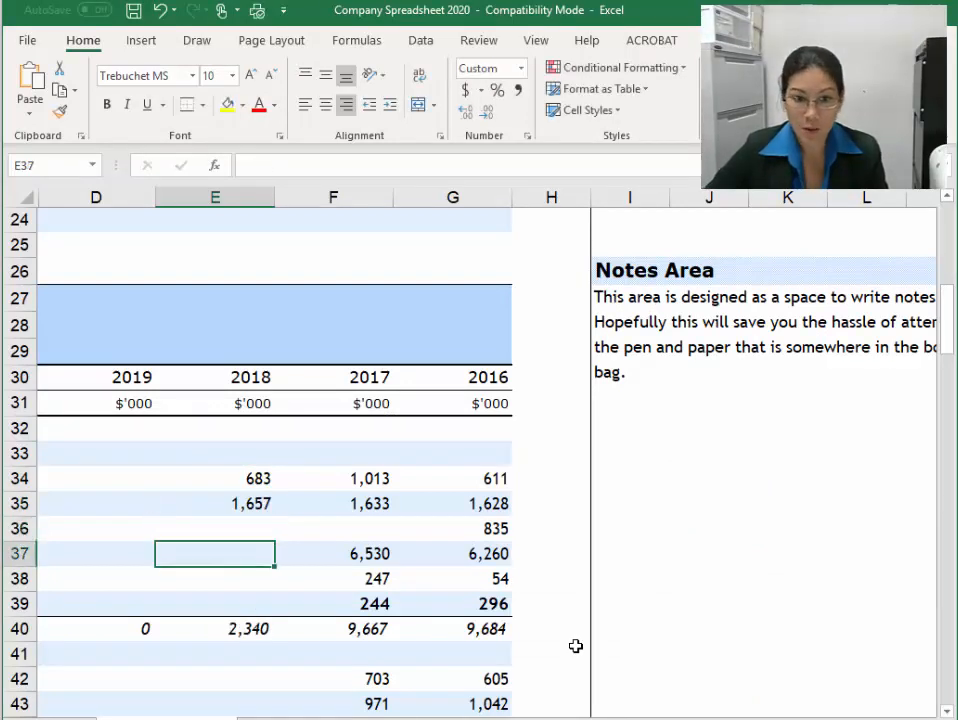
Enter the remaining 2018 current assets in E37:E39: Inventories 6011, Derivatives 126 and Other 229
type("42")
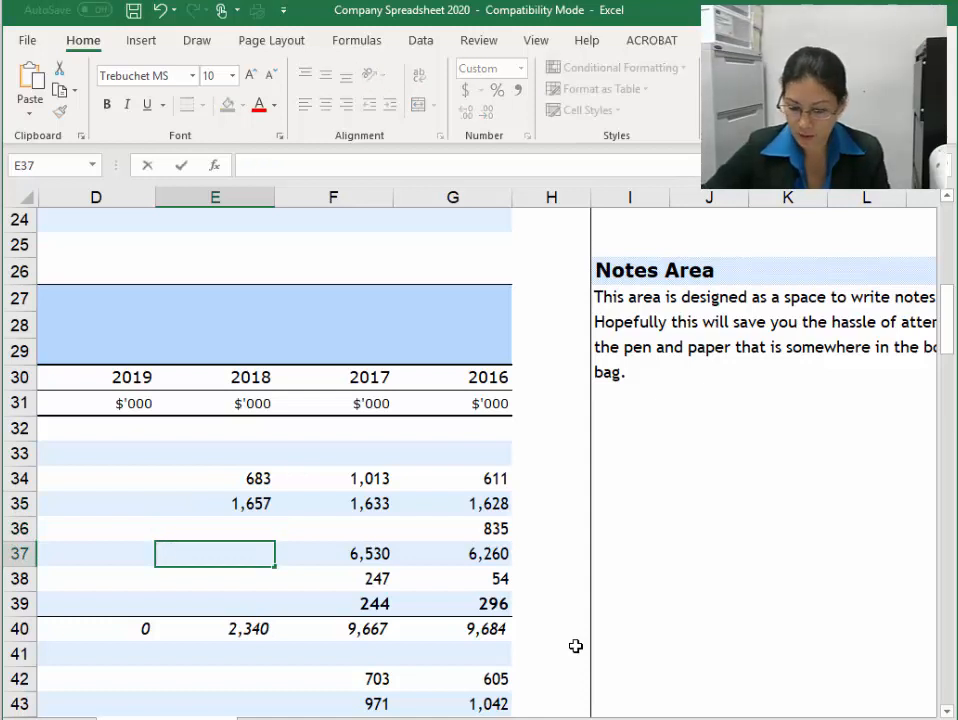
type("6011")
key("Return")
type("126")
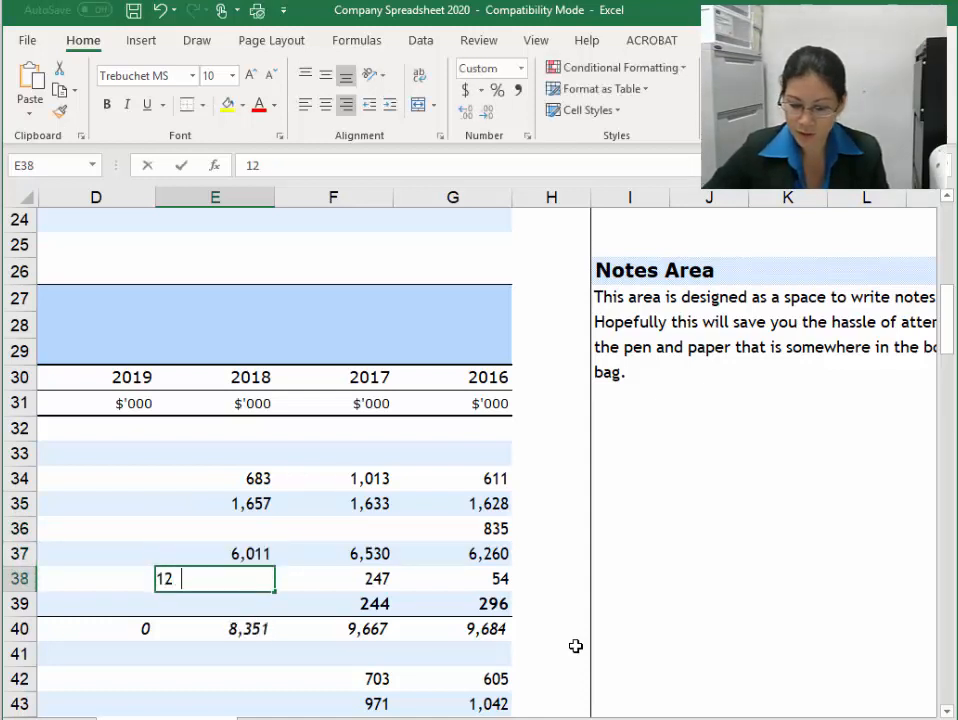
key("Return")
type("229")
key("Return")
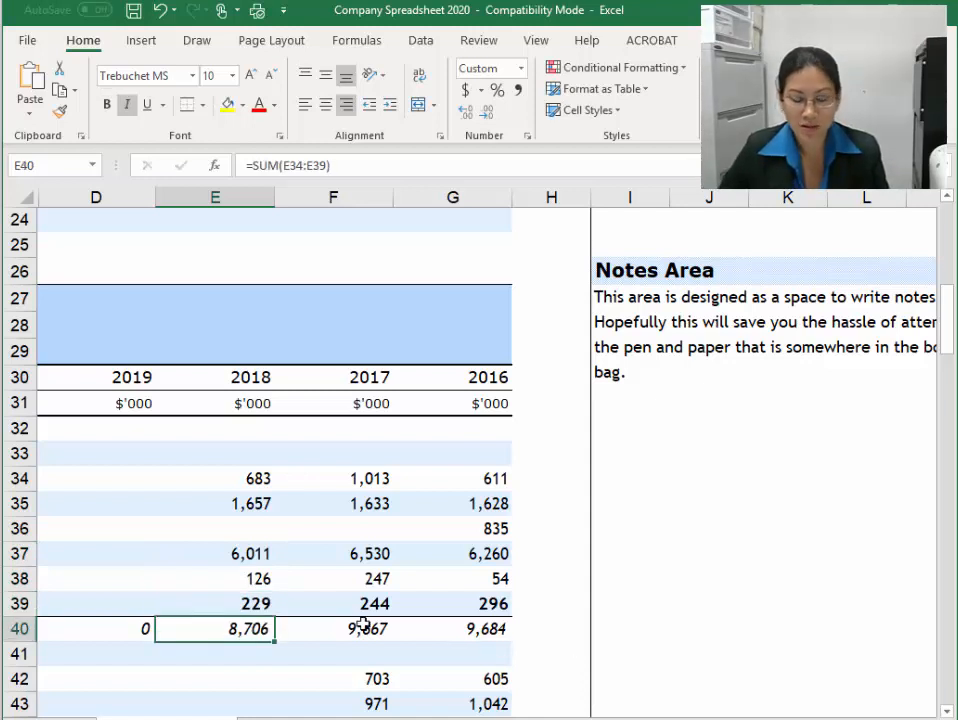
Enter the 2019 Cash and cash equivalents as 795 in D34 and Receivables - Trade and other as 1027 in D35
left_click(124, 477)
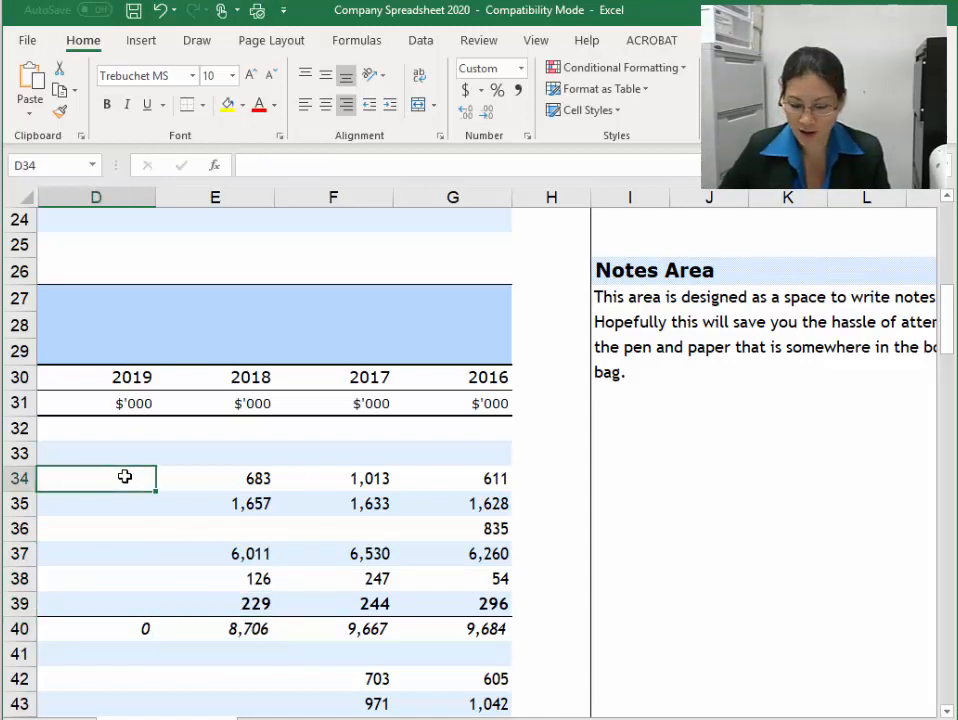
type("795")
key("Return")
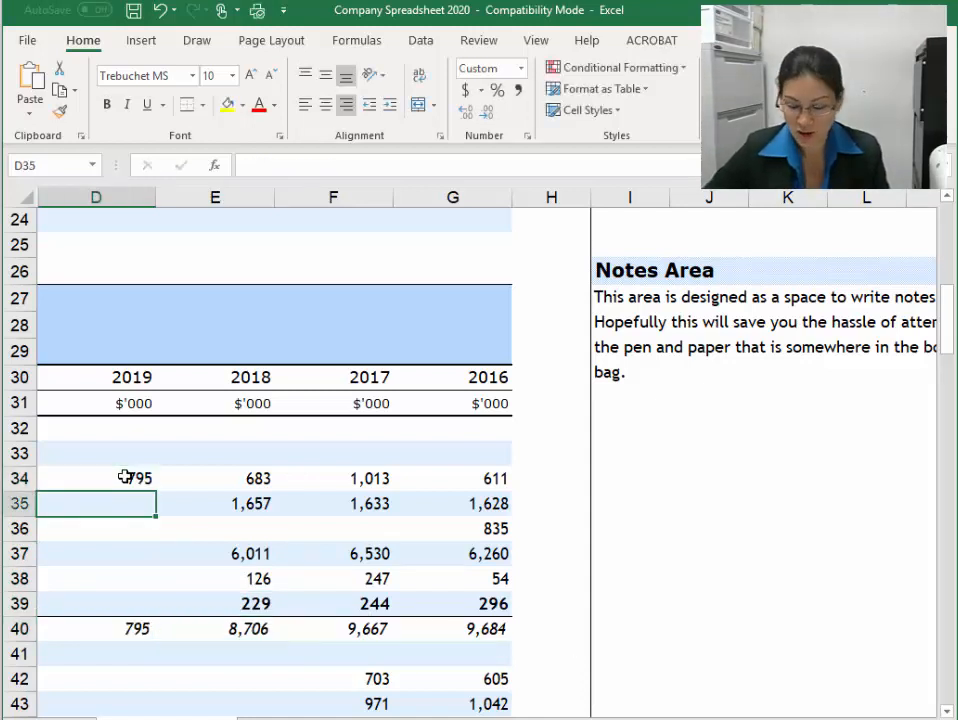
type("1027")
key("Return")
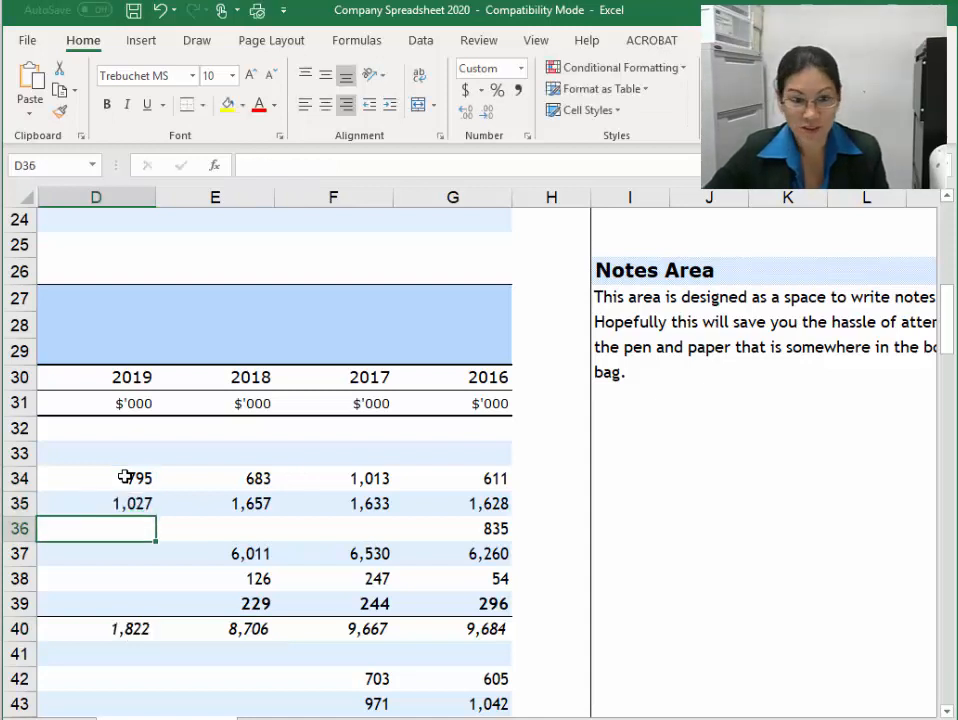
Leave D36 blank and enter the remaining 2019 current assets in D37:D39: Inventories 4246, Derivatives 101 and Other 181
key("Return")
type("4246")
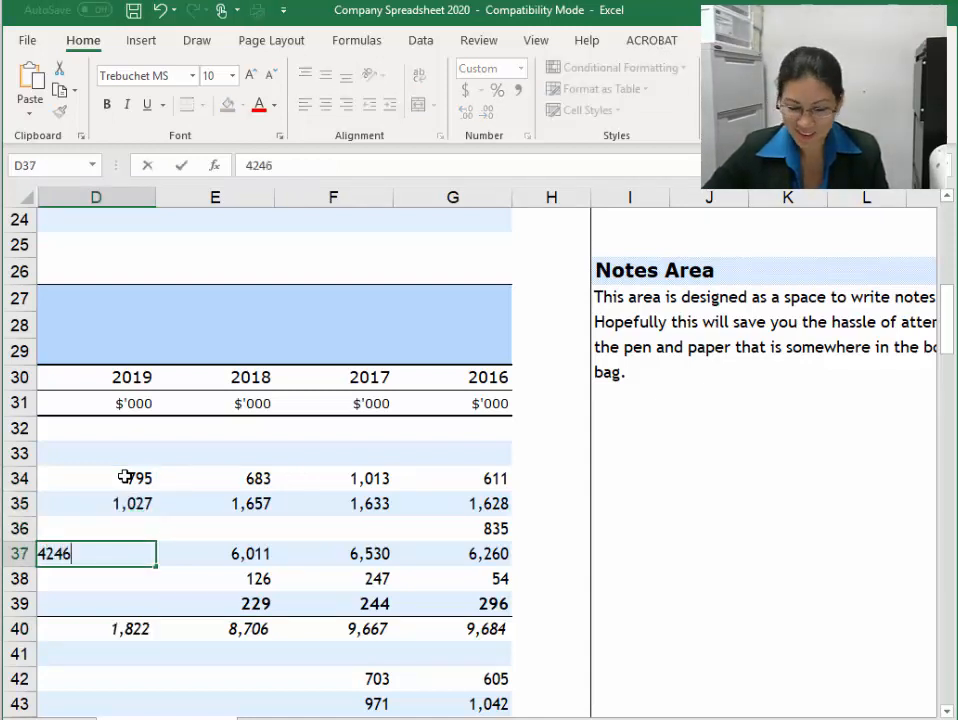
key("Return")
type("101")
key("Return")
type("181")
key("Return")
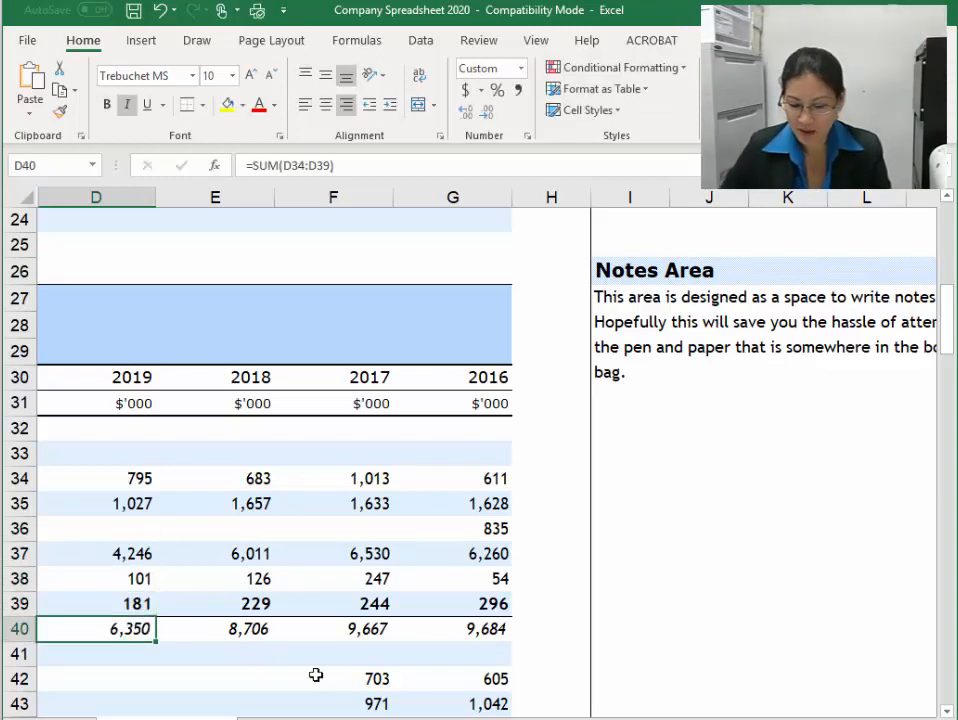
Check the 2018 and 2019 Total current assets against the totals in the 2019 annual report's balance sheet
left_click(240, 630)
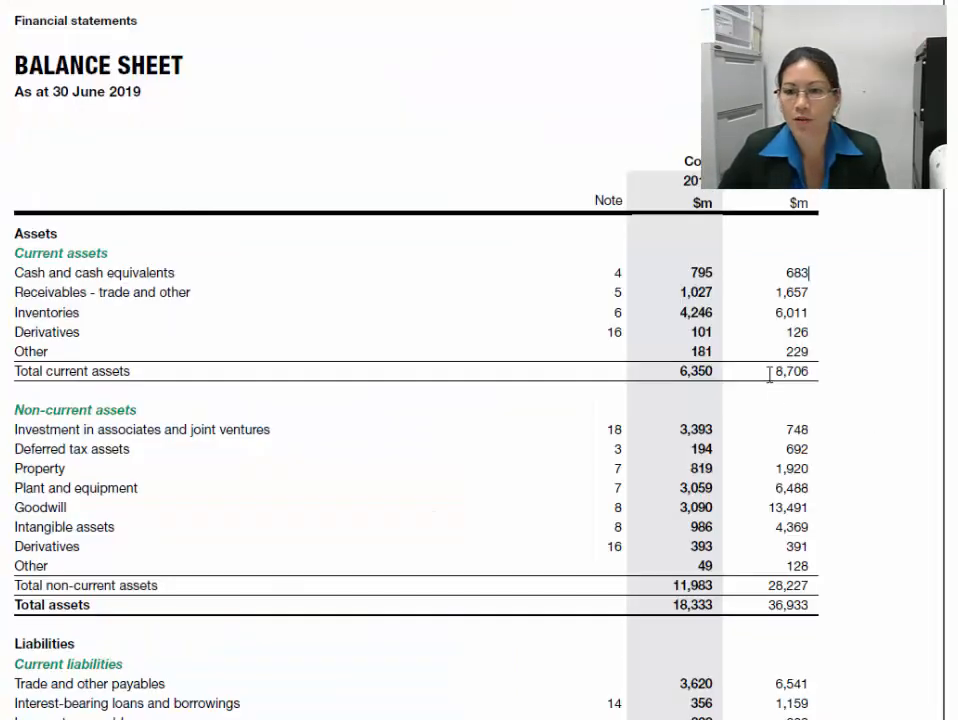
left_click_drag(772, 371, 817, 378)
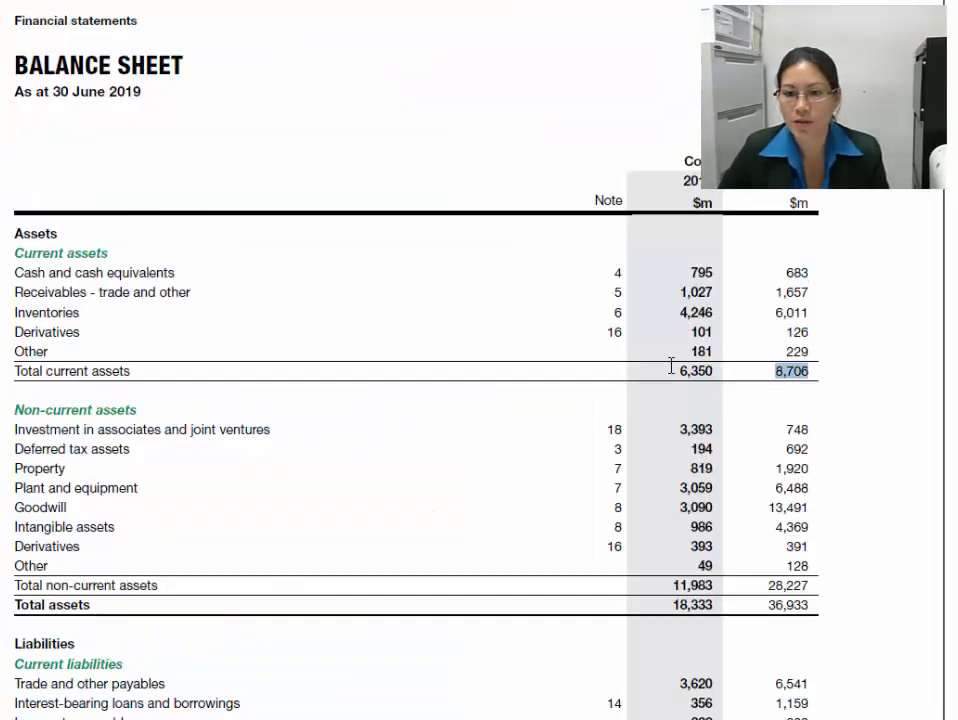
left_click_drag(671, 368, 753, 370)
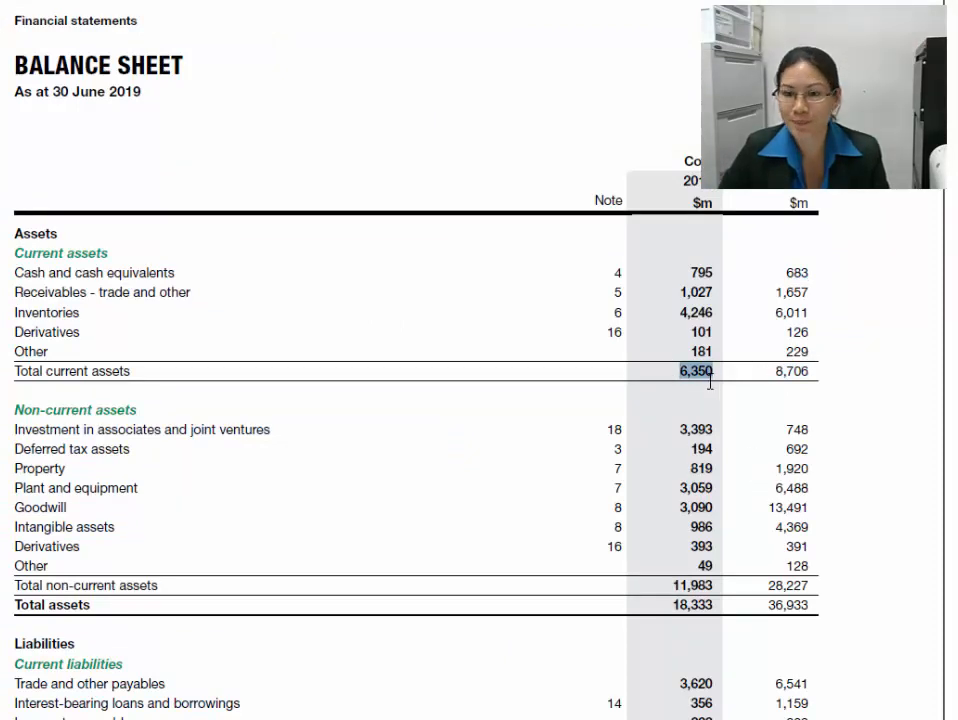
left_click(705, 420)
Compare the report's non-current asset line items with the spreadsheet labels from Investments in associates to Intangible assets in B42:B47
scroll(679, 470, "down", 3)
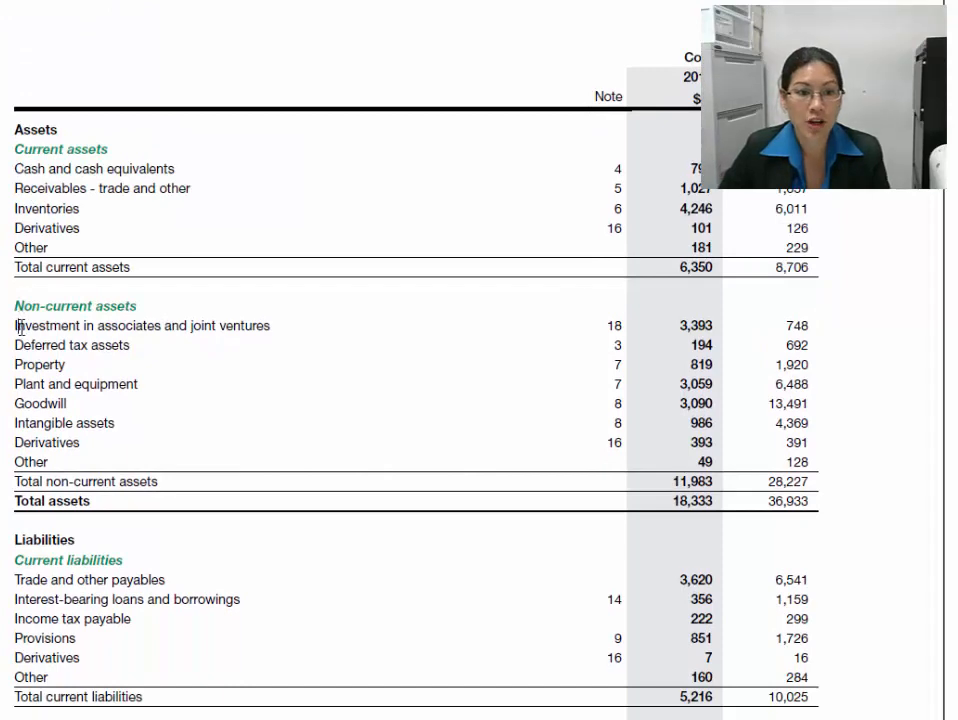
left_click_drag(16, 326, 151, 345)
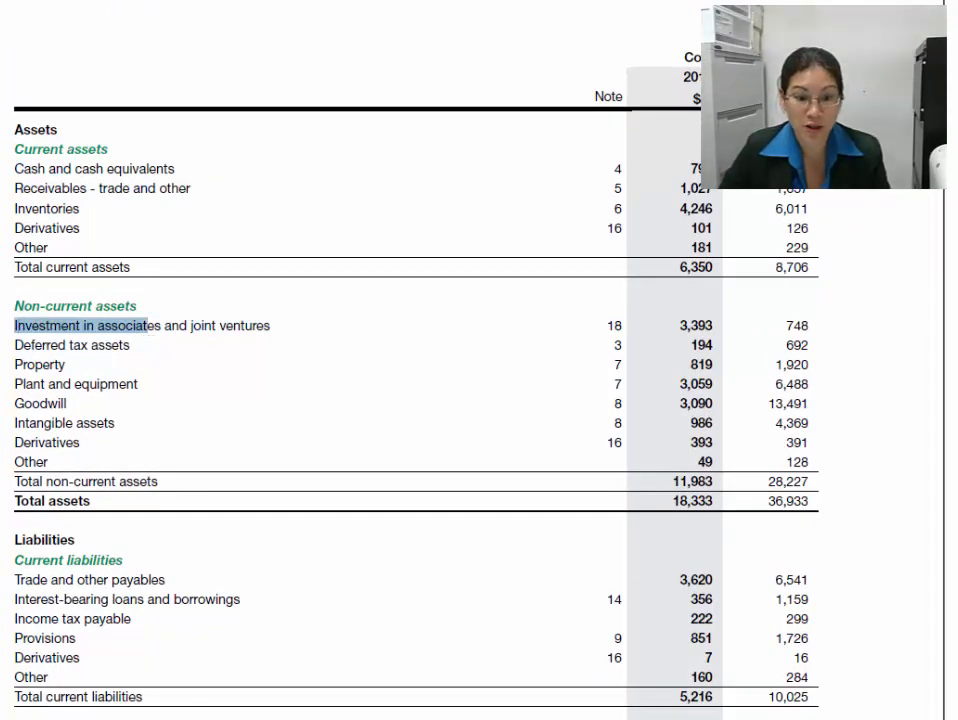
key("alt+Tab")
key("Left")
key("Left")
key("Left")
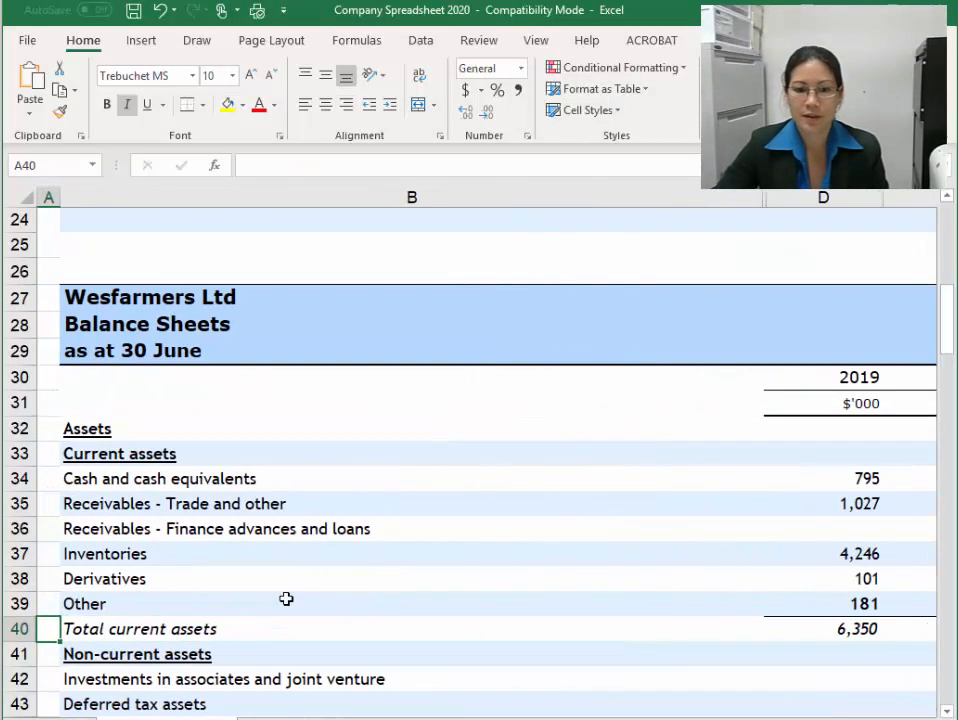
scroll(290, 610, "down", 4)
left_click(122, 370)
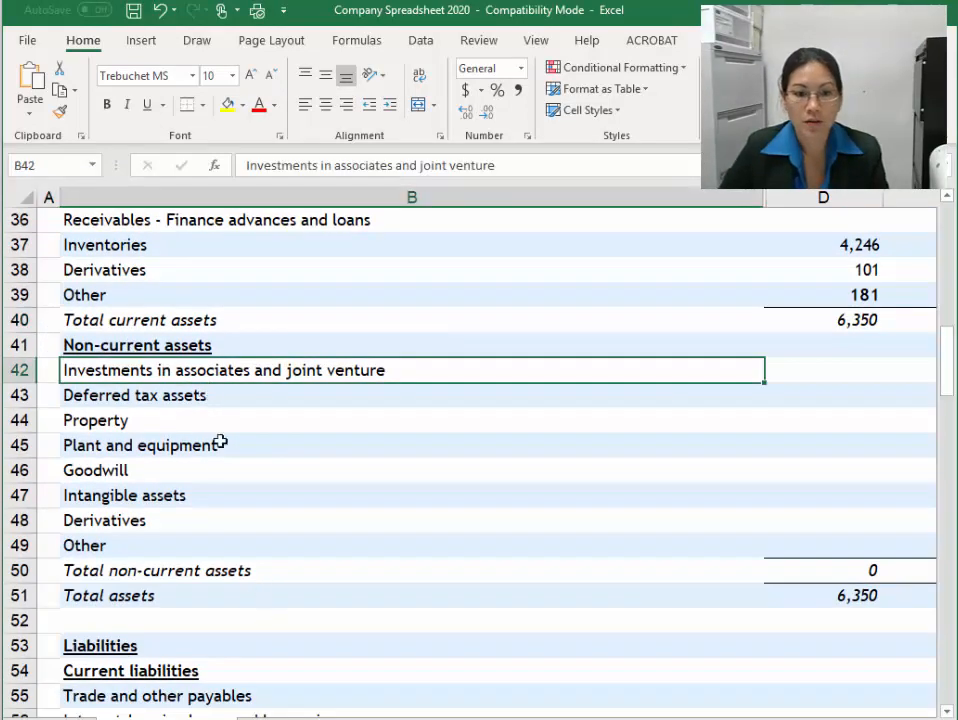
left_click(183, 393)
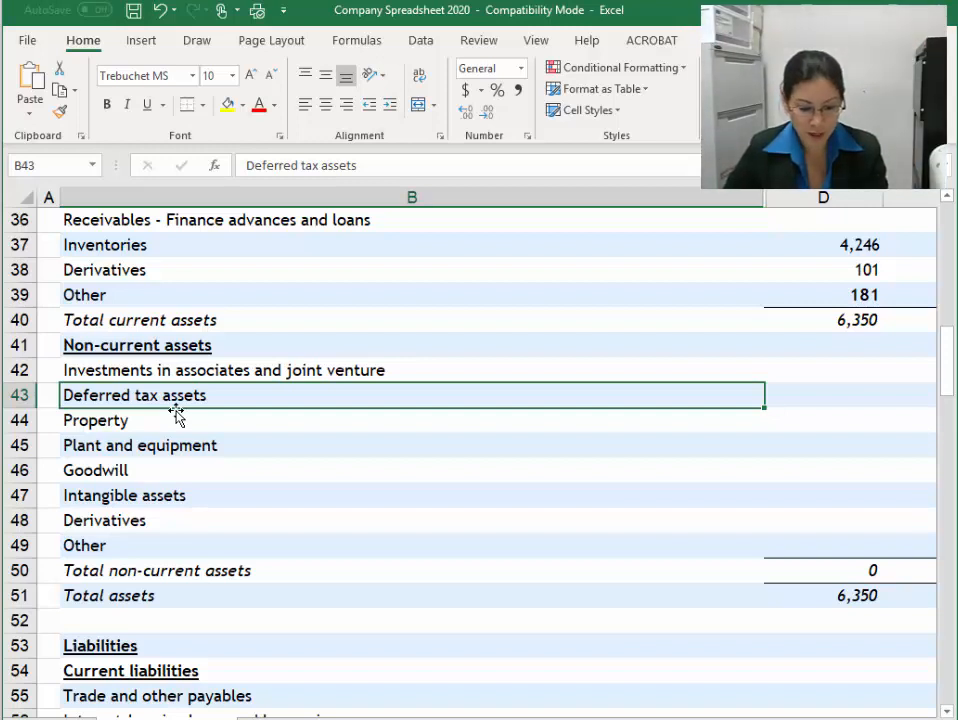
left_click(145, 424)
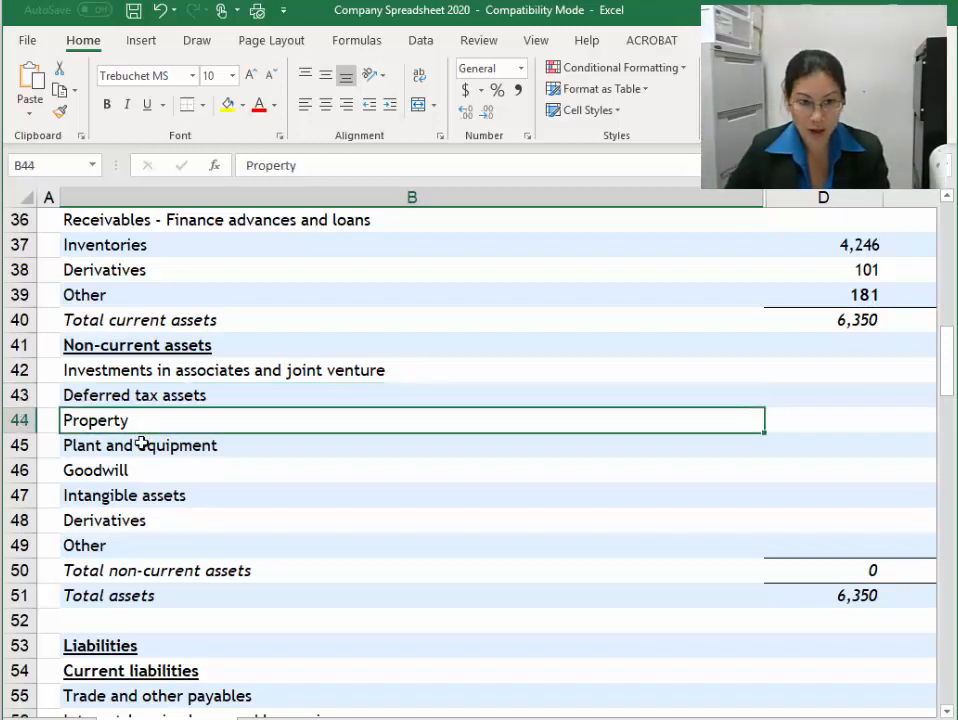
left_click(140, 448)
left_click(127, 474)
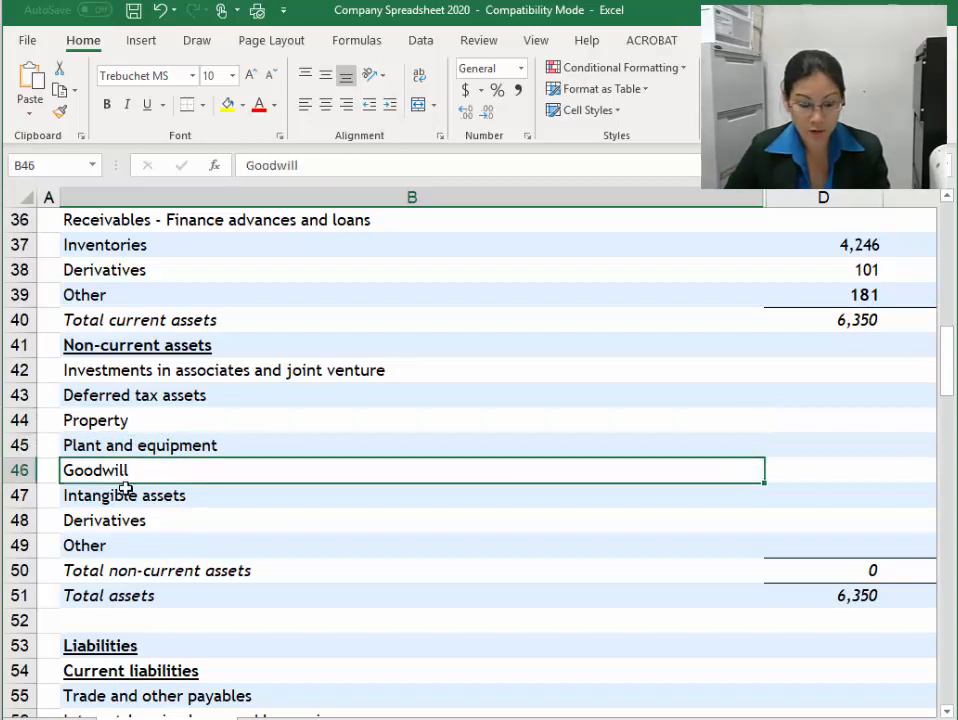
left_click(125, 497)
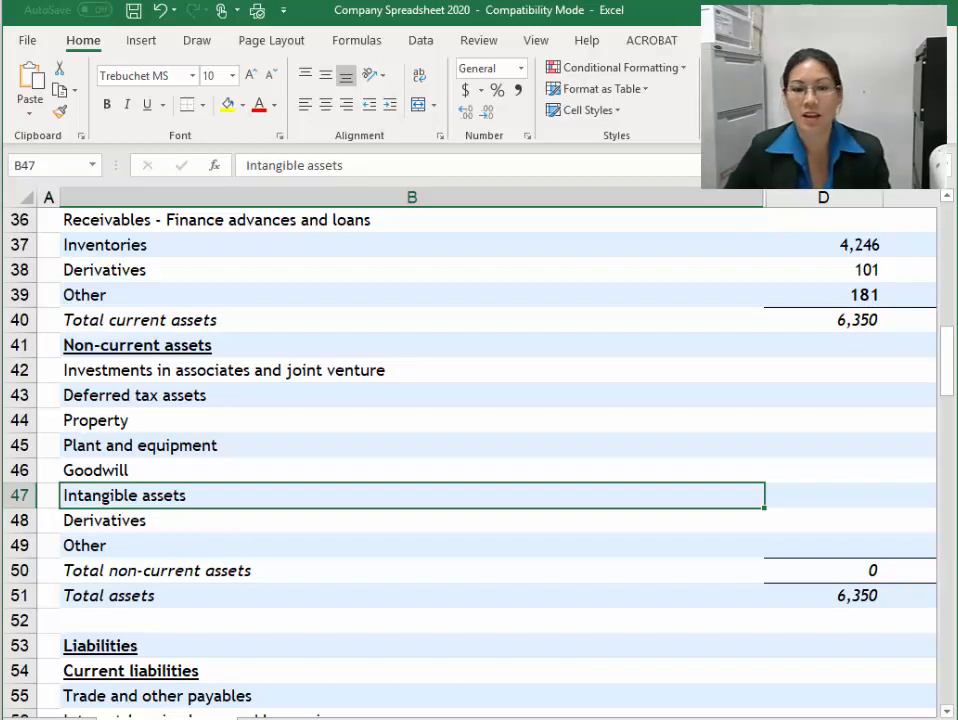
Look up the 2018 non-current assets in the report and enter Investments in associates 748 in E42 and Deferred tax assets 692 in E43
left_click(847, 373)
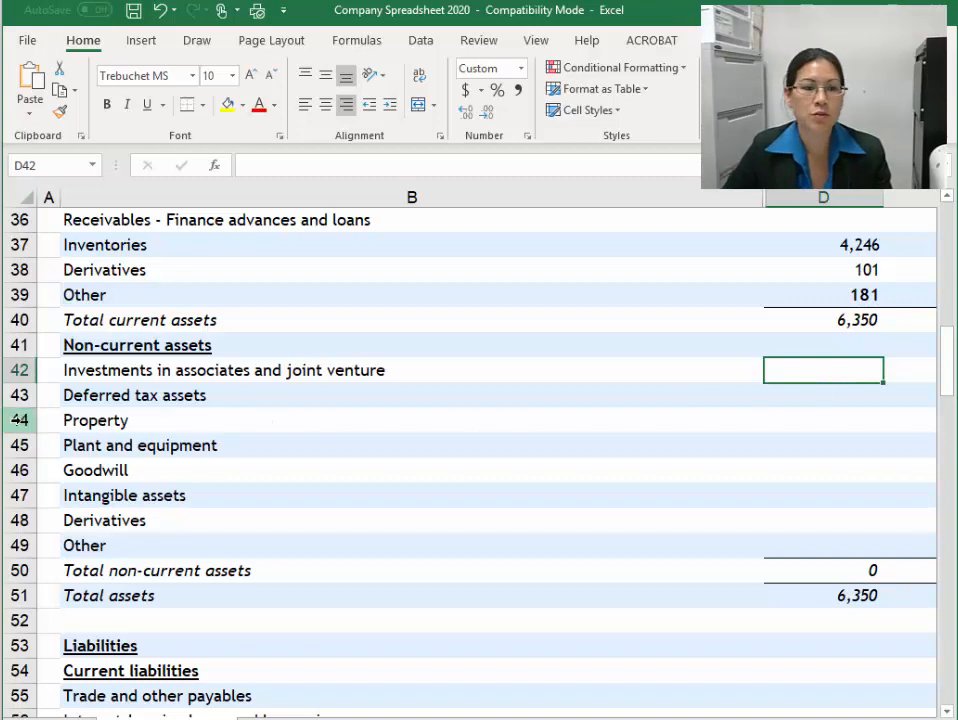
key("Right")
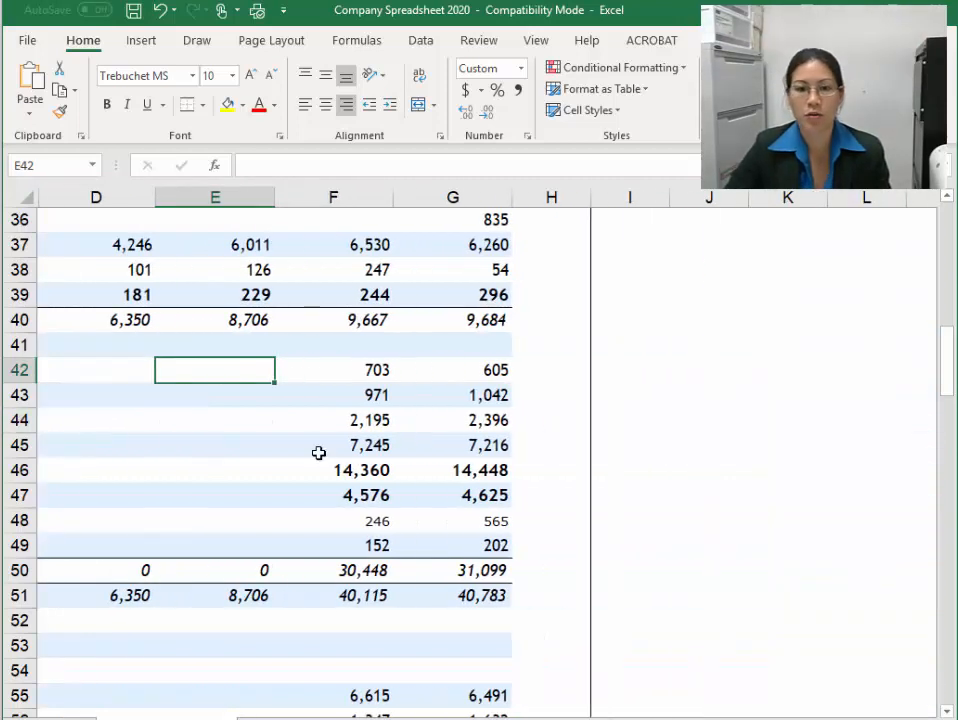
scroll(346, 478, "up", 1)
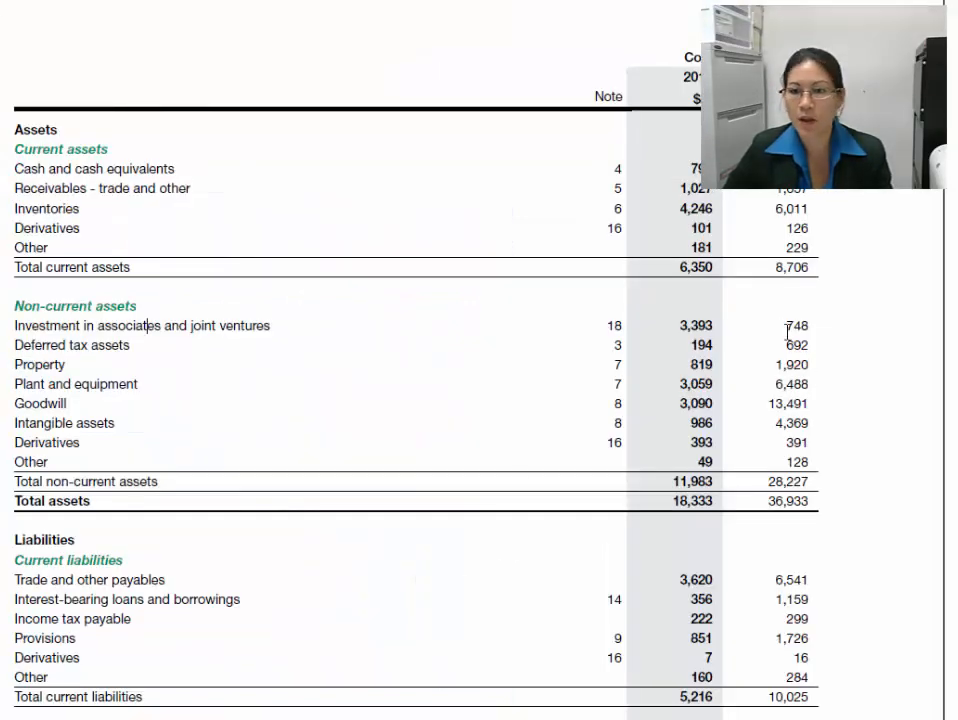
left_click_drag(787, 325, 811, 333)
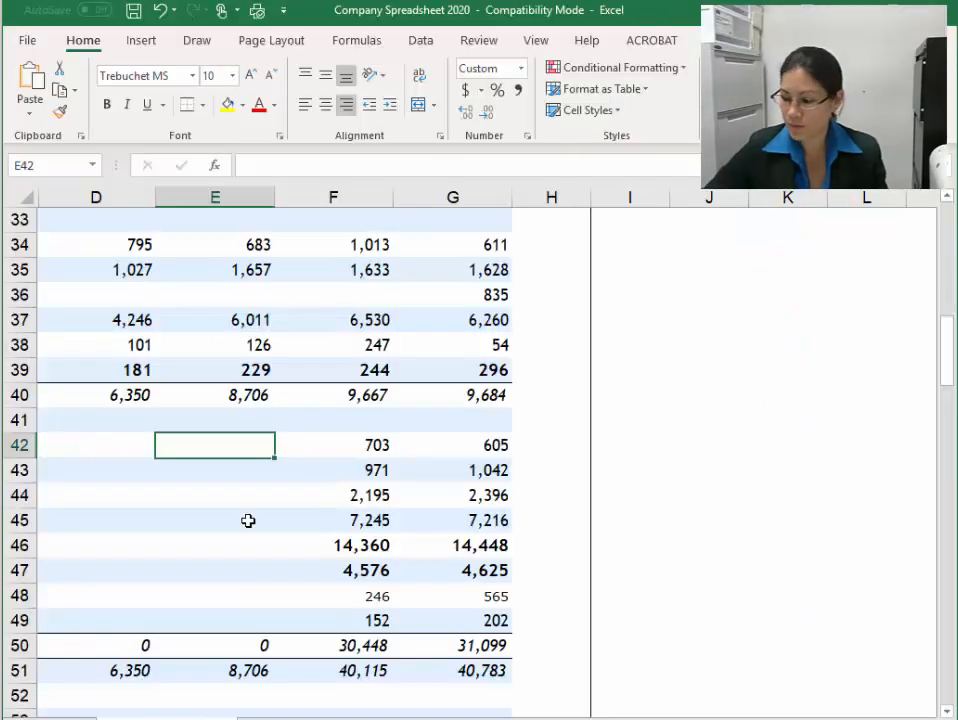
type("748")
key("Return")
type("692")
key("Return")
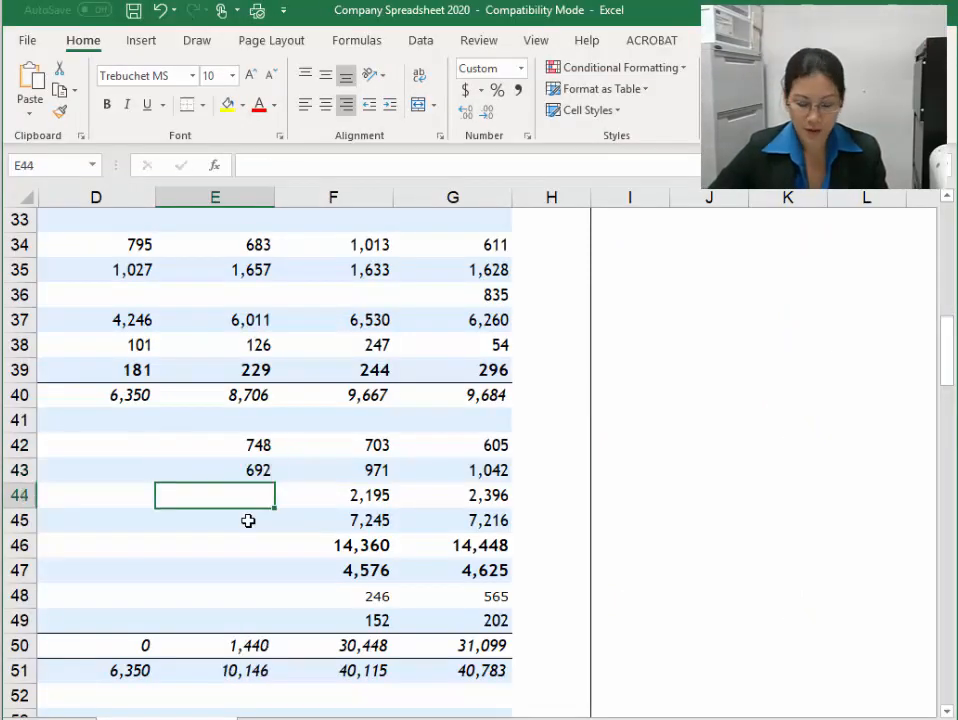
Enter the 2018 Property as 1920, Plant and equipment as 6488 and Goodwill as 13491 in E44:E46
type("1920")
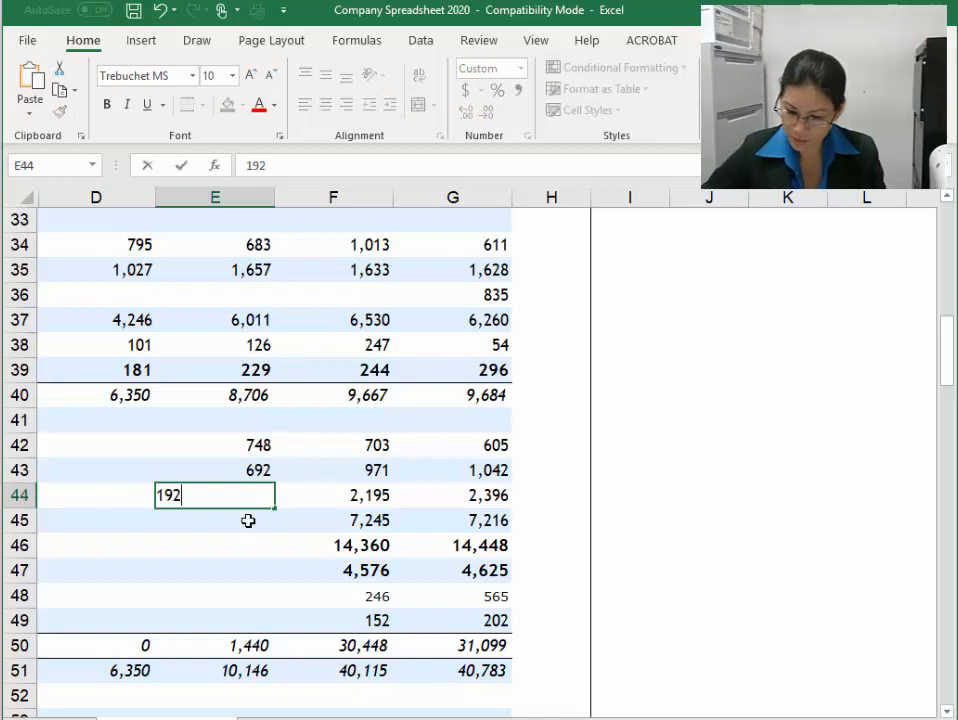
key("Return")
type("6488")
key("Return")
type("13,491")
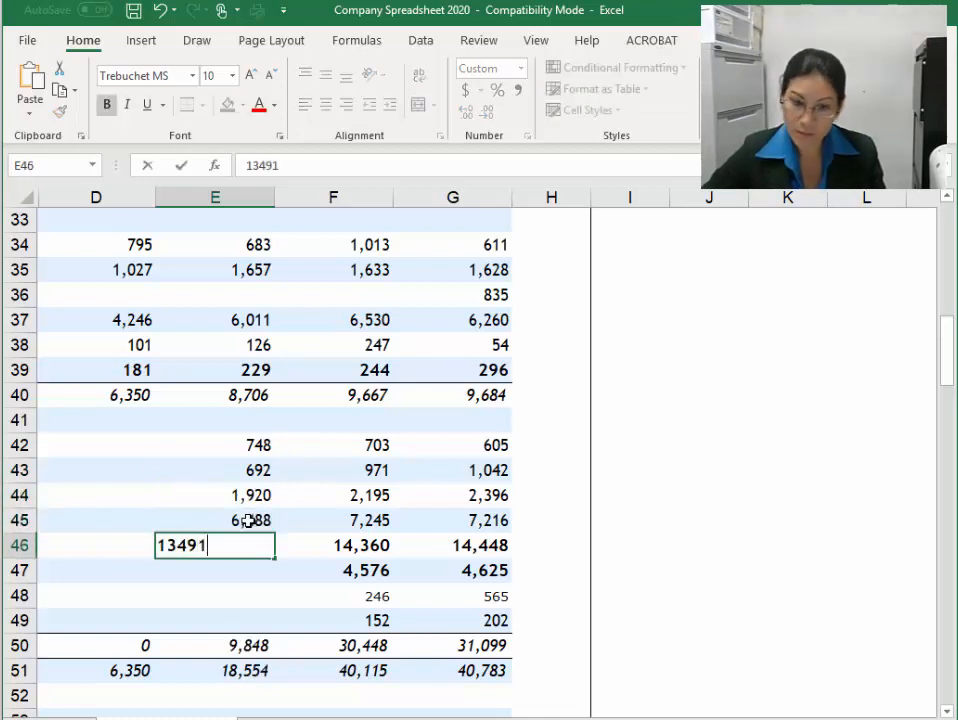
key("Return")
Enter the 2018 Intangible assets as 4369, non-current Derivatives as 391 and Other as 128 in E47:E49
type("4369")
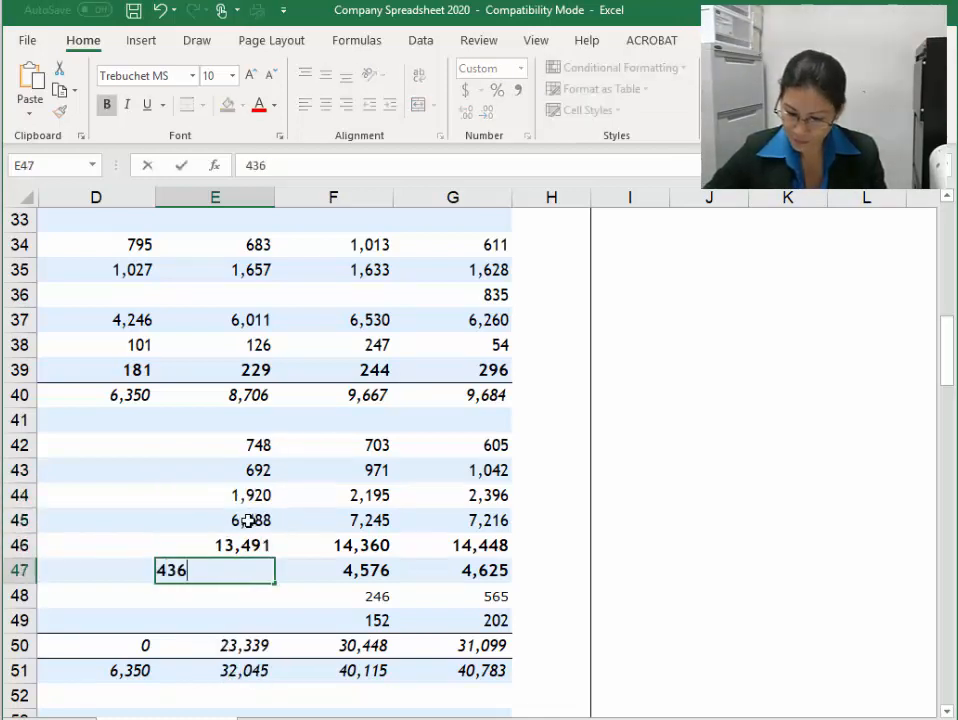
key("Return")
type("391")
key("Return")
type("128")
key("Return")
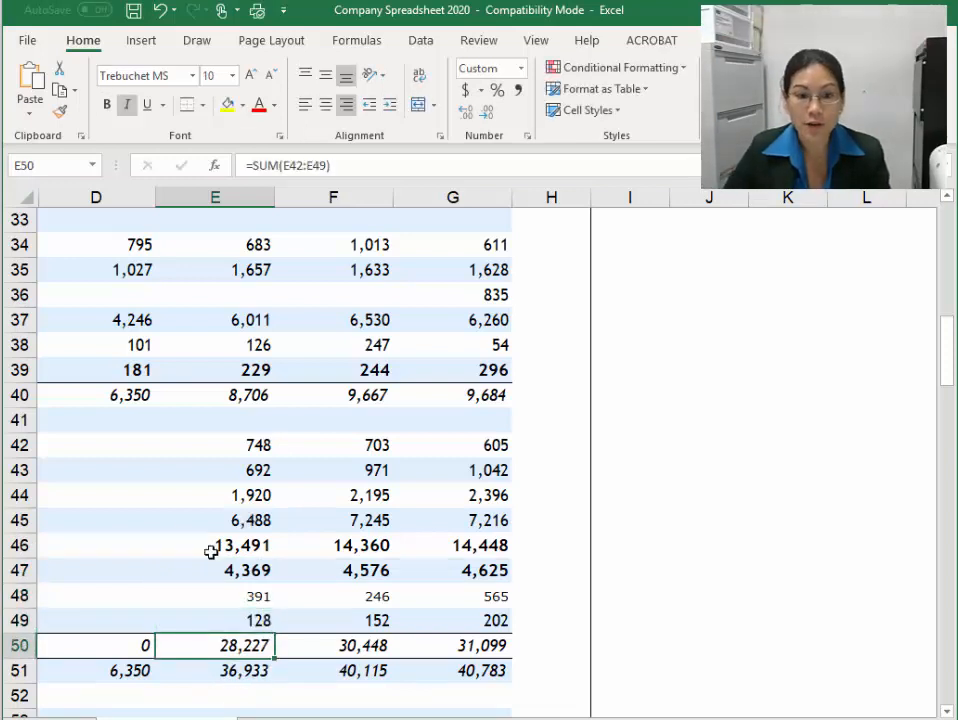
Enter the 2019 Investments in associates as 3393 in D42 and Deferred tax assets as 194 in D43
left_click(110, 440)
type("3392")
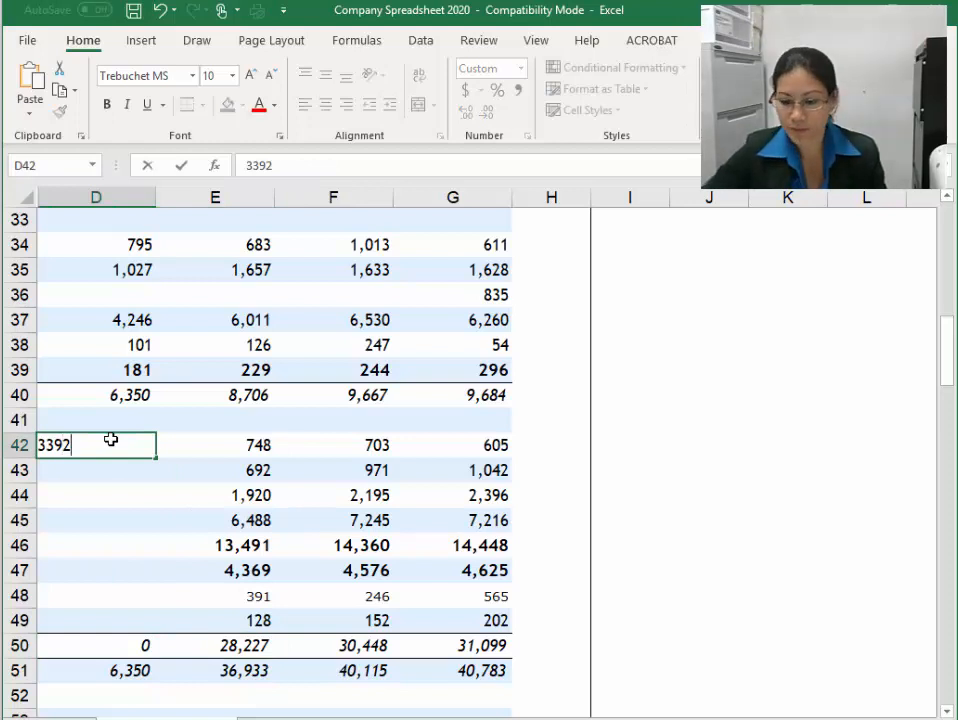
key("BackSpace")
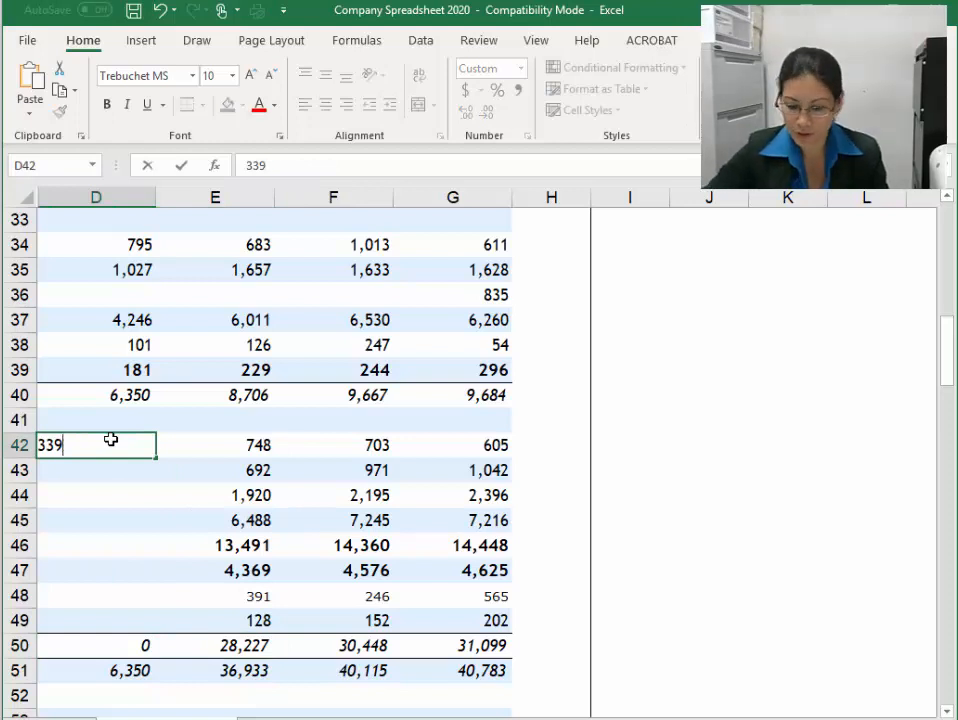
type("3")
key("Return")
type("194")
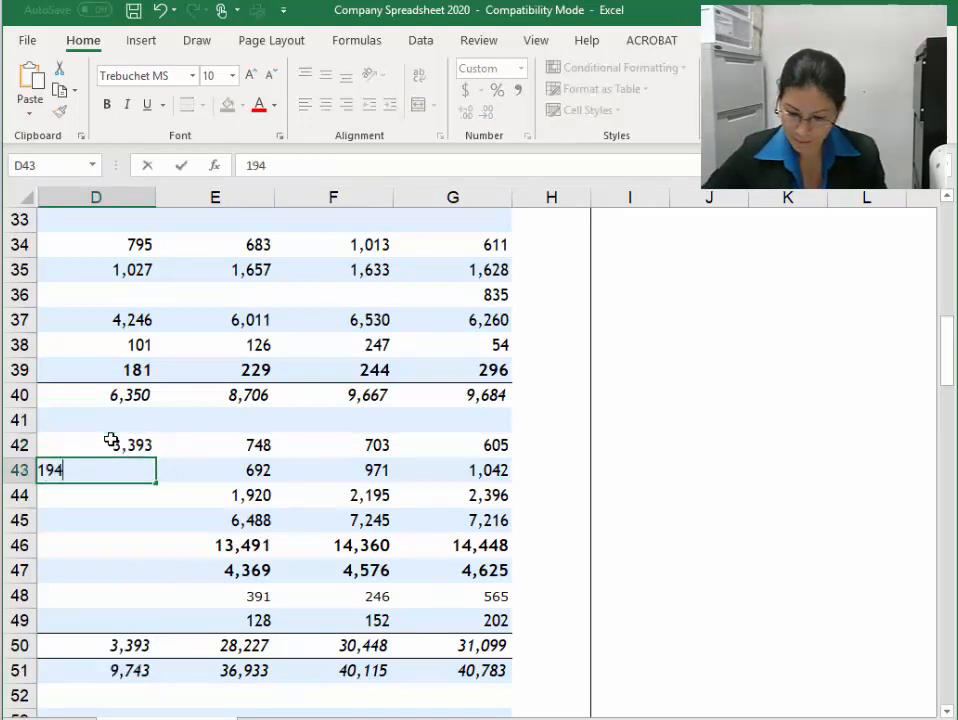
key("Return")
Enter the 2019 Property as 819, Plant and equipment as 3059 and Goodwill as 3090 in D44:D46
type("819")
key("Return")
type("3059")
key("Return")
type("3090")
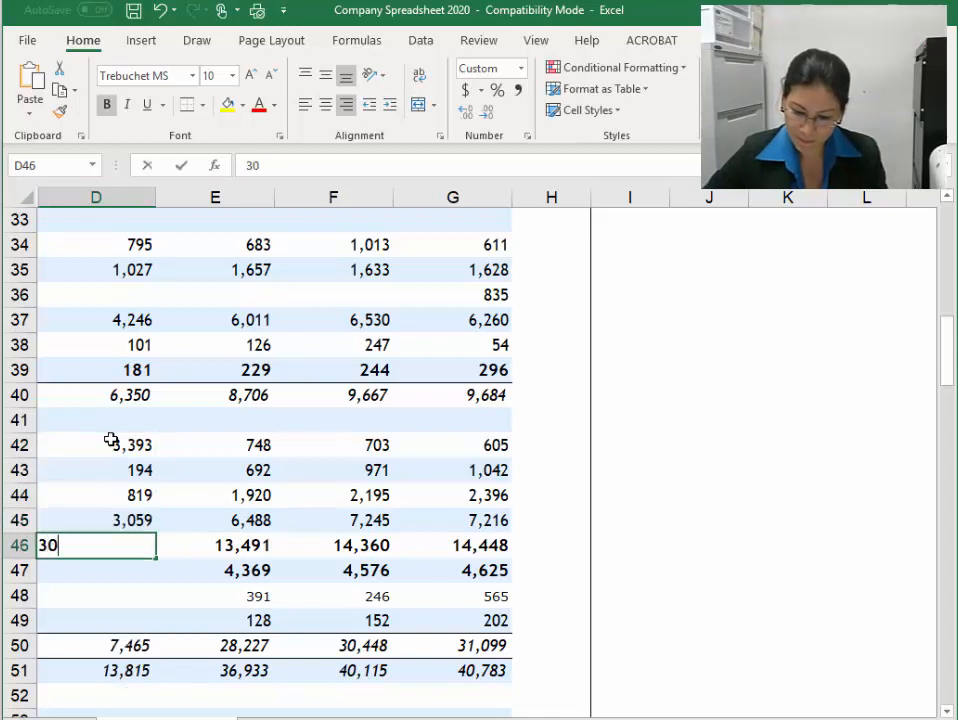
key("Return")
Enter the 2019 Intangible assets as 986, non-current Derivatives as 393 and Other as 49 in D47:D49
type("986")
key("Return")
type("393")
key("Return")
type("49")
key("Return")
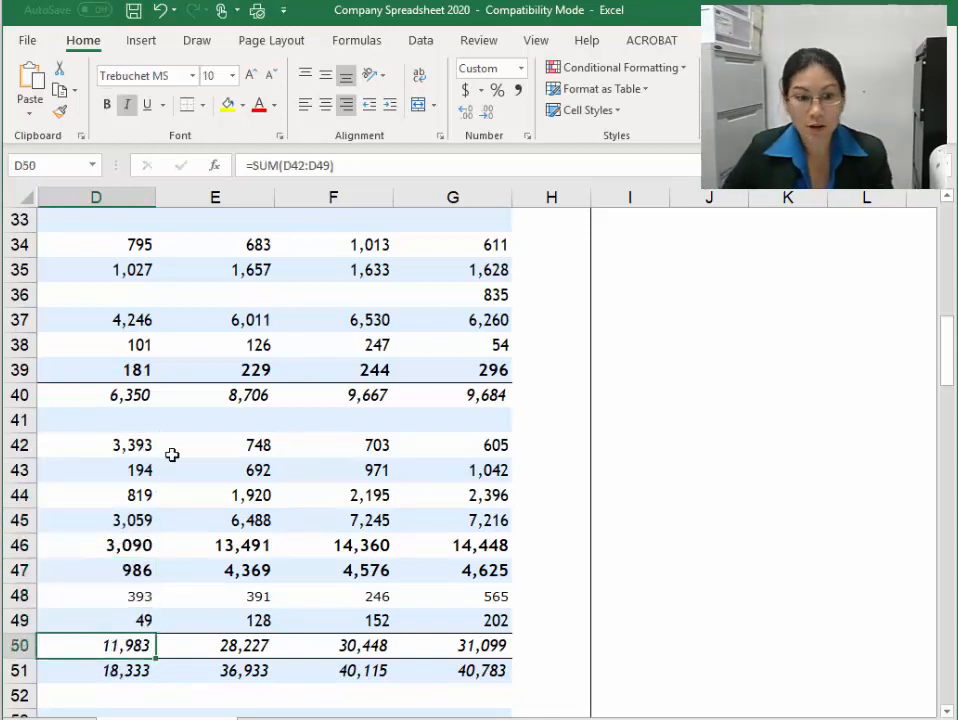
Check the total assets in E51 against the report and review the report's first current liability line items
left_click(247, 673)
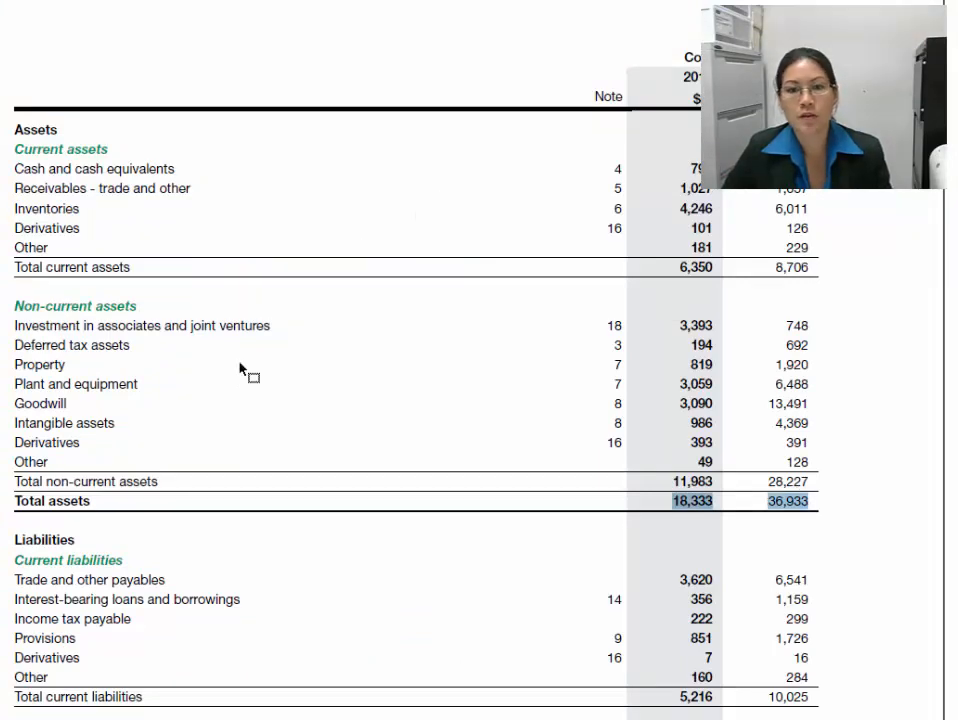
scroll(225, 391, "down", 4)
scroll(220, 394, "down", 2)
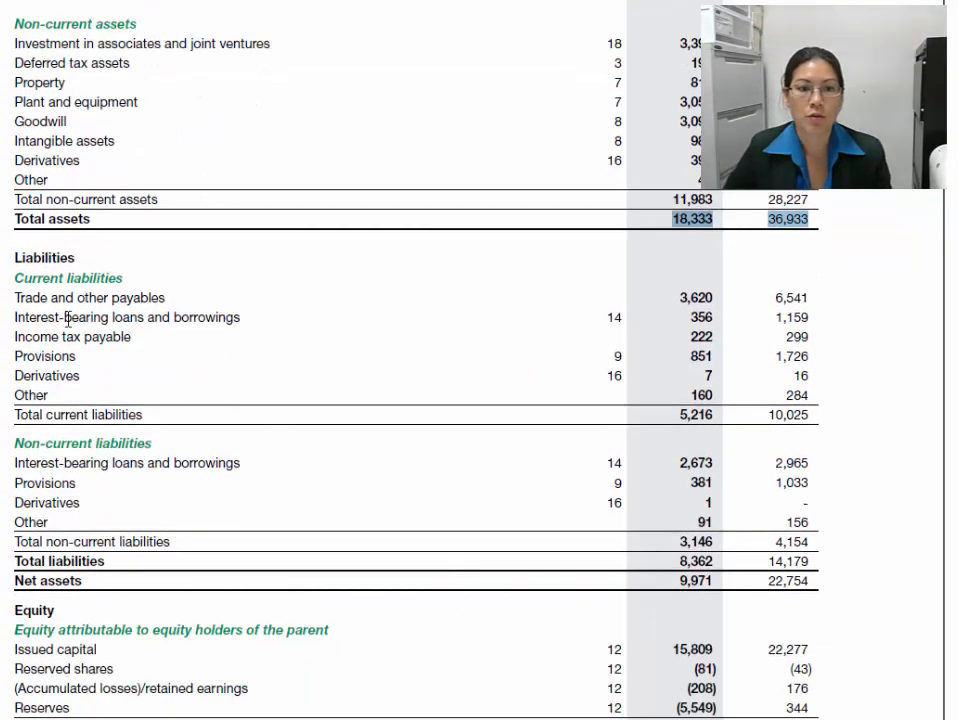
left_click_drag(26, 302, 211, 307)
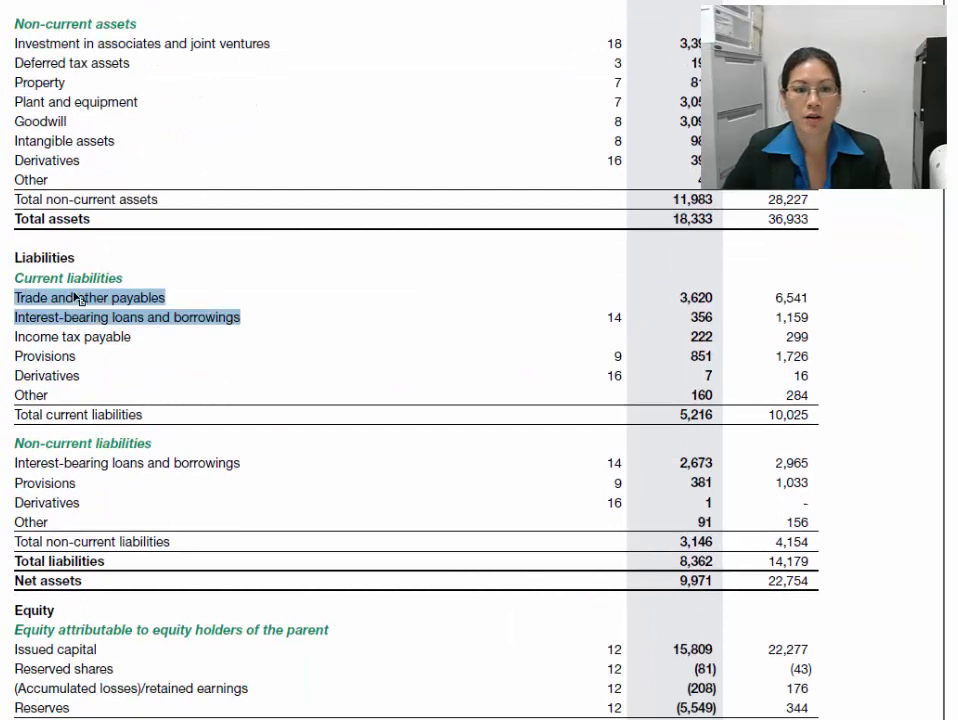
left_click(30, 304)
left_click_drag(69, 302, 243, 318)
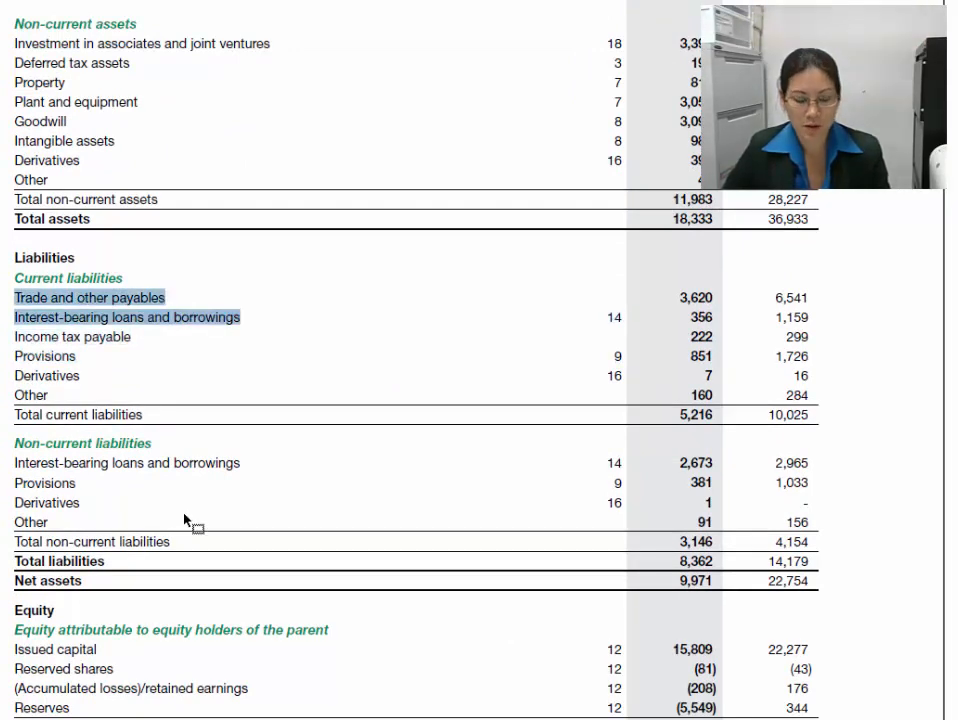
Check the spreadsheet's current liability labels from Trade and other payables to Other in B55:B60 against the report
key("alt+Tab")
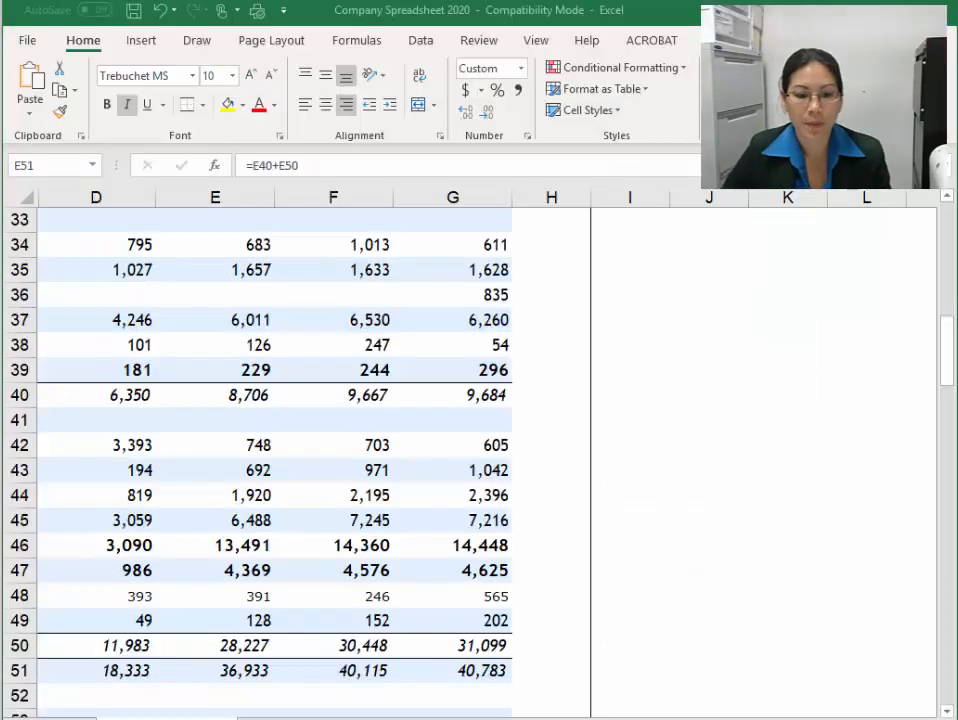
scroll(133, 590, "down", 5)
key("Left")
key("Home")
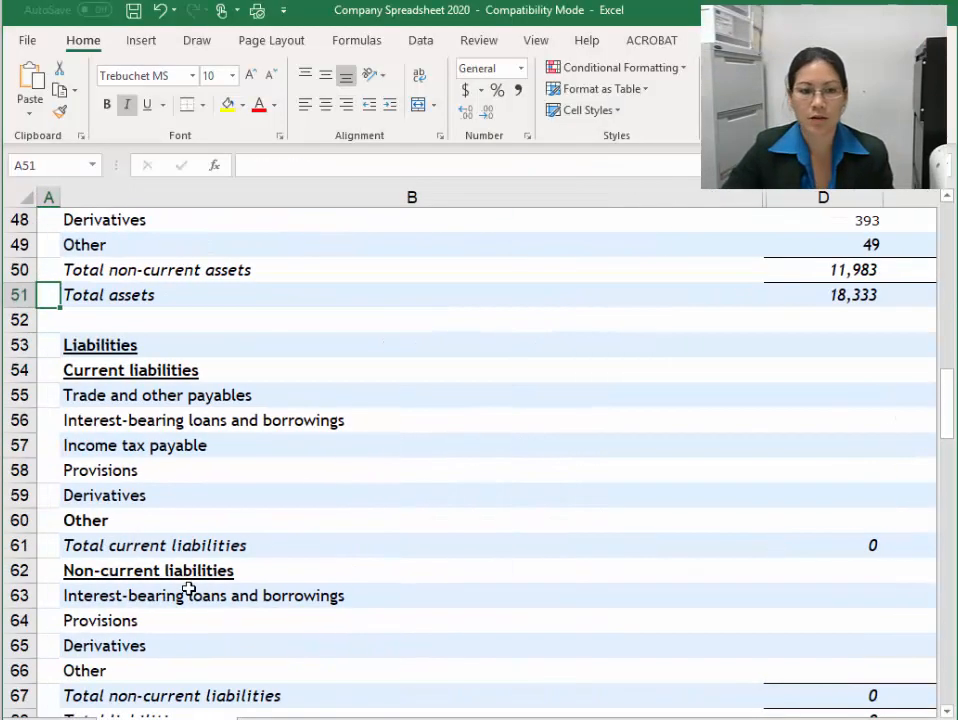
left_click(174, 395)
left_click(179, 422)
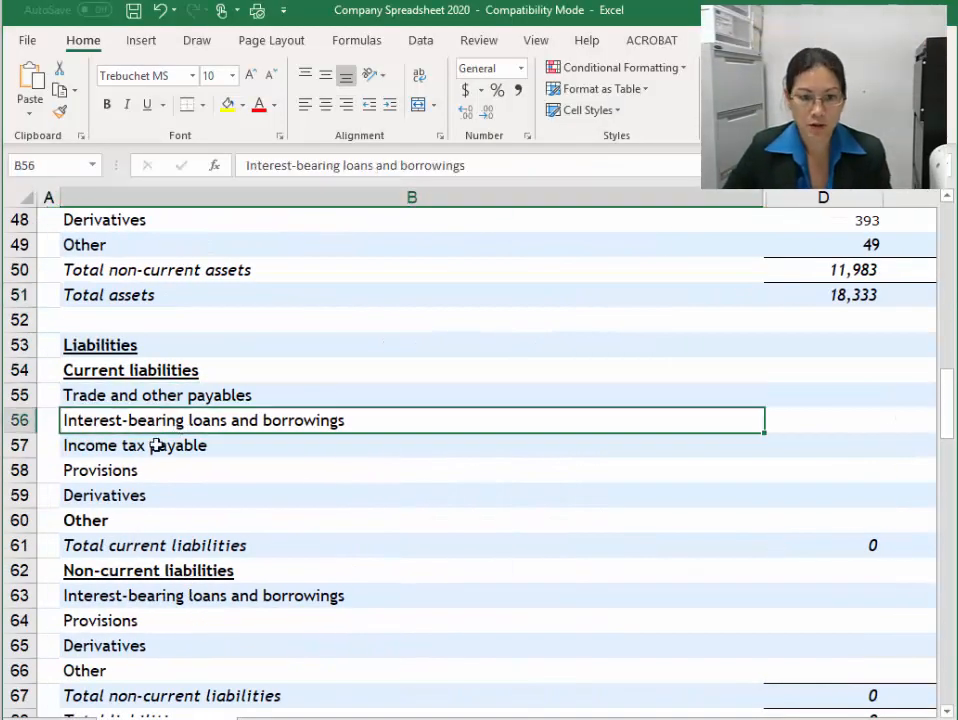
left_click(103, 449)
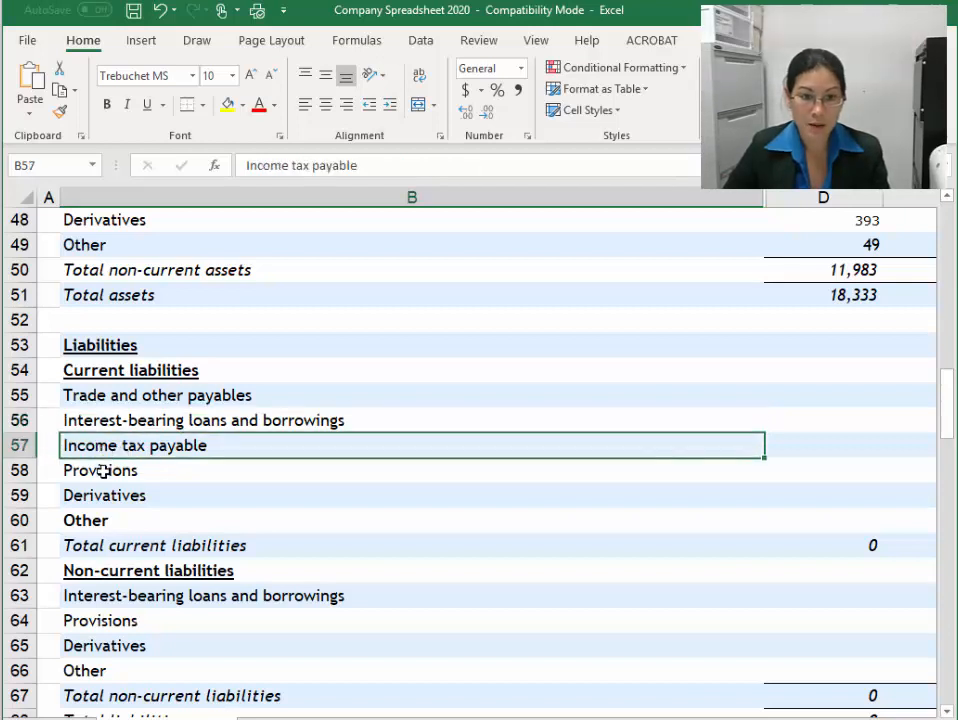
left_click(103, 471)
left_click(98, 494)
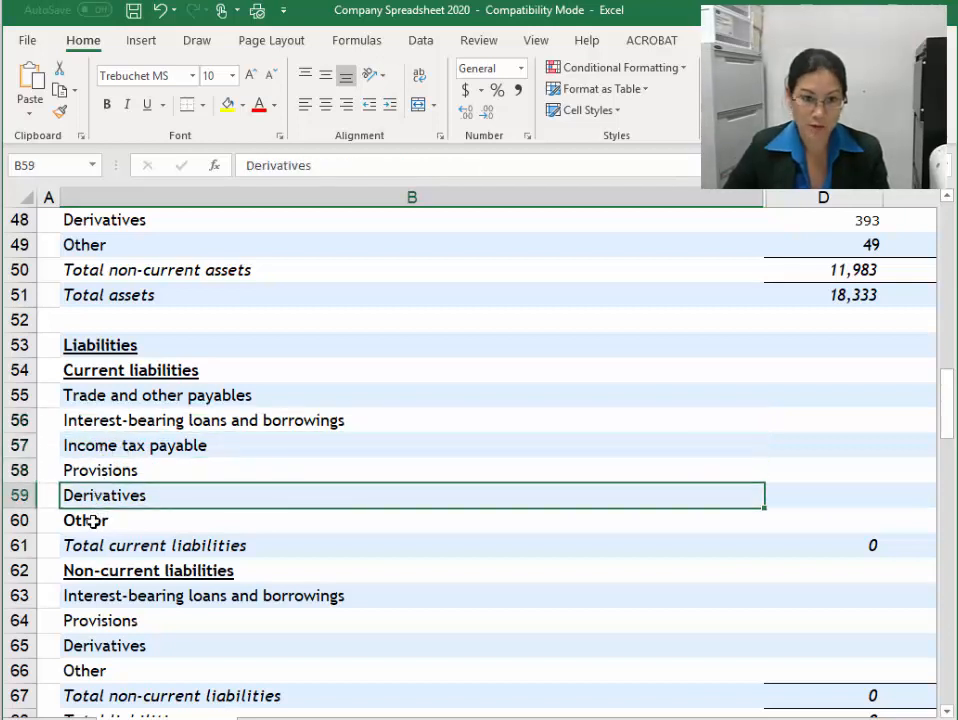
left_click(92, 521)
Look up the 2018 Trade and other payables in the report and enter 6541 in E55
key("alt+Tab")
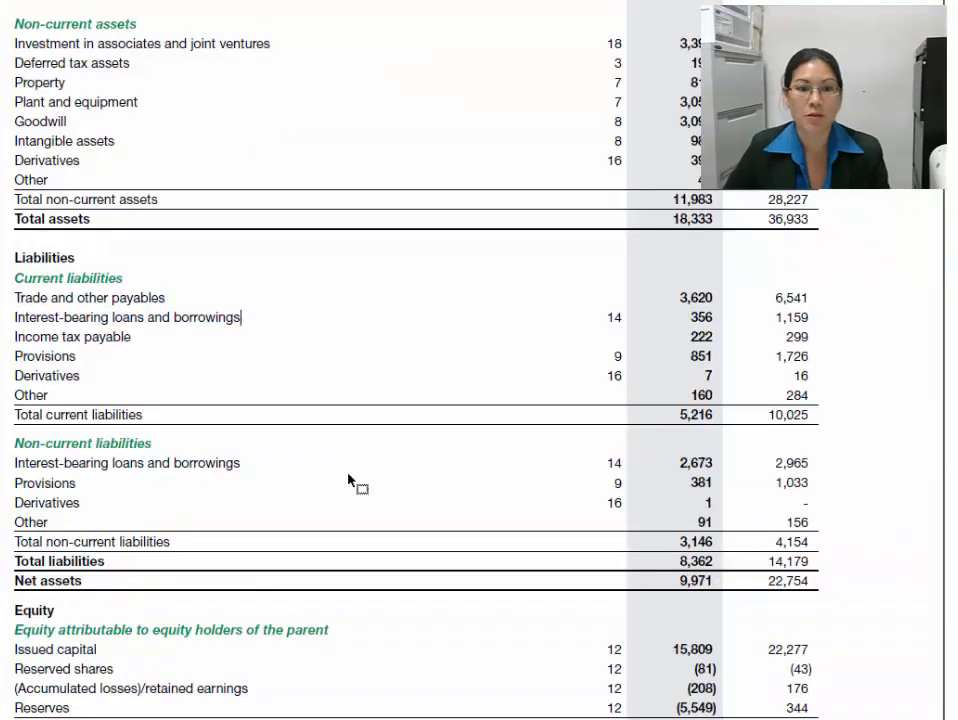
left_click_drag(776, 297, 815, 300)
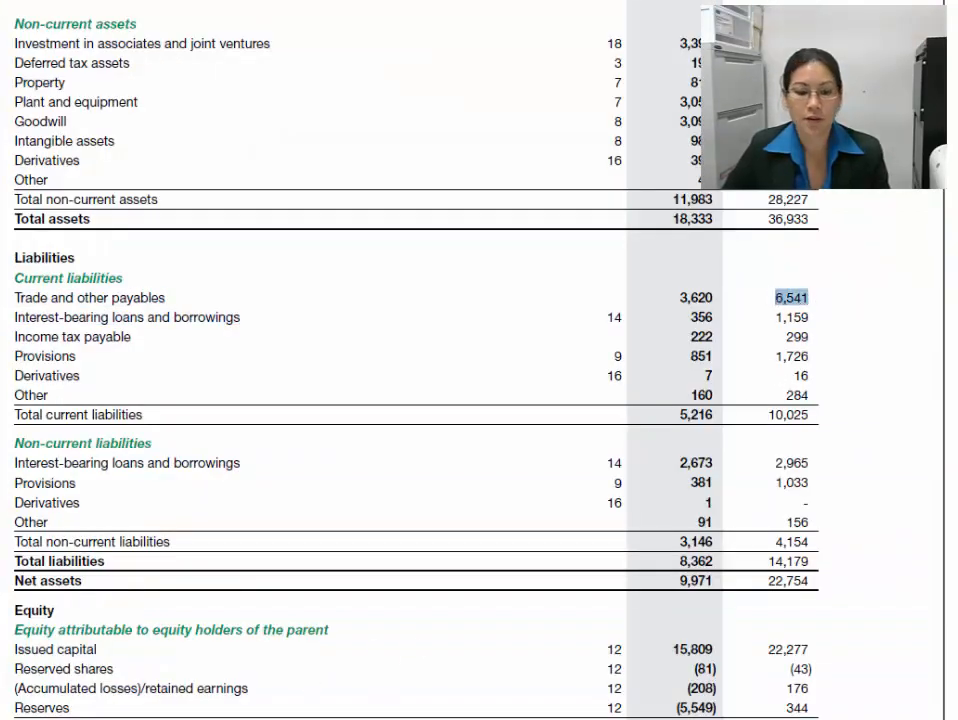
key("alt+Tab")
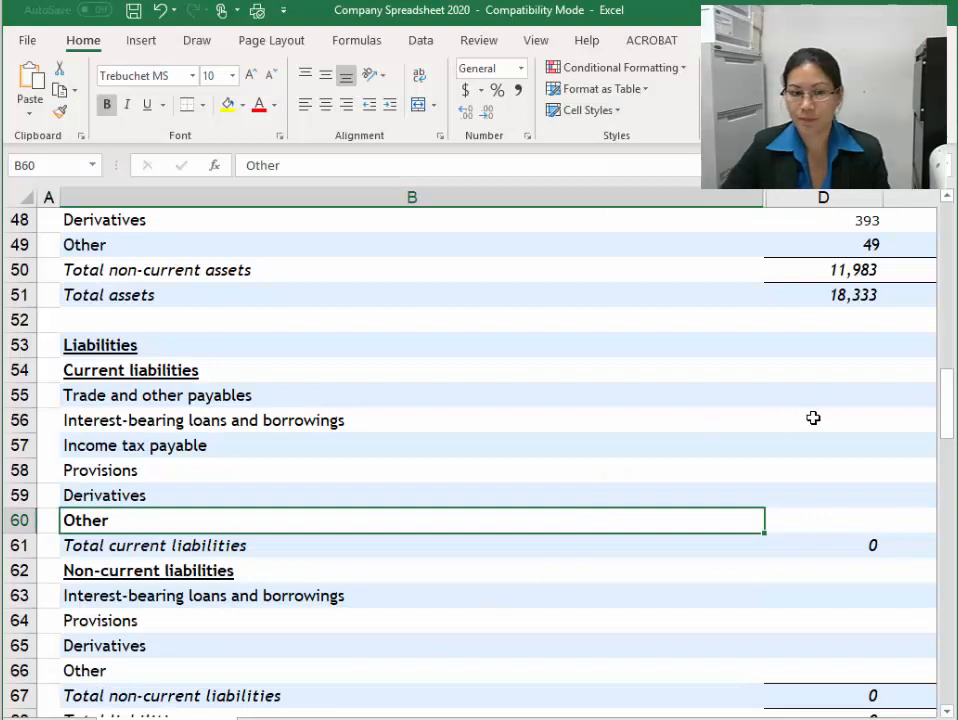
key("Up")
key("Up")
key("Up")
key("Up")
key("Up")
key("Right")
key("Right")
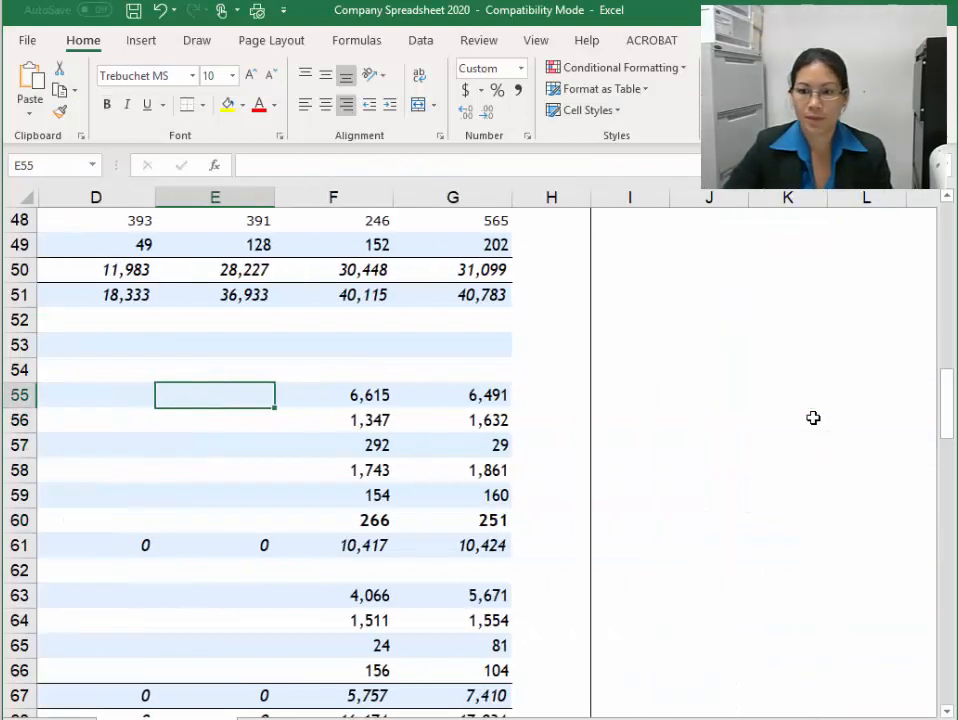
type("6541")
key("Return")
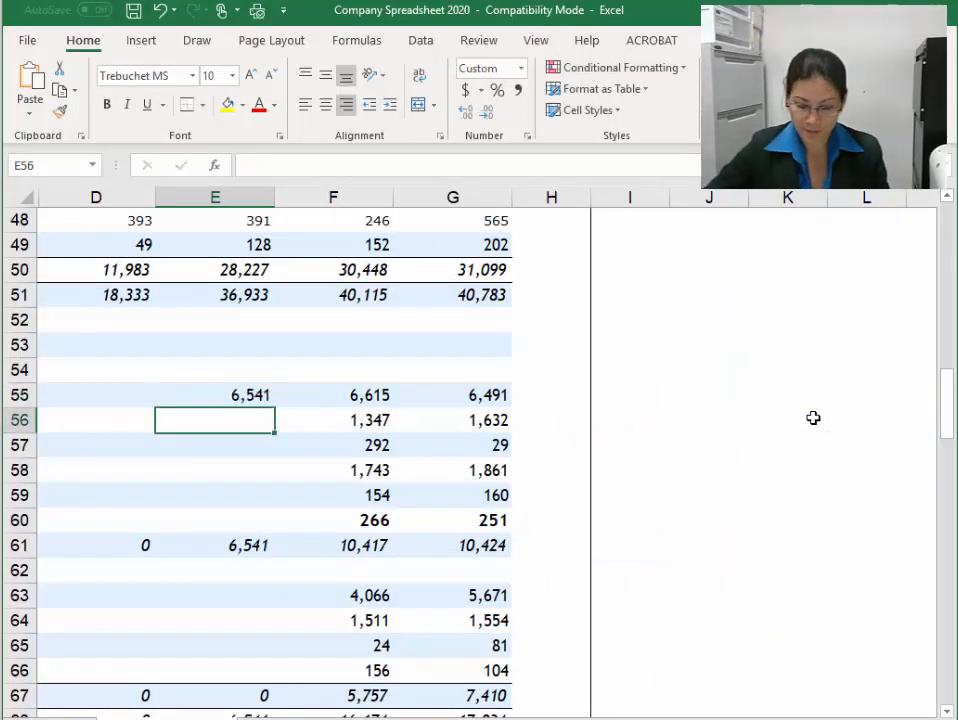
Enter the 2018 current Interest-bearing loans and borrowings as 1159, Income tax payable as 299 and Provisions as 1726 in E56:E58
type("1,159")
key("Return")
type("299")
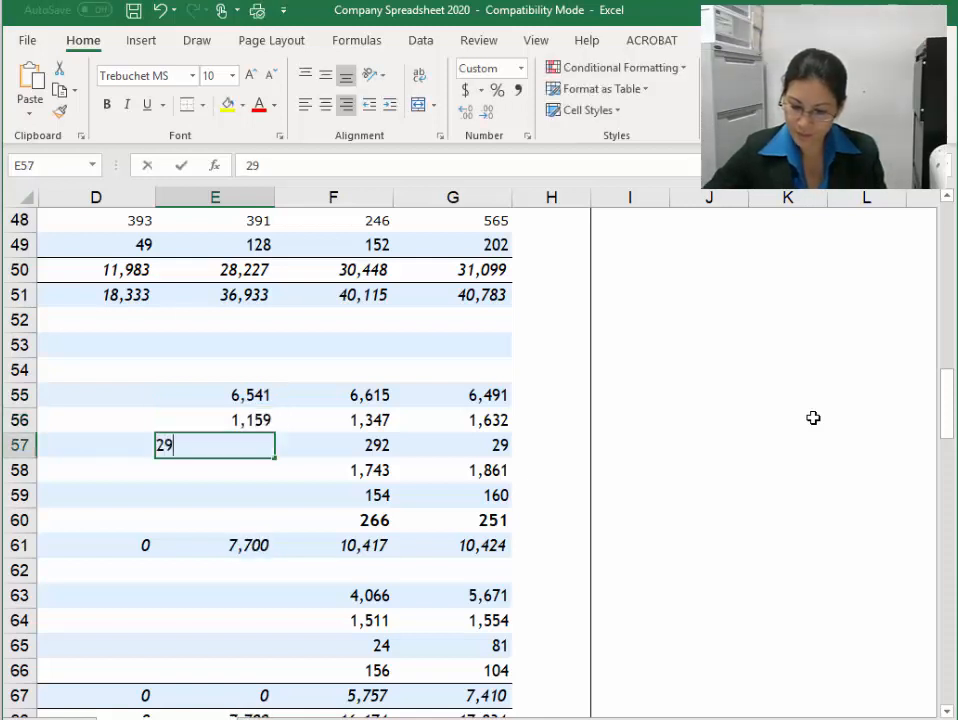
key("Return")
type("1726")
key("Return")
Enter the 2018 current liability Derivatives as 16 in E59 and Other as 284 in E60
type("16")
key("Return")
type("284")
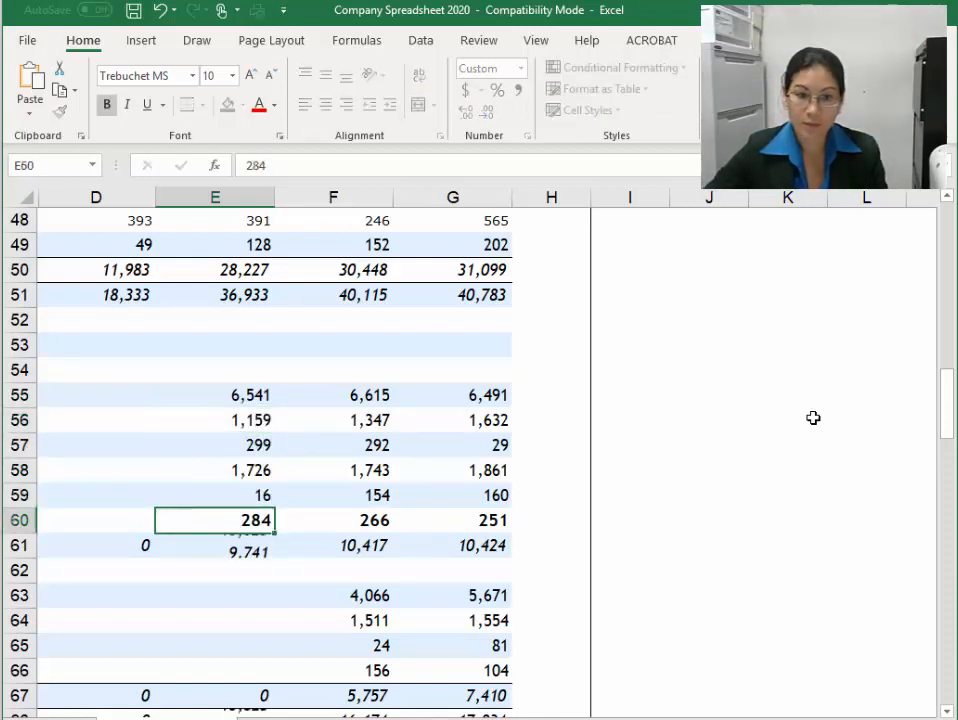
key("Return")
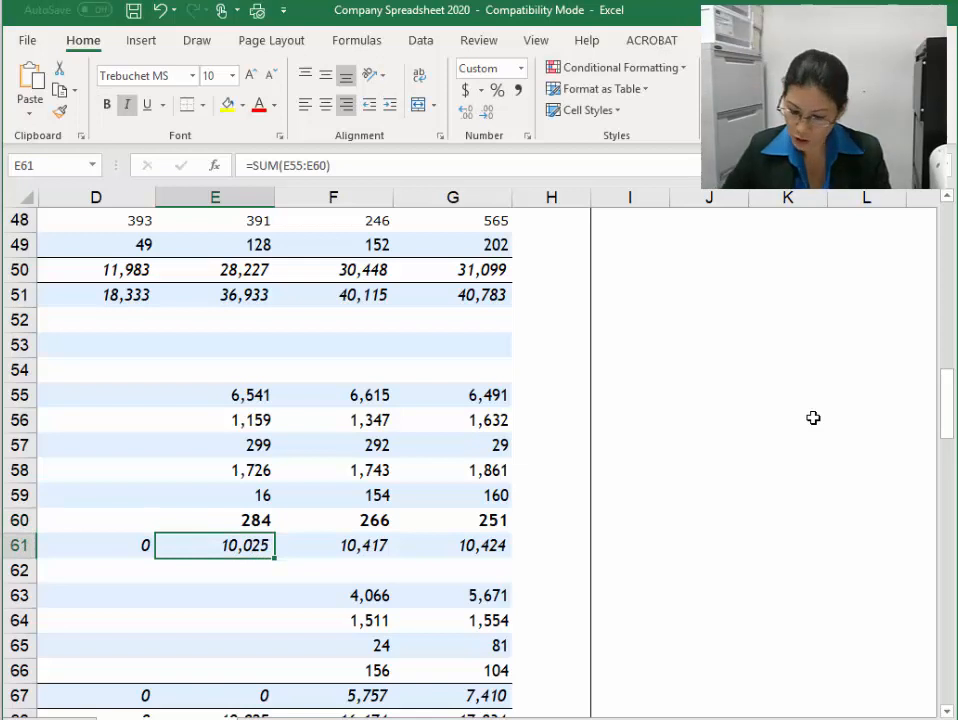
Enter the 2019 Trade and other payables as 3620, current Interest-bearing loans as 356 and Income tax payable as 222 in D55:D57
left_click(101, 396)
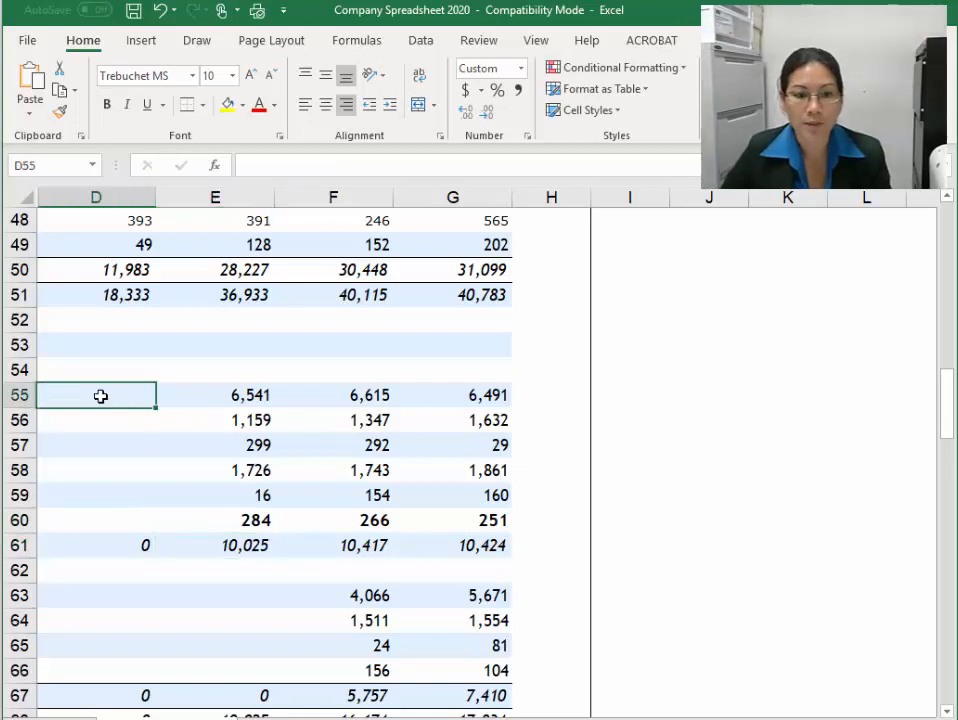
type("3,620")
key("Return")
type("356")
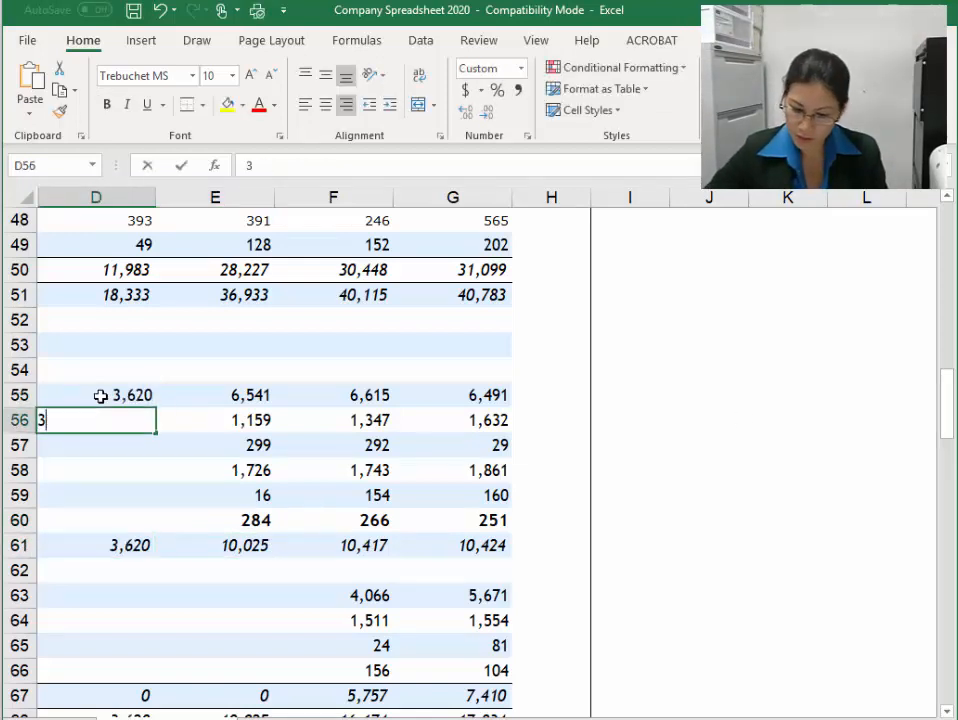
key("Return")
type("222")
key("Return")
Enter the 2019 current Provisions as 851, Derivatives as 7 and Other as 160 in D58:D60
type("851")
key("Return")
type("7")
key("Return")
type("160")
key("Return")
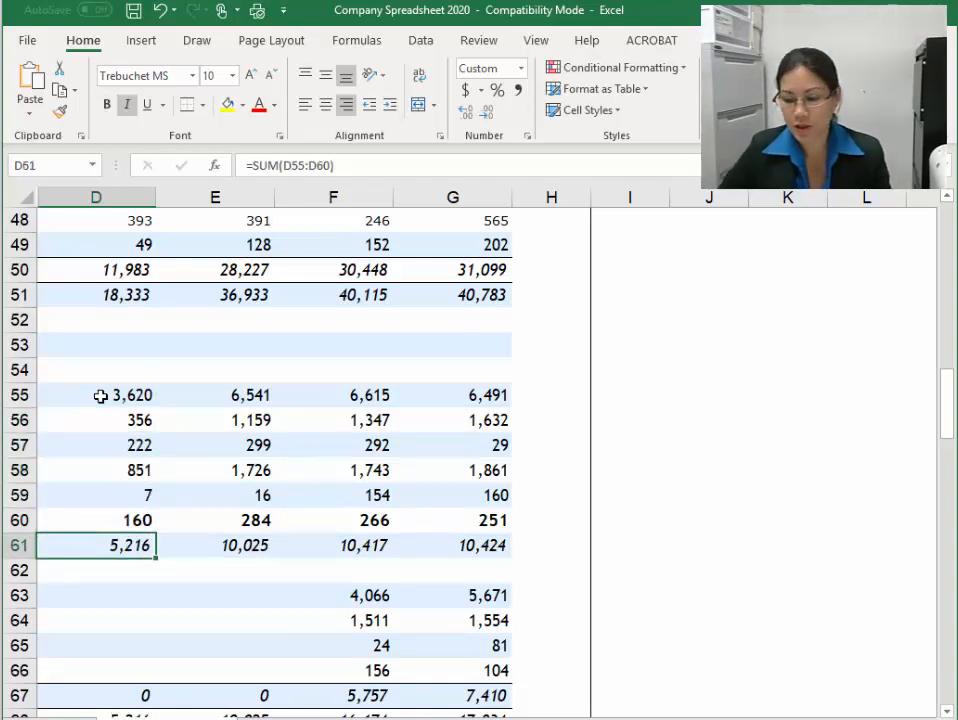
Compare the report's non-current liability line items with the spreadsheet labels from Interest-bearing loans to Other in B63:B66
key("Home")
key("Down")
key("Down")
key("Down")
key("Right")
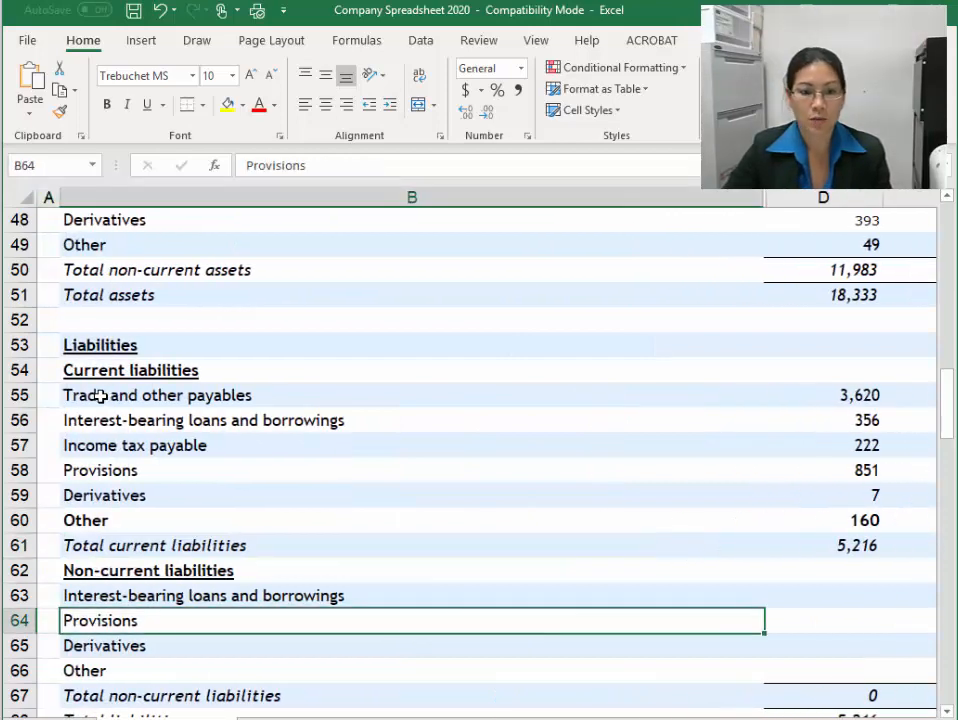
scroll(100, 396, "down", 4)
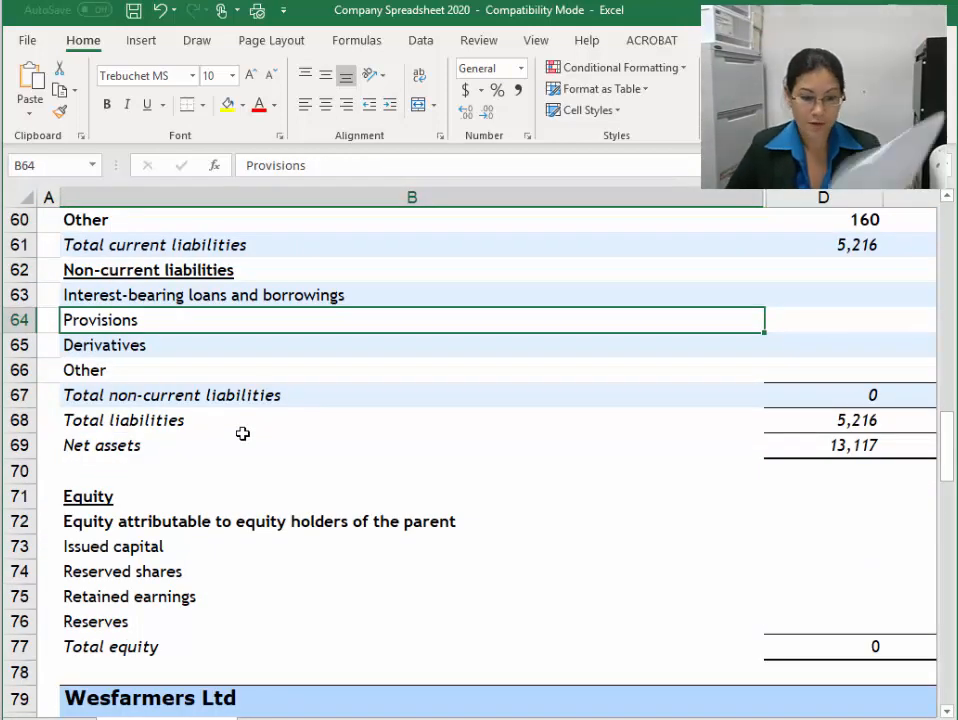
left_click(20, 717)
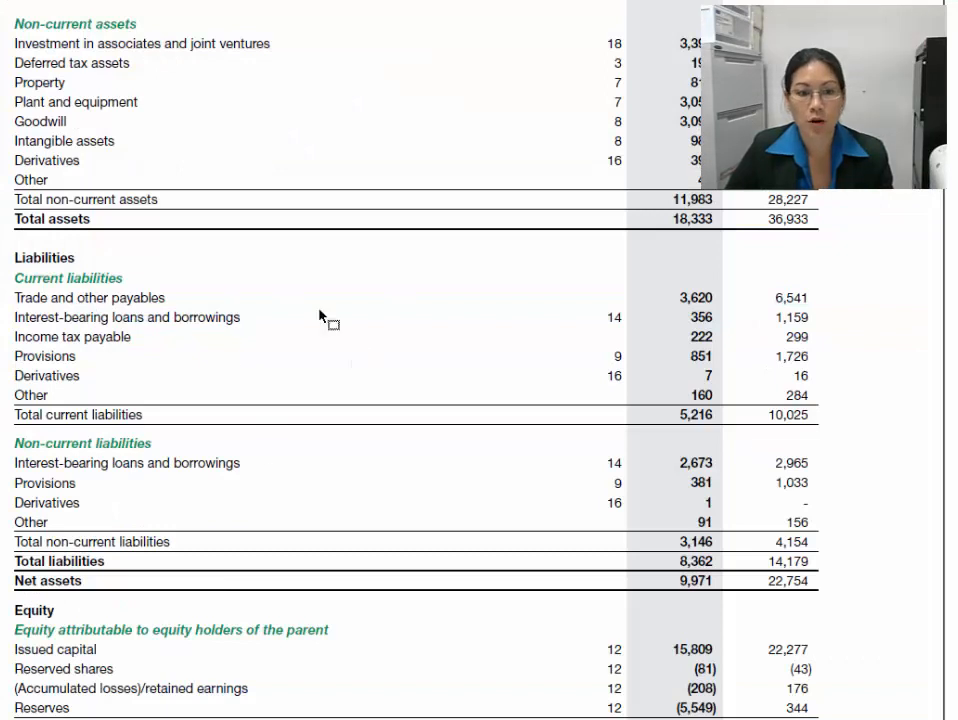
triple_click(35, 466)
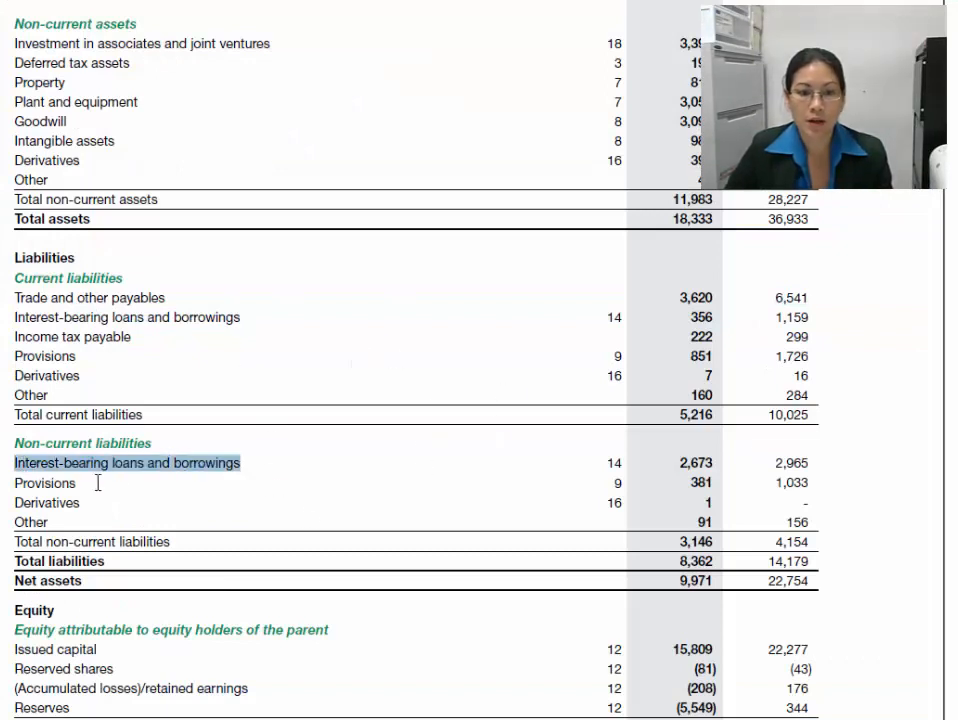
left_click(50, 481)
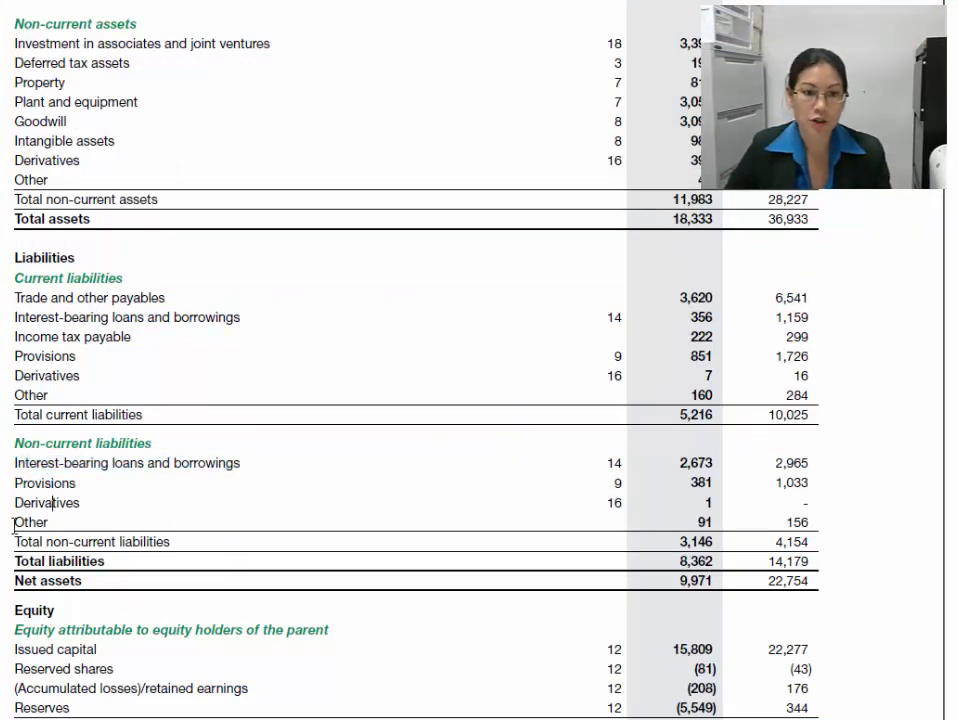
key("alt+Tab")
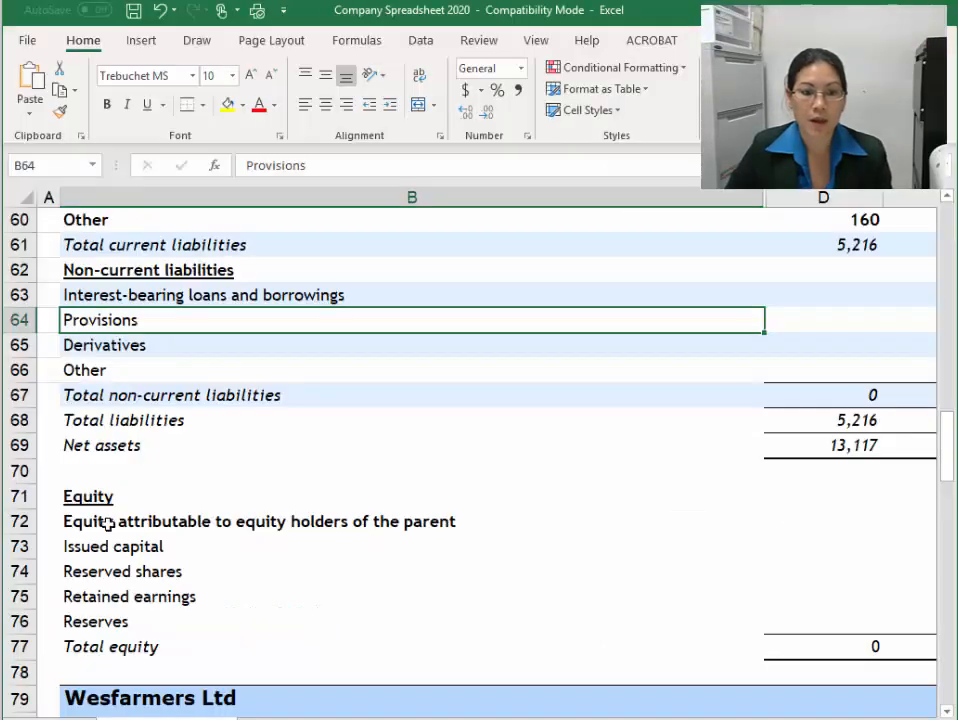
left_click(122, 297)
left_click(121, 318)
left_click(124, 347)
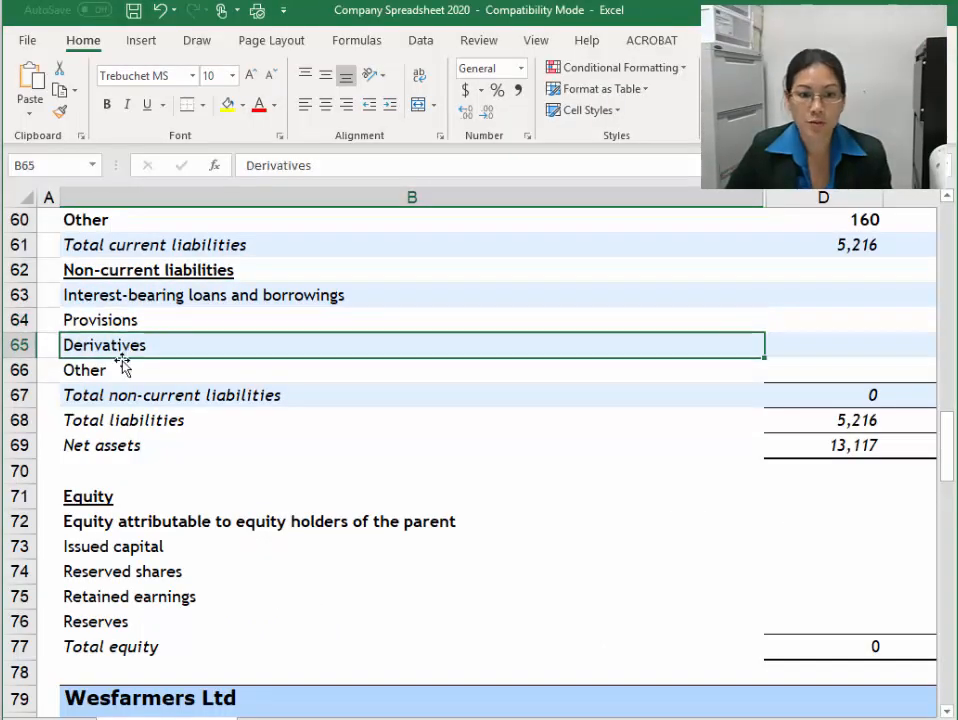
left_click(126, 368)
Enter the 2018 non-current Interest-bearing loans as 2965 in E63, Provisions as 1033 in E64 and Other as 156 in E66, leaving Derivatives blank
left_click(843, 295)
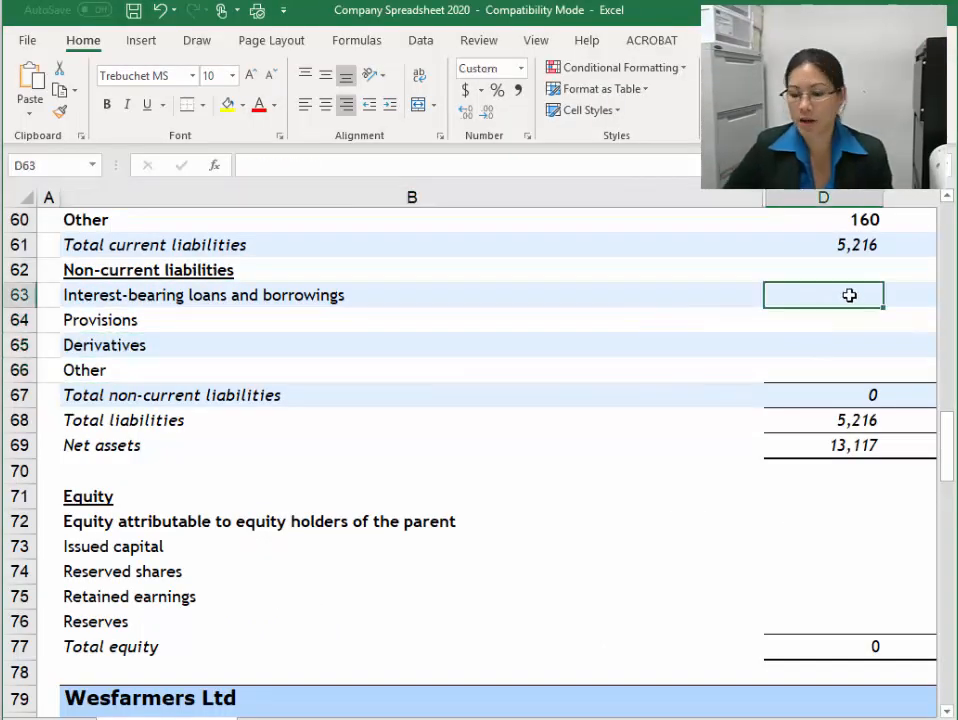
key("Right")
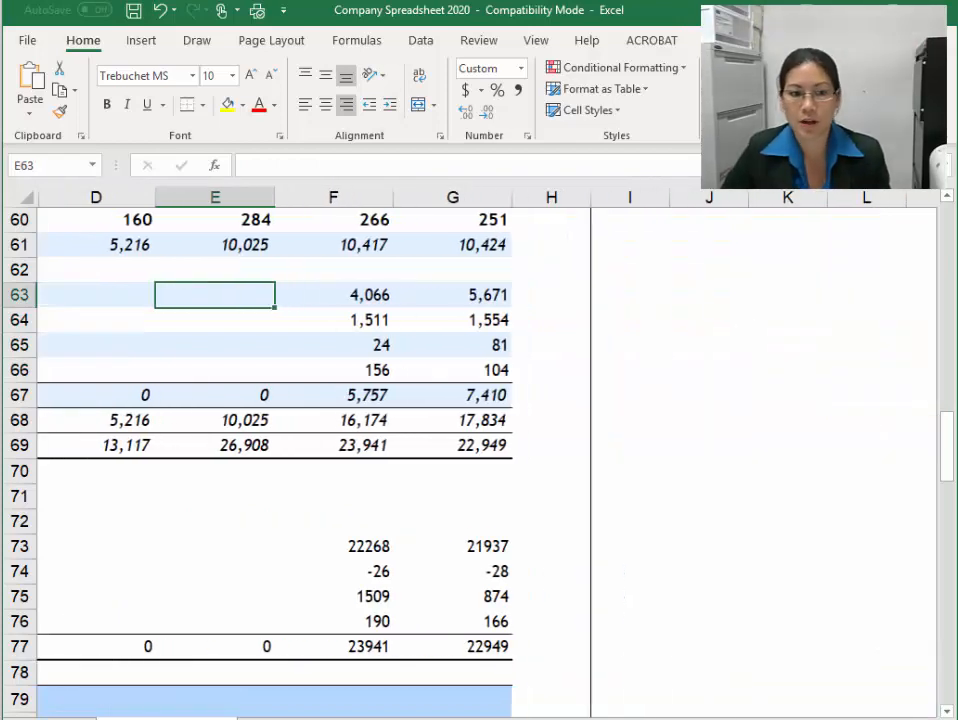
key("alt+Tab")
left_click_drag(778, 468, 802, 458)
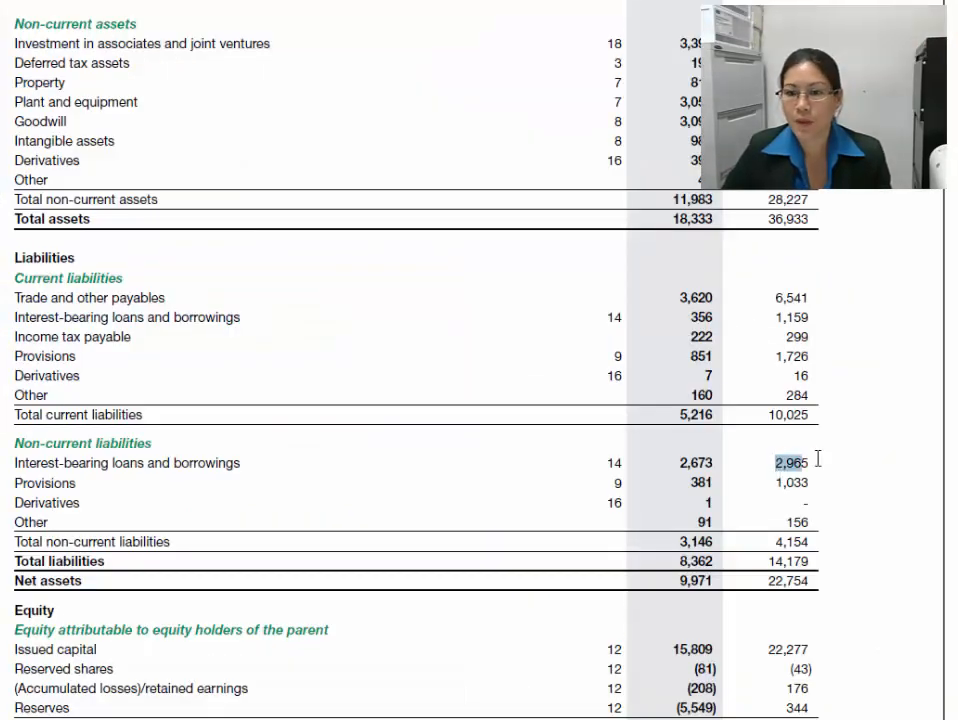
key("ctrl+c")
key("alt+Tab")
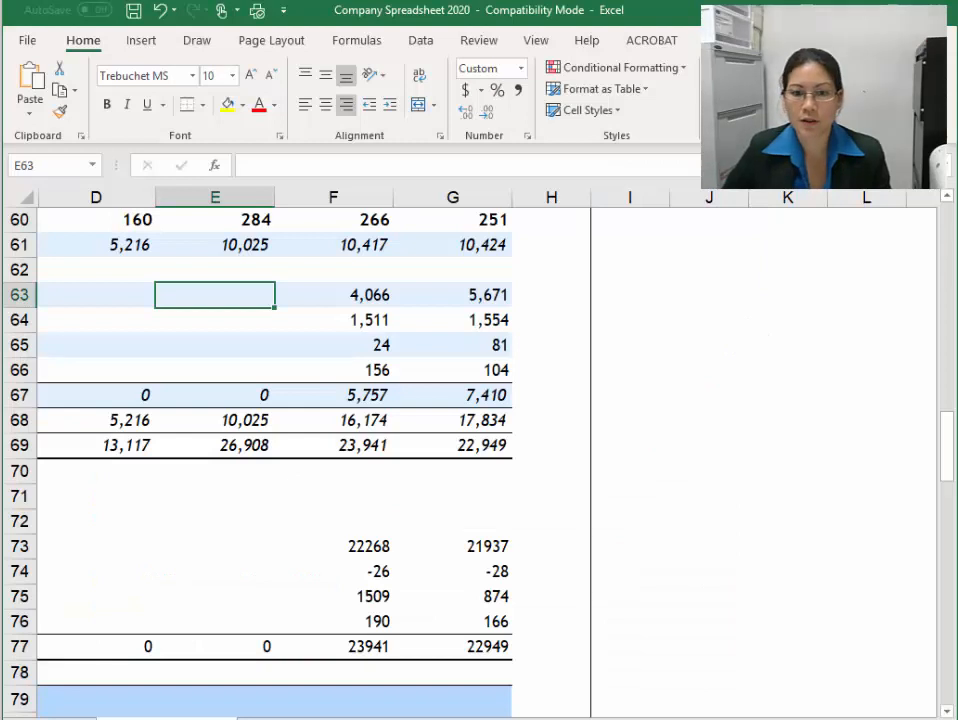
type("2965")
key("Return")
type("1,033")
key("Return")
key("Return")
type("156")
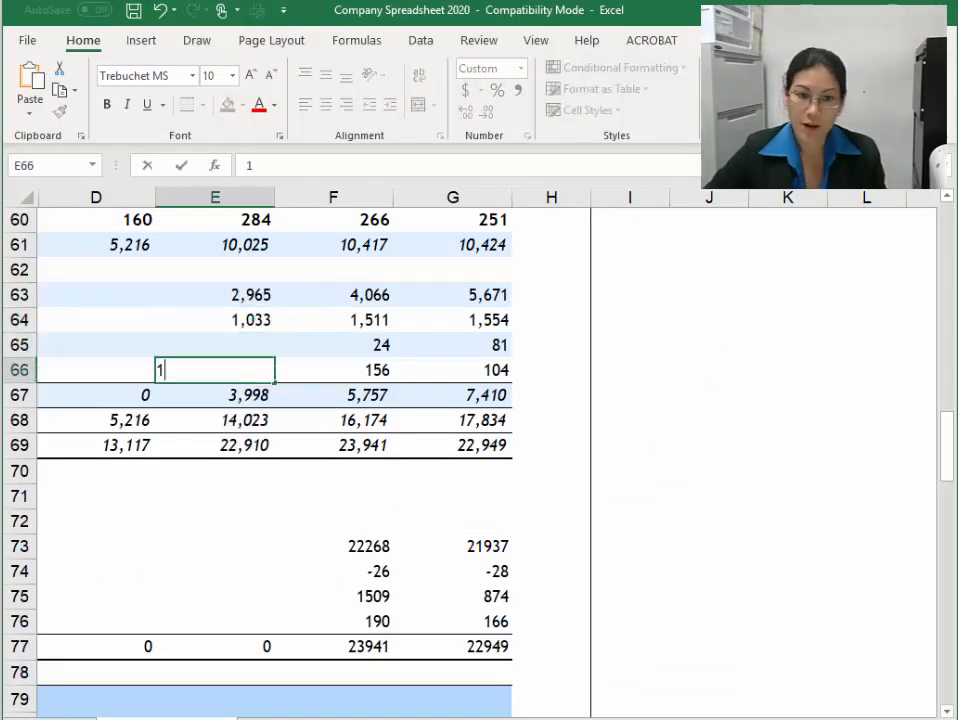
key("Return")
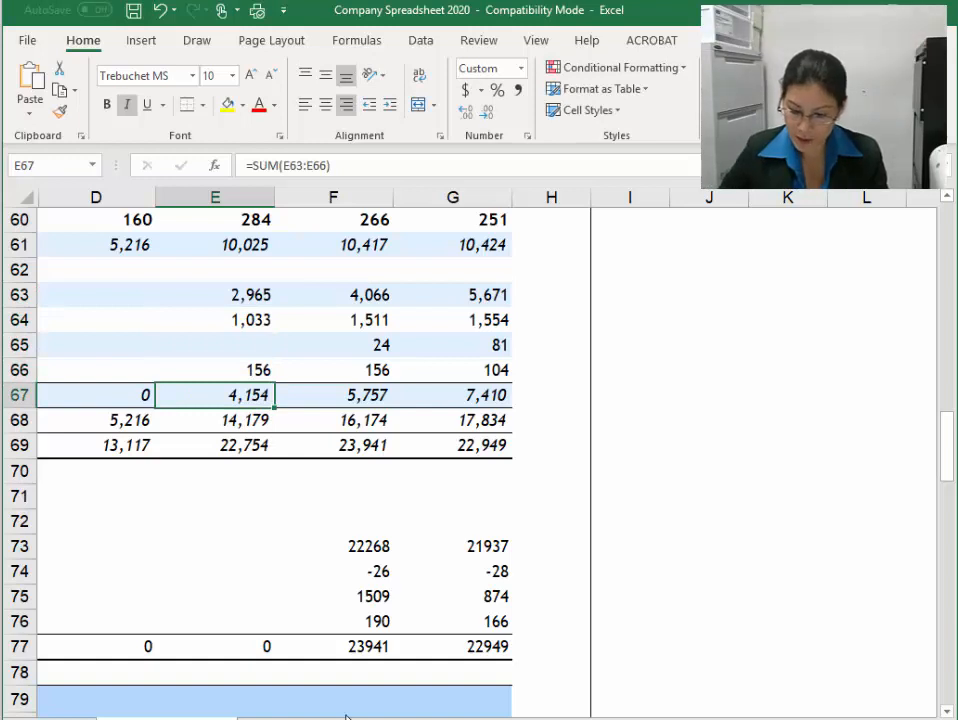
Enter the 2019 non-current Interest-bearing loans as 2671, Provisions as 381, Derivatives as 1 and Other as 91 in D63:D66
left_click(153, 291)
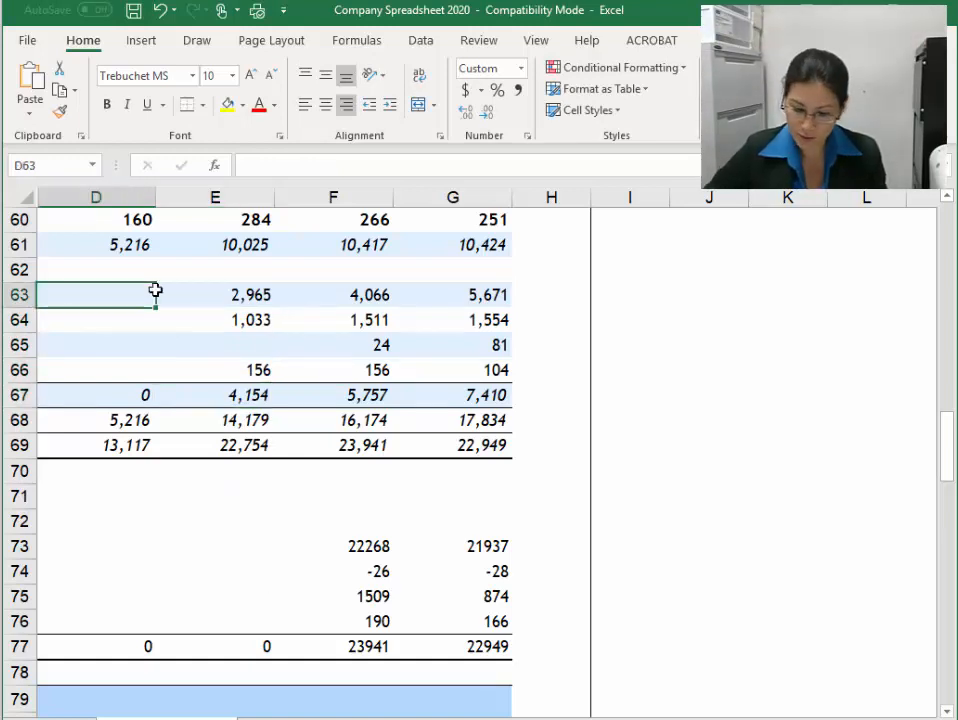
type("2,671")
key("Return")
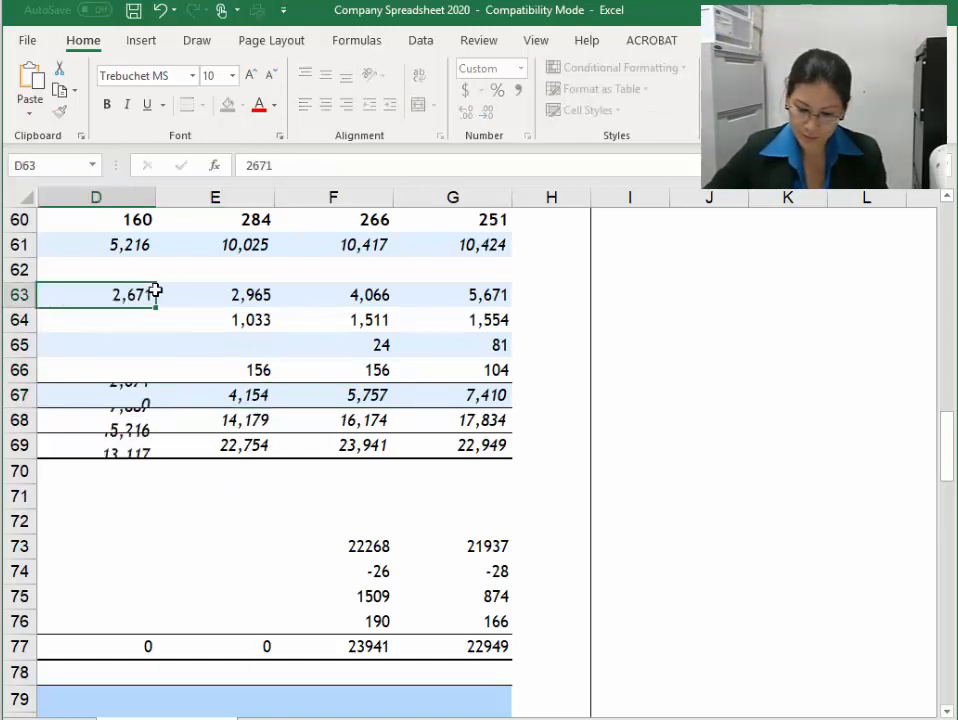
type("381")
key("Return")
type("1")
key("Return")
type("91")
key("Return")
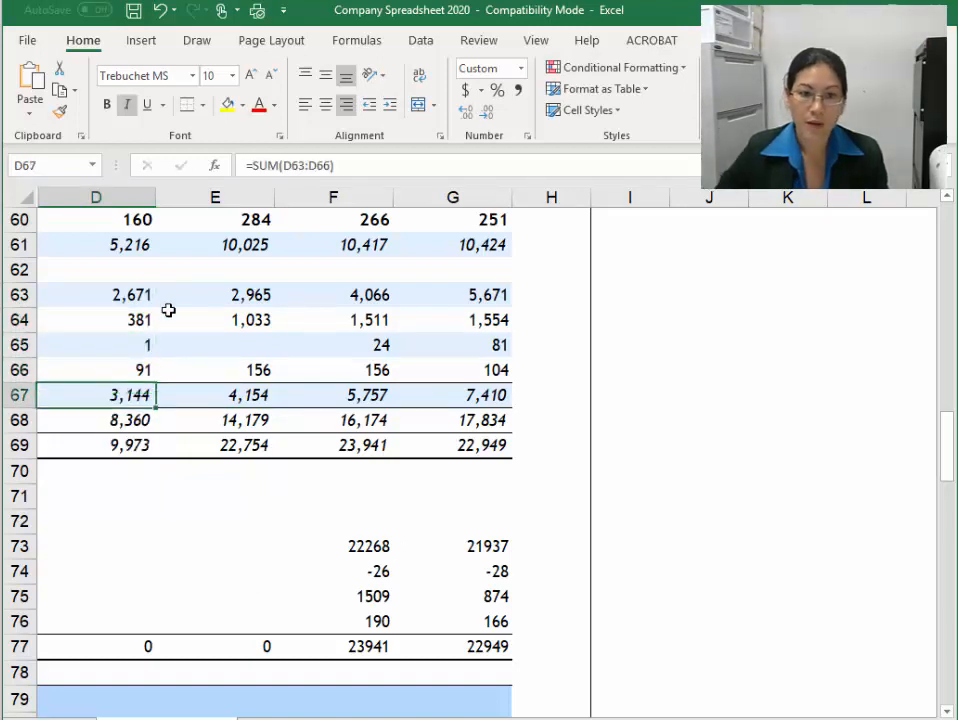
Check the 2018 and 2019 liability and net asset totals in rows 67 to 69 against the report and inspect the D67 sum formula
left_click(256, 395)
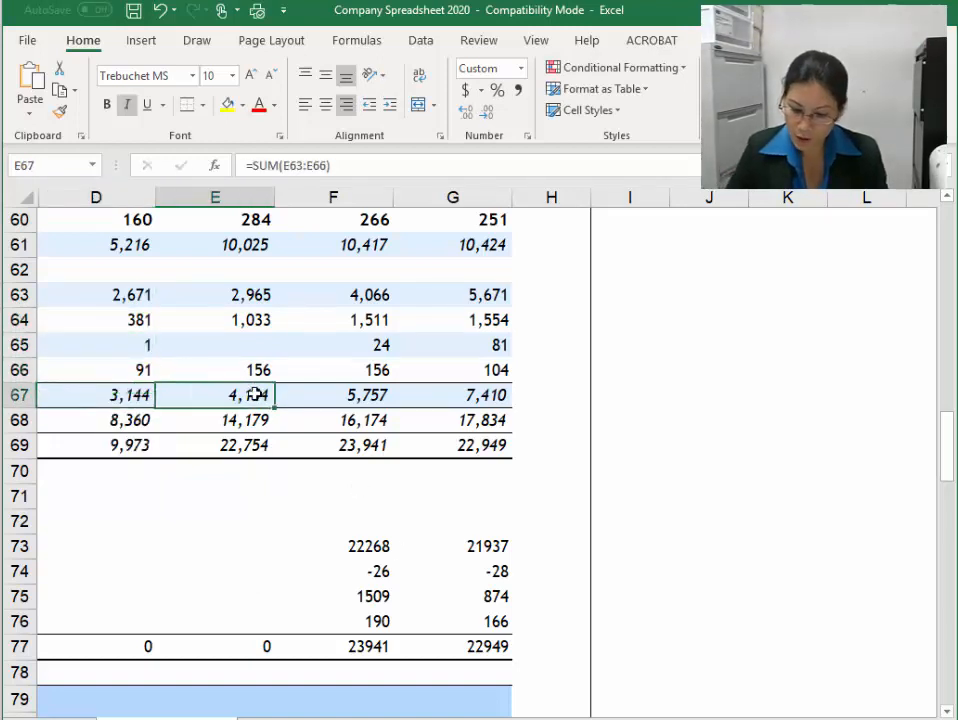
left_click(240, 420)
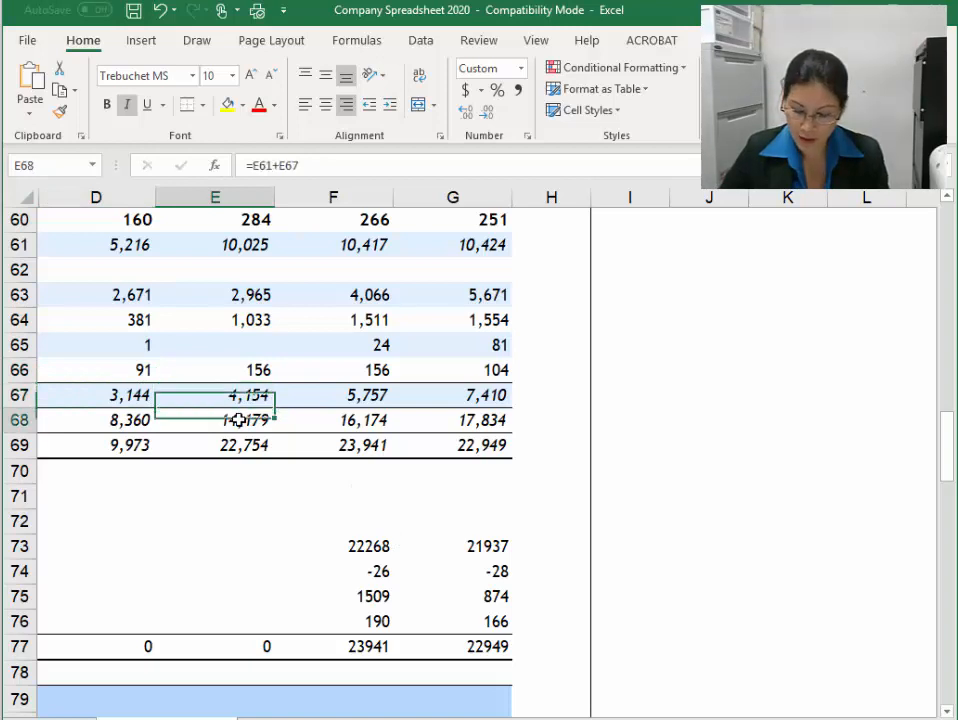
left_click(230, 445)
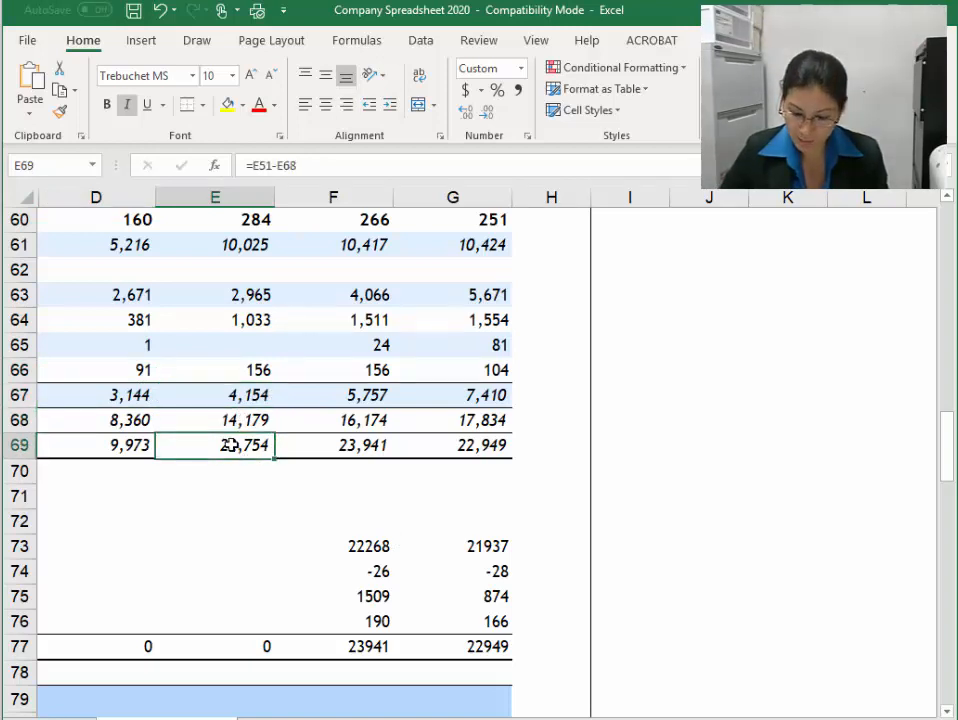
left_click(137, 390)
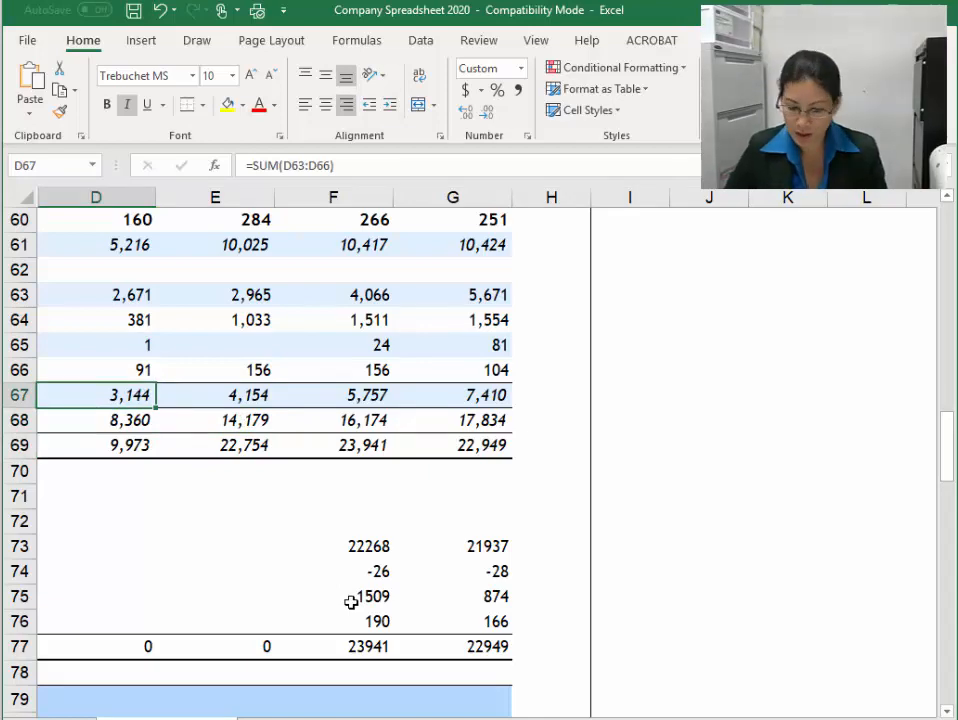
key("alt+Tab")
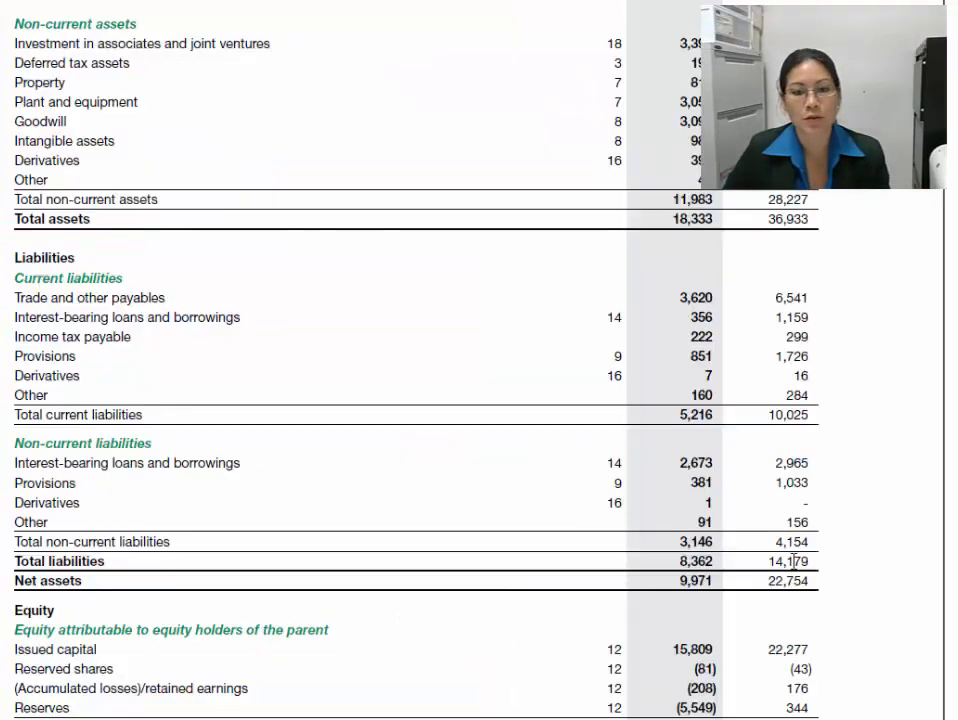
left_click_drag(673, 543, 715, 543)
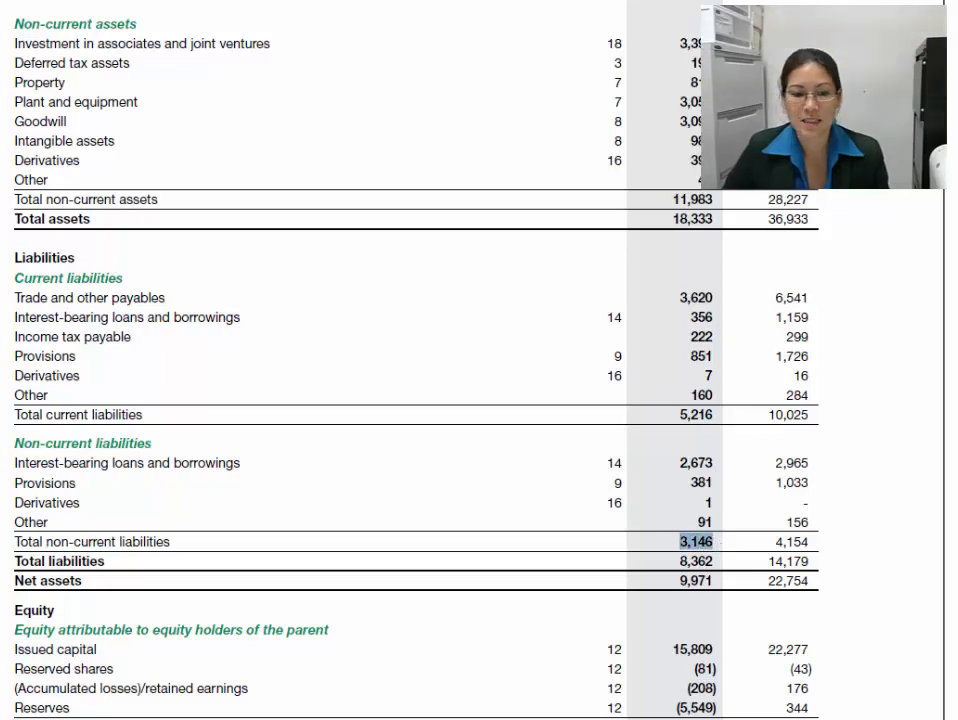
key("alt+Tab")
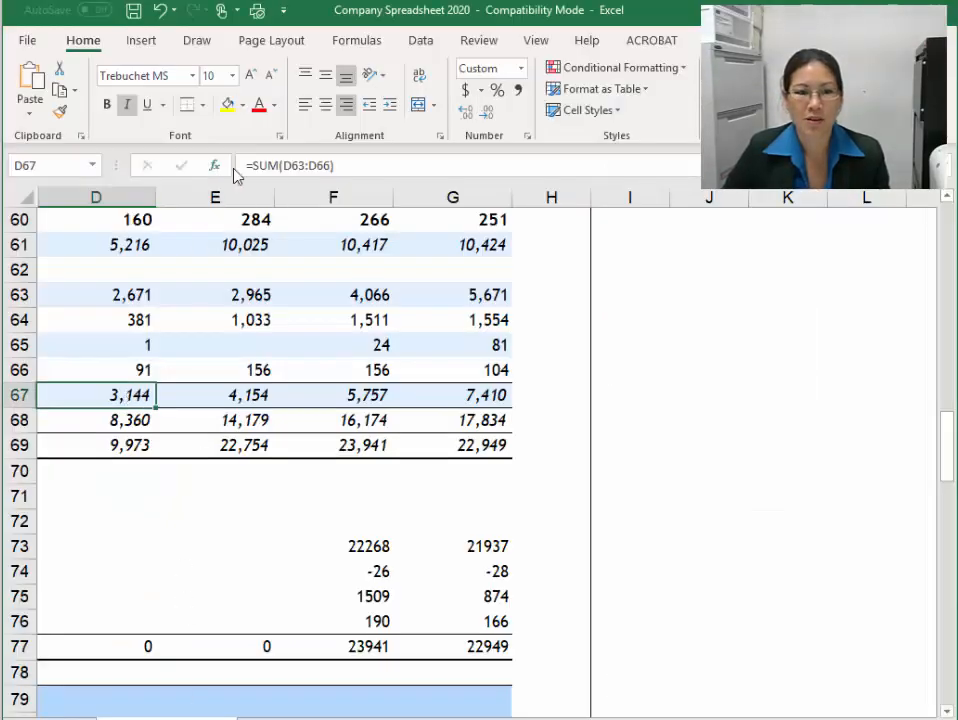
left_click(352, 167)
key("Return")
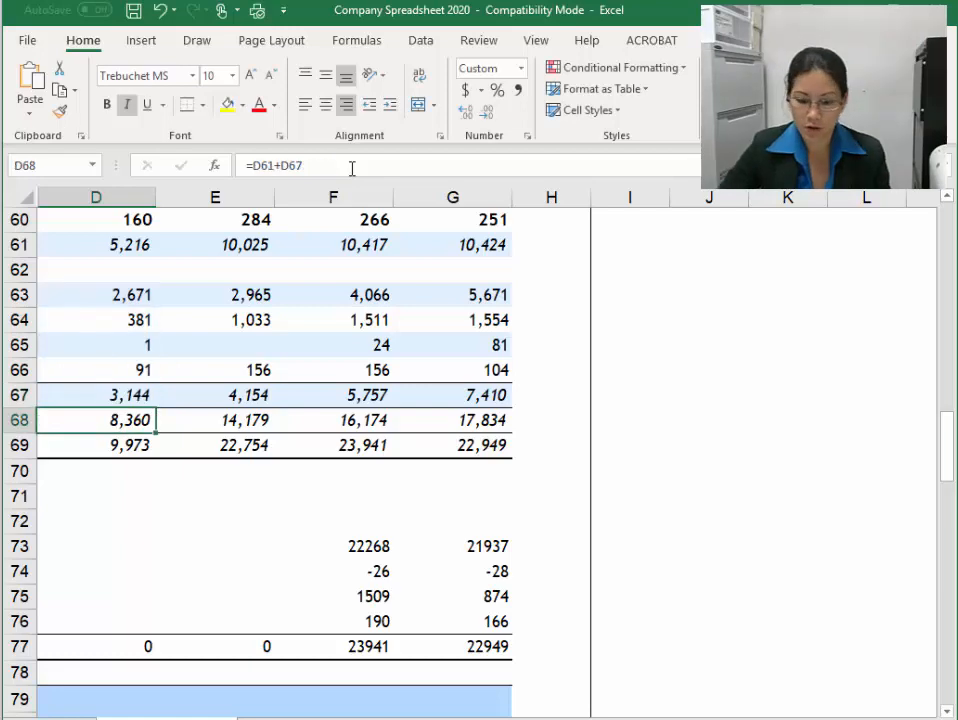
Check the 2019 non-current Interest-bearing loans figure in the report and correct D63 to 2673
left_click(124, 297)
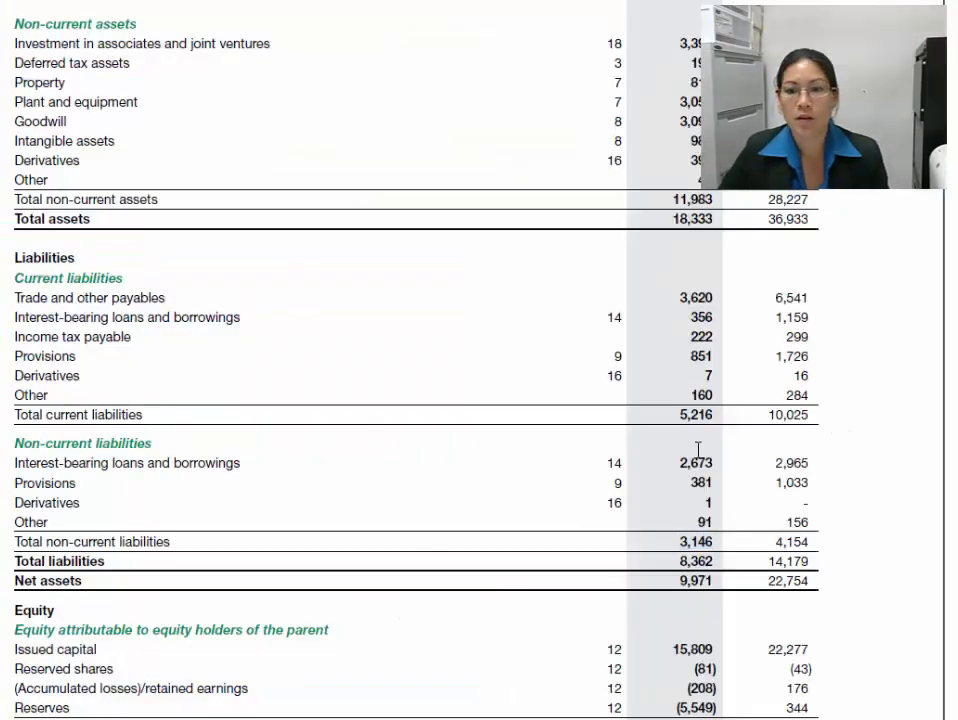
double_click(681, 462)
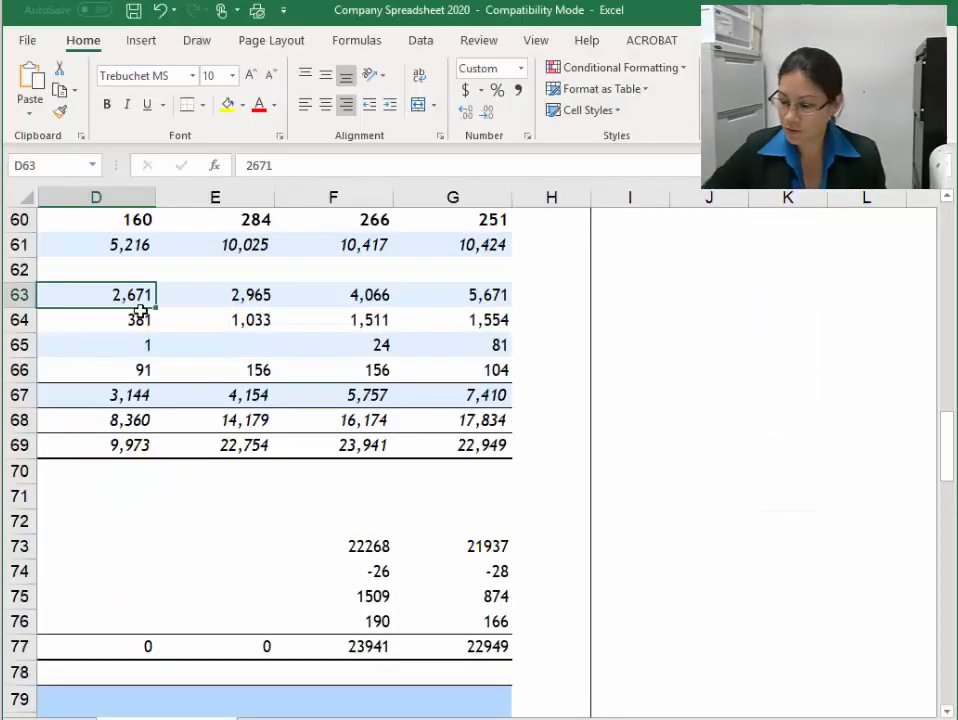
type("2673")
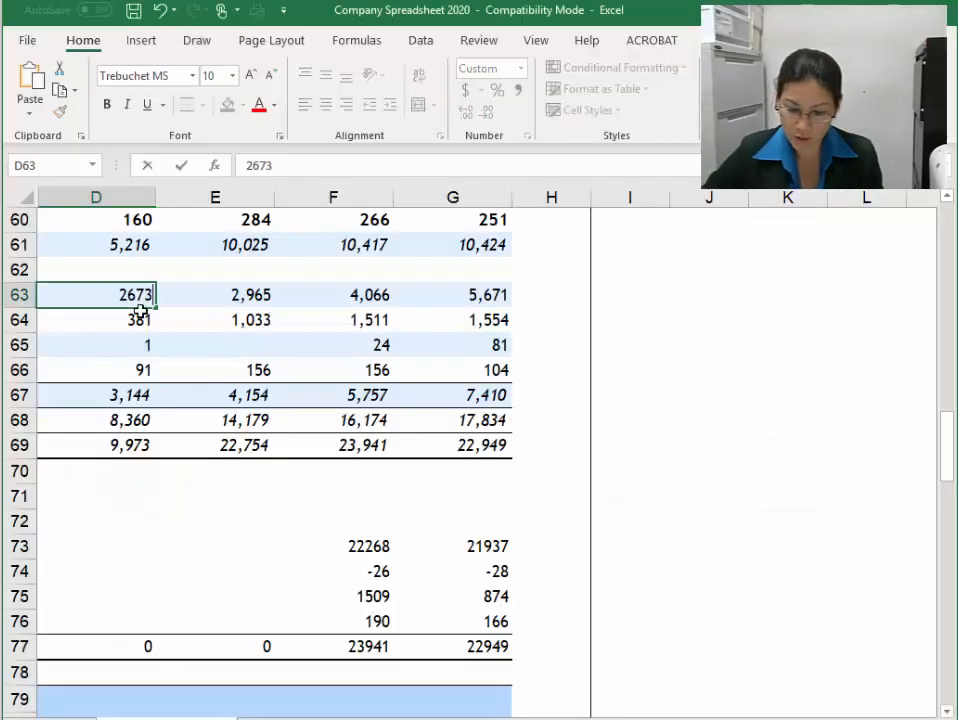
key("Return")
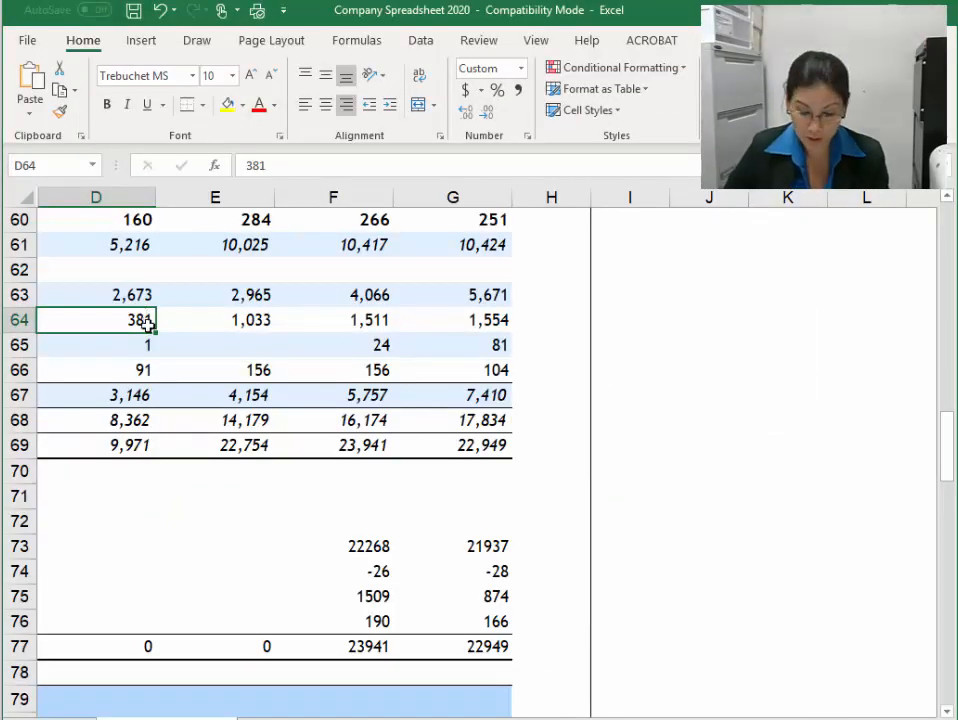
Recheck the 2019 Total non-current liabilities in D67 and Total liabilities in D68 against the annual report
left_click(118, 392)
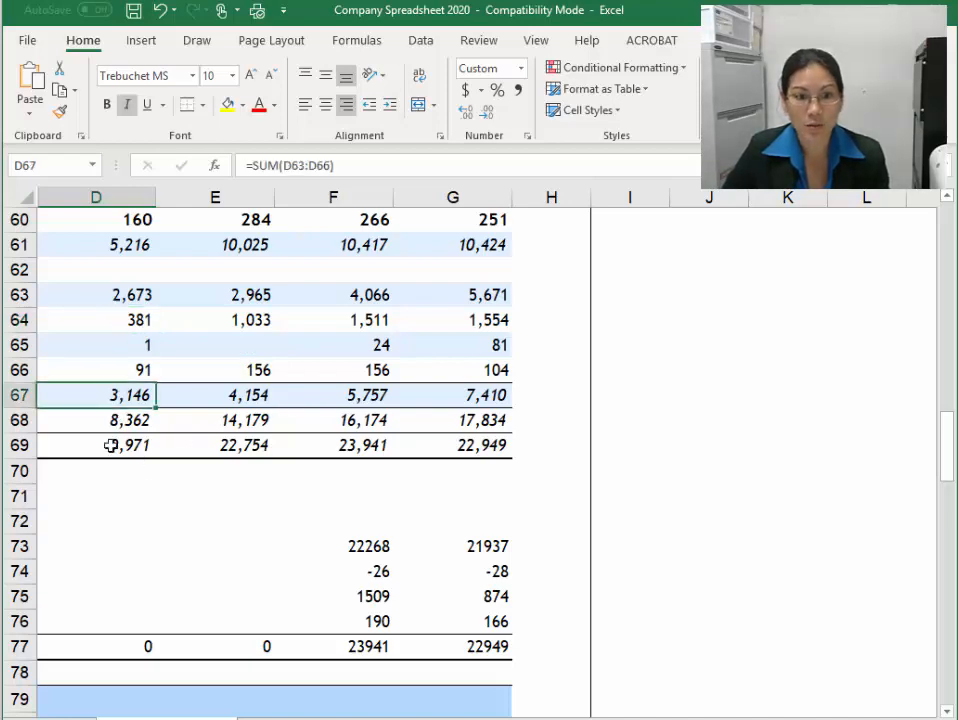
key("alt+Tab")
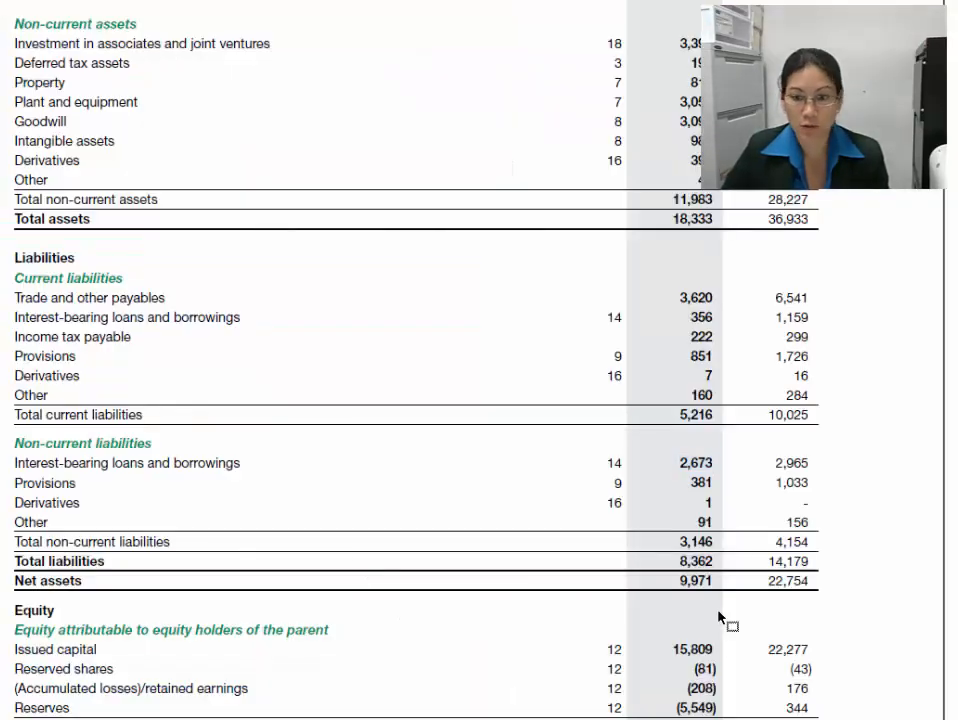
left_click_drag(677, 541, 713, 542)
double_click(681, 563)
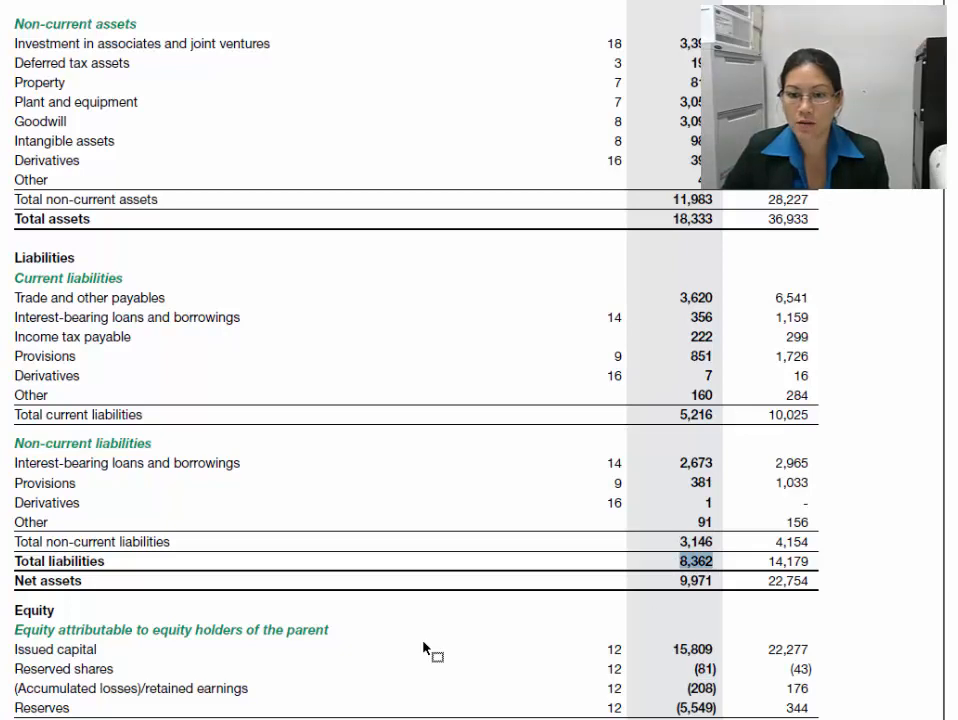
key("alt+Tab")
key("Down")
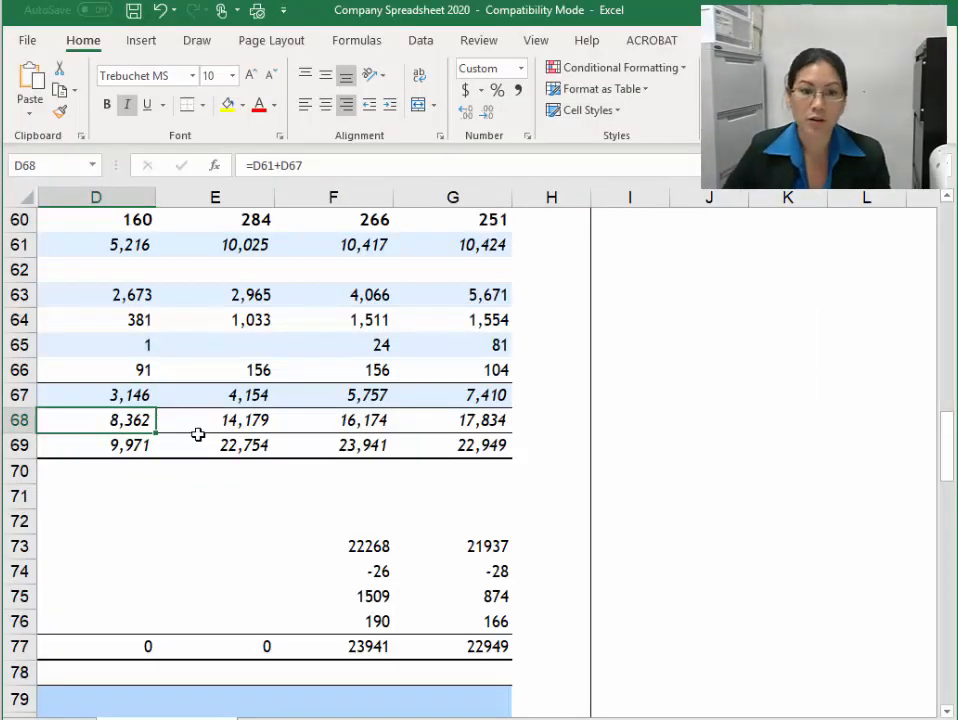
Compare the equity labels in B73:B76 with the report's equity items, focusing on the (Accumulated losses)/retained earnings line and its 2019 figure
left_click(111, 540)
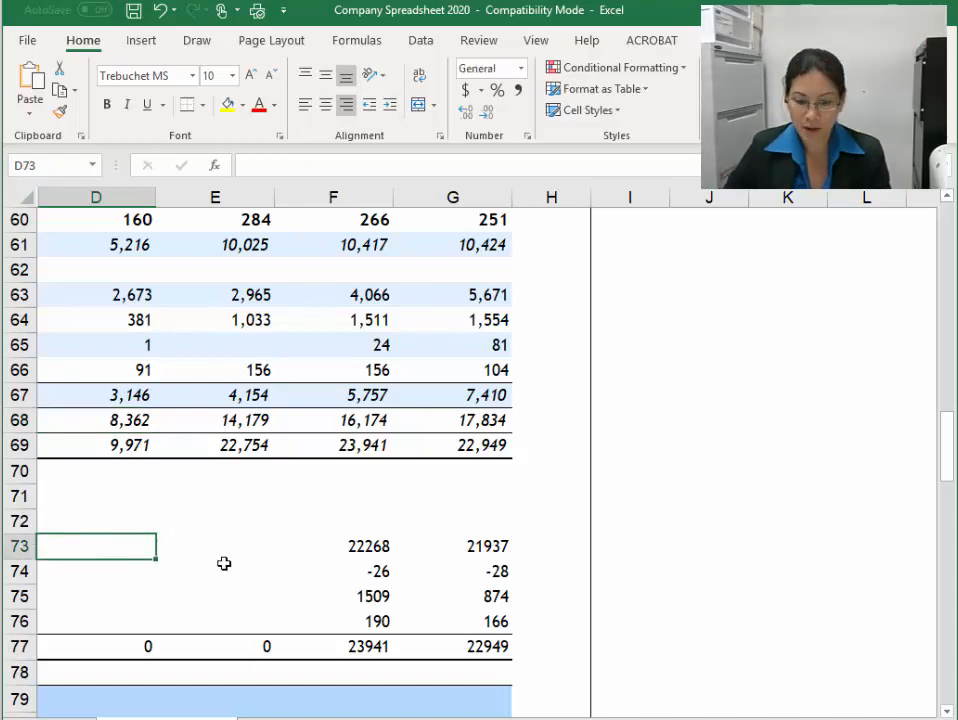
key("Home")
key("Right")
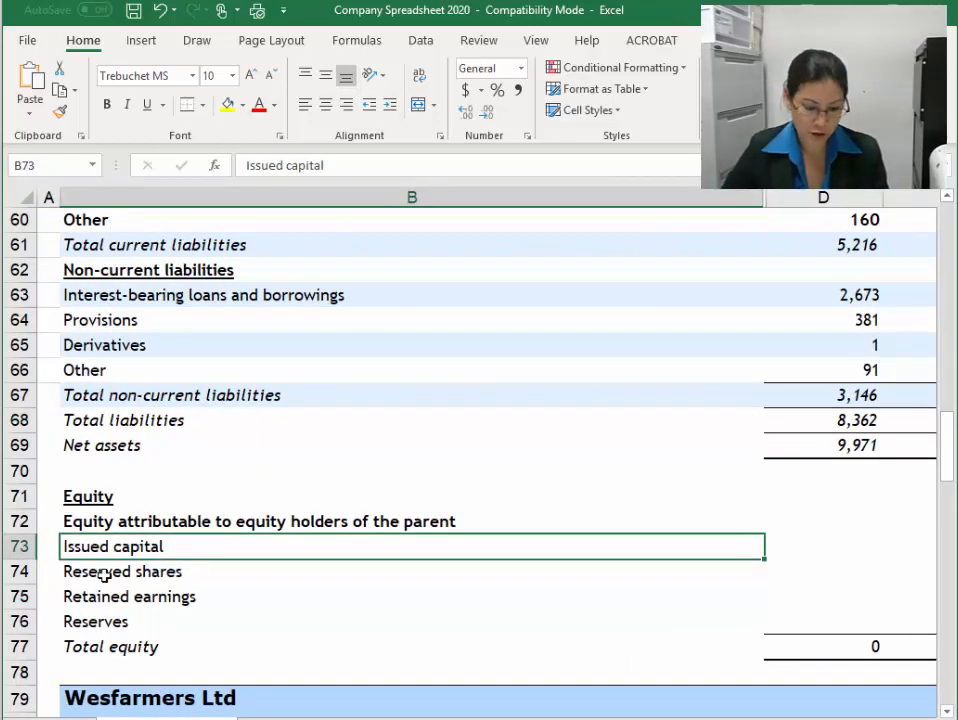
left_click(106, 604)
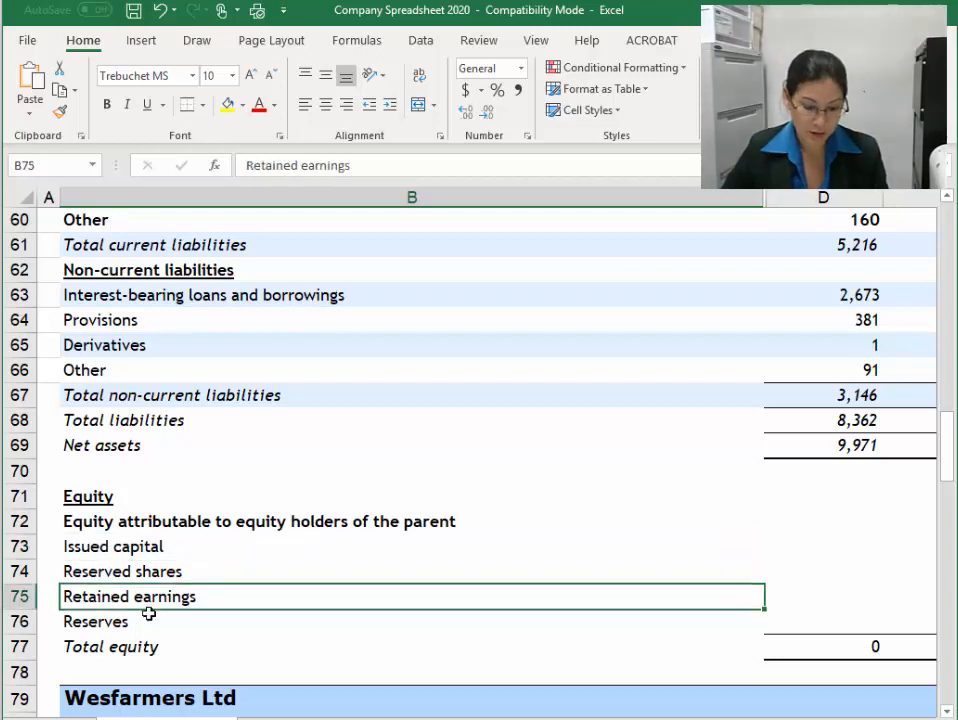
left_click(77, 622)
left_click(100, 598)
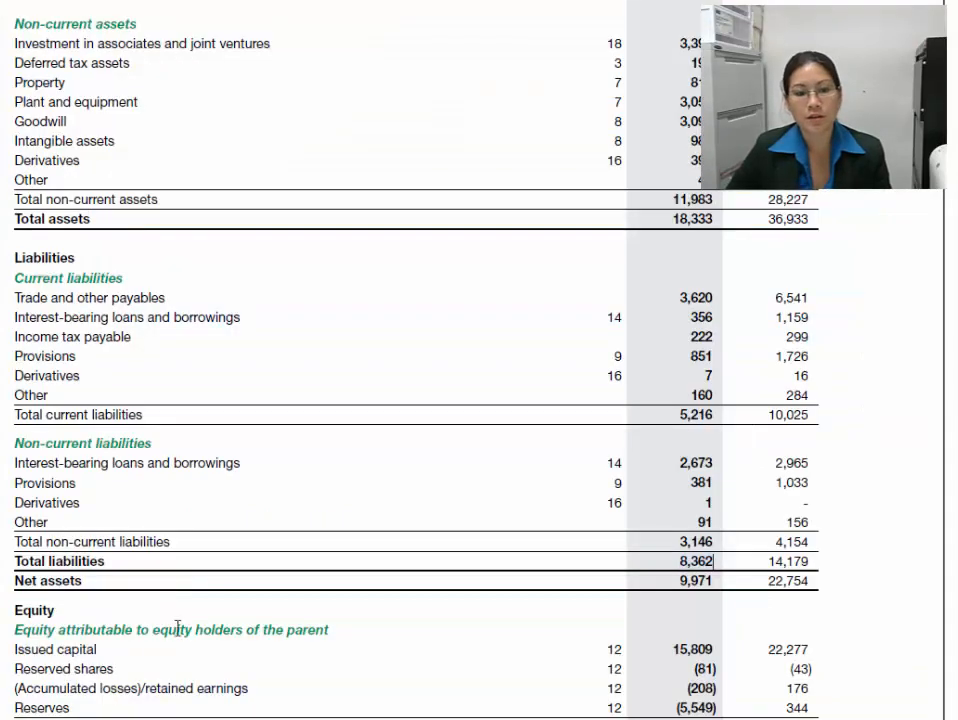
left_click_drag(16, 688, 127, 684)
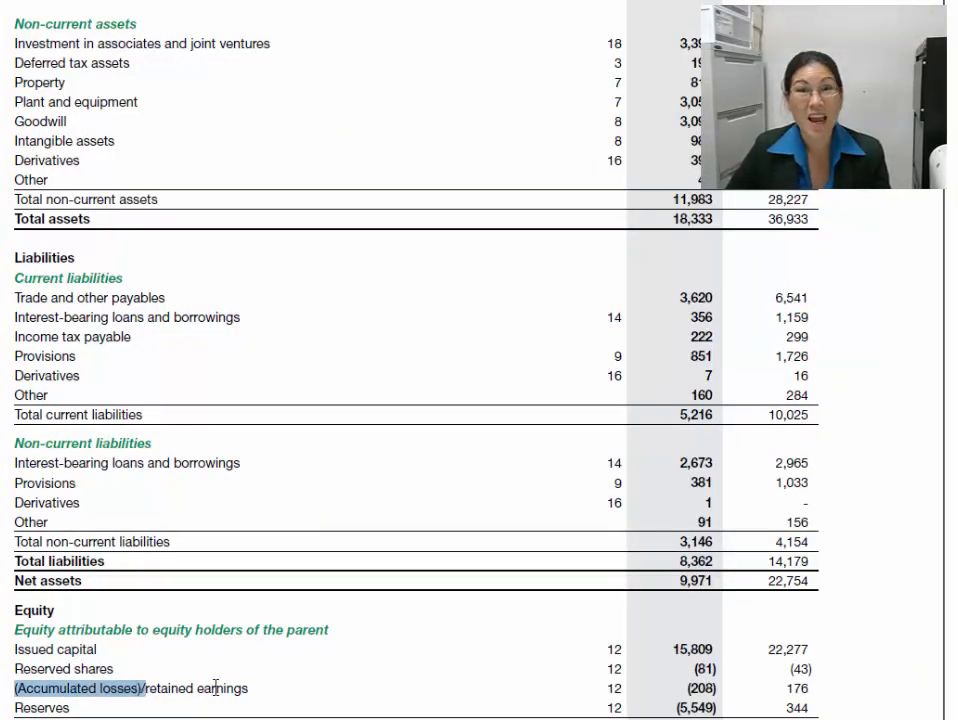
left_click_drag(680, 692, 705, 690)
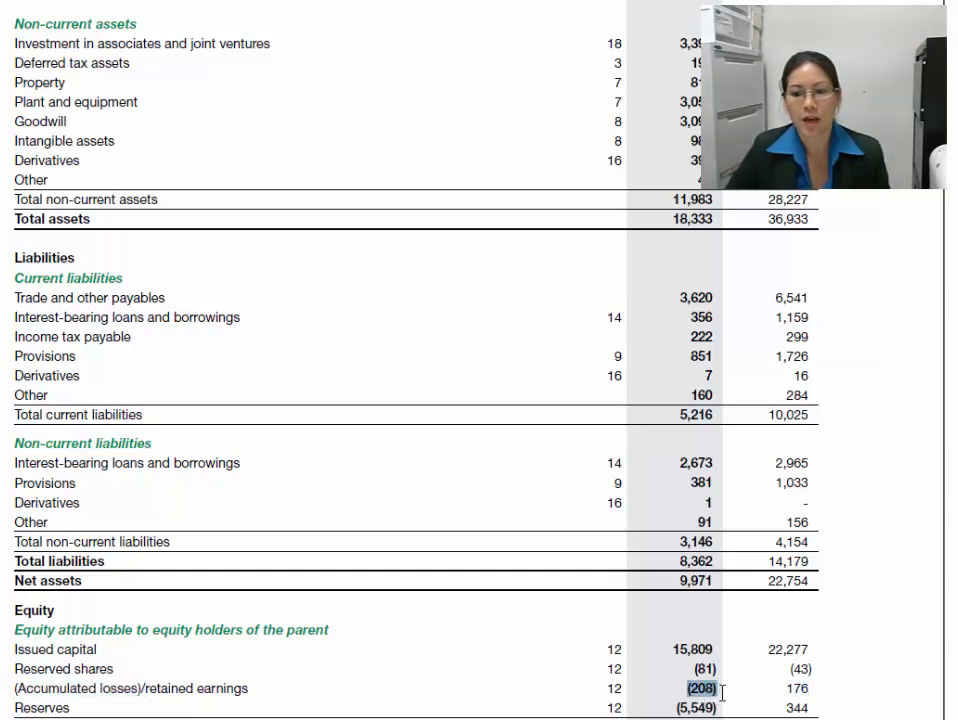
mouse_move(13, 690)
left_mouse_down()
mouse_move(263, 689)
mouse_move(24, 692)
left_mouse_up()
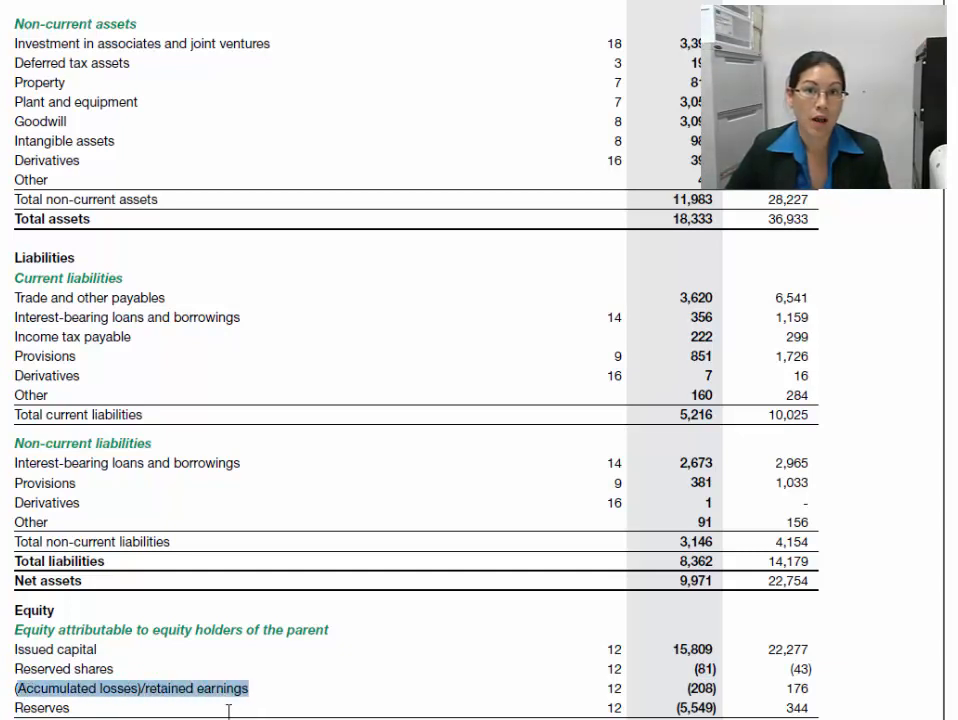
left_click(189, 698)
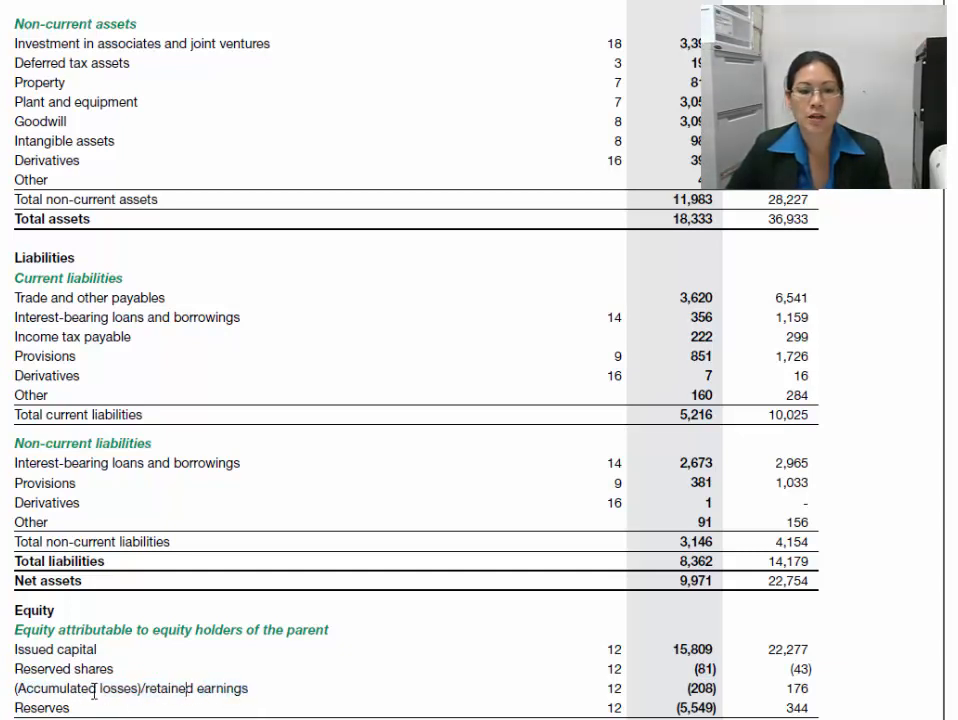
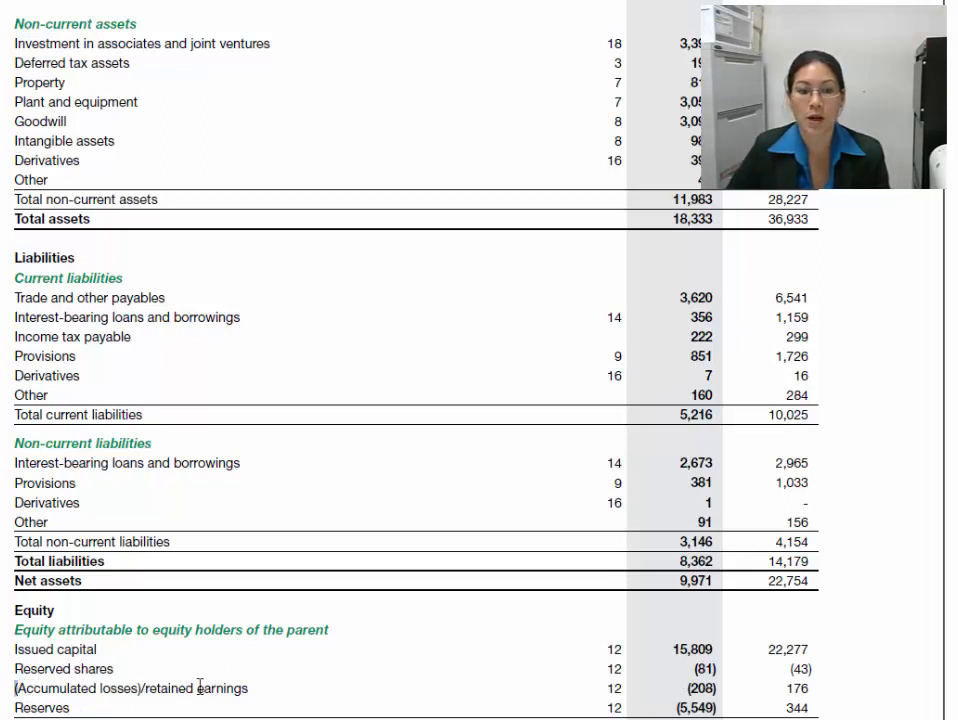
left_click_drag(146, 689, 249, 686)
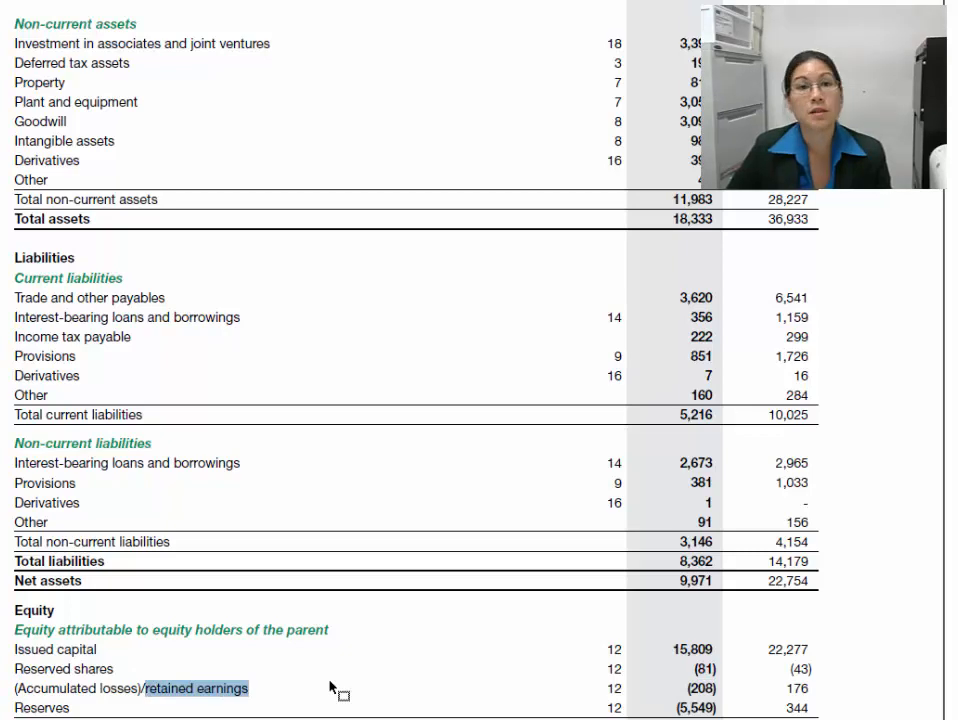
Look up the 2018 Issued capital figure in the annual report for cell E73
key("alt+Tab")
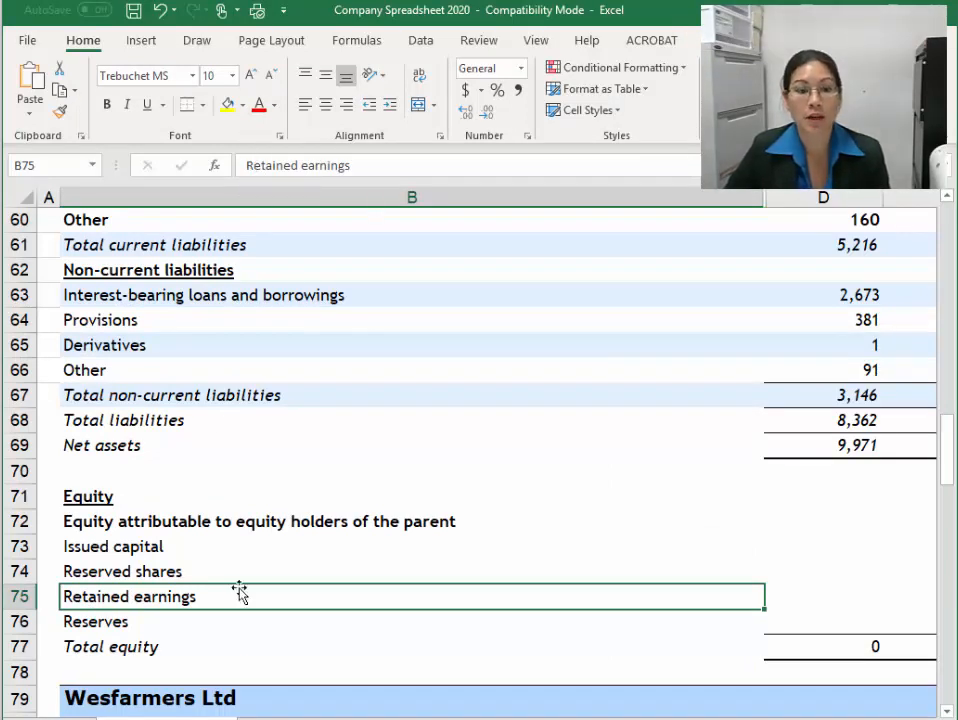
left_click(798, 520)
left_click(797, 545)
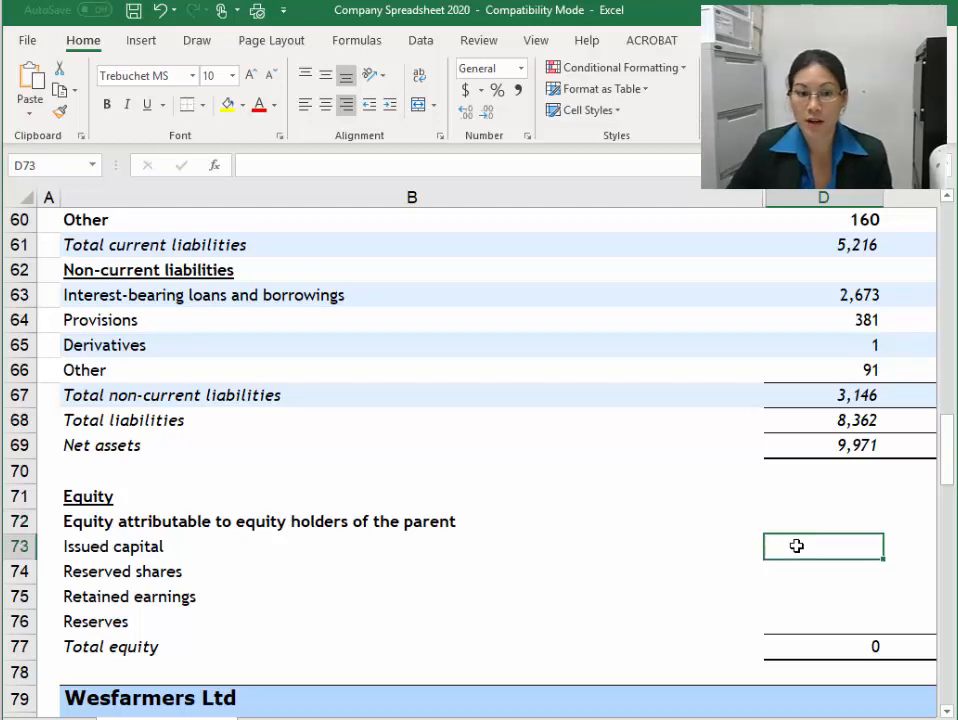
key("Right")
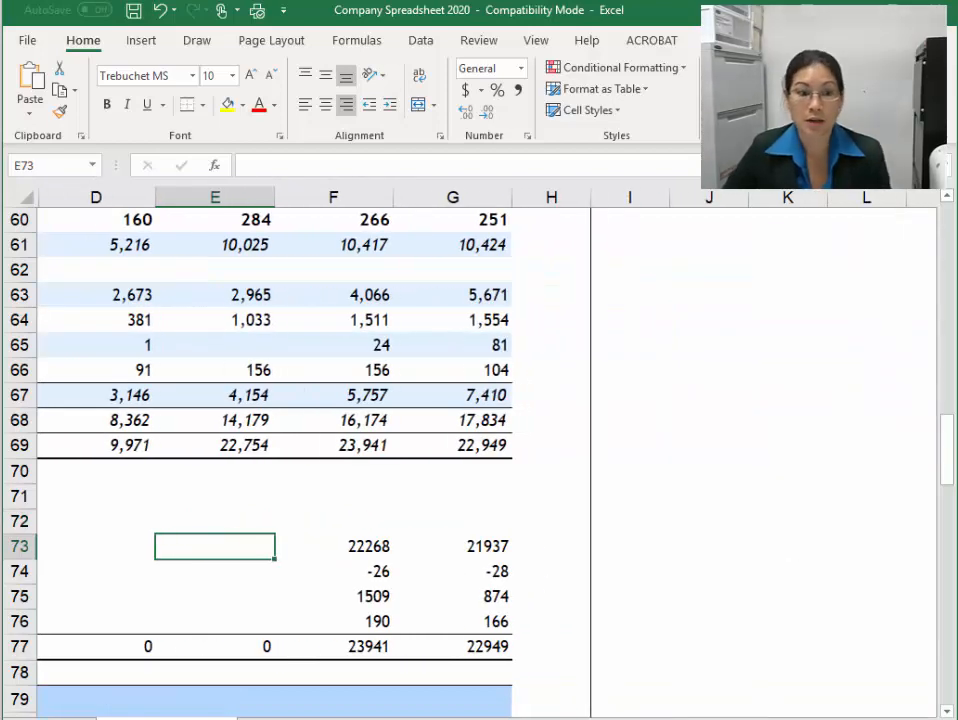
key("alt+Tab")
left_click_drag(778, 649, 818, 653)
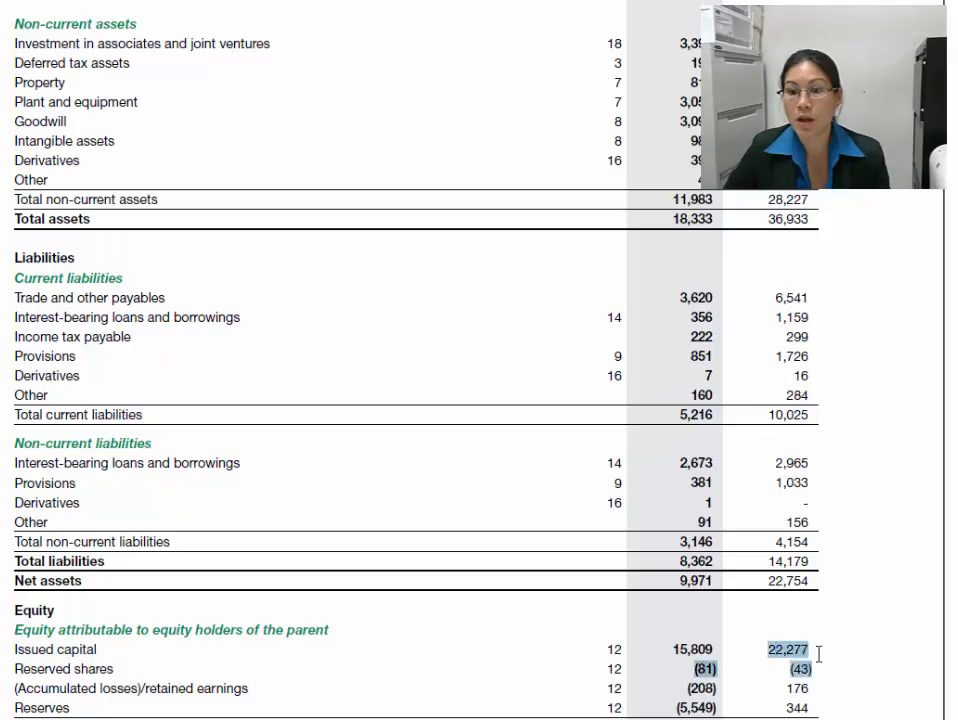
left_click(815, 652)
double_click(787, 650)
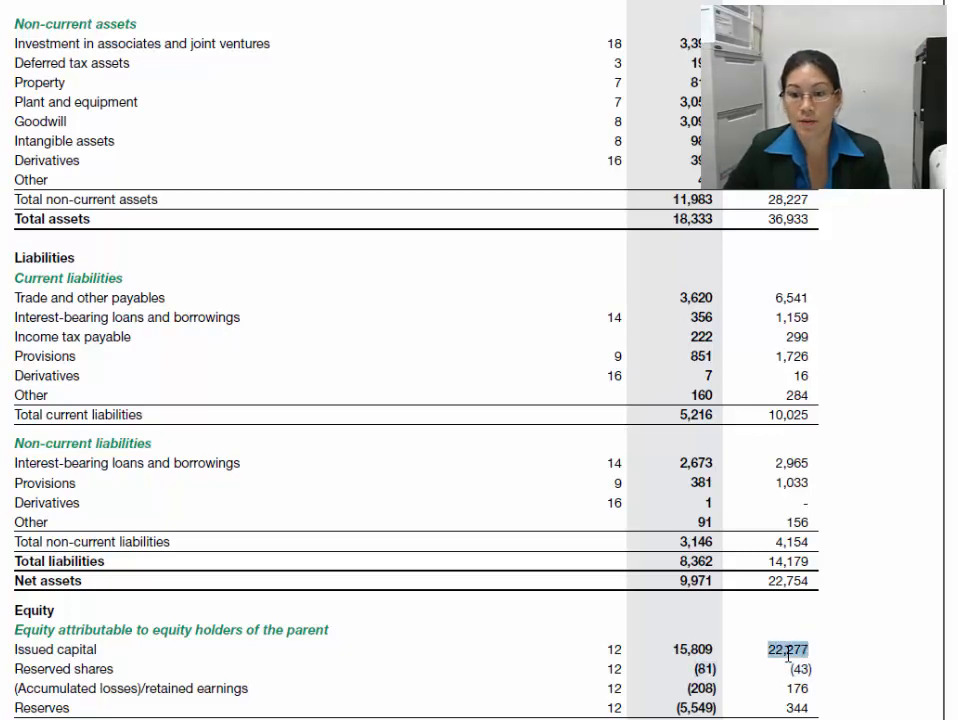
Enter the 2018 equity figures in E73:E76: 22277, -43, 176 and 344
key("alt+Tab")
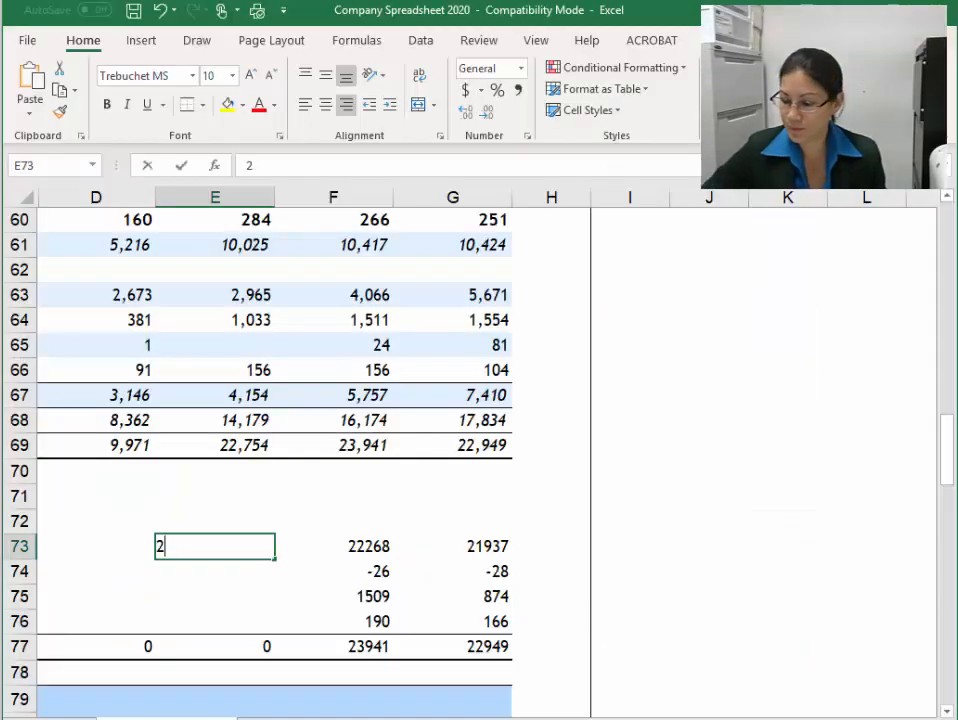
type("22277")
key("Return")
type("-43")
key("Return")
type("176")
key("Return")
type("344")
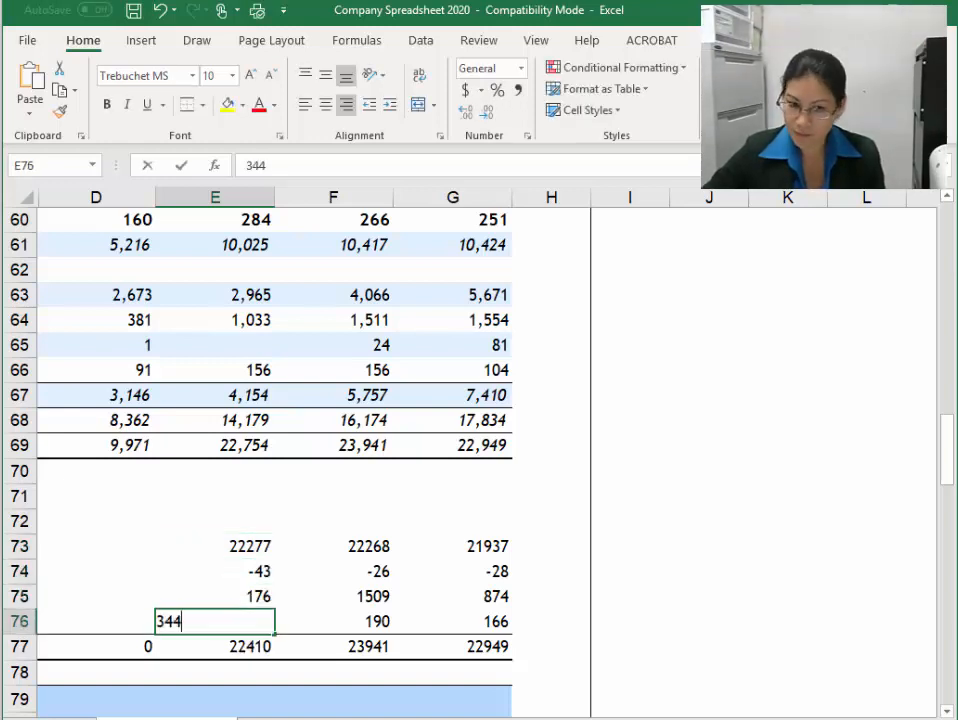
key("Return")
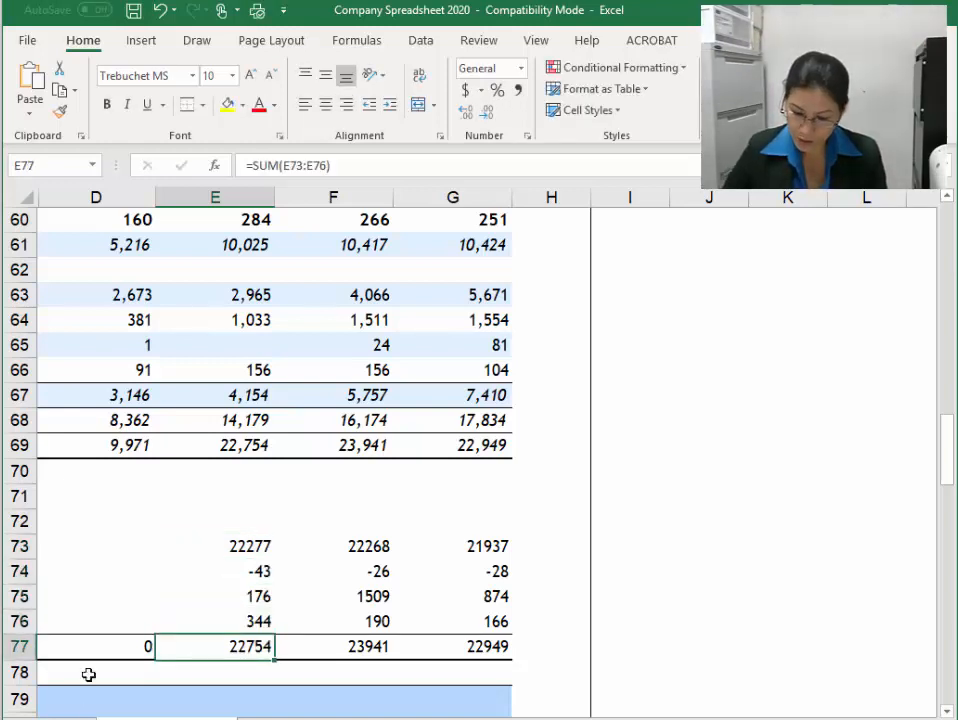
Compare net assets in E69:G69 with total equity in E77:G77
left_click(250, 445)
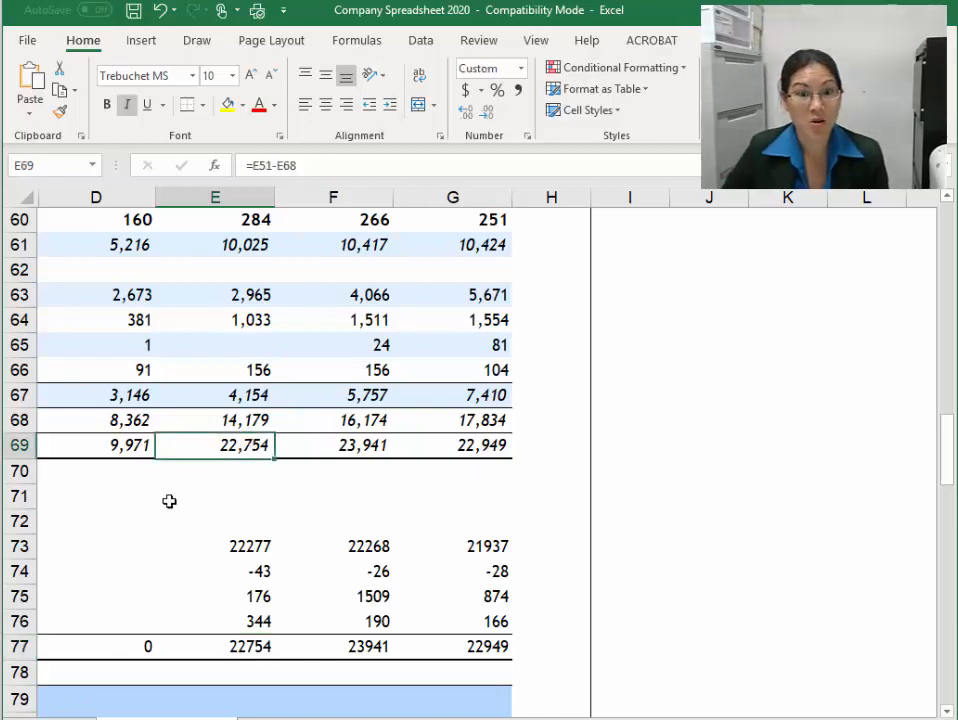
left_click(140, 552)
left_click_drag(252, 648, 470, 647)
left_click_drag(245, 445, 468, 432)
left_click_drag(239, 449, 460, 445)
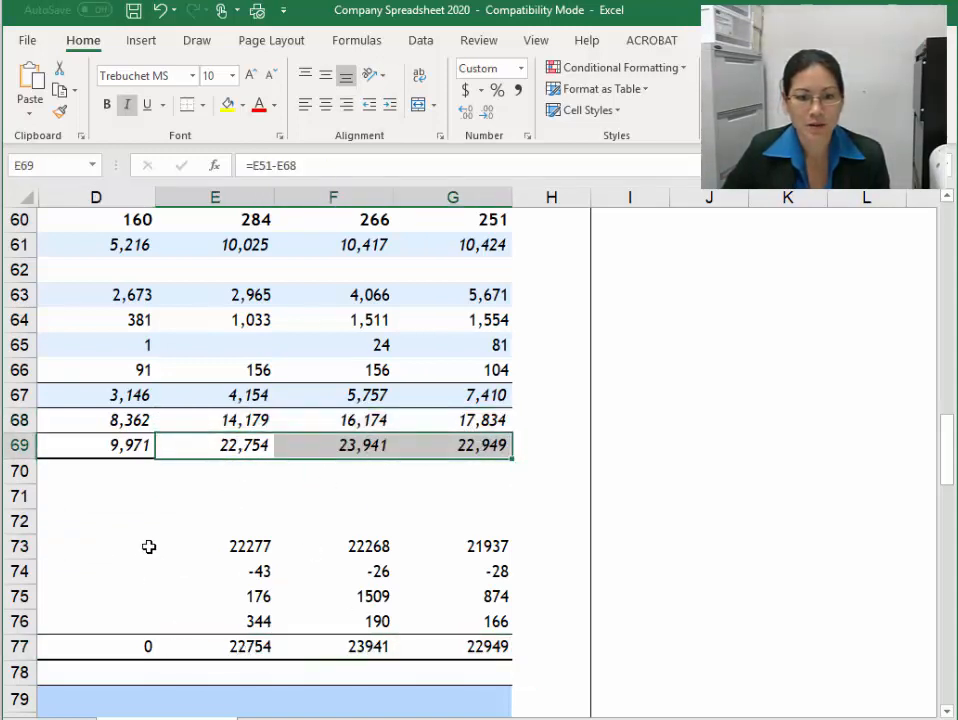
Enter the 2019 equity figures in D73:D76: 15809, -81, -208 and -5549
left_click(116, 545)
type("15809")
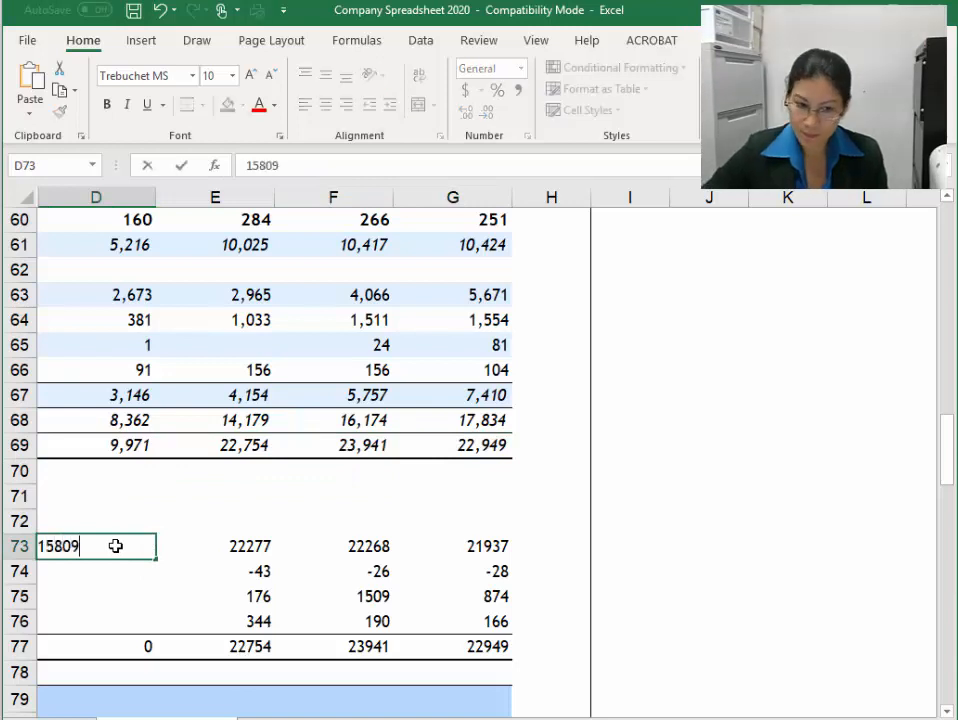
key("Return")
type("-81")
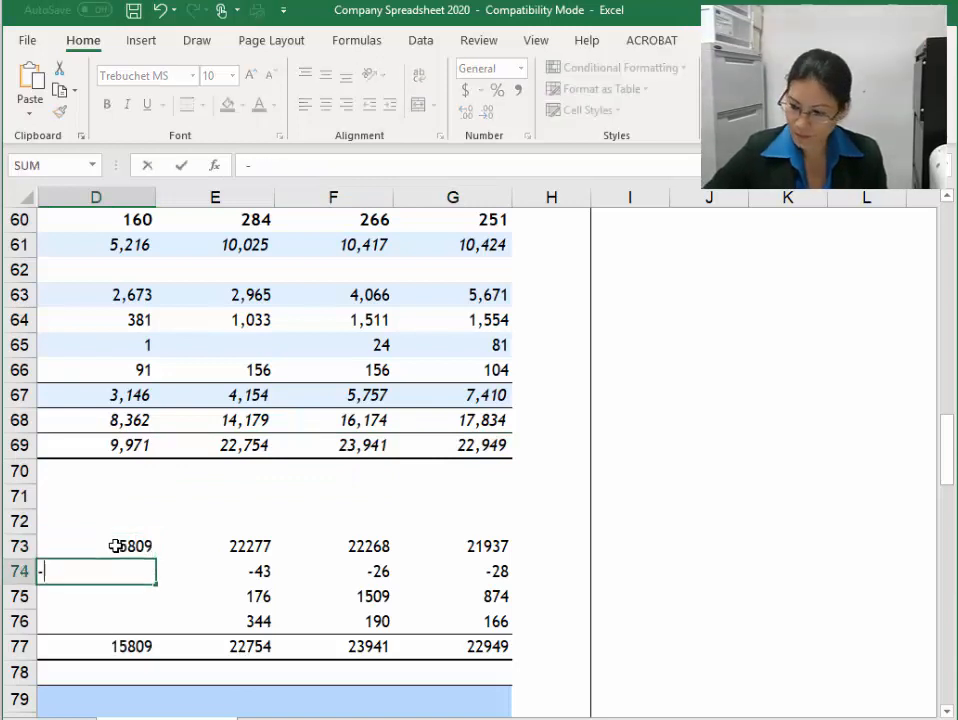
key("Return")
type("-20")
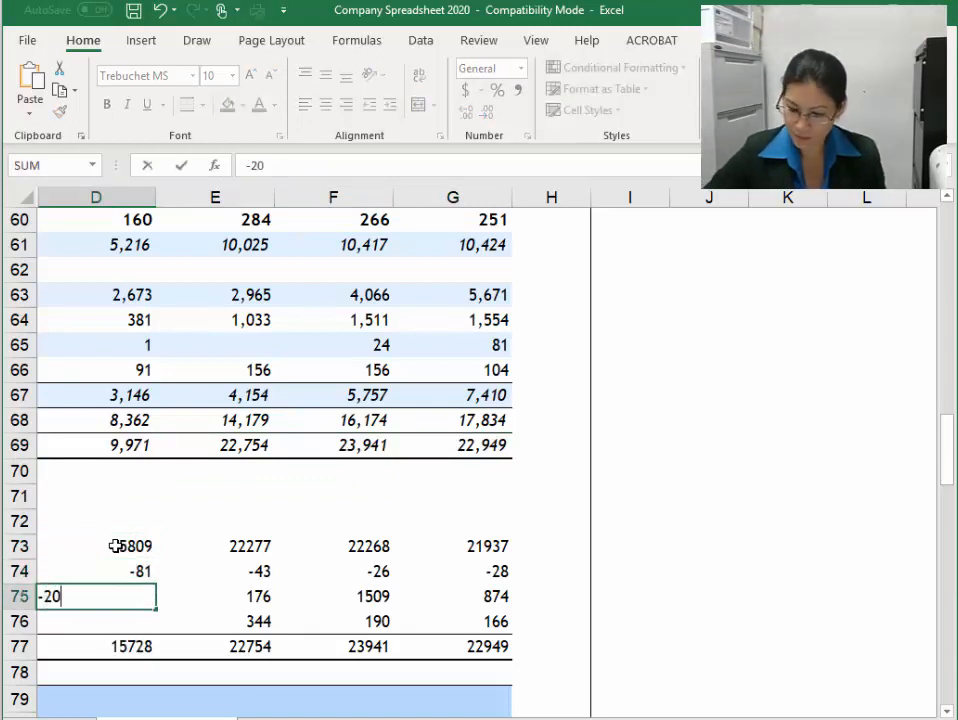
type("8")
key("Return")
type("-5549")
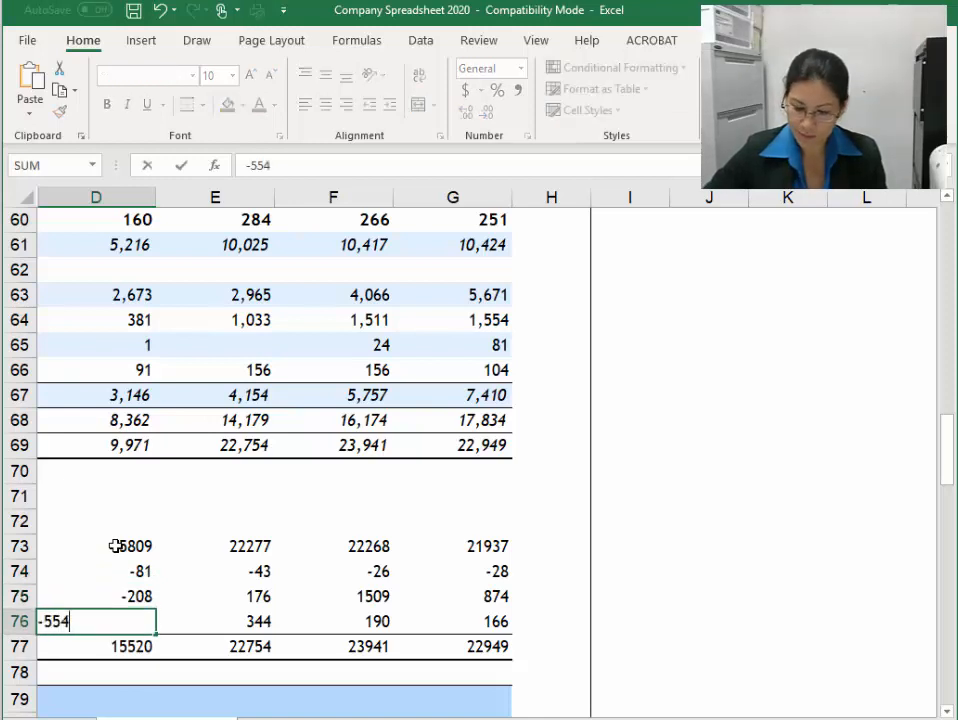
key("Return")
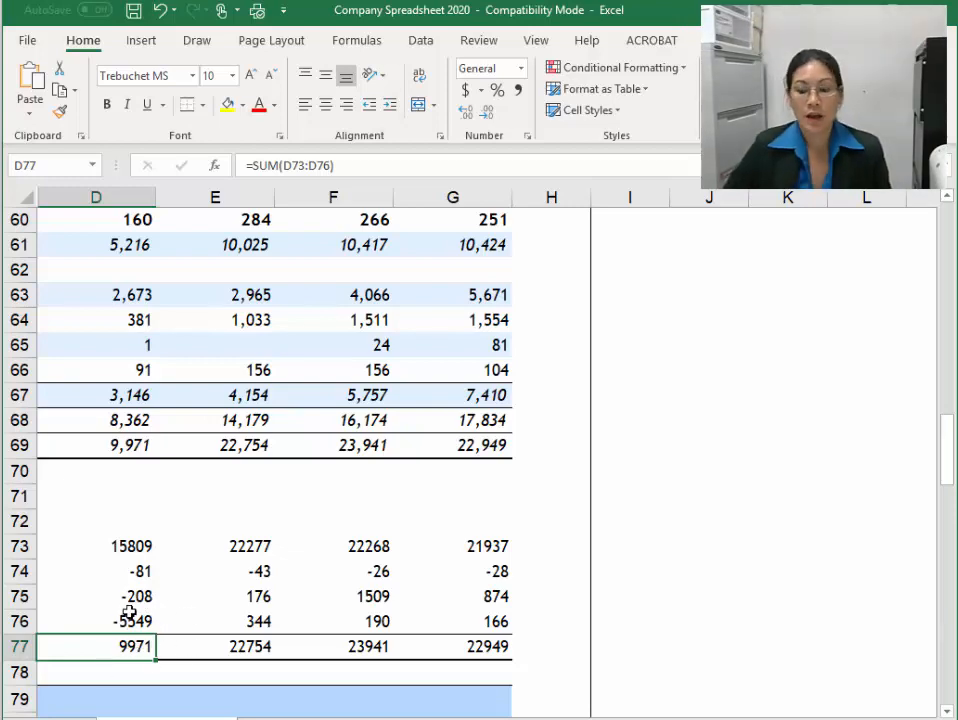
Review the row shading and layout of the balance sheet and the Statements of Movements in Equity above it
key("Left")
key("Left")
scroll(352, 404, "up", 11)
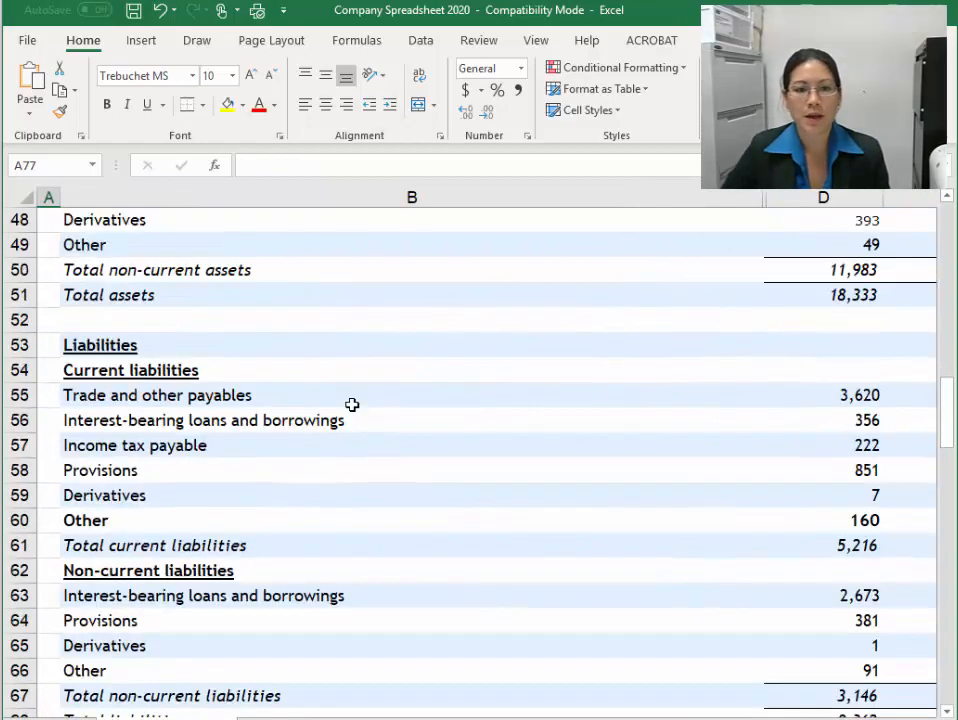
scroll(352, 404, "down", 7)
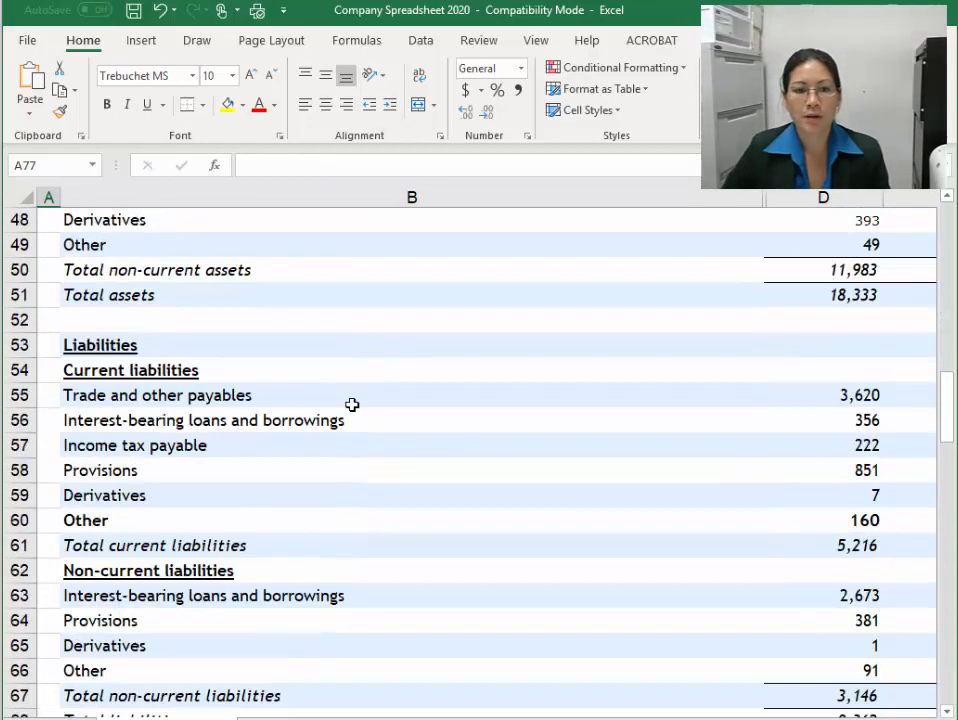
scroll(370, 388, "down", 2)
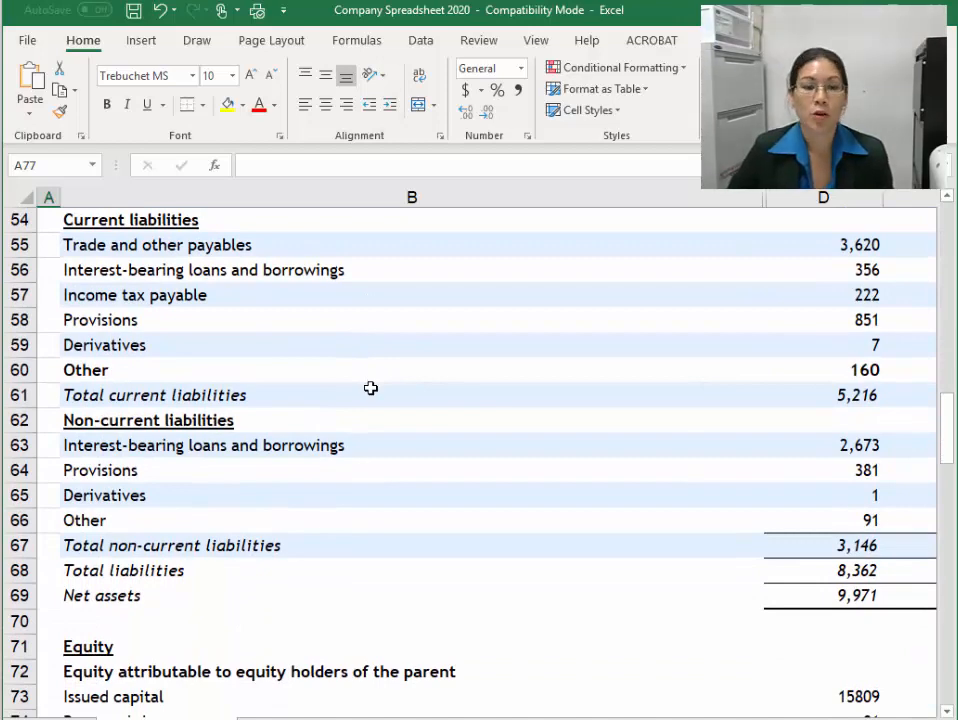
scroll(167, 600, "down", 2)
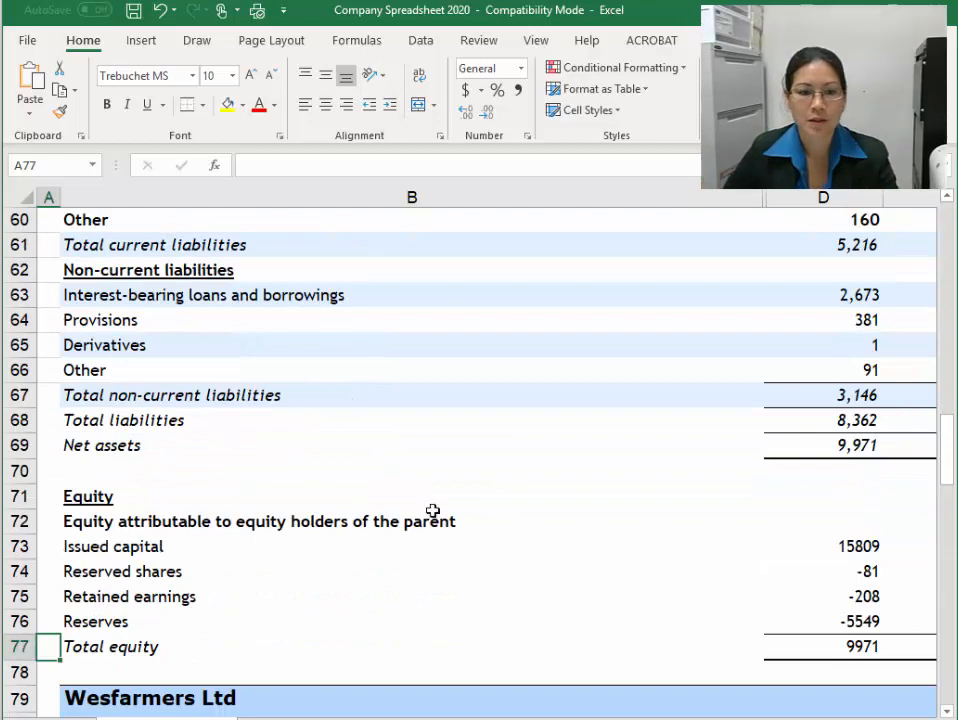
scroll(436, 513, "up", 14)
scroll(438, 512, "up", 6)
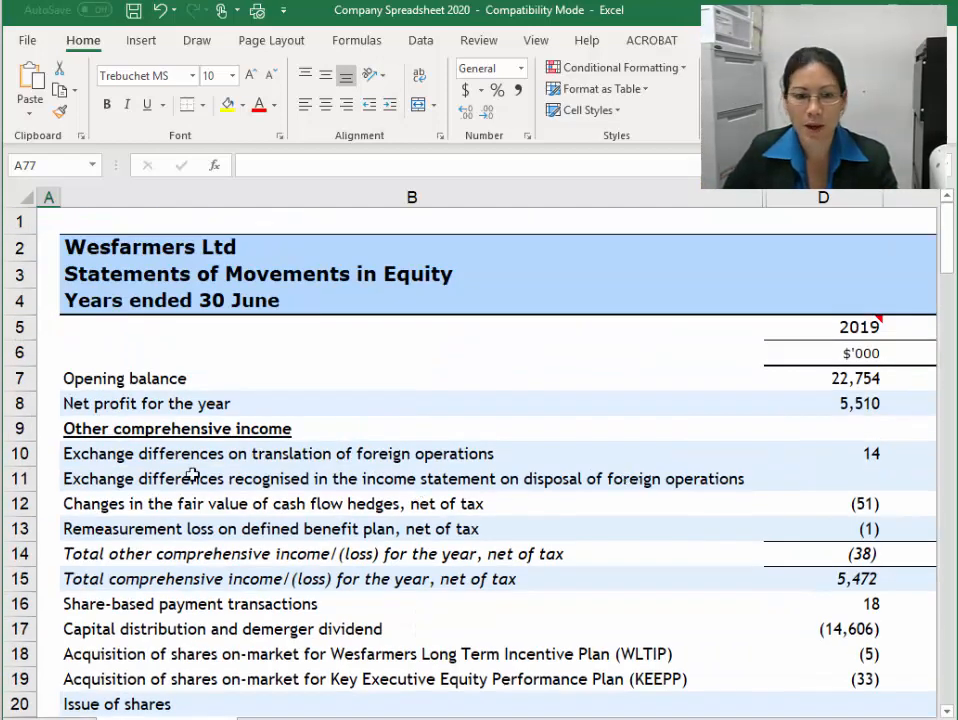
scroll(316, 470, "down", 3)
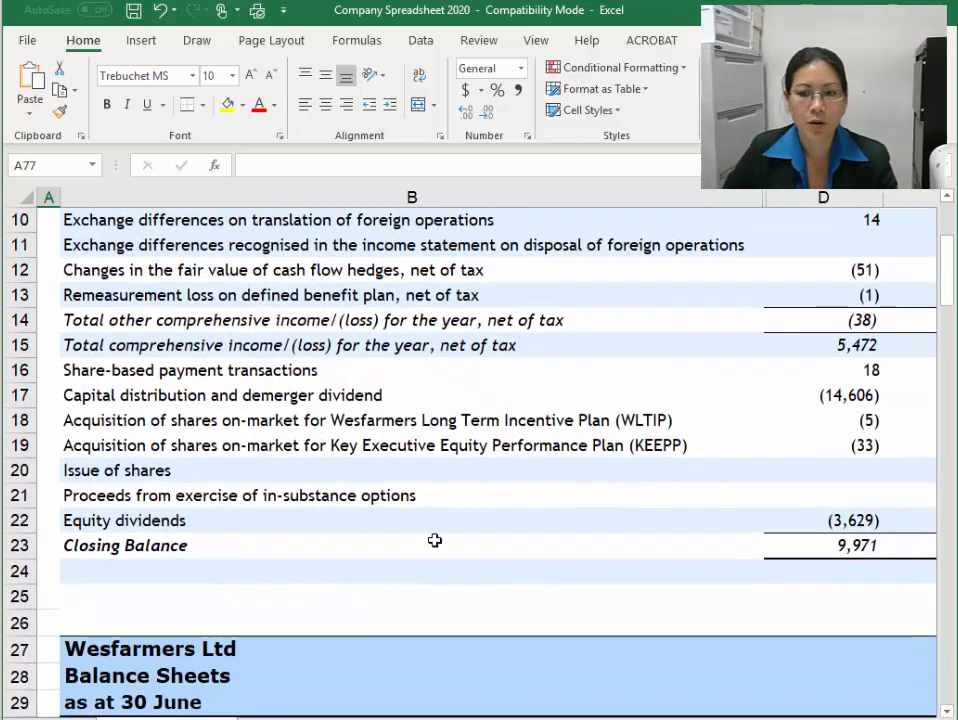
scroll(374, 505, "up", 3)
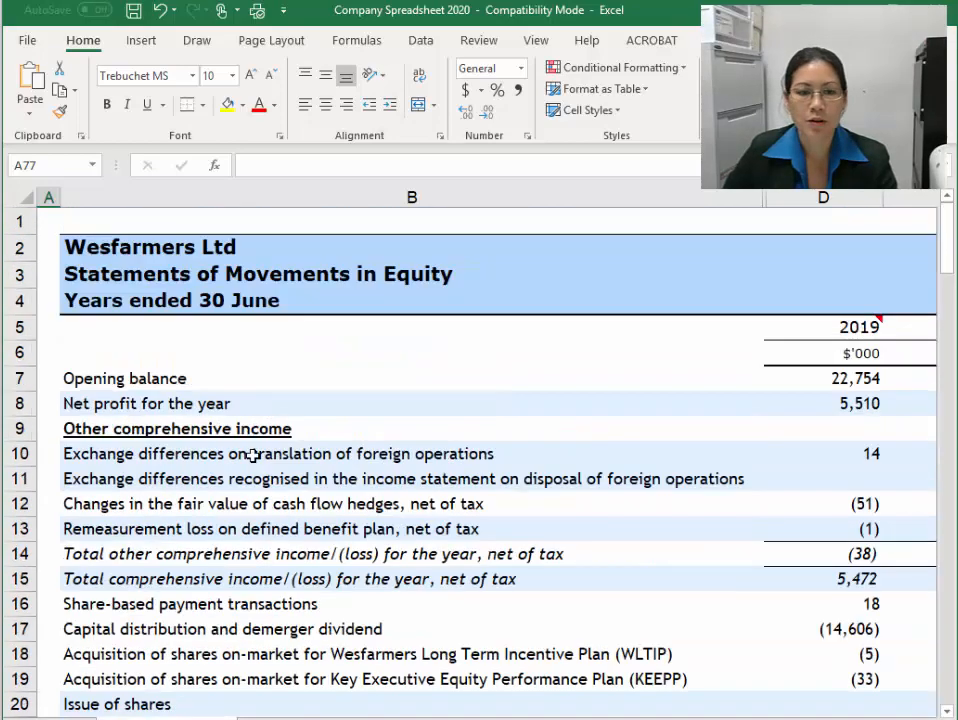
left_click(200, 401)
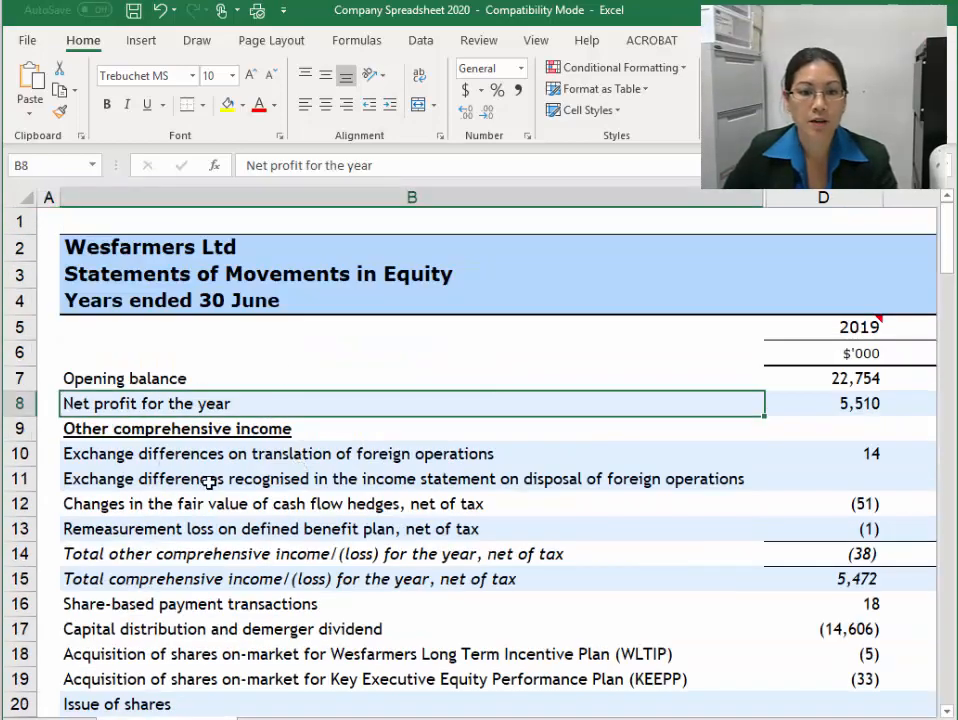
scroll(240, 520, "down", 2)
scroll(180, 410, "up", 1)
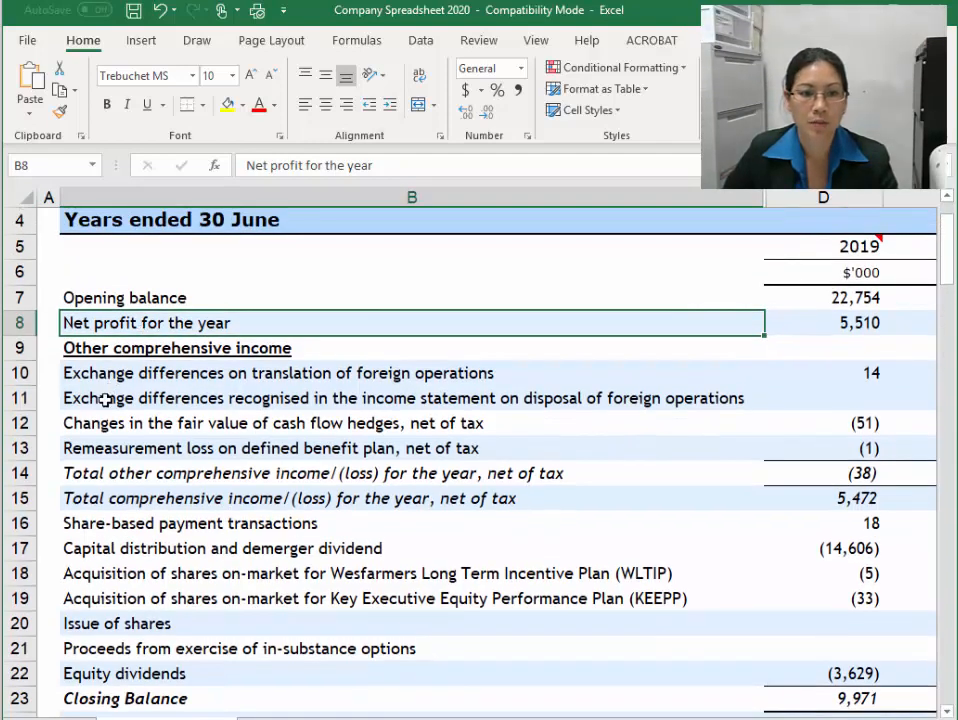
Remove the fill colour from the equity statement labels in B11:B23
left_click_drag(105, 399, 157, 697)
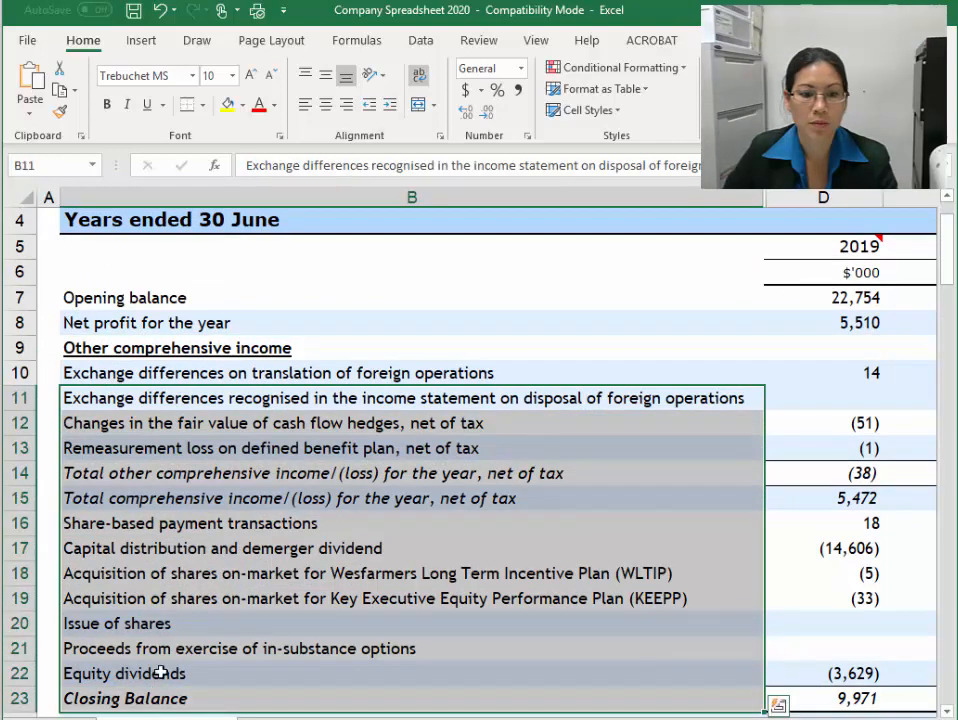
left_click(242, 105)
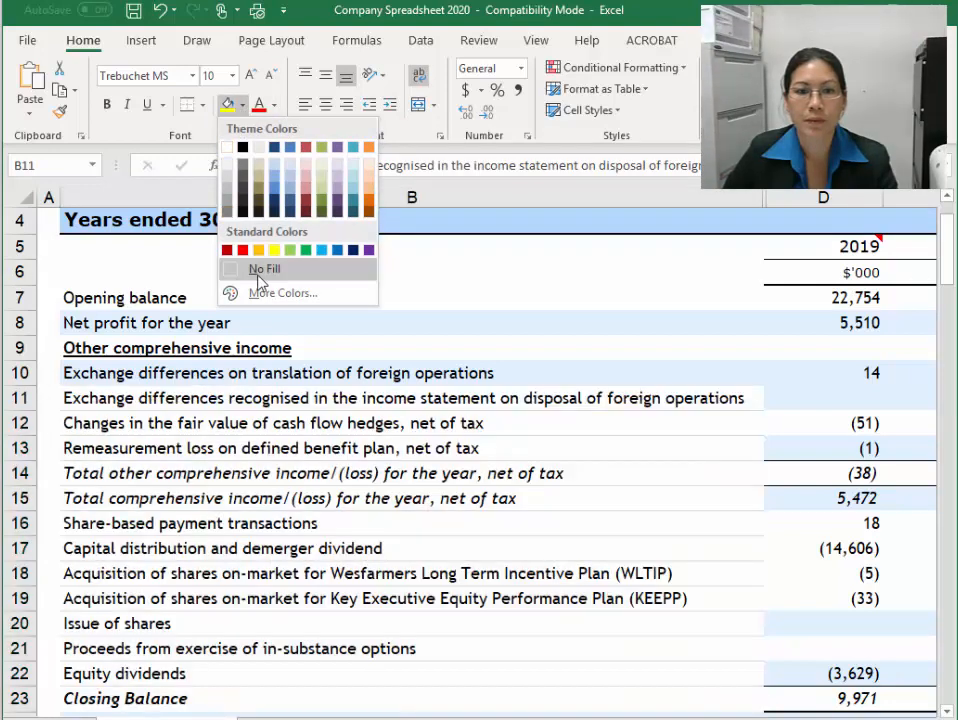
left_click(257, 271)
left_click(287, 473)
scroll(197, 517, "down", 1)
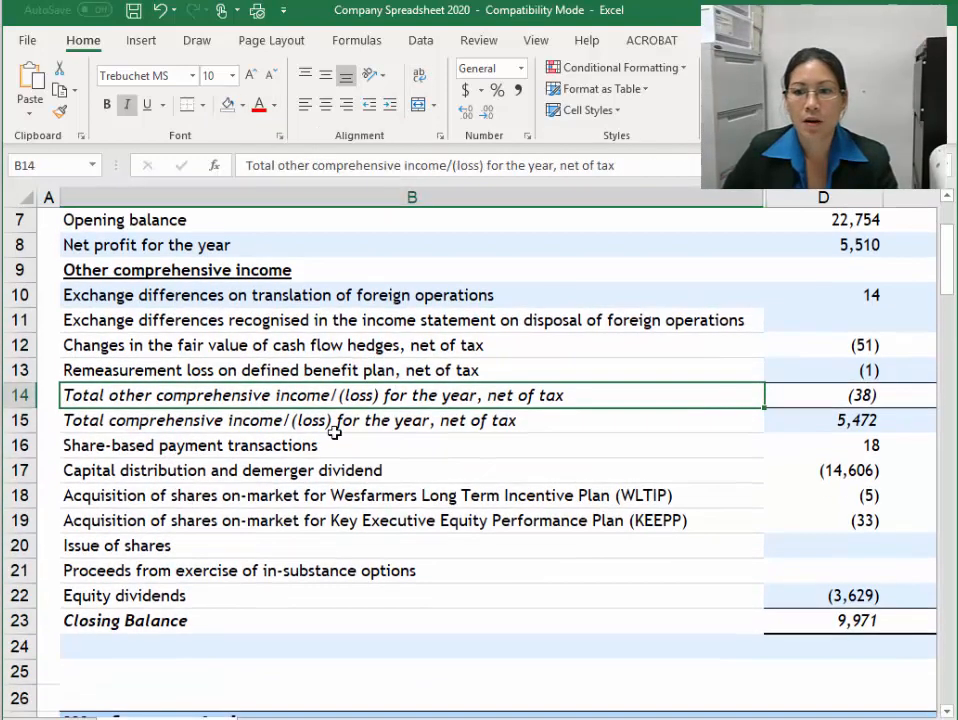
Copy the light-blue format of B10 to labels B12, B14, B16, B18, B20 and B22 with Format Painter
left_click(188, 295)
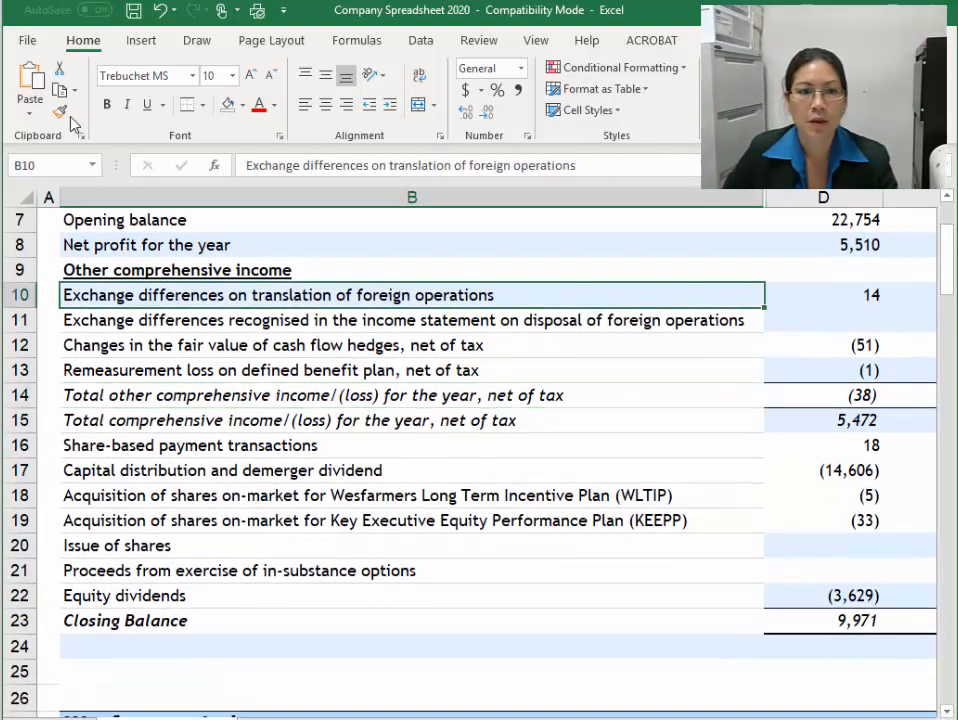
left_click(60, 112)
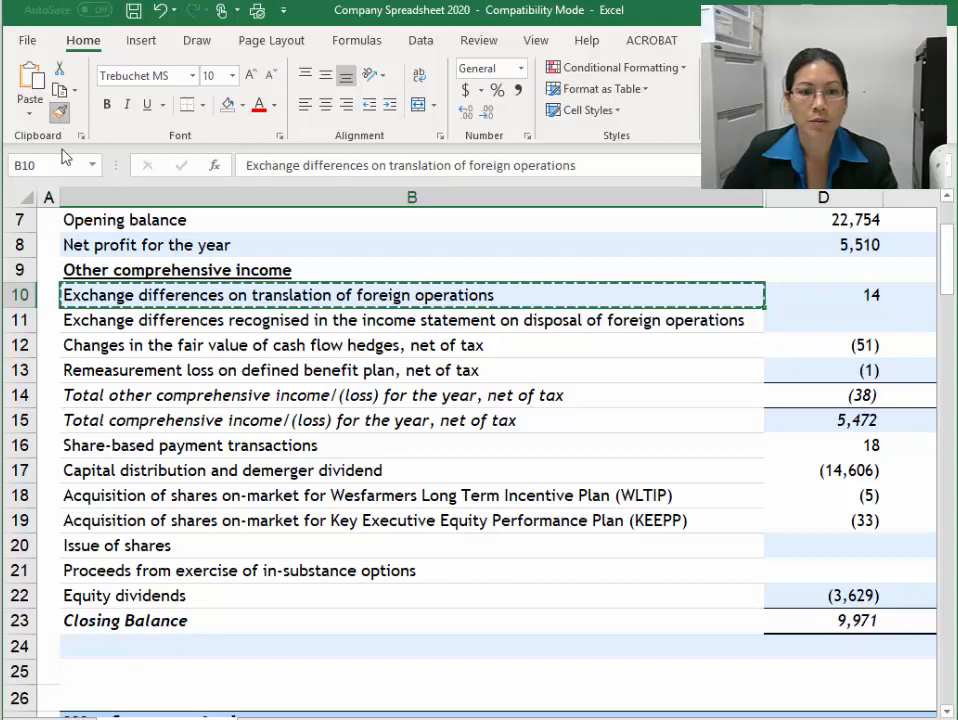
left_click(167, 345)
left_click(274, 396)
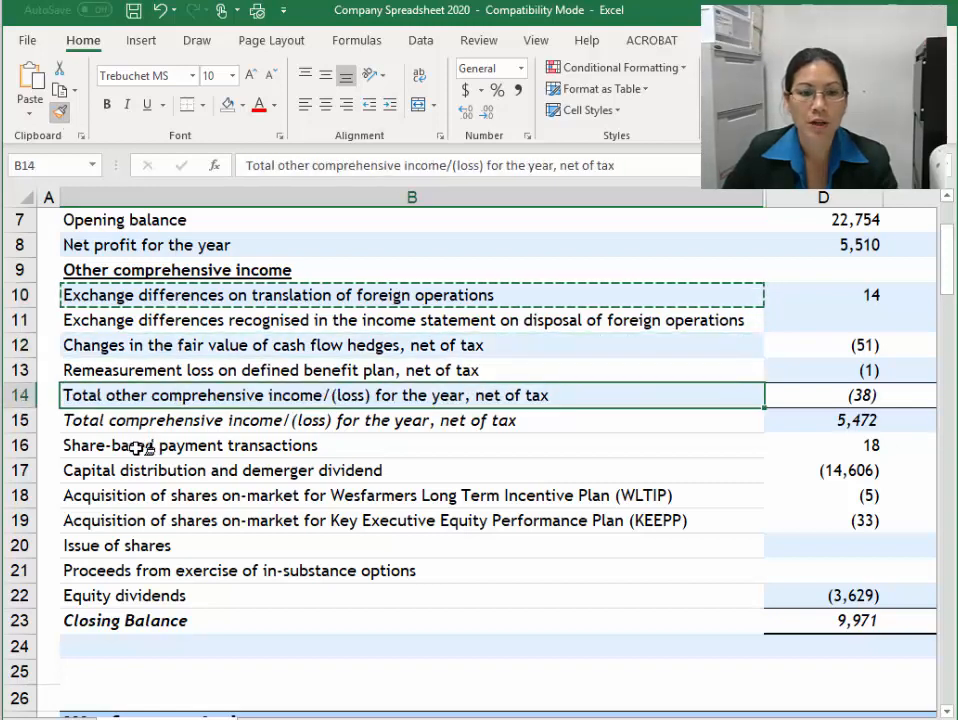
left_click(140, 447)
left_click(133, 493)
left_click(133, 546)
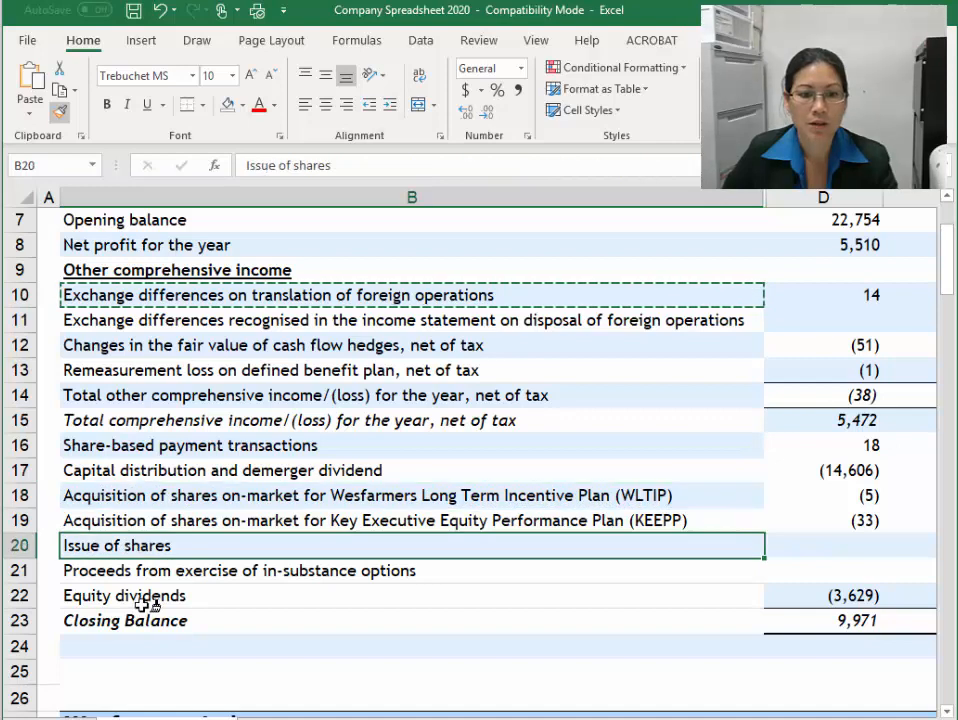
left_click(161, 600)
left_click(60, 112)
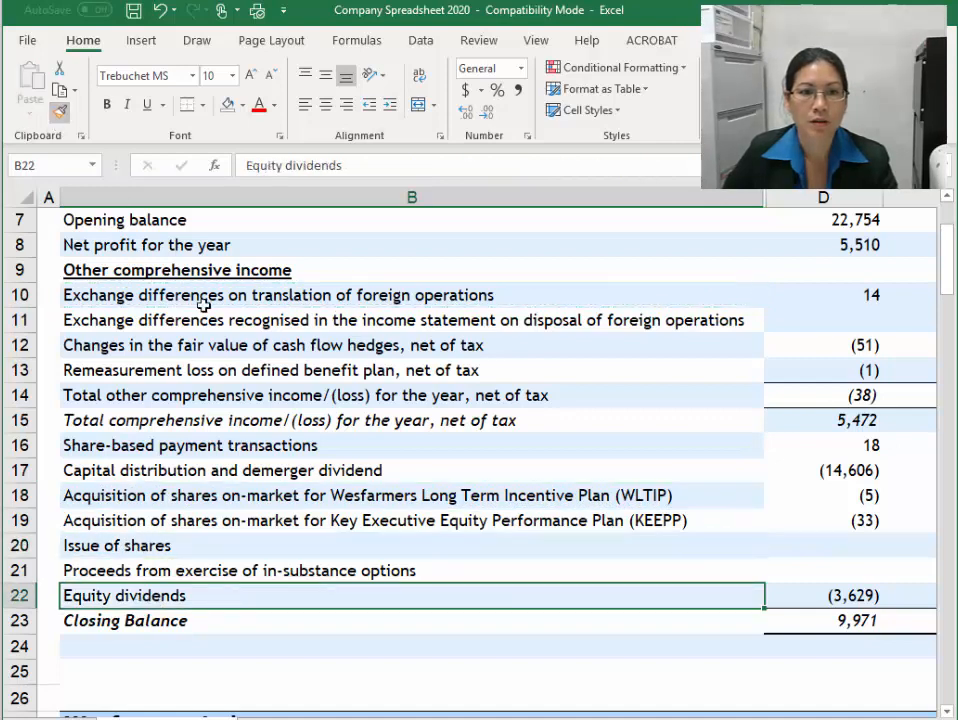
Italicise row 14, the Total other comprehensive income/(loss) line
left_click(22, 394)
key("ctrl+i")
left_click(374, 468)
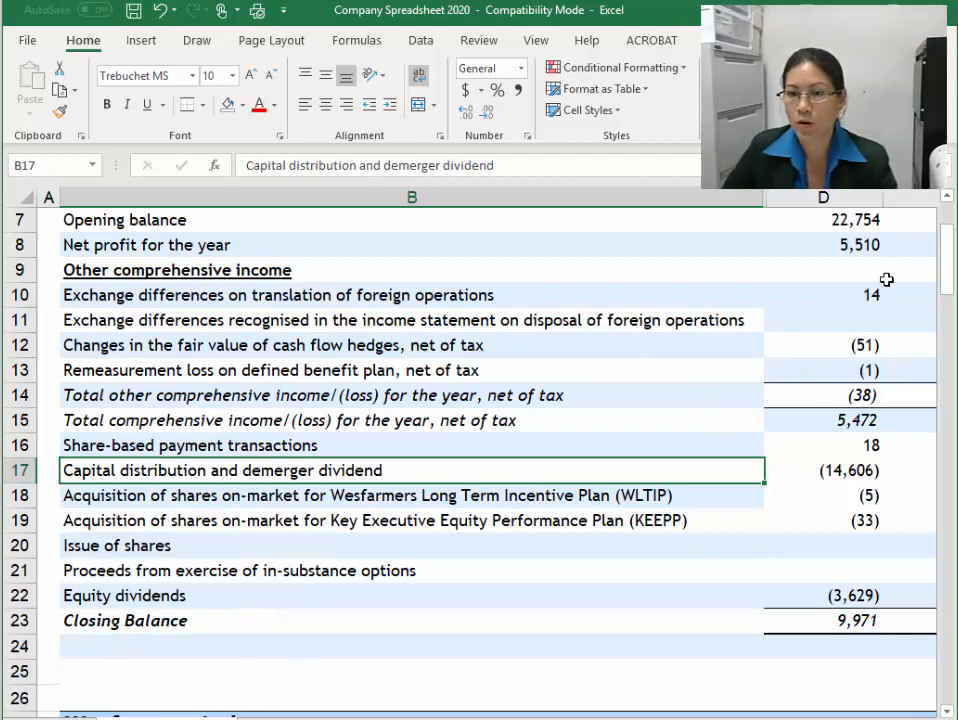
left_click(834, 274)
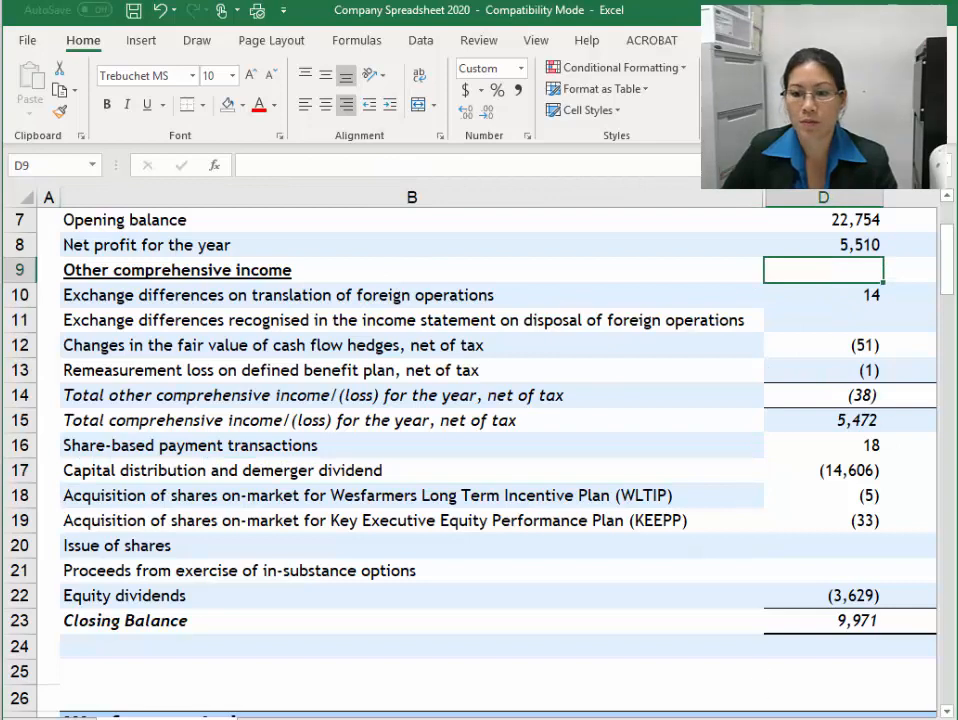
scroll(480, 450, "right", 5)
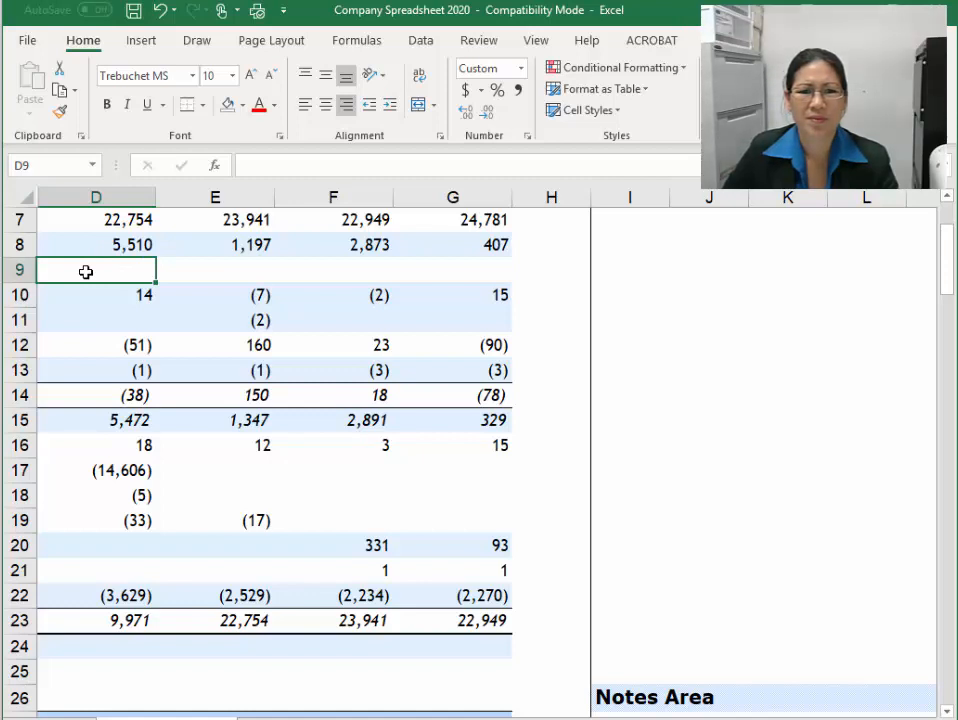
left_click(60, 112)
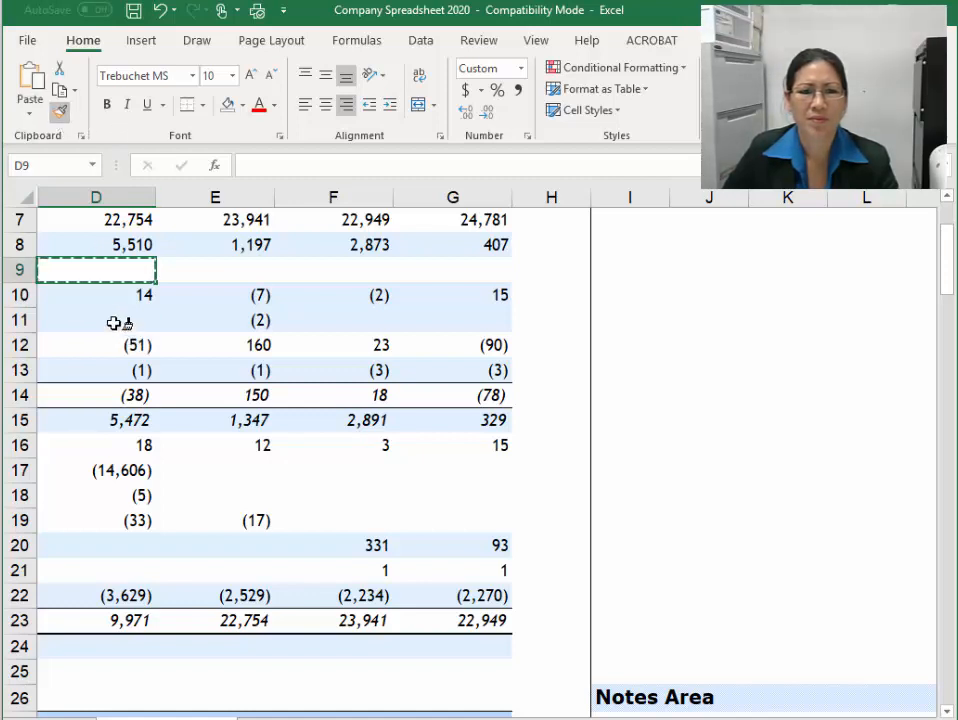
key("Escape")
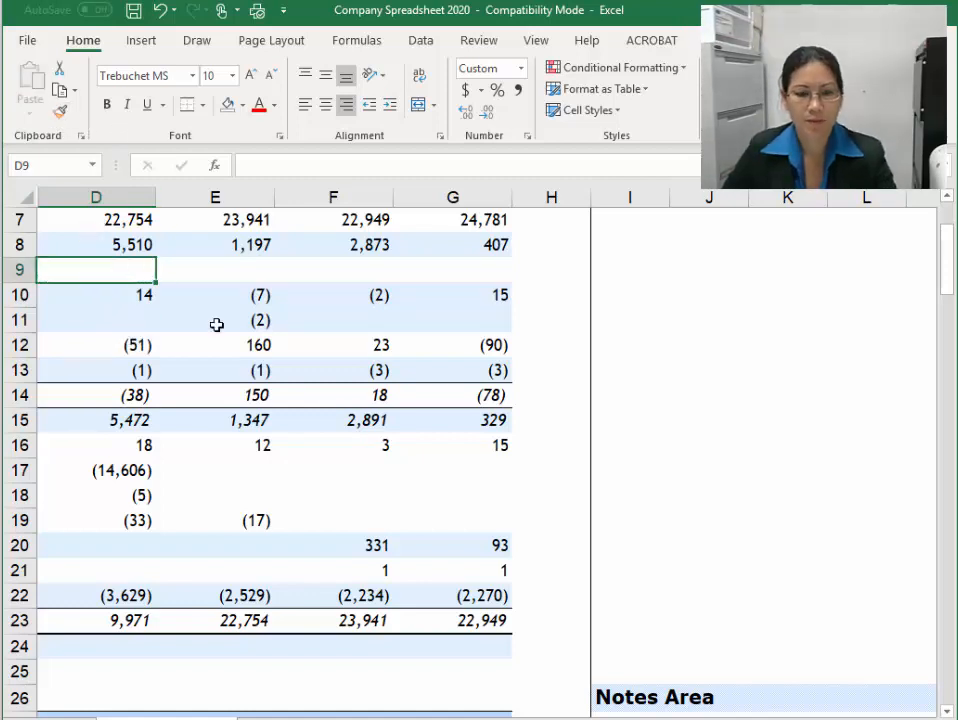
Copy the unfilled format of cell D9 onto cells D11, D13 and D15
key("Left")
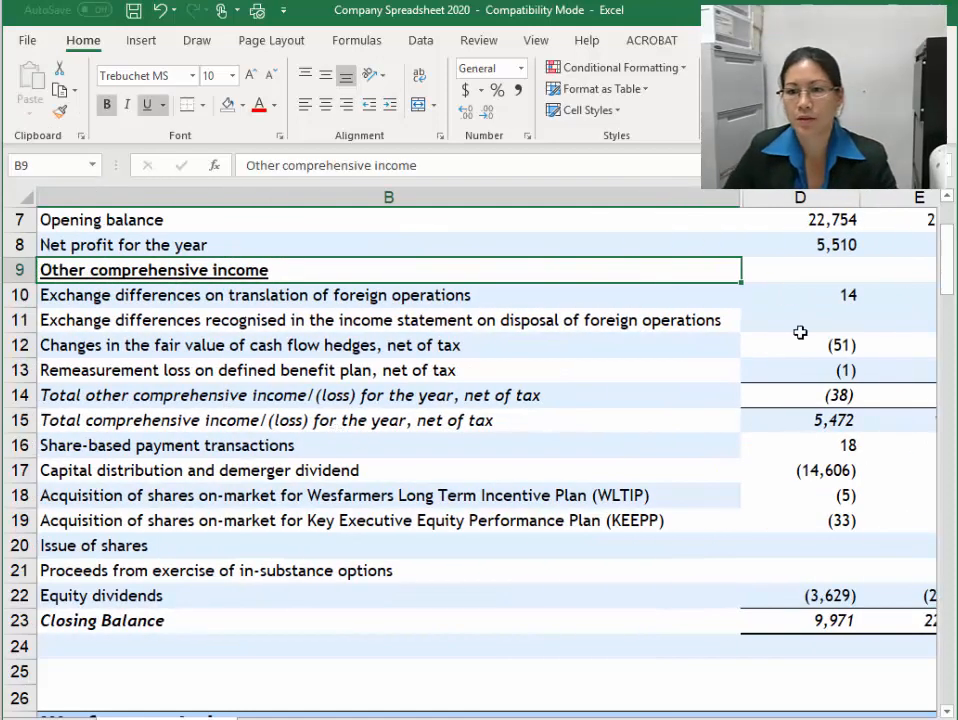
left_click(801, 267)
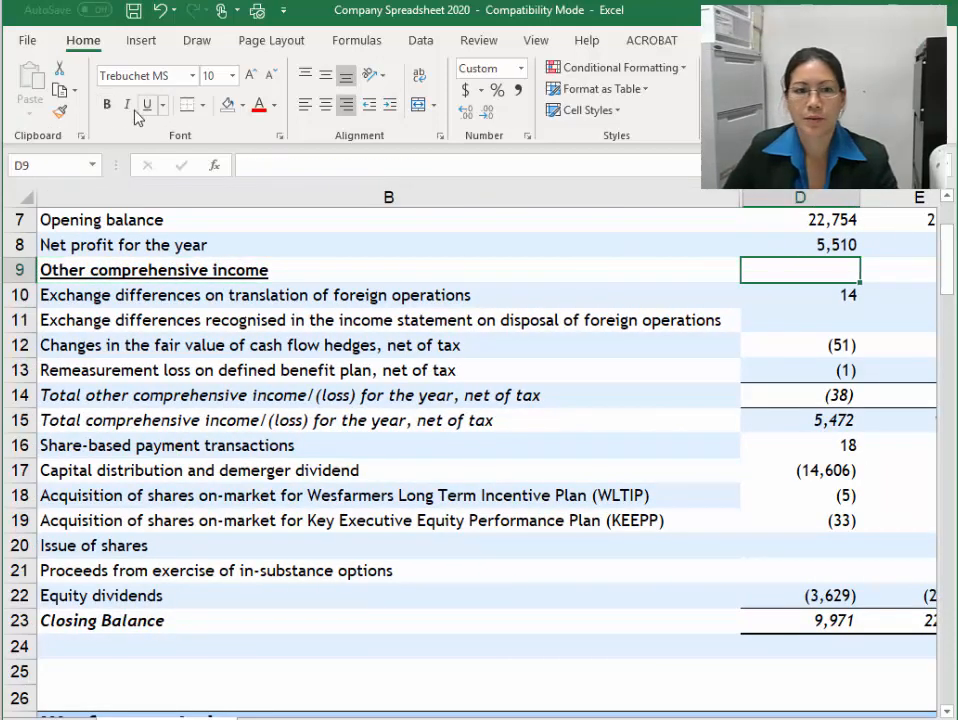
double_click(60, 112)
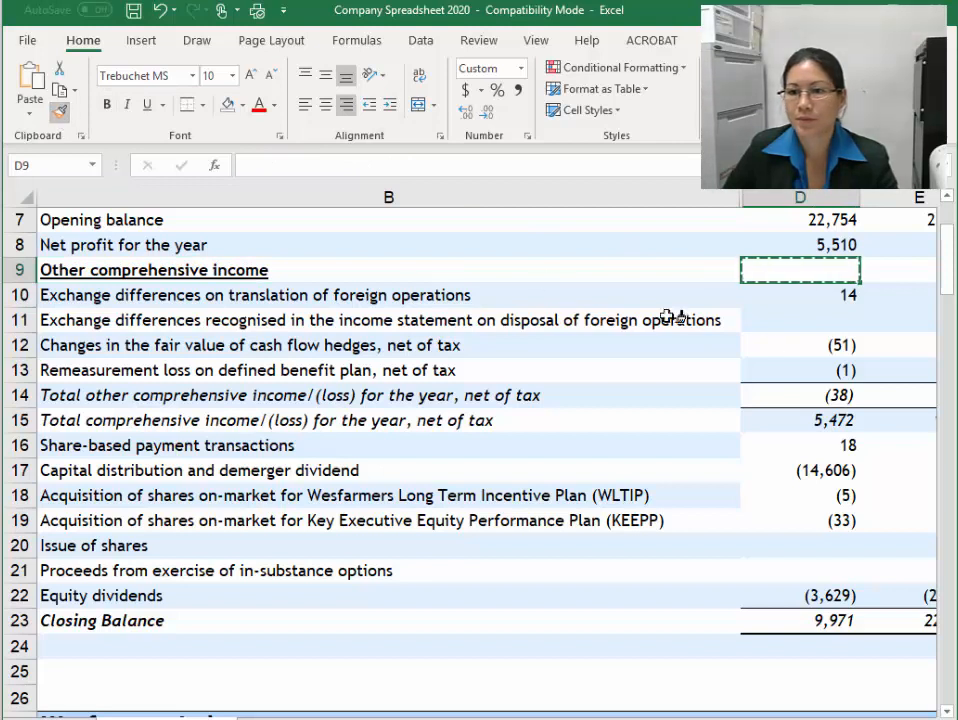
left_click(793, 322)
left_click(790, 371)
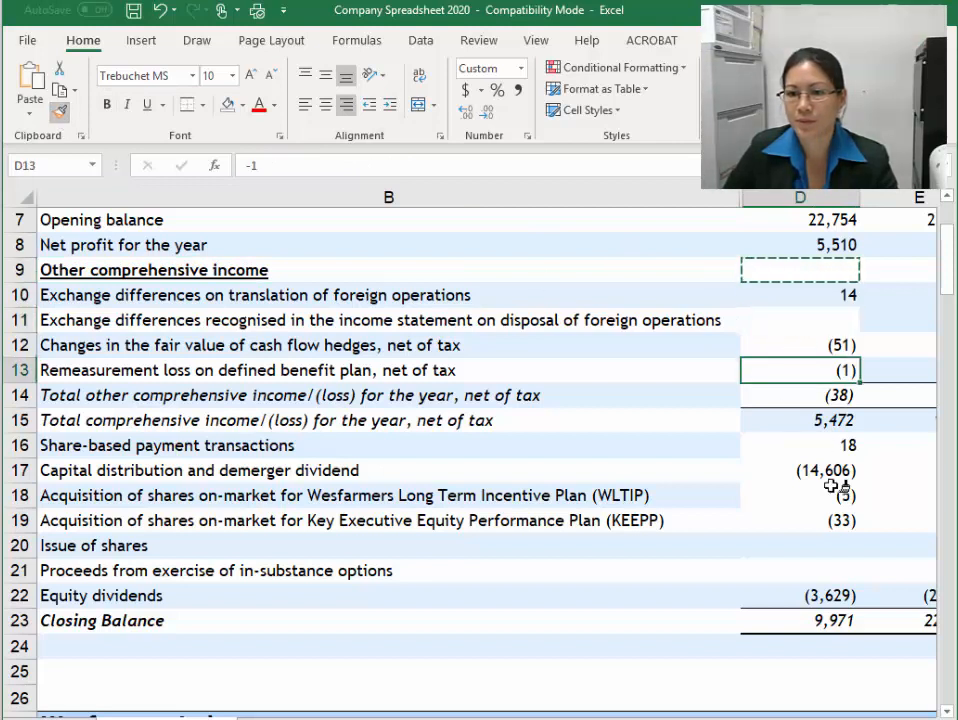
left_click(797, 420)
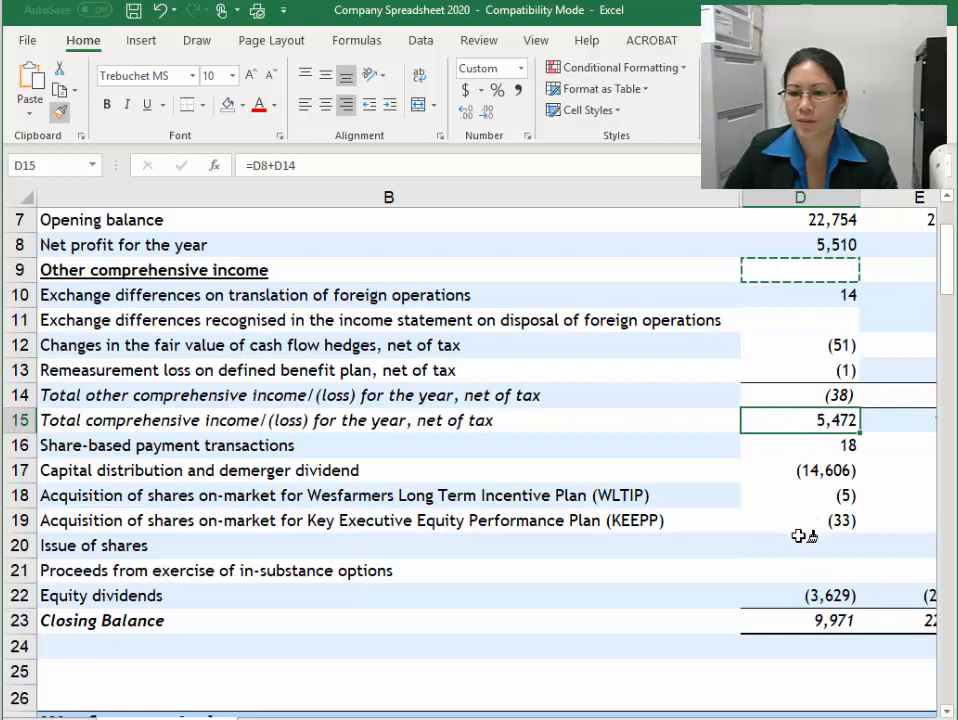
key("Escape")
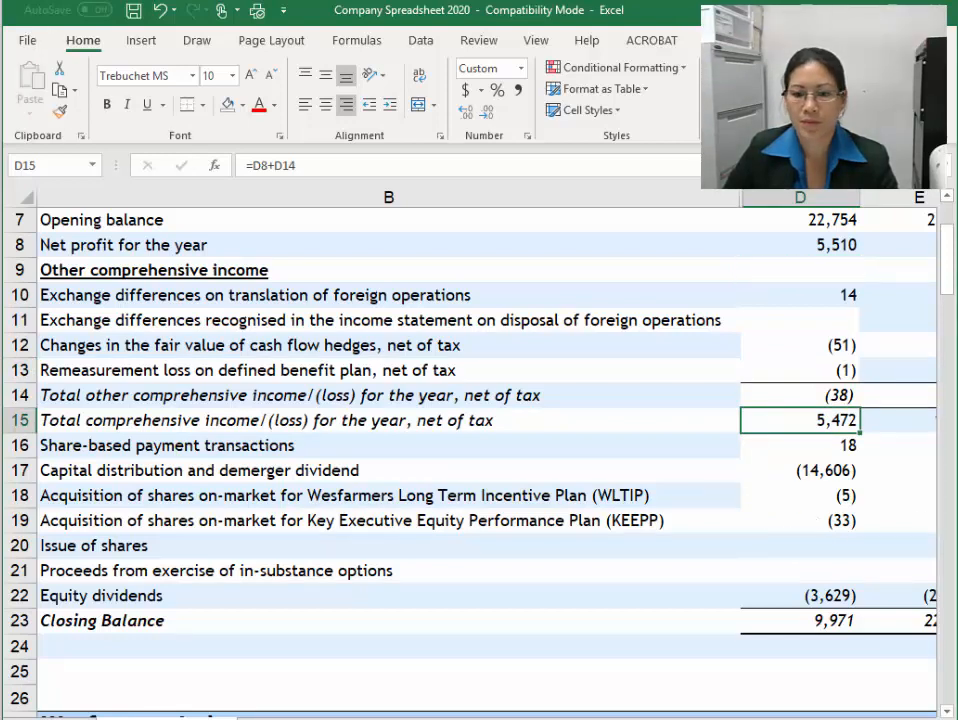
Remove the fill colour from the equity statement figures in D10:G22
scroll(487, 554, "right", 3)
scroll(508, 609, "right", 1)
left_click_drag(145, 295, 470, 598)
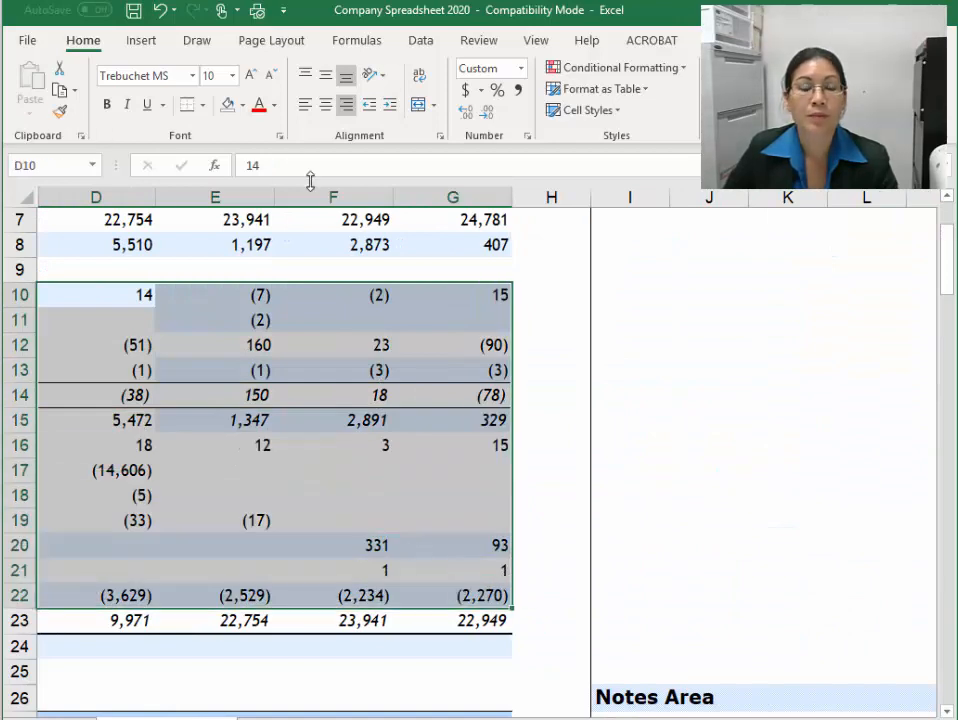
left_click(229, 104)
left_click(124, 297)
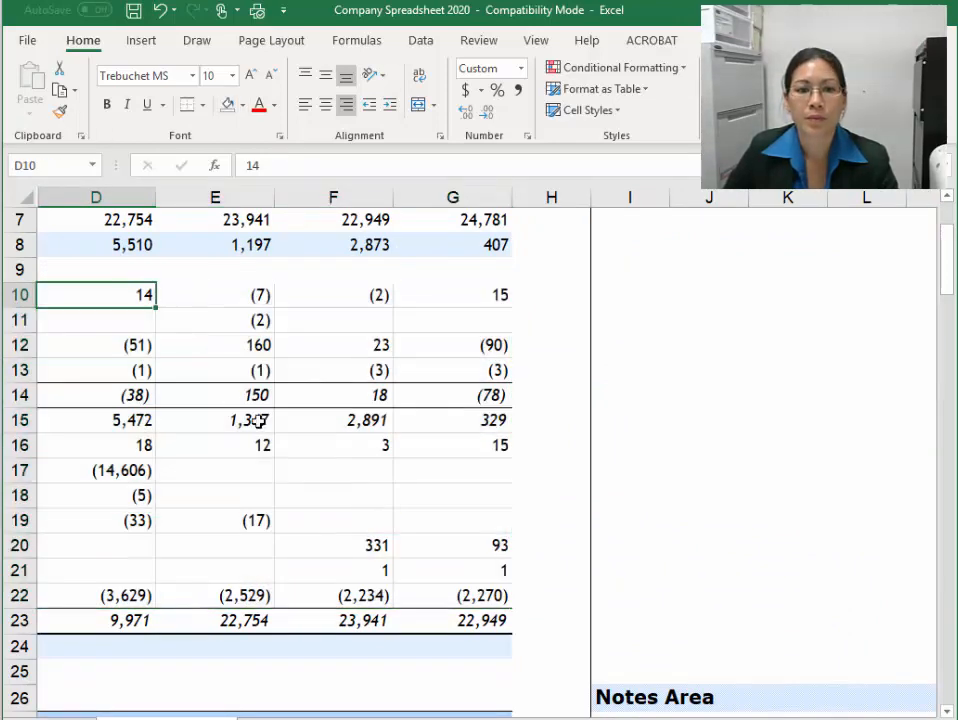
key("ctrl+Left")
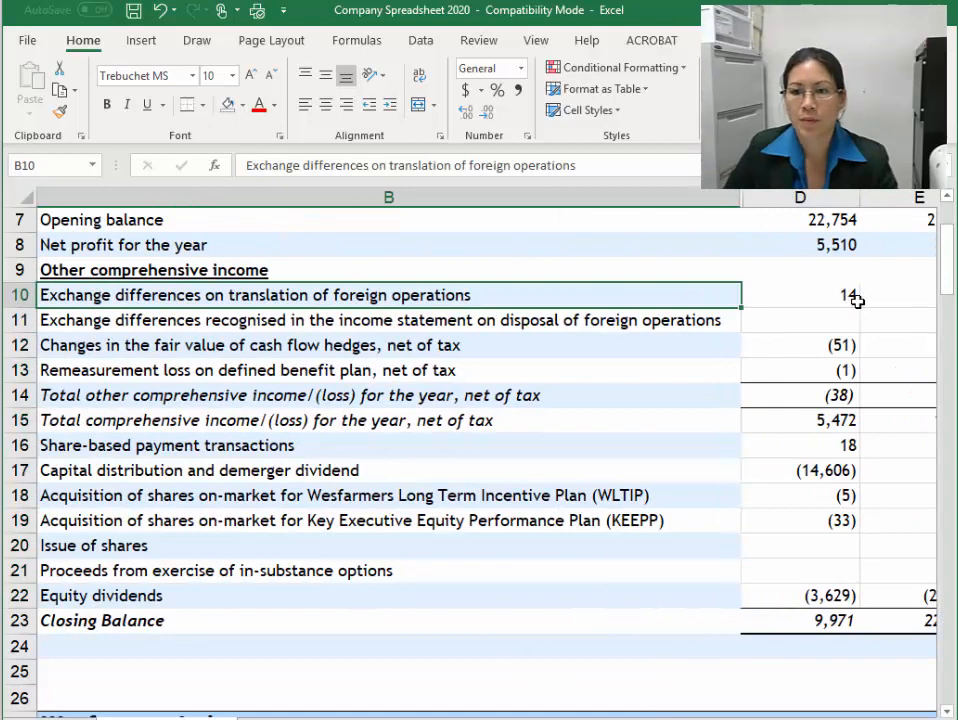
left_click(820, 306)
key("Right")
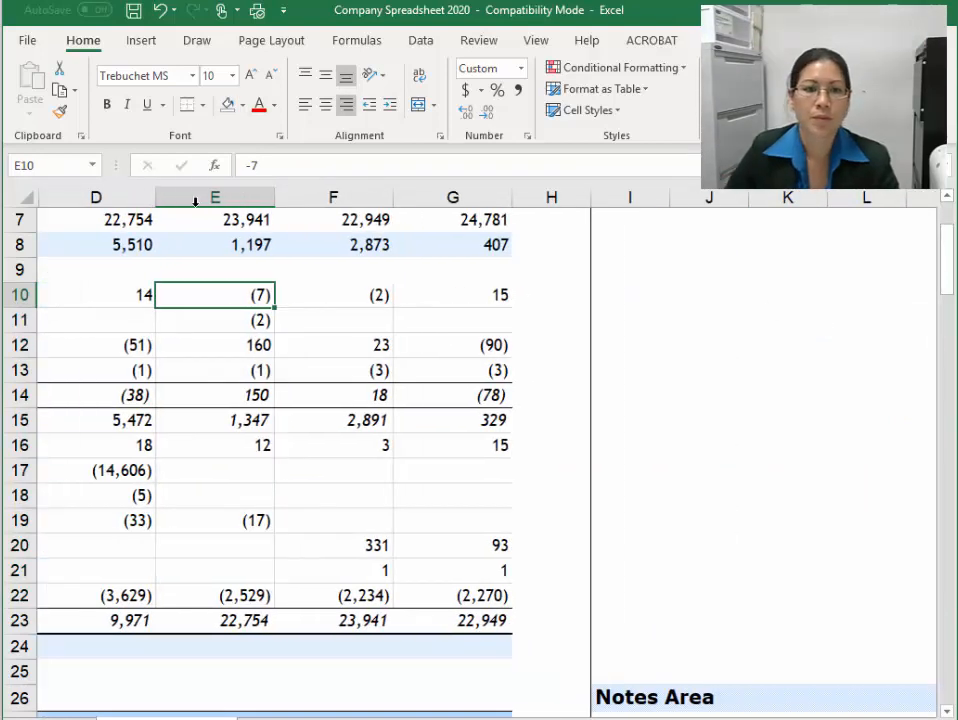
Copy the blue-shaded format of D8 onto columns D to G of rows 10, 12, 14, 16, 18, 20 and 22
left_click(107, 250)
left_click(59, 111)
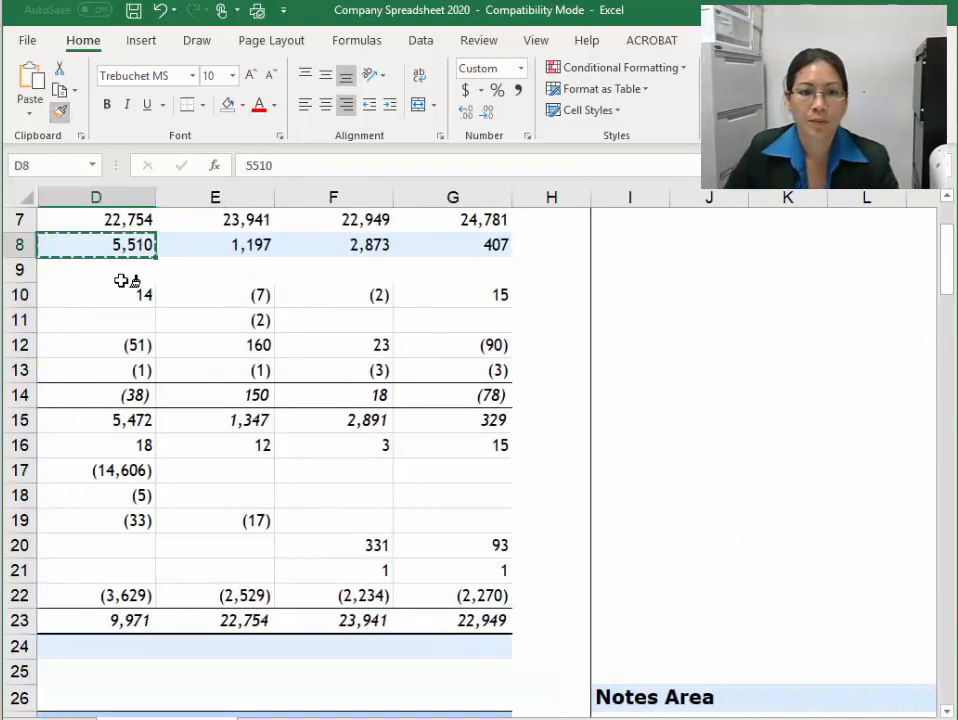
left_click(147, 296)
left_click_drag(147, 296, 438, 299)
left_click_drag(118, 343, 460, 342)
left_click_drag(134, 398, 232, 396)
left_click_drag(86, 446, 460, 446)
left_click_drag(96, 498, 490, 495)
left_click_drag(128, 543, 386, 563)
left_click_drag(78, 597, 480, 595)
left_click(62, 112)
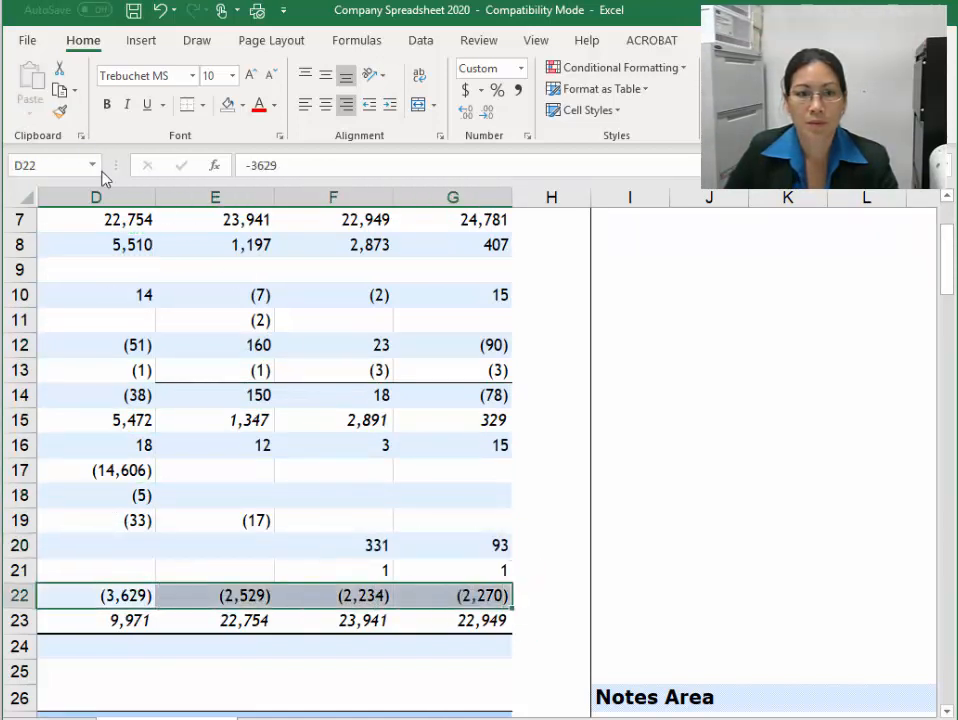
Copy the unshaded format of D9 onto columns D to G of rows 11, 13, 15, 17, 19 and 21
left_click(126, 269)
left_click(61, 112)
mouse_move(130, 324)
left_mouse_down()
mouse_move(573, 318)
mouse_move(513, 323)
left_mouse_up()
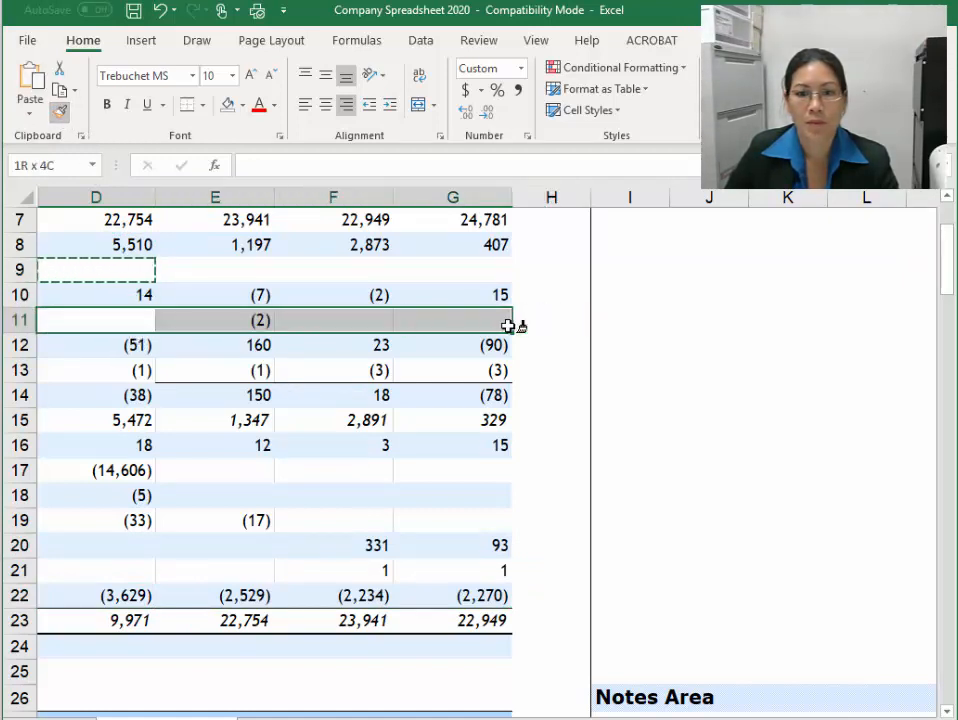
left_click_drag(124, 367, 440, 371)
left_click_drag(120, 420, 470, 420)
left_click_drag(100, 470, 470, 470)
left_click_drag(111, 521, 480, 520)
left_click_drag(135, 572, 480, 572)
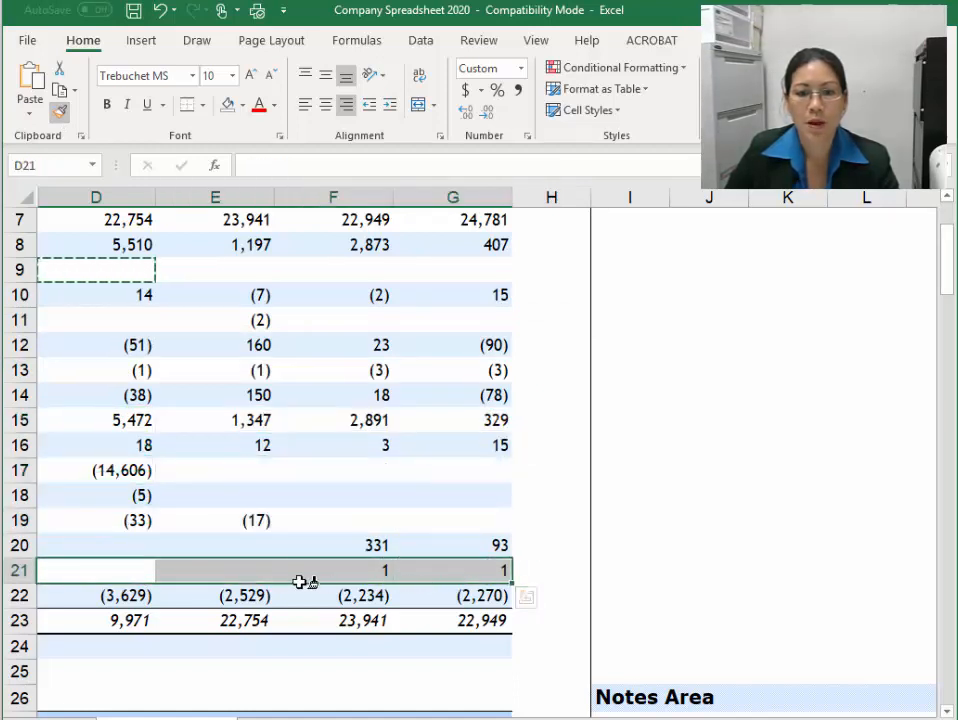
left_click(60, 112)
left_click(350, 471)
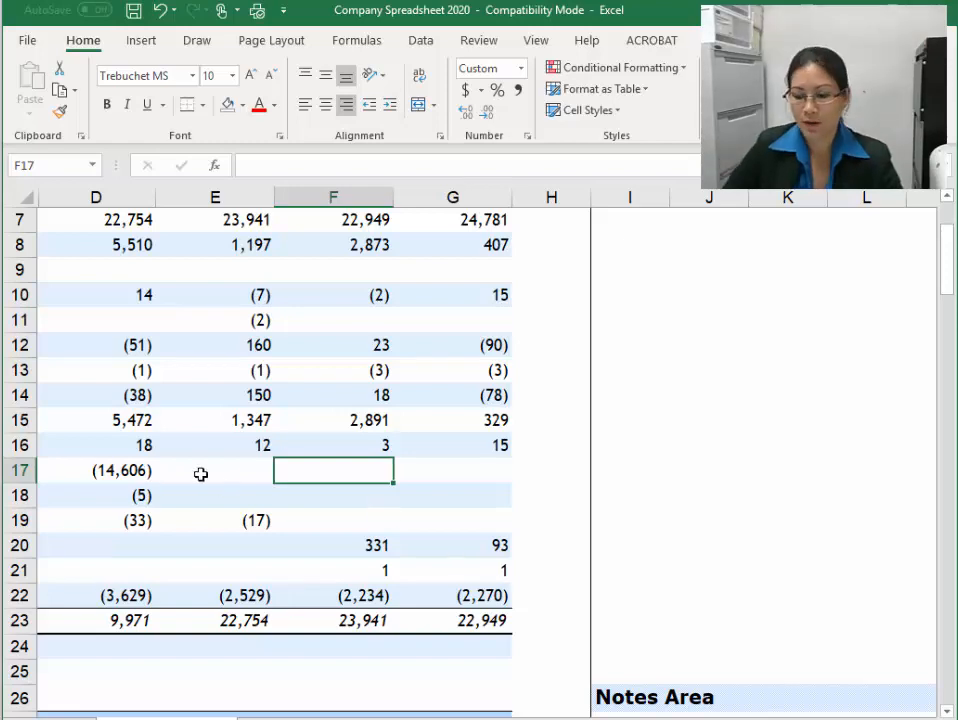
Add top and bottom borders to the total comprehensive income figures in D15:G15
key("Left")
key("Left")
key("Left")
key("Left")
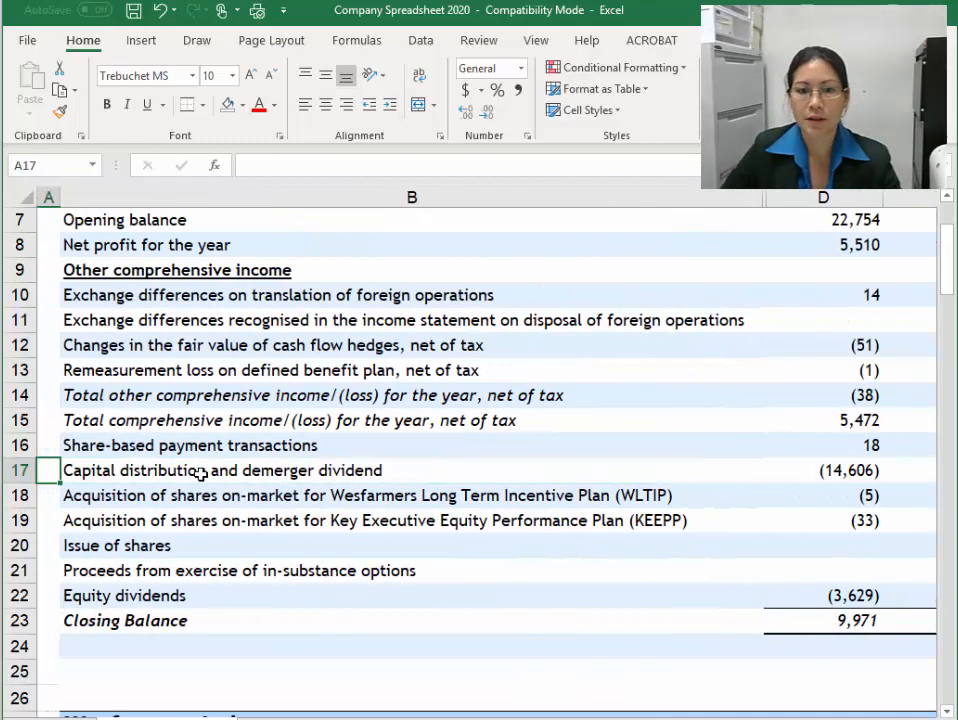
left_click(860, 396)
key("Right")
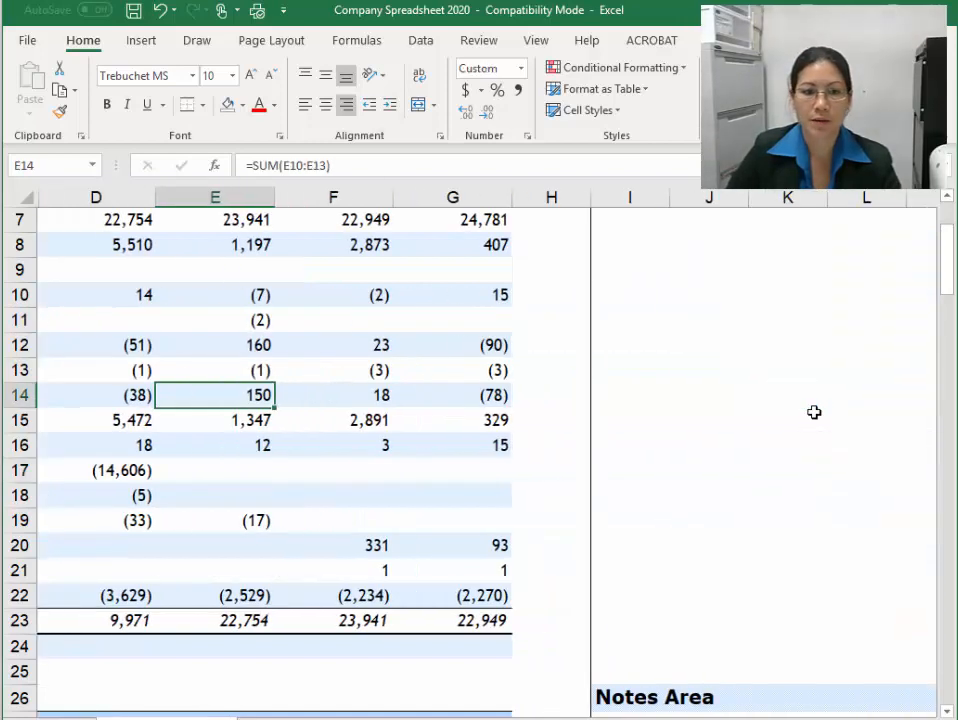
left_click_drag(120, 420, 406, 419)
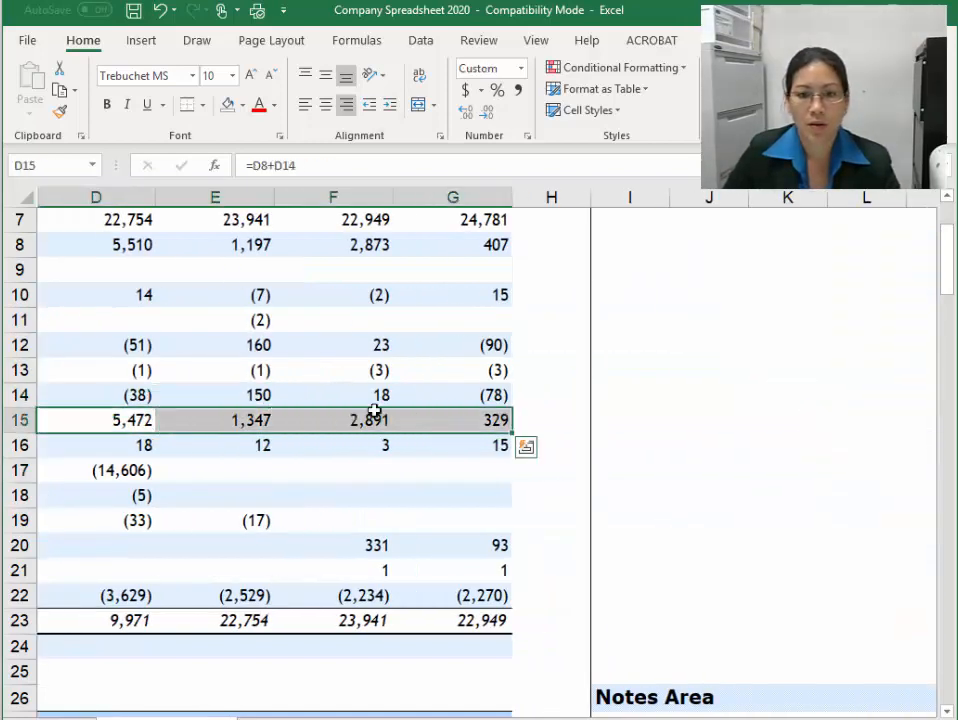
left_click(238, 372)
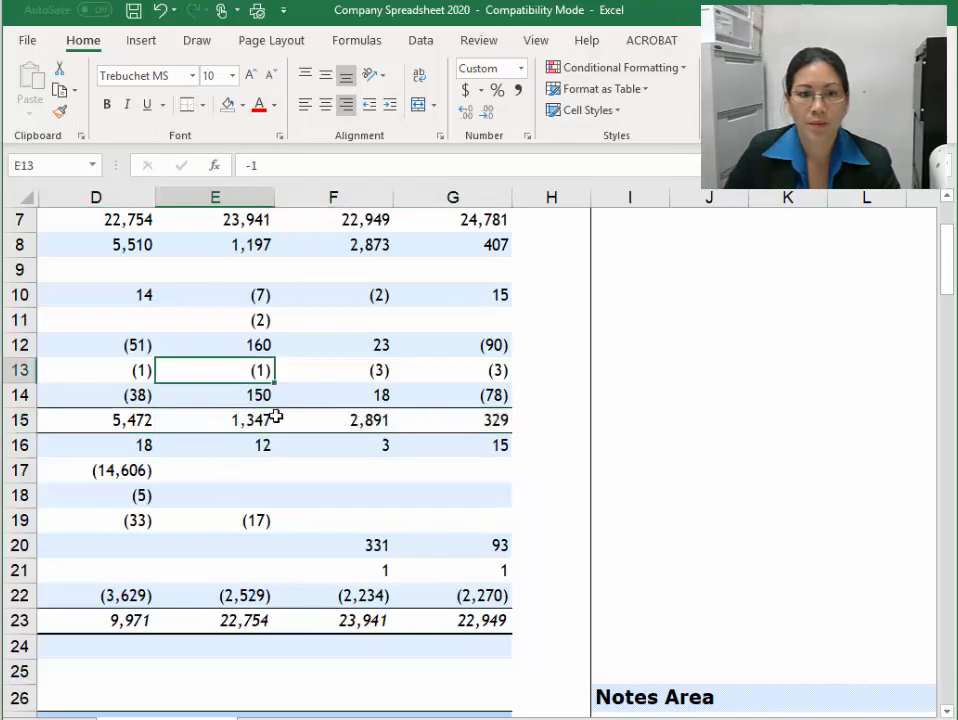
Italicise the whole of rows 14 and 15, the two comprehensive income total rows
left_click(105, 397)
key("Home")
left_click_drag(20, 396, 22, 417)
key("ctrl+i")
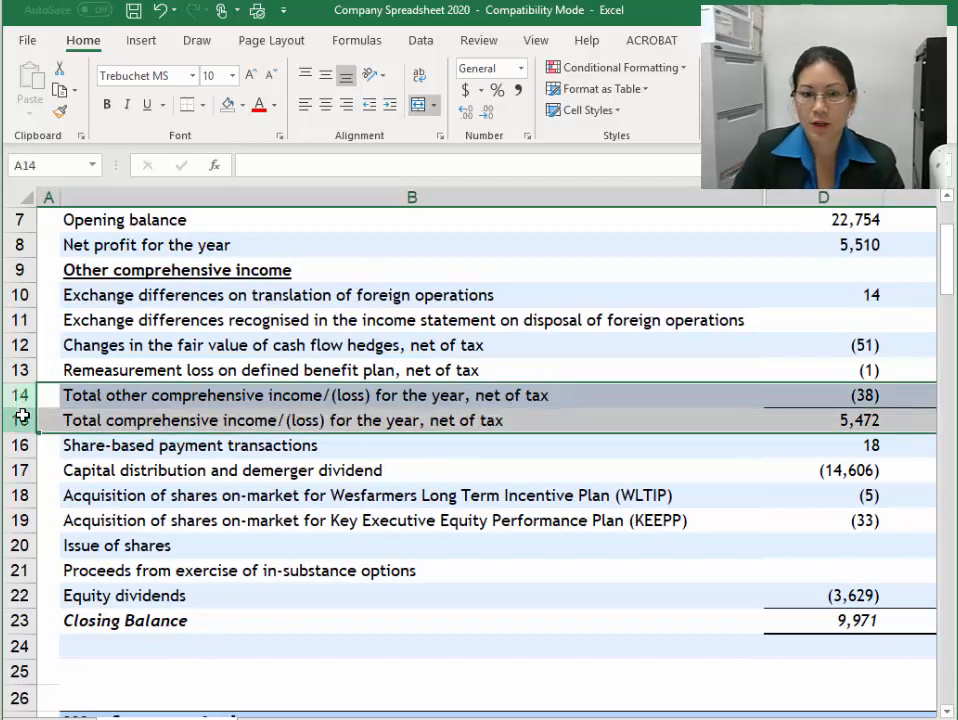
key("ctrl+i")
Add a bottom border to the defined benefit plan remeasurement figures in D13:G13
left_click_drag(845, 370, 512, 368)
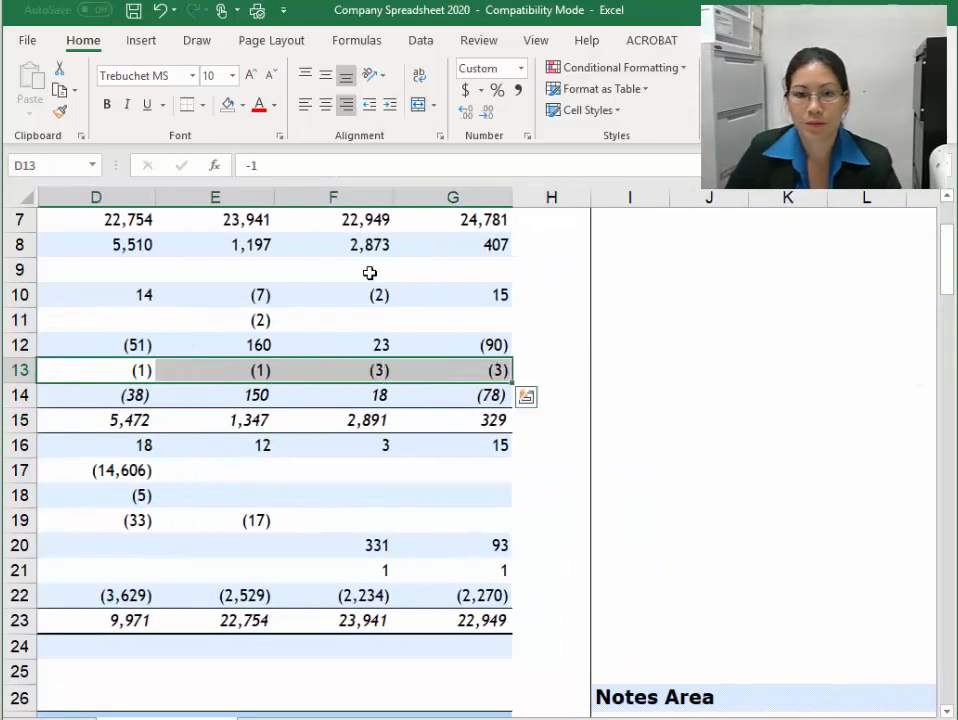
left_click(201, 104)
left_click(212, 152)
left_click(350, 295)
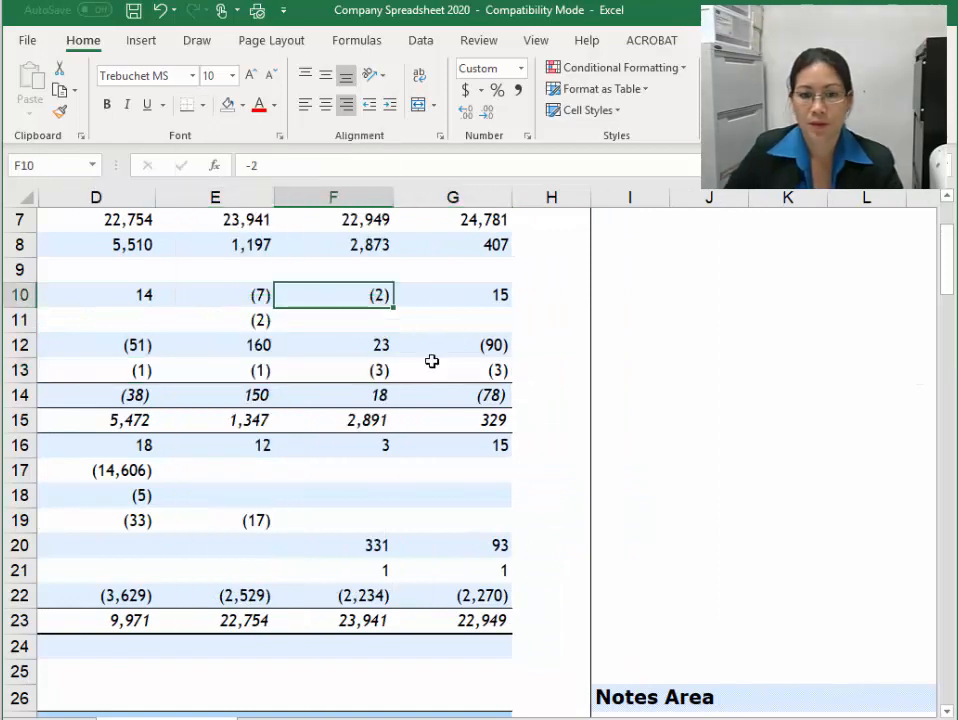
Review the equity statement's labels, shading, borders and closing balance row across all year columns
key("Left")
key("Left")
key("Left")
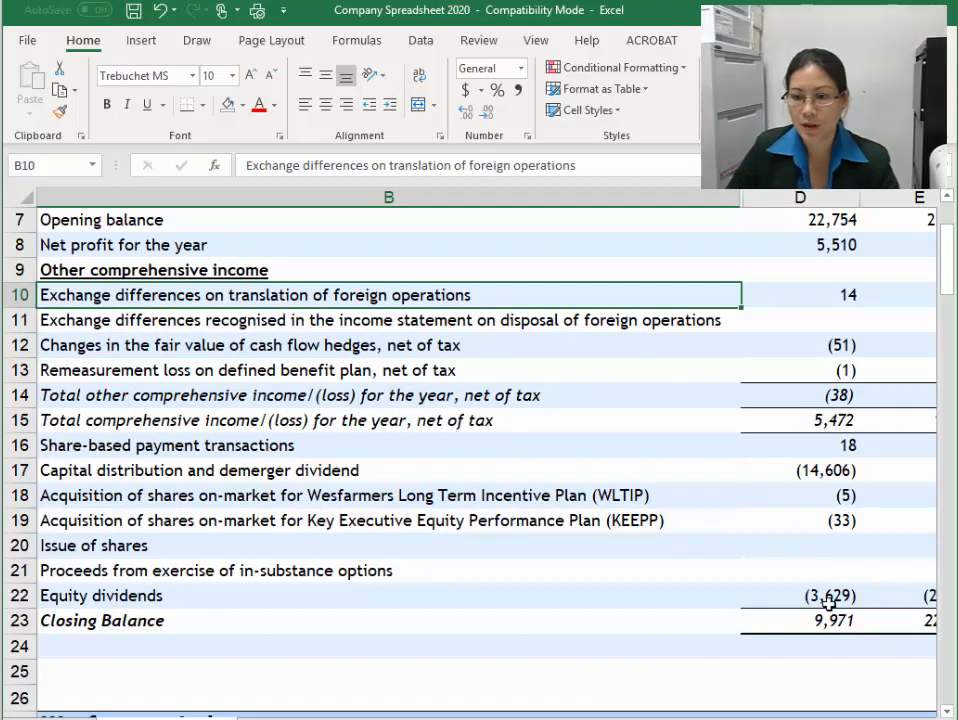
scroll(697, 573, "up", 2)
scroll(663, 598, "down", 2)
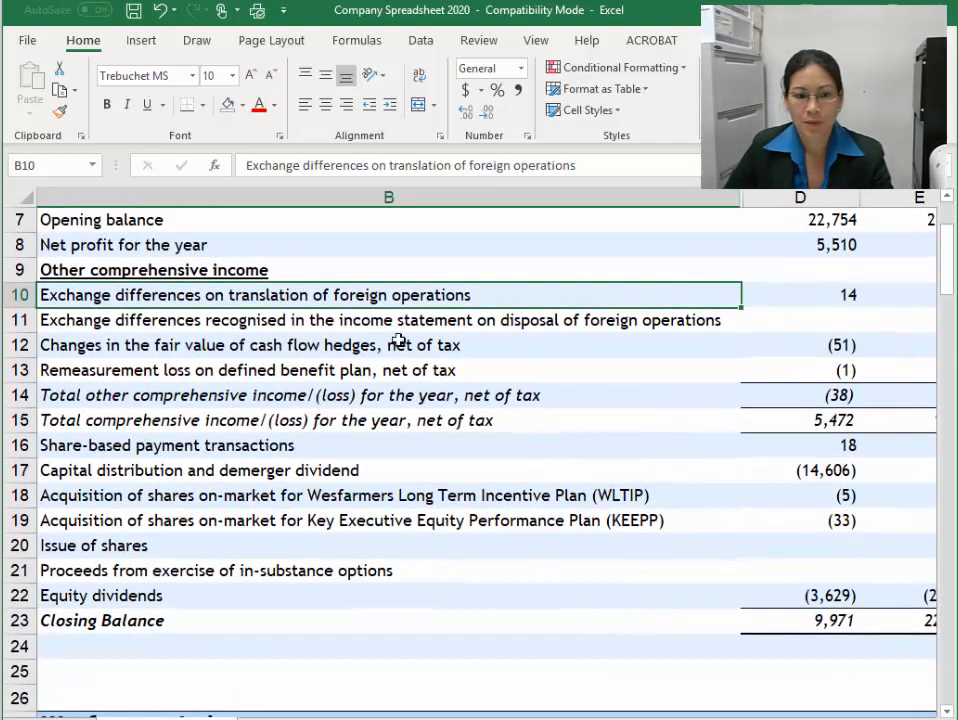
left_click(524, 622)
key("Right")
key("Right")
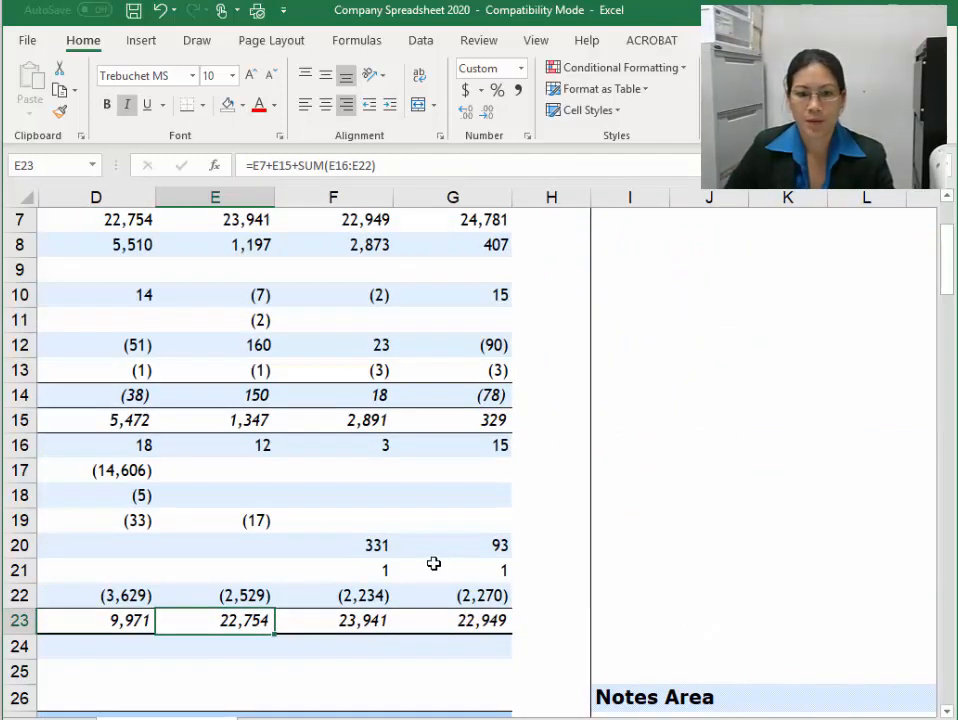
key("Left")
key("Left")
key("Left")
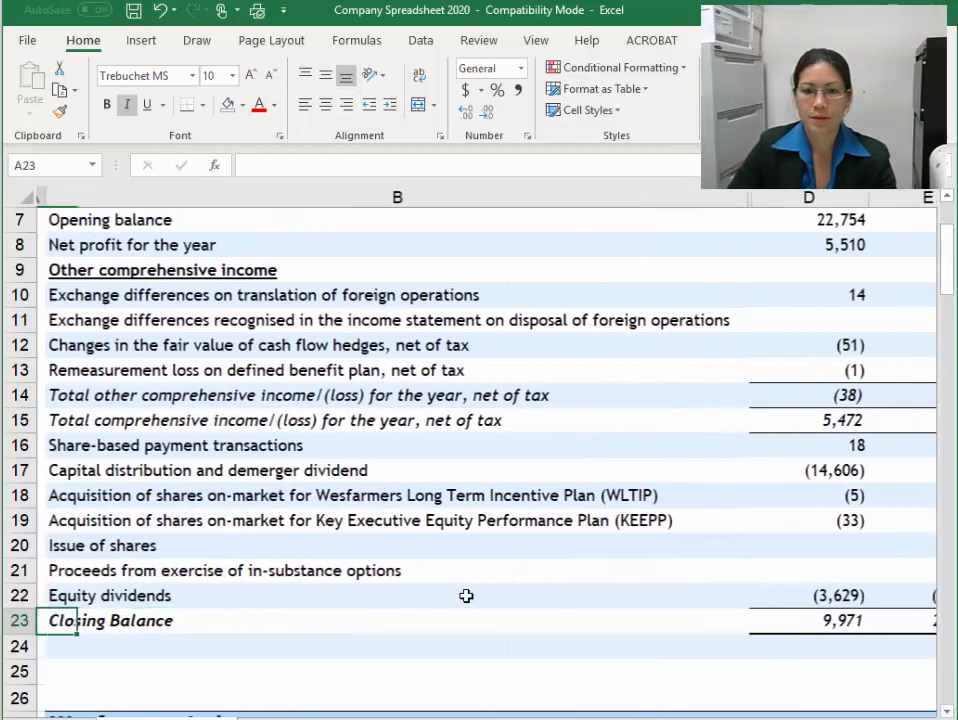
Delete the blank rows 25 and 26 above the Wesfarmers Ltd Balance Sheets heading
scroll(505, 579, "down", 5)
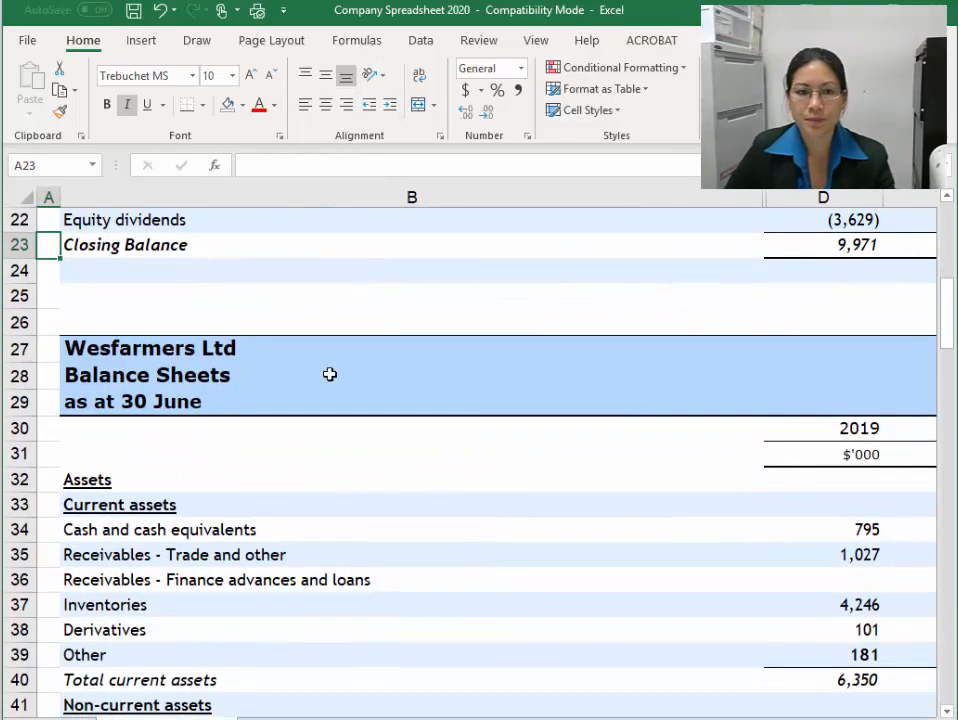
left_click_drag(20, 296, 22, 320)
right_click(22, 320)
left_click(93, 469)
left_click(312, 451)
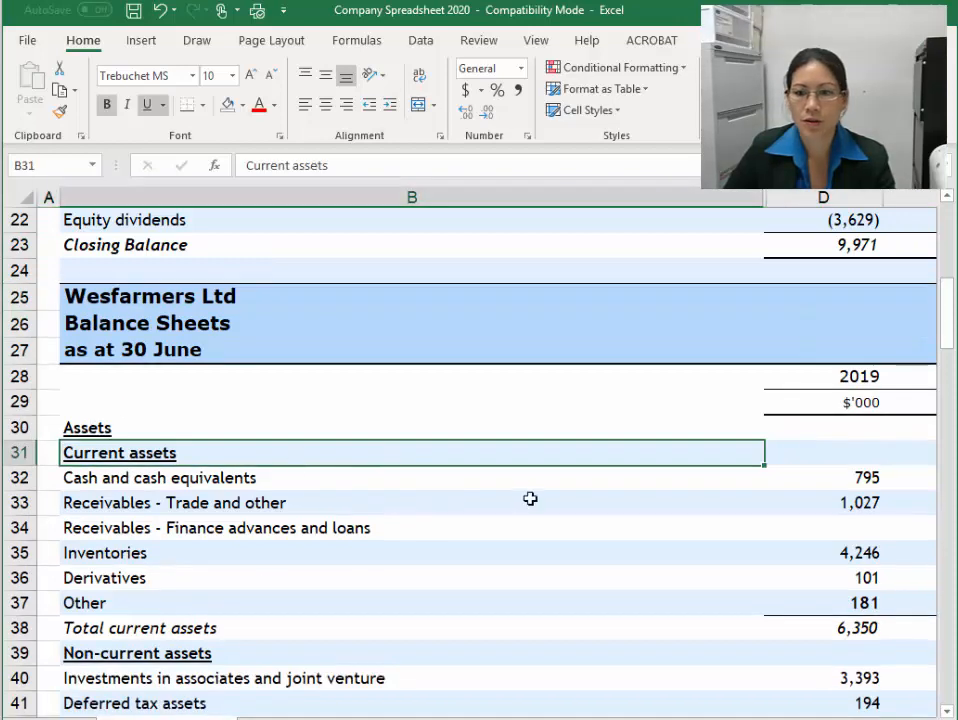
Check the balance sheet's formatting from current assets through the equity section and save the workbook
scroll(508, 500, "down", 1)
scroll(508, 500, "down", 6)
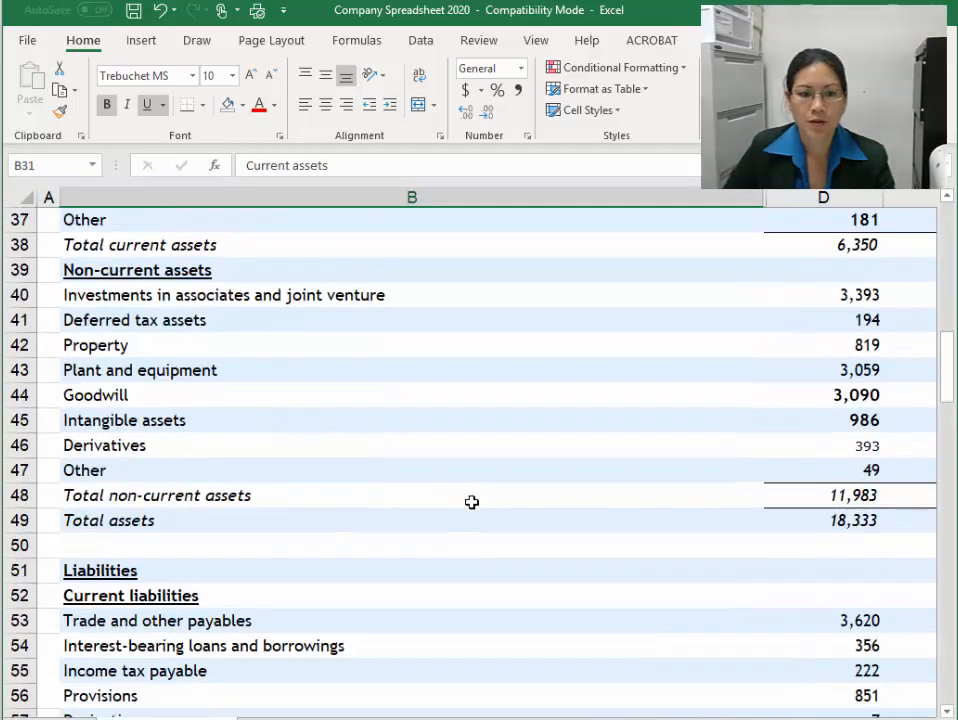
scroll(464, 504, "down", 4)
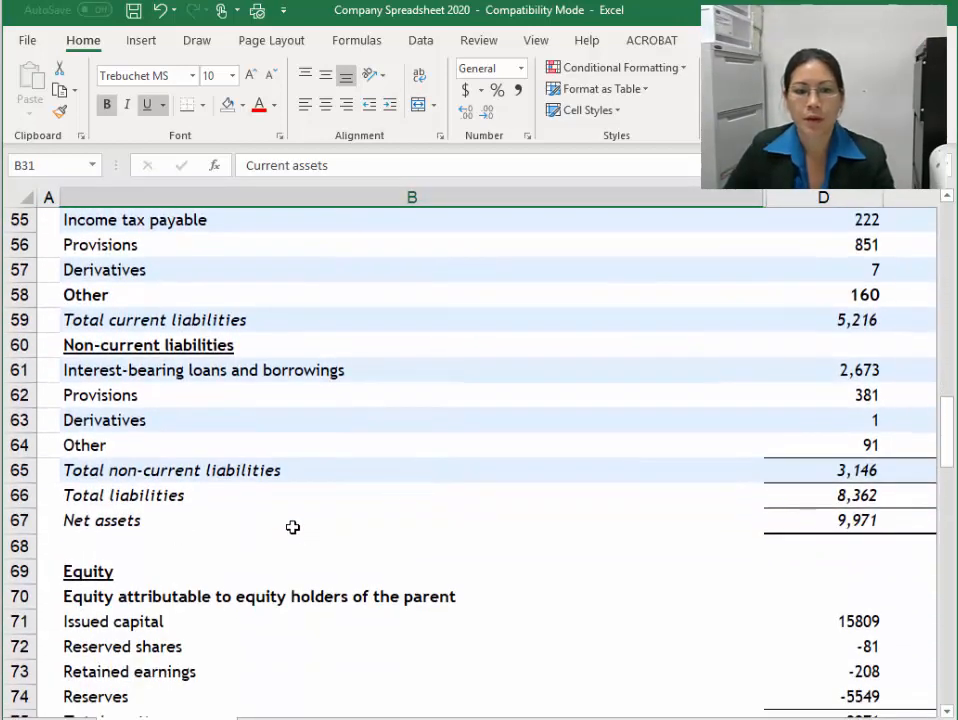
scroll(444, 437, "down", 1)
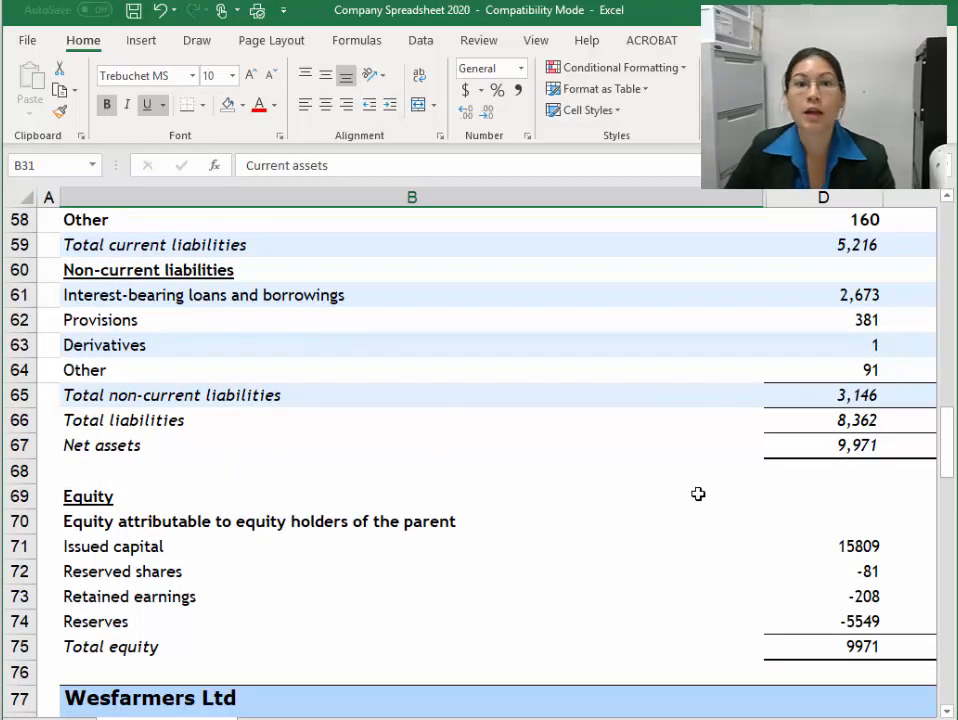
scroll(436, 564, "down", 2)
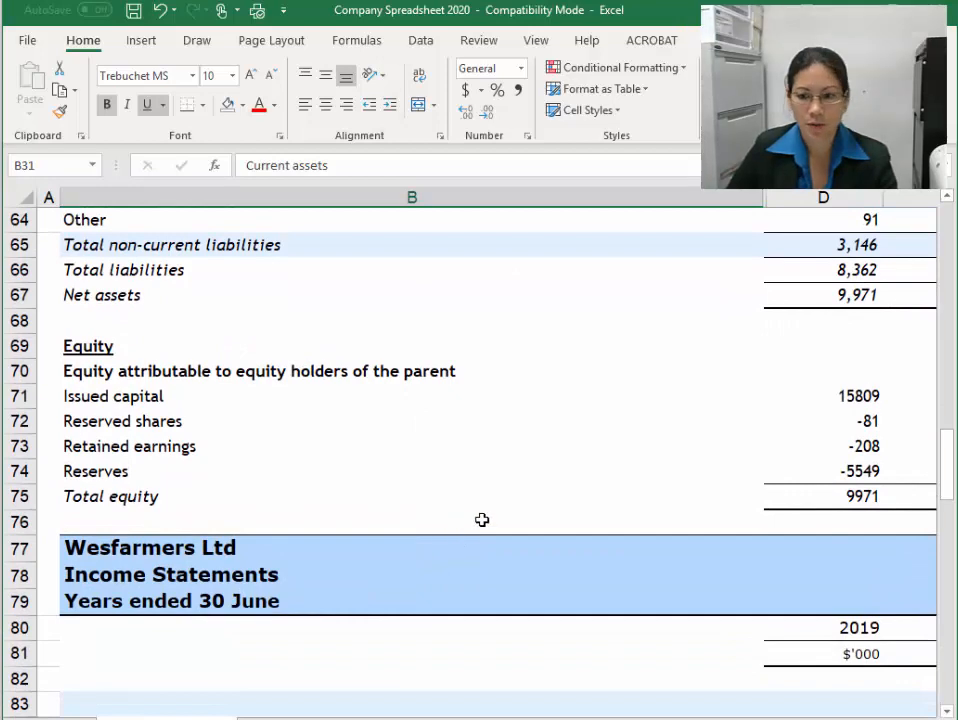
scroll(470, 490, "up", 2)
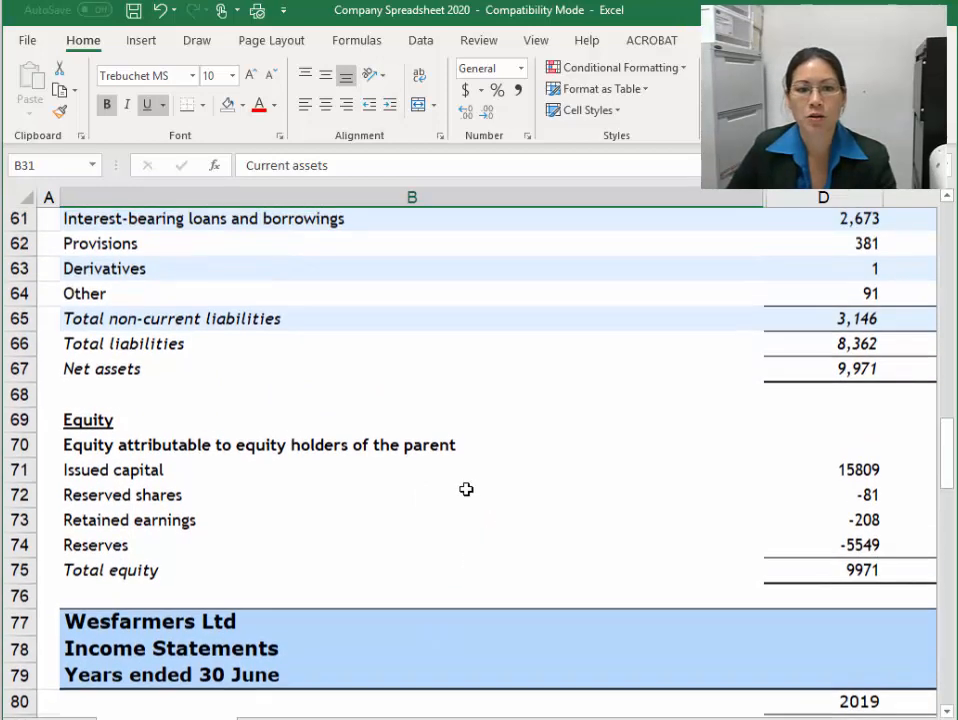
left_click(133, 11)
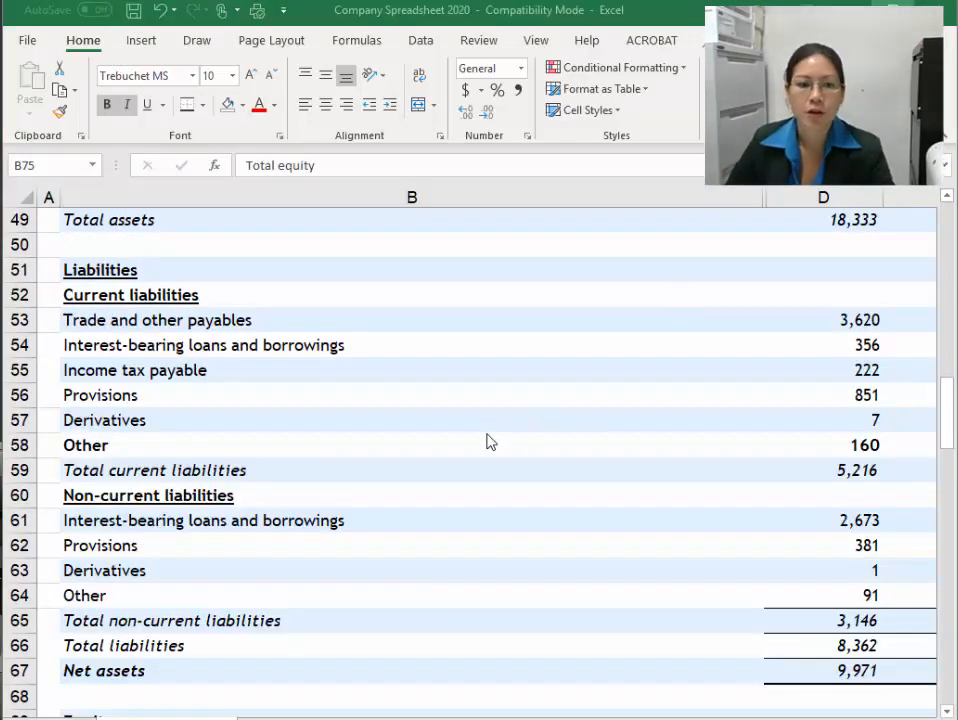
scroll(490, 441, "up", 7)
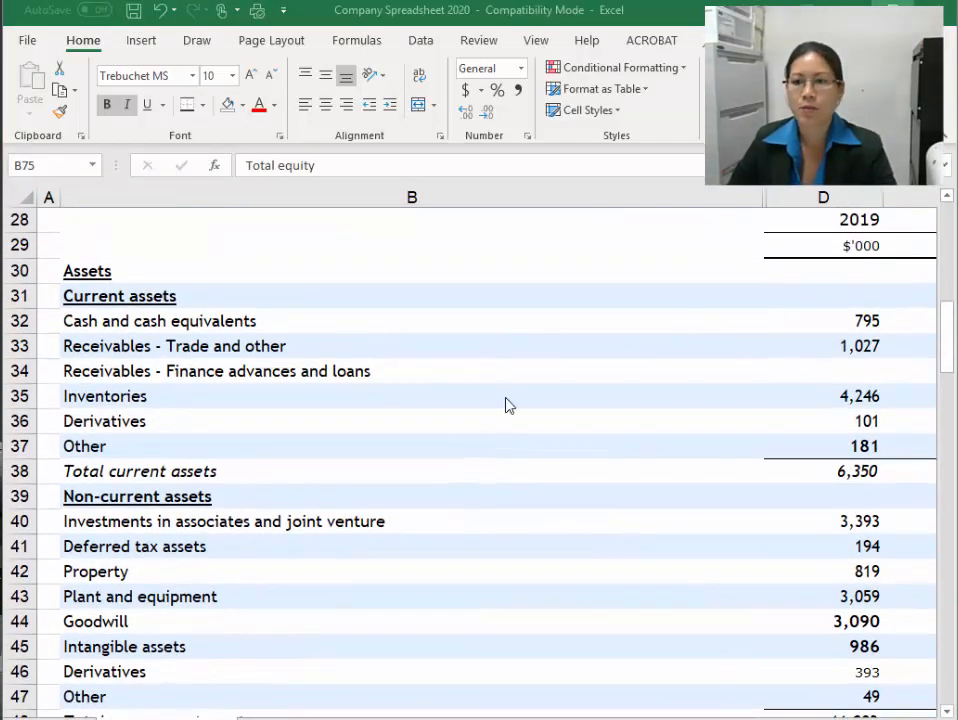
Go from the spreadsheet's empty Income Statements section to the Wesfarmers 2017 annual report PDF and find its income statement
scroll(505, 404, "down", 15)
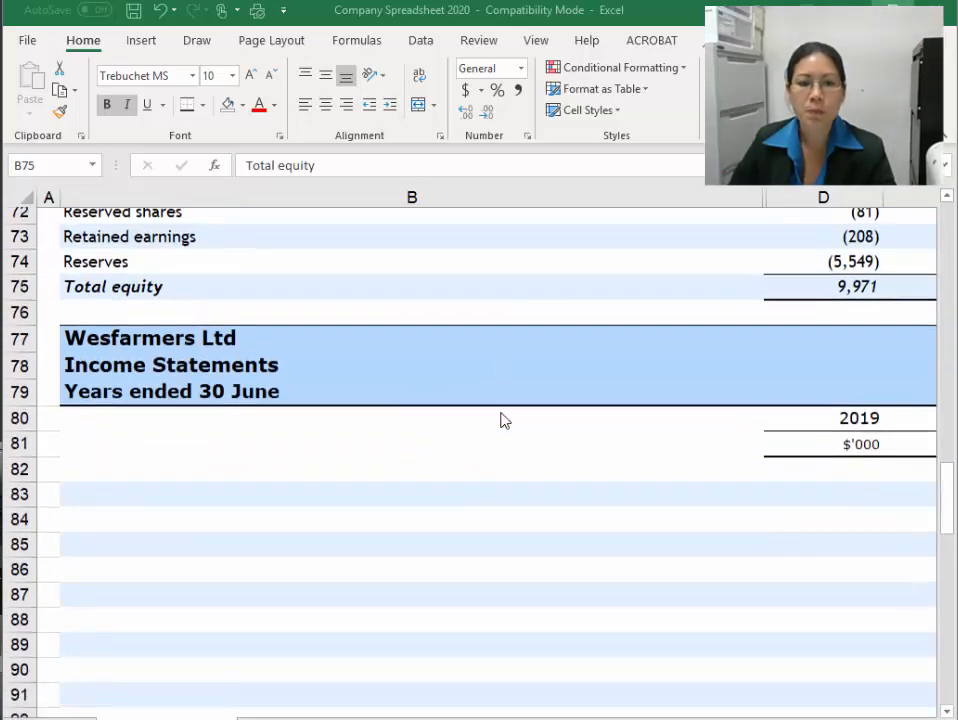
scroll(504, 421, "down", 1)
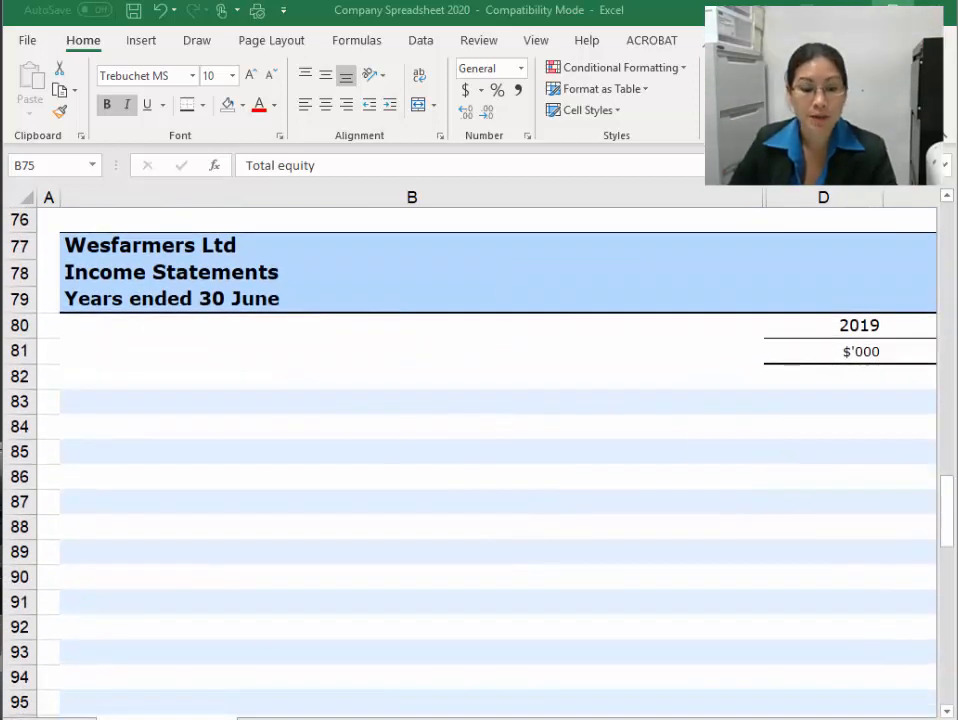
mouse_move(52, 719)
left_click(122, 712)
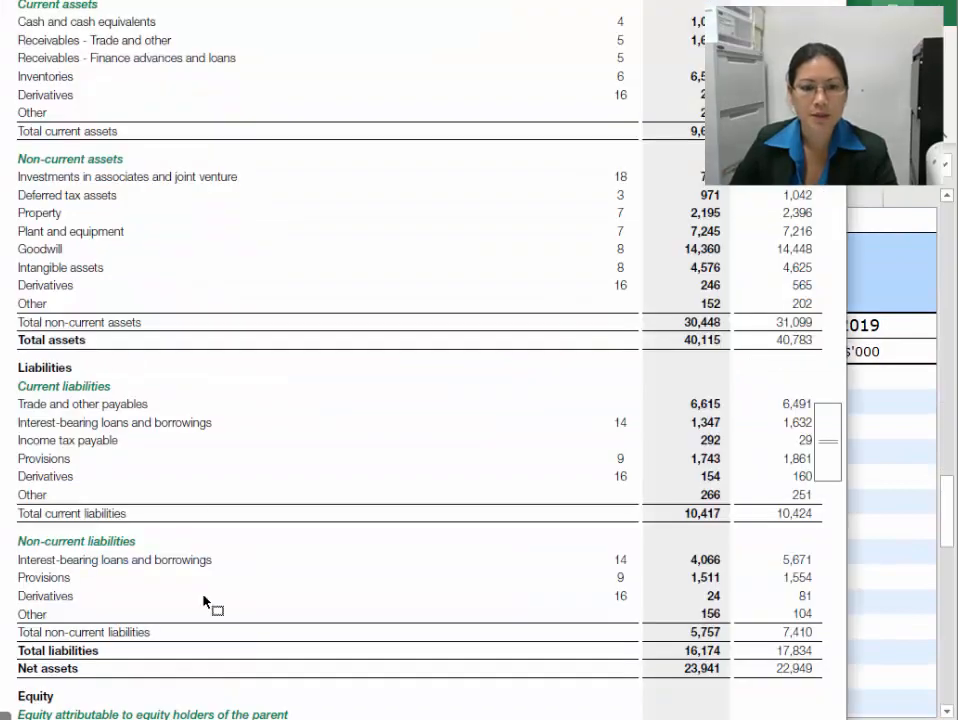
scroll(209, 620, "up", 4)
scroll(213, 507, "up", 10)
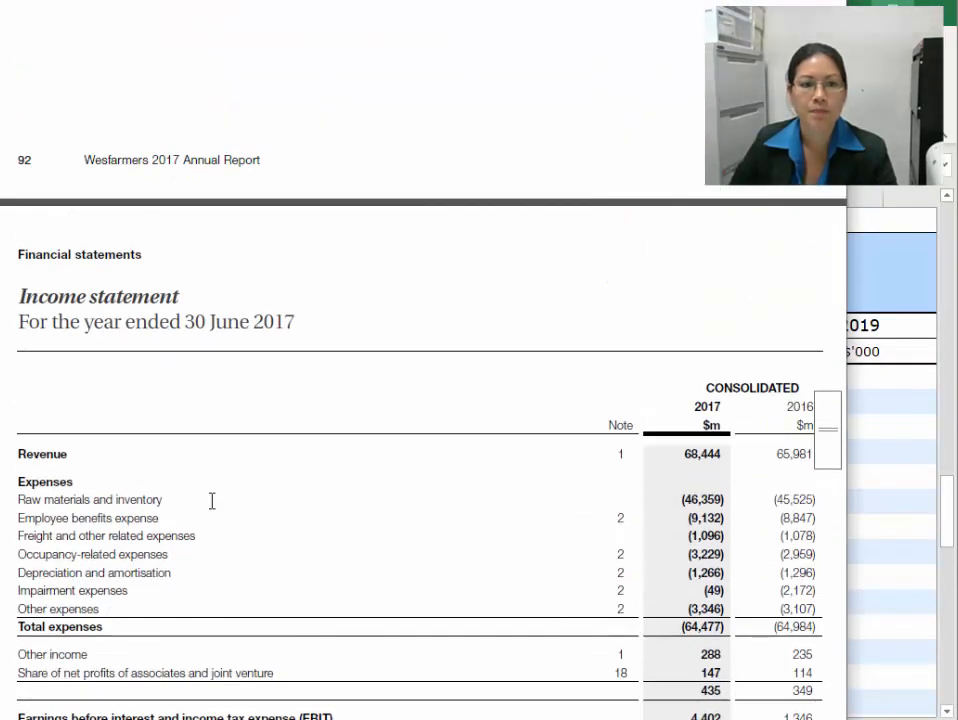
scroll(213, 507, "down", 5)
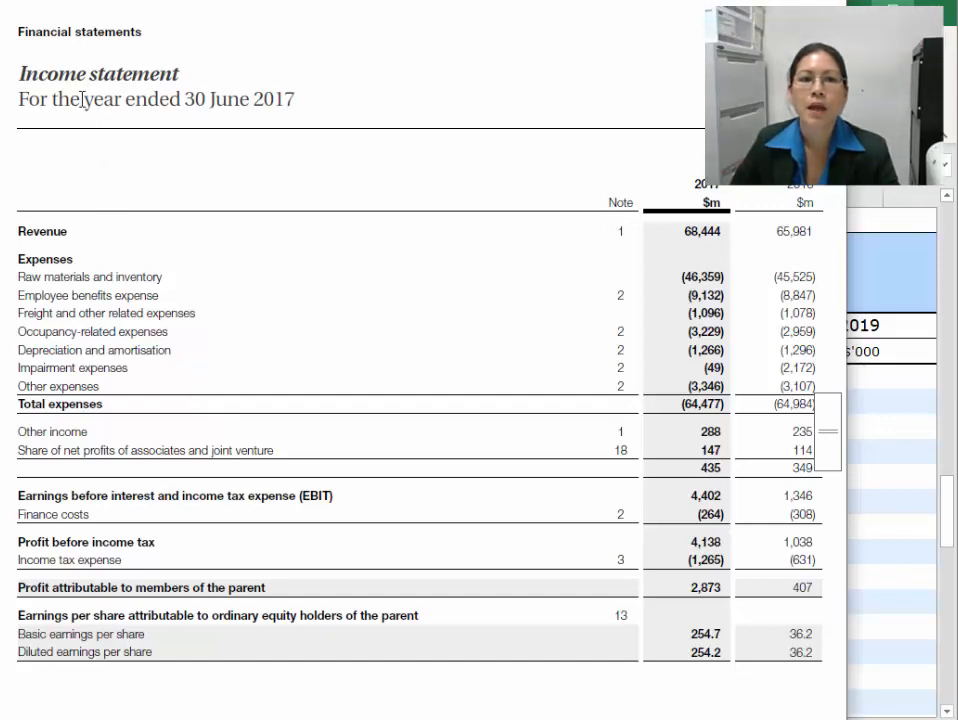
Examine the report's income statement line items from Revenue and expenses down to profit attributable to members of the parent
left_click_drag(20, 228, 70, 231)
left_click_drag(21, 262, 100, 399)
left_click_drag(31, 502, 150, 500)
left_click_drag(28, 543, 104, 559)
left_click_drag(19, 587, 193, 588)
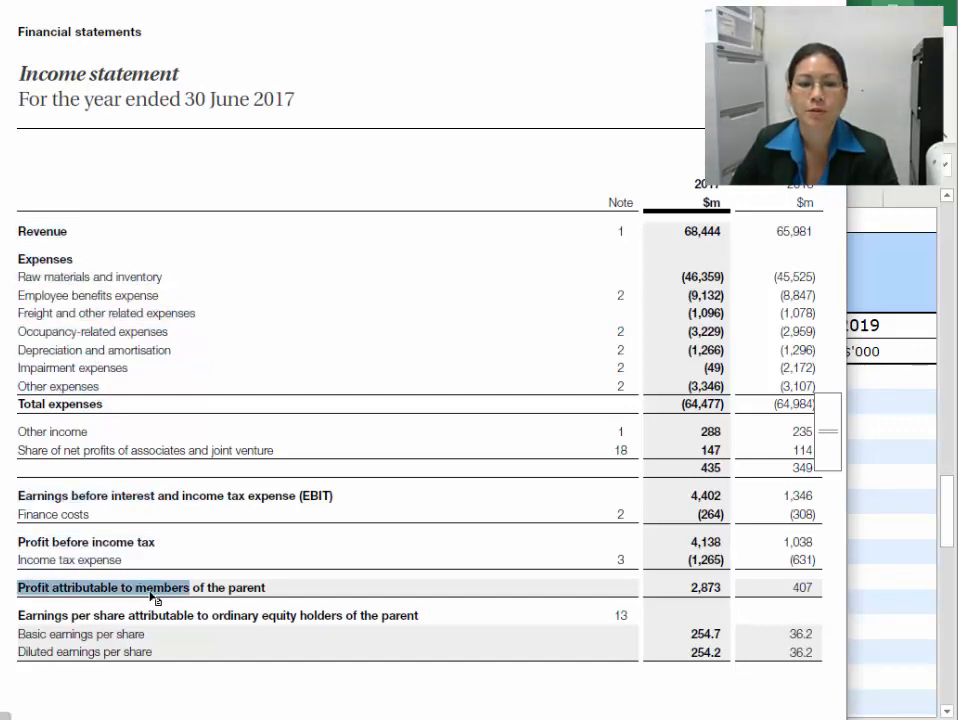
left_click(229, 587)
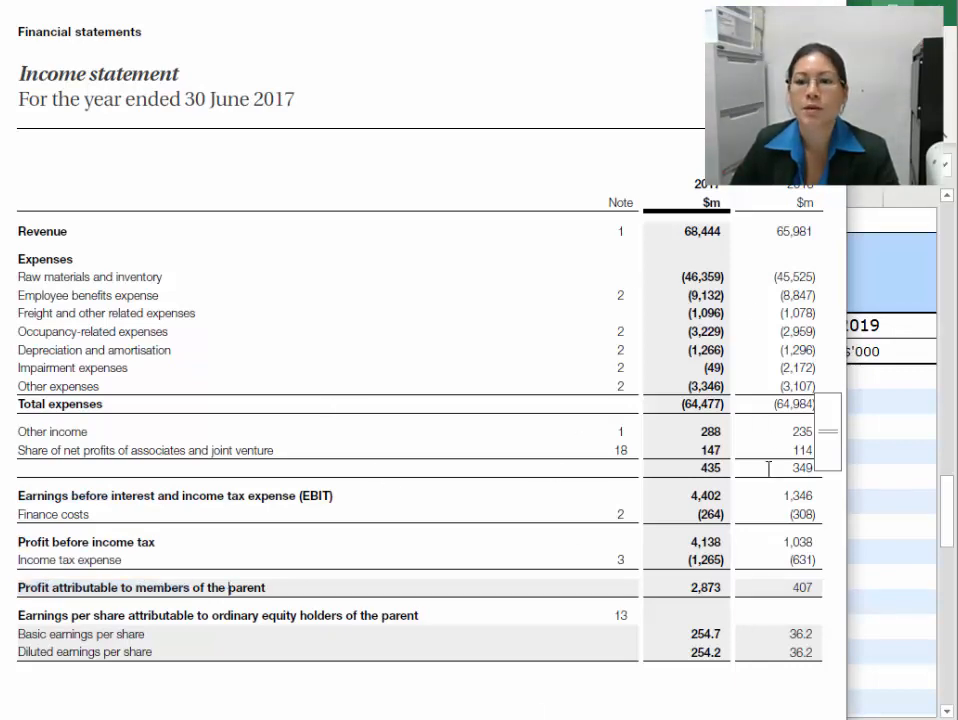
scroll(508, 411, "down", 3)
scroll(508, 411, "down", 4)
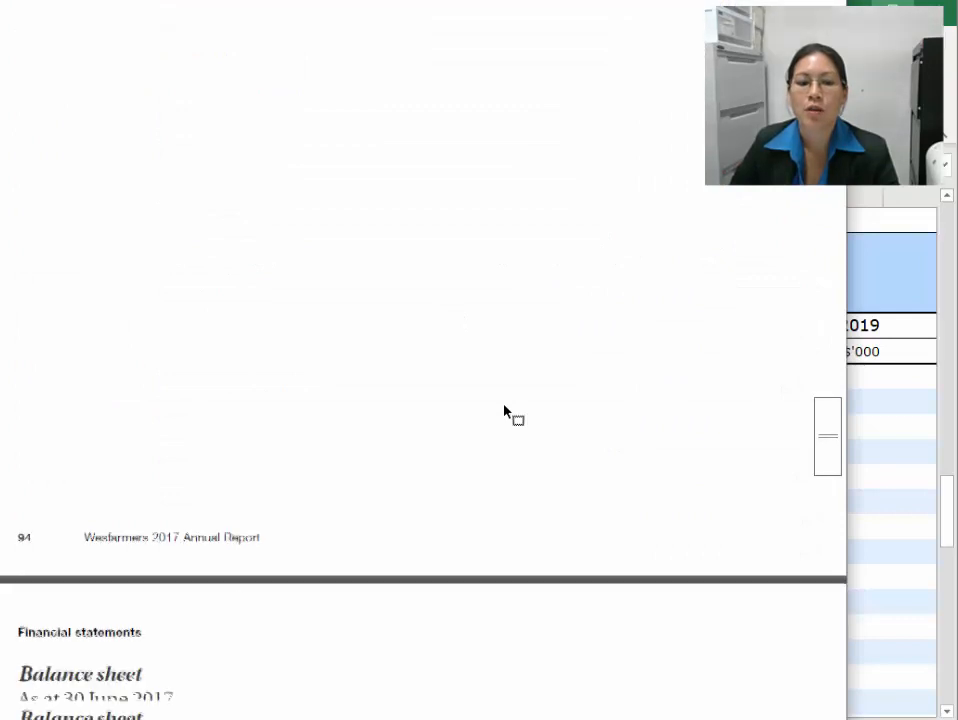
scroll(508, 411, "up", 4)
scroll(505, 411, "up", 3)
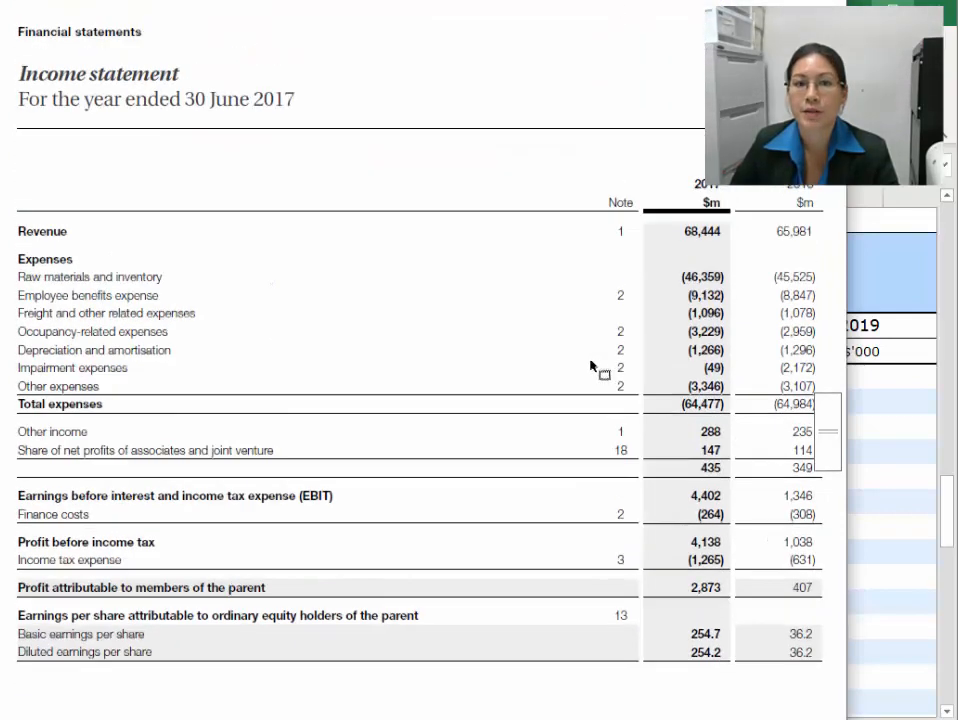
Using the Hand tool, compare the income statement page with the adjacent statement of comprehensive income
right_click(279, 266)
left_click(335, 386)
left_click_drag(538, 349, 68, 312)
left_click_drag(756, 188, 216, 201)
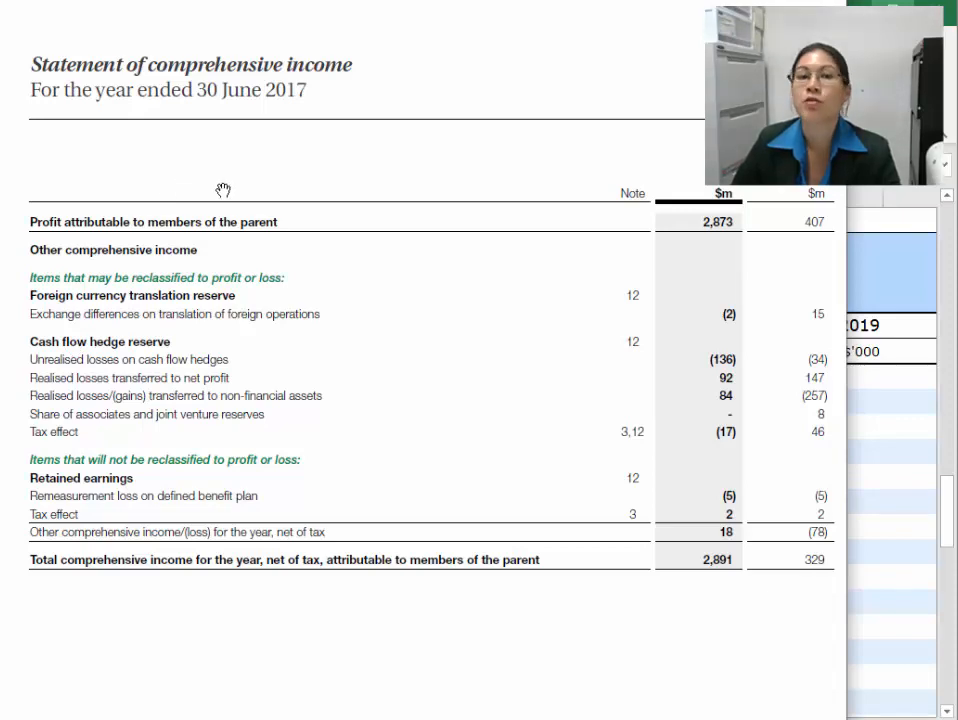
left_click_drag(53, 277, 848, 212)
left_click_drag(320, 207, 671, 257)
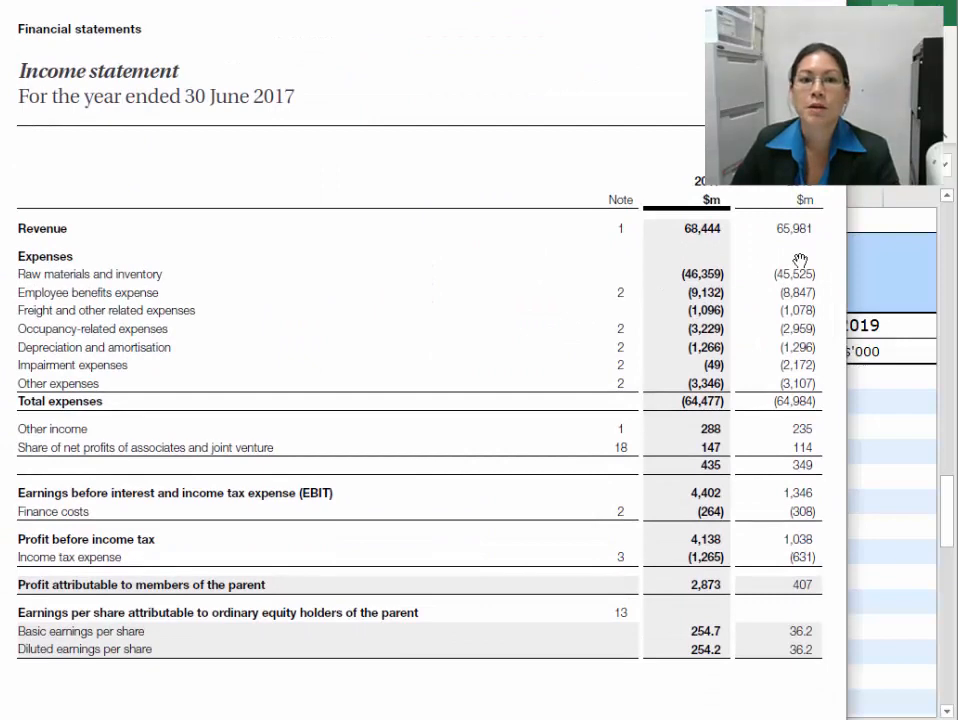
left_click_drag(795, 261, 44, 270)
left_click_drag(509, 265, 293, 160)
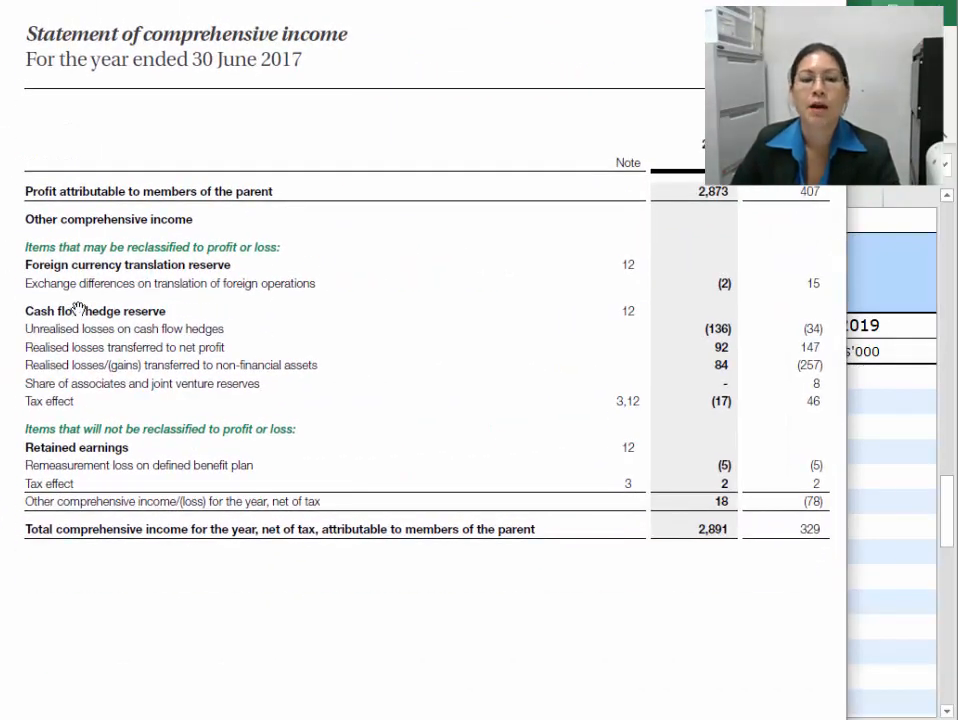
left_click_drag(68, 250, 684, 320)
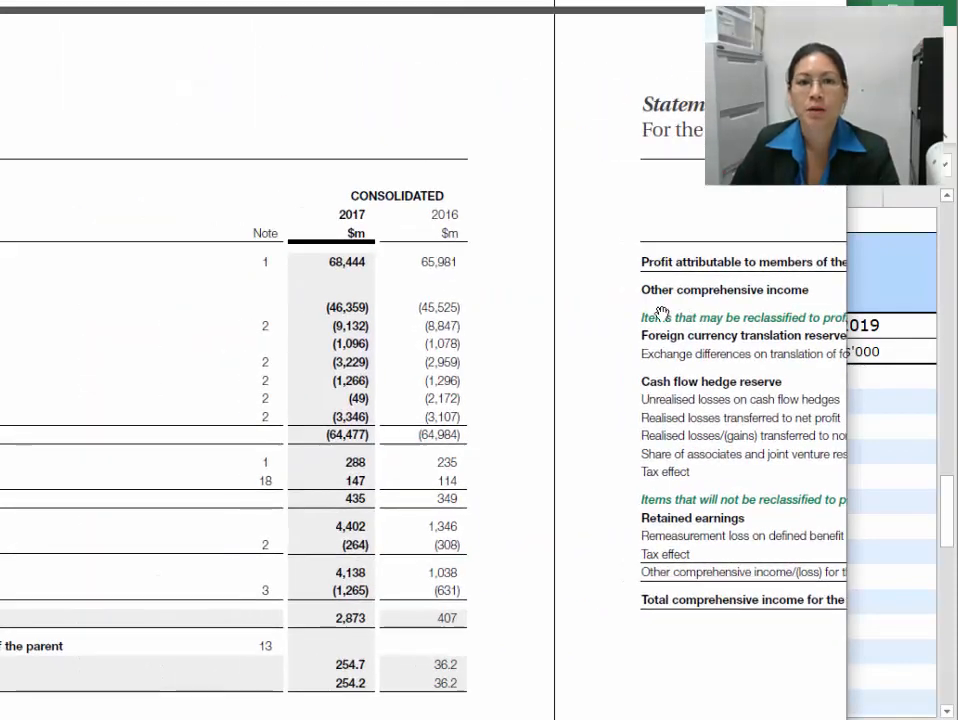
left_click_drag(156, 347, 496, 278)
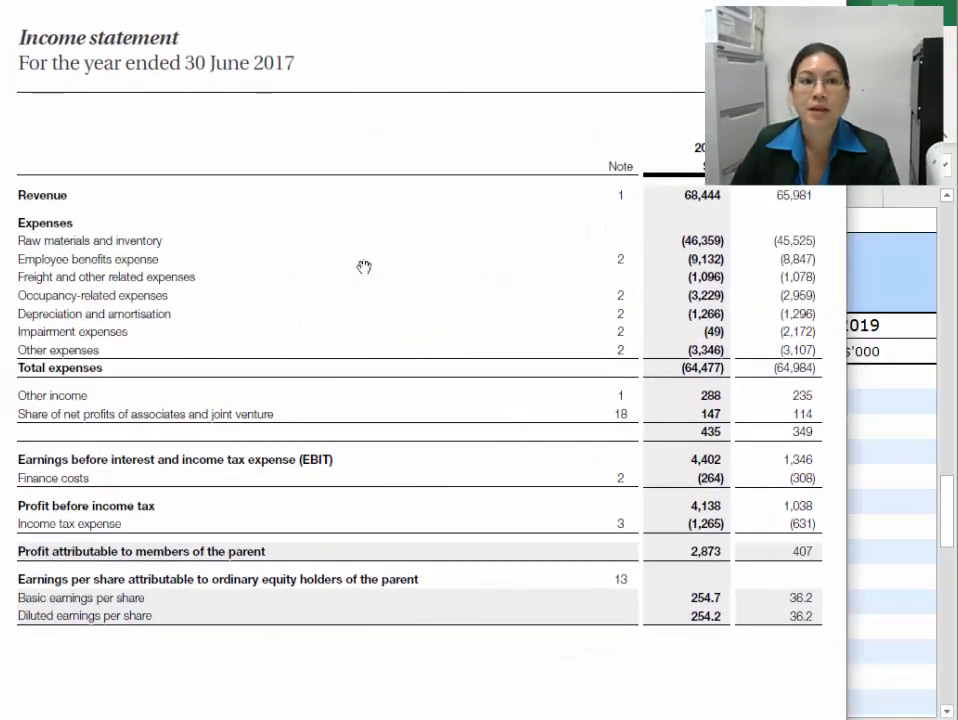
left_click_drag(398, 258, 391, 284)
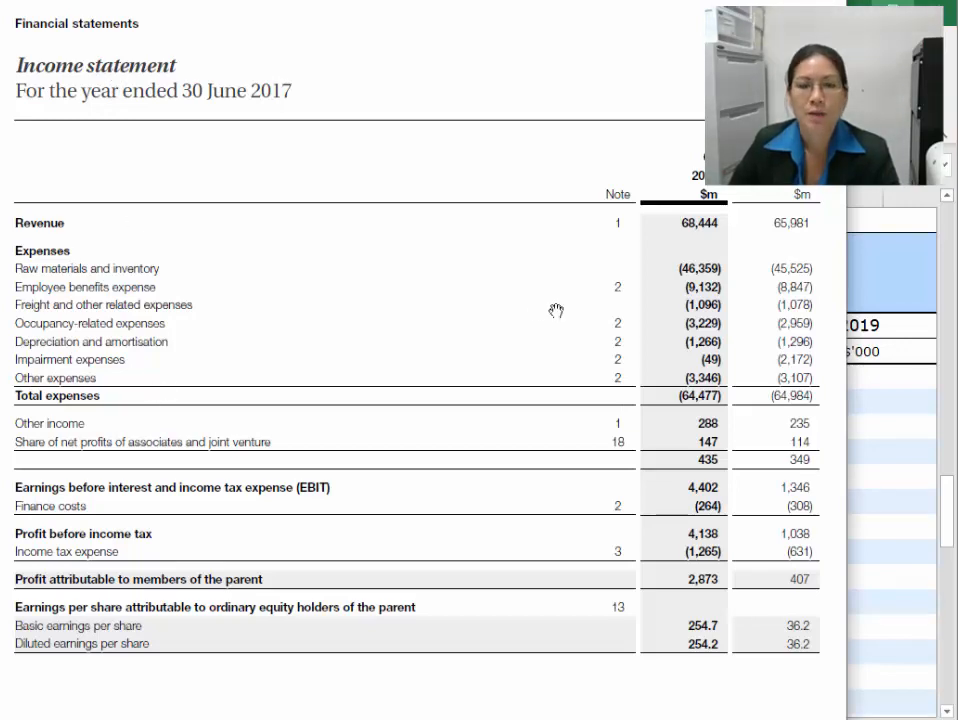
Examine how profit attributable to members of the parent carries from the income statement into the statement of comprehensive income
left_click_drag(656, 366, 13, 313)
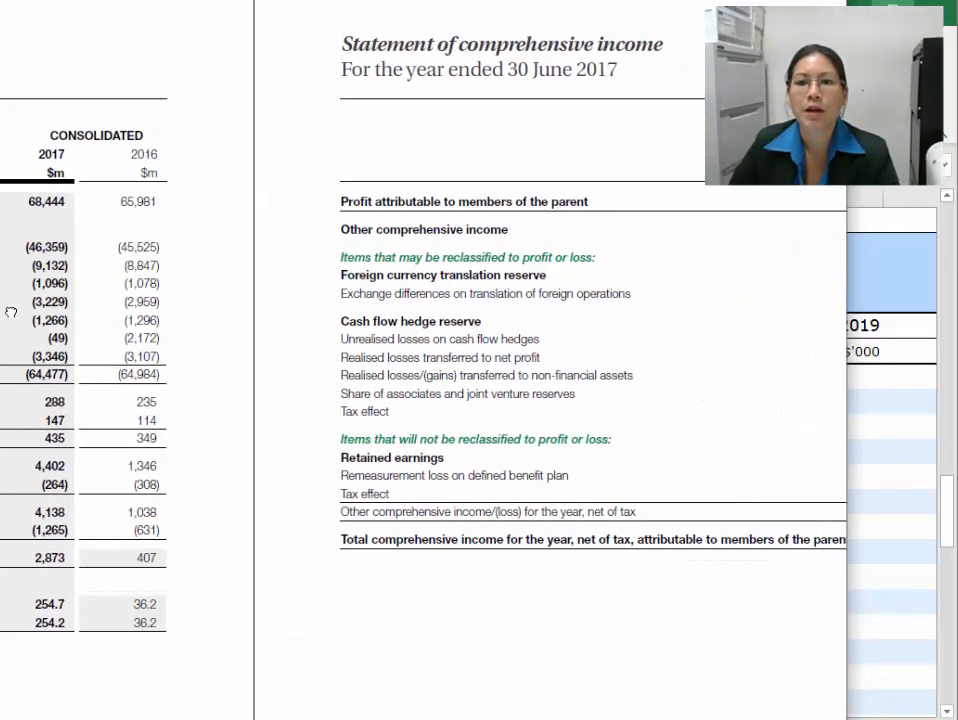
left_click_drag(701, 331, 428, 349)
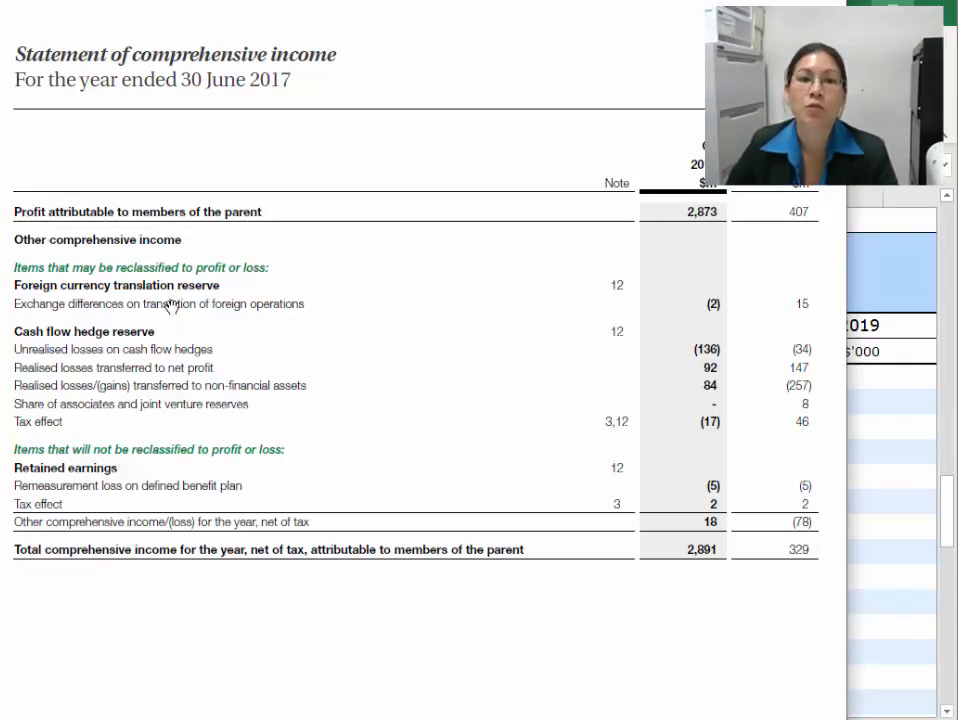
left_click_drag(75, 331, 636, 331)
left_click_drag(284, 378, 528, 379)
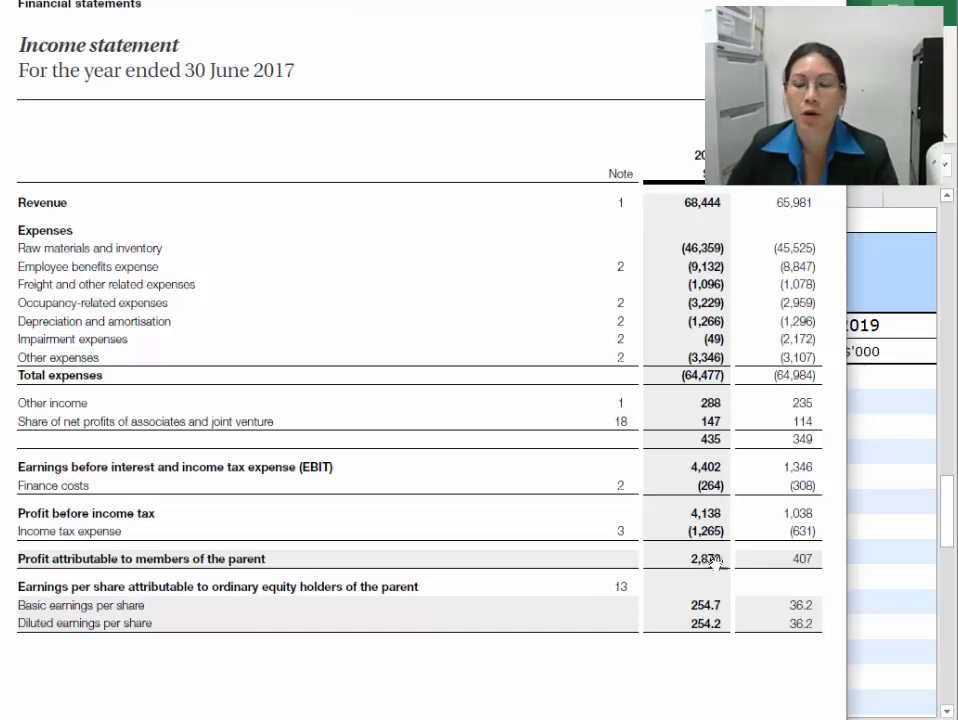
left_click_drag(731, 513, 70, 486)
left_click_drag(693, 455, 381, 457)
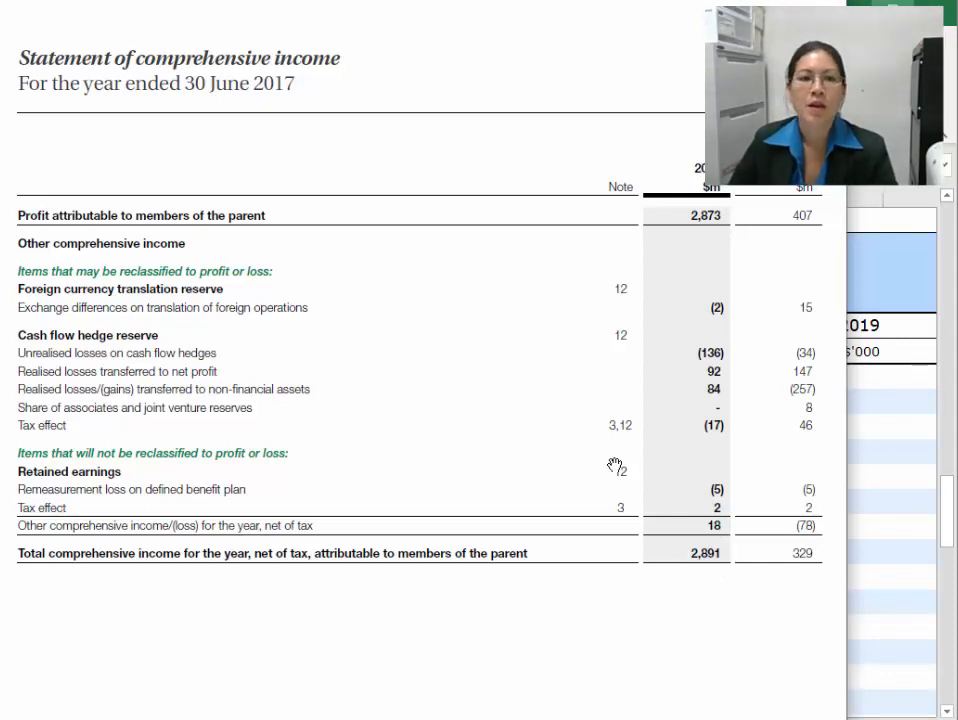
left_click_drag(132, 292, 651, 330)
left_click_drag(25, 361, 538, 364)
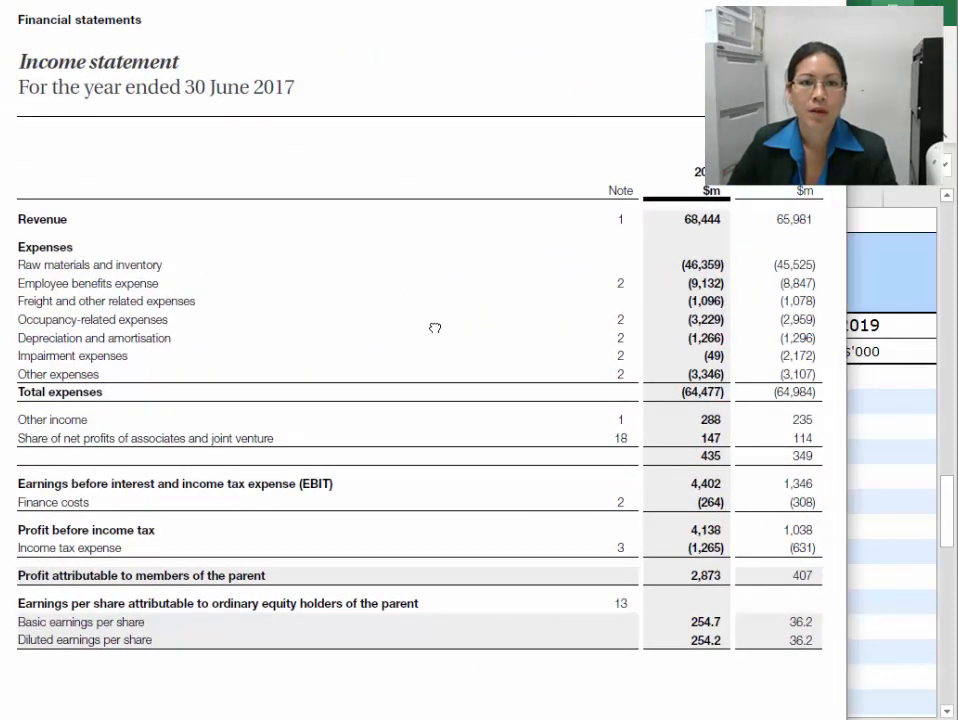
scroll(436, 320, "down", 1)
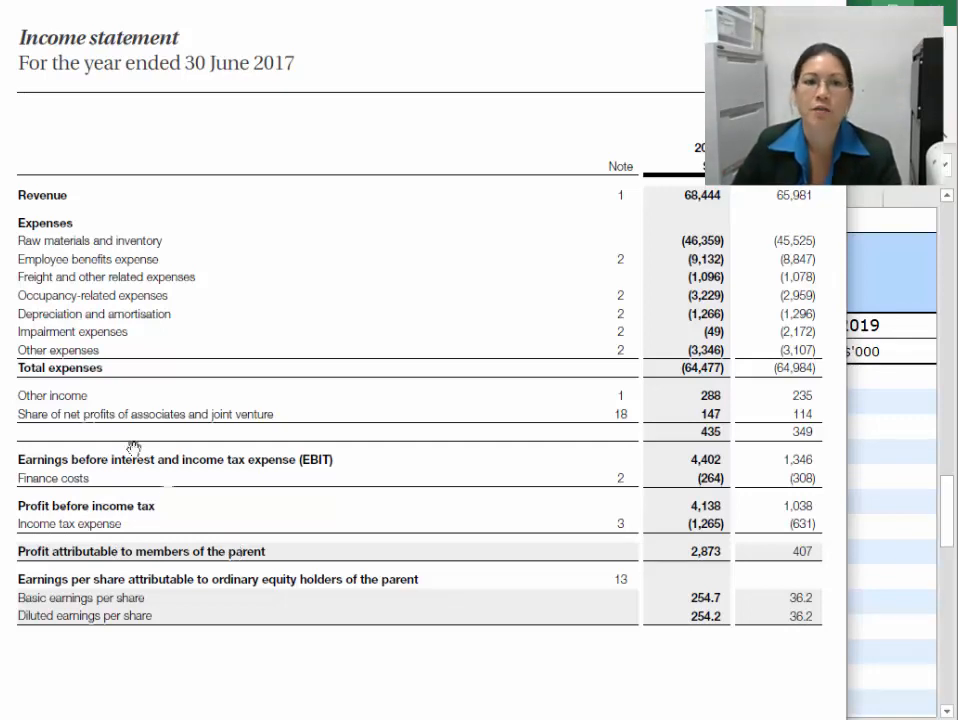
scroll(414, 314, "up", 1)
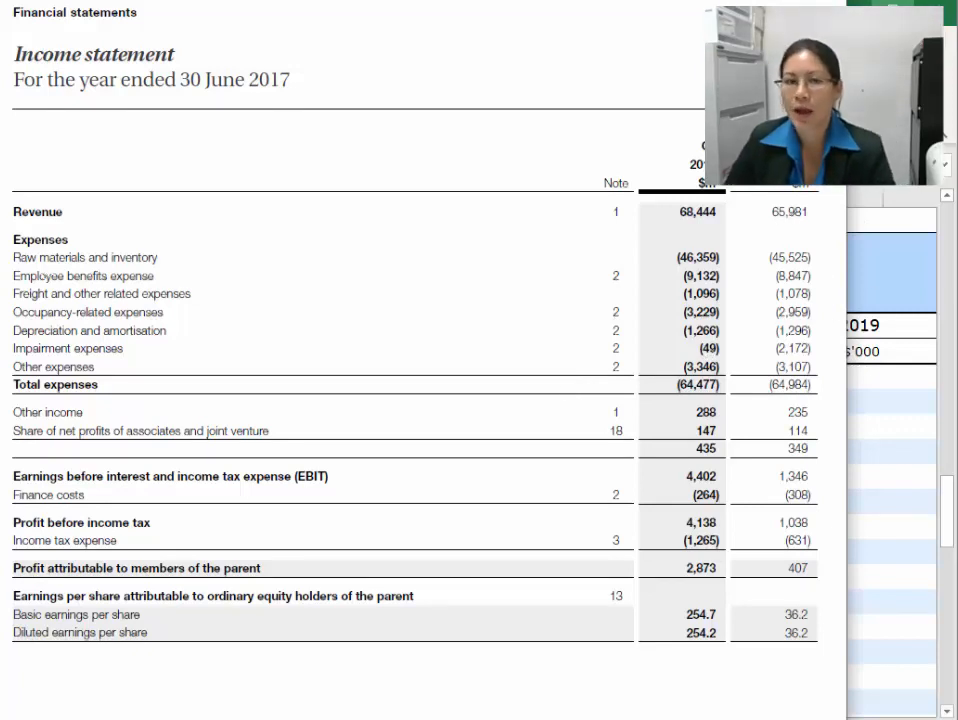
Using the text selection tool, copy the income statement labels from Revenue through Profit attributable to members of the parent
right_click(131, 251)
left_click(214, 374)
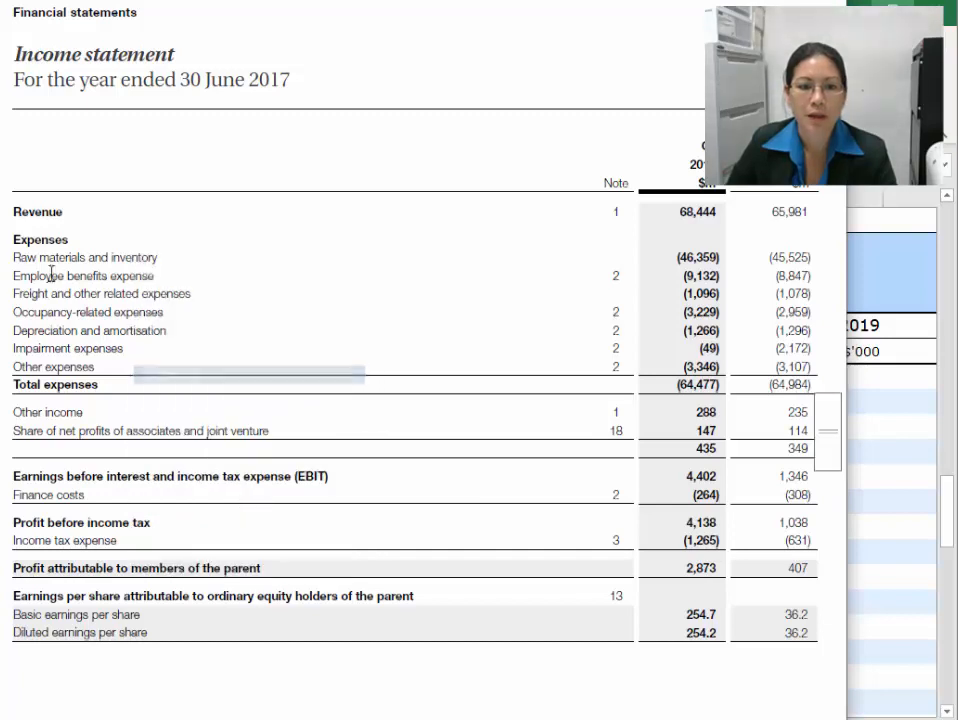
left_click_drag(13, 210, 342, 660)
key("ctrl+c")
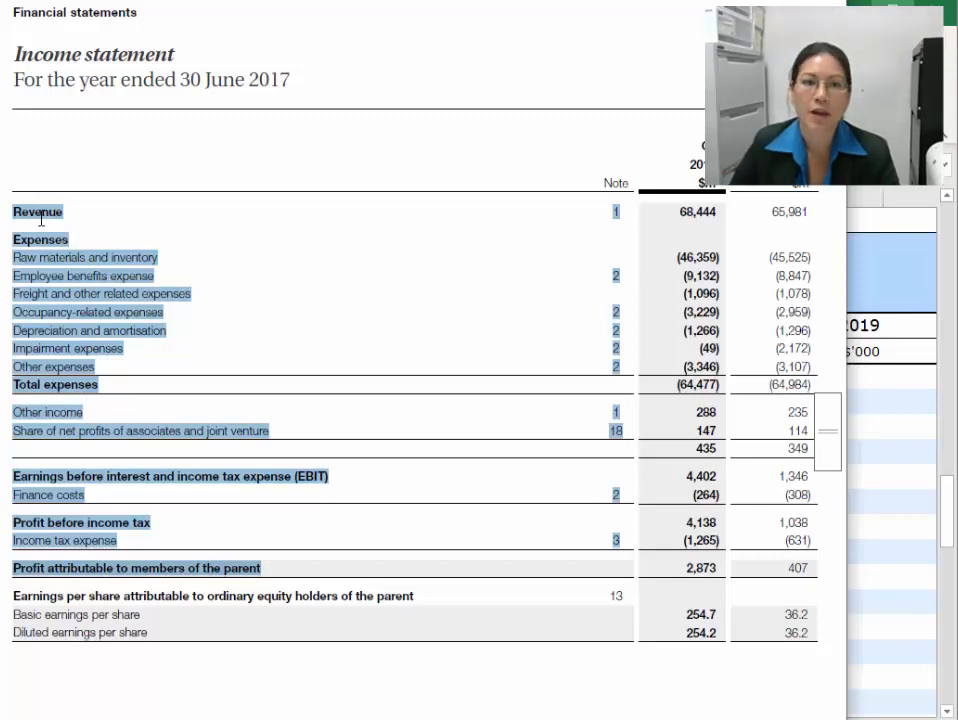
Paste the copied labels into the company spreadsheet starting at B82 and remove the note number from the Revenue label
key("alt+Tab")
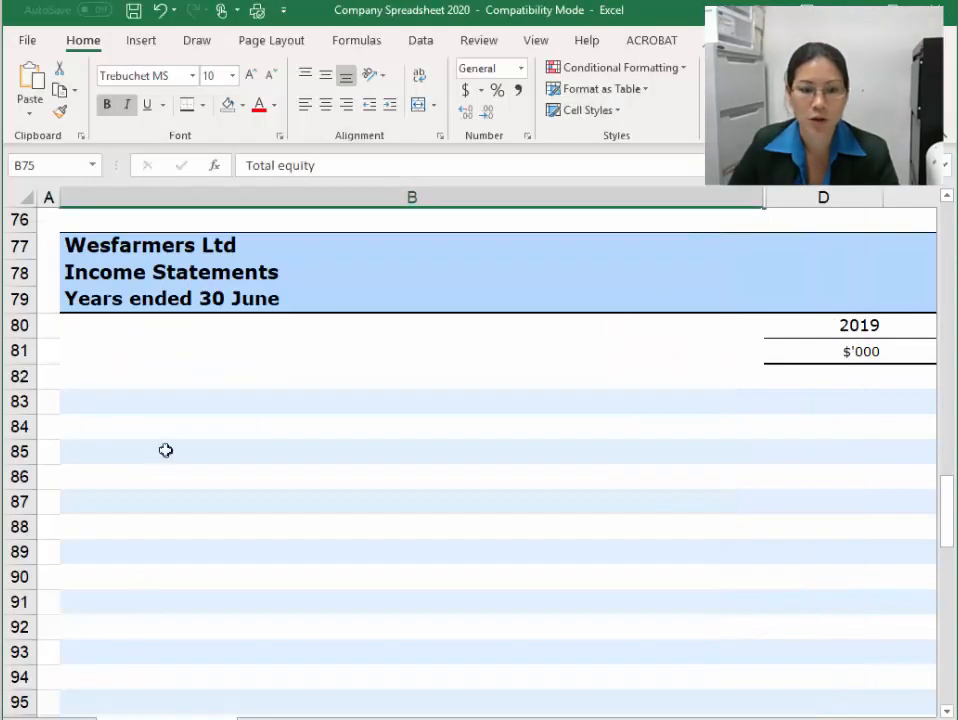
left_click(205, 382)
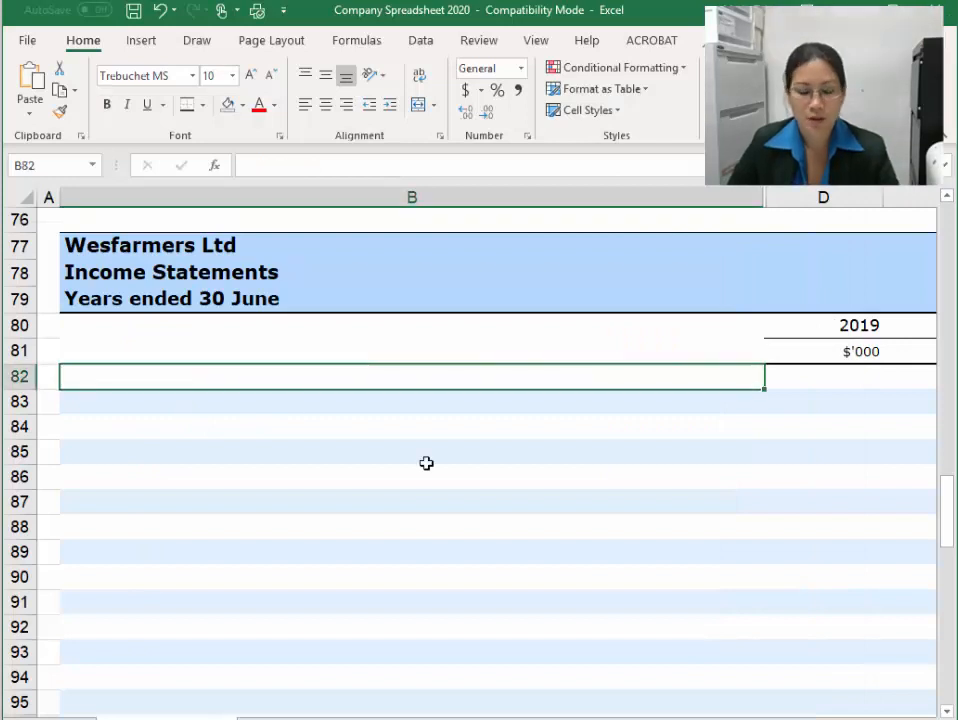
key("ctrl+v")
left_click(321, 165)
key("BackSpace")
key("Return")
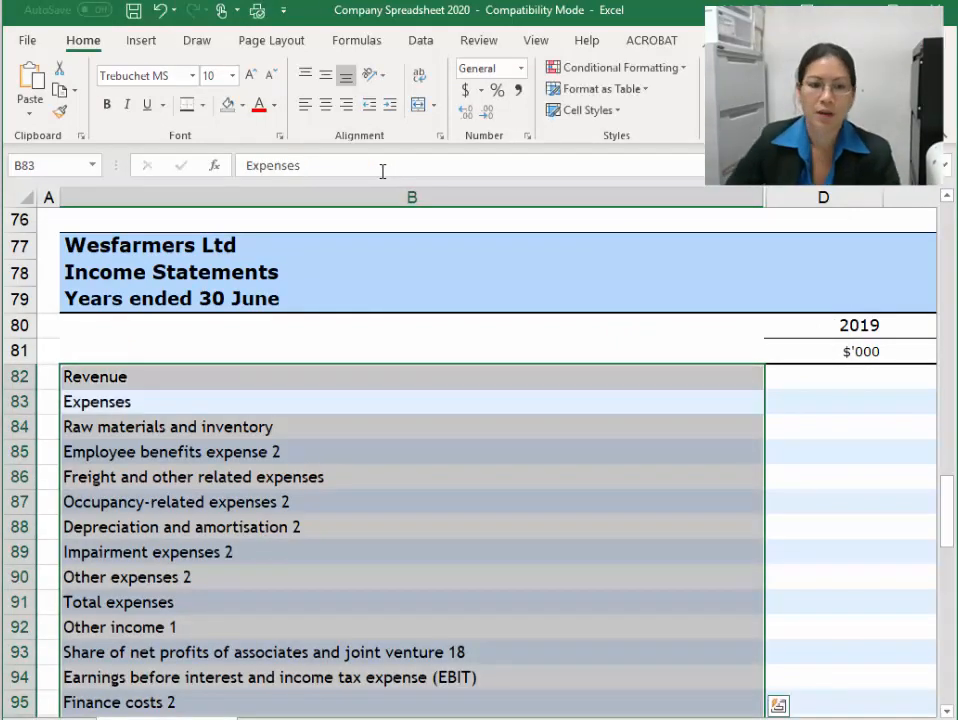
left_click(270, 402)
left_click(150, 379)
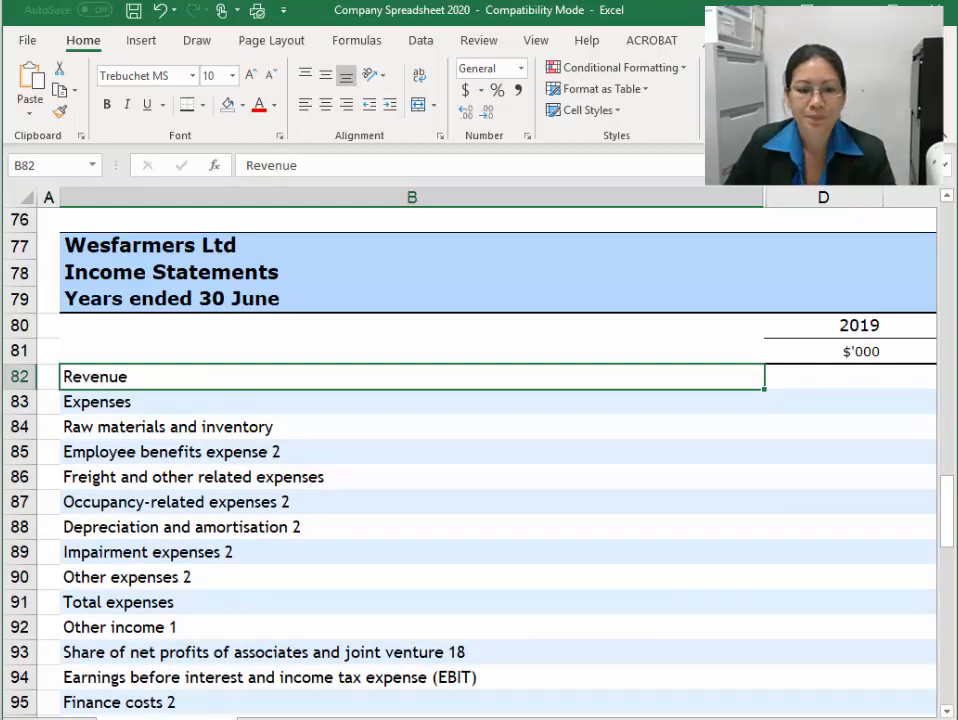
Return to the annual report's income statement and highlight the Revenue line to examine how its note number gets selected
mouse_move(115, 718)
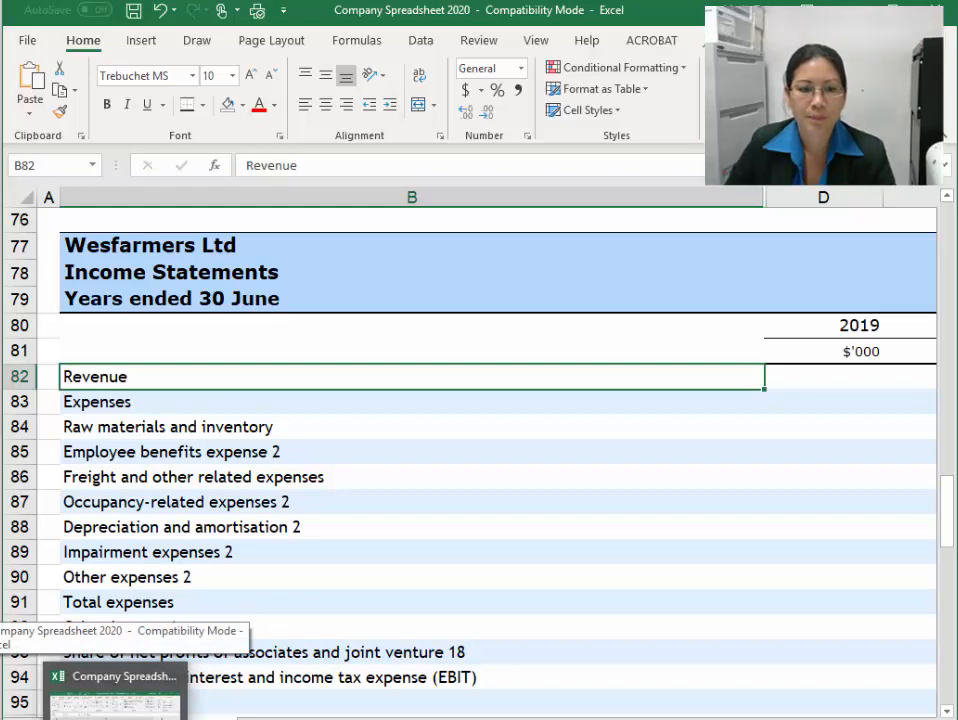
left_click(115, 718)
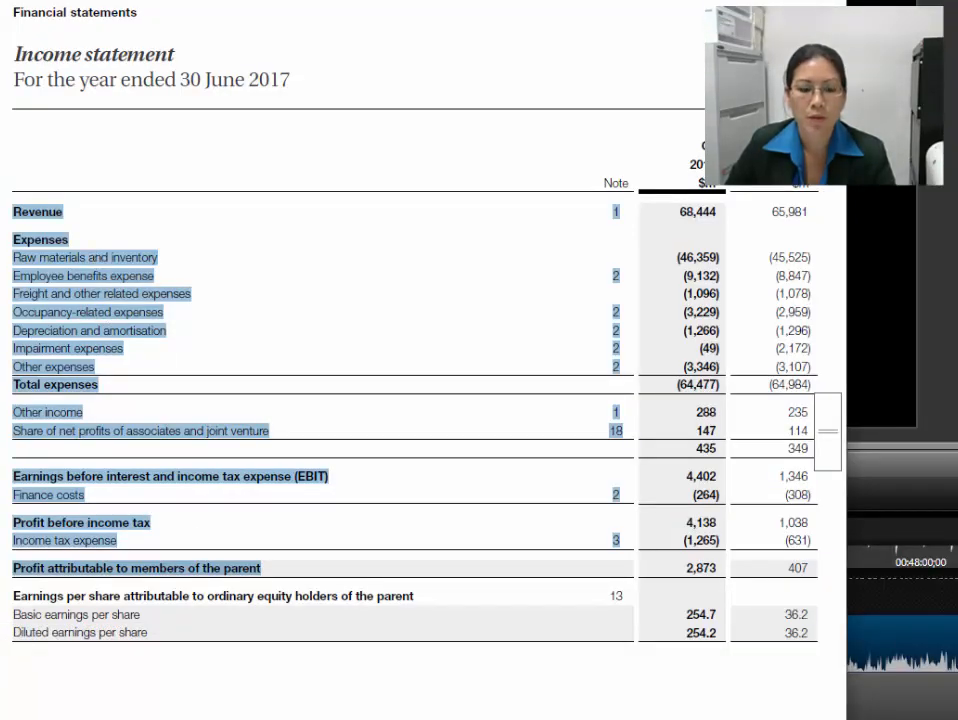
left_click(115, 718)
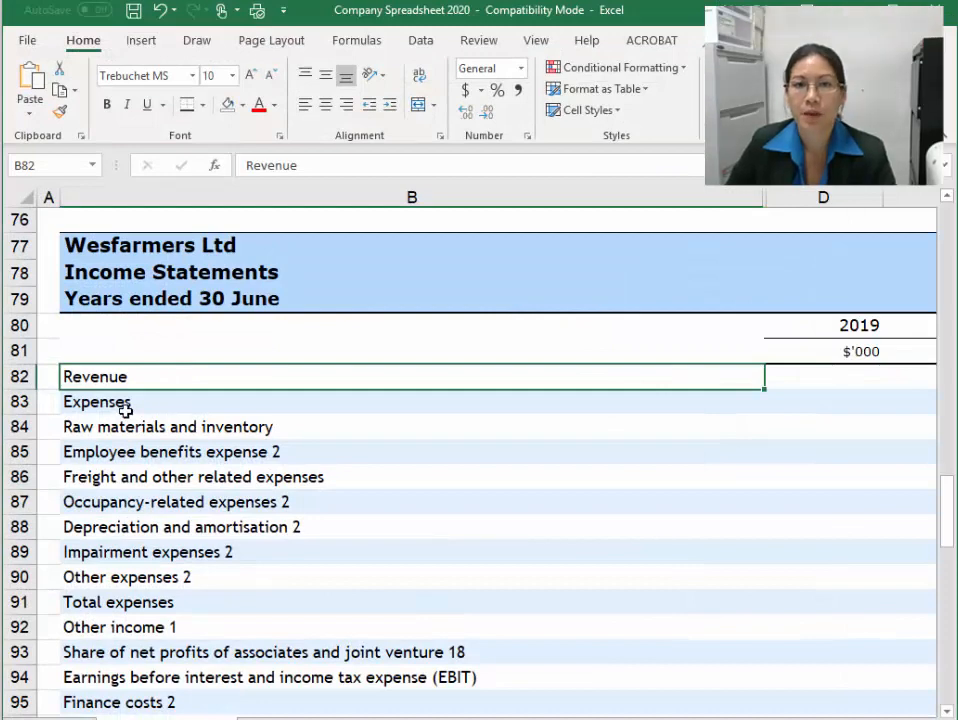
left_click(115, 718)
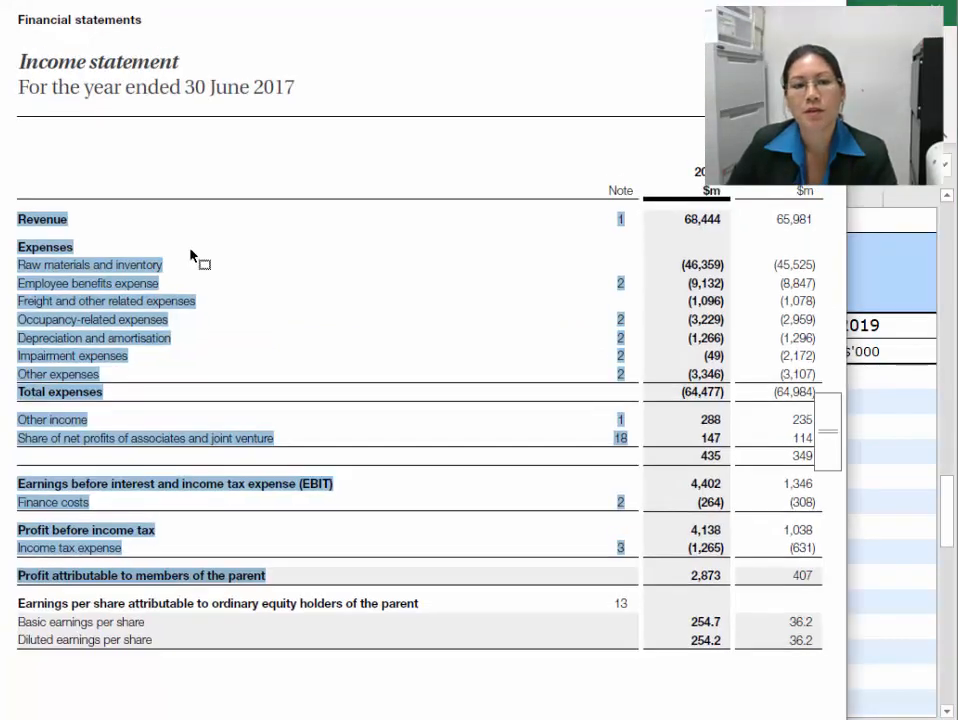
left_click(43, 221)
left_click_drag(20, 218, 156, 254)
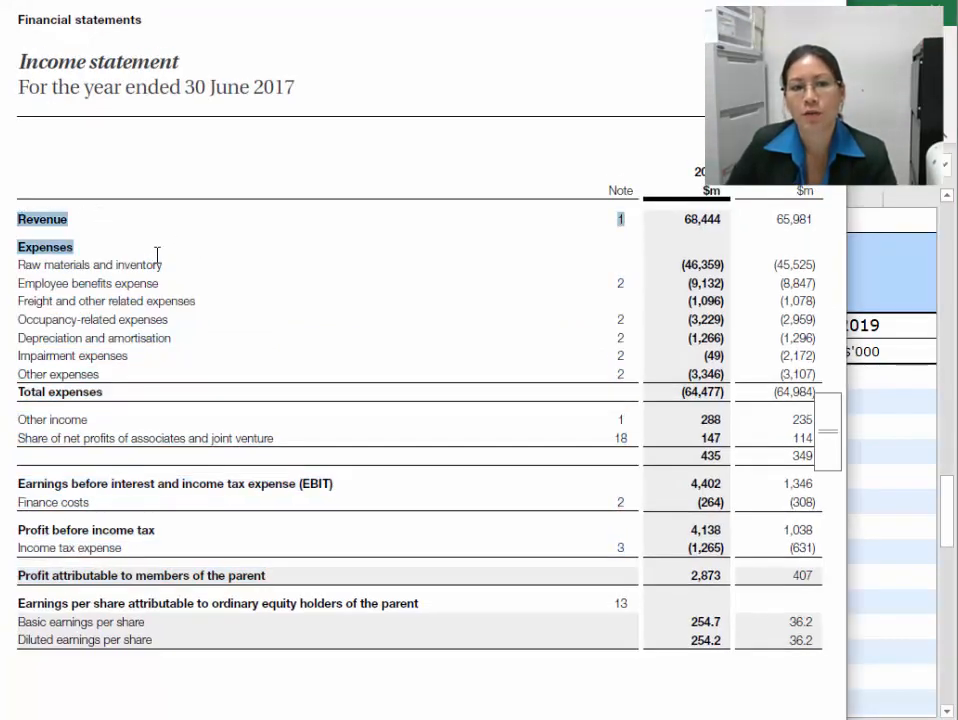
left_click(60, 218)
left_click_drag(18, 219, 90, 216)
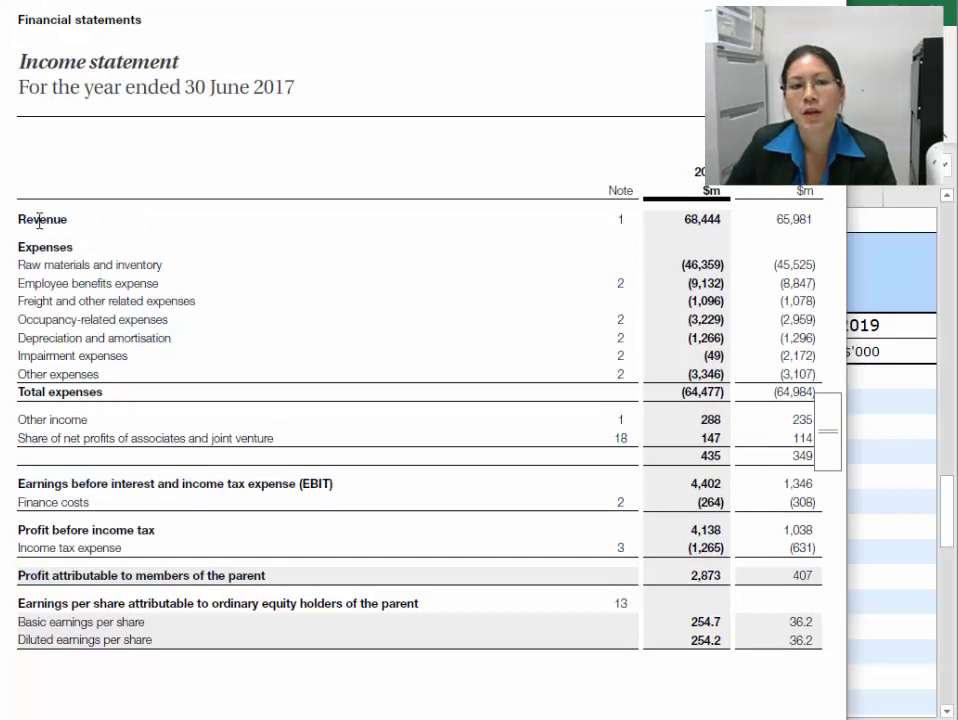
left_click_drag(14, 220, 139, 222)
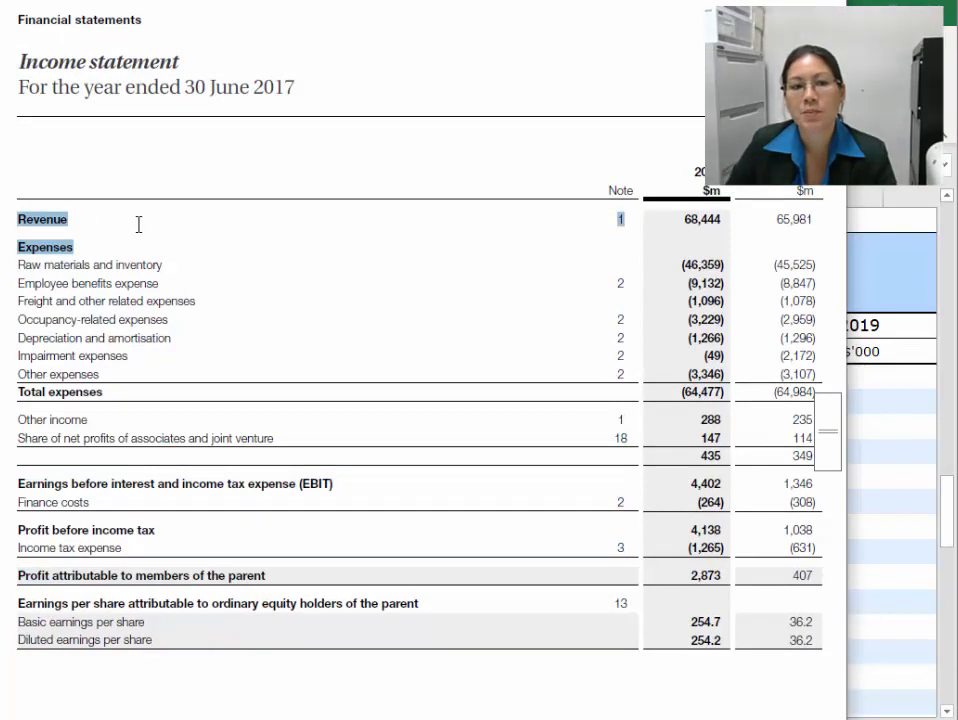
Highlight the Finance costs label, followed by the Revenue label, to compare the two lines in the income statement
left_click(64, 218)
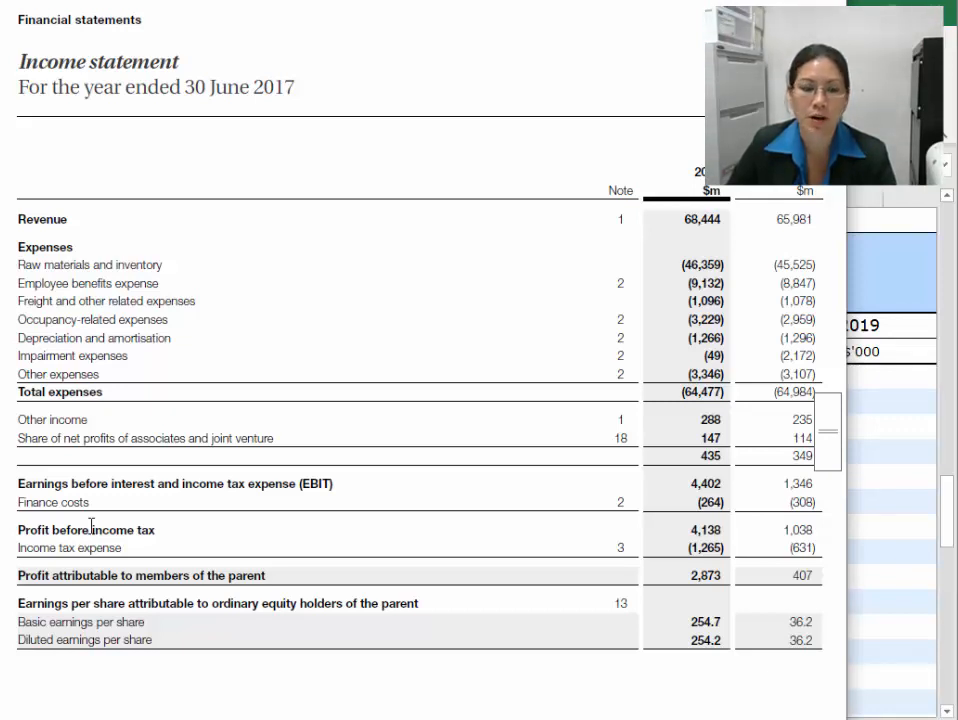
left_click_drag(17, 502, 93, 503)
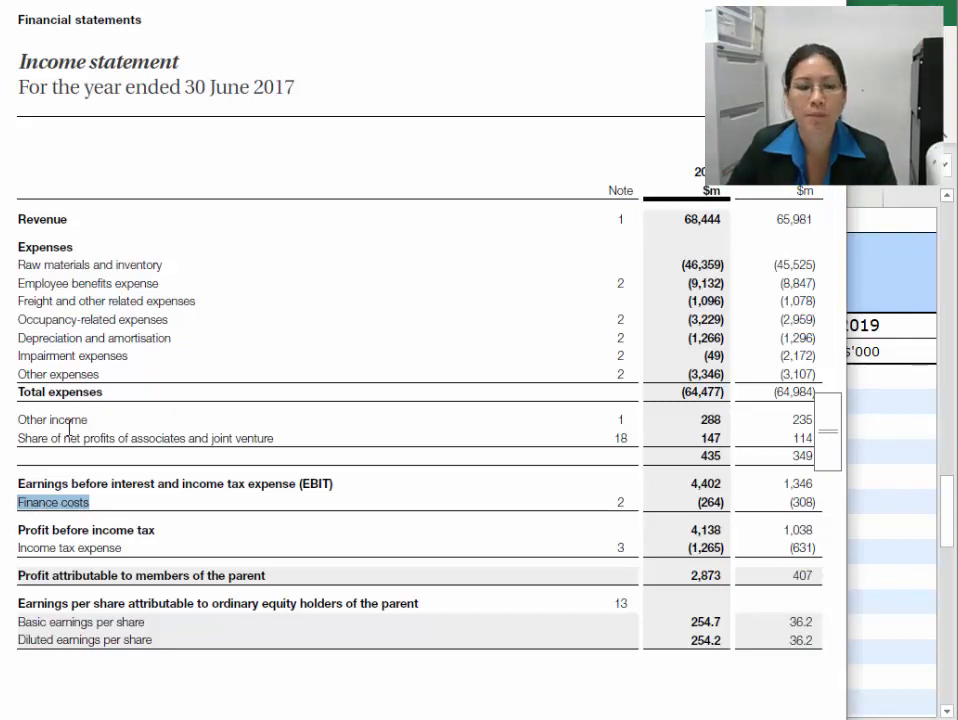
left_click_drag(18, 220, 69, 222)
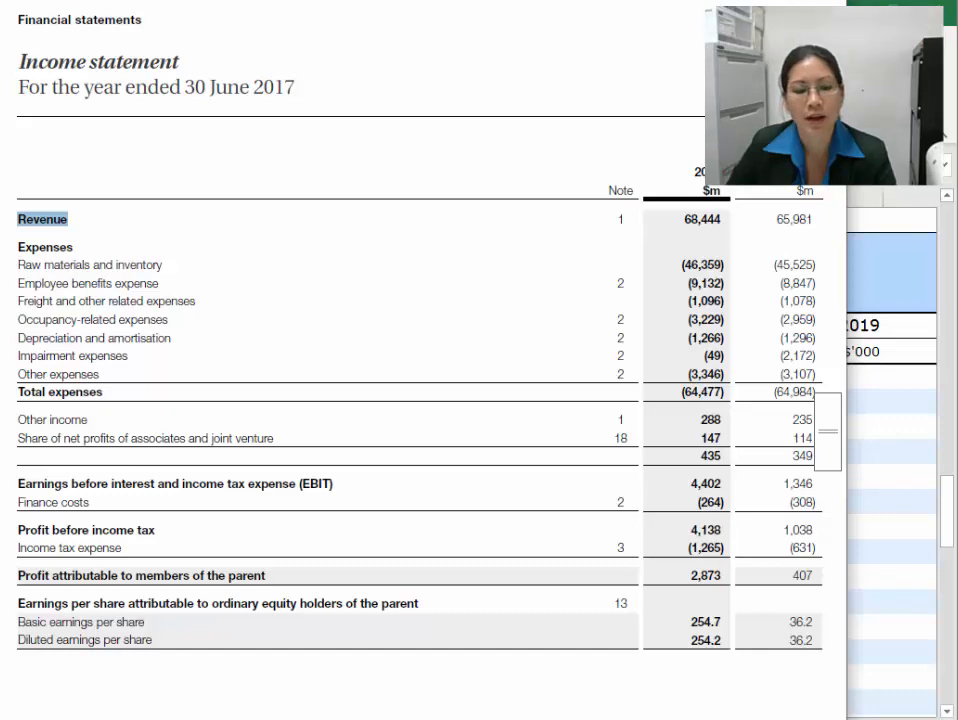
Switch to the company spreadsheet and insert two blank rows above the Expenses row, starting at row 83
key("alt+Tab")
left_click(19, 401)
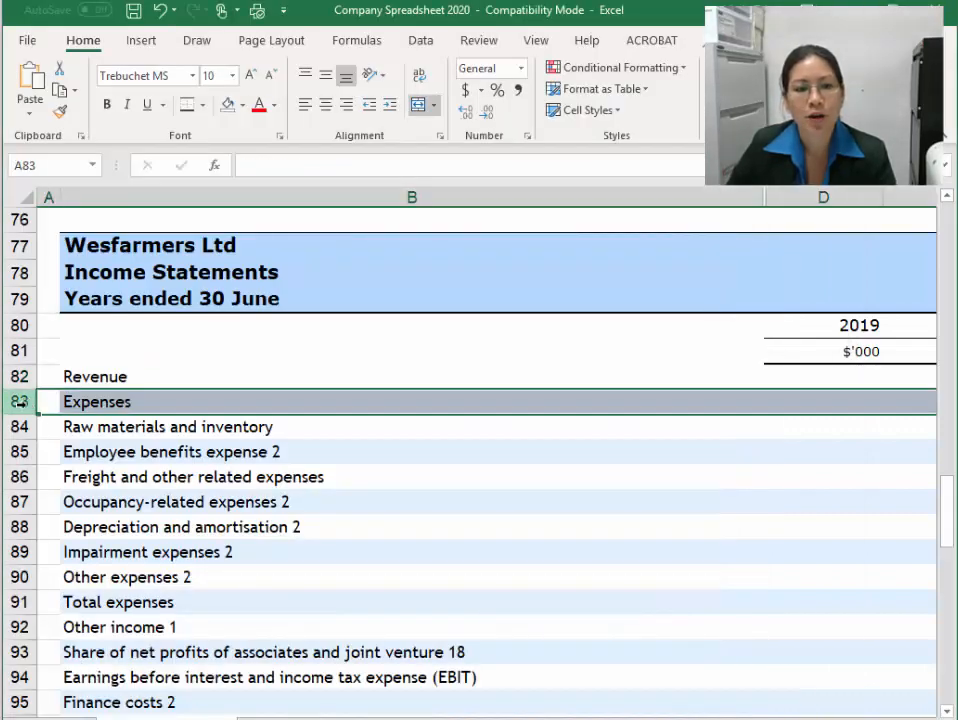
right_click(19, 401)
left_click(100, 532)
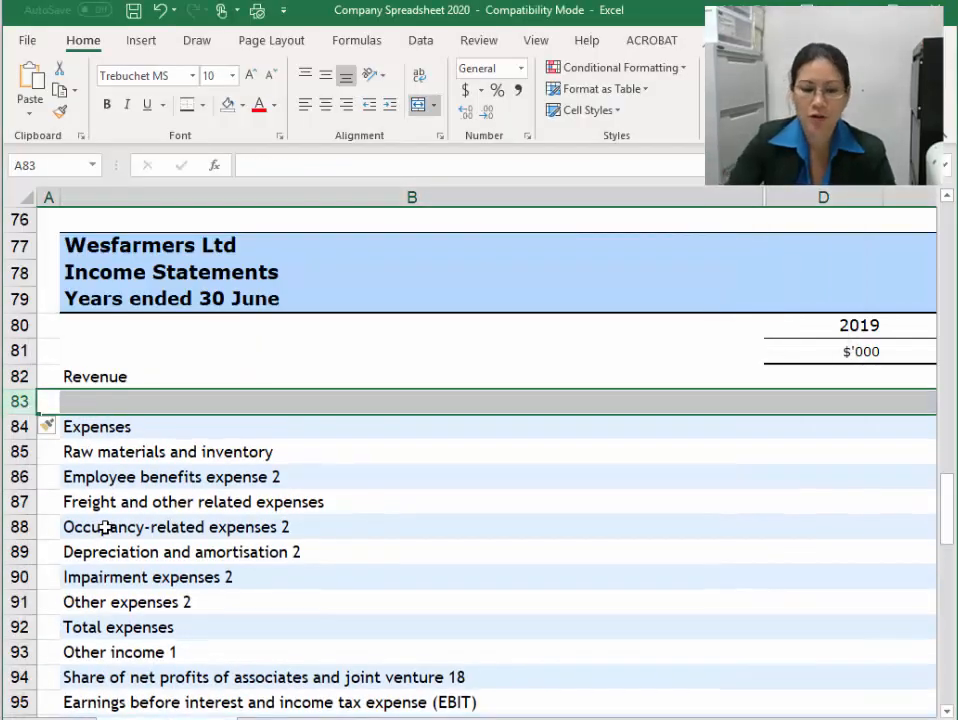
key("F4")
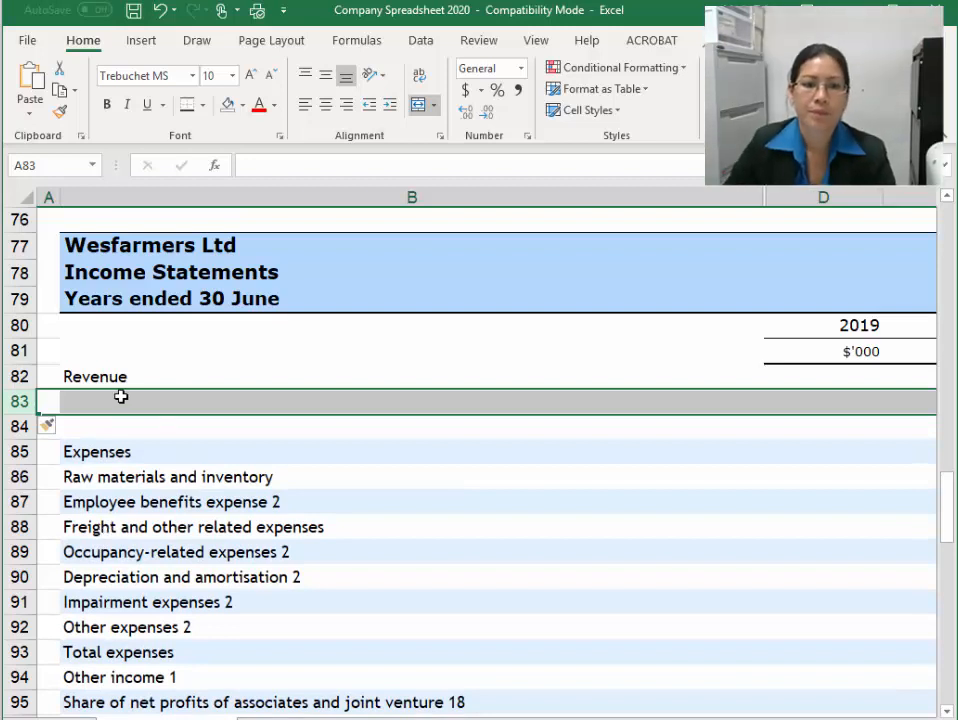
Label the two new rows Finance Income in B83 and Total Revenue in B84
left_click(197, 406)
type("F")
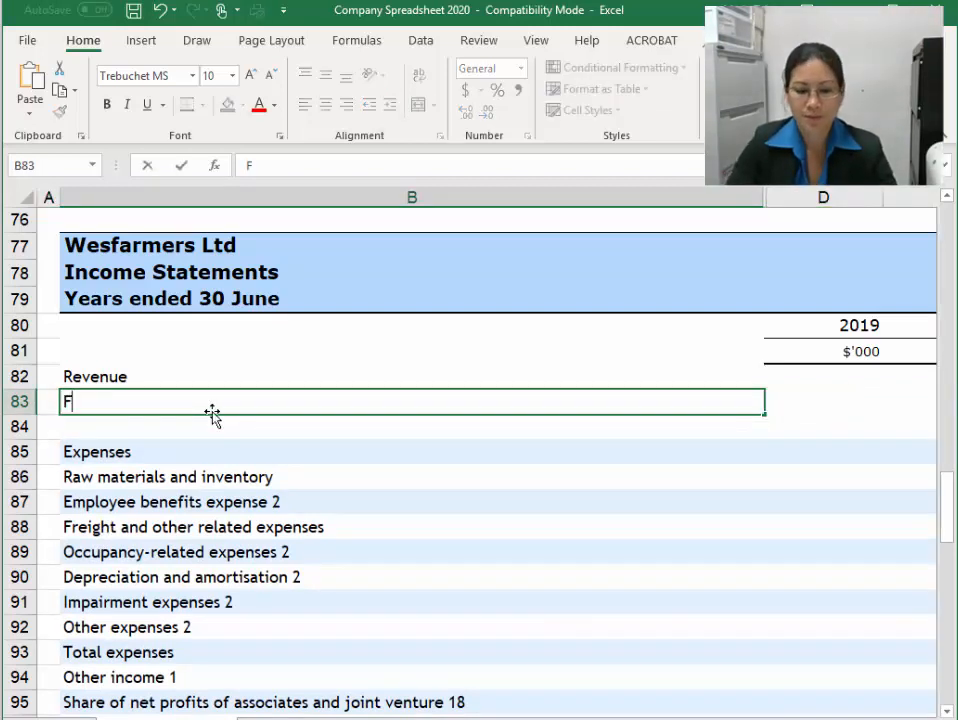
type("inance Income")
key("Return")
type("Total ")
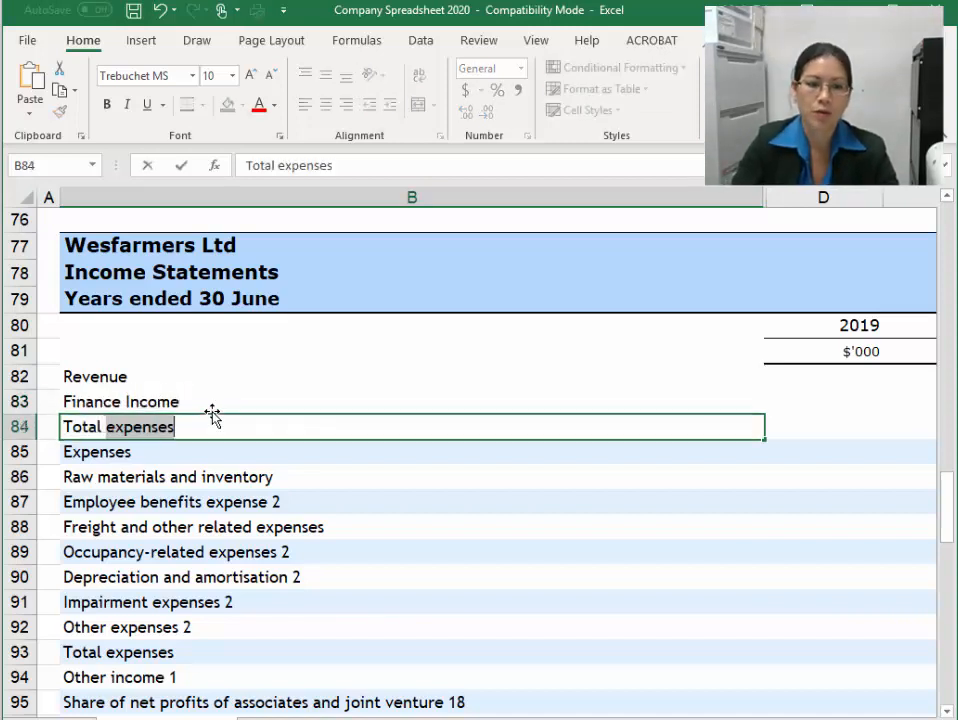
type("REven")
key("BackSpace")
key("BackSpace")
key("BackSpace")
key("BackSpace")
type("en")
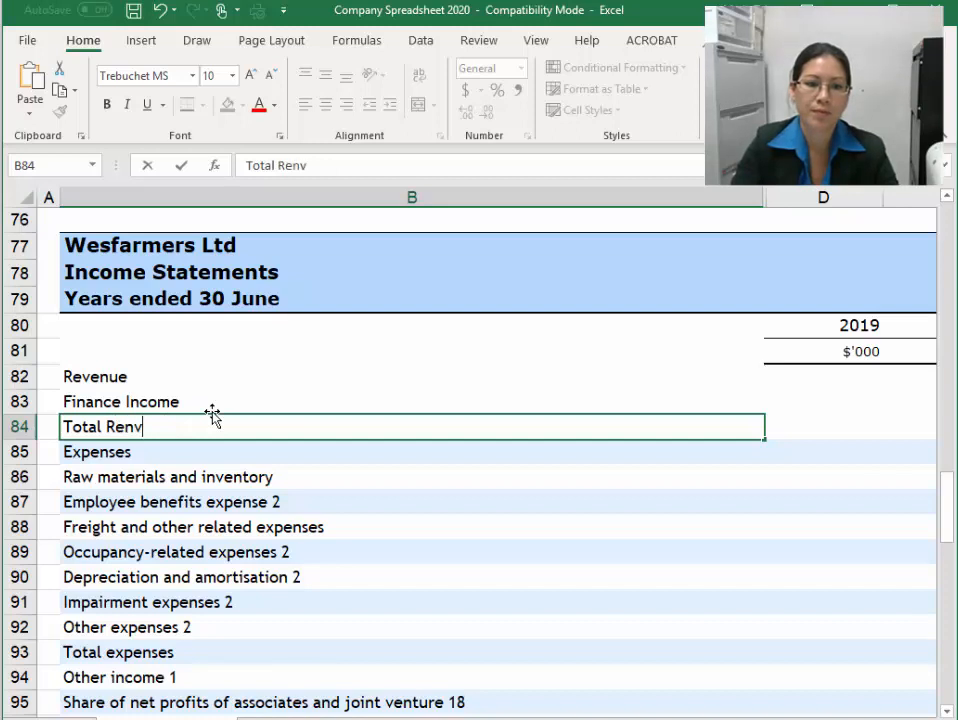
key("BackSpace")
type("venue")
key("Return")
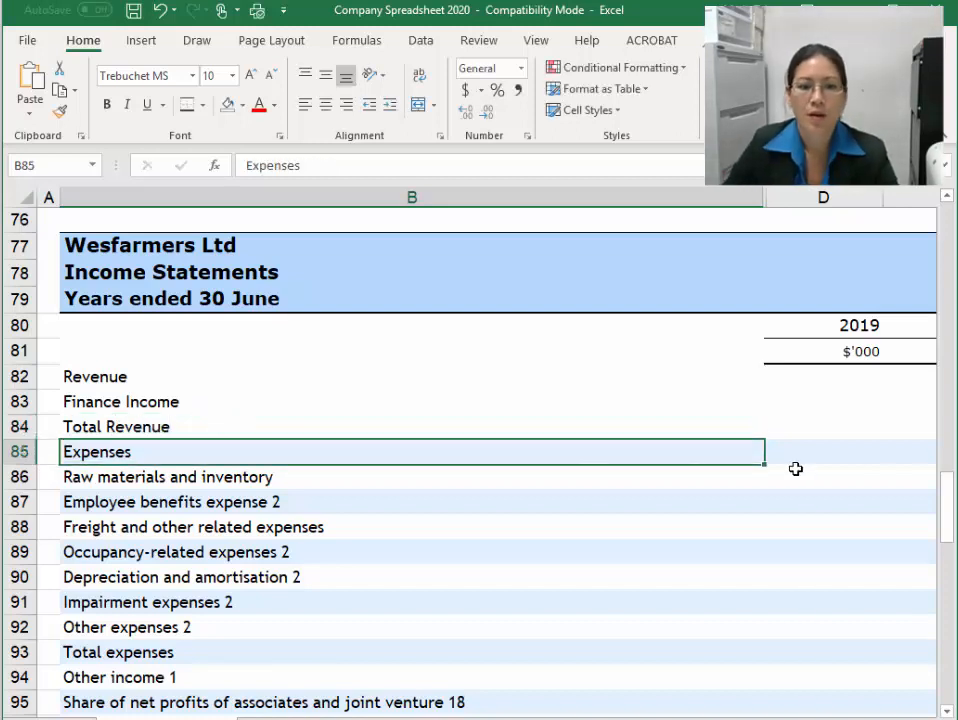
Copy the Expenses row's blue band formatting onto the Finance Income label and its 2019 cell with Format Painter
left_click(802, 428)
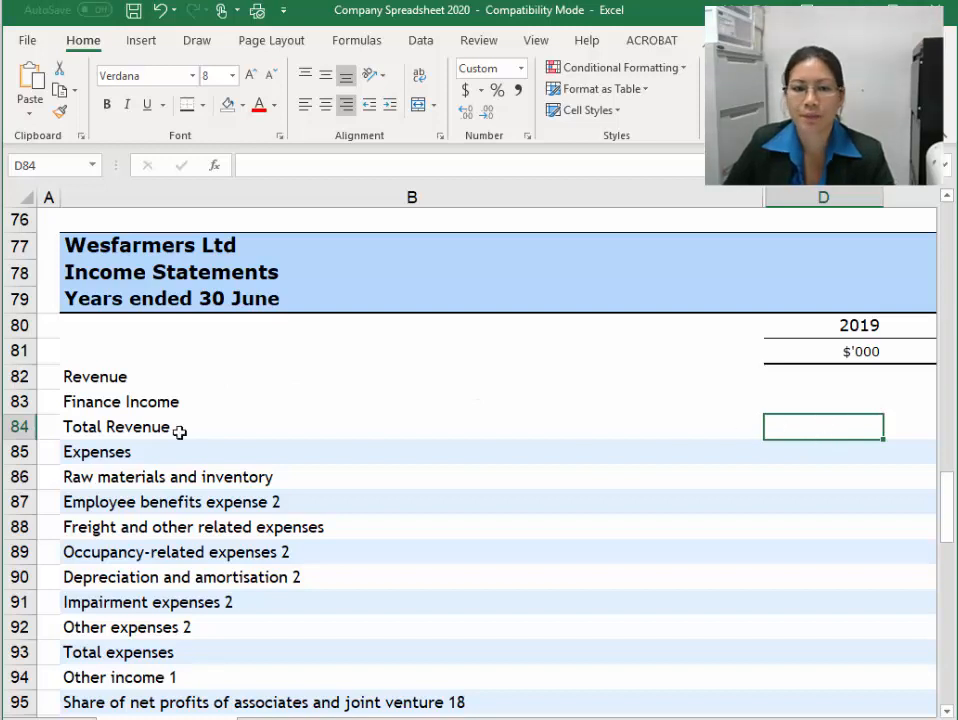
left_click(215, 451)
left_click(60, 111)
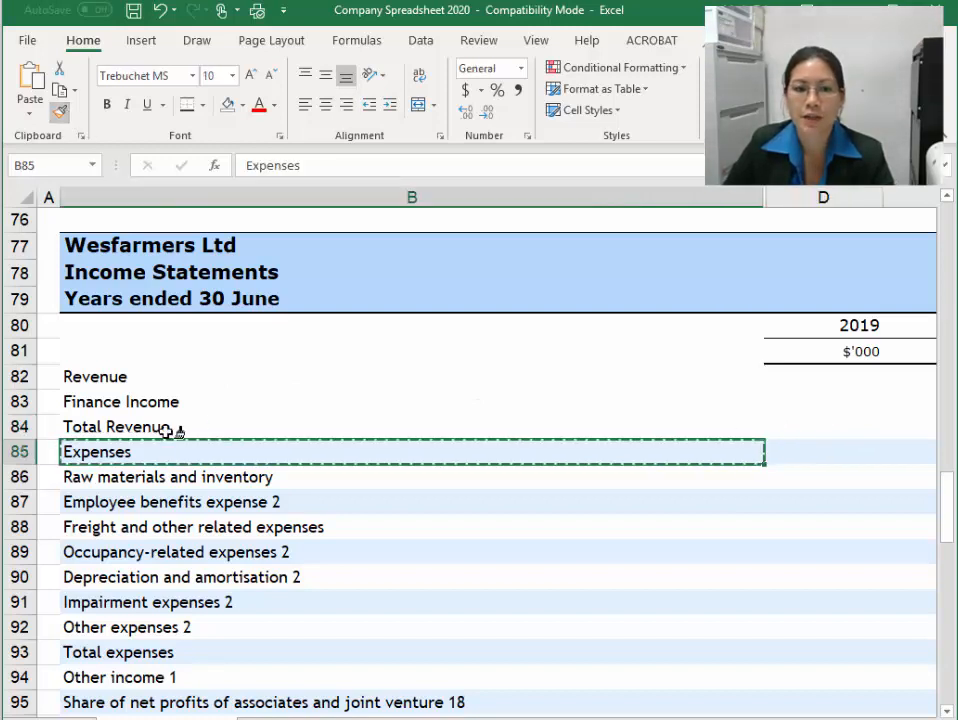
left_click(150, 398)
left_click(800, 452)
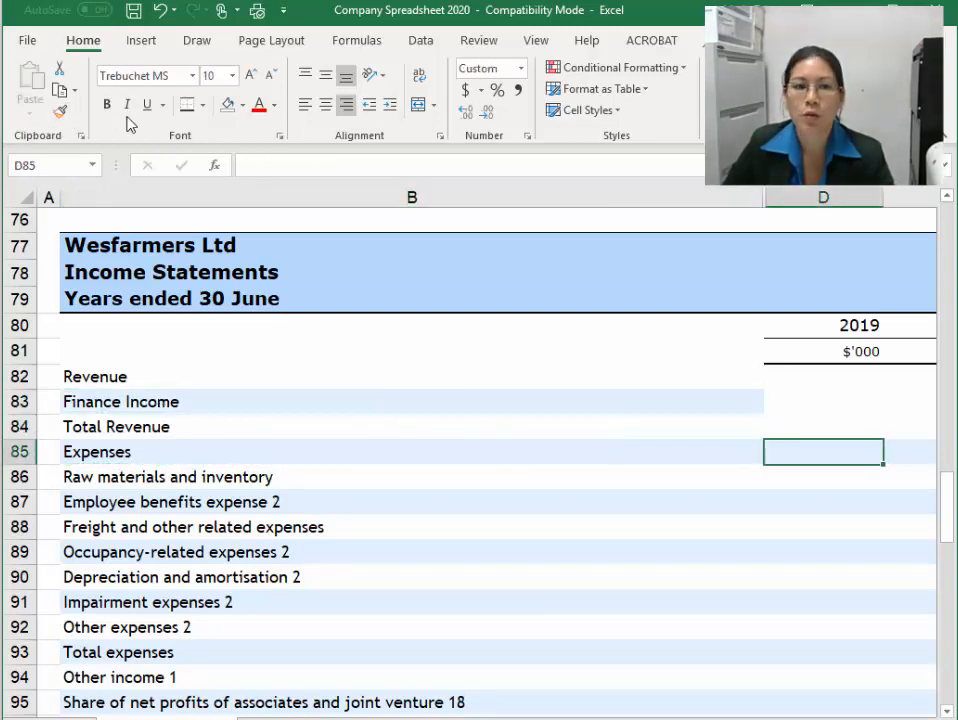
left_click(60, 111)
left_click(795, 401)
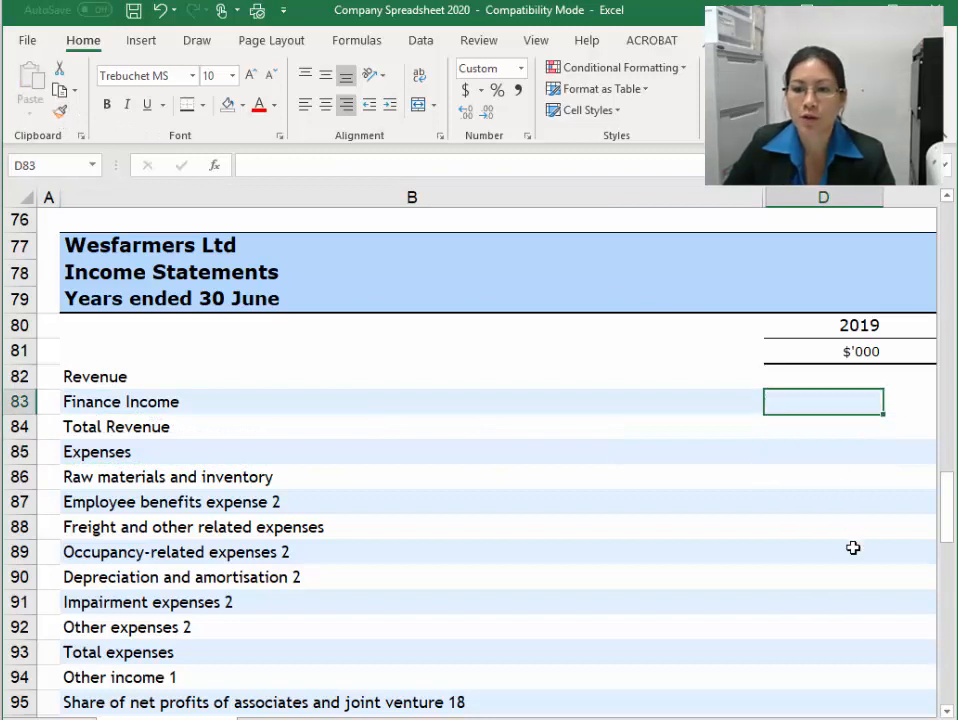
Extend the blue band formatting across the Finance Income row's 2018 to 2016 cells, E83:G83, copying it from E85
key("Right")
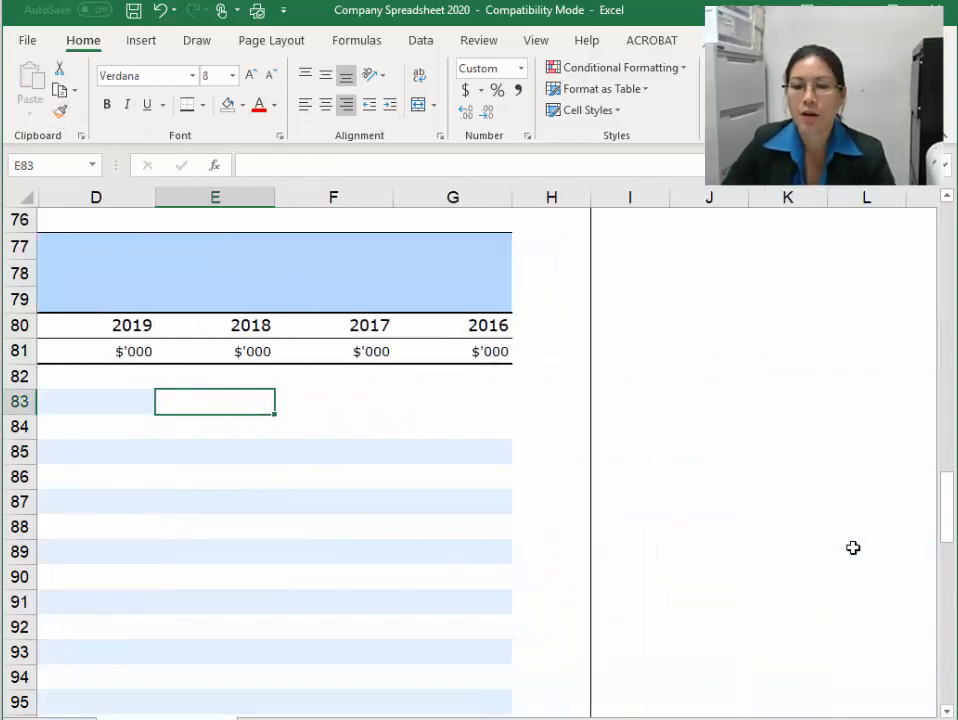
left_click(242, 454)
left_click(60, 111)
left_click_drag(207, 400, 500, 402)
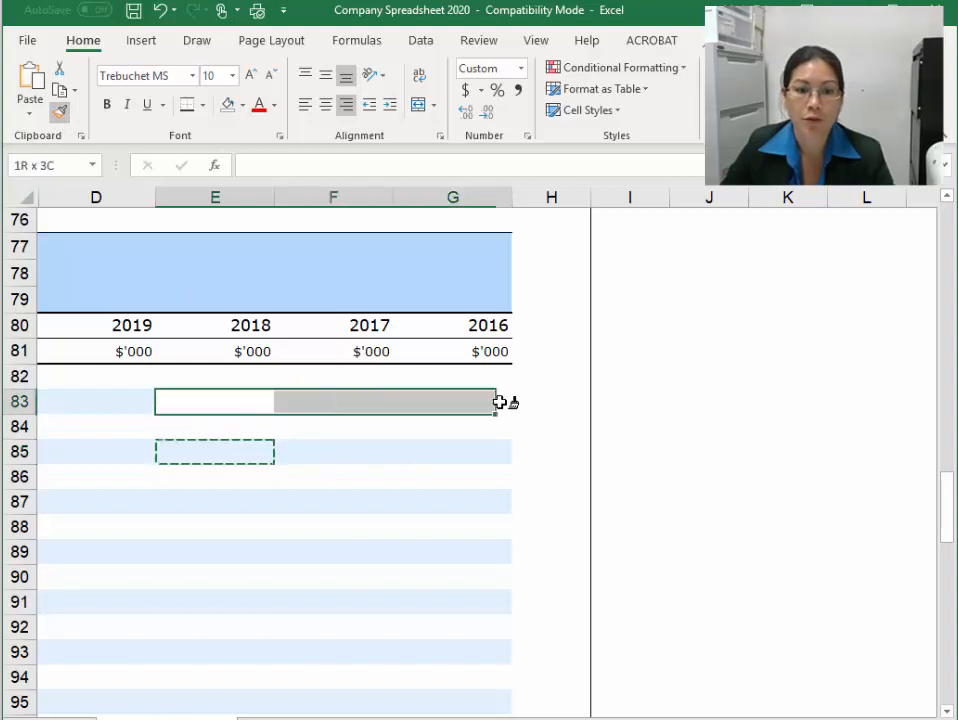
key("shift+Left")
key("shift+Left")
key("Home")
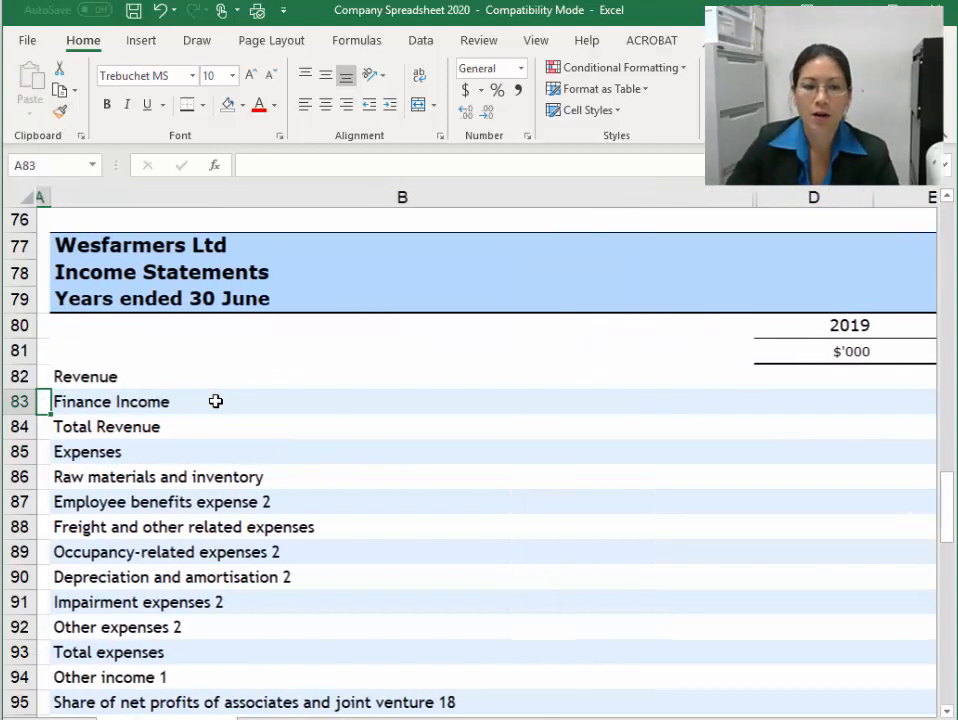
Select the 2016 Total Revenue cell, G84, and use the Hand tool to bring the annual report's income statement back into view
key("Down")
key("Right")
key("Right")
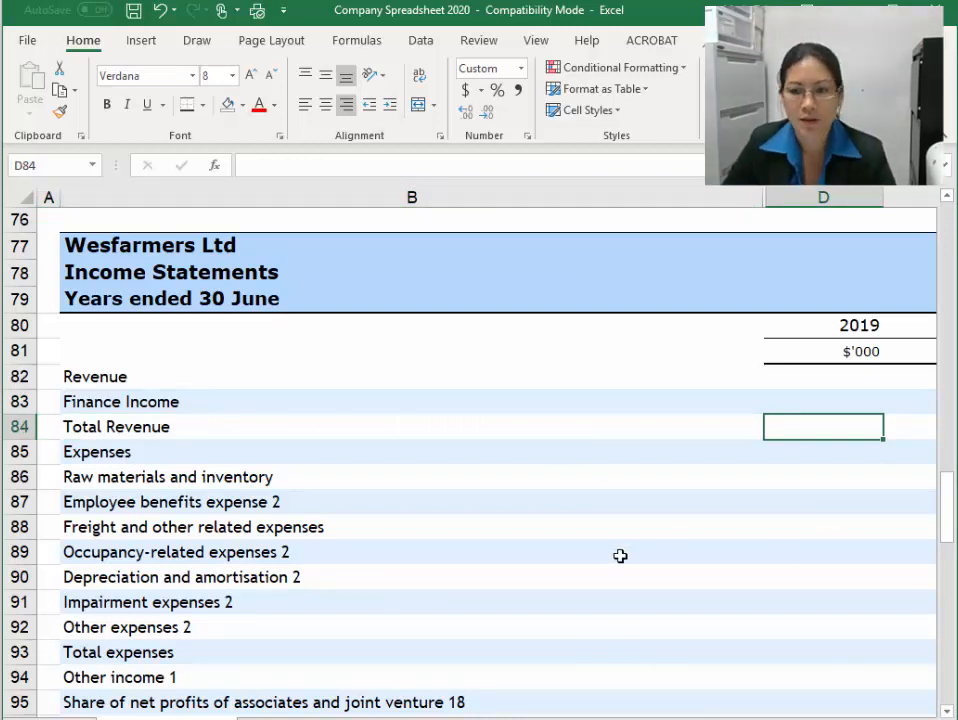
key("Right")
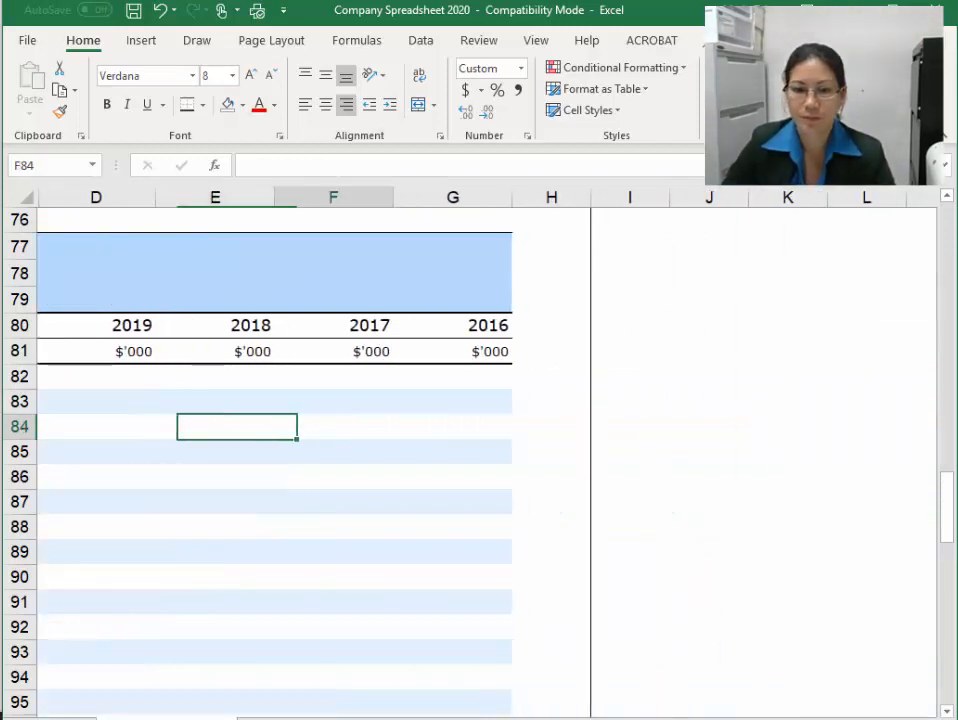
key("Right")
key("Right")
key("alt+Tab")
scroll(17, 567, "down", 1)
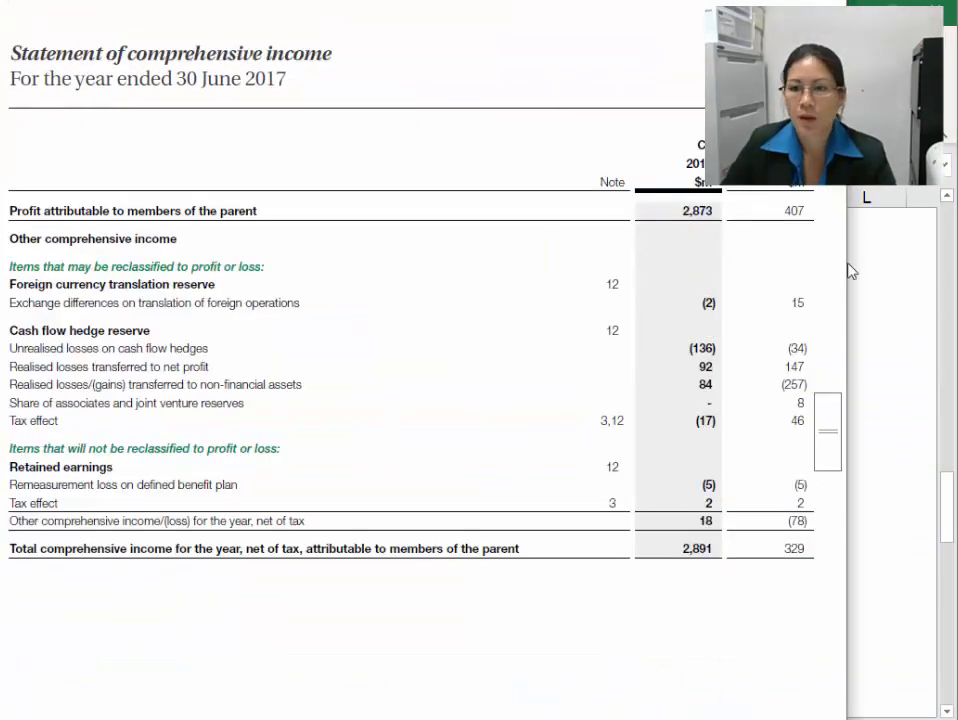
scroll(496, 410, "up", 5)
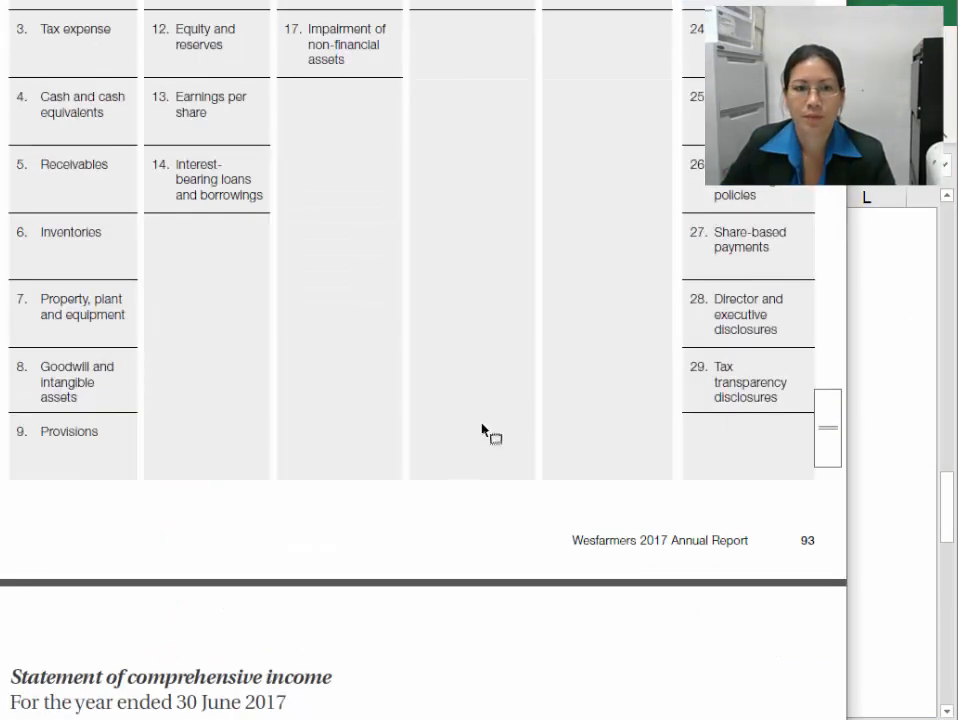
scroll(421, 517, "down", 5)
right_click(259, 303)
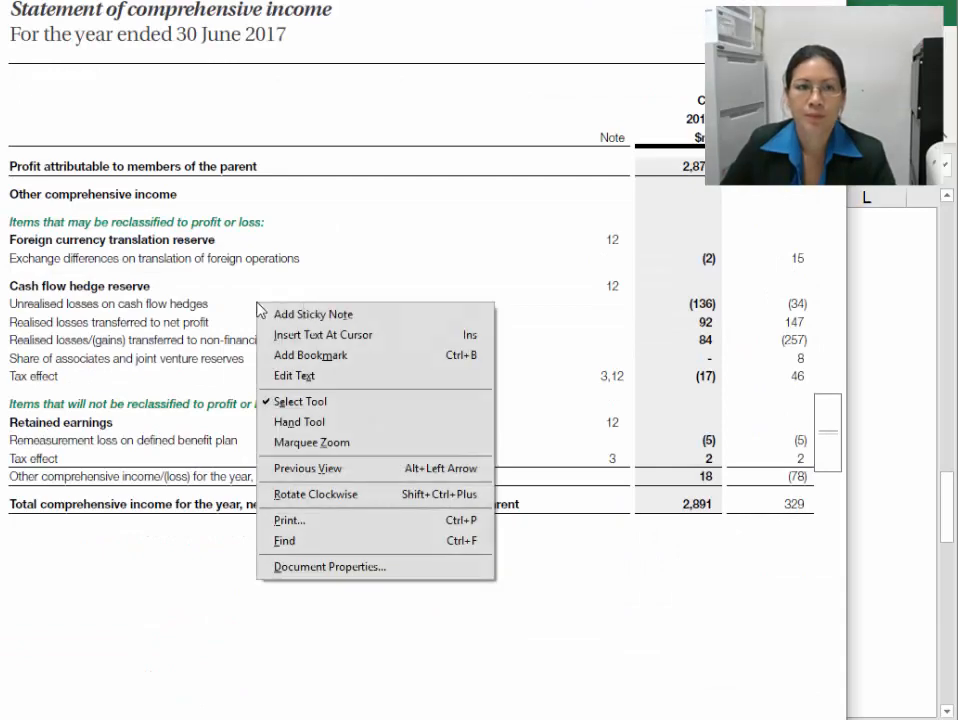
left_click(300, 428)
left_click_drag(180, 356, 727, 344)
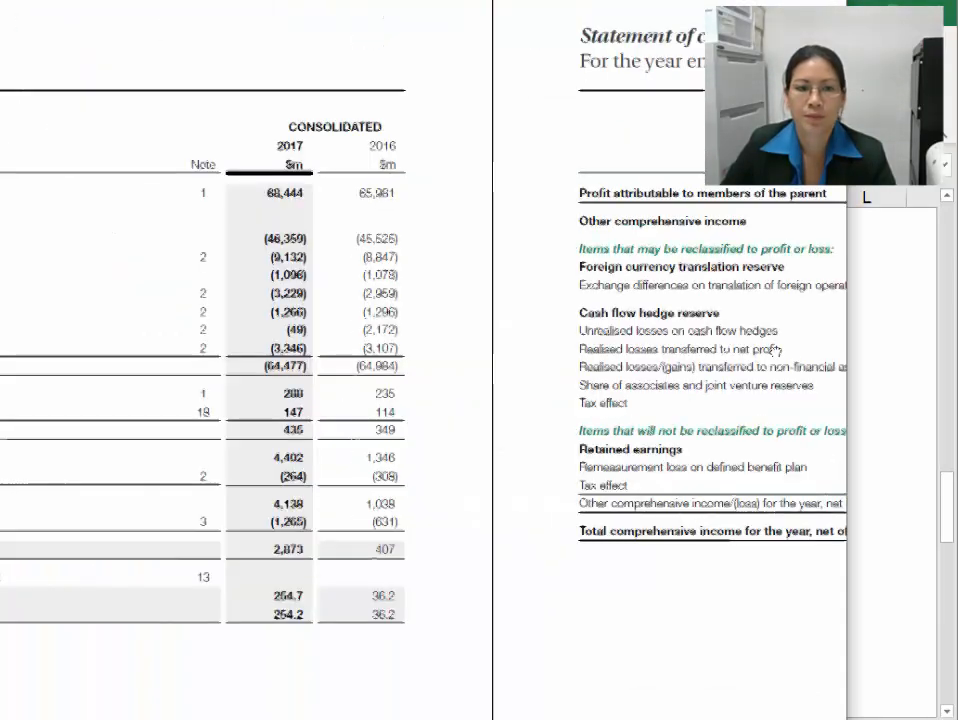
left_click_drag(180, 340, 535, 324)
left_click_drag(363, 398, 359, 359)
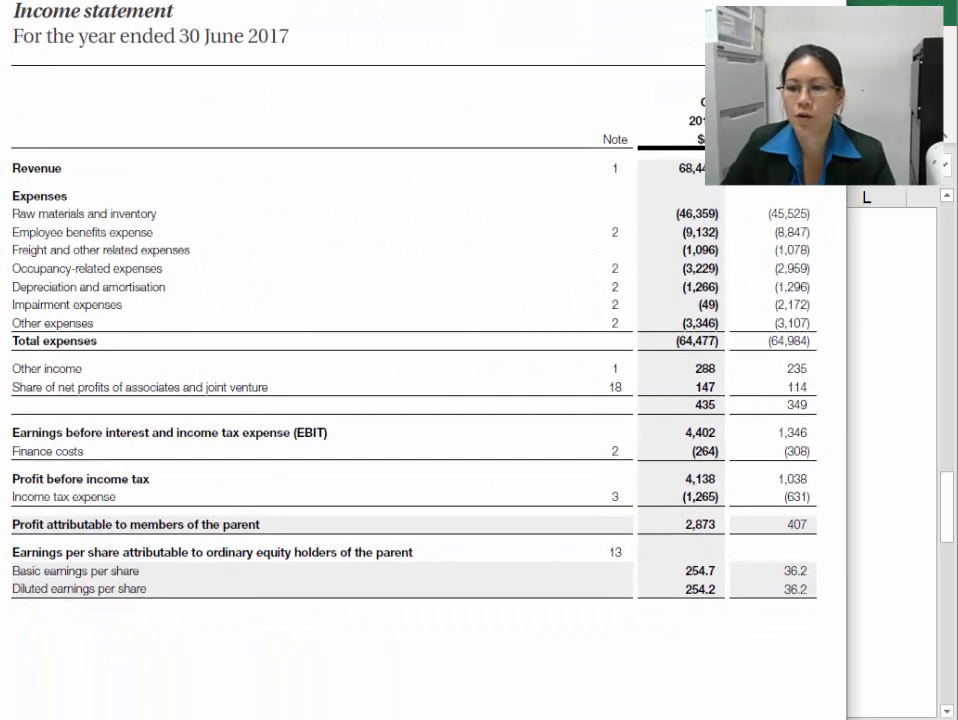
Enter 65,981 as the 2016 Total Revenue in G84 of the company spreadsheet
key("alt+Tab")
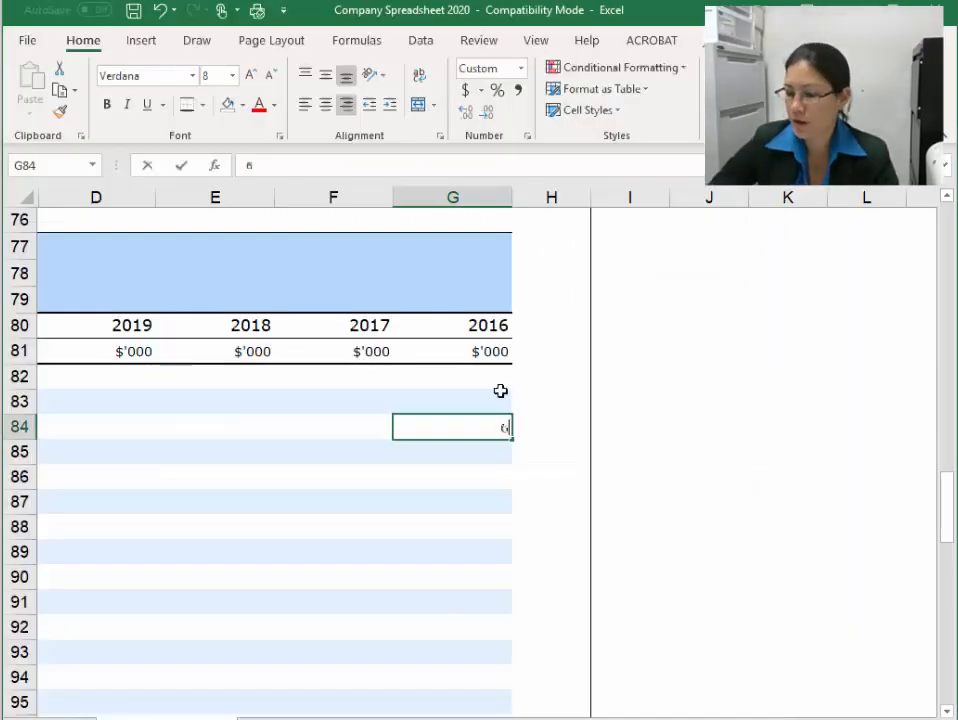
type("65,981")
key("Return")
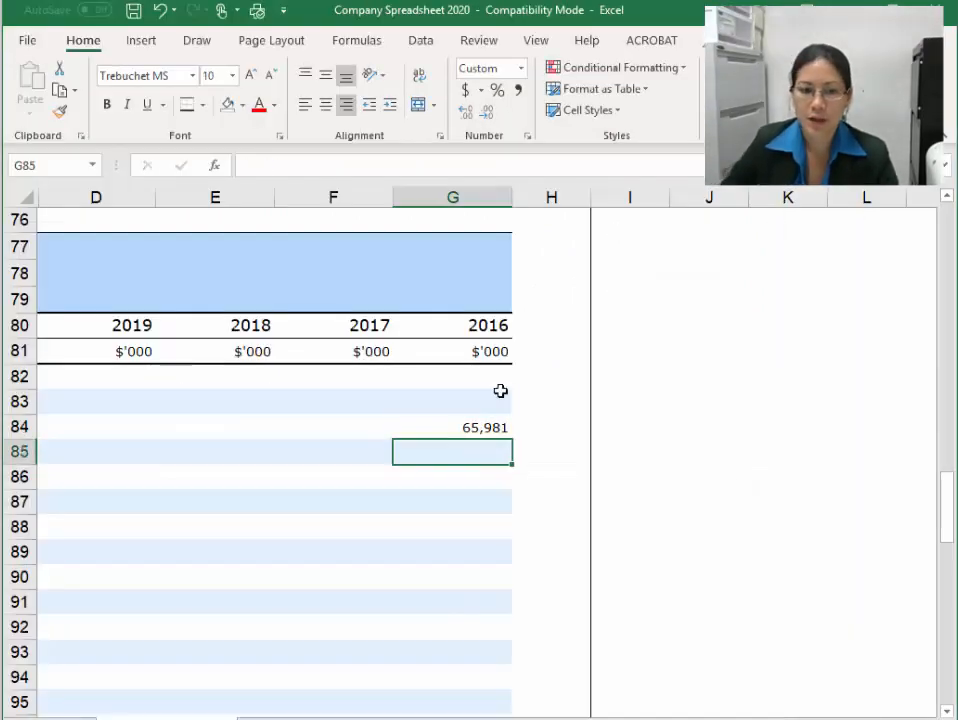
Underline the Expenses heading in B85 and select the 2016 cell for raw materials and inventory, G86
key("Left")
key("Left")
key("Left")
key("Left")
key("Left")
key("Right")
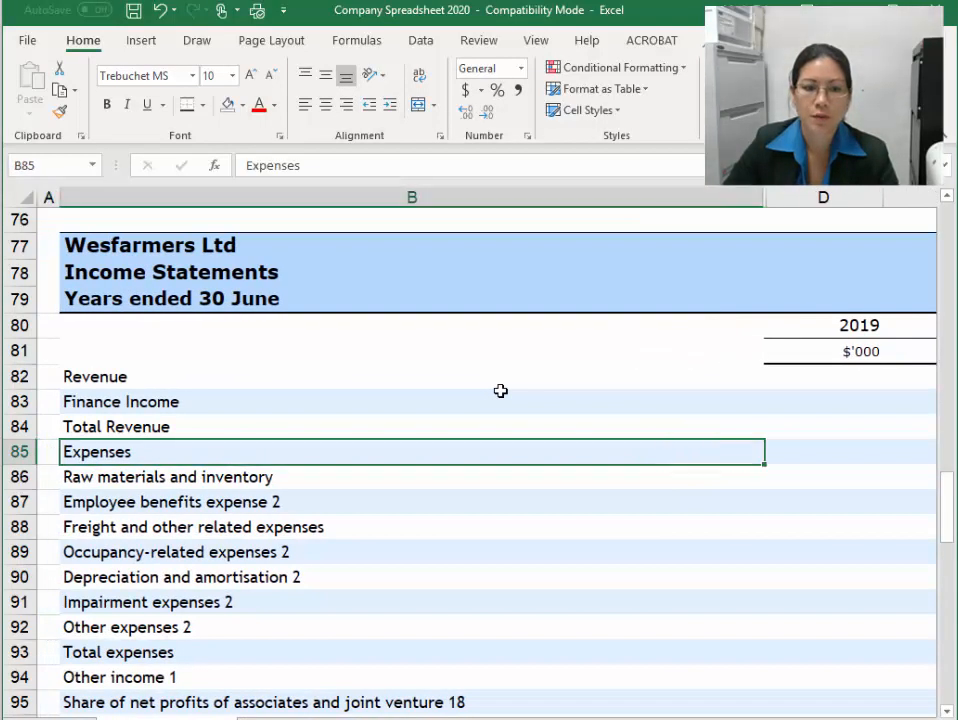
key("ctrl+u")
key("Down")
key("Right")
key("Right")
key("Right")
key("Right")
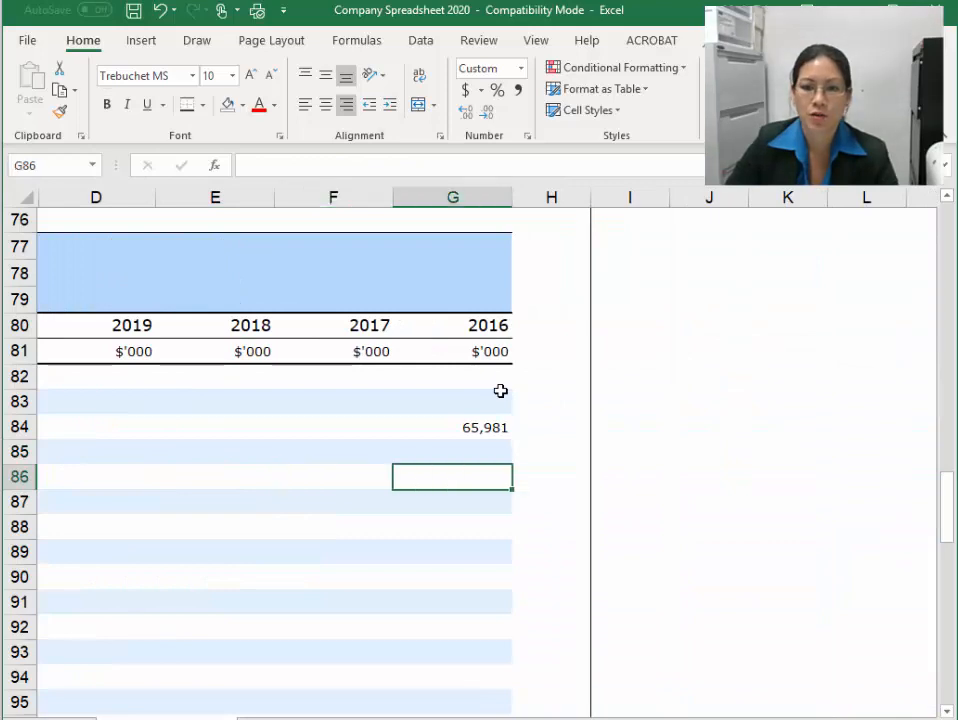
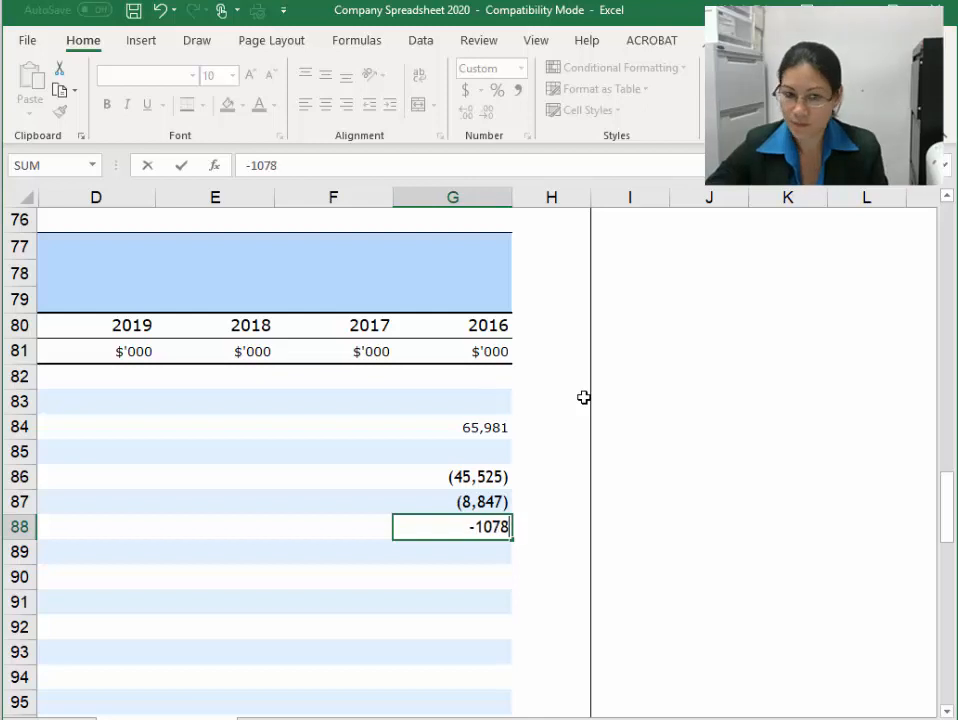
Finish the 2016 expense amounts in G88 to G92 with -1078, -2959, -1296, -2172 and -3107
key("Return")
type("-2959")
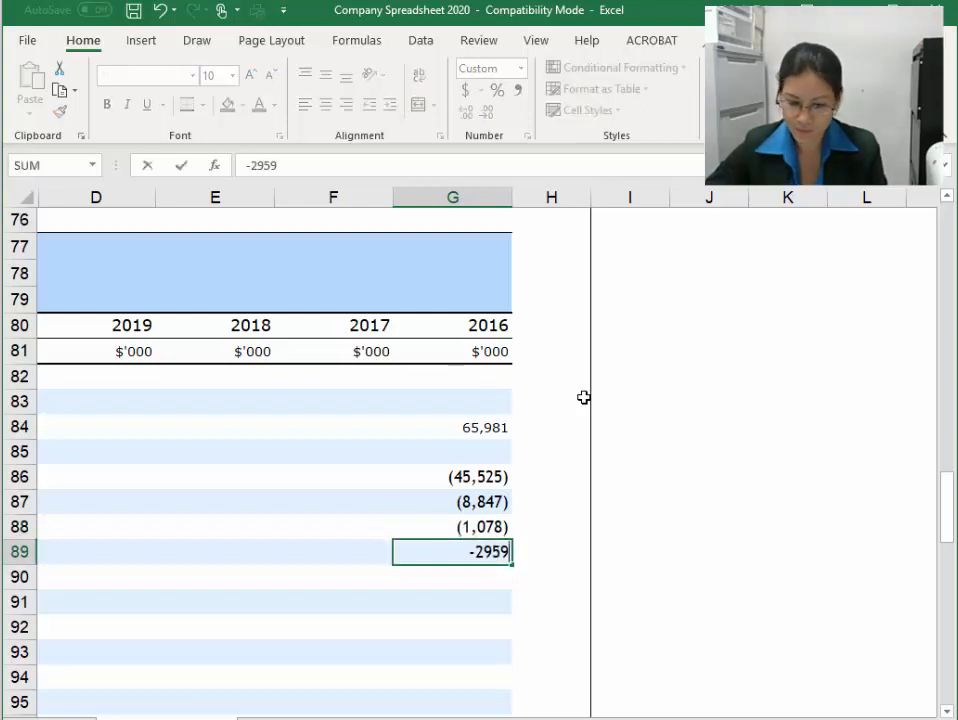
key("Return")
type("-1296")
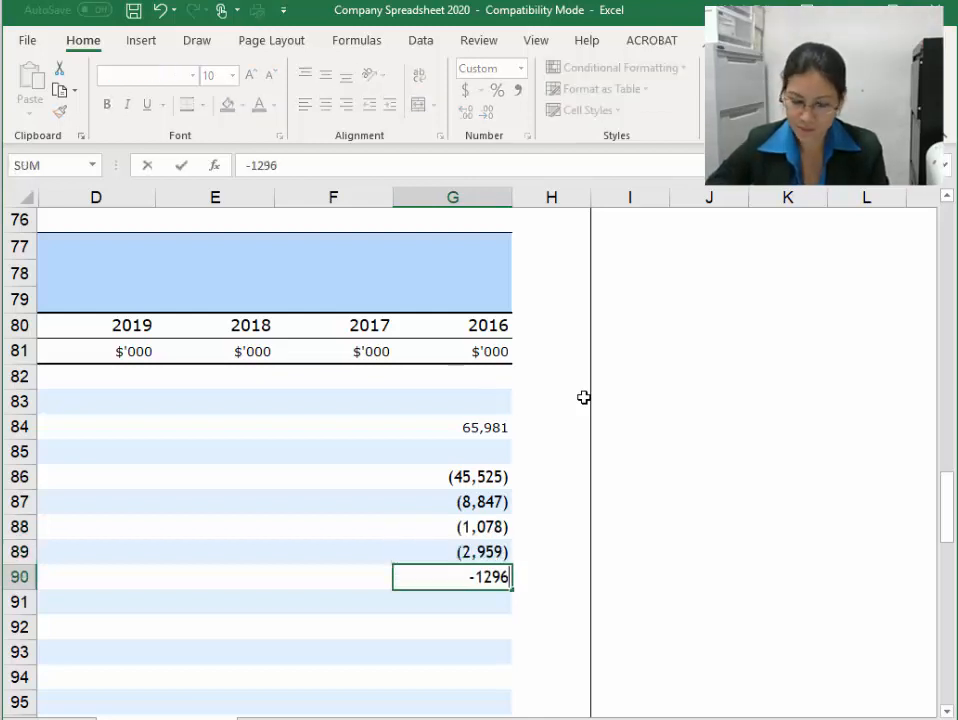
key("Return")
type("-2172")
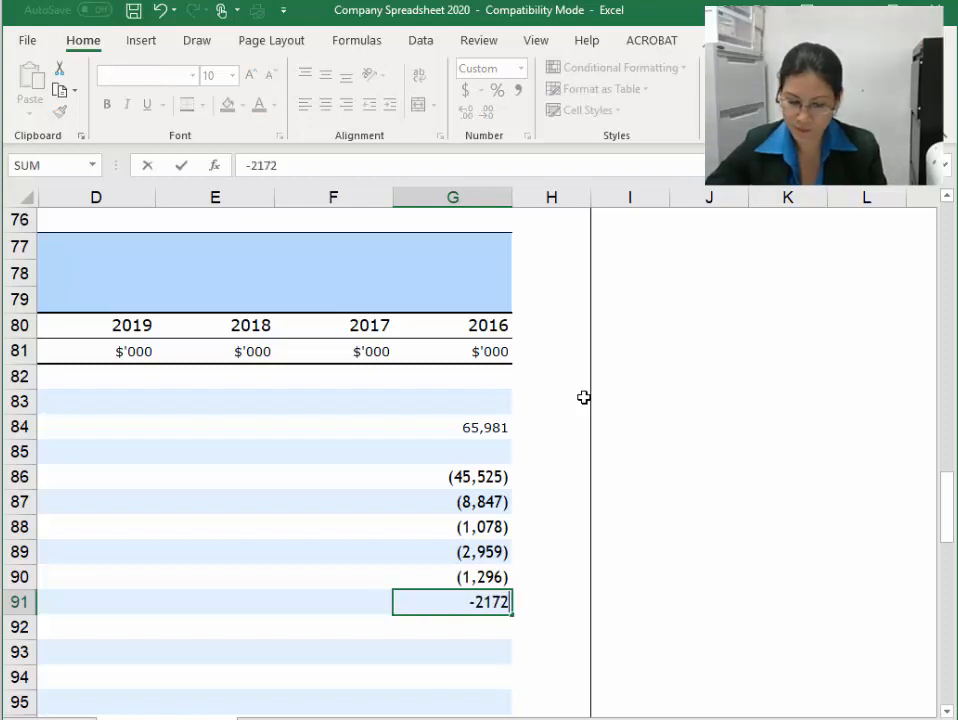
key("Return")
type("-3107")
key("Return")
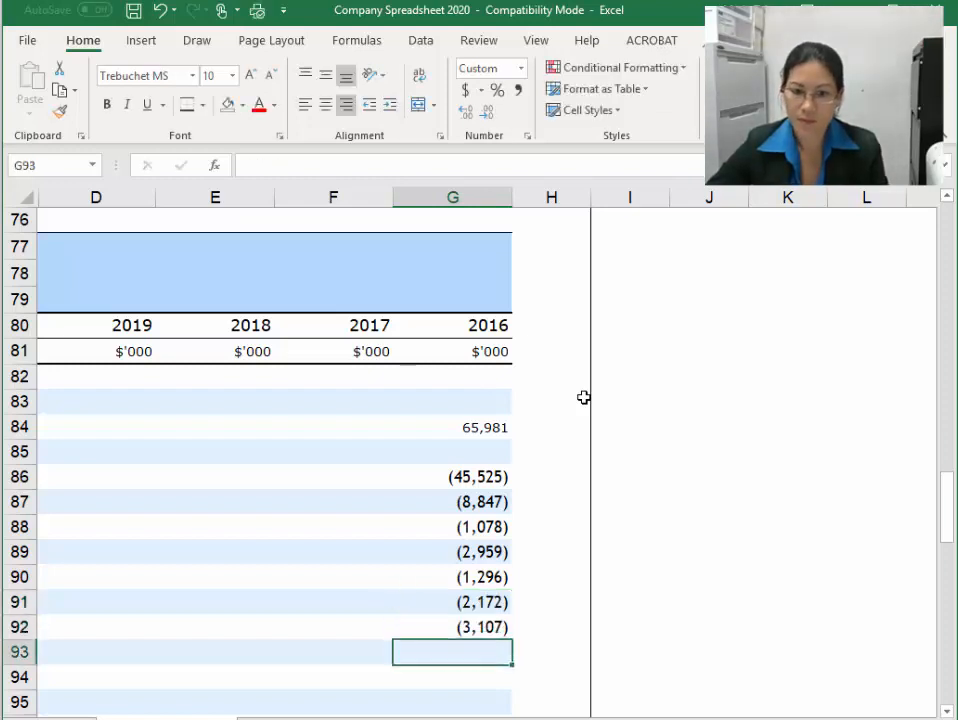
Check the line item label in row 93 and return to that row's 2016 column
key("Left")
key("Left")
key("Left")
key("Left")
key("Left")
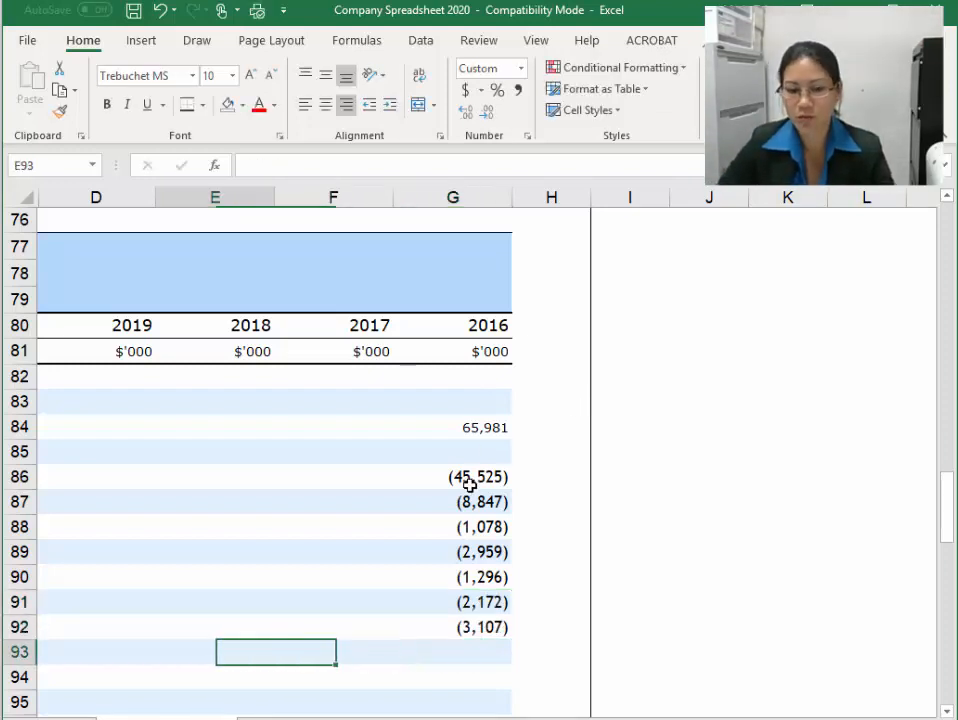
key("Right")
key("Right")
key("Right")
key("Right")
key("Right")
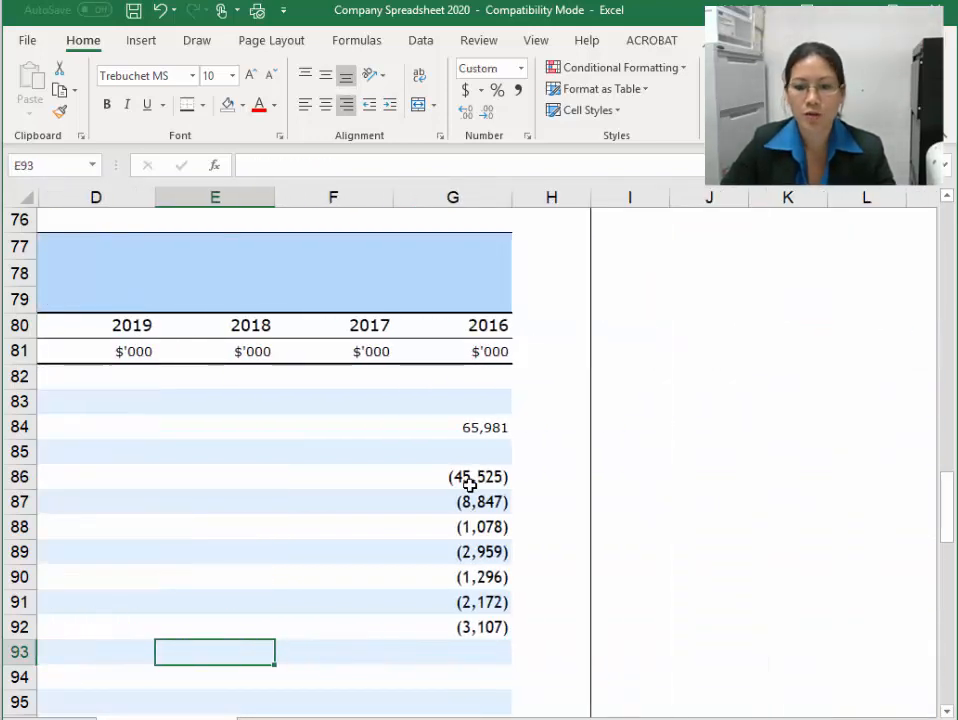
Total the 2016 expenses in G93 with =SUM(G86:G92) and fill the formula across to the 2019 column in D93
type("=sum(")
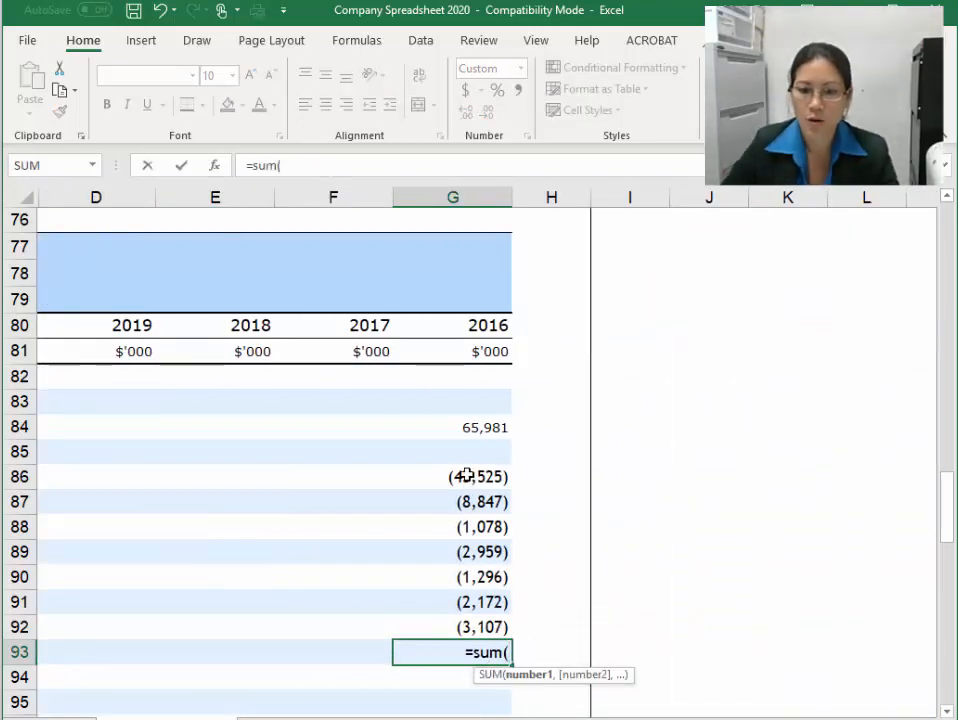
left_click_drag(463, 476, 449, 626)
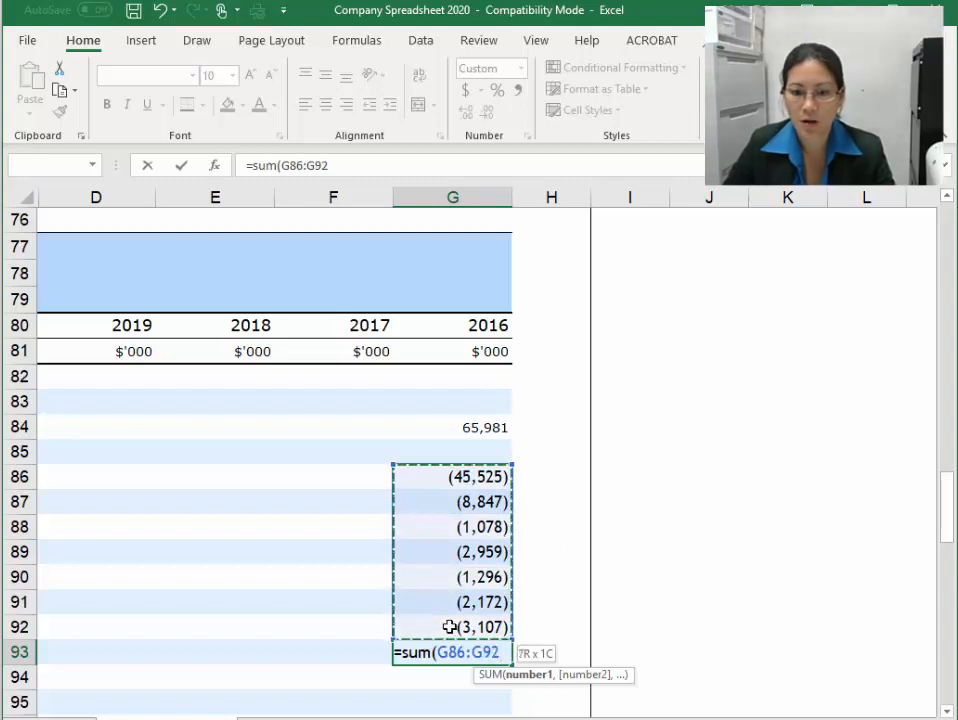
type(")")
key("Return")
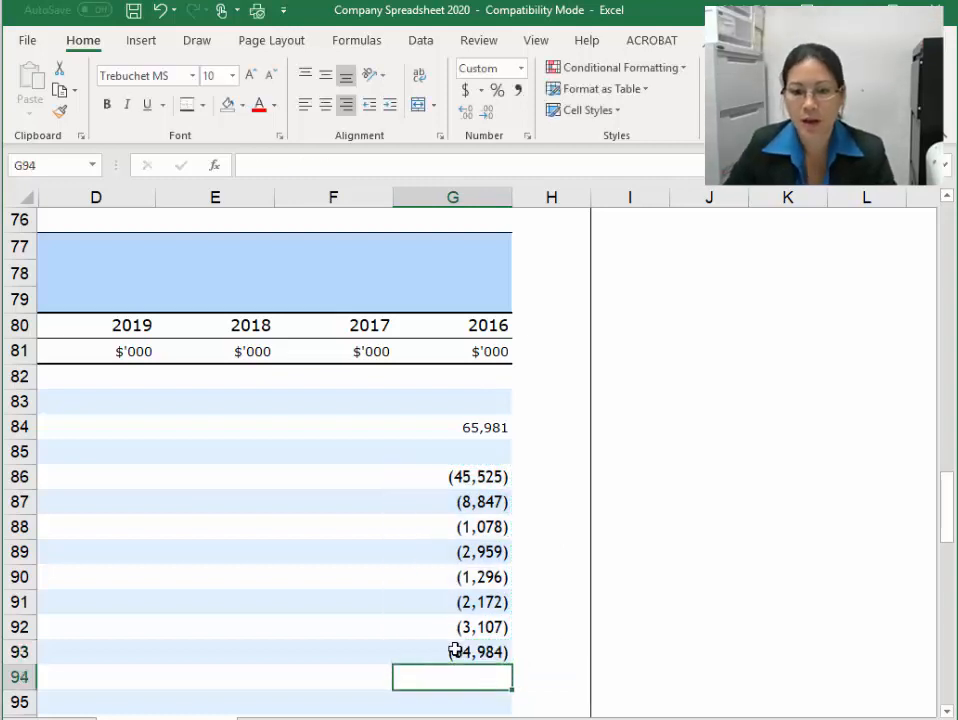
left_click(455, 651)
left_click_drag(505, 660, 69, 654)
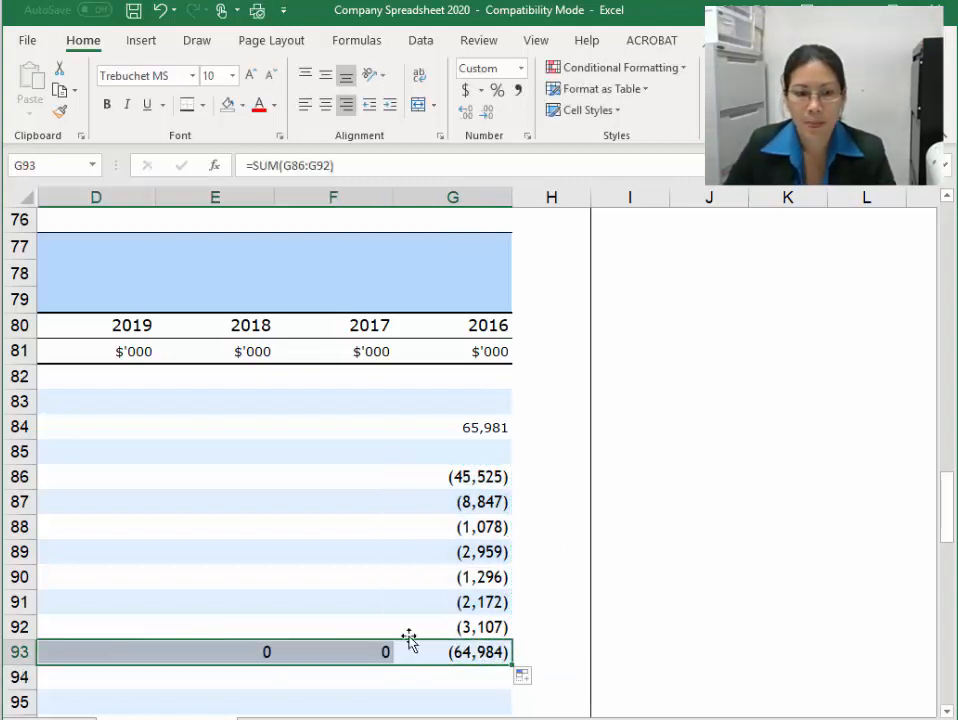
left_click(485, 604)
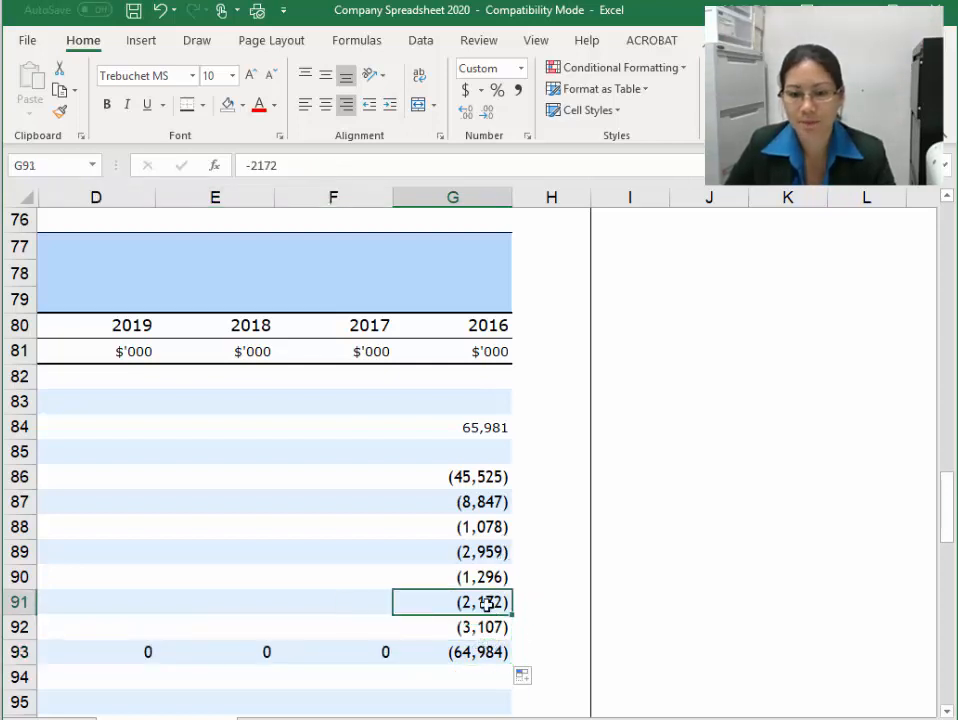
left_click(457, 654)
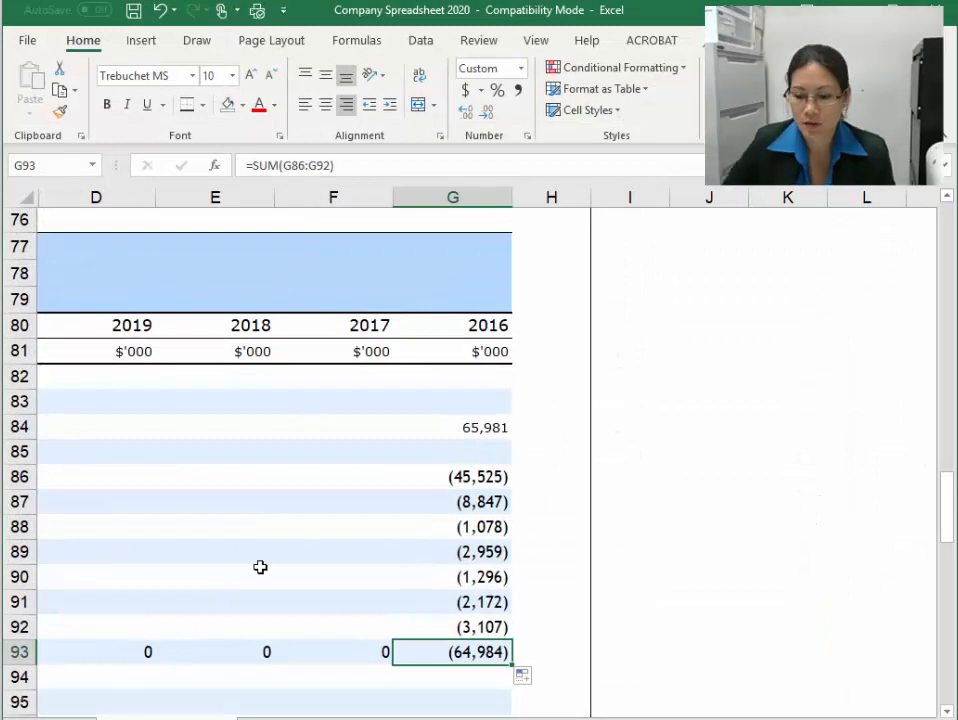
Review the line item labels from Total expenses down to Income tax expense to identify the next row to fill in
key("Left")
key("Left")
key("Left")
key("Left")
key("Left")
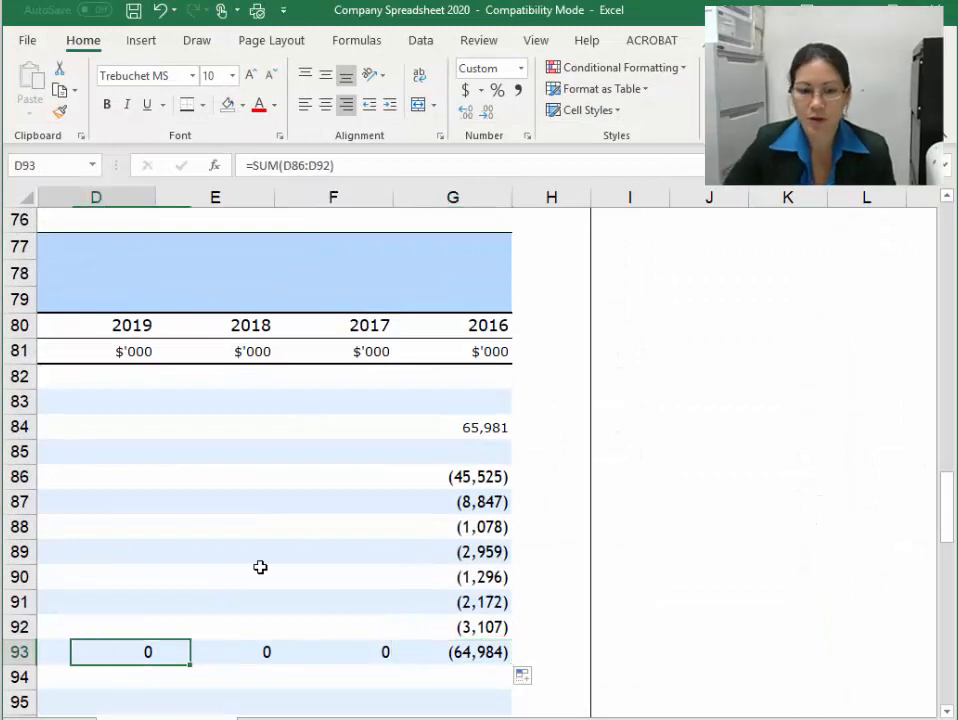
key("Right")
key("Down")
key("Down")
key("Down")
key("Down")
key("Down")
key("Down")
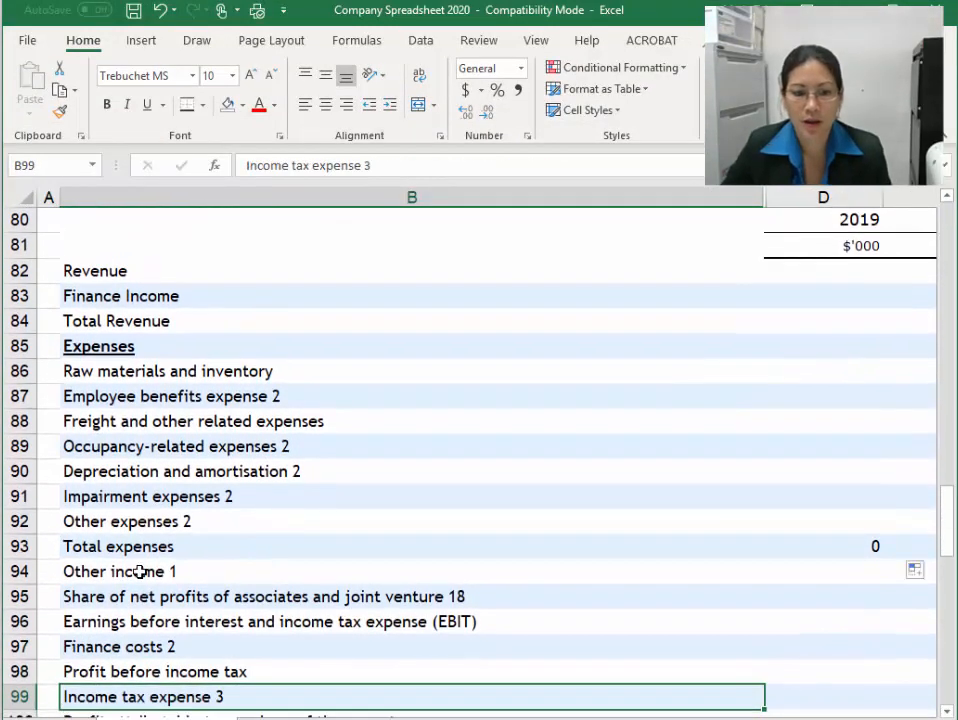
left_click(140, 571)
key("Down")
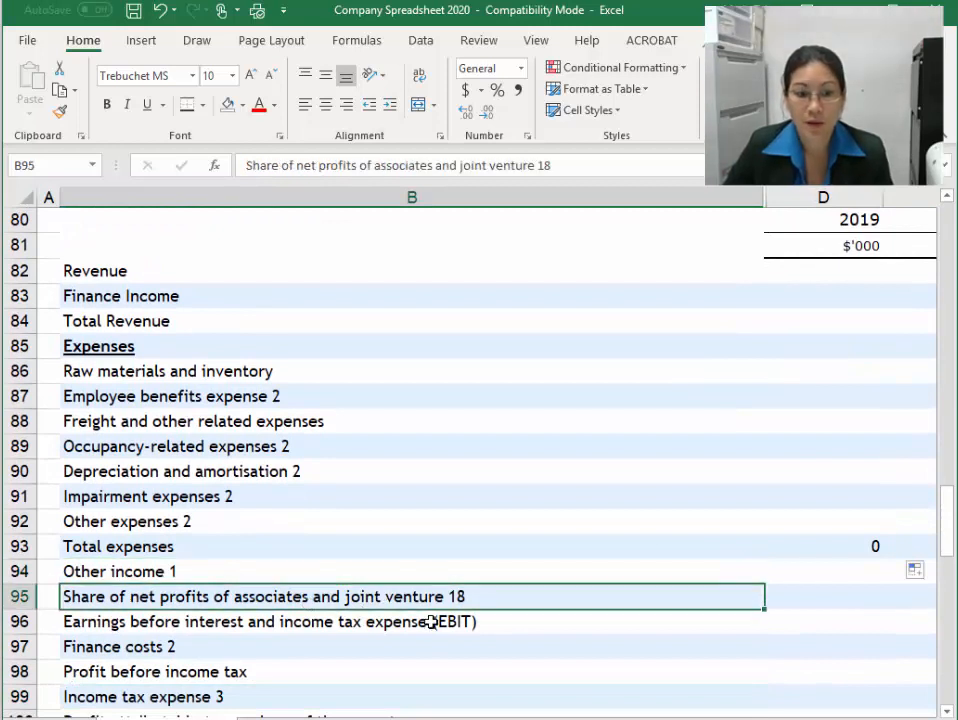
left_click(180, 572)
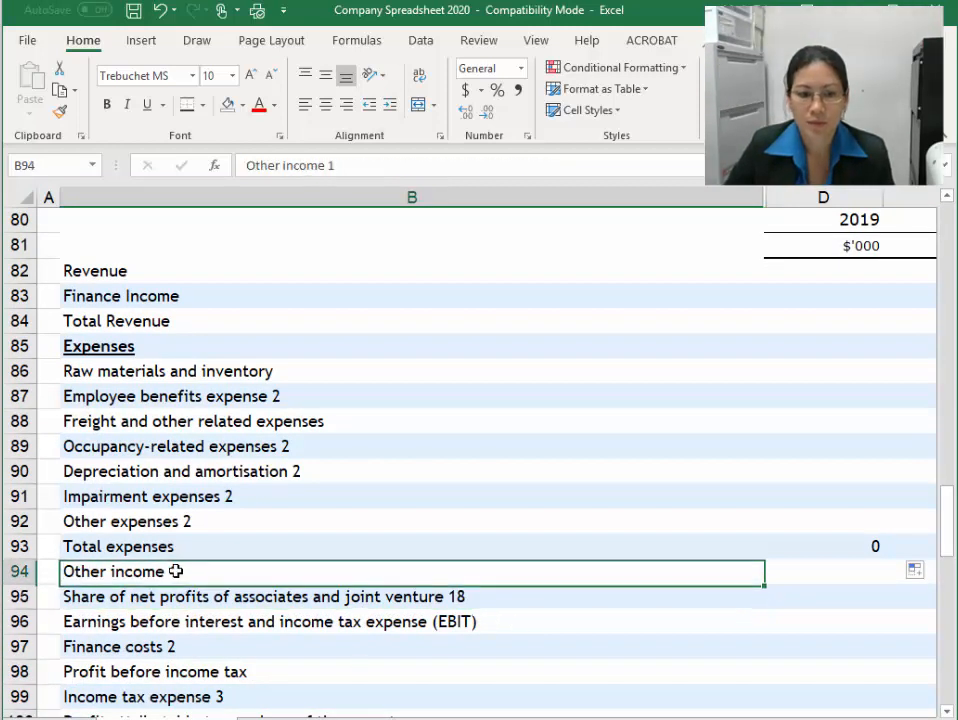
Enter the 2016 Other income of 235 in G94 and share of net profits of 114 in G95, referring to the annual report
key("Right")
key("Right")
key("Right")
key("Right")
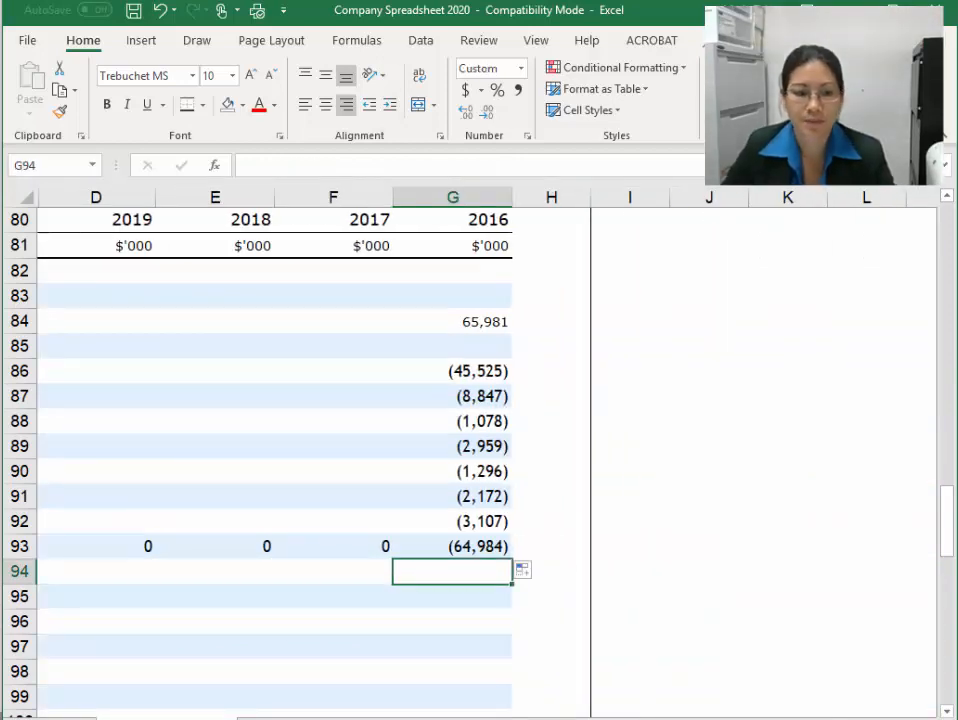
key("alt+Tab")
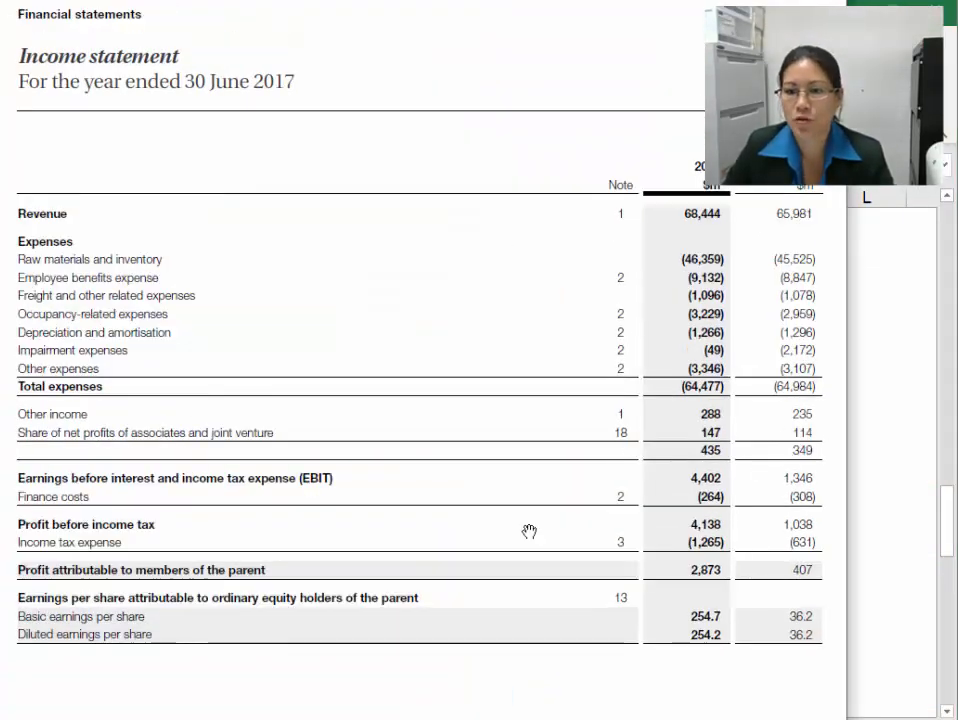
key("alt+Tab")
type("235")
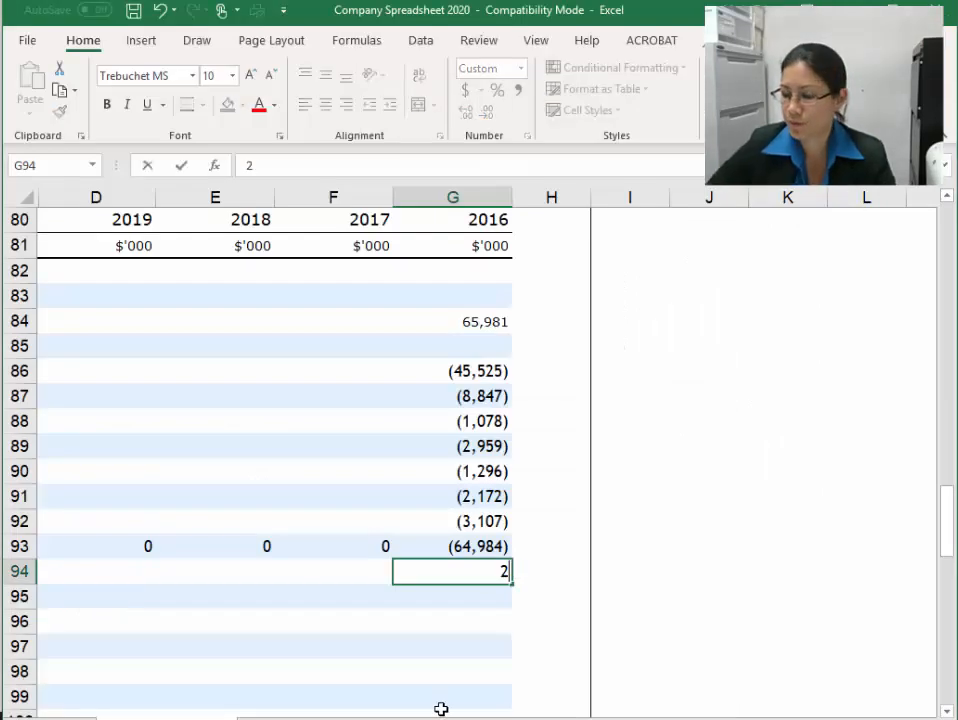
key("Return")
type("114")
key("Return")
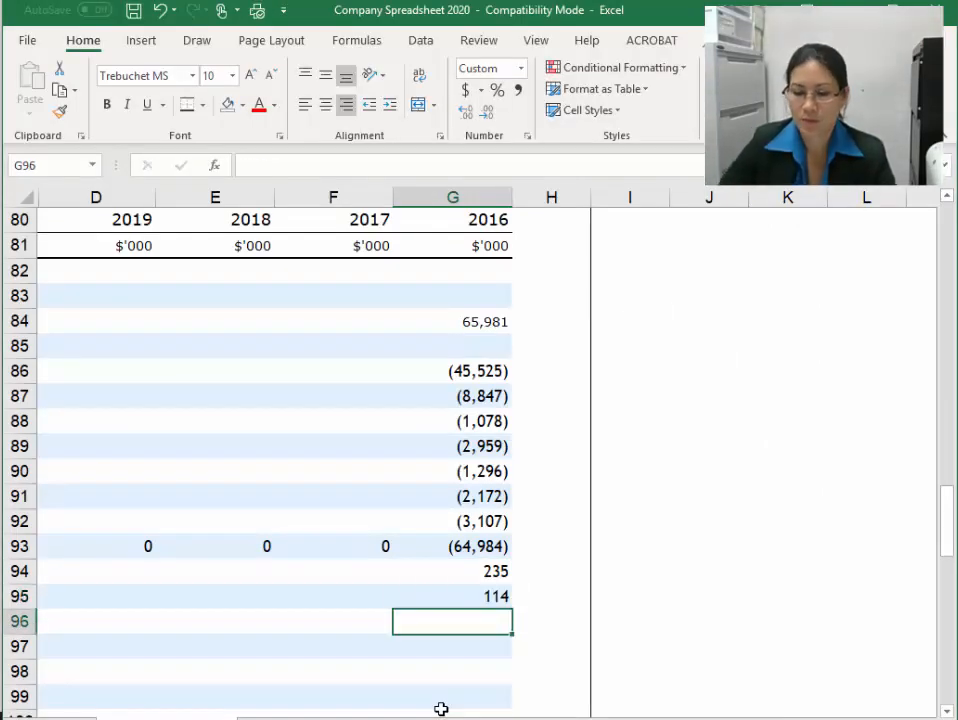
Sum G94:G95 in G96 and check the label of that row in column B
type("=sum(")
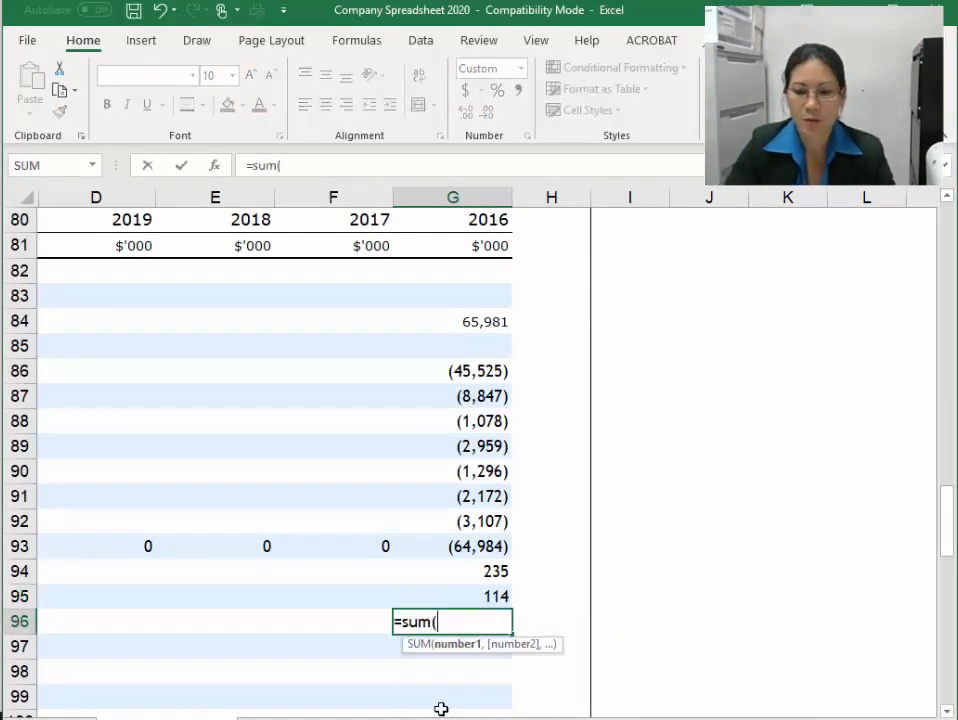
key("Up")
key("shift+Up")
type(")")
key("Return")
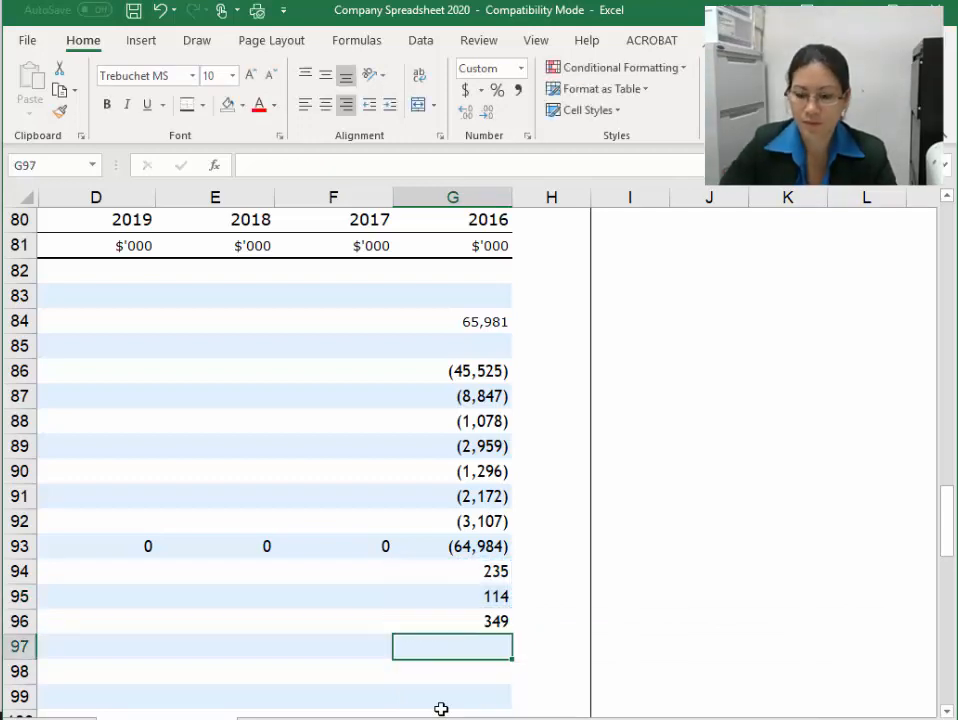
key("Up")
key("Left")
key("Left")
key("Left")
key("Left")
key("Left")
key("Right")
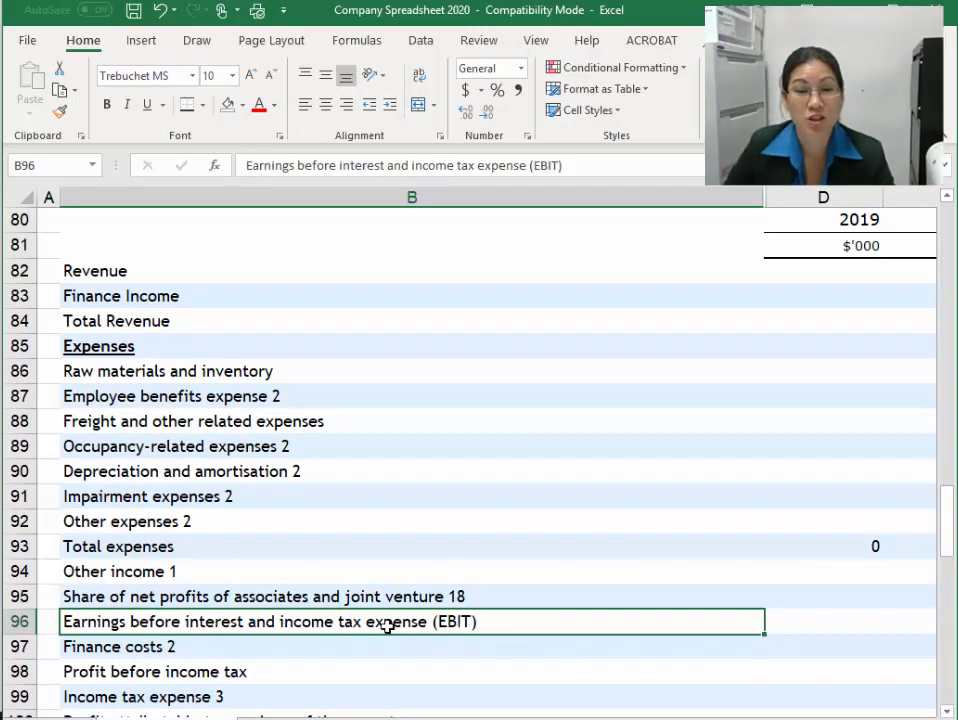
Make the Total Revenue label in B84 bold and italic
left_click(135, 271)
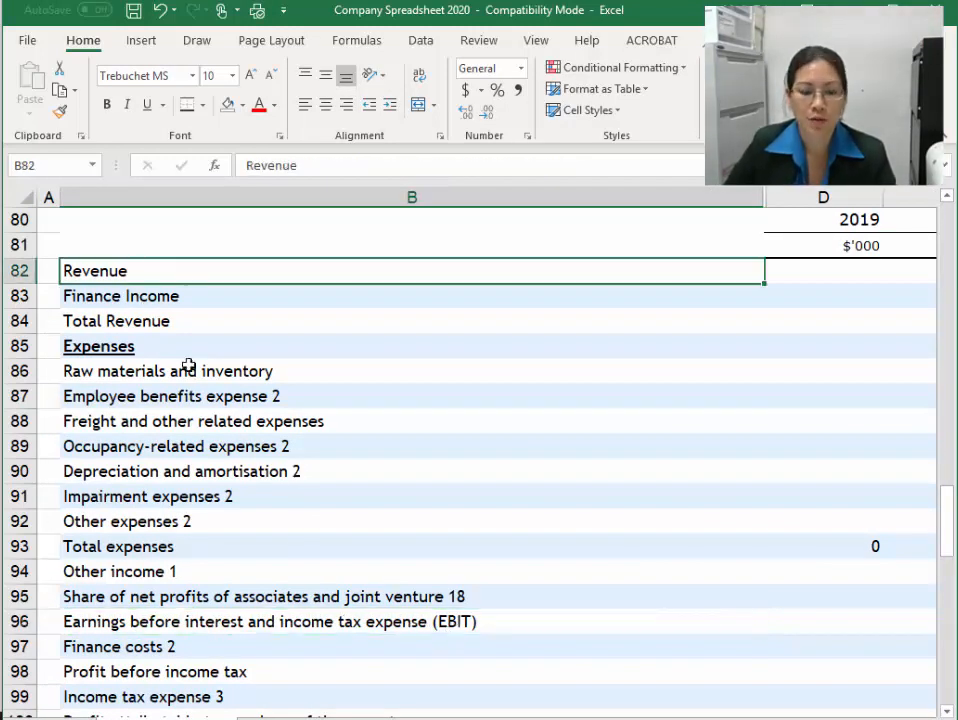
left_click(150, 322)
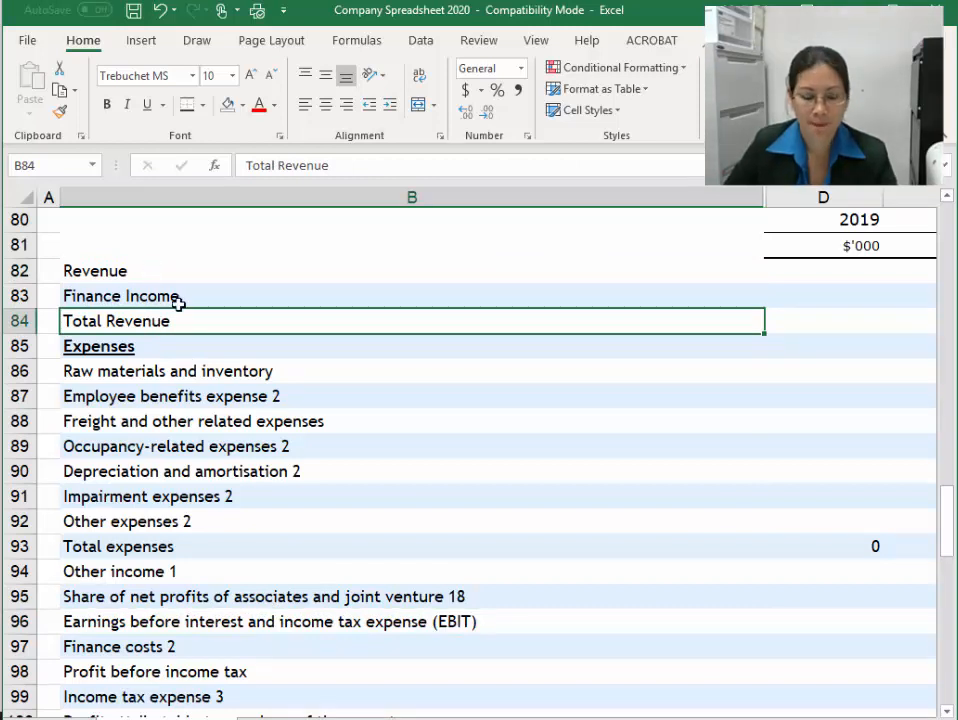
key("ctrl+b")
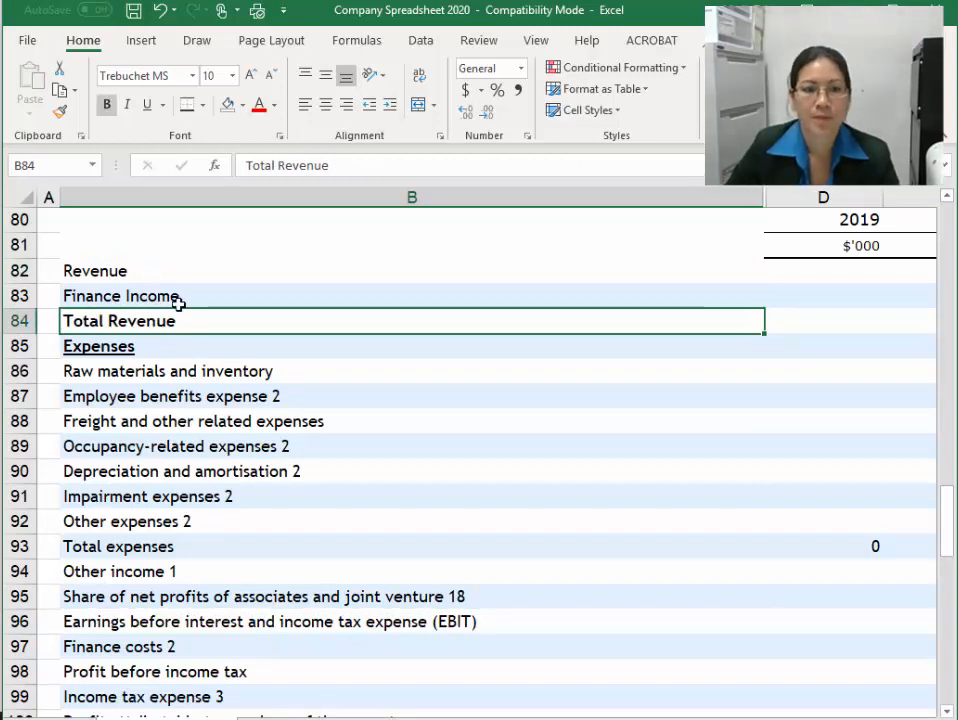
key("ctrl+i")
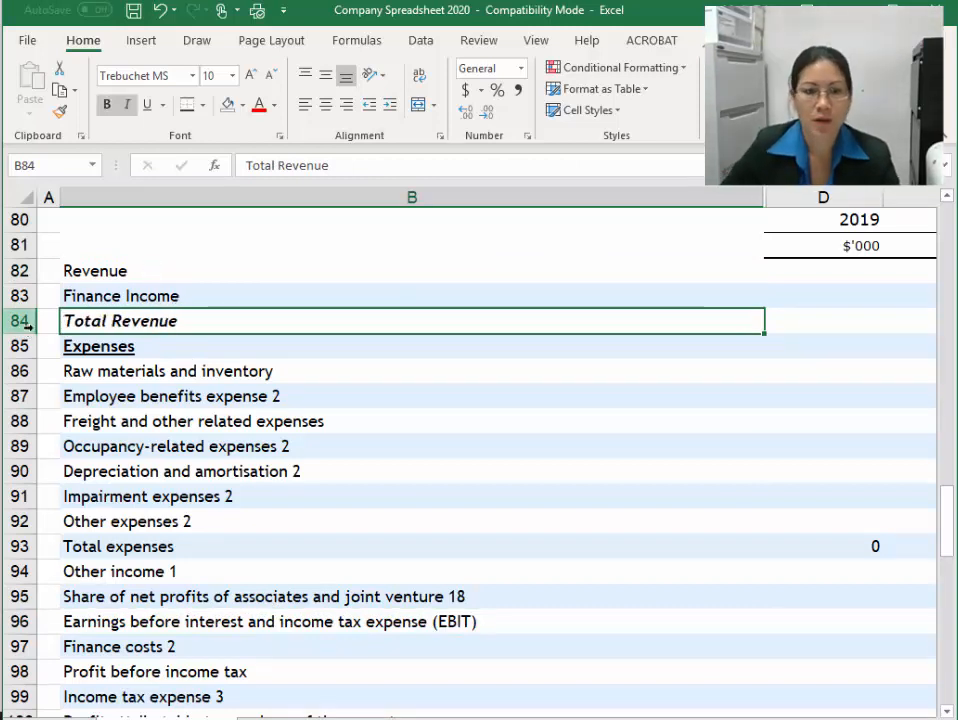
Italicise the entire EBIT row 96 and Total expenses row 93
left_click(40, 624)
key("ctrl+i")
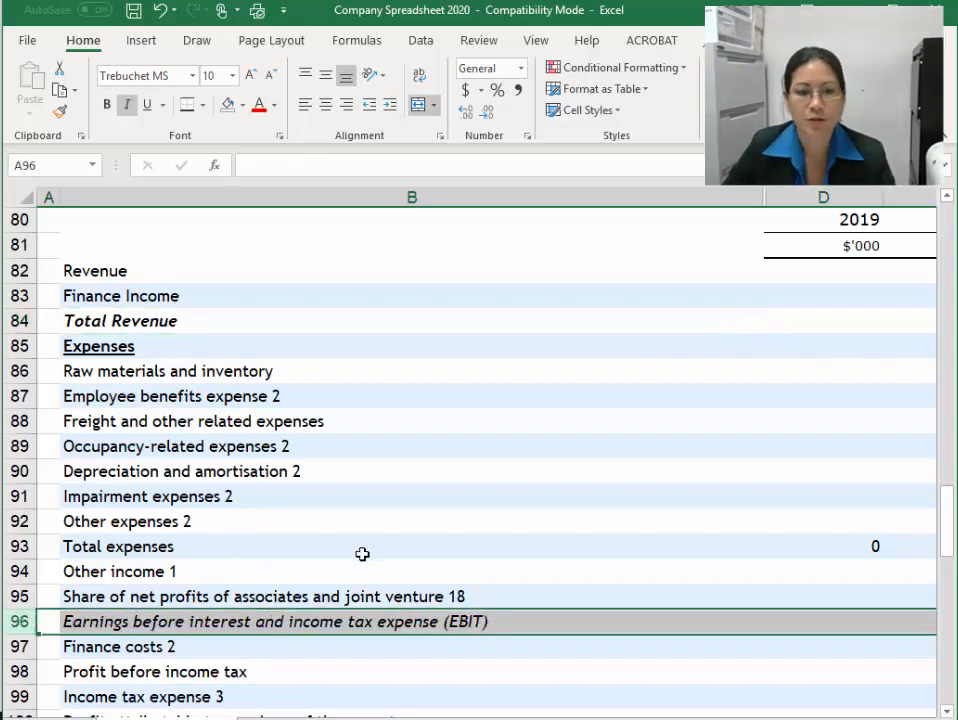
left_click(30, 547)
key("ctrl+i")
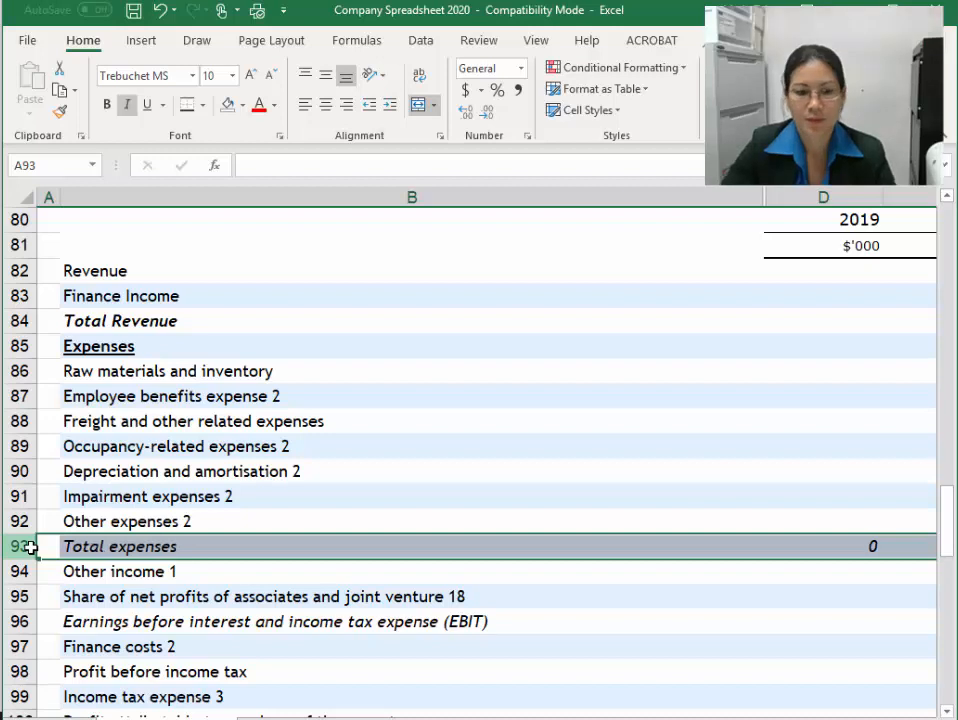
Add a bottom border under the share of net profits cells D95:G95 and select the EBIT label in B96
left_click(547, 623)
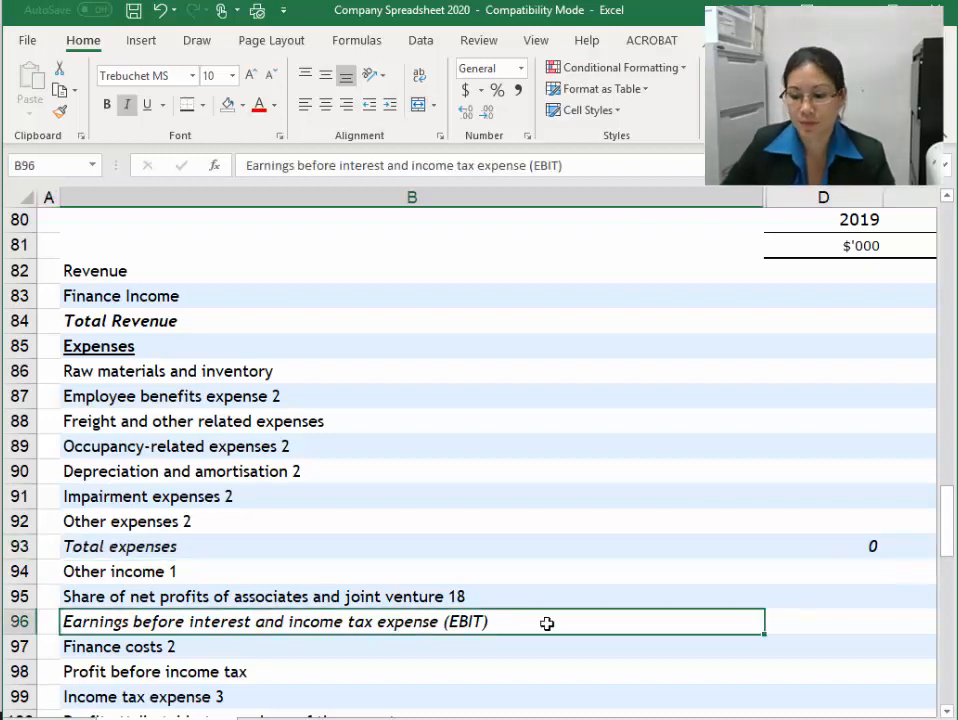
key("Right")
key("Right")
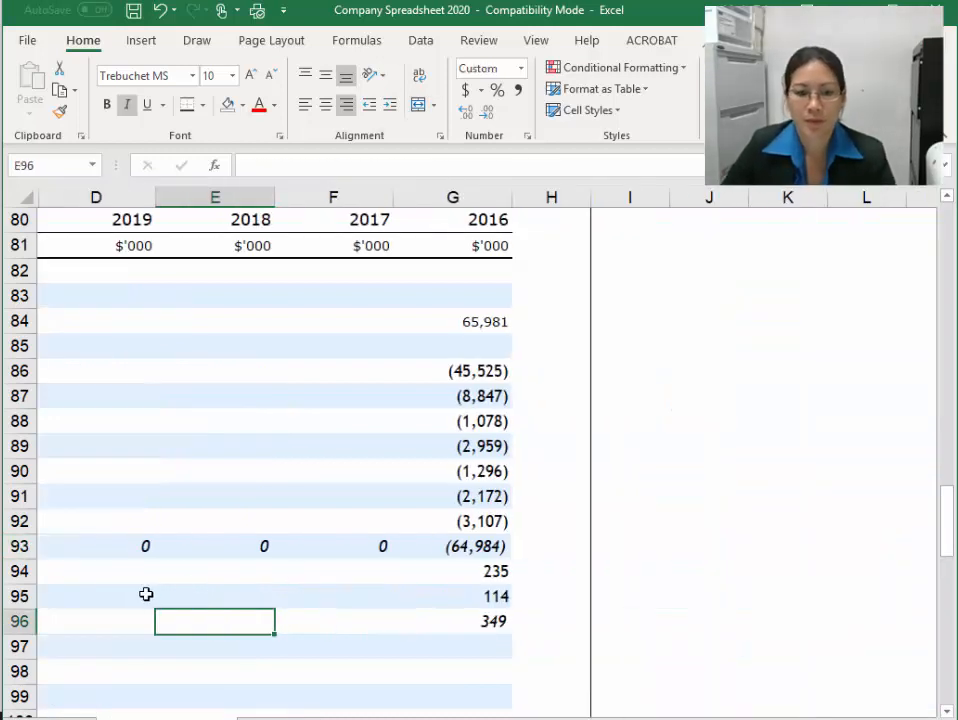
left_click_drag(122, 597, 425, 597)
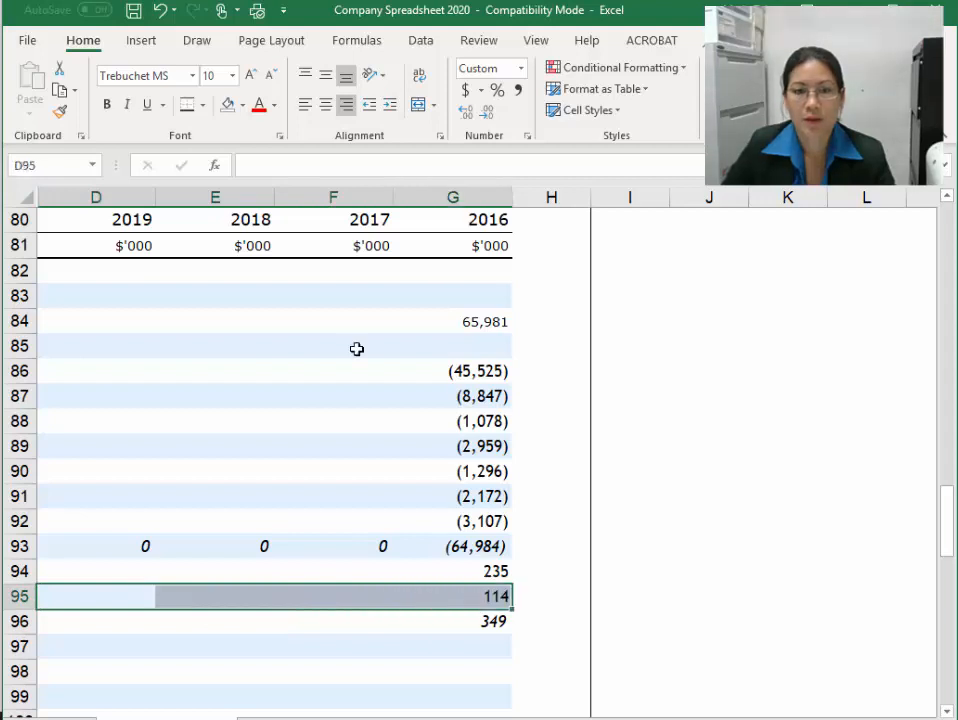
left_click(202, 104)
left_click(220, 152)
left_click(437, 481)
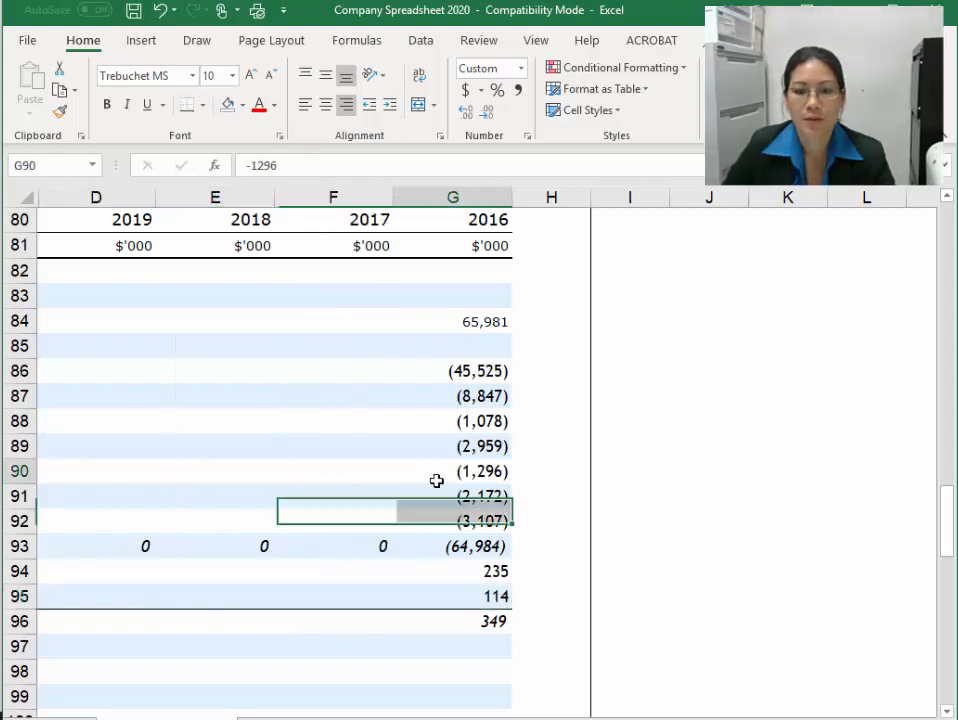
left_click(485, 620)
key("Left")
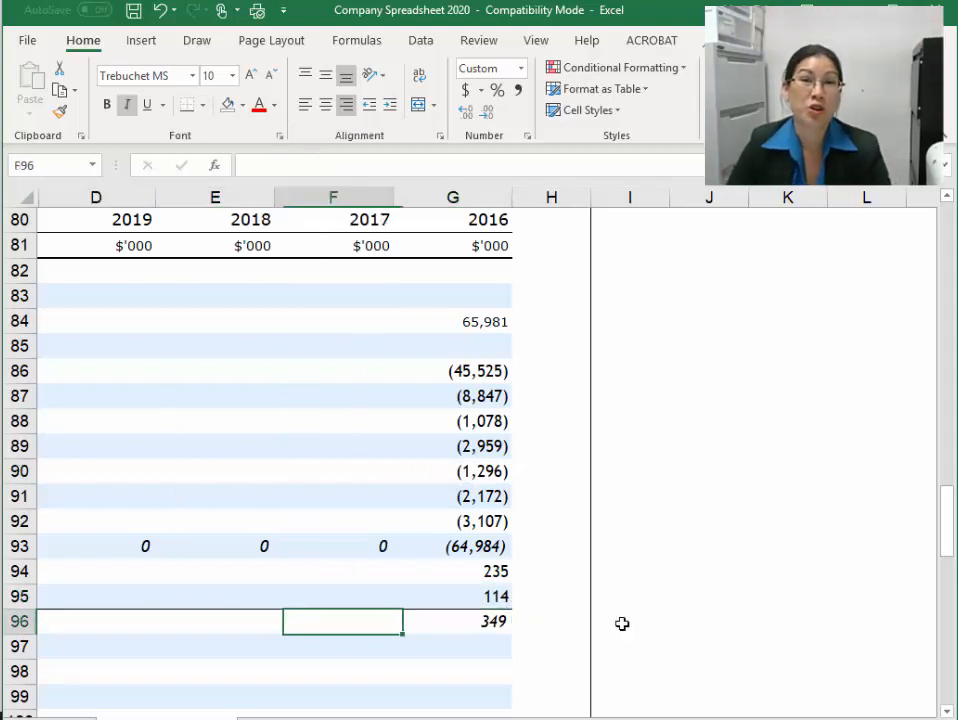
key("Left")
key("Home")
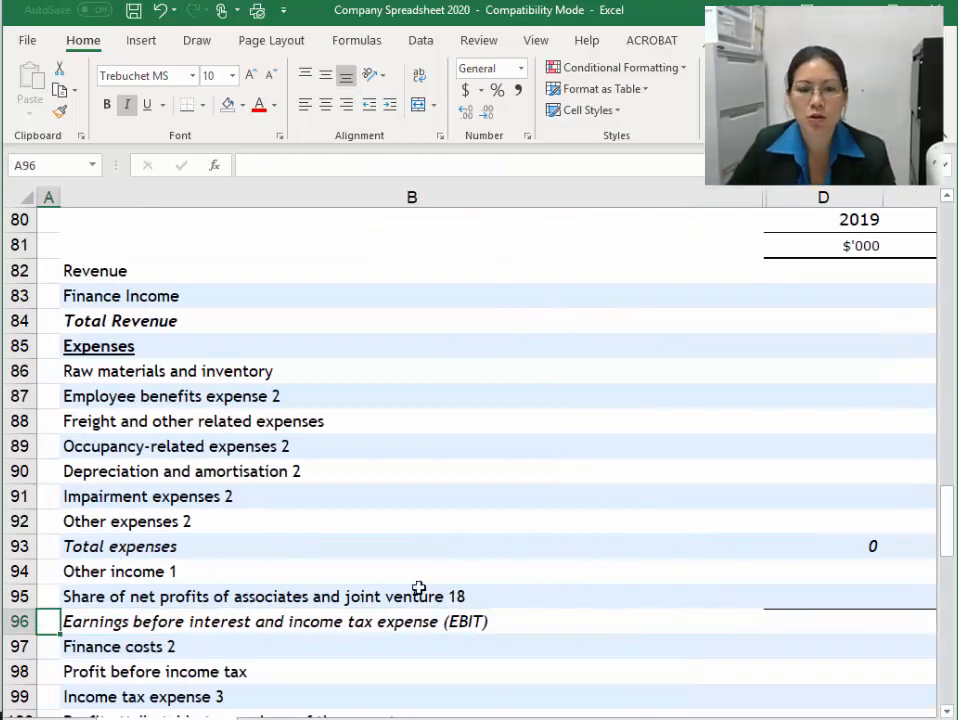
left_click(250, 620)
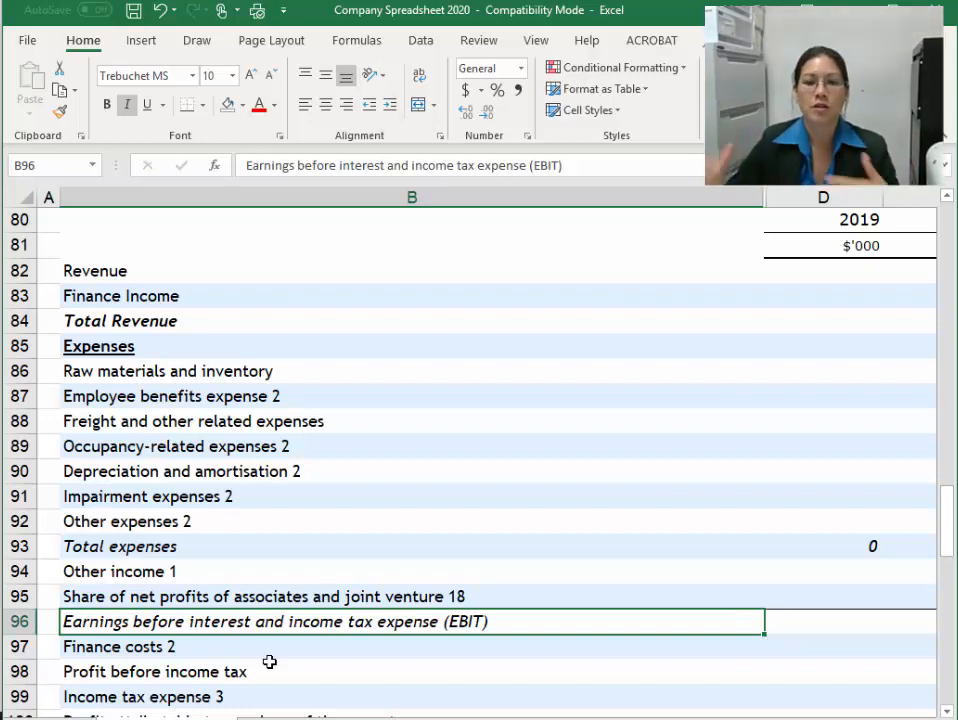
Remove the trailing note number 2 from the labels in B87, B89 and B90
left_click(311, 397)
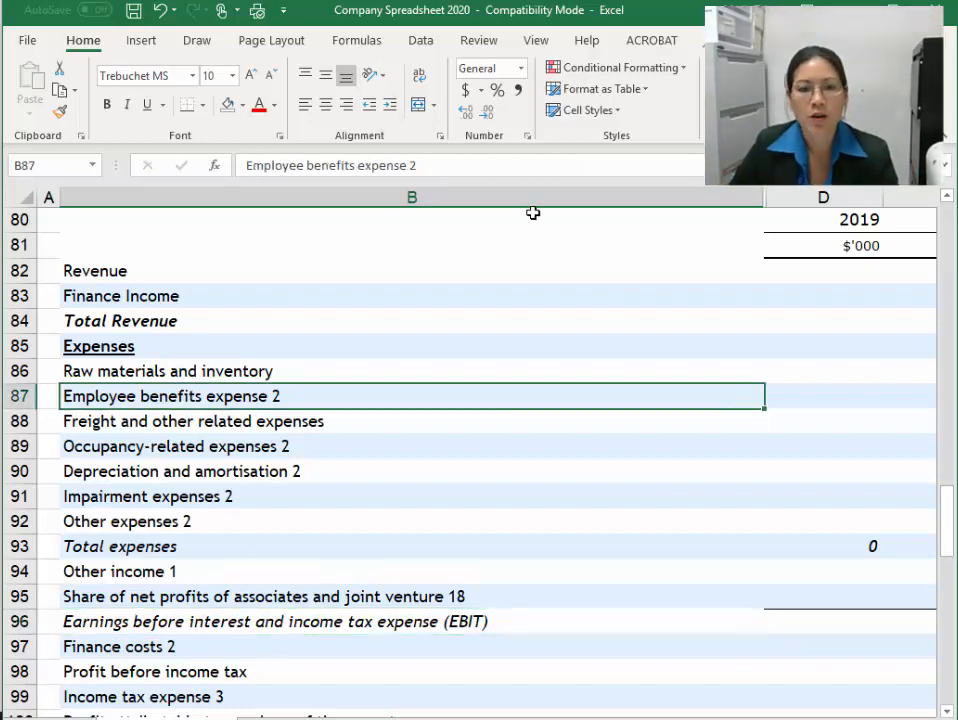
left_click(505, 166)
key("Return")
key("Return")
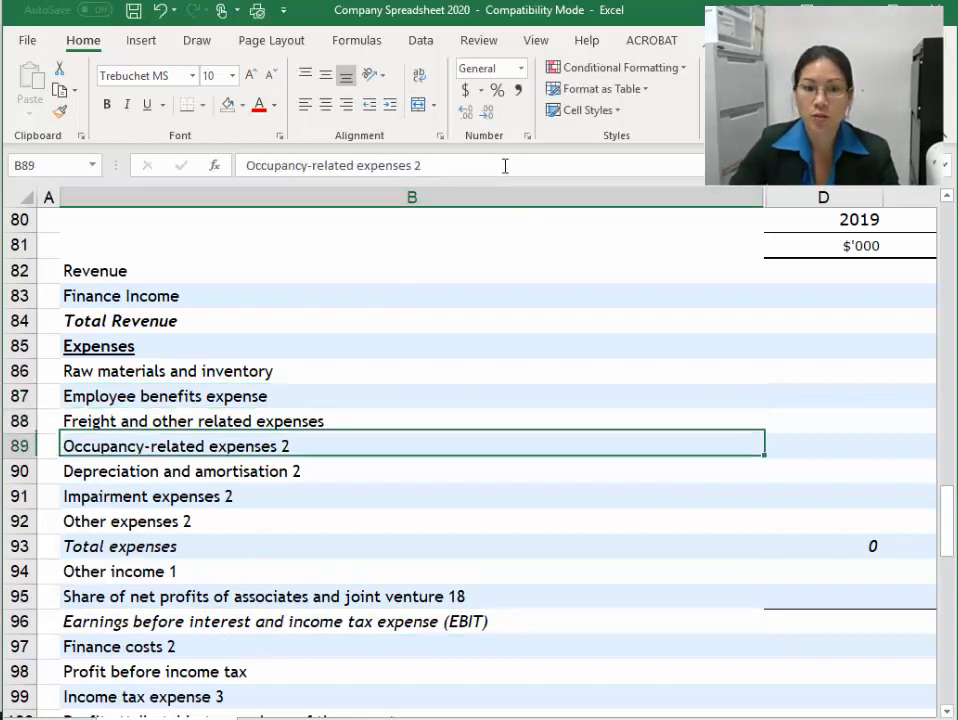
key("Return")
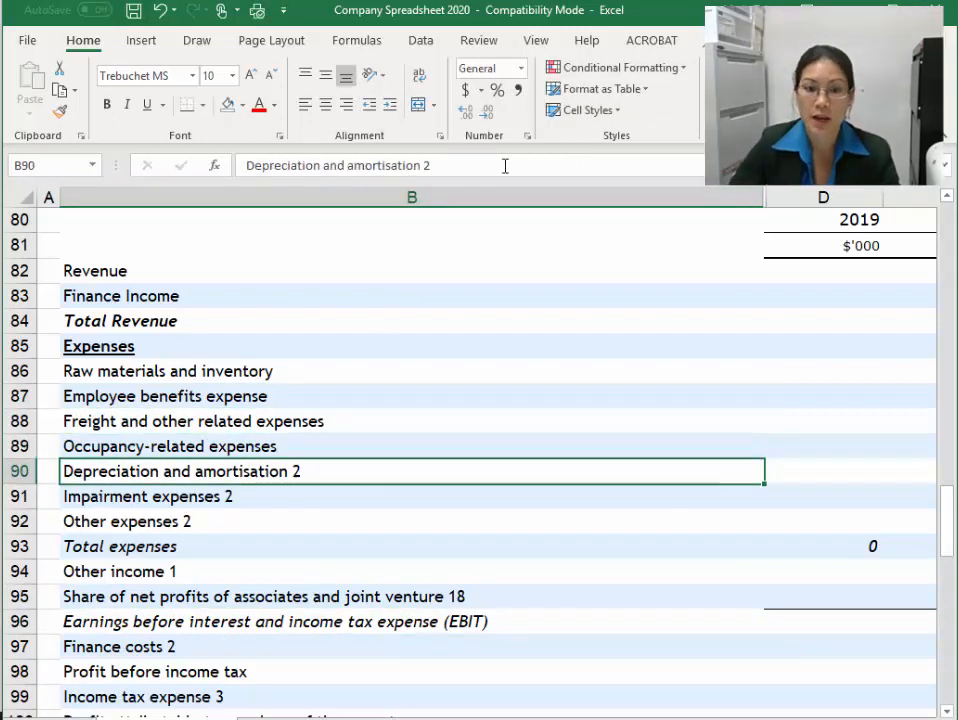
left_click(505, 166)
key("Return")
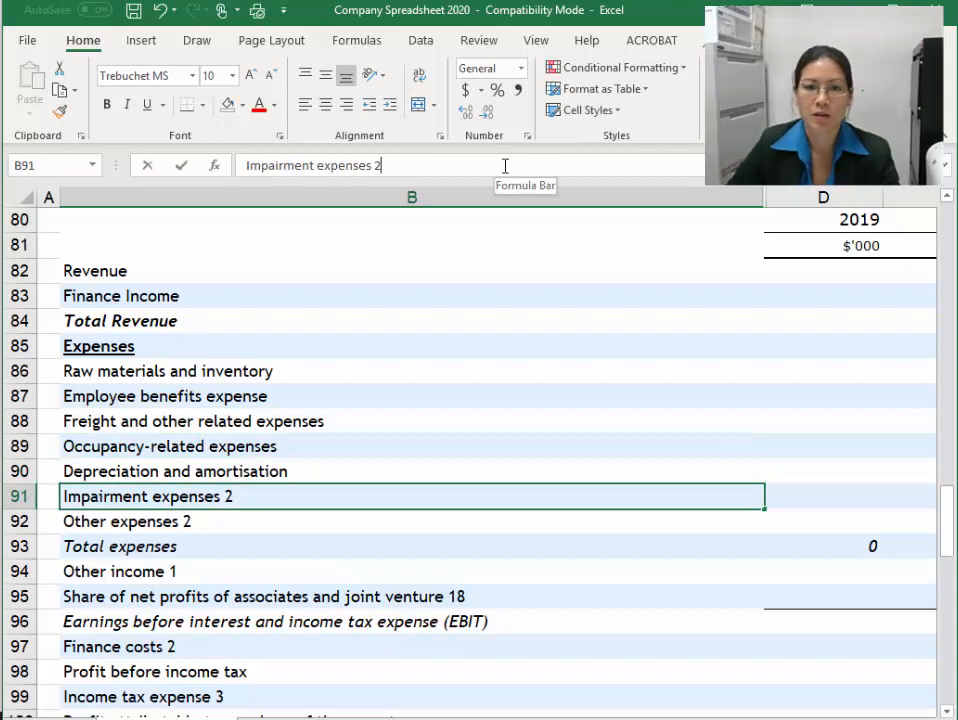
Delete the trailing note number 2 from the Impairment expenses and Other expenses labels in B91 and B92
left_click(505, 166)
key("BackSpace")
key("BackSpace")
key("Return")
left_click(505, 166)
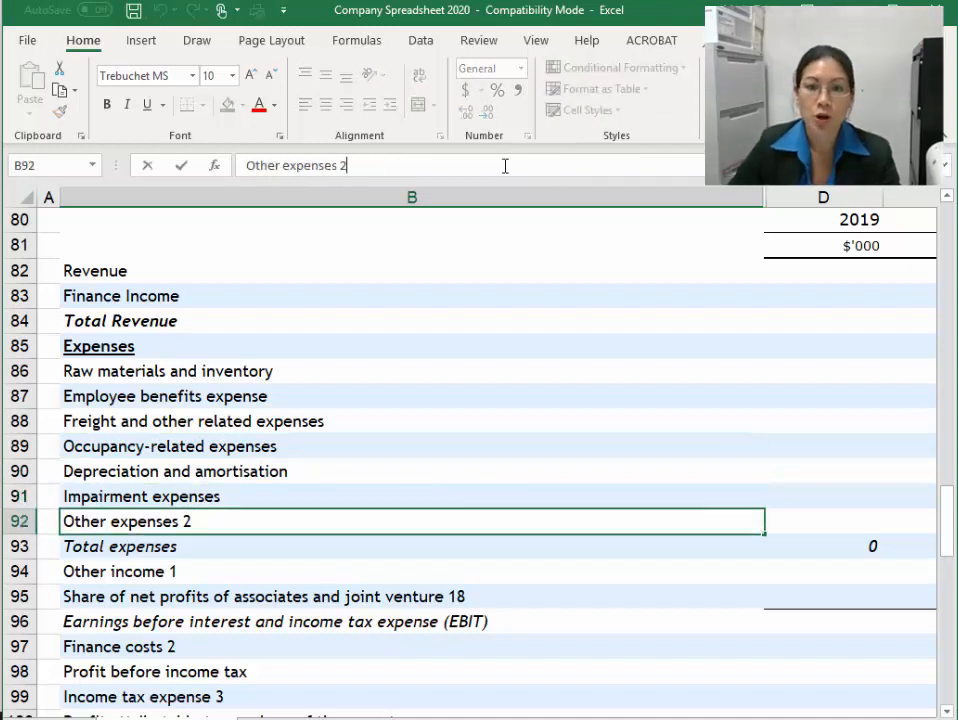
key("Return")
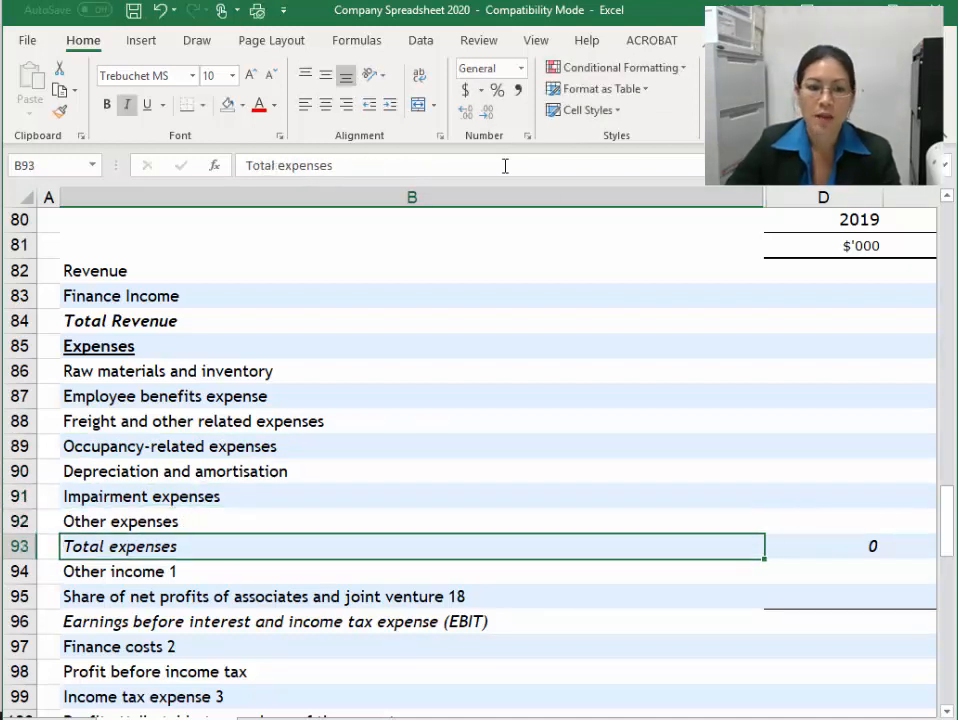
Remove the note number 1 from the Other income label in B94 and 18 from the share of net profits label in B95
left_click(232, 580)
left_click(415, 166)
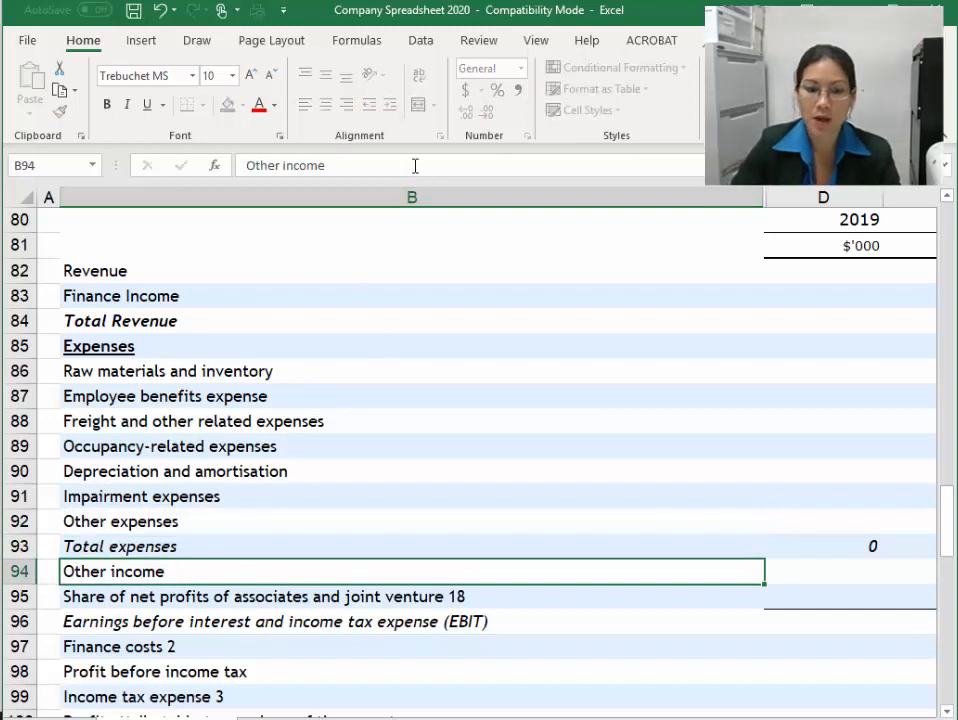
key("Return")
left_click(575, 165)
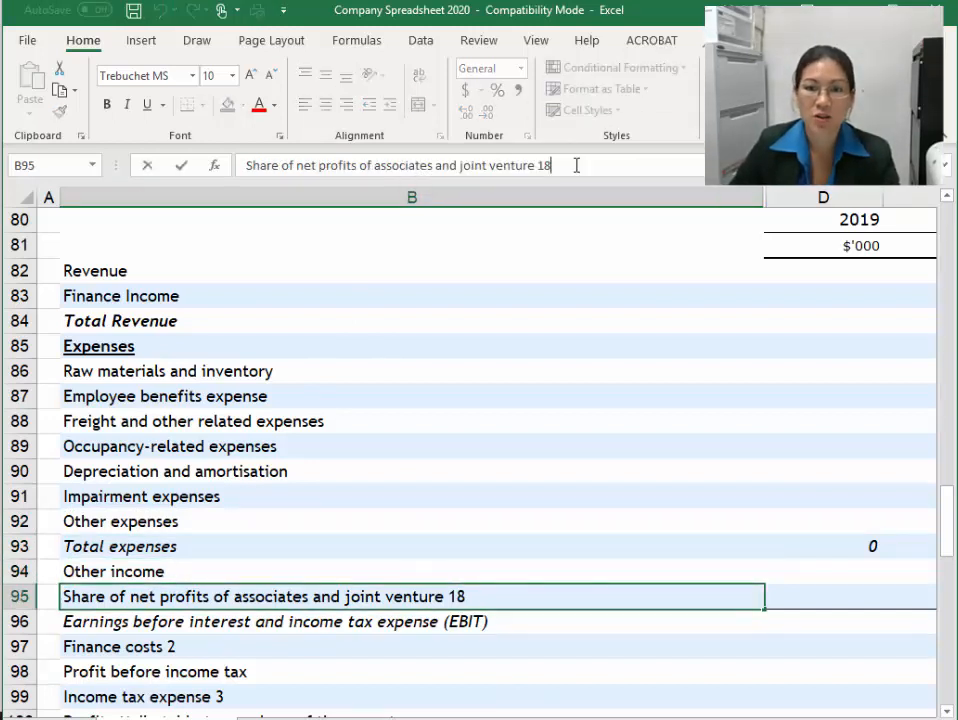
key("BackSpace")
key("BackSpace")
key("Return")
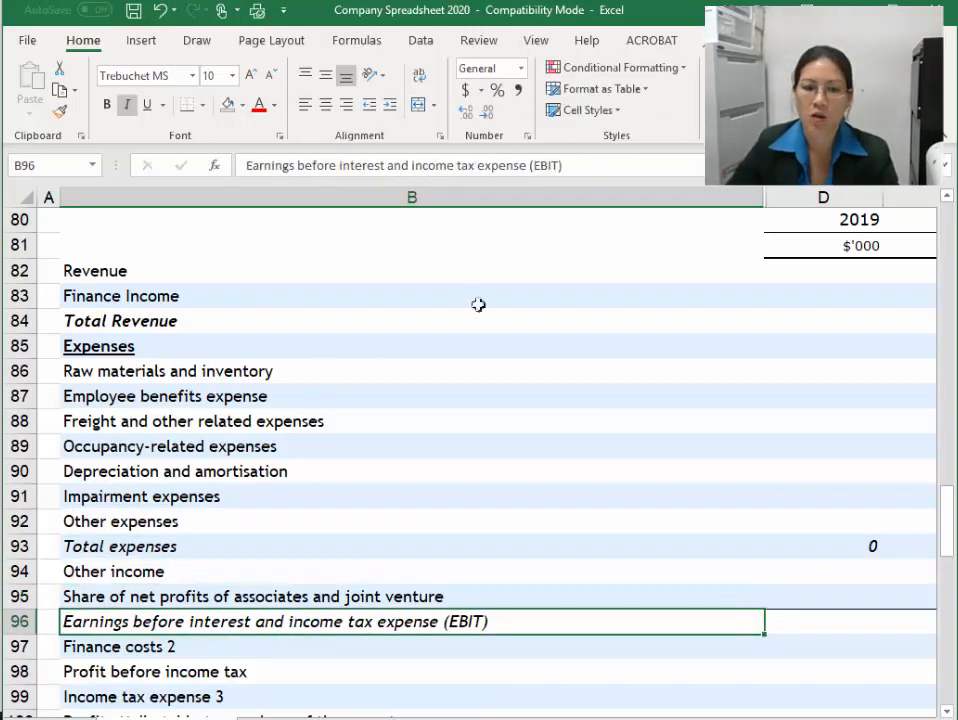
Remove the note number 2 from the Finance costs label in B97 and 3 from the Income tax expense label in B99
left_click(222, 648)
left_click(366, 170)
key("BackSpace")
key("BackSpace")
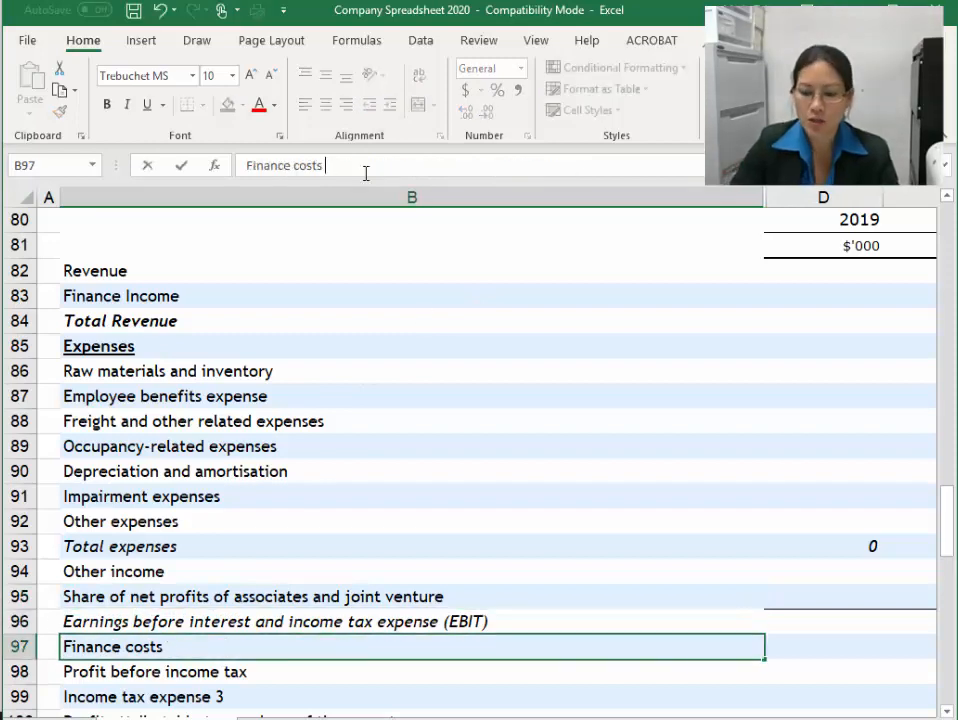
key("Return")
scroll(376, 413, "down", 2)
left_click(301, 545)
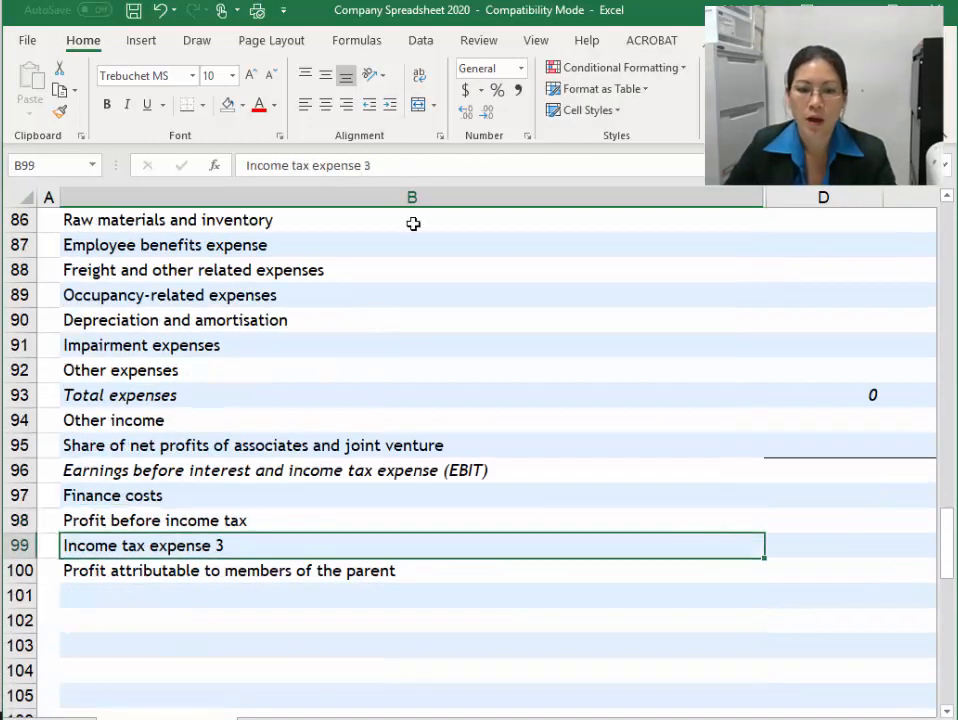
left_click(410, 165)
key("Return")
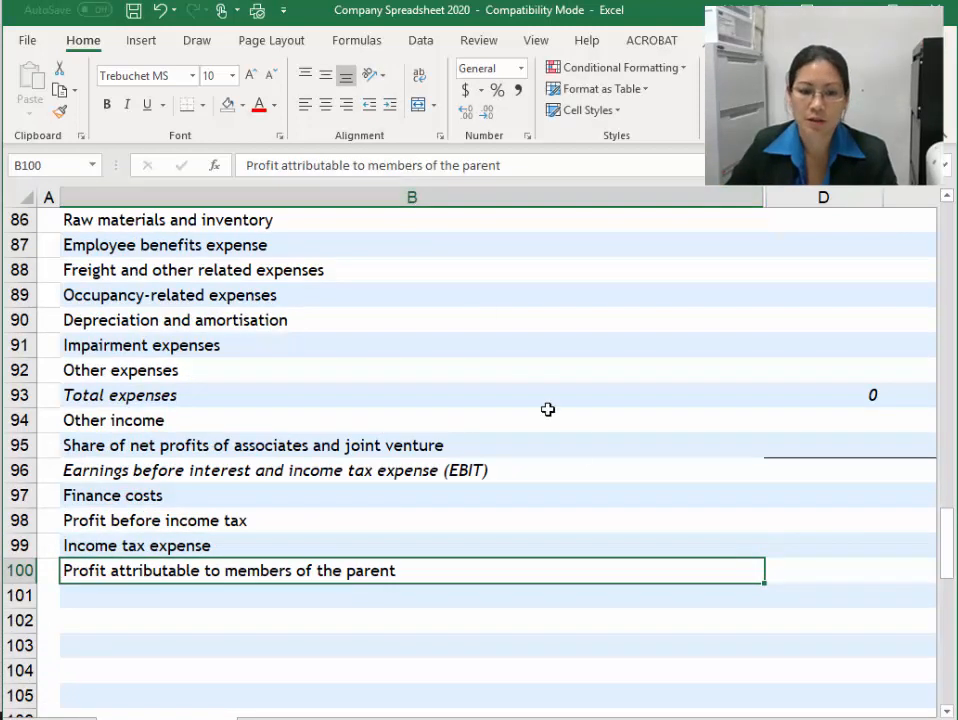
Fill the SUM formula in G96 across row 96 to the 2019, 2018 and 2017 columns
left_click(817, 470)
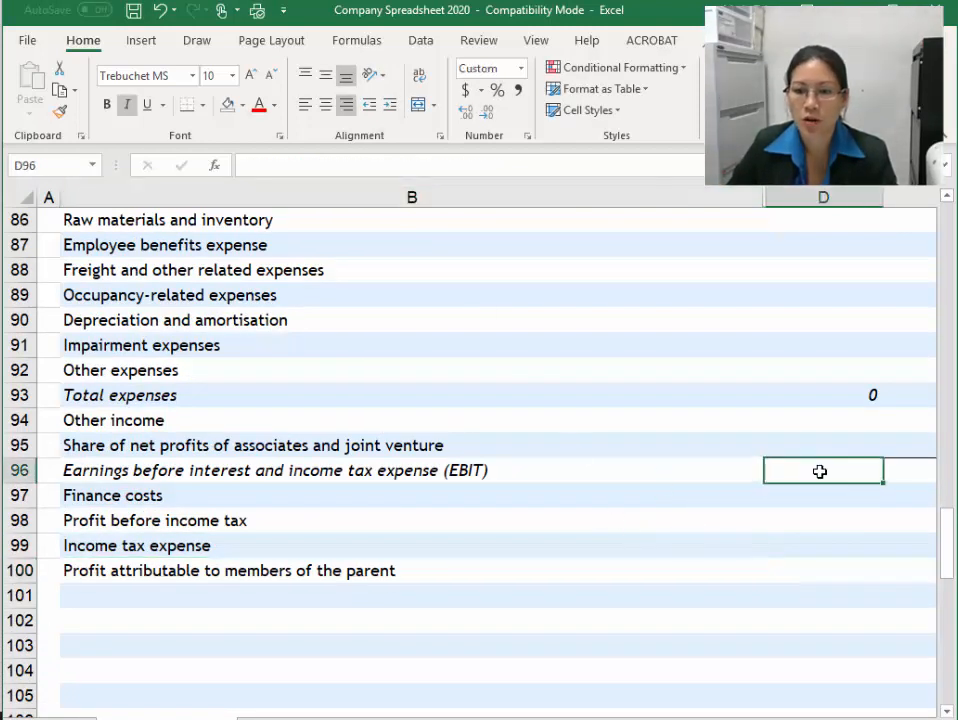
key("Right")
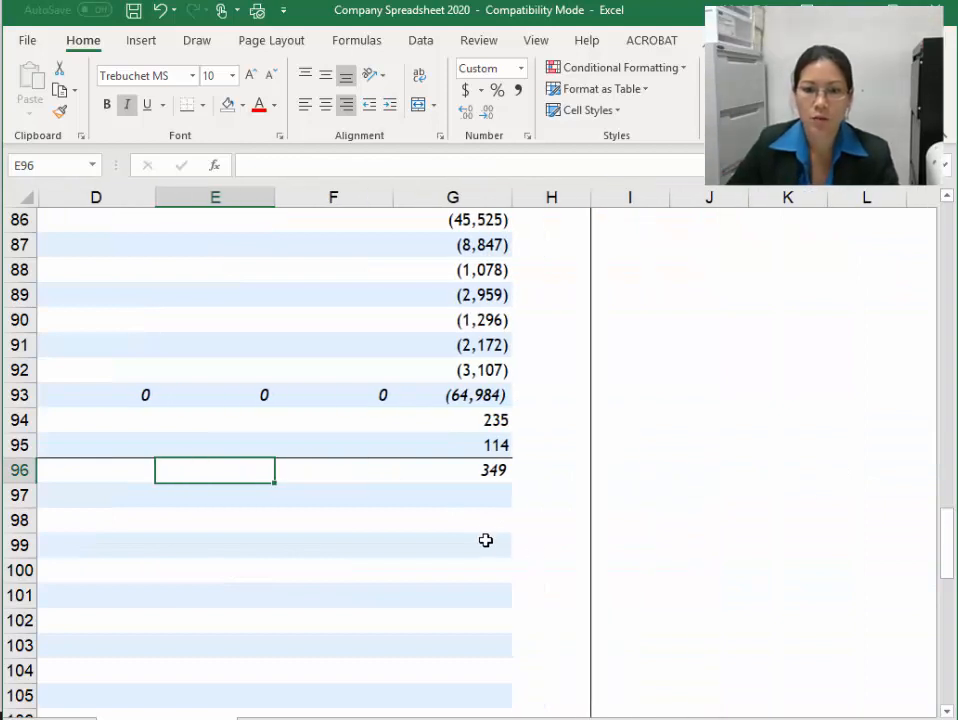
left_click(490, 472)
left_click_drag(511, 483, 145, 491)
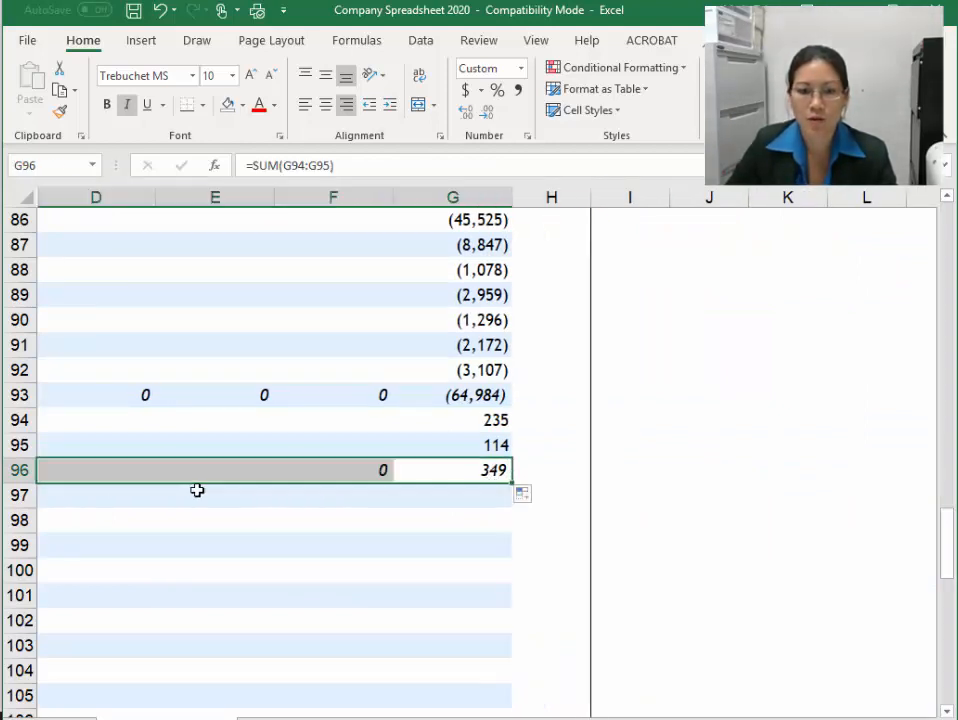
left_click(460, 466)
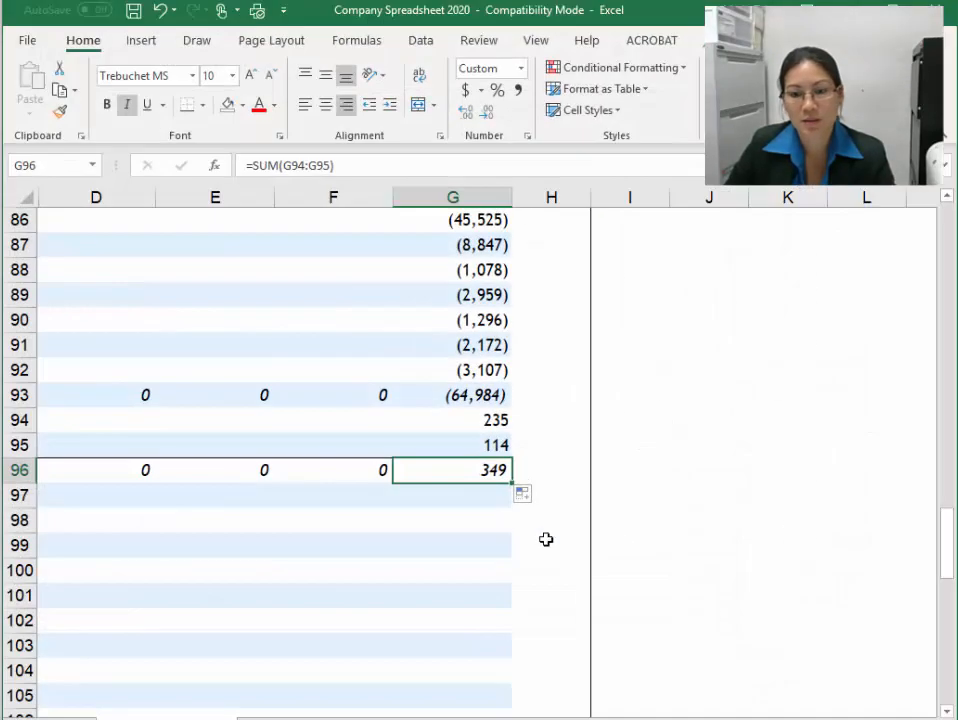
Check which label in column B belongs to row 97, below the EBIT row
left_click(462, 495)
key("Left")
key("Left")
key("Left")
key("Left")
key("Left")
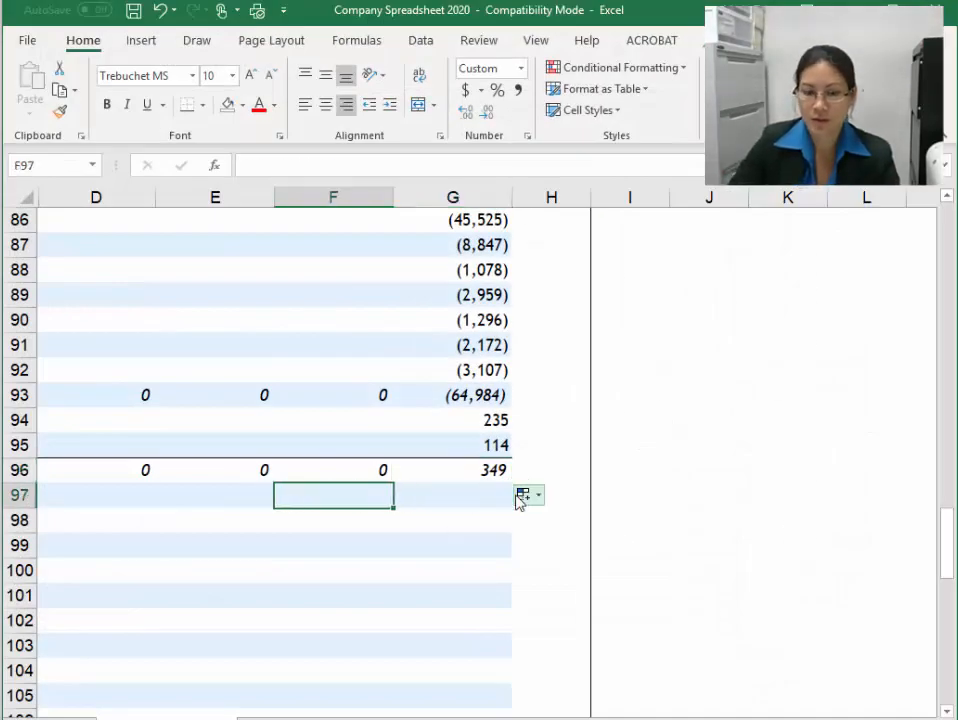
key("Right")
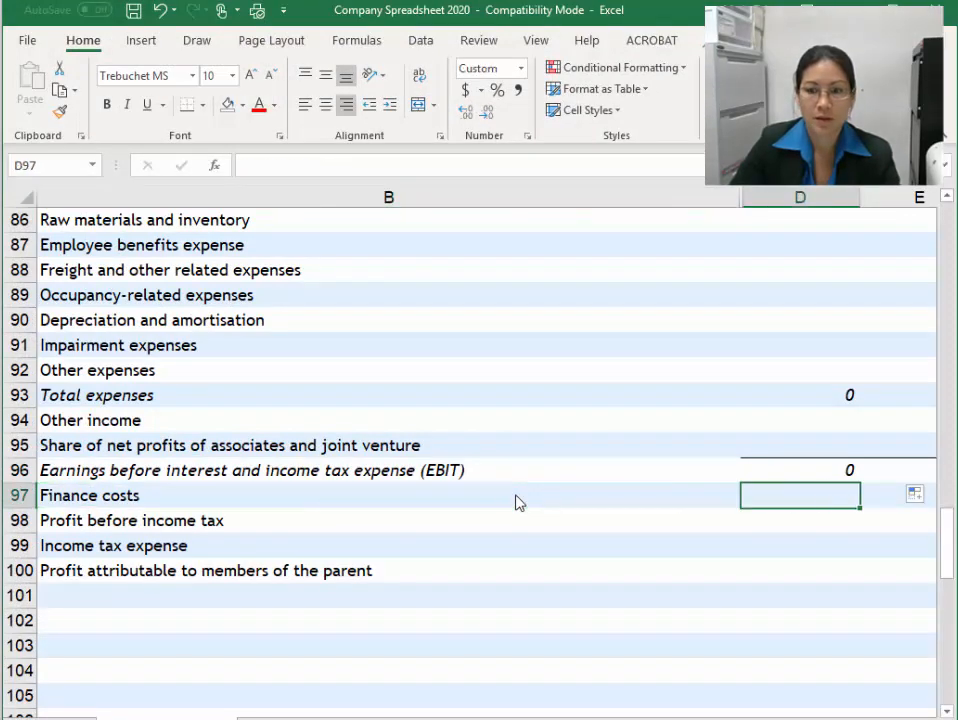
key("Left")
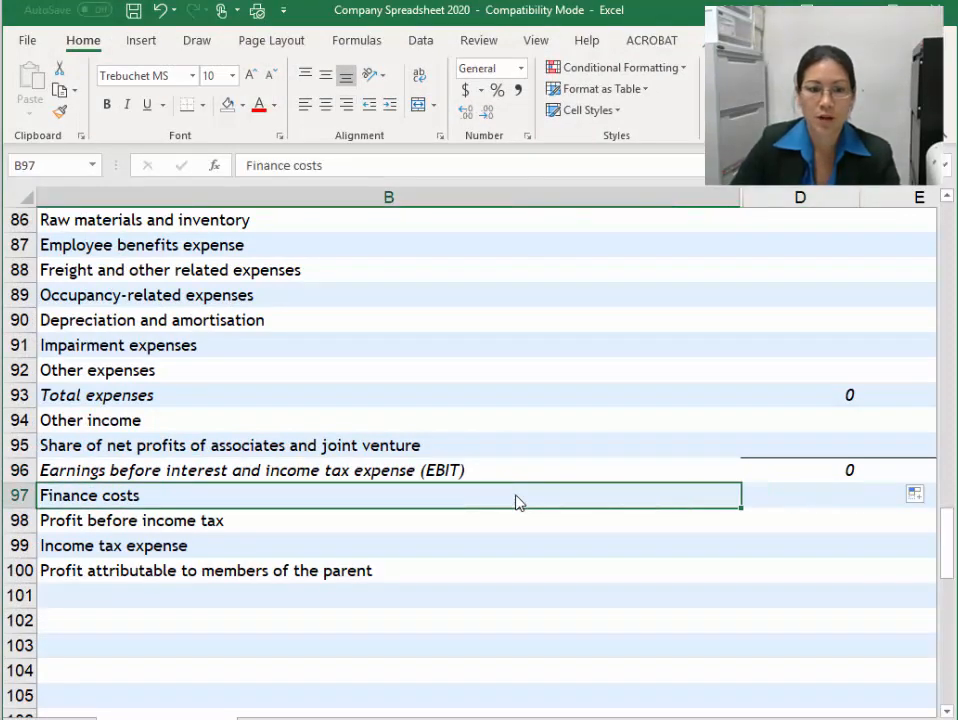
Compare the labels of rows 93 to 95 with their figures in the 2016 column
left_click(832, 378)
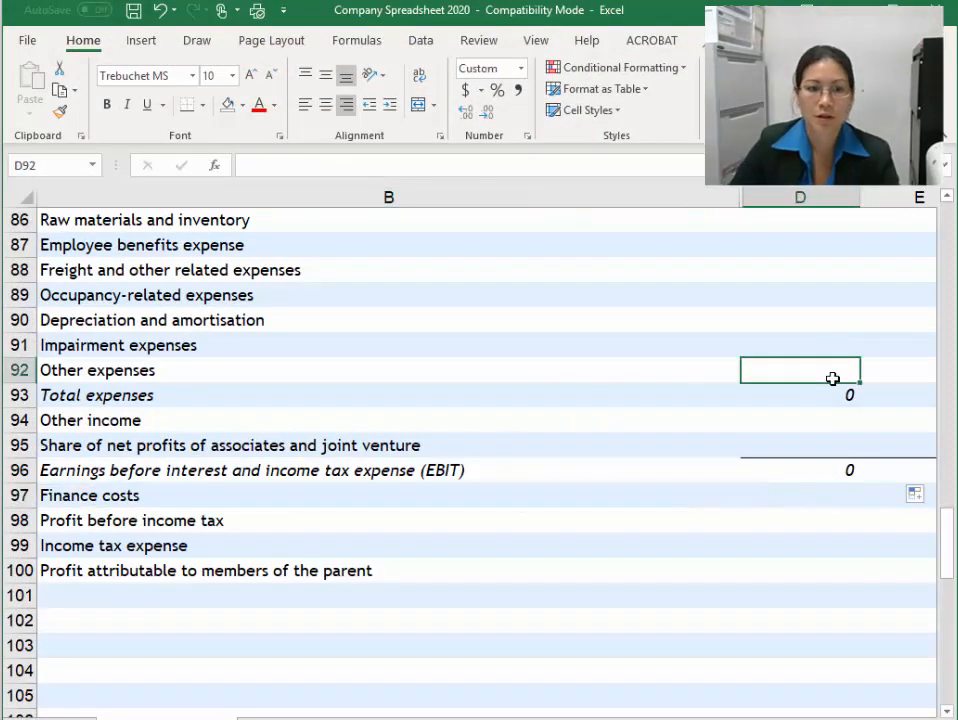
key("Up")
key("Down")
key("Down")
key("Right")
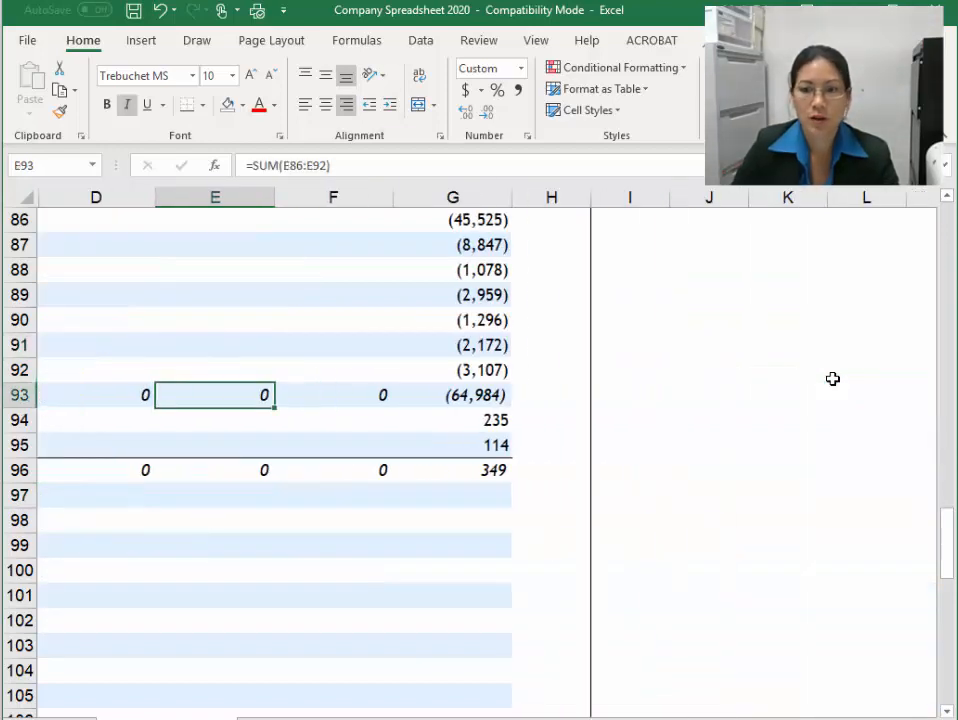
key("Right")
key("Right")
key("Down")
key("Left")
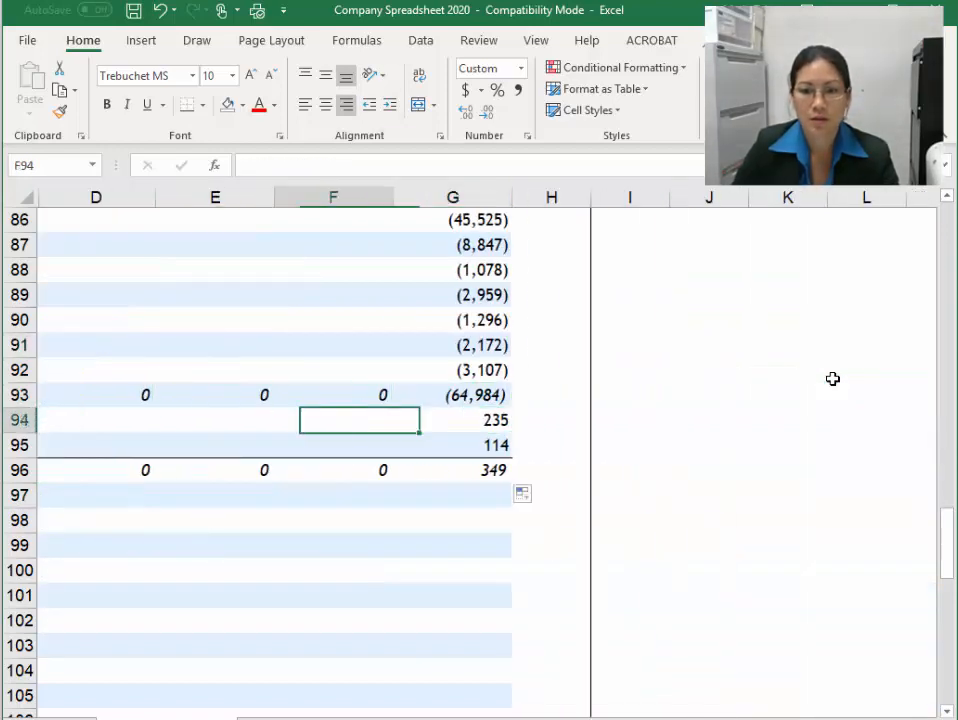
key("Left")
key("Left")
key("Left")
key("Left")
key("Right")
key("Down")
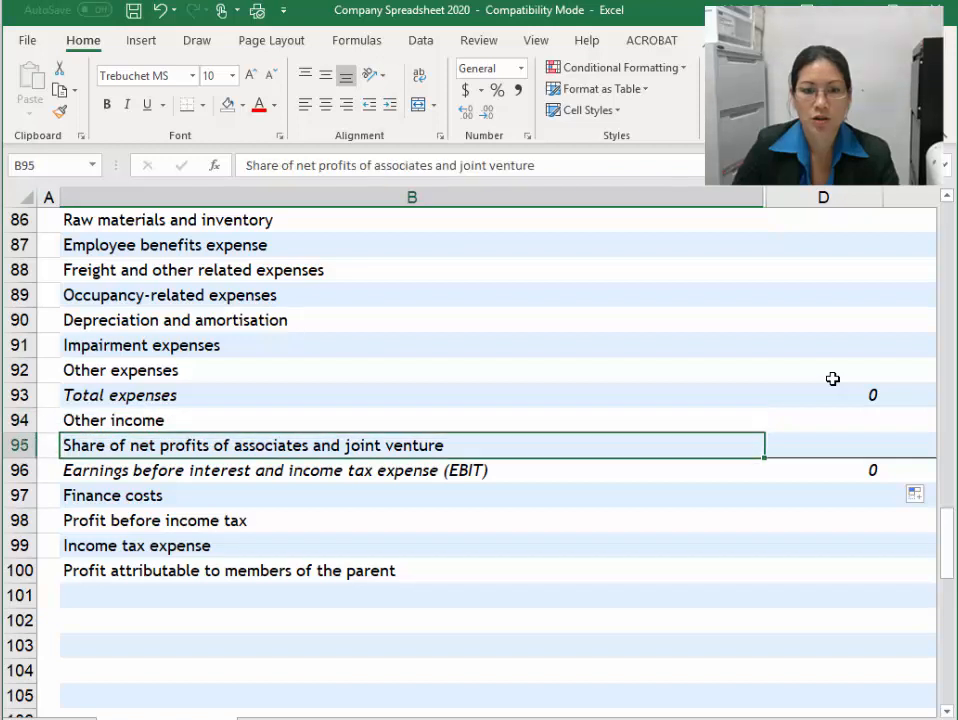
key("Right")
key("Right")
key("Right")
key("Right")
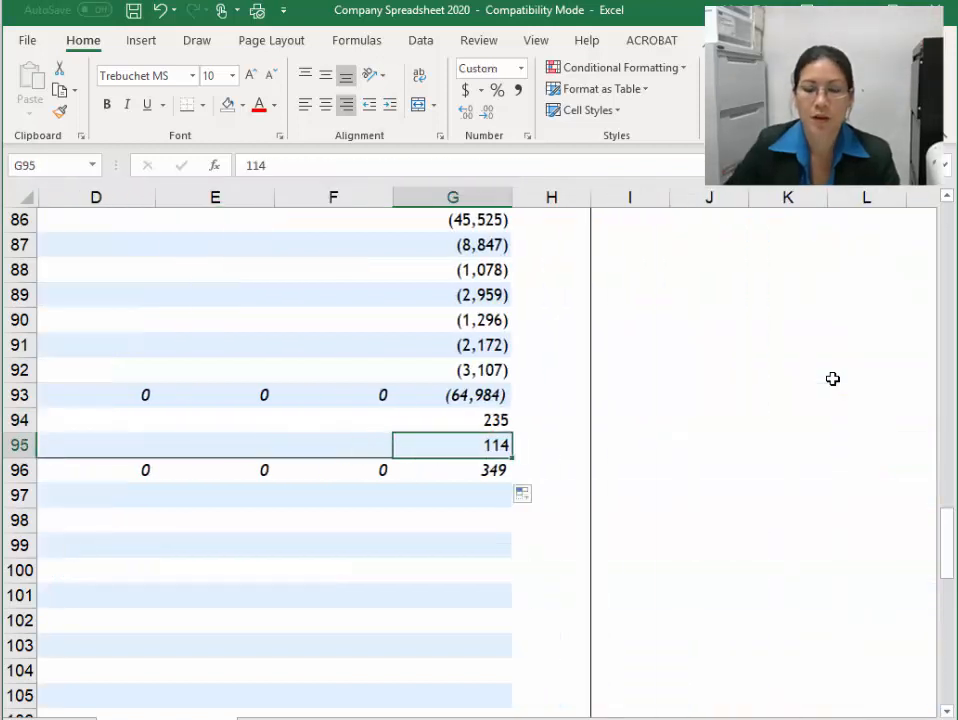
Check the row 96 label, switch to the 2017 annual report and examine how the income statement arrives at 2016 EBIT
left_click(449, 468)
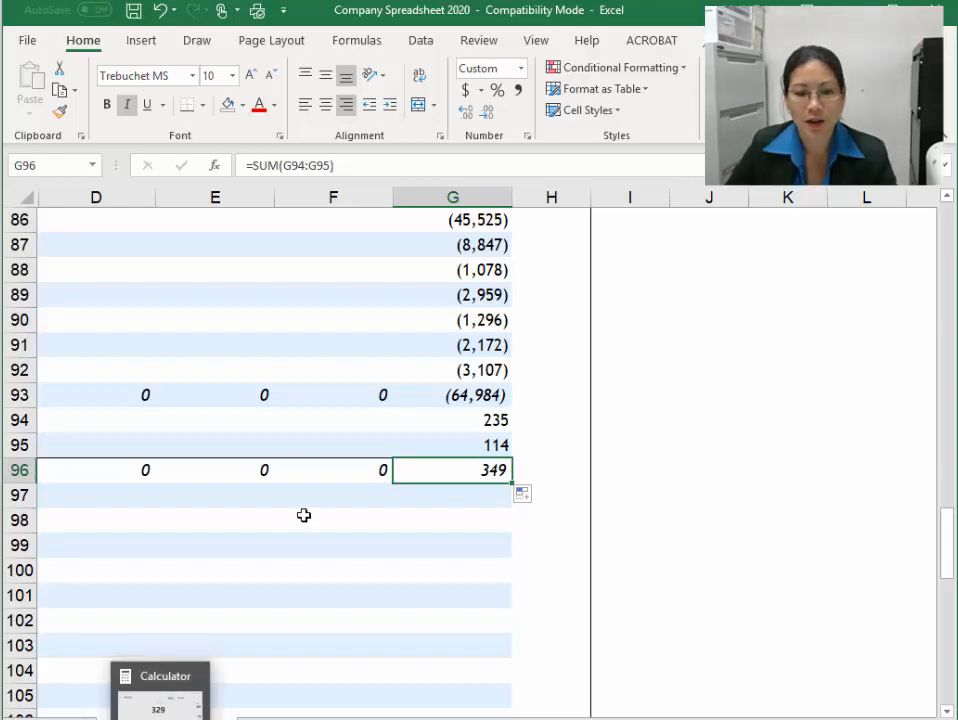
key("Left")
key("Left")
key("Left")
key("Left")
key("Left")
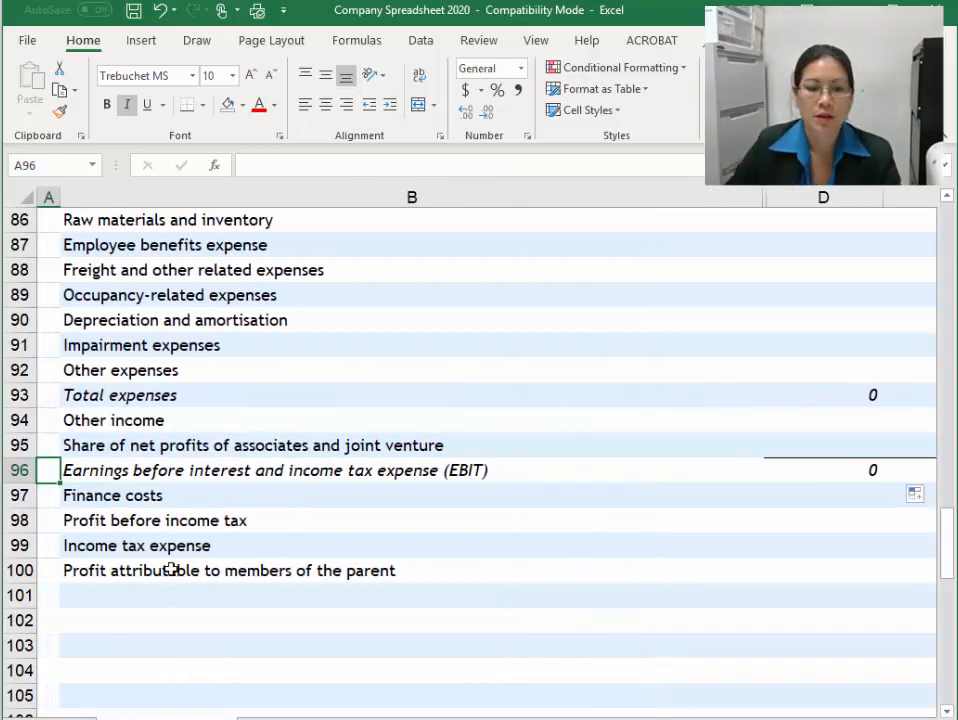
key("Down")
key("alt+Tab")
left_click_drag(498, 516, 178, 512)
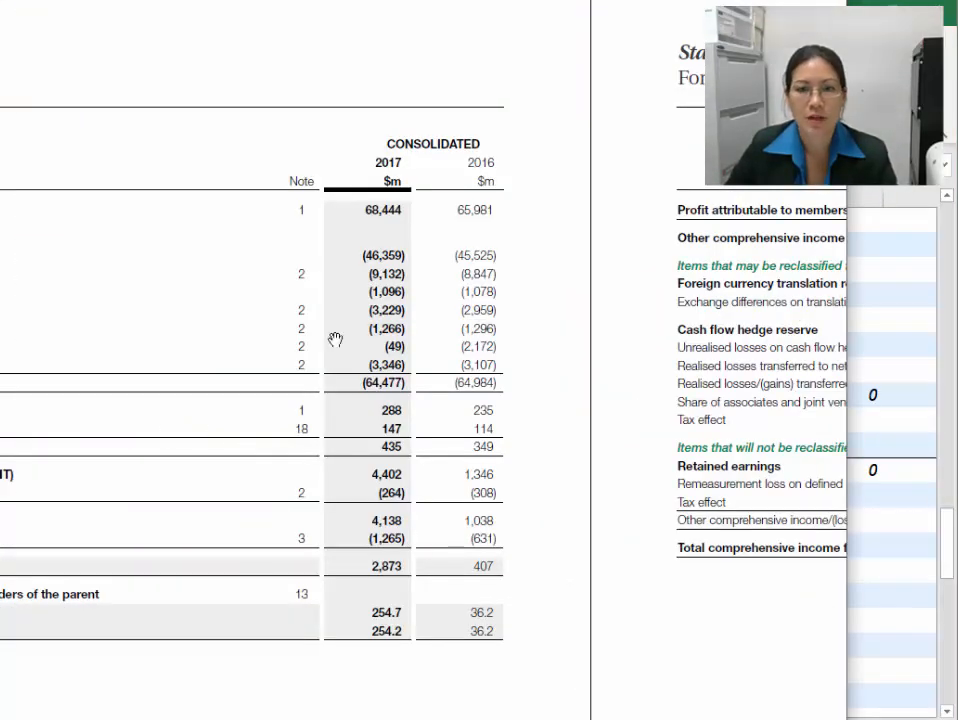
right_click(321, 212)
left_click(159, 289)
left_click_drag(157, 269, 498, 250)
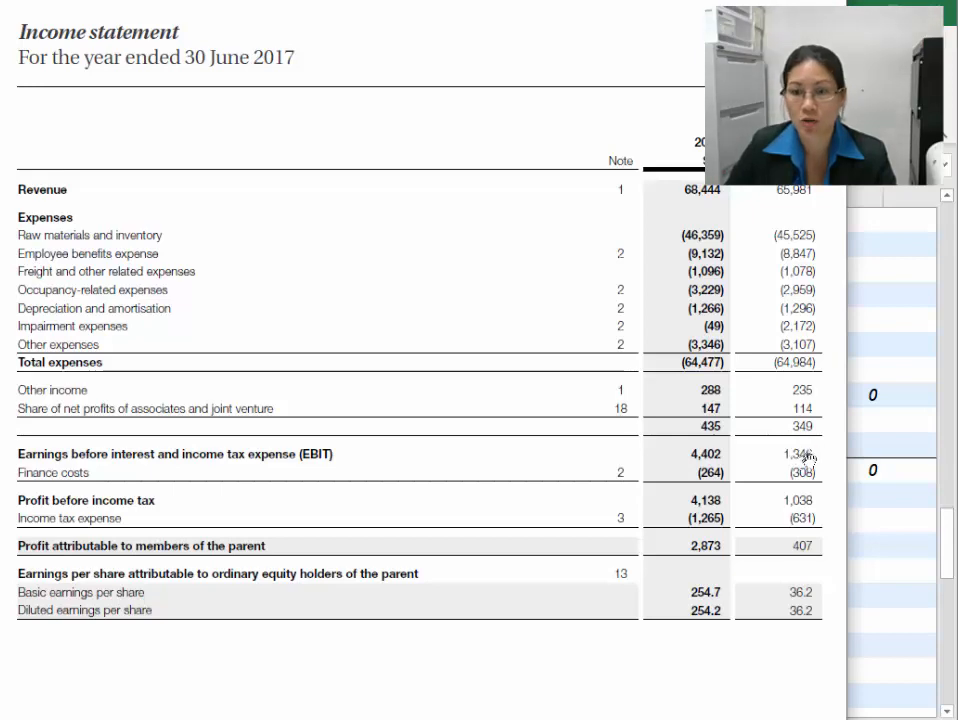
Switch back to the spreadsheet and replace the 2016 EBIT formula in G96 with =G84+G93+SUM(G94:G95)
key("alt+Tab")
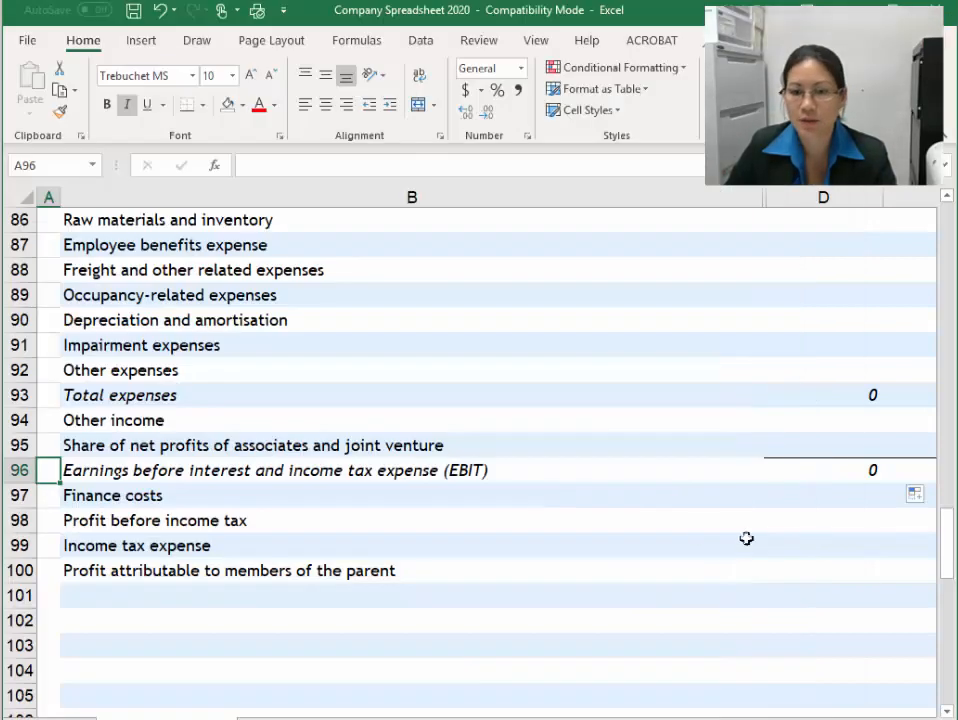
key("Right")
key("Right")
key("Right")
key("Right")
key("Right")
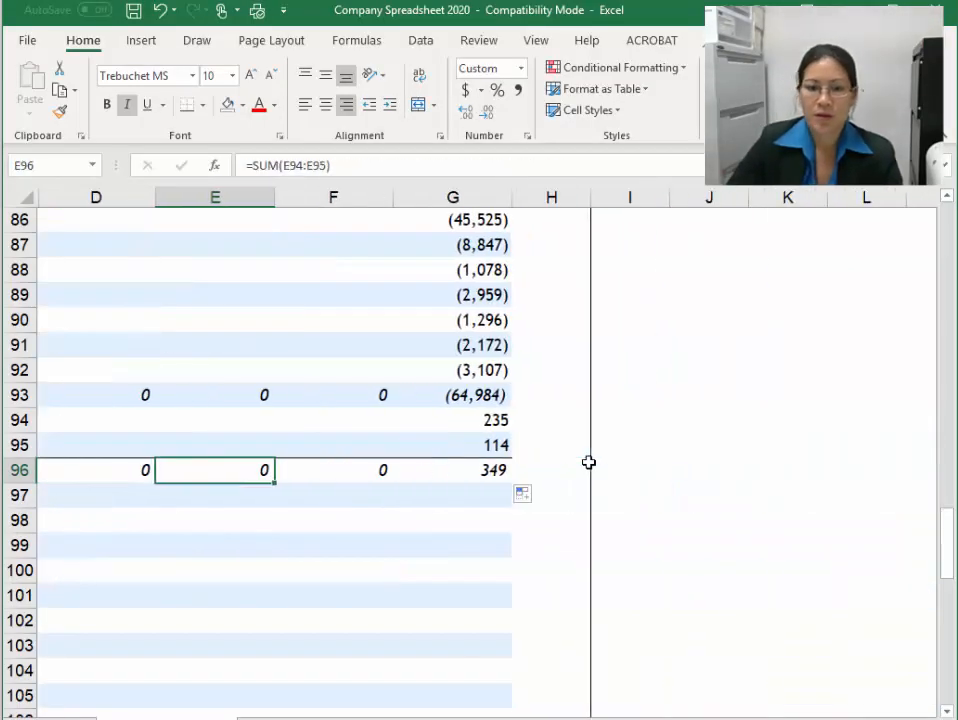
key("Right")
key("Left")
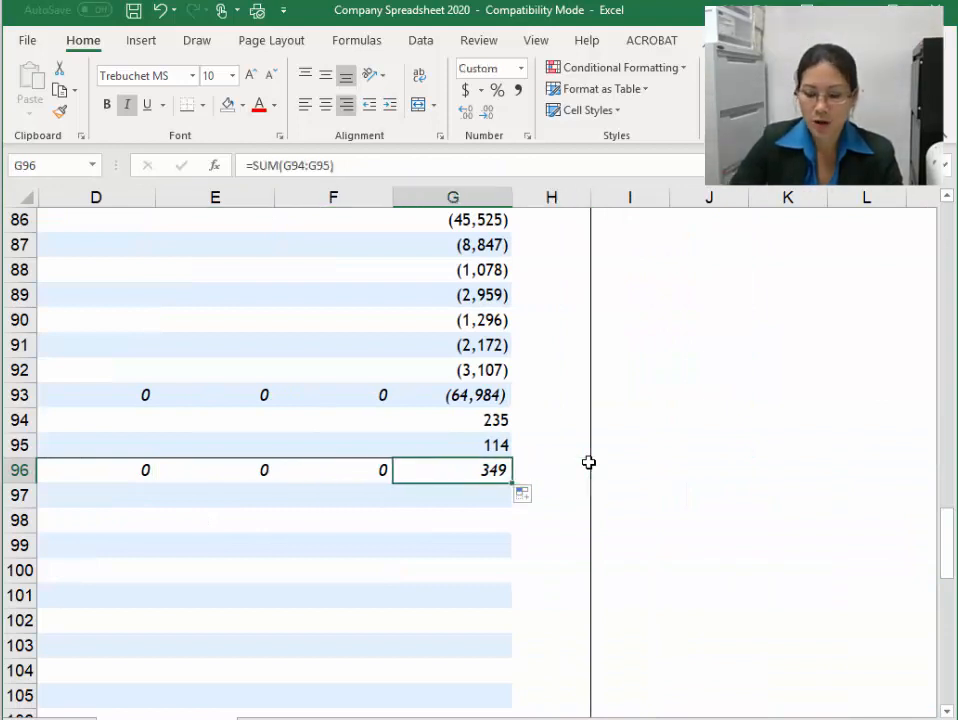
type("=")
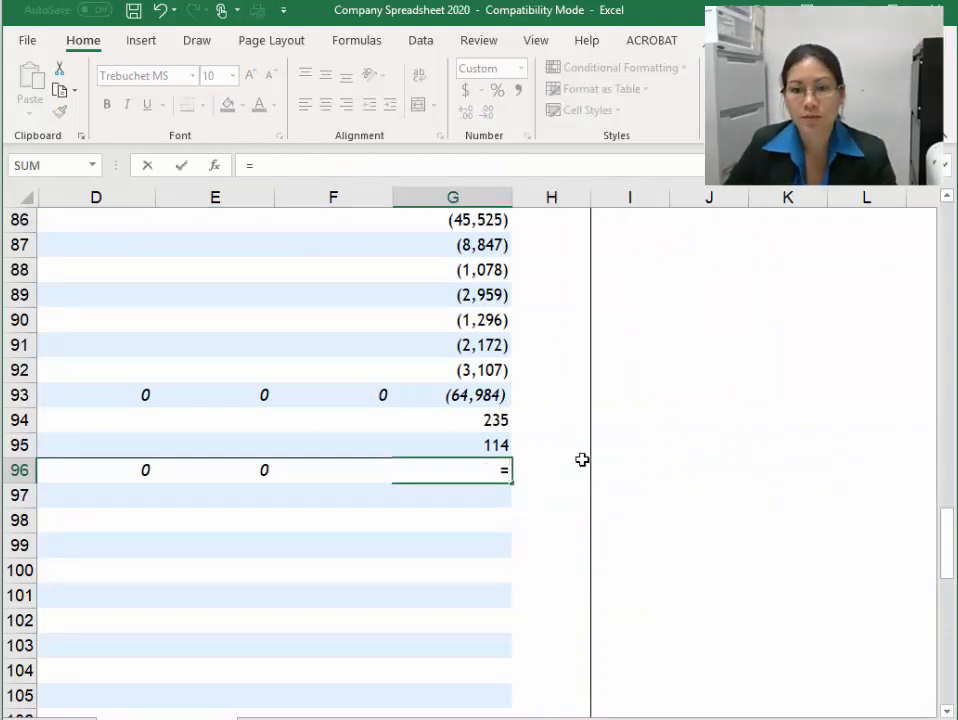
scroll(582, 459, "up", 1)
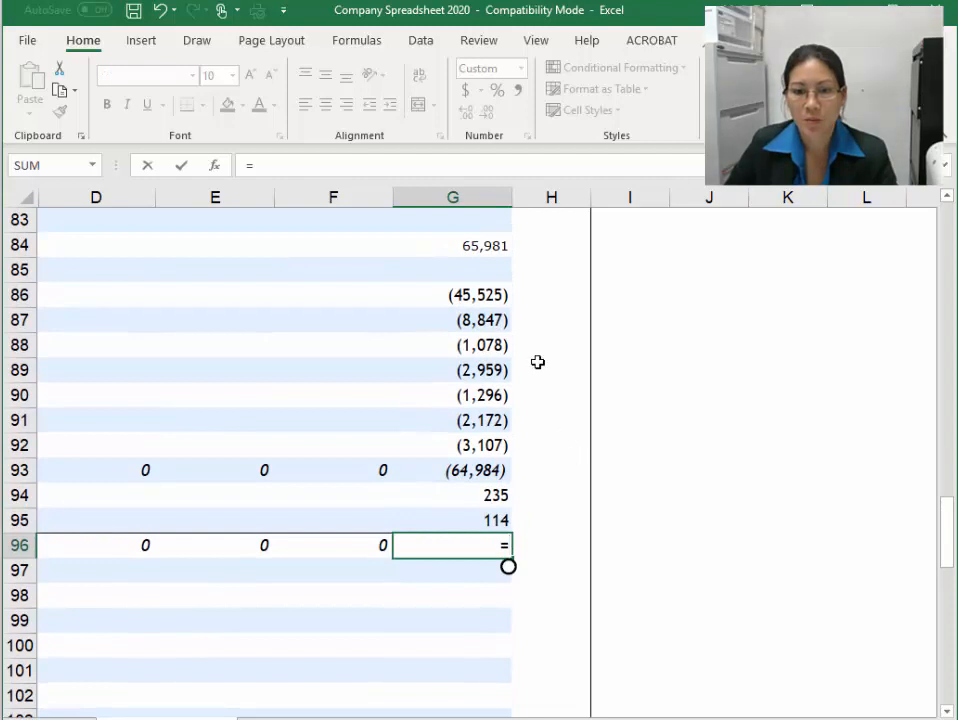
scroll(539, 361, "up", 1)
left_click(479, 322)
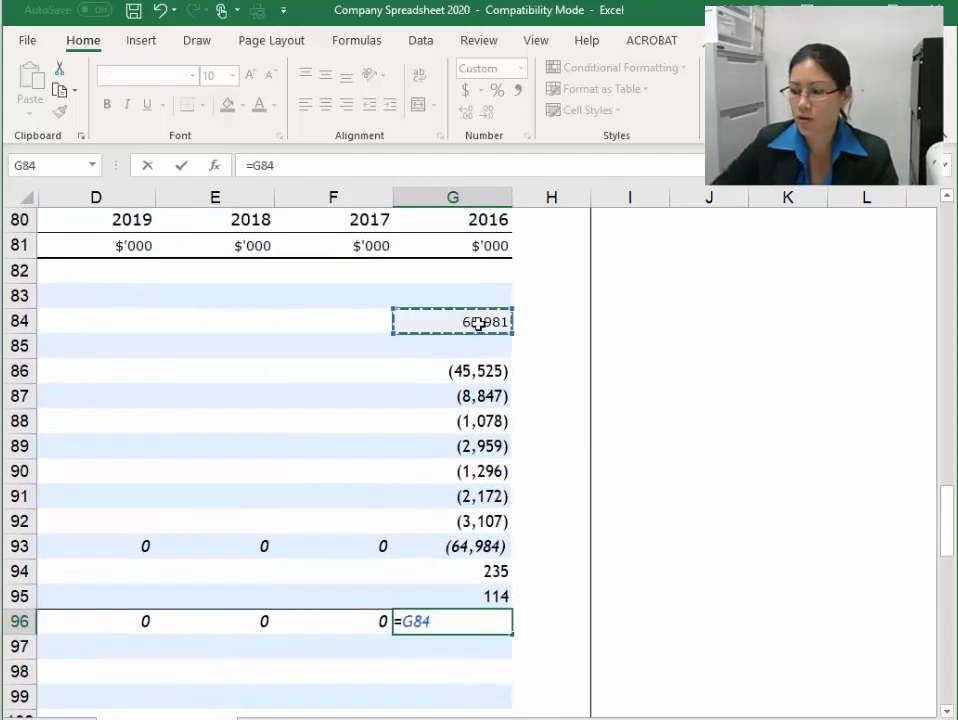
type("+")
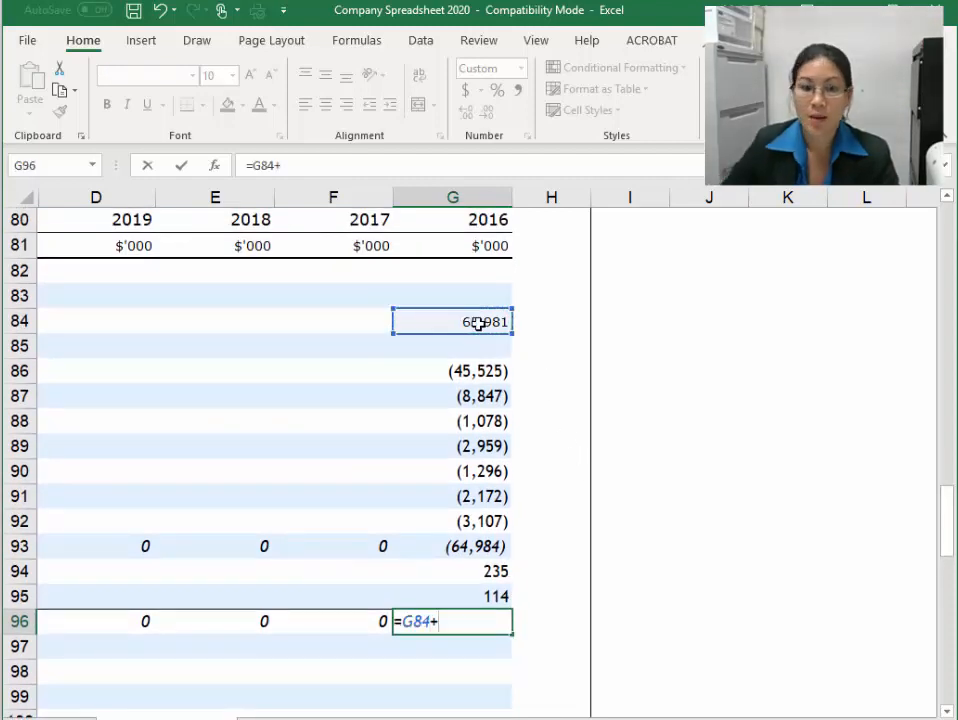
left_click(488, 543)
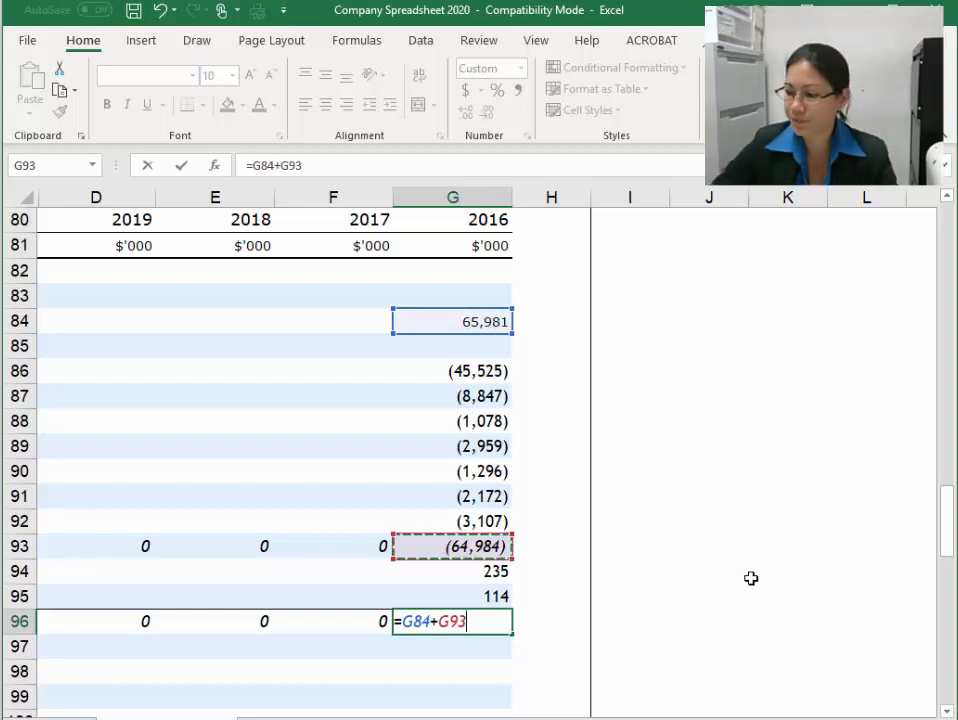
type("+")
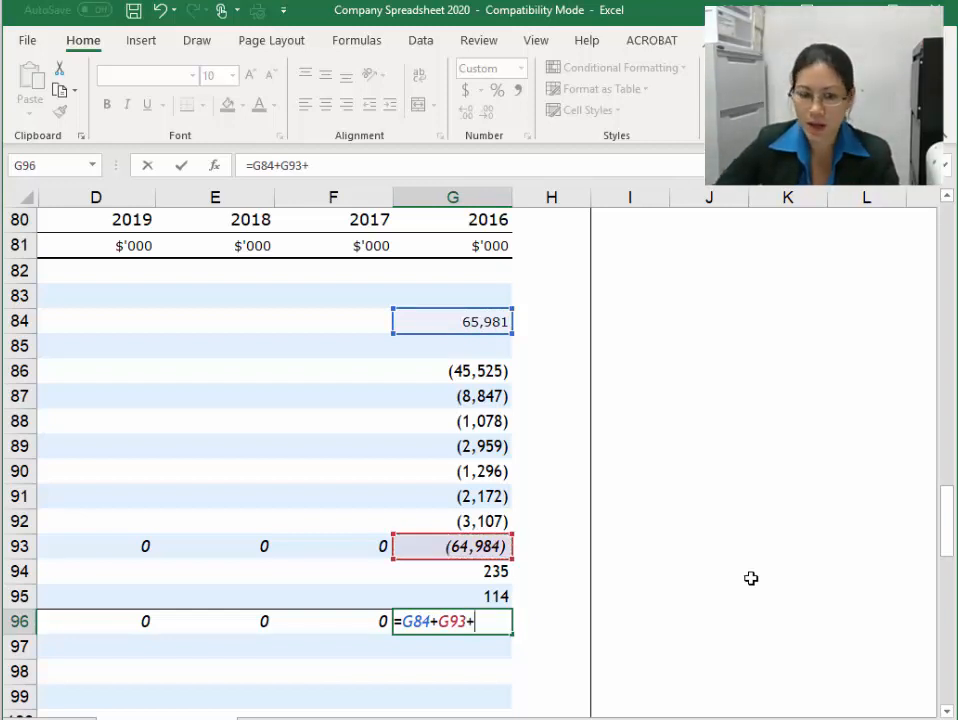
type("sum(")
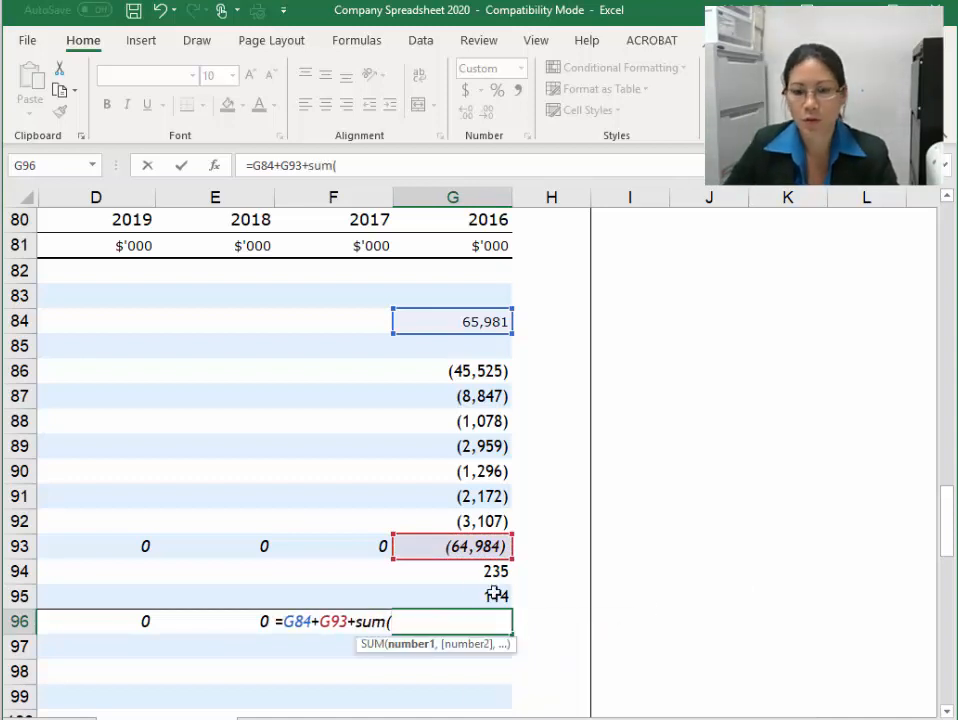
left_click_drag(460, 573, 451, 597)
key("Return")
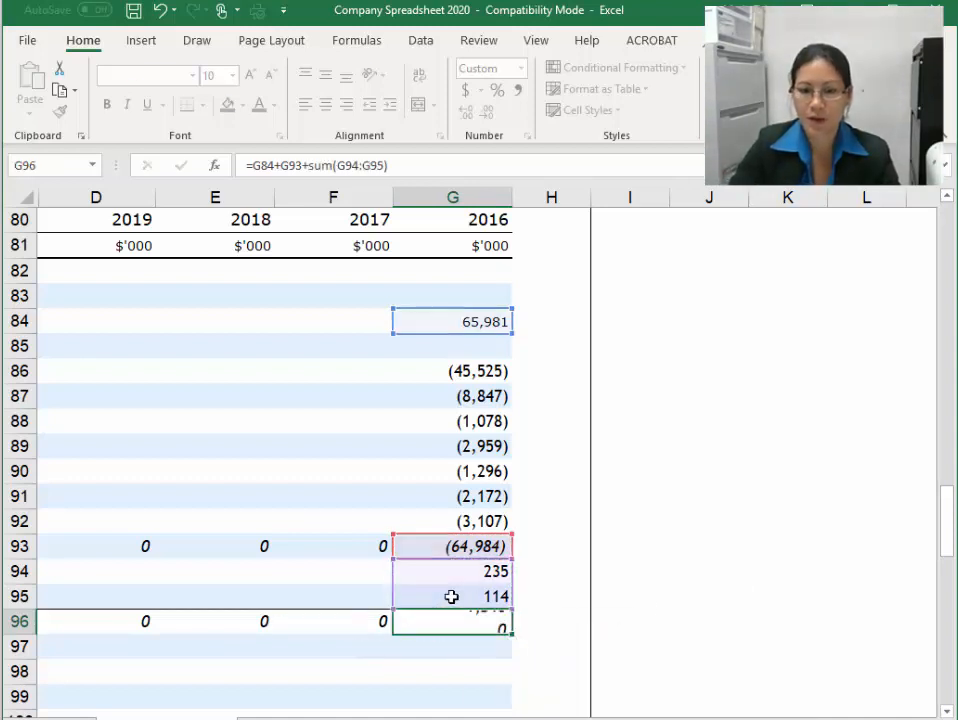
Fill the new EBIT formula from G96 across row 96 to the 2017, 2018 and 2019 columns
left_click(466, 616)
left_click_drag(509, 637, 86, 635)
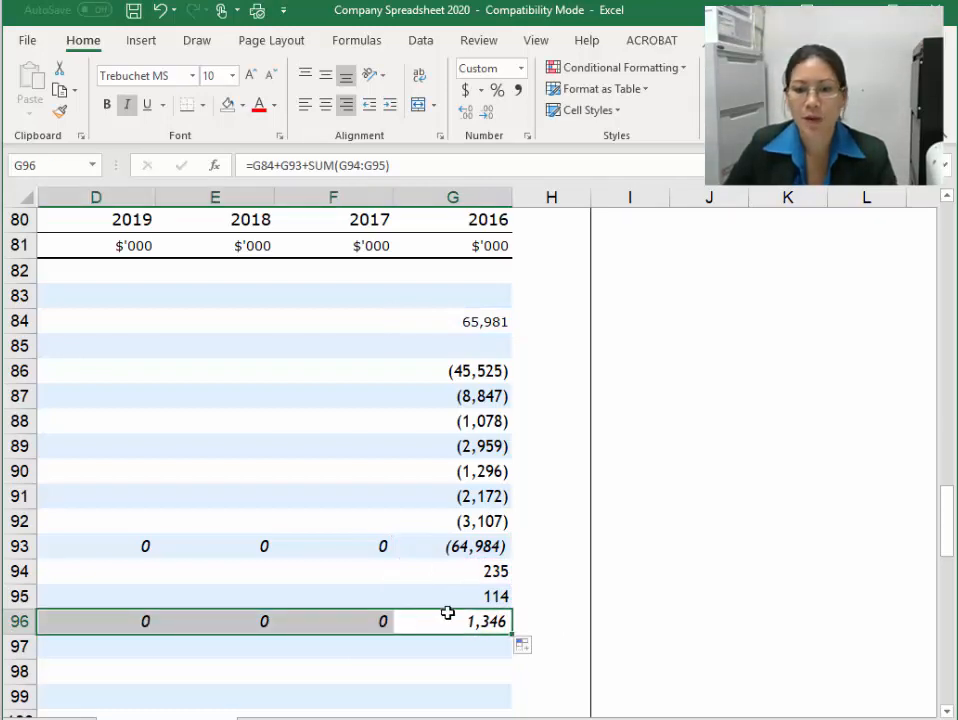
left_click(447, 613)
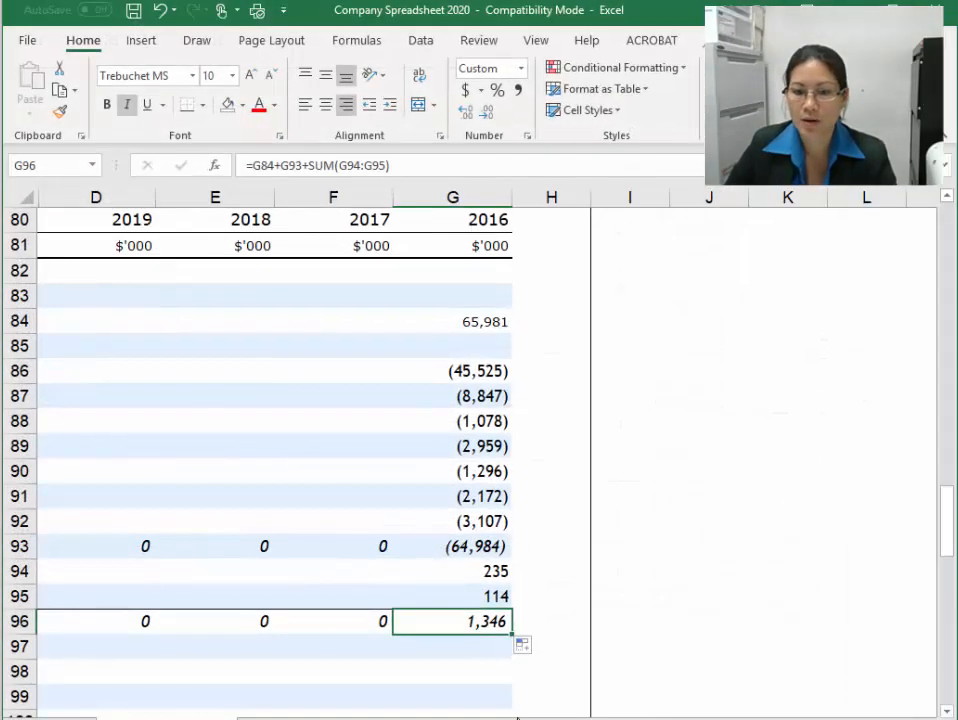
Enter -308 as the 2016 finance costs in G97
left_click(460, 648)
type("-308")
key("Return")
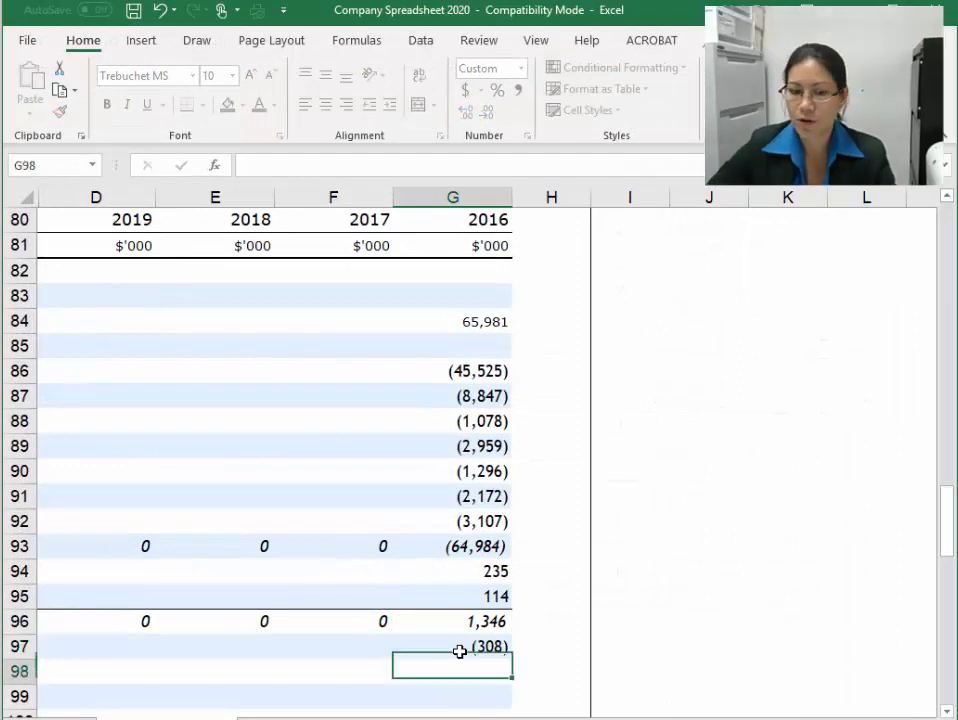
Italicise the whole Profit before income tax row, row 98
key("Left")
key("Left")
key("Left")
key("Left")
key("Left")
key("Right")
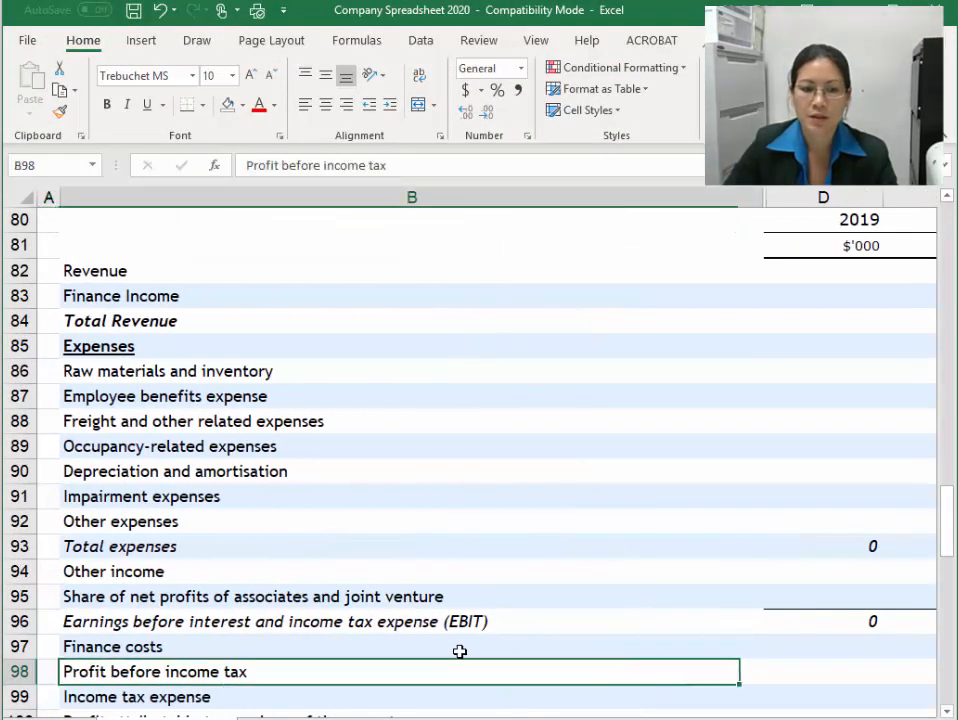
scroll(410, 645, "down", 1)
left_click(32, 597)
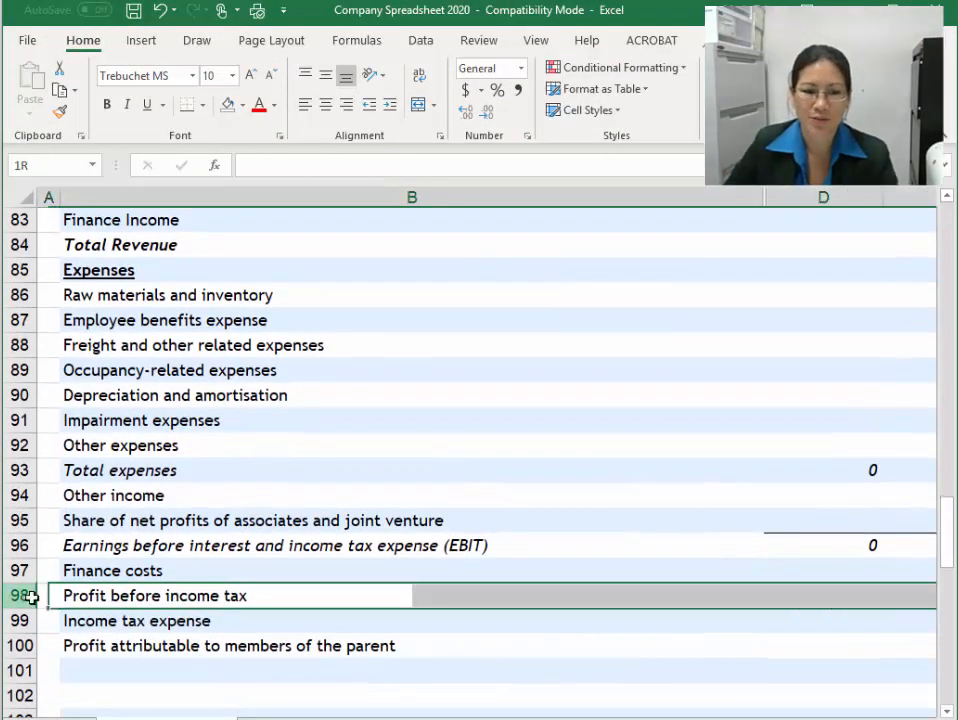
key("ctrl+i")
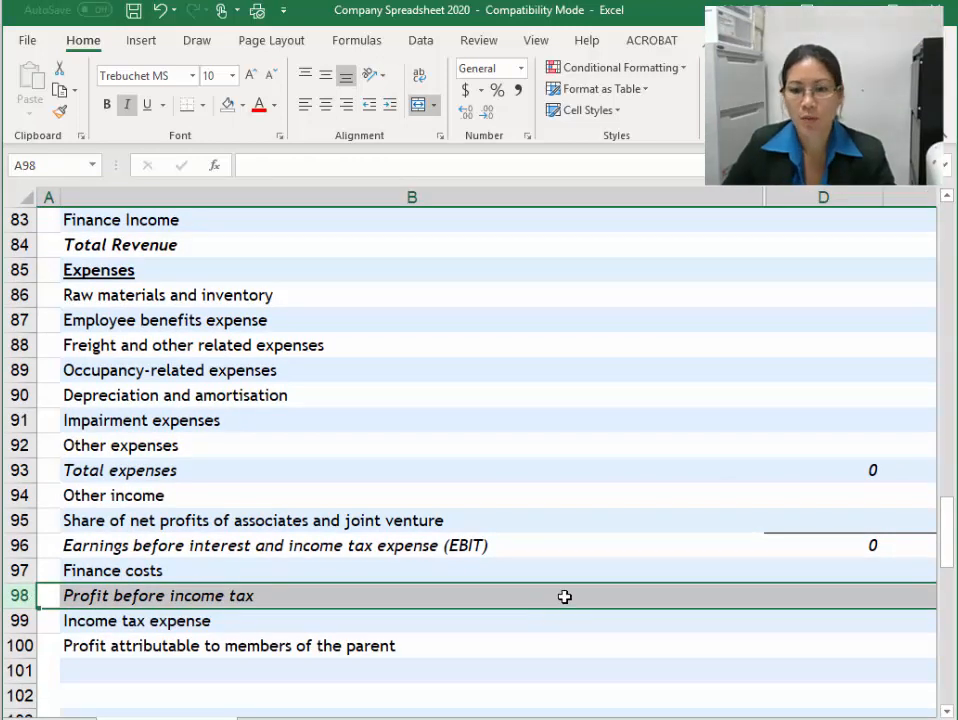
Calculate the 2016 profit before income tax in G98 with the formula =G96+G97
key("Right")
key("Right")
key("Right")
key("Right")
key("Right")
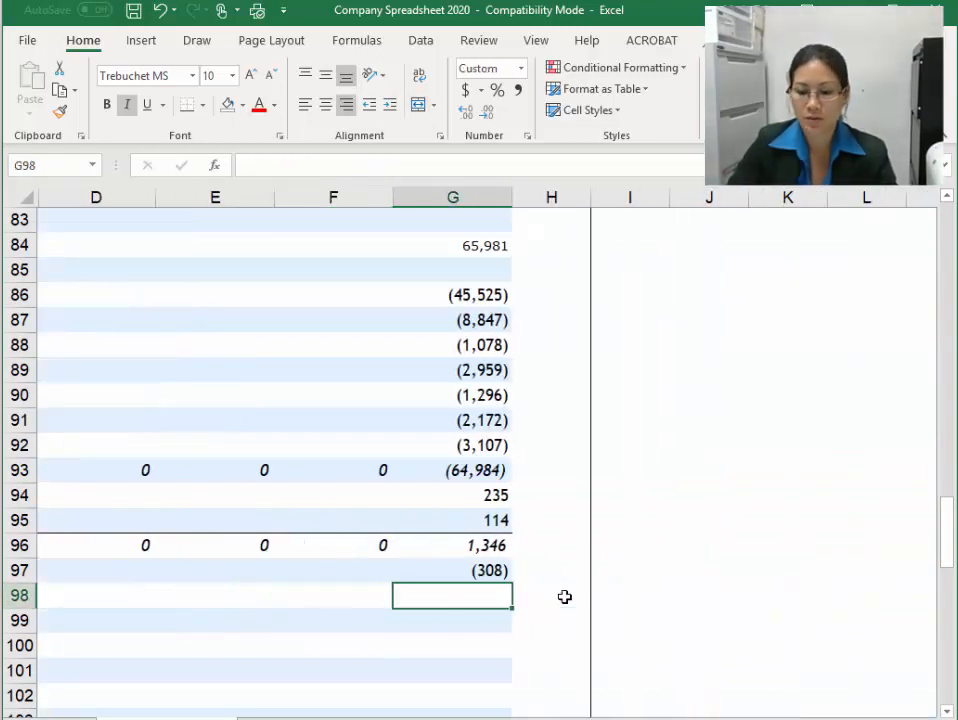
type("=")
key("Up")
key("Up")
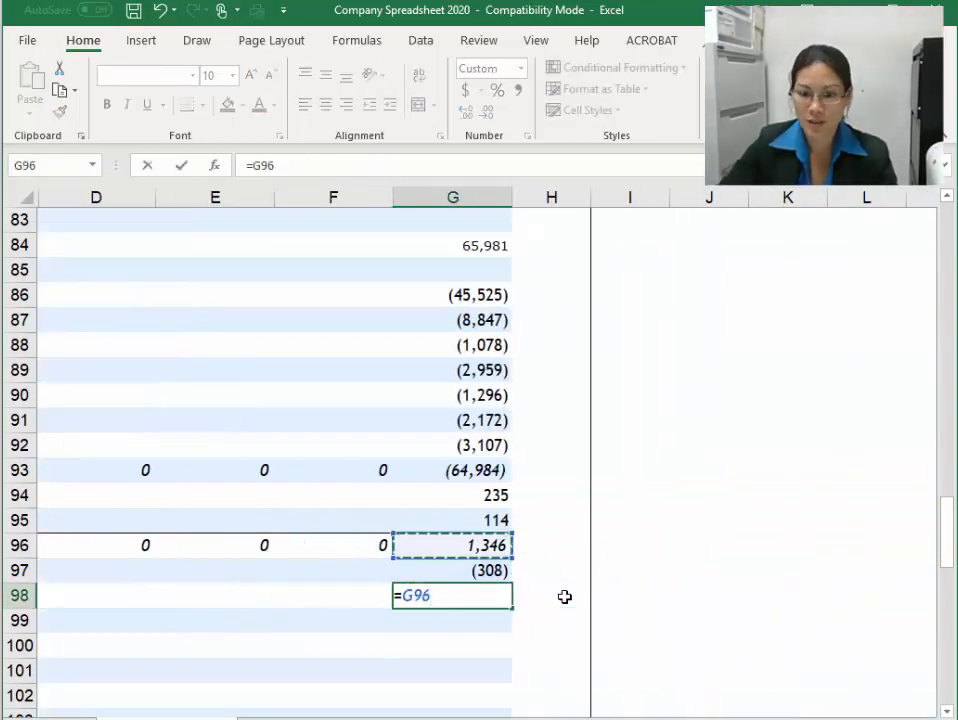
type("+")
key("Up")
key("Return")
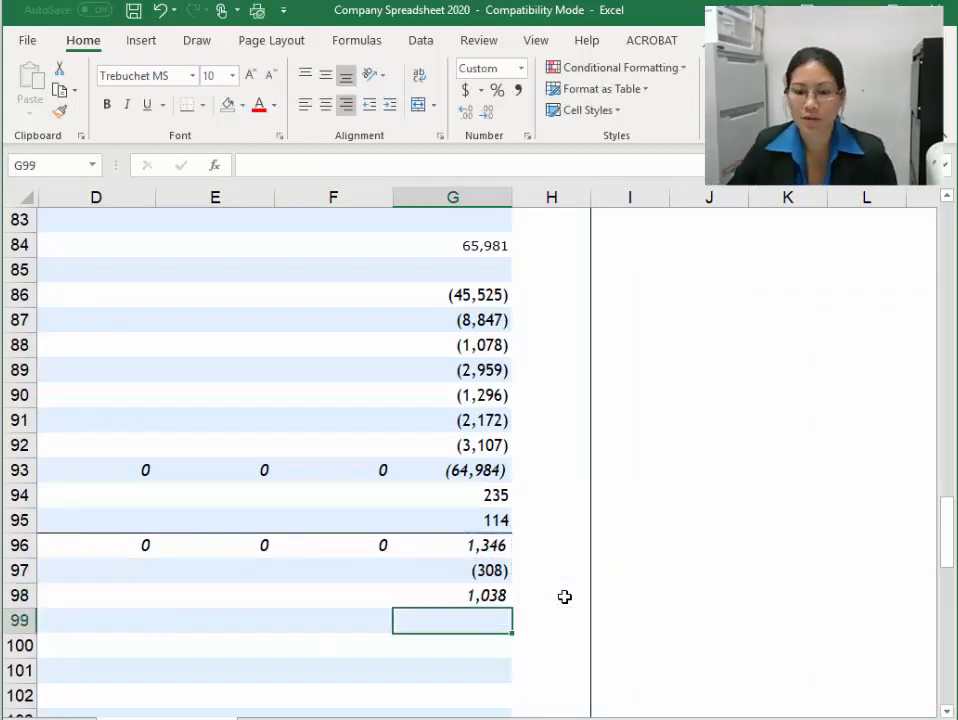
Enter -631 as the 2016 income tax expense in G99
left_click(509, 595)
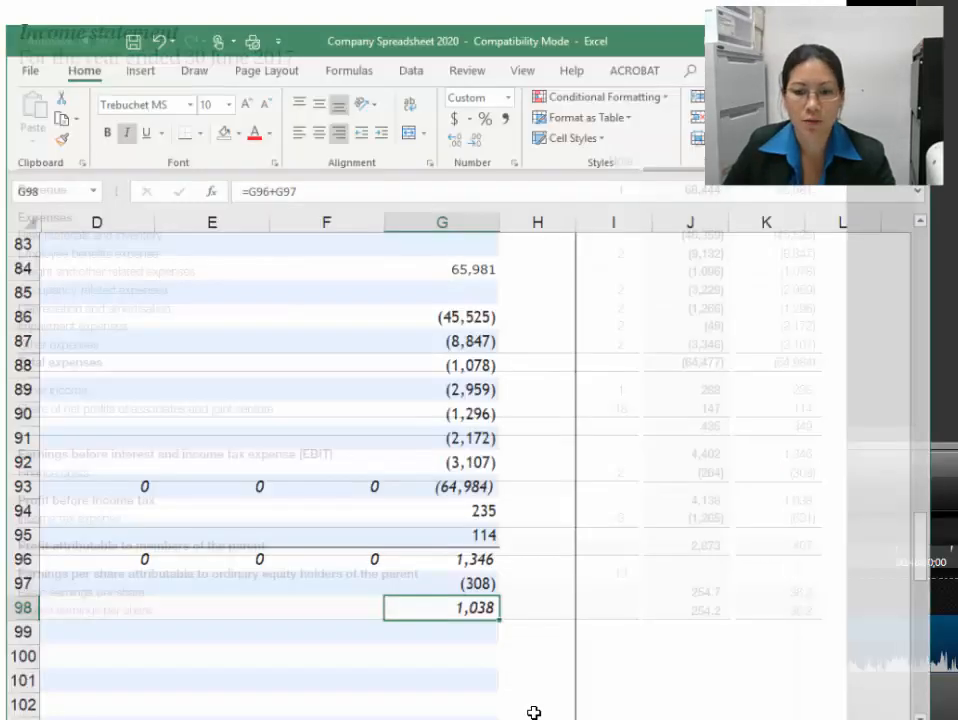
key("Down")
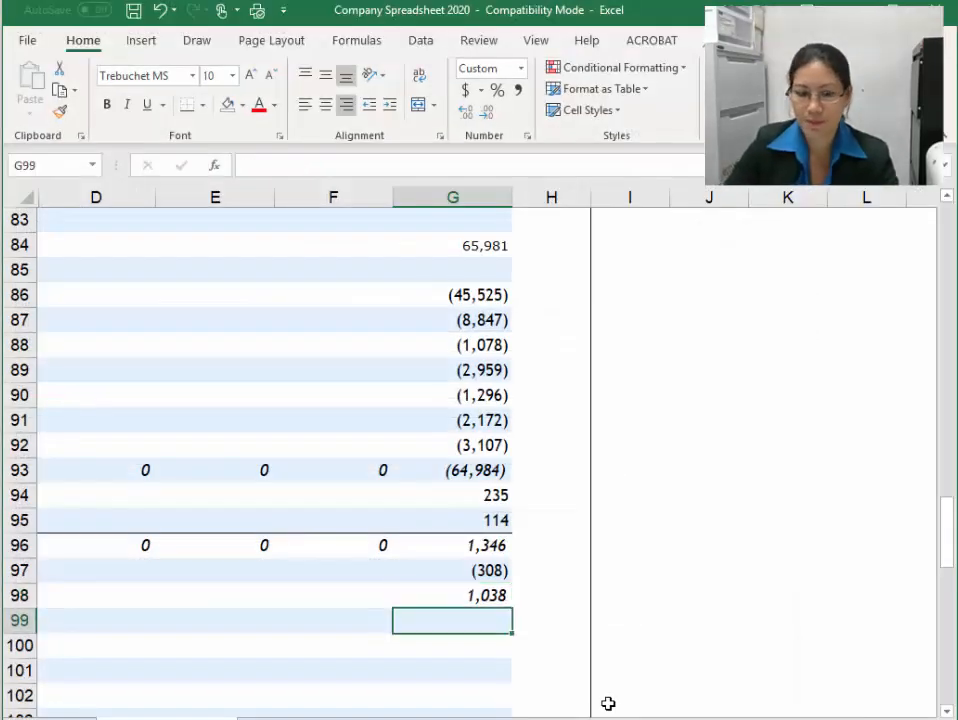
type("-631")
key("Return")
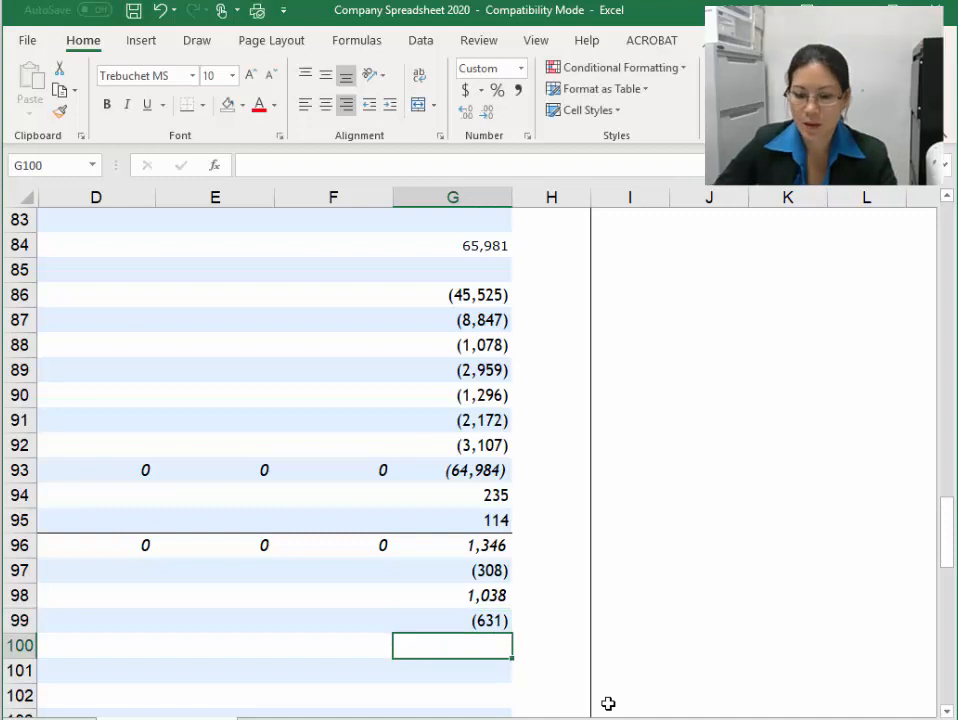
Calculate the 2016 profit attributable to members of the parent in G100 with the formula =G98+G99
type("=")
left_click(405, 597)
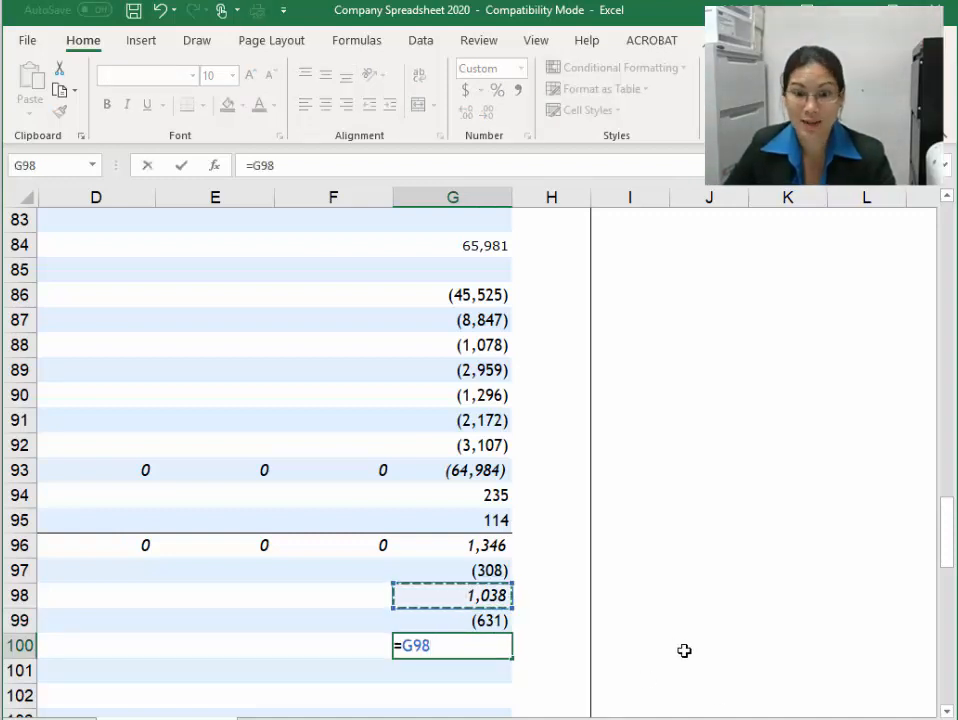
type("+")
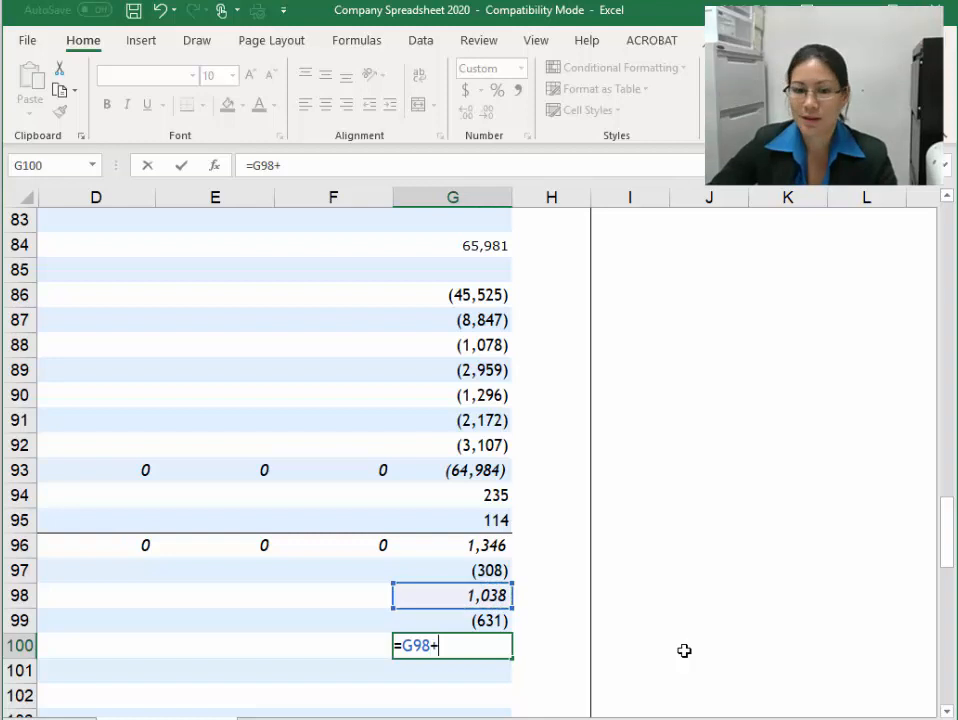
left_click(441, 625)
key("Return")
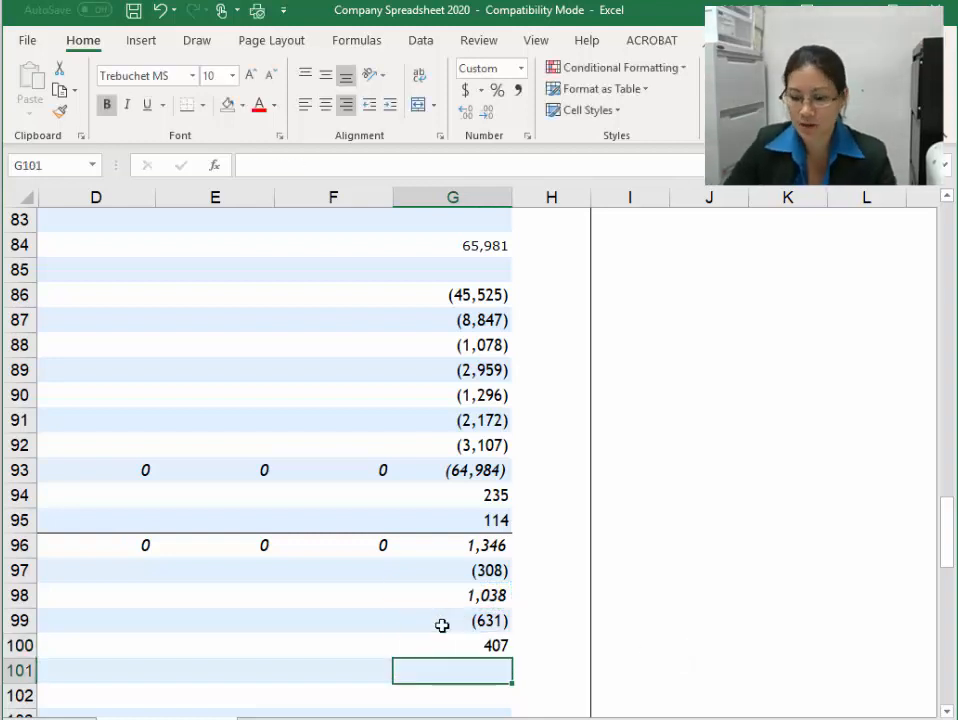
Fill the G100 formula across to the 2017, 2018 and 2019 columns and make all of row 100 bold italic
left_click(497, 650)
left_click_drag(510, 660, 32, 655)
left_click(795, 651)
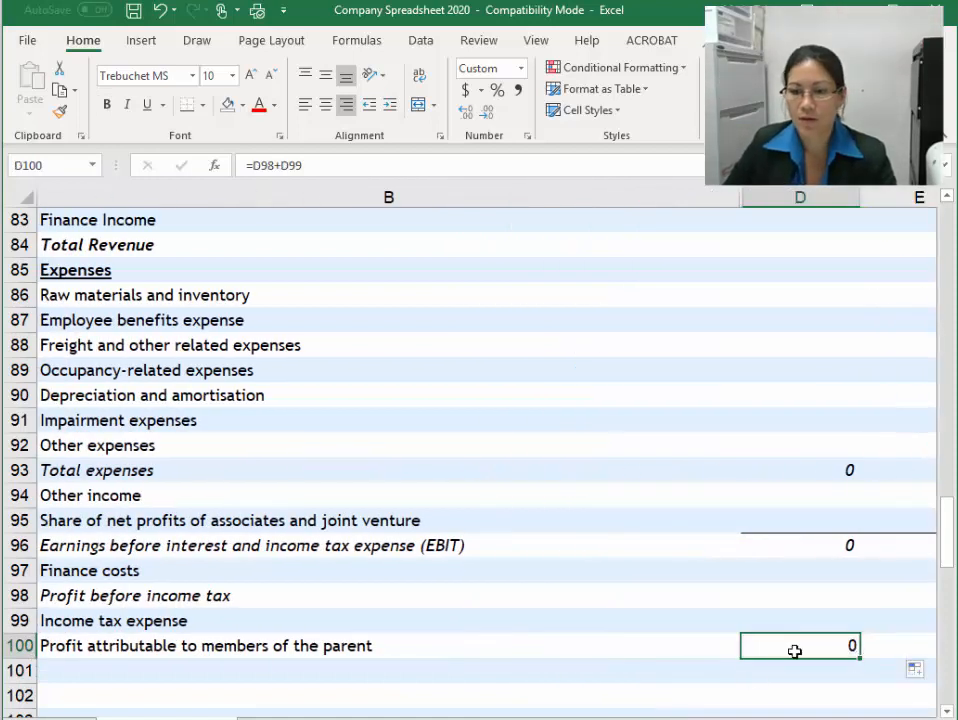
left_click(30, 645)
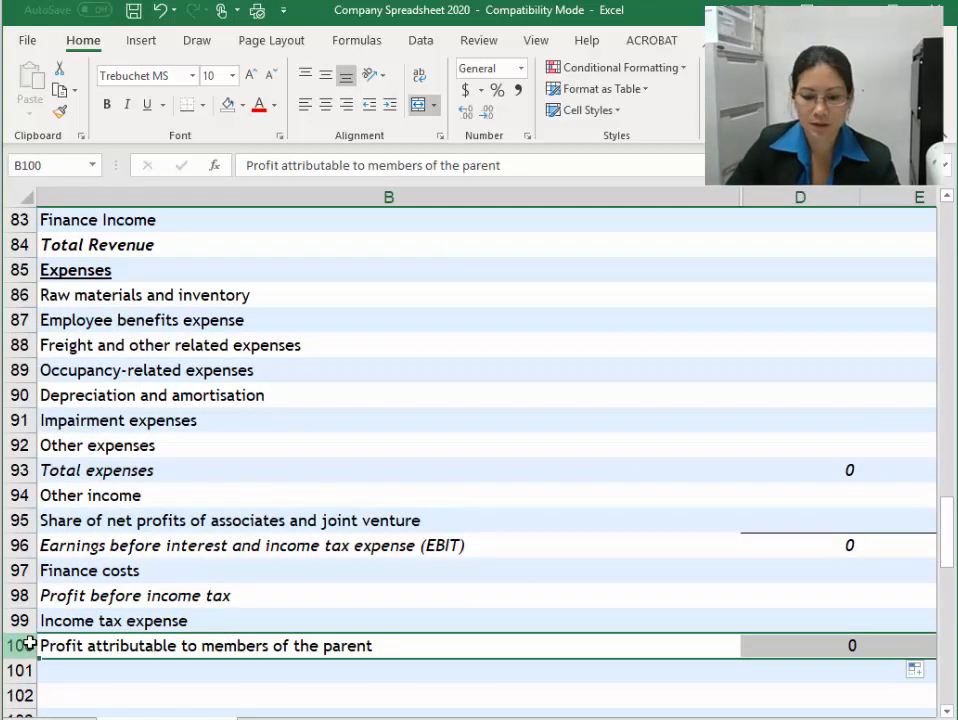
key("ctrl+i")
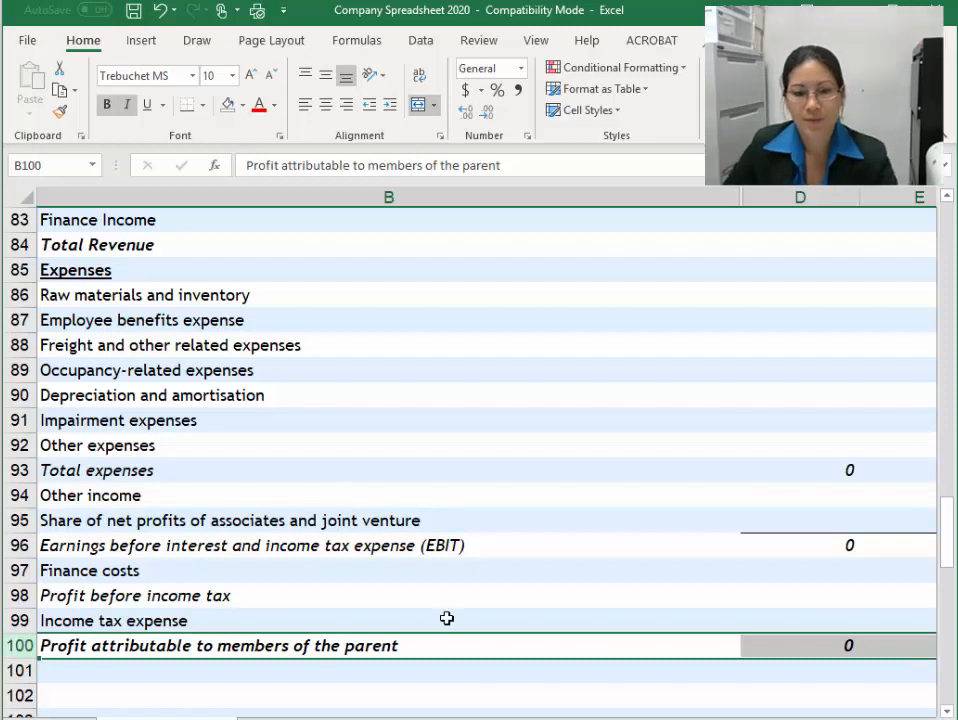
Add a bottom border to the income tax expense cells D99:G99, above the row 100 profit figures
left_click(571, 624)
key("Right")
key("Right")
key("Right")
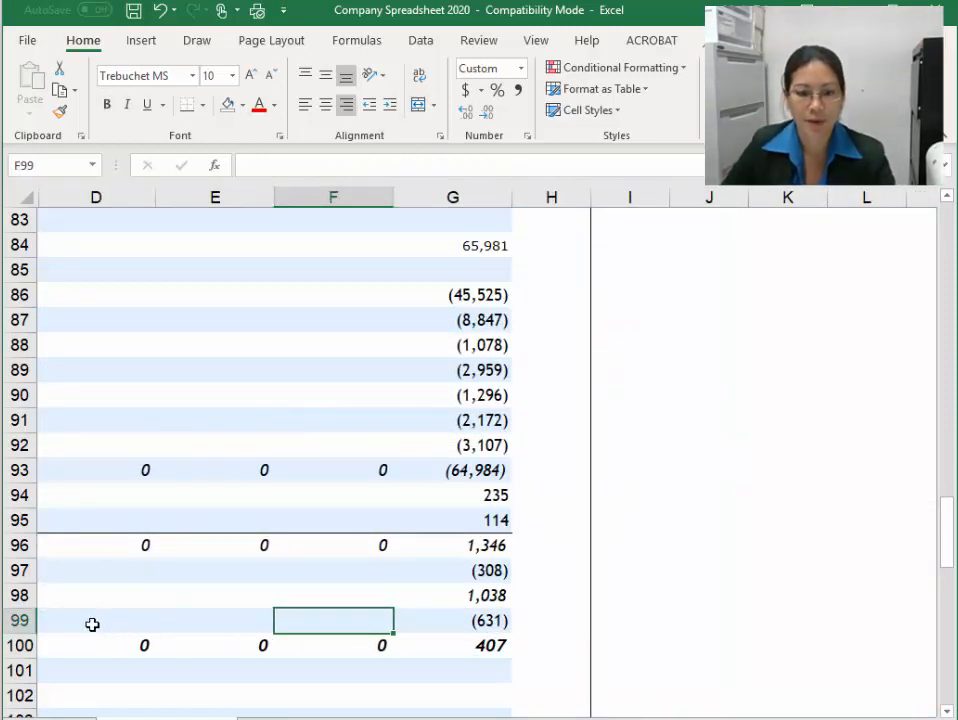
left_click_drag(92, 624, 430, 622)
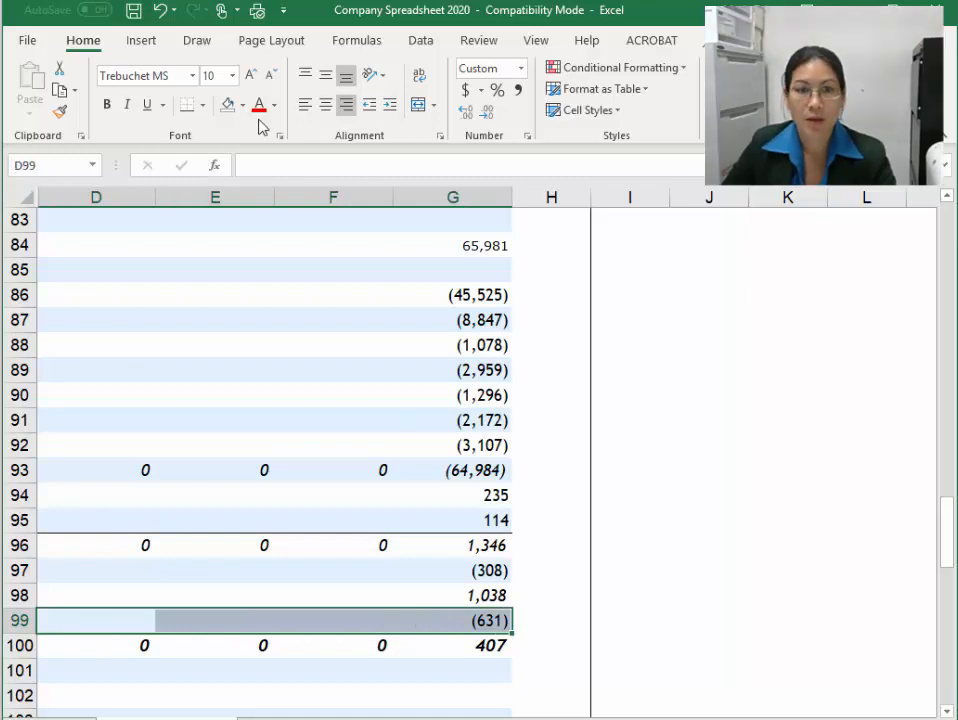
left_click(187, 106)
left_click(466, 522)
left_click(480, 647)
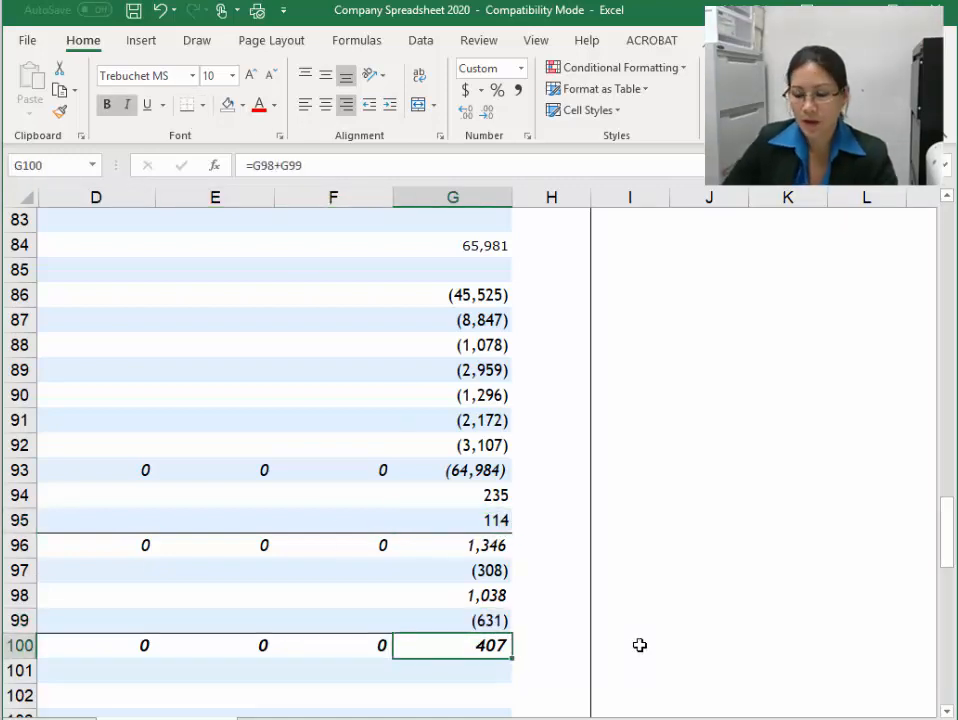
Check row 100 from its 2016 figure to its label and back to the 2017 column
key("Left")
key("Left")
key("Left")
key("Left")
key("Right")
key("Right")
key("Right")
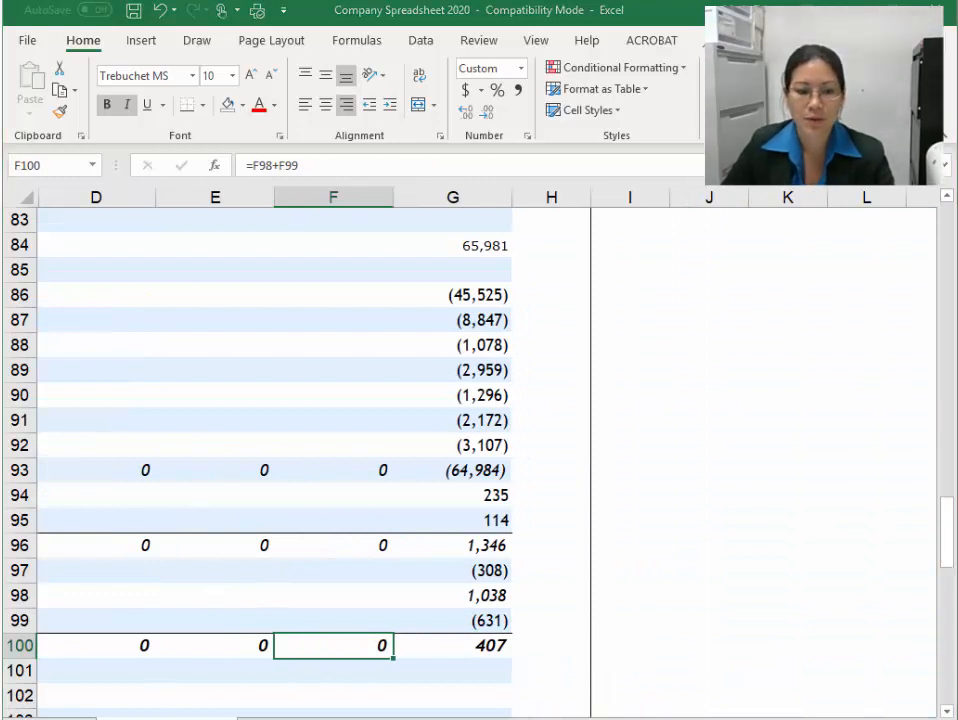
Check the 2017 income statement PDF and enter the 2017 revenue of 68,444 in F84 of the spreadsheet
left_click(110, 700)
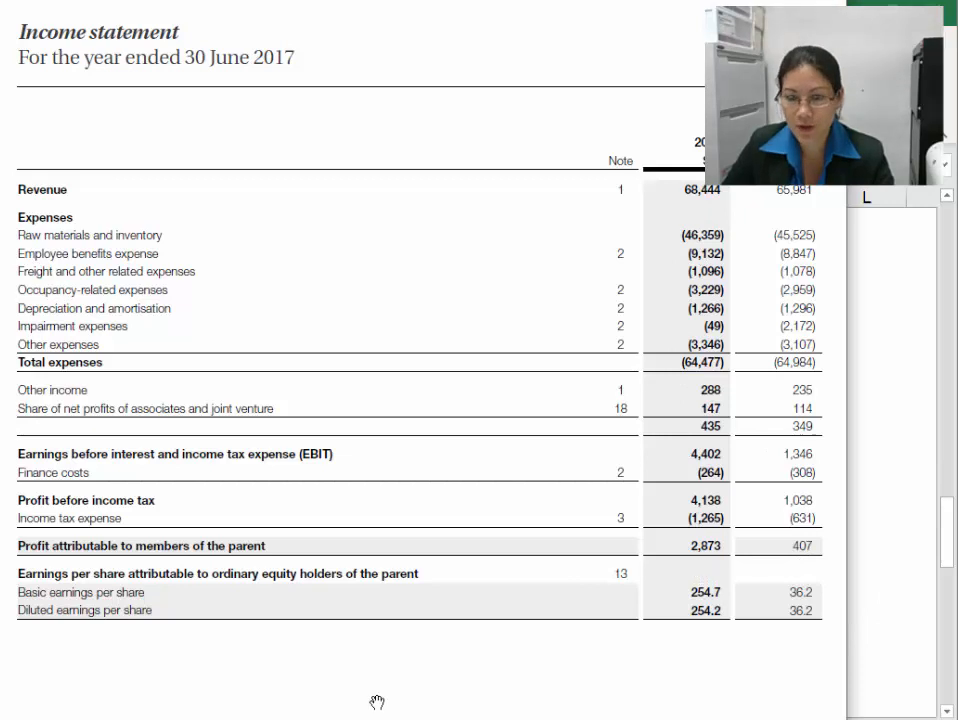
key("alt+Tab")
scroll(400, 312, "up", 1)
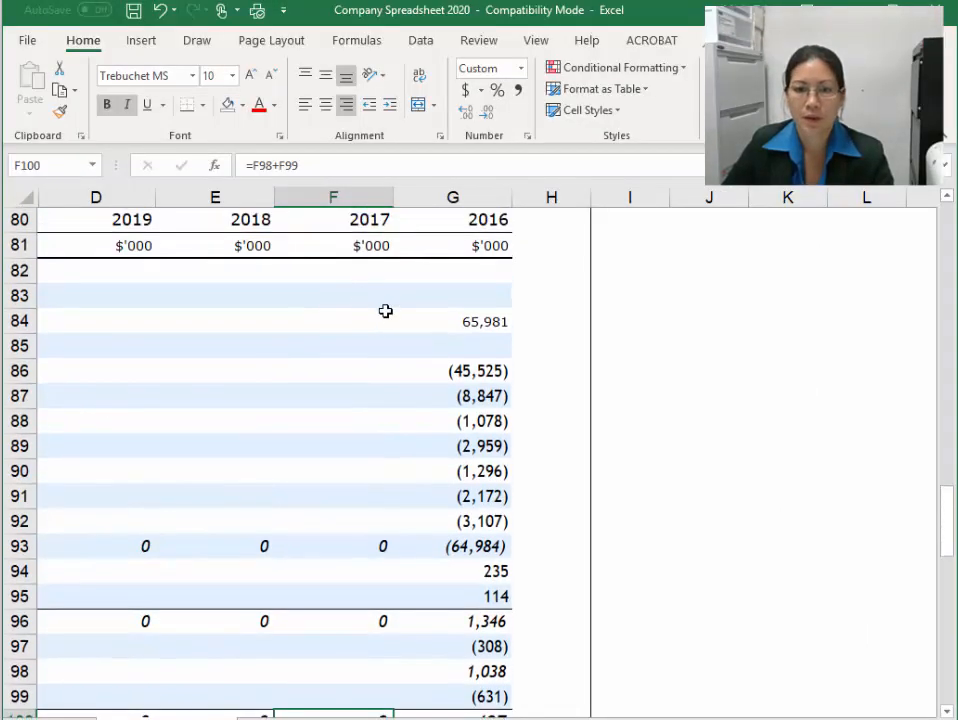
left_click(385, 318)
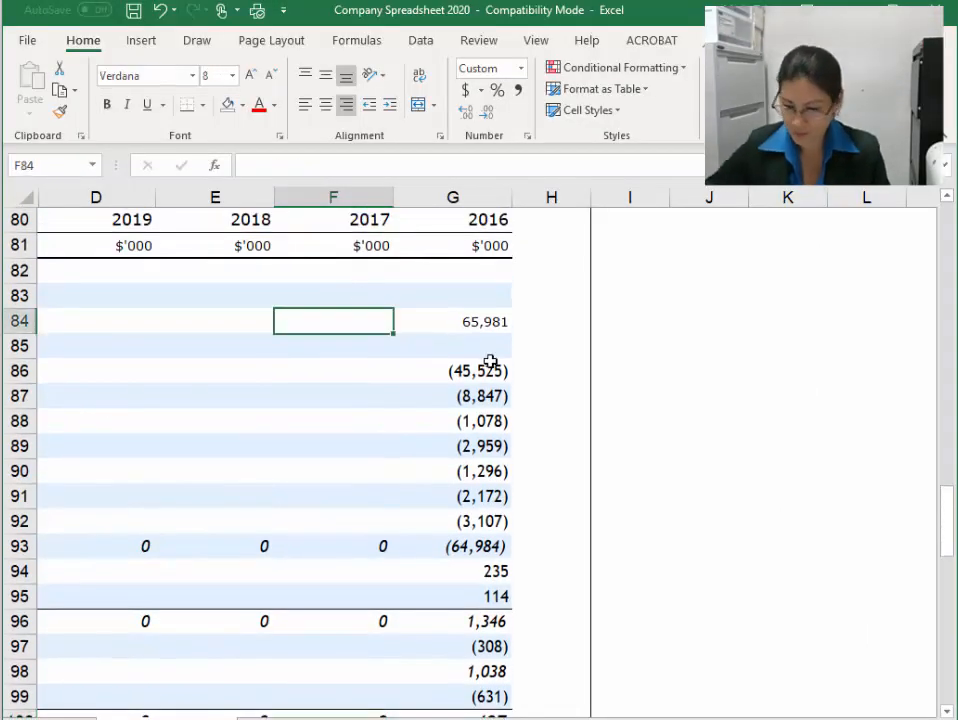
type("68,")
type("444")
key("Return")
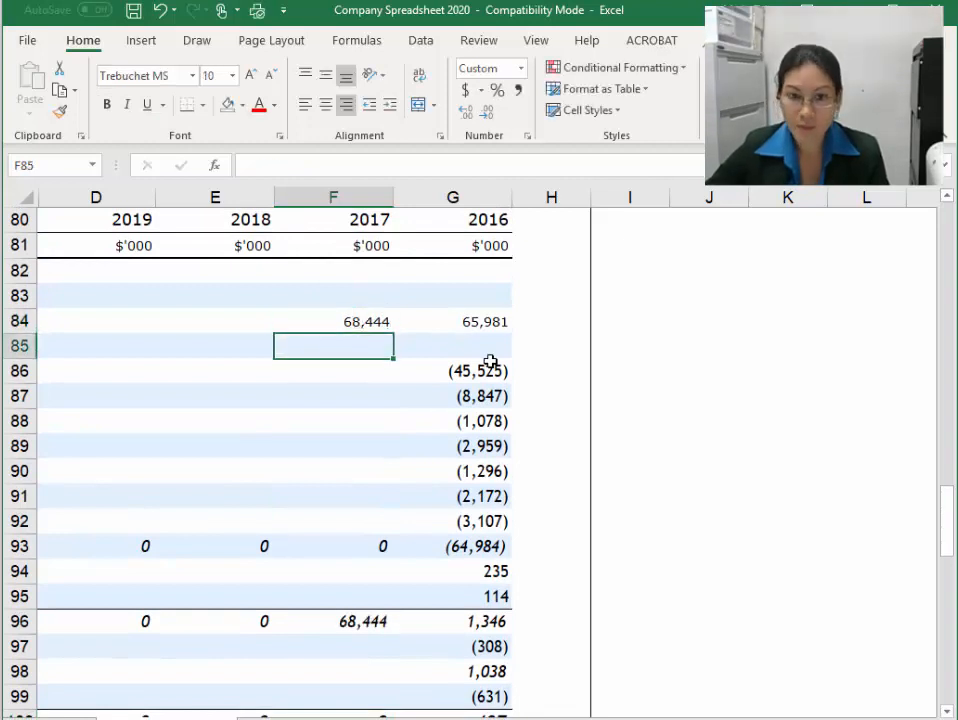
Enter the 2017 raw materials -46359, employee benefits -9132 and freight -1096 expenses in F86:F88
key("Return")
type("-4")
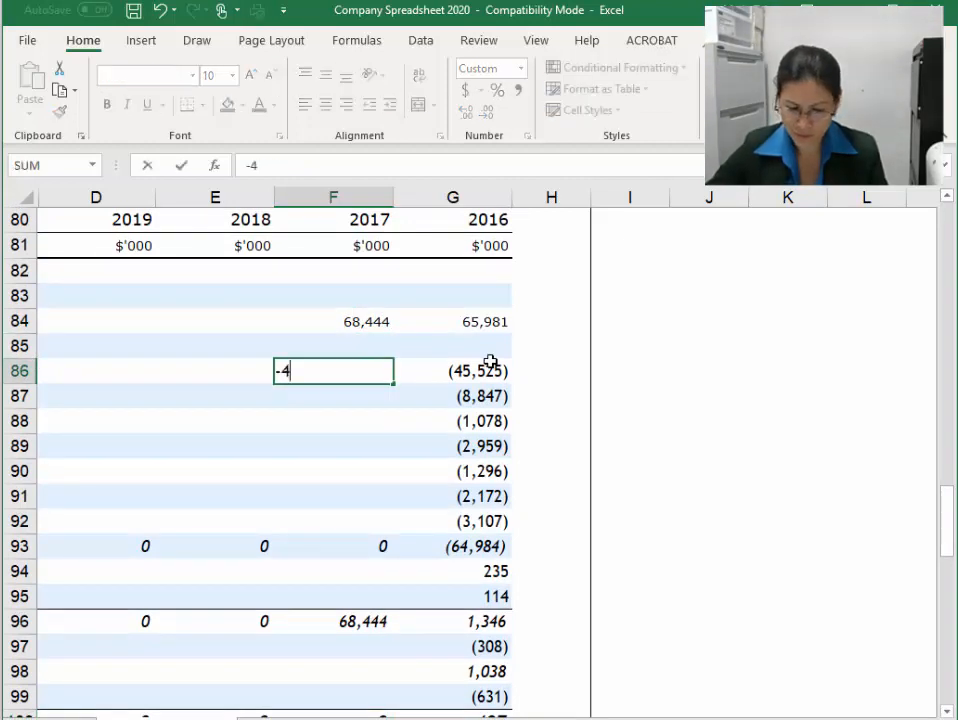
type("6359")
key("Return")
type("-")
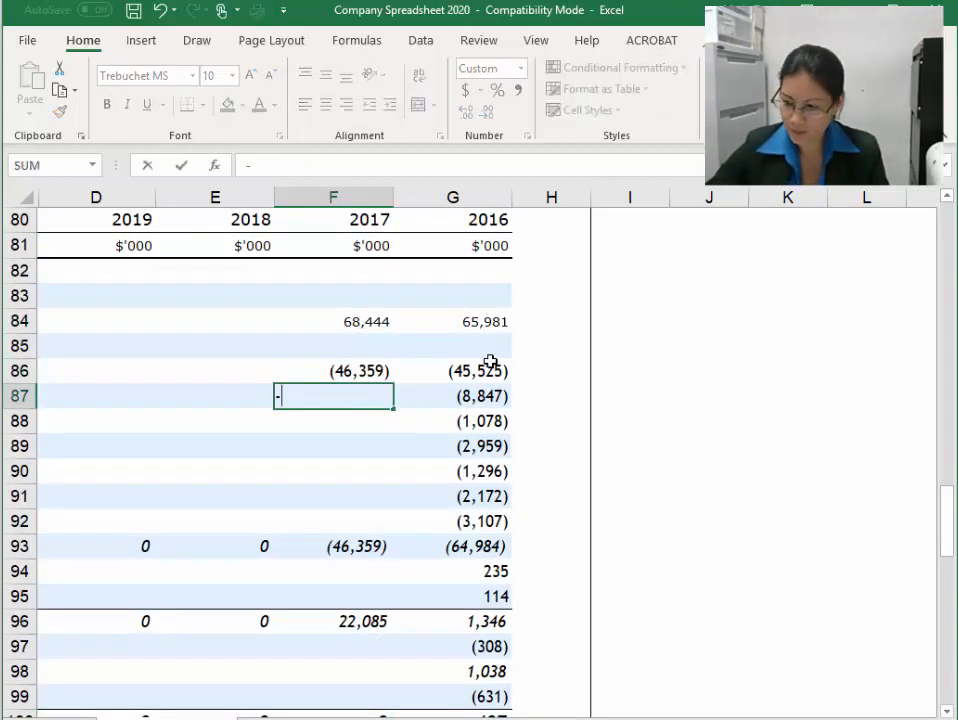
type("9132")
key("Return")
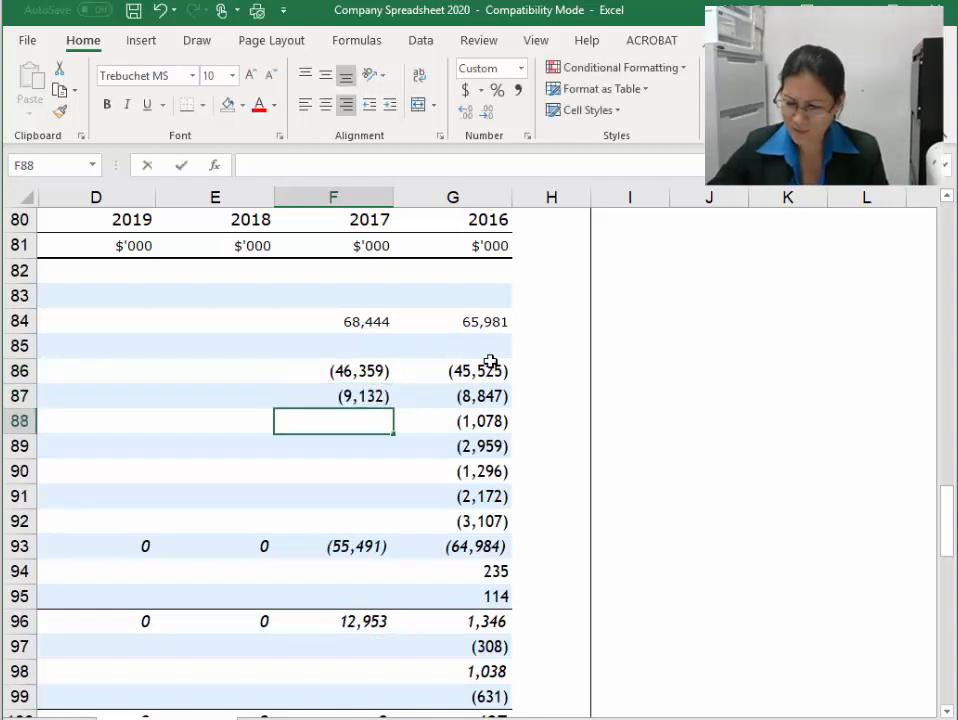
type("-1096")
key("Return")
Enter the 2017 occupancy -3229, depreciation -1266, impairment -49 and other expenses -3346 in F89:F92
type("-3229")
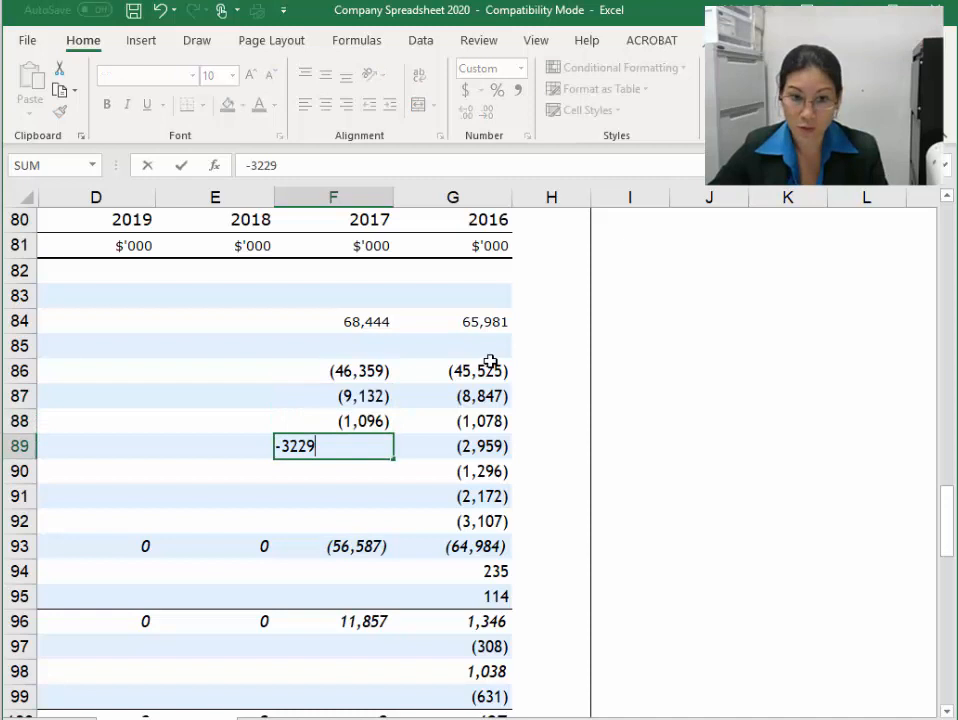
key("Return")
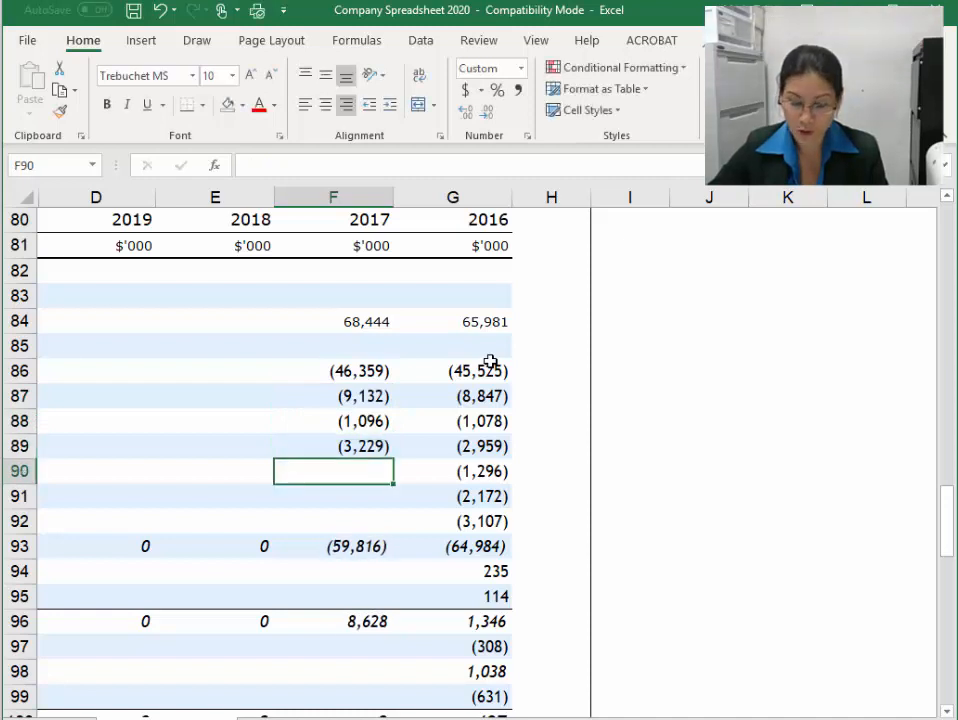
type("-1266")
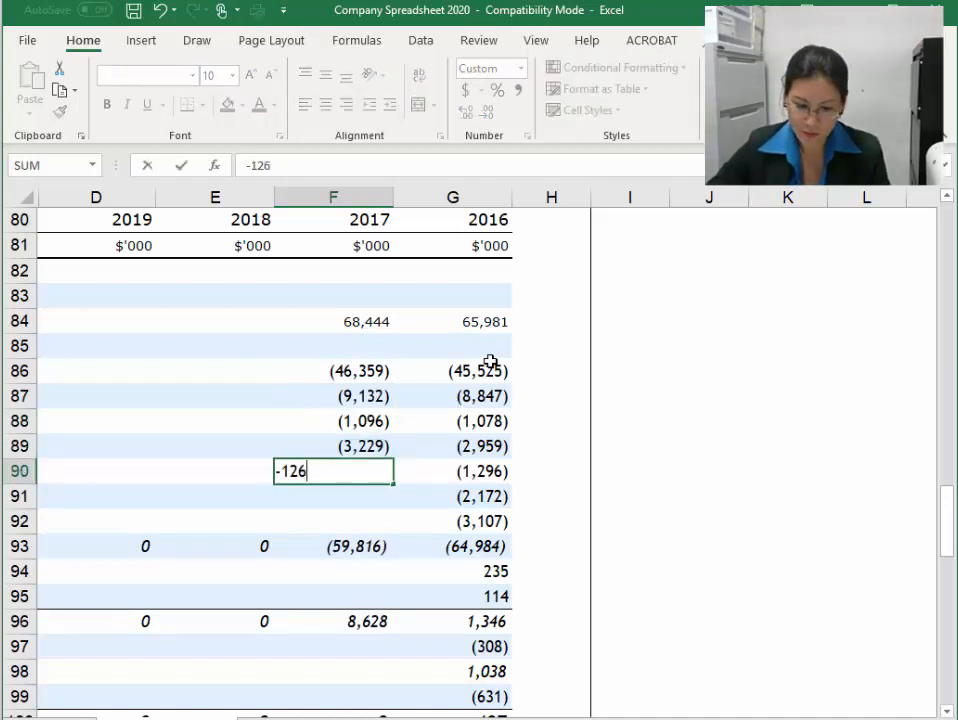
key("Return")
type("-49")
key("Return")
type("-3346")
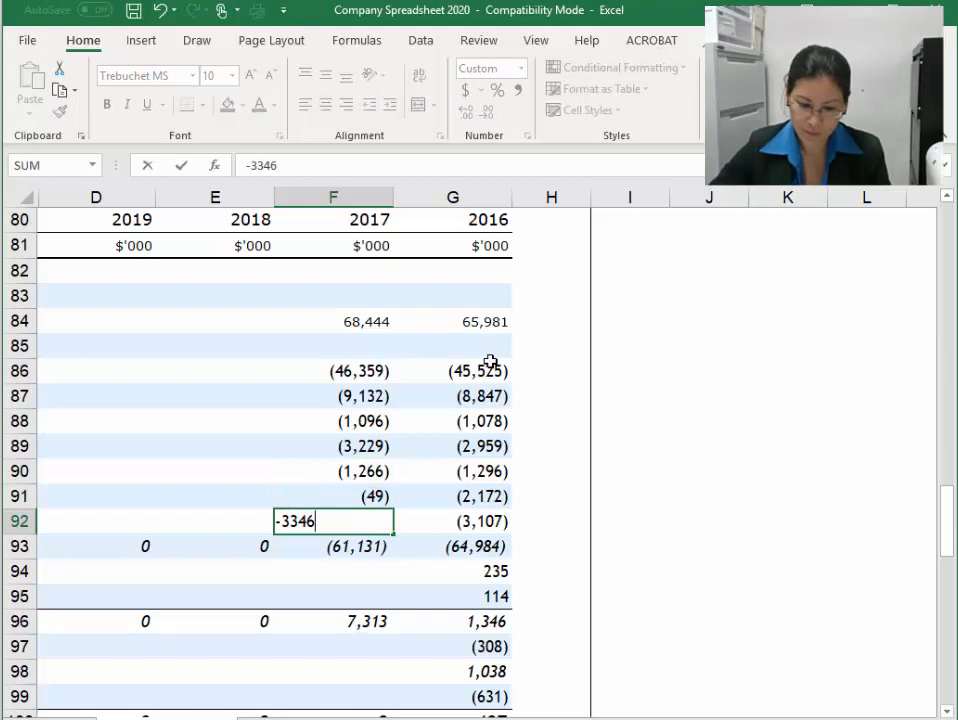
key("Return")
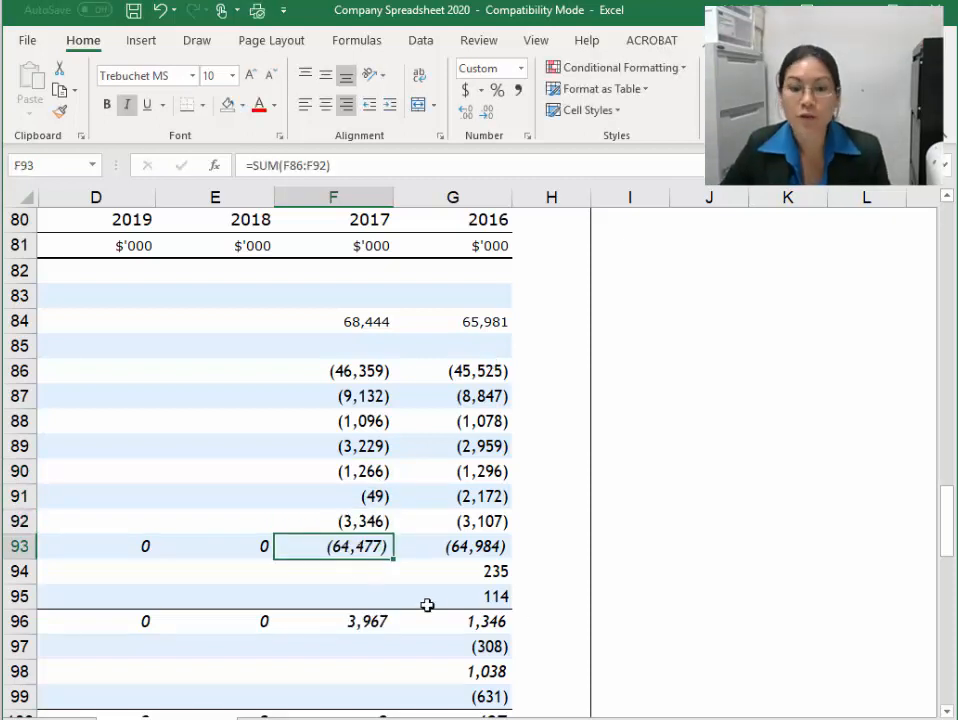
Enter 2017 other income 288 in F94, share of net profits 147 in F95 and finance costs -264 in F97
left_click(352, 573)
type("288")
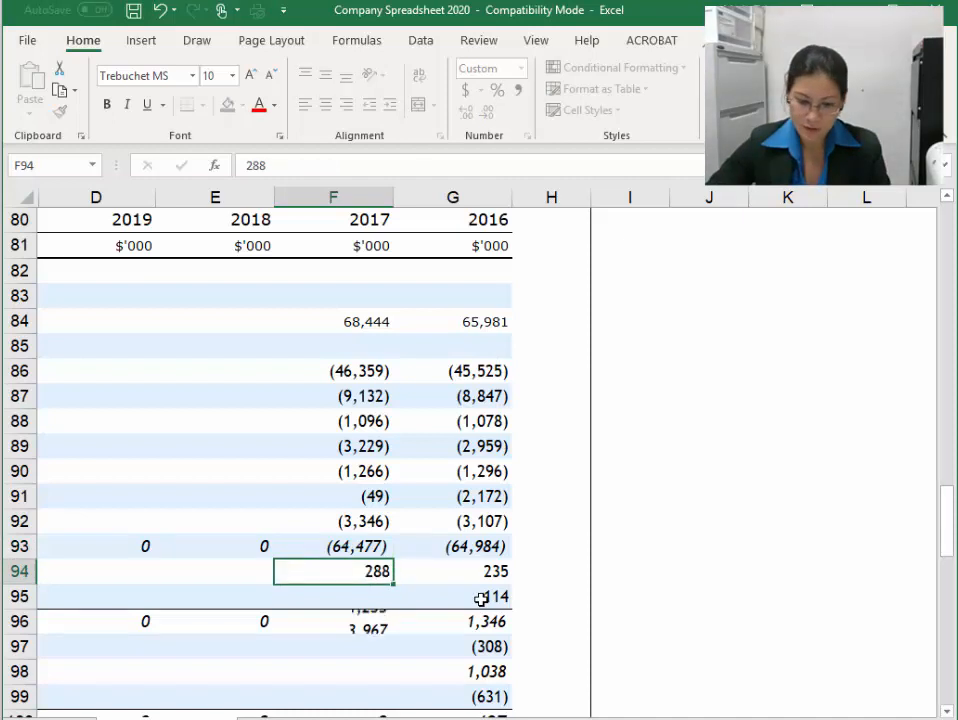
key("Return")
type("147")
key("Return")
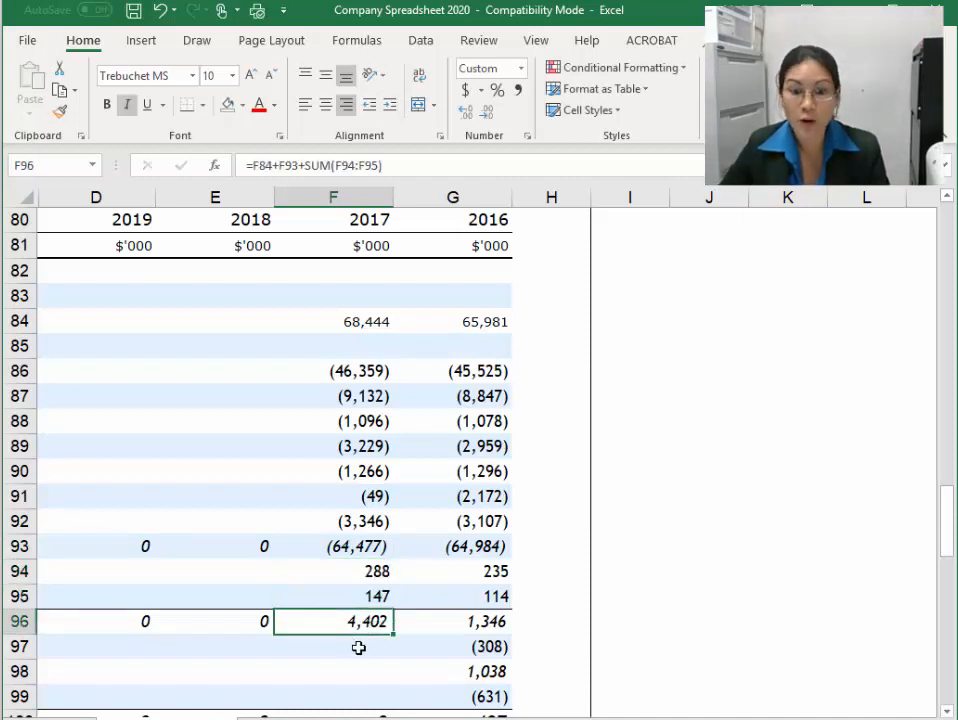
left_click(358, 648)
type("-264")
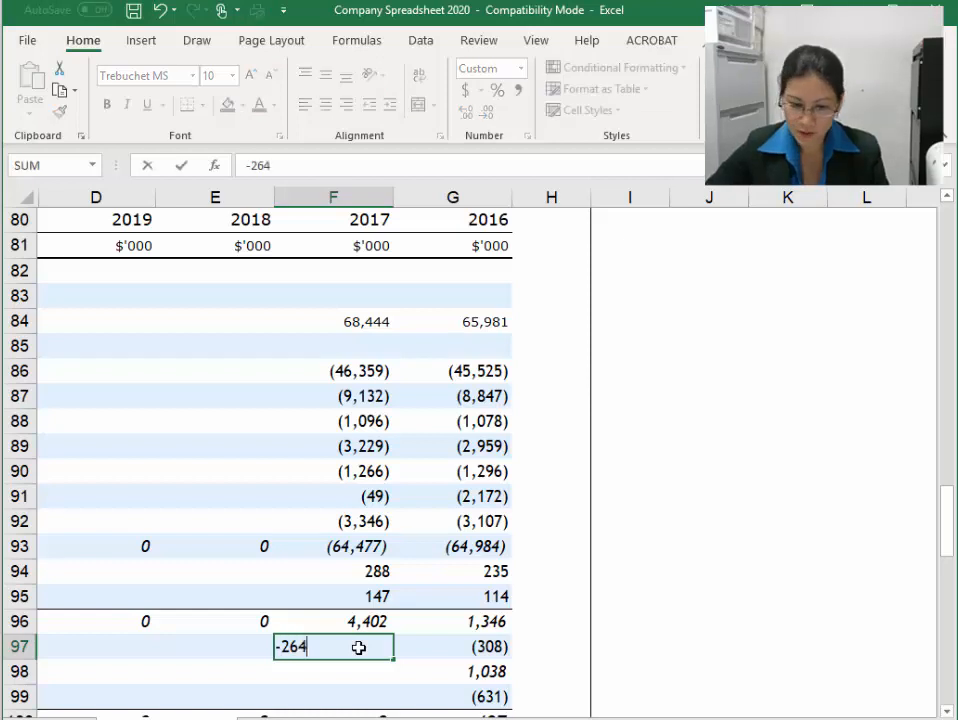
key("Return")
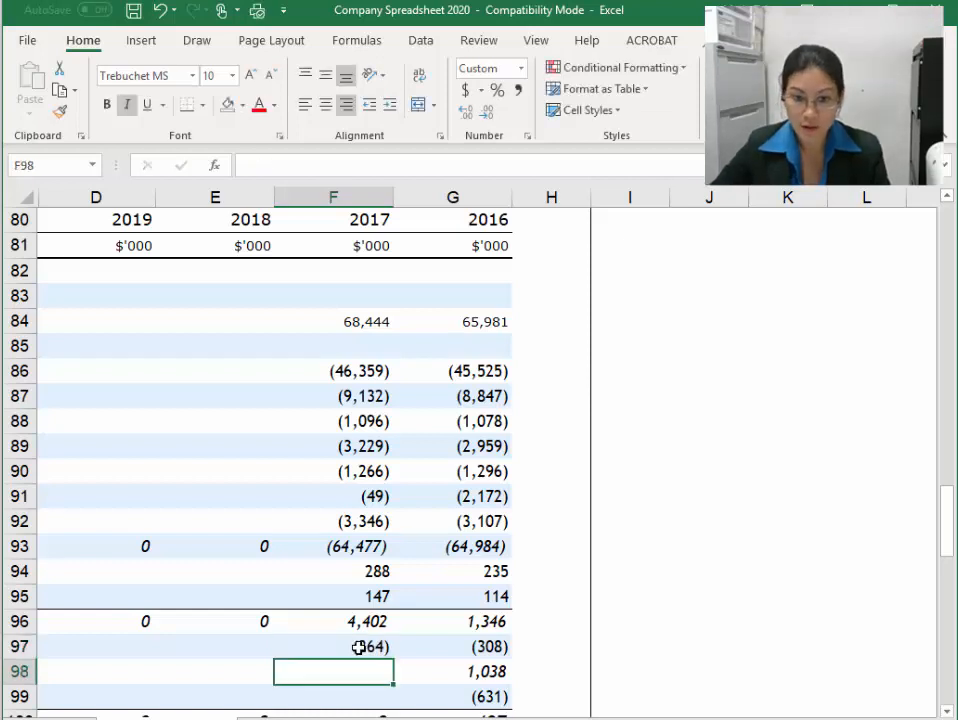
Fill the profit before income tax formula from G98 across to the 2017, 2018 and 2019 columns
scroll(358, 648, "down", 2)
left_click(490, 520)
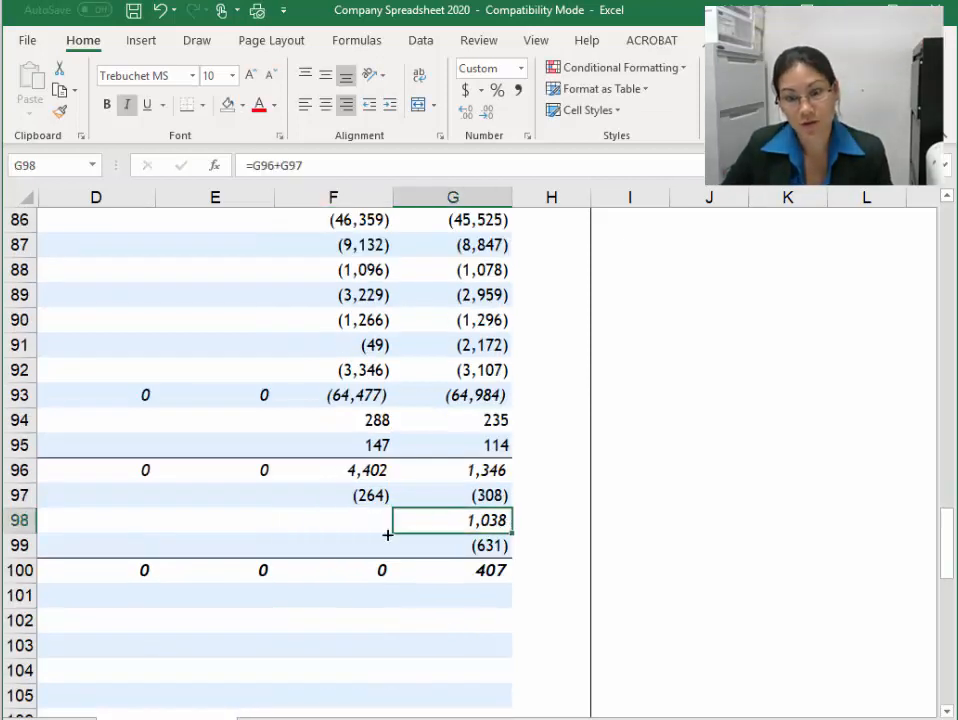
left_click_drag(388, 535, 430, 490)
Add a bottom border to the finance costs cells D97:G97, above the profit before income tax figures
left_click(355, 522)
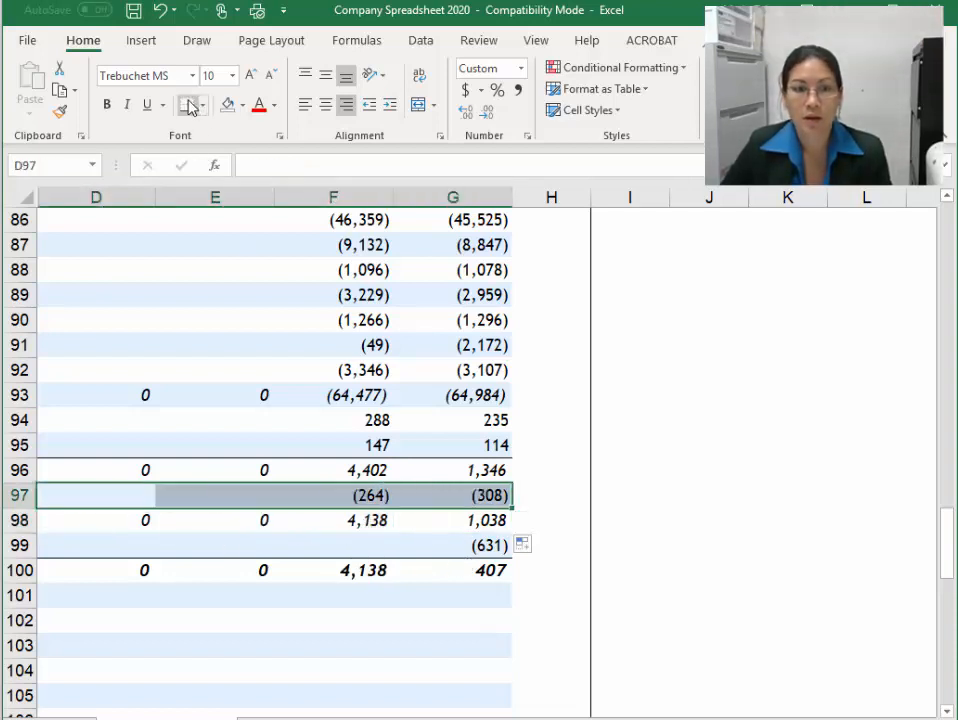
left_click(306, 518)
left_click(368, 495)
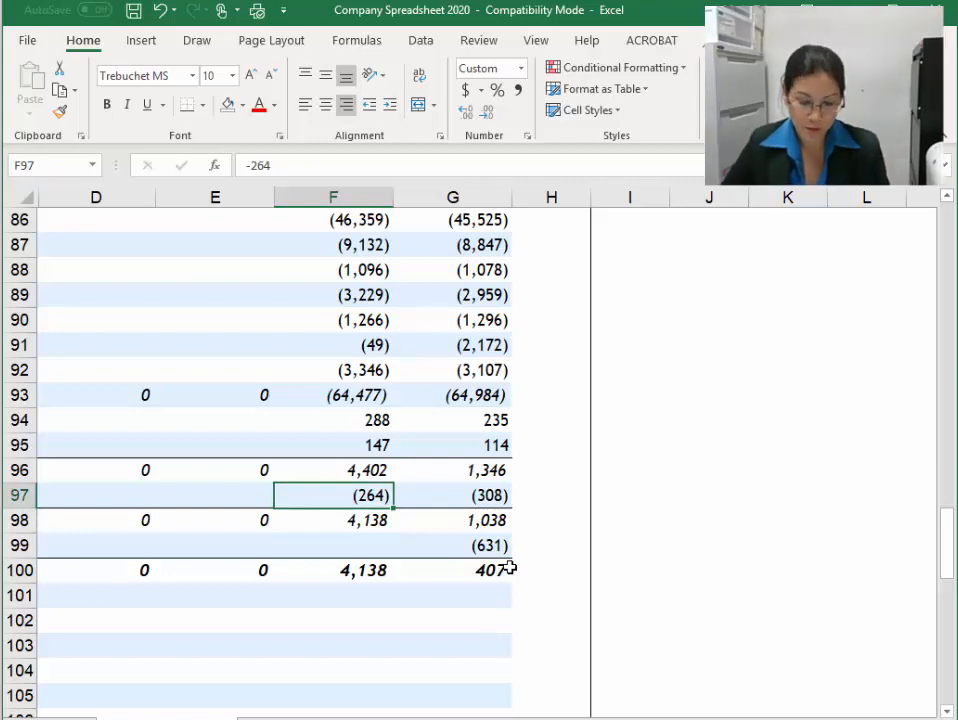
Enter the 2017 income tax expense of -1265 in F99
left_click(353, 550)
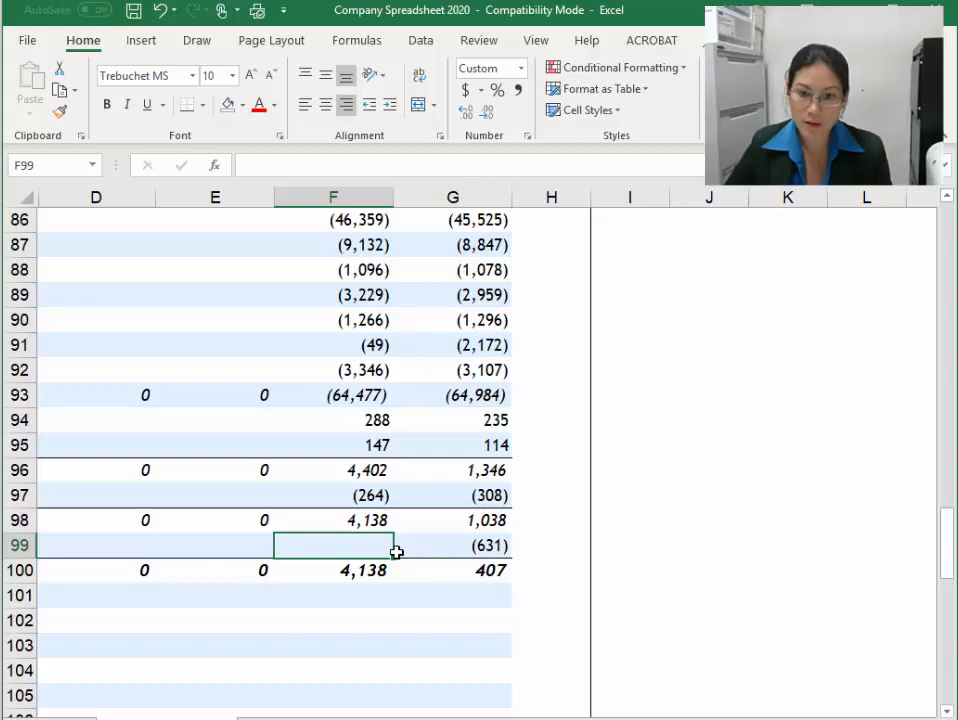
type("-12")
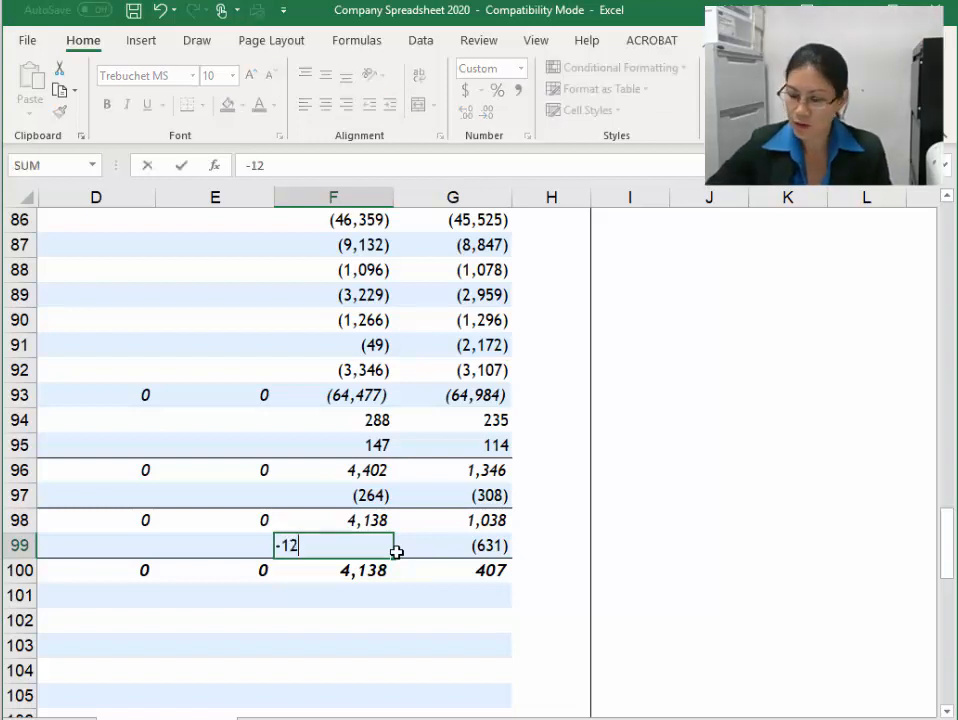
type("65")
key("Return")
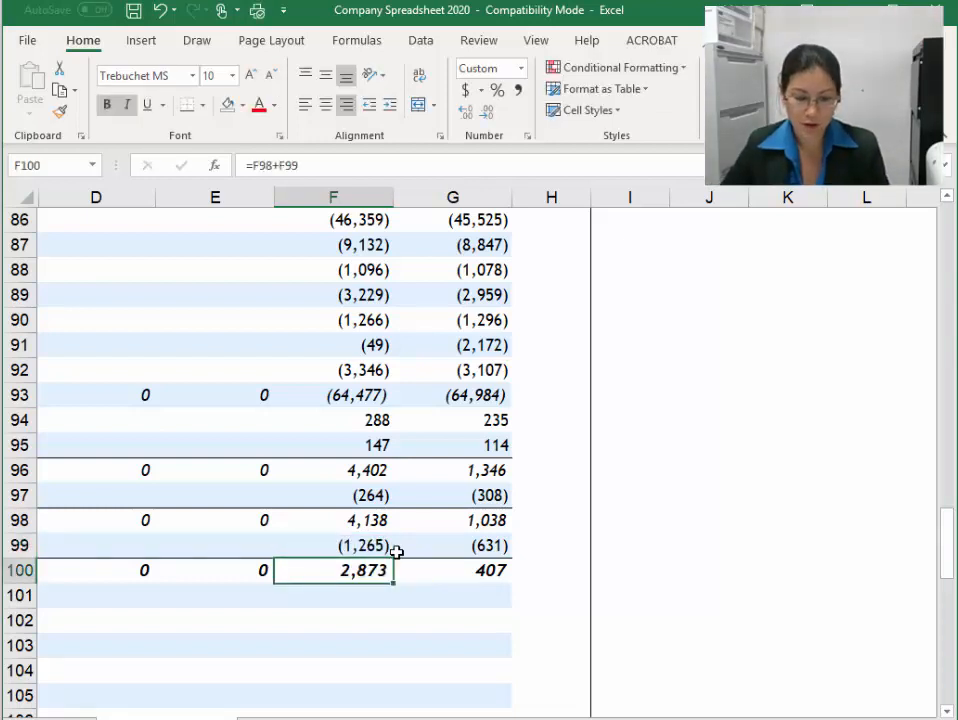
In the annual report PDF, copy the statement of comprehensive income labels from Other comprehensive income through Total comprehensive income
left_click(14, 716)
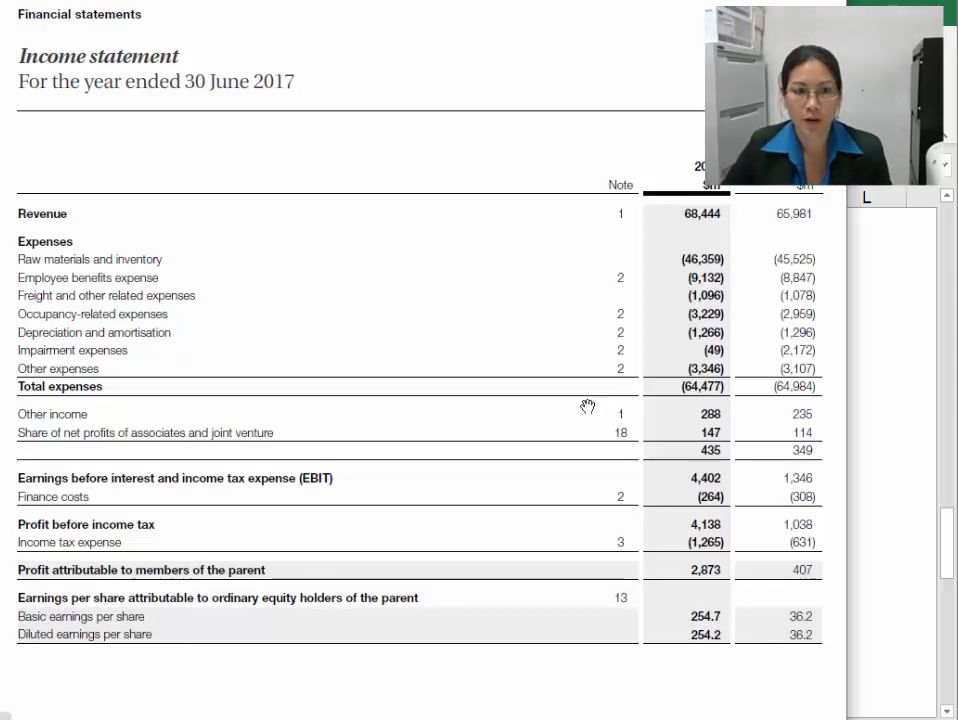
left_click_drag(596, 404, 2, 386)
left_click_drag(515, 417, 331, 413)
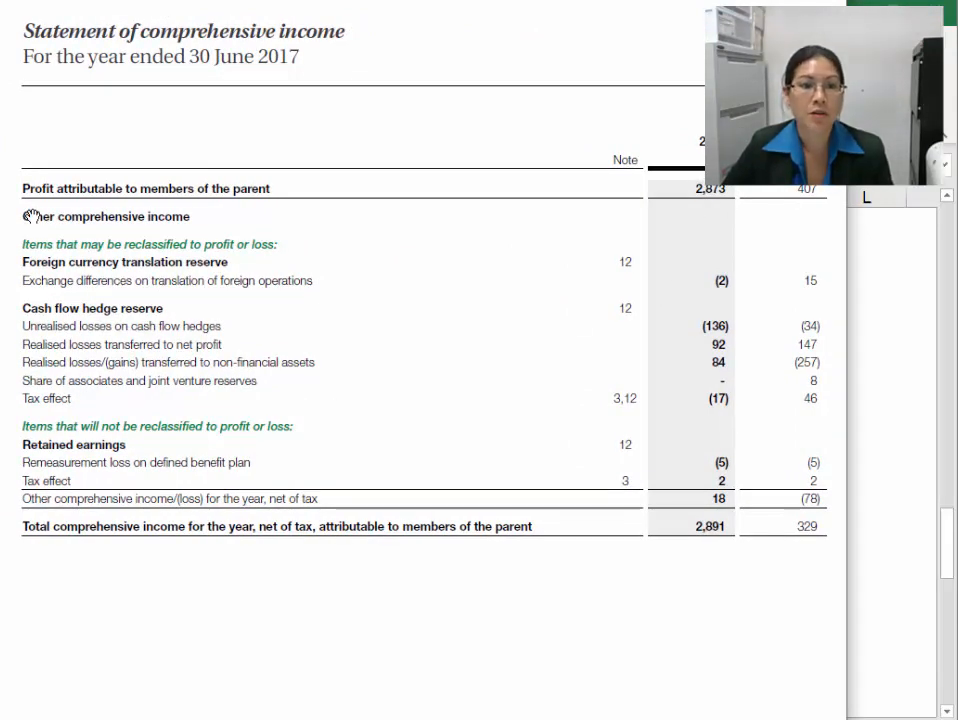
right_click(83, 261)
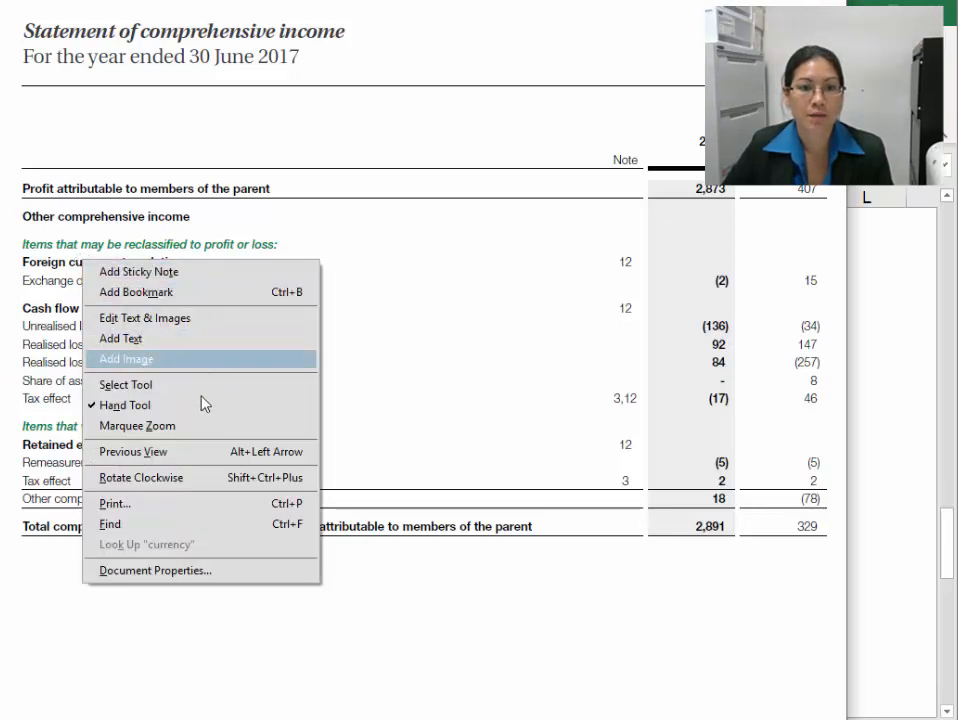
left_click(160, 380)
left_click_drag(15, 216, 538, 514)
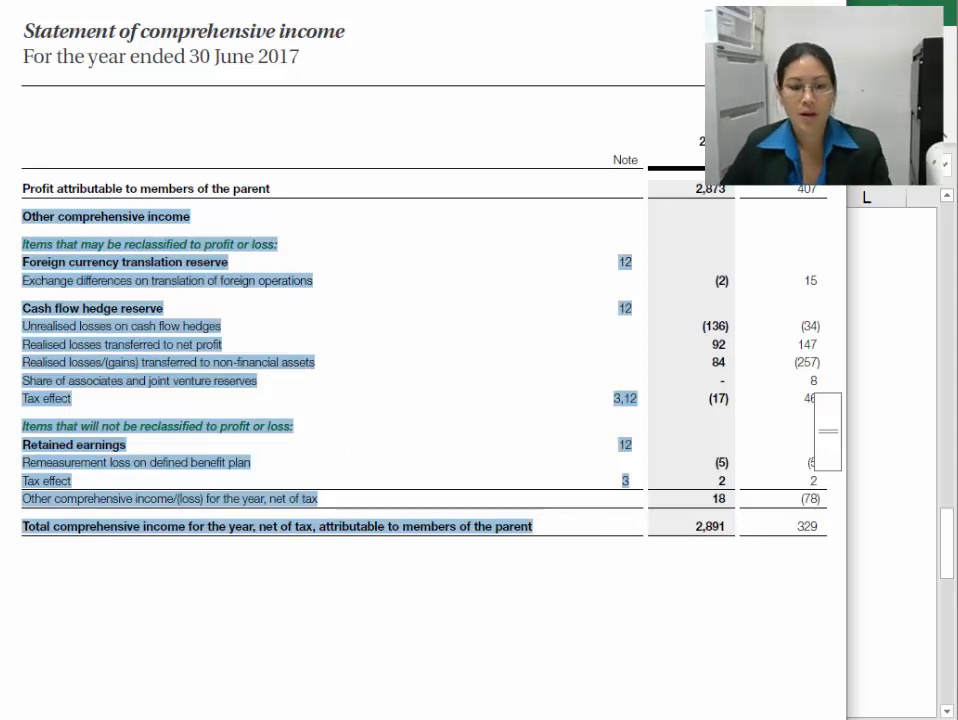
Switch back to the Excel workbook and try to paste the copied labels into B101, below the profit row
key("alt+Tab")
left_click(286, 580)
key("Left")
key("Left")
key("Left")
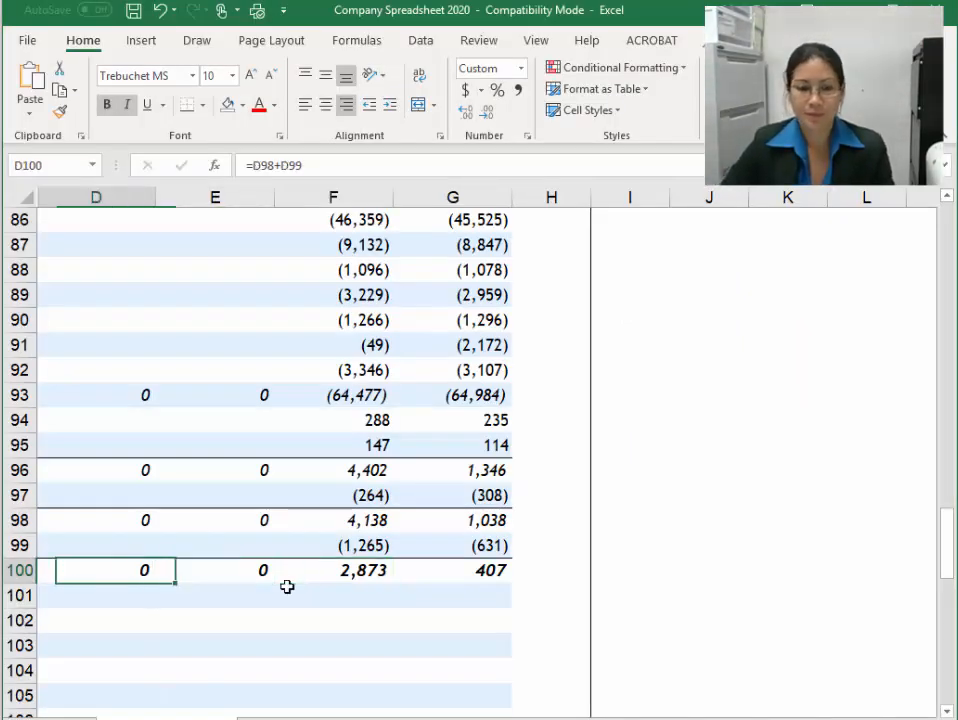
scroll(287, 567, "down", 4)
scroll(287, 566, "up", 1)
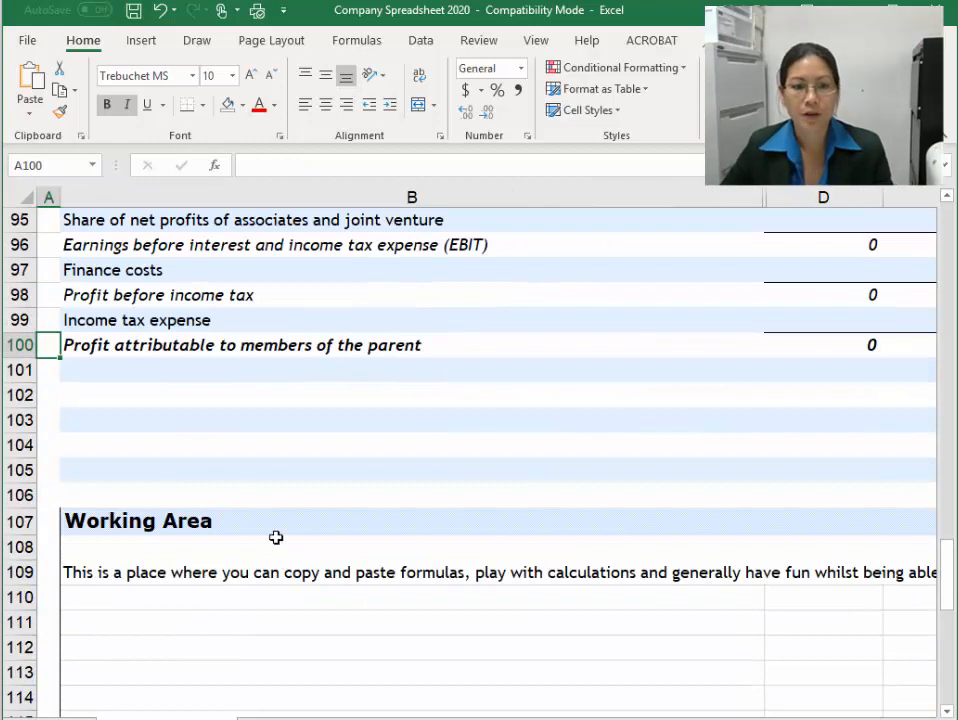
left_click(110, 396)
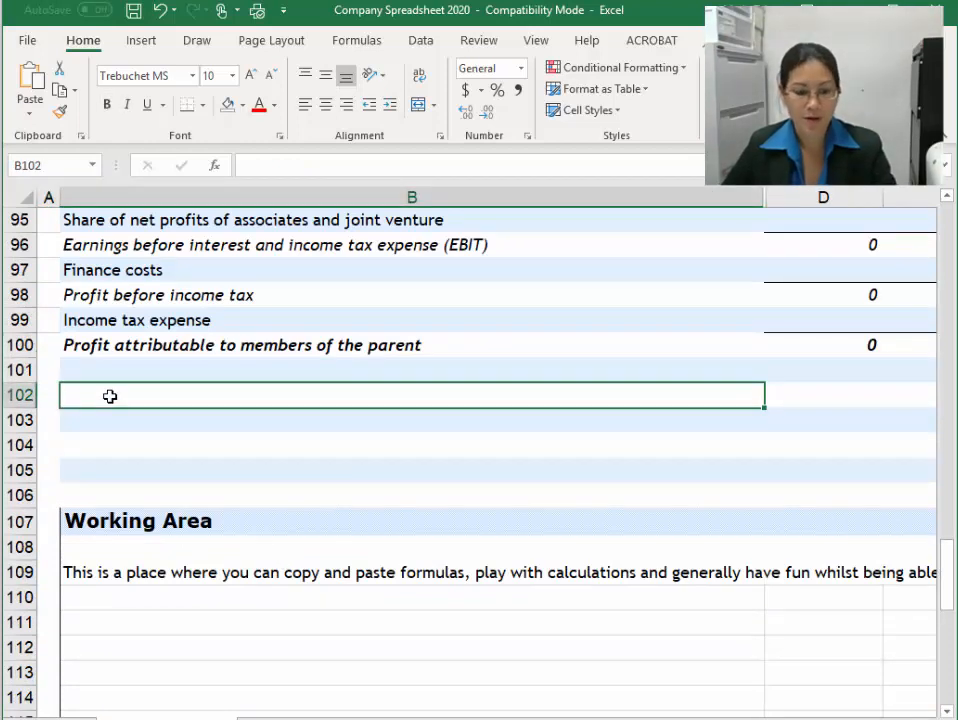
left_click(119, 368)
key("ctrl+v")
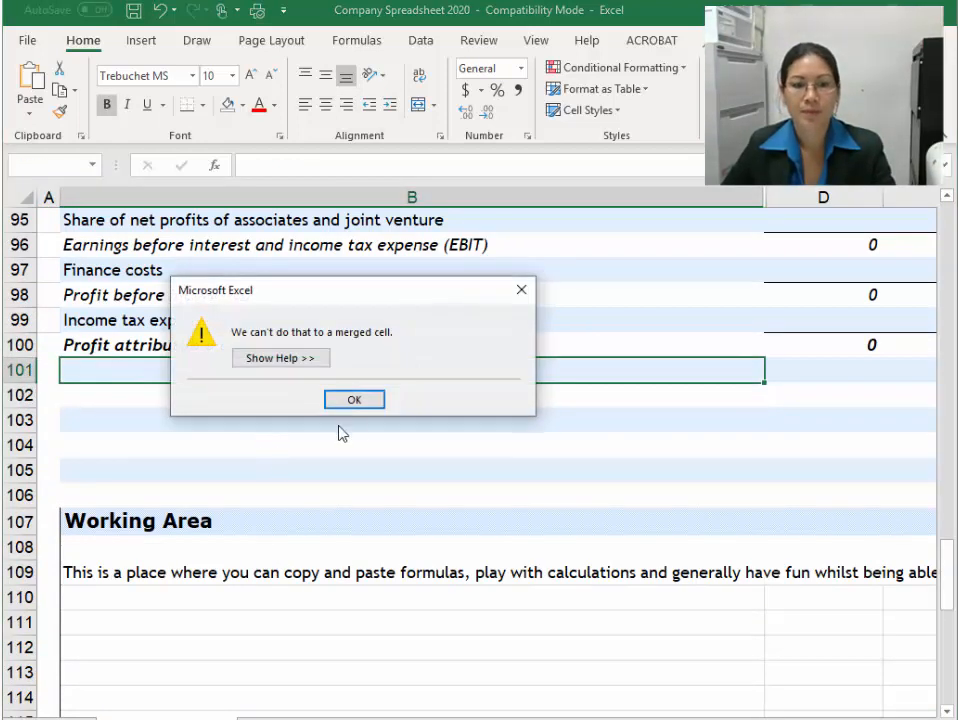
left_click(357, 401)
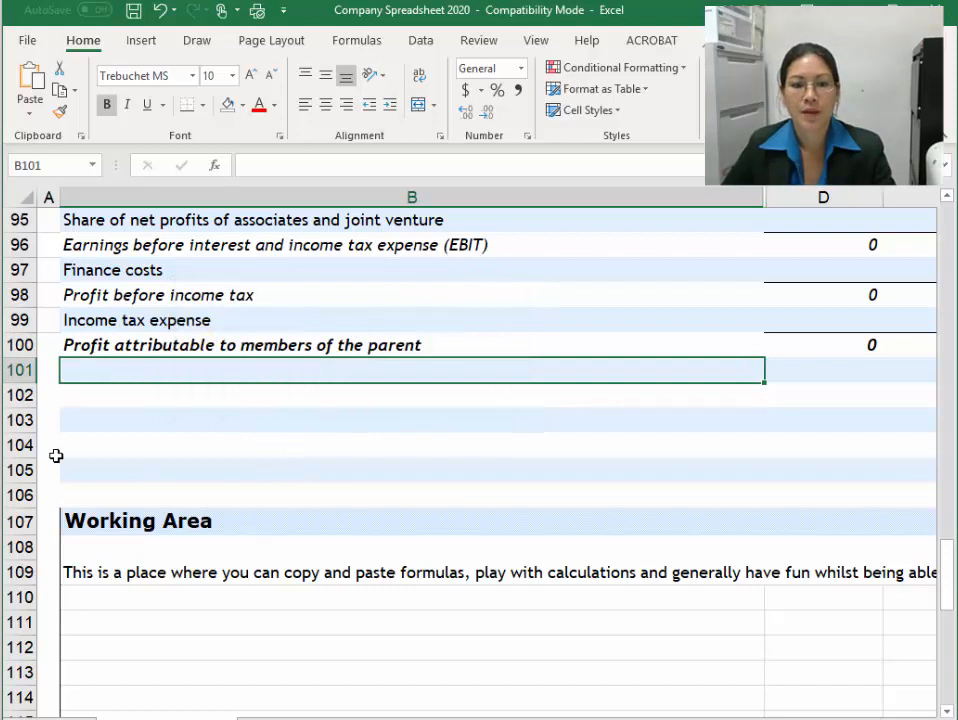
Insert about twenty blank rows at row 106, above the Working Area heading
right_click(20, 495)
left_click(100, 627)
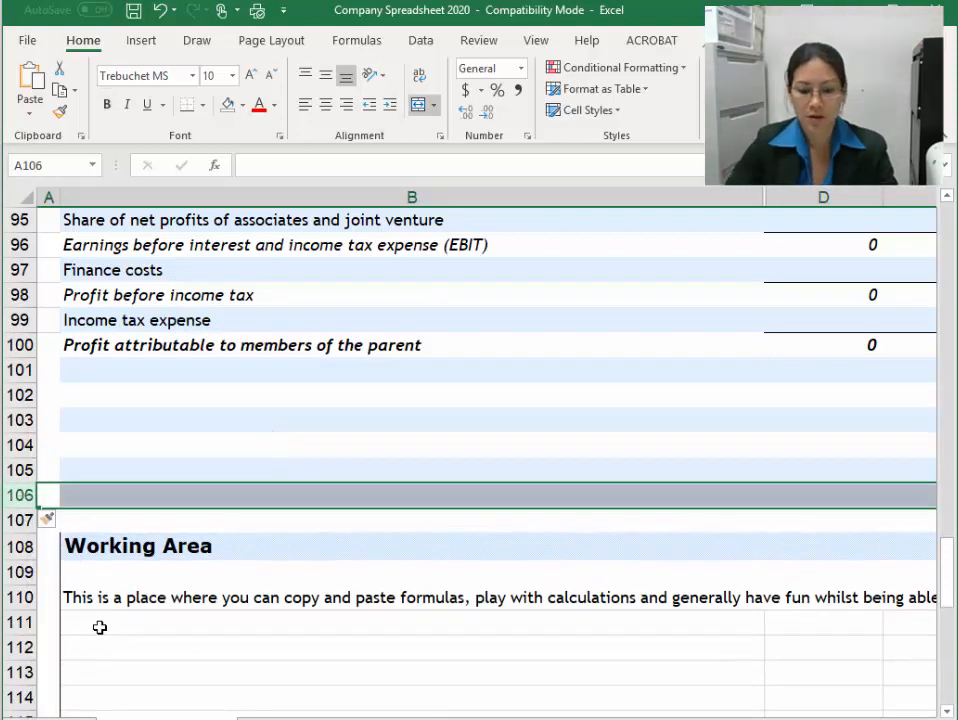
key("F4")
key("F4")
key("F4")
key("F4")
key("F4")
key("F4")
key("F4")
key("F4")
key("F4")
key("F4")
key("F4")
key("F4")
key("F4")
key("F4")
key("F4")
key("F4")
key("F4")
key("F4")
key("F4")
key("F4")
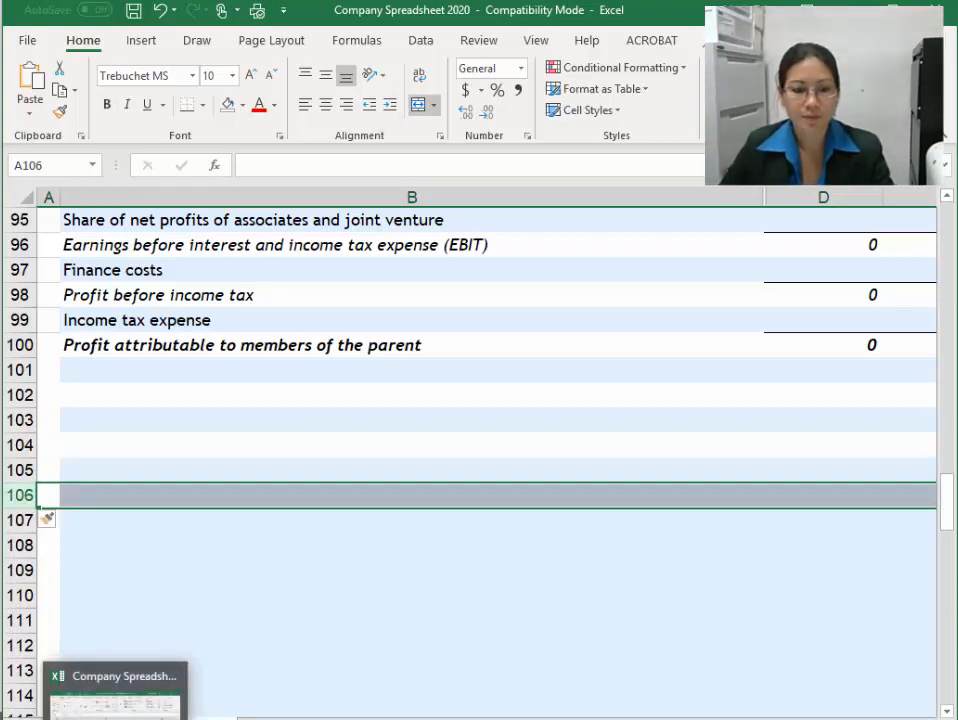
Paste the copied comprehensive income labels into column B starting at B101
left_click(169, 401)
left_click(173, 372)
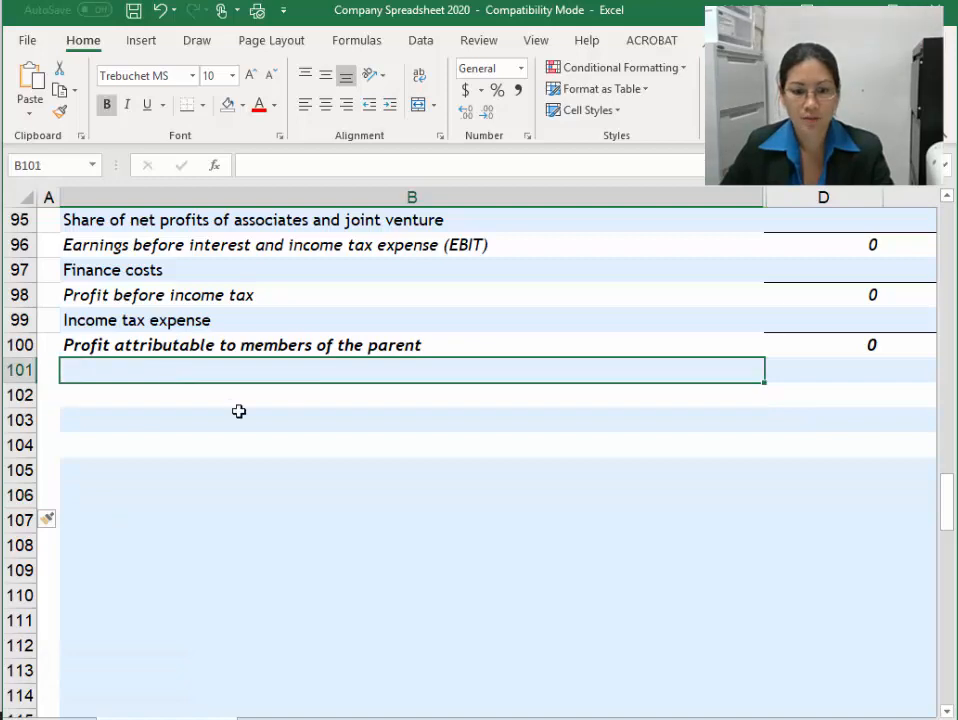
key("ctrl+v")
left_click(189, 452)
left_click(128, 365)
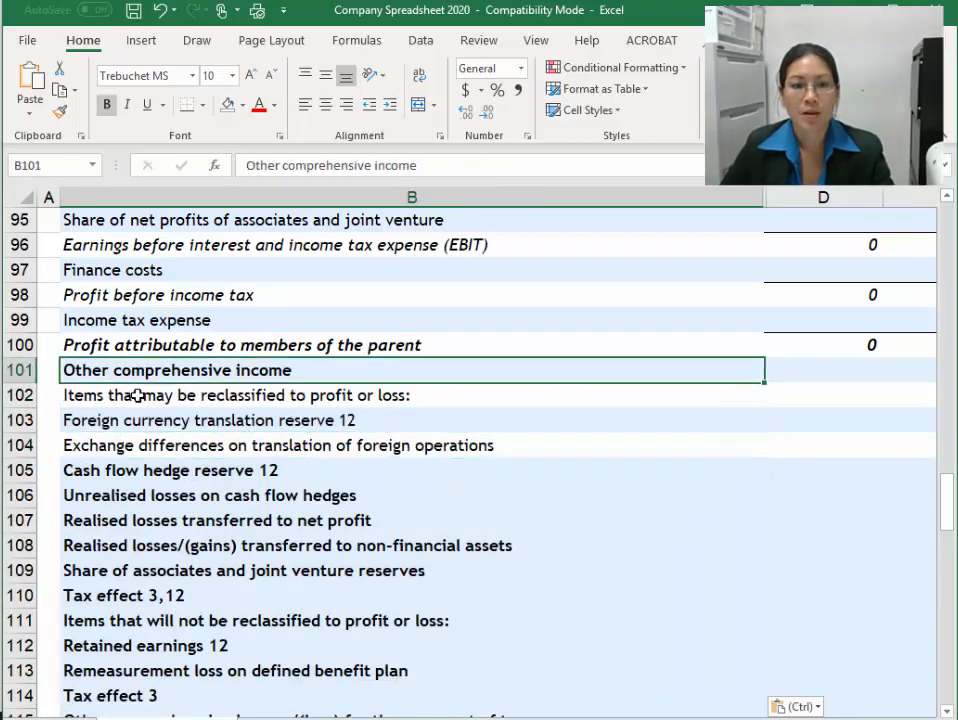
Underline the Other comprehensive income heading in B101 and the Items that may be reclassified to profit or loss subheading in B102
left_click(120, 399)
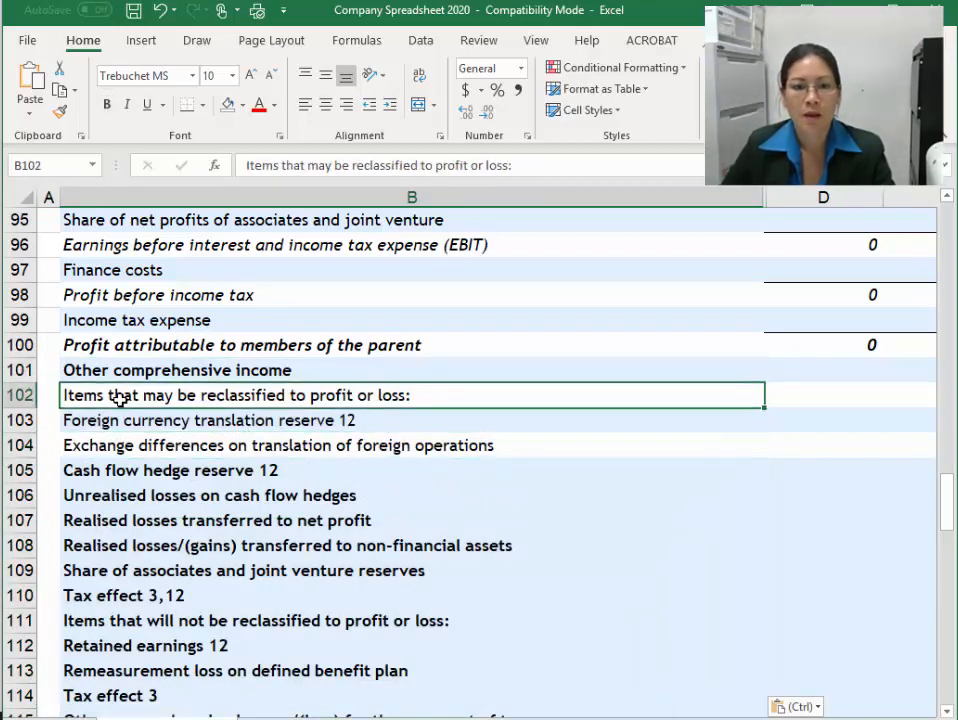
left_click(200, 371)
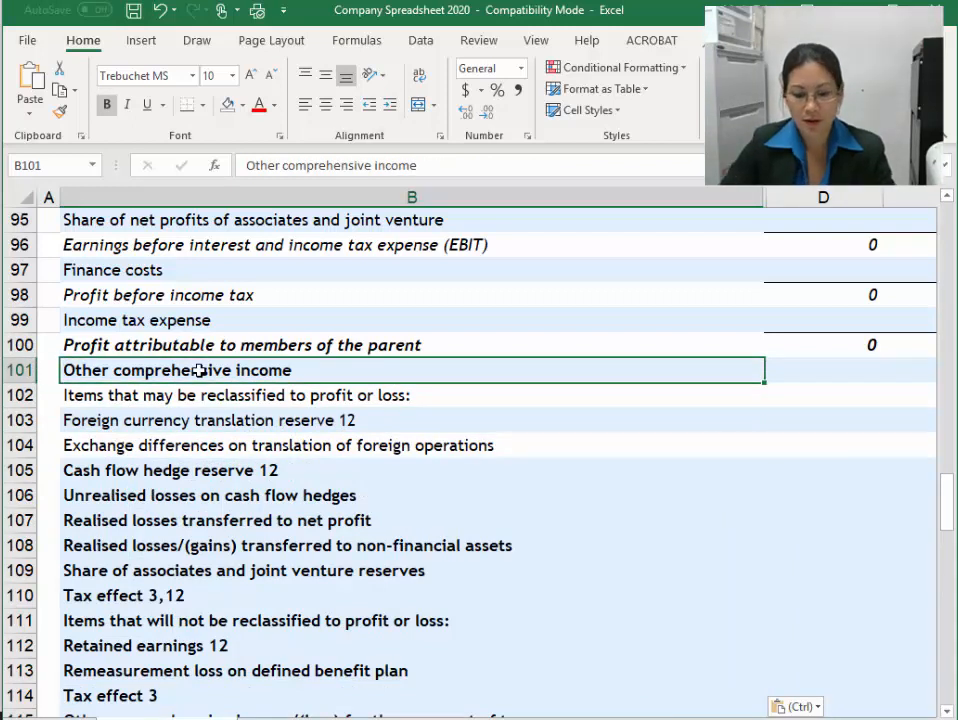
key("ctrl+u")
left_click(185, 395)
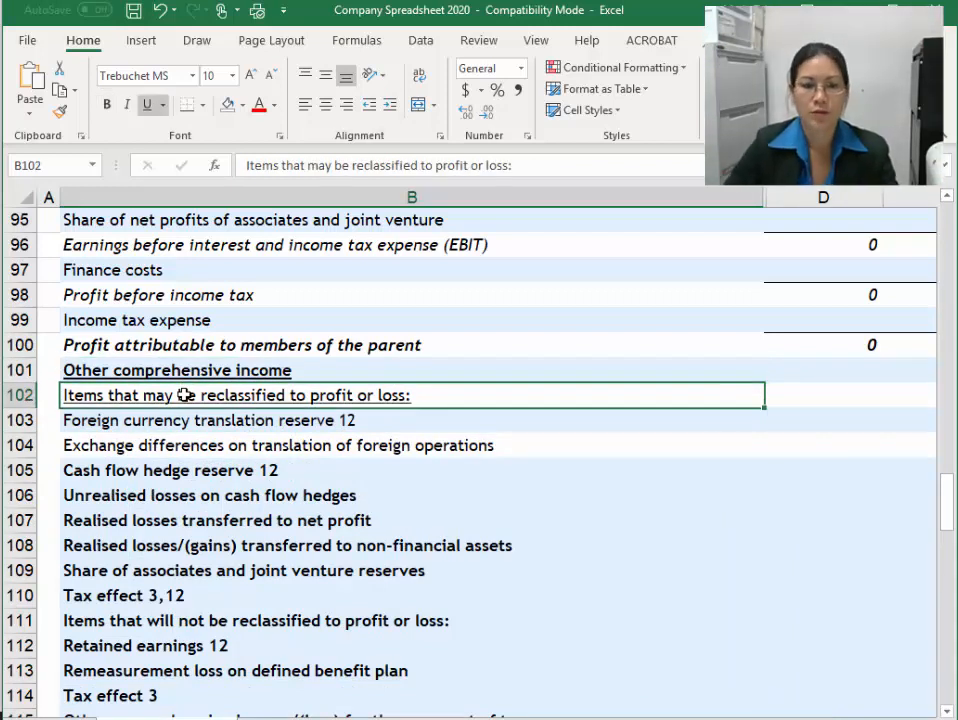
Remove the note number 12 from the Foreign currency translation reserve label in B103
left_click(229, 420)
left_click(506, 162)
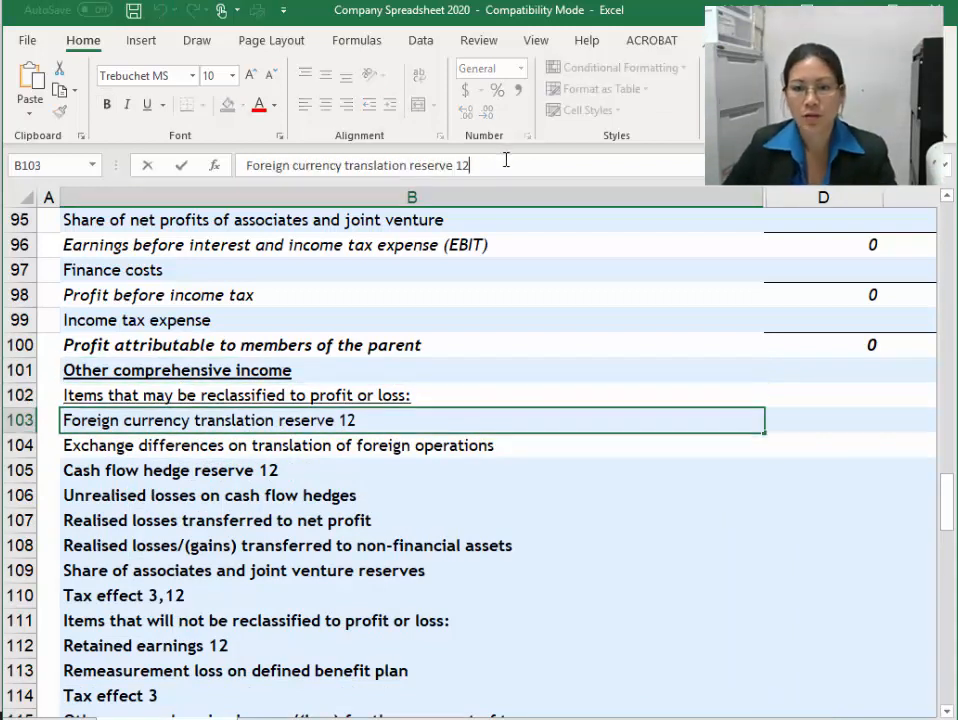
key("Return")
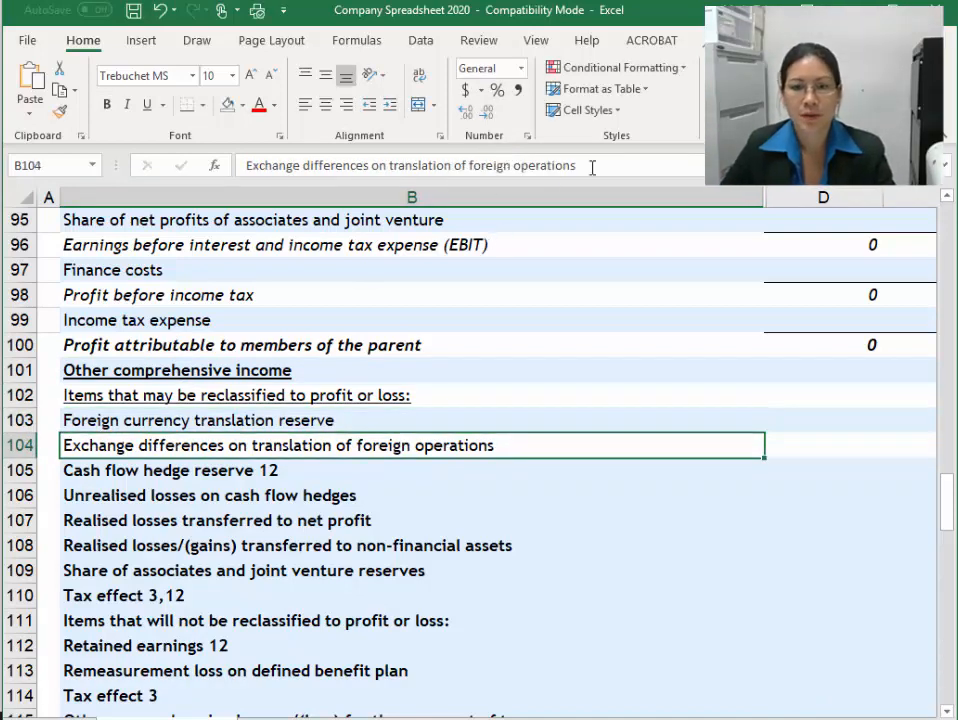
Check the foreign currency headings in the annual report PDF, return to the Excel workbook and underline the Foreign currency translation reserve label in B103
left_click(393, 420)
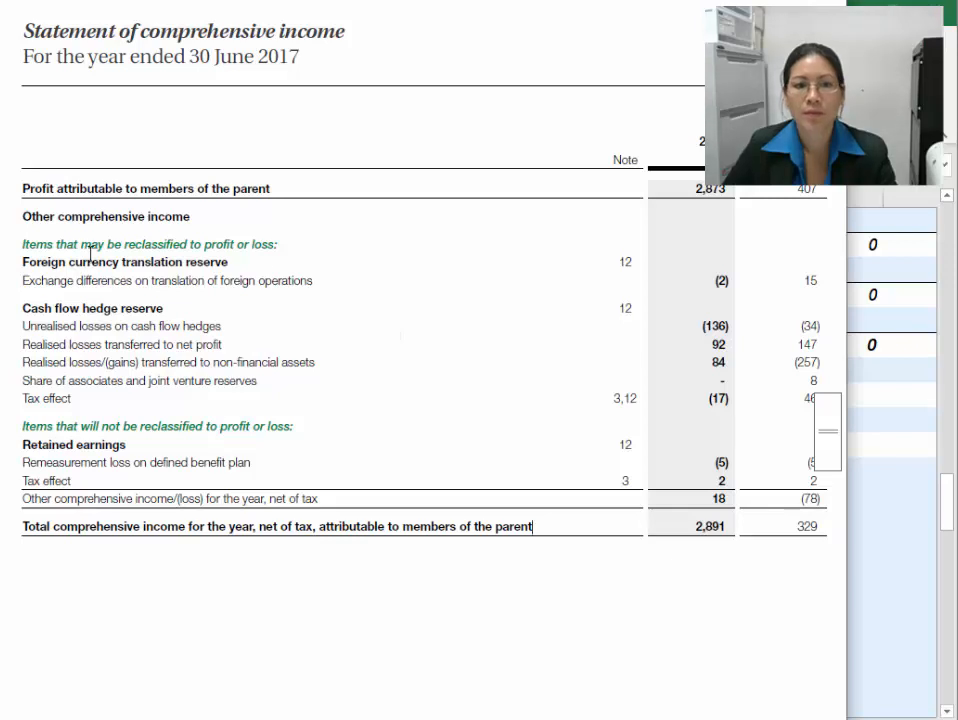
left_click_drag(25, 246, 221, 260)
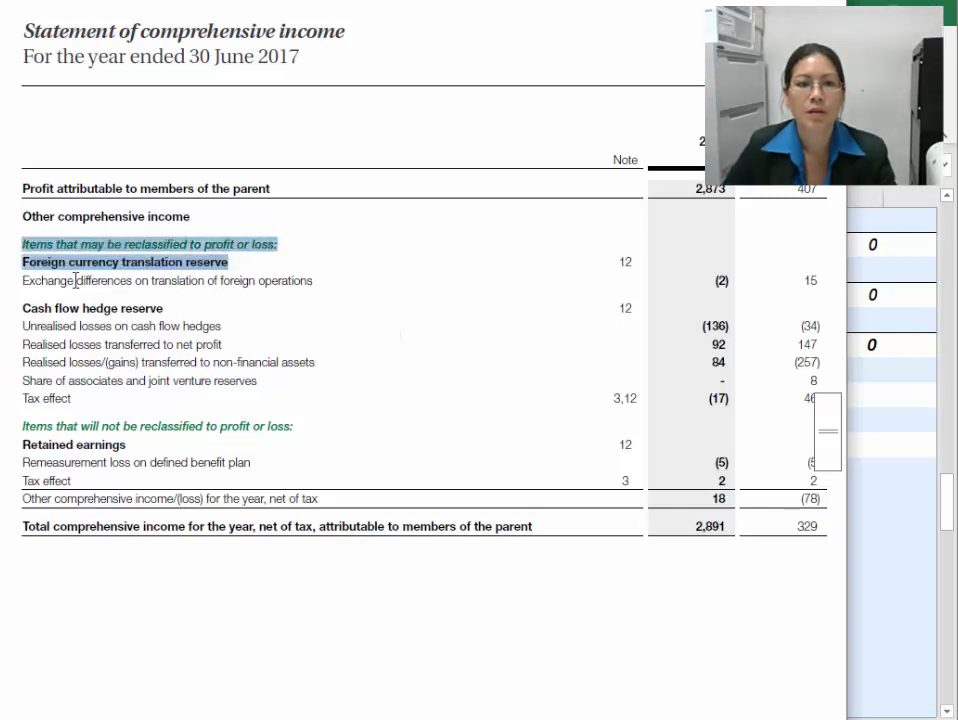
left_click_drag(35, 280, 280, 277)
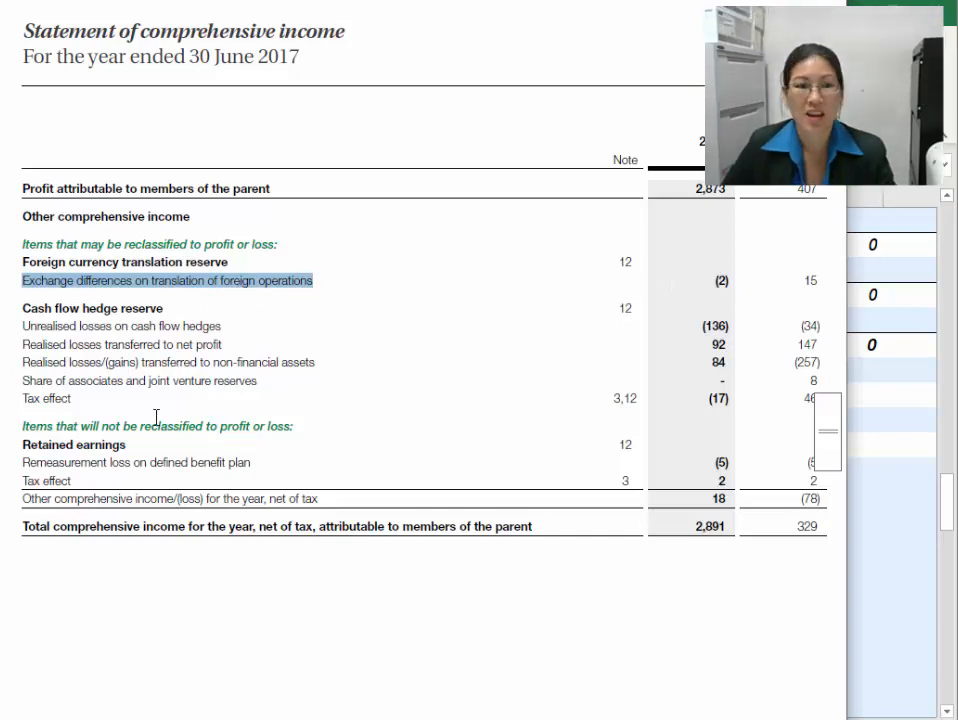
key("alt+Tab")
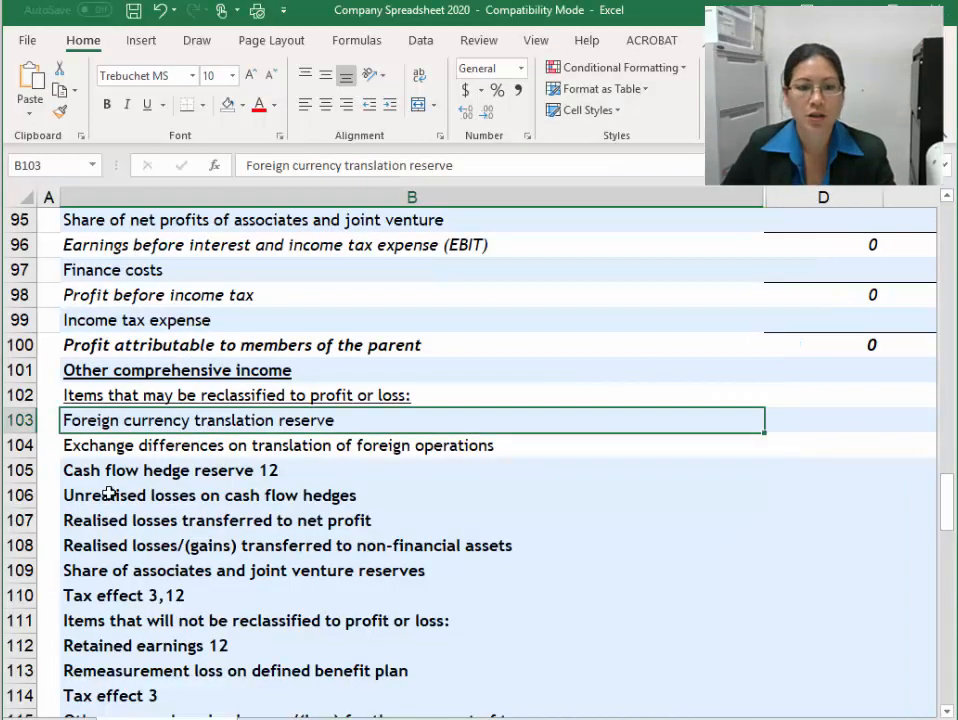
key("ctrl+u")
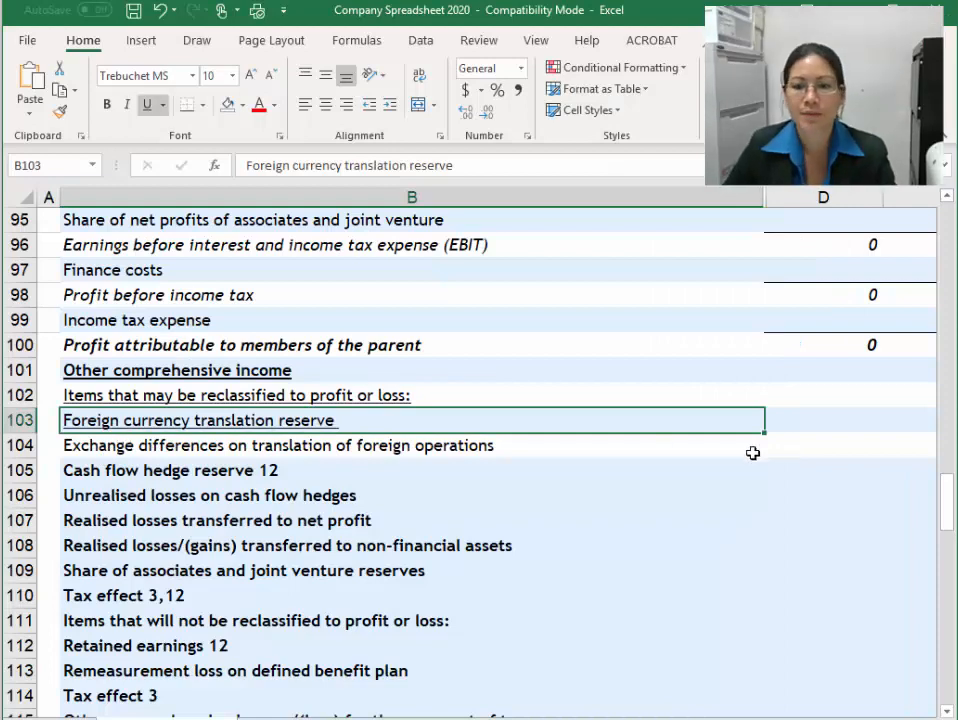
Using the annual report PDF figures, enter 15 in G104 and -2 in F104 for exchange differences on translation of foreign operations
left_click(791, 436)
key("Right")
key("Right")
key("Right")
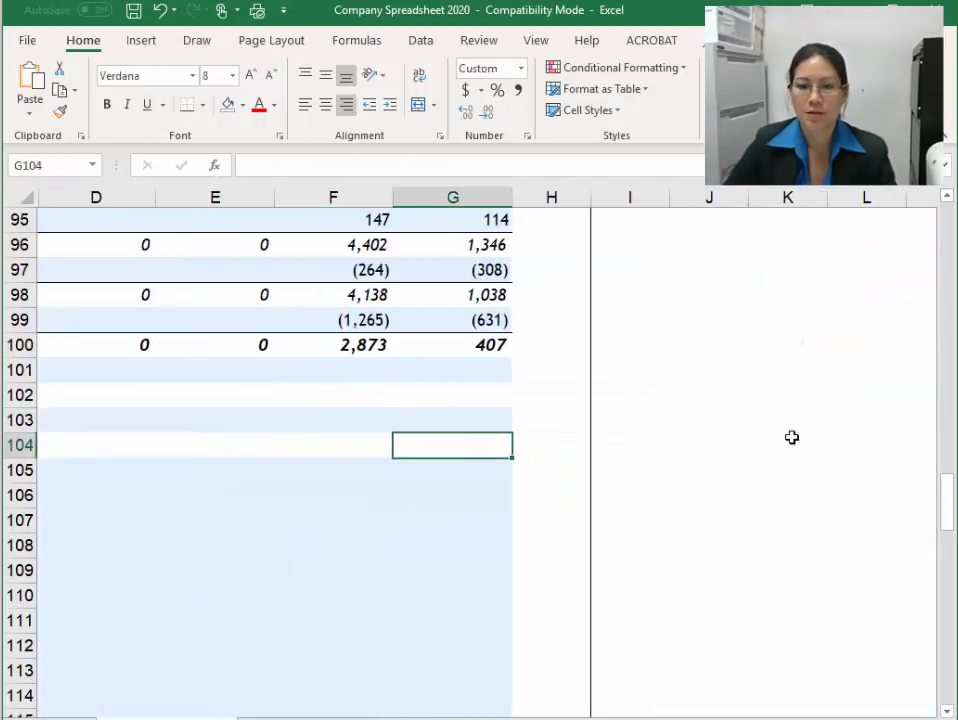
key("alt+Tab")
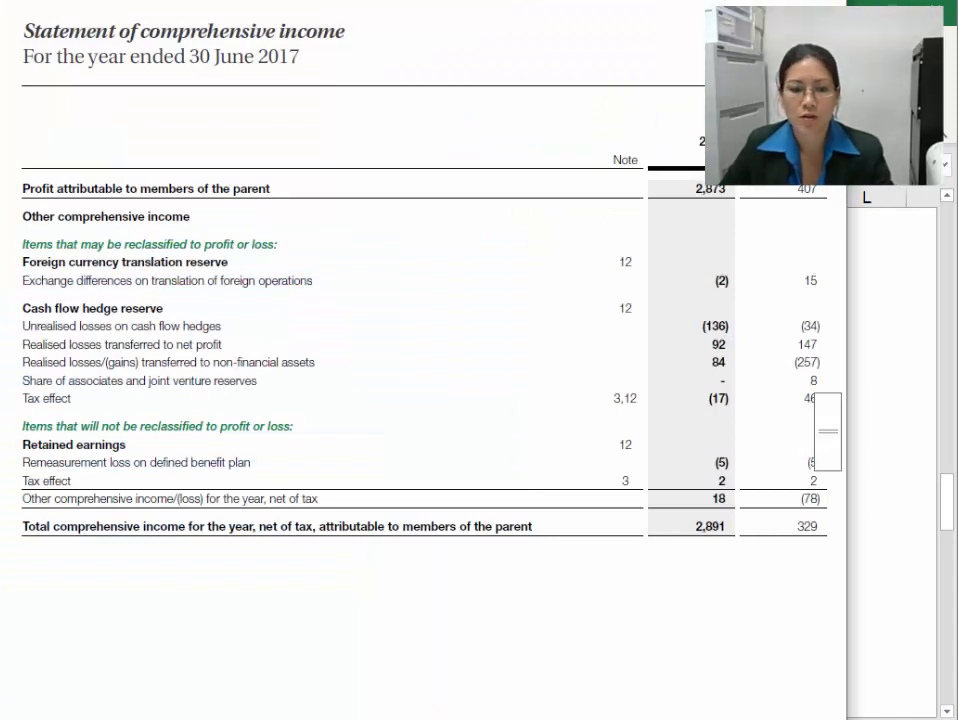
key("alt+Tab")
type("15")
key("Left")
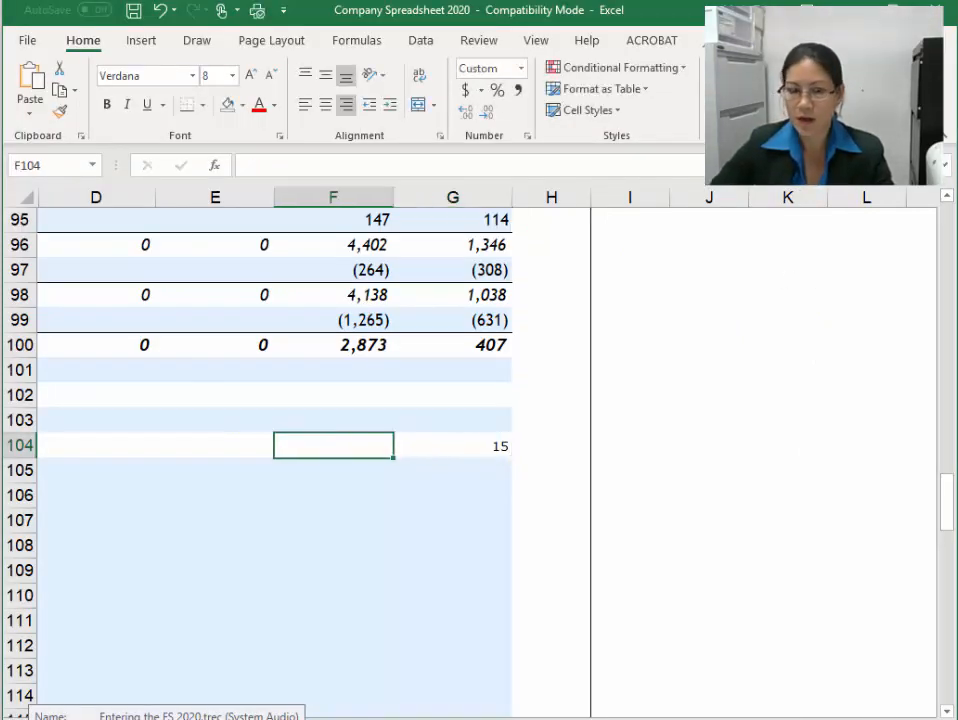
type("-2")
key("Return")
Remove the note number 12 from the Cash flow hedge reserve label in B105
key("Left")
key("Left")
key("Left")
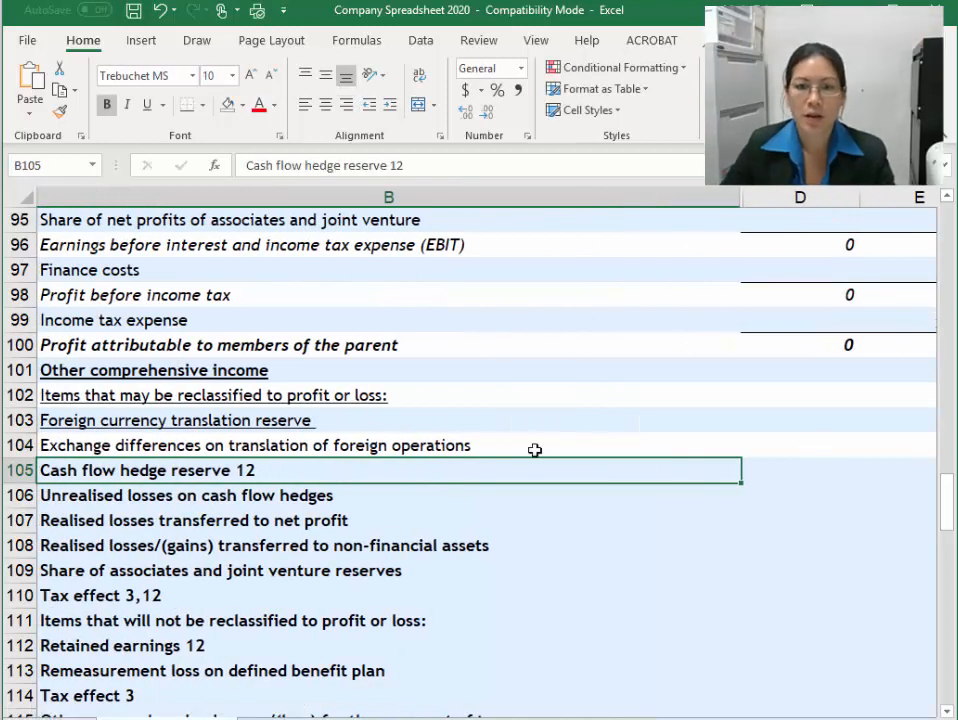
left_click(440, 163)
key("BackSpace")
key("BackSpace")
key("Return")
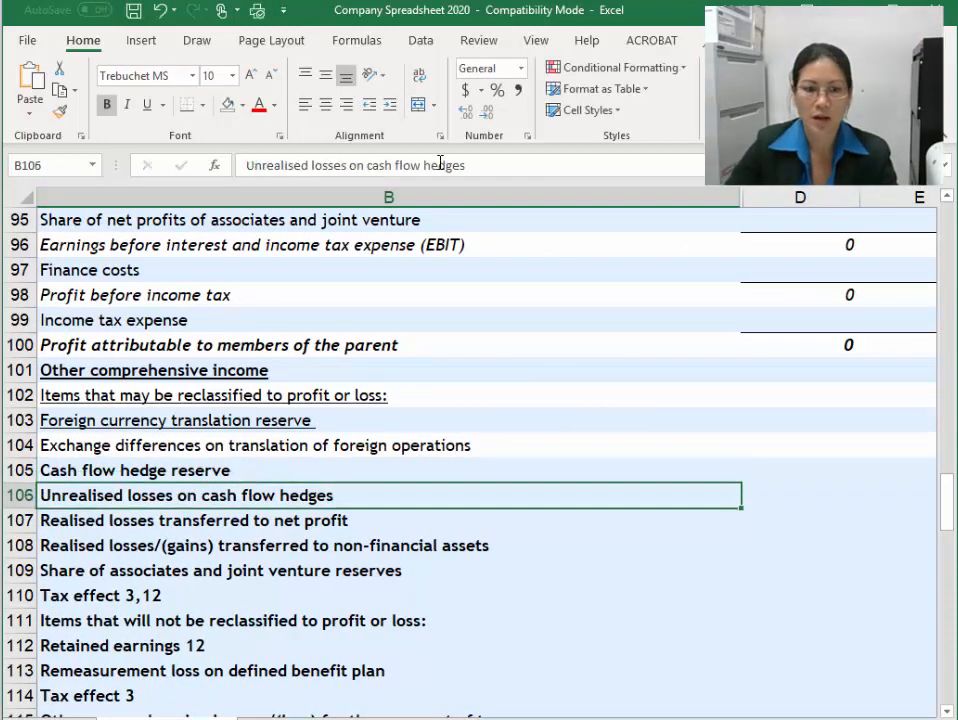
Remove the note numbers 3,12 from the Tax effect label in B110 and 12 from the Retained earnings label in B112
left_click(253, 591)
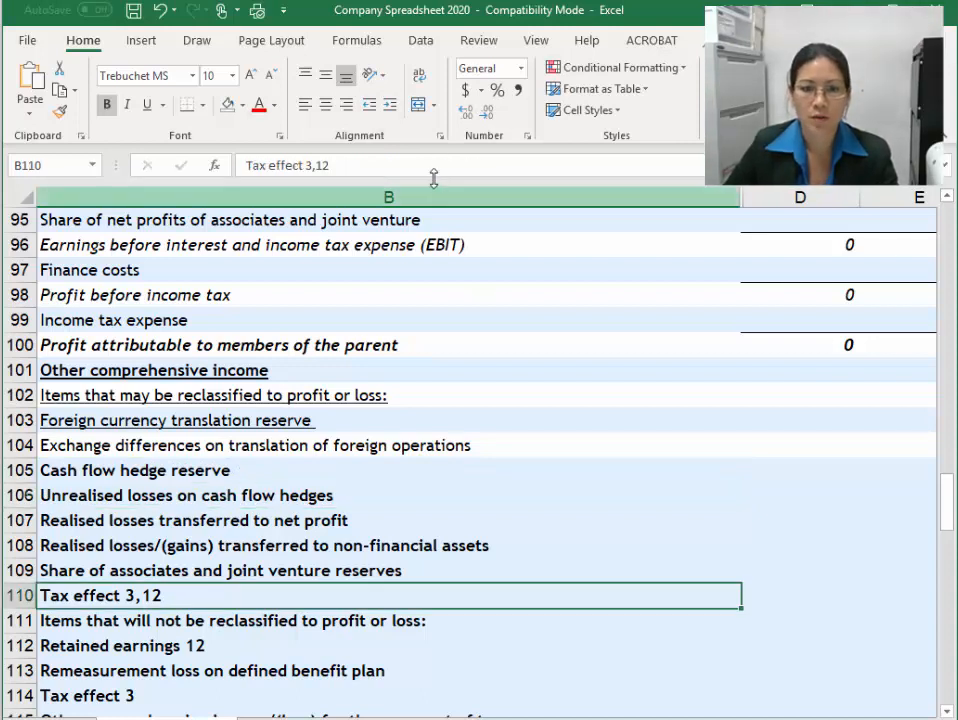
left_click(434, 165)
key("BackSpace")
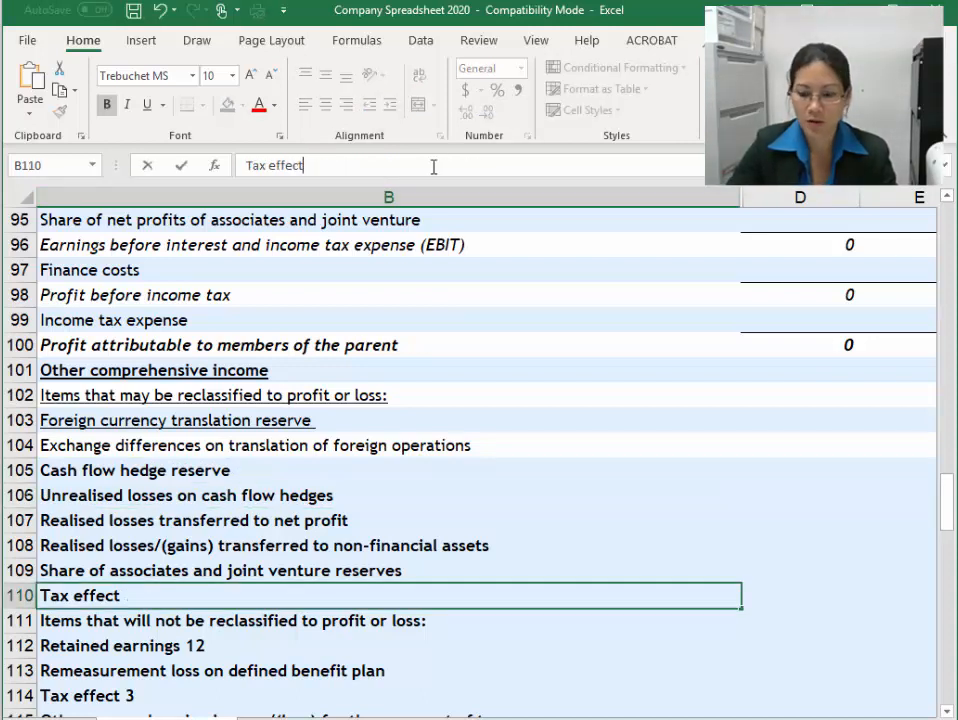
key("Return")
left_click(284, 646)
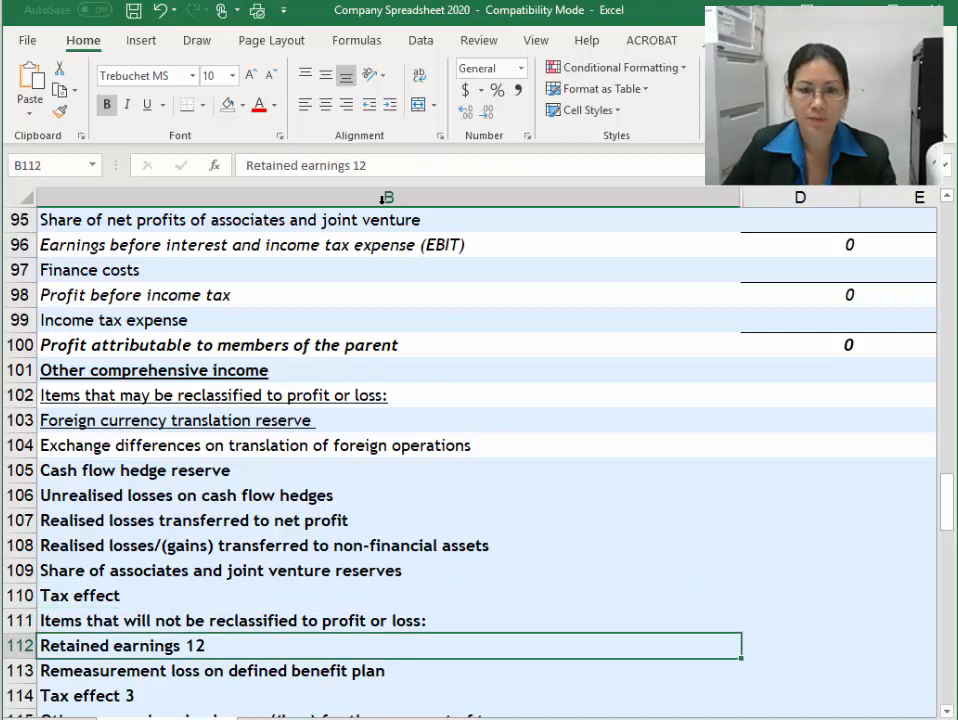
left_click(396, 158)
key("BackSpace")
key("BackSpace")
key("BackSpace")
key("Return")
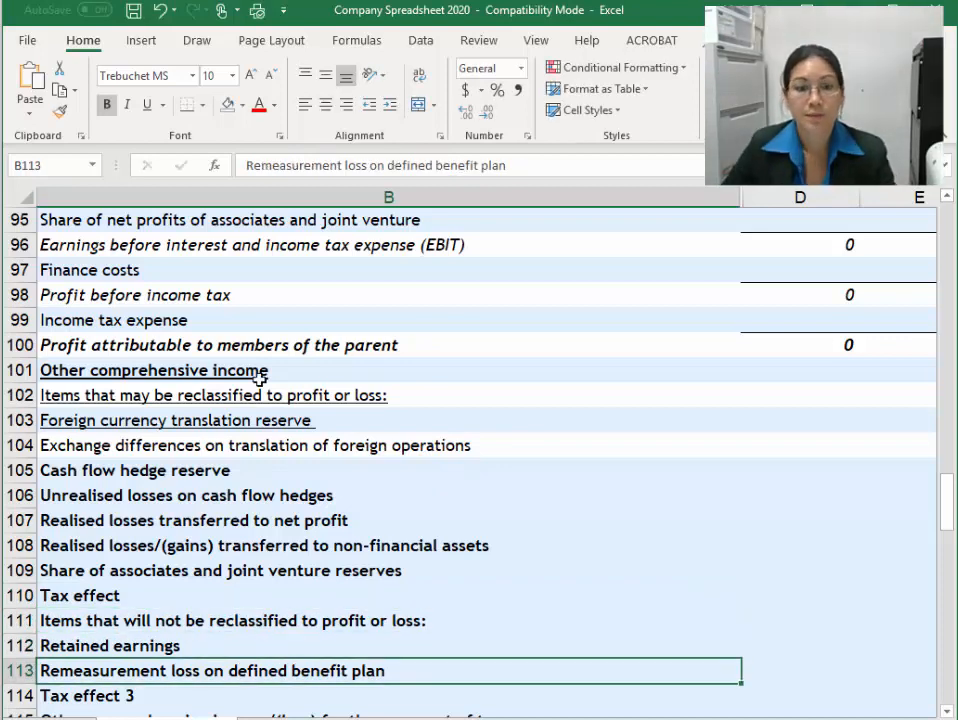
Copy the plain white-row format of B104 onto the labels in B106, B108, B110, B112, B114 and B116
left_click(224, 445)
left_click(60, 112)
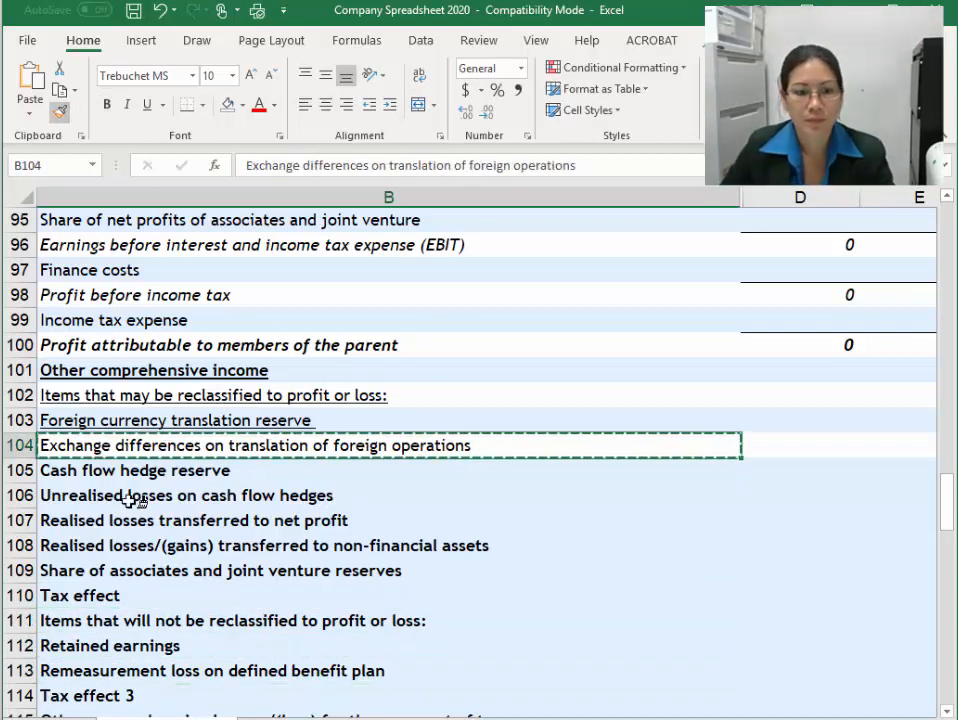
left_click(135, 495)
double_click(60, 112)
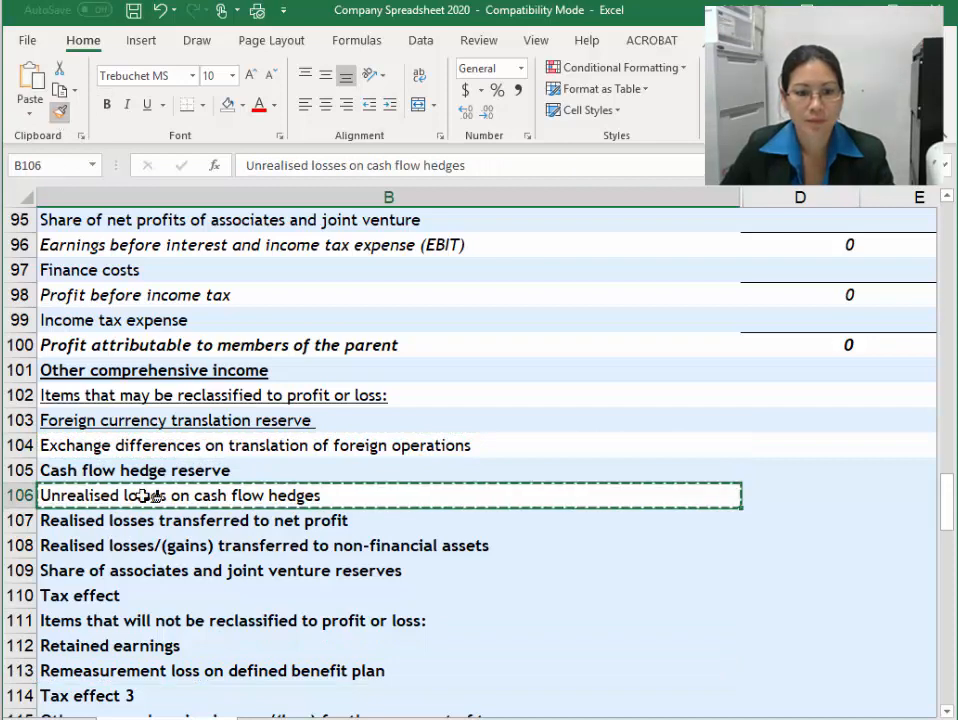
left_click(132, 546)
left_click(118, 598)
left_click(120, 645)
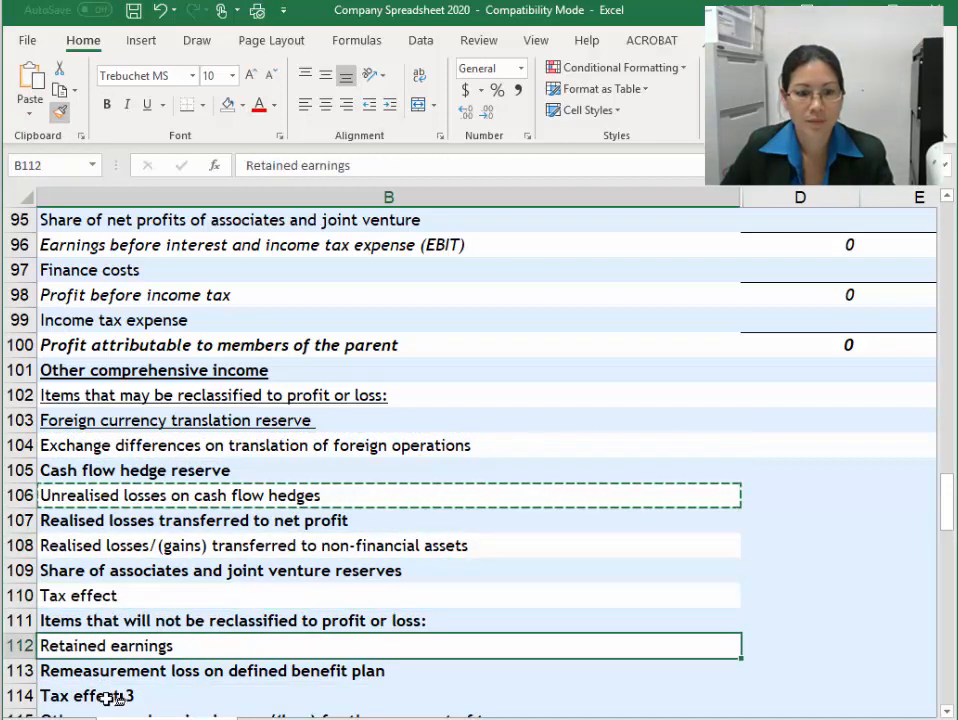
left_click(92, 695)
scroll(125, 593, "down", 2)
left_click(125, 595)
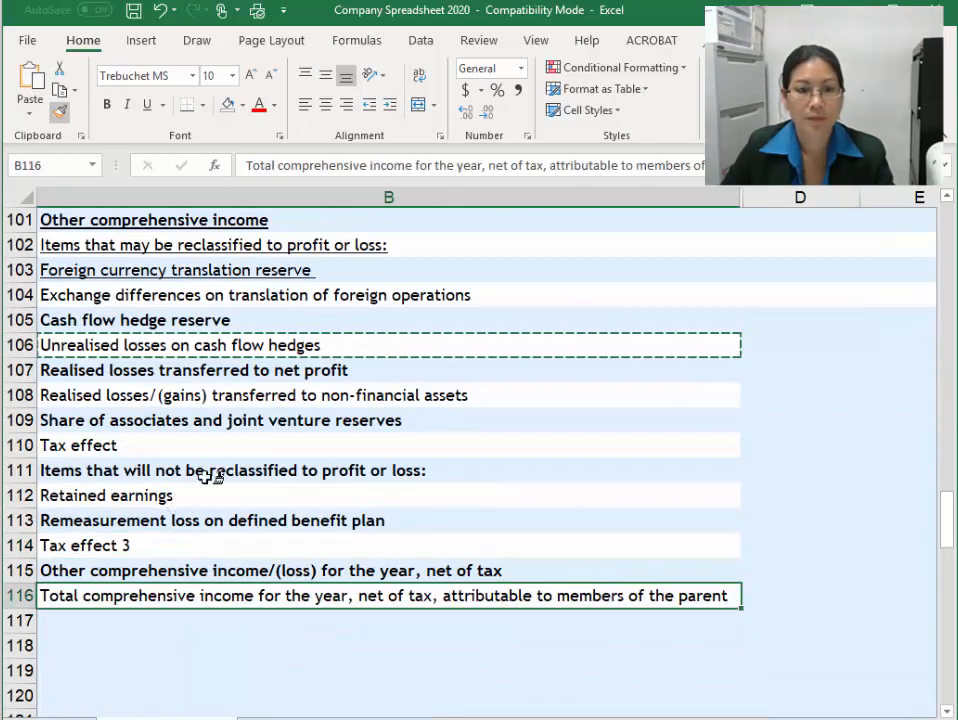
left_click(60, 112)
left_click(224, 396)
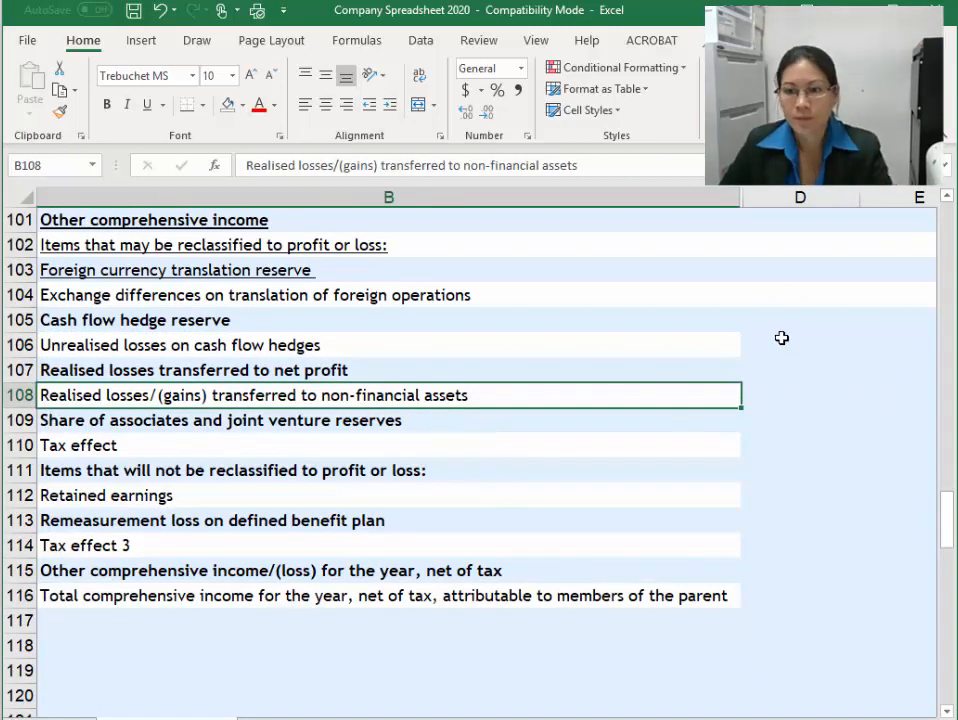
Copy the format of D104 across columns D to G in every even row from 106 to 118
left_click(795, 295)
left_click(61, 113)
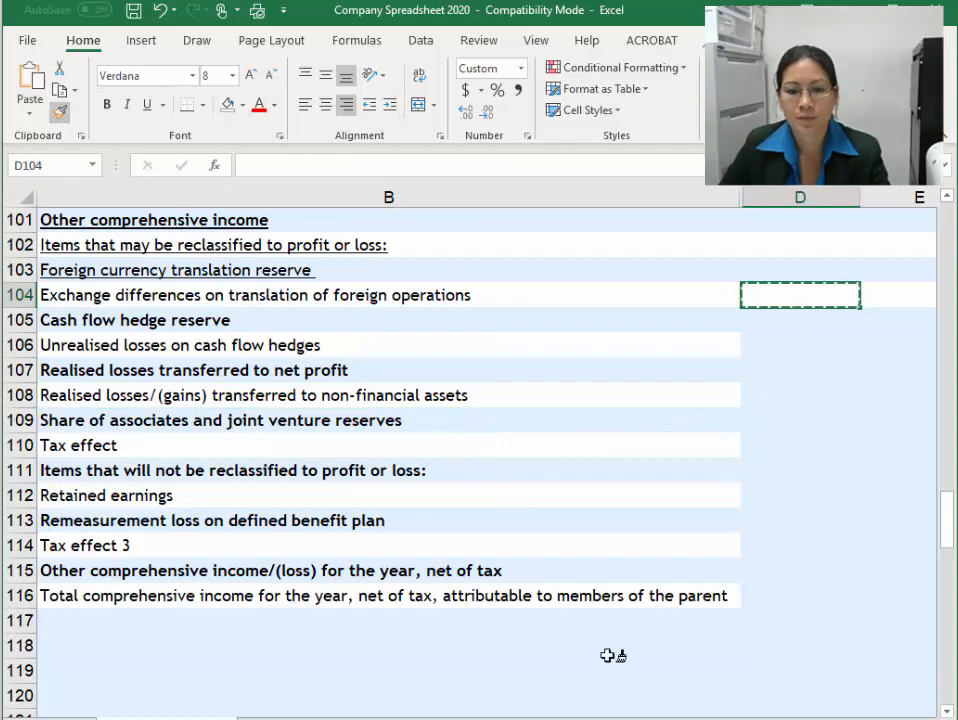
left_click_drag(673, 719, 700, 719)
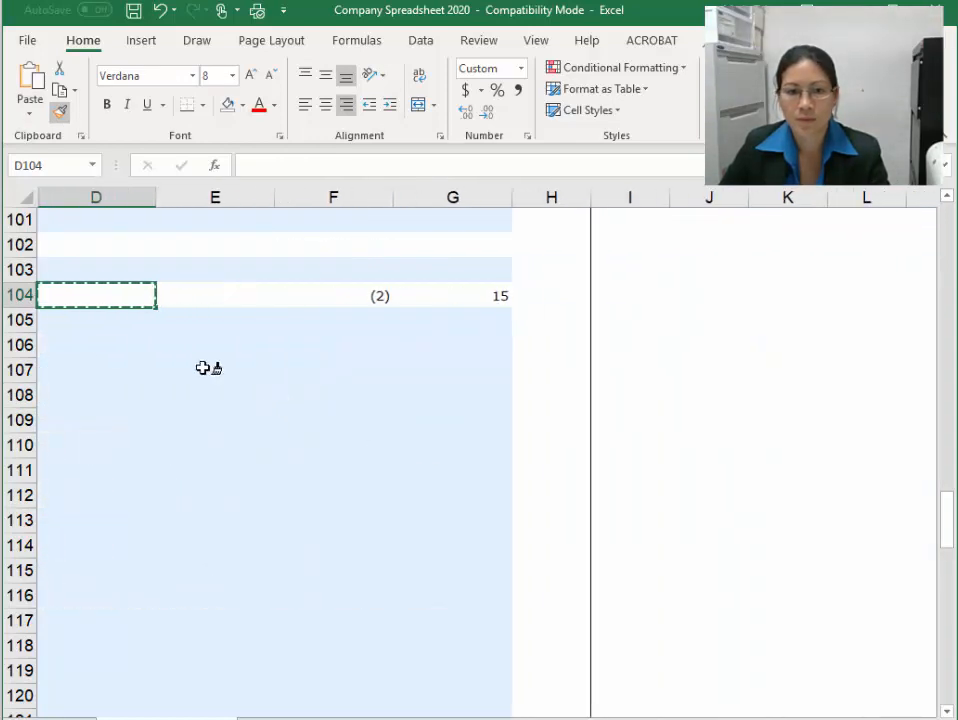
left_click_drag(100, 346, 415, 350)
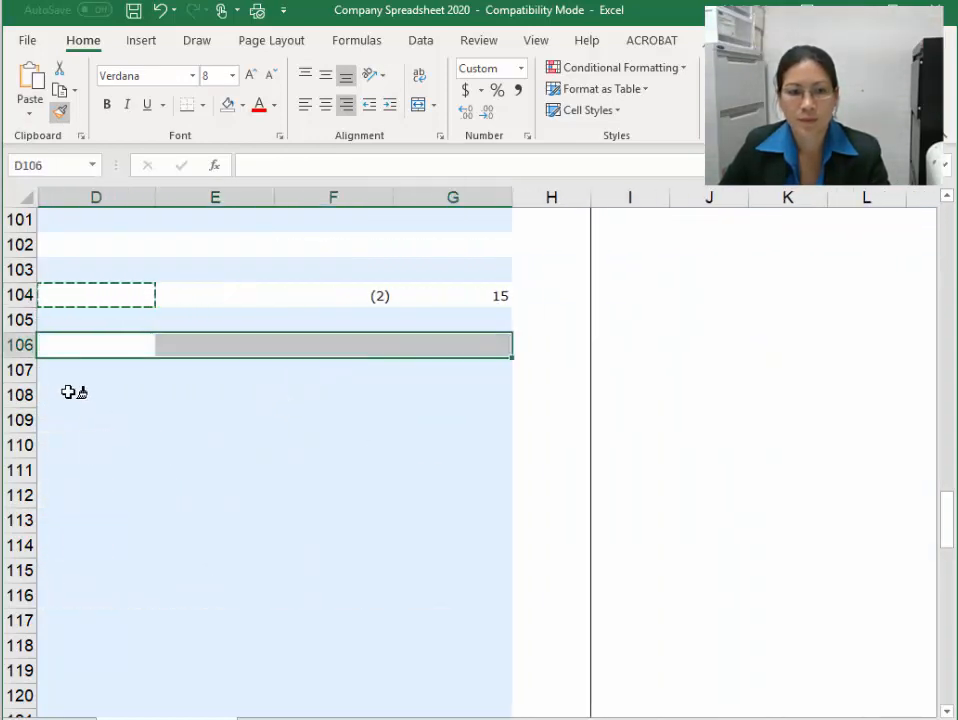
left_click_drag(71, 391, 440, 393)
left_click_drag(76, 447, 430, 447)
left_click_drag(75, 496, 420, 496)
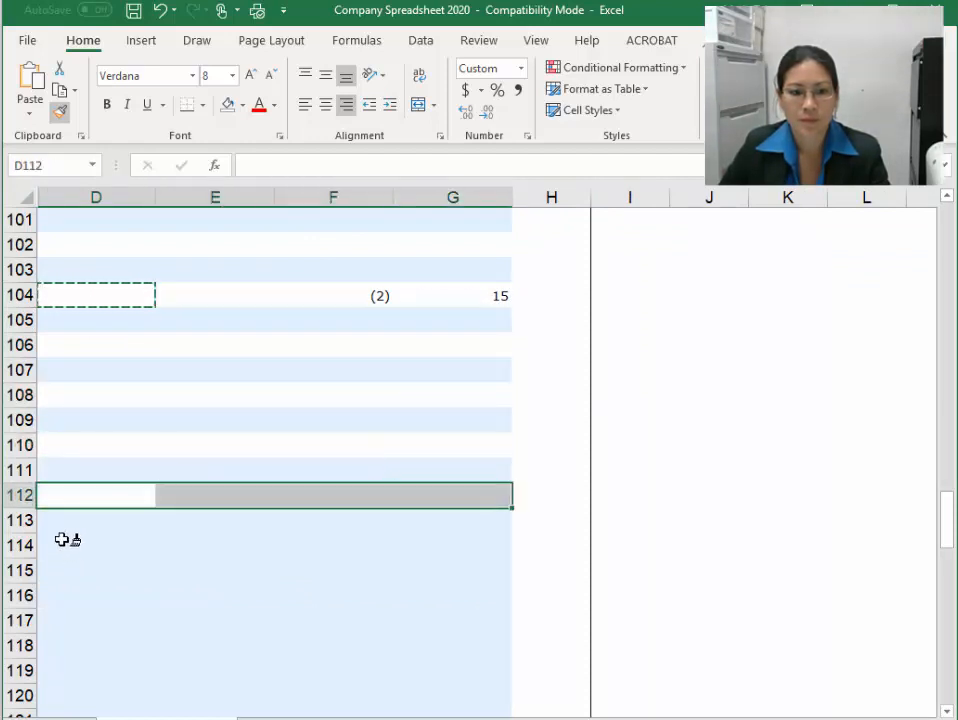
left_click_drag(64, 539, 445, 549)
left_click_drag(90, 597, 485, 597)
left_click_drag(116, 651, 430, 652)
left_click(60, 113)
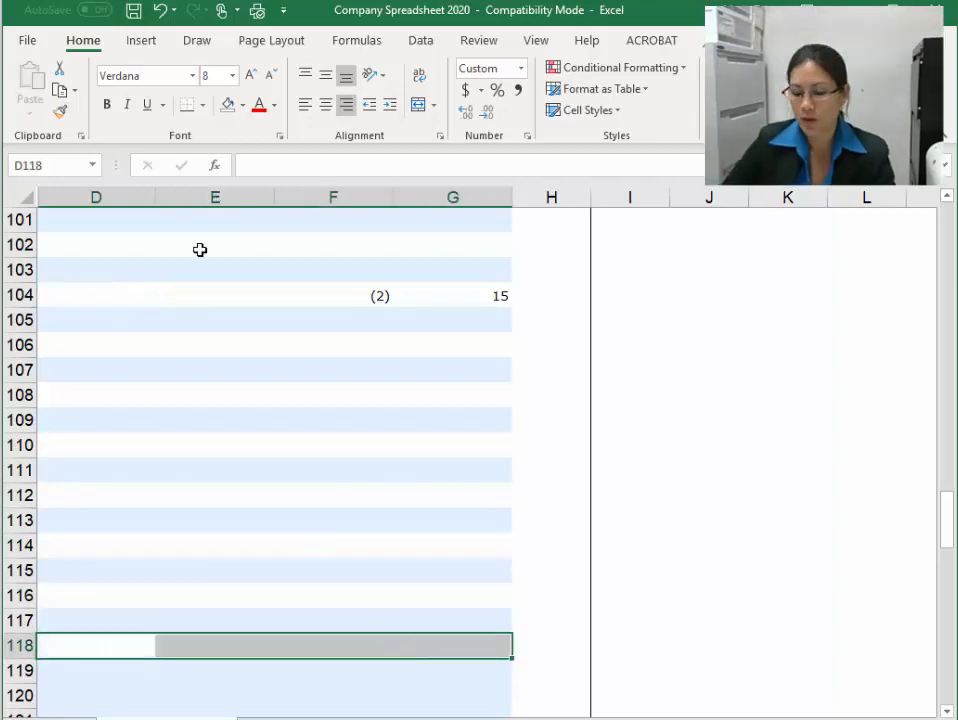
Compare the Cash flow hedge reserve label in B105 with its heading and line items from Unrealised losses to Tax effect in the annual report PDF
key("Home")
scroll(496, 436, "up", 1)
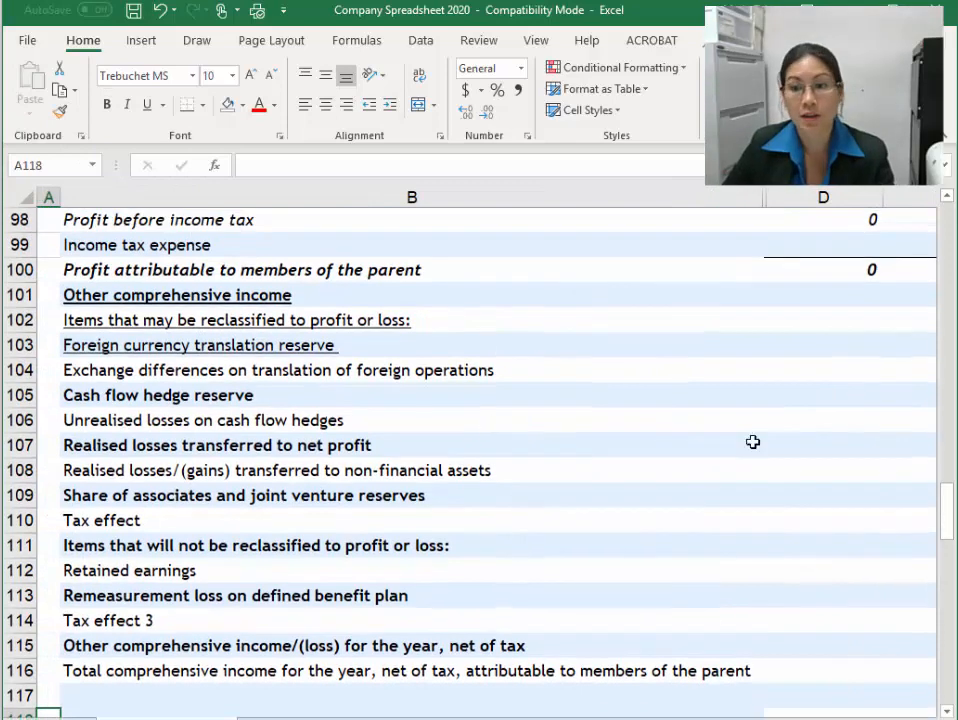
scroll(440, 378, "up", 1)
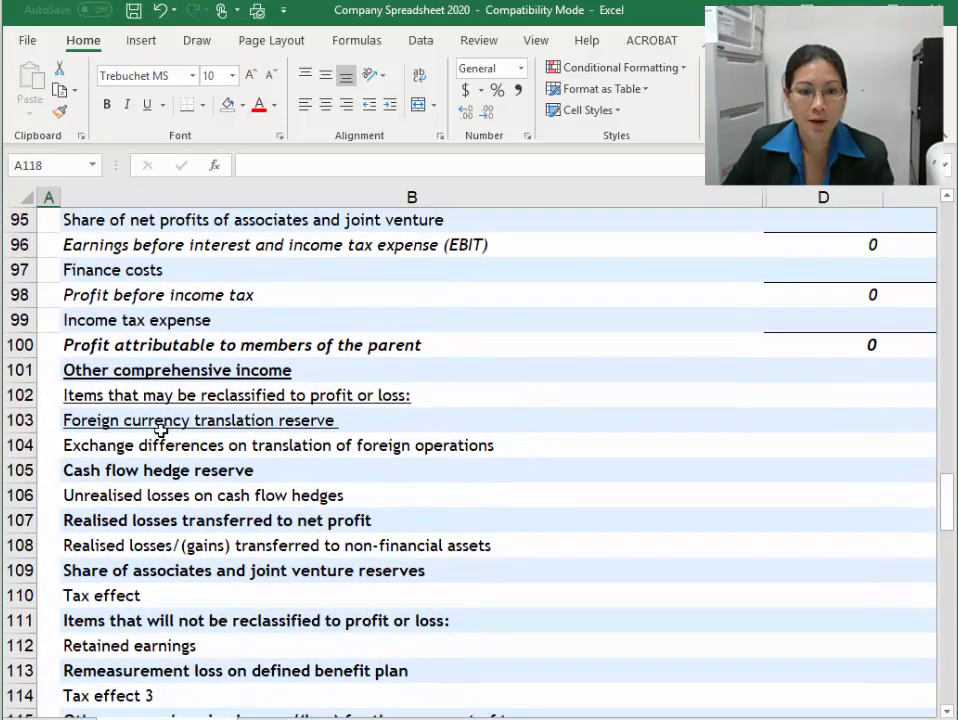
left_click(156, 399)
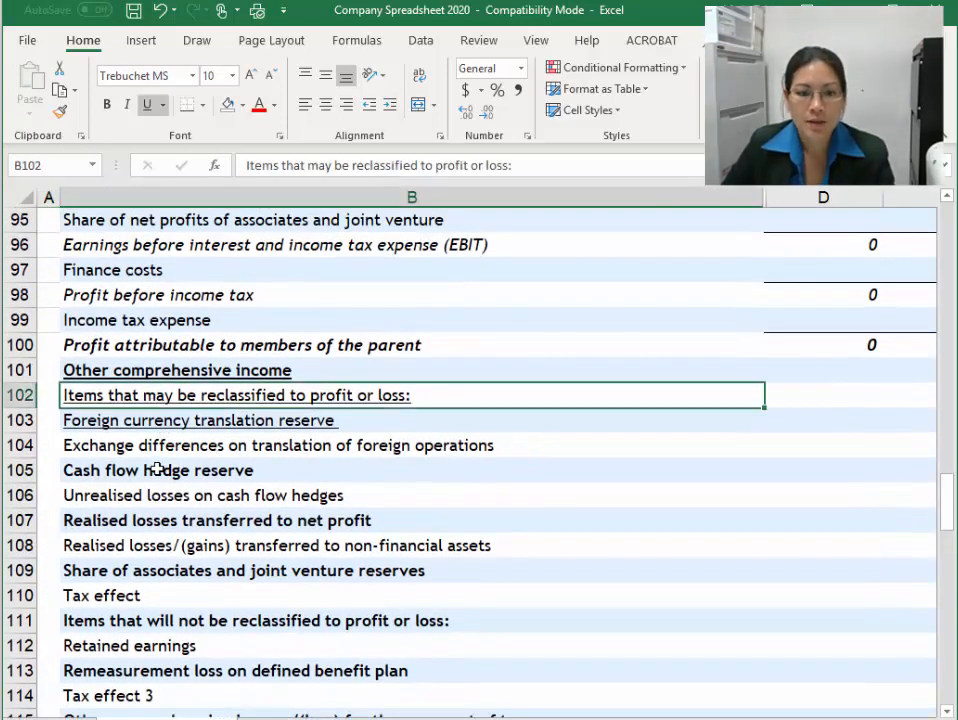
left_click(157, 468)
left_click(1, 630)
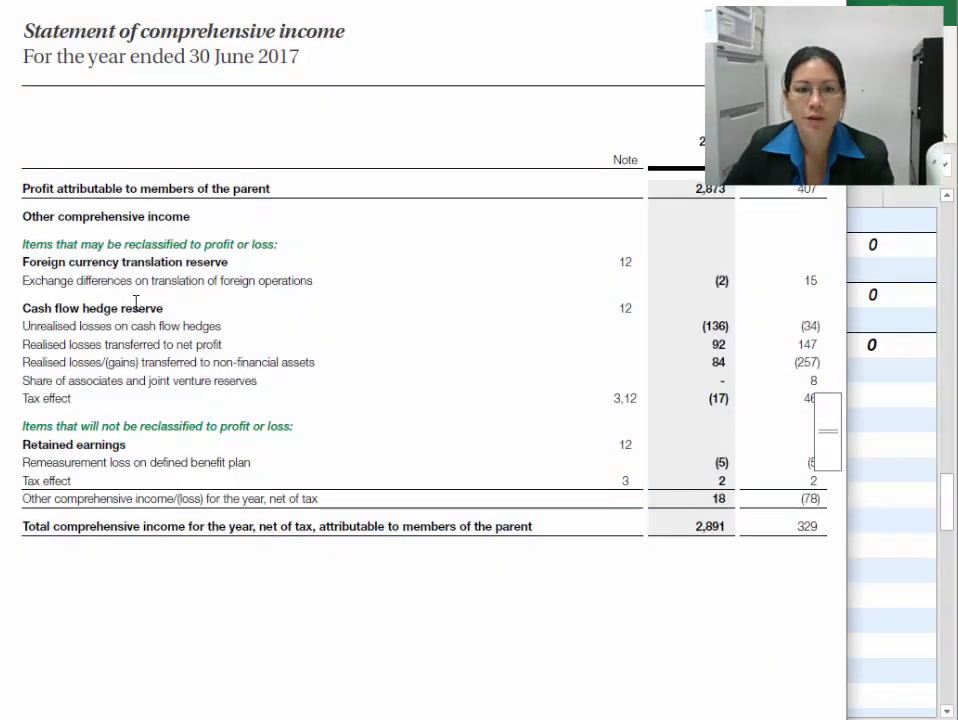
left_click_drag(22, 306, 134, 307)
left_click_drag(54, 328, 112, 328)
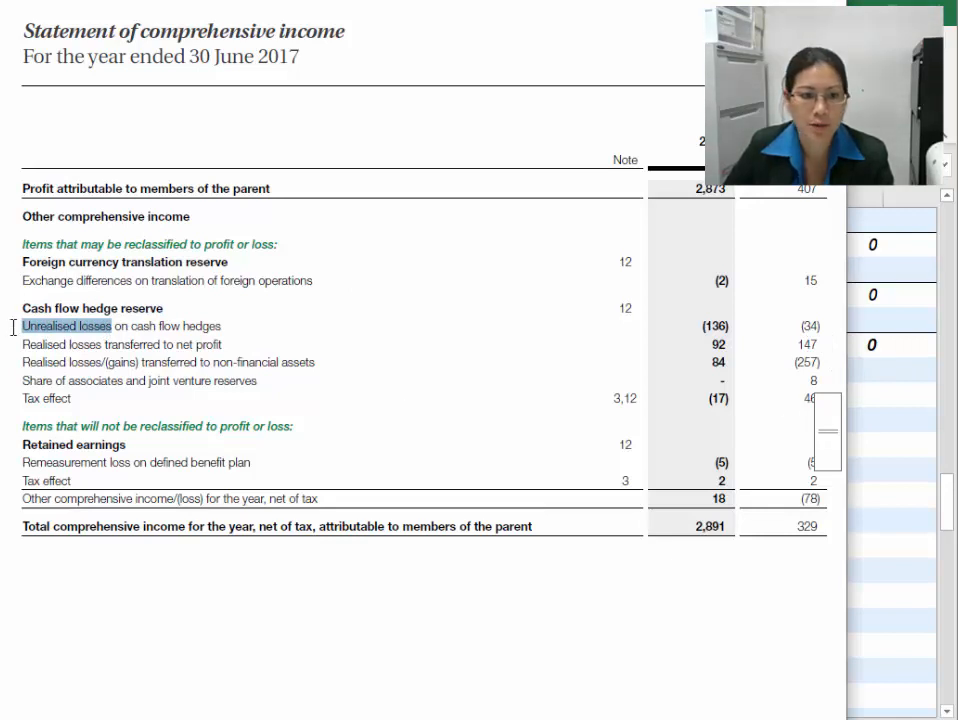
left_click_drag(13, 327, 67, 399)
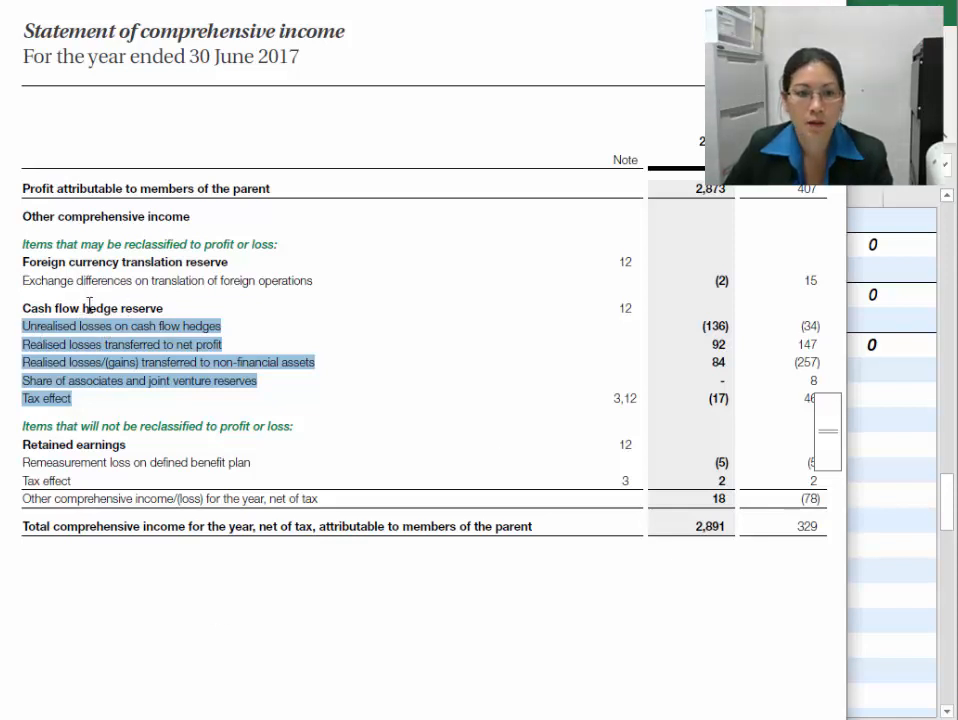
Check the 2016 unrealised losses figure in the PDF, switch back to the workbook and underline the Cash flow hedge reserve label in B105
double_click(806, 326)
key("alt+Tab")
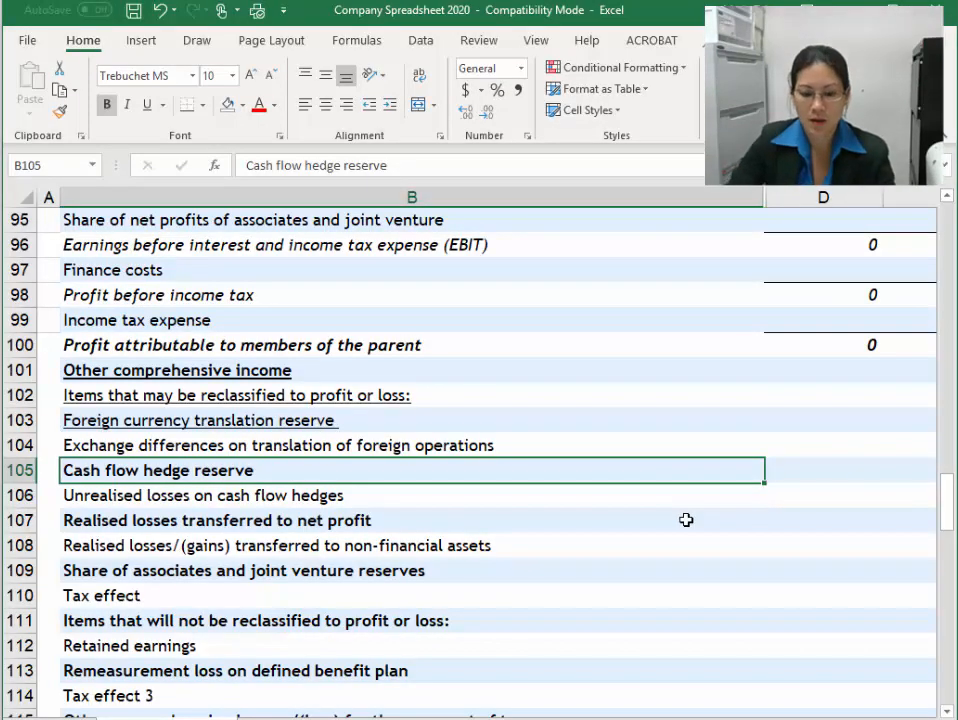
key("ctrl+u")
Enter the 2016 cash flow hedge figures -34, 147, -257, 8 and 46 in G106 to G110
key("Down")
key("Right")
key("Right")
key("Right")
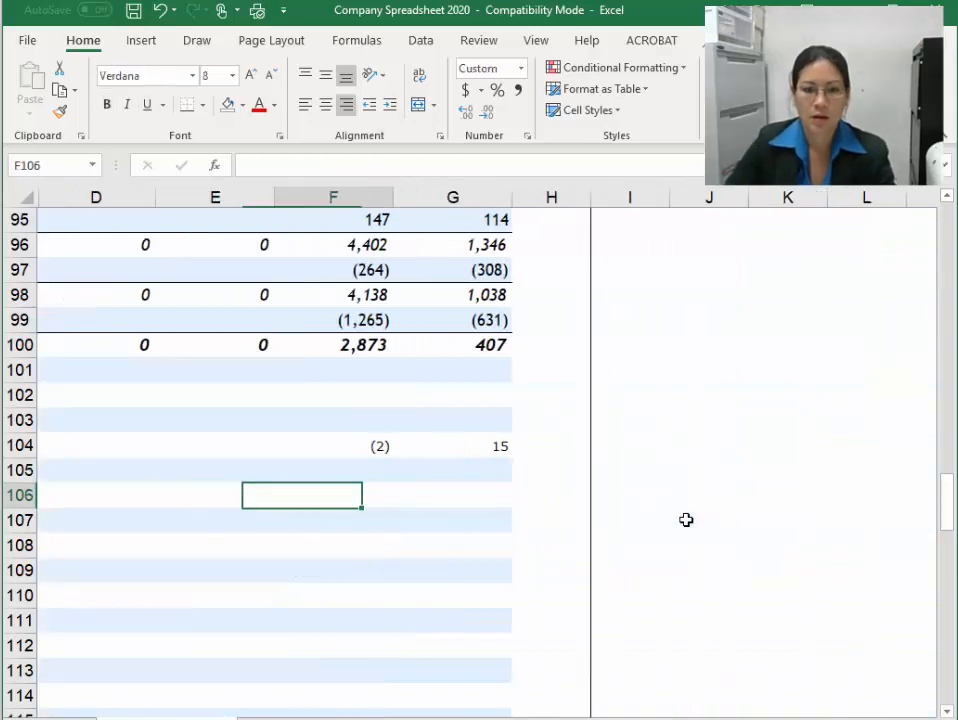
key("Right")
type("-34")
key("Return")
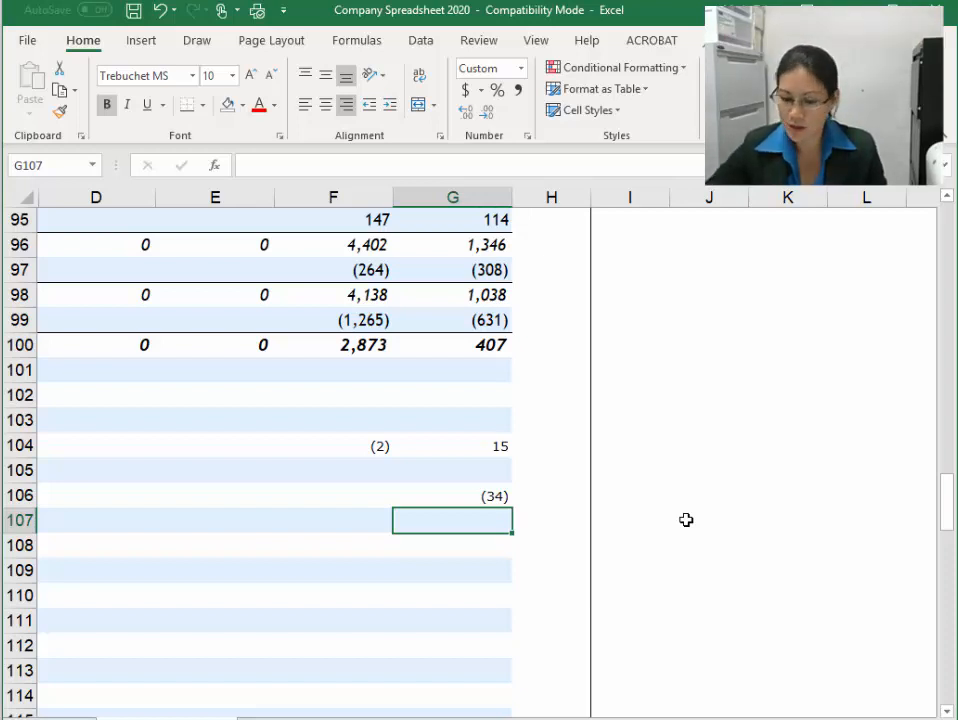
type("147")
key("Return")
type("-25")
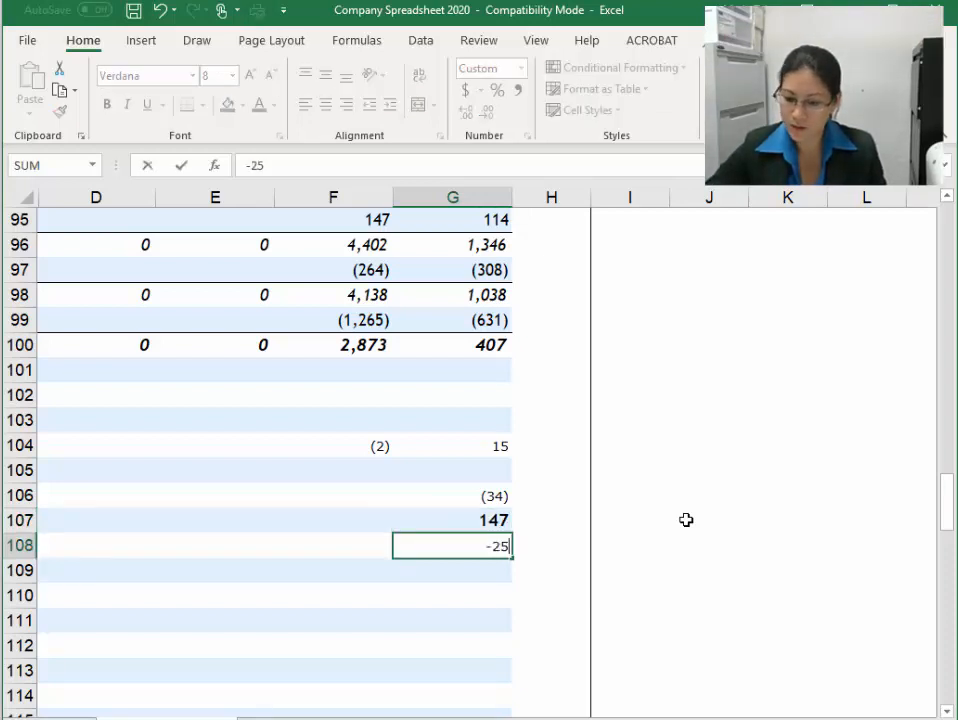
type("7")
key("Return")
type("8")
key("Return")
type("46")
key("Return")
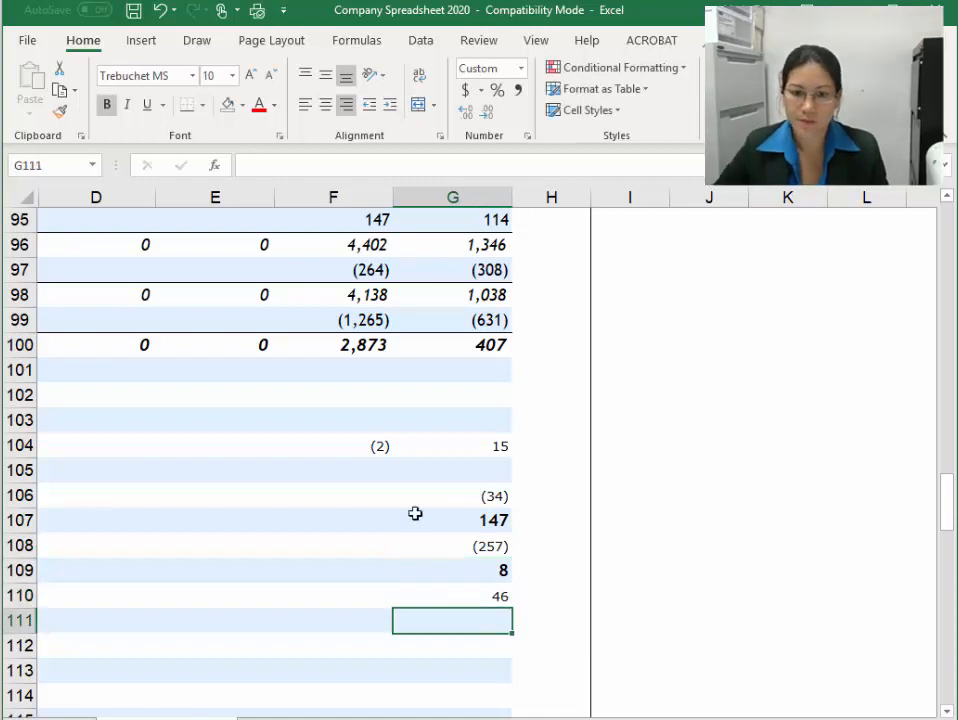
Enter the 2017 cash flow hedge figures -136, 92 and 84 in F106 to F108 and -17 in F110, leaving F109 blank
left_click(352, 497)
type("-136")
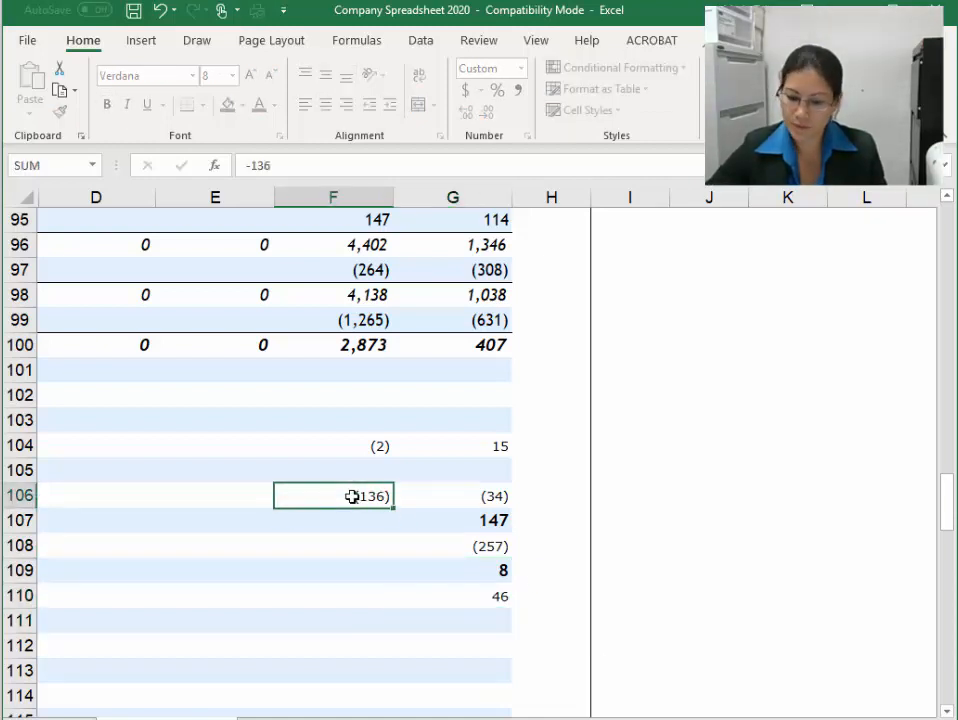
key("Return")
type("92")
key("Return")
type("84")
key("Return")
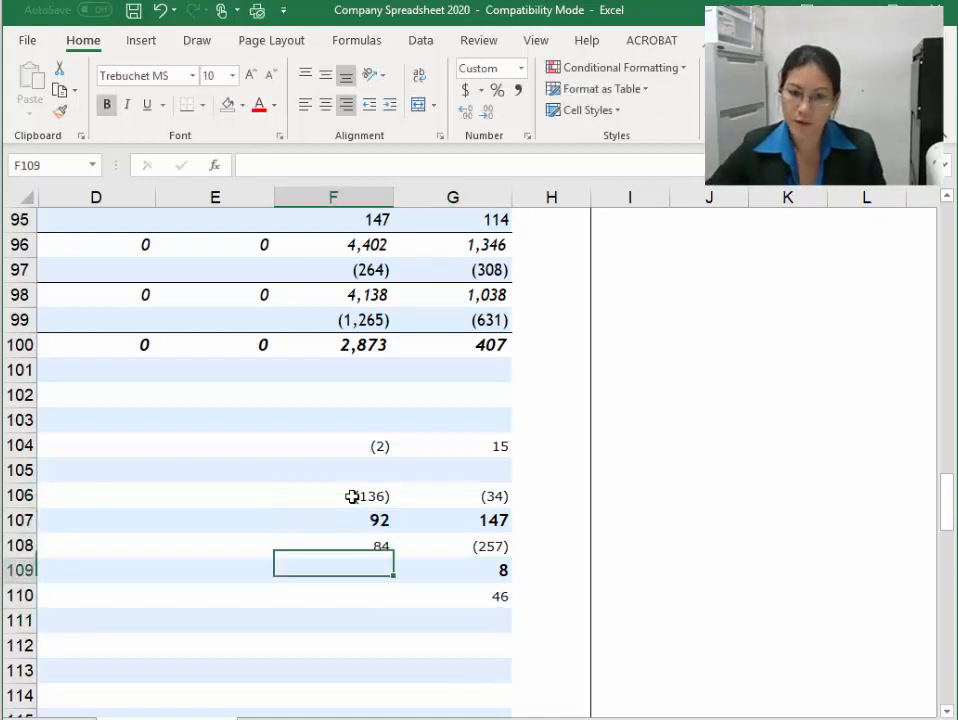
key("Return")
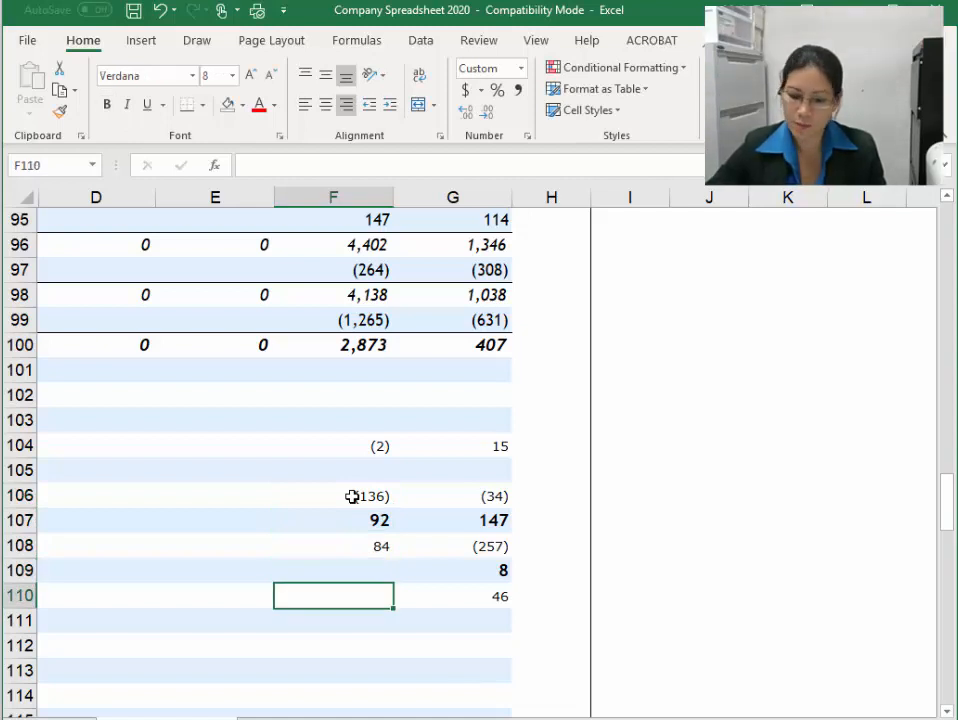
type("-17")
key("Return")
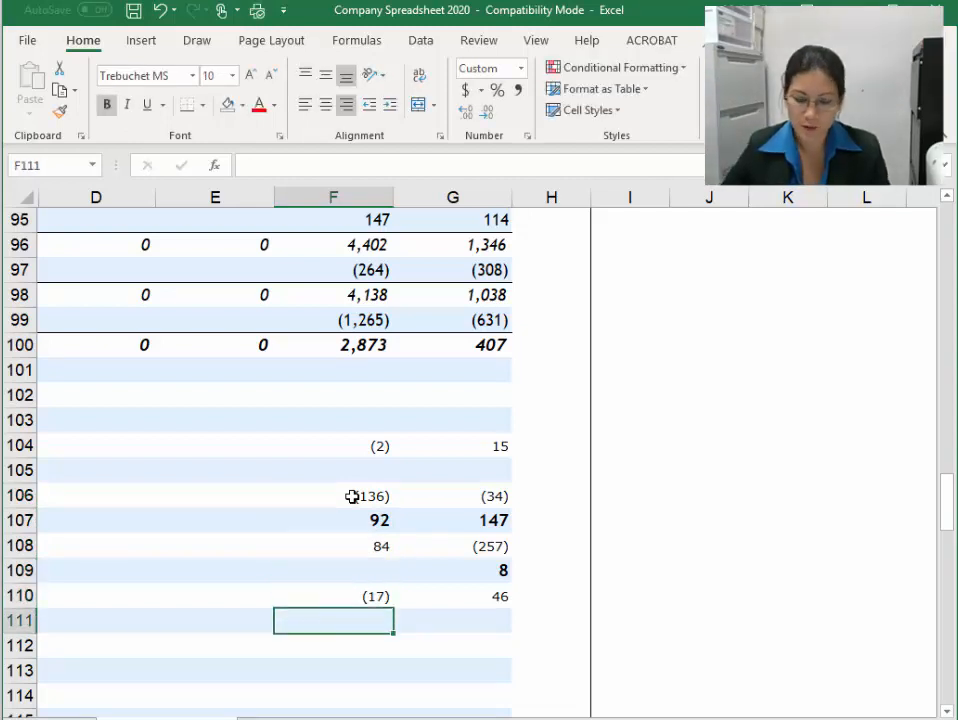
Underline the label Items that will not be reclassified to profit or loss in B111
key("Left")
key("Left")
key("Left")
key("Left")
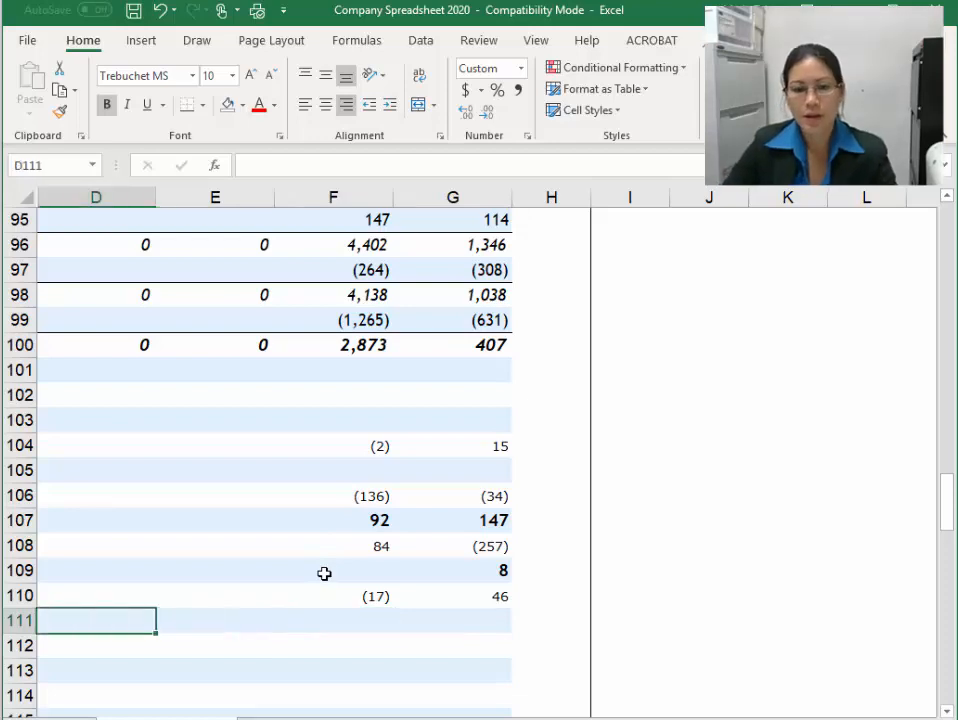
key("Right")
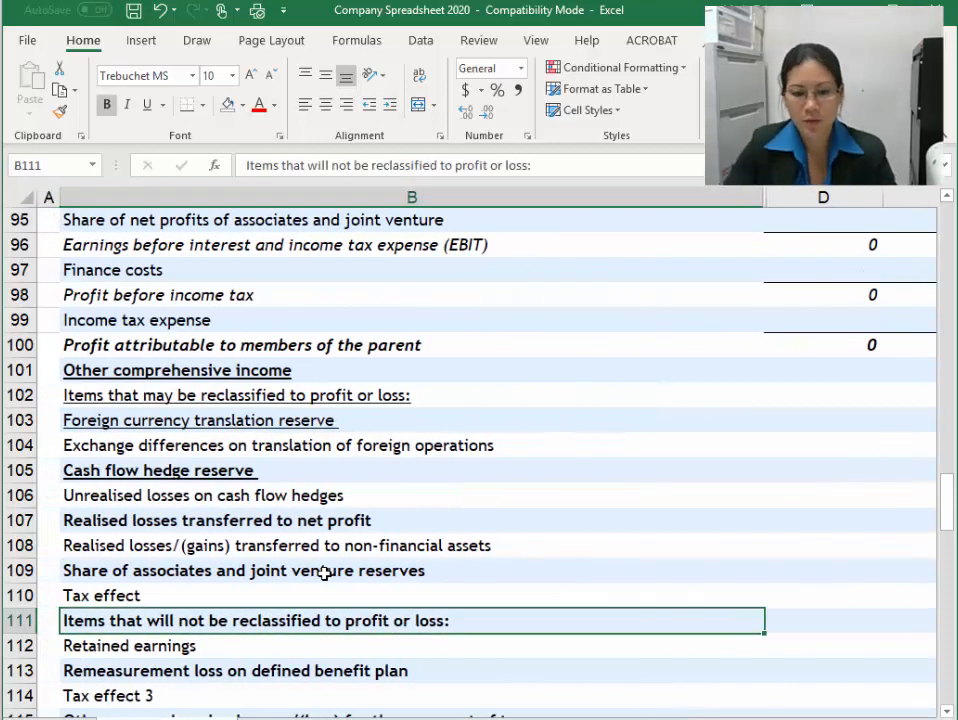
key("ctrl+u")
scroll(328, 691, "down", 2)
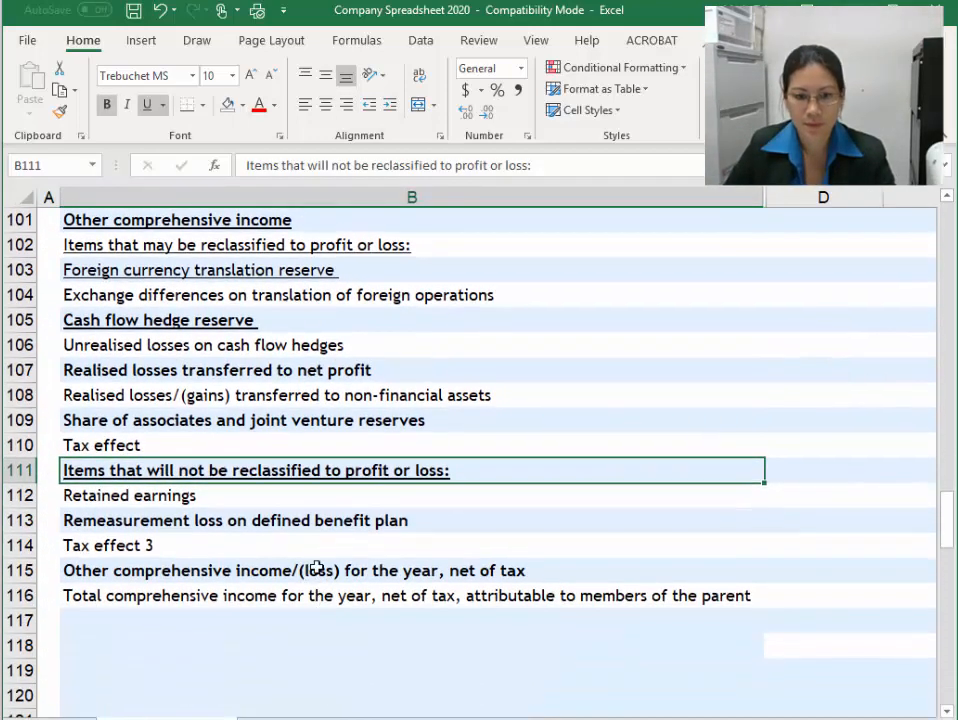
Switch to the annual report PDF and examine the Retained earnings heading, its two line items and the two comprehensive income total lines
key("alt+Tab")
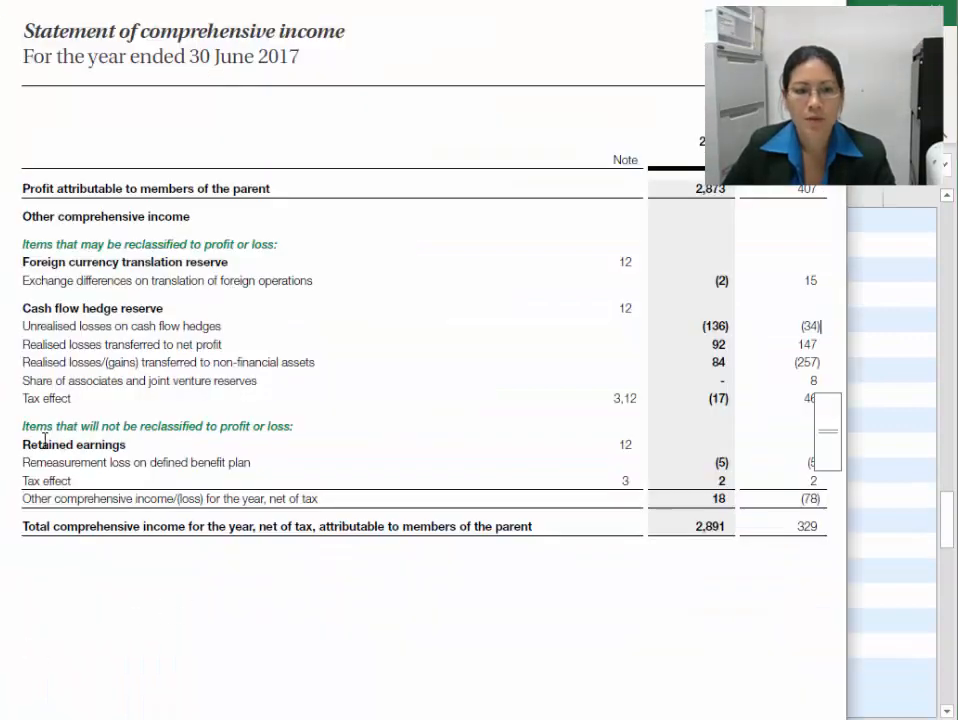
left_click_drag(27, 444, 126, 445)
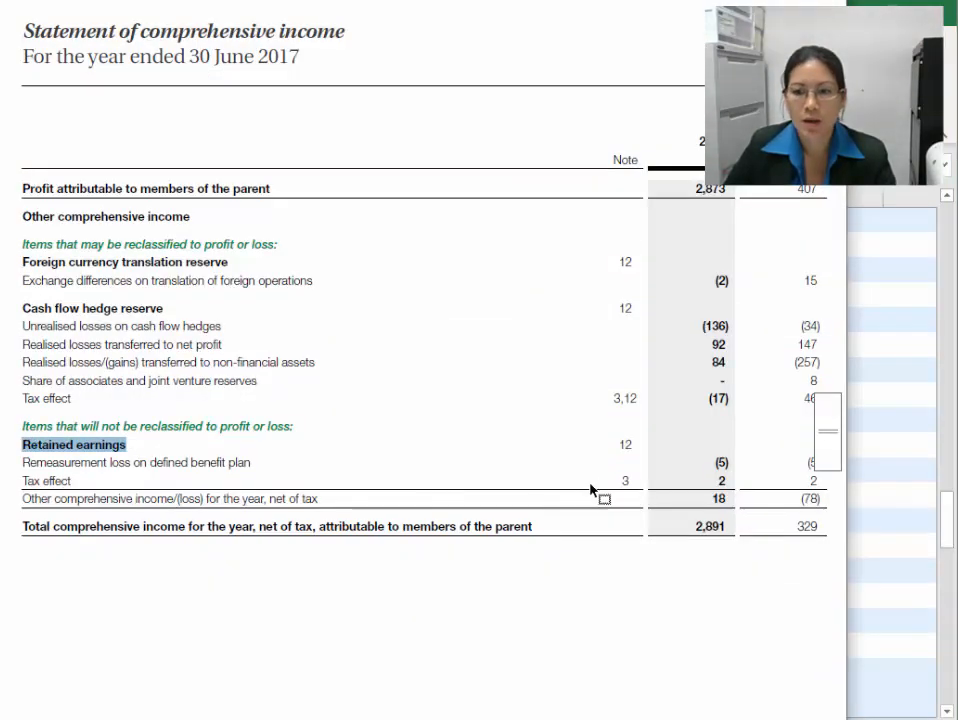
left_click_drag(28, 466, 67, 478)
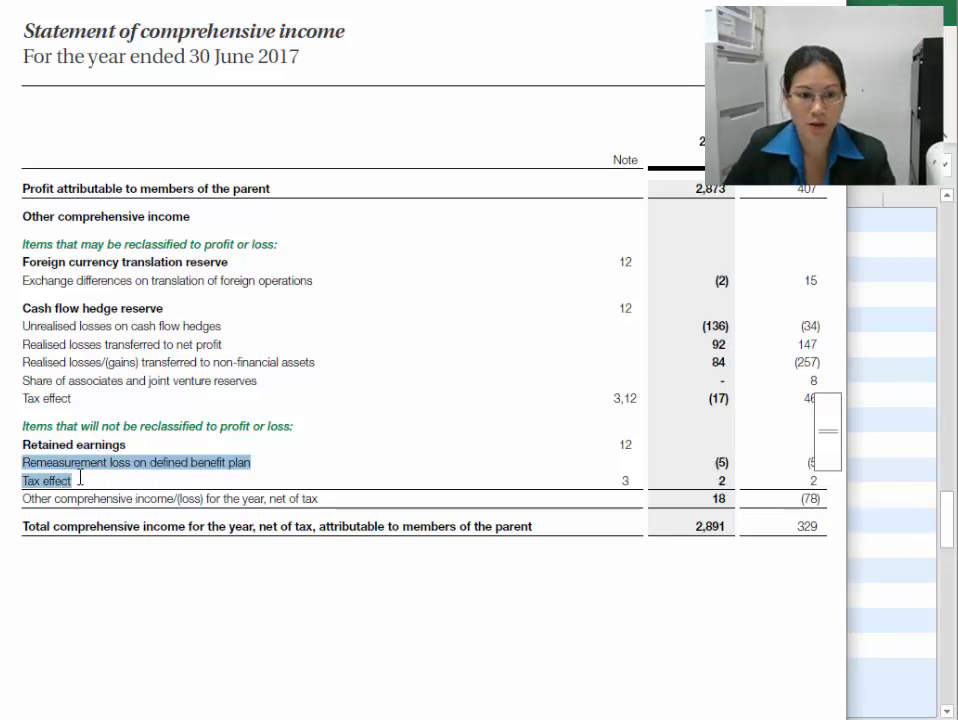
left_click_drag(50, 501, 193, 500)
left_click_drag(50, 524, 197, 525)
left_click_drag(37, 501, 316, 500)
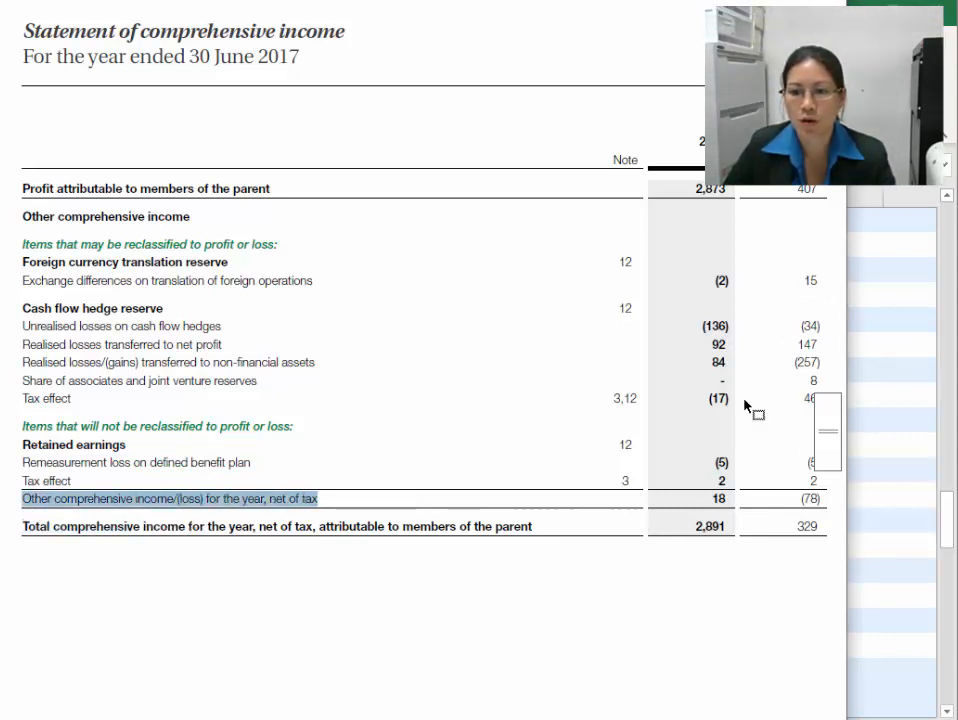
left_click_drag(23, 526, 158, 525)
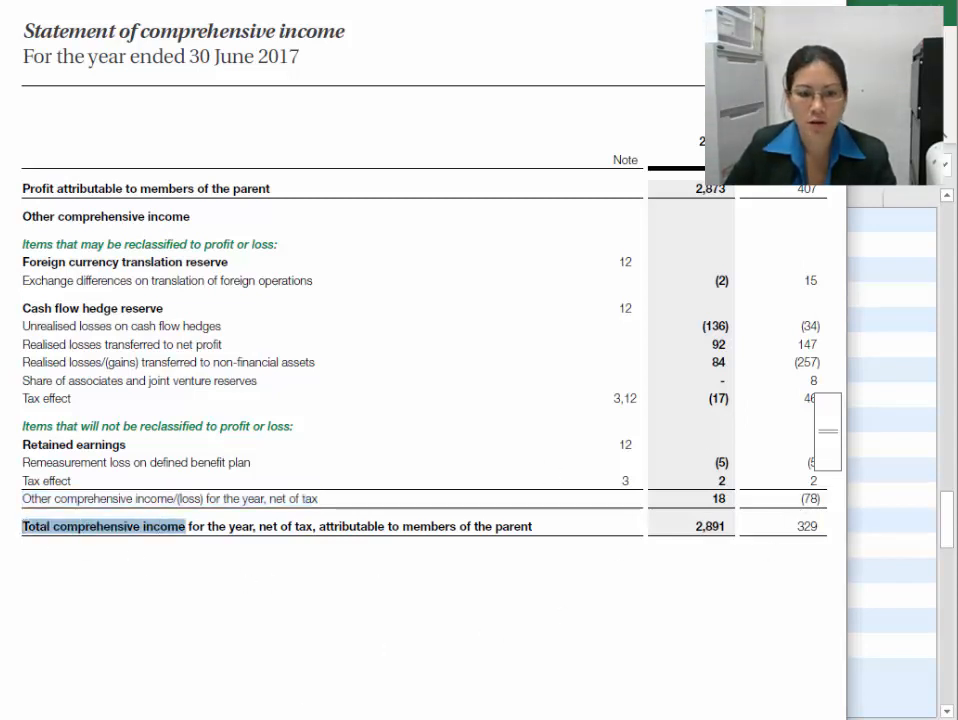
Switch back to the workbook, underline Retained earnings in B112 and remove bold from the Remeasurement loss label in B113
key("alt+Tab")
left_click(93, 497)
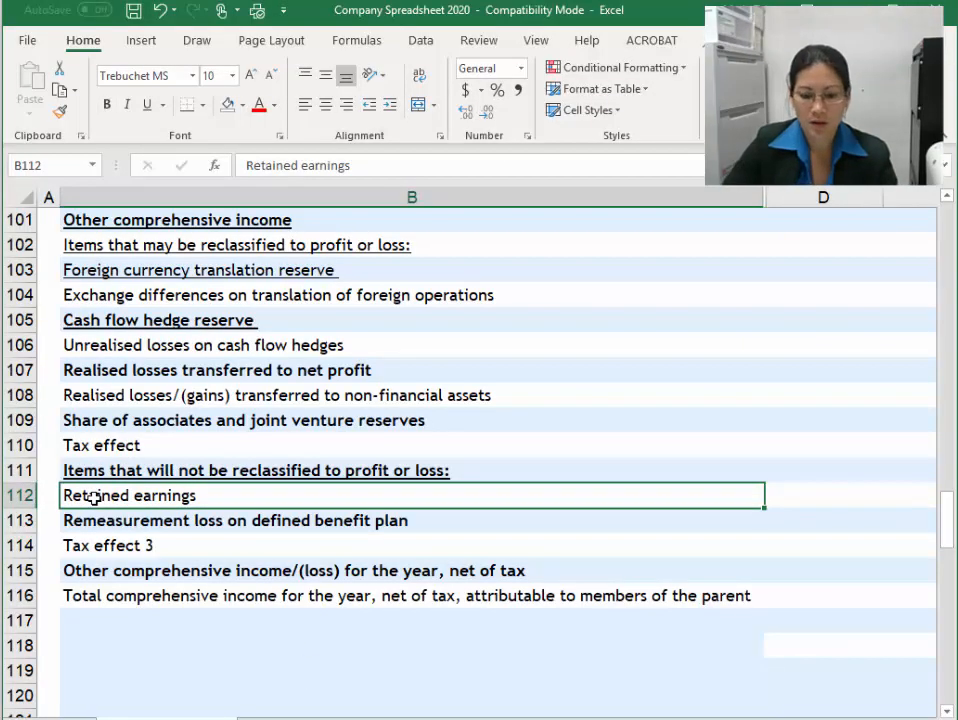
key("ctrl+u")
left_click(94, 522)
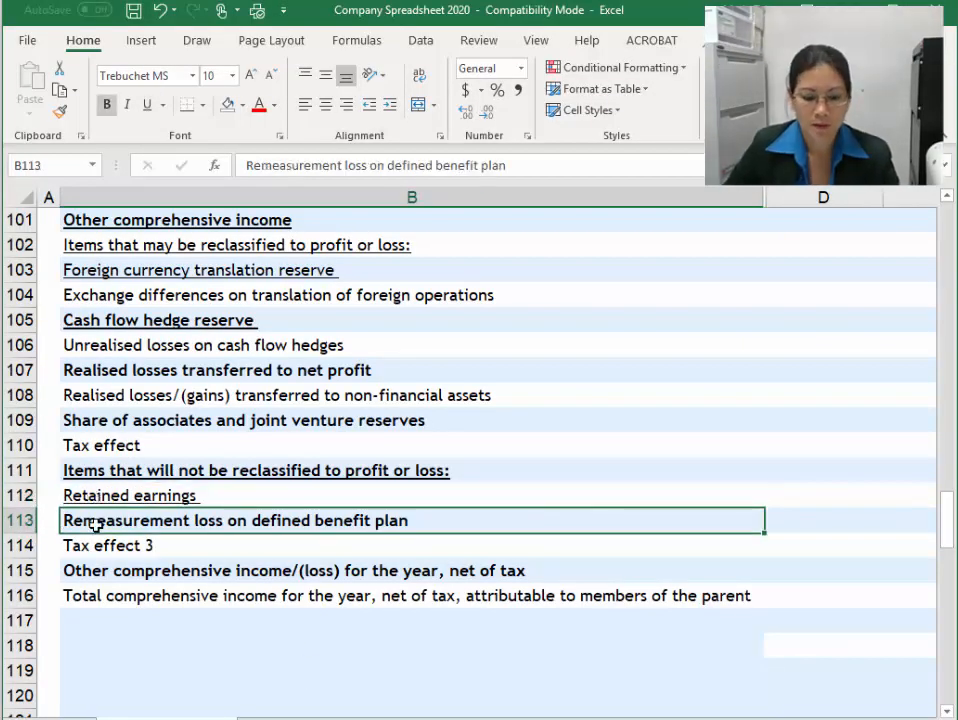
key("ctrl+b")
Remove the note number 3 from the Tax effect label in B114 and italicise rows 115 and 116
left_click(160, 545)
left_click(341, 168)
key("BackSpace")
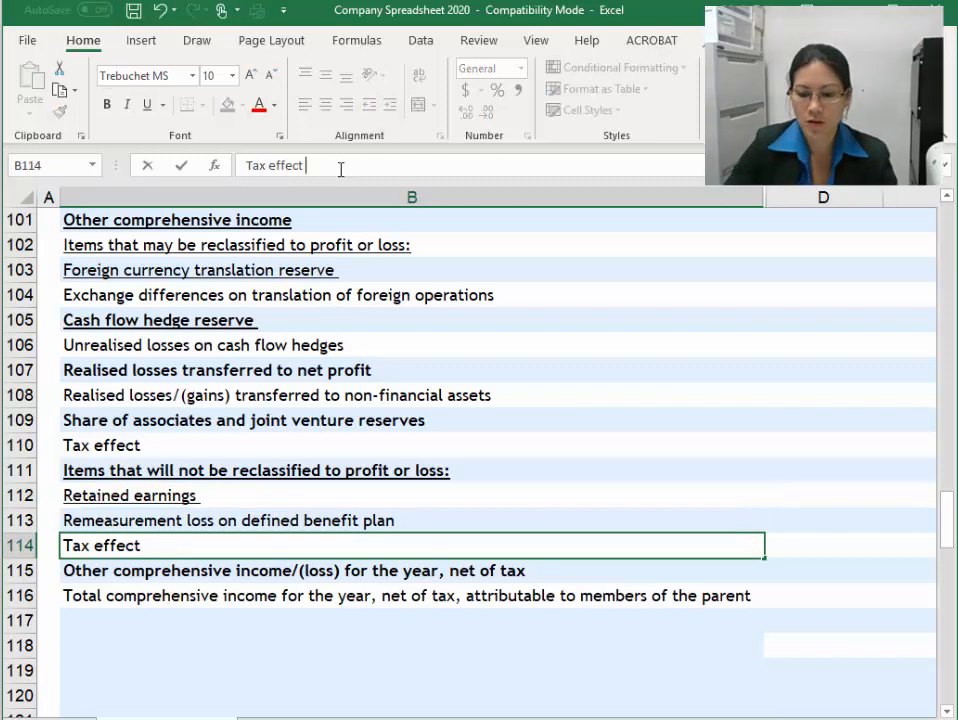
key("Return")
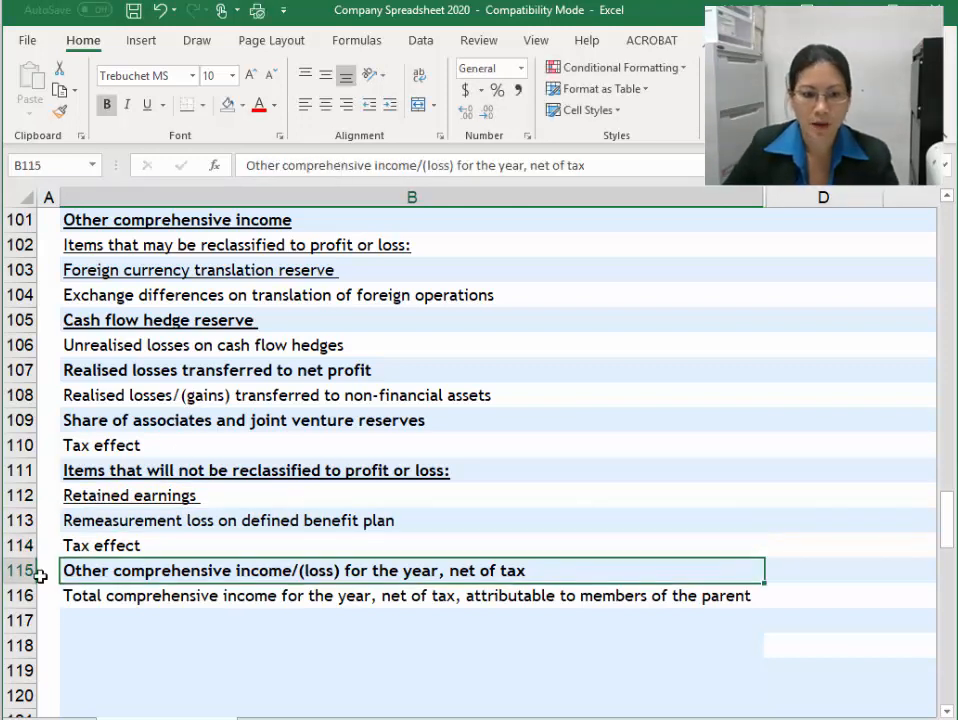
left_click_drag(17, 573, 21, 589)
key("ctrl+i")
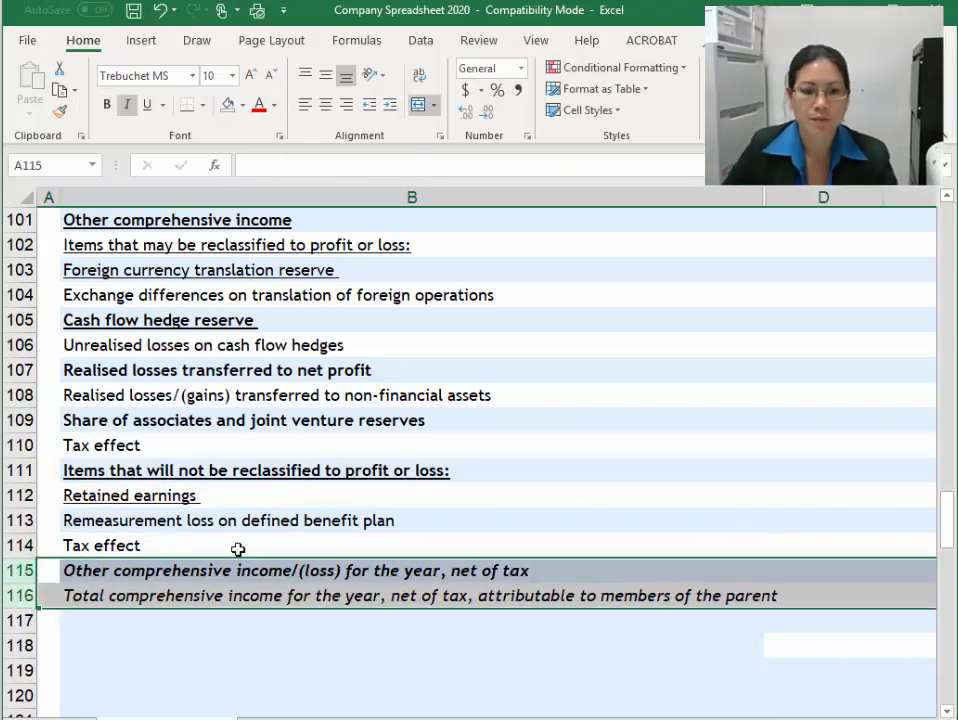
Enter the 2016 retained earnings items, -5 in G113 and 2 in G114
left_click(461, 514)
key("Right")
key("Right")
key("Right")
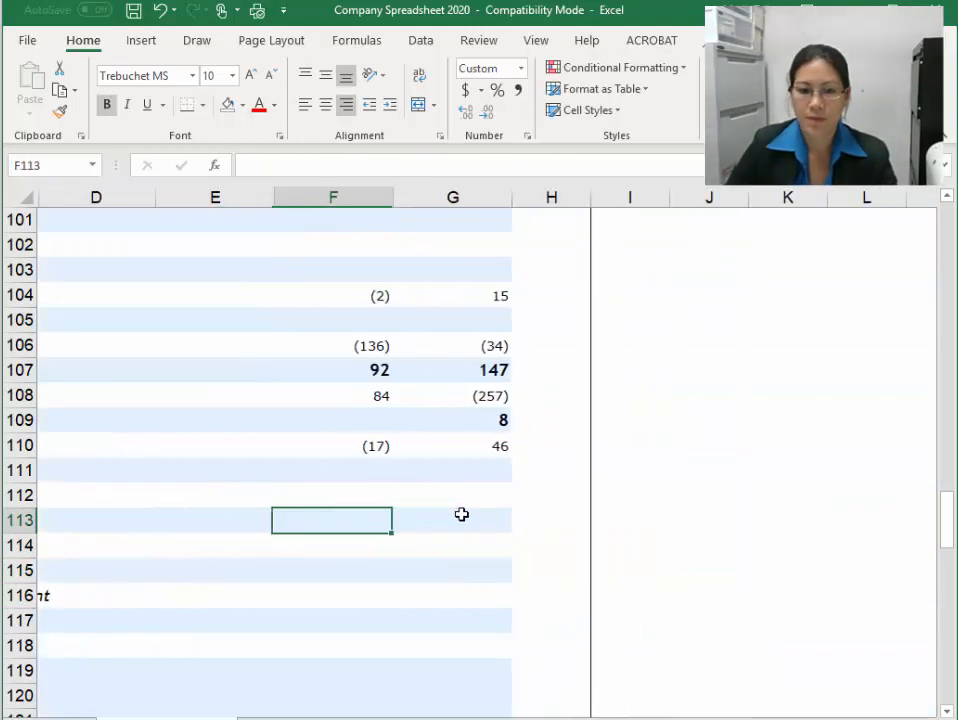
key("Right")
type("-5")
key("Return")
type("2")
key("Return")
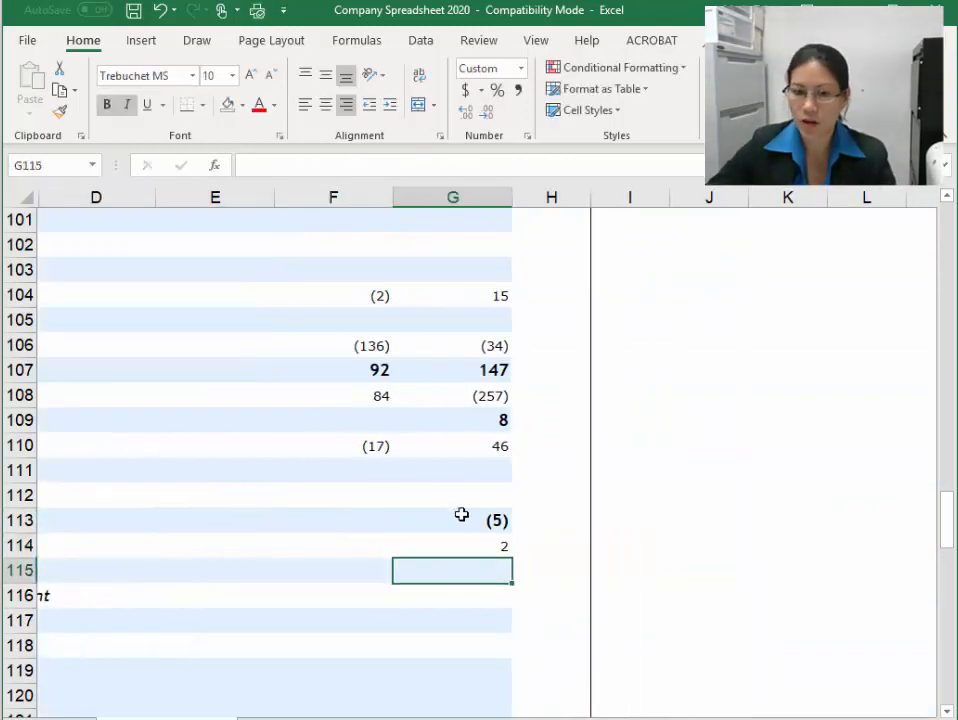
Enter the 2017 retained earnings items, -5 in F113 and 2 in F114
key("Up")
key("Up")
key("Left")
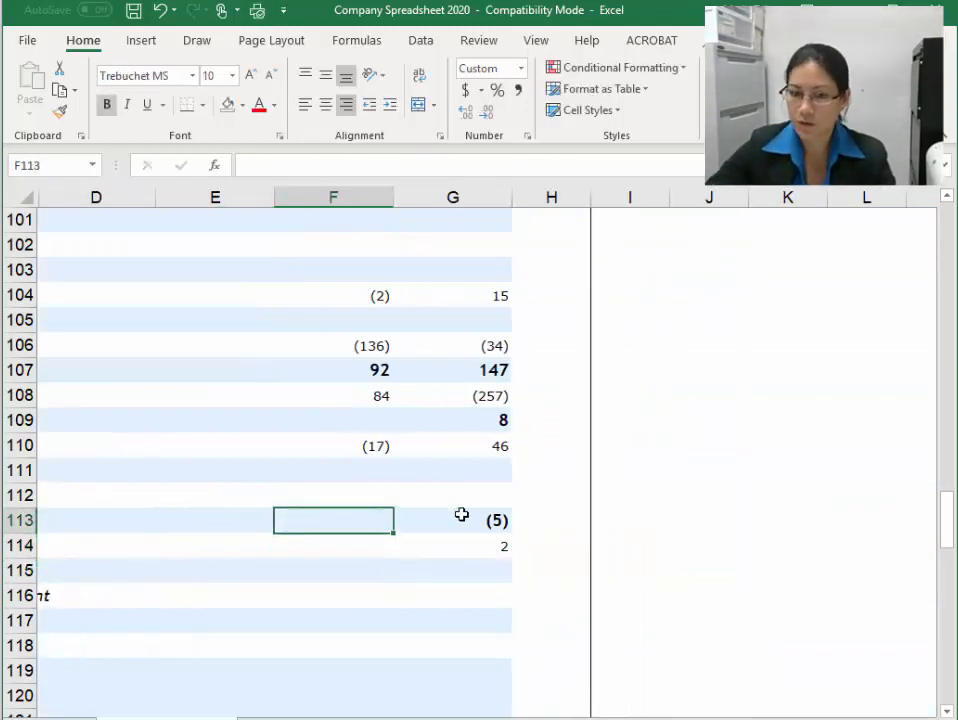
type("-5")
key("Return")
type("2")
key("Return")
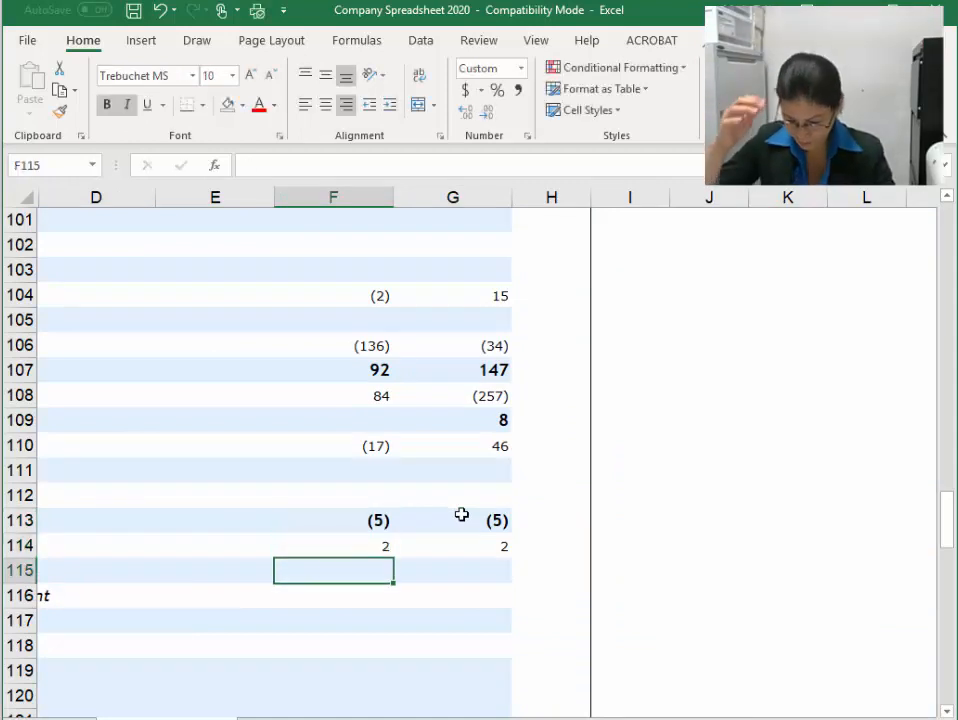
Sum G104:G114 in G115 for other comprehensive income and fill the formula across to D115
left_click(505, 575)
type("=sum(")
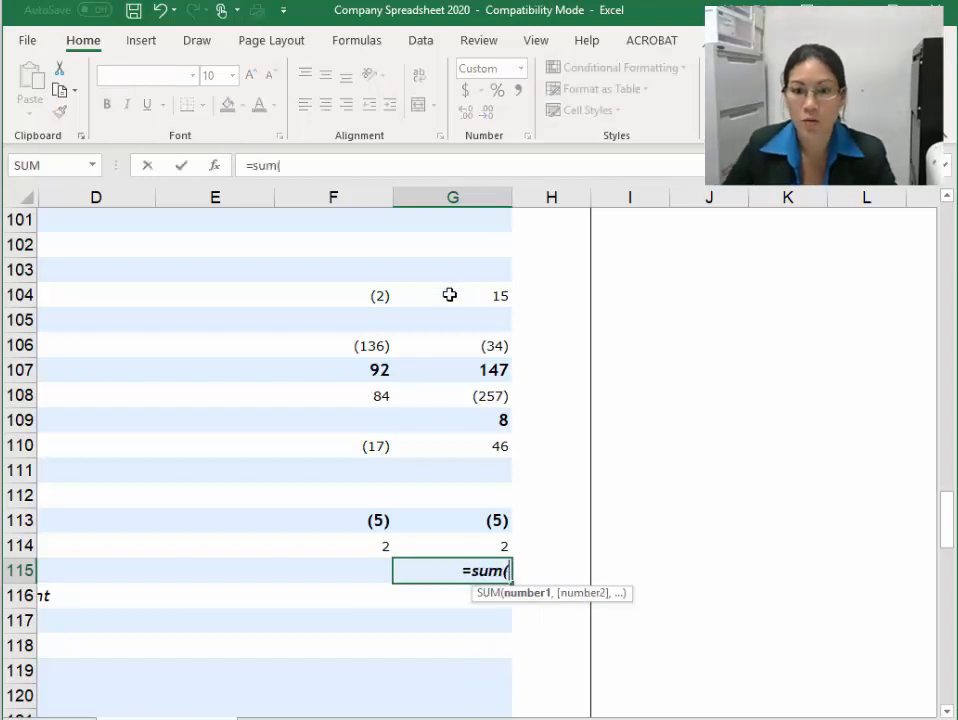
left_click_drag(449, 293, 449, 545)
key("Return")
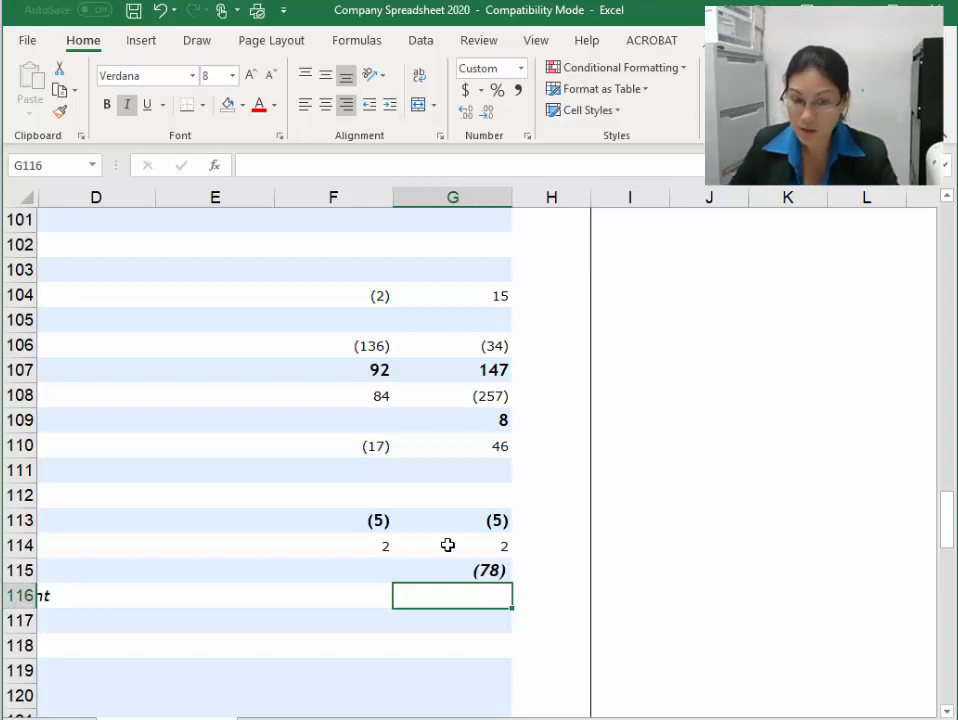
left_click(445, 568)
left_click_drag(514, 586, 98, 596)
Calculate total comprehensive income in G116 as =G100+G115 and fill the formula across to D116
left_click(482, 600)
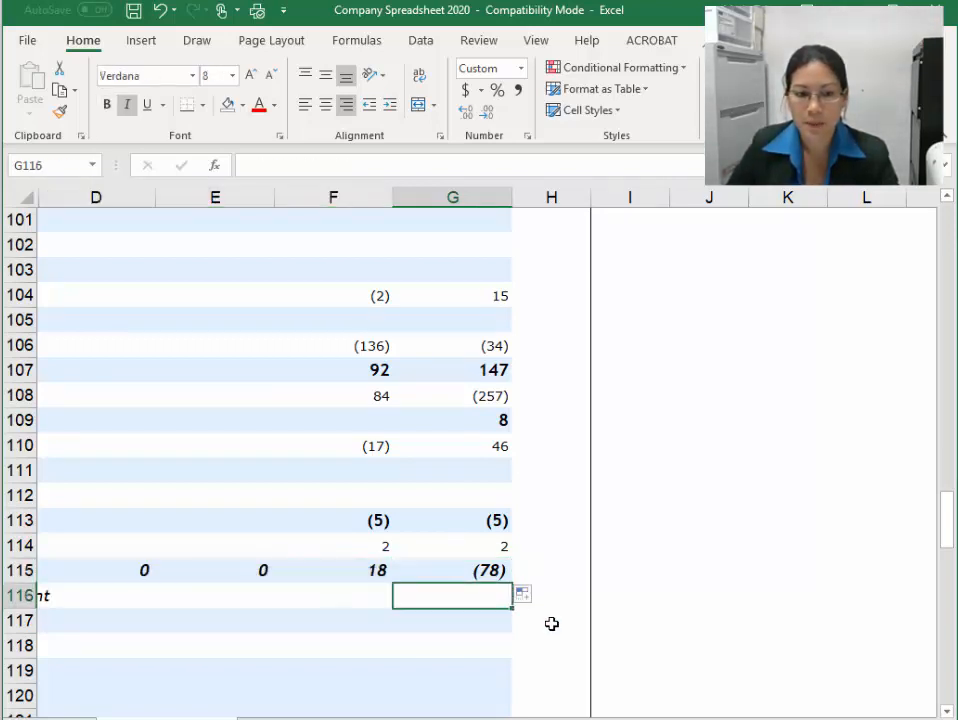
type("=")
scroll(510, 500, "up", 1)
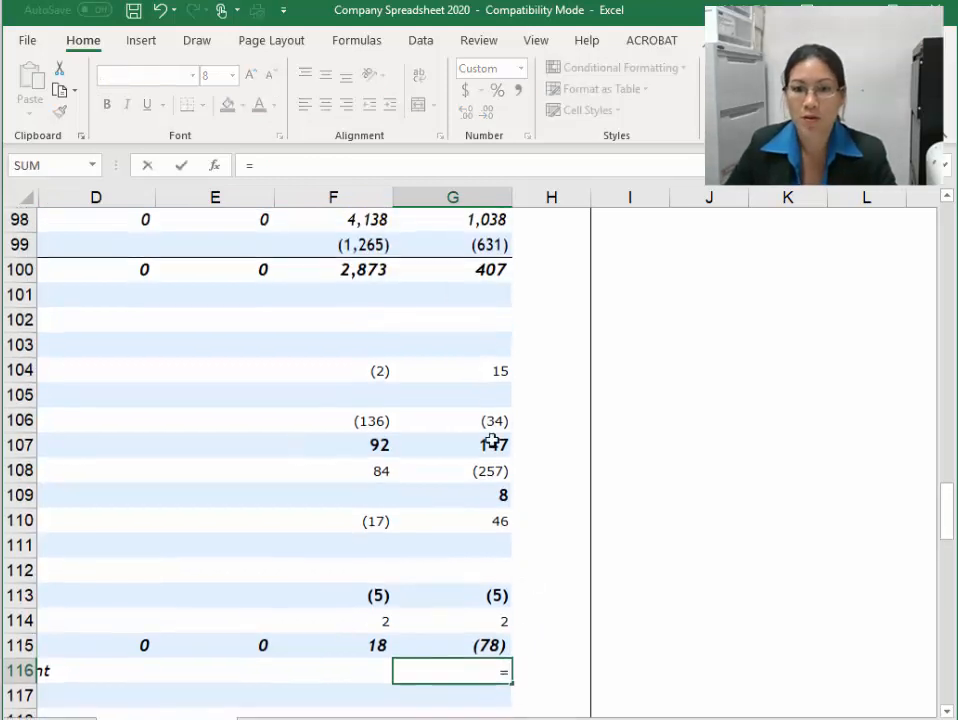
left_click(474, 265)
type("+")
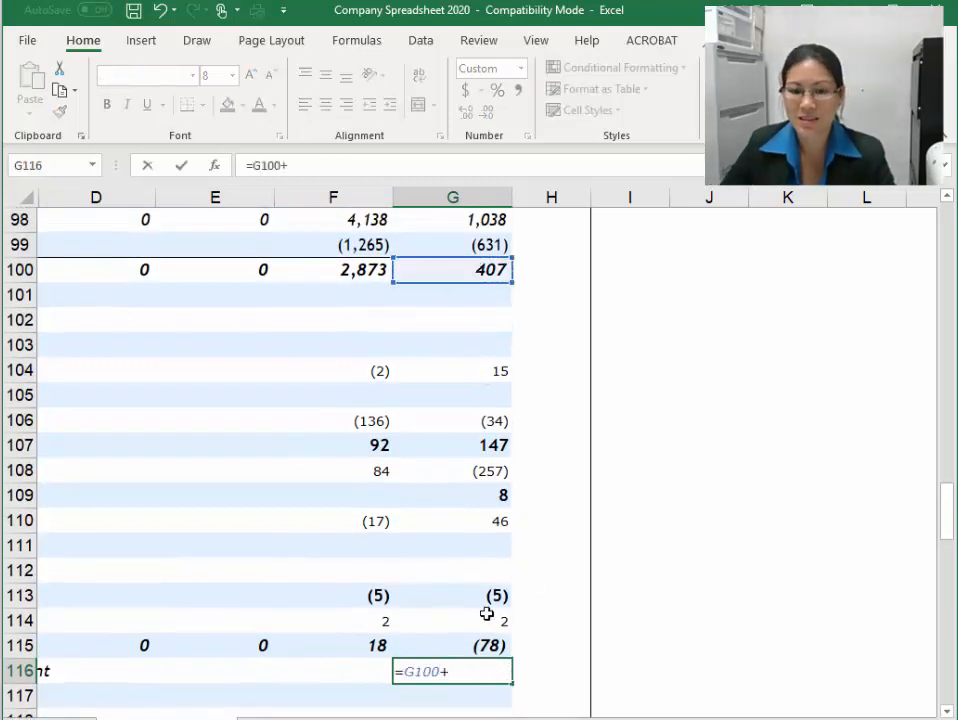
left_click(482, 645)
key("Return")
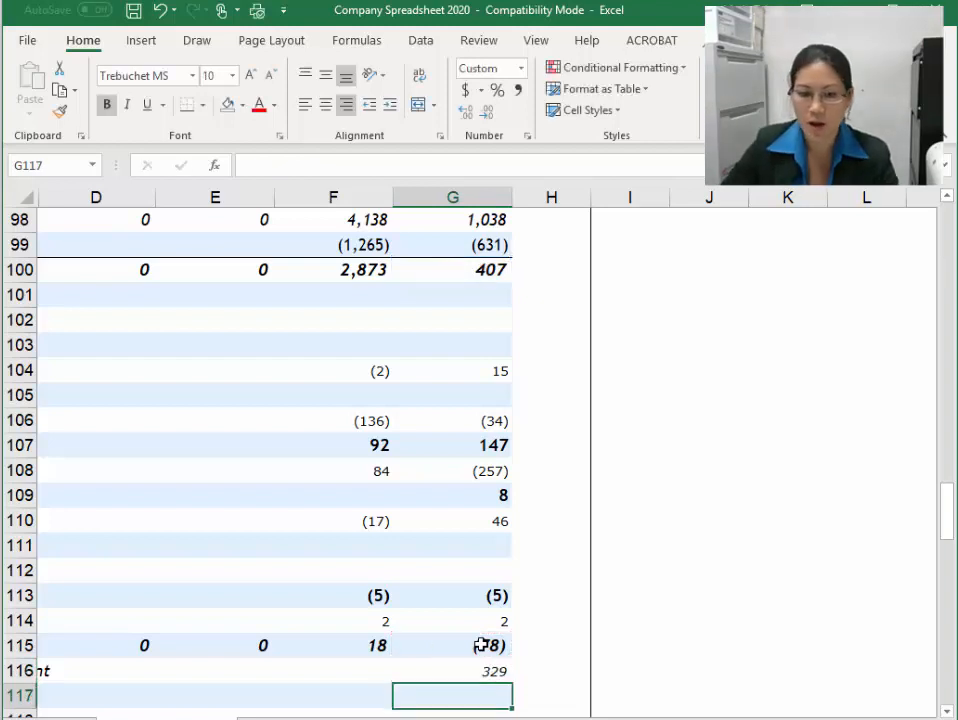
left_click(502, 675)
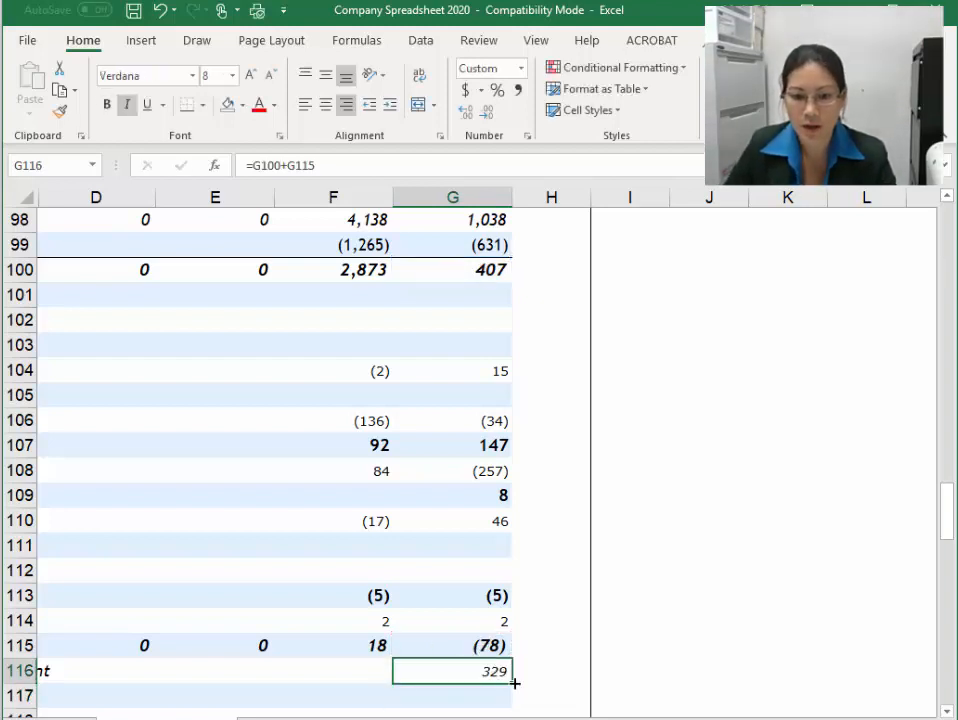
left_click_drag(514, 683, 62, 677)
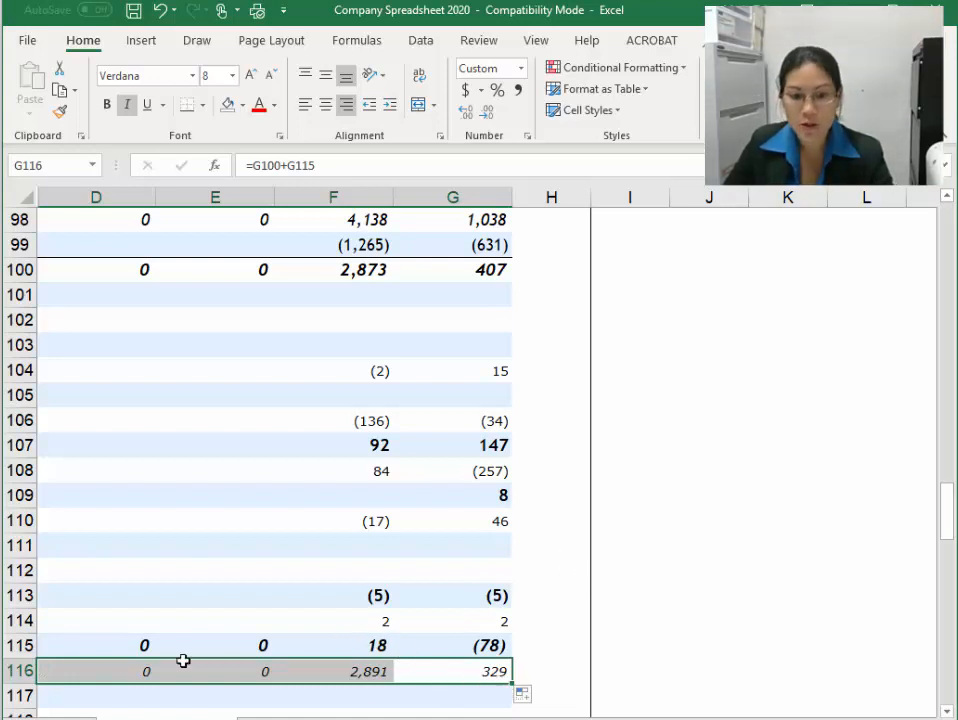
Check the calculated other and total comprehensive income for 2017 and 2016 against the annual report PDF
key("alt+Tab")
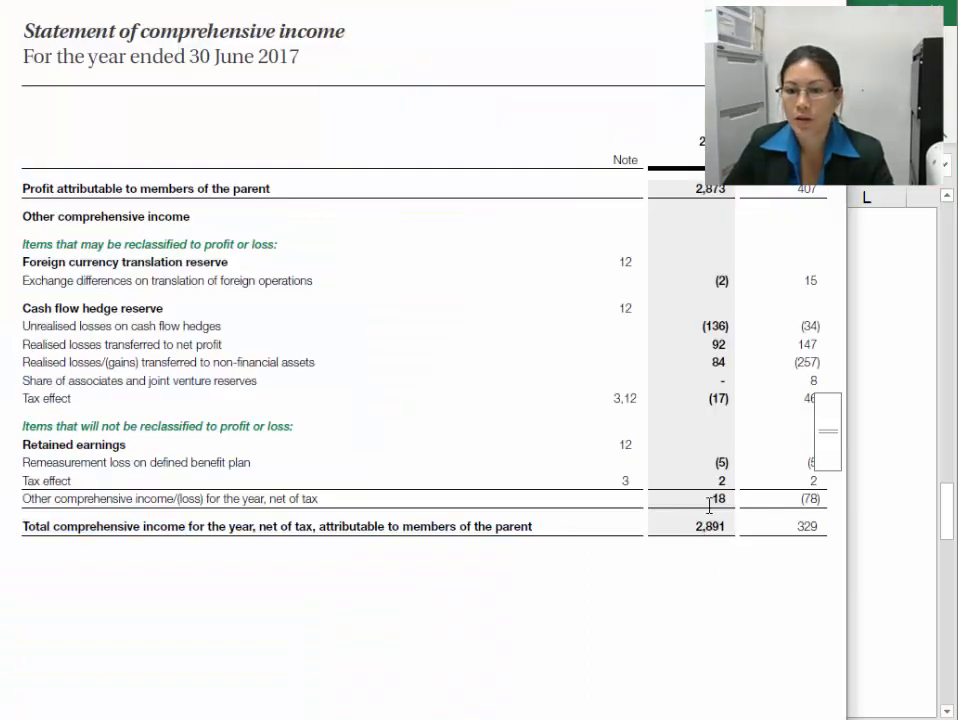
left_click_drag(710, 506, 794, 526)
double_click(801, 526)
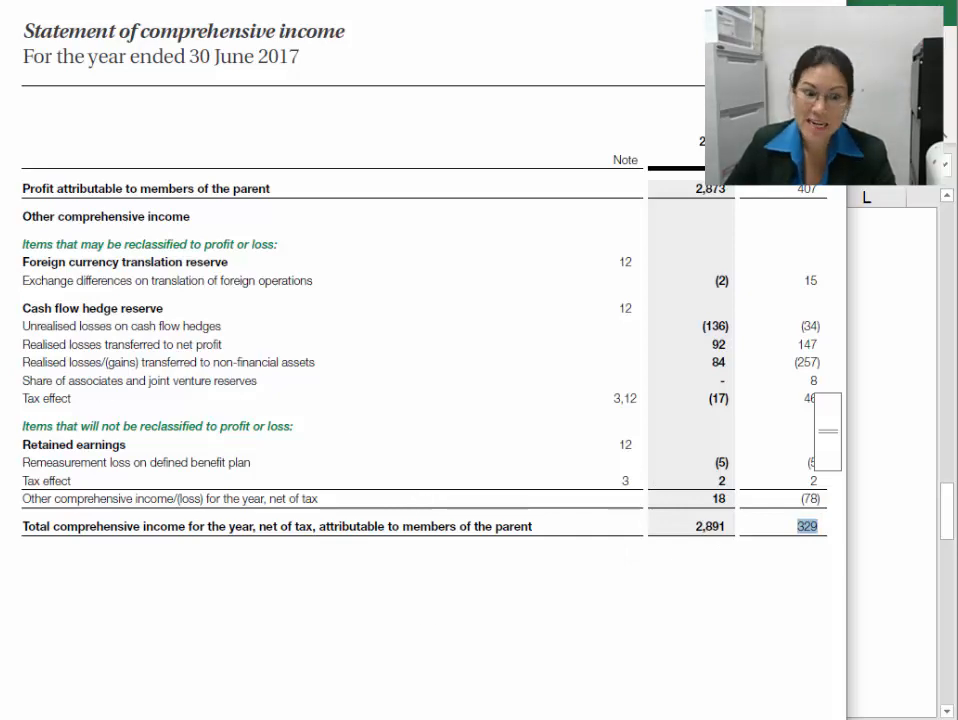
Switch to the 2019 annual report PDF and go to the income statement page for the year ended 30 June 2019
mouse_move(58, 718)
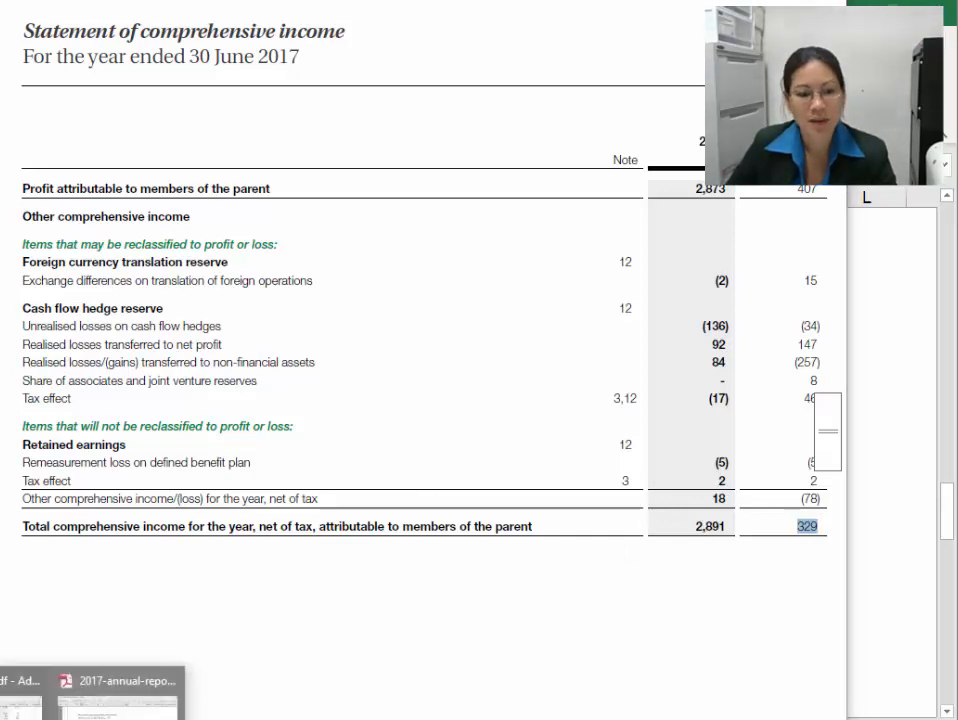
left_click(24, 697)
scroll(511, 498, "up", 1)
scroll(511, 498, "up", 8)
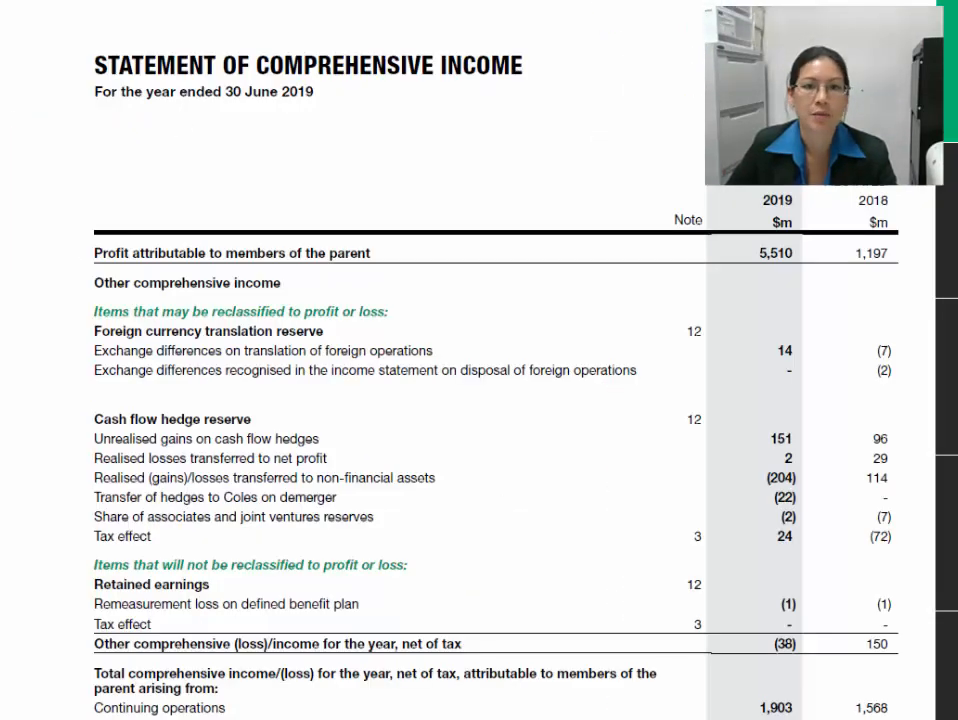
key("Left")
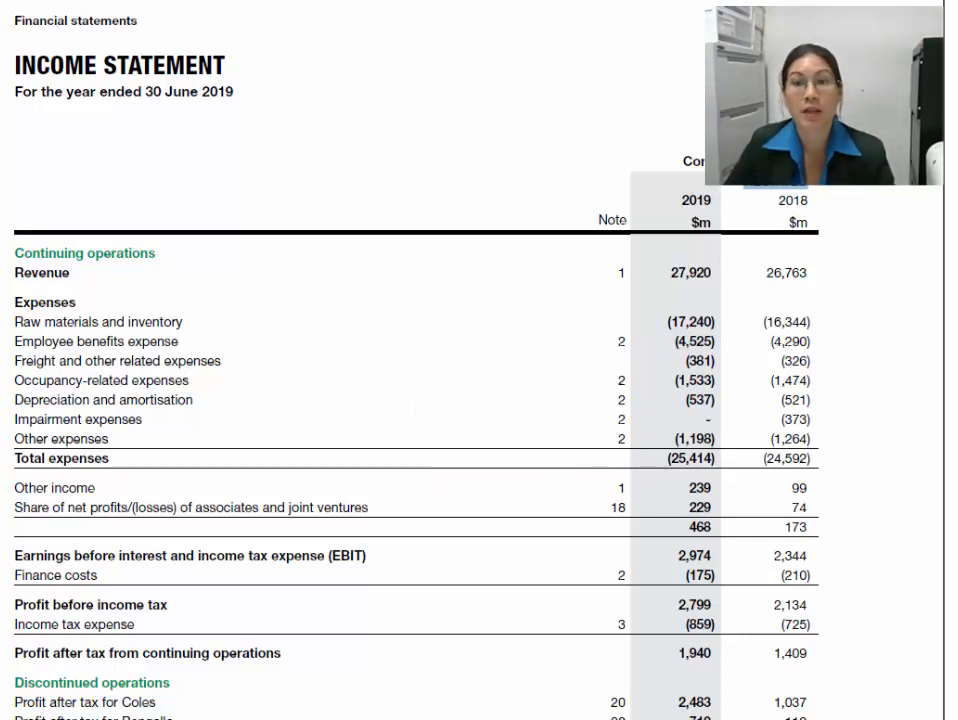
Examine the income statement's Continuing operations heading and the items listed under Discontinued operations
scroll(539, 400, "down", 1)
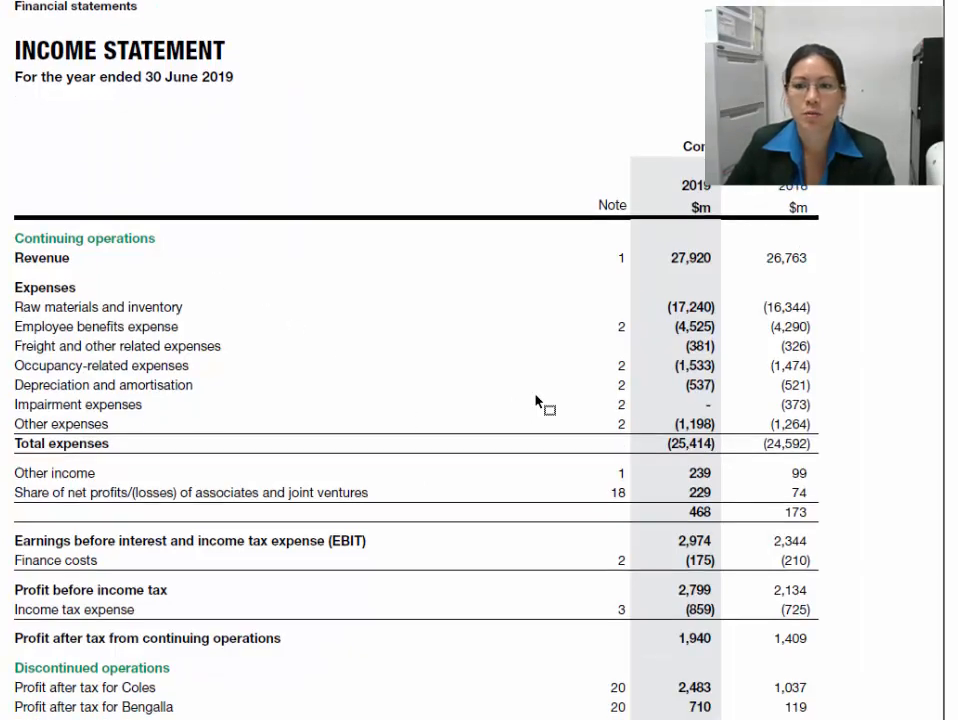
left_click_drag(15, 238, 79, 276)
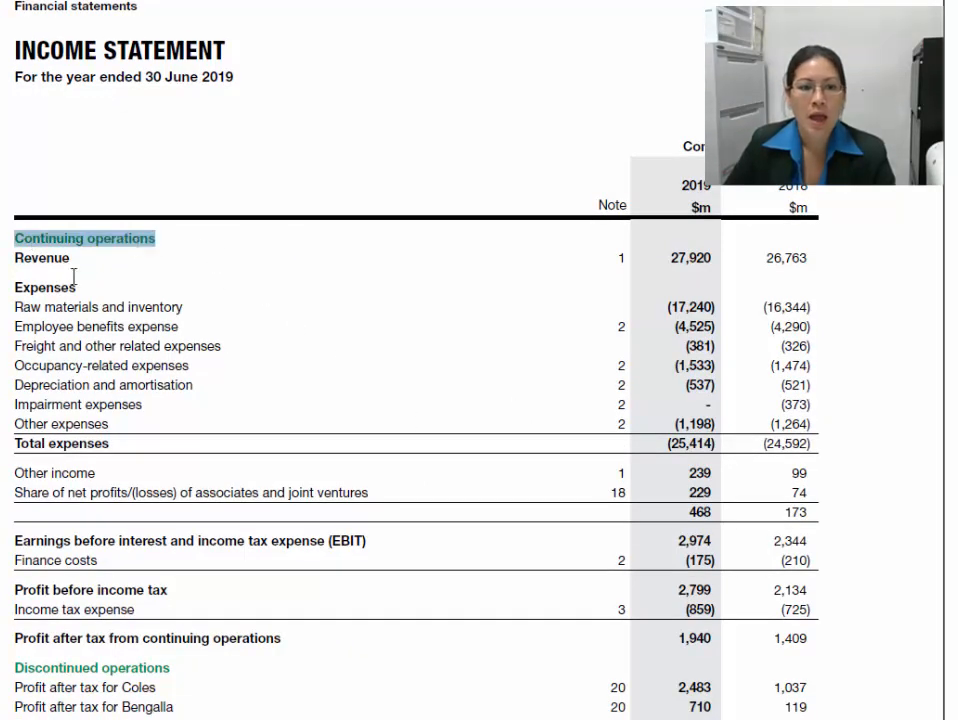
scroll(219, 320, "down", 1)
scroll(219, 320, "down", 3)
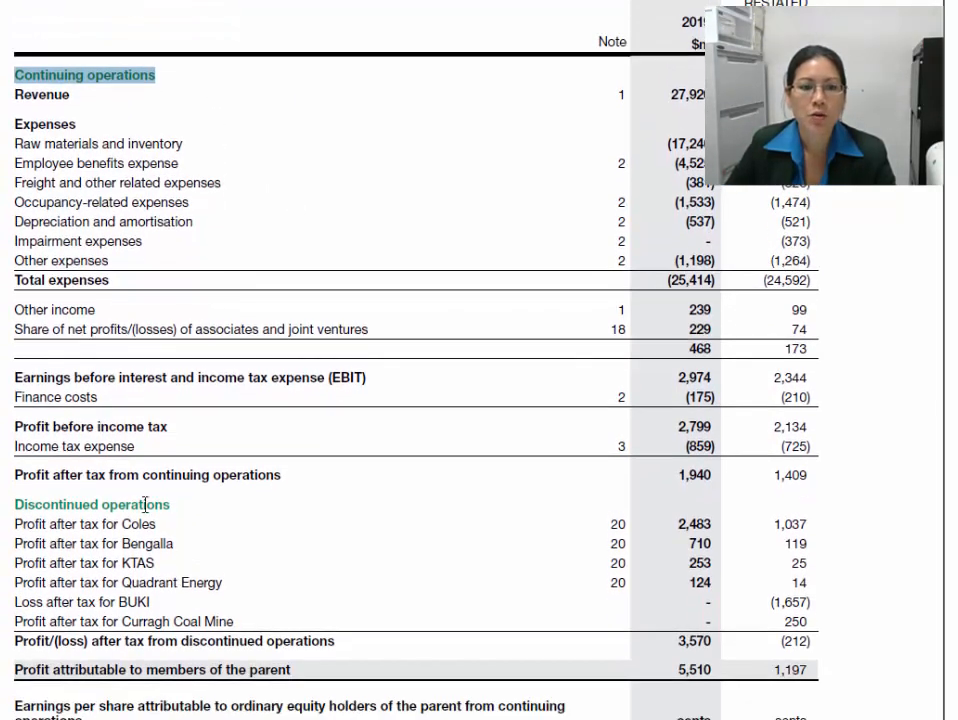
left_click_drag(15, 504, 186, 505)
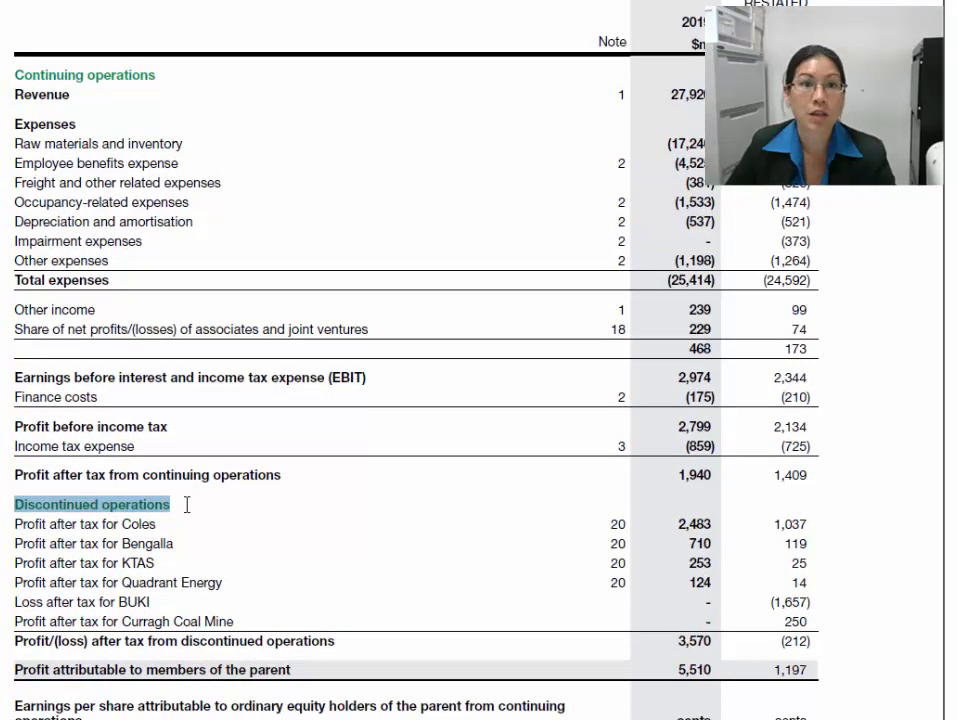
left_click_drag(15, 522, 220, 610)
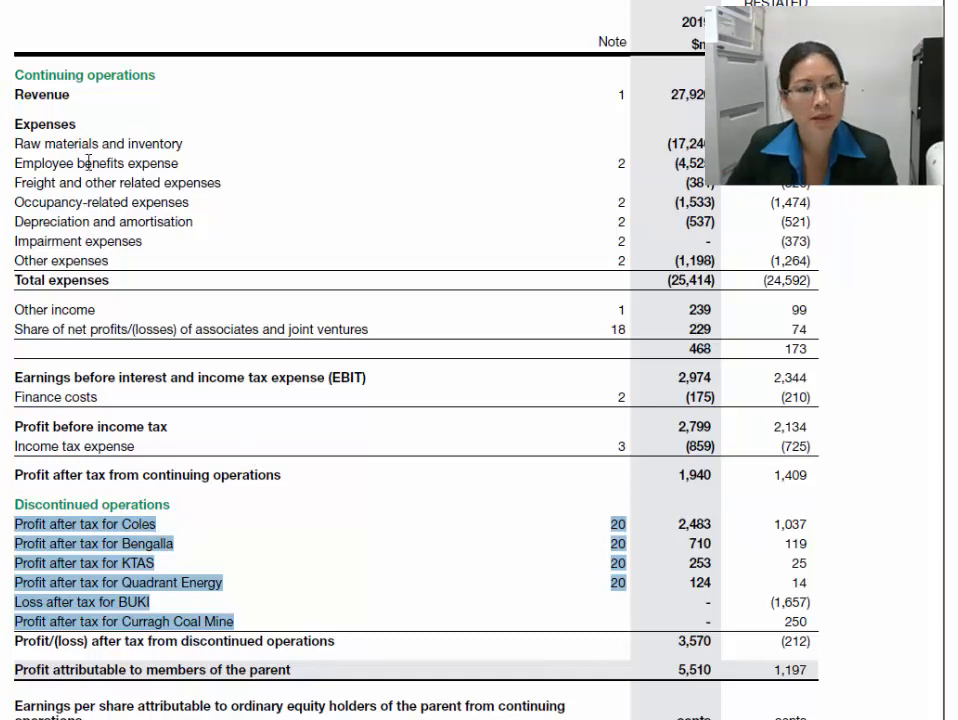
Review the Revenue, Raw materials and inventory, and Employee benefits expense lines under Continuing operations in the income statement
left_click_drag(19, 94, 81, 105)
left_click(10, 94)
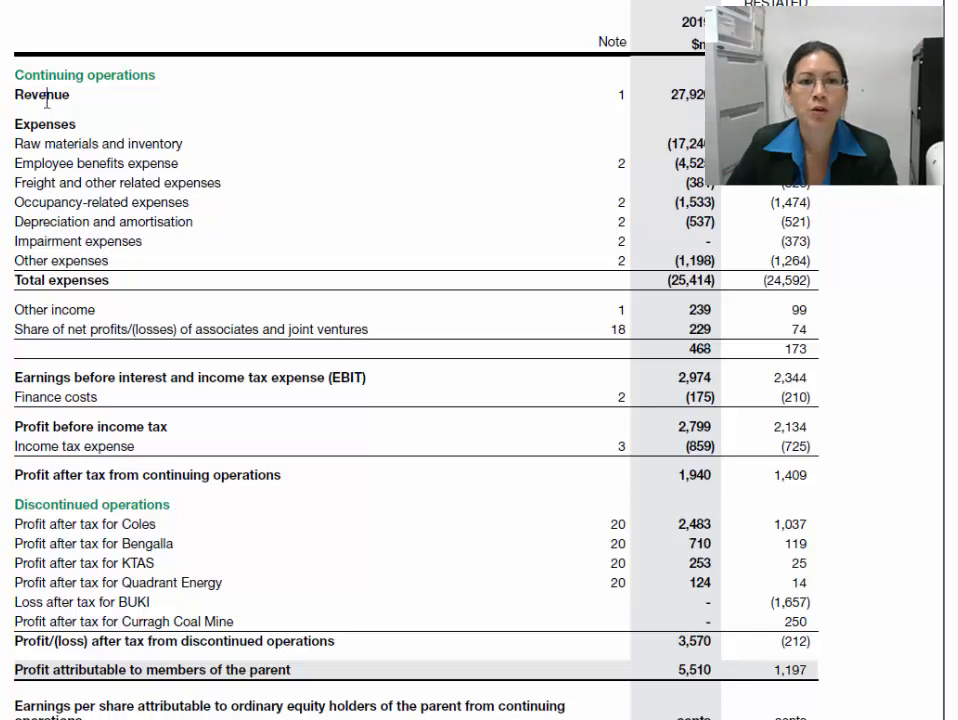
left_click_drag(16, 143, 181, 151)
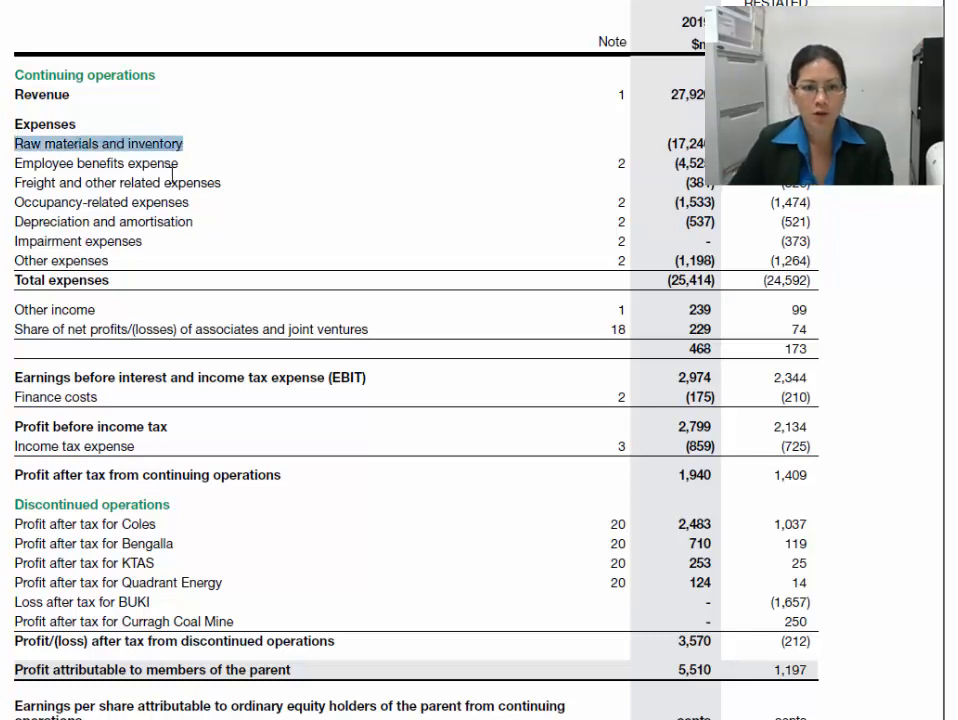
left_click_drag(14, 163, 147, 170)
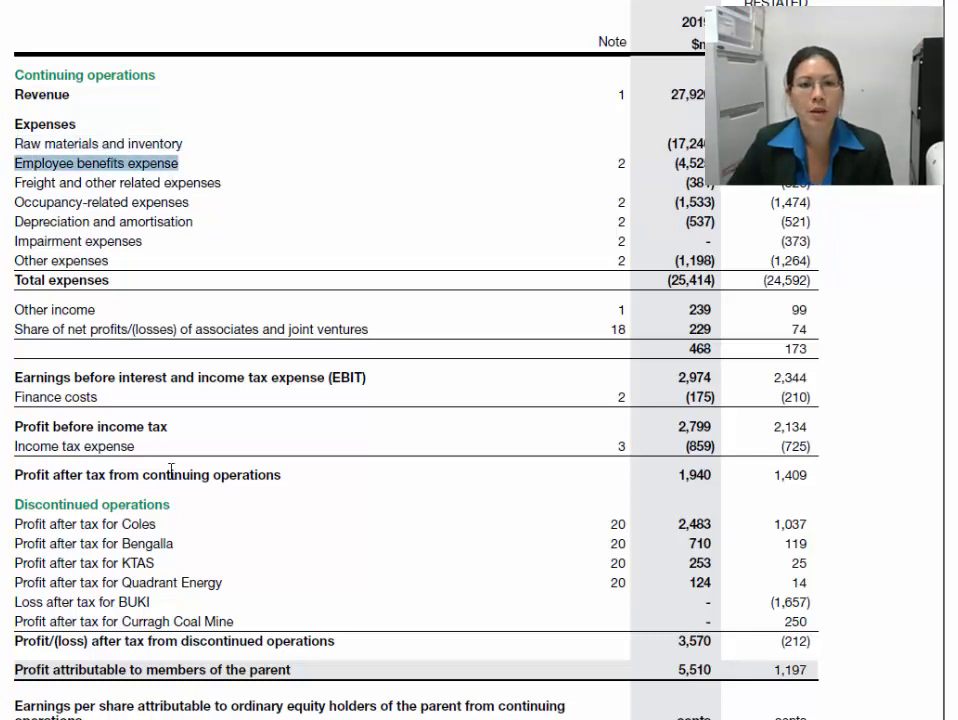
Switch to the Excel company spreadsheet and review the row labels from Total Revenue to Other expenses
key("alt+Tab")
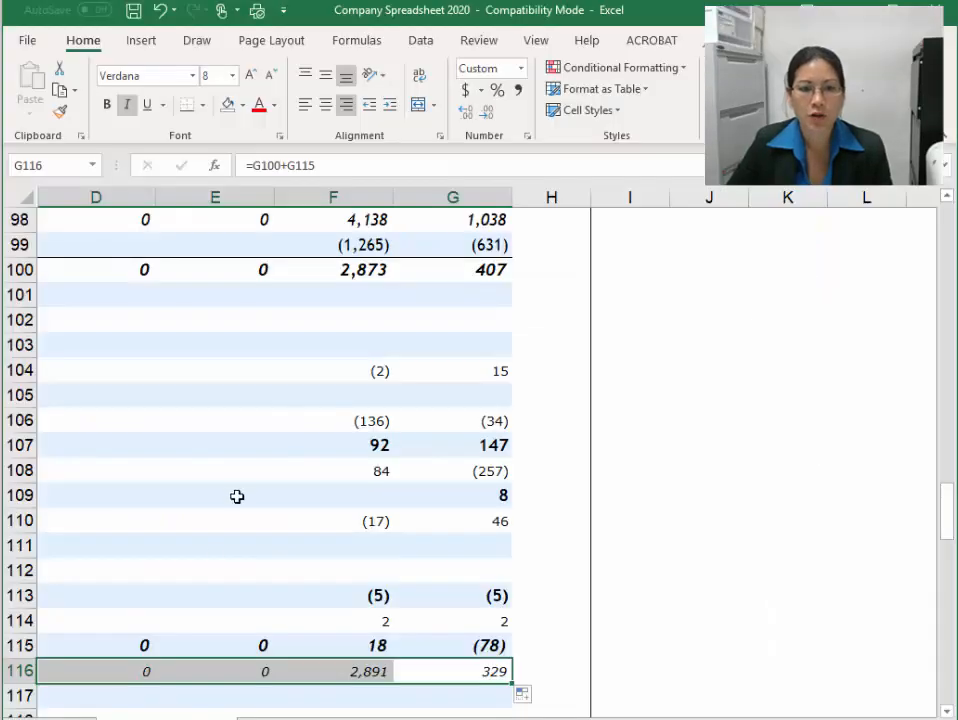
key("Left")
key("Left")
key("Left")
key("Left")
key("Left")
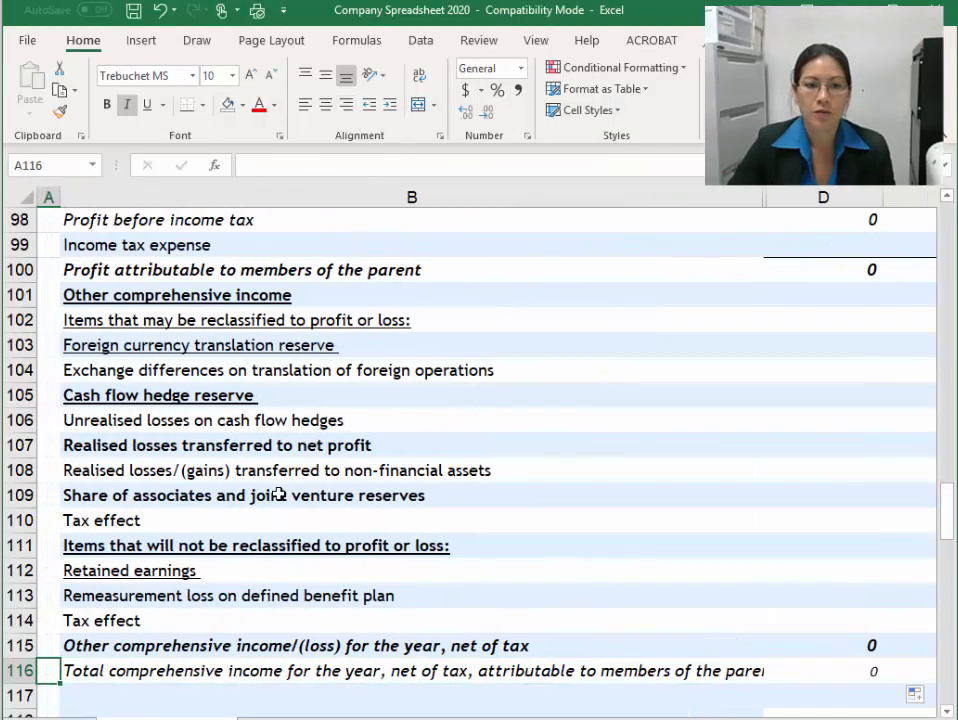
scroll(376, 456, "up", 6)
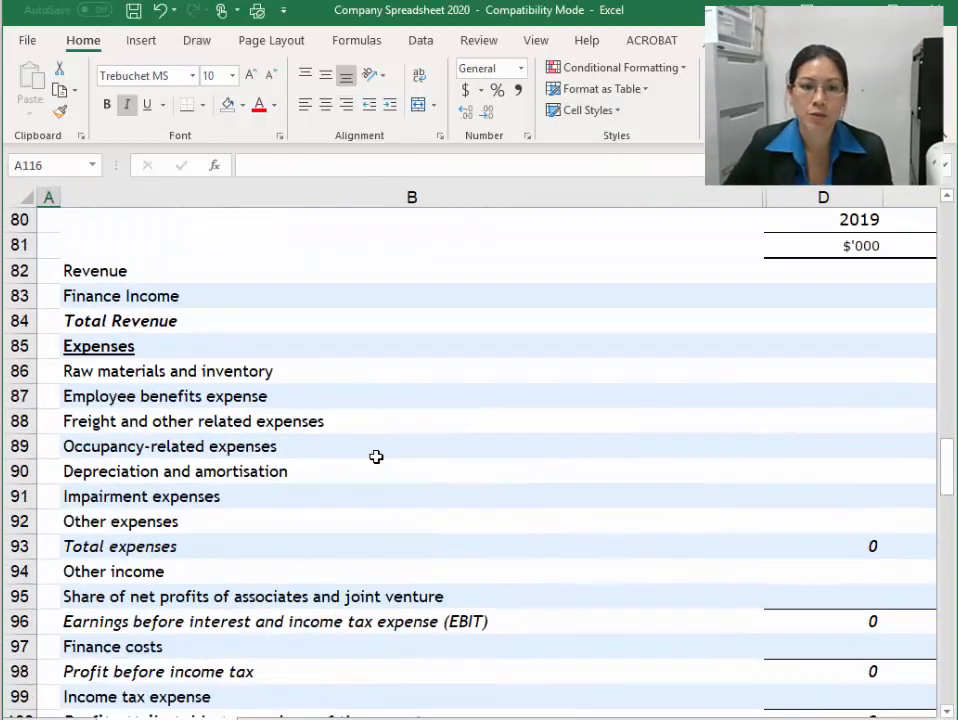
left_click(175, 319)
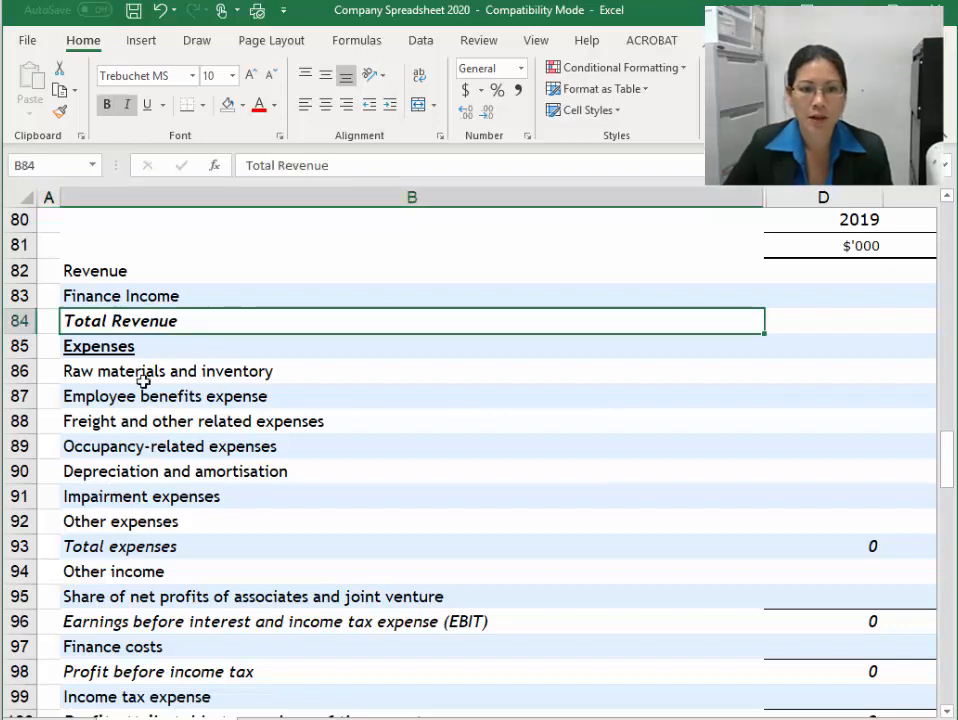
left_click(130, 372)
left_click(87, 399)
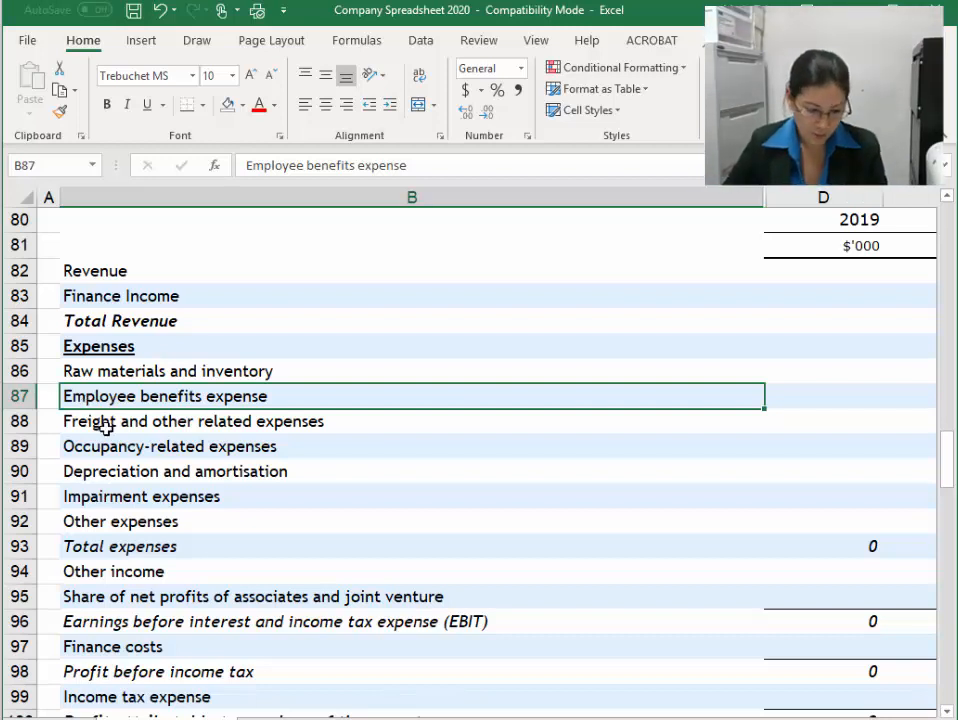
left_click(106, 426)
left_click(107, 447)
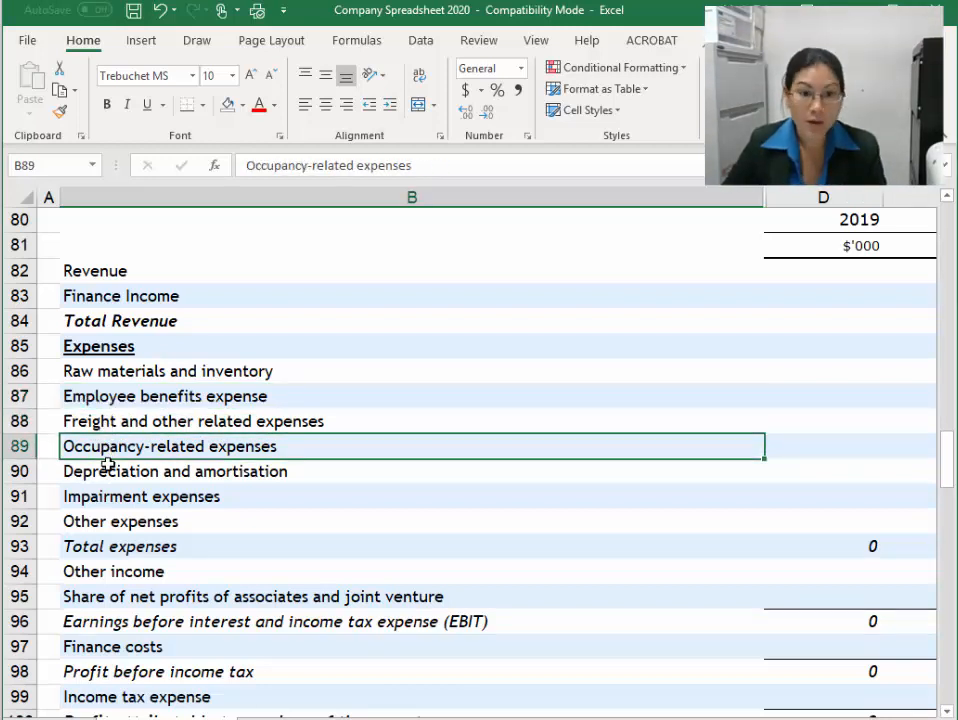
left_click(107, 467)
left_click(107, 500)
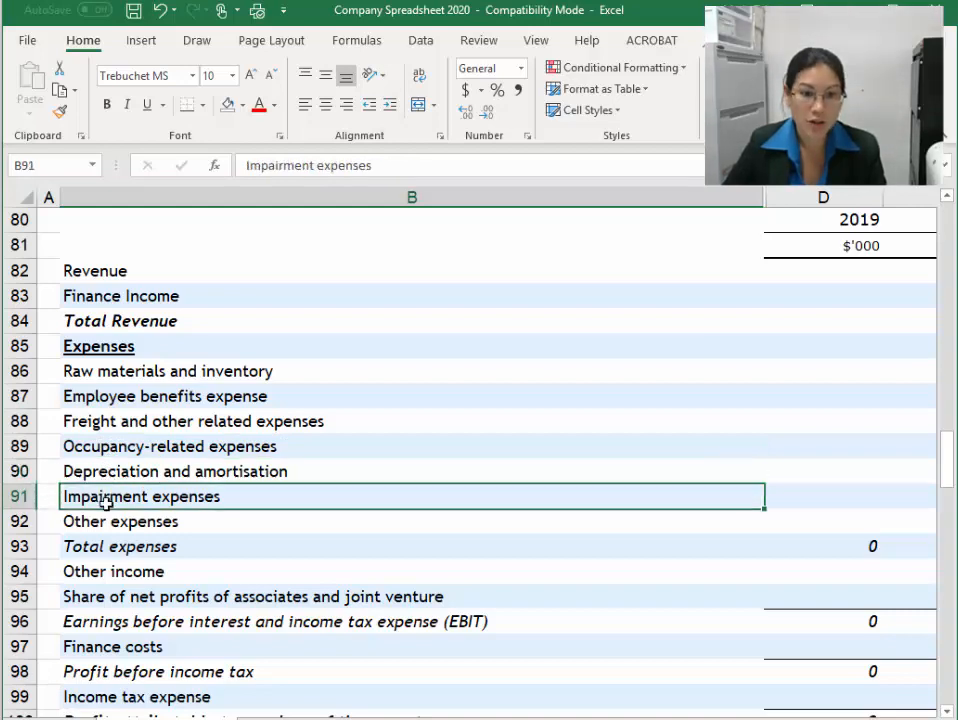
left_click(106, 520)
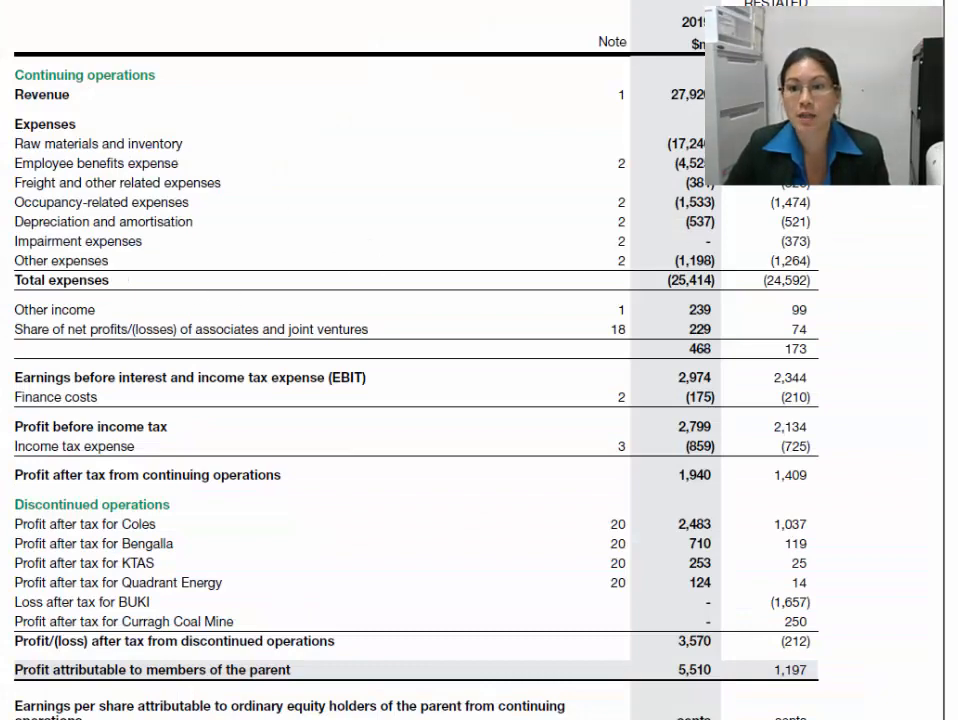
Compare the report's expenses and Other income with the Excel rows from Other income to Profit attributable to members of the parent
scroll(199, 410, "up", 3)
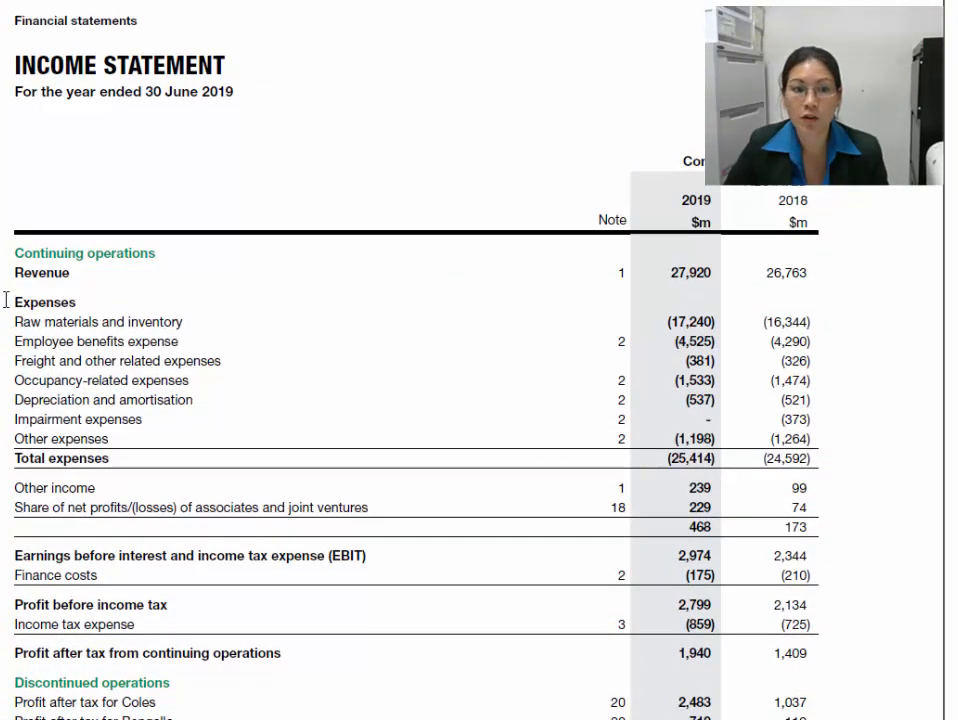
left_click_drag(7, 300, 100, 488)
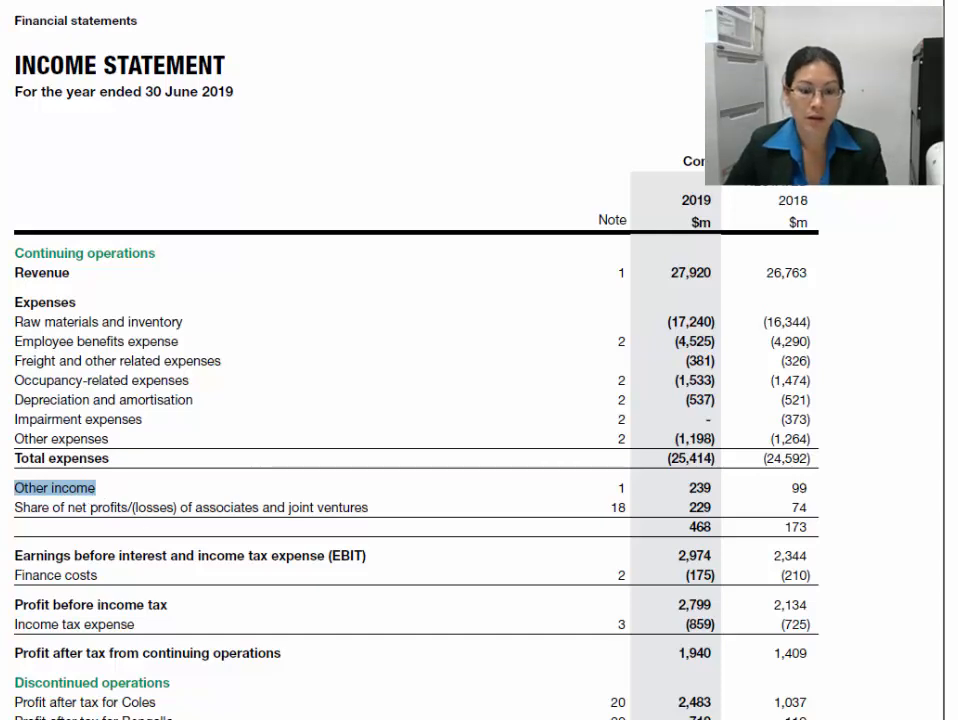
key("alt+Tab")
scroll(224, 508, "down", 2)
left_click(128, 419)
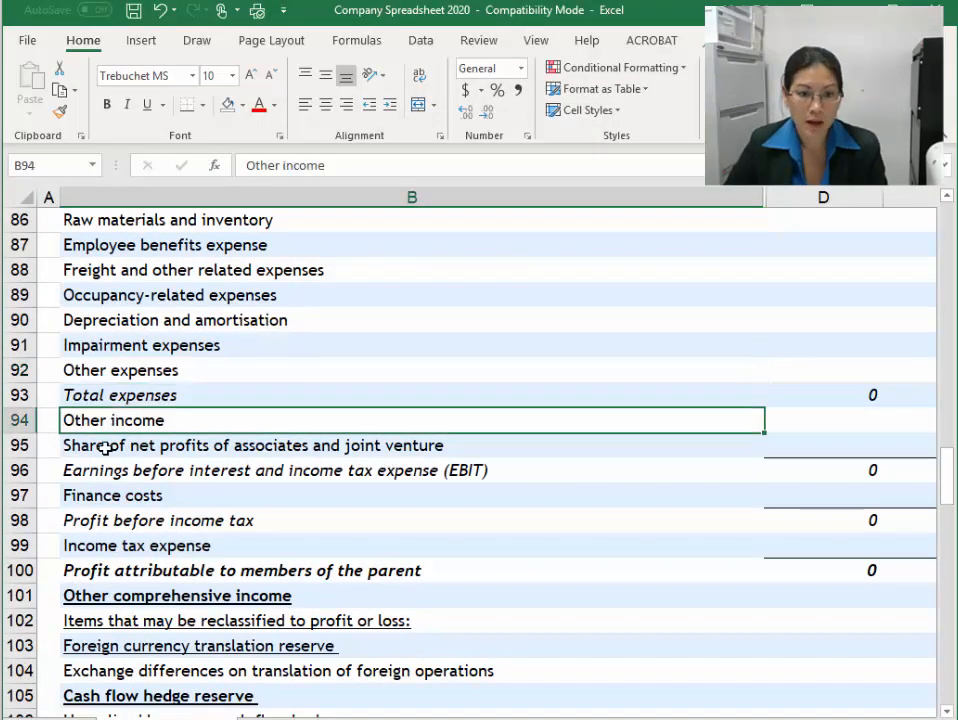
left_click(120, 447)
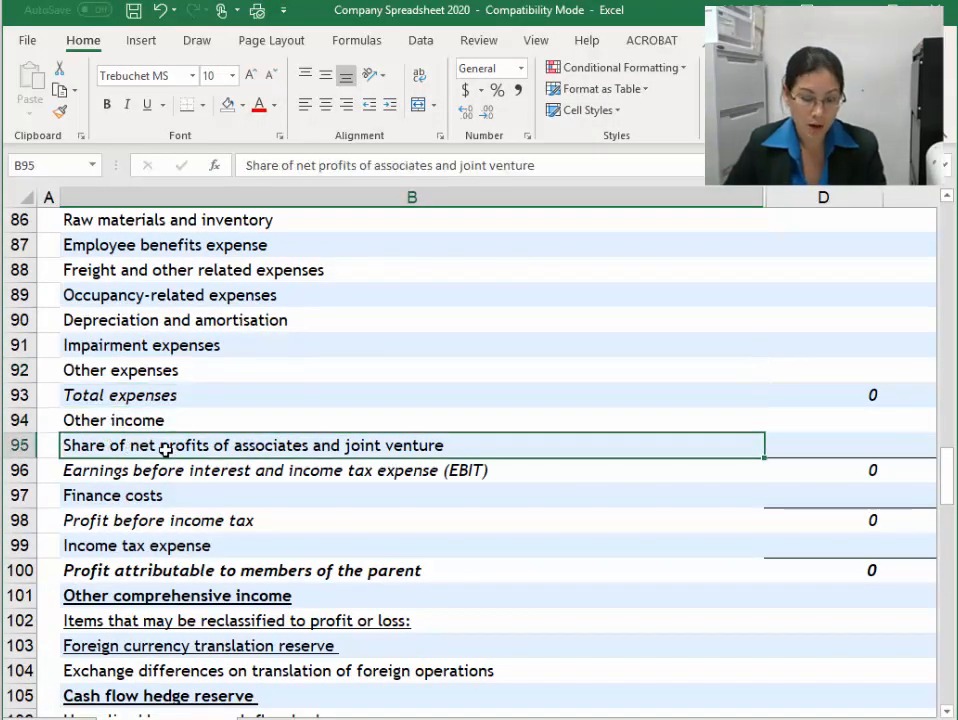
left_click(124, 494)
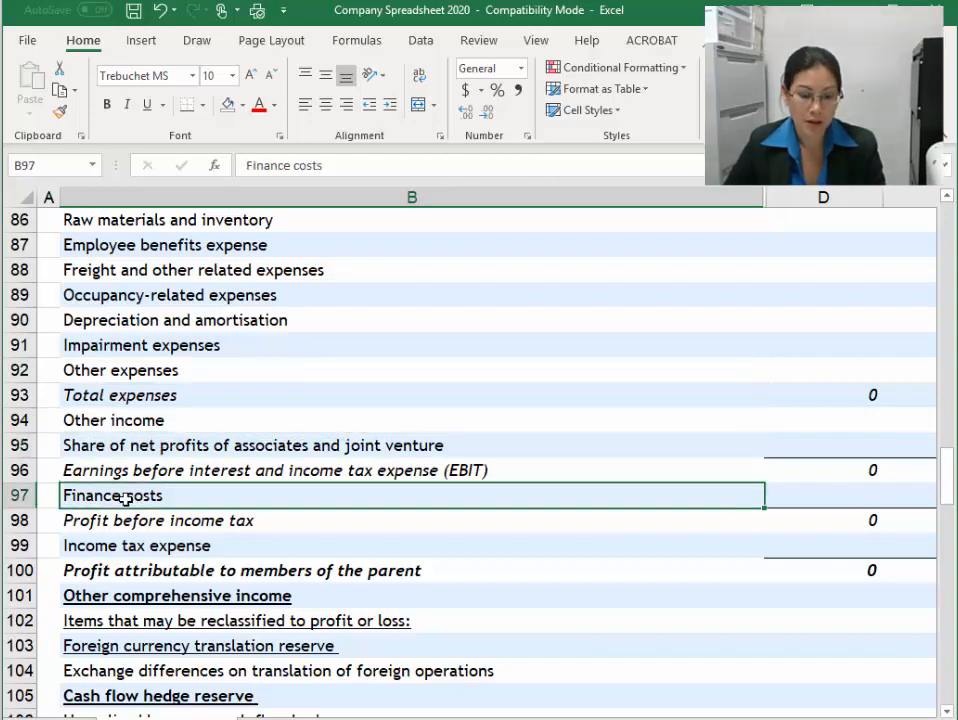
left_click(117, 548)
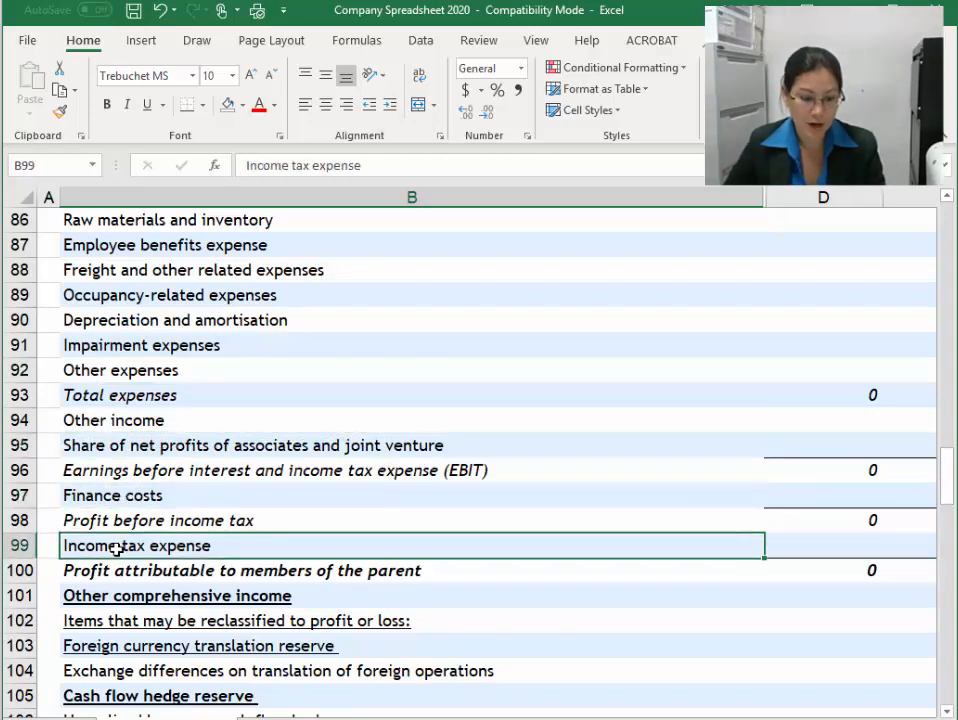
left_click(146, 572)
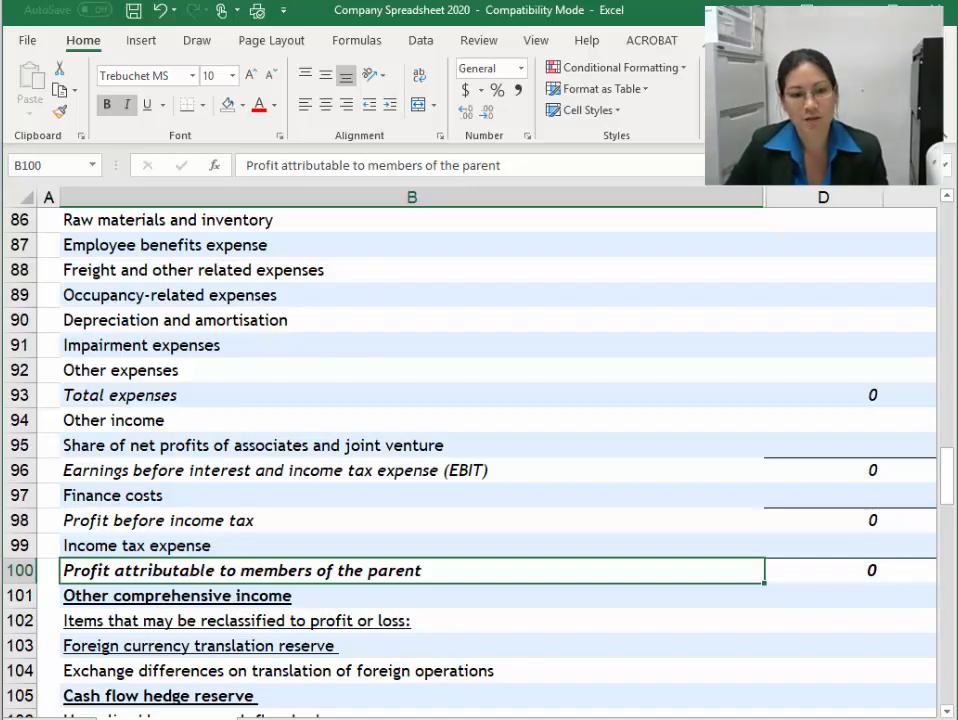
Switch back to the report and examine the Discontinued operations block through Profit/(loss) after tax from discontinued operations
key("alt+Tab")
scroll(76, 612, "down", 2)
scroll(76, 612, "down", 2)
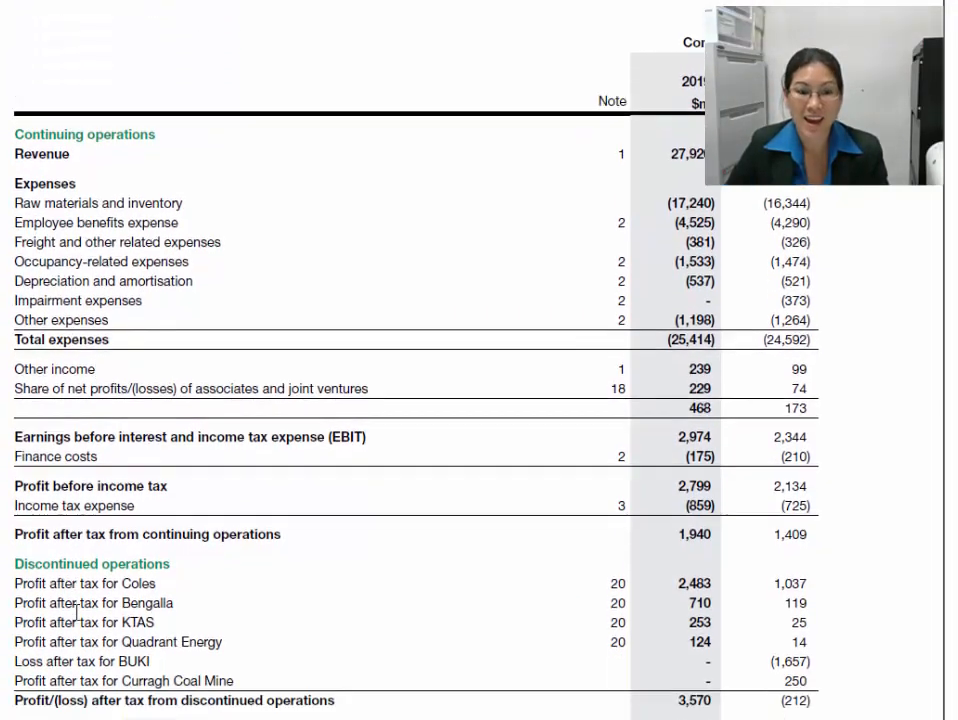
left_click_drag(21, 520, 304, 662)
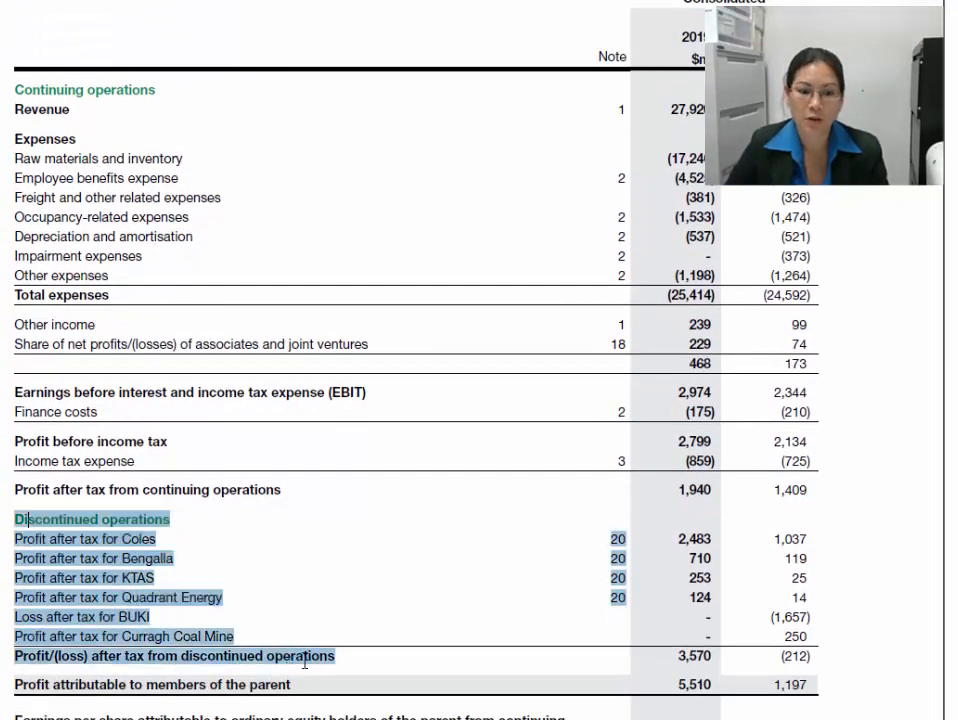
left_click_drag(174, 606, 910, 233)
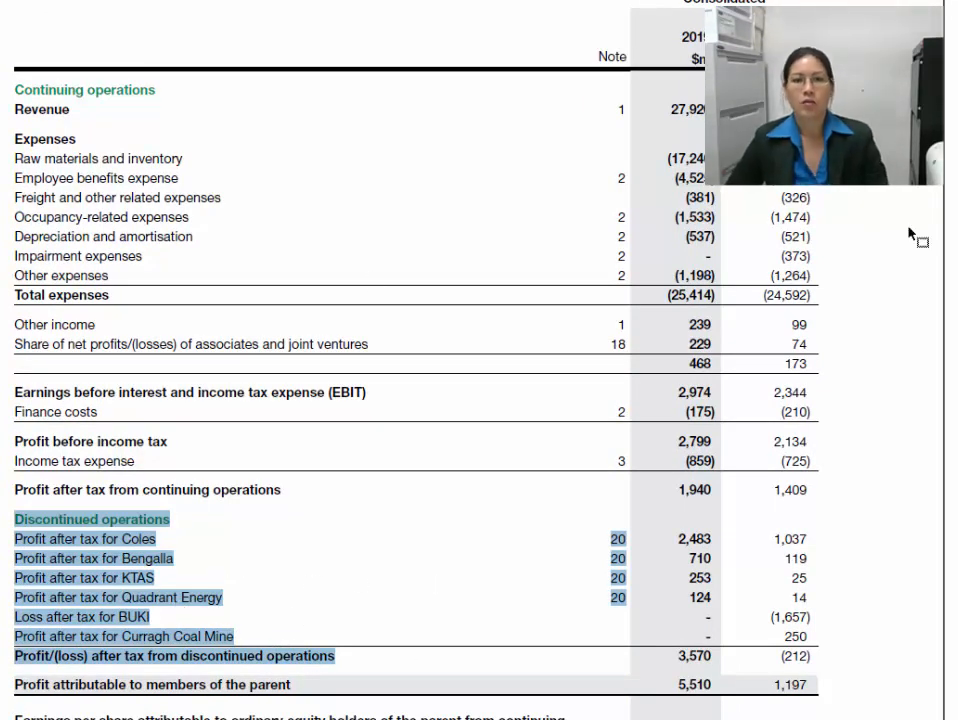
left_click_drag(646, 503, 813, 222)
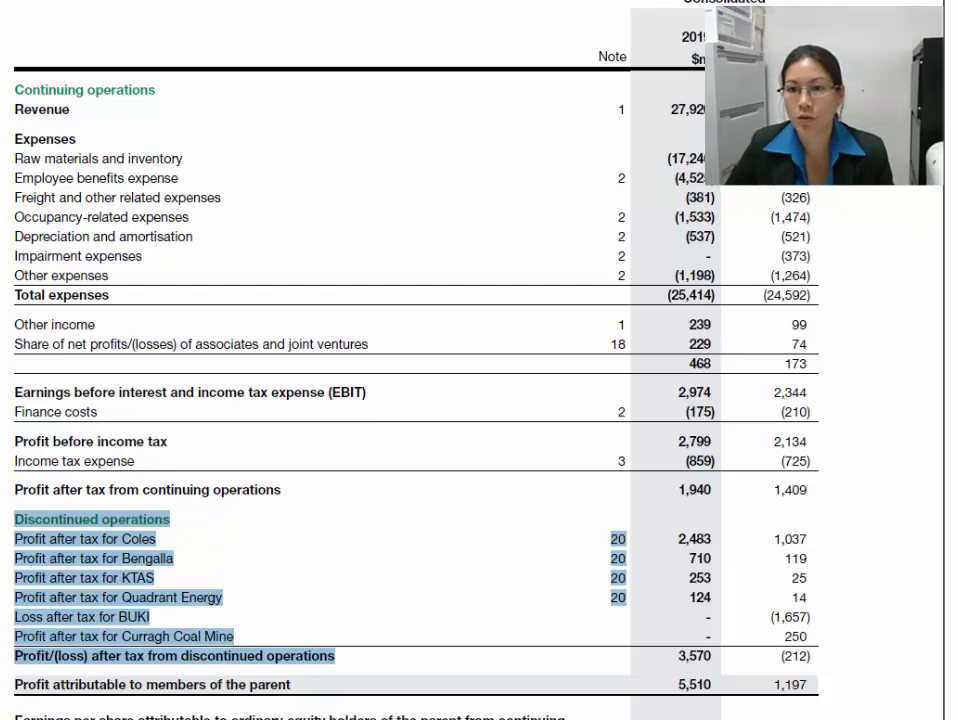
left_click(824, 190)
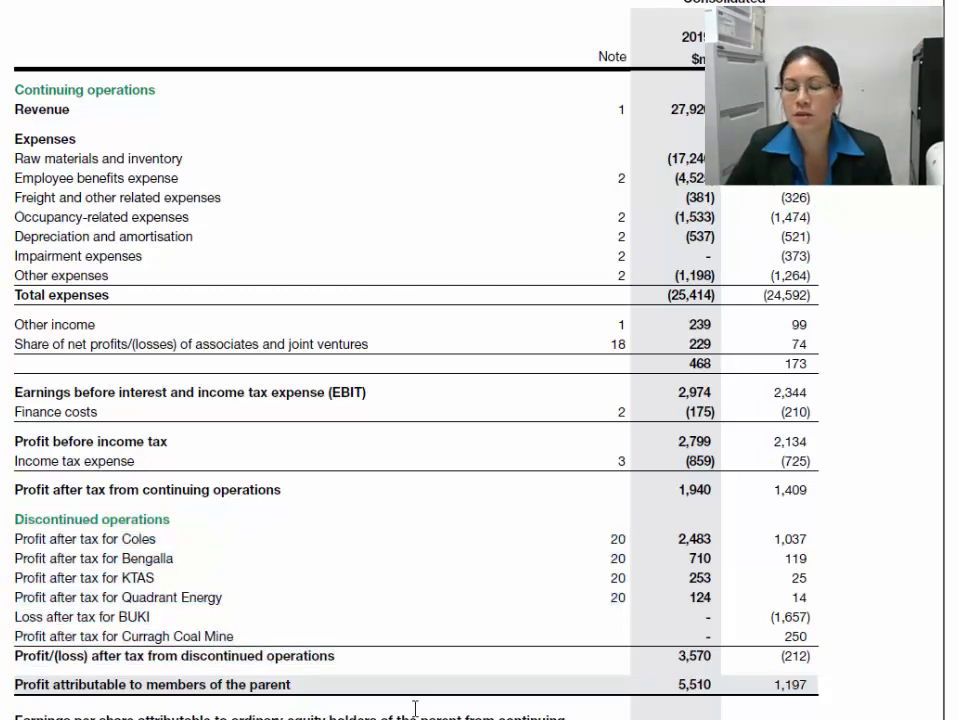
Switch to the Excel spreadsheet and enter 26763 as the 2018 total revenue in cell E84
key("alt+Tab")
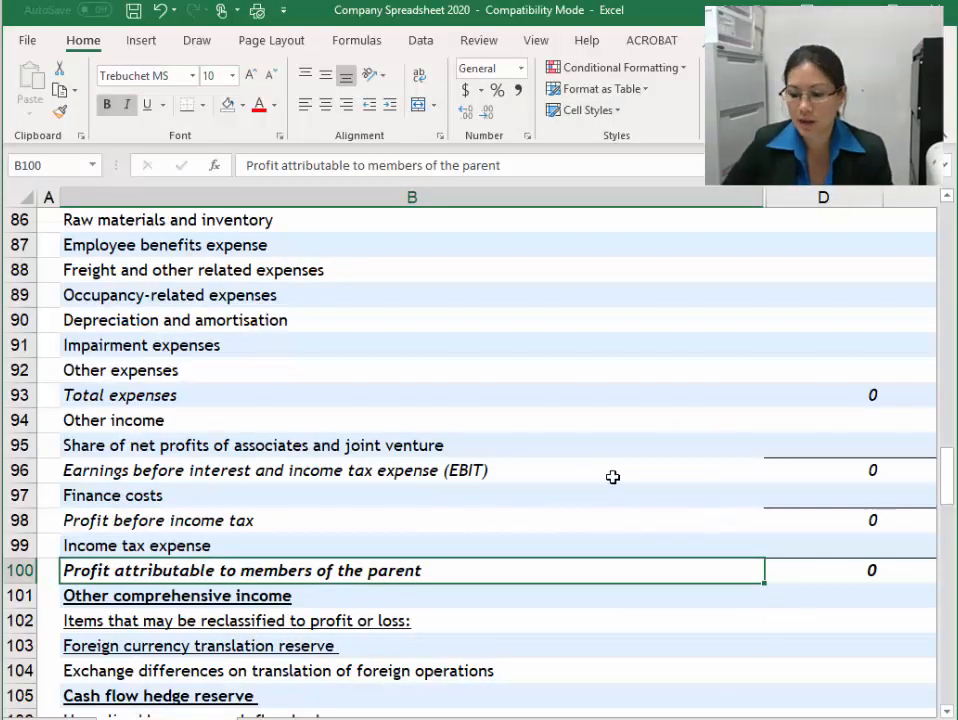
key("Up")
key("Up")
key("Up")
key("Up")
key("Up")
key("Up")
key("Up")
key("Up")
key("Up")
key("Up")
key("Up")
key("Up")
key("Up")
key("Up")
key("Up")
key("Up")
key("Up")
key("Up")
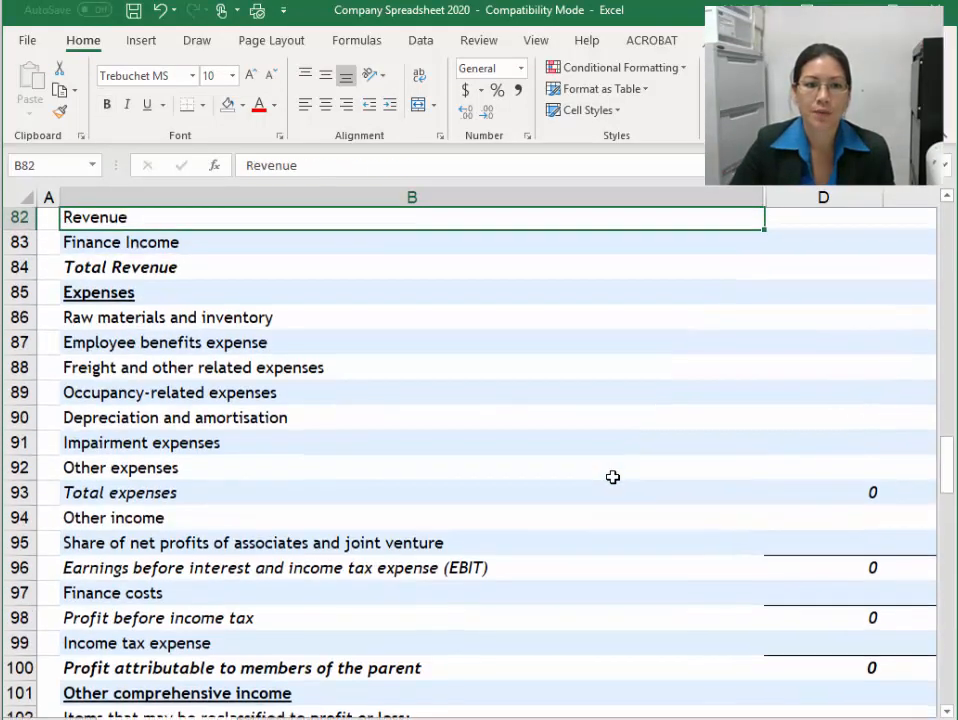
key("Down")
key("Down")
key("Right")
key("Right")
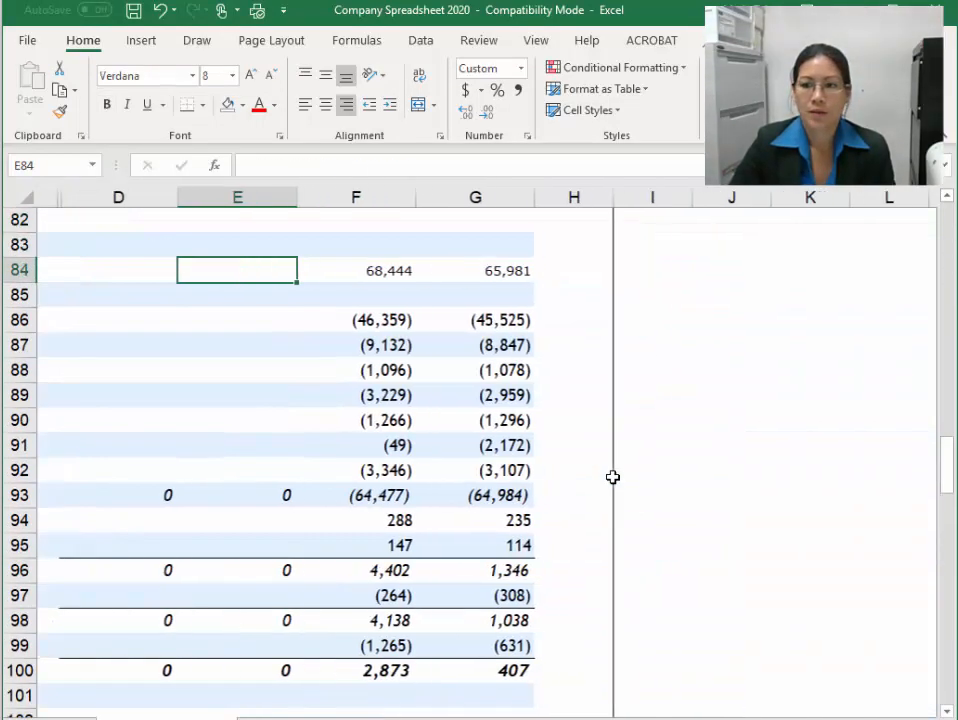
type("26763")
key("Return")
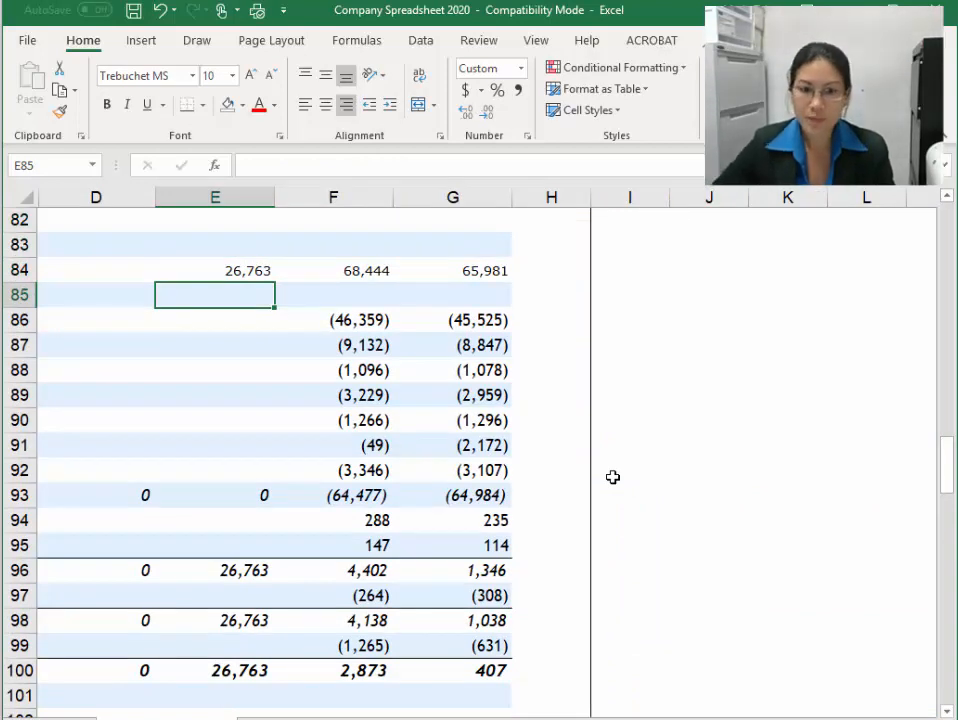
Enter the 2018 expenses in E86:E88: -16344 for raw materials and inventory, -4290 for employee benefits and -326 for freight
key("Down")
type("-")
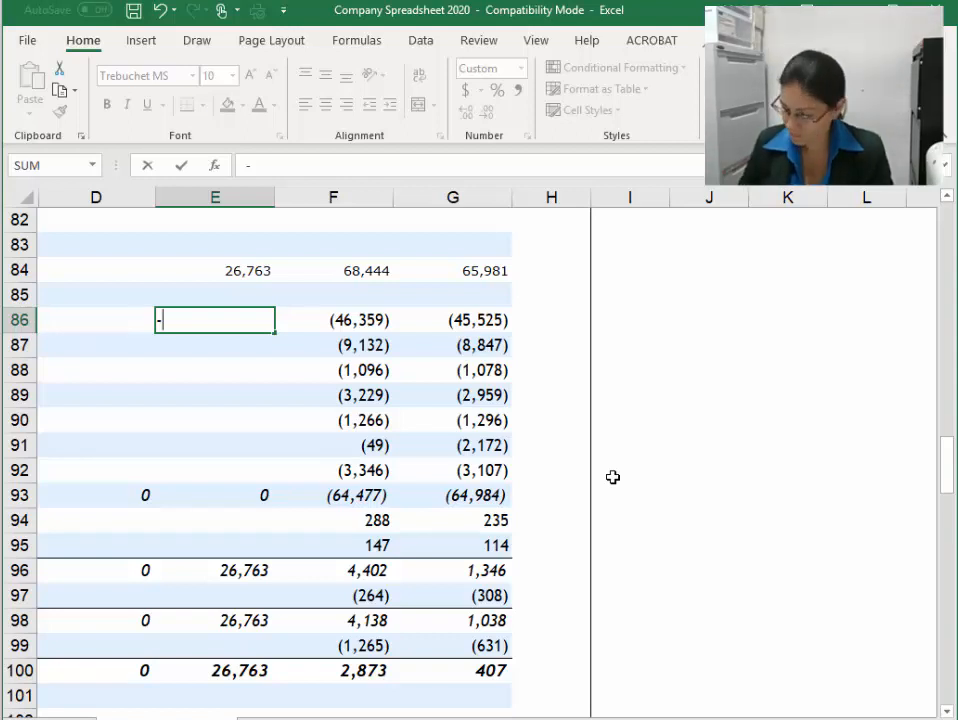
type("16344")
key("Return")
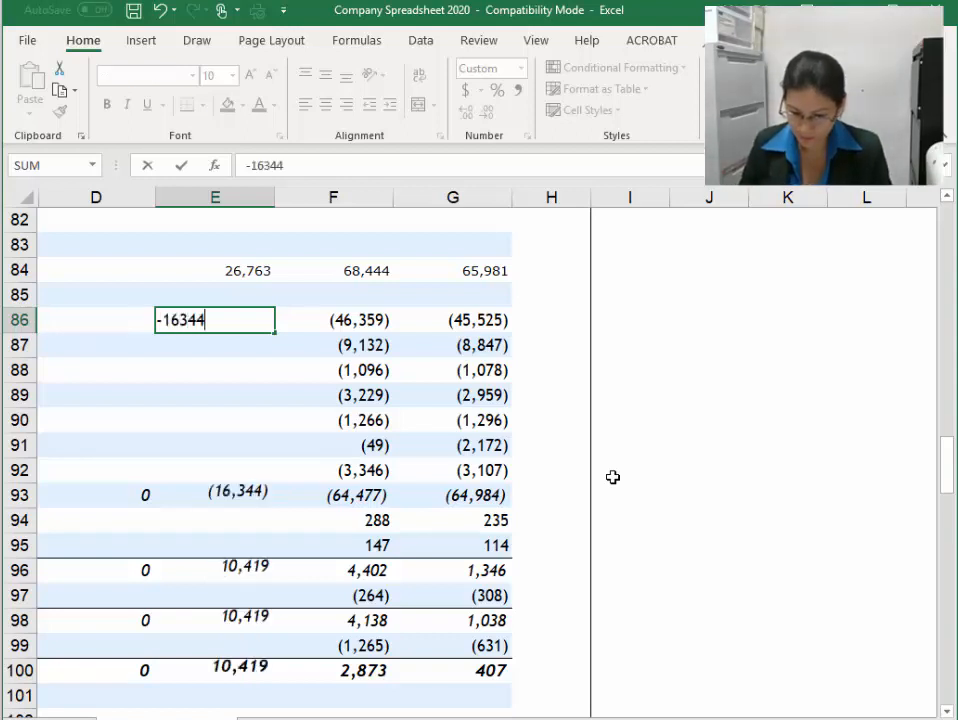
type("-4290")
key("Return")
type("-326")
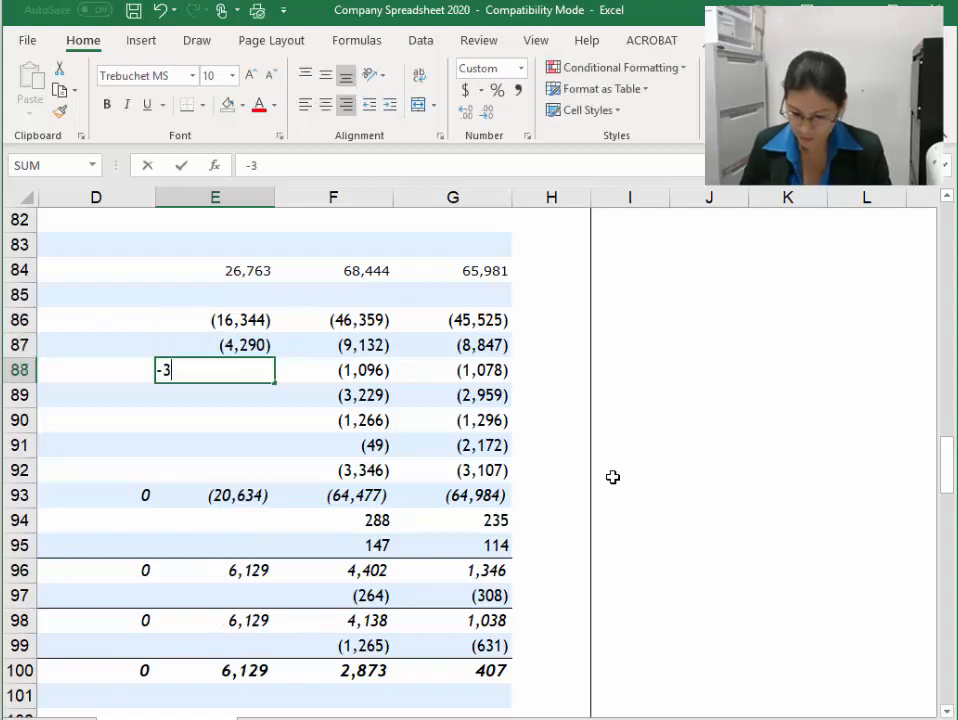
key("Return")
Enter the 2018 occupancy, depreciation, impairment and other expenses in E89:E92 as -1474, -521, -373 and -1264
type("-1474")
key("Return")
type("-521")
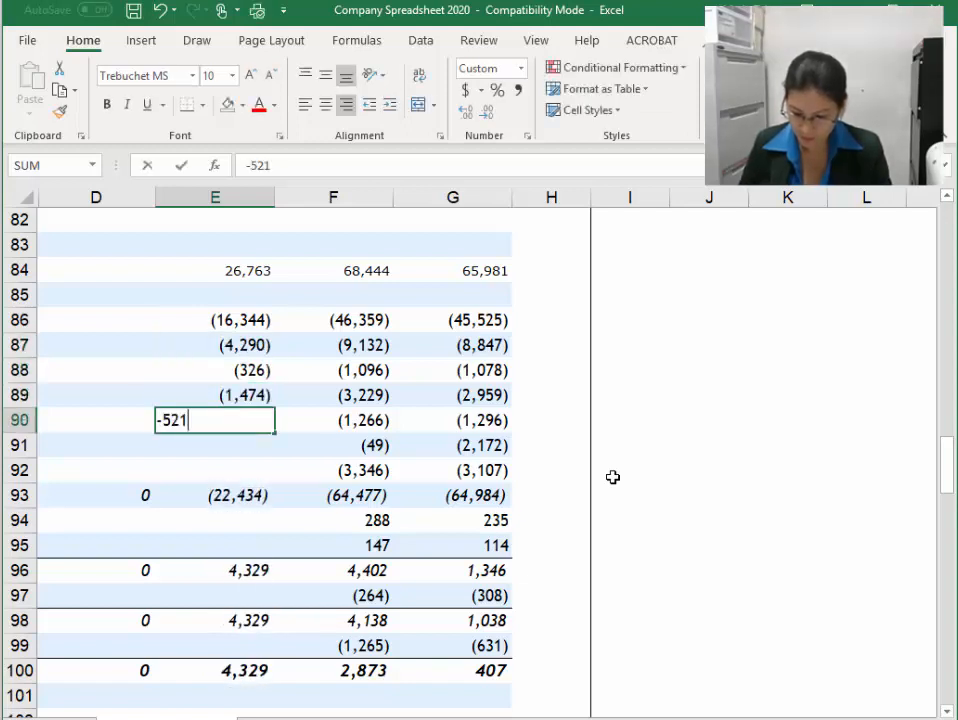
key("Return")
type("-373")
key("Return")
type("-1264")
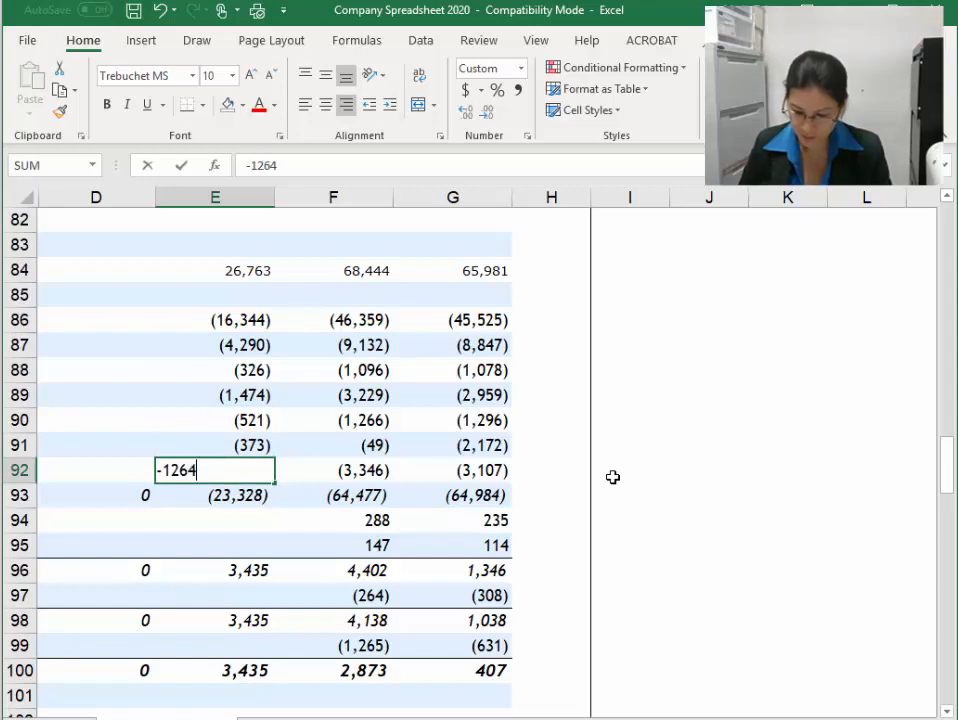
key("Return")
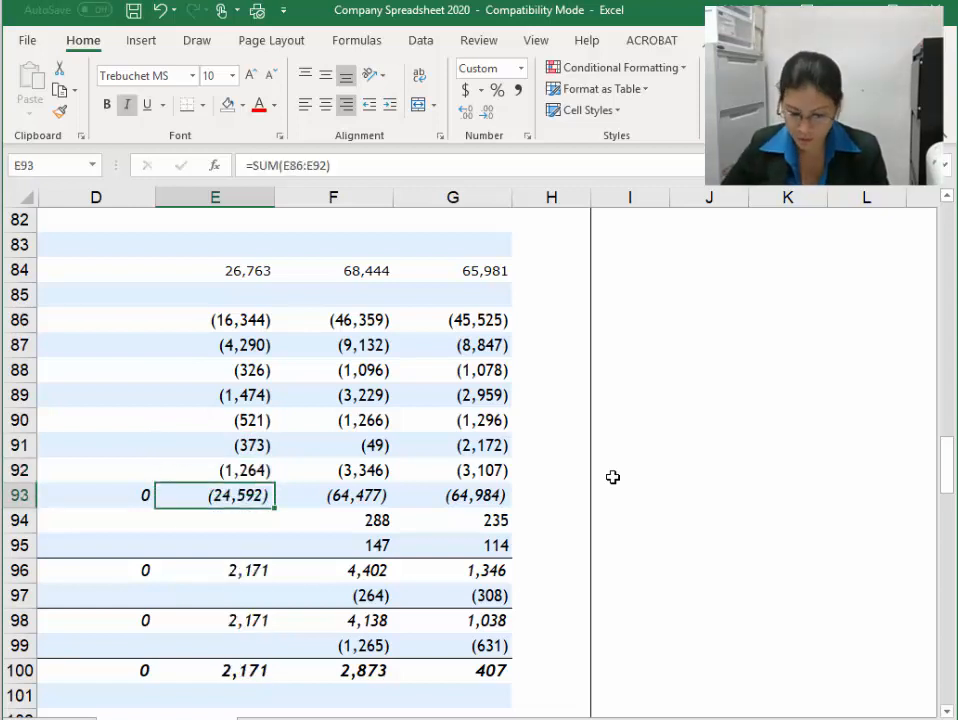
Enter the 2018 other income of 99 in E94 and share of net profits of 74 in E95
left_click(243, 529)
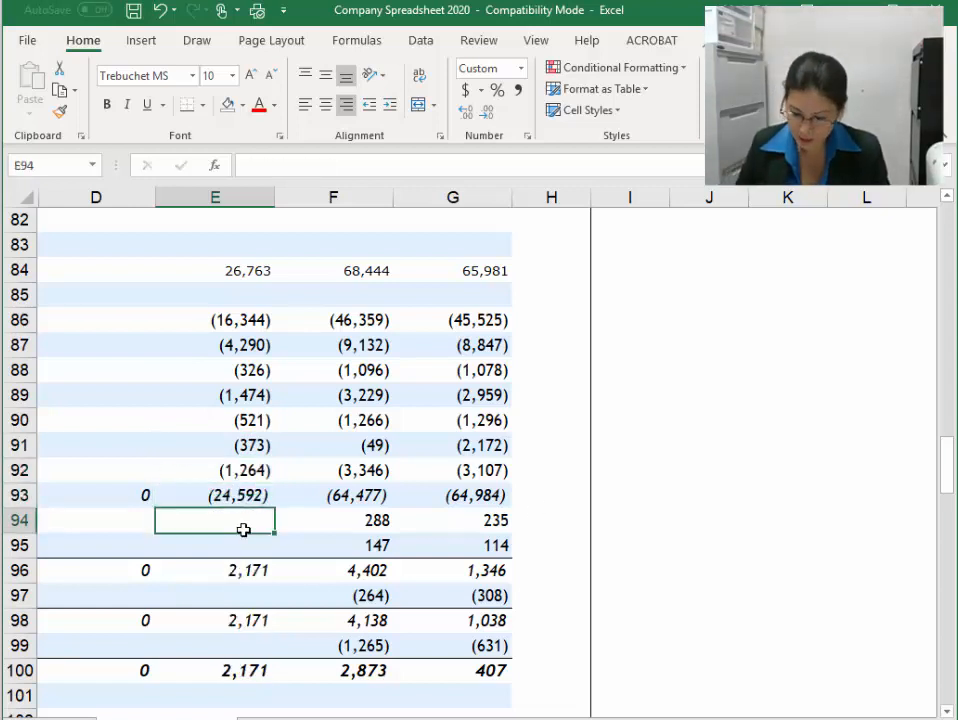
type("99")
key("Return")
type("74")
key("Return")
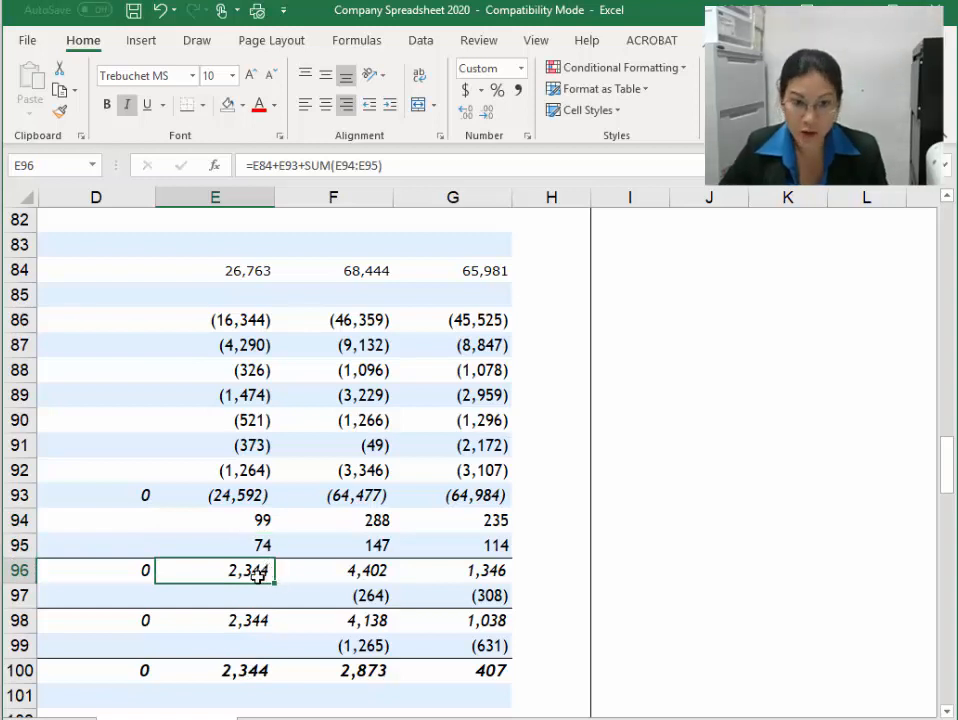
Enter the 2018 finance costs of -210 in E97 and income tax expense of -725 in E99
left_click(242, 597)
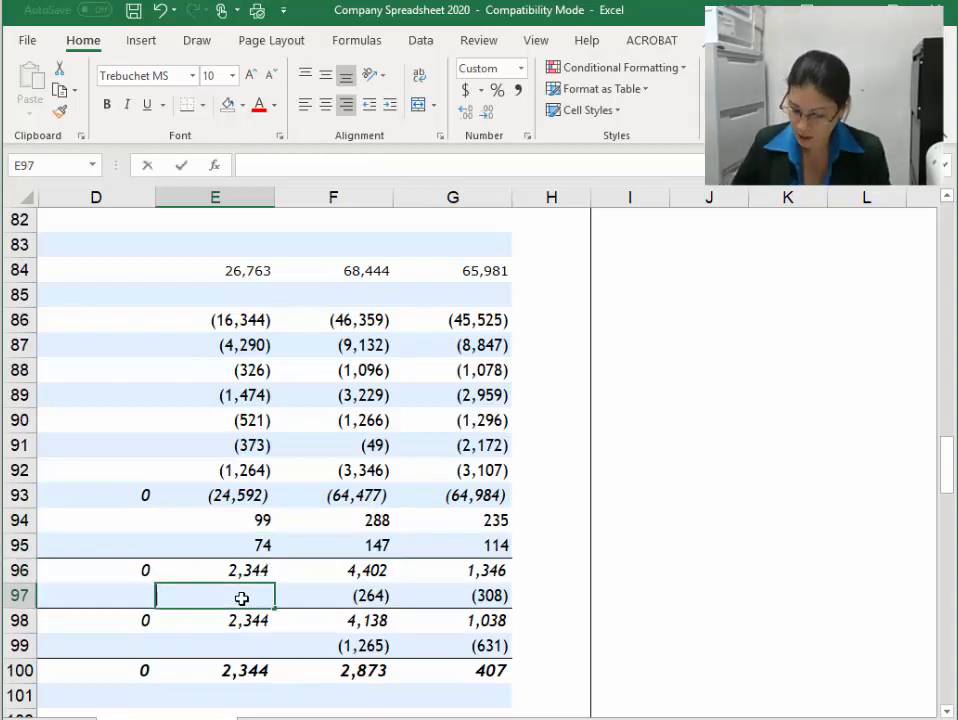
type("-210")
key("Return")
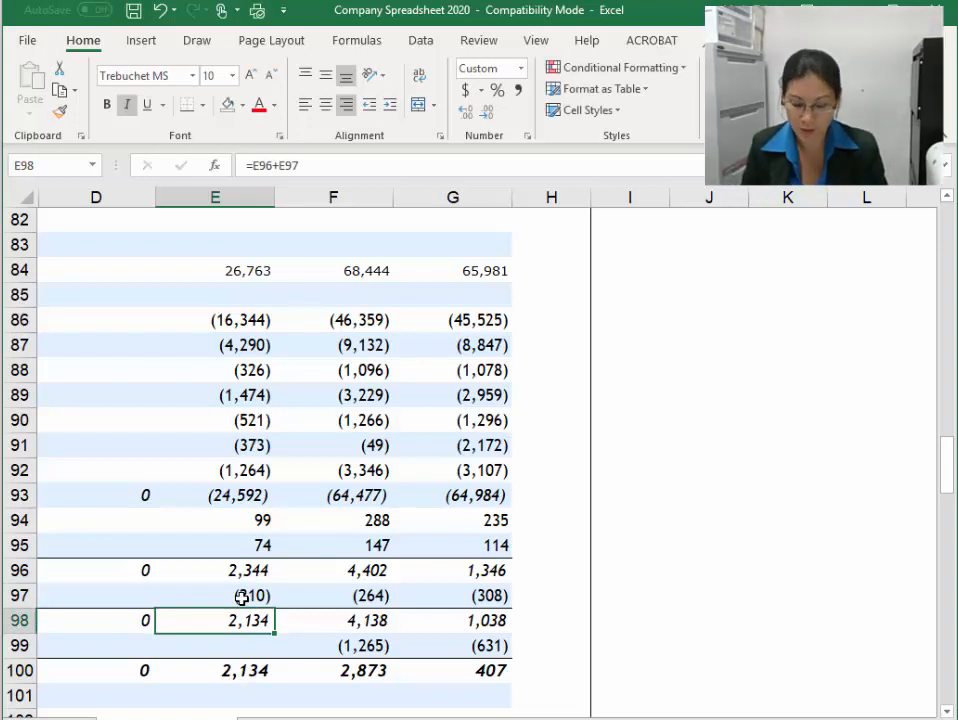
left_click(235, 655)
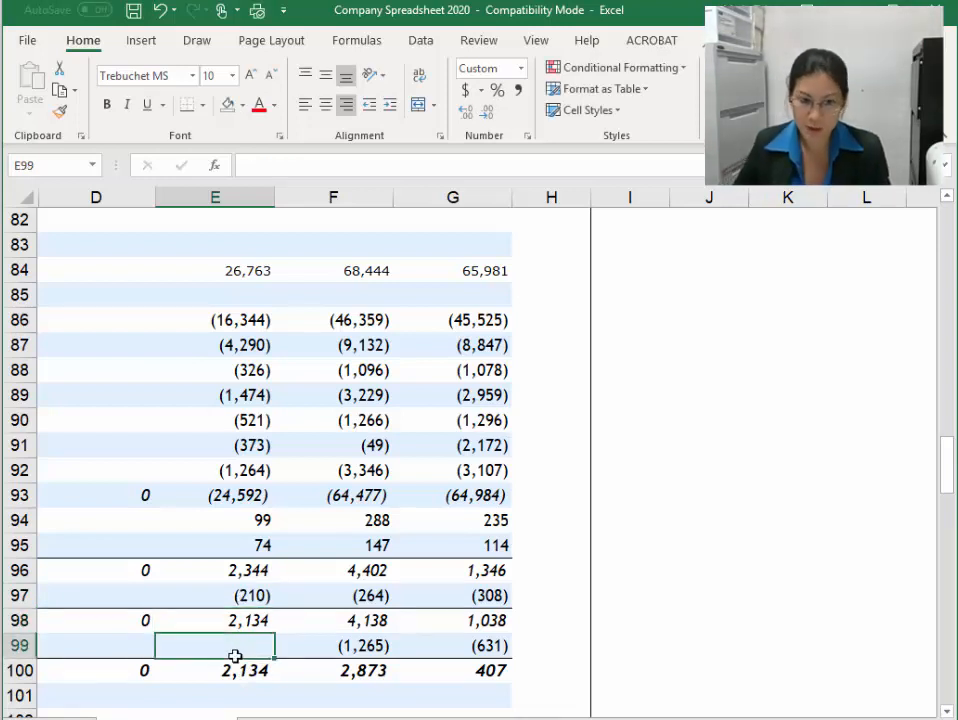
type("-725")
key("Return")
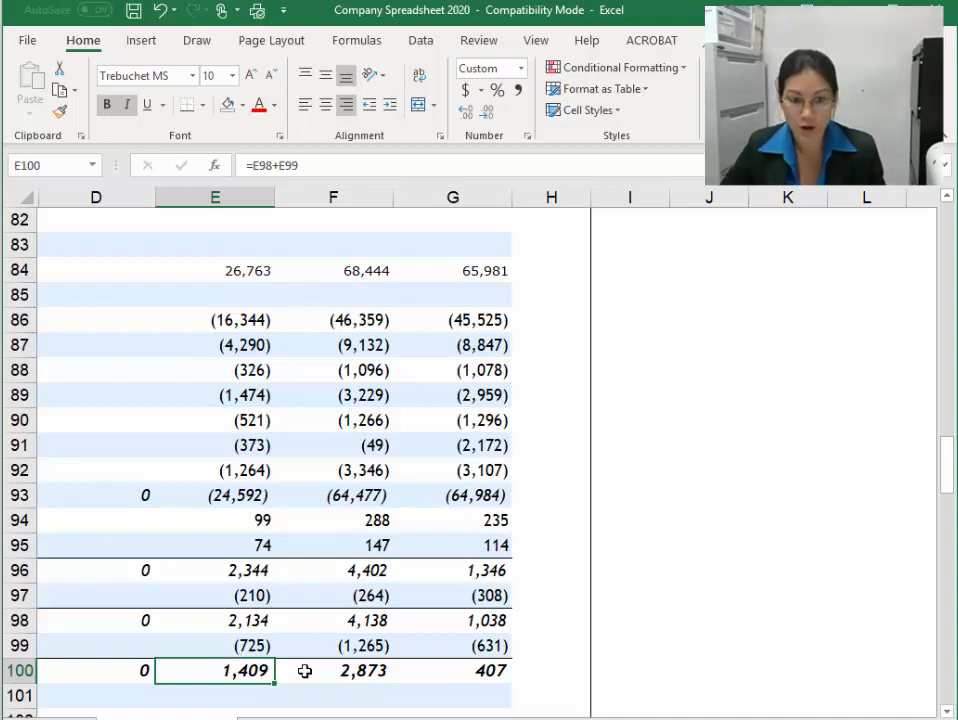
Enter 27920 as the 2019 total revenue in cell D84
left_click(132, 268)
type("27920")
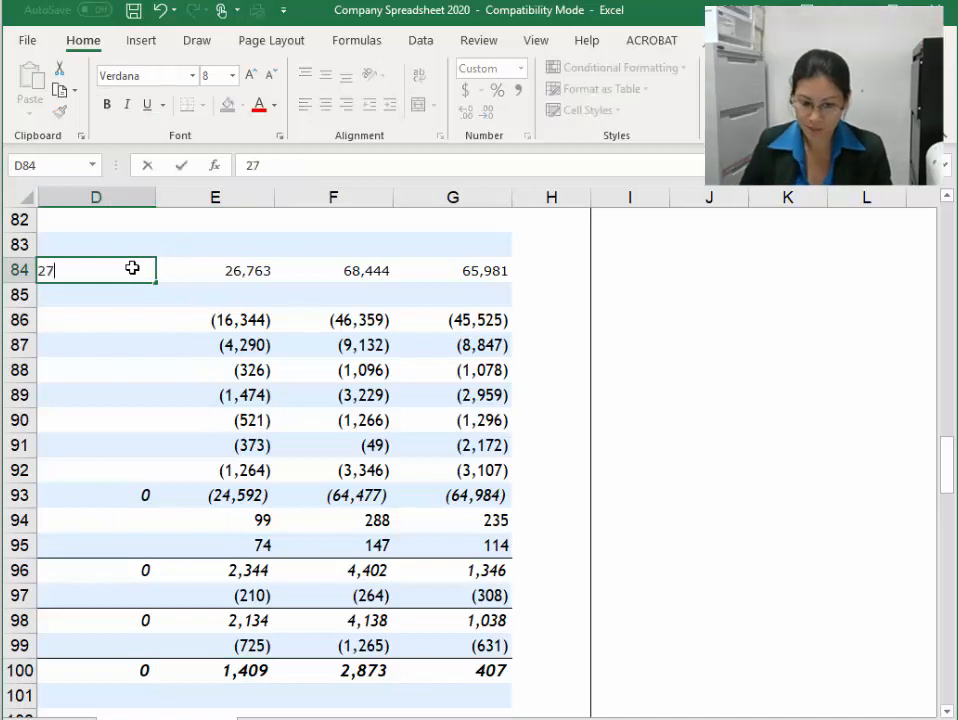
key("Return")
key("Return")
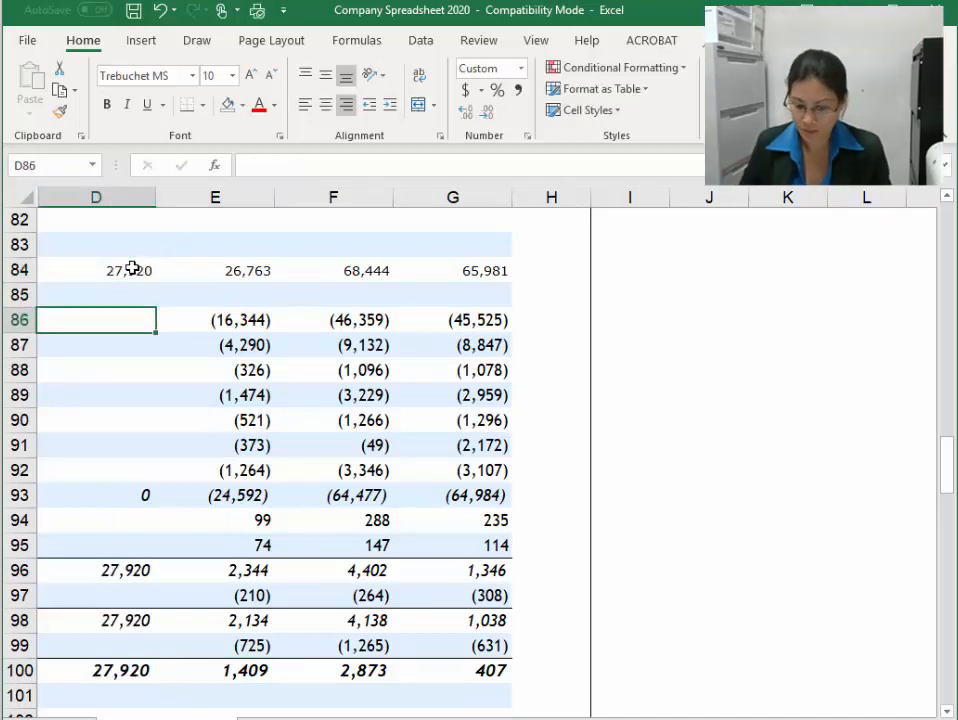
Enter the 2019 raw materials, employee benefits, freight and occupancy expenses in D86:D89 as -17240, -4525, -381 and -1533
type("-17240")
key("Return")
type("-")
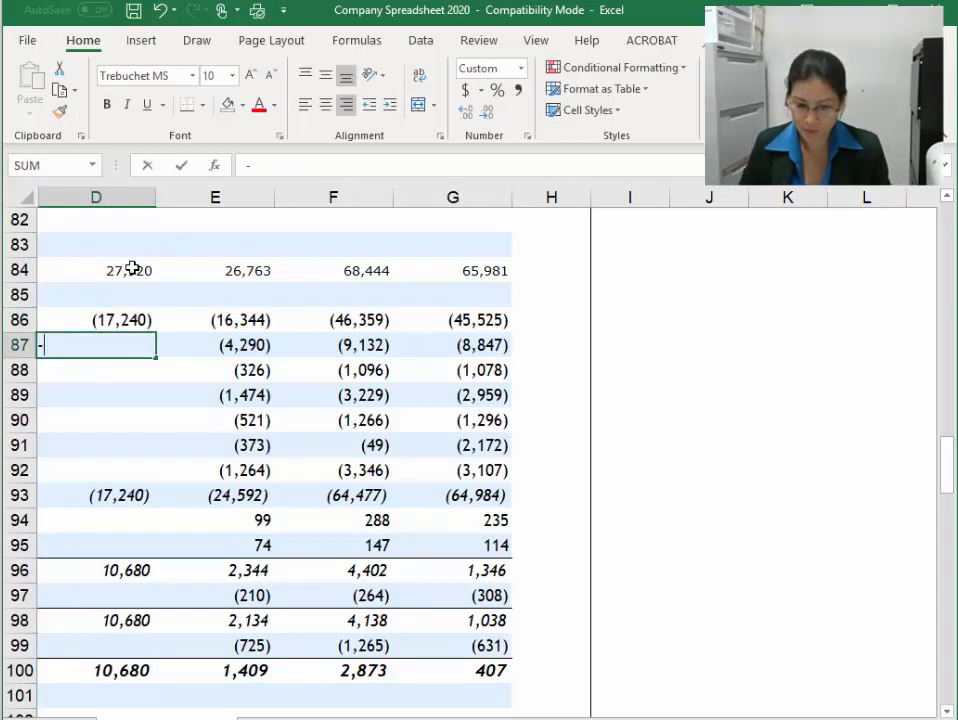
type("4525")
key("Return")
type("-381")
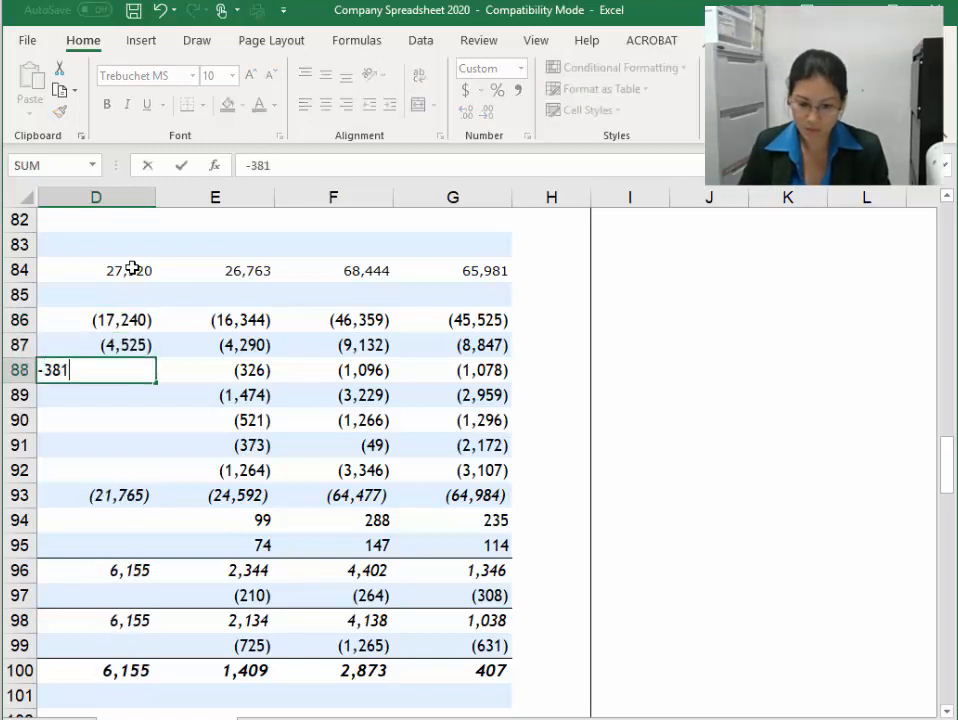
key("Return")
type("-1533")
key("Return")
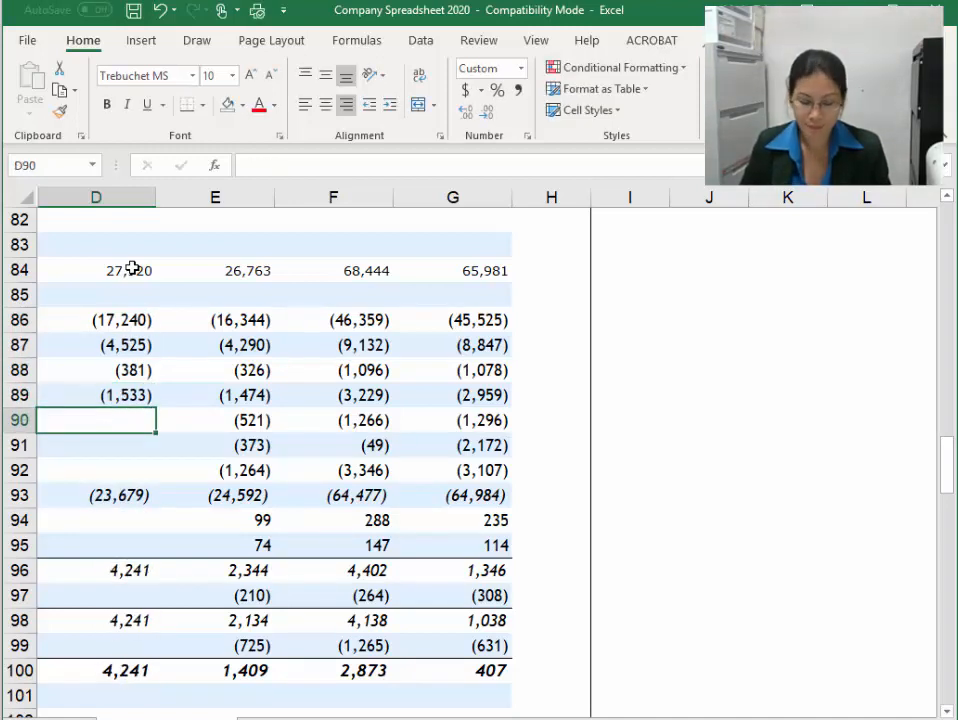
Enter the 2019 depreciation of -537 in D90 and other expenses of -1198 in D92, leaving impairment in D91 blank
type("-537")
key("Return")
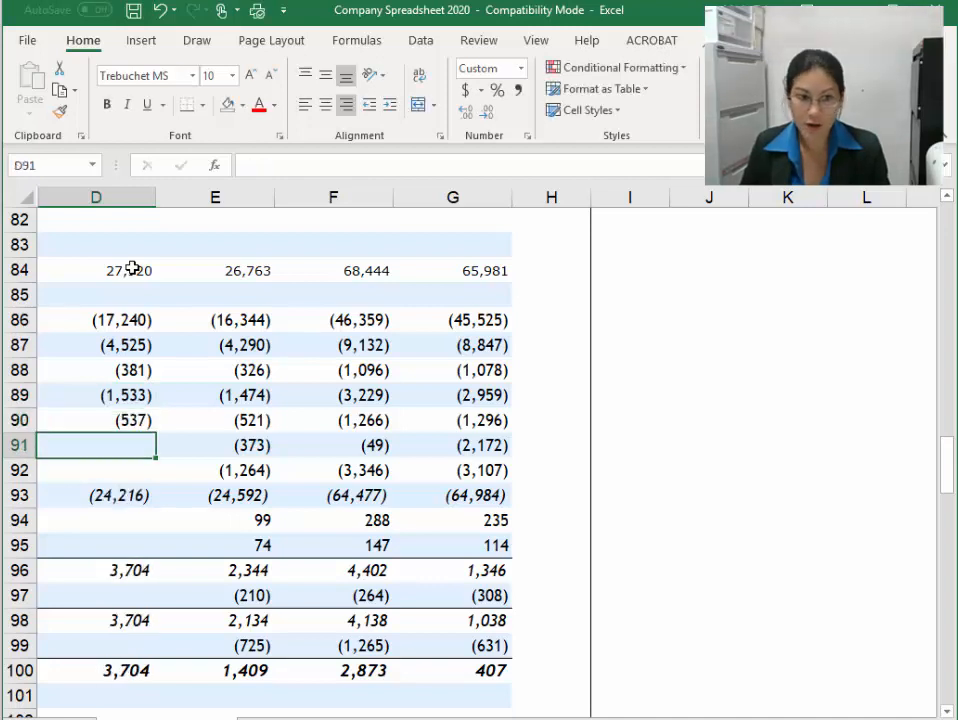
key("Return")
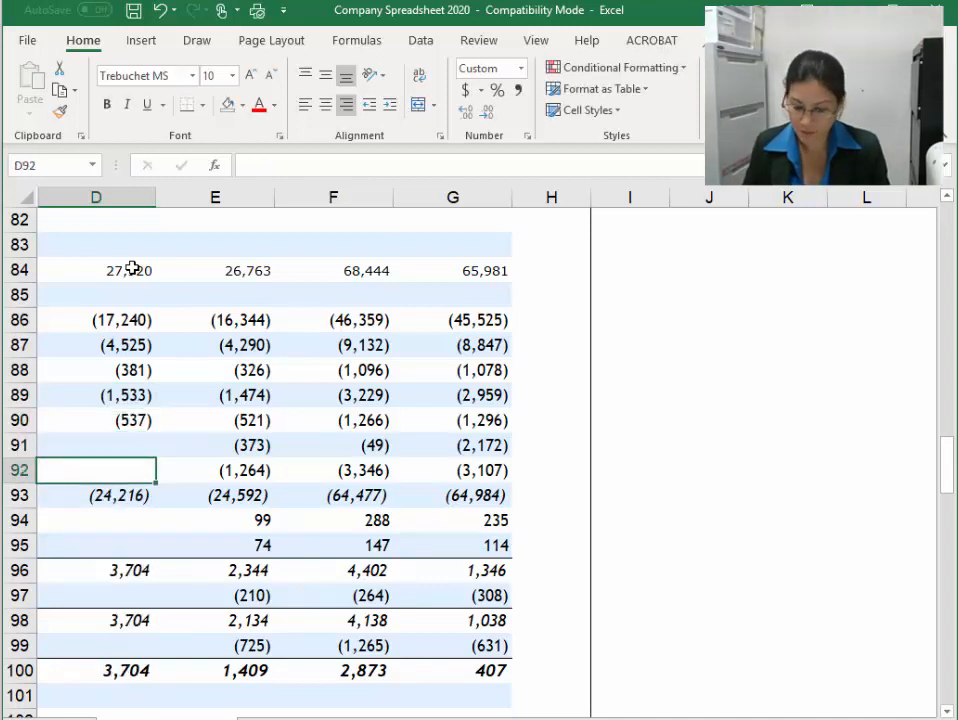
type("-1198")
key("Return")
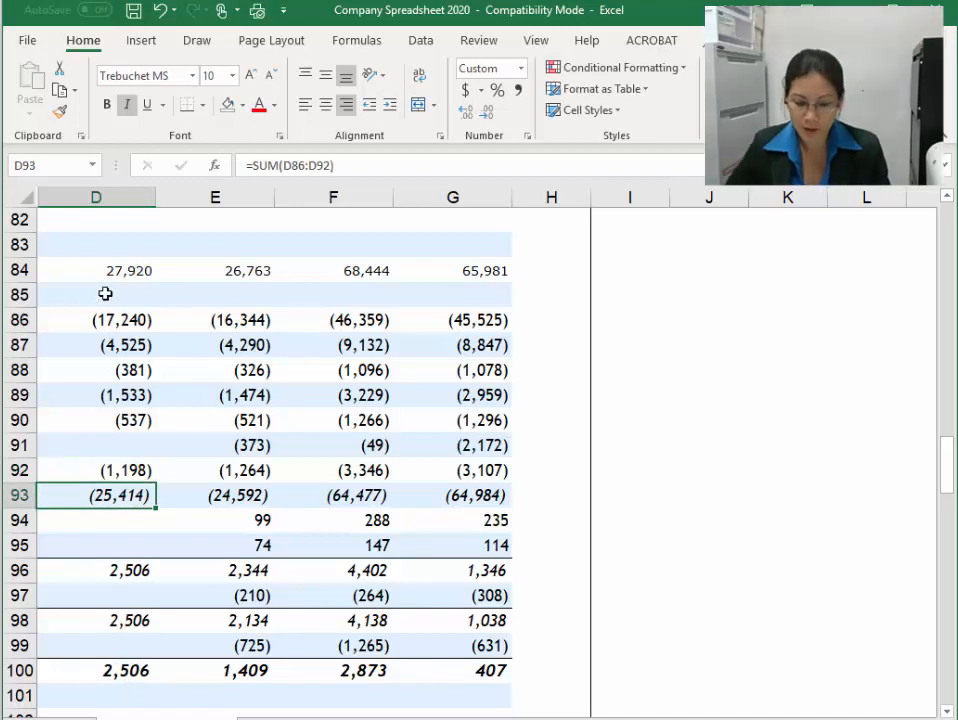
Enter the 2019 other income of 239 in D94 and share of net profits of 229 in D95
left_click(106, 526)
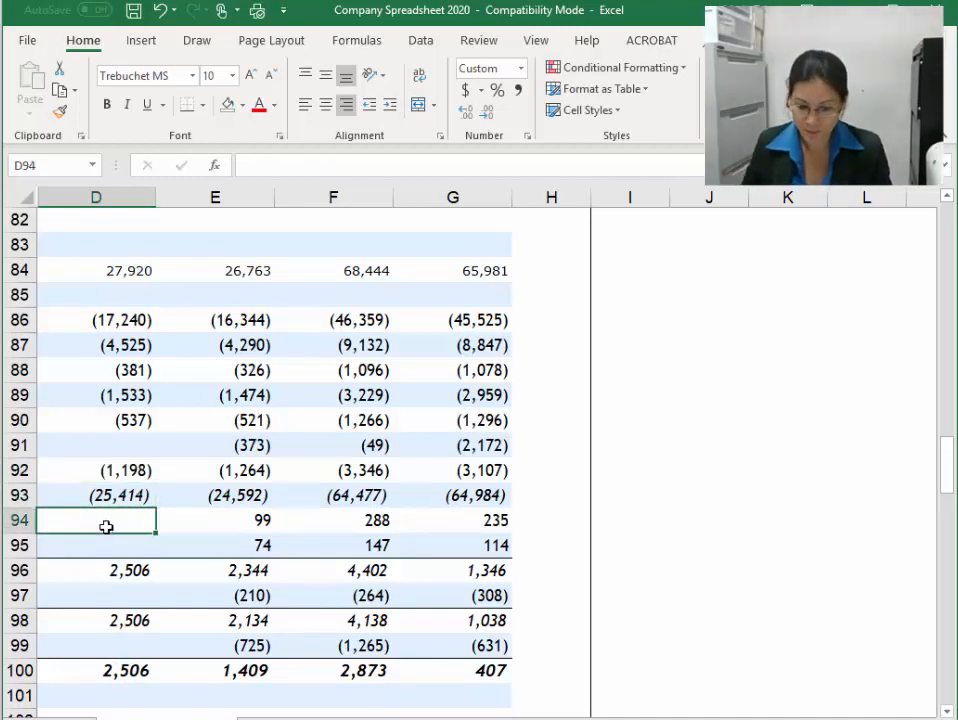
type("239")
key("Return")
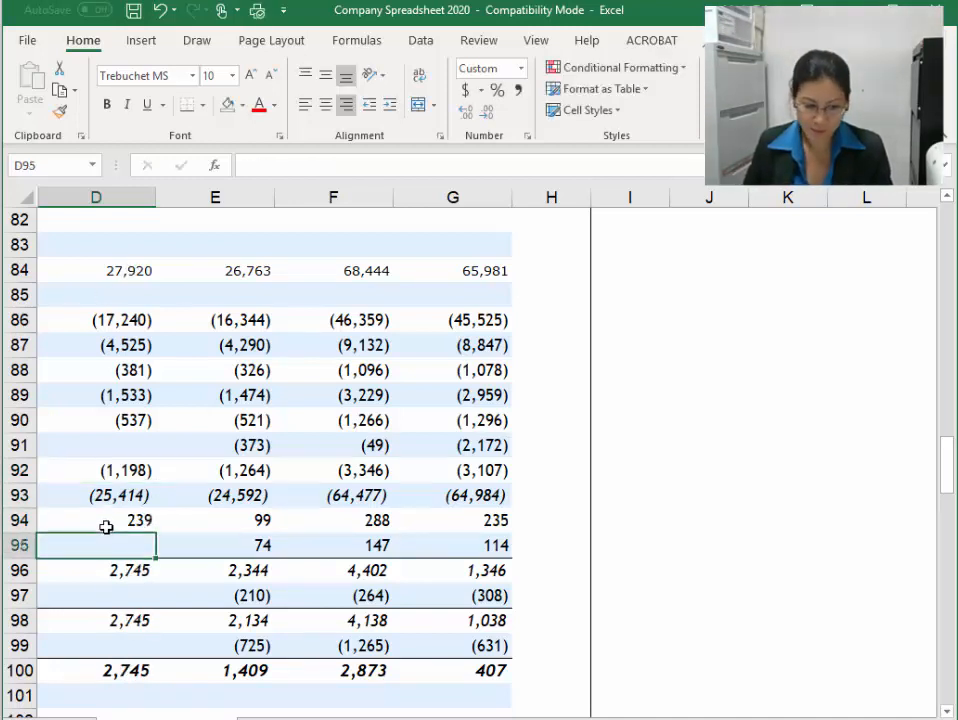
type("229")
key("Return")
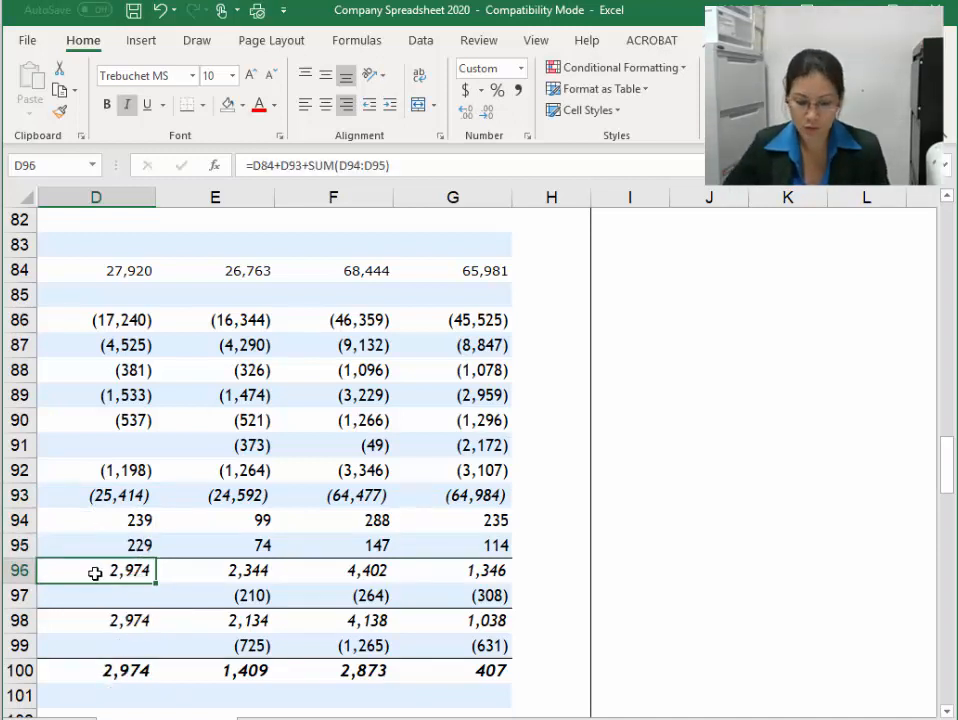
Enter the 2019 finance costs of -175 in D97 and income tax expense of -859 in D99
left_click(126, 602)
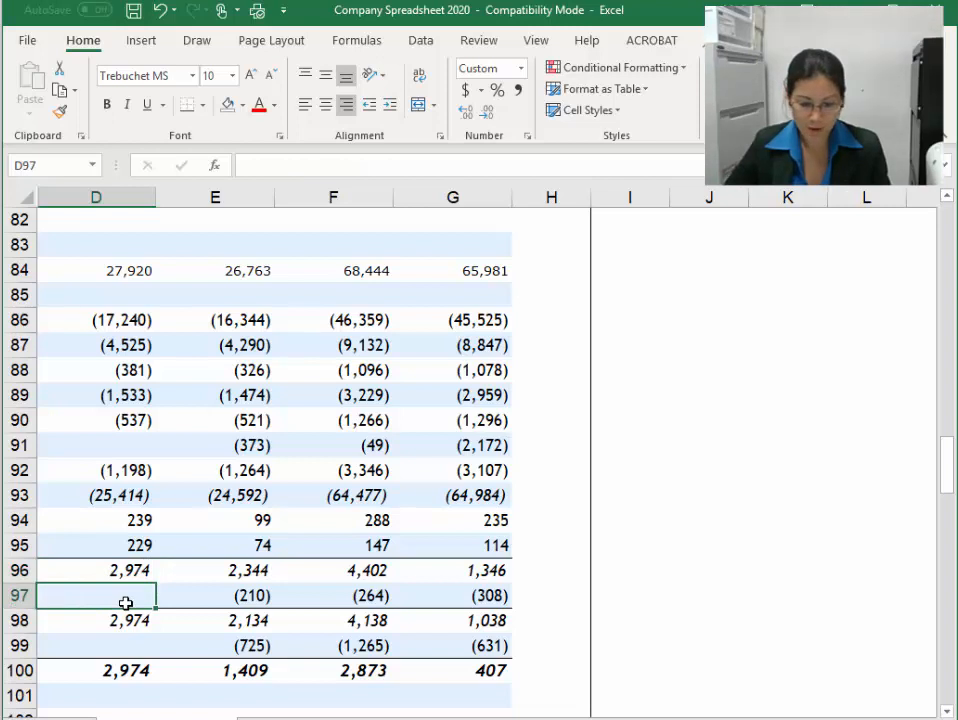
type("-175")
key("Return")
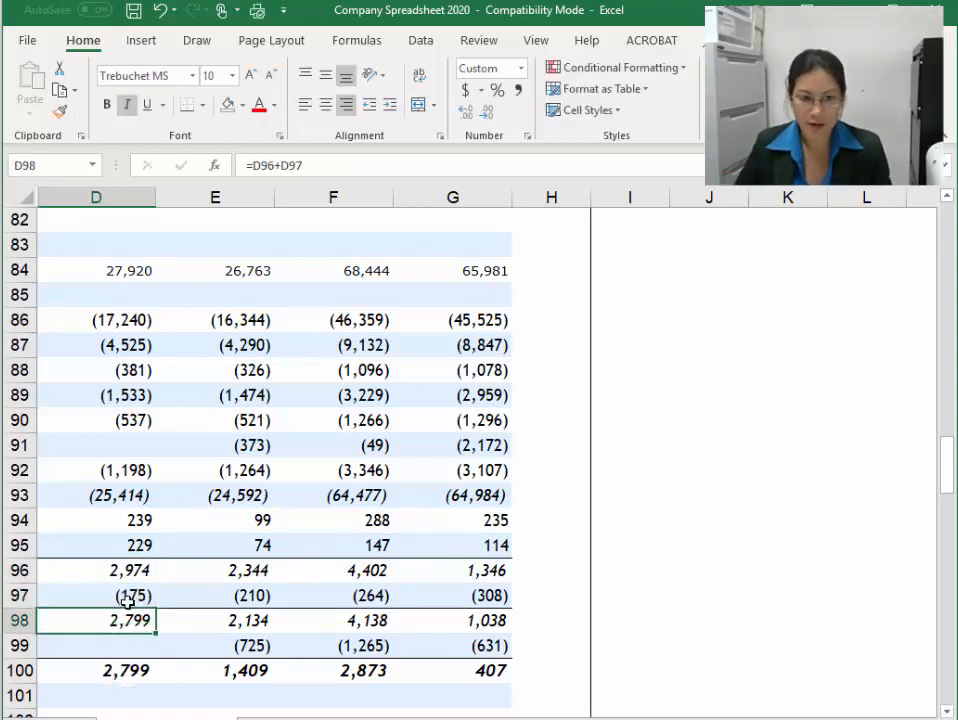
left_click(121, 642)
type("-859")
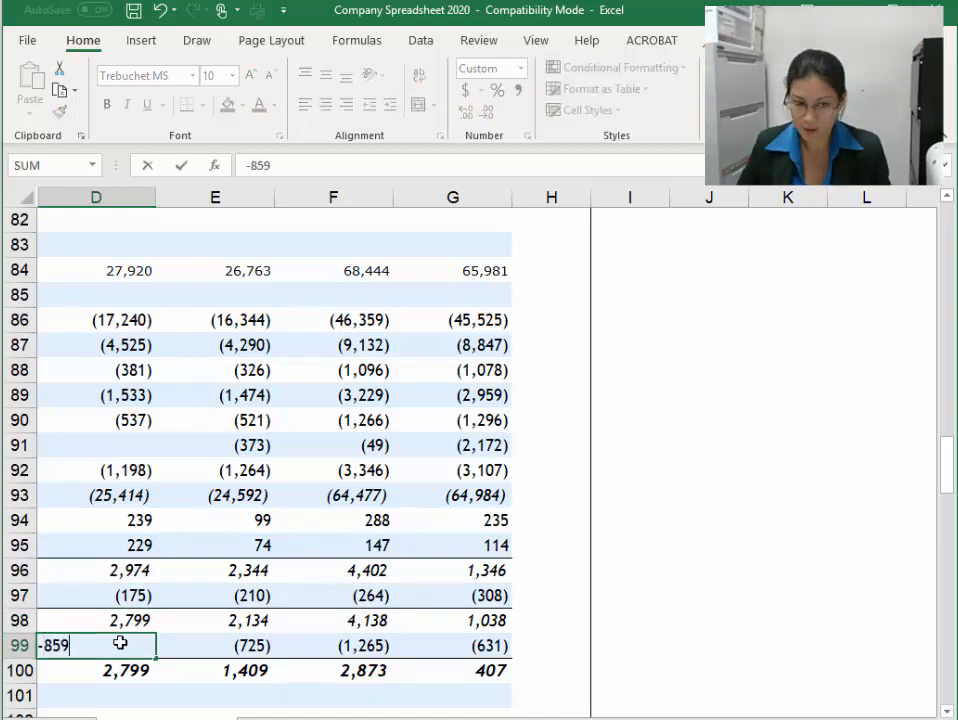
key("Return")
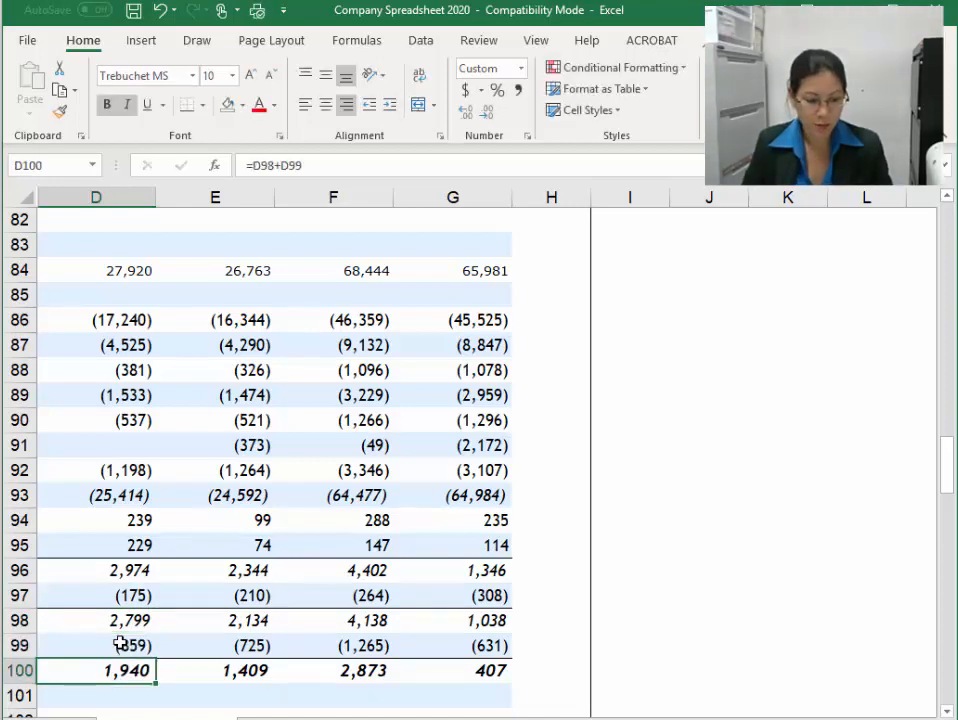
Review the Excel row labels from Total Revenue through the Other comprehensive income section
key("Left")
key("Left")
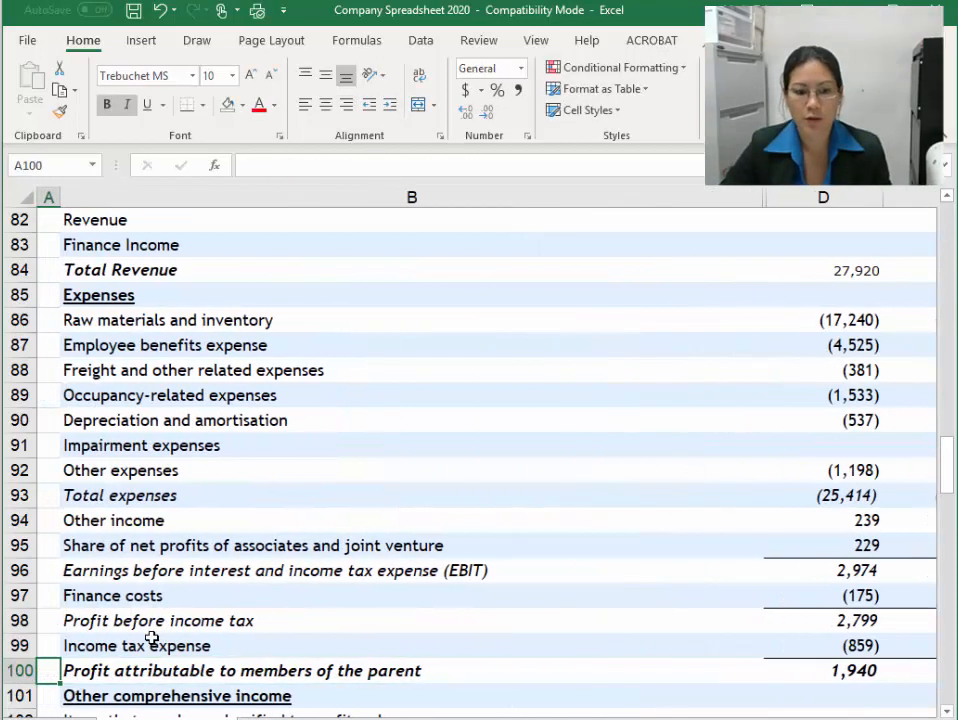
scroll(221, 598, "down", 7)
scroll(289, 560, "up", 2)
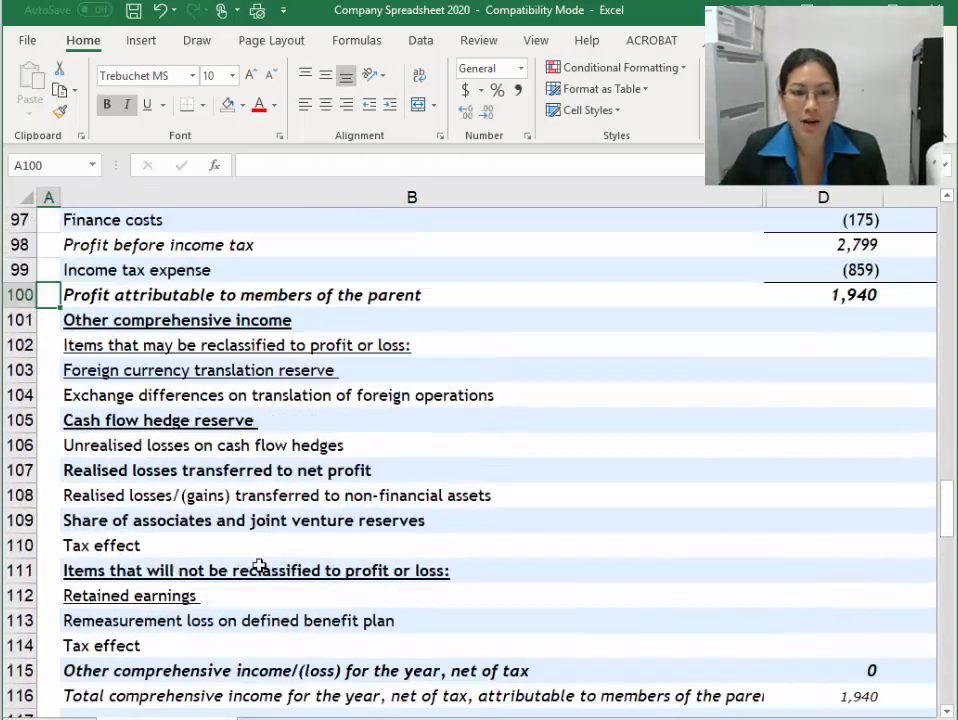
Switch to the report and check both years' profit after tax from continuing operations and the Discontinued operations block
left_click(1, 618)
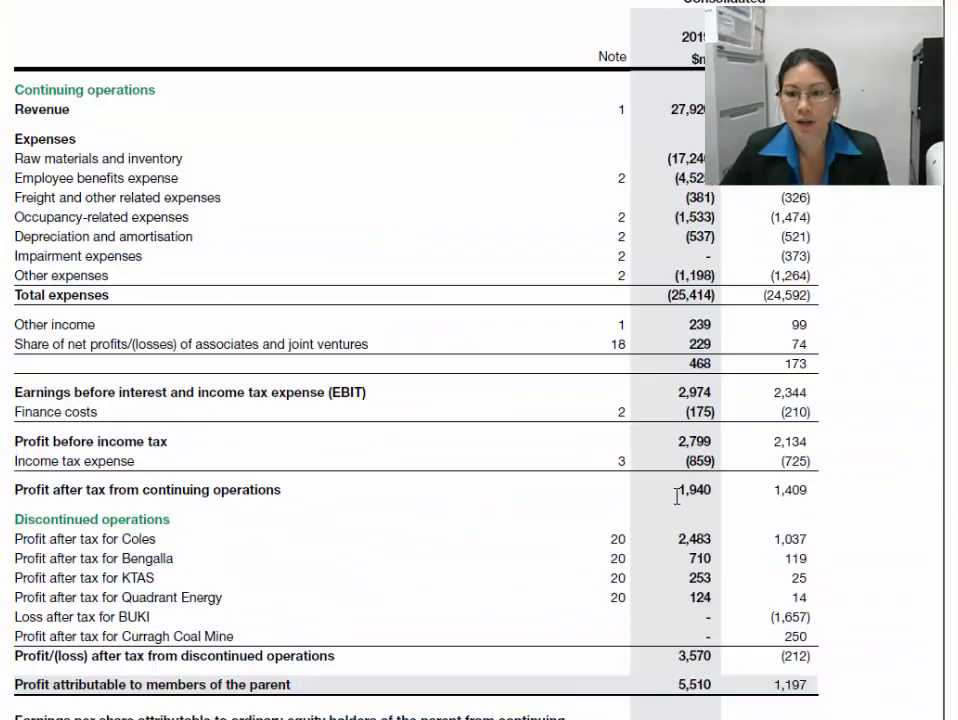
left_click_drag(677, 494, 711, 489)
double_click(783, 490)
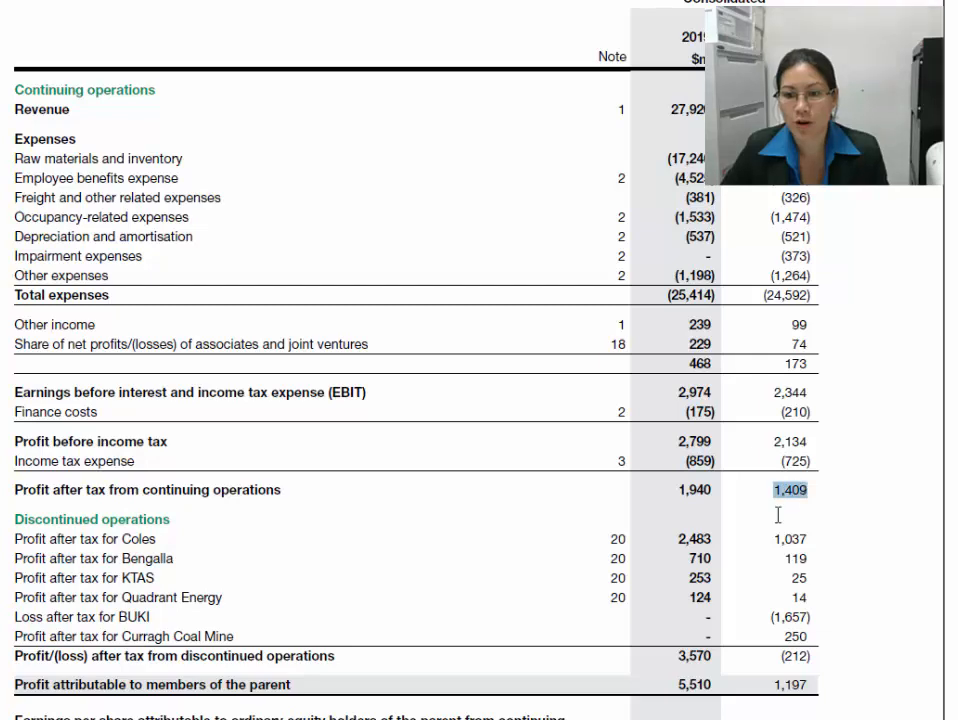
scroll(600, 535, "down", 3)
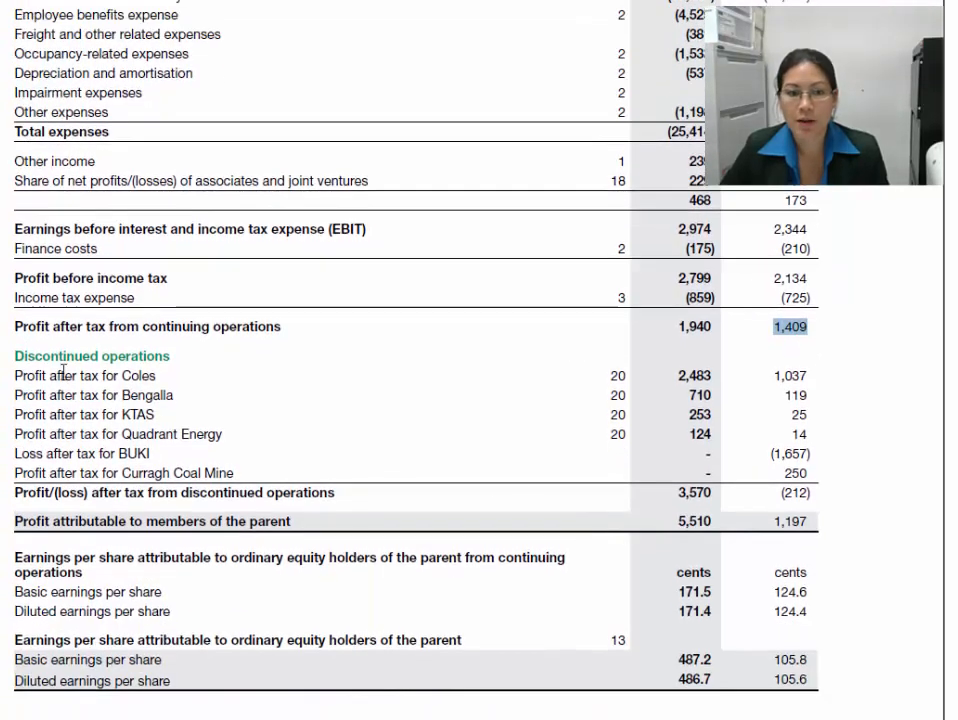
left_click_drag(12, 356, 336, 484)
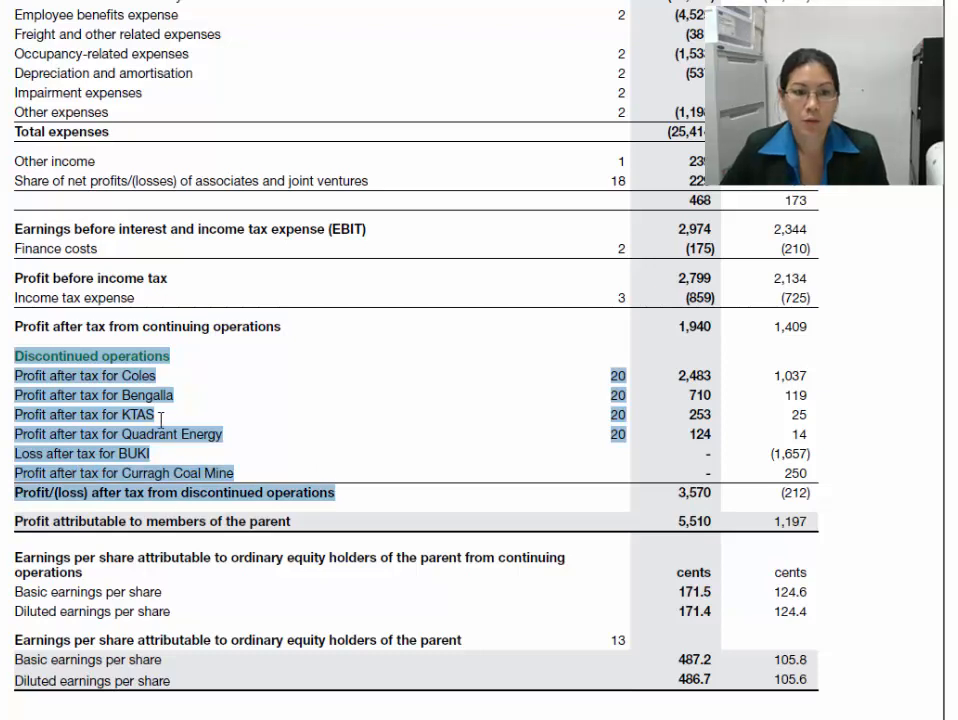
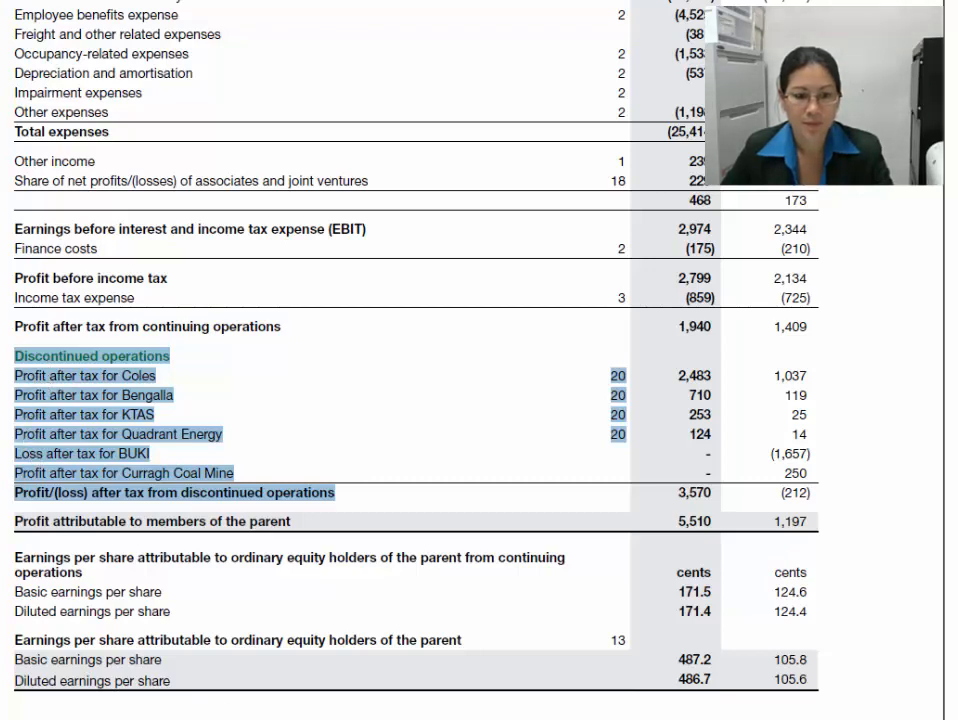
Switch to the Excel workbook and insert eight blank rows at row 101, above the Other comprehensive income heading
key("alt+Tab")
scroll(167, 594, "down", 1)
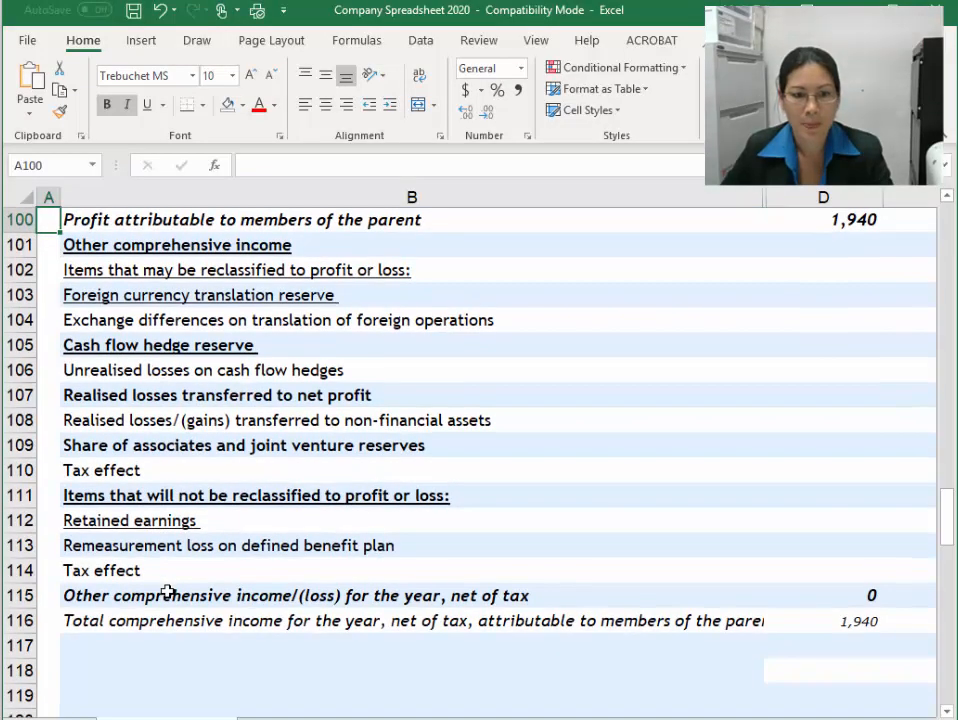
scroll(167, 594, "up", 1)
right_click(22, 320)
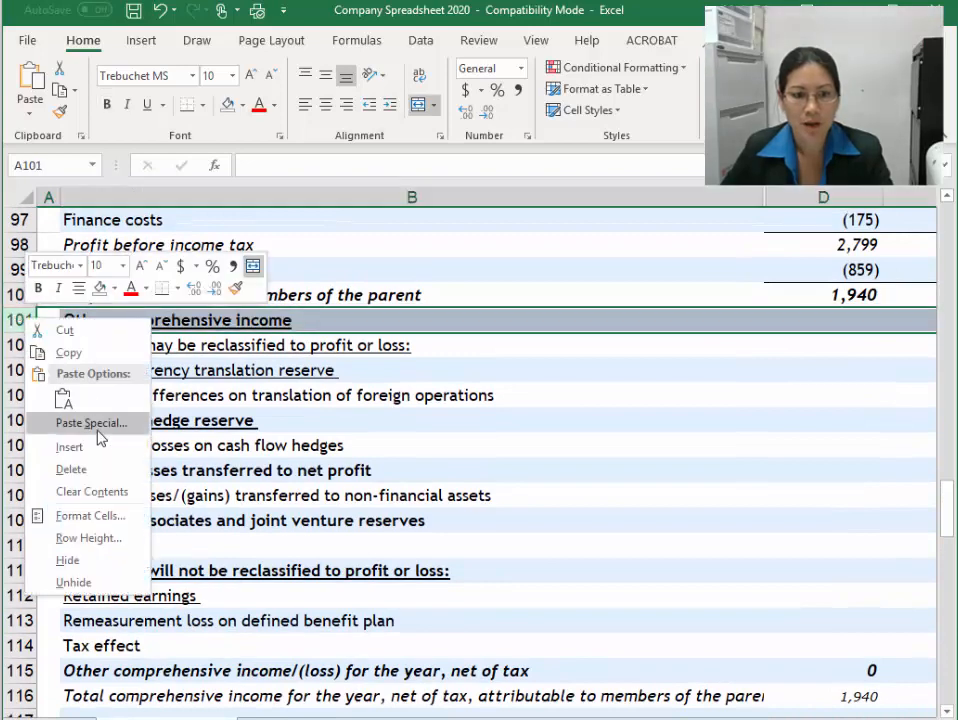
left_click(70, 447)
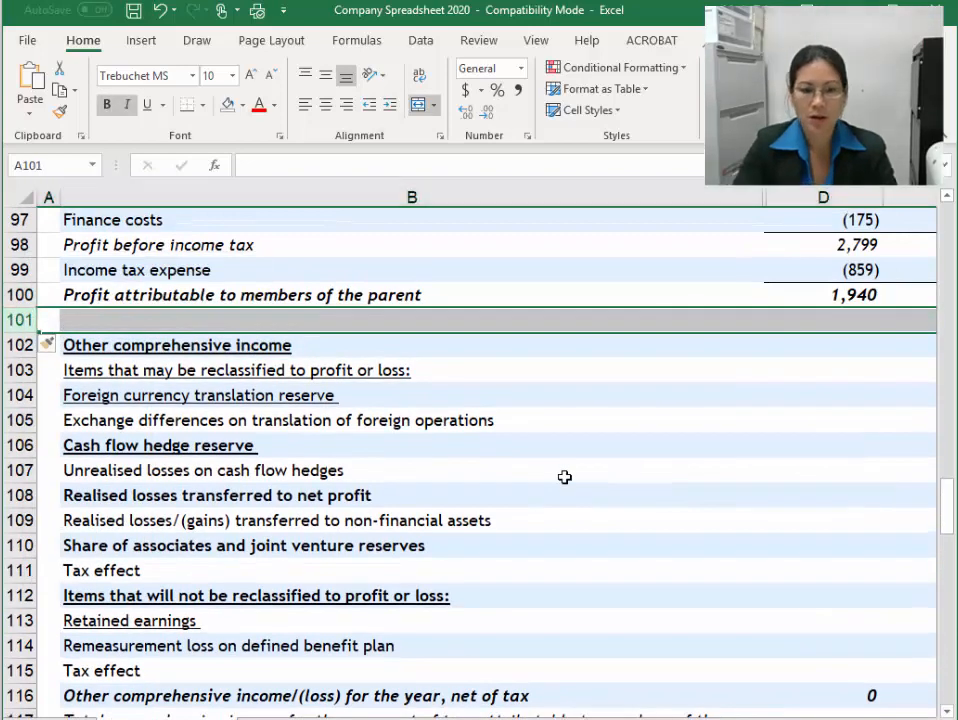
key("F4")
key("F4")
key("F4")
key("F4")
key("F4")
key("F4")
key("F4")
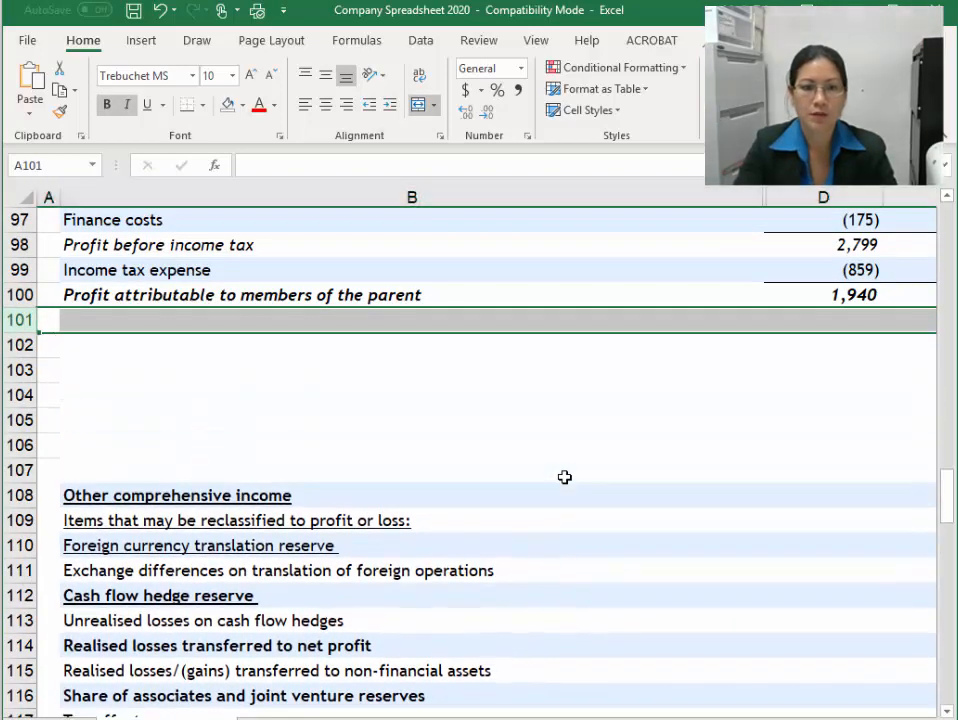
Paste the report's Discontinued operations labels into B101:B108 and remove their italics
left_click(128, 318)
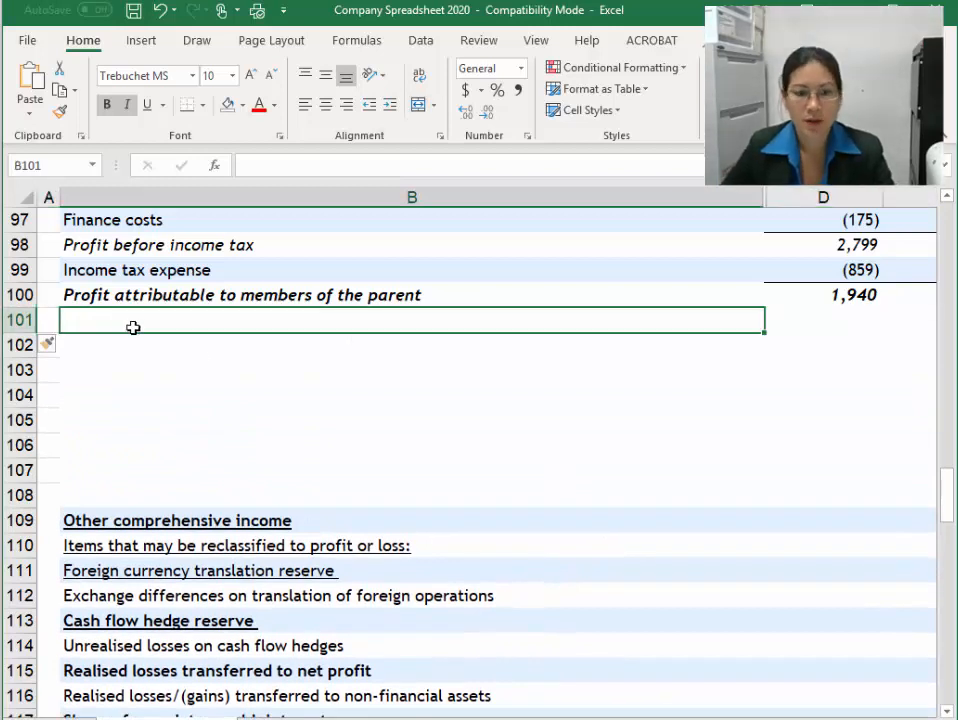
type("Discontinued operations Profit after tax for Coles 20 Profit after tax for Bengalla 20 Profit after tax for KTAS 20 Profit after tax for Quadrant Energy 20 Loss after tax for BUKI Profit after tax for Curragh Coal Mine Profit/(loss) after tax from discontinued operations")
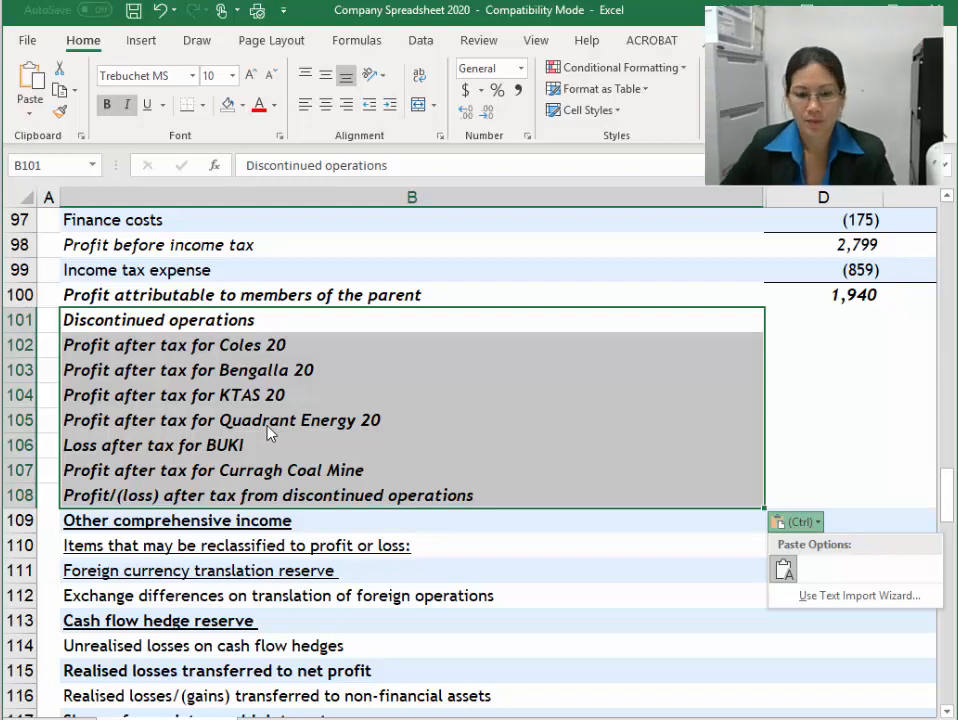
key("Escape")
left_click_drag(133, 327, 146, 497)
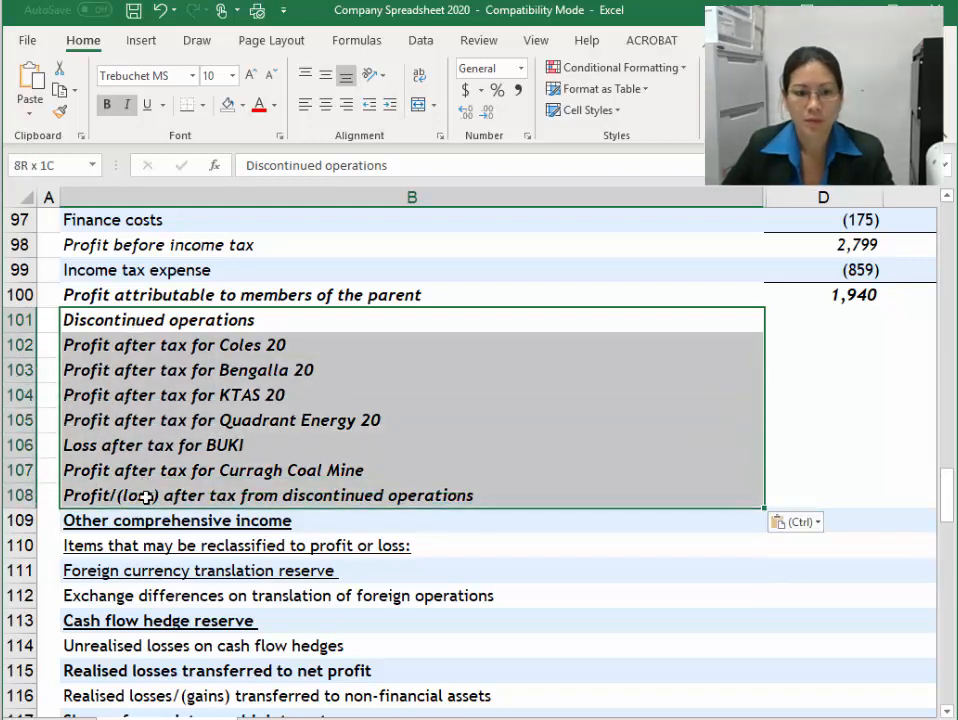
key("ctrl+i")
Underline the Discontinued operations heading in B101 and remove bold from the line items in B102:B107
left_click(183, 321)
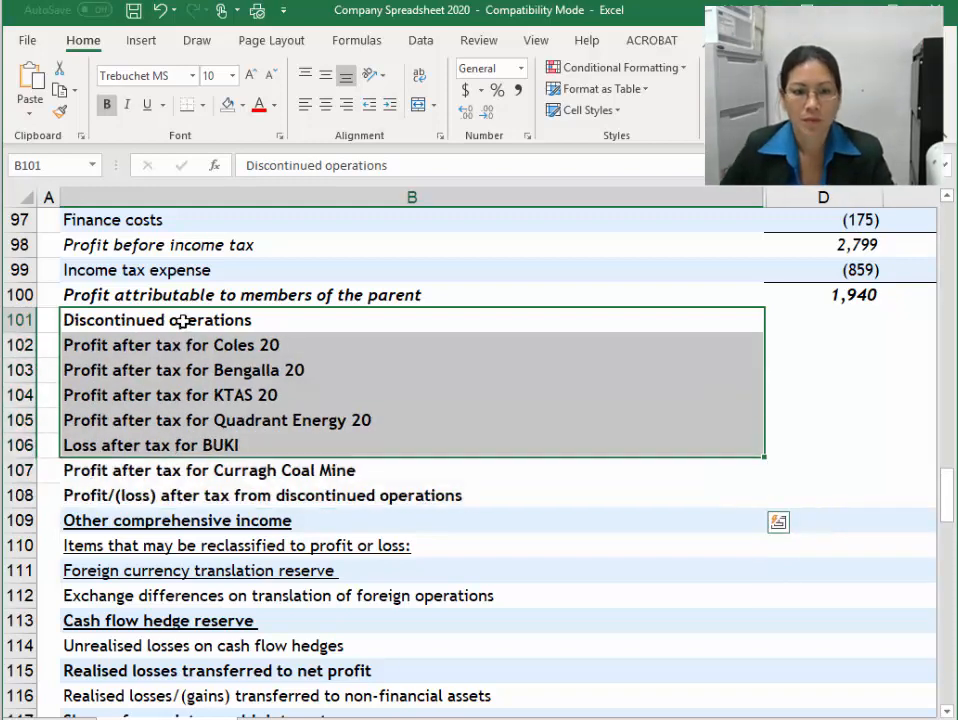
key("ctrl+u")
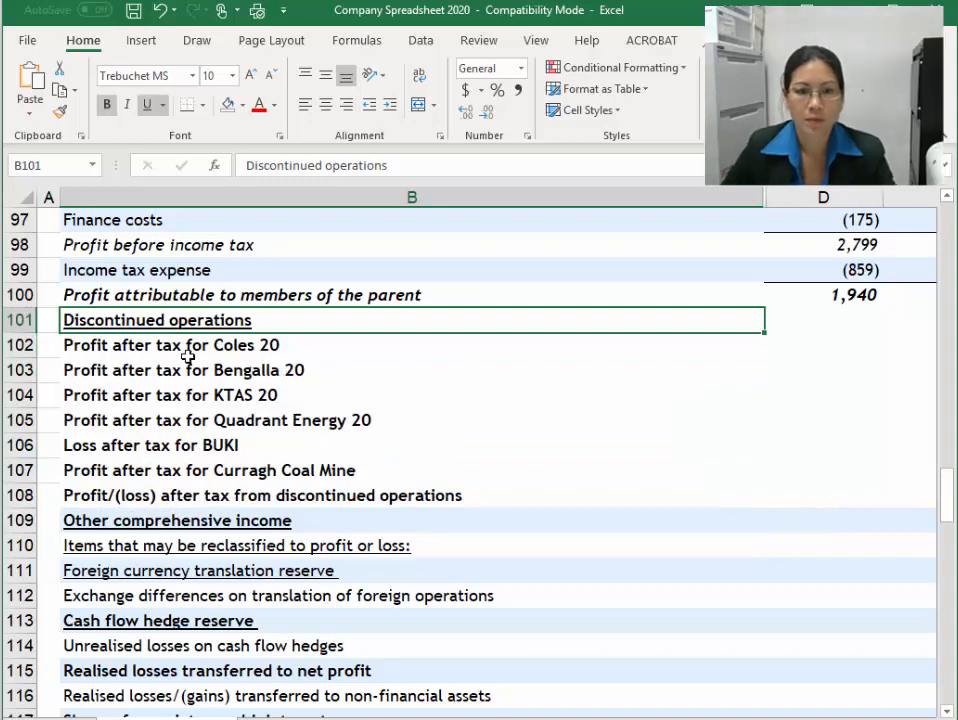
left_click_drag(178, 347, 197, 472)
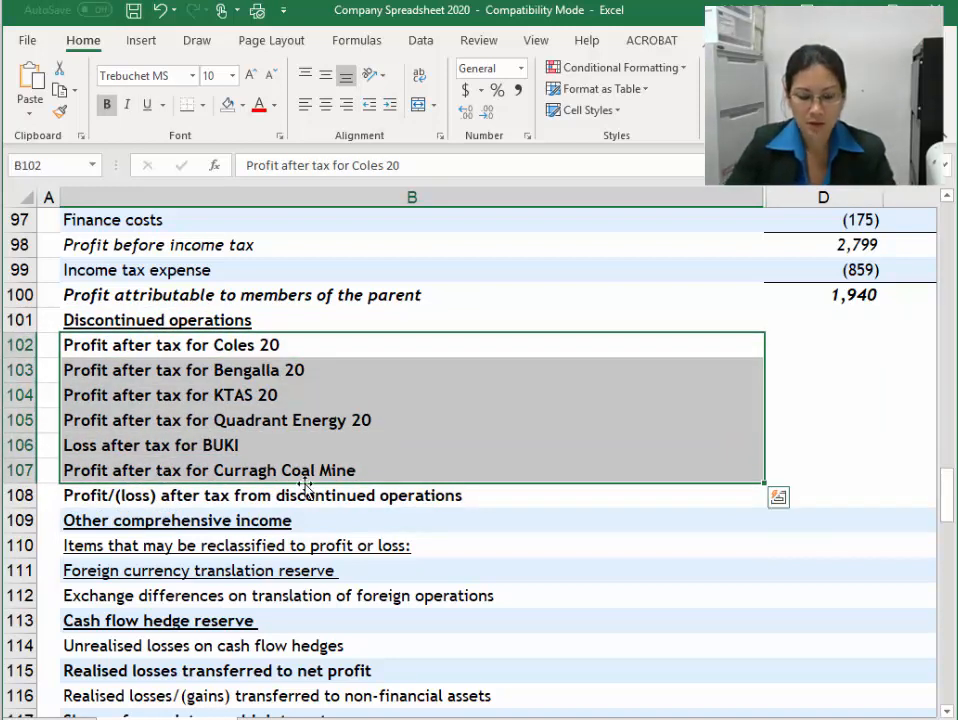
key("ctrl+b")
Remove the trailing note number 20 from the Coles and Bengalla labels in B102 and B103
left_click(107, 345)
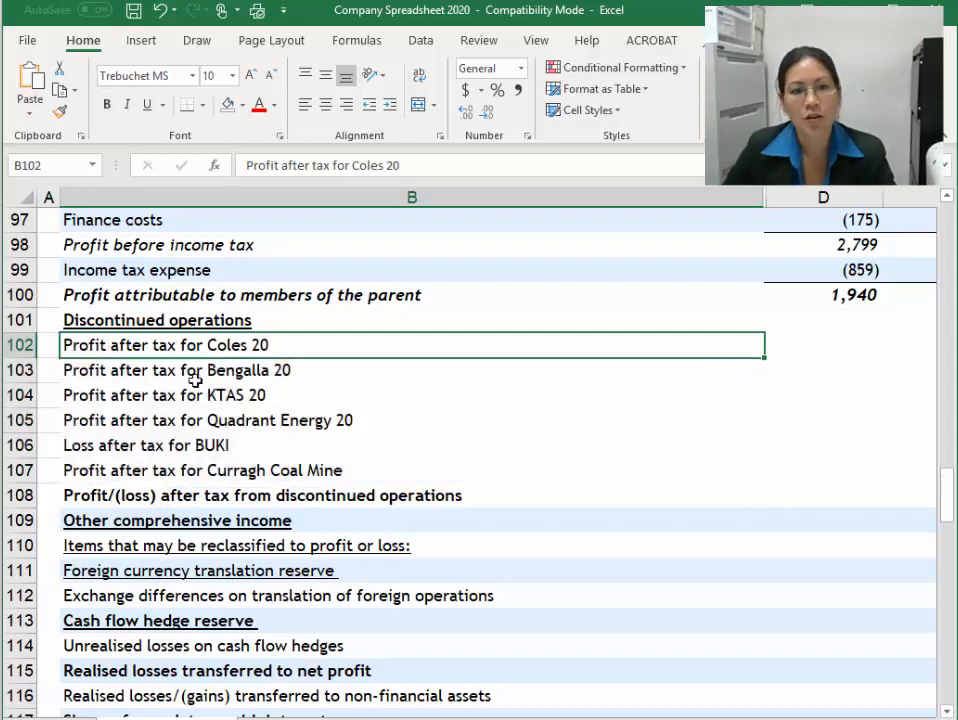
left_click(439, 166)
key("BackSpace")
key("BackSpace")
key("BackSpace")
key("Return")
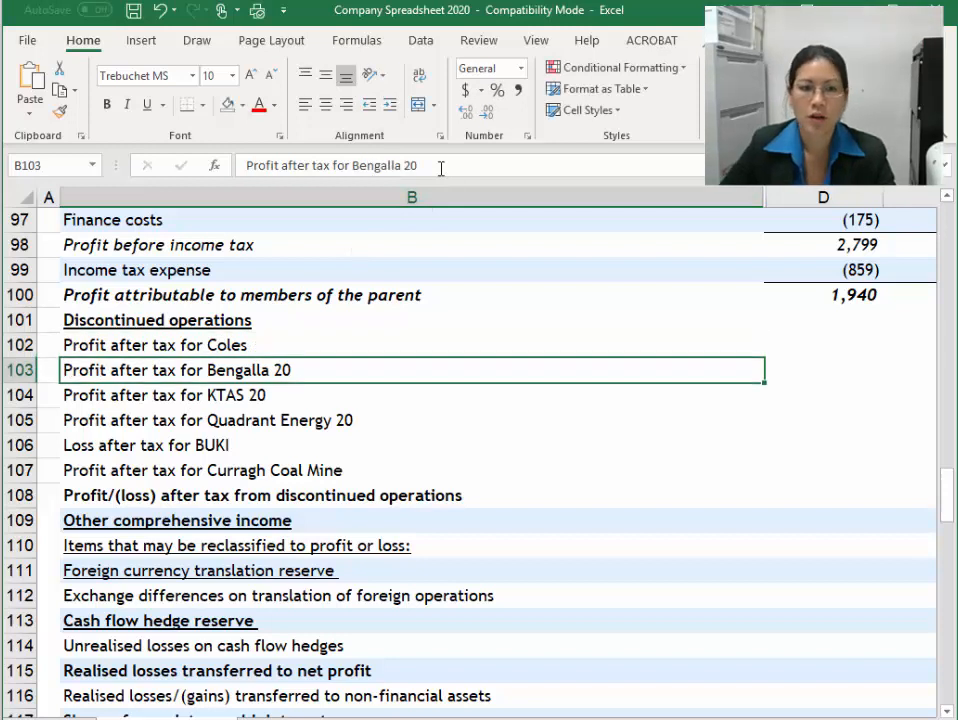
left_click(440, 168)
key("BackSpace")
key("Return")
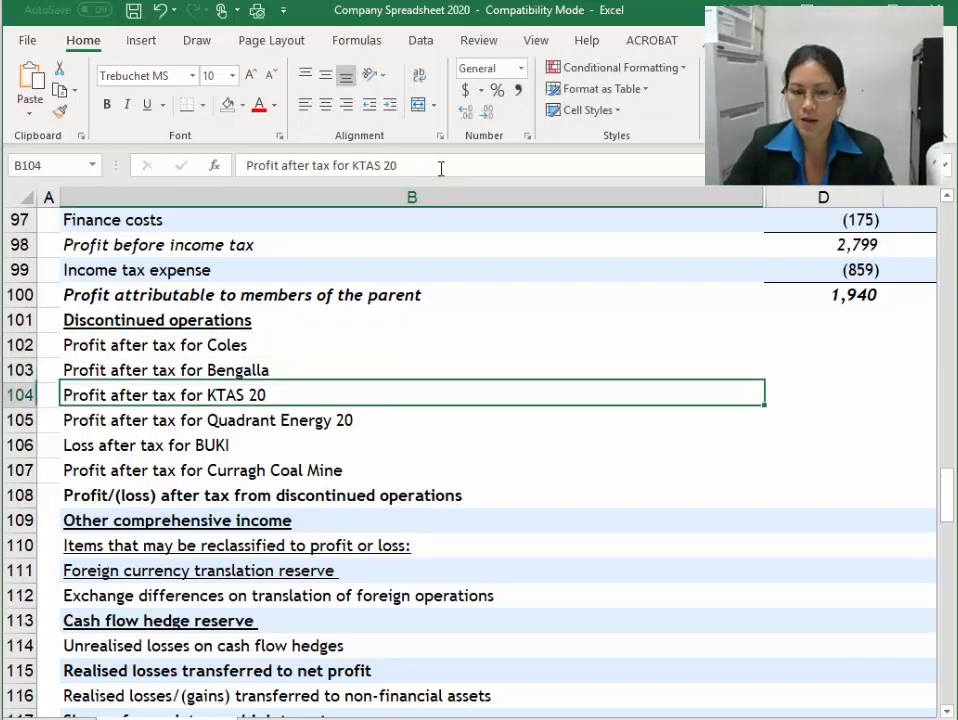
Remove the trailing note number 20 from the KTAS and Quadrant Energy labels in B104 and B105
left_click(440, 168)
key("BackSpace")
key("BackSpace")
key("Return")
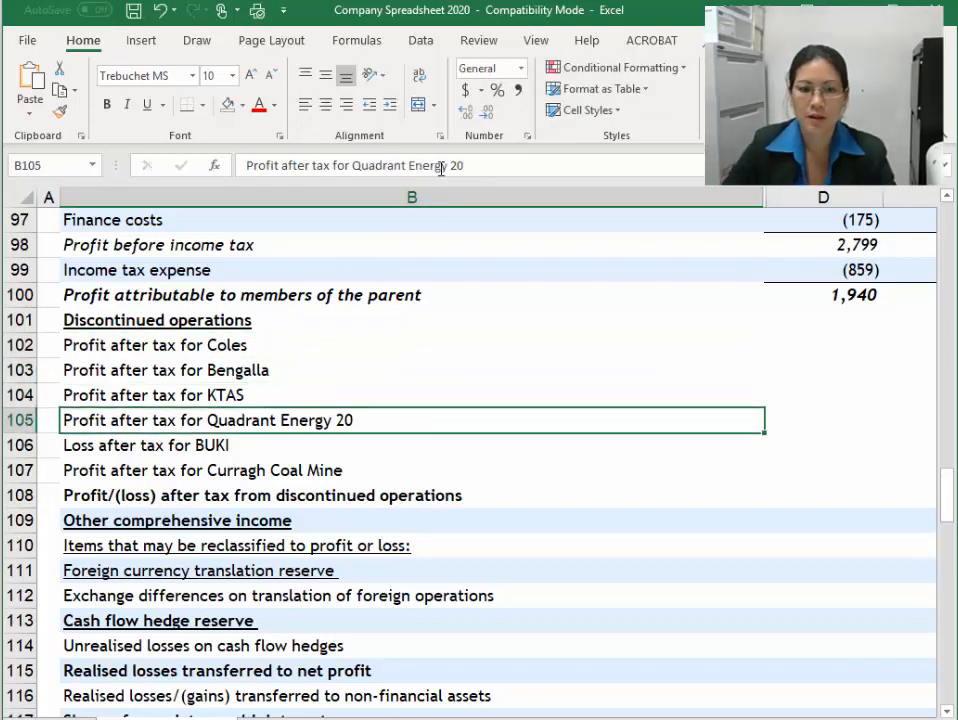
left_click(505, 166)
key("BackSpace")
key("BackSpace")
key("BackSpace")
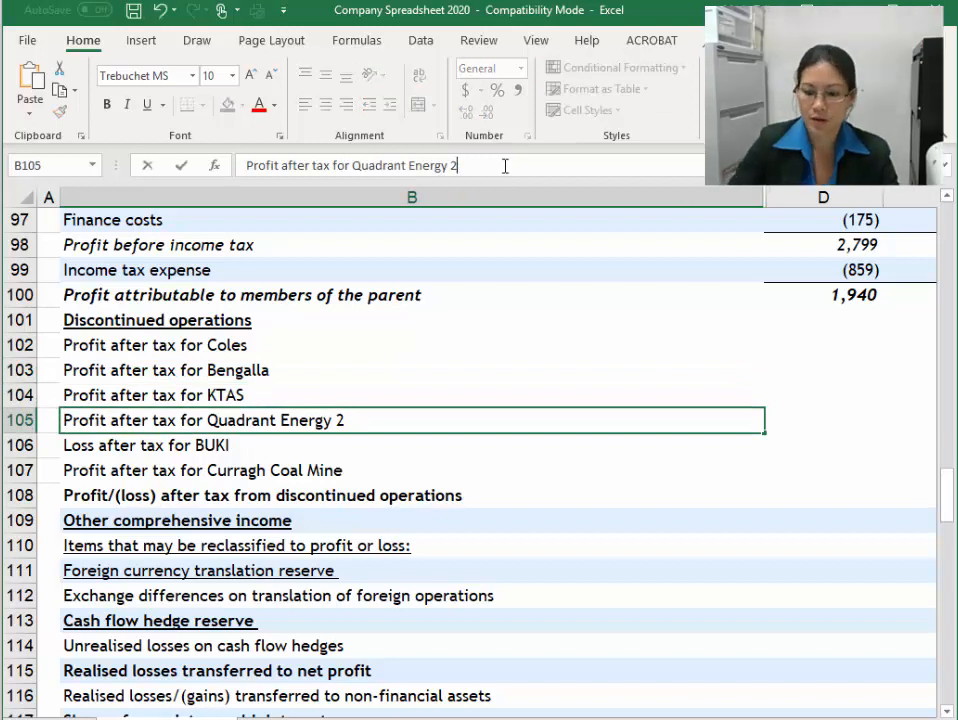
key("Return")
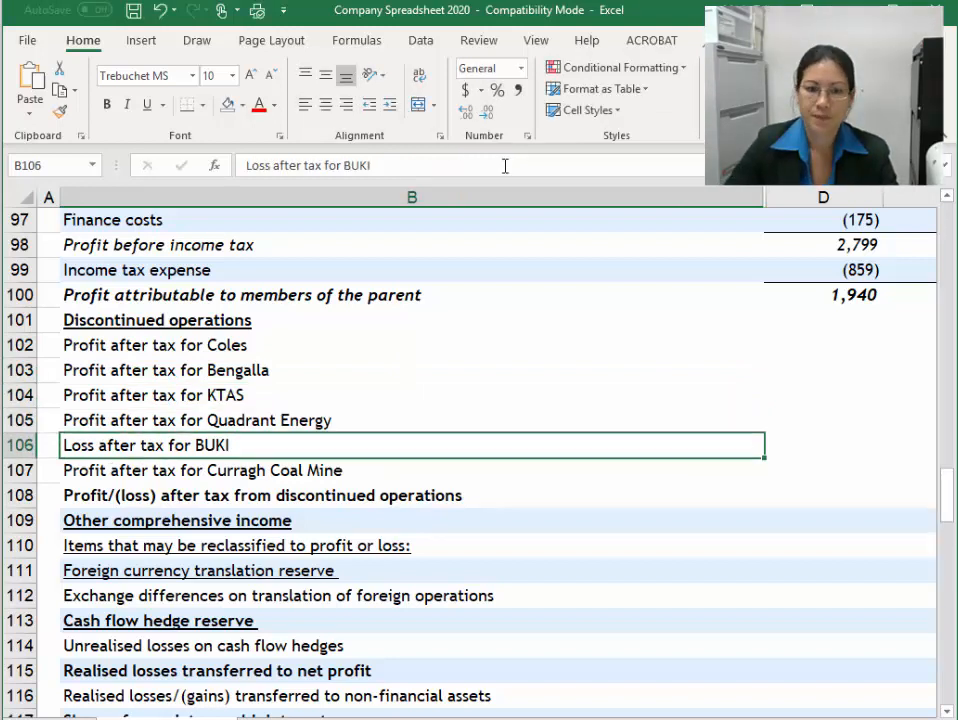
Make the Profit/(loss) after tax from discontinued operations label in B108 italic and not bold
left_click(407, 500)
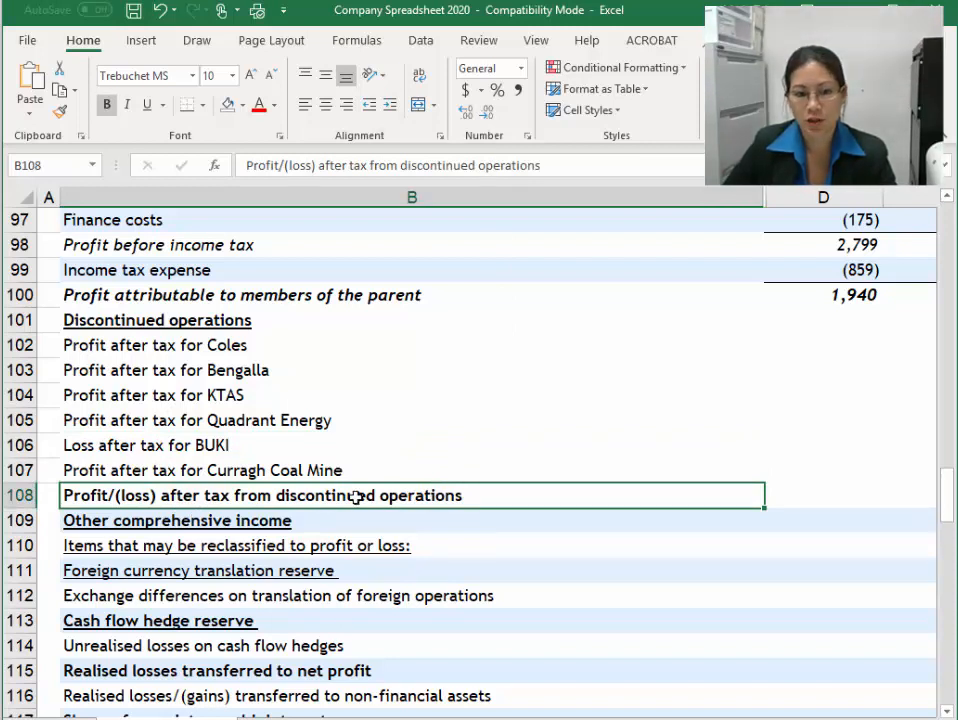
key("ctrl+i")
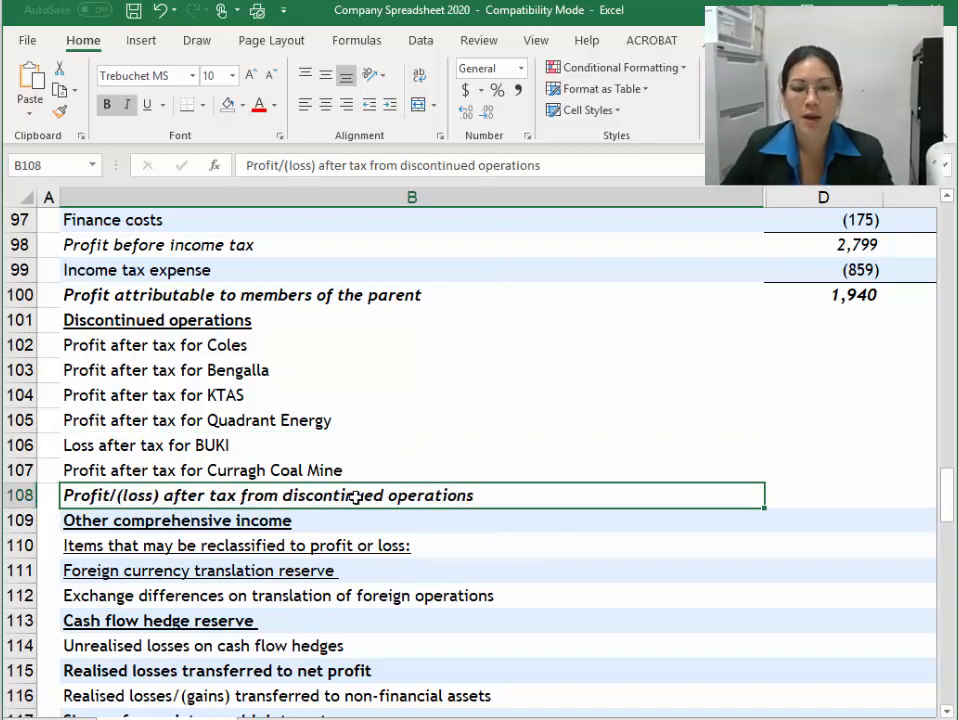
key("ctrl+b")
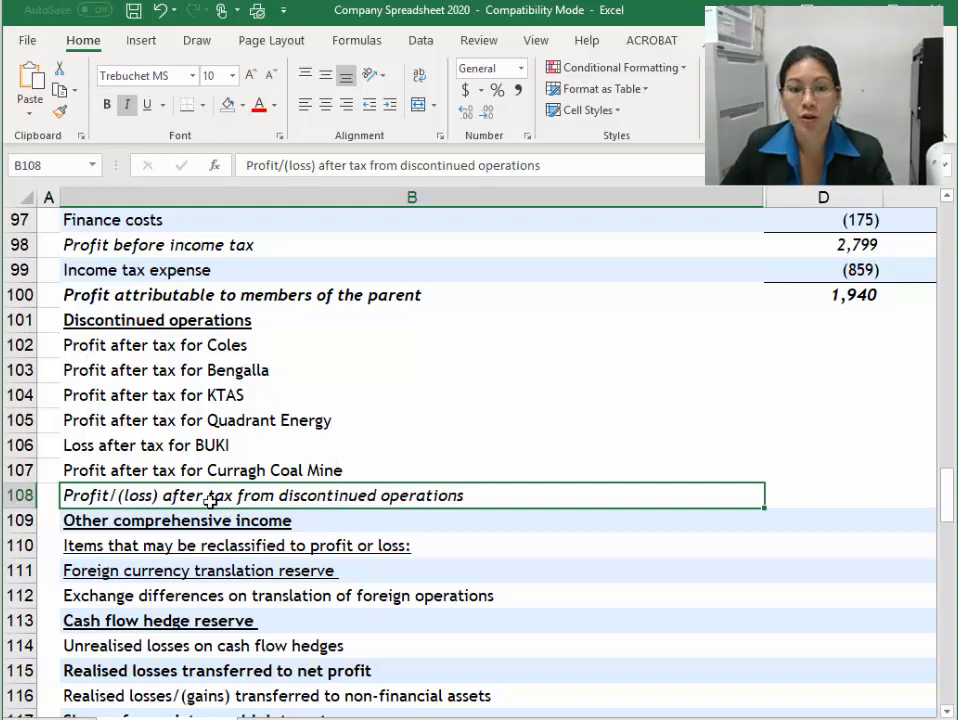
left_click(792, 472)
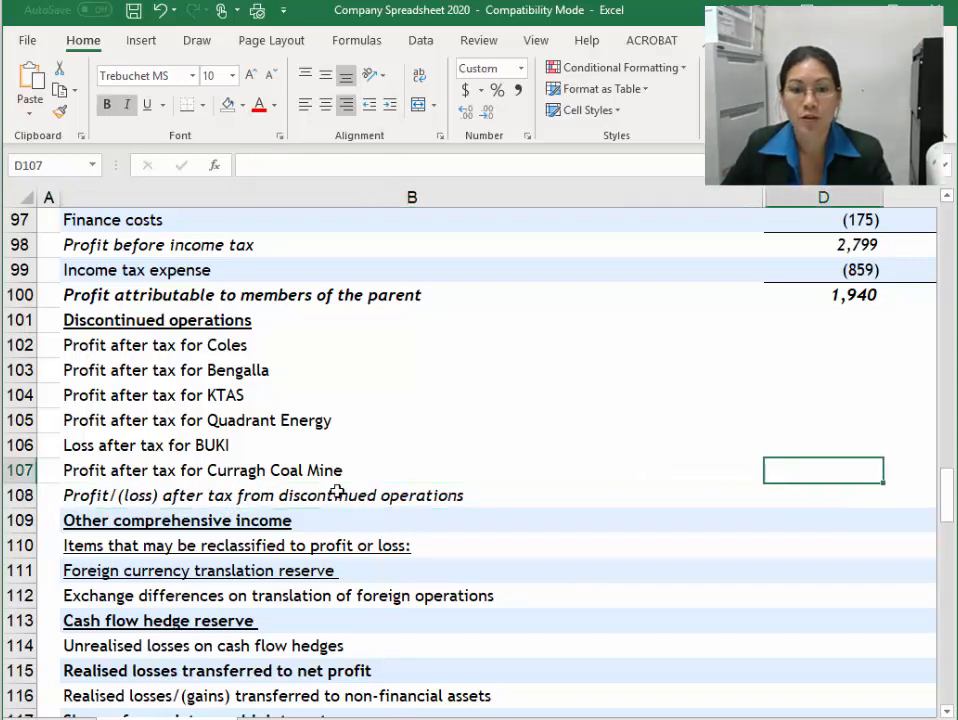
Switch to the report and check the prior-year discontinued operations figures, their total and the profit attributable to members of the parent
key("alt+Tab")
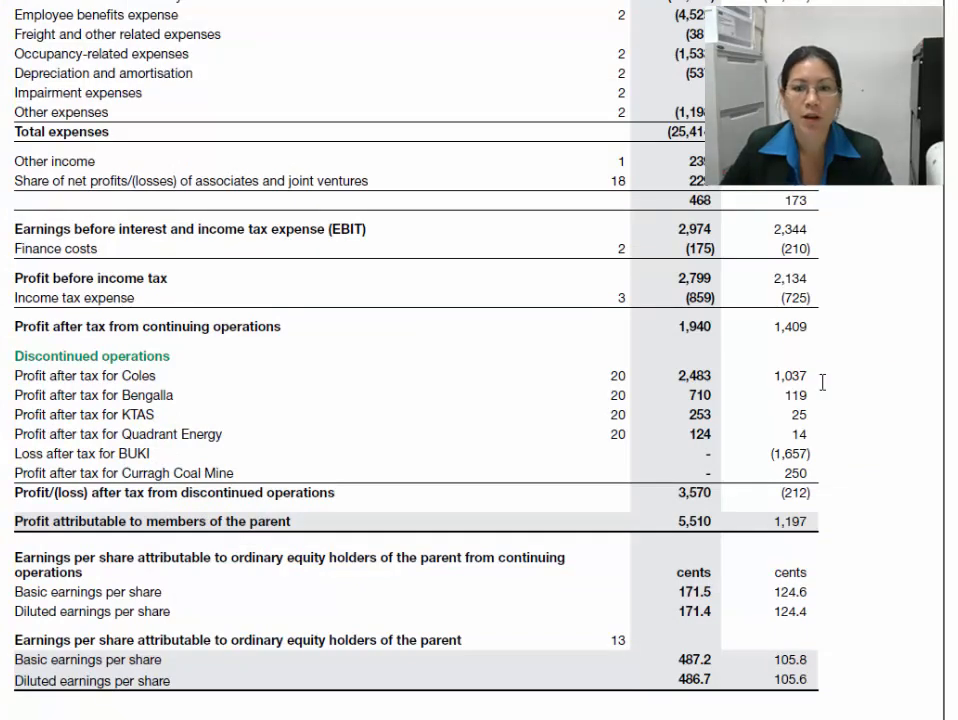
left_click_drag(777, 375, 810, 492)
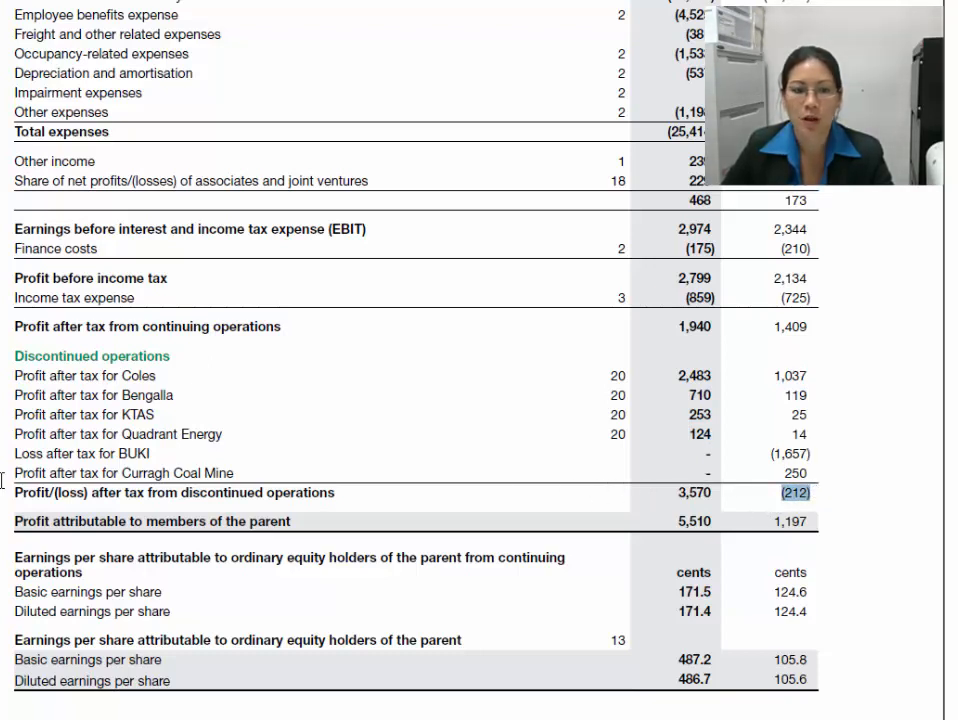
left_click(790, 496)
left_click_drag(769, 495, 827, 500)
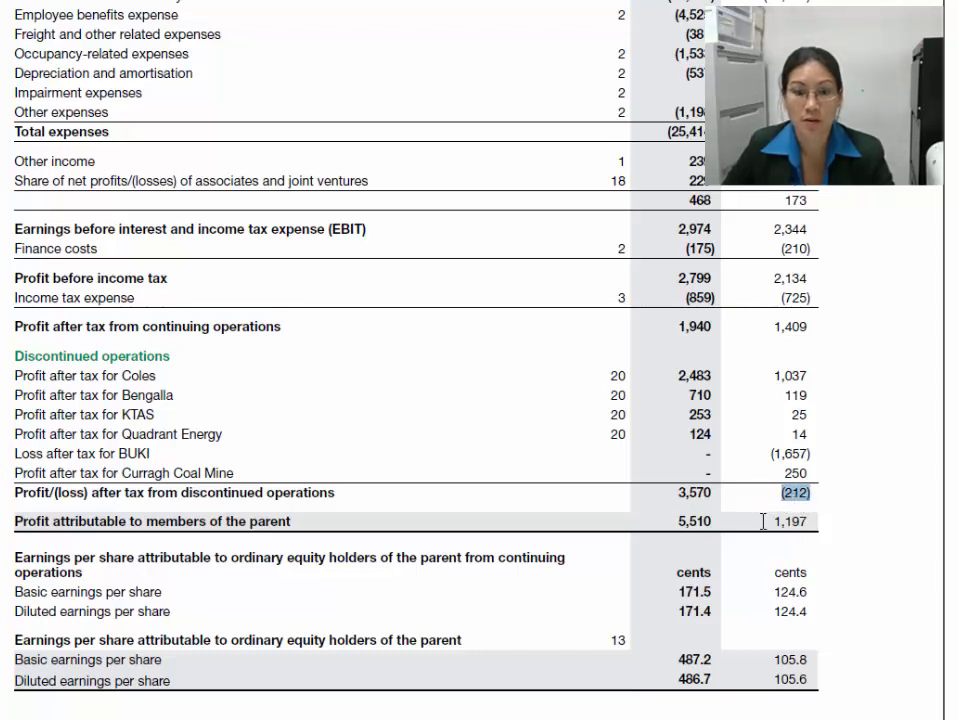
left_click_drag(773, 521, 799, 521)
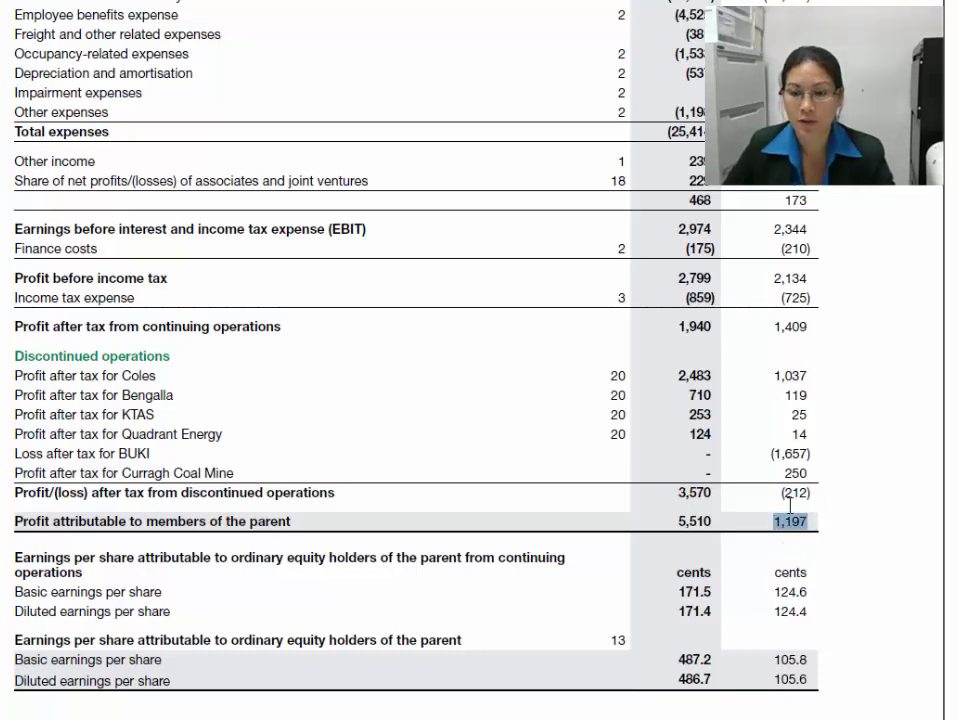
left_click_drag(782, 492, 894, 496)
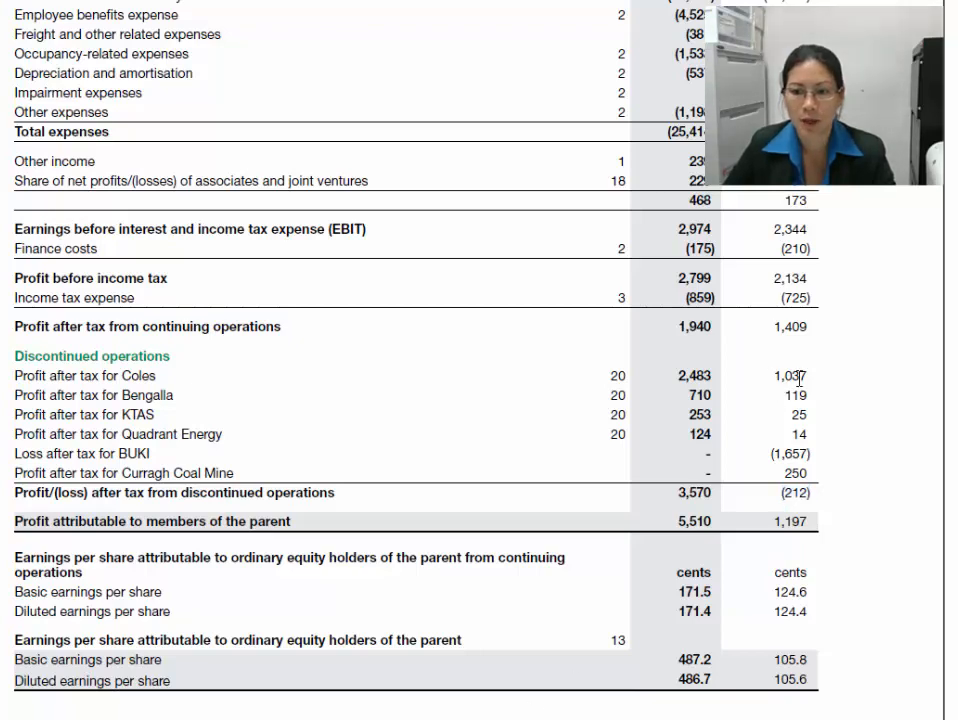
left_click_drag(775, 375, 809, 377)
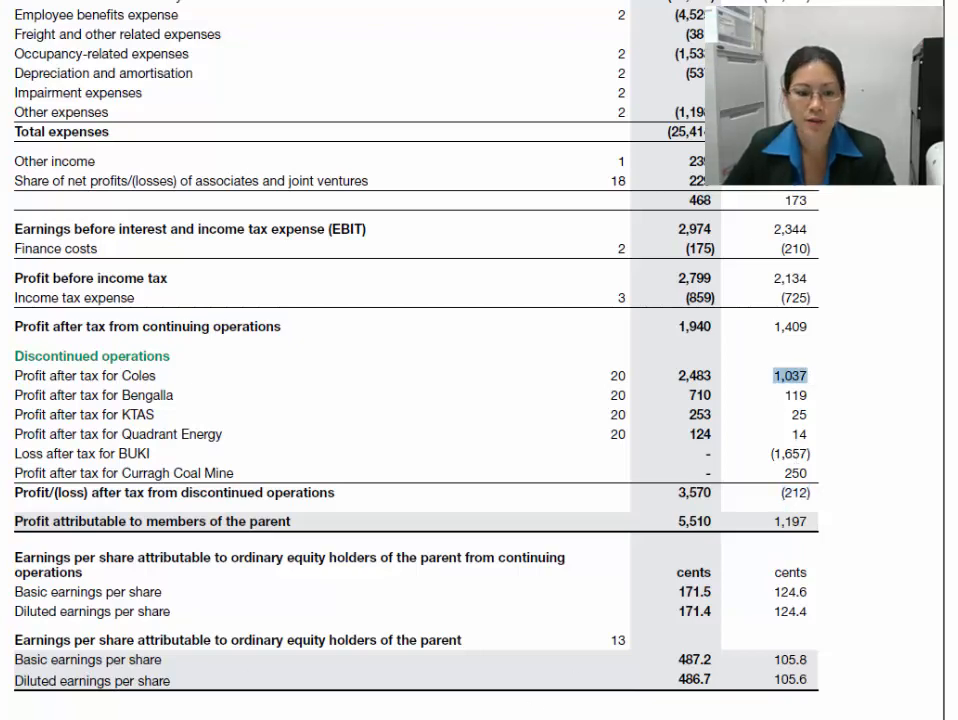
Switch to Excel and enter the prior-year discontinued profits of 1037 for Coles in E102 and 119 for Bengalla in E103
key("alt+Tab")
left_click(283, 345)
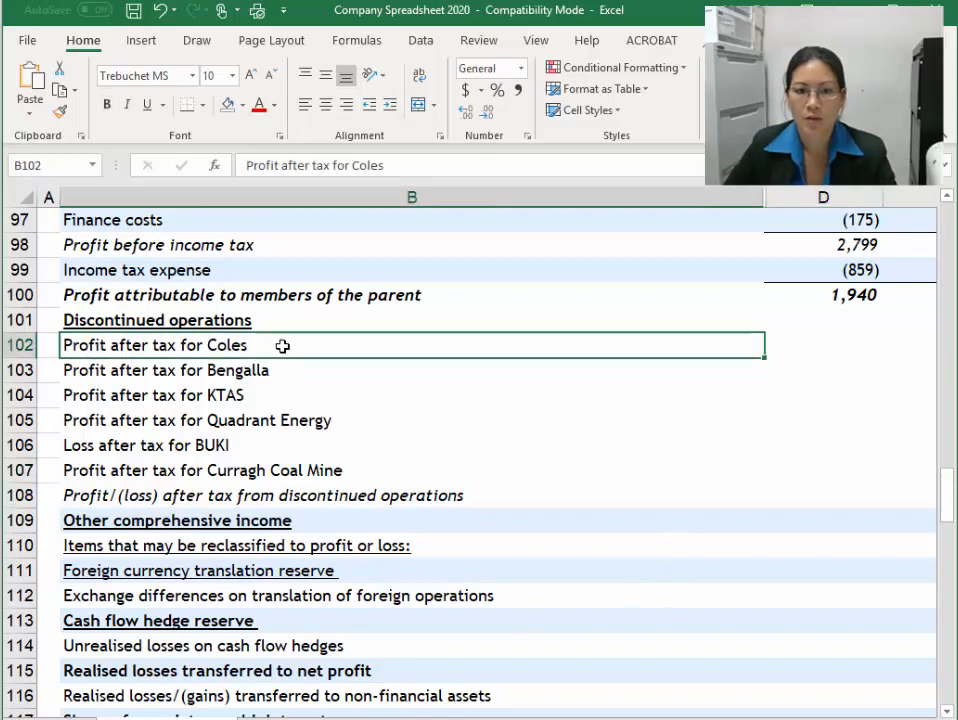
key("Right")
key("Right")
key("Right")
key("Left")
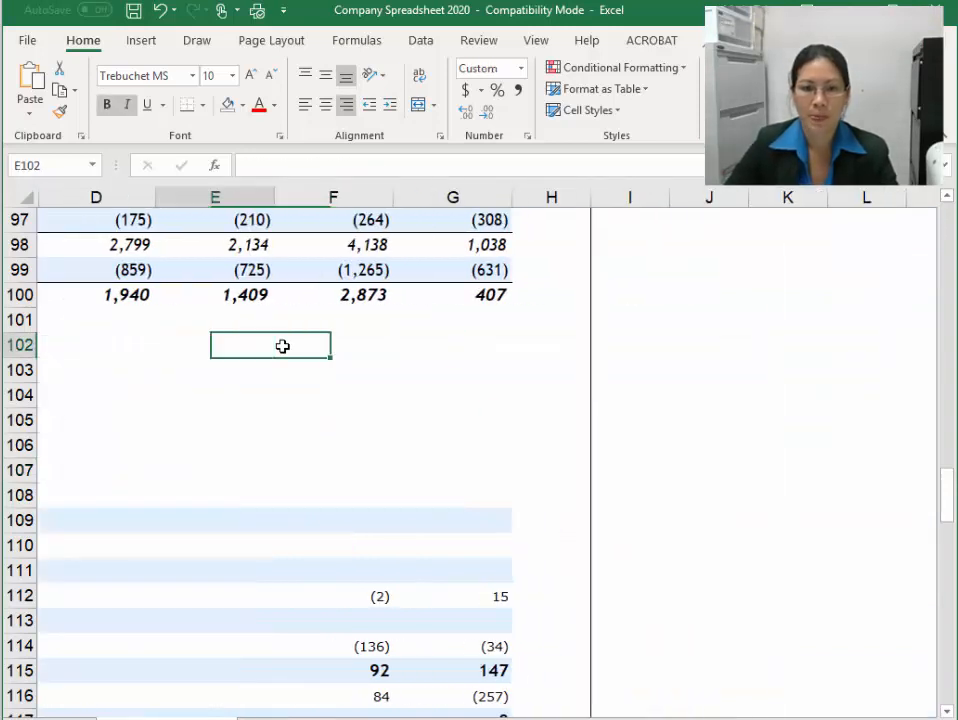
type("1037")
key("Return")
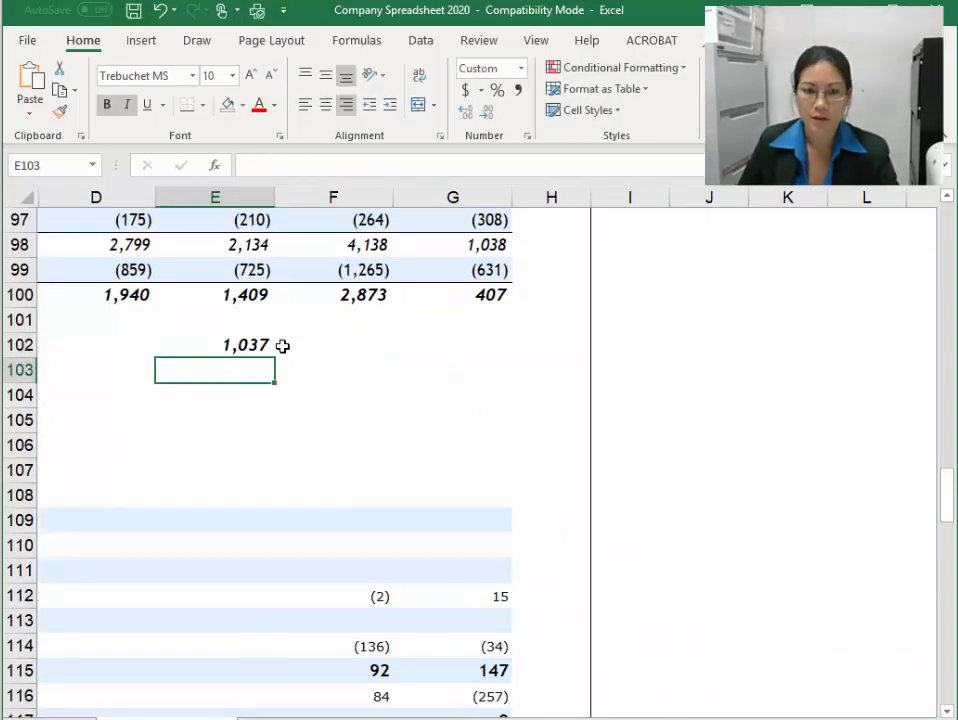
type("119")
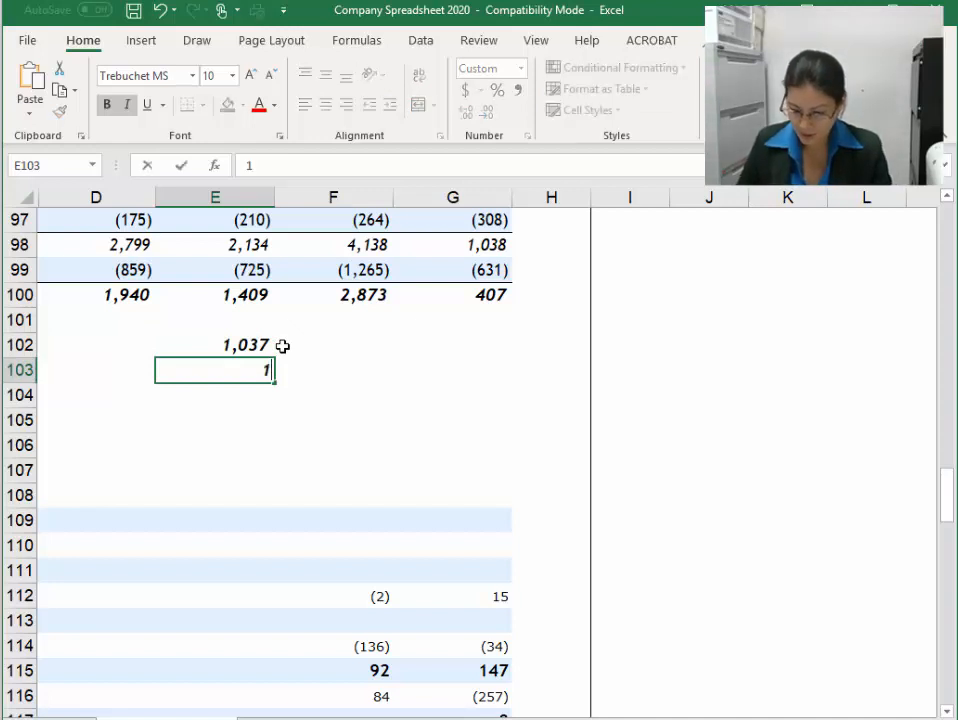
key("Return")
Enter 25 for KTAS in E104, 14 for Quadrant Energy in E105, -1657 for BUKI in E106 and 250 for Curragh in E107
type("25")
key("Return")
type("14")
key("Return")
type("-1657")
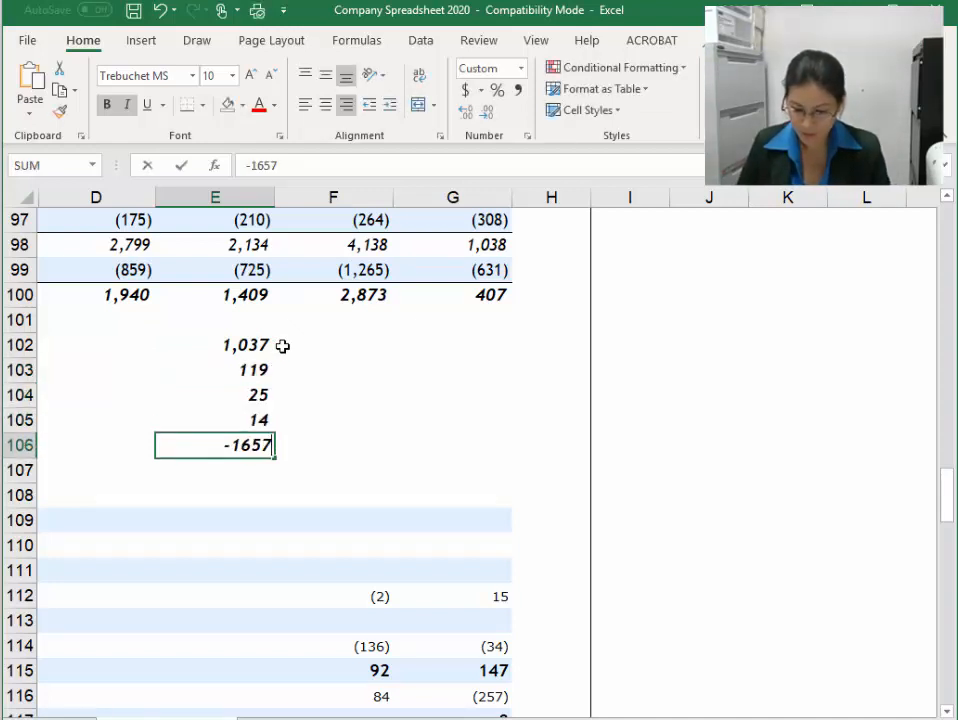
key("Return")
type("250")
key("Return")
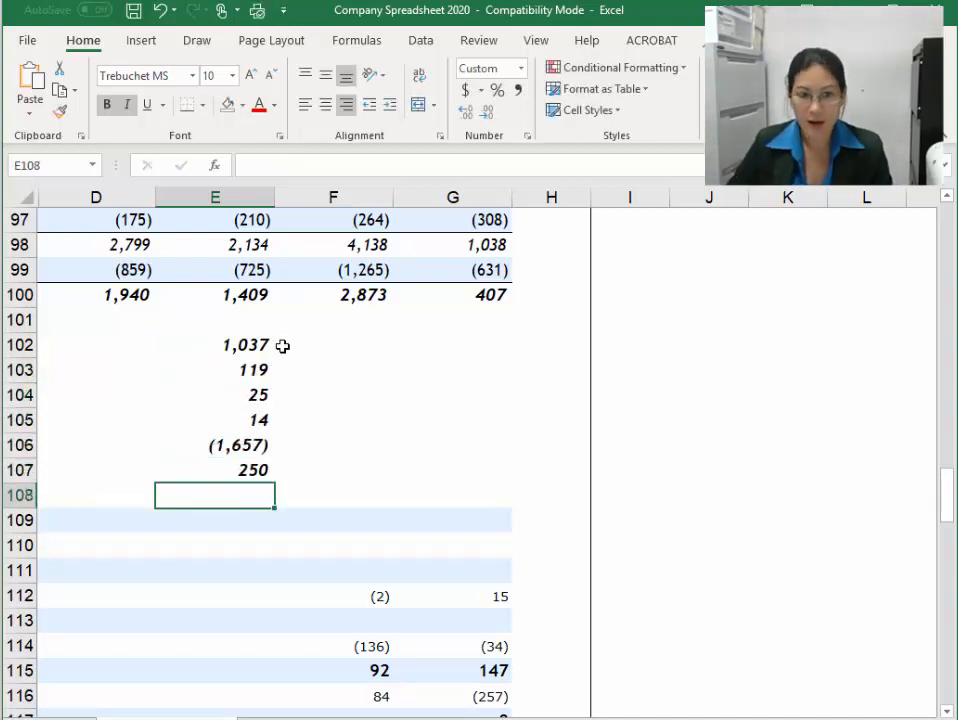
Total the discontinued operations in E108 with the formula =SUM(E102:E107)
type("=sum(")
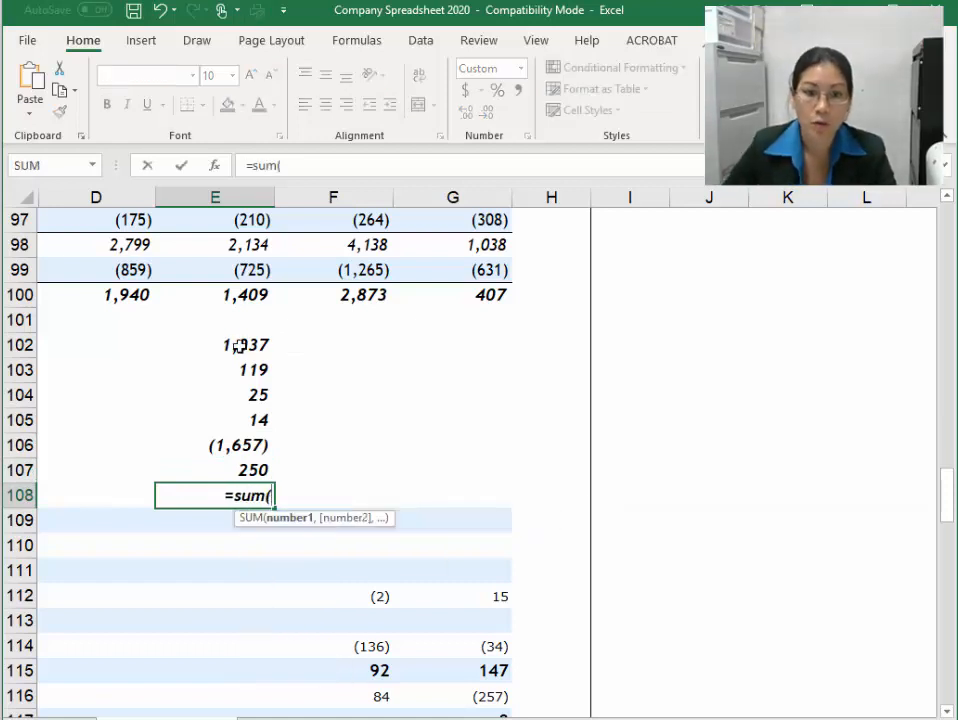
left_click_drag(280, 344, 210, 470)
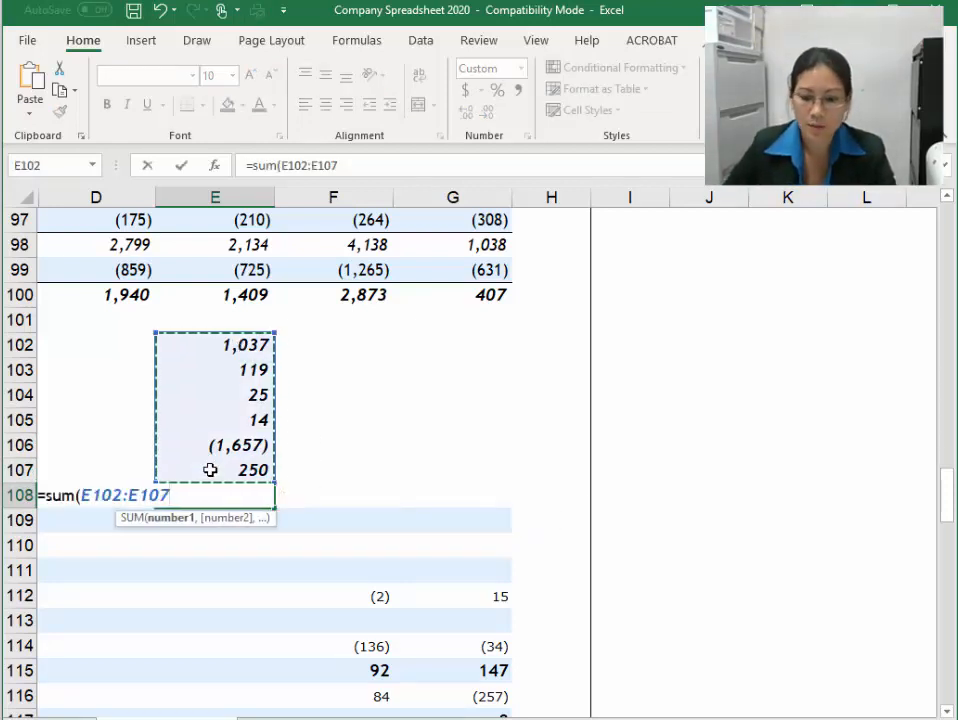
type(")")
key("Return")
left_click(250, 497)
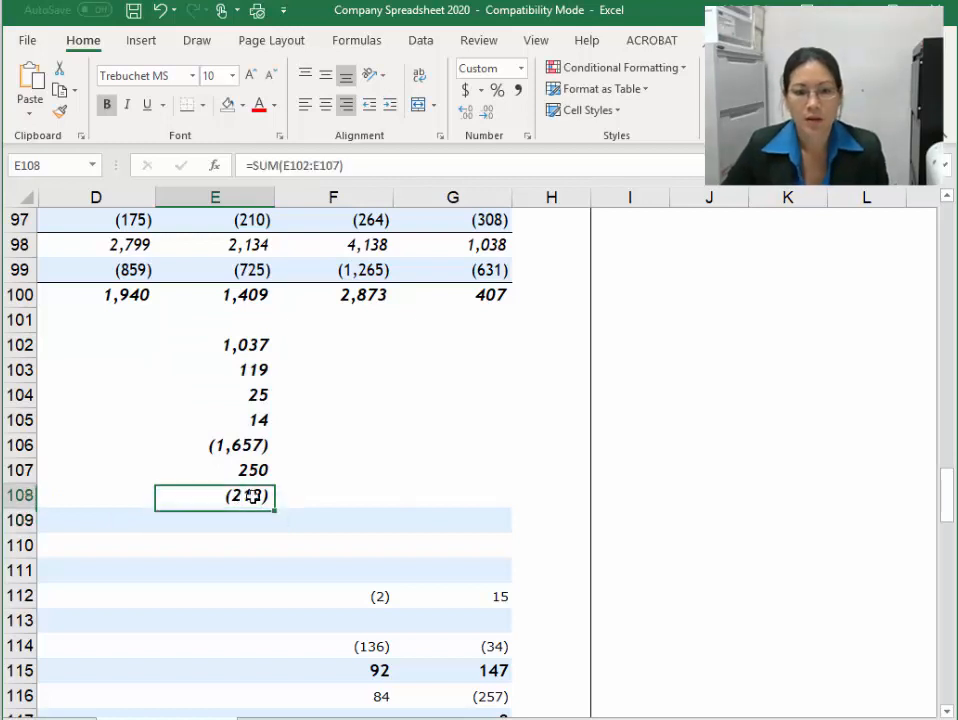
Fill the discontinued operations total formula from E108 across D108:G108 and add a bottom border beneath D107:G107
left_click_drag(158, 505, 86, 510)
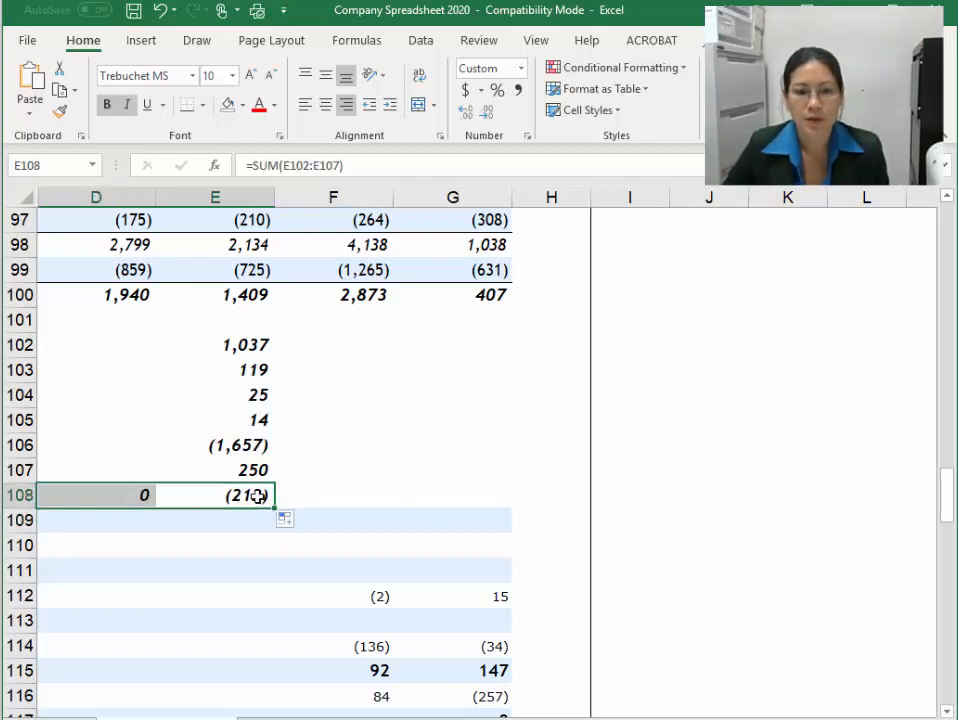
left_click_drag(273, 509, 506, 504)
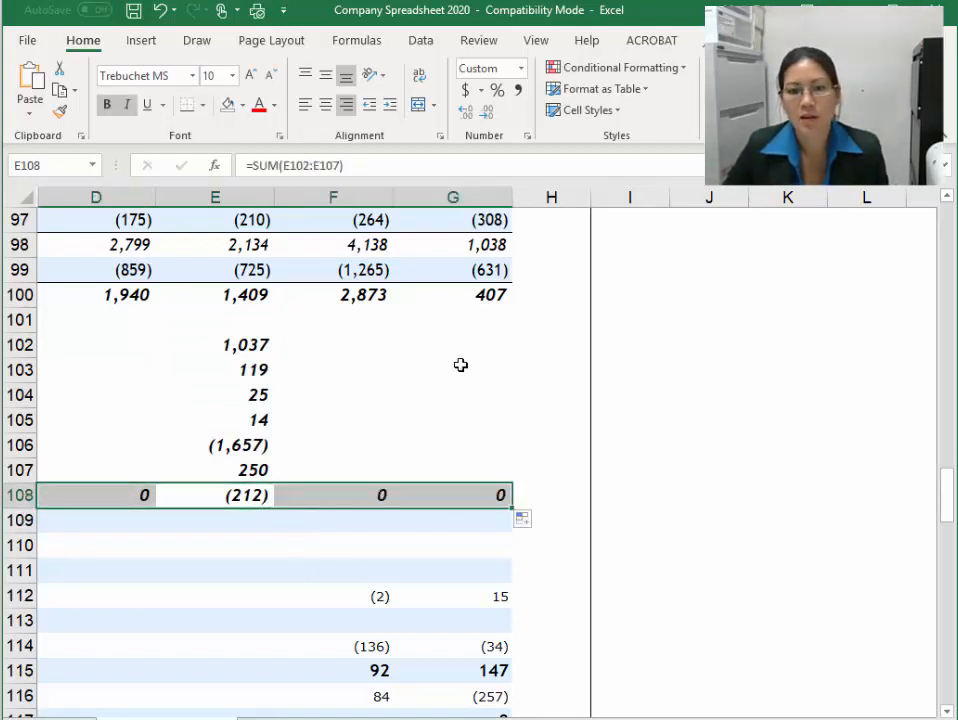
left_click_drag(150, 477, 415, 477)
left_click(185, 106)
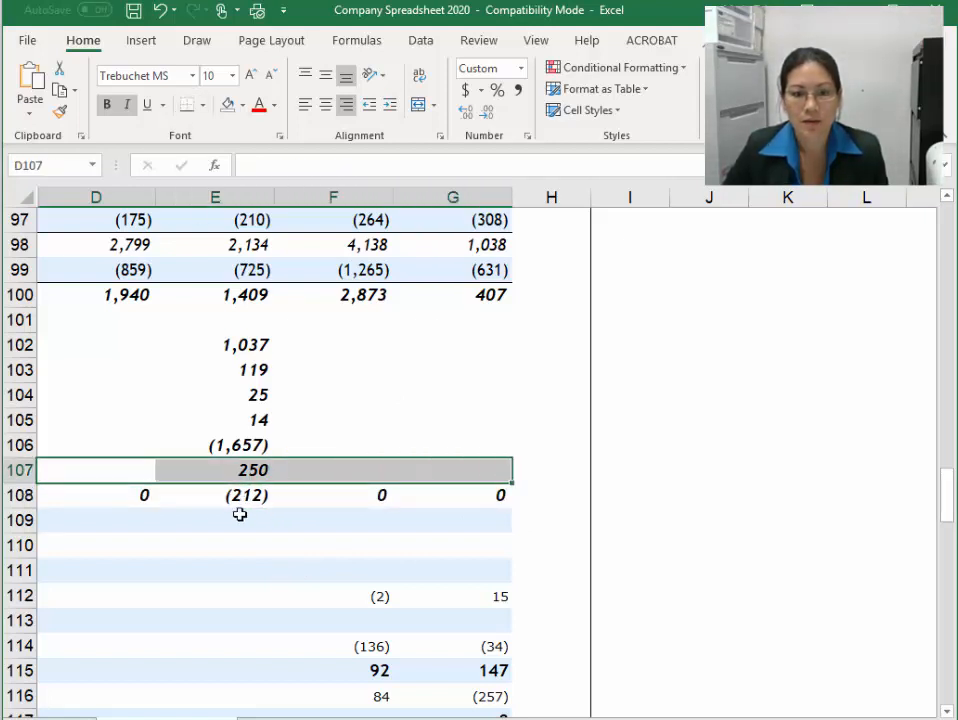
left_click(135, 515)
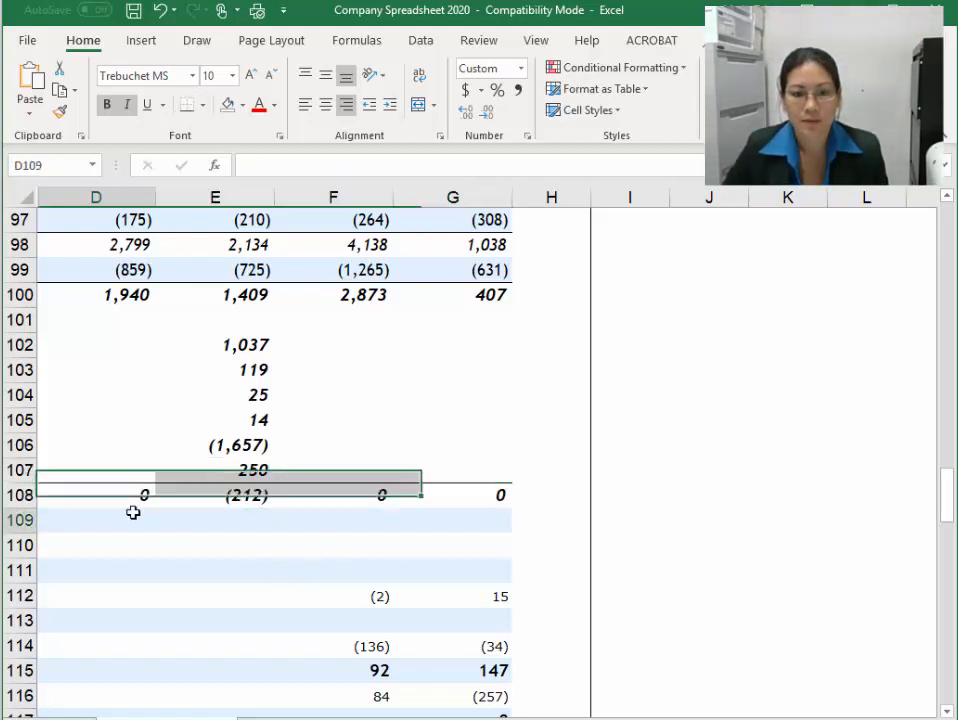
left_click(248, 522)
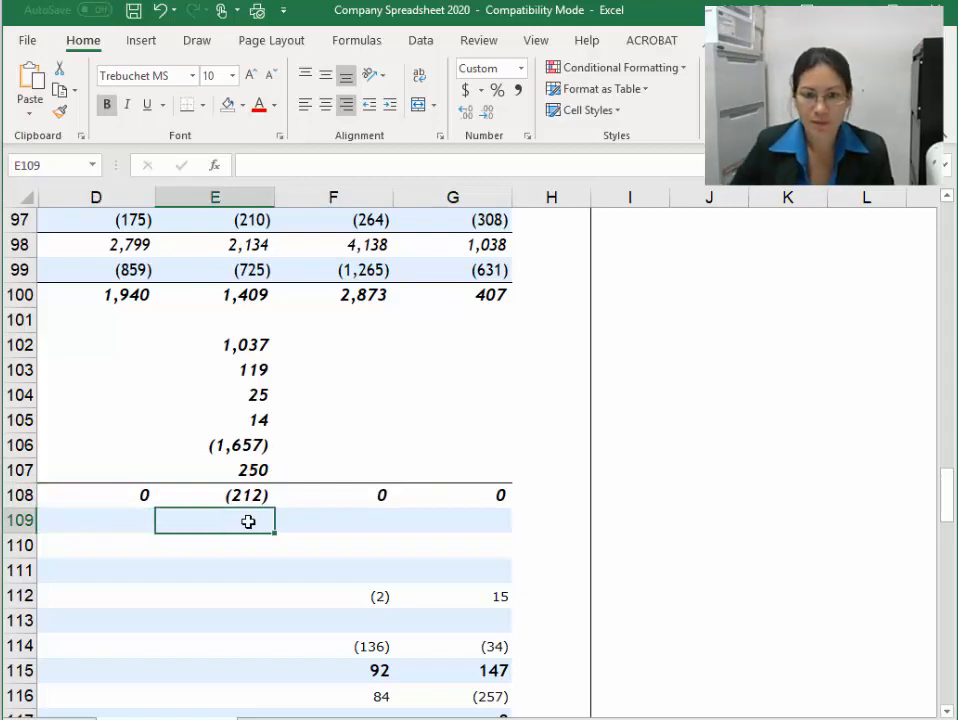
key("Left")
key("Left")
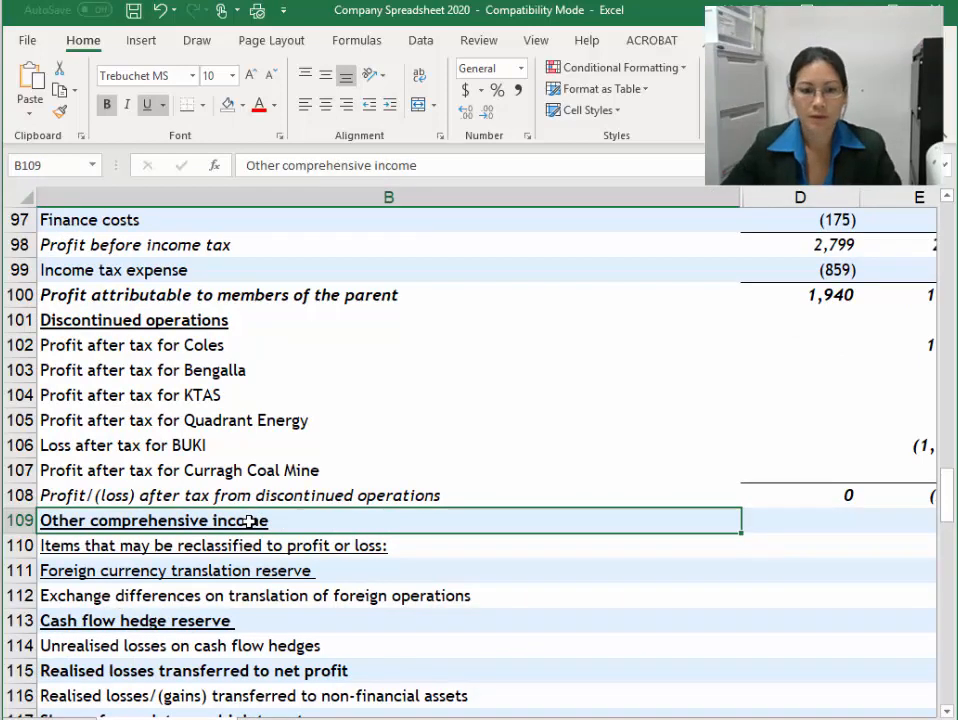
scroll(342, 458, "down", 1)
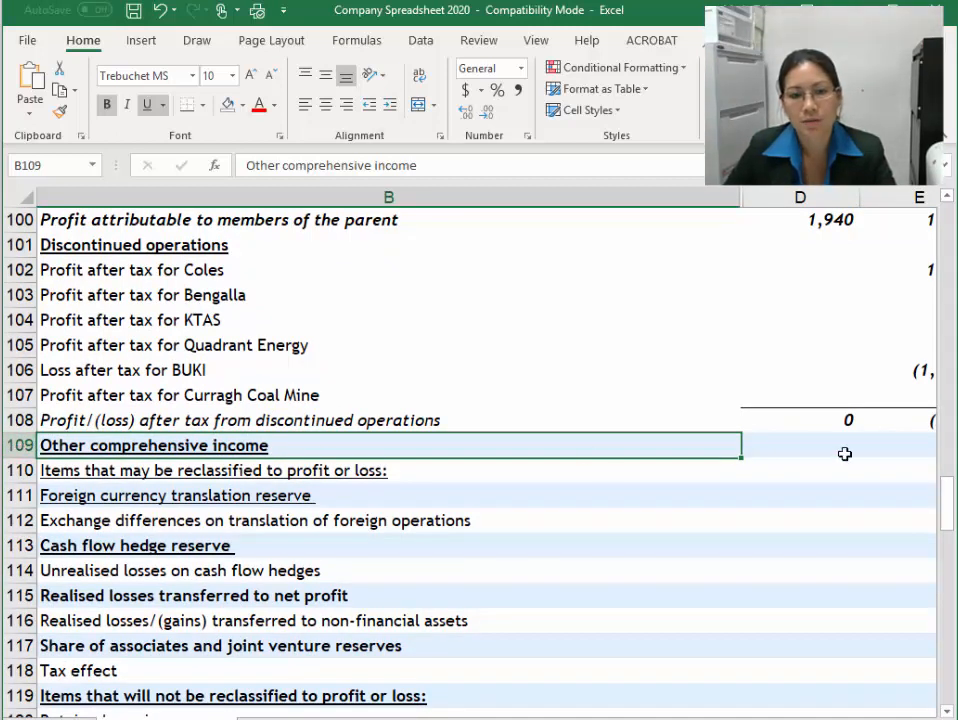
left_click(845, 424)
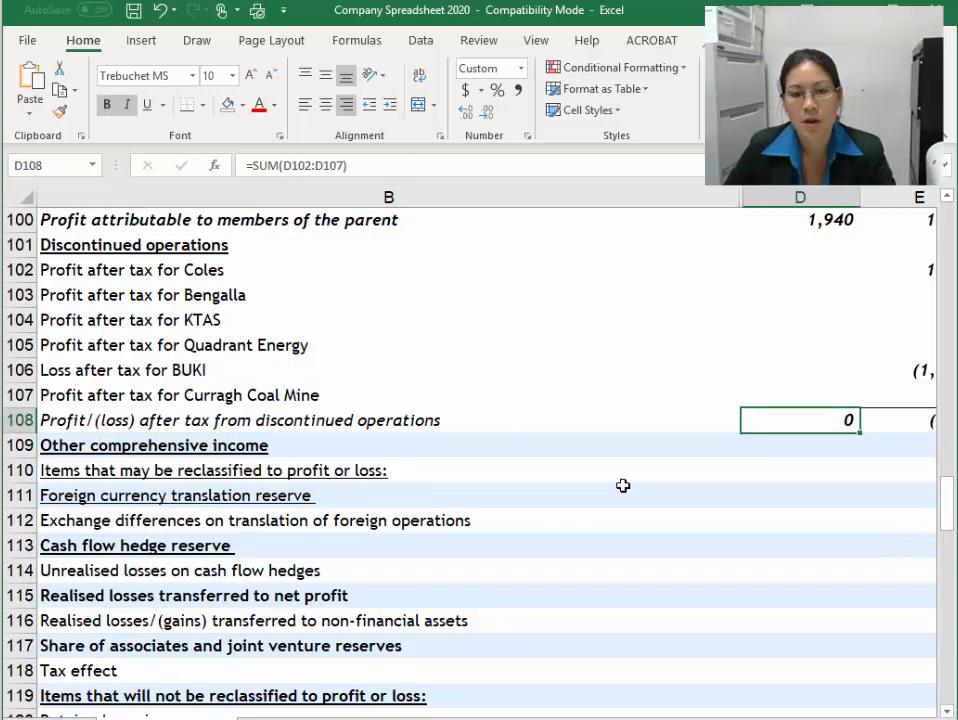
scroll(640, 490, "up", 2)
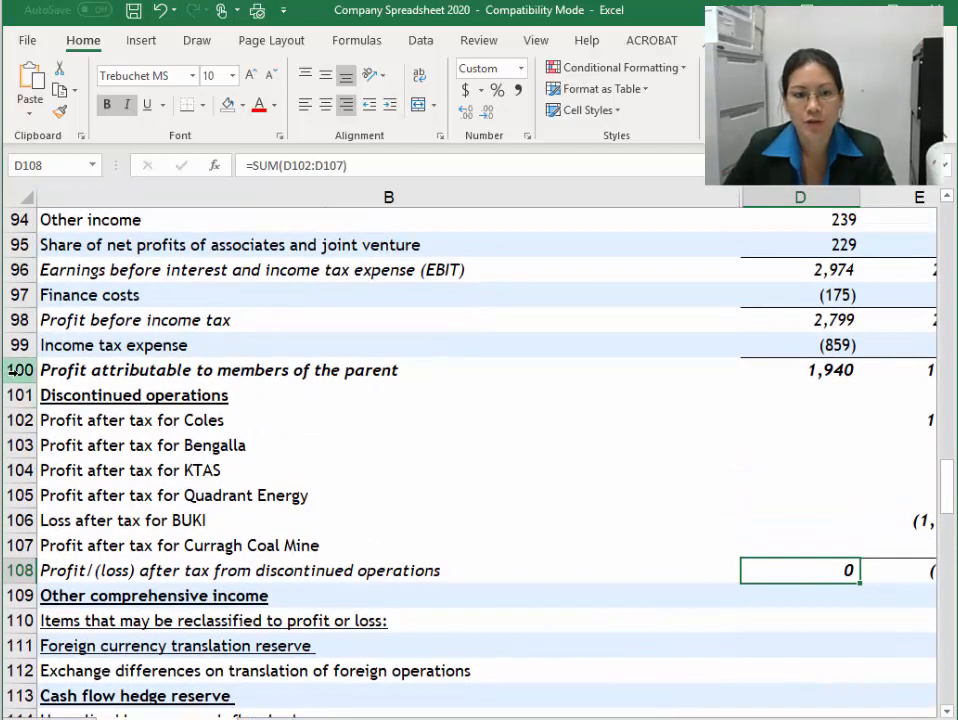
left_click(15, 370)
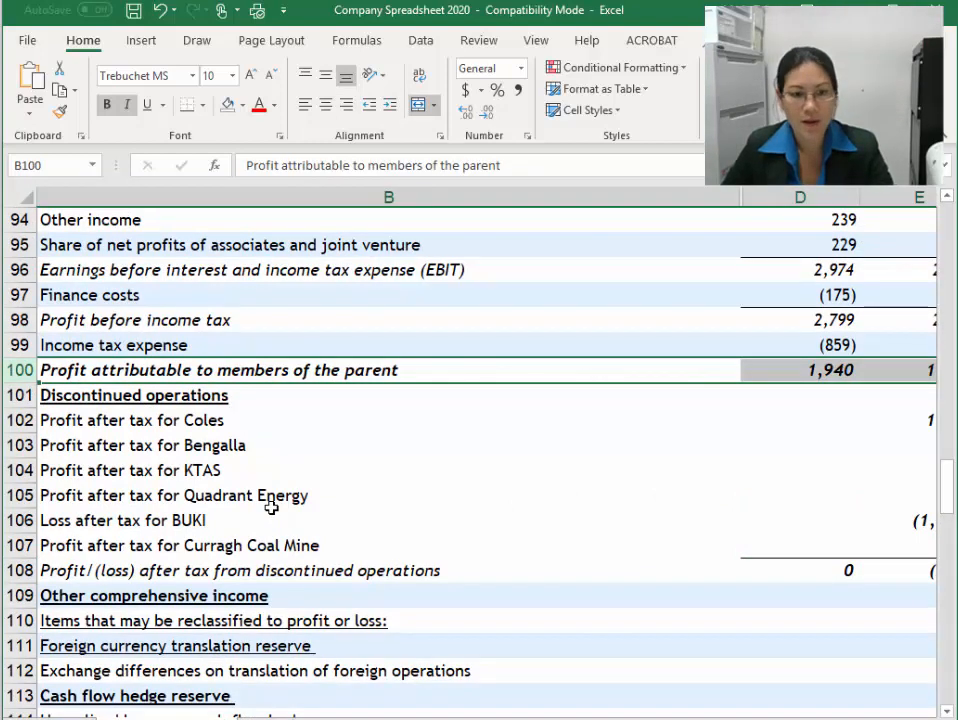
key("ctrl+v")
left_click(355, 401)
left_click(657, 391)
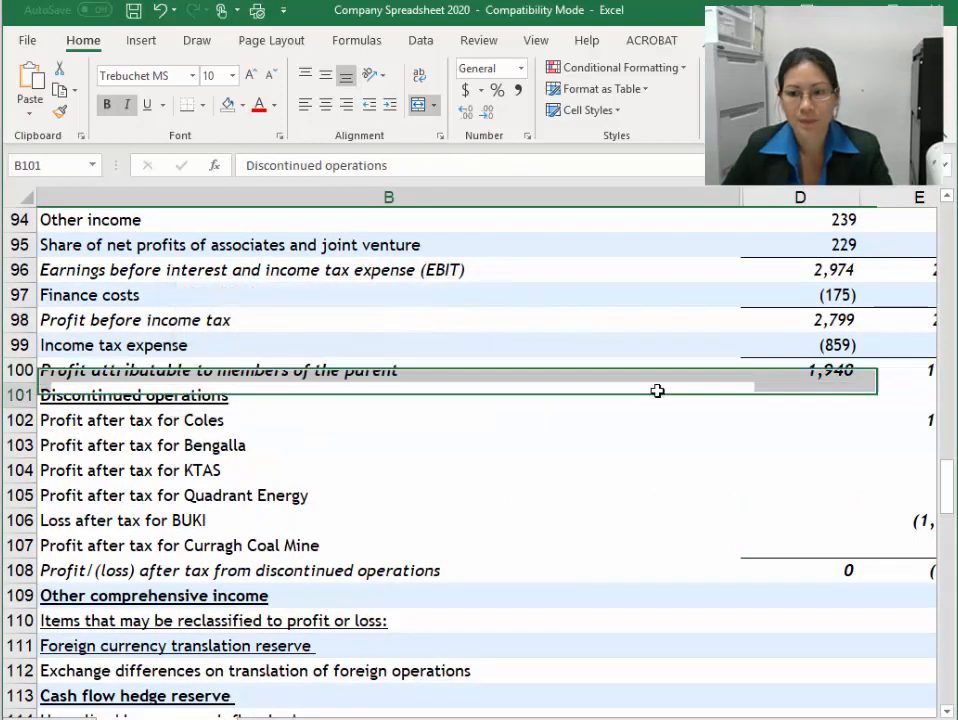
Insert a copy of row 100, 'Profit attributable to members of the parent', above 'Other comprehensive income' and delete the original row
left_click(5, 372)
key("ctrl+v")
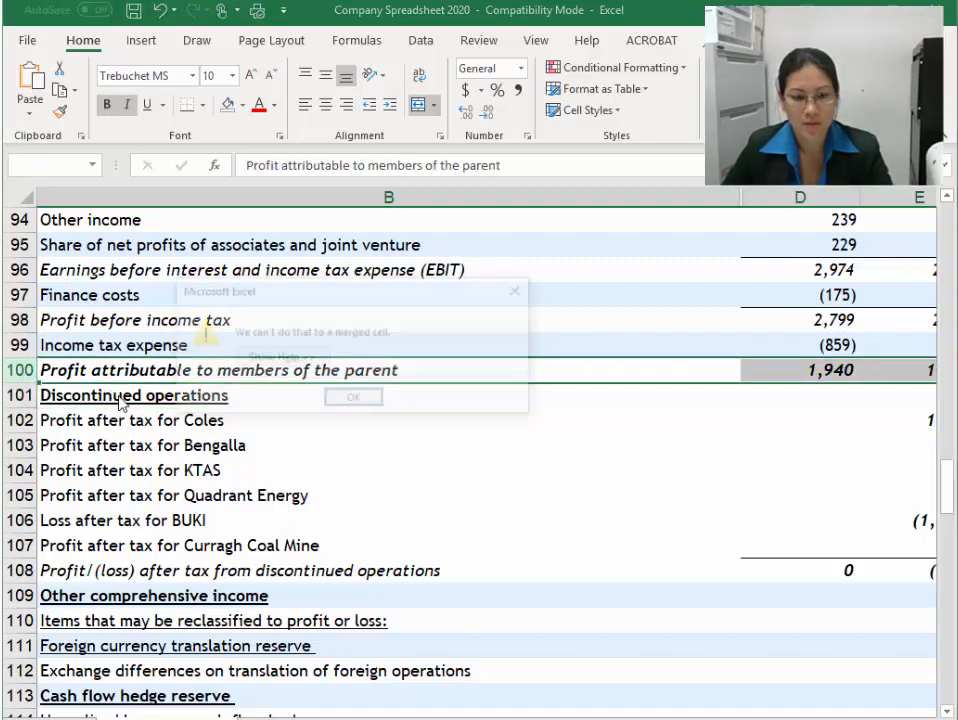
left_click(355, 398)
key("ctrl+c")
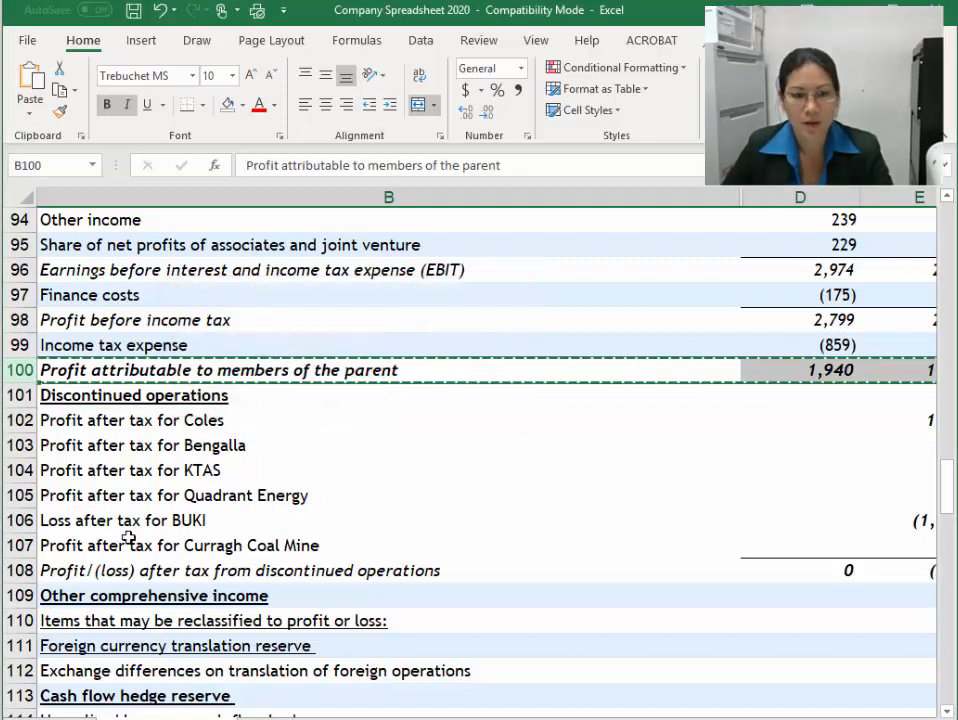
right_click(20, 596)
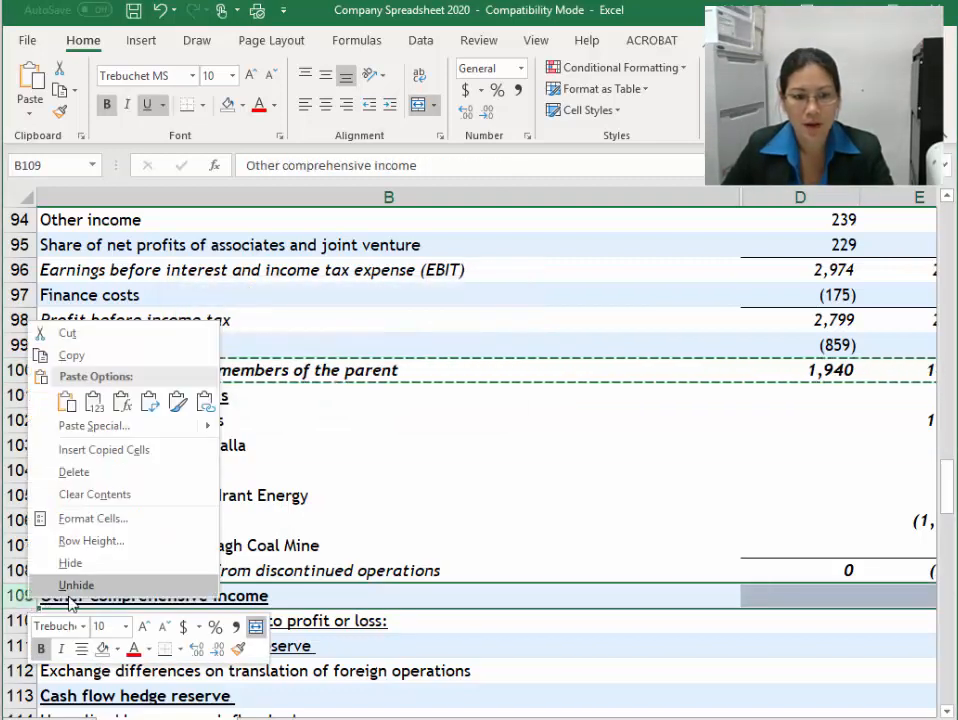
left_click(90, 450)
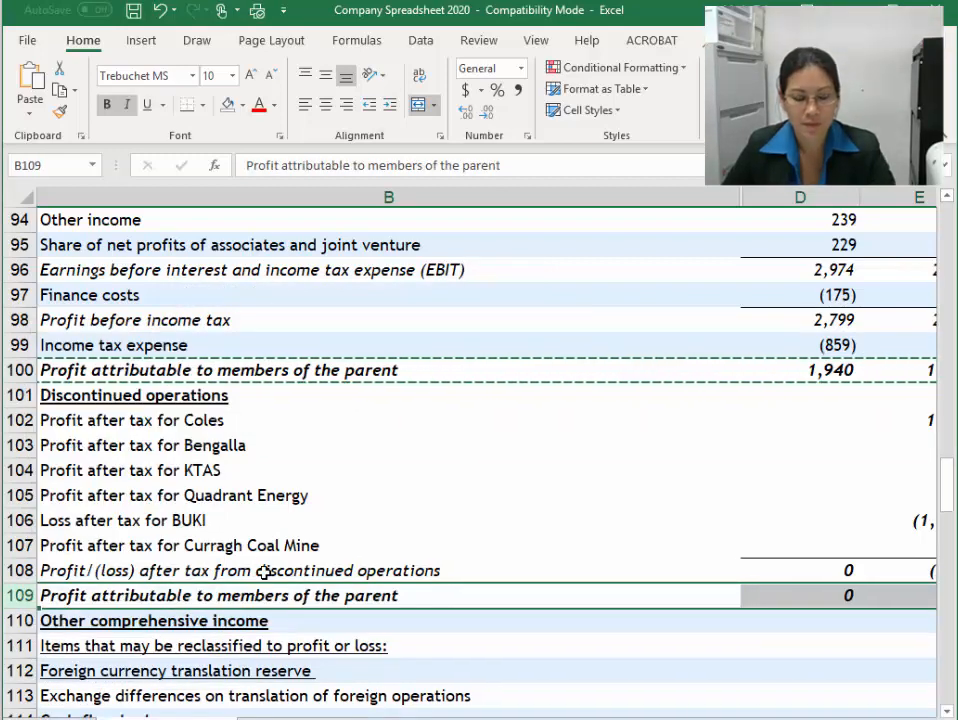
key("Escape")
left_click(236, 470)
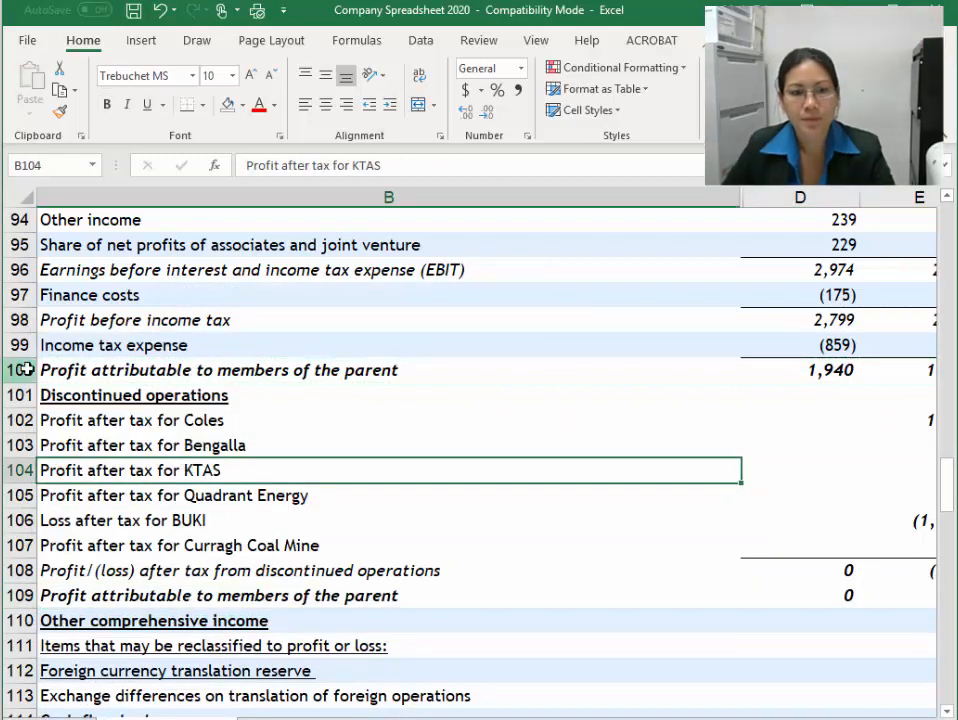
right_click(25, 370)
left_click(86, 519)
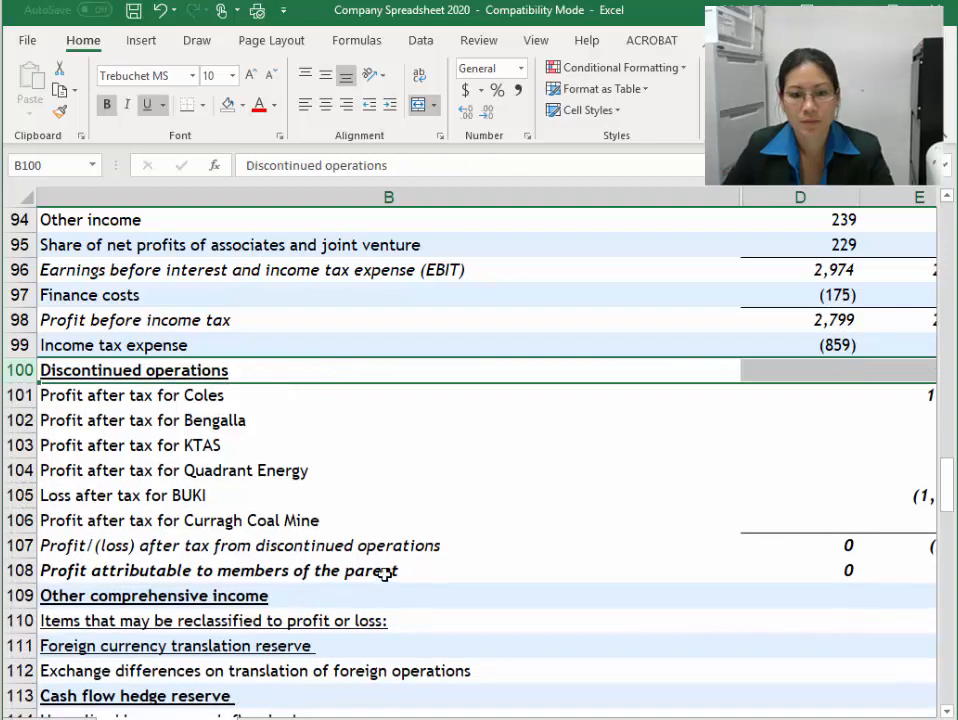
left_click(385, 570)
key("Right")
key("Right")
key("Right")
key("Right")
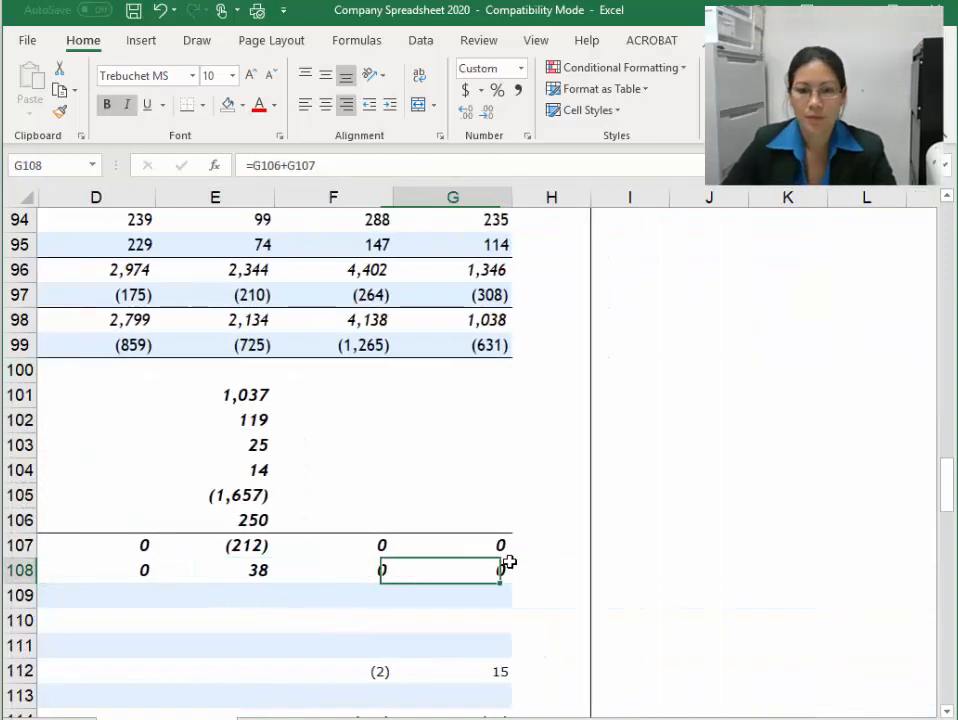
type("=")
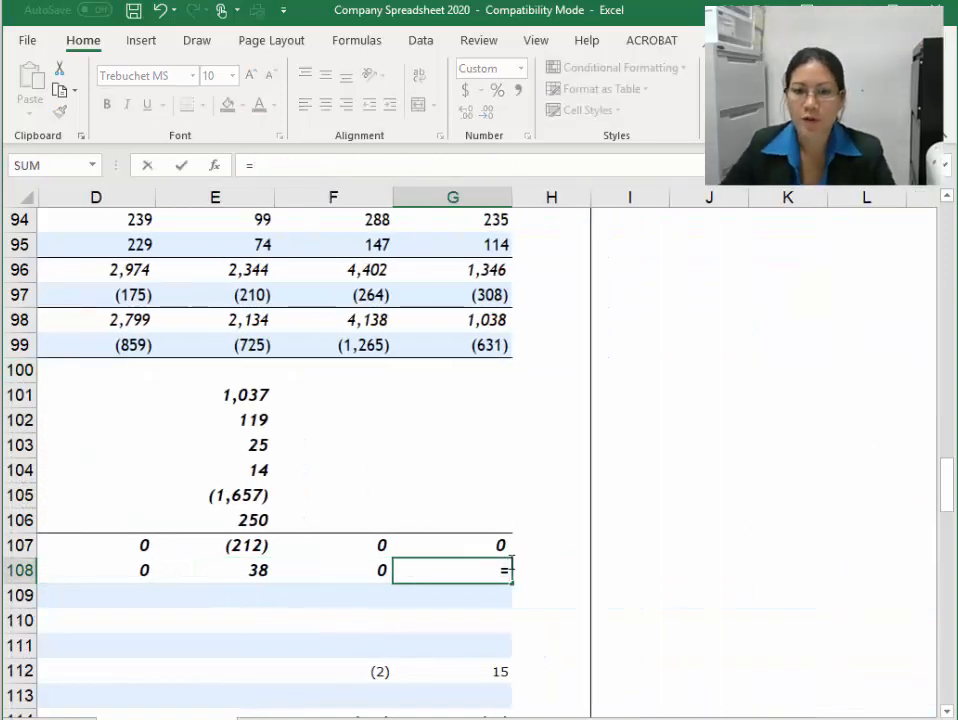
scroll(508, 566, "up", 5)
left_click(465, 355)
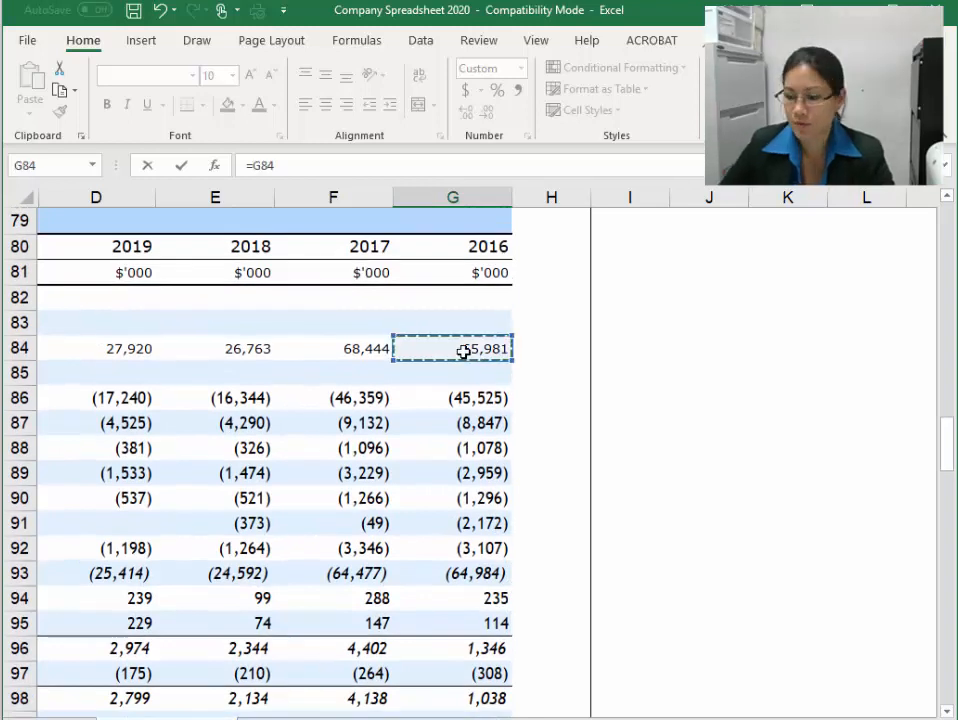
type("+")
left_click(498, 573)
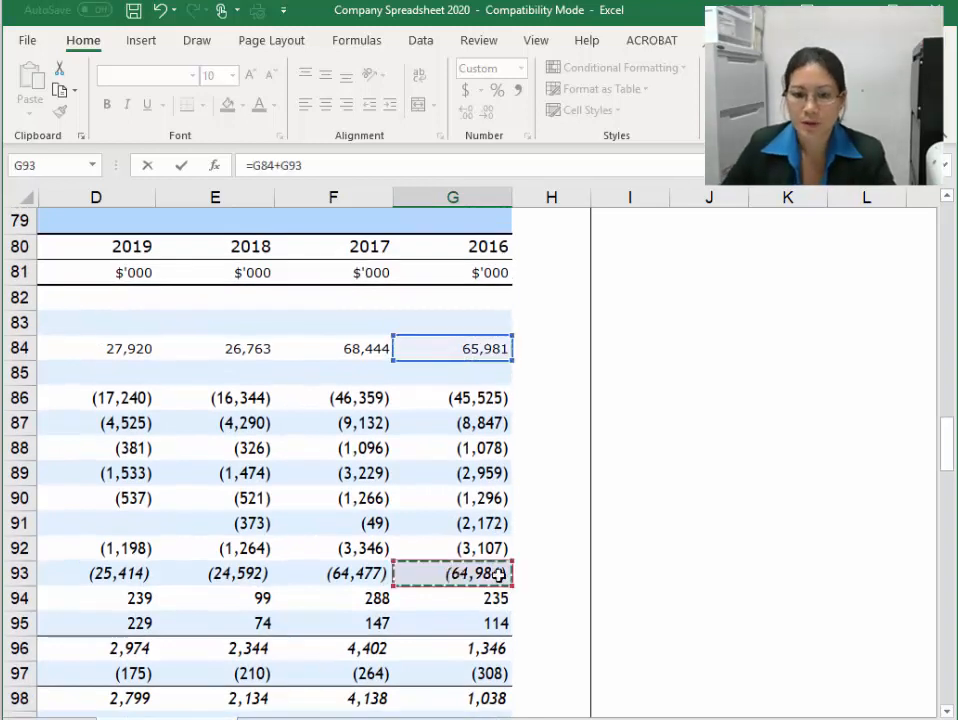
type("+")
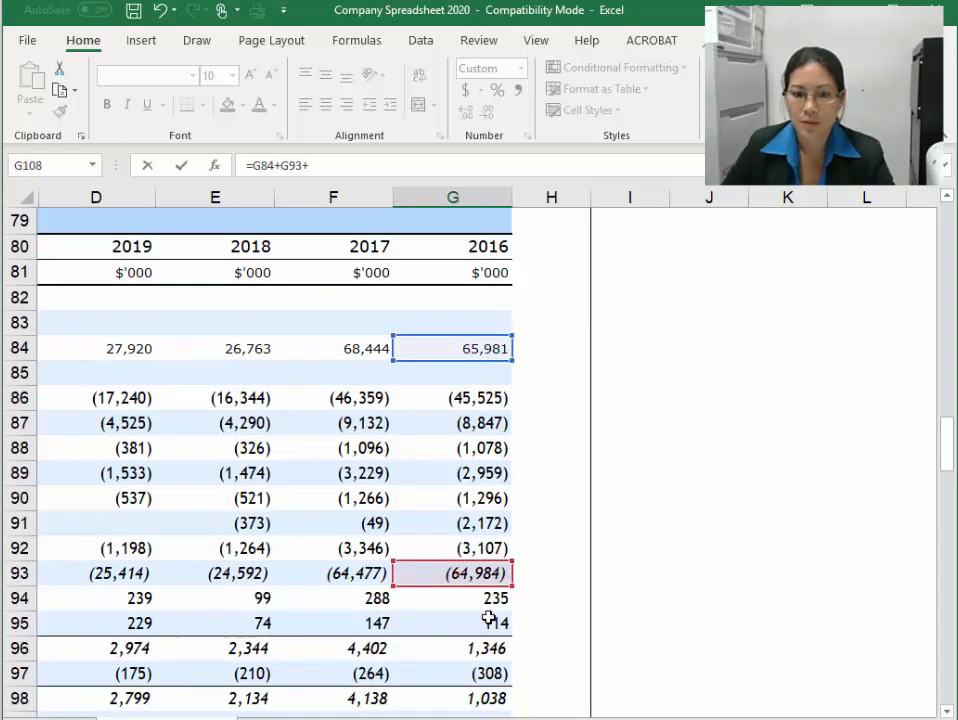
scroll(509, 632, "down", 3)
key("Escape")
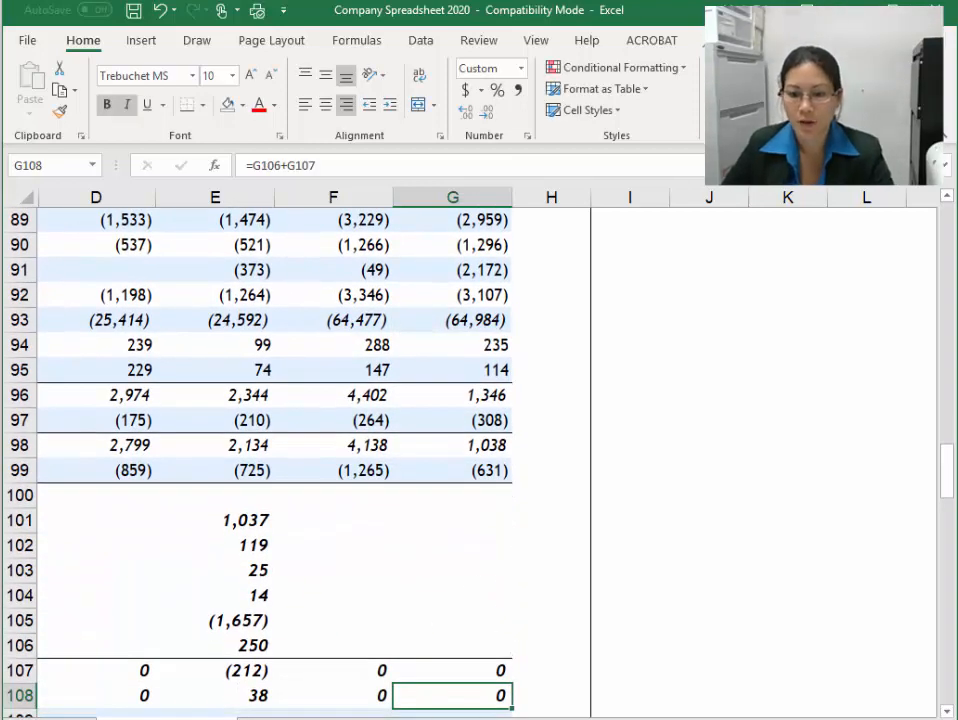
Collapse the discontinued operations rows 100 to 107 so that they are hidden
left_click_drag(692, 719, 630, 719)
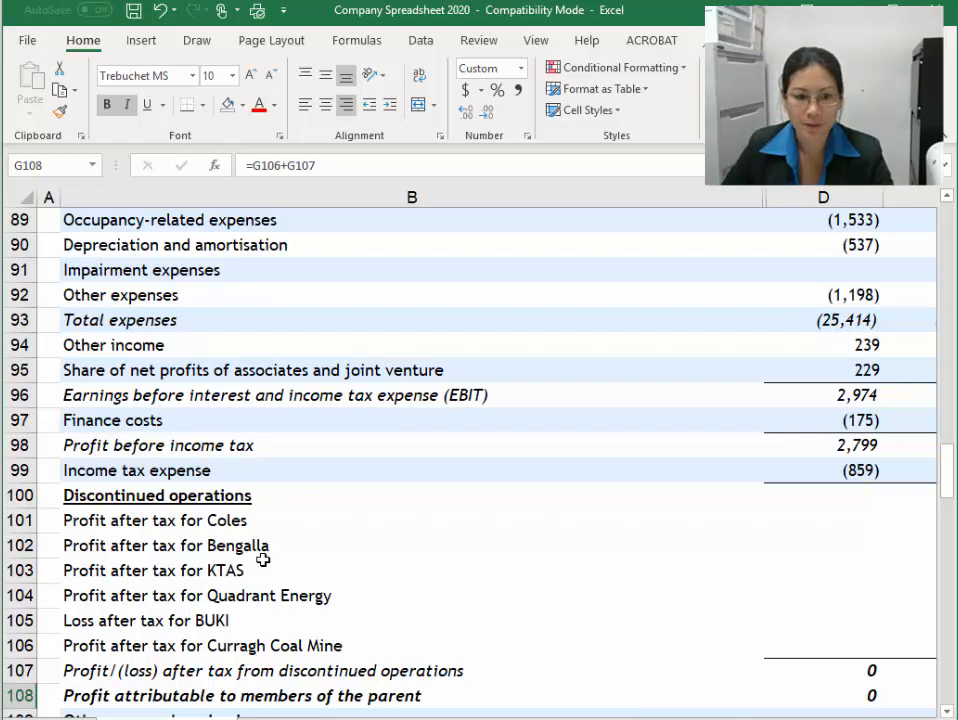
scroll(263, 560, "down", 2)
left_click_drag(20, 345, 28, 524)
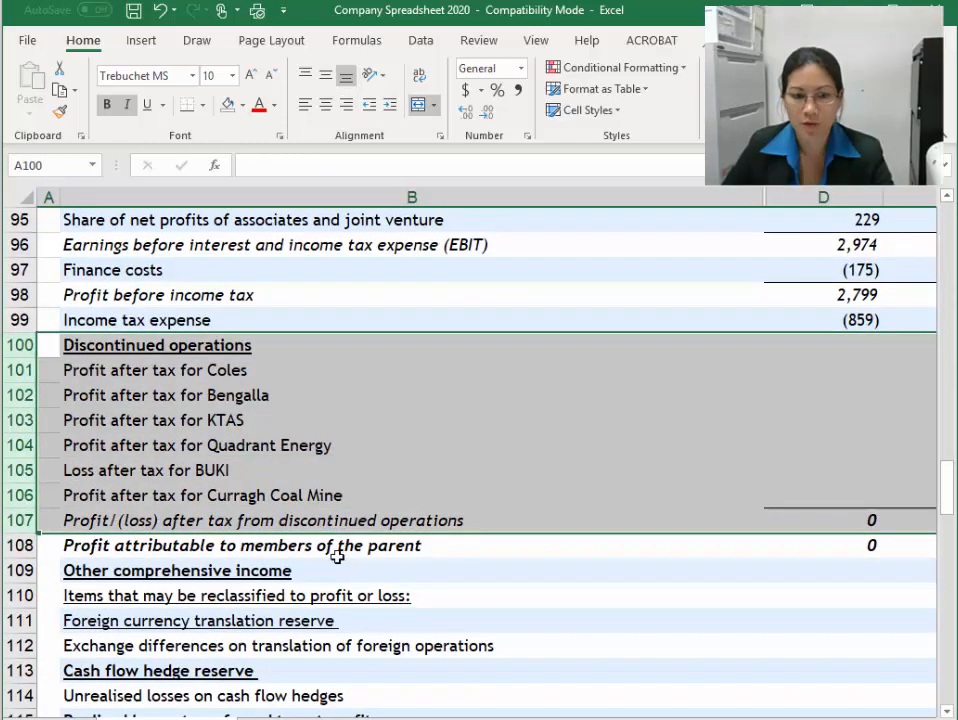
left_click(515, 543)
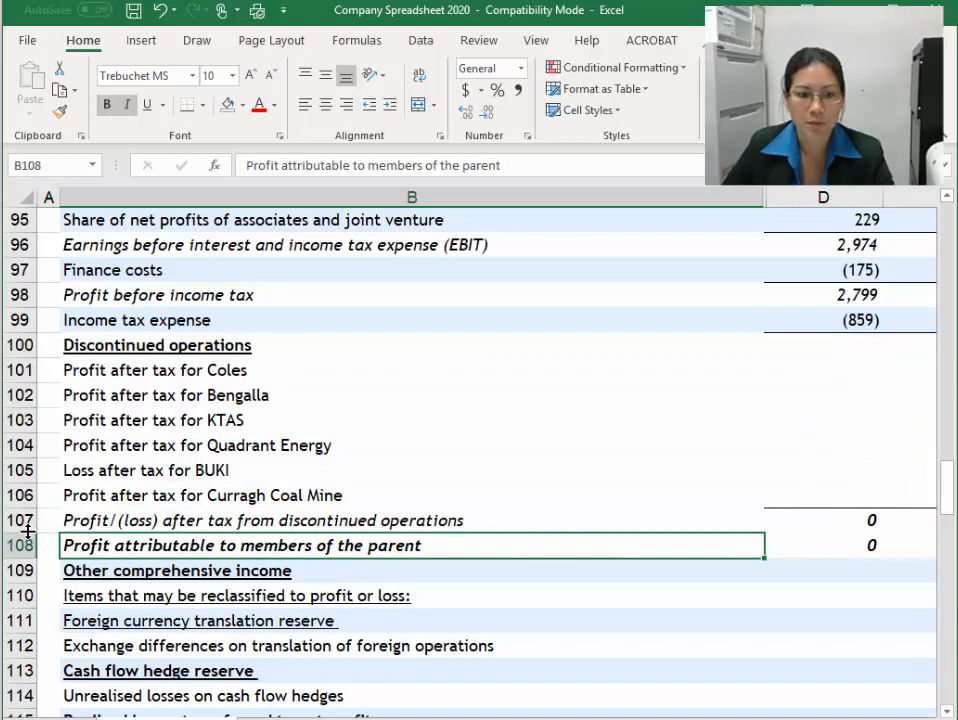
left_click_drag(27, 532, 25, 338)
Switch to the 2017 report and check how the income statement reaches profit attributable to members of the parent
key("Right")
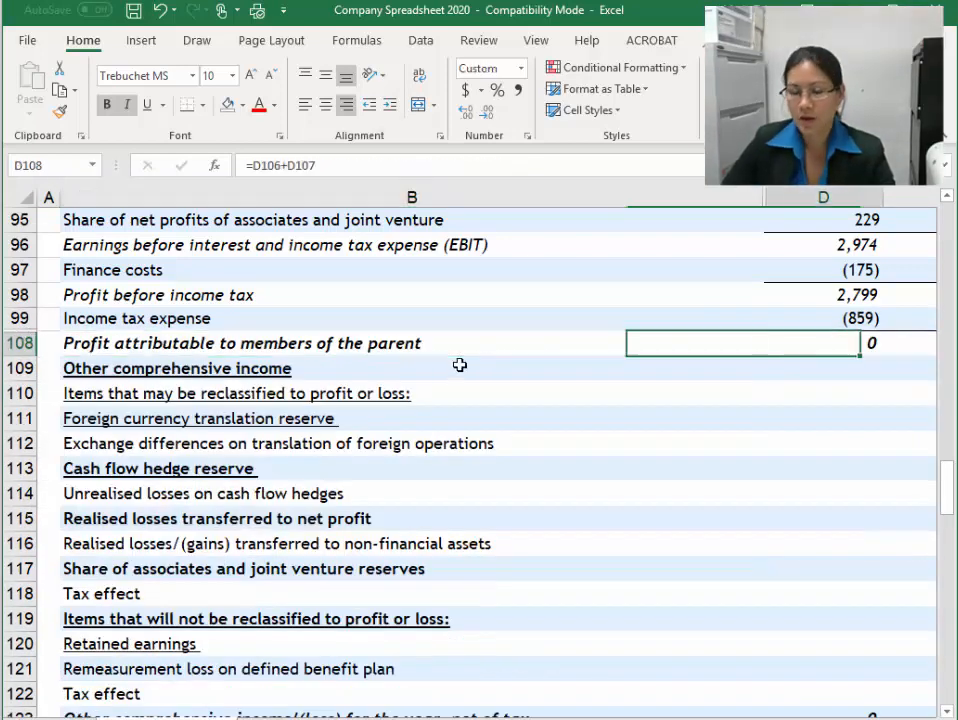
key("Right")
key("Right")
key("Right")
key("Right")
key("Left")
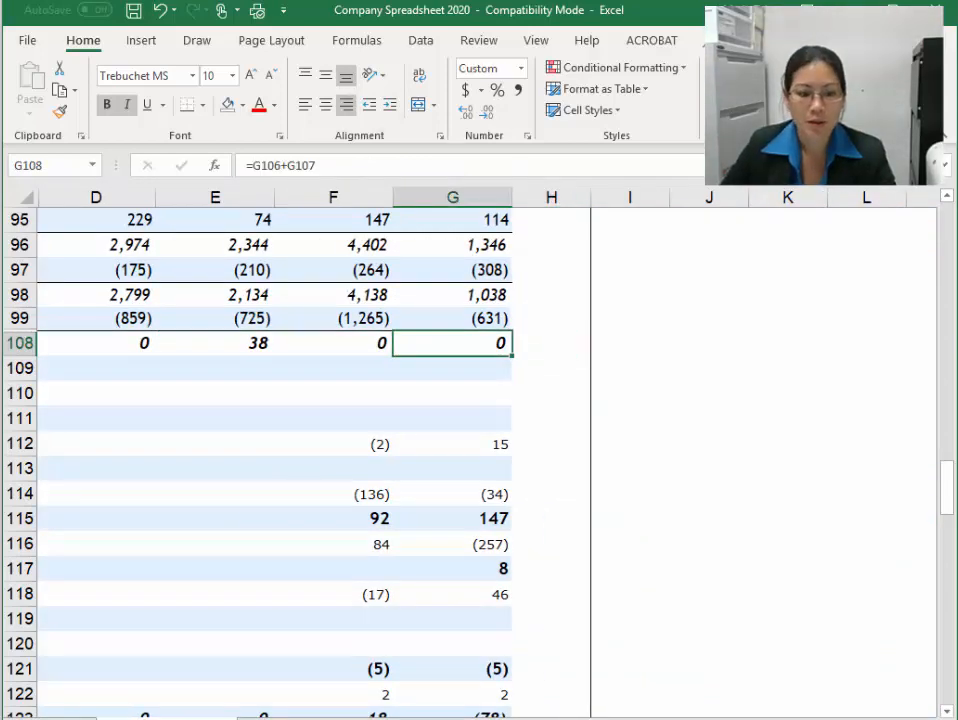
left_click(122, 695)
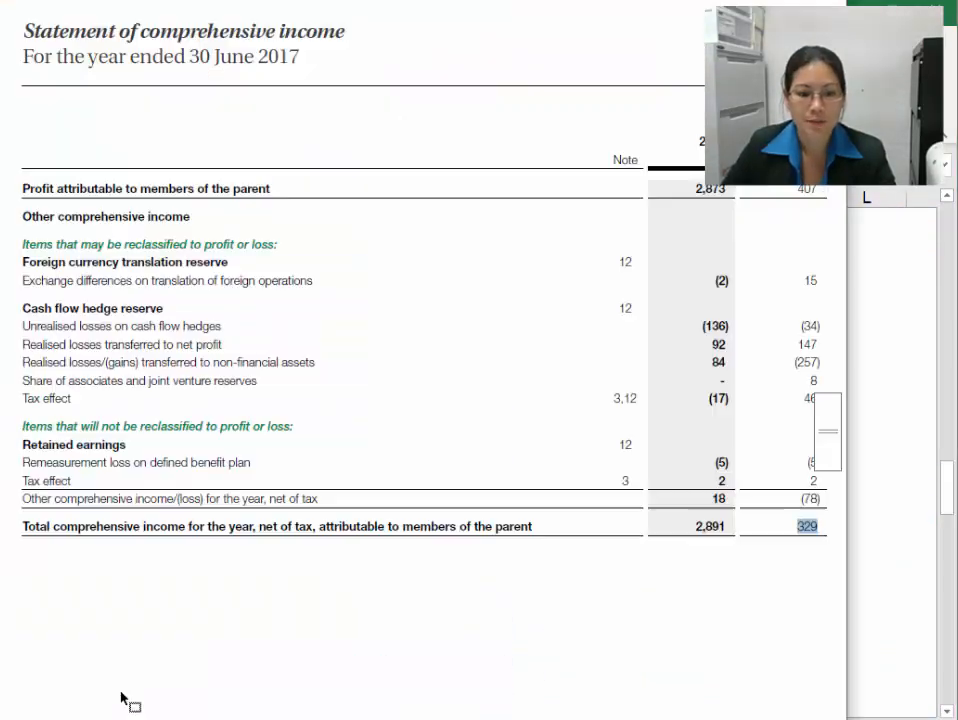
left_click(803, 518)
left_click_drag(66, 350, 763, 399)
right_click(282, 311)
left_click(325, 432)
left_click_drag(300, 386, 622, 330)
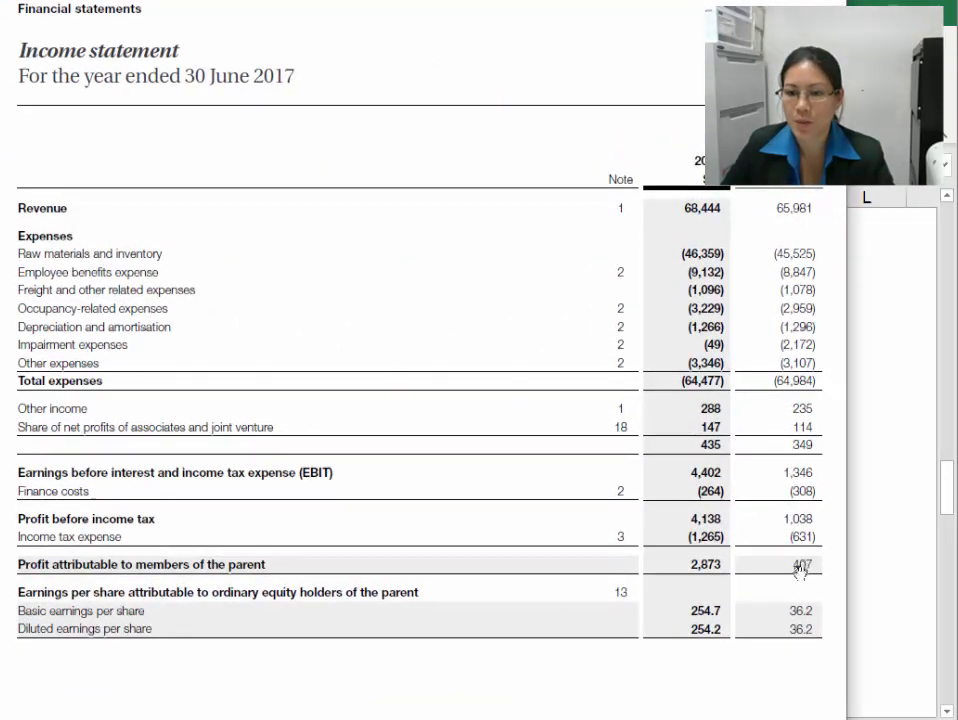
Switch to Excel, enter =G98+G99 in G108 as profit attributable to members of the parent, and fill it across to D108
key("alt+Tab")
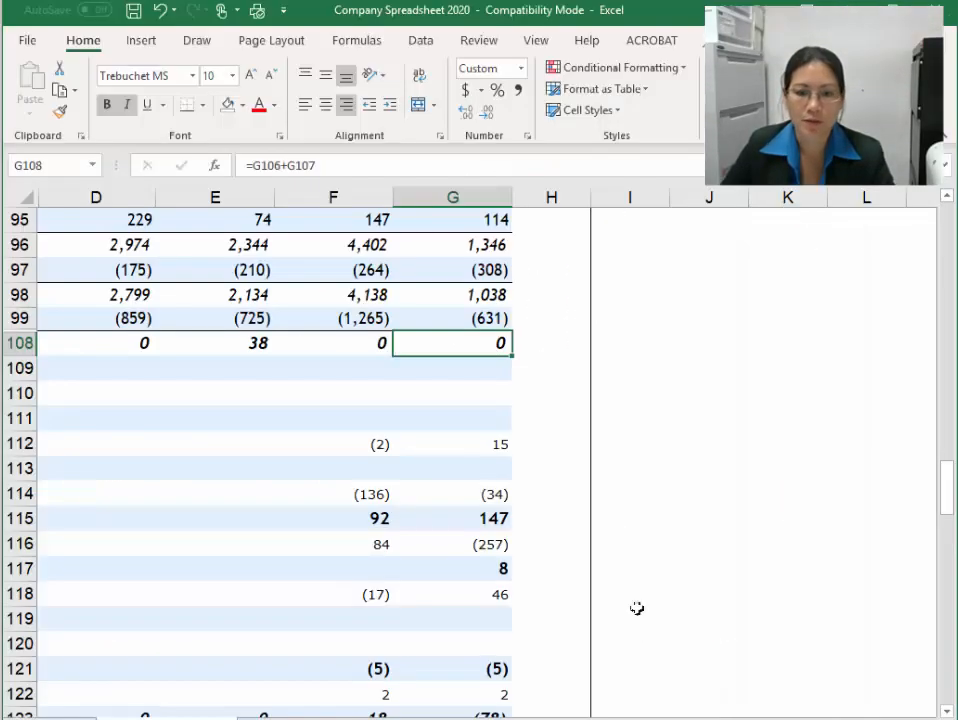
type("=")
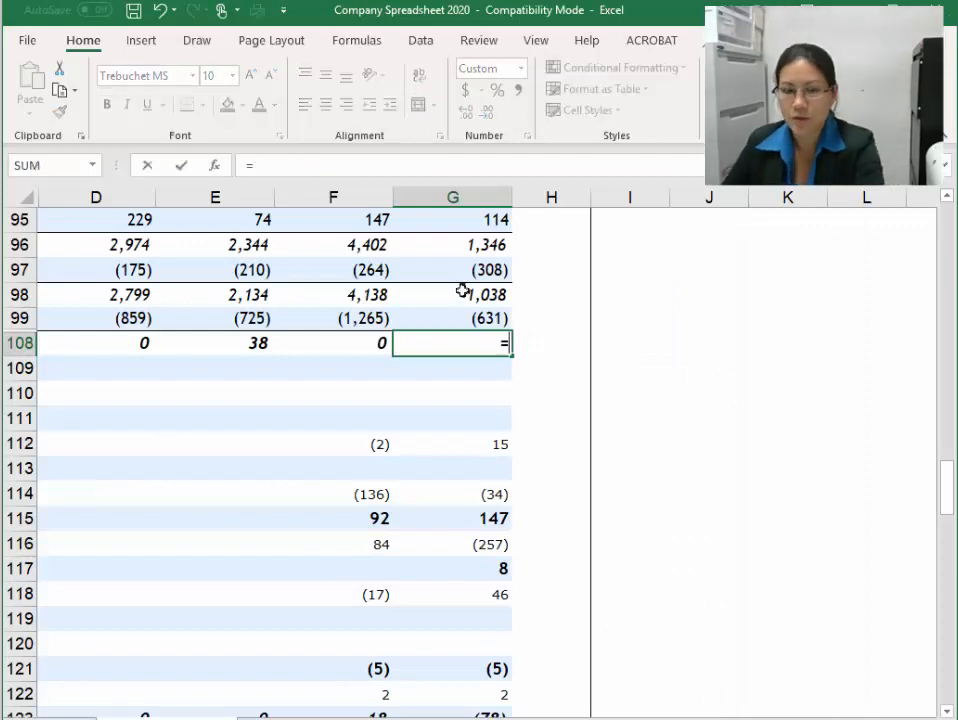
left_click(462, 292)
type("+")
left_click(478, 318)
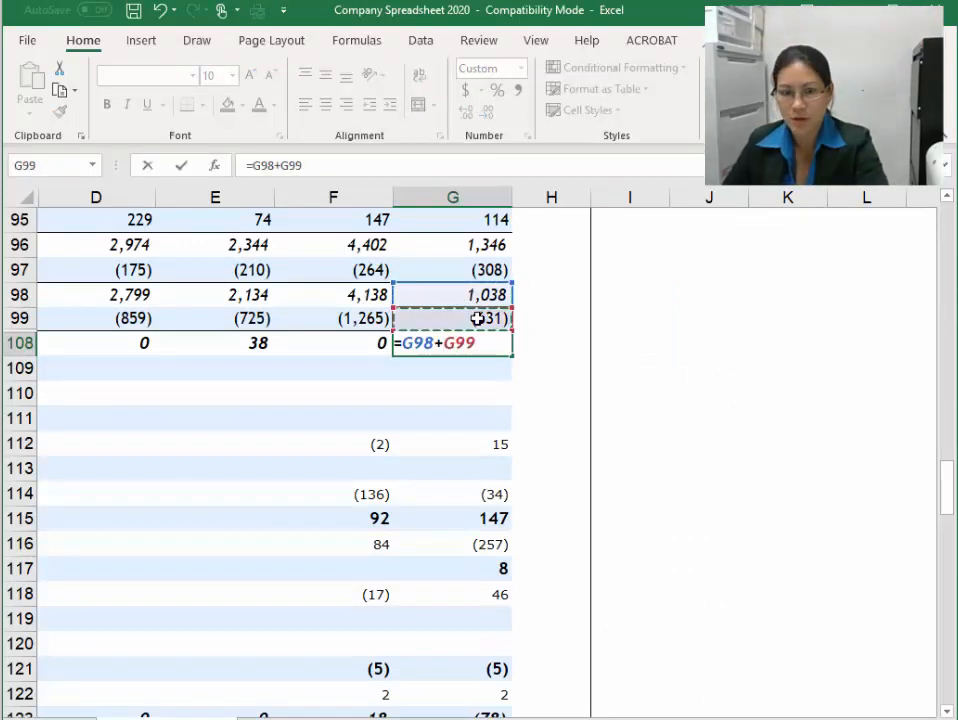
key("Return")
left_click(508, 346)
left_click_drag(513, 358, 77, 353)
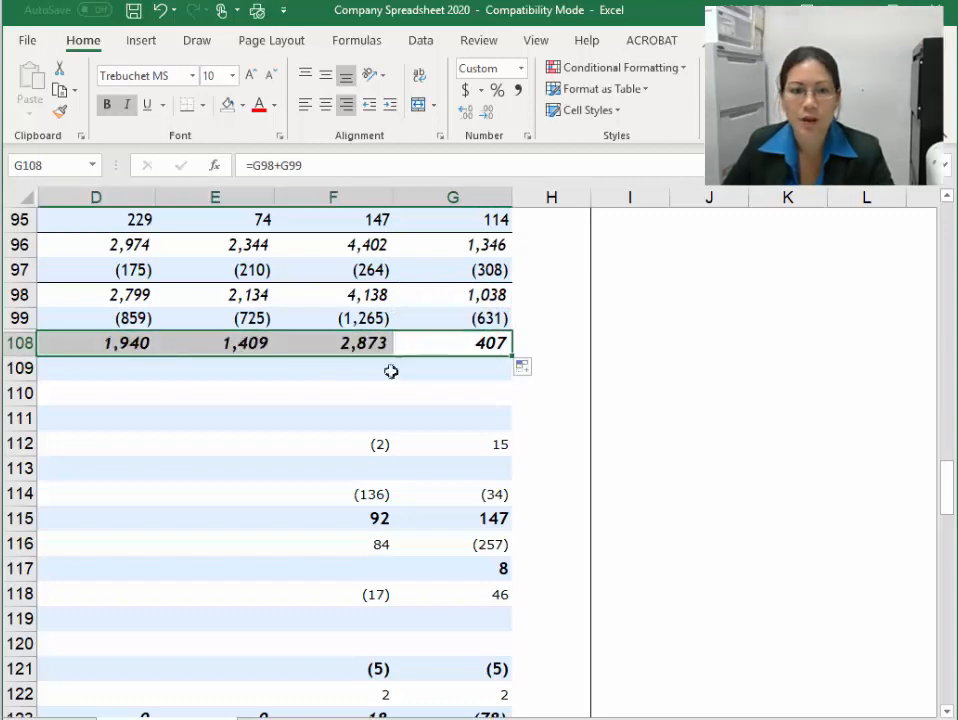
left_click(347, 343)
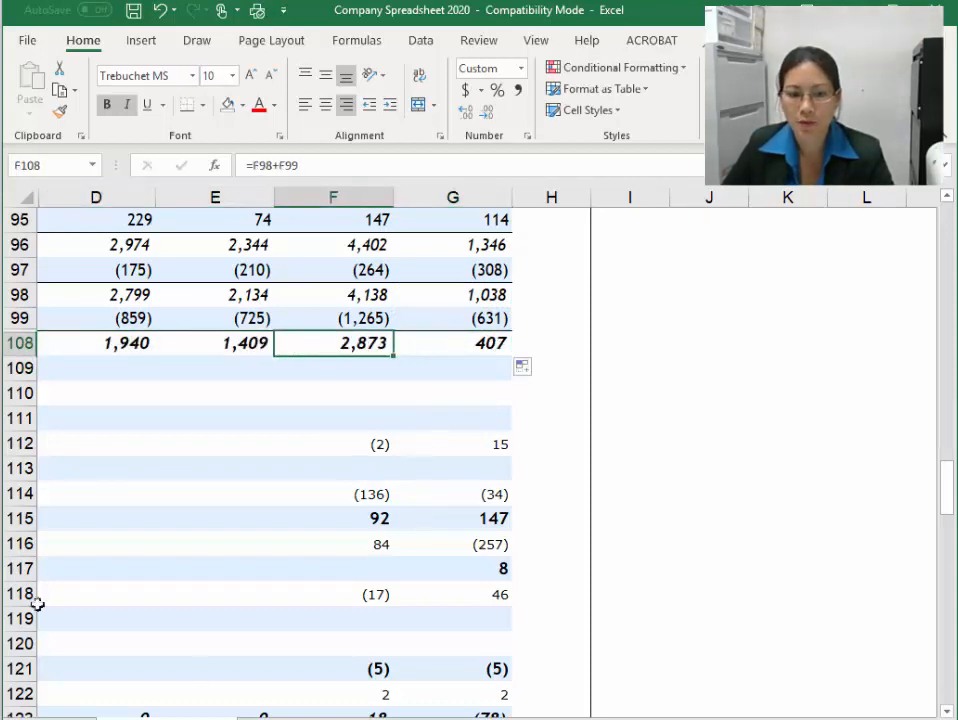
Compare the annual report's profit after tax from continuing operations with the profit figures in row 108 of the Excel statement
left_click(4, 716)
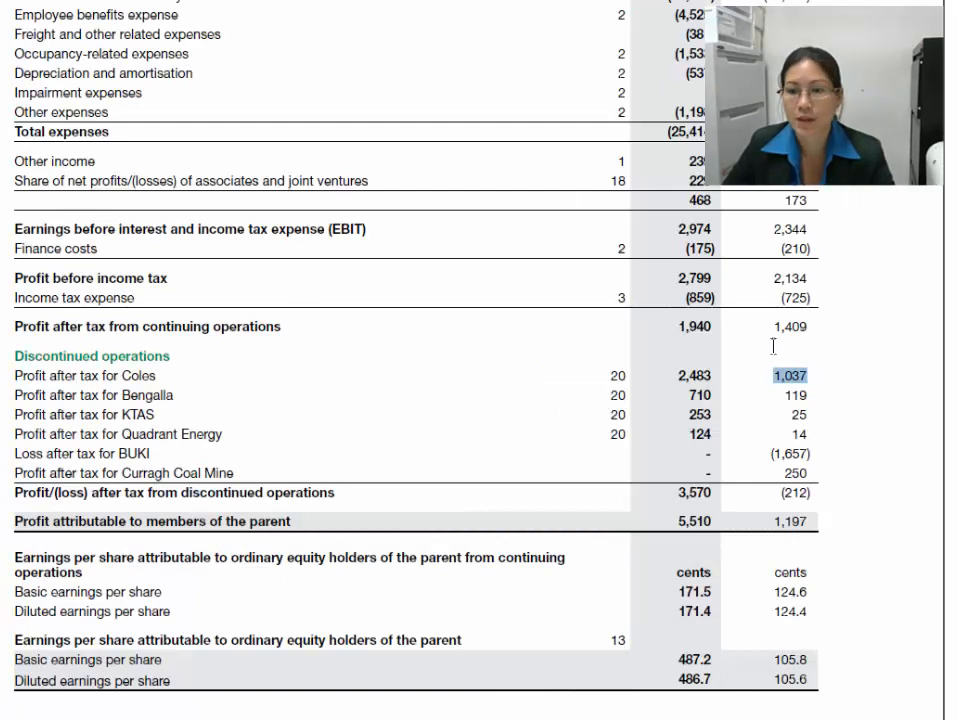
left_click_drag(775, 328, 787, 341)
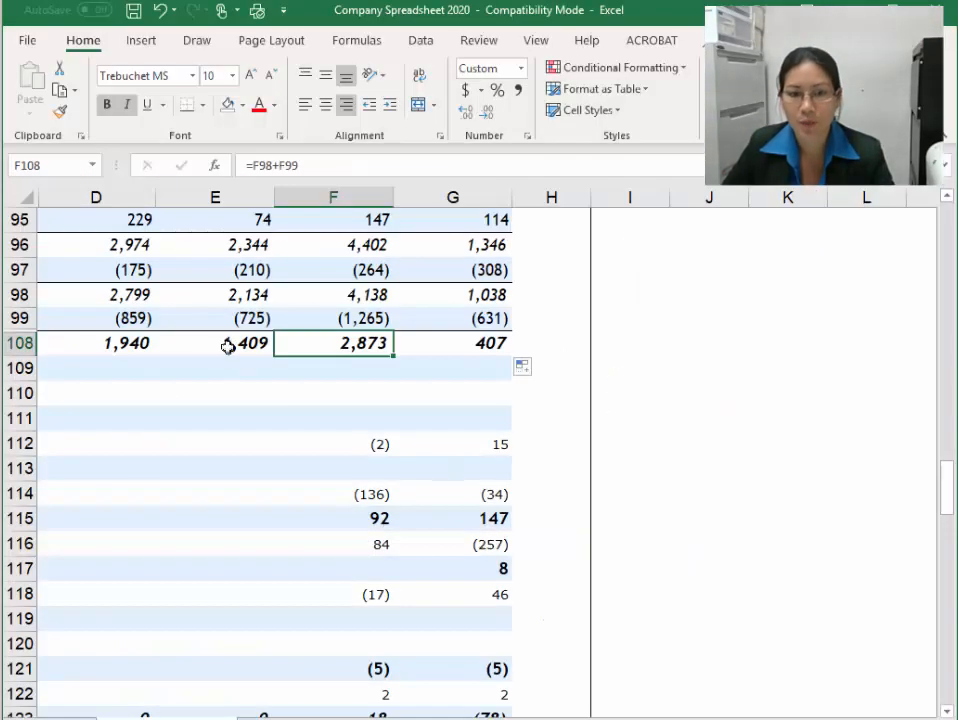
left_click(228, 346)
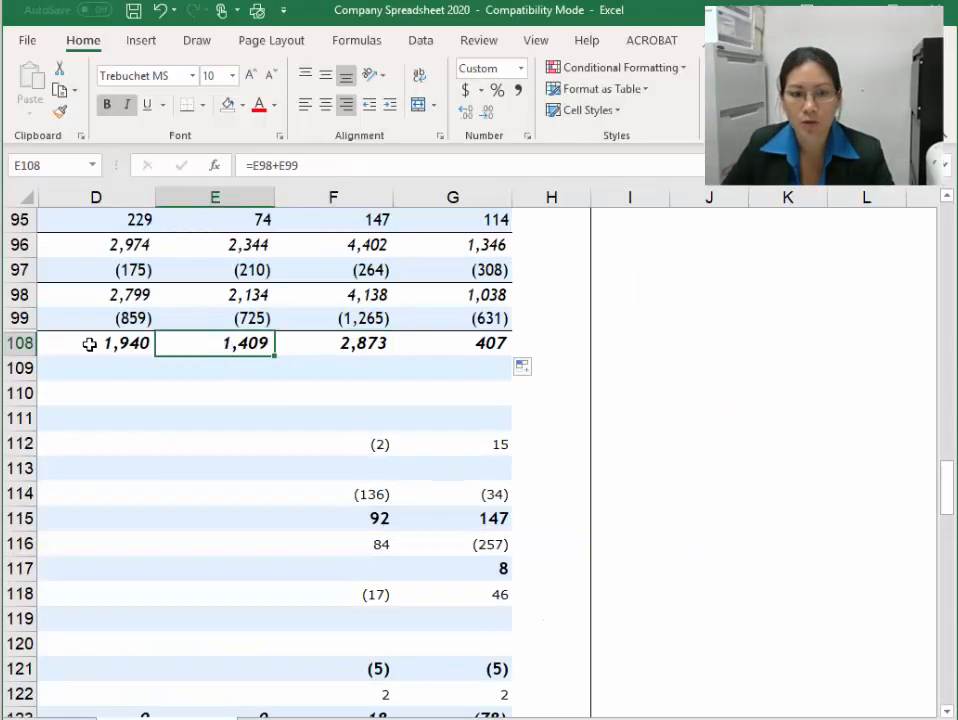
left_click(103, 344)
key("Left")
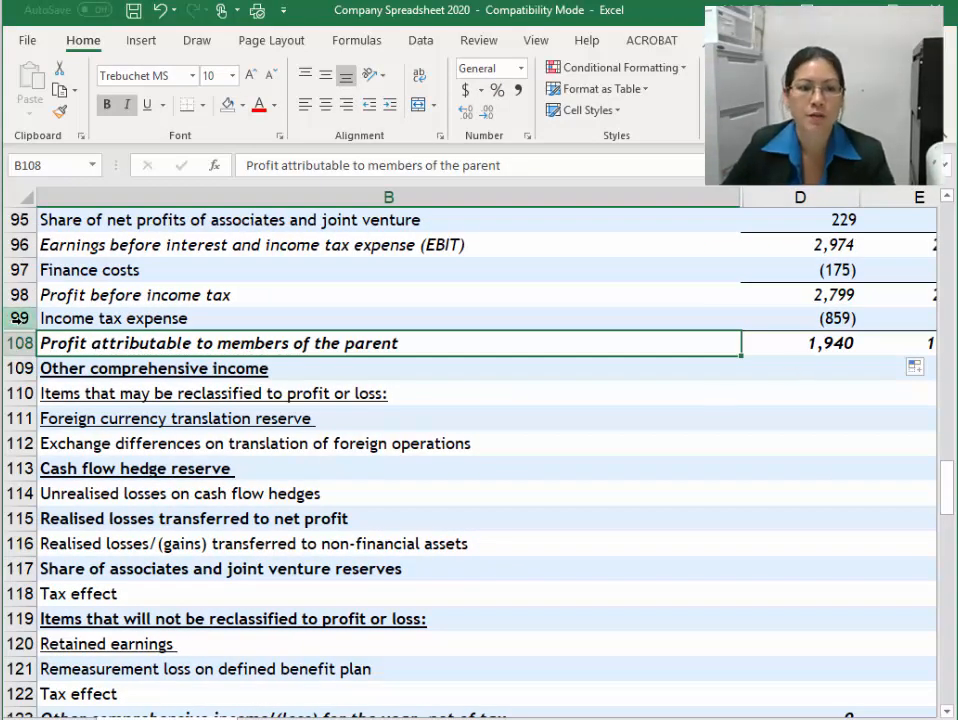
Unhide the discontinued operations rows between rows 99 and 108
left_click_drag(19, 320, 20, 337)
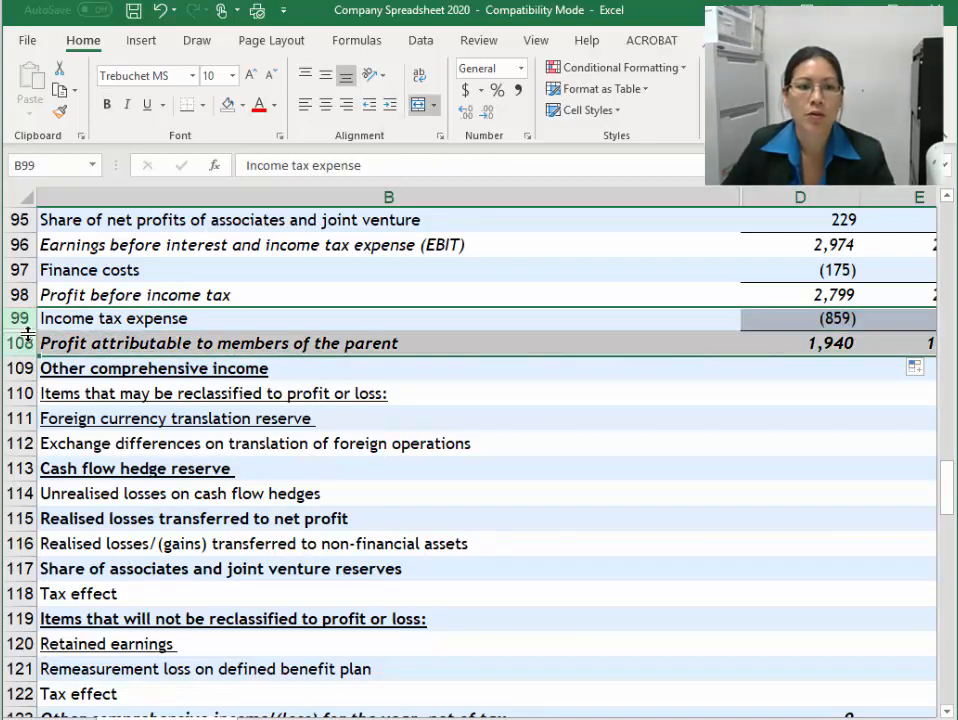
key("ctrl+shift+9")
left_click(202, 428)
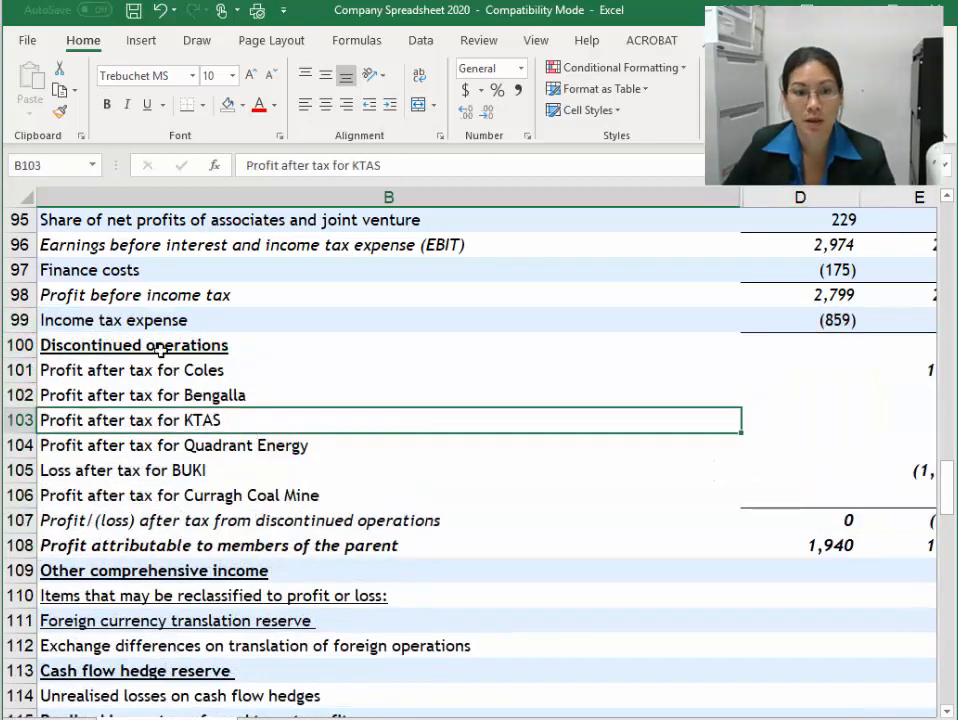
Review the discontinued operations entries in rows 101 to 106, their totals in row 107 and the formula in E108
left_click(186, 374)
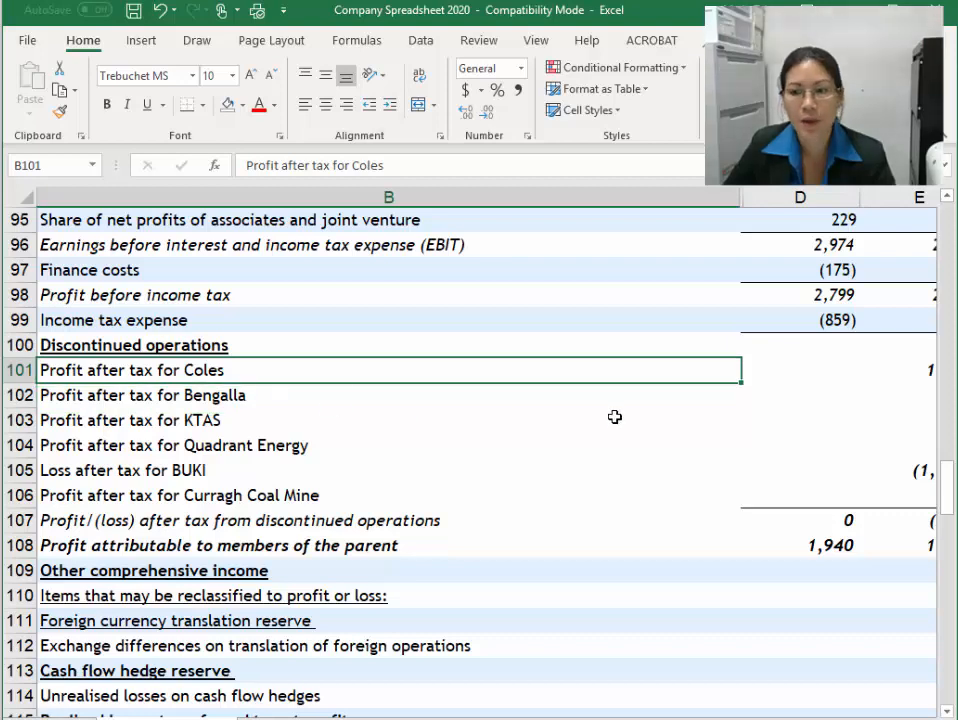
key("Right")
key("Right")
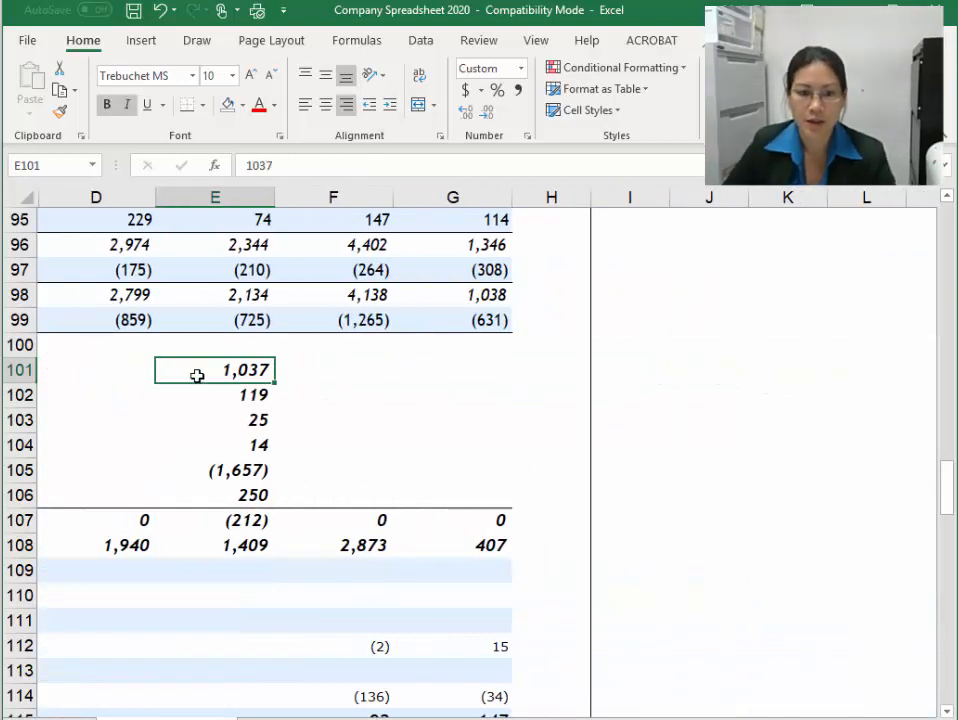
key("Left")
key("Left")
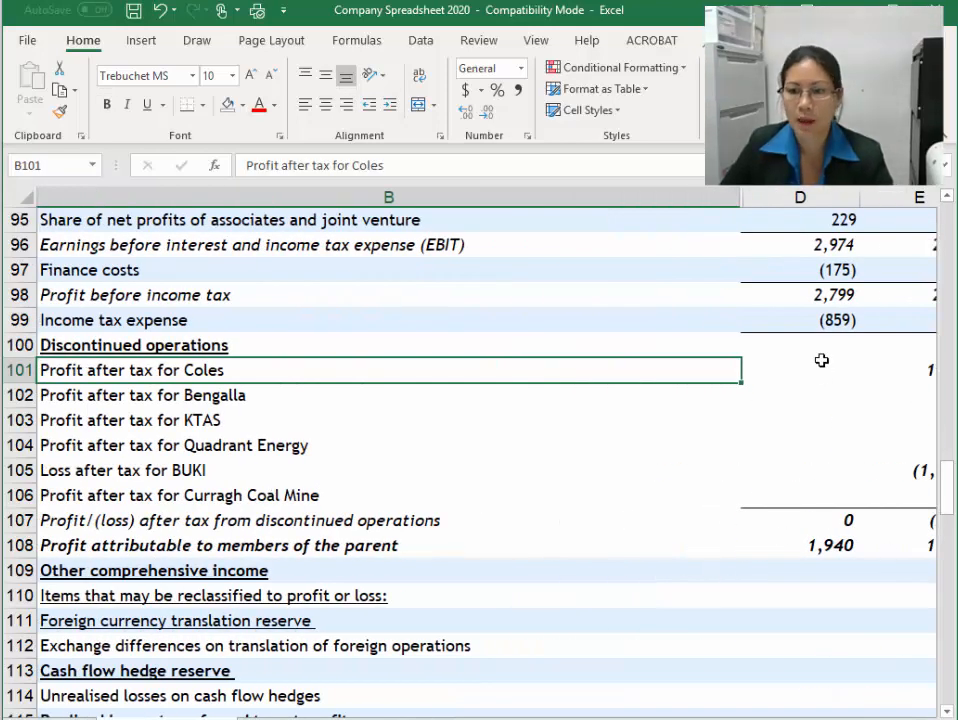
left_click(803, 512)
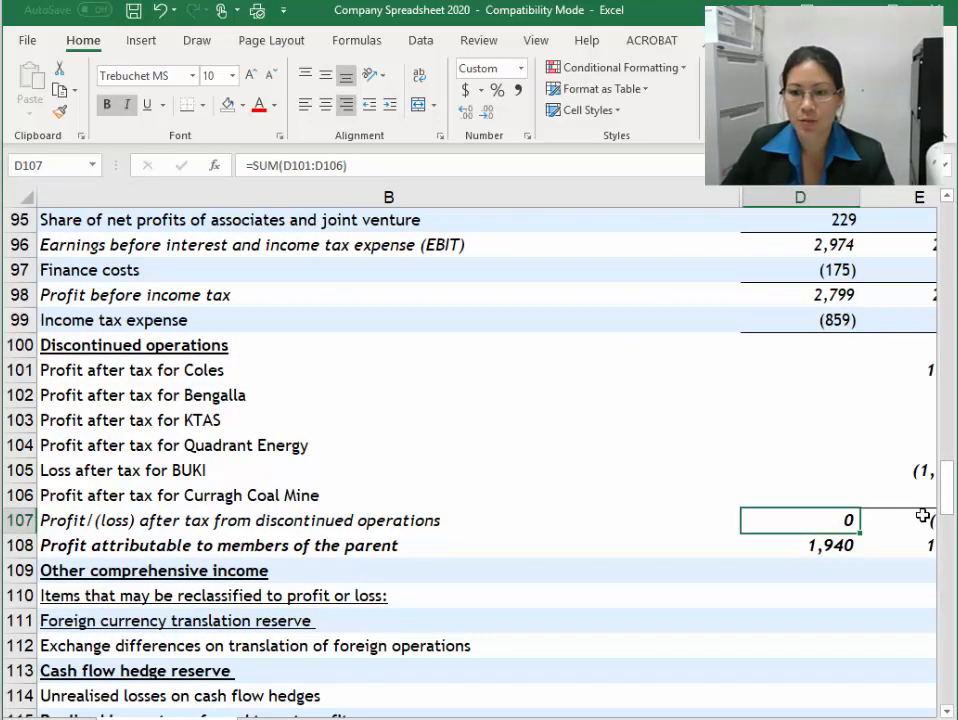
left_click(922, 515)
key("Right")
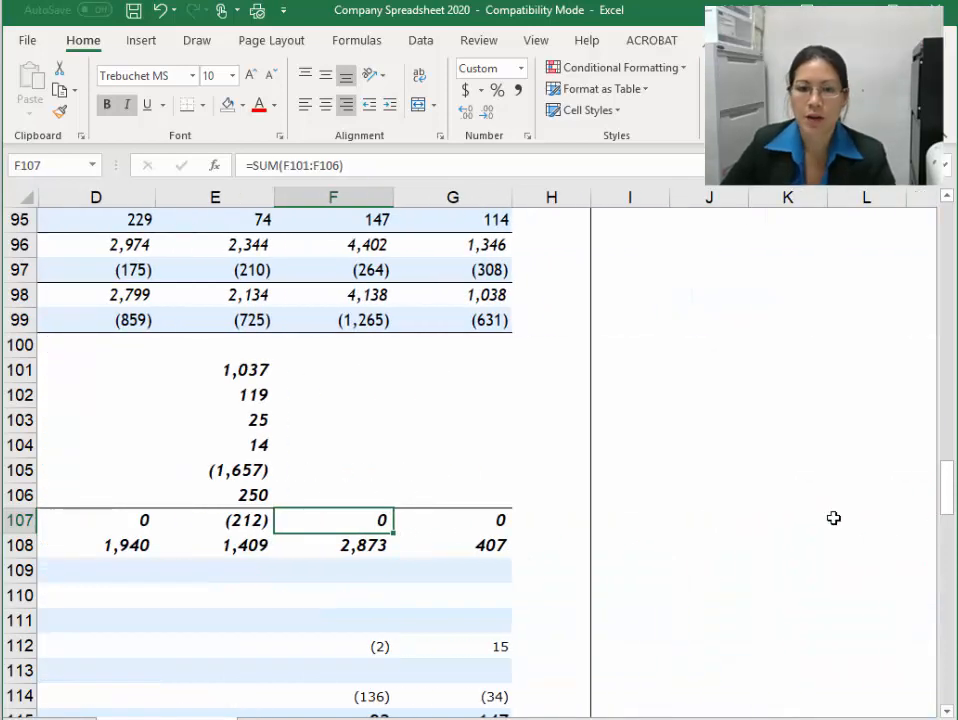
left_click_drag(344, 376, 431, 472)
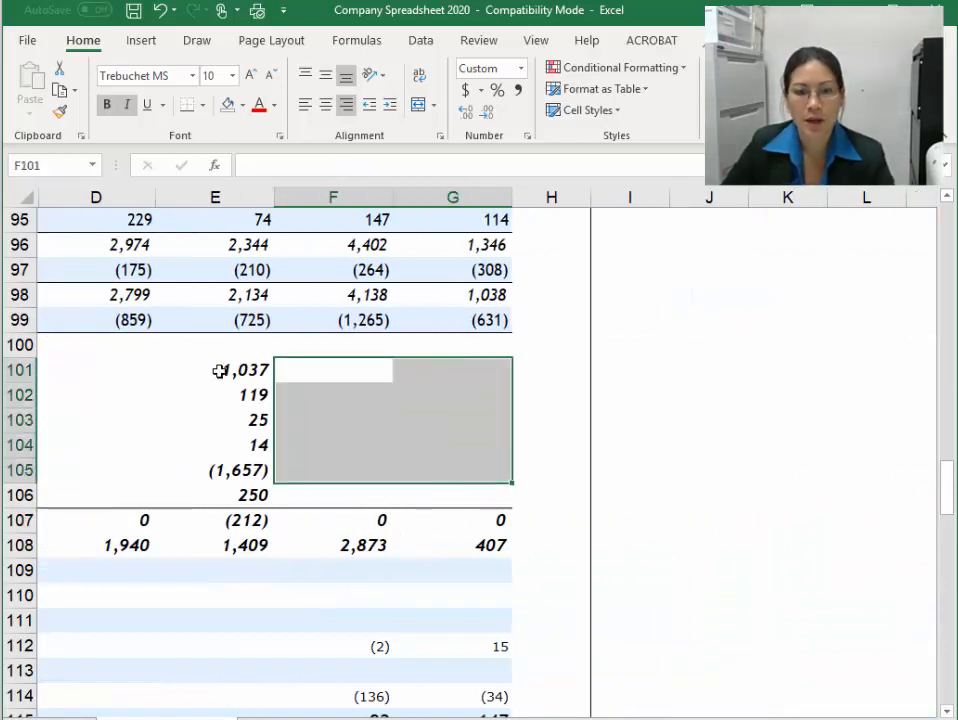
left_click_drag(219, 371, 222, 500)
left_click(259, 530)
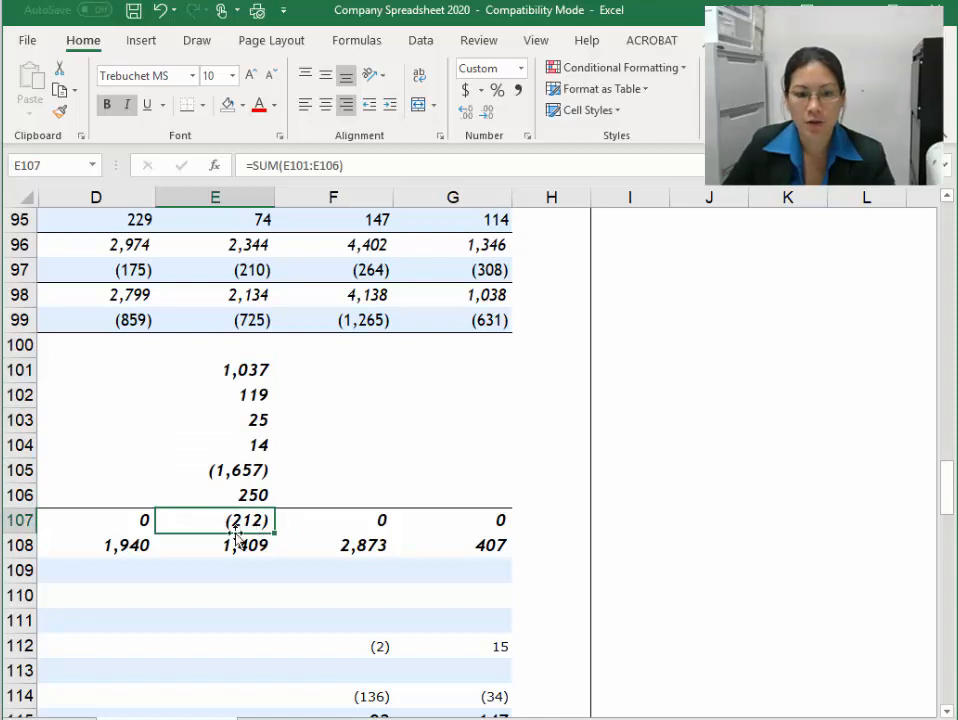
left_click(220, 545)
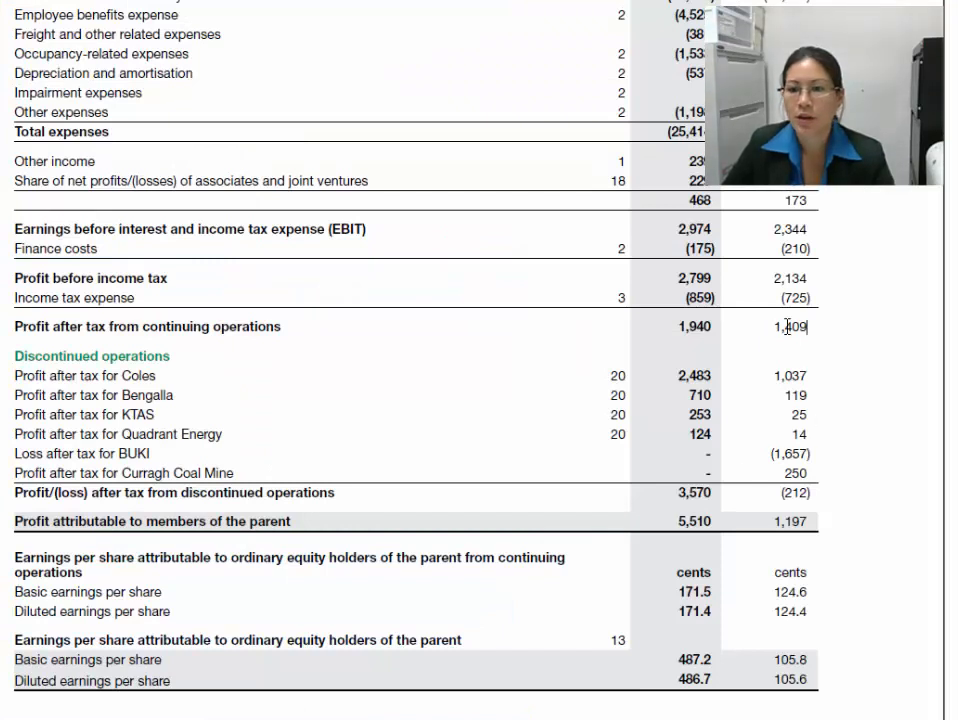
Switch to the annual report and check how continuing and discontinued profit combine into the prior-year profit attributable to members of the parent
left_click_drag(781, 325, 809, 327)
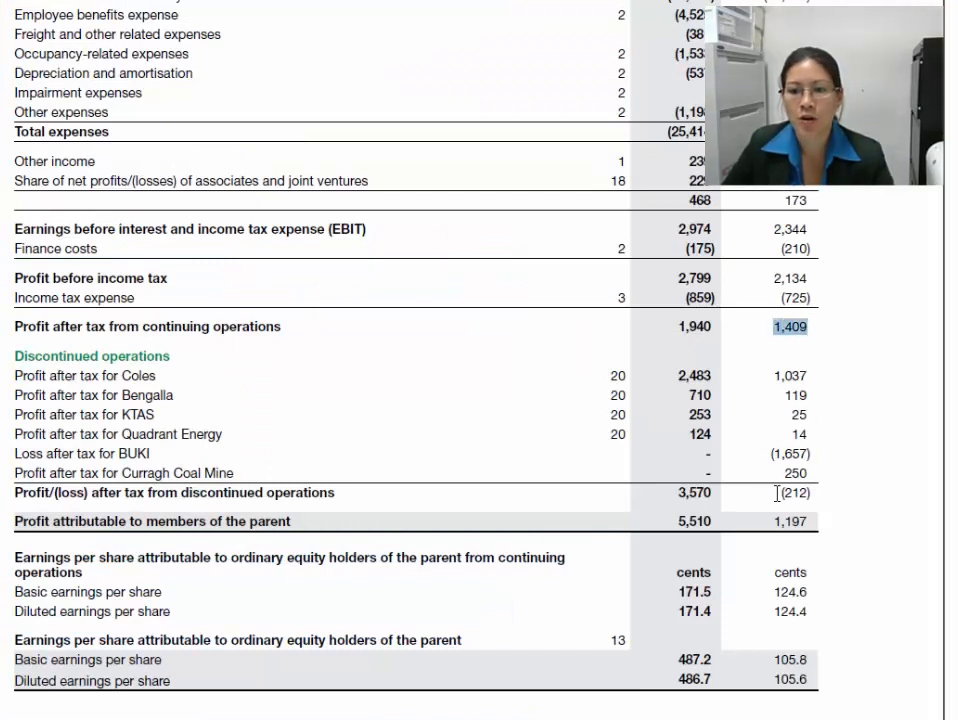
left_click_drag(777, 492, 810, 493)
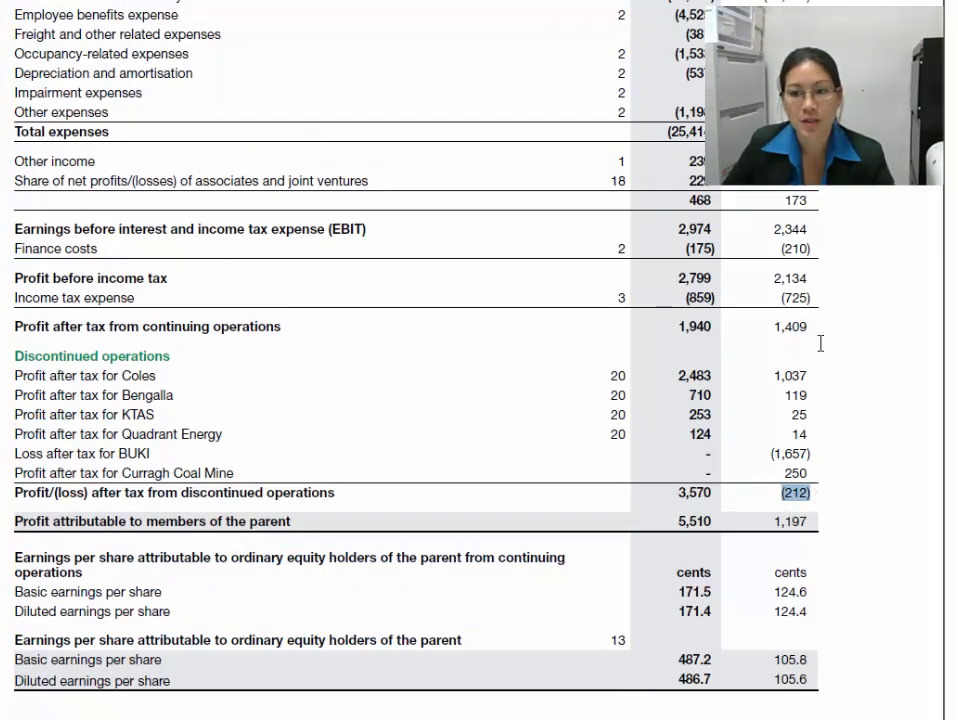
left_click_drag(771, 521, 814, 521)
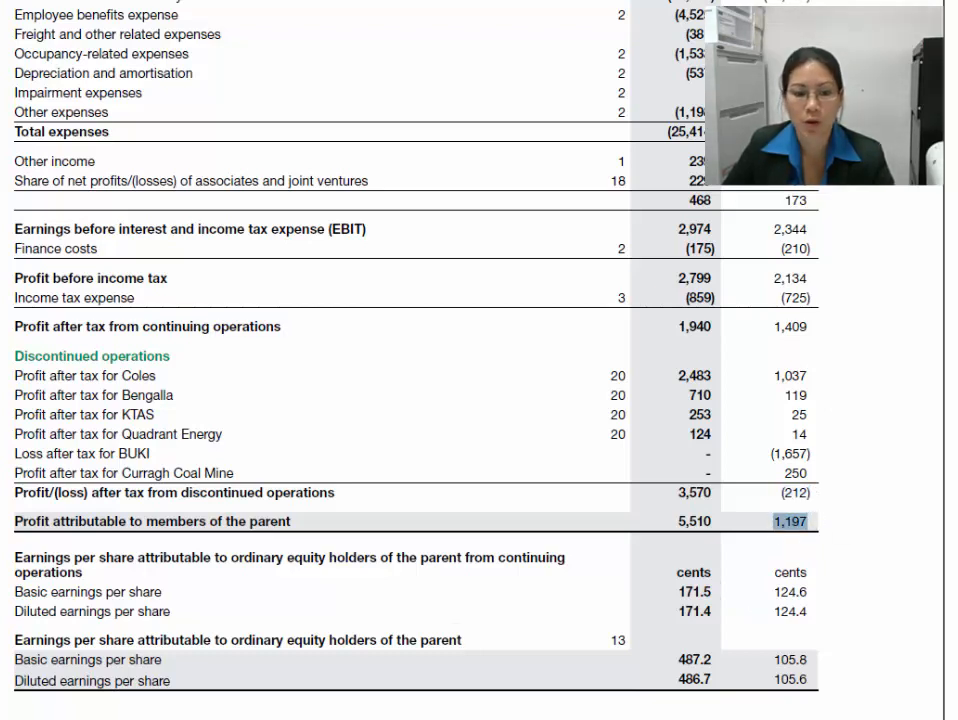
mouse_move(115, 719)
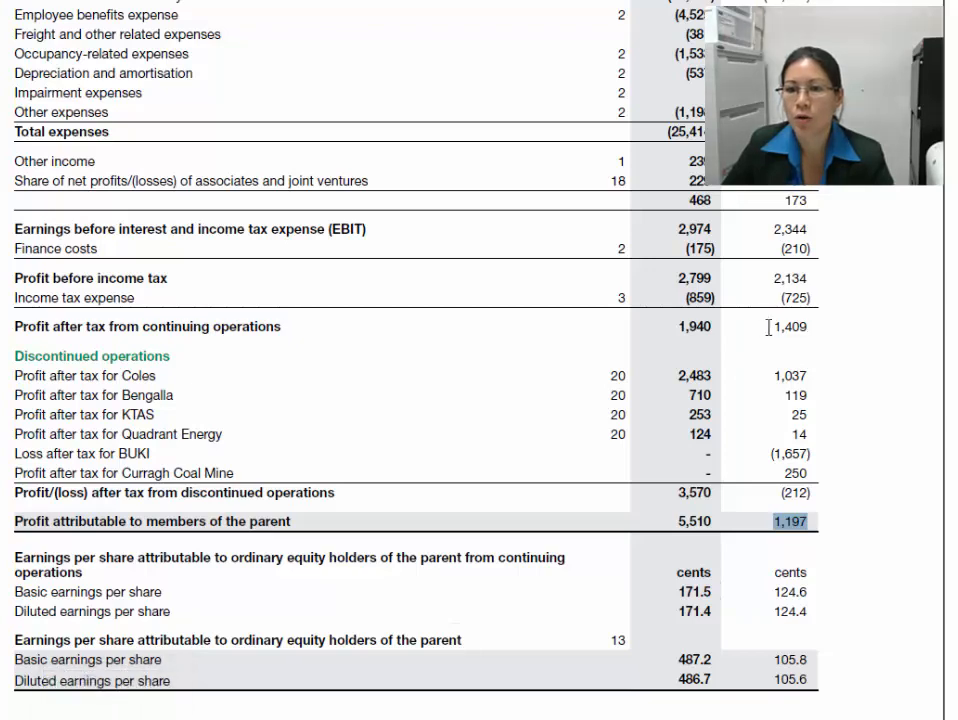
left_click_drag(770, 327, 748, 546)
left_click_drag(783, 492, 805, 487)
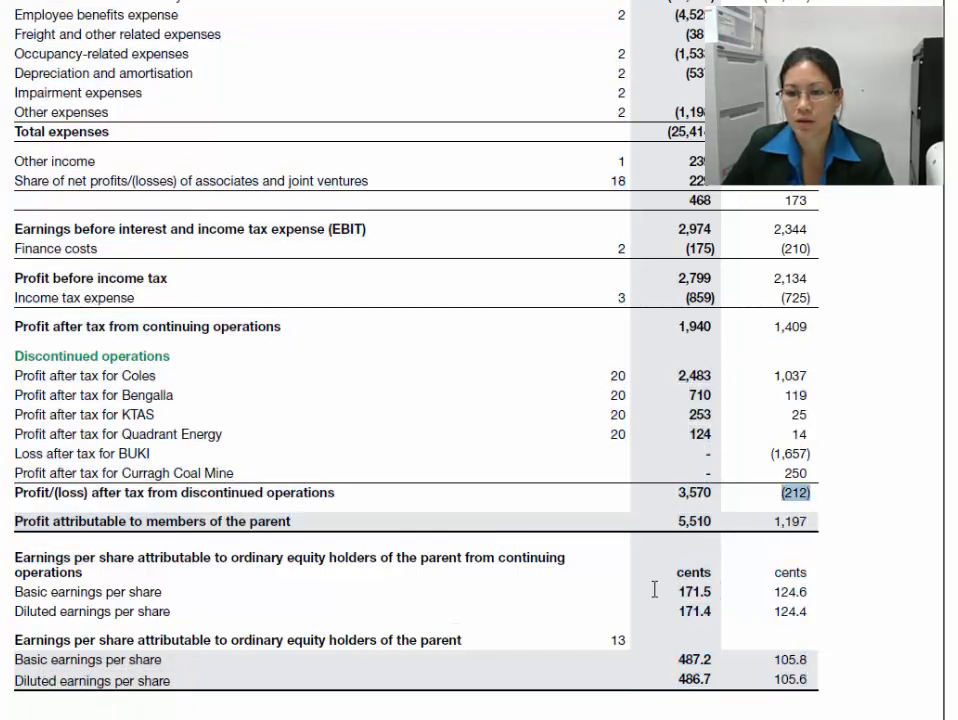
Switch to Excel, change E108 to =E98+E99+E107, and fill the formula across D108 to G108
key("alt+Tab")
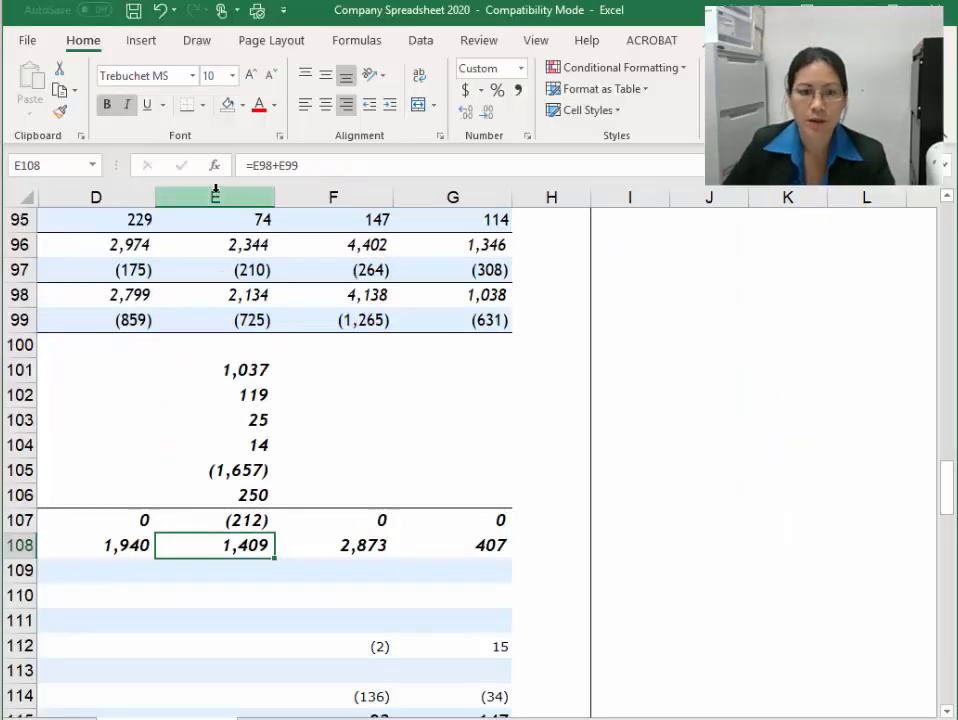
left_click(290, 166)
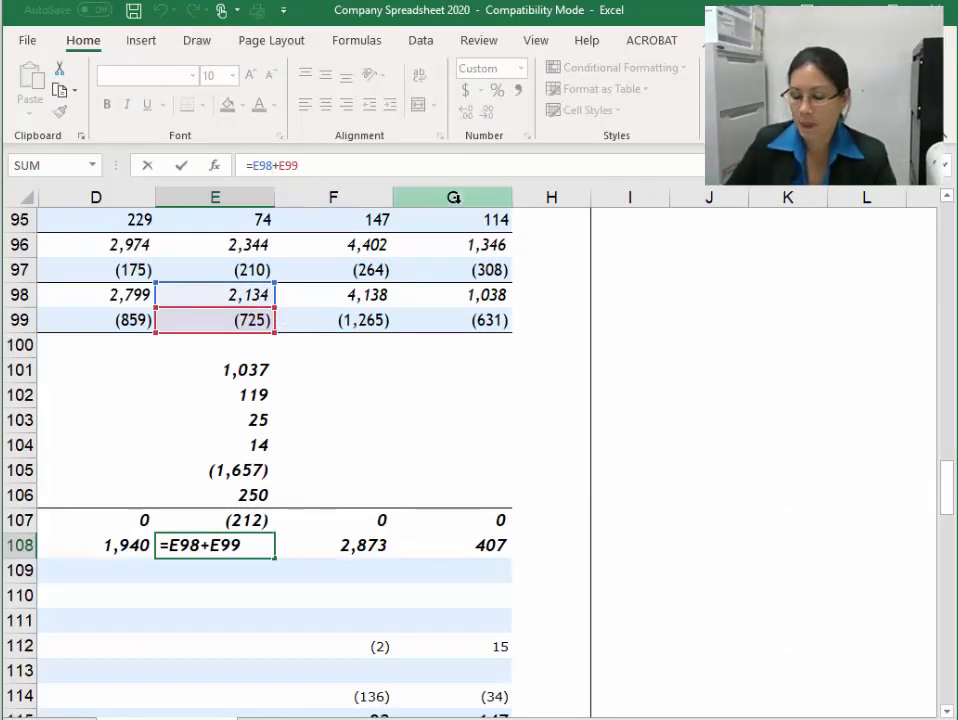
type("+")
left_click(229, 522)
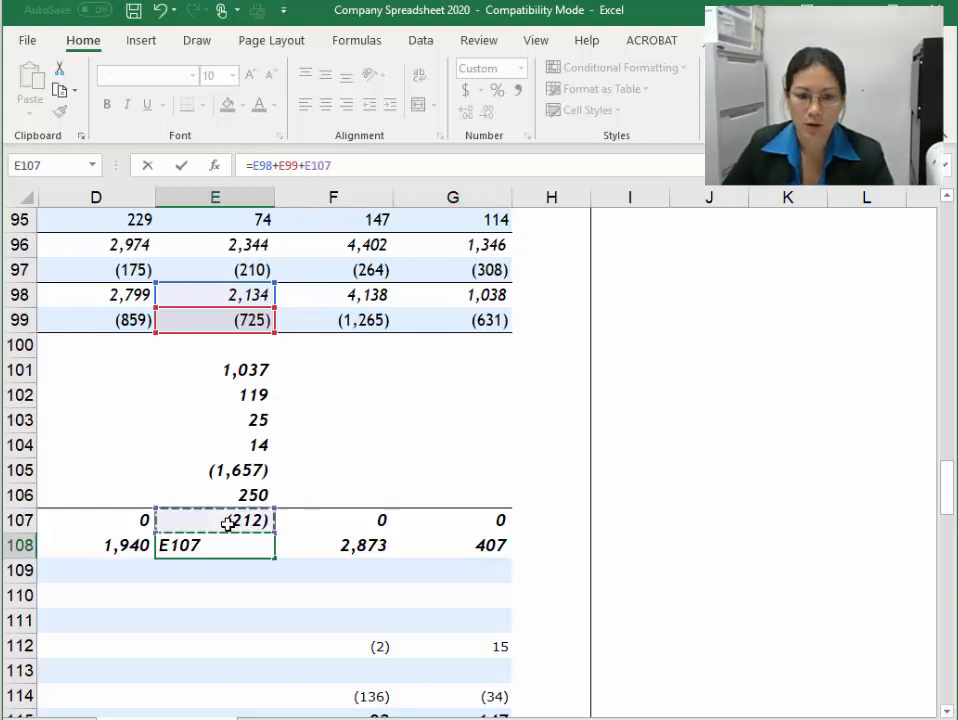
key("Return")
left_click(227, 544)
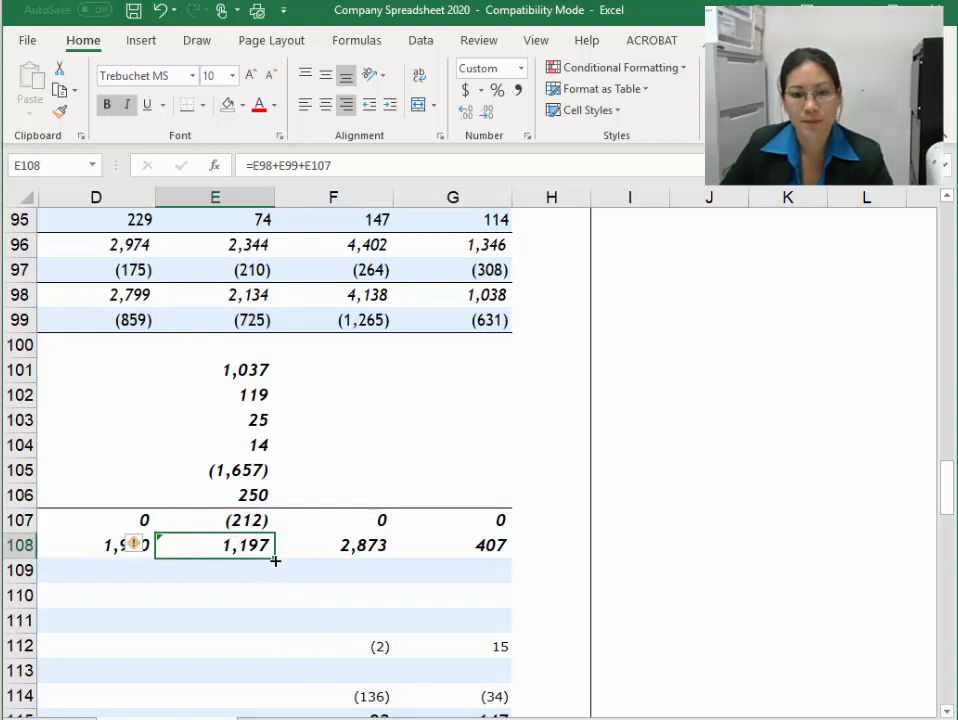
left_click_drag(275, 561, 512, 556)
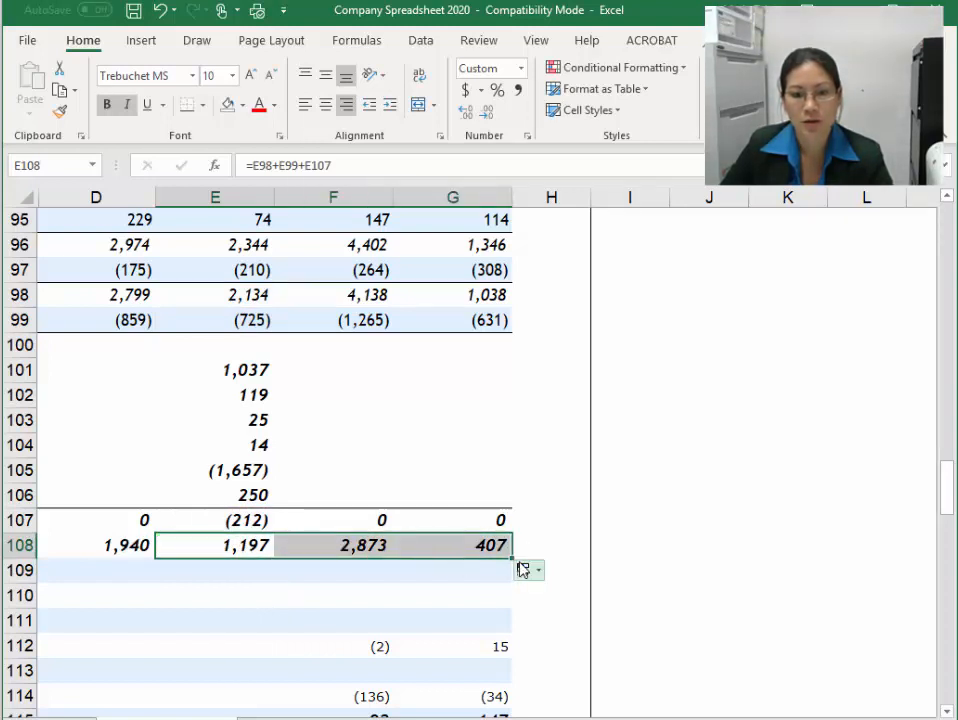
left_click(126, 547, "shift")
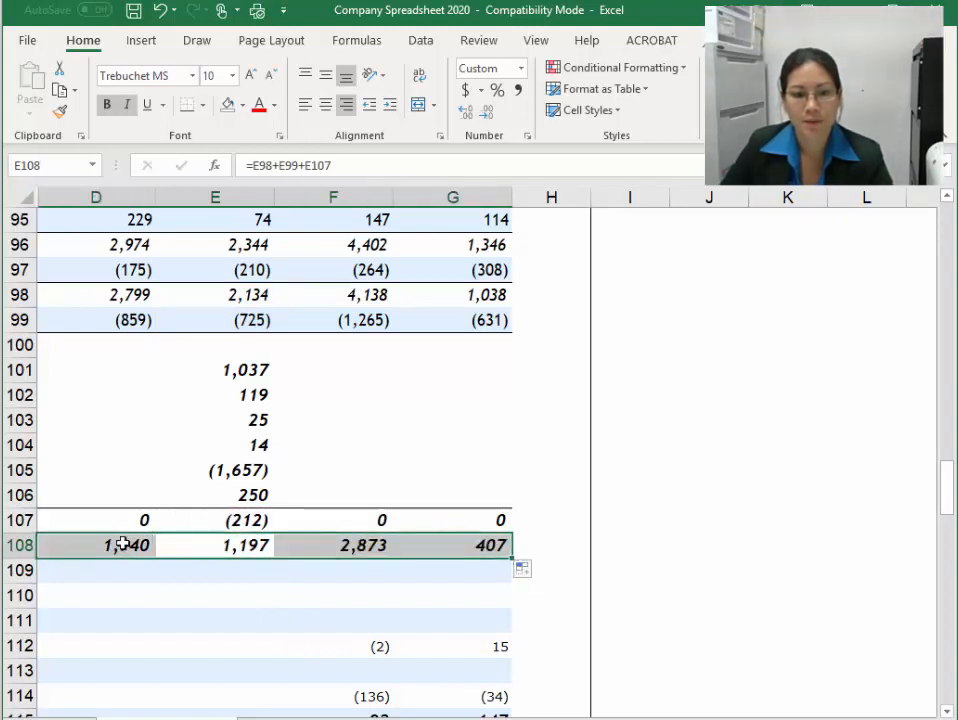
Check the profit attributable to members of the parent against the annual report and read its current-year discontinued operations figures
left_click(122, 543)
left_click(231, 545)
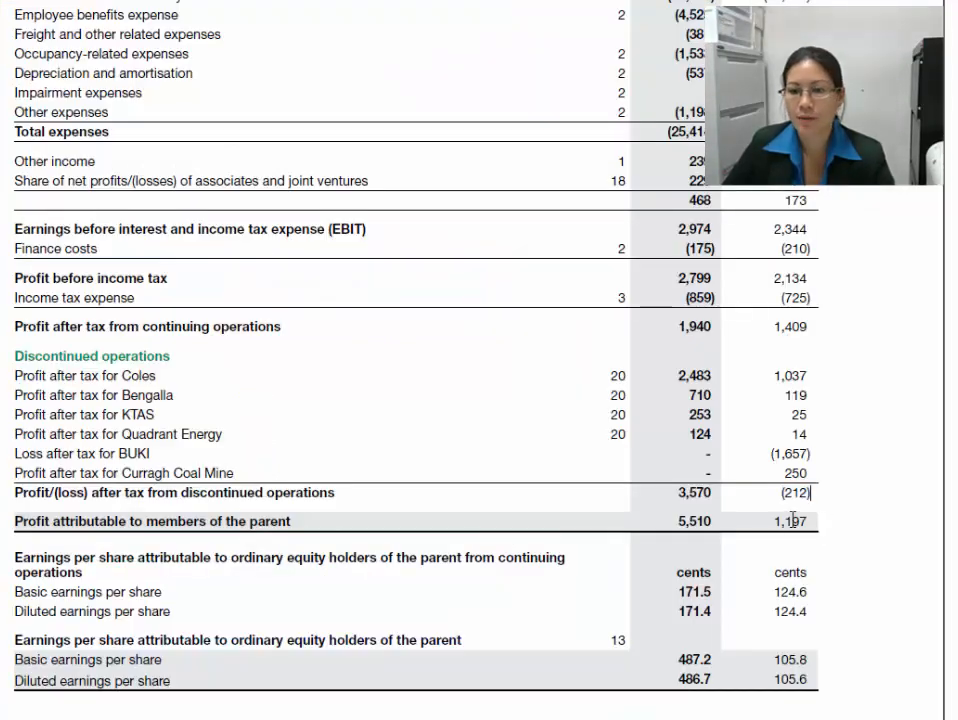
left_click_drag(771, 521, 816, 520)
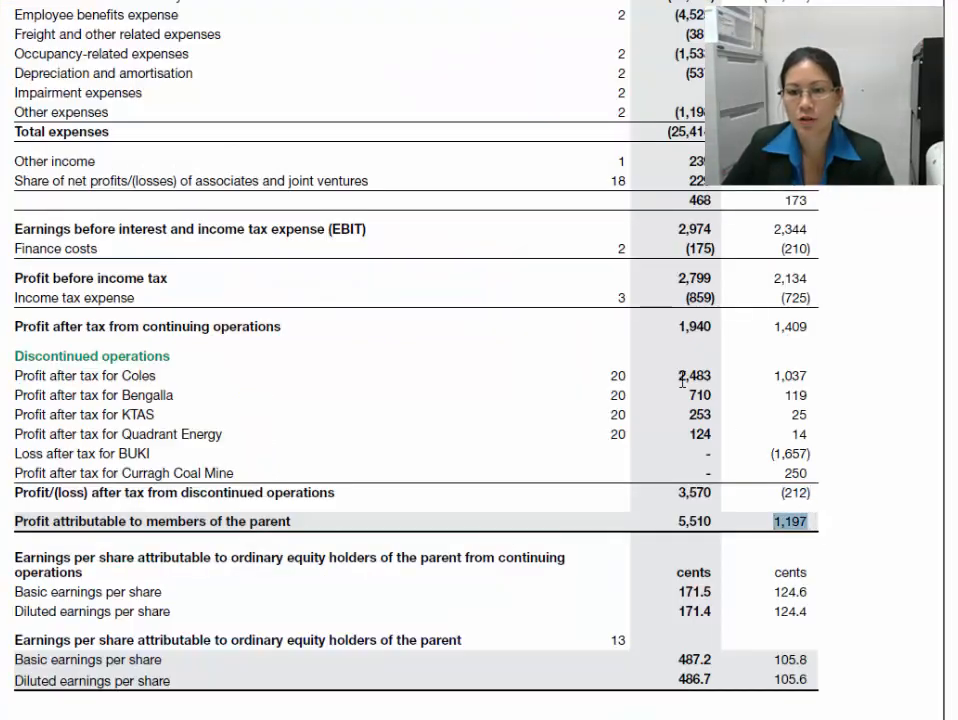
left_click_drag(682, 381, 708, 473)
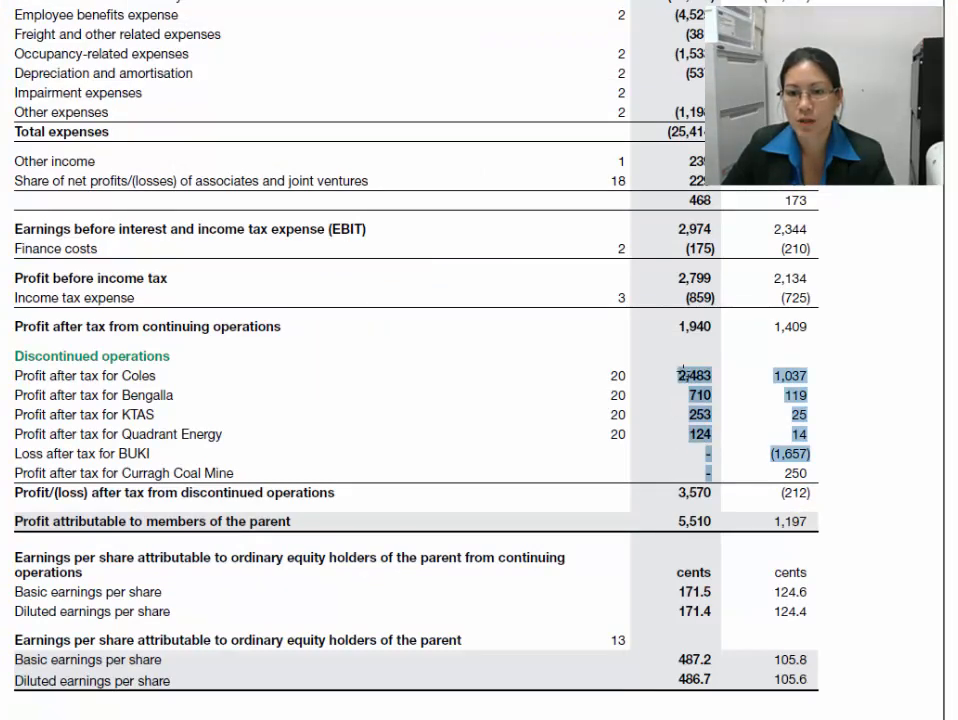
left_click(718, 381)
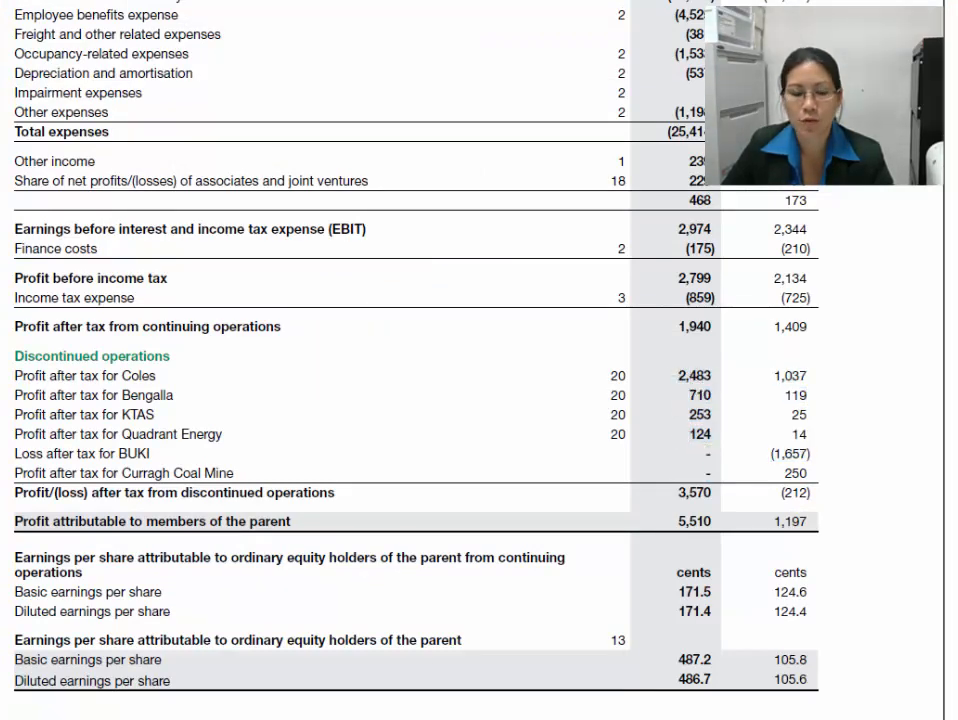
Switch to Excel and enter the discontinued profits 2,483 for Coles, 710 for Bengalla, 253 for KTAS and 124 for Quadrant Energy in D101:D104
key("alt+Tab")
left_click(96, 368)
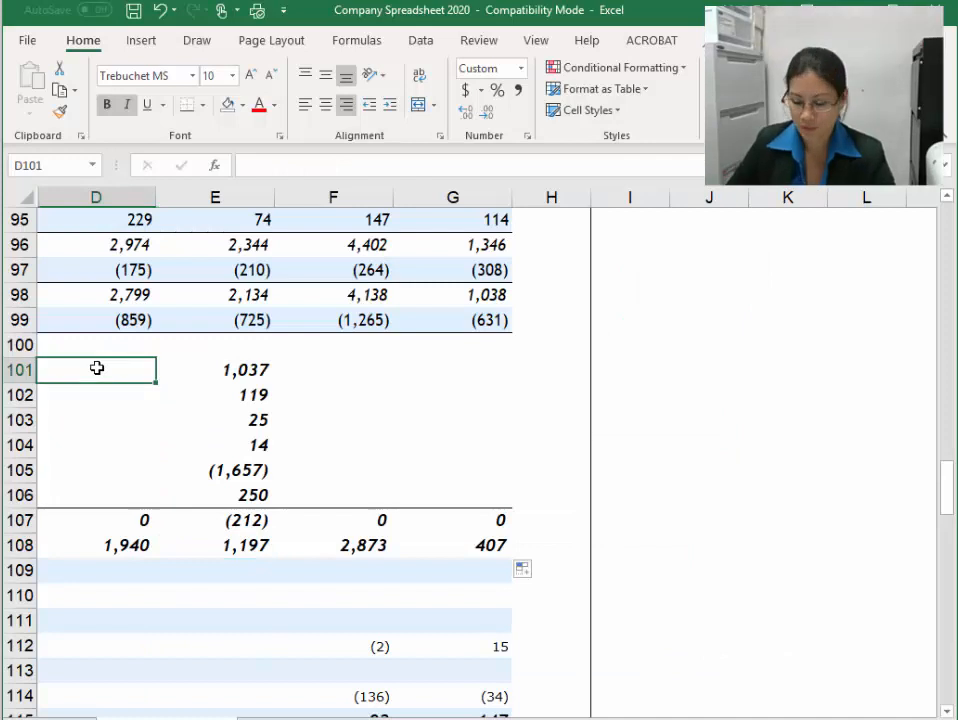
type("2,483")
key("Return")
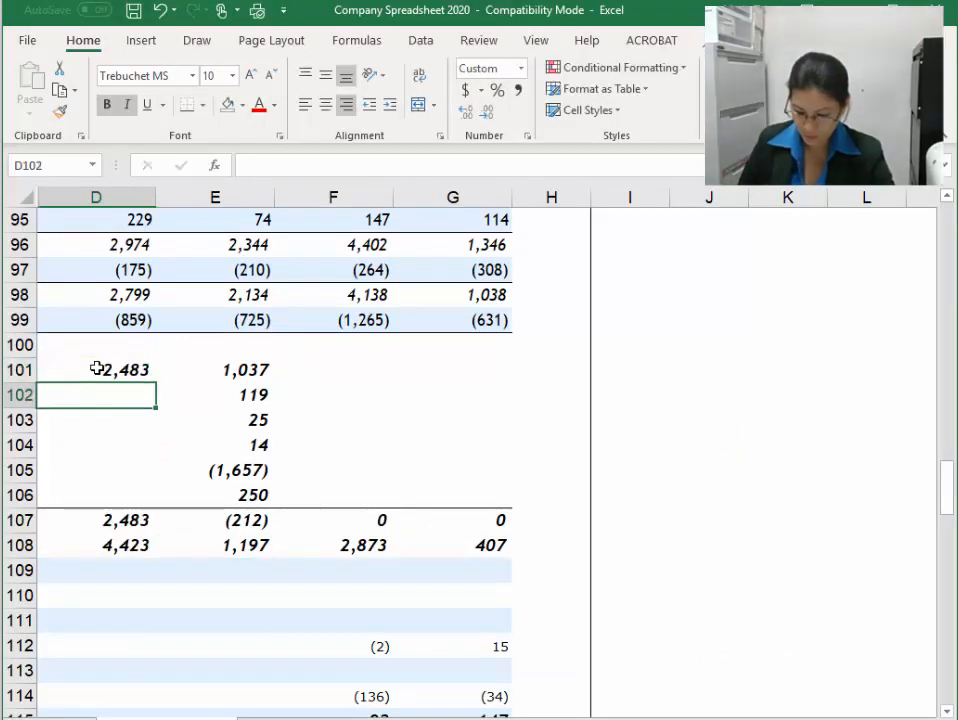
type("710")
key("Return")
type("253")
key("Return")
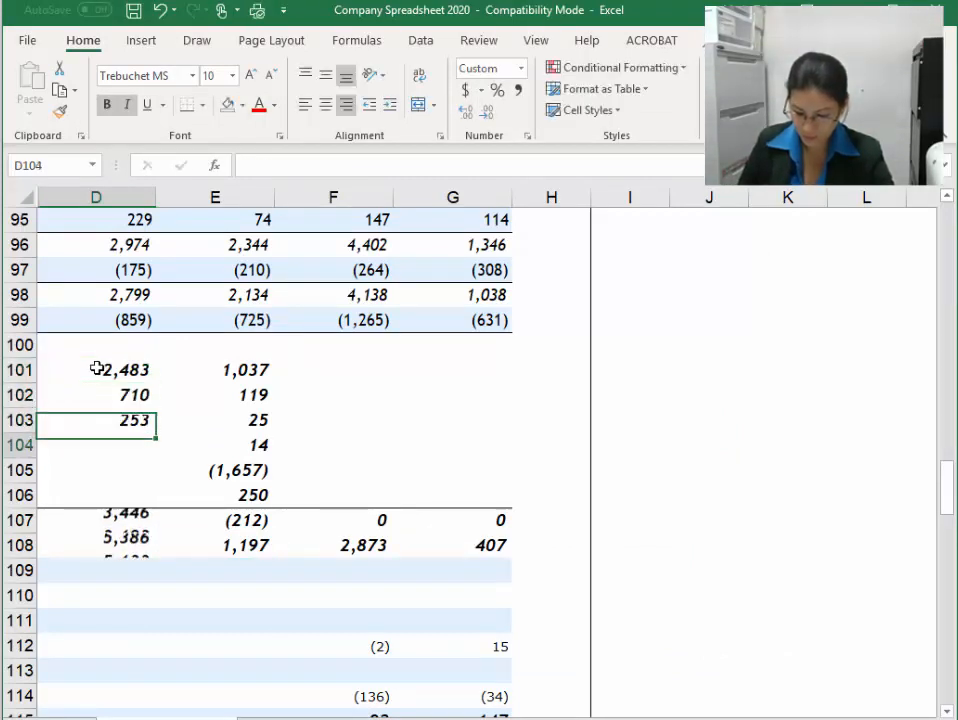
type("124")
key("Return")
key("Return")
key("Return")
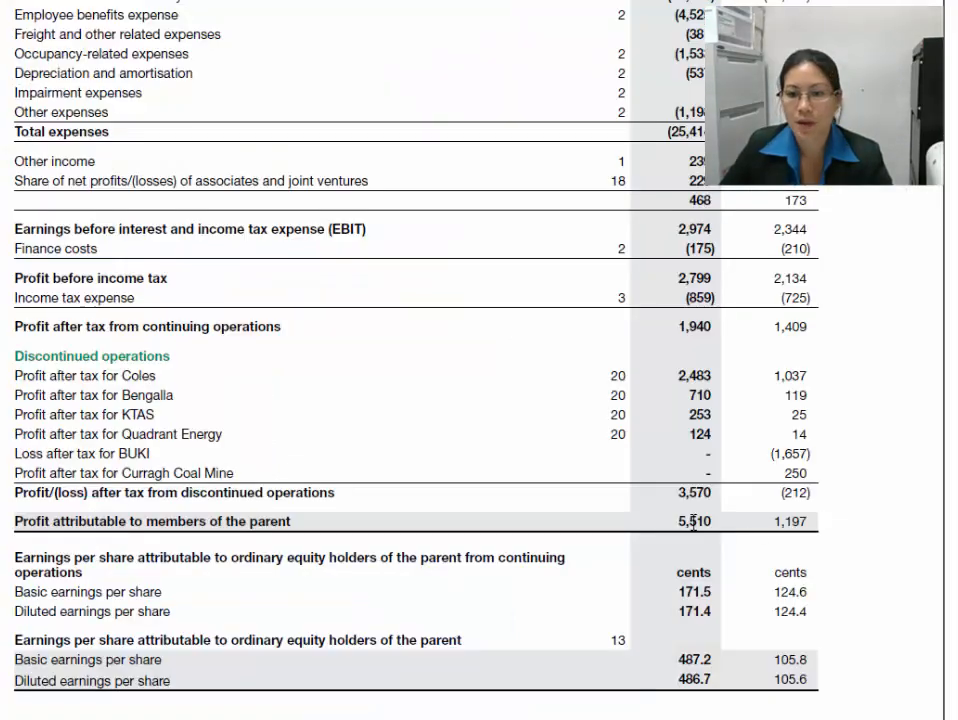
Check the discontinued operations total, profit attributable to members of the parent and the earnings per share section in the annual report
left_click_drag(679, 517, 729, 496)
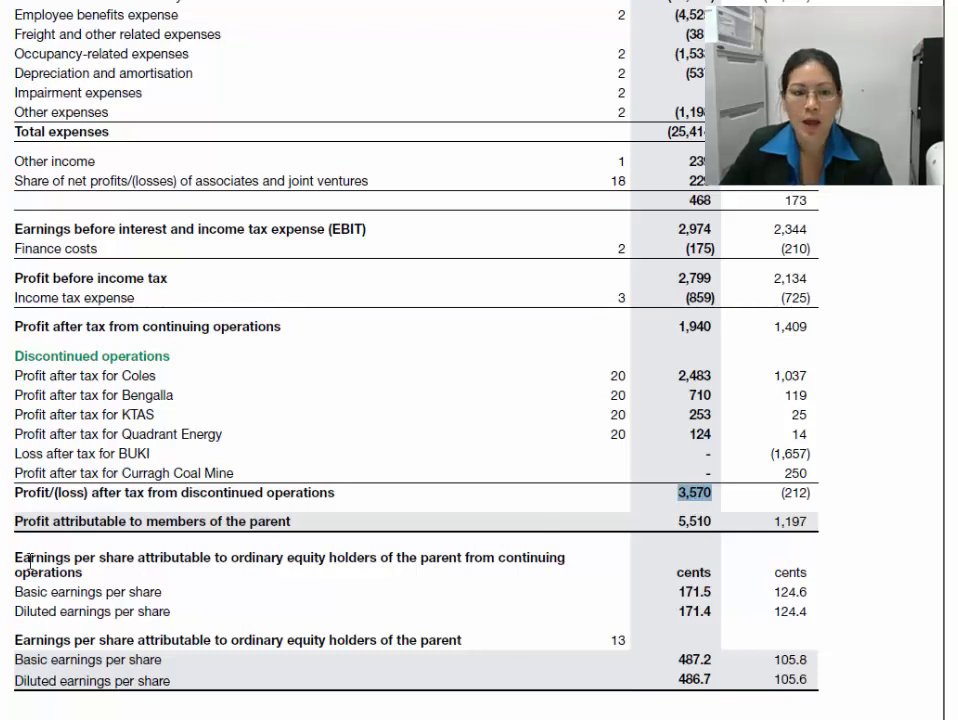
left_click_drag(30, 560, 203, 682)
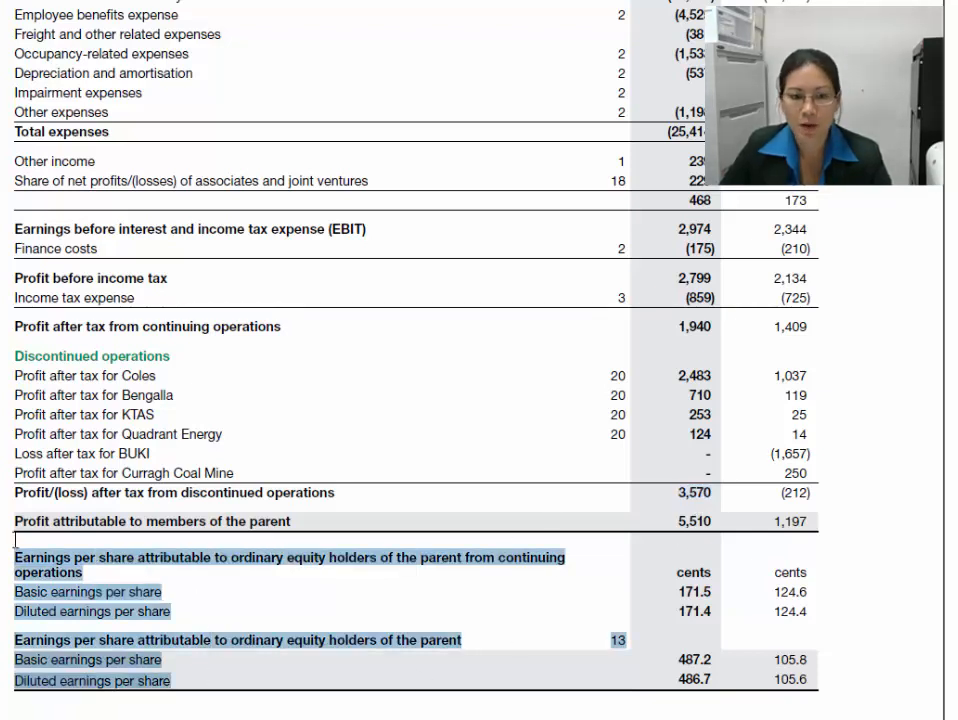
left_click_drag(15, 521, 267, 533)
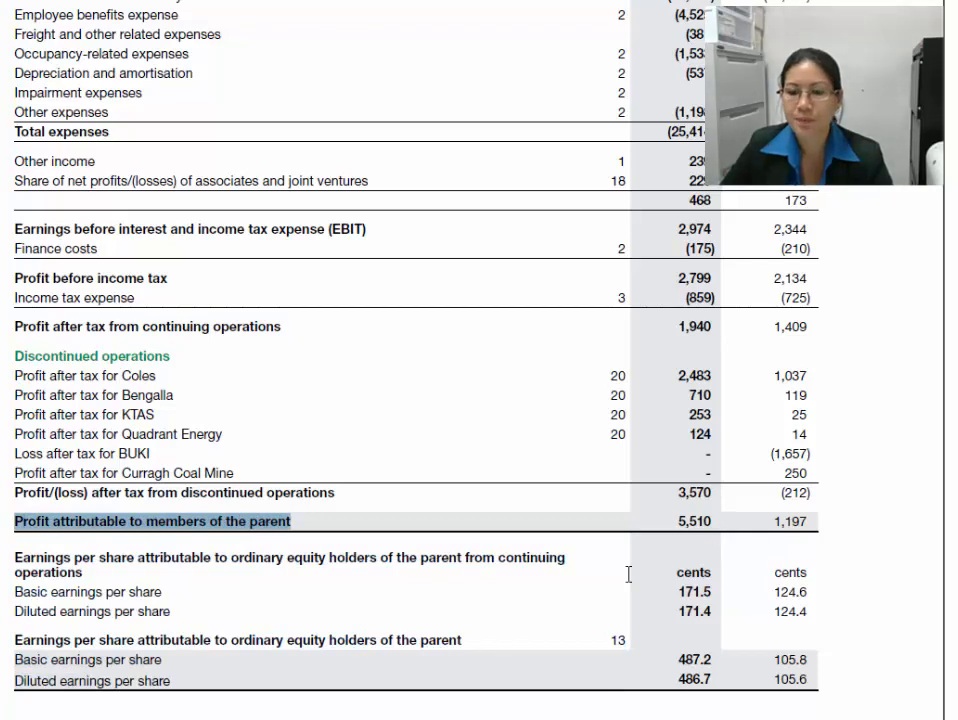
Switch to Excel and copy the format of B99 onto labels B101, B103, B105 and B107, keeping B107 in italics
key("alt+Tab")
left_click(118, 487)
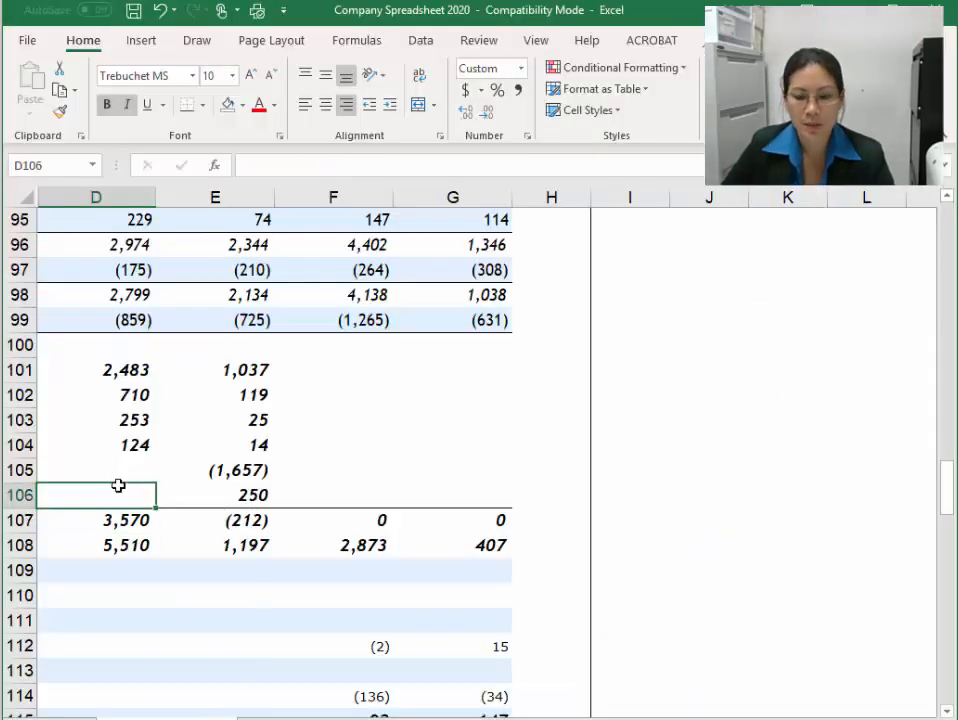
key("Home")
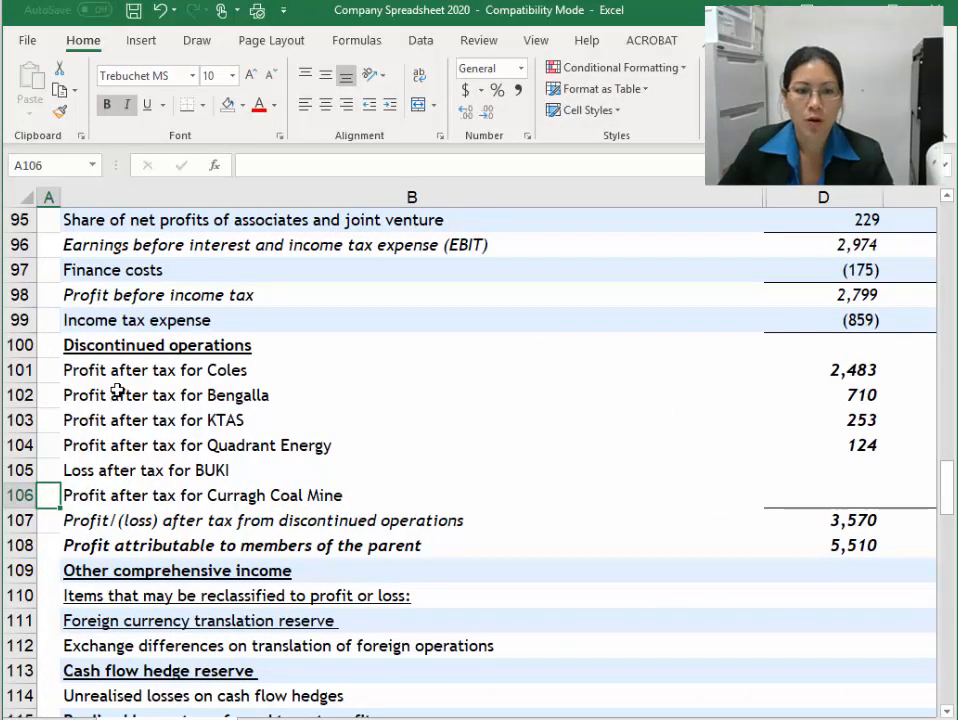
left_click(205, 321)
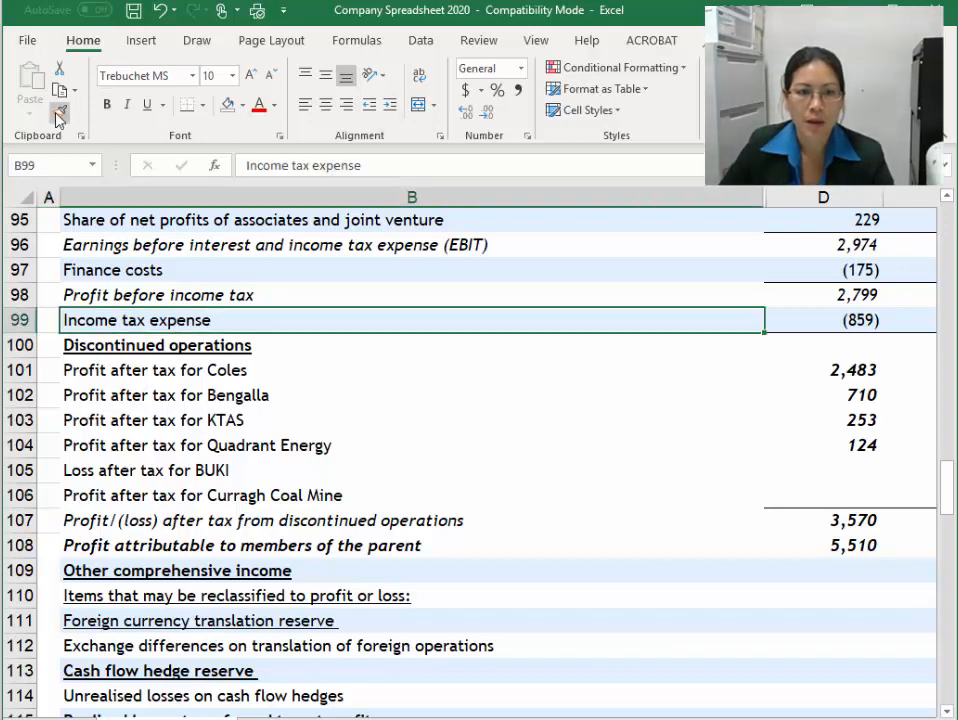
left_click(58, 115)
left_click(61, 114)
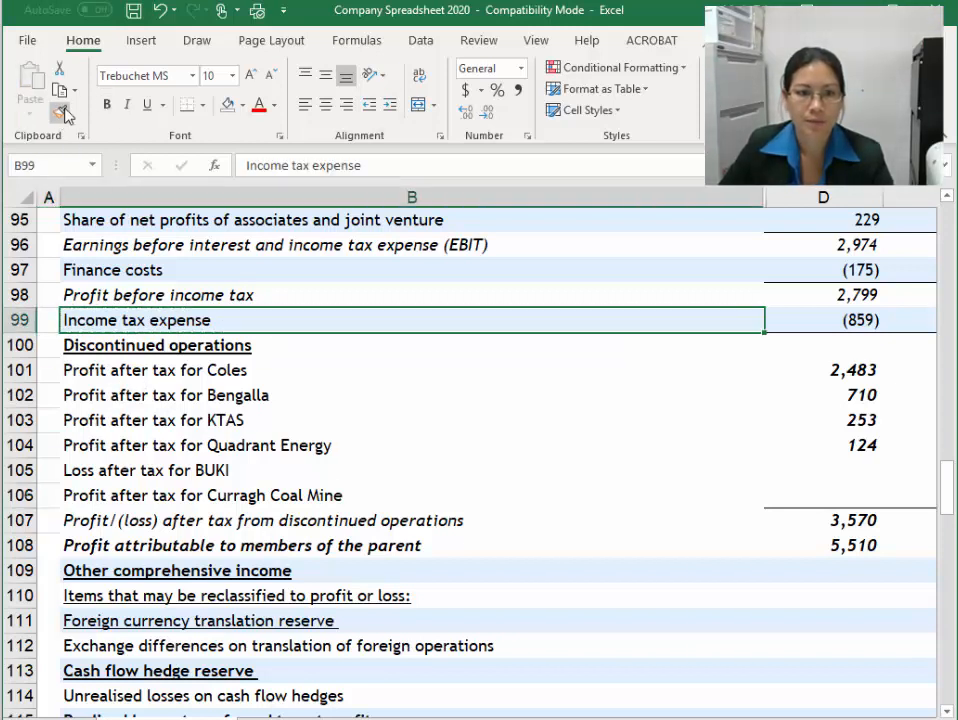
double_click(61, 114)
left_click(108, 371)
left_click(155, 420)
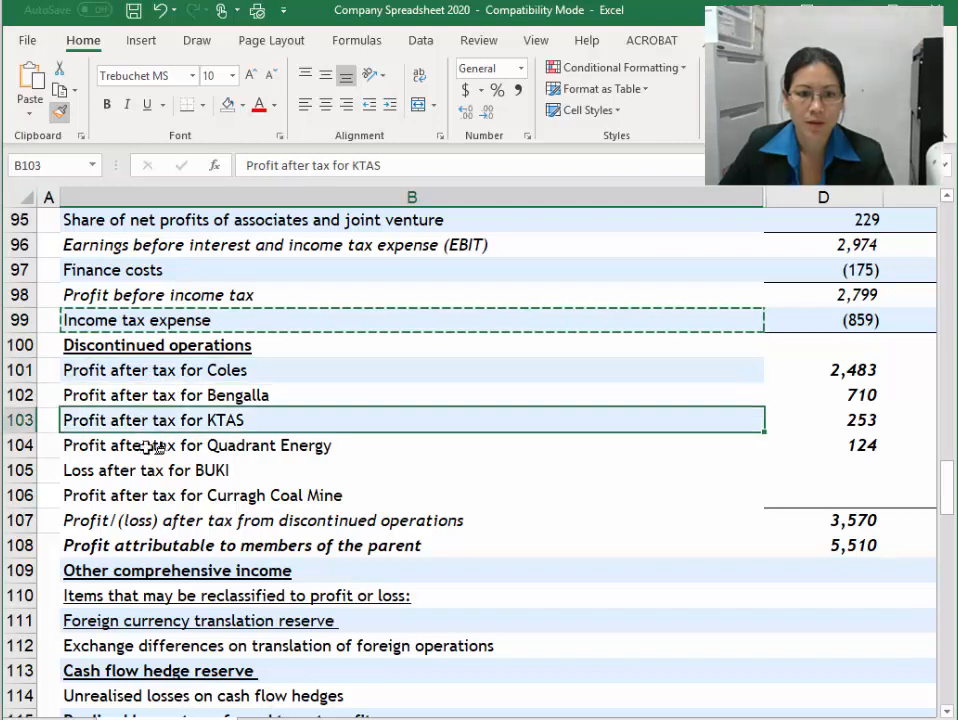
left_click(150, 446)
left_click(145, 468)
left_click(155, 519)
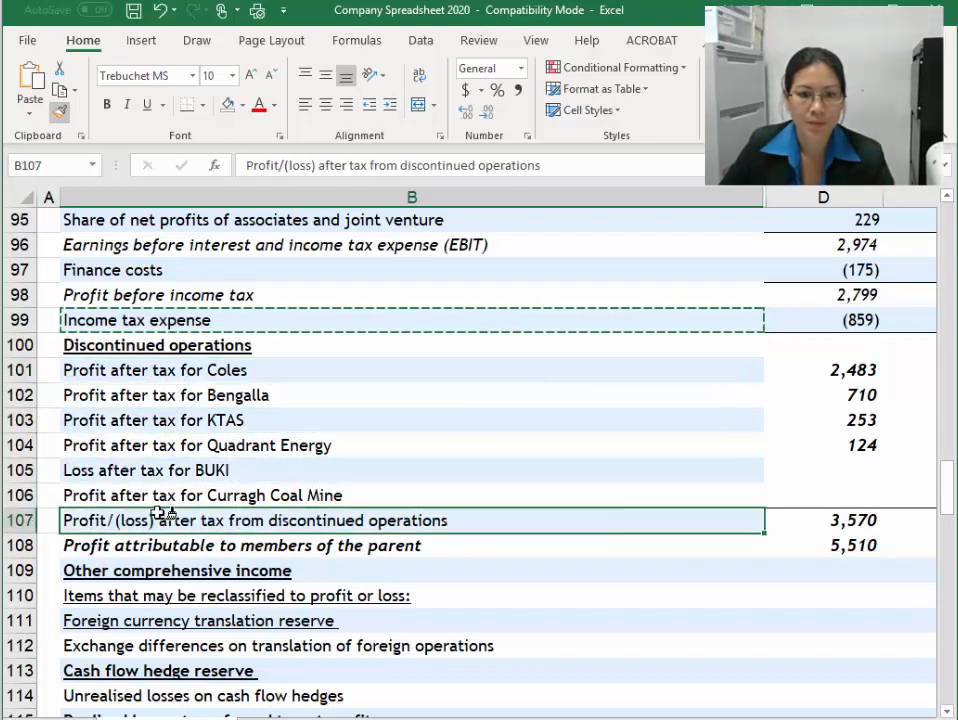
left_click(160, 519)
left_click(541, 447)
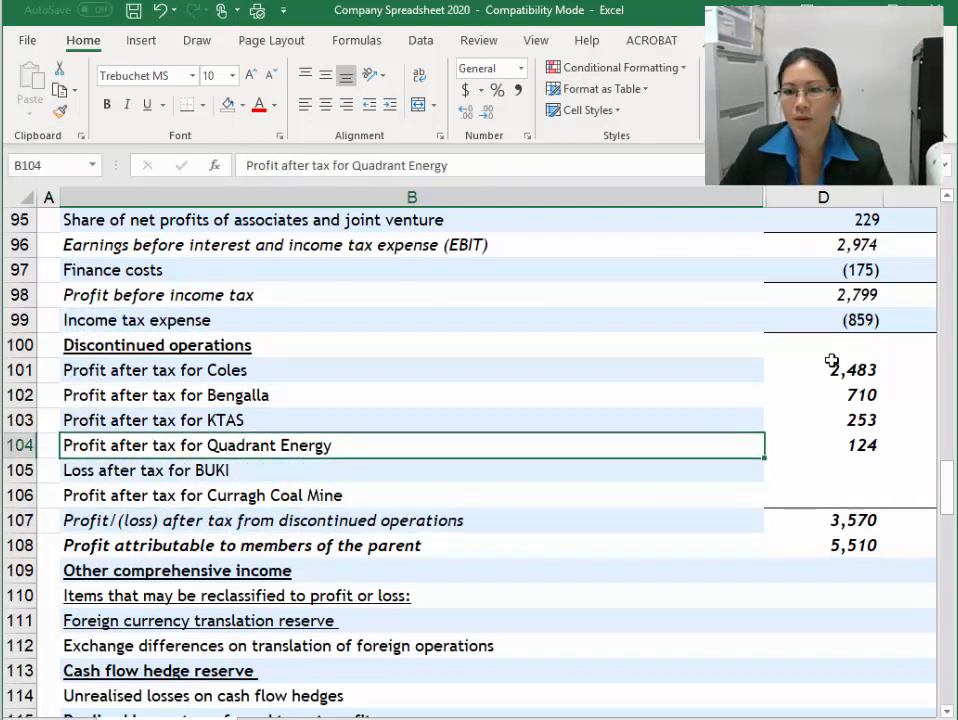
Copy the shaded format of D109 onto columns D to G of rows 101, 103, 105 and 107
left_click(814, 368)
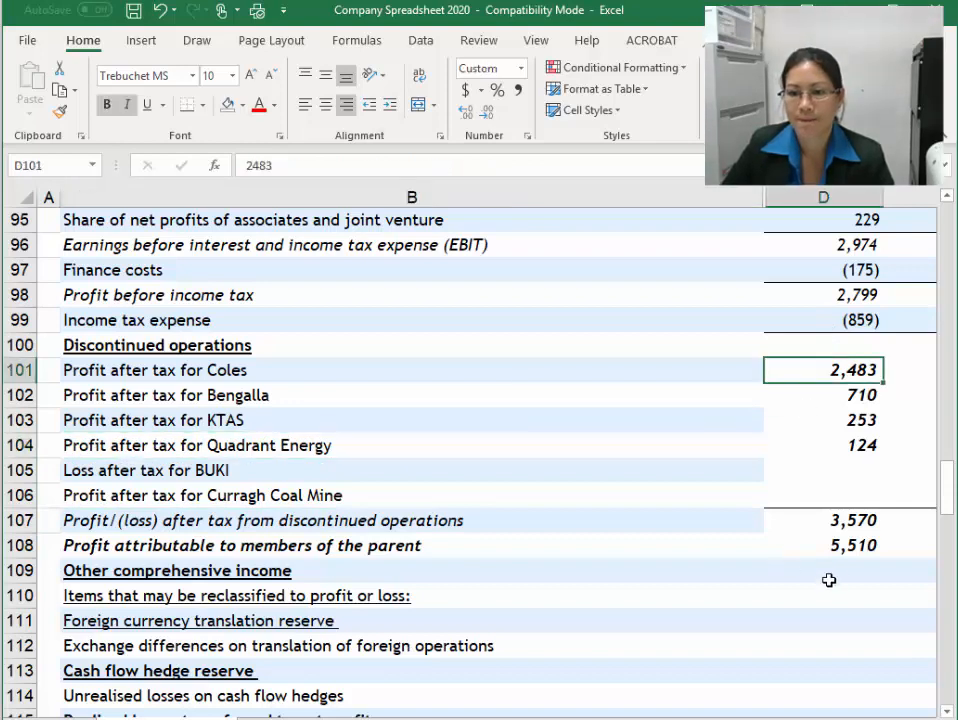
left_click(829, 572)
left_click(60, 111)
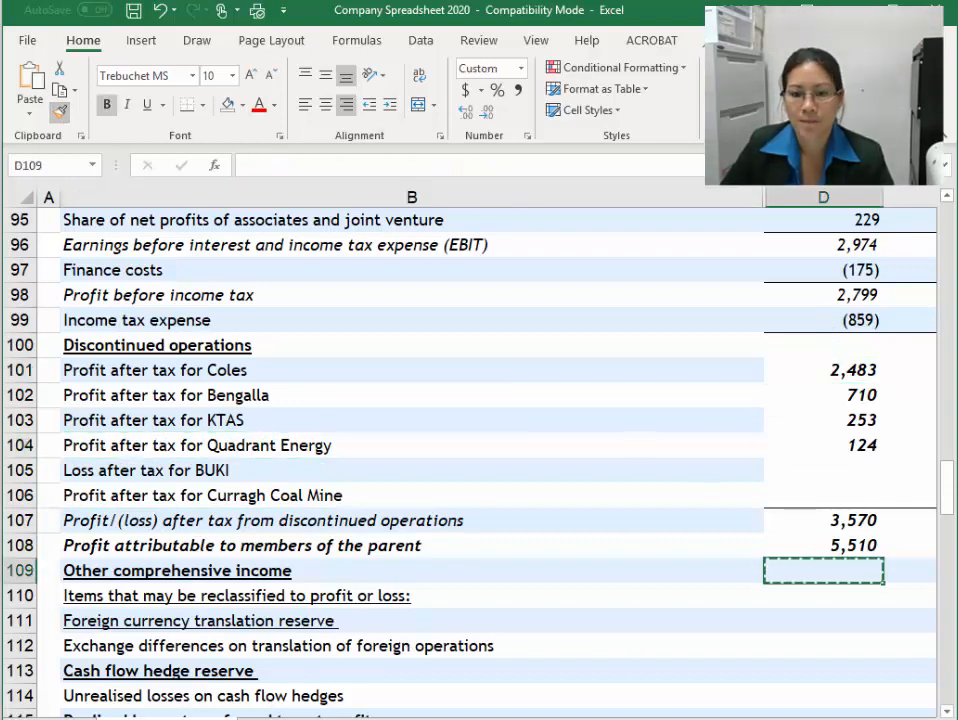
scroll(656, 428, "right", 3)
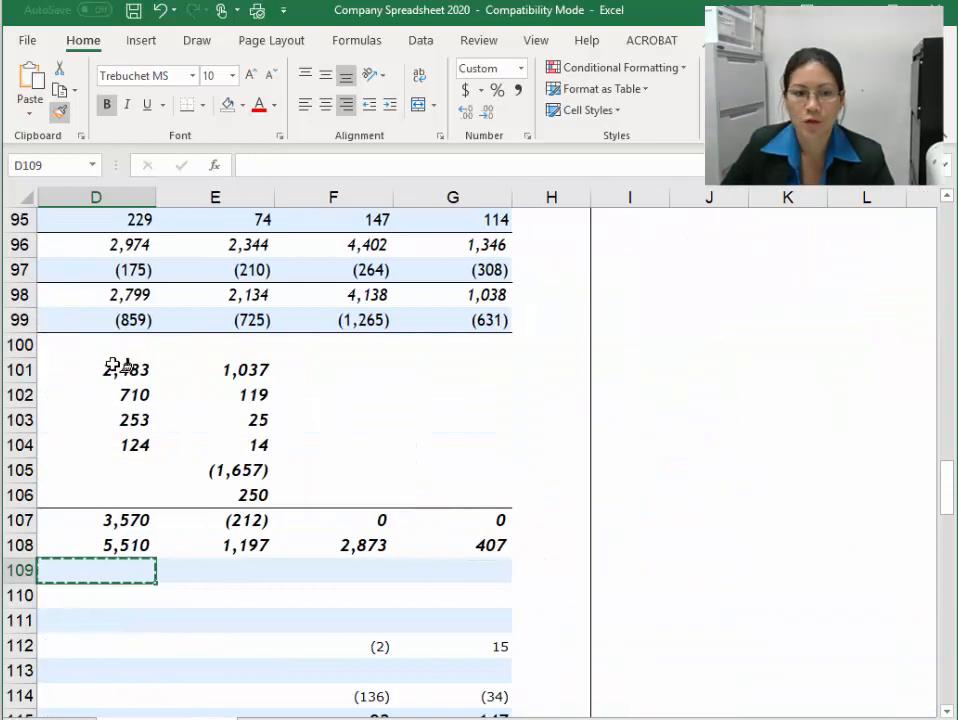
mouse_move(113, 366)
left_mouse_down()
mouse_move(342, 385)
mouse_move(470, 366)
left_mouse_up()
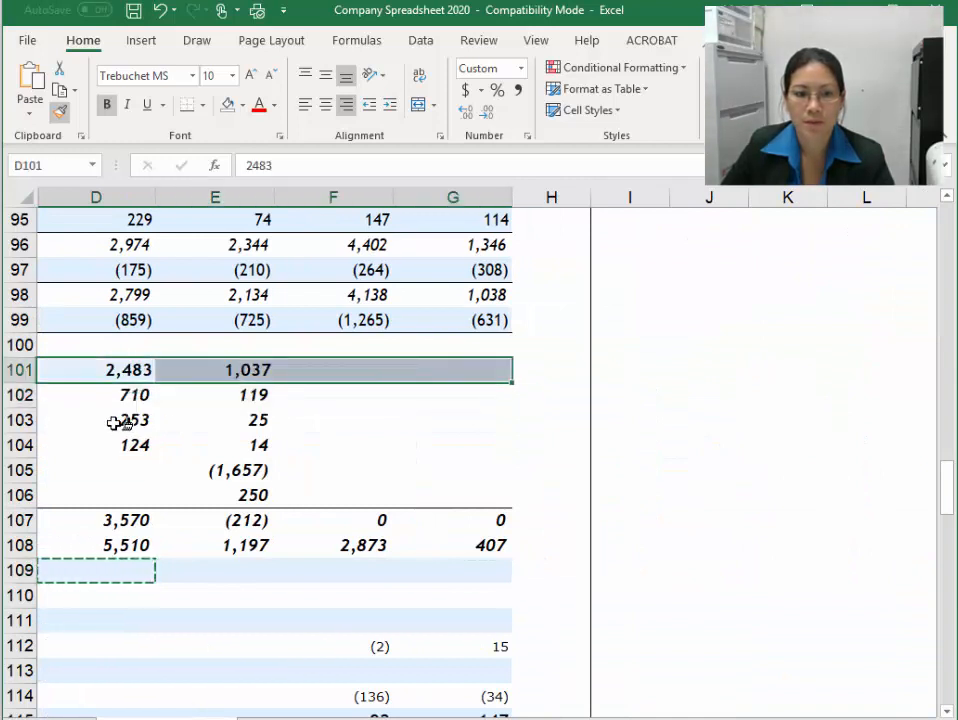
left_click_drag(118, 423, 470, 421)
left_click_drag(77, 473, 470, 470)
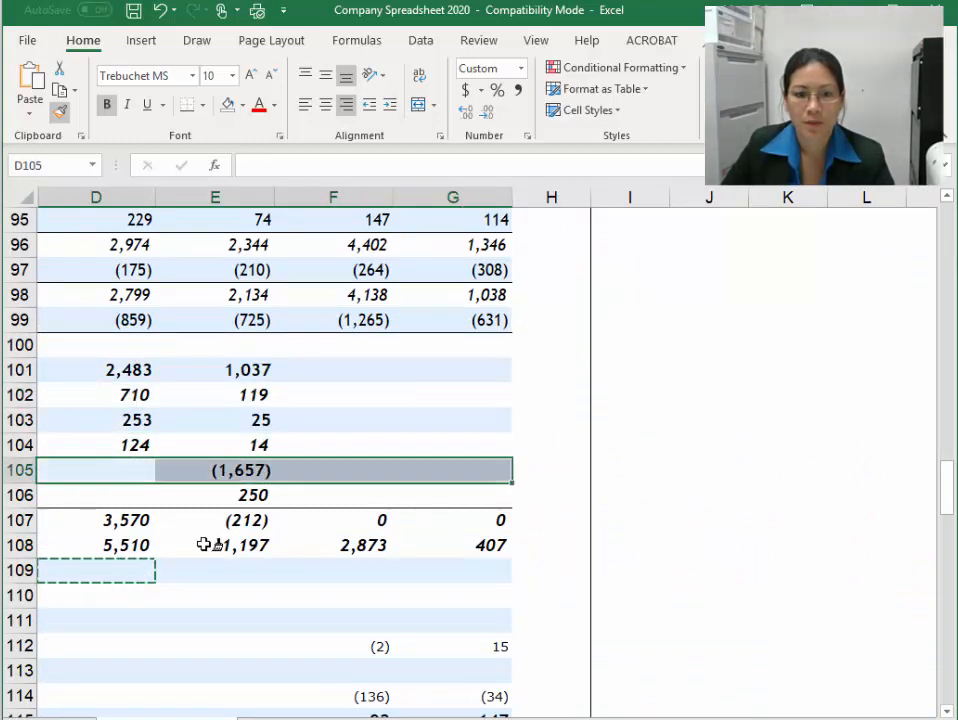
left_click_drag(94, 520, 470, 520)
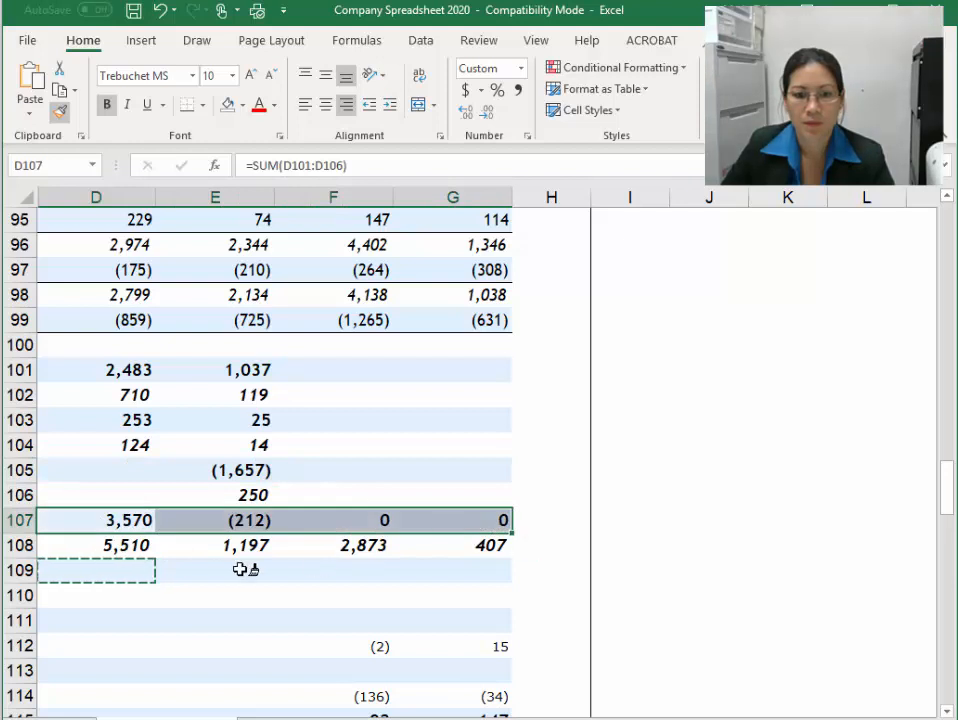
type("`")
key("Escape")
key("alt+equal")
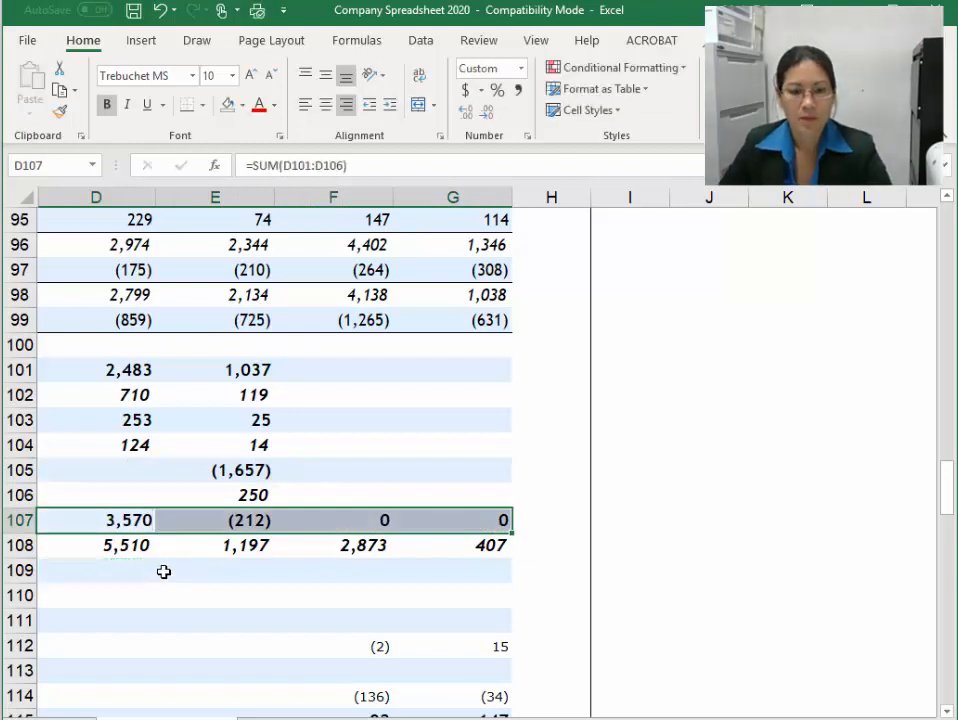
Italicise the discontinued operations totals in D107:G107
left_click(133, 520)
left_click_drag(106, 523, 451, 524)
key("ctrl+i")
key("Home")
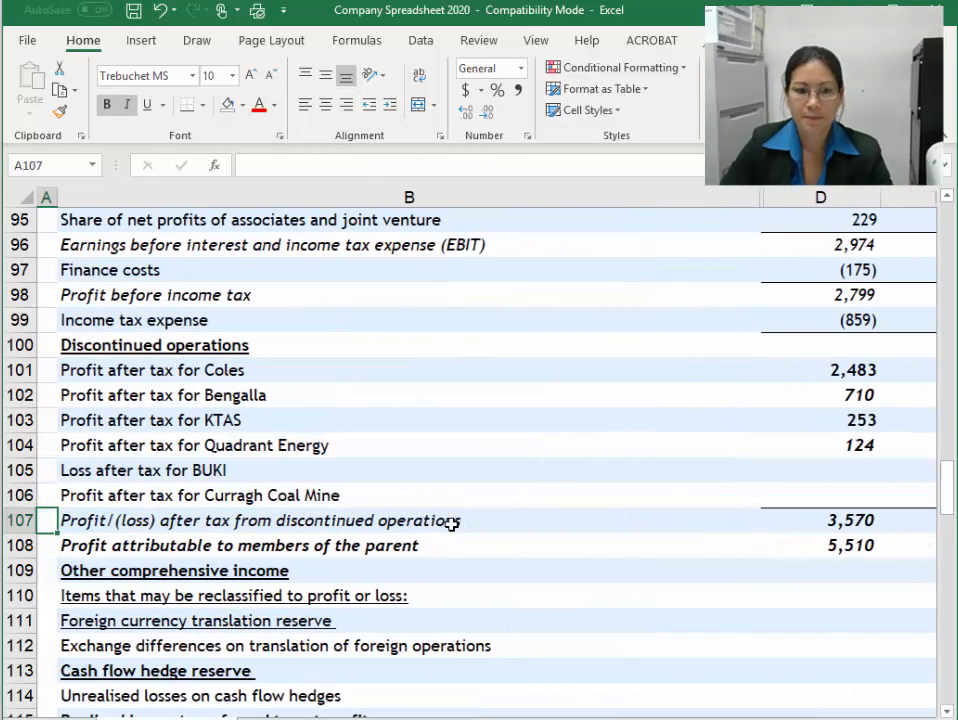
Review the sheet's other comprehensive income rows, then switch to the annual report and find its statement of comprehensive income
left_click(285, 566)
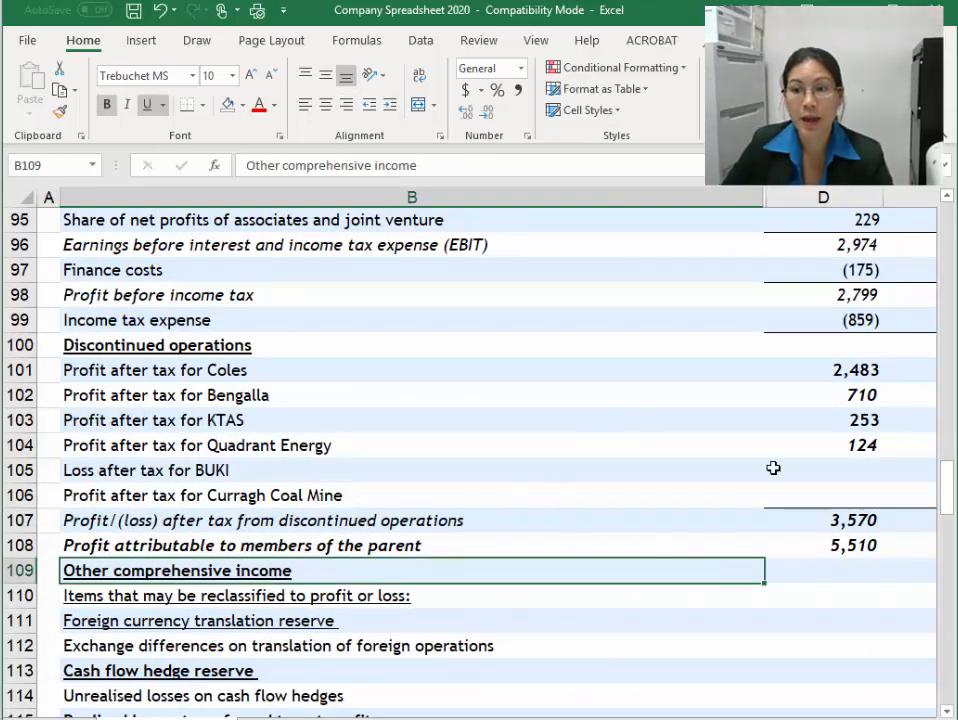
scroll(306, 571, "down", 4)
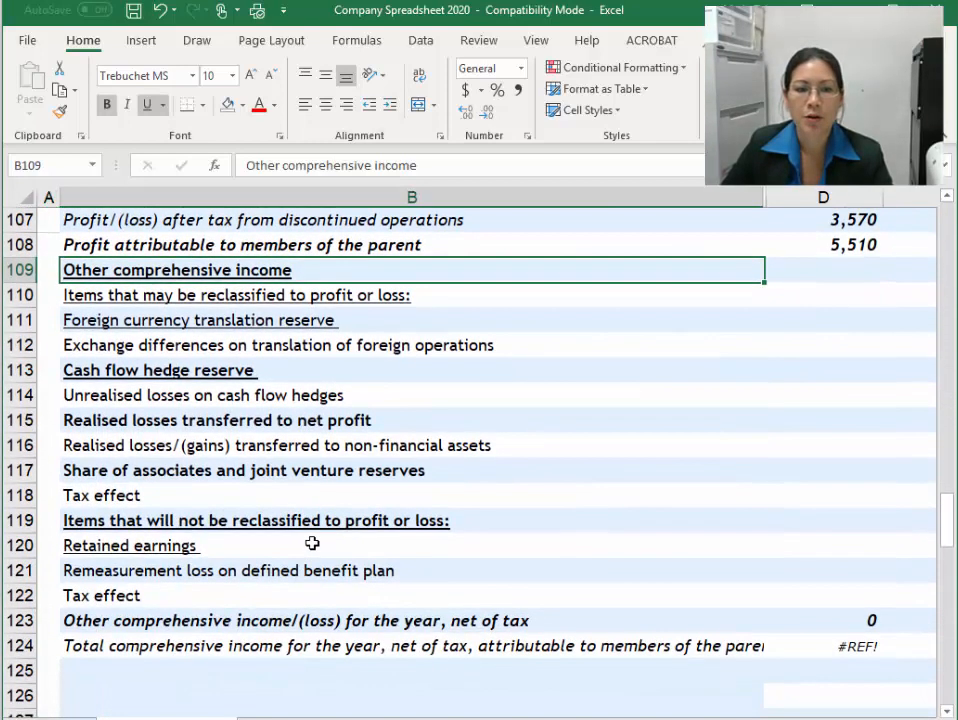
scroll(312, 543, "up", 1)
left_click(153, 370)
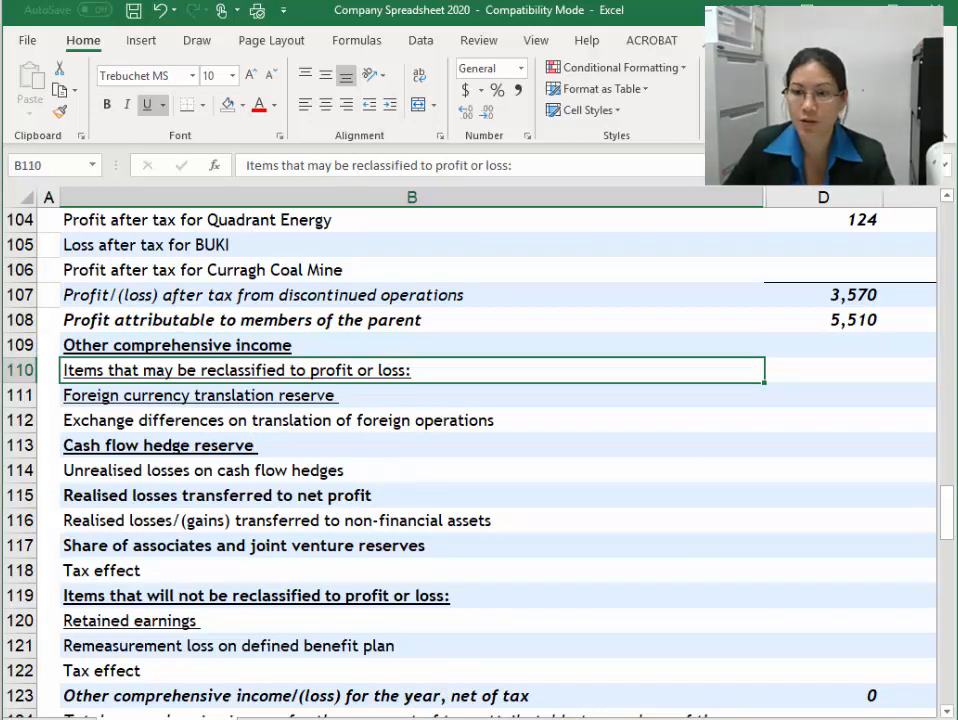
left_click(822, 322)
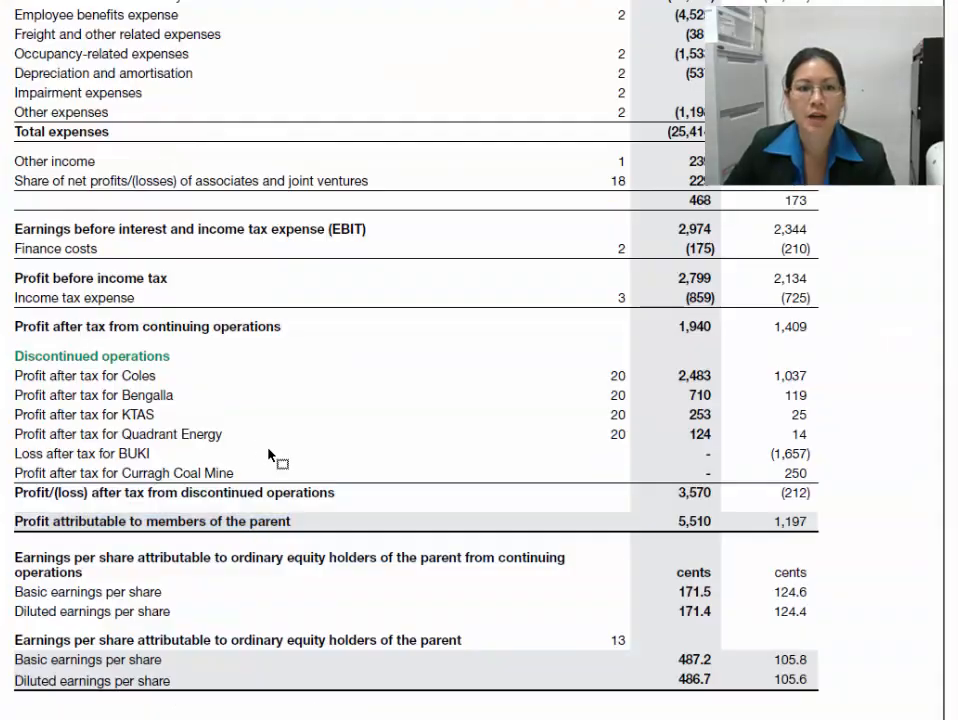
scroll(268, 450, "down", 5)
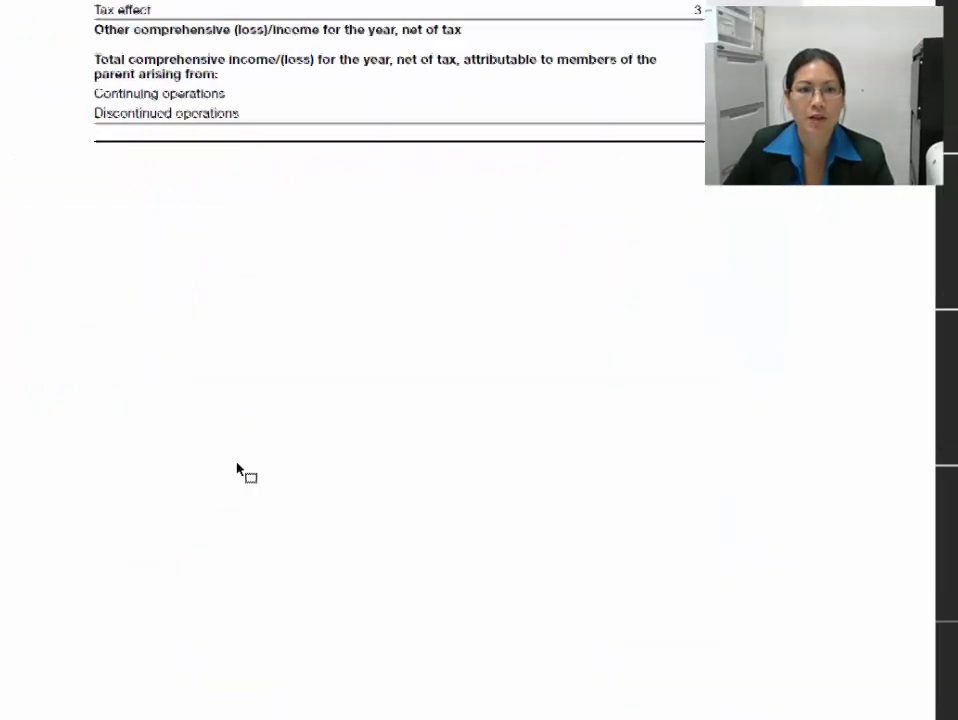
scroll(236, 466, "up", 3)
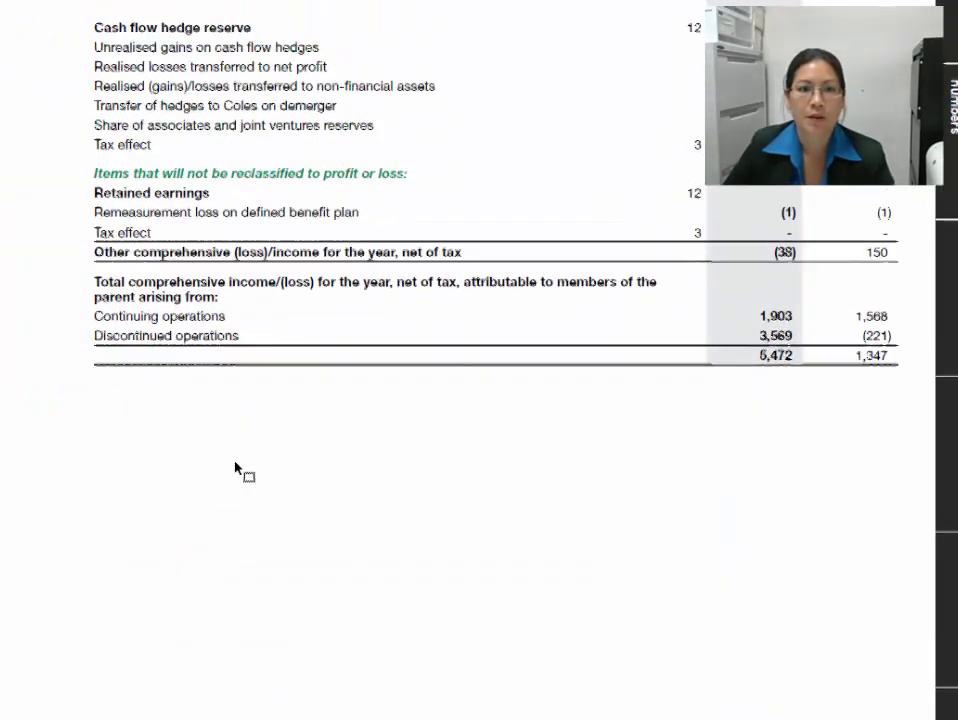
scroll(236, 466, "up", 3)
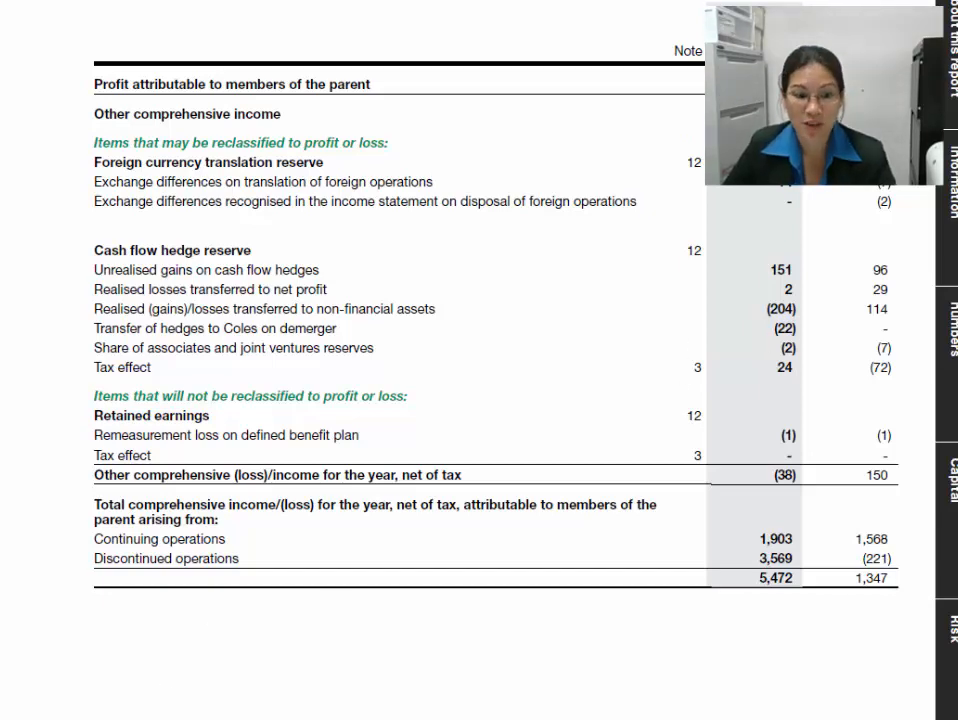
Check D108 and E108 in Excel, then return to the annual report and read the two exchange difference lines under the foreign currency translation reserve
key("alt+Tab")
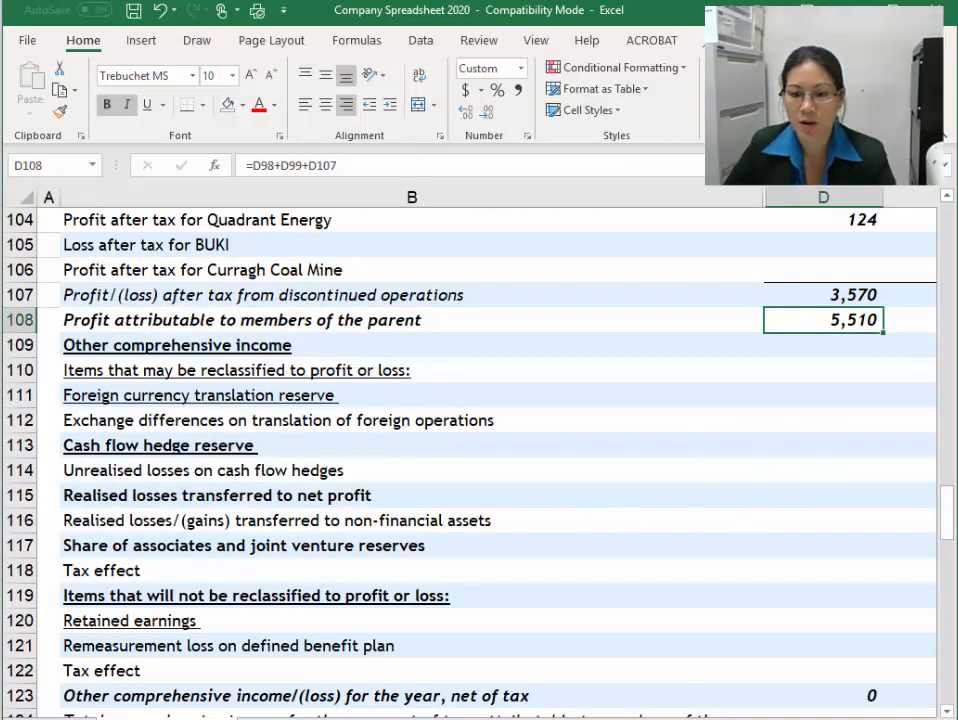
mouse_move(640, 719)
left_mouse_down()
mouse_move(700, 719)
mouse_move(645, 719)
left_mouse_up()
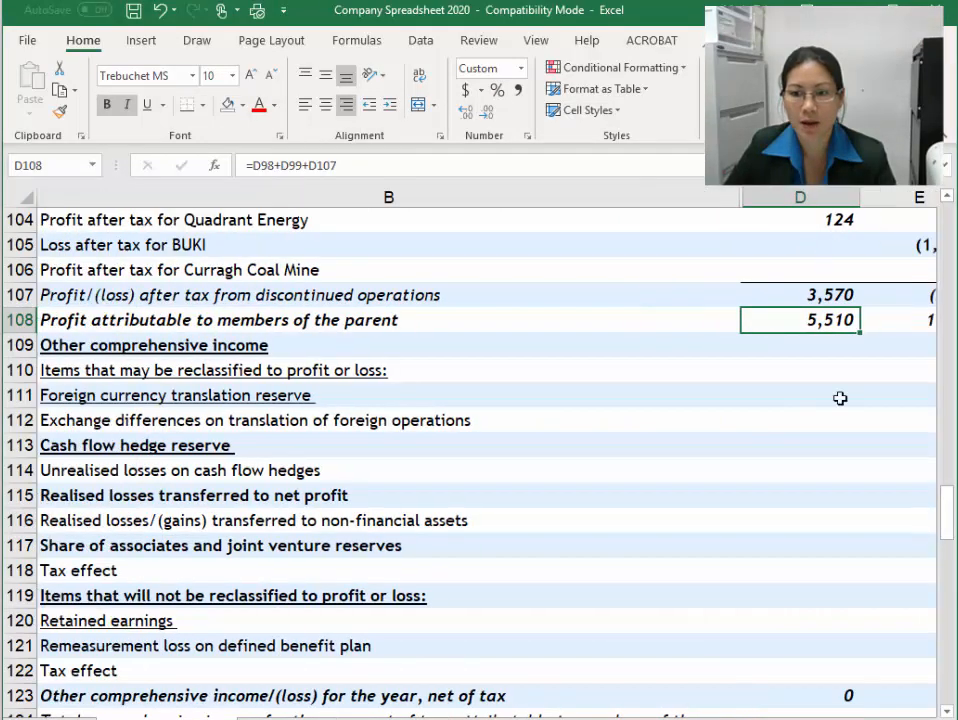
left_click(866, 318)
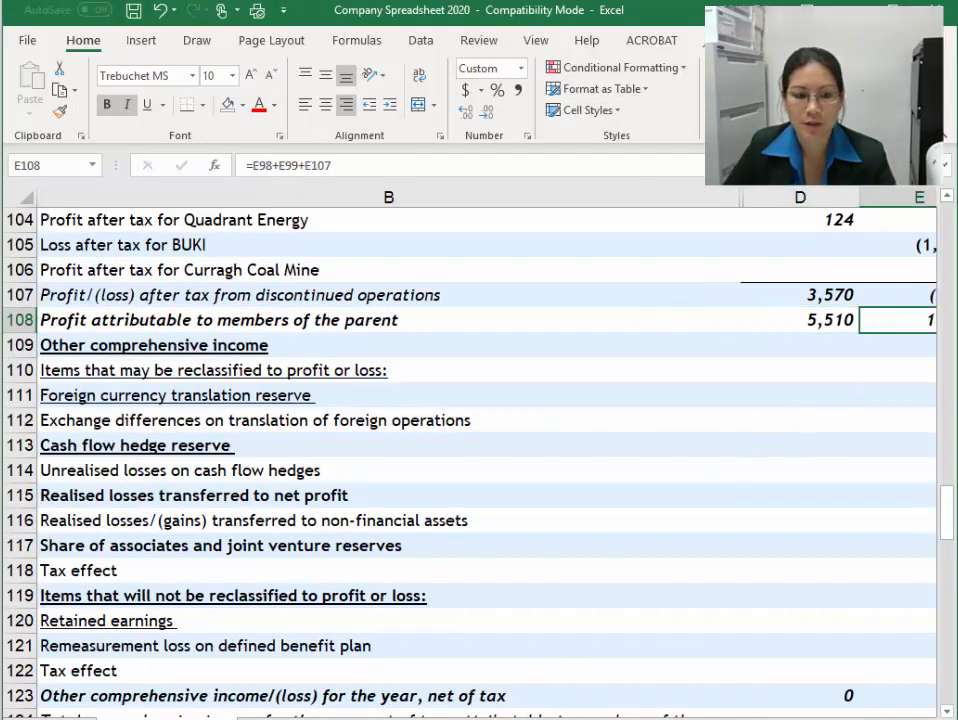
key("alt+Tab")
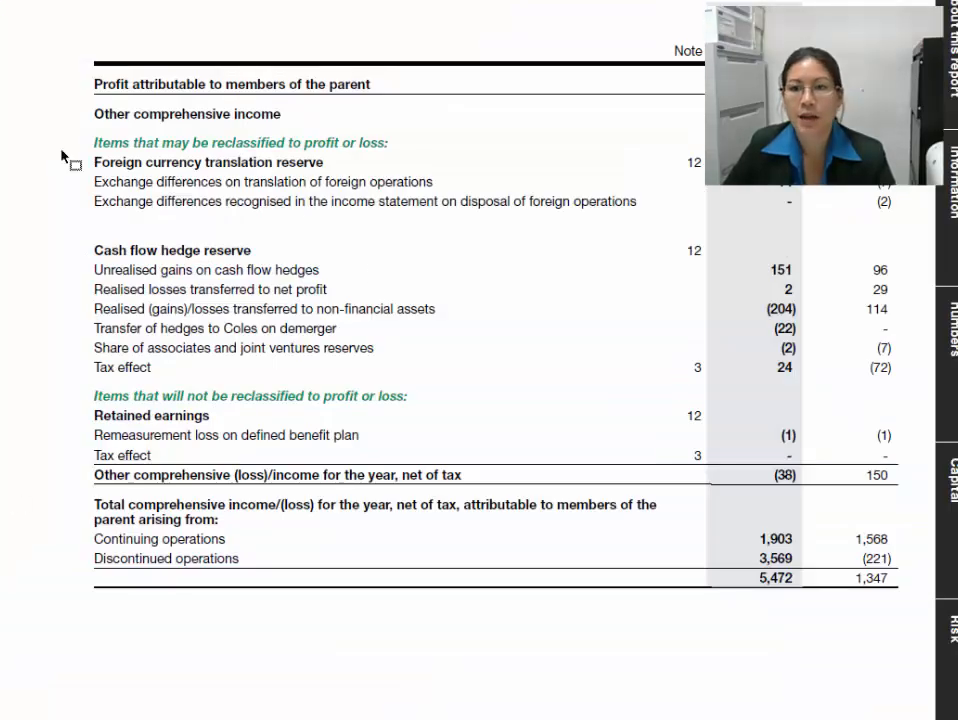
left_click_drag(95, 181, 740, 198)
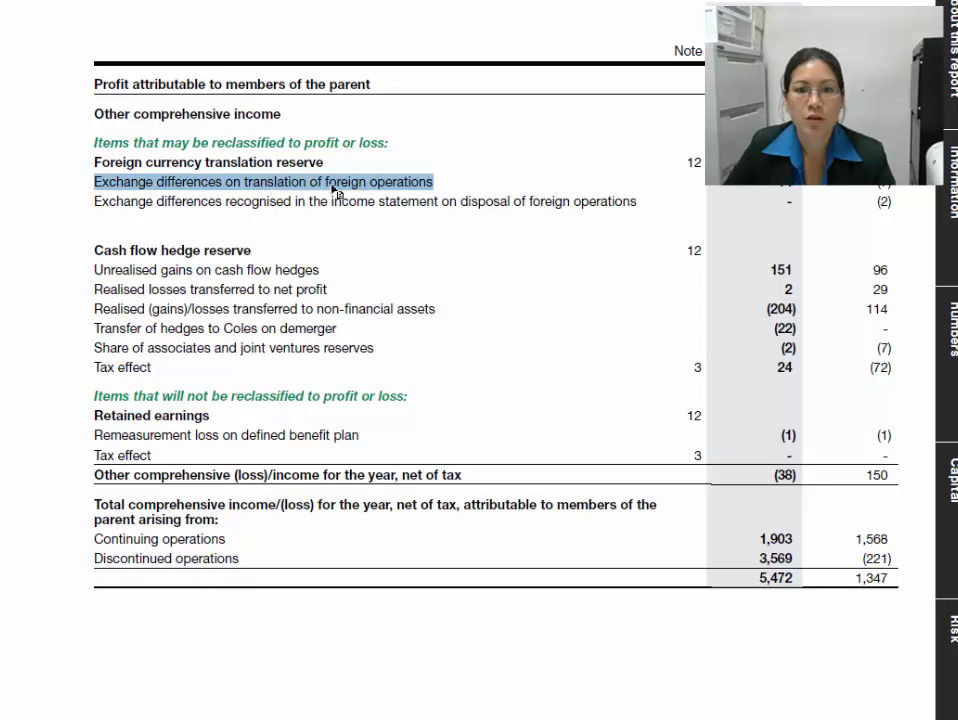
left_click_drag(305, 201, 570, 202)
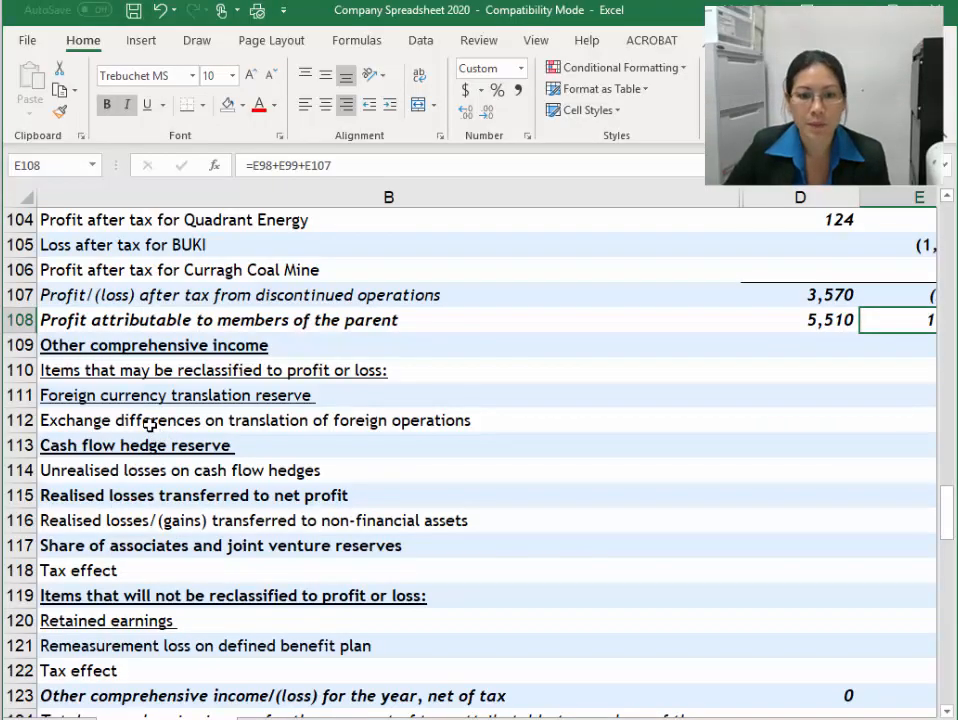
Switch to Excel and insert a blank row between Exchange differences on translation of foreign operations and Cash flow hedge reserve
left_click(148, 424)
key("Right")
key("Right")
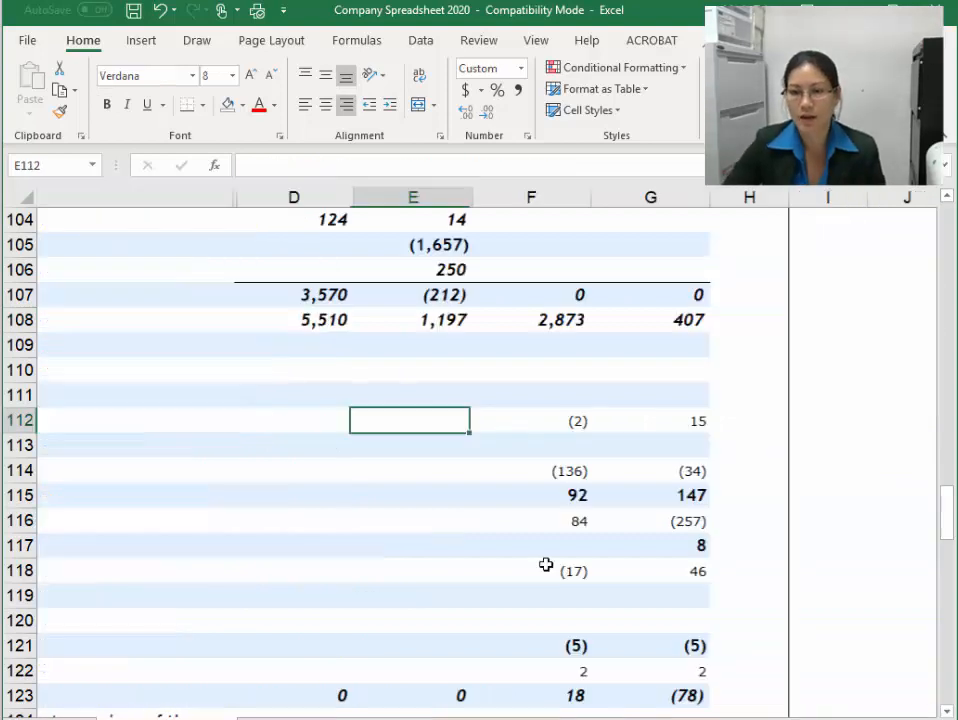
key("Right")
key("Left")
key("Left")
key("Left")
key("Left")
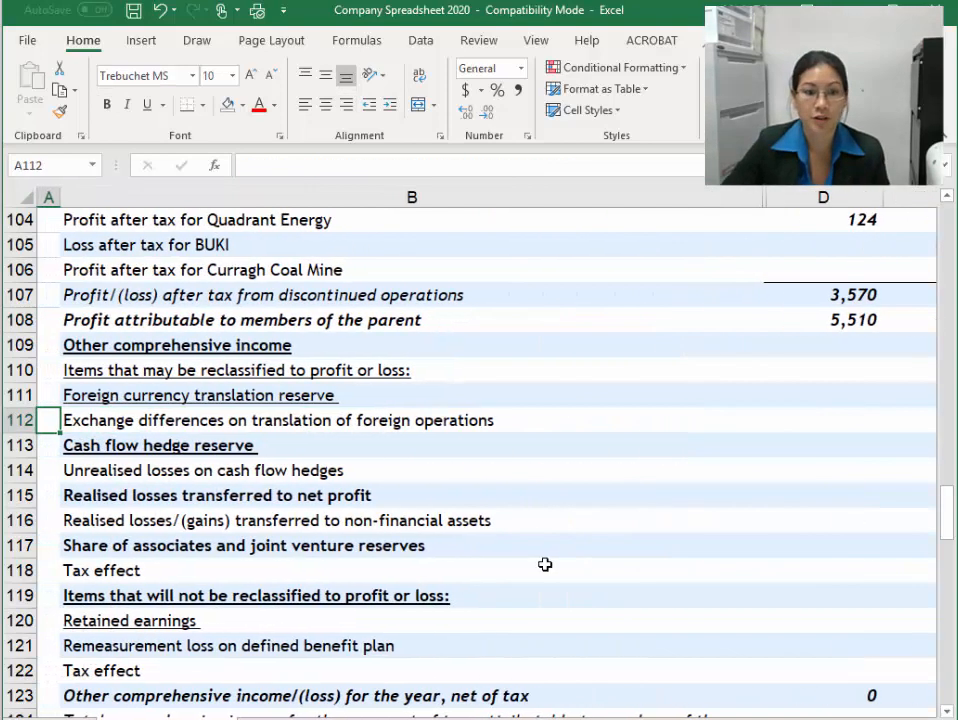
right_click(20, 445)
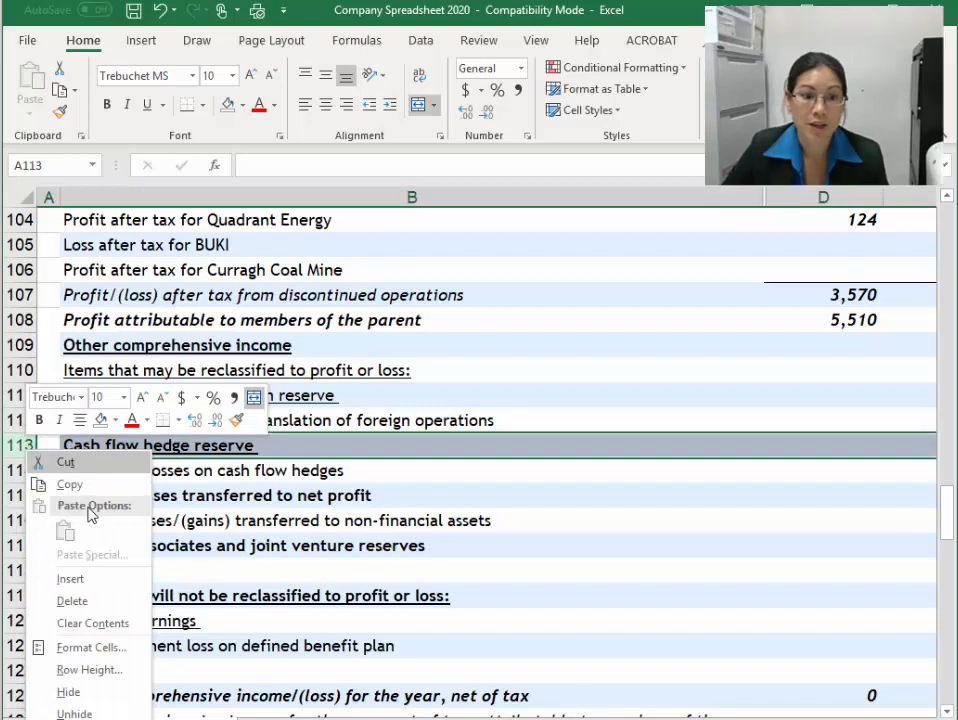
left_click(87, 583)
left_click(260, 445)
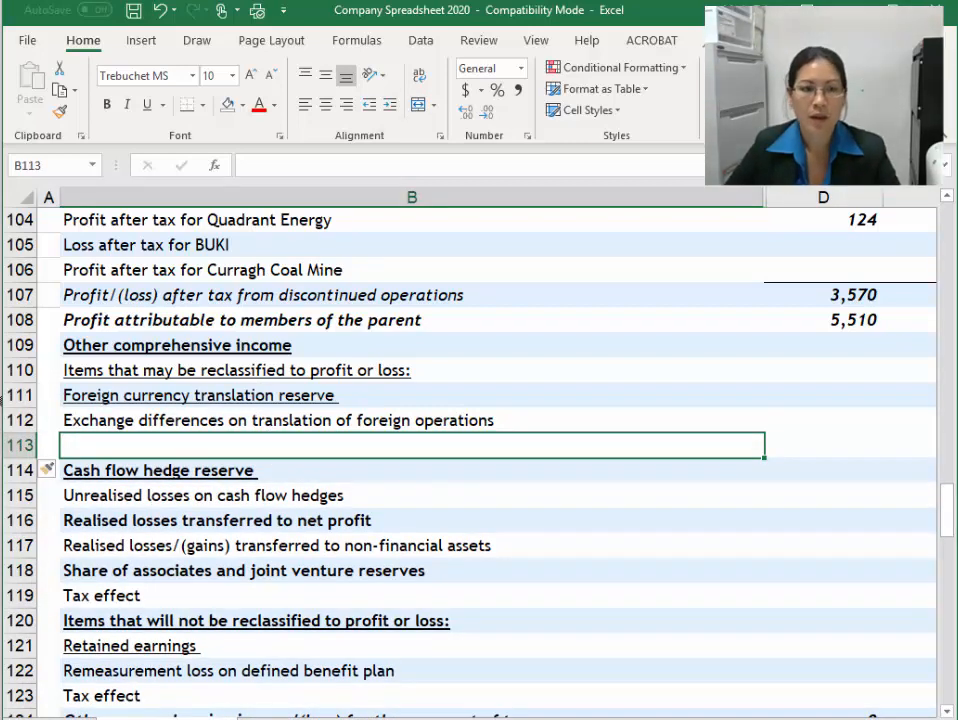
Copy the label "Exchange differences recognised in the income statement on disposal of foreign operations" from the annual report into B113 of the Excel sheet
left_click(1, 401)
left_click_drag(88, 197, 619, 210)
key("ctrl+c")
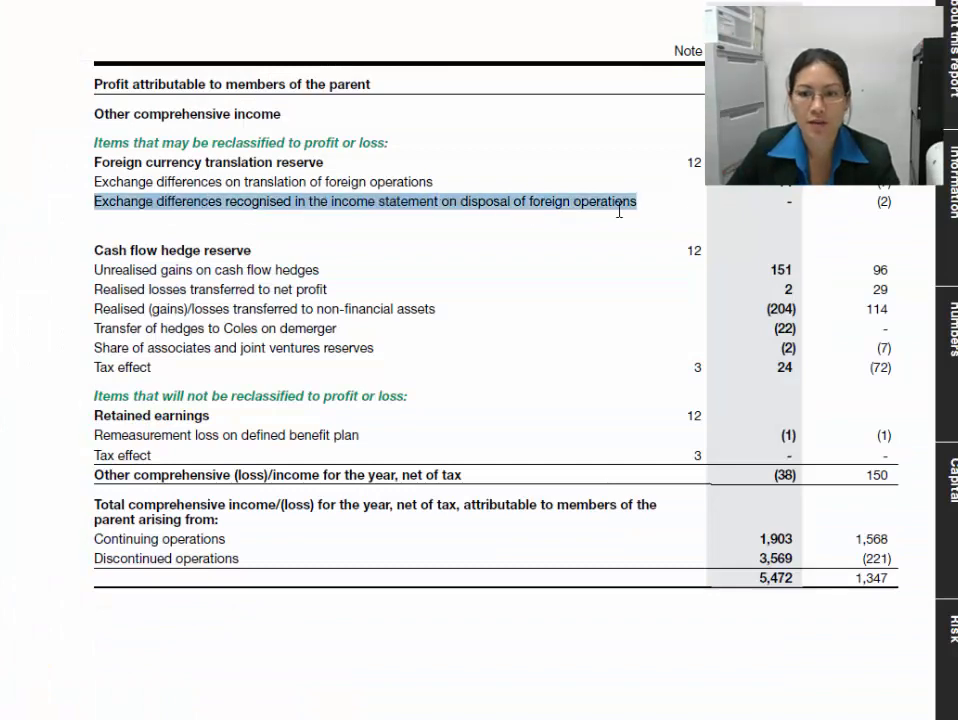
key("alt+Tab")
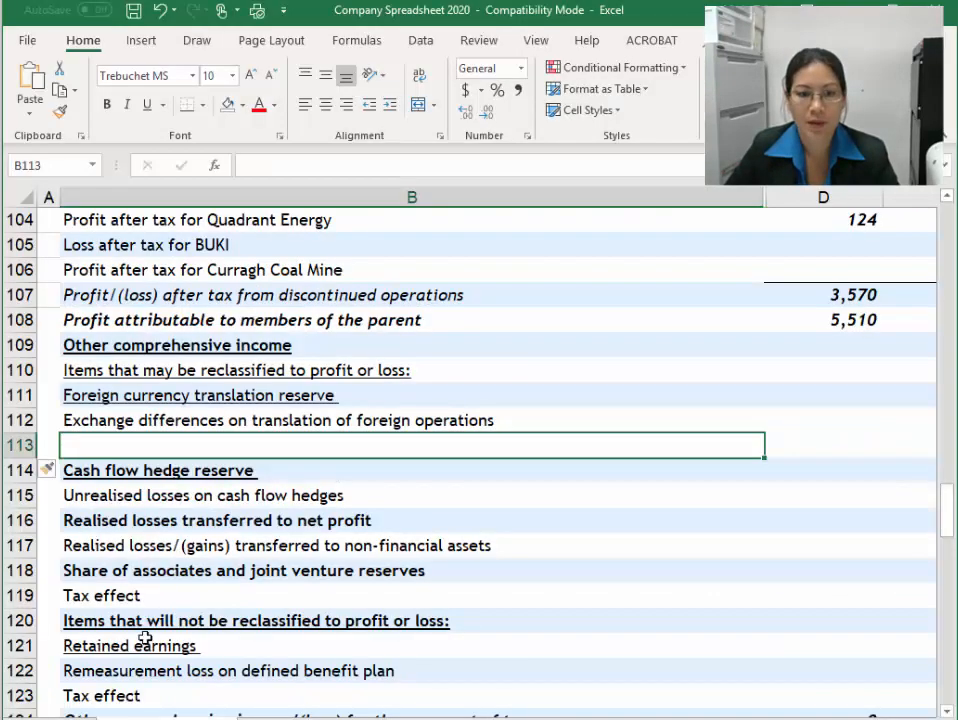
left_click(312, 166)
key("ctrl+v")
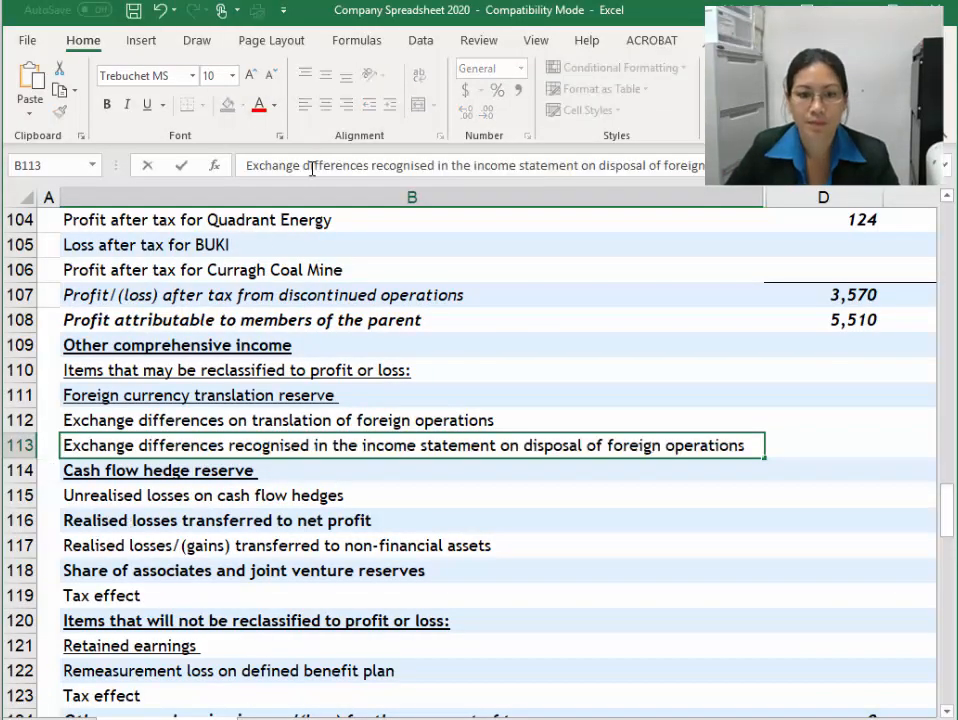
key("Return")
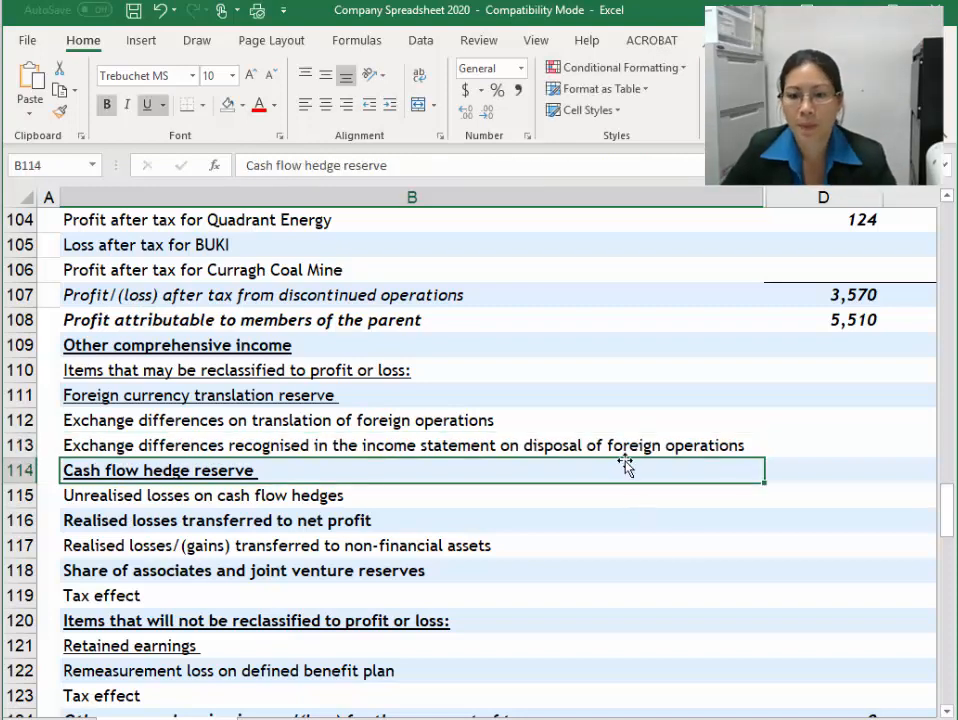
Read the prior-year exchange difference figures in the annual report and enter -7 in E112 and -2 in E113
left_click(668, 448)
left_click(851, 447)
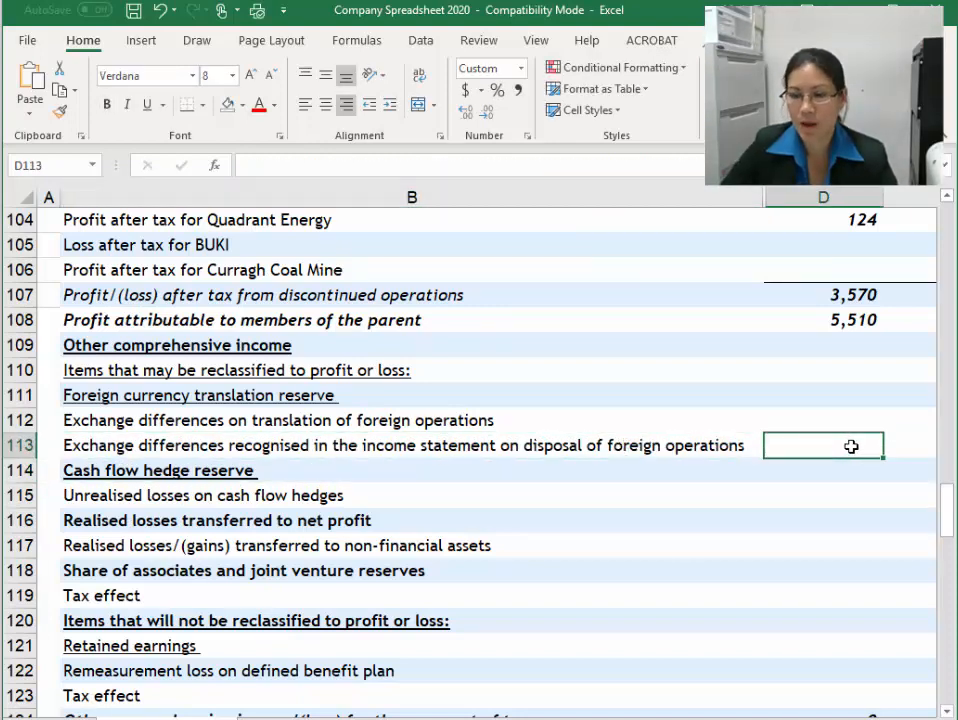
key("Right")
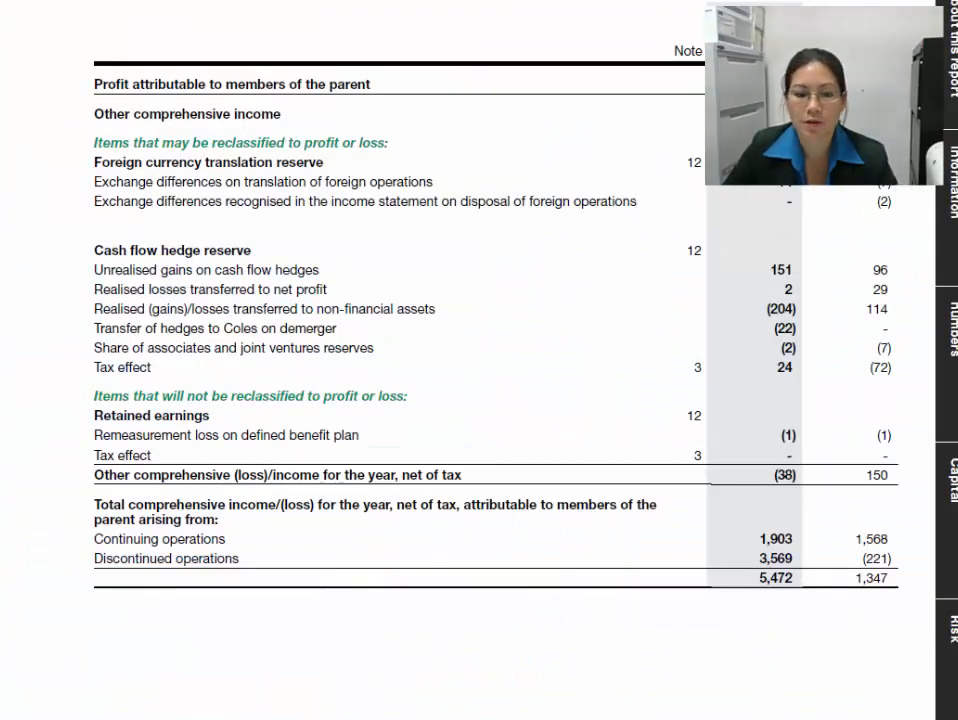
left_click(240, 718)
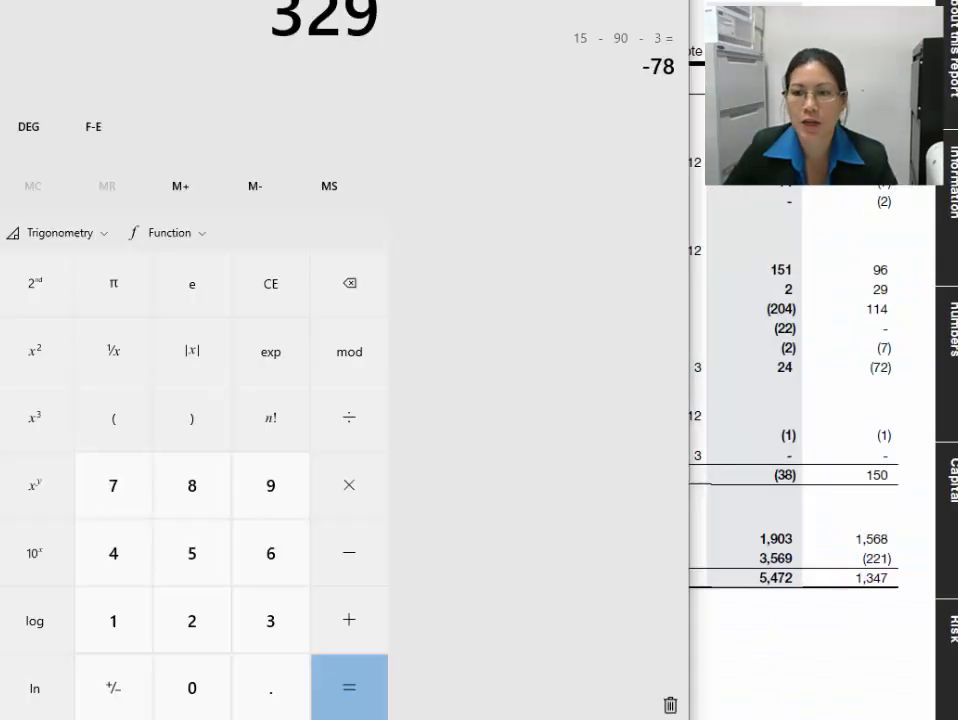
left_click(880, 217)
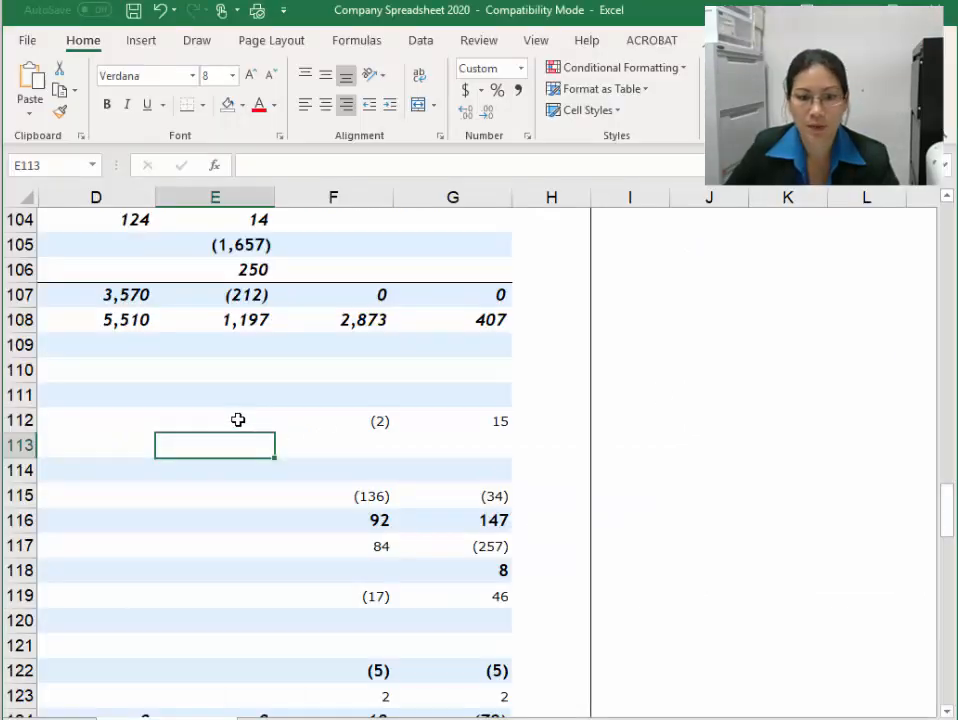
left_click(238, 420)
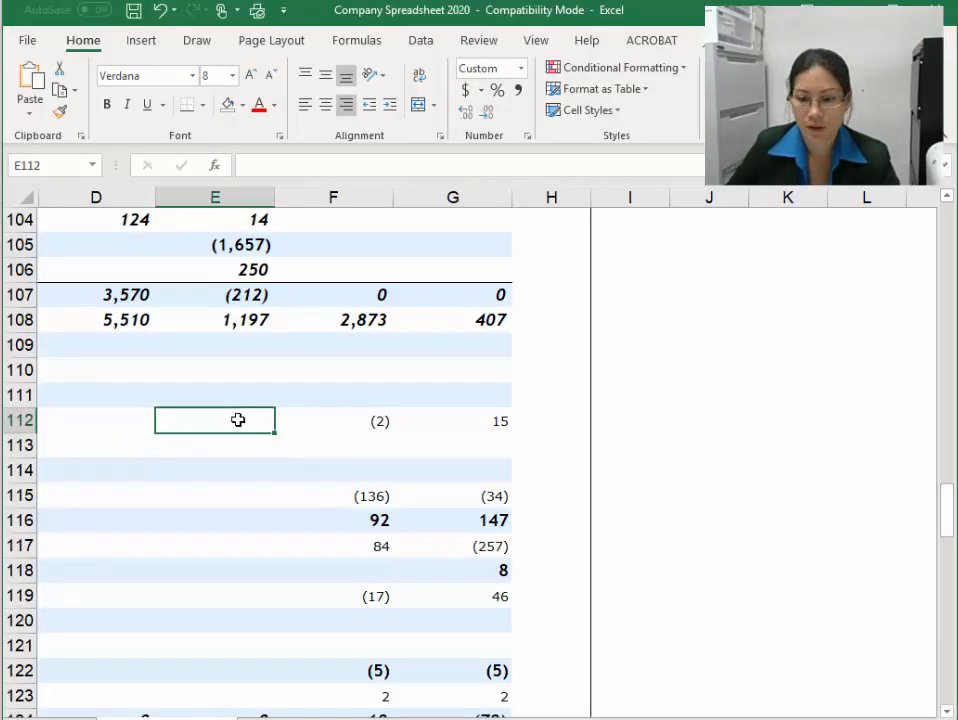
type("-7")
key("Return")
type("-2")
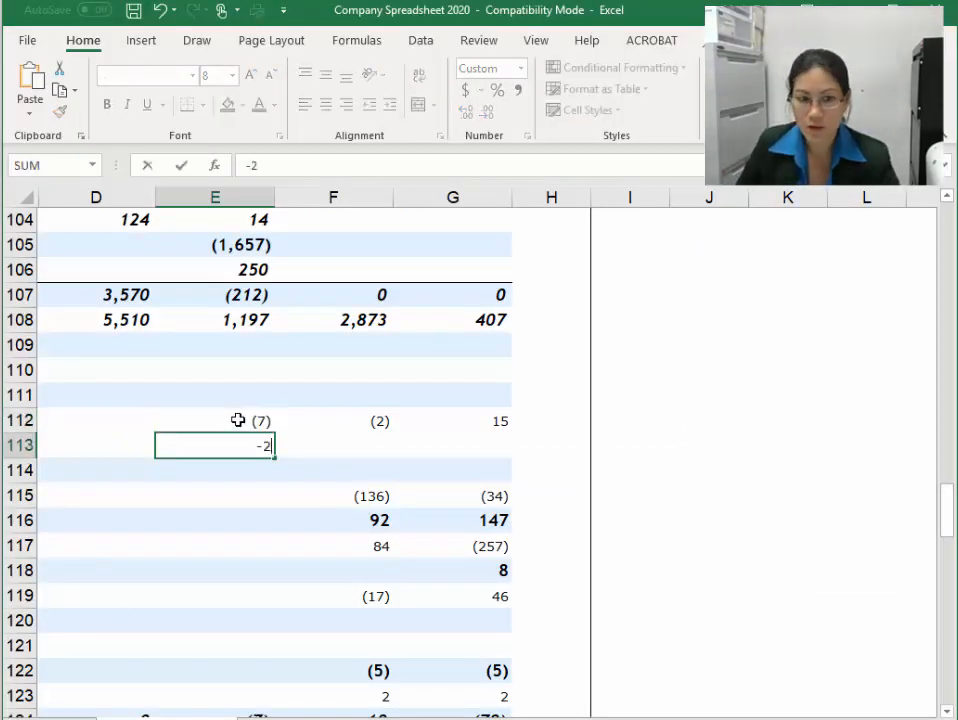
key("Return")
Enter 14 in D112 for the current year's exchange differences on translation of foreign operations
left_click(135, 421)
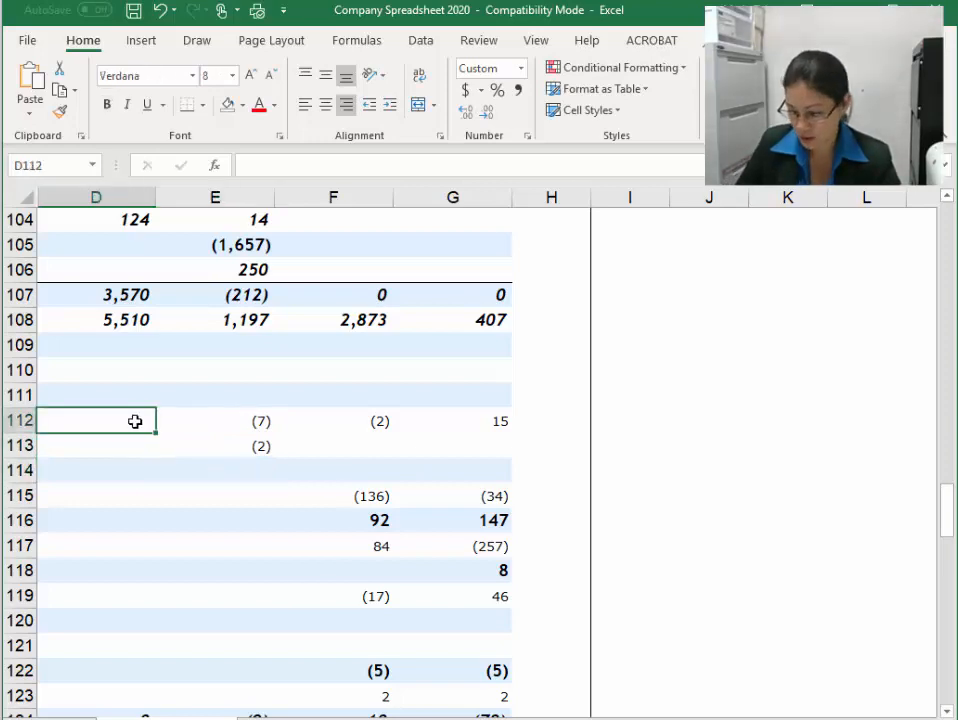
type("14")
key("Return")
key("Return")
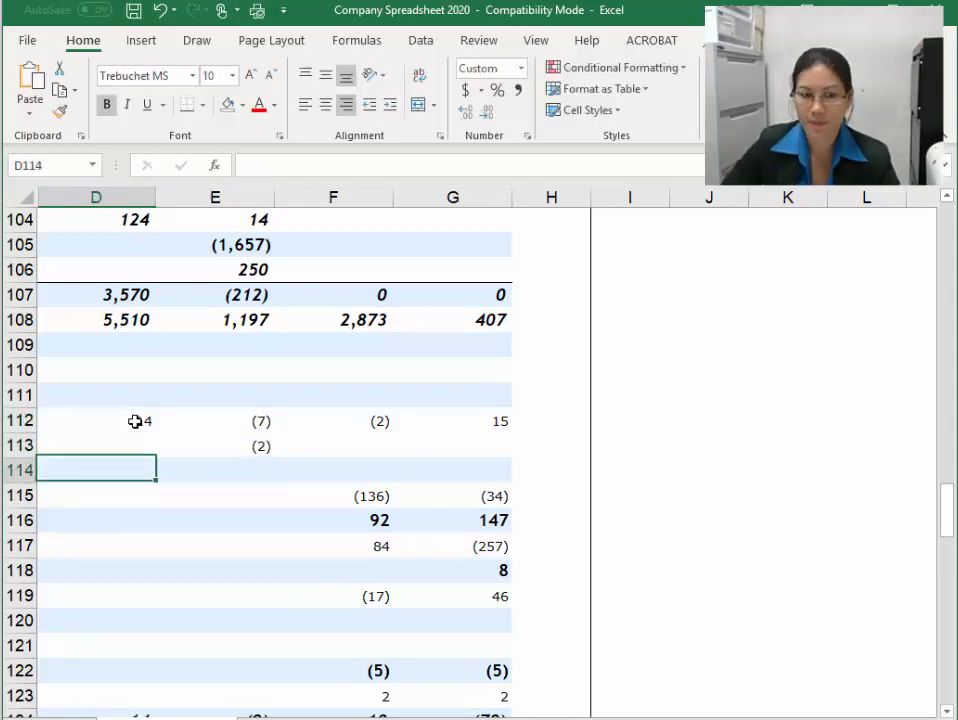
Compare the cash flow hedge reserve lines with the report and insert a blank row above Share of associates and joint venture reserves
key("Home")
key("Return")
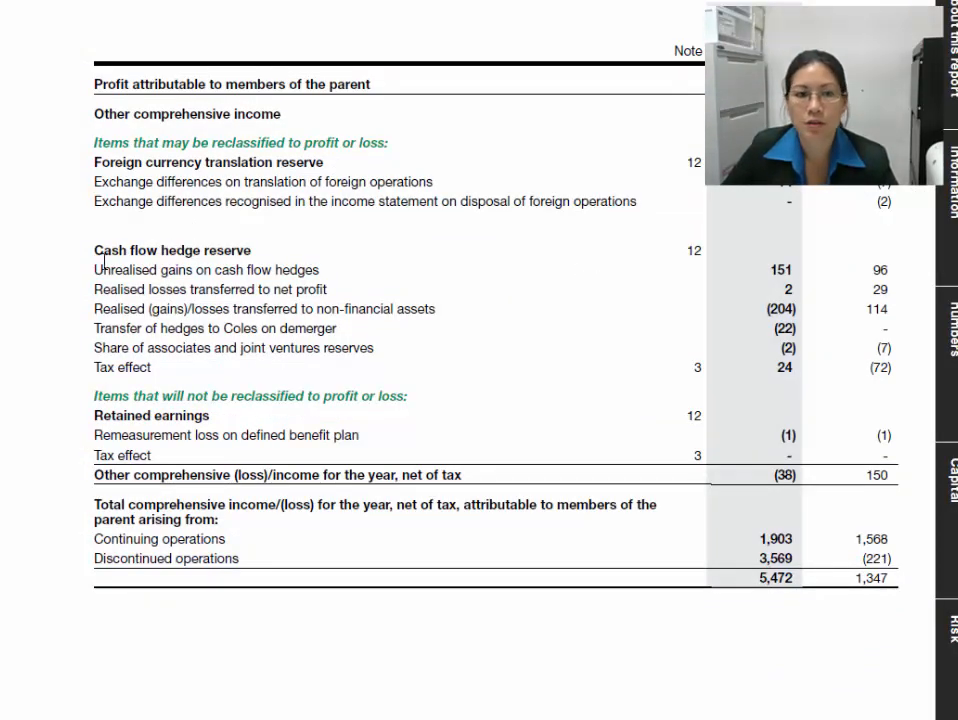
left_click_drag(96, 270, 222, 282)
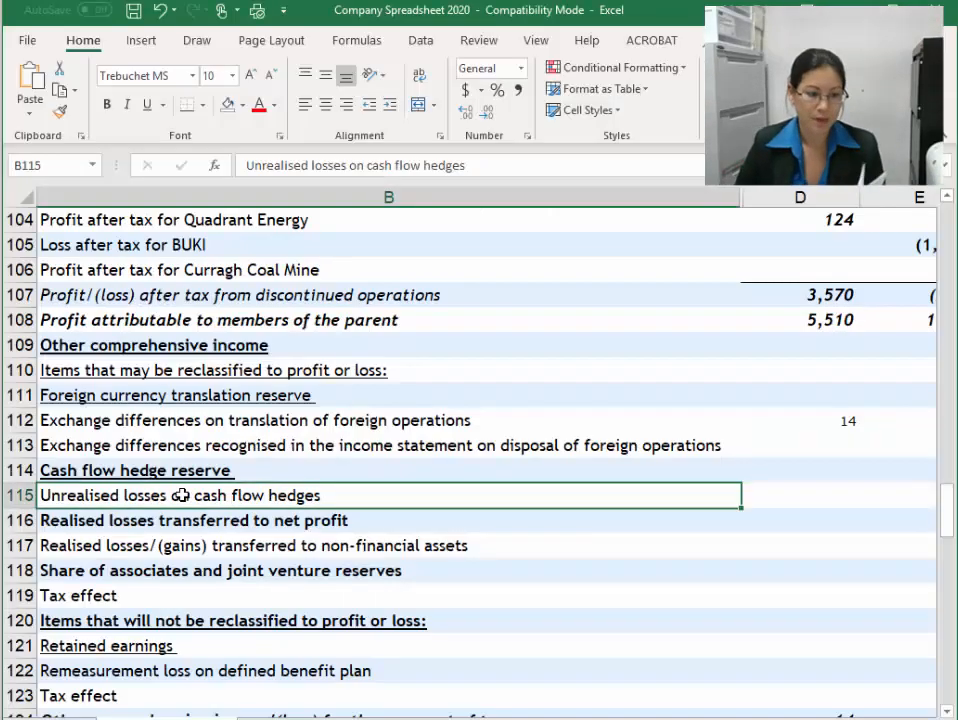
left_click(121, 520)
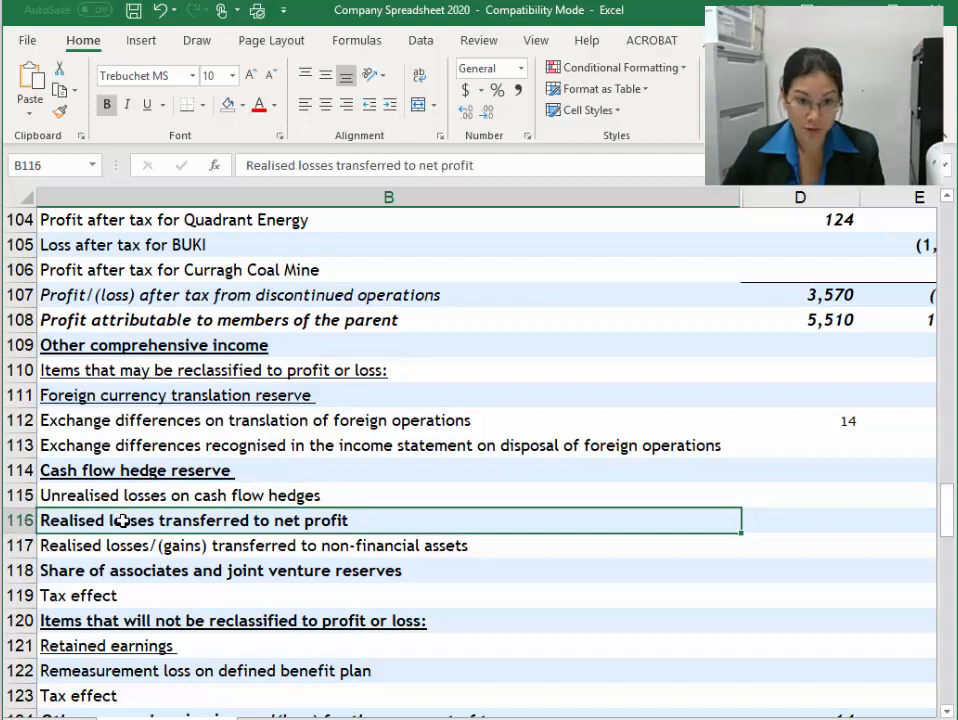
left_click(112, 548)
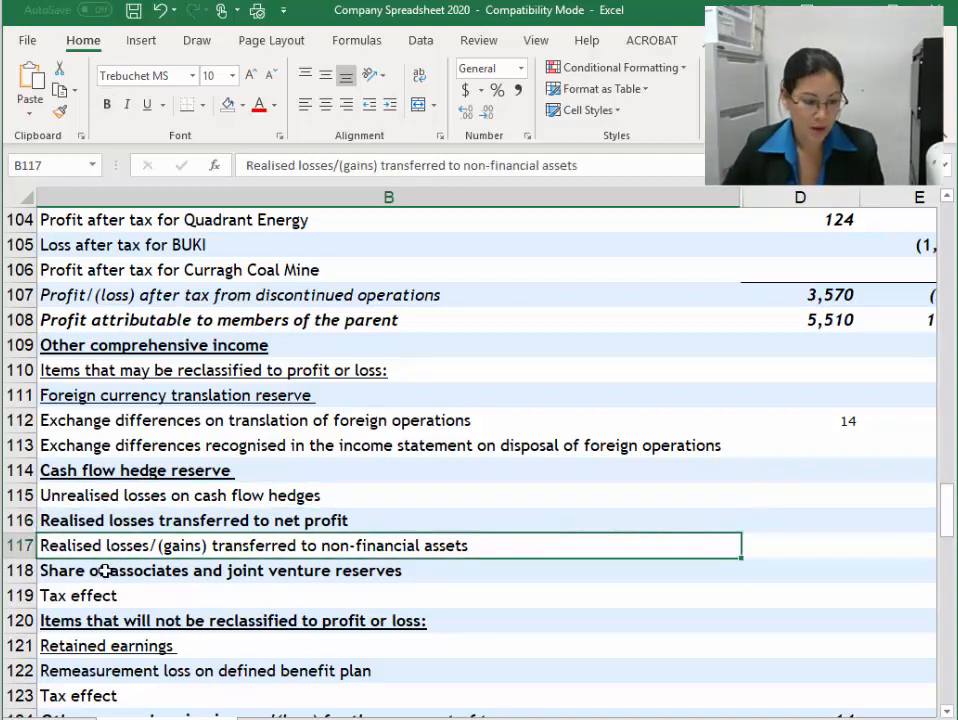
left_click(24, 570)
right_click(26, 572)
left_click(72, 425)
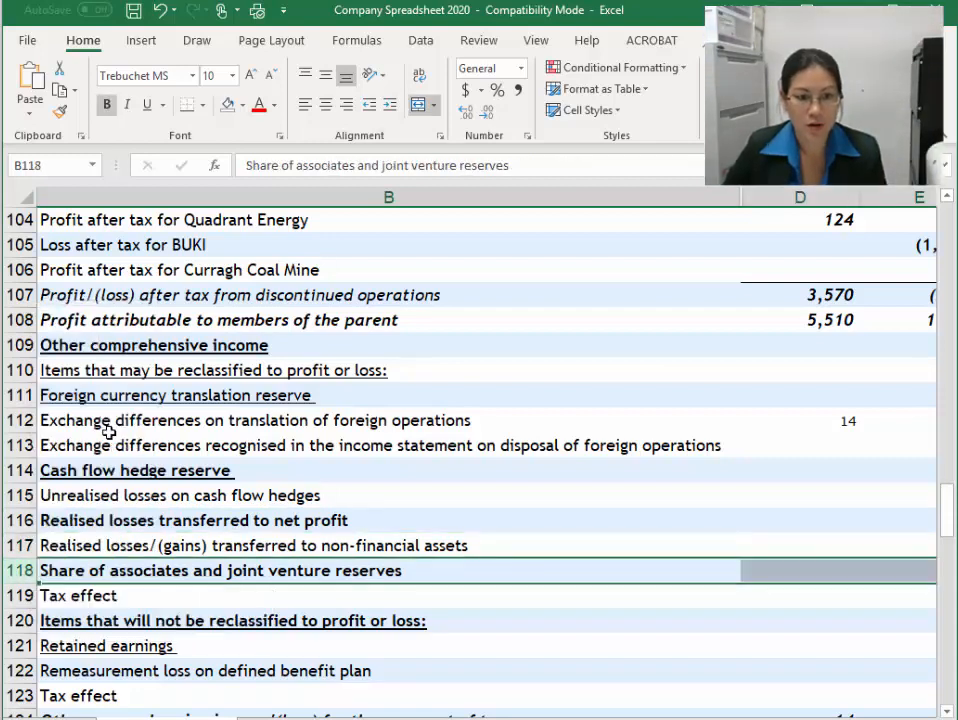
left_click(162, 566)
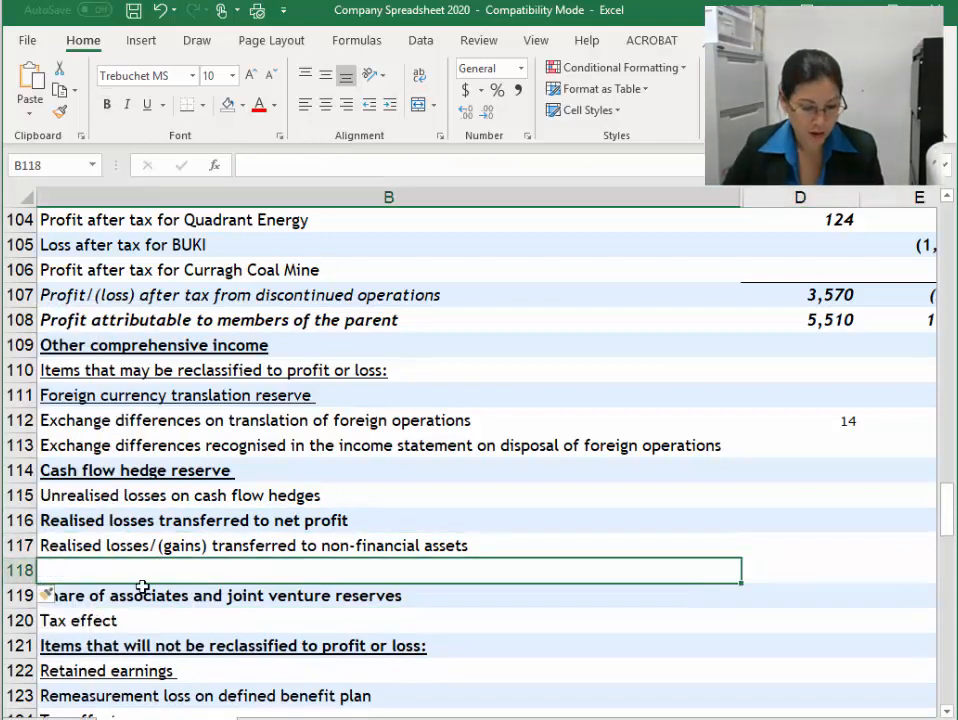
Copy the label "Transfer of hedges to Coles on demerger" from the annual report into the blank cell B118 in Excel
left_click(130, 596)
left_click(105, 624)
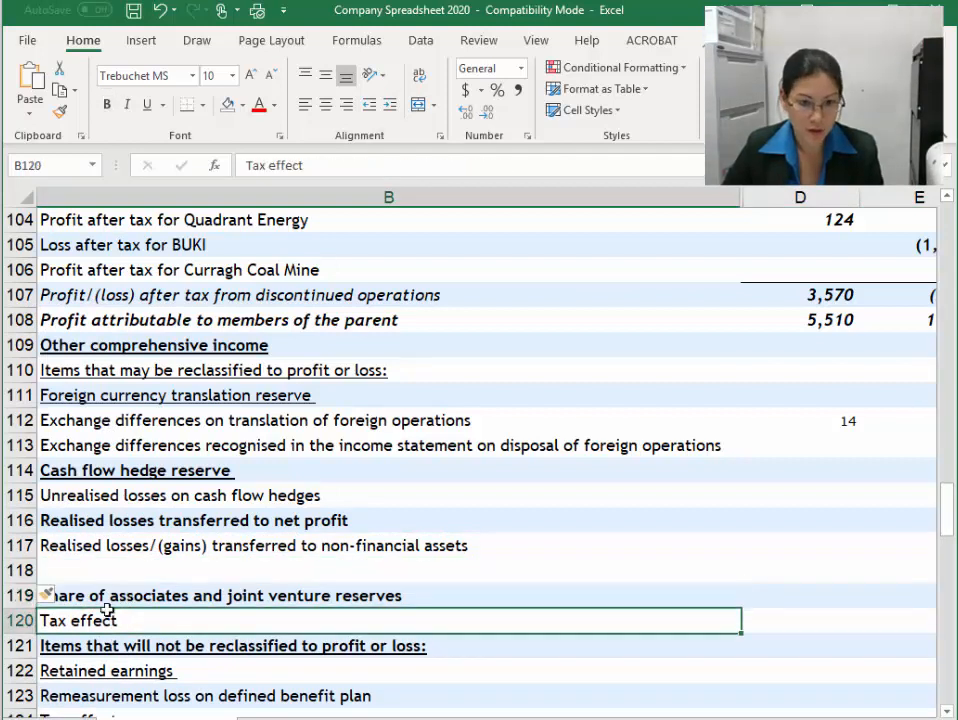
left_click(135, 569)
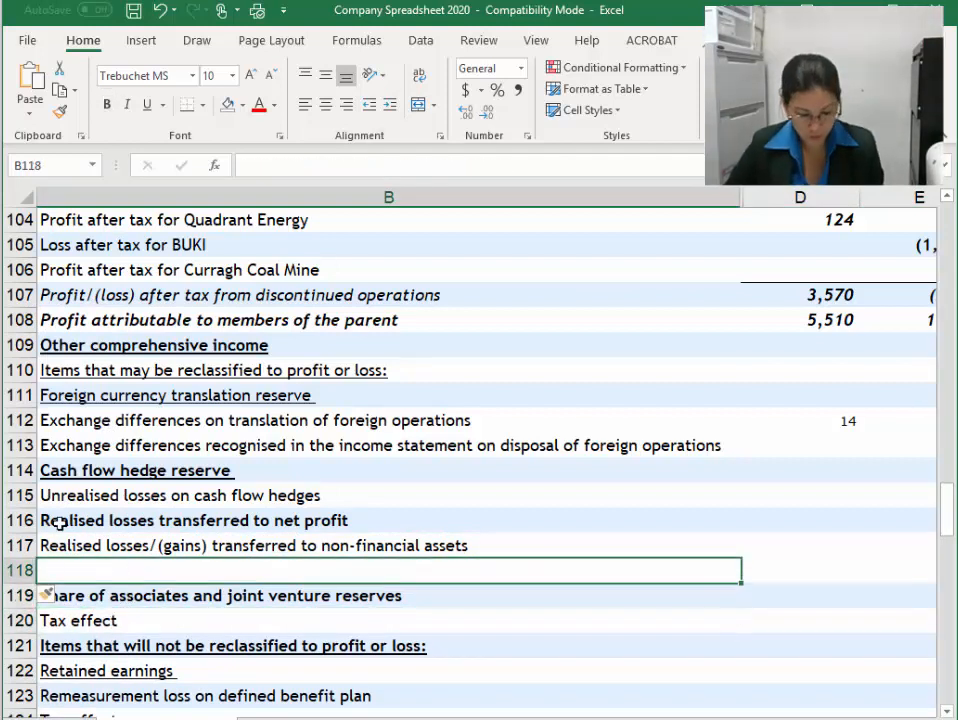
key("alt+Tab")
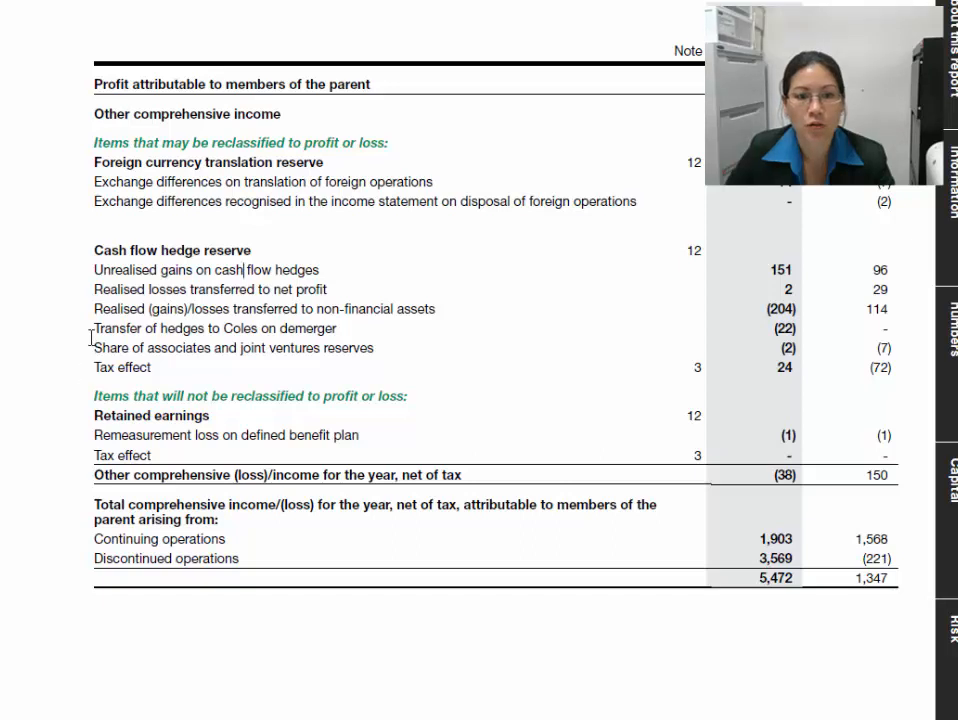
left_click_drag(91, 339, 313, 628)
key("ctrl+c")
key("alt+Tab")
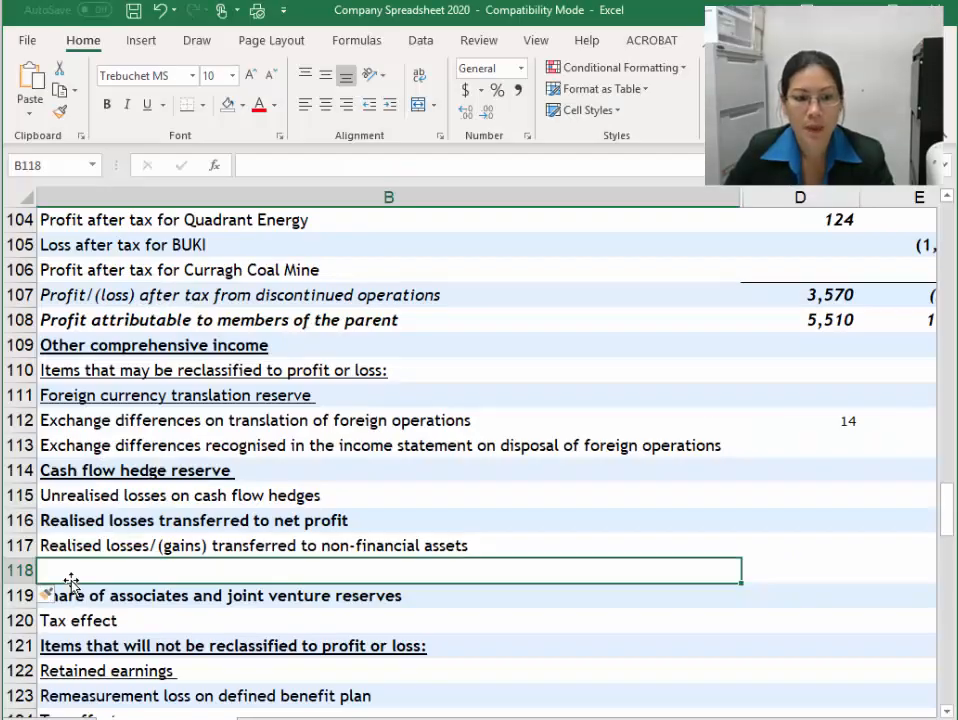
left_click(285, 166)
key("ctrl+v")
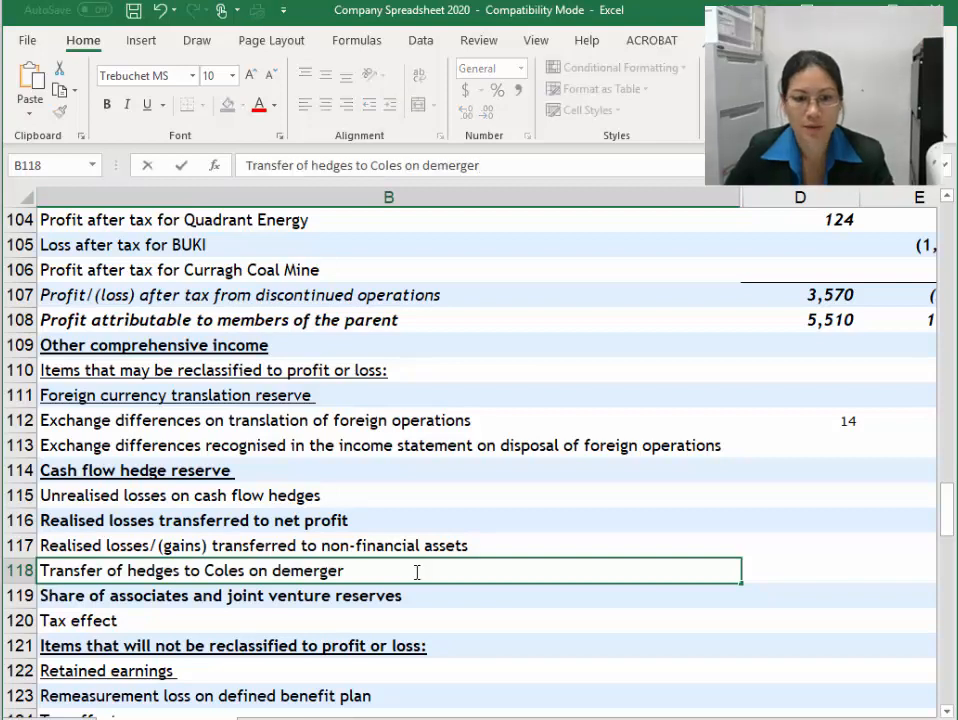
key("shift+Return")
left_click(360, 568)
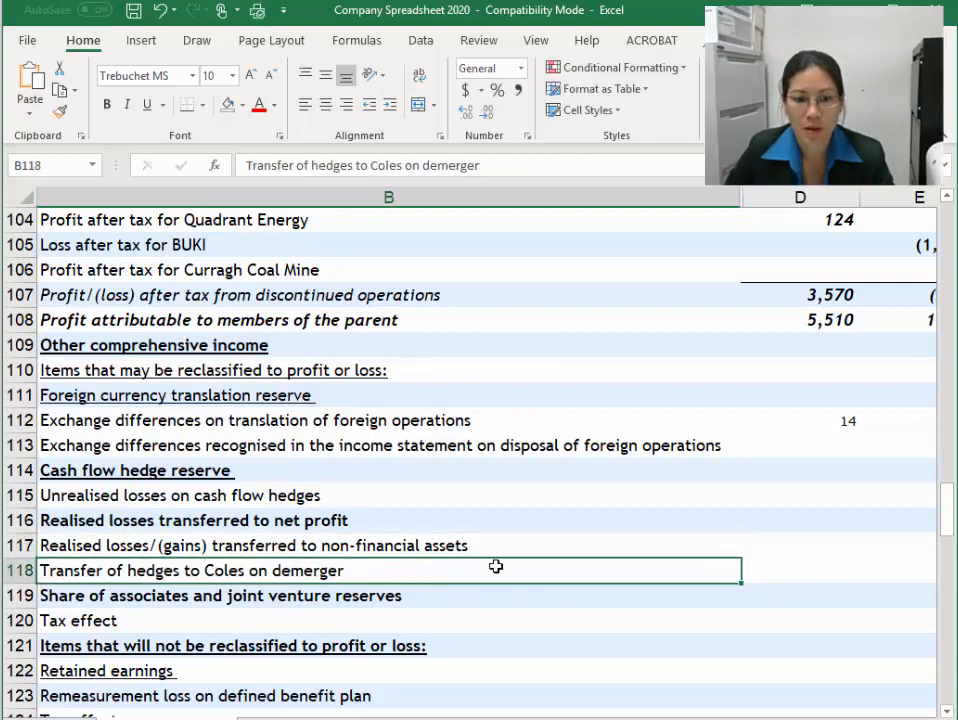
Enter the prior-year cash flow hedge figures 96, 29 and 114 in E115:E117, leaving E118 blank
left_click(823, 574)
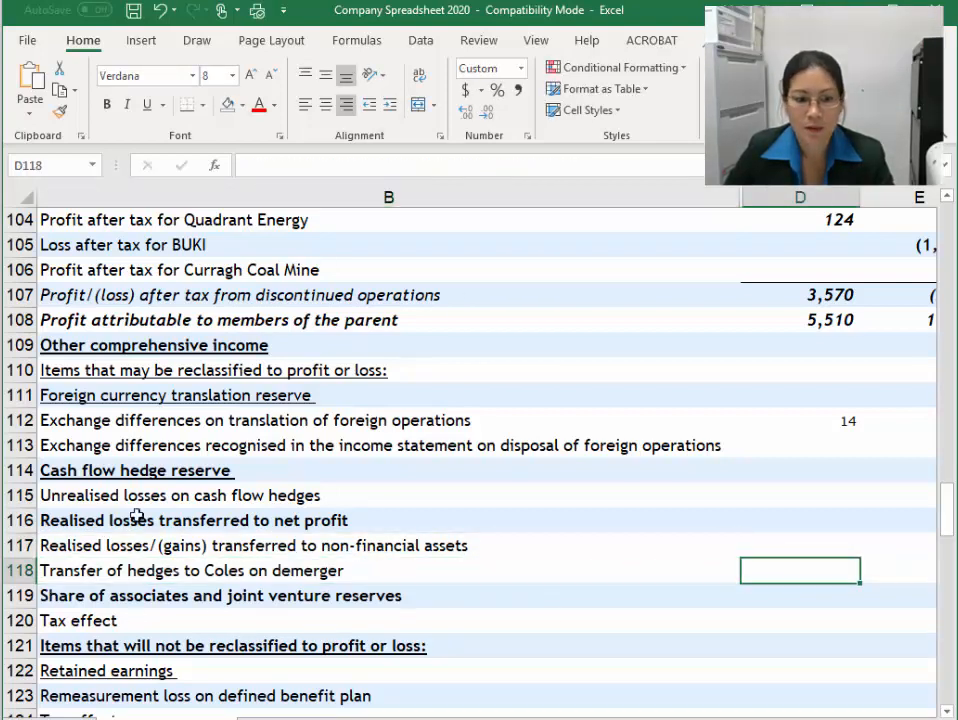
left_click_drag(137, 495, 195, 610)
left_click(843, 497)
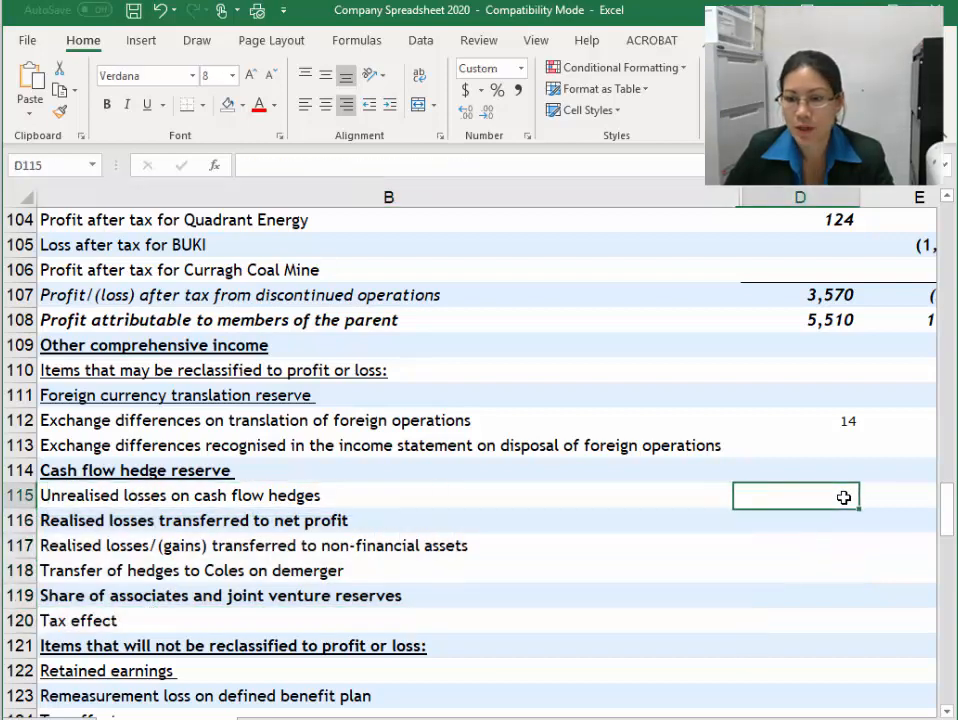
key("Right")
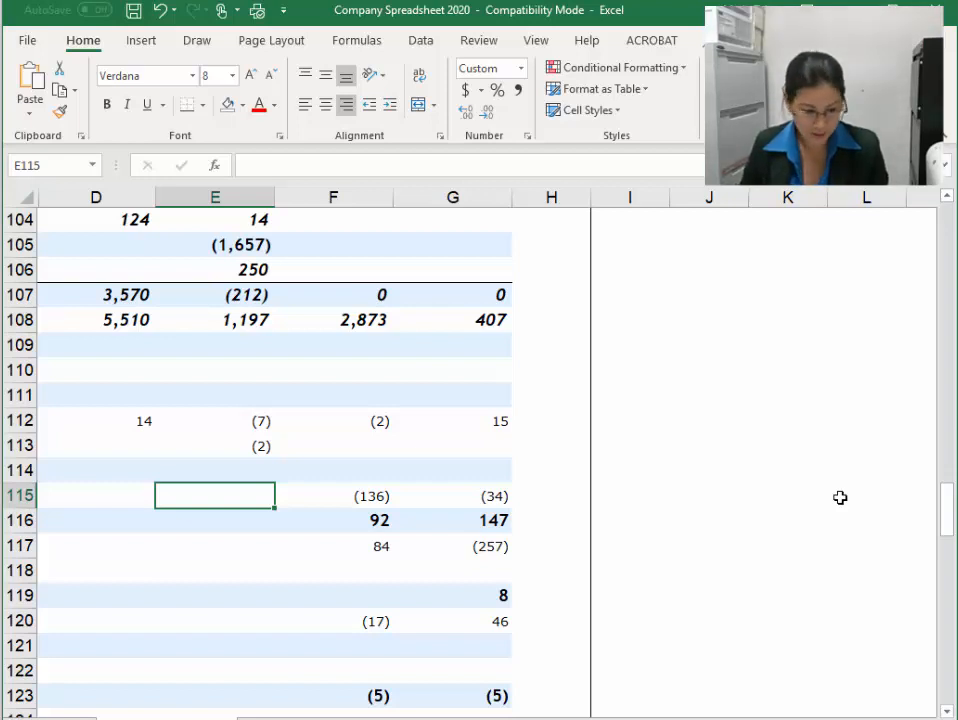
type("96")
key("Return")
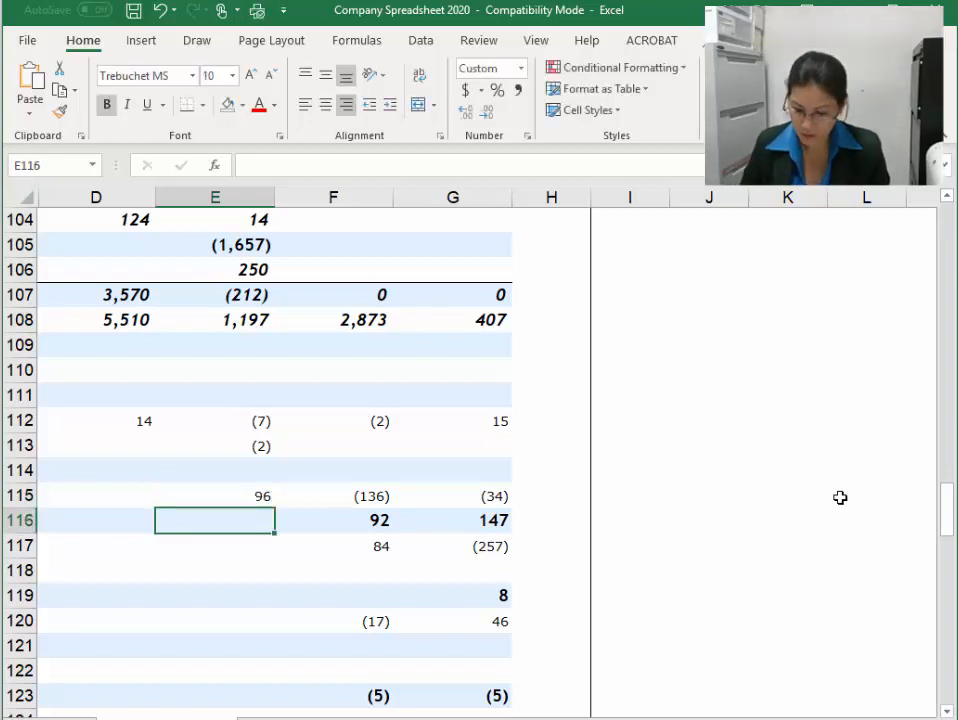
type("29")
key("Return")
type("114")
key("Return")
key("Return")
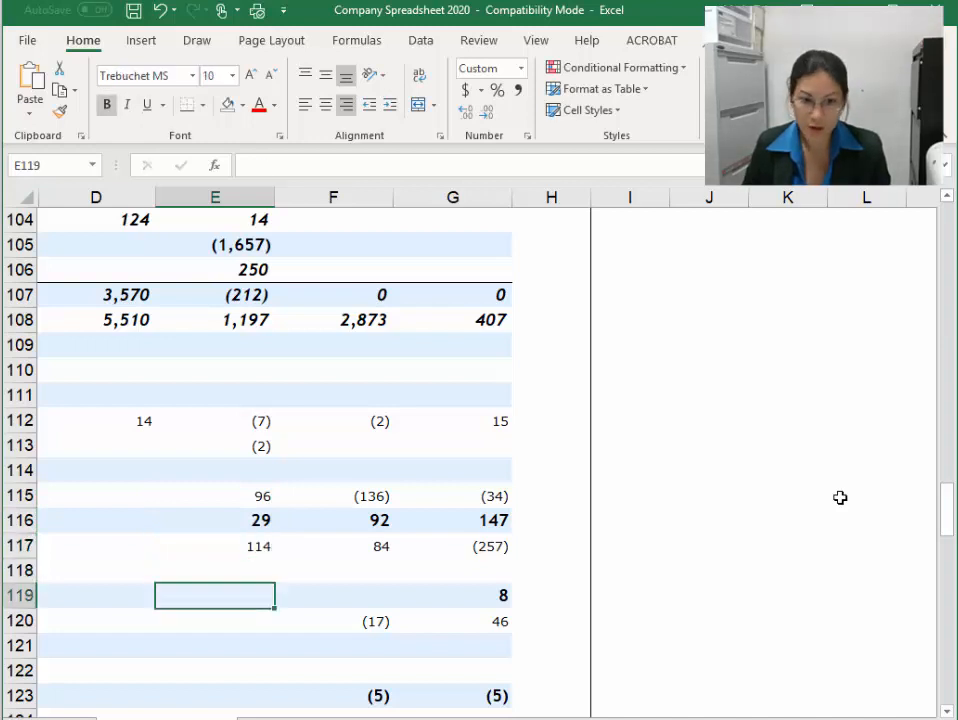
Enter -7 in E119 for the share of associates and joint venture reserves and -72 in E120 for tax effect
type("-7")
key("Return")
type("-")
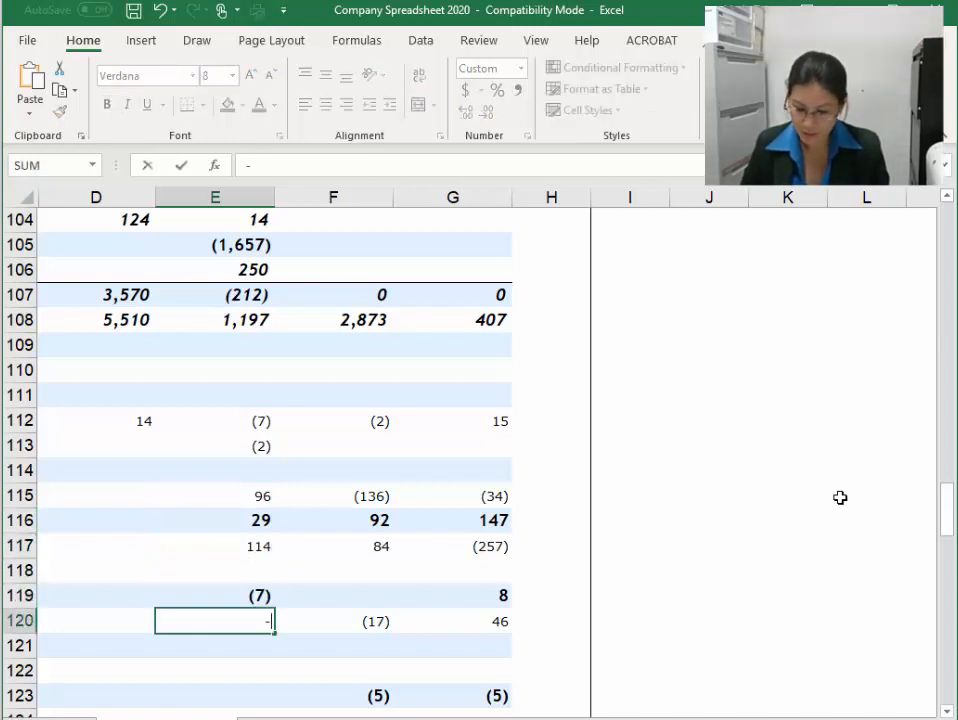
type("72")
key("Return")
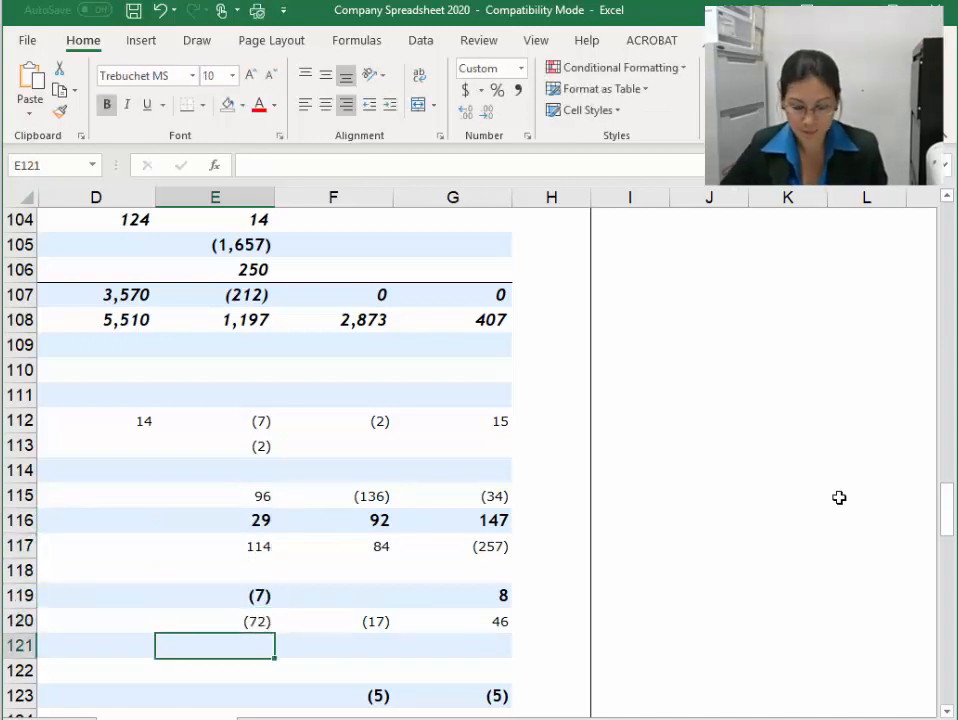
Enter the current-year cash flow hedge figures 151, 2 and -204 in D115:D117
left_click(134, 491)
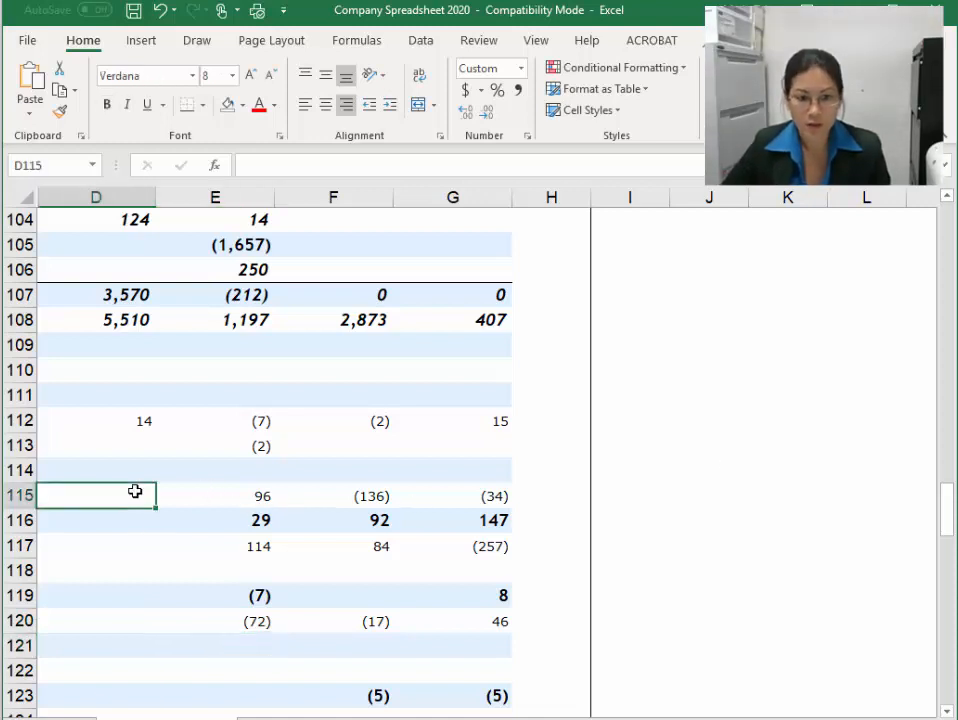
type("131")
key("Return")
type("2")
key("Return")
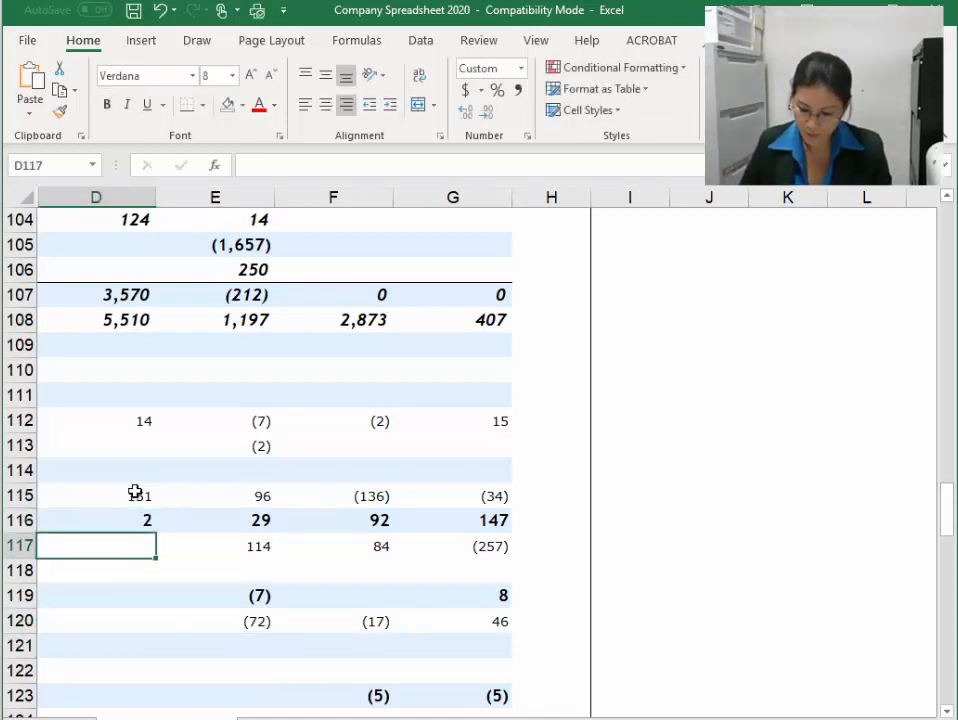
type("-204")
key("Return")
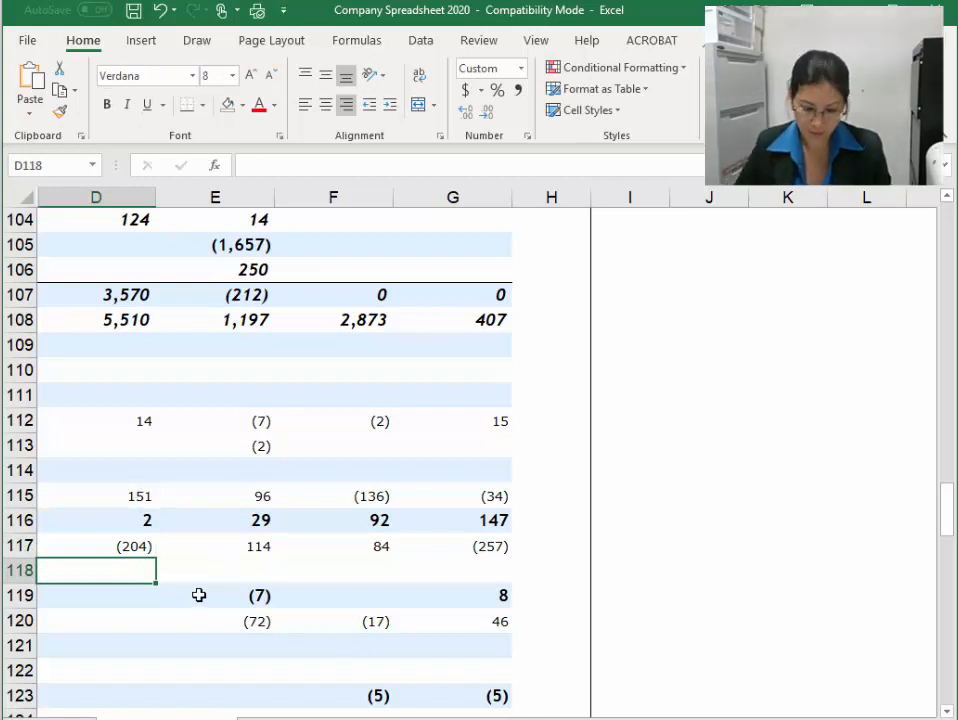
Enter -22 in D118 for the Coles hedge transfer, -2 in D119 for associates' reserves and 24 in D120 for tax effect
type("-22")
key("Return")
type("-2")
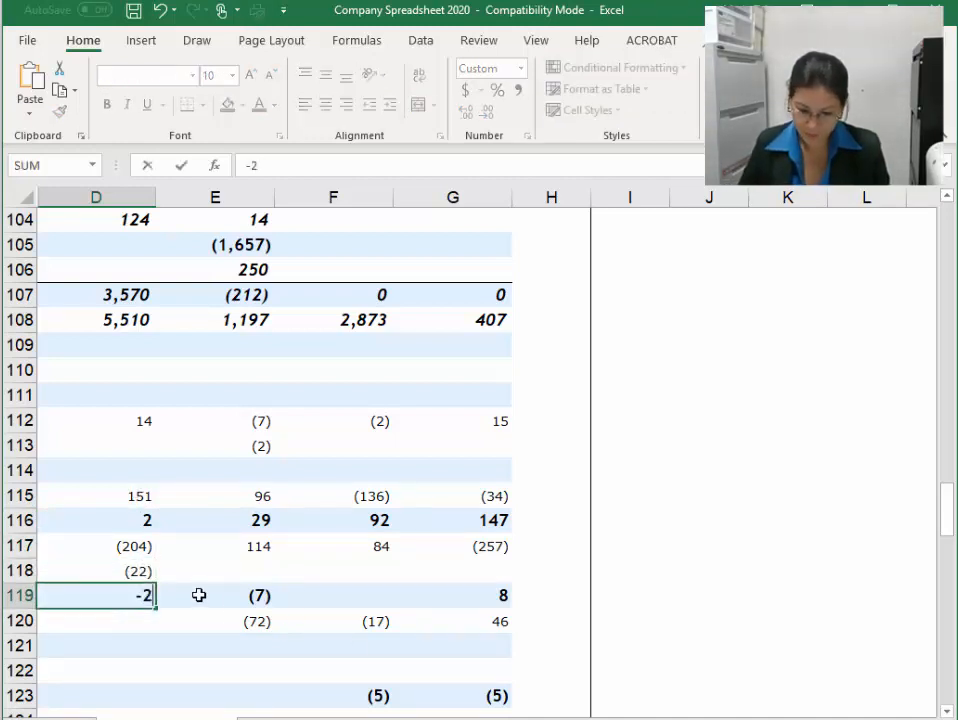
key("Return")
type("24")
key("Return")
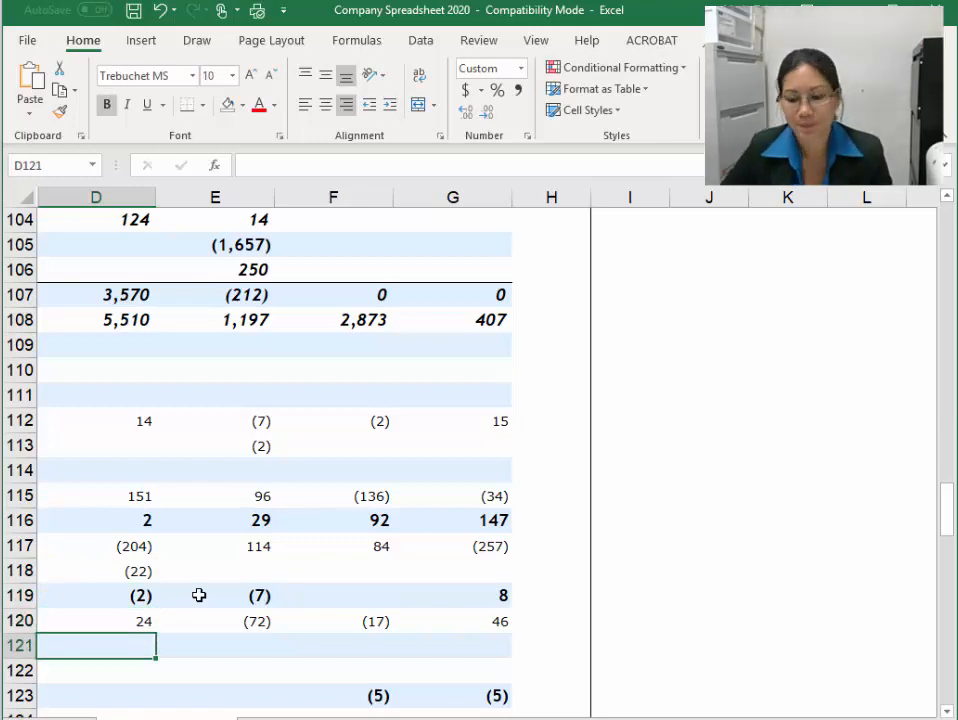
Look up the remeasurement loss on defined benefit plan in the annual report and enter -1 in both D123 and E123 in Excel
key("Home")
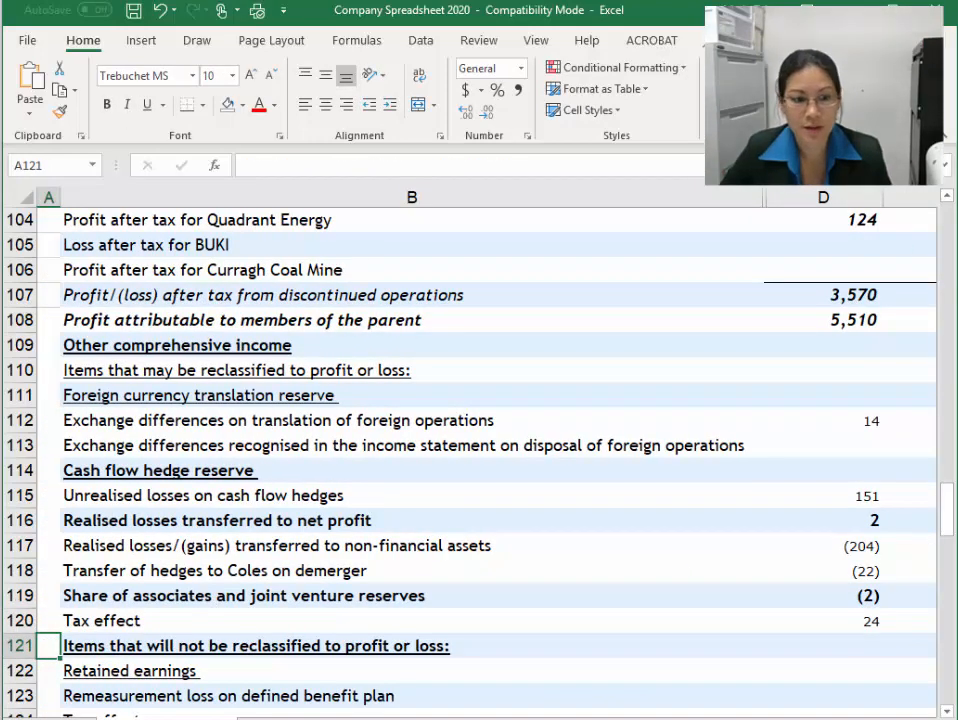
key("alt+Tab")
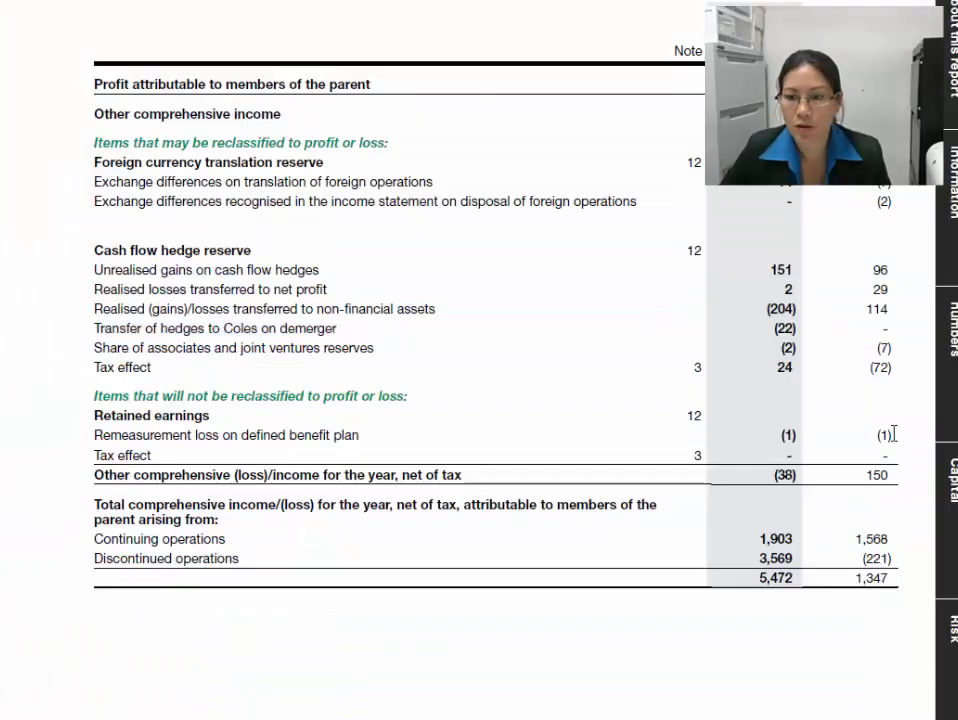
left_click_drag(895, 433, 782, 436)
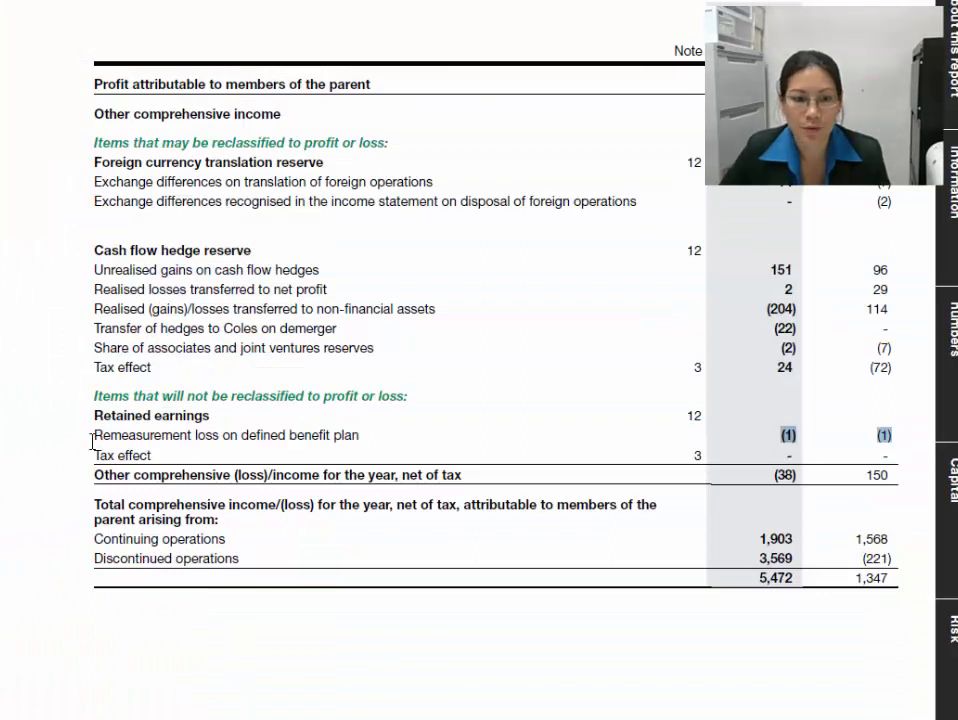
left_click_drag(92, 440, 359, 435)
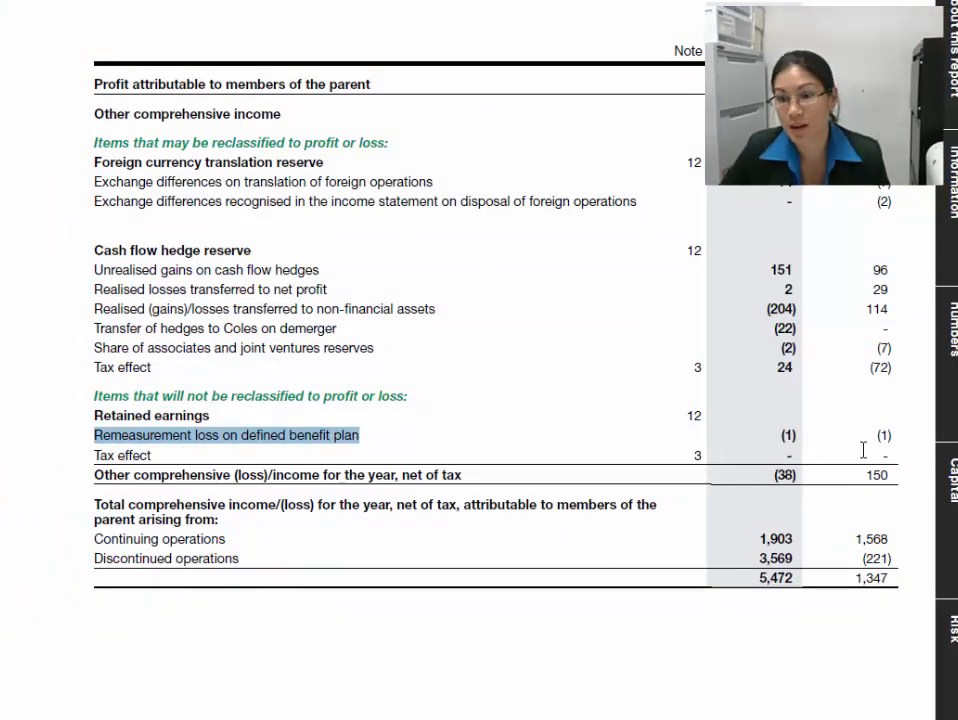
key("alt+Tab")
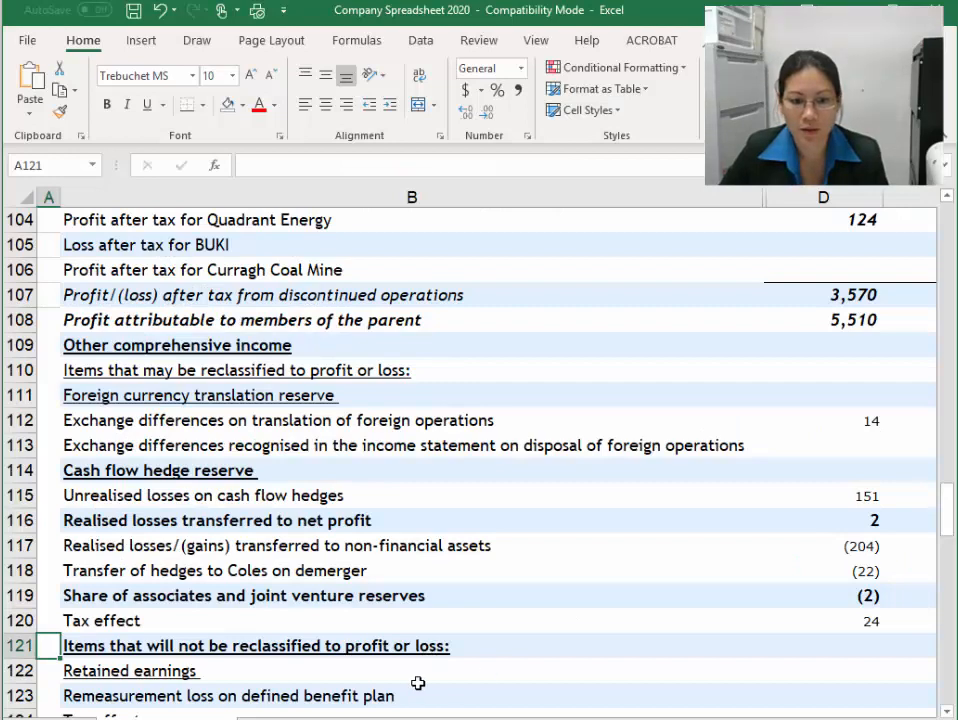
left_click(418, 683)
key("Down")
key("Right")
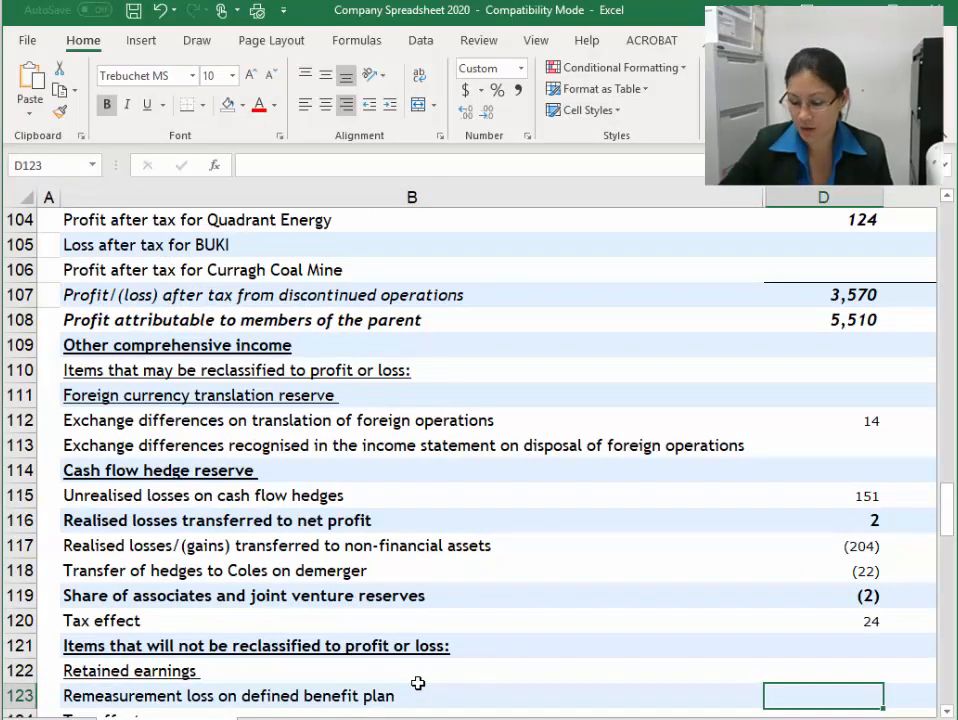
type("-1")
key("Right")
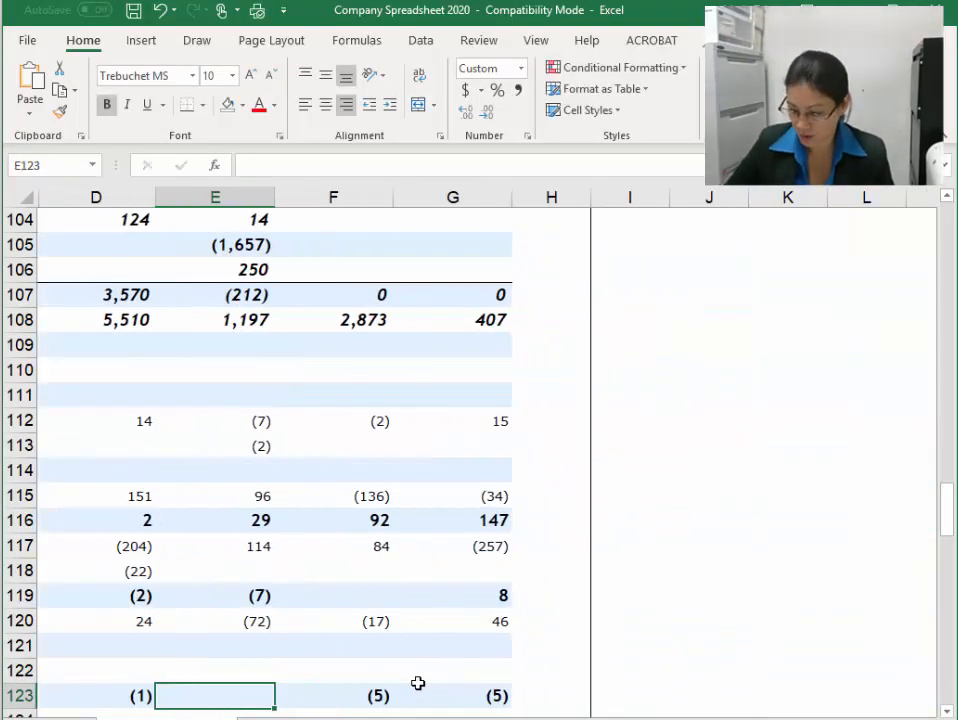
type("-1")
key("Return")
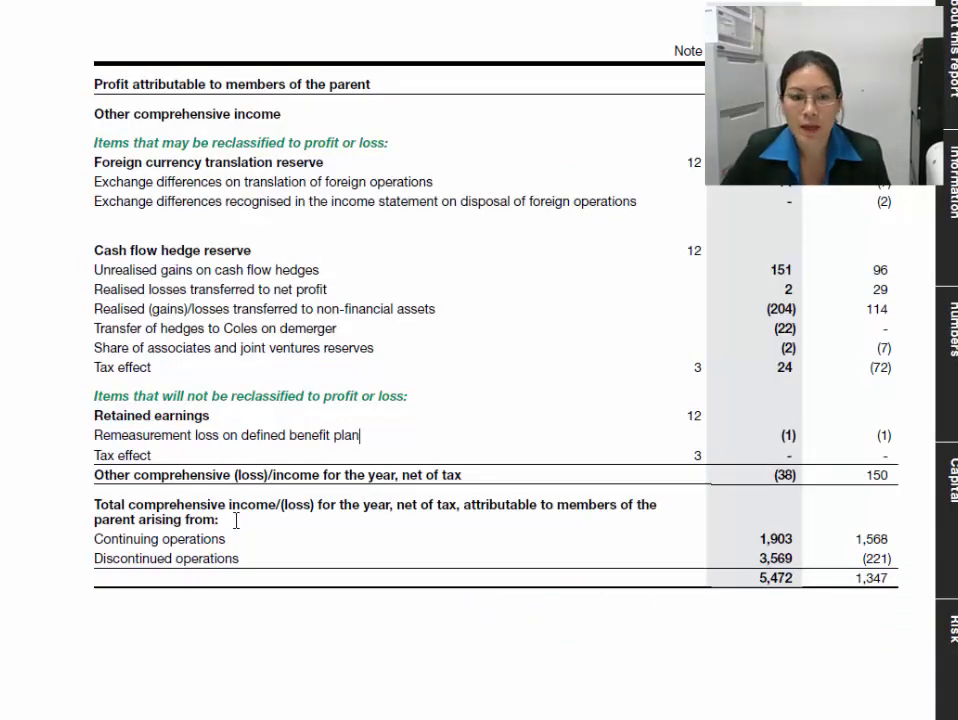
Compare the report's other comprehensive income for both years with the totals in D125 and E125 in Excel
left_click_drag(762, 479, 879, 475)
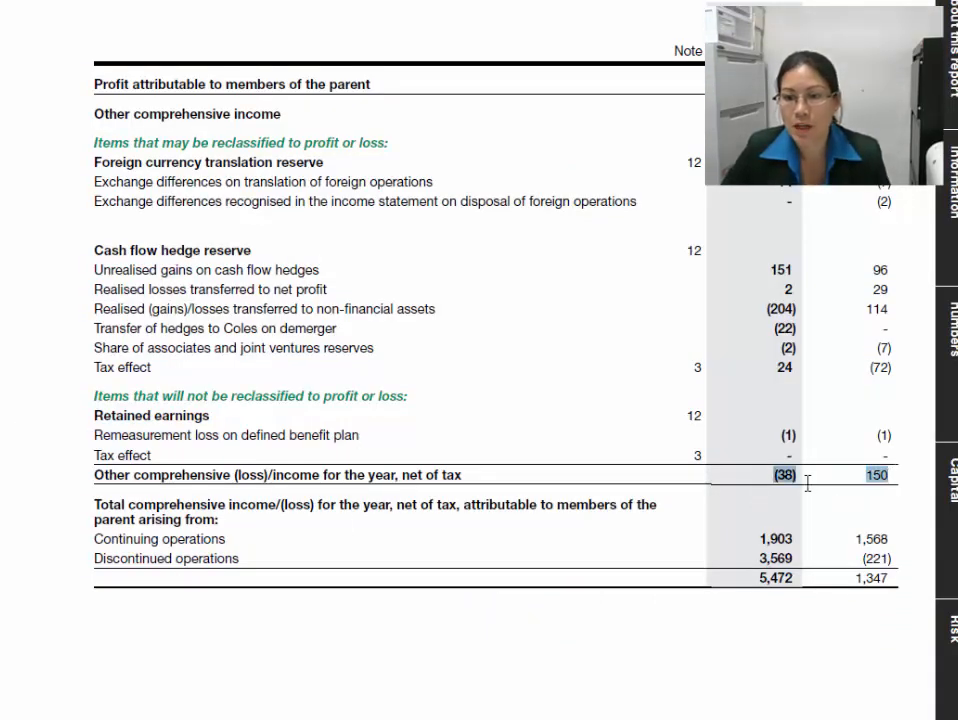
left_click_drag(775, 480, 891, 485)
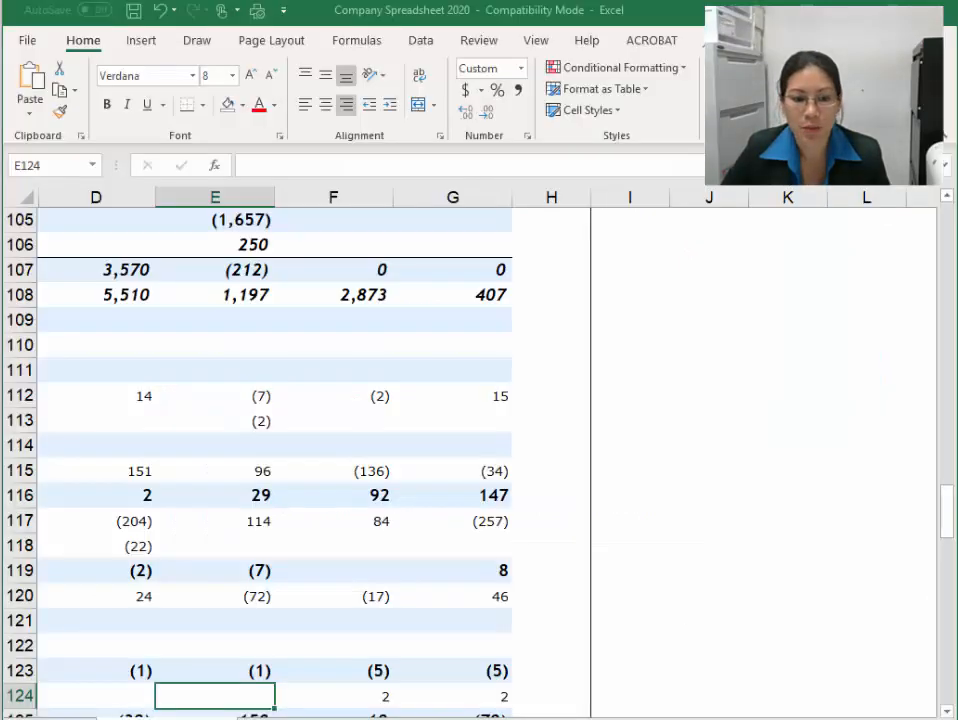
key("Left")
key("Left")
key("Left")
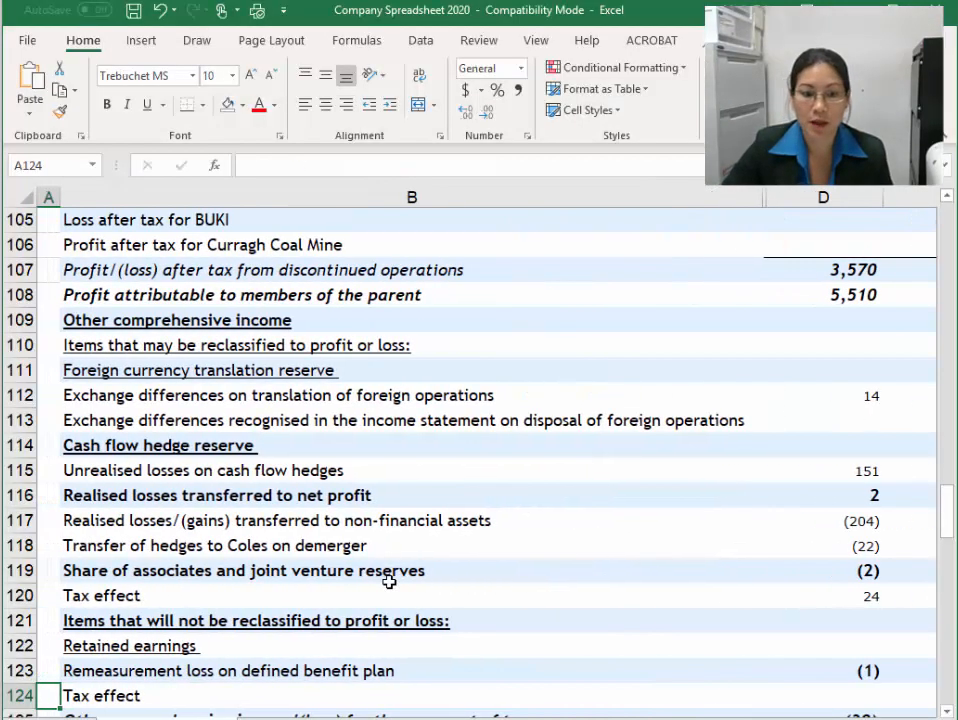
scroll(781, 511, "down", 3)
left_click(840, 496)
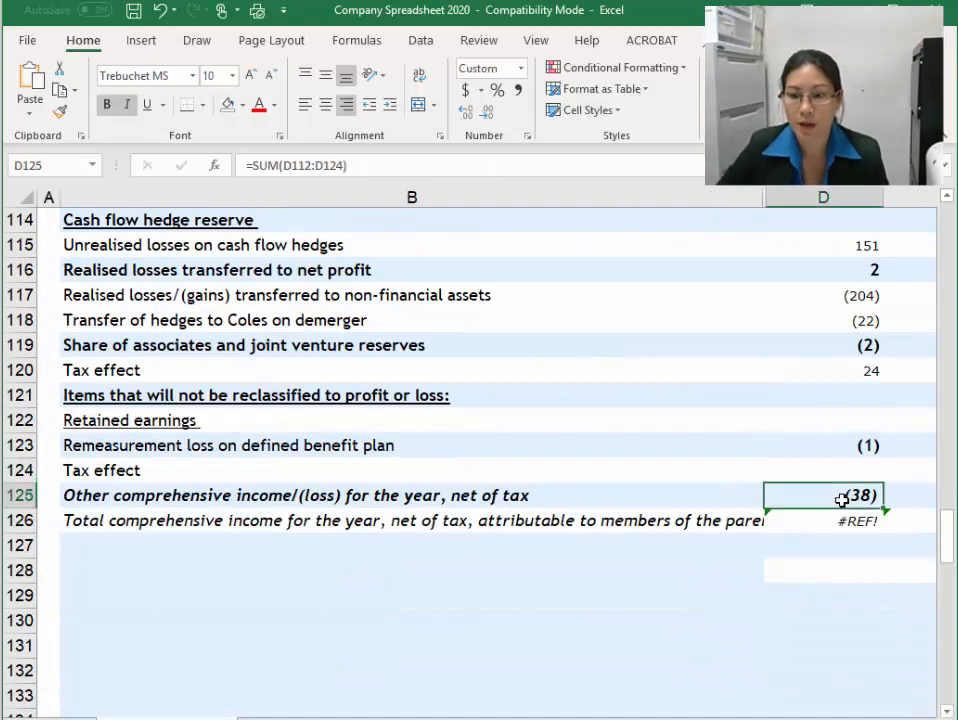
key("Right")
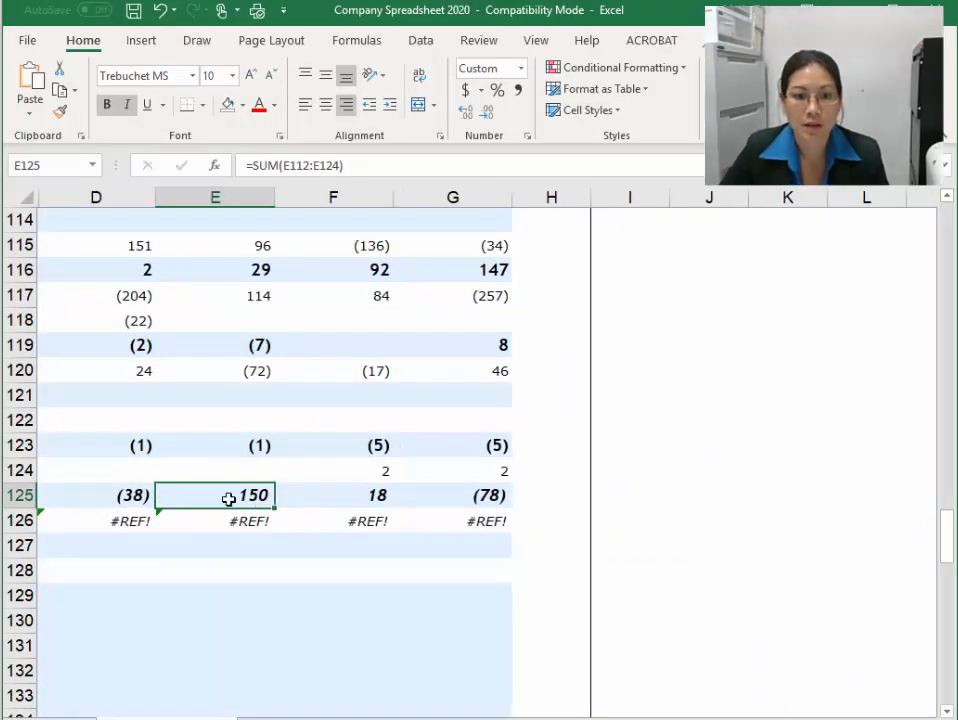
Clear the broken total comprehensive income formula in D126
left_click(130, 522)
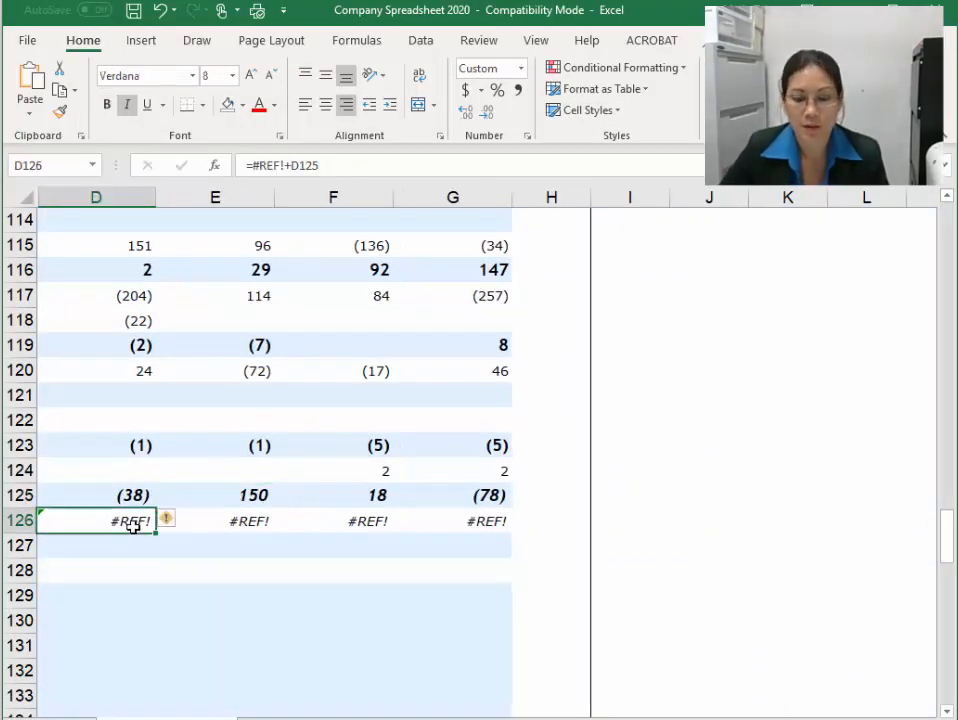
key("Left")
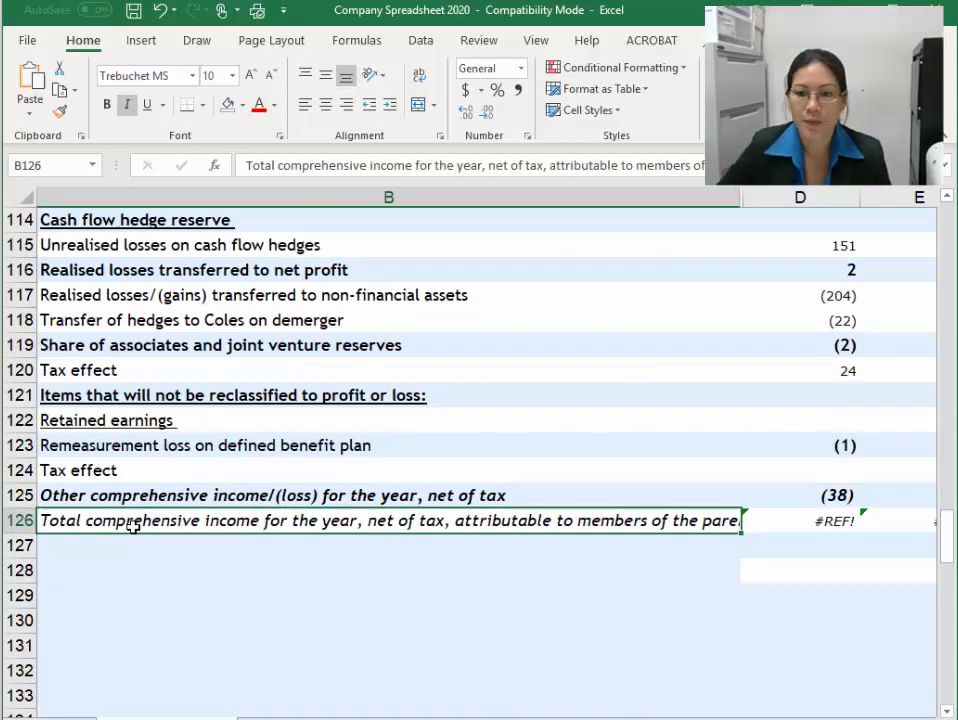
left_click(823, 523)
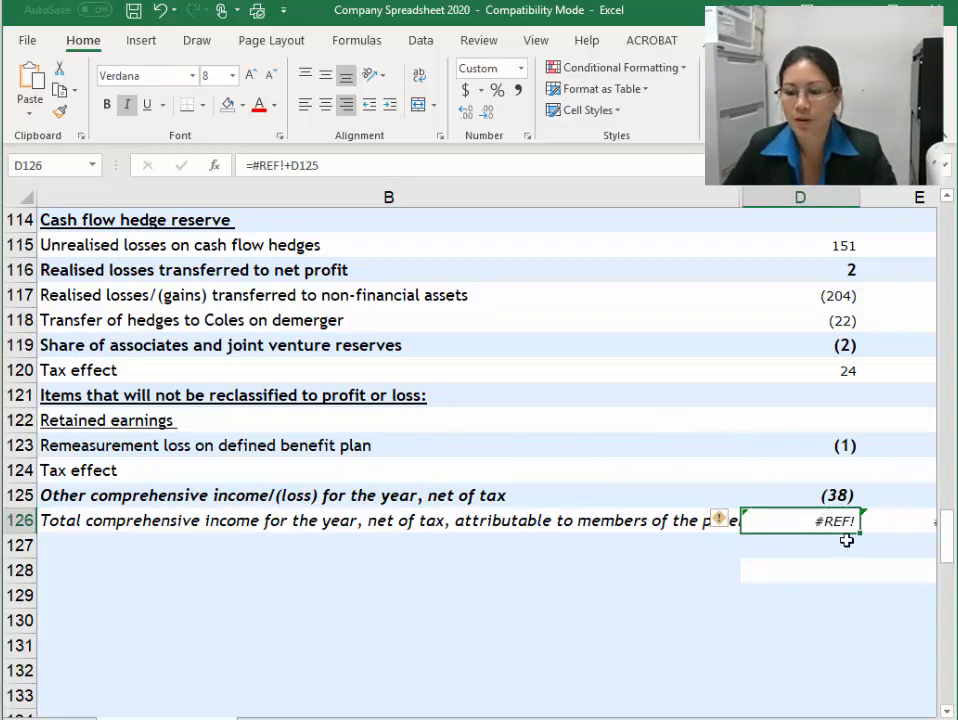
key("Delete")
scroll(644, 602, "right", 3)
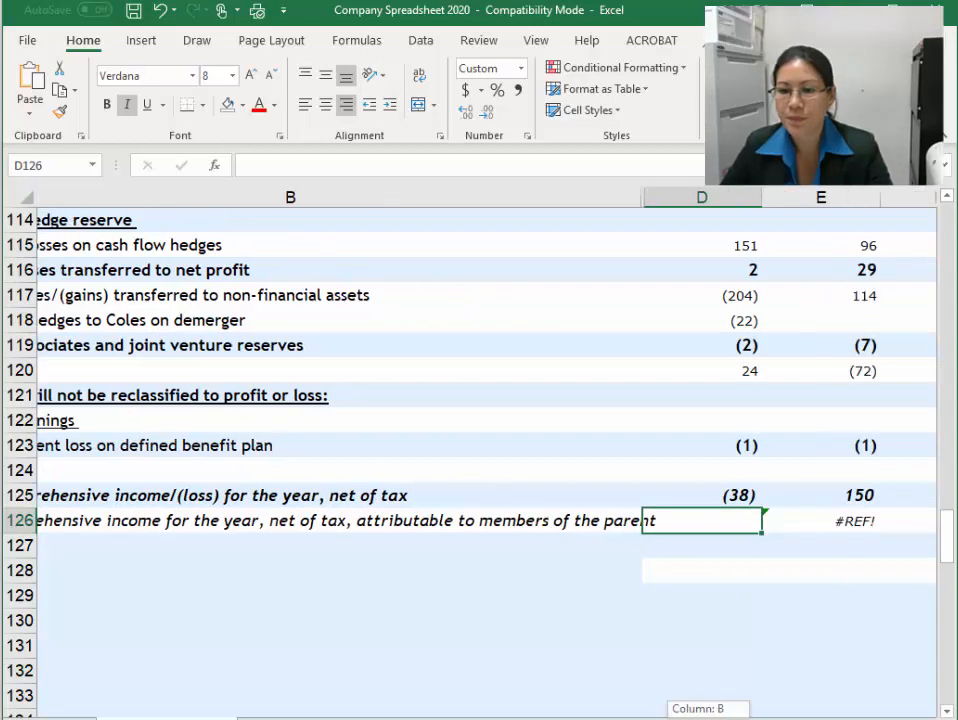
Set total comprehensive income in G126 to =G108+G125 and fill the formula across to D126
left_click(490, 521)
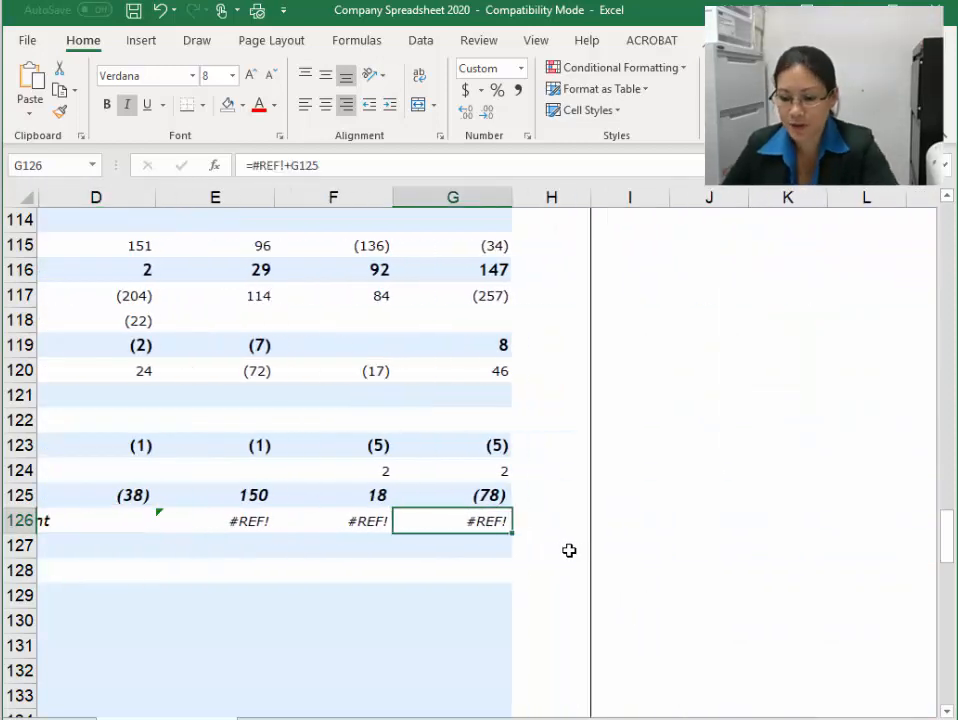
type("=")
scroll(545, 571, "up", 3)
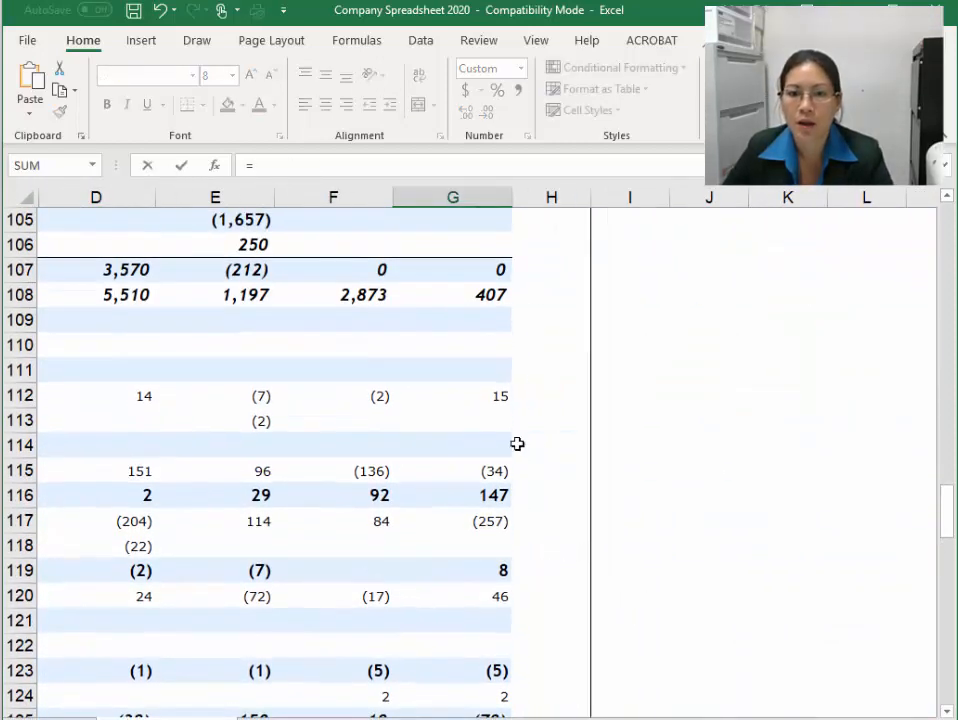
left_click(479, 295)
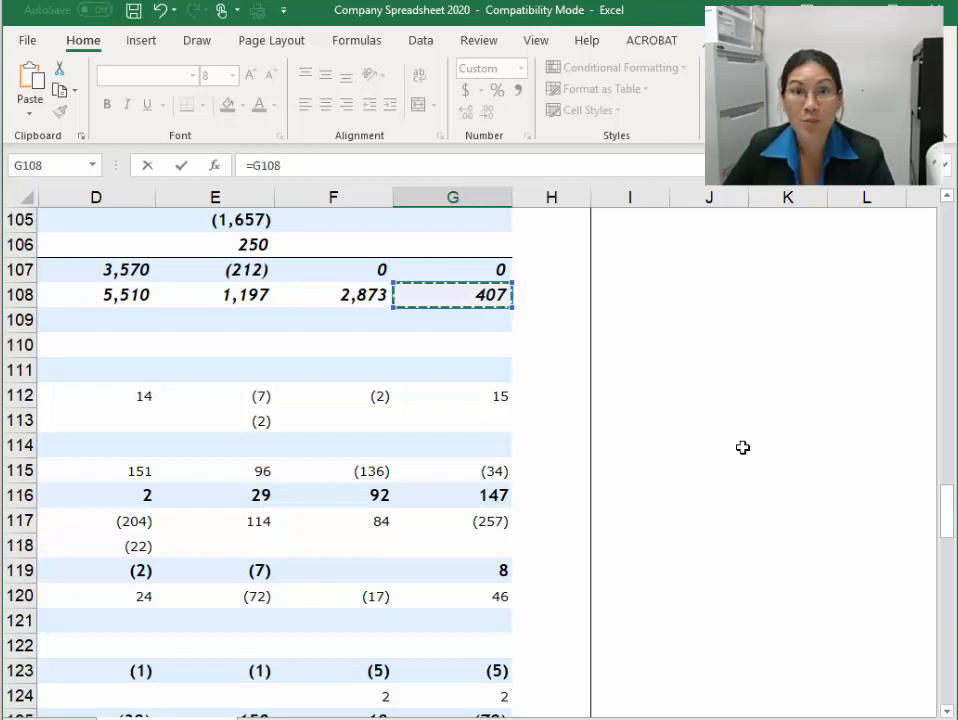
type("+")
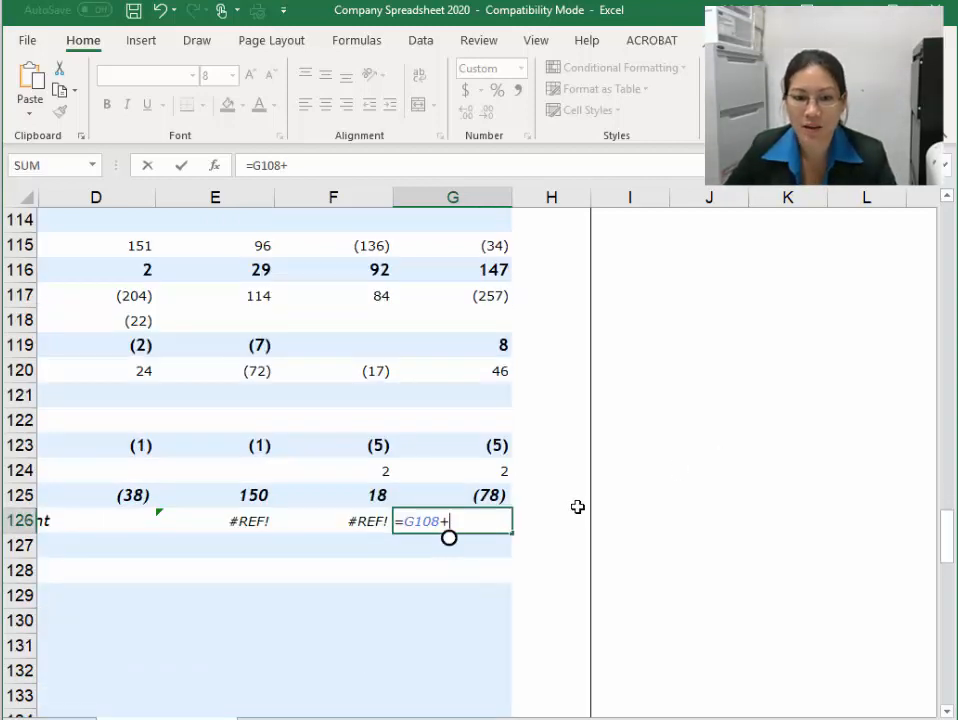
left_click(489, 494)
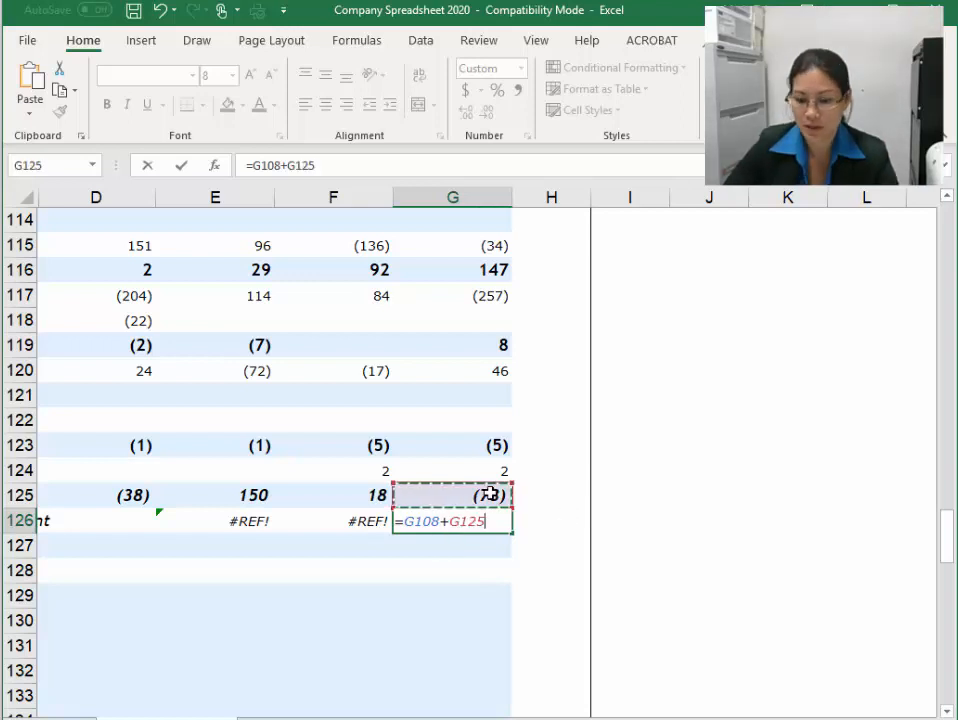
key("Return")
left_click(490, 520)
left_click_drag(511, 532, 80, 540)
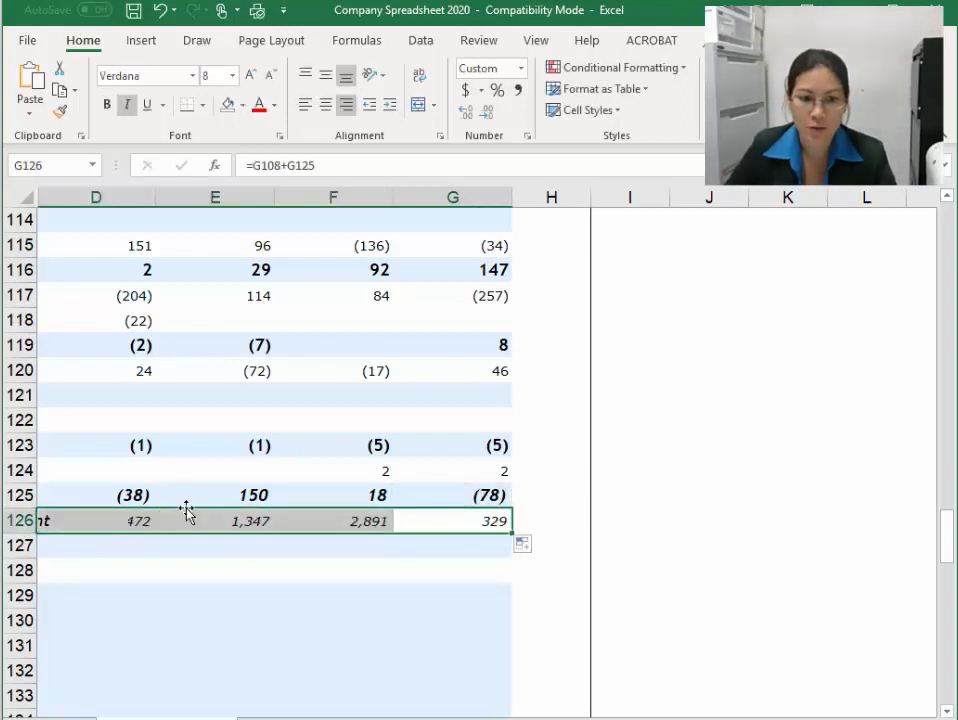
Check the total comprehensive income in D126 and E126 against the two totals in the annual report
left_click(428, 522)
left_click(128, 520)
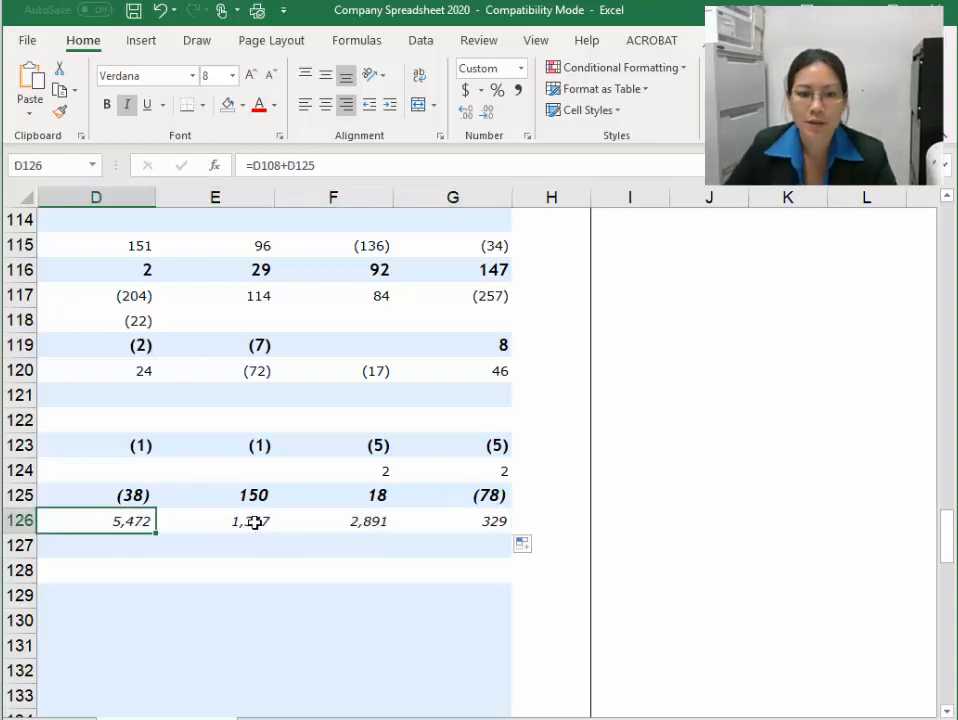
left_click(254, 520)
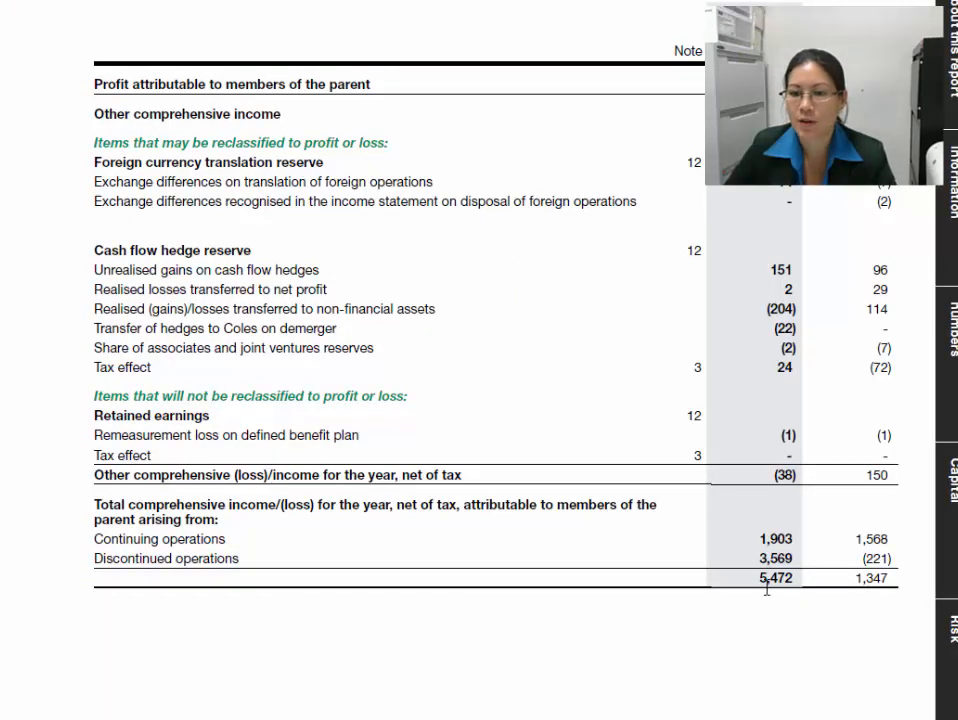
left_click_drag(759, 580, 888, 578)
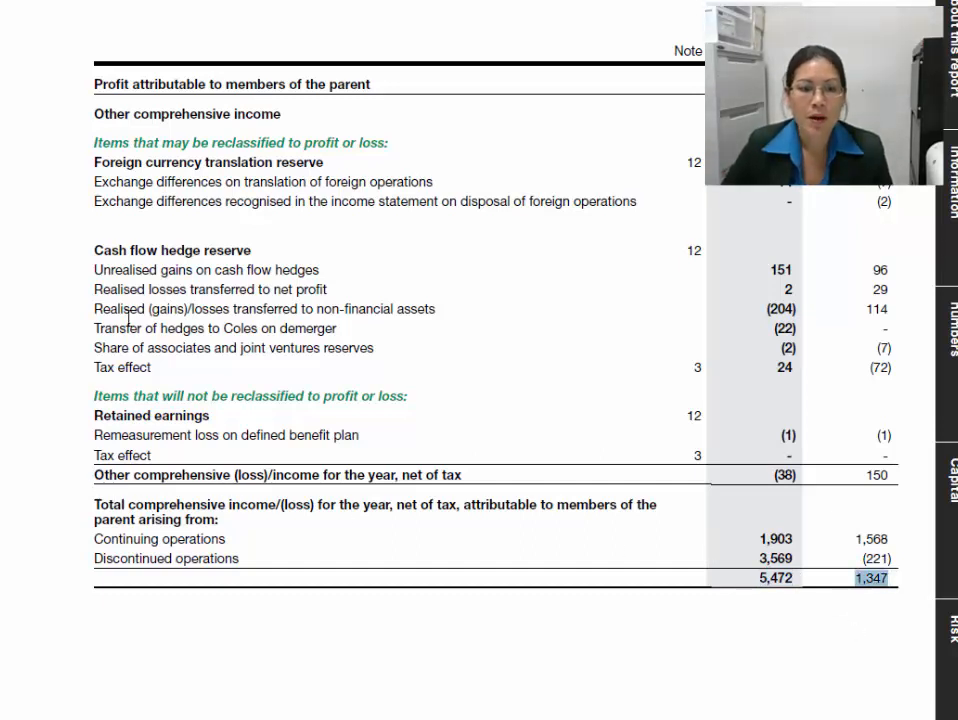
Compare the report's other comprehensive income line with its total comprehensive income line
left_click_drag(91, 470, 243, 484)
left_click_drag(89, 507, 241, 507)
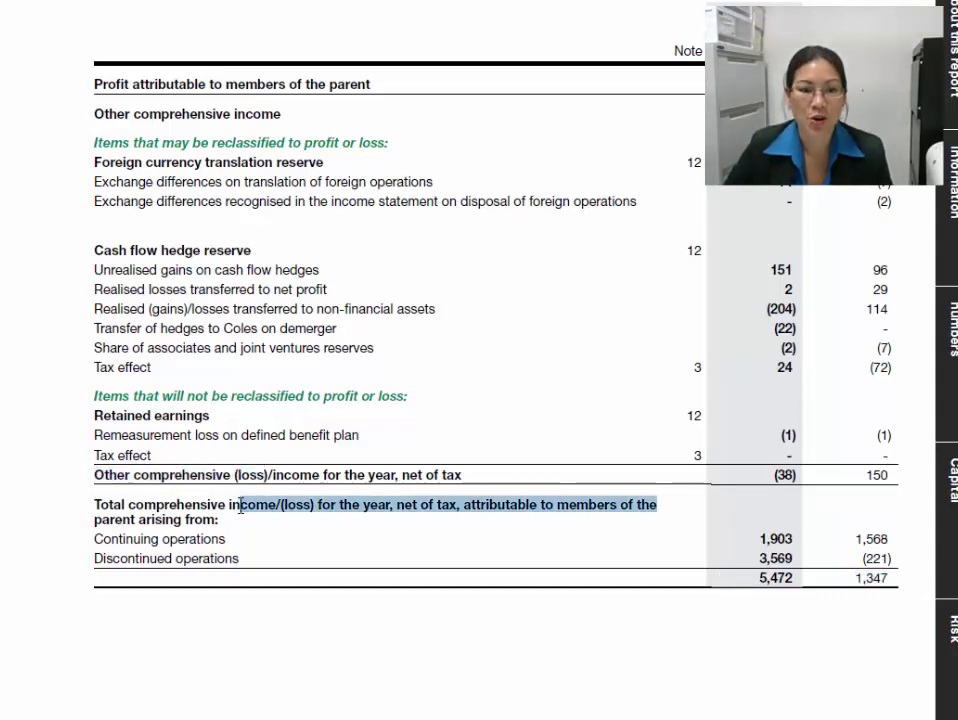
left_click_drag(104, 488, 207, 476)
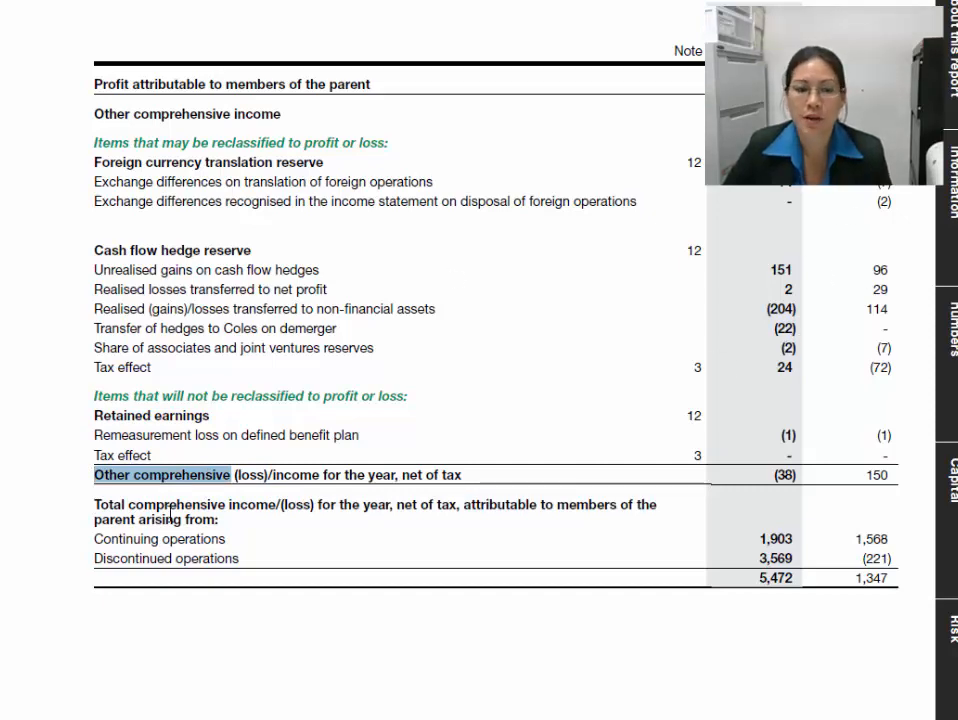
left_click_drag(93, 503, 183, 496)
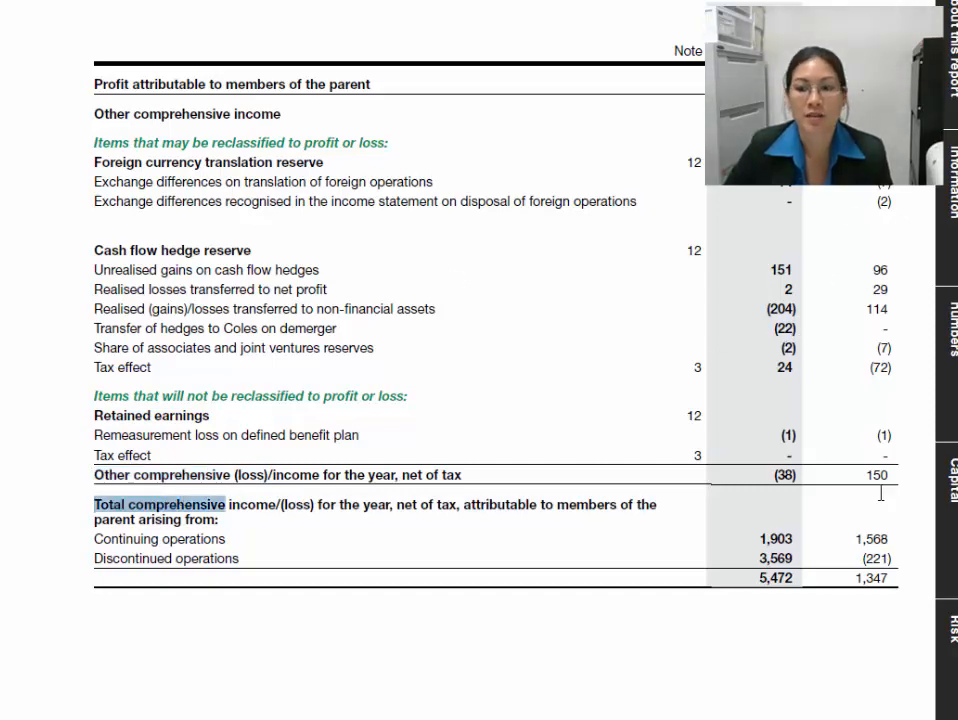
left_click_drag(881, 493, 922, 484)
left_click(922, 484)
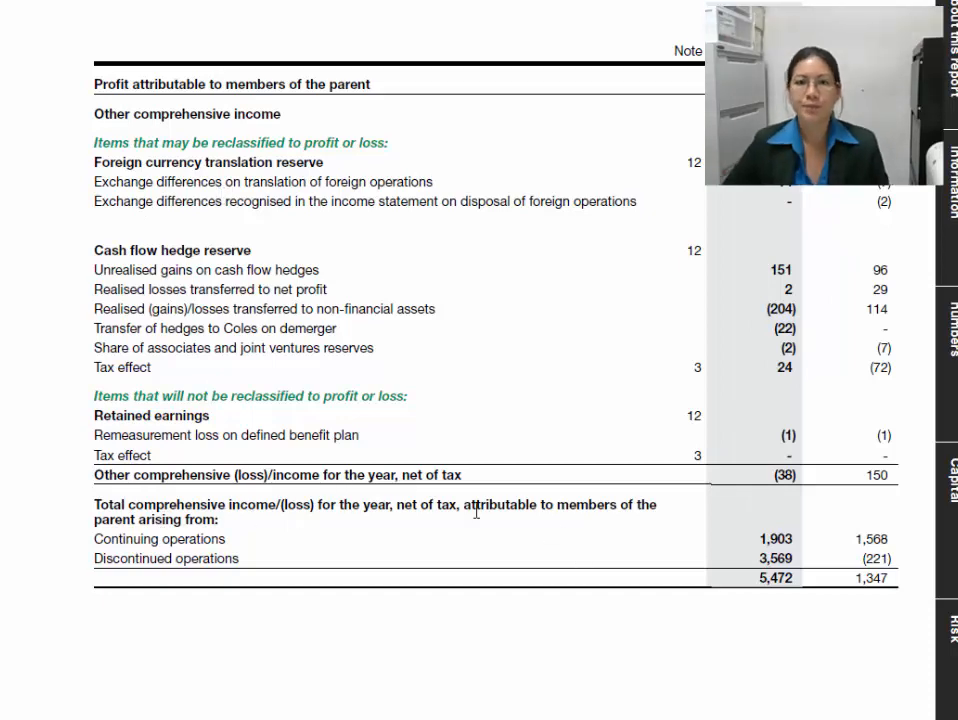
Return to the spreadsheet and delete the surplus blank rows between the total comprehensive income section and the Working Area, keeping row 128 as a spacer
left_click(335, 717)
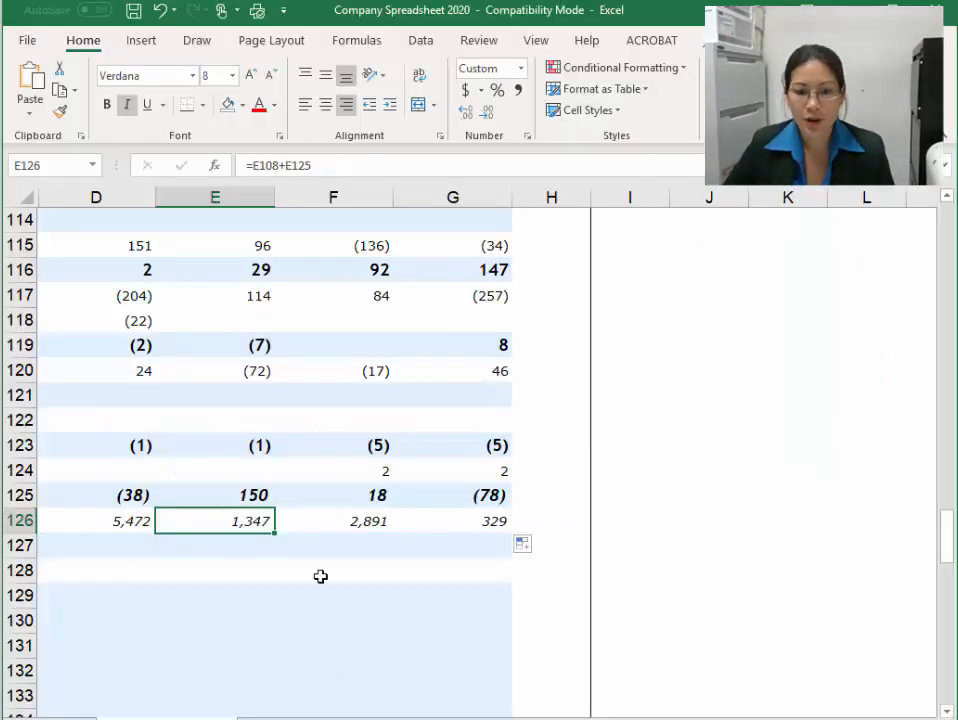
key("Left")
key("Left")
key("Left")
scroll(313, 570, "down", 3)
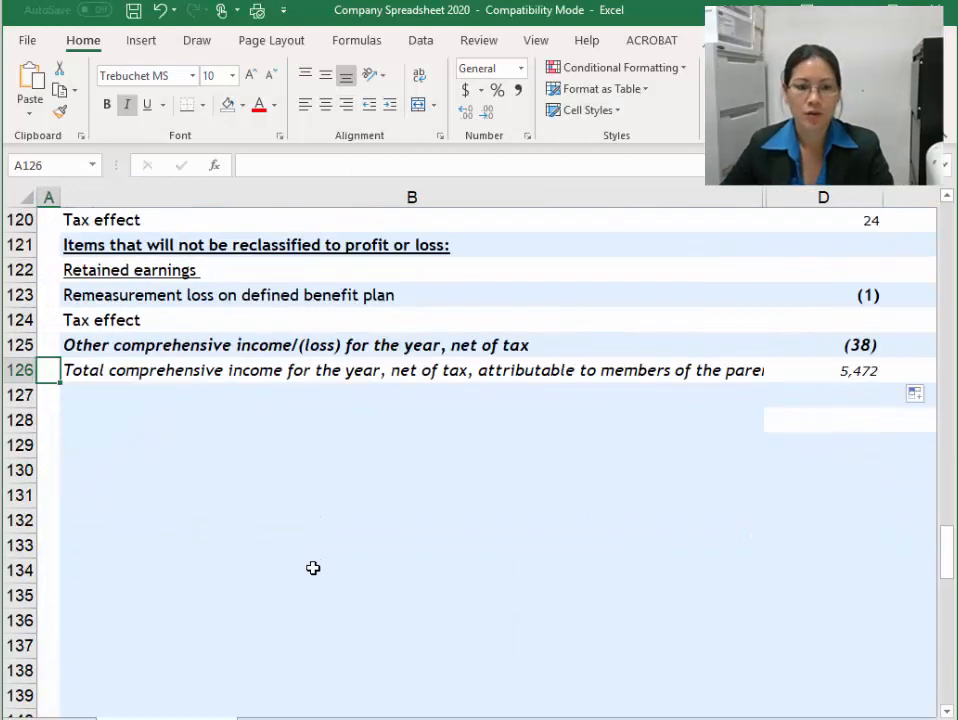
left_click_drag(25, 344, 42, 597)
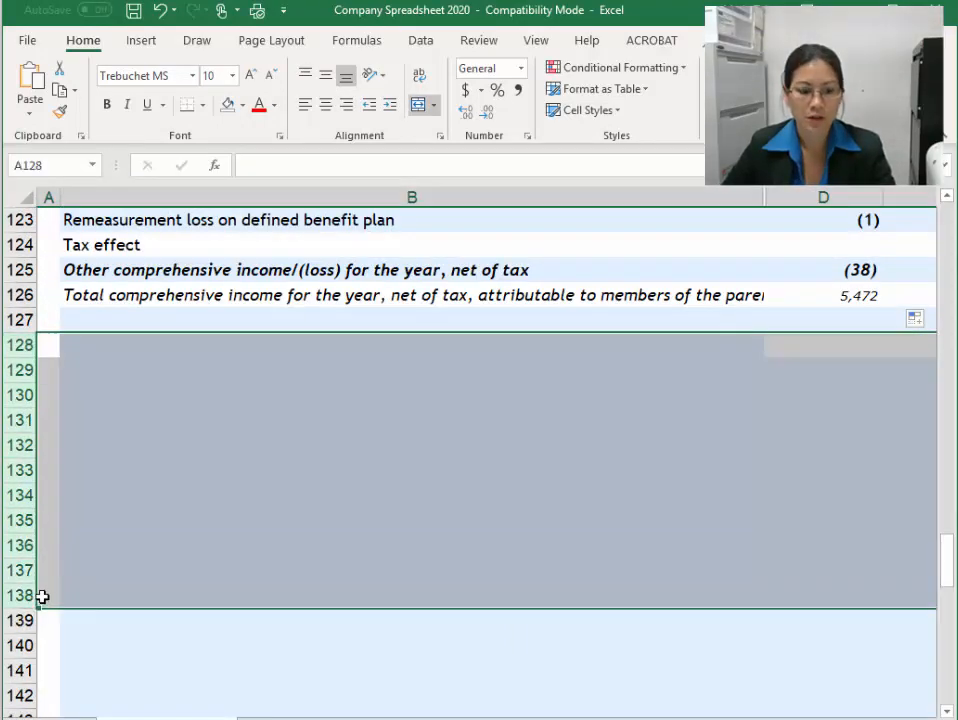
right_click(41, 590)
left_click(92, 432)
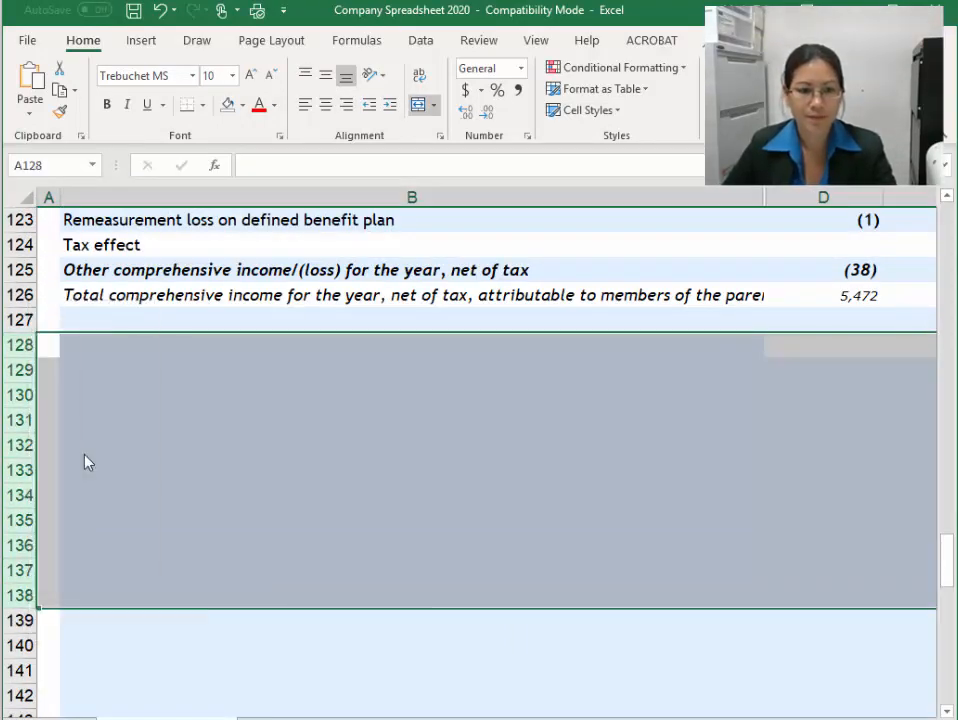
left_click_drag(20, 345, 46, 598)
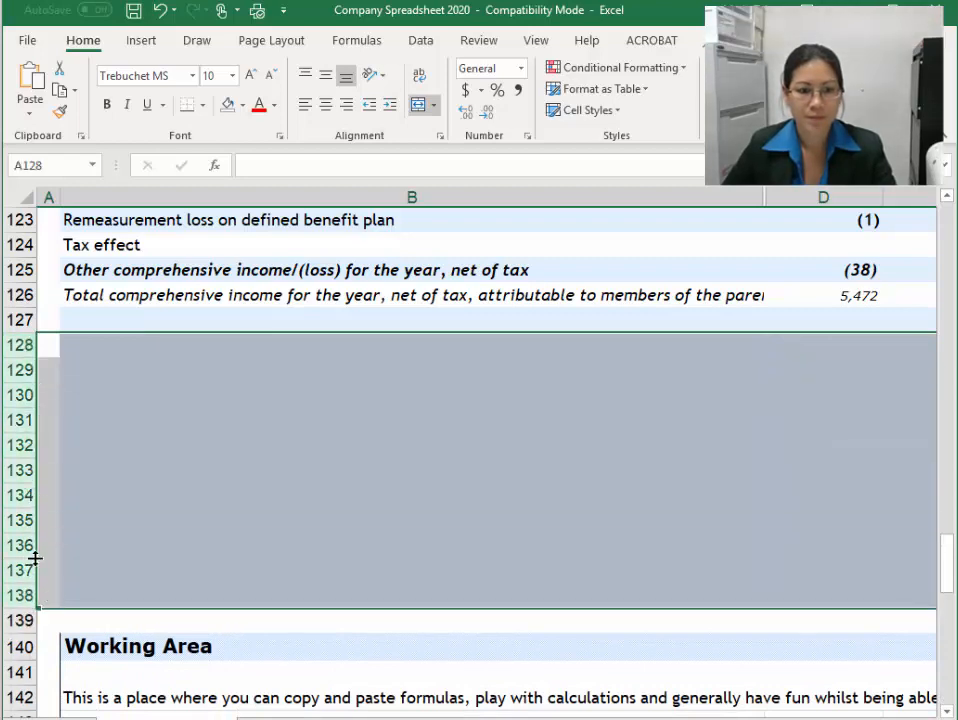
right_click(18, 545)
left_click(72, 421)
left_click(200, 442)
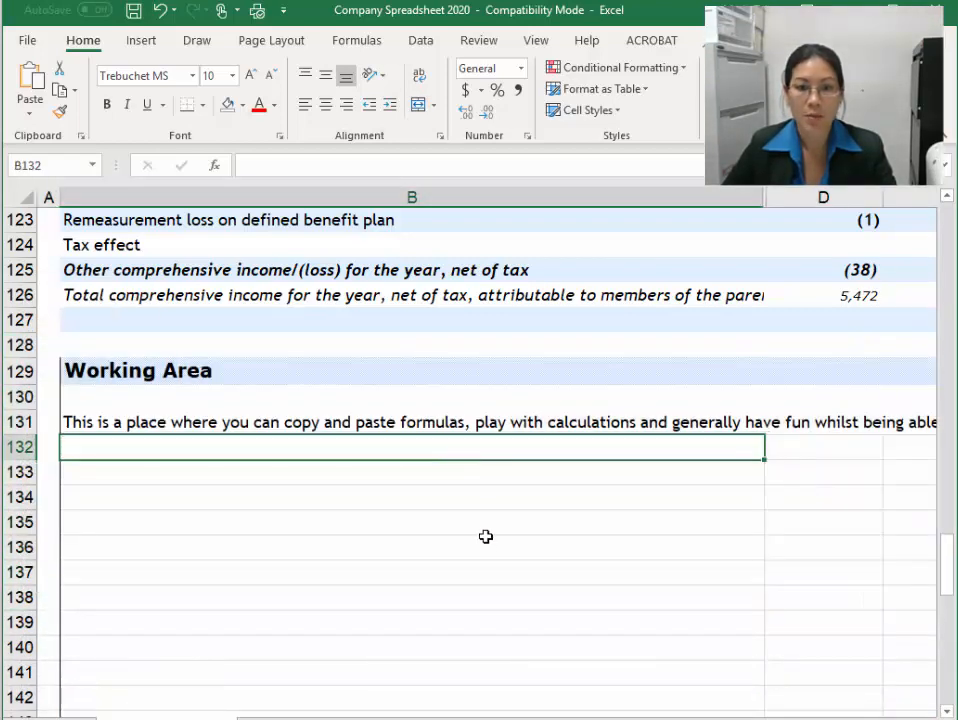
Review the income statement in the sheet, from the other comprehensive income lines back up to the revenue section
scroll(486, 540, "up", 2)
scroll(486, 546, "up", 3)
scroll(582, 584, "up", 6)
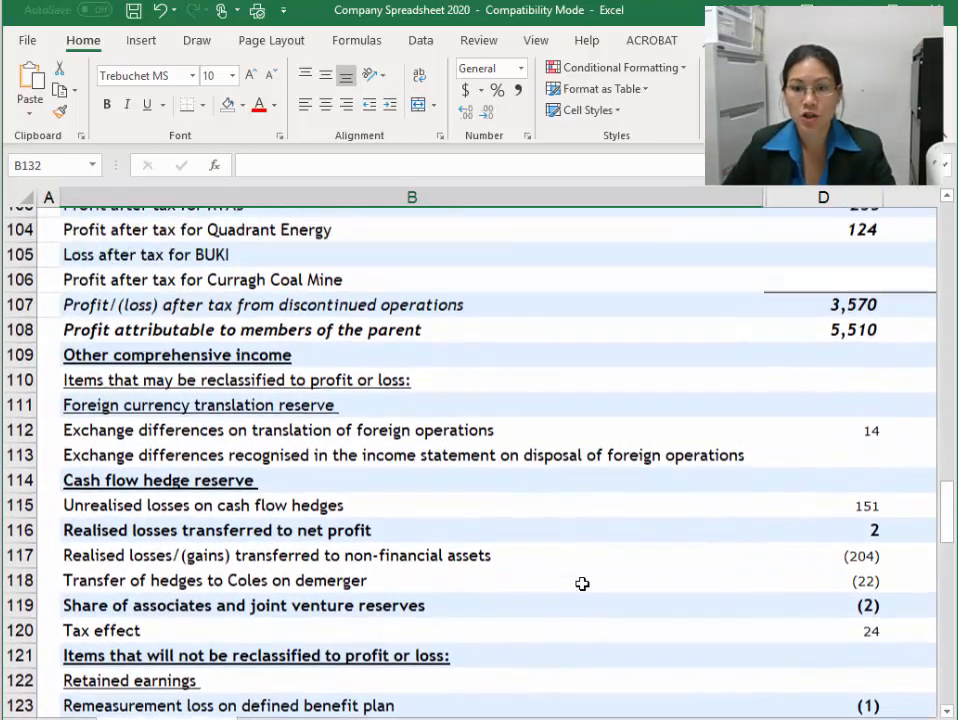
scroll(585, 578, "up", 5)
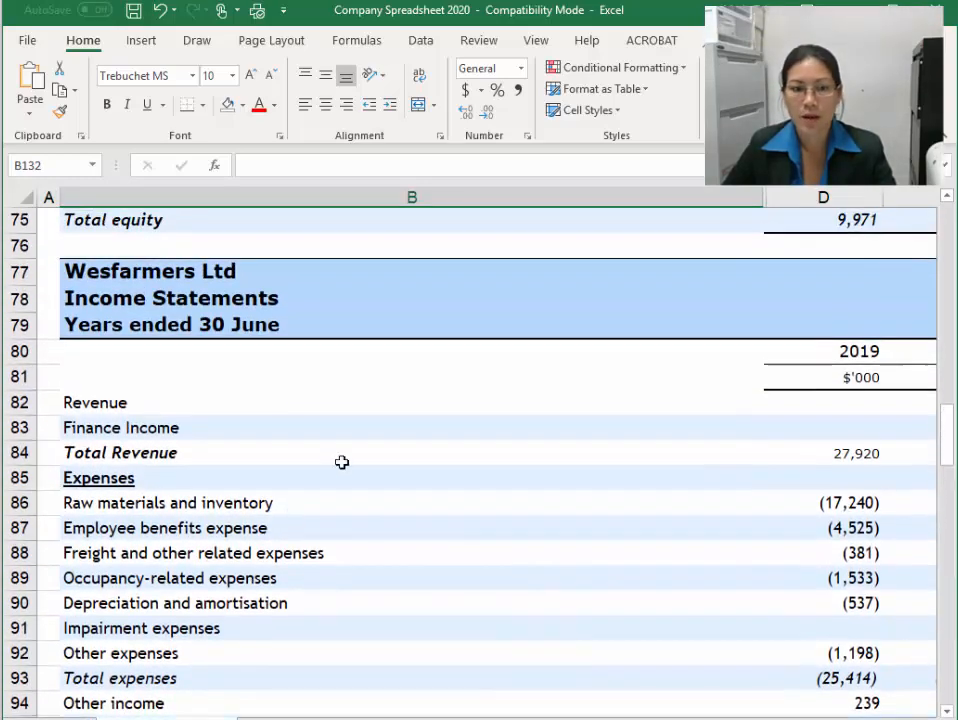
left_click(370, 569)
scroll(369, 569, "down", 3)
scroll(369, 569, "down", 11)
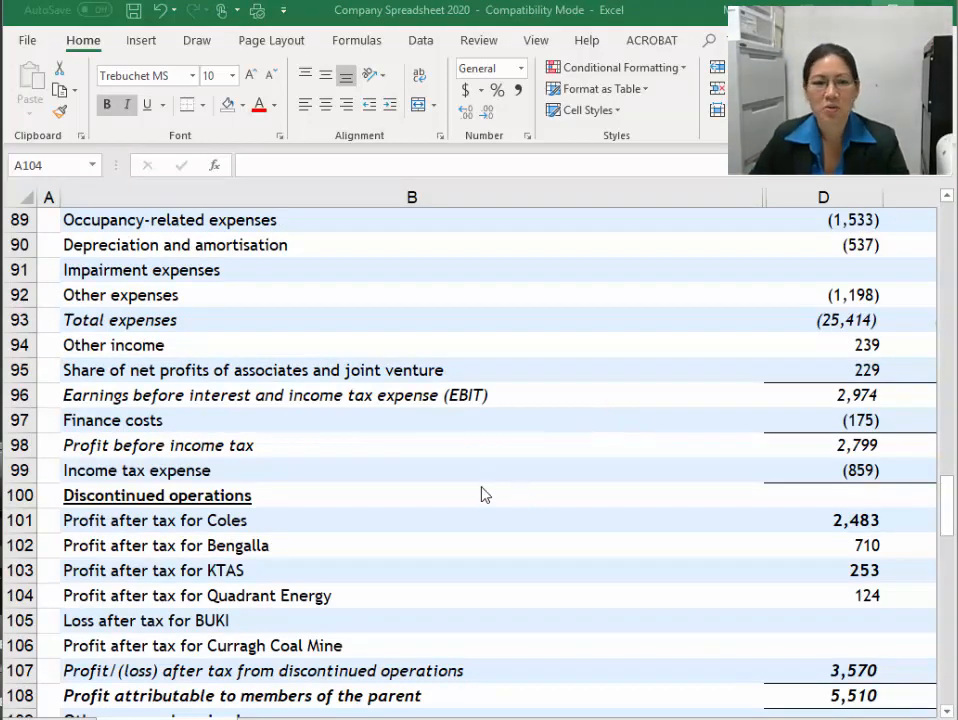
scroll(485, 495, "up", 7)
scroll(481, 494, "down", 1)
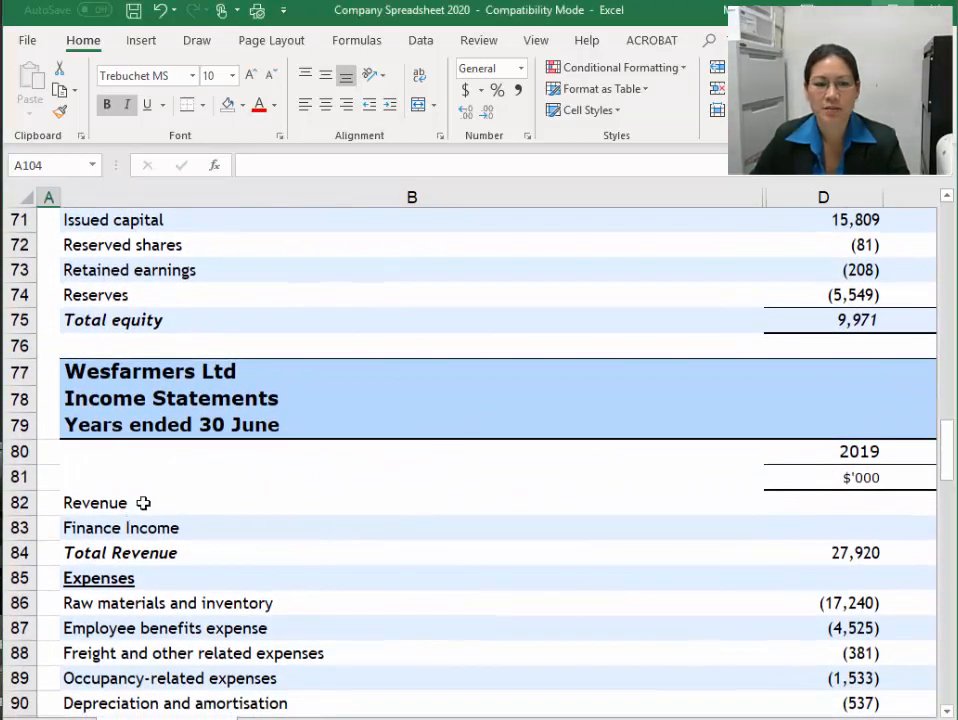
Examine the Revenue, Finance Income and Total Revenue rows in the 2019 column of the income statement
left_click(84, 502)
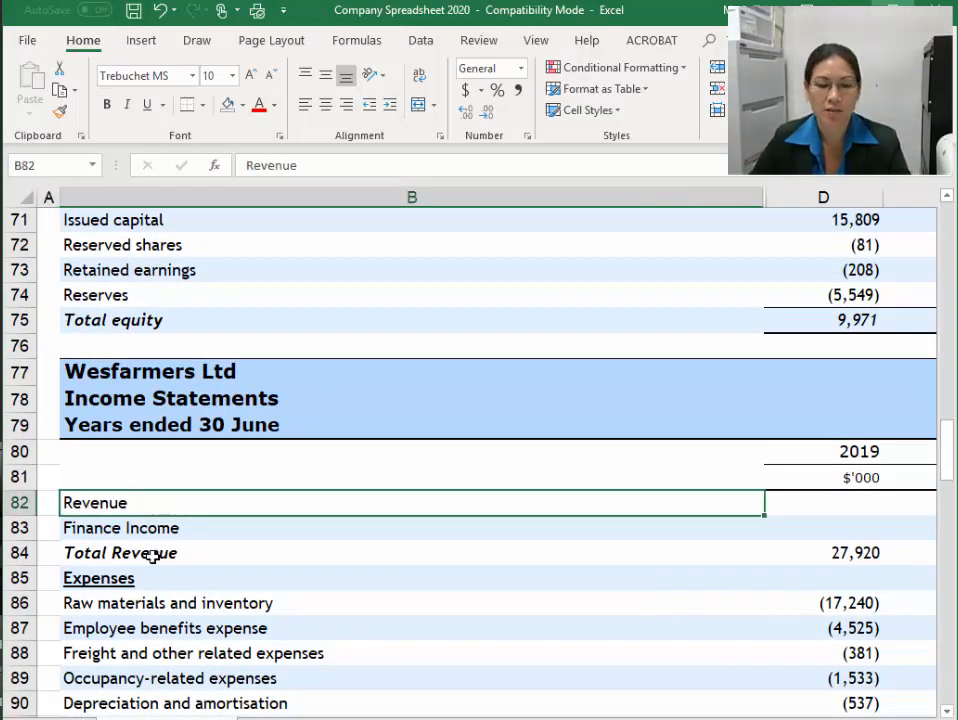
left_click(154, 553)
left_click(837, 551)
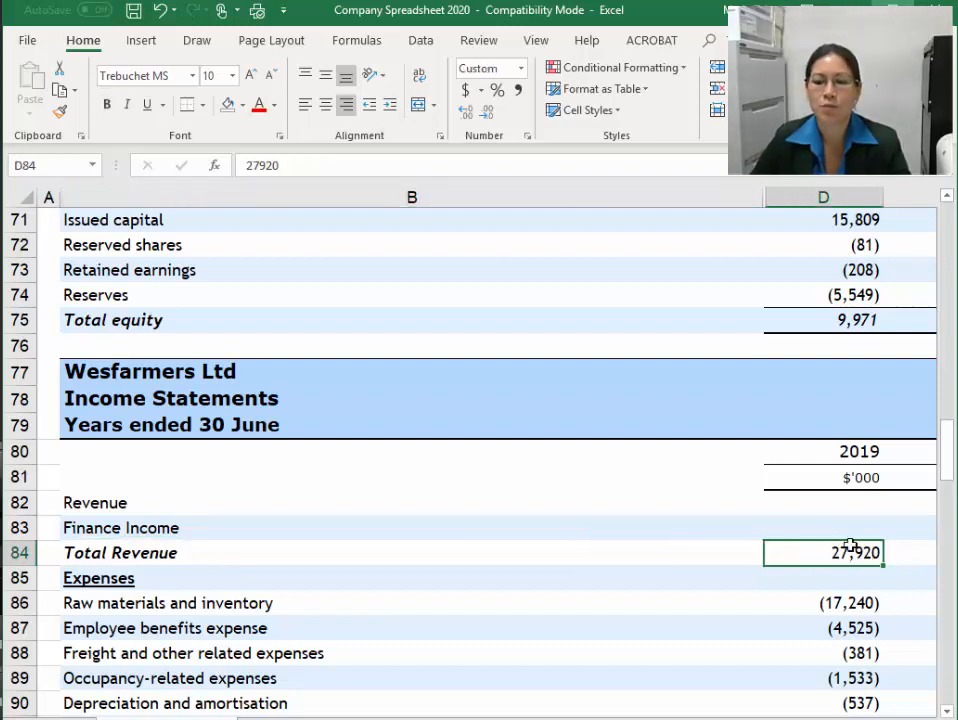
left_click(870, 520)
key("shift+Right")
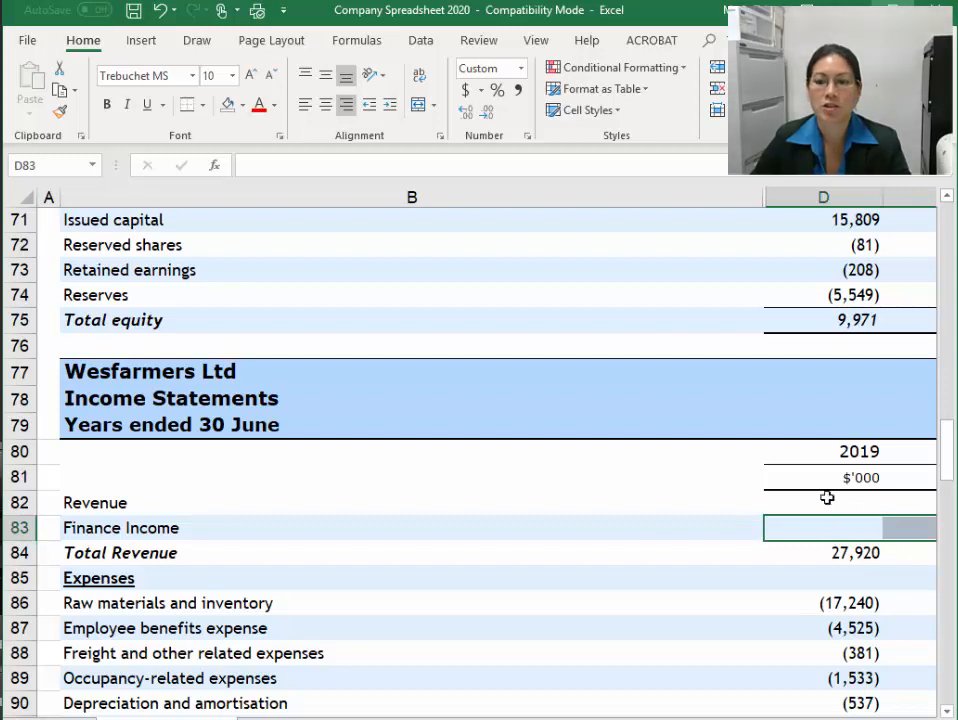
left_click(828, 500)
left_click(829, 550)
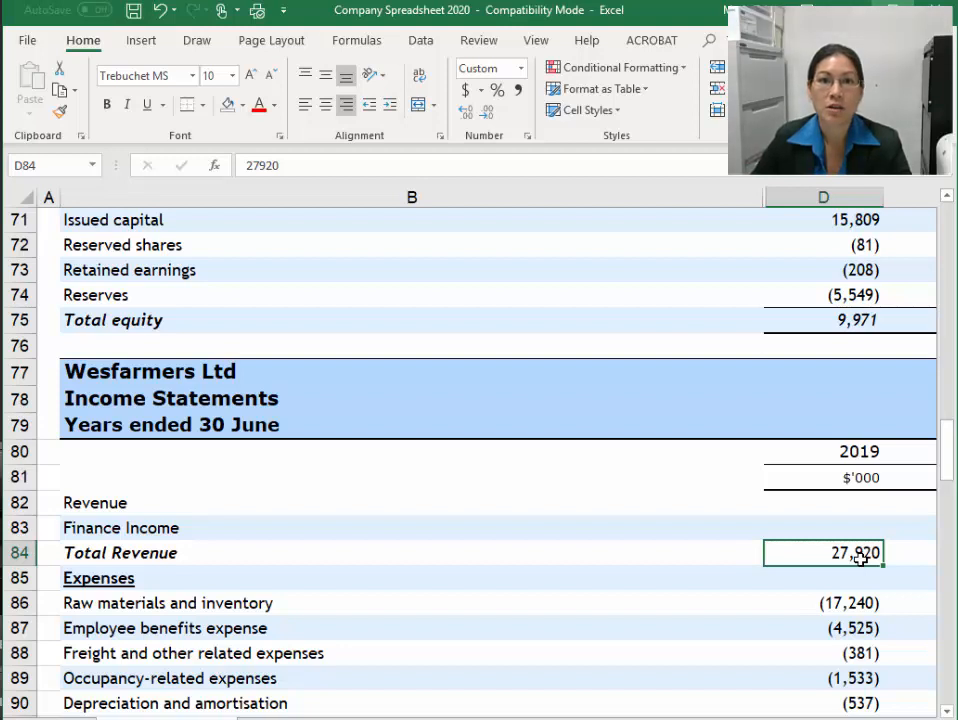
Inspect the empty Finance Income row 83 alongside the Total Revenue entry in D84
right_click(19, 527)
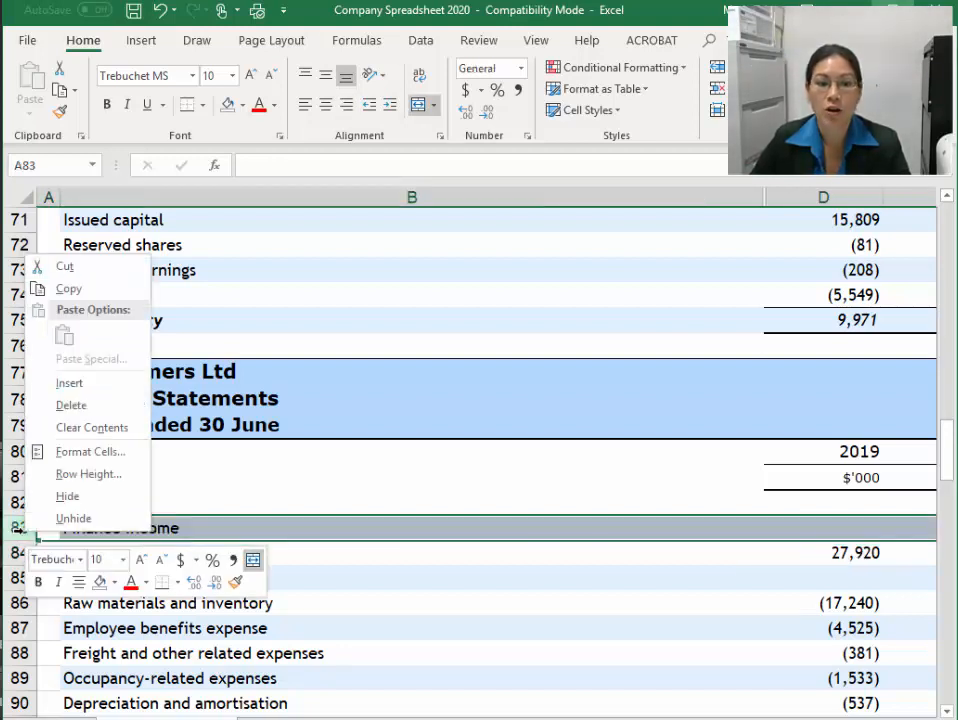
left_click(348, 537)
left_click(141, 527)
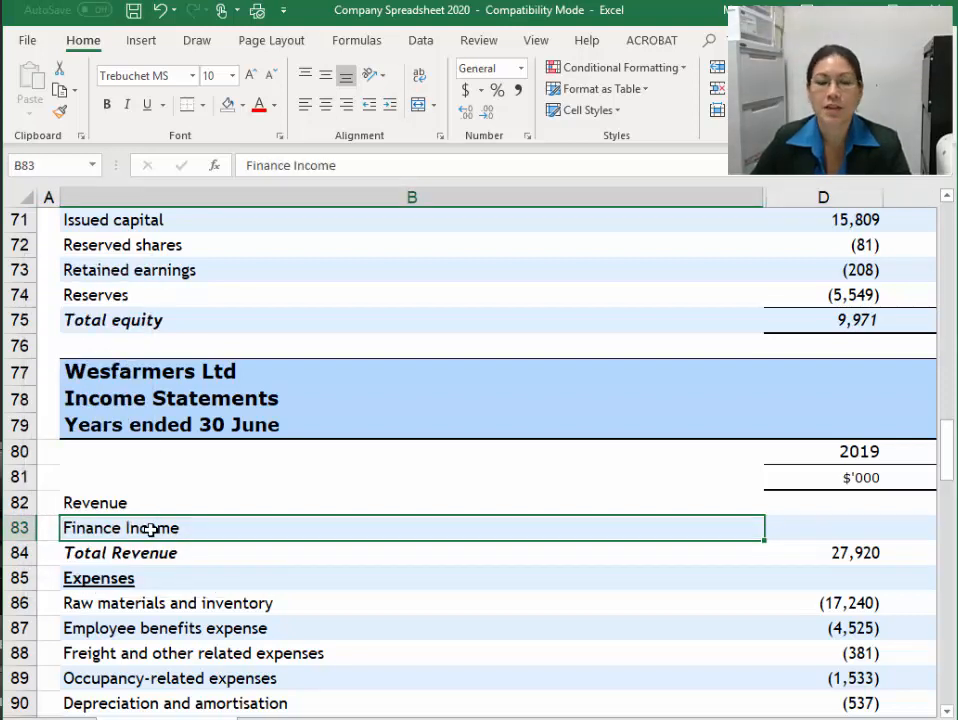
left_click(845, 556)
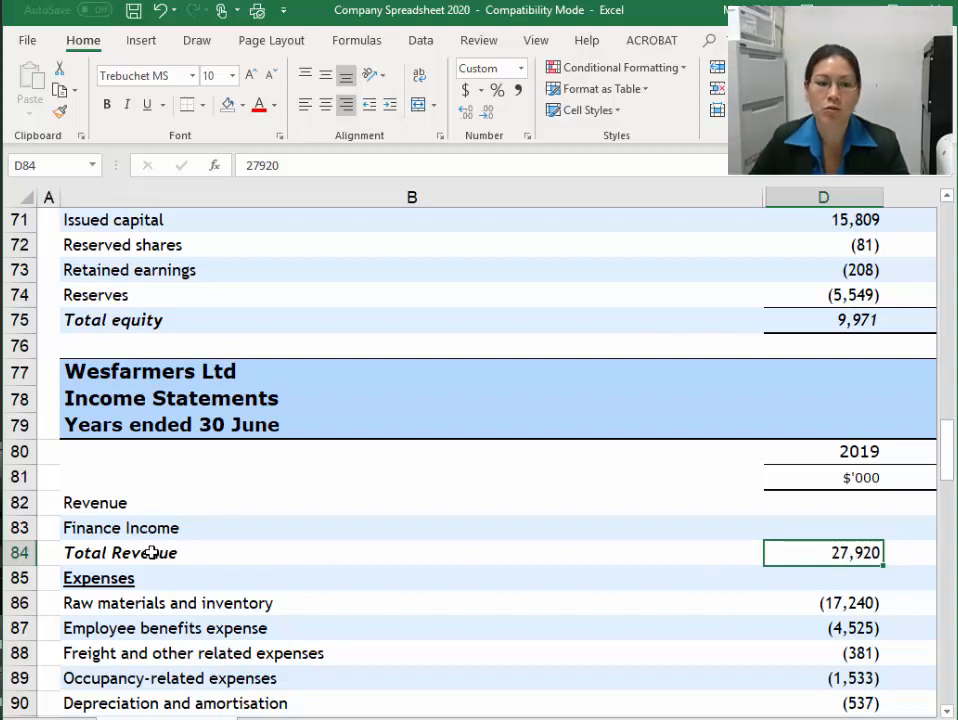
left_click(265, 555)
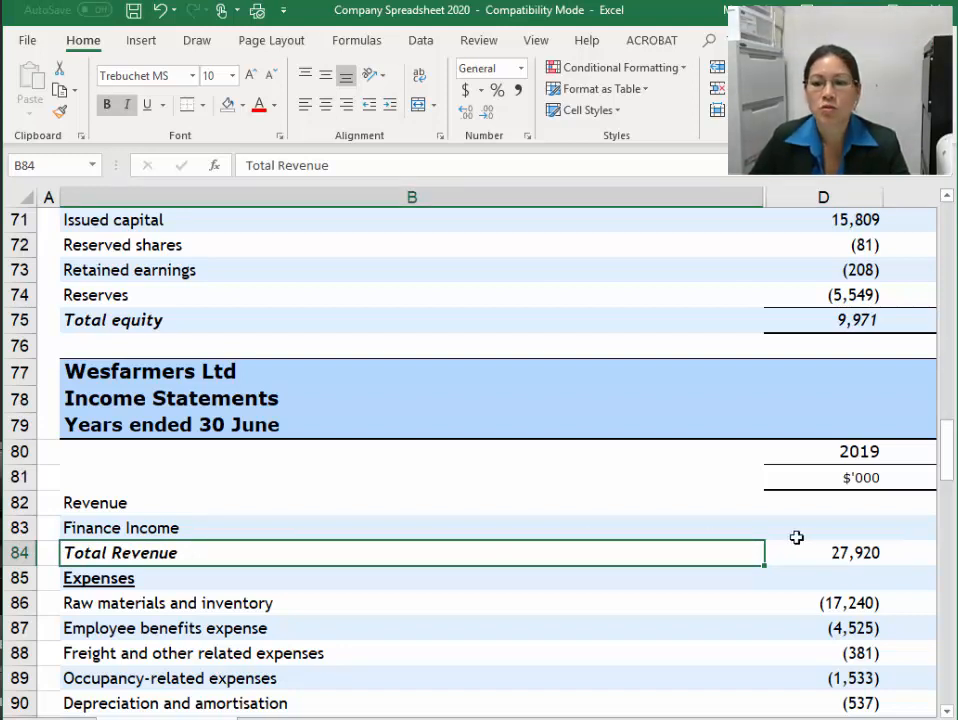
left_click(847, 553)
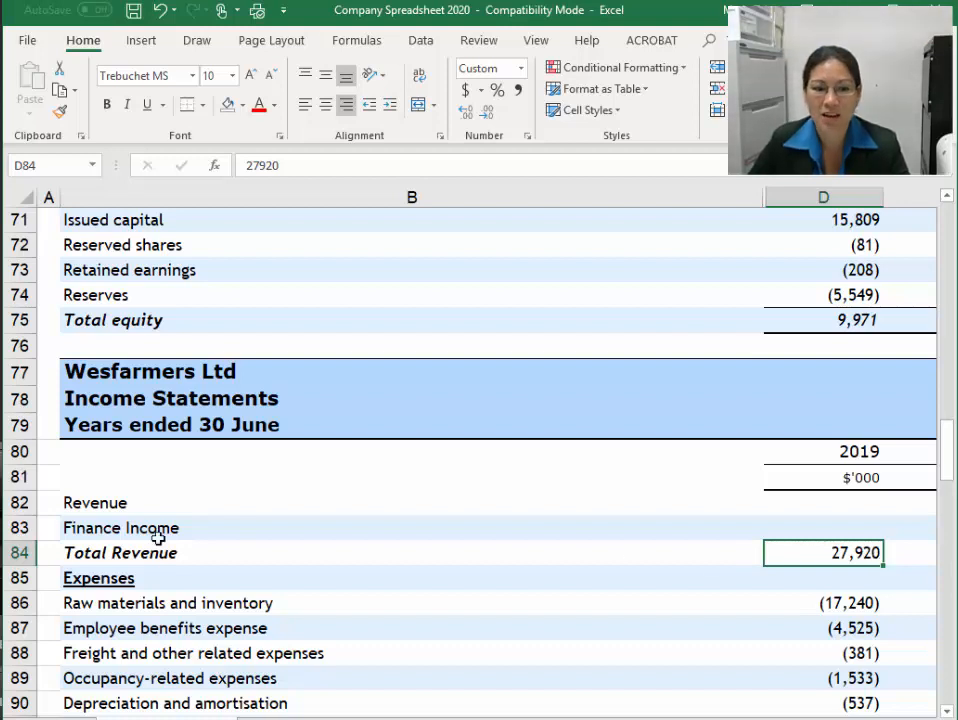
left_click(28, 527)
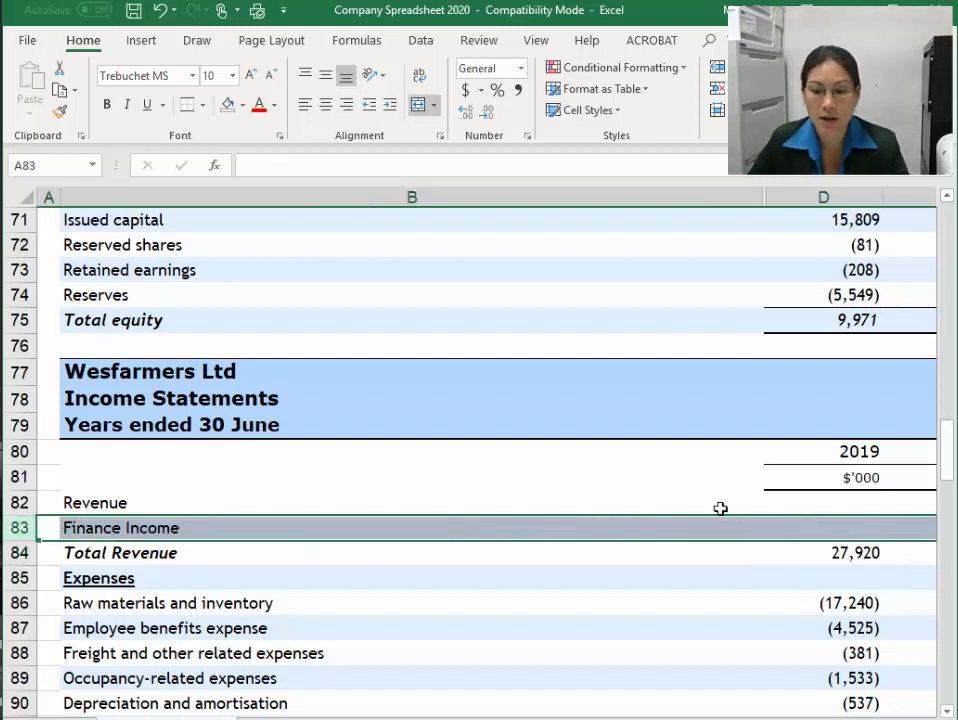
left_click(849, 533)
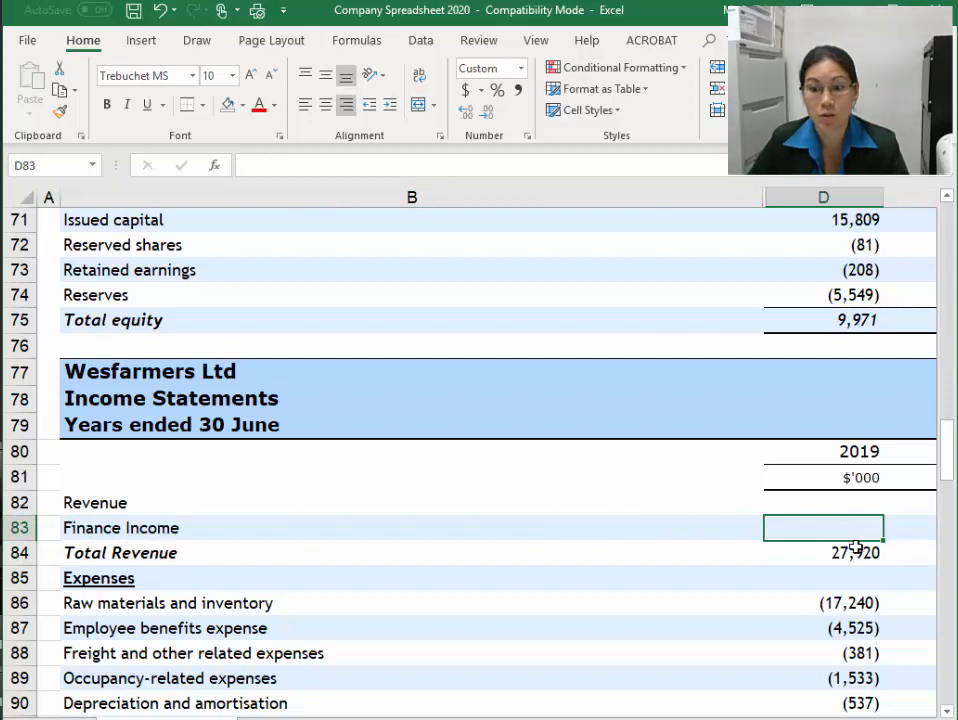
left_click(853, 552)
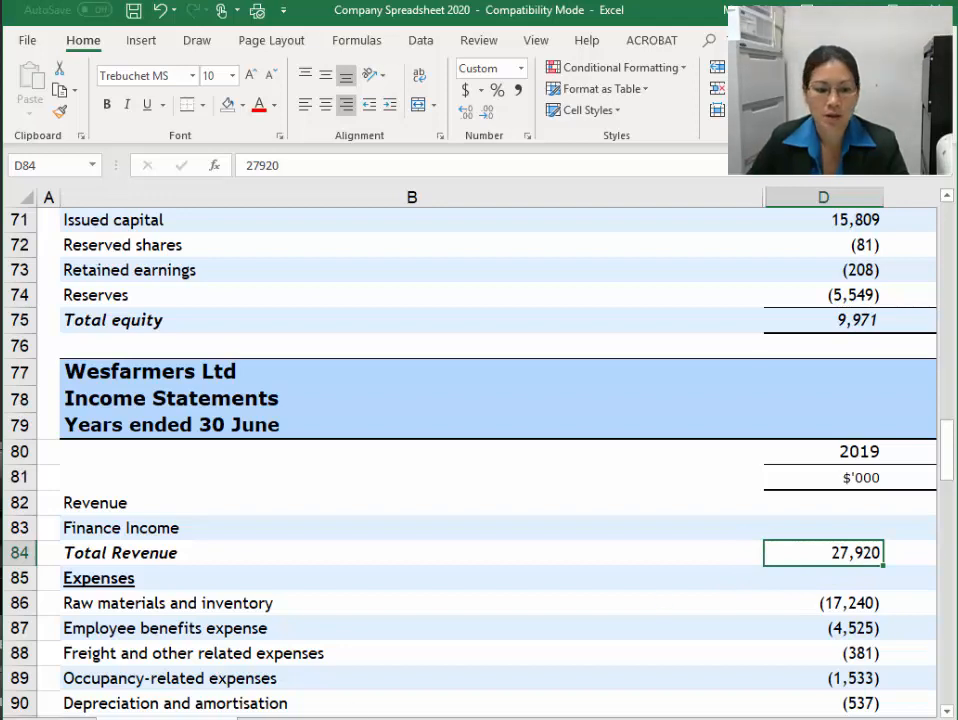
Check total revenue in D84 and E84 against the 2019 and restated 2018 revenue in the 2019 annual report
mouse_move(52, 718)
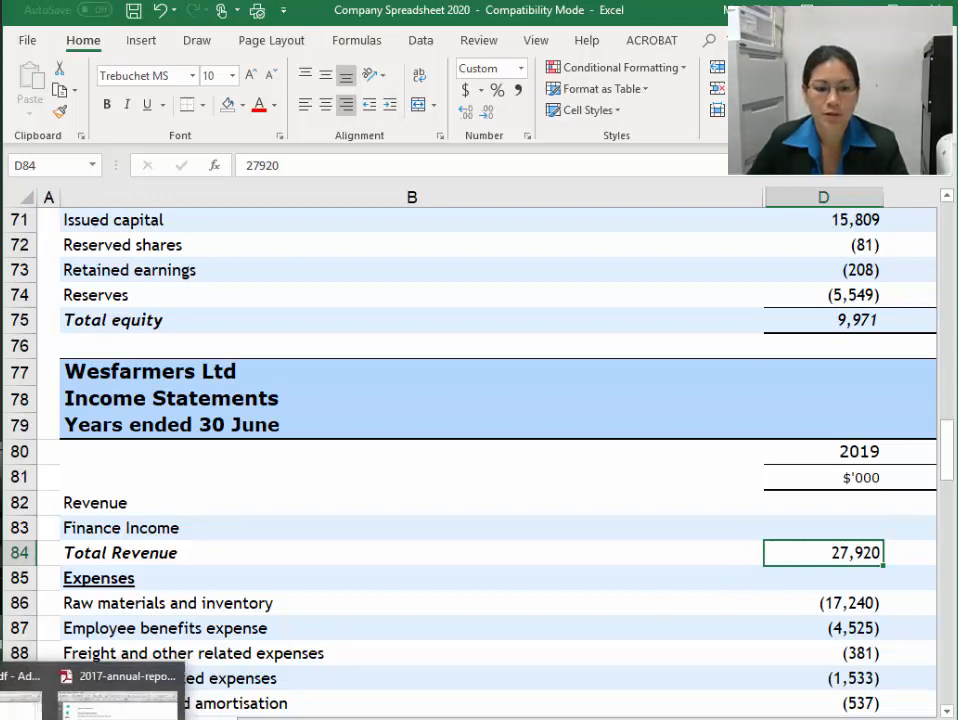
left_click(20, 700)
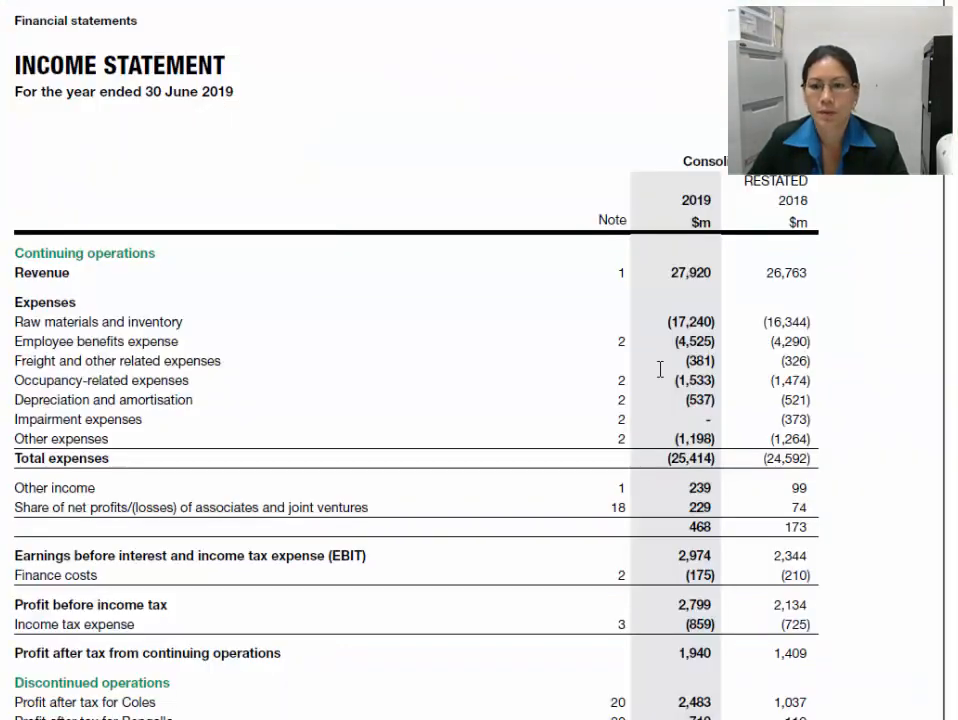
double_click(680, 273)
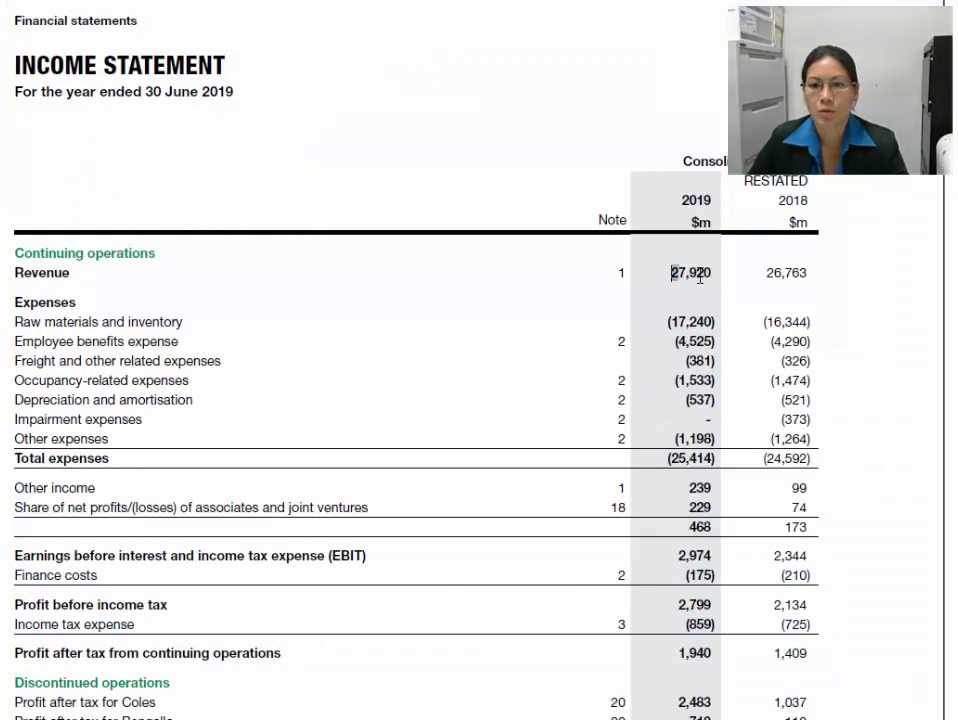
double_click(772, 273)
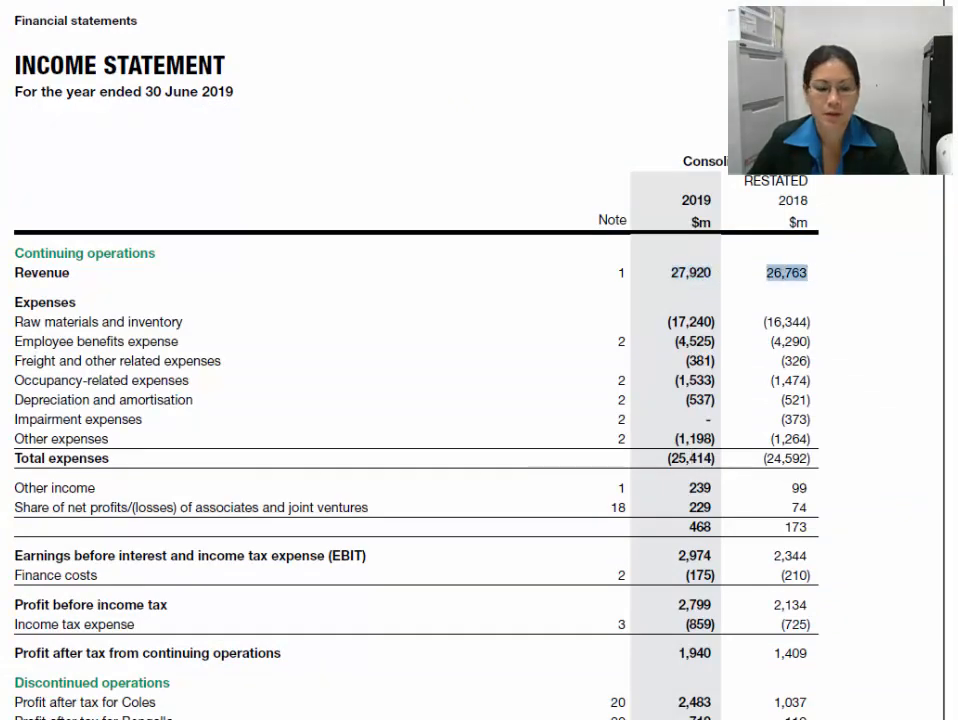
key("alt+Tab")
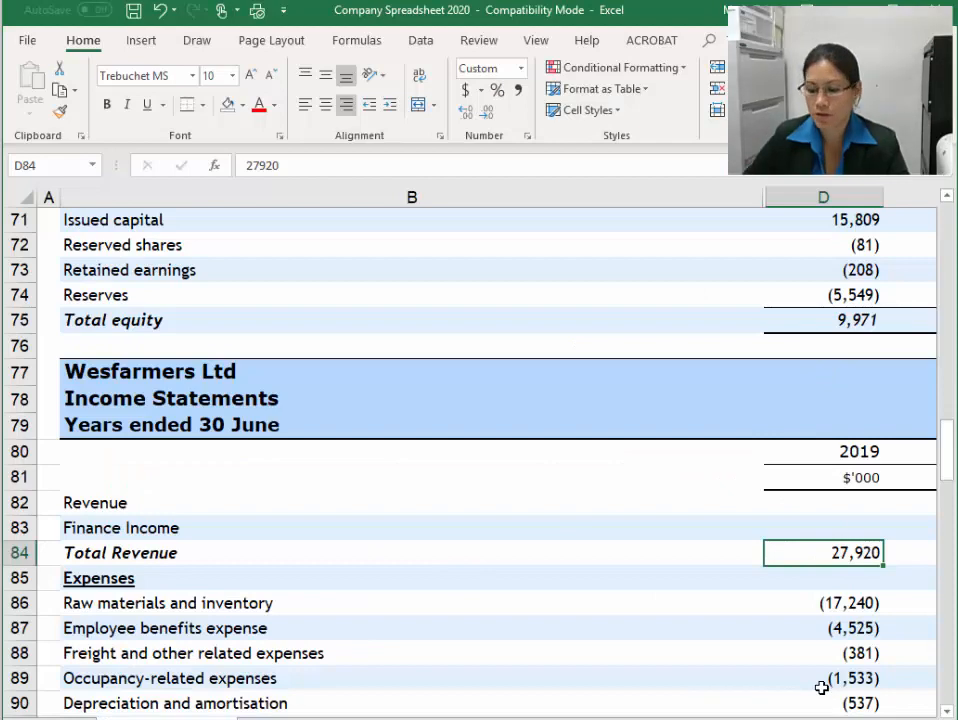
key("Right")
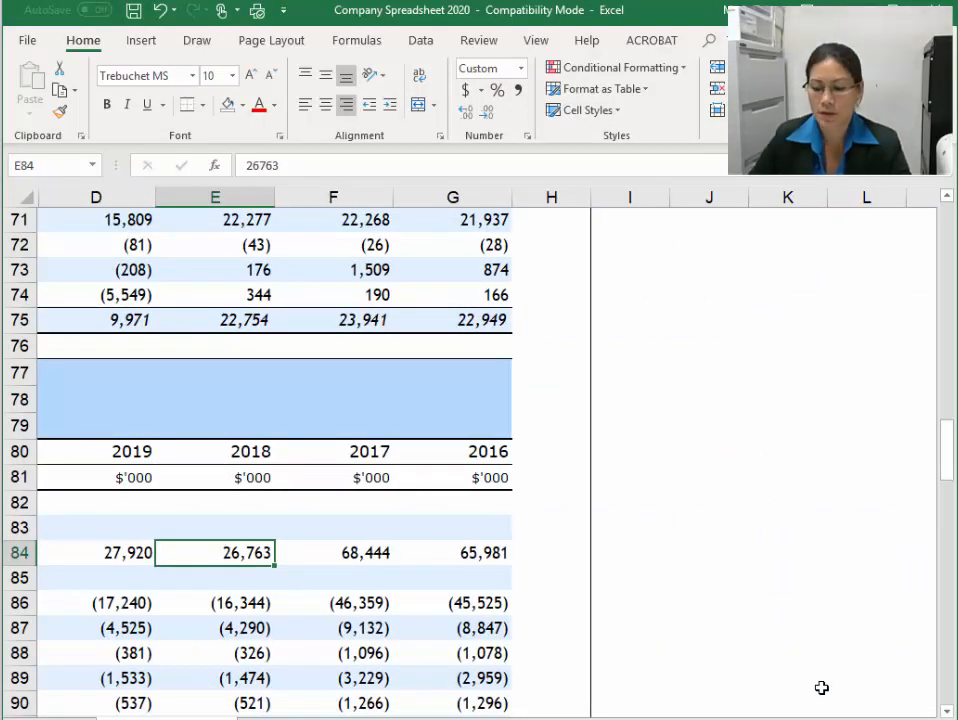
Compare the sheet's Finance Income row with the finance costs line in the 2017 annual report's income statement
key("Left")
key("Left")
key("Up")
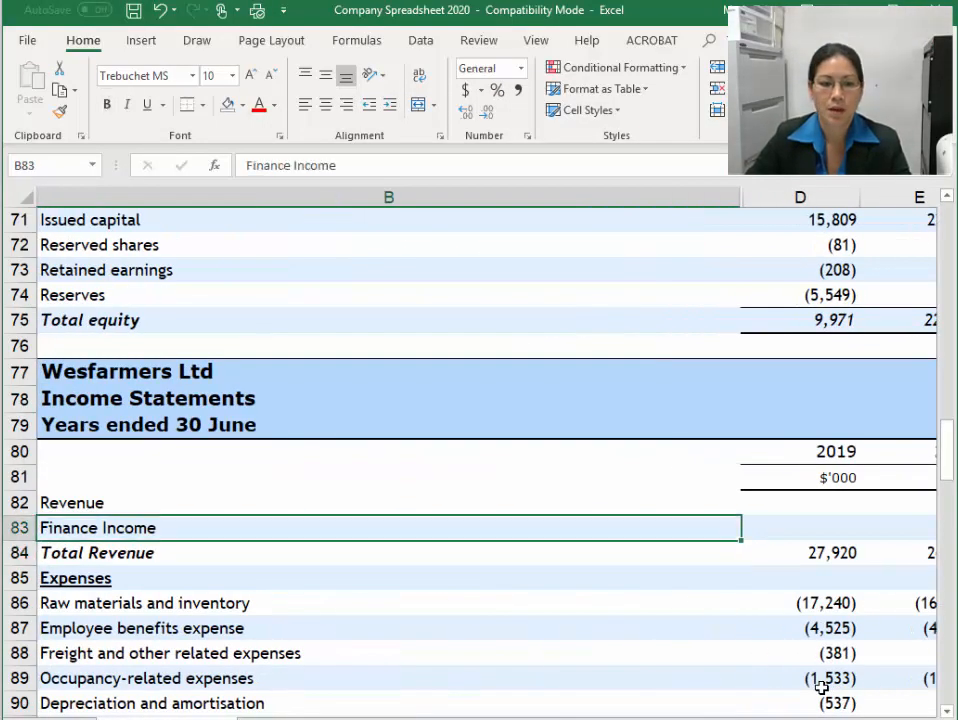
key("Right")
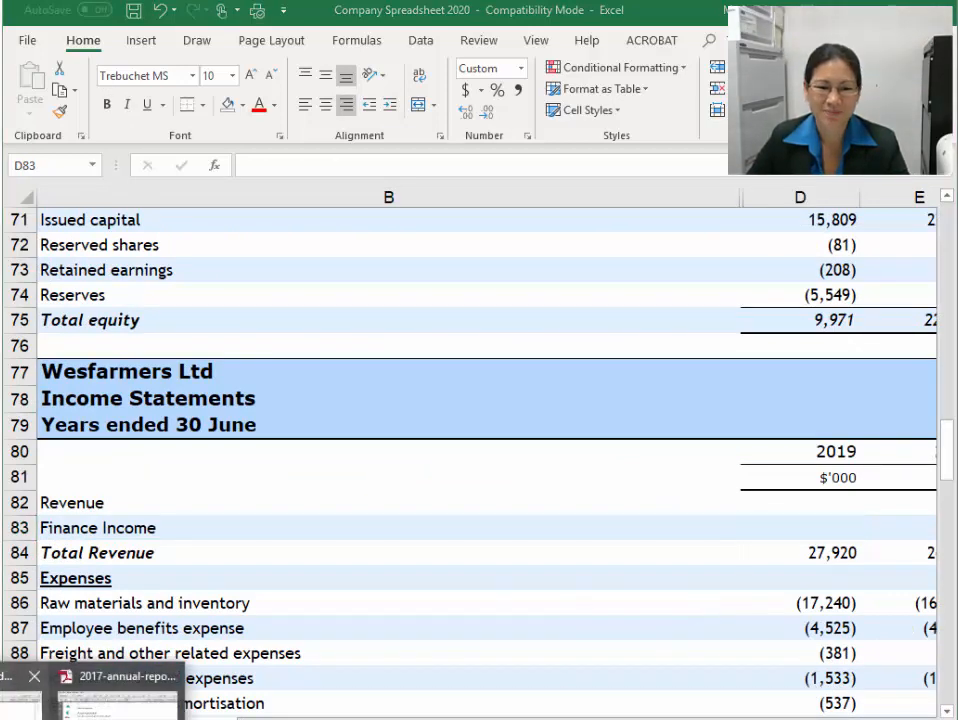
left_click(100, 705)
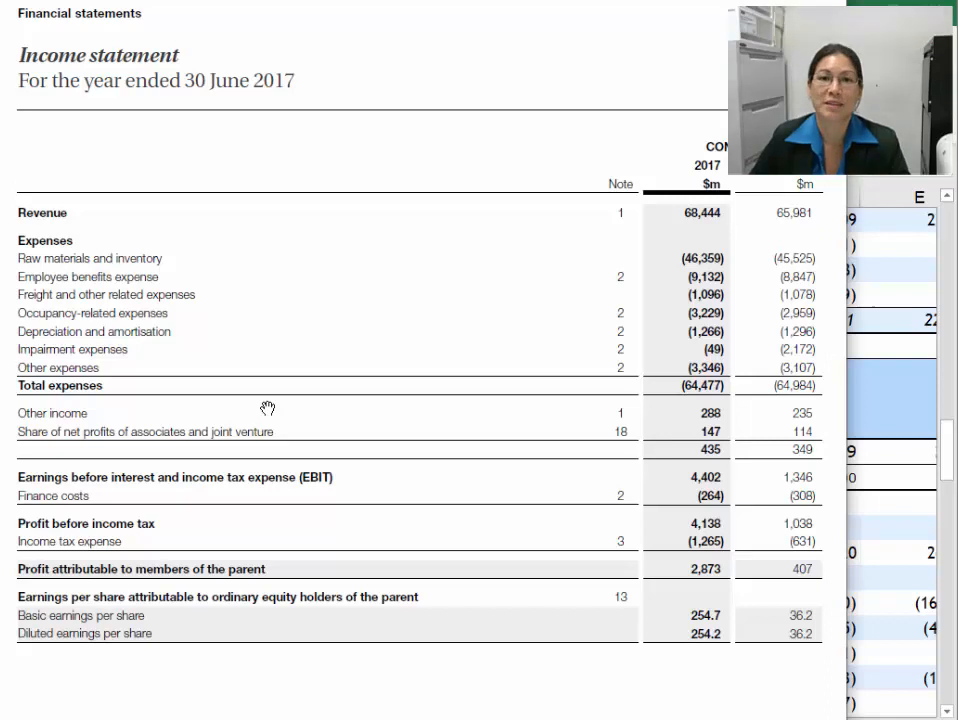
right_click(33, 482)
left_click(78, 282)
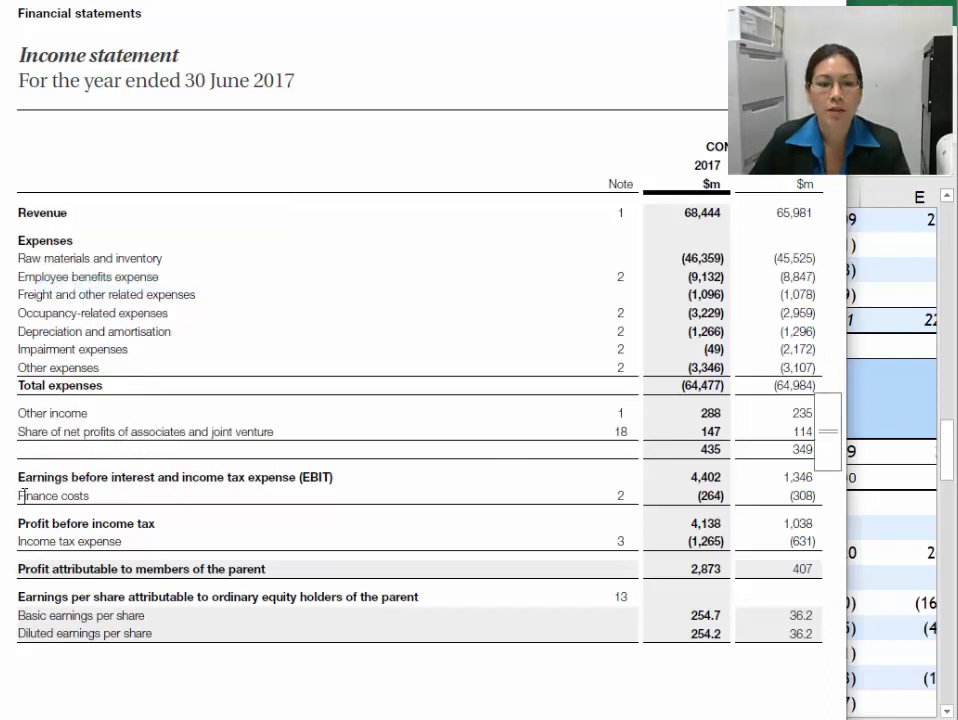
left_click_drag(20, 494, 75, 495)
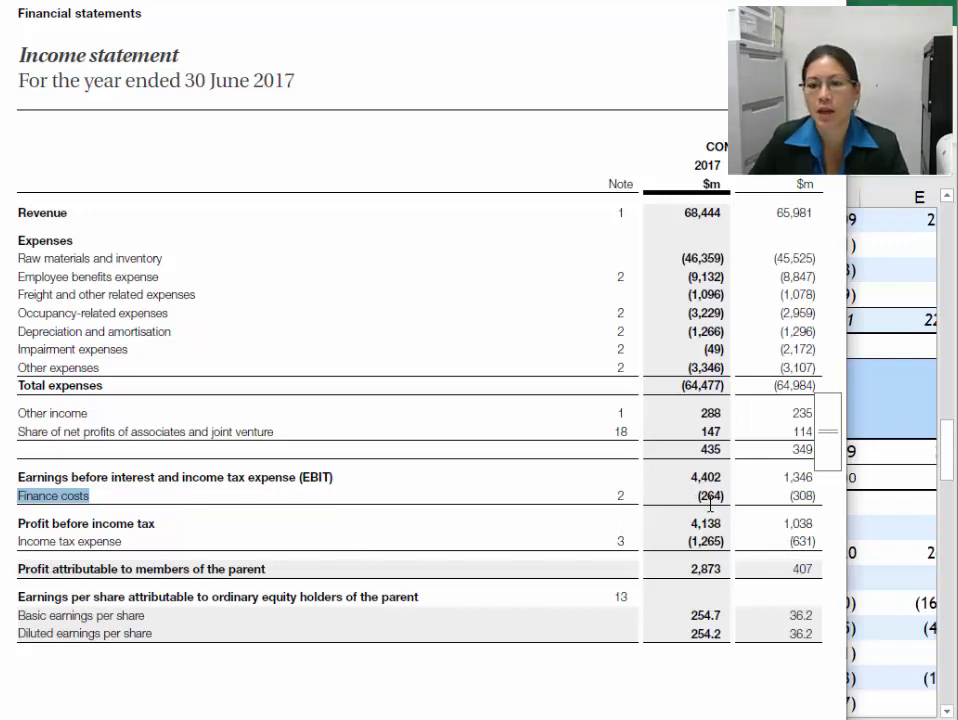
left_click_drag(697, 495, 742, 497)
left_click(94, 503)
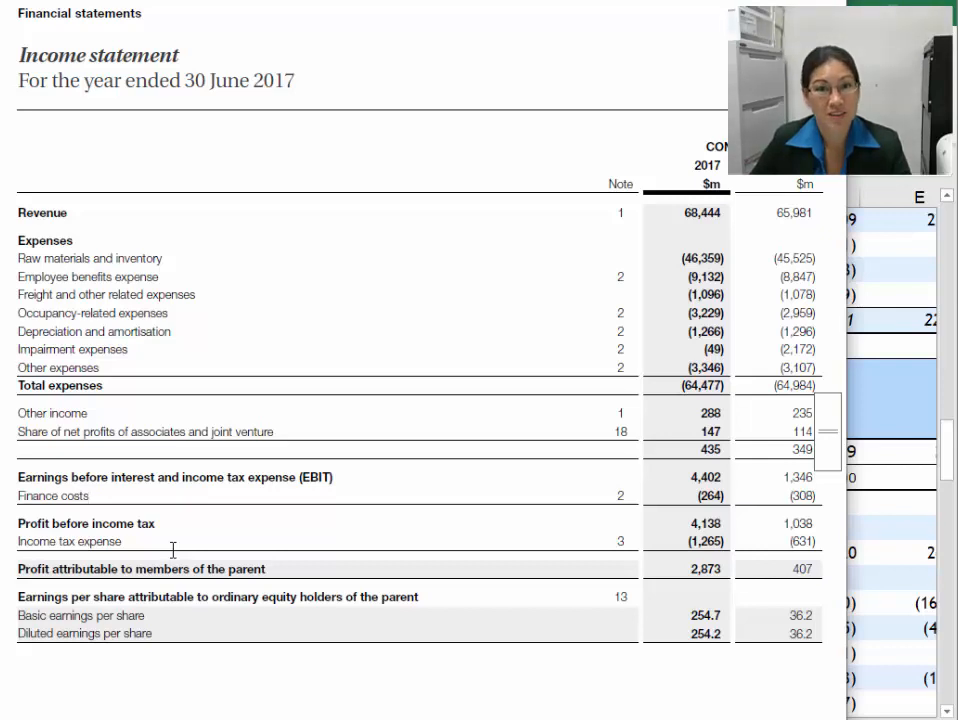
Follow the Revenue line's note reference to note 1, Income, in the 2017 annual report
double_click(618, 212)
left_click_drag(620, 212, 645, 357)
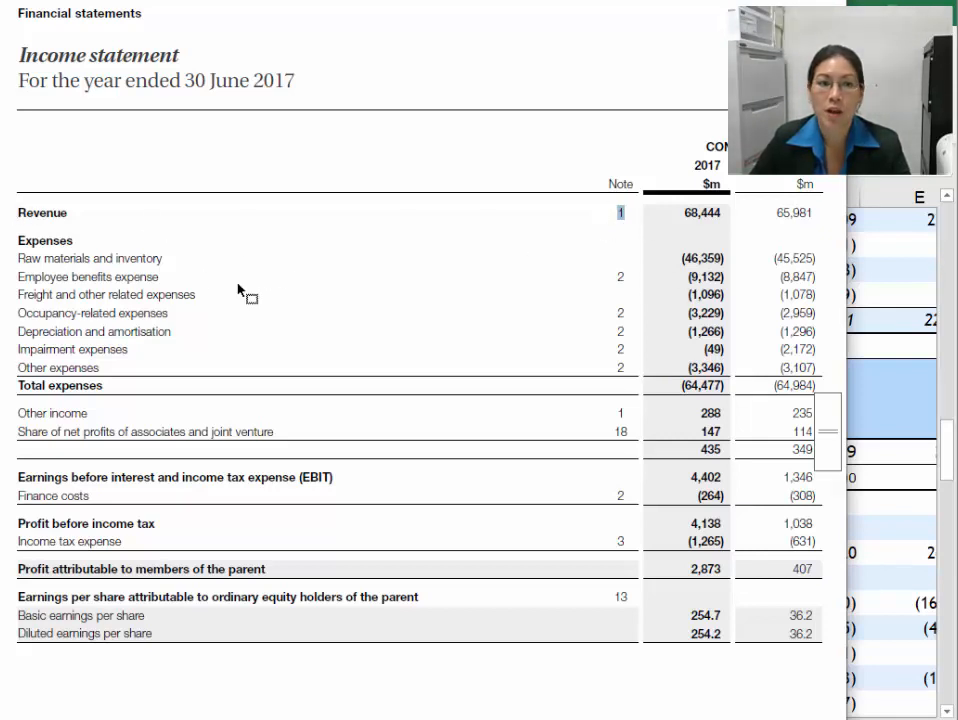
left_click_drag(828, 431, 828, 477)
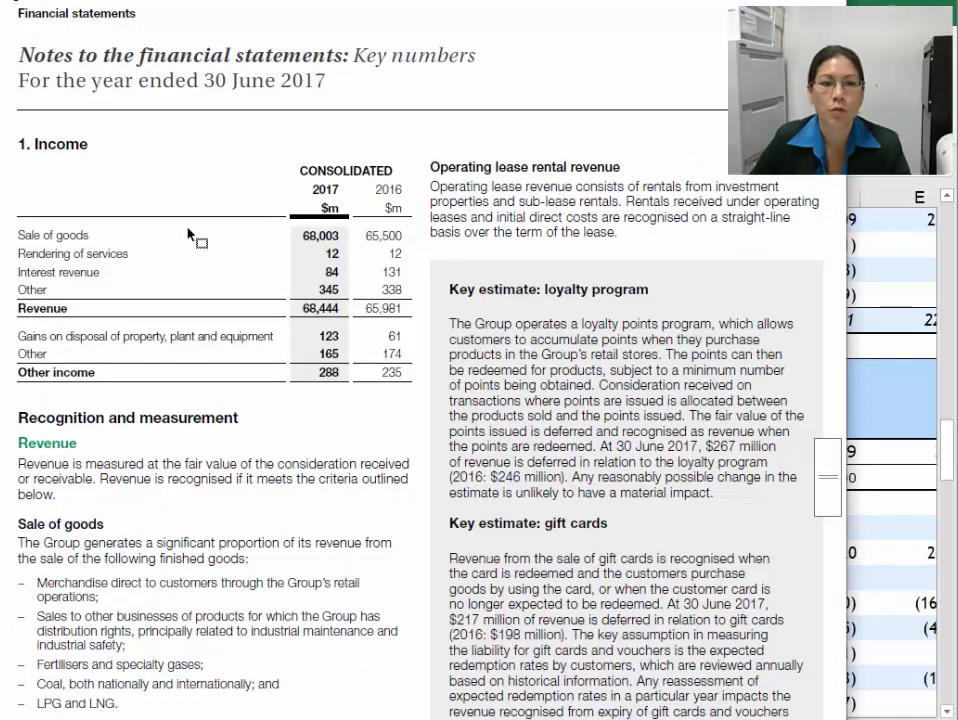